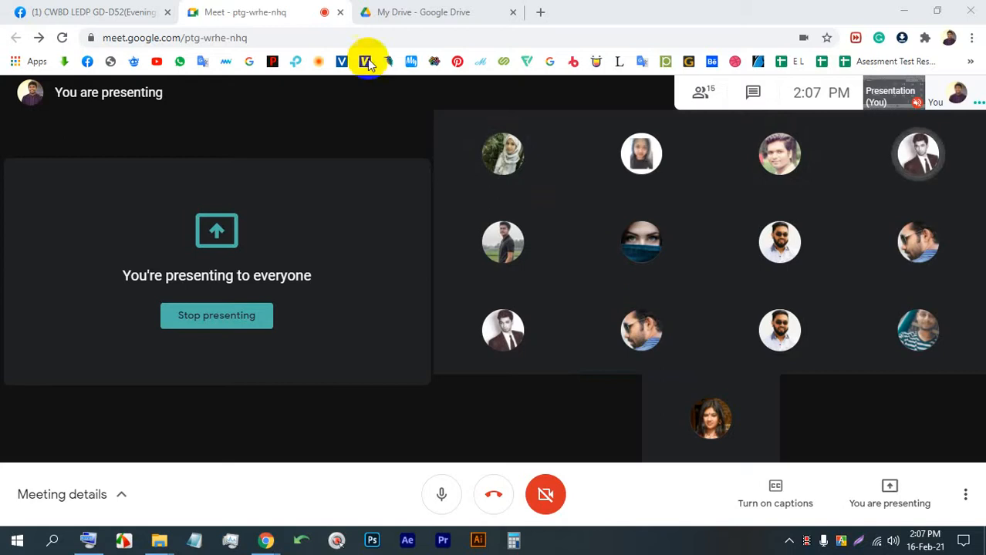
Step: Close the Google Drive tab and view the Baishakhi Mela magazine cover posted in the Facebook group at full size
left_click(513, 11)
left_click(96, 12)
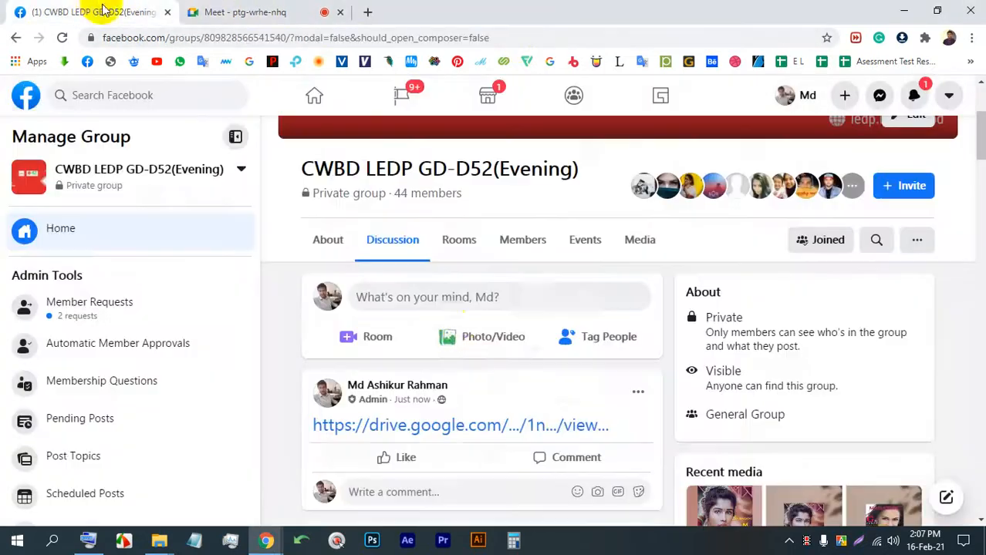
scroll(455, 289, "down", 10)
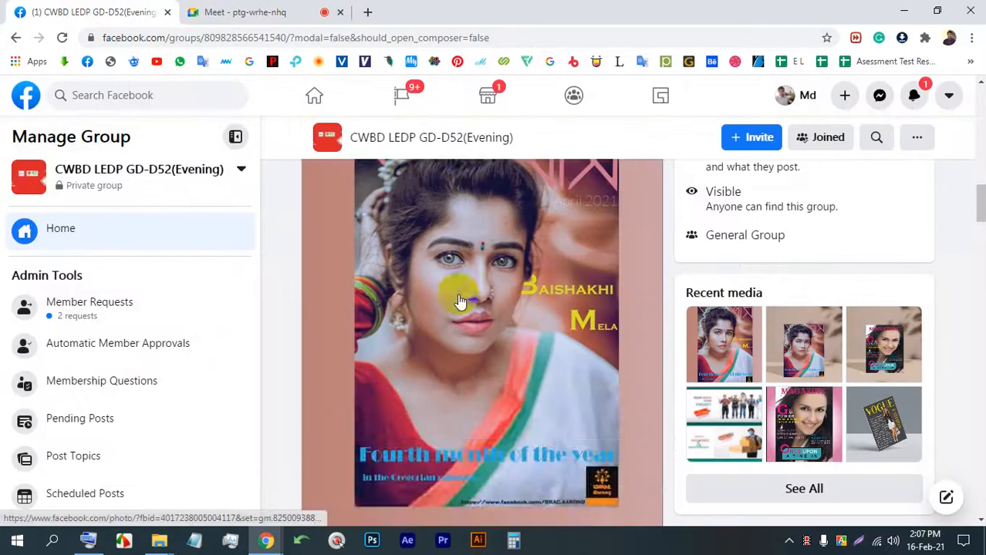
scroll(452, 308, "up", 9)
scroll(447, 332, "down", 9)
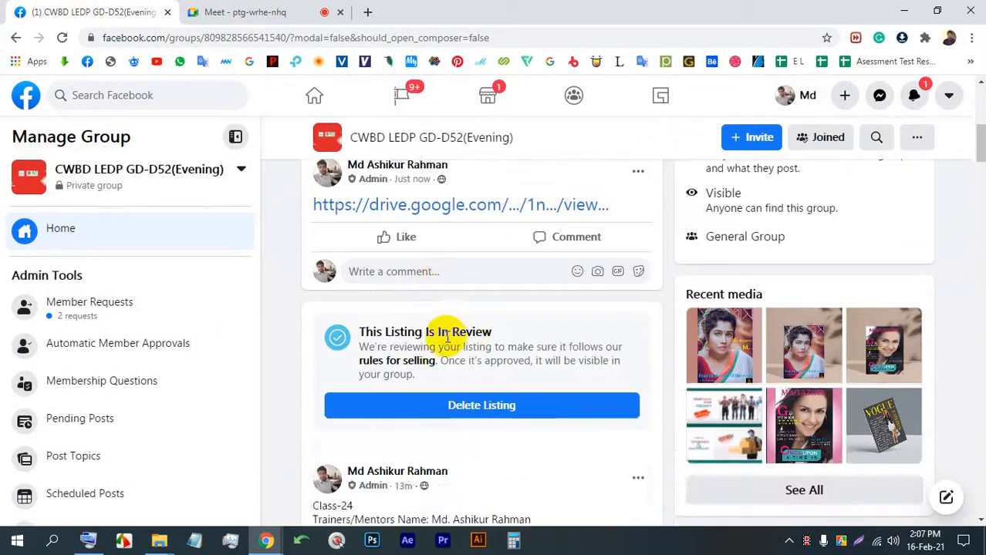
left_click(485, 304)
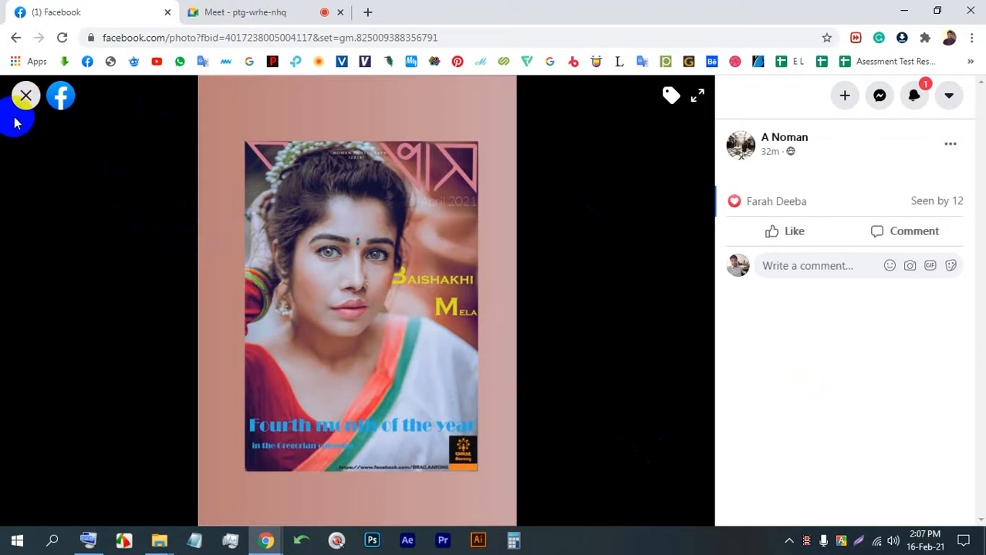
left_click(26, 95)
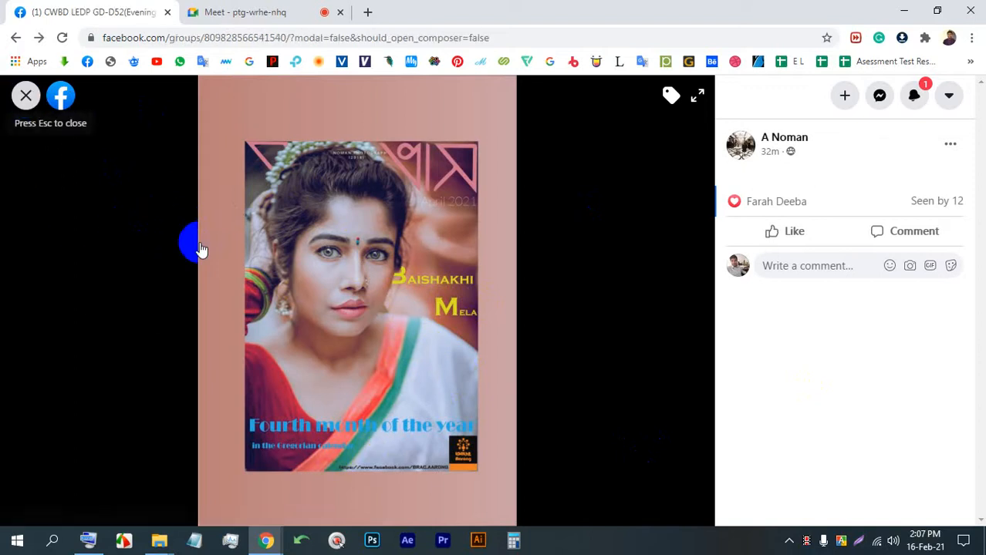
Step: Reload the Facebook group feed and open the VOGUE magazine mockup post at full size
scroll(250, 248, "down", 3)
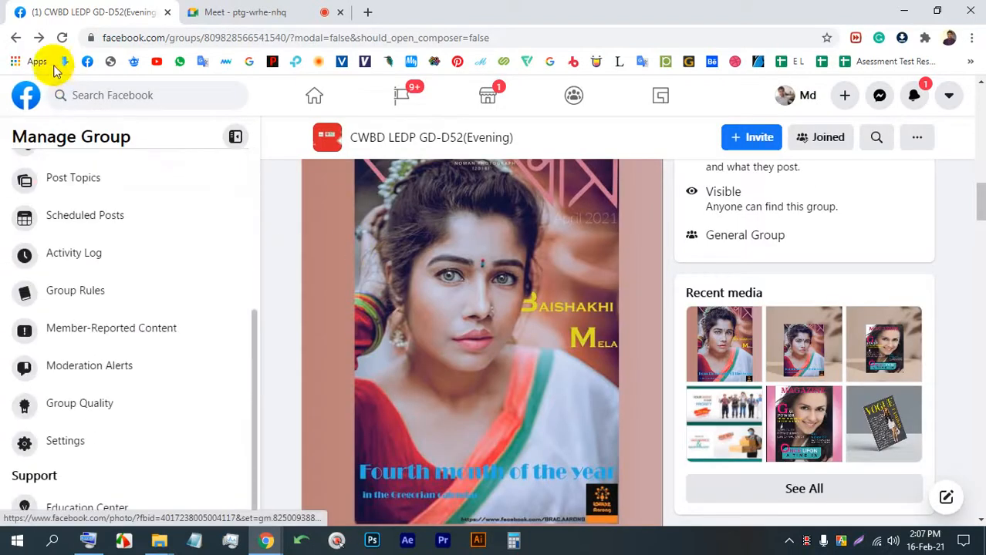
left_click(62, 39)
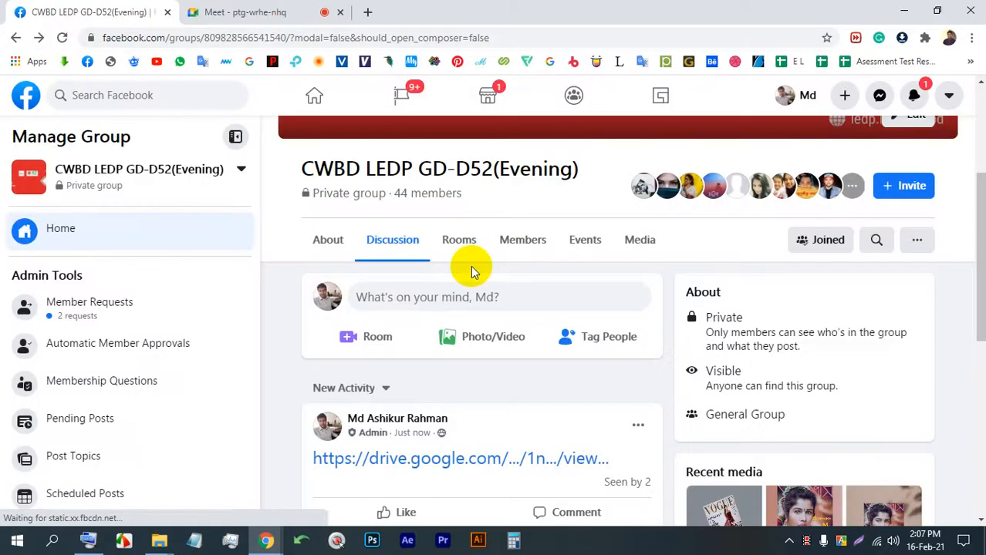
scroll(470, 301, "down", 5)
scroll(477, 318, "down", 2)
scroll(483, 308, "up", 4)
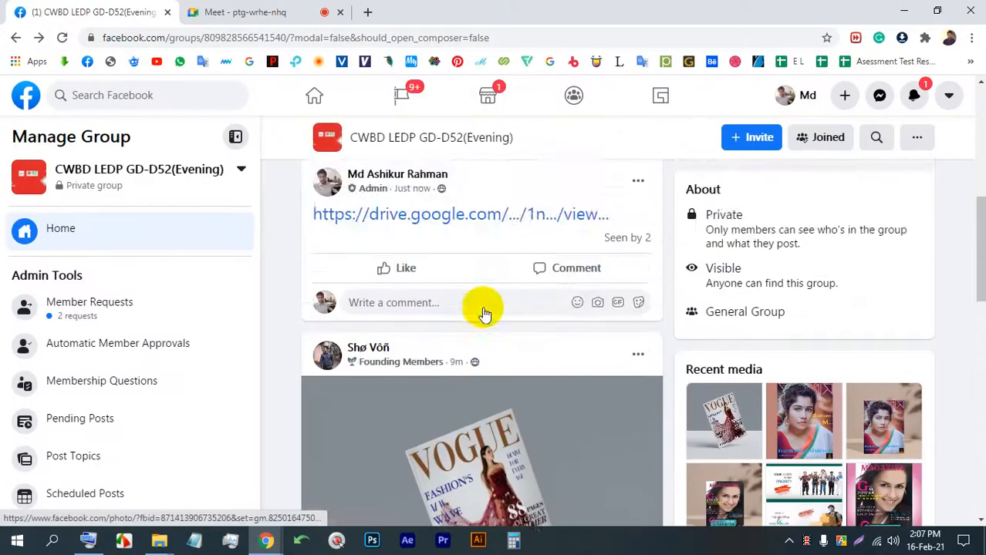
scroll(484, 309, "down", 3)
left_click(482, 310)
Step: Switch to the Google Meet call and check the date in the system calendar
left_click(279, 9)
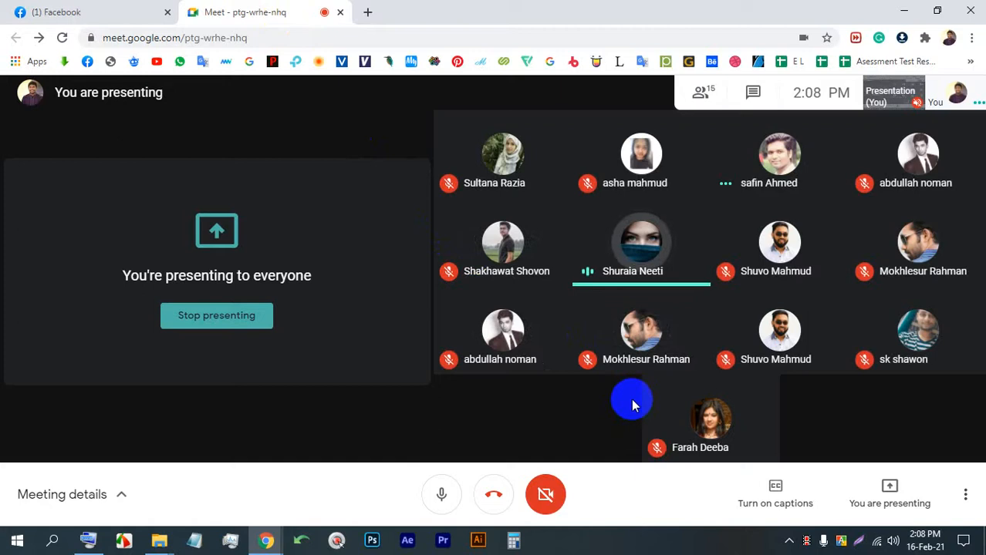
left_click(925, 541)
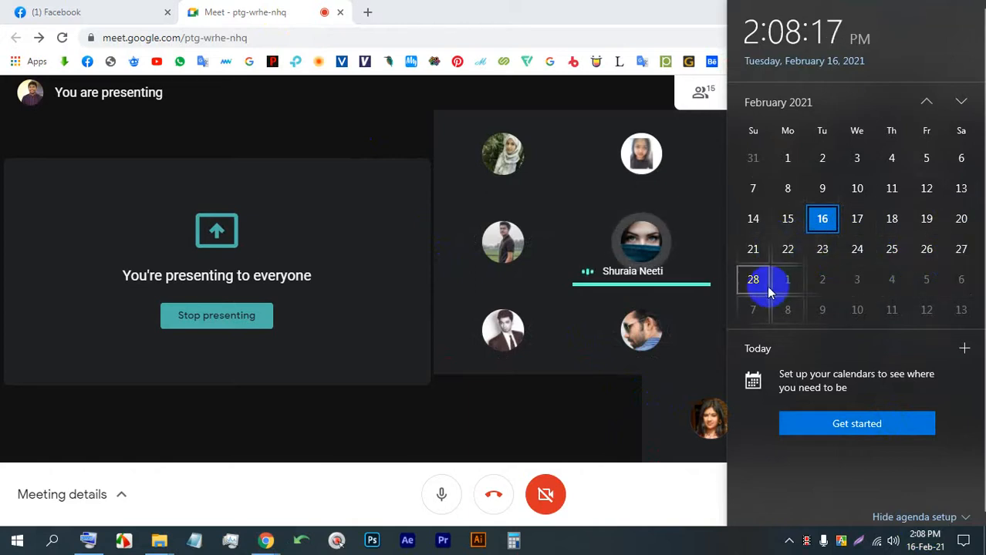
left_click(654, 546)
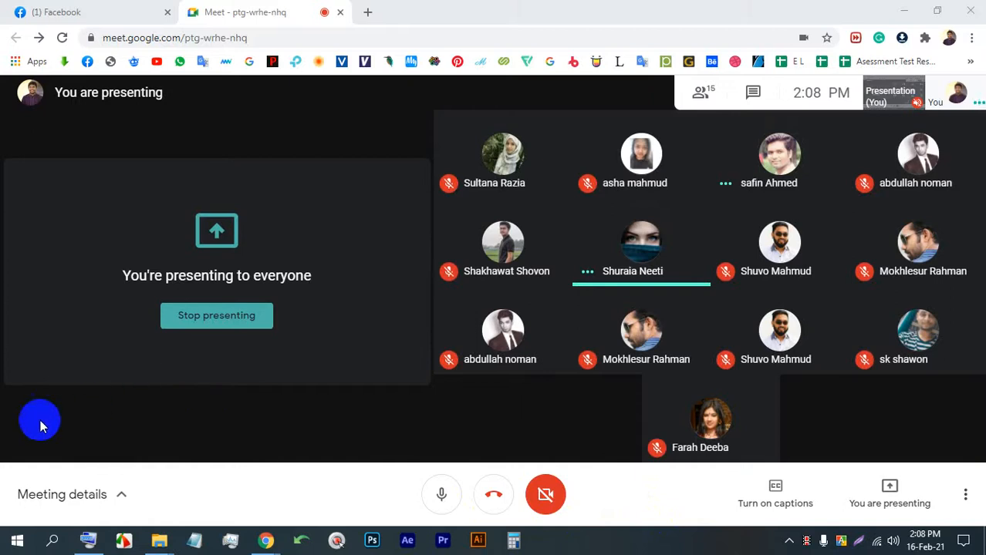
Step: Capture the VOGUE cover in the Facebook photo and mark its left edge beside the text with red pen strokes
left_click(84, 9)
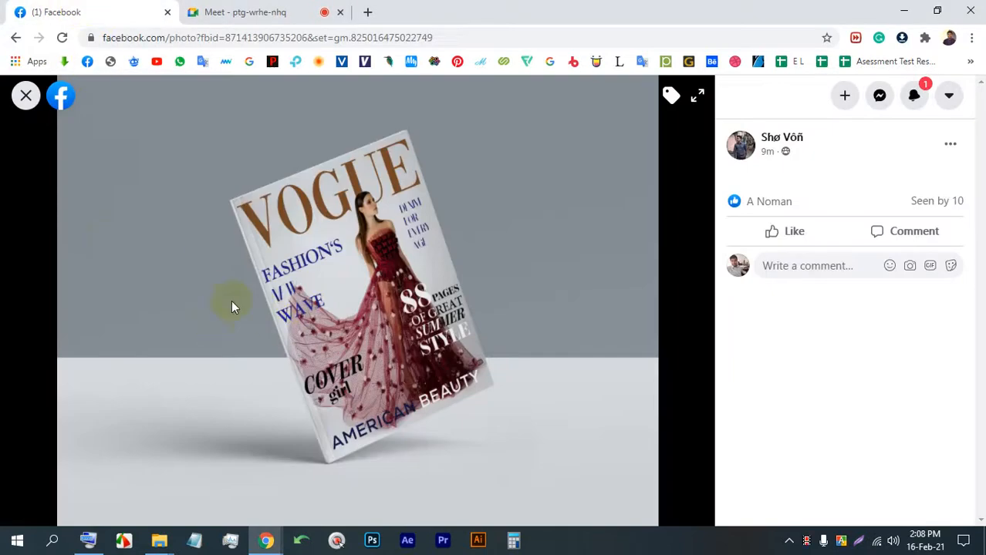
left_click(859, 540)
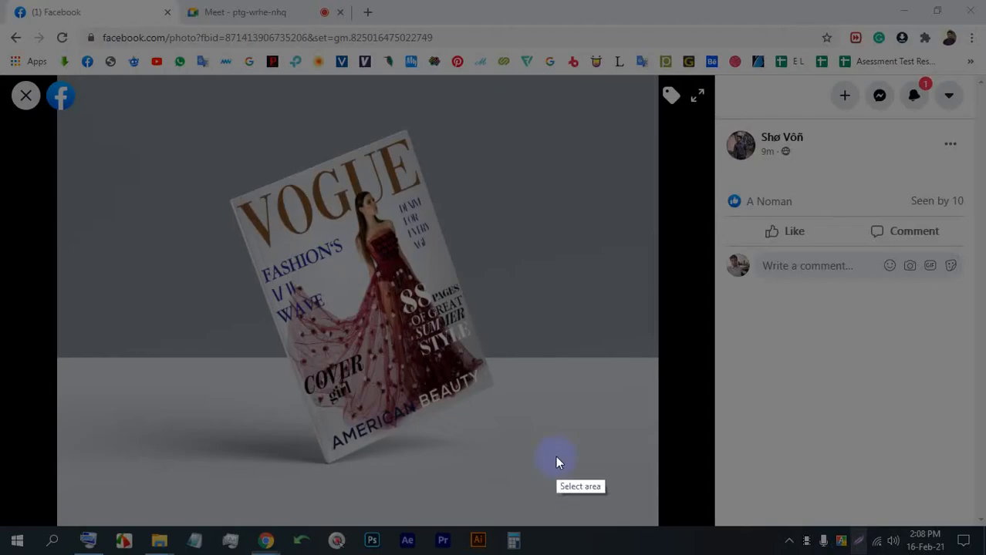
left_click_drag(586, 493, 104, 52)
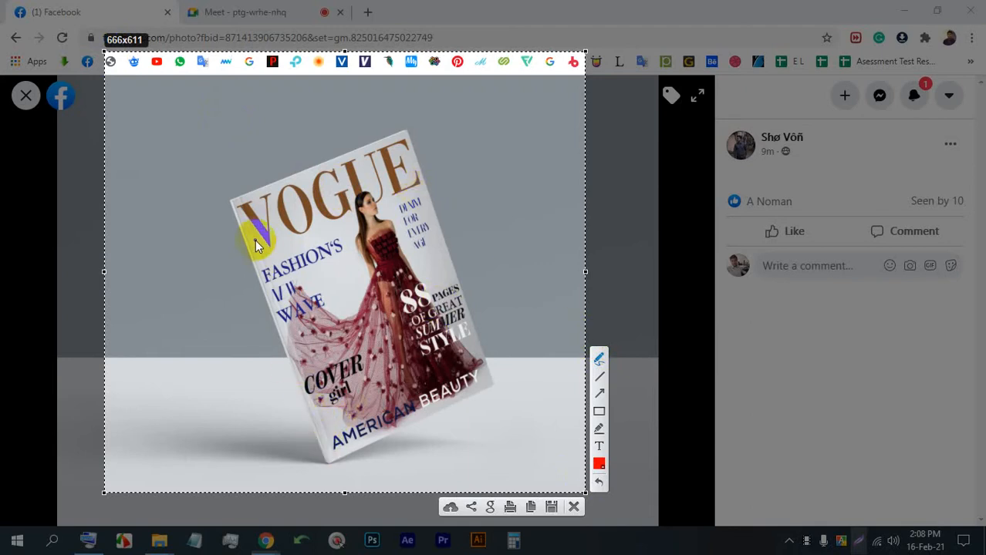
left_click_drag(267, 288, 276, 317)
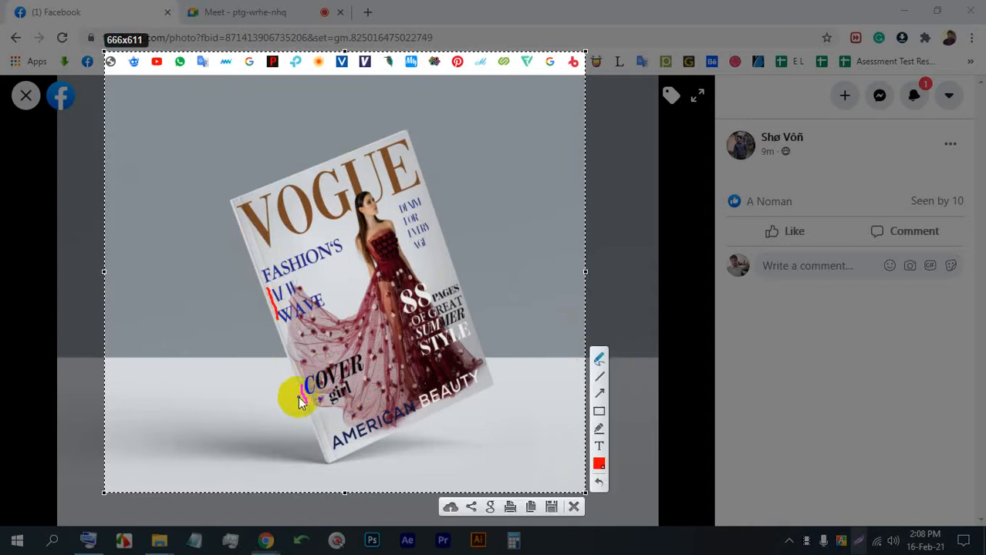
left_click(574, 507)
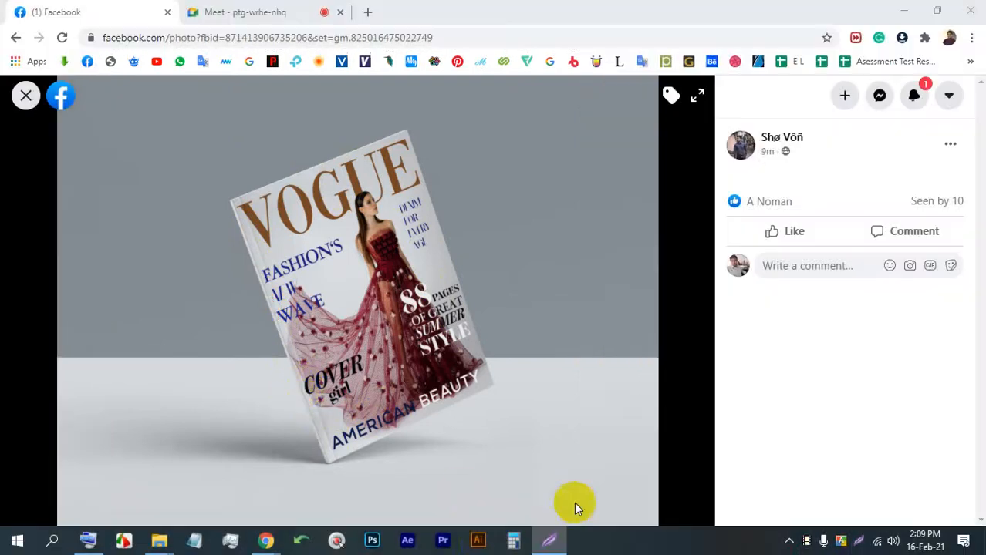
Step: Switch to Illustrator and create a new A4 document of 210 x 297 mm
left_click(486, 545)
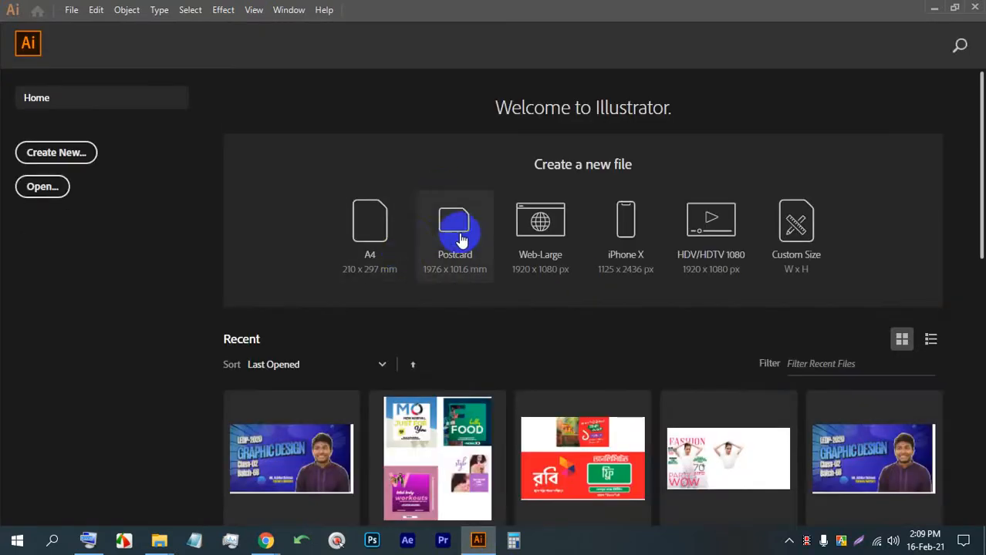
left_click(369, 241)
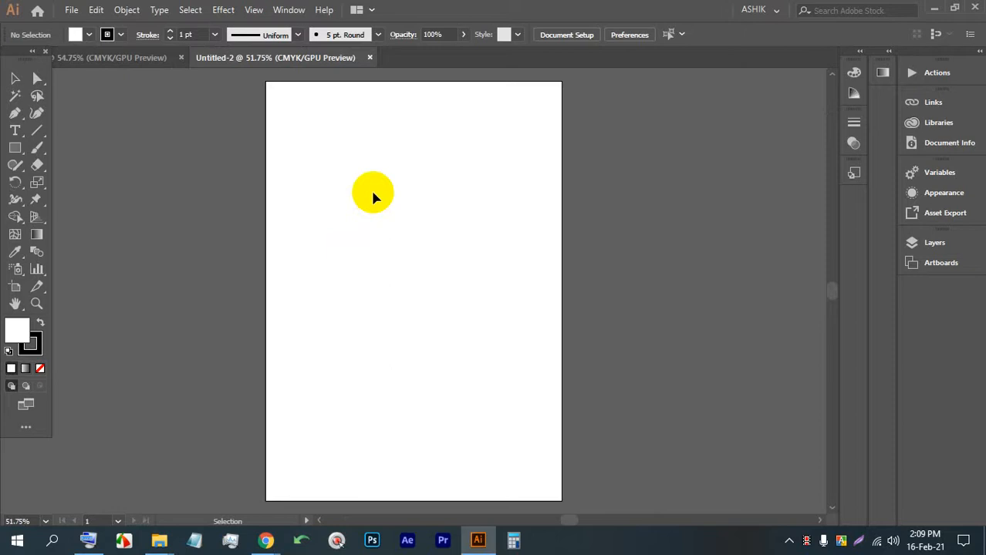
left_click_drag(15, 147, 91, 147)
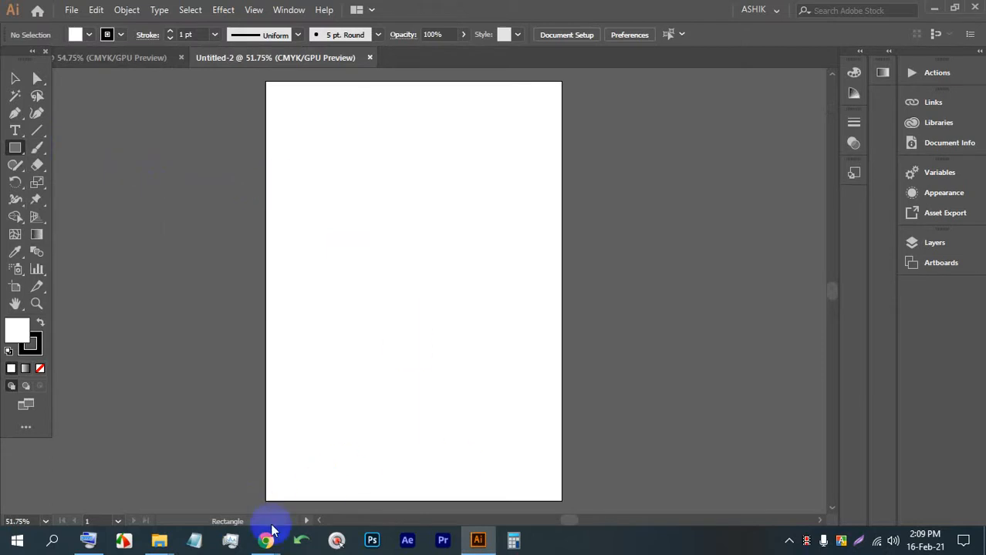
Step: Switch to the Google Meet call and admit the participant waiting to join
mouse_move(265, 537)
left_click(242, 484)
left_click(283, 8)
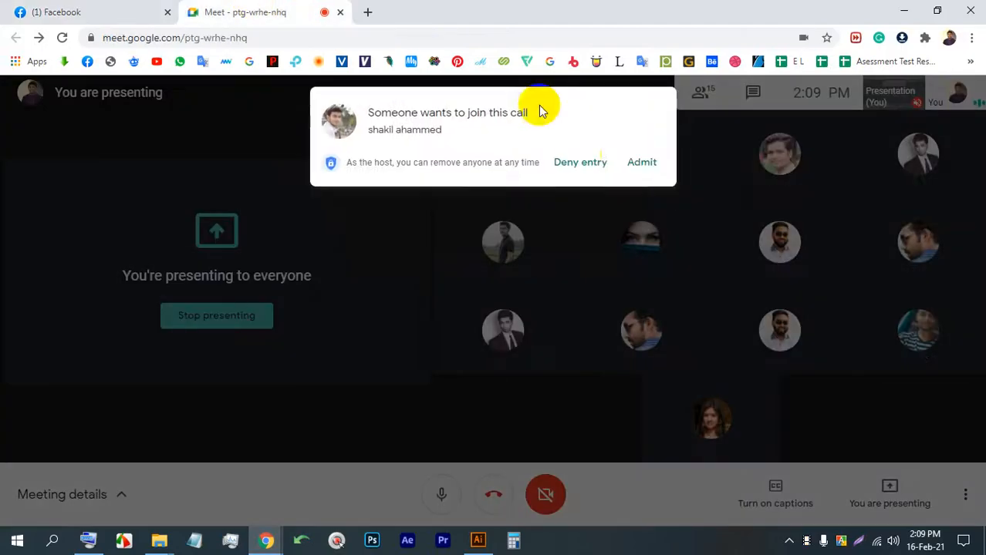
left_click(639, 161)
Step: Capture the VOGUE cover on Facebook again and circle the text near its edges with the red pen
left_click(108, 11)
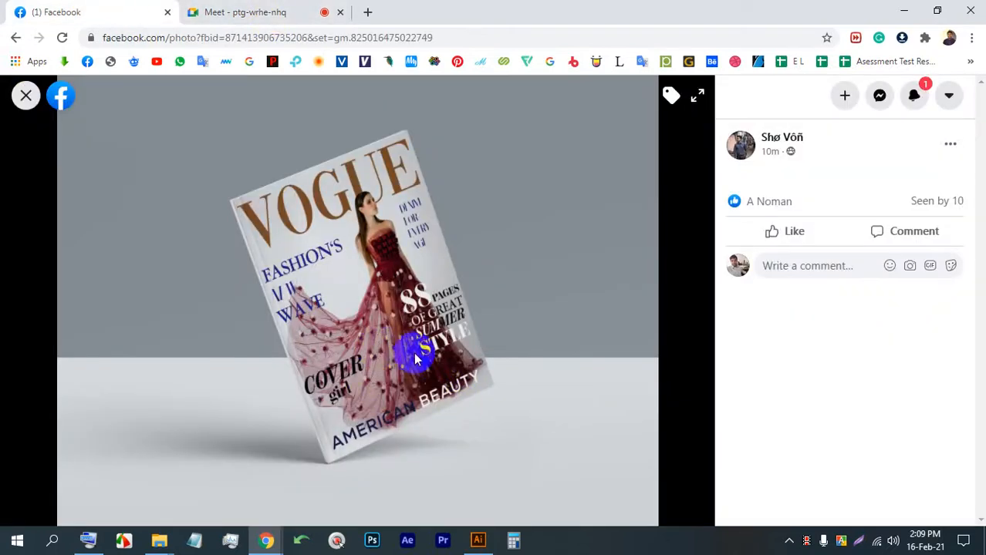
left_click(858, 540)
left_click_drag(657, 502, 96, 91)
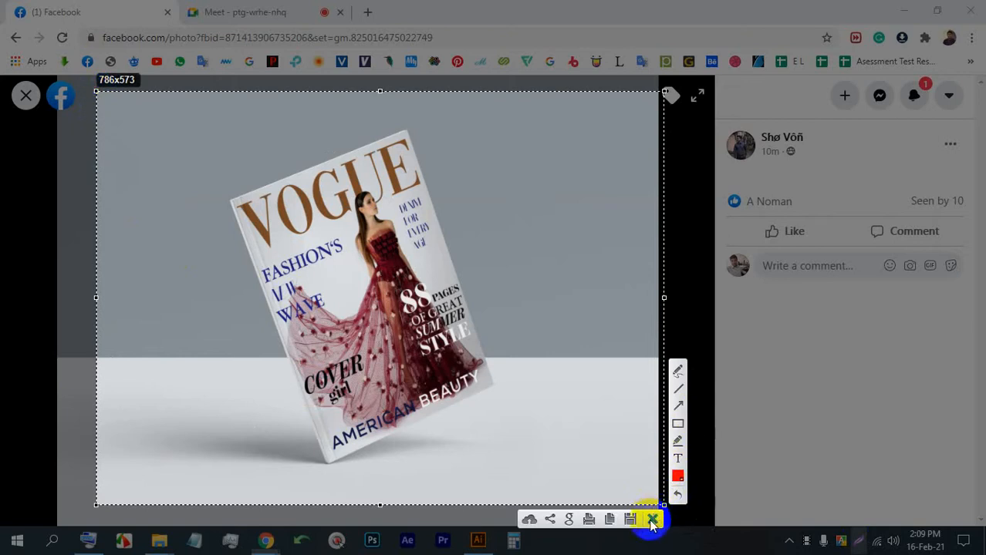
left_click(677, 370)
left_click_drag(417, 176, 422, 212)
mouse_move(456, 278)
left_mouse_down()
mouse_move(478, 388)
mouse_move(468, 340)
mouse_move(474, 308)
mouse_move(462, 344)
mouse_move(486, 315)
mouse_move(460, 270)
left_mouse_up()
mouse_move(420, 179)
left_mouse_down()
mouse_move(428, 194)
mouse_move(446, 165)
left_mouse_up()
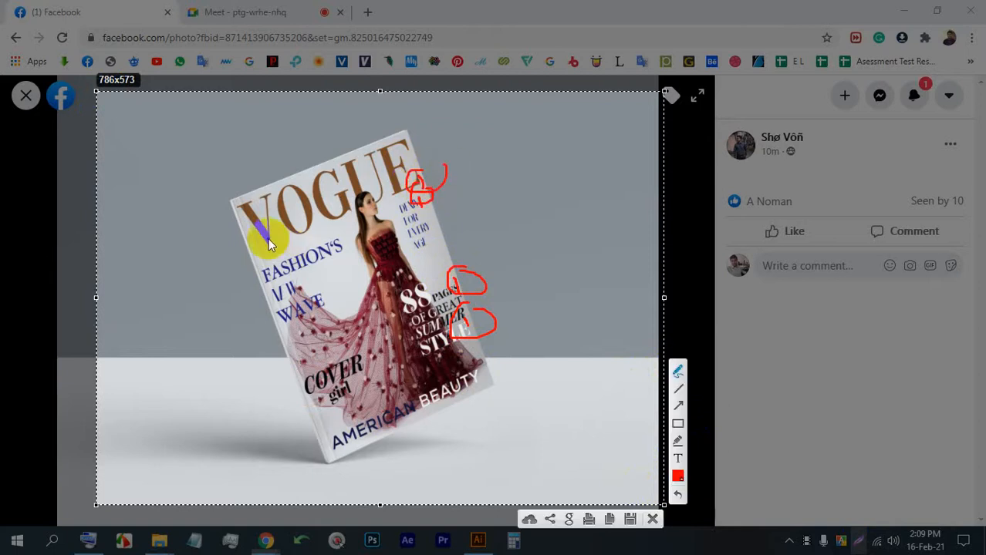
left_click_drag(236, 208, 237, 218)
left_click_drag(305, 393, 303, 401)
left_click(653, 520)
Step: Switch to Illustrator and draw a rectangle covering the whole A4 artboard with the Rectangle tool
left_click(479, 540)
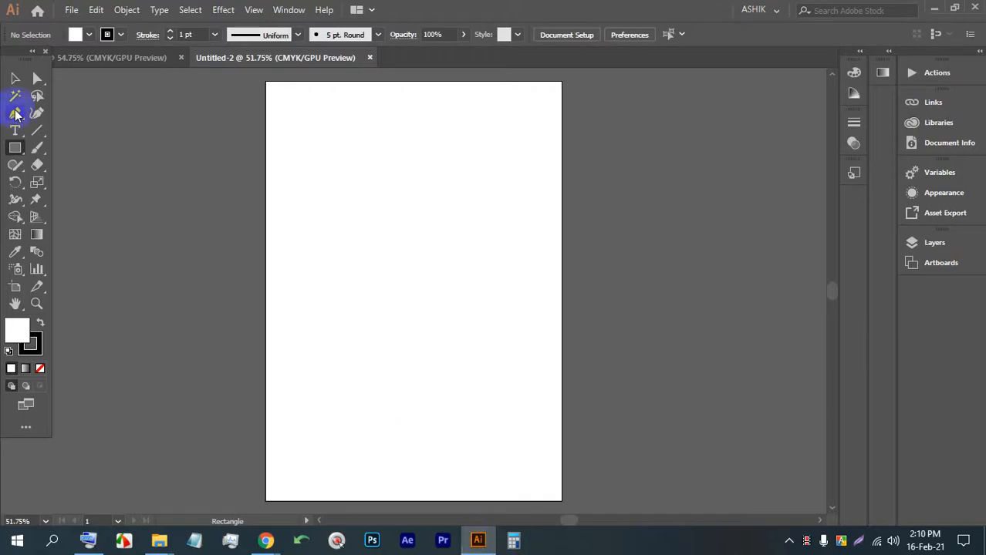
right_click(15, 146)
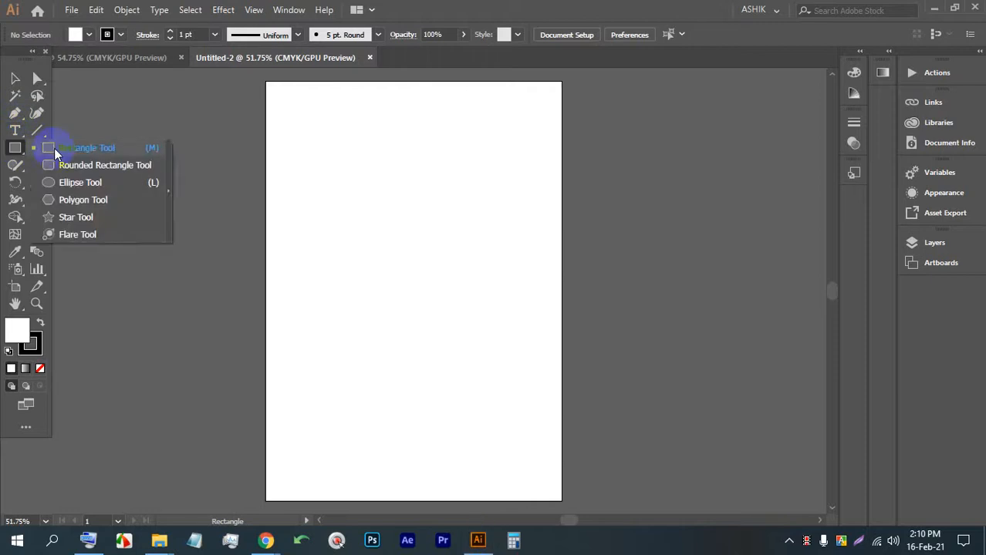
left_click(56, 150)
left_click_drag(264, 80, 561, 500)
Step: Fill the rectangle with yellow and set its stroke to none
left_click(74, 34)
left_click(57, 61)
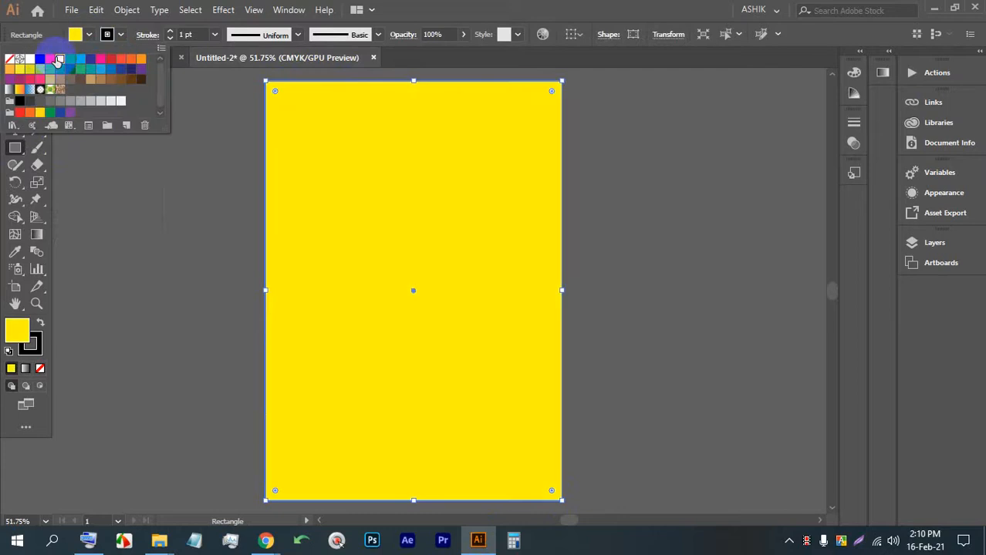
left_click(107, 34)
left_click(107, 34)
left_click(9, 58)
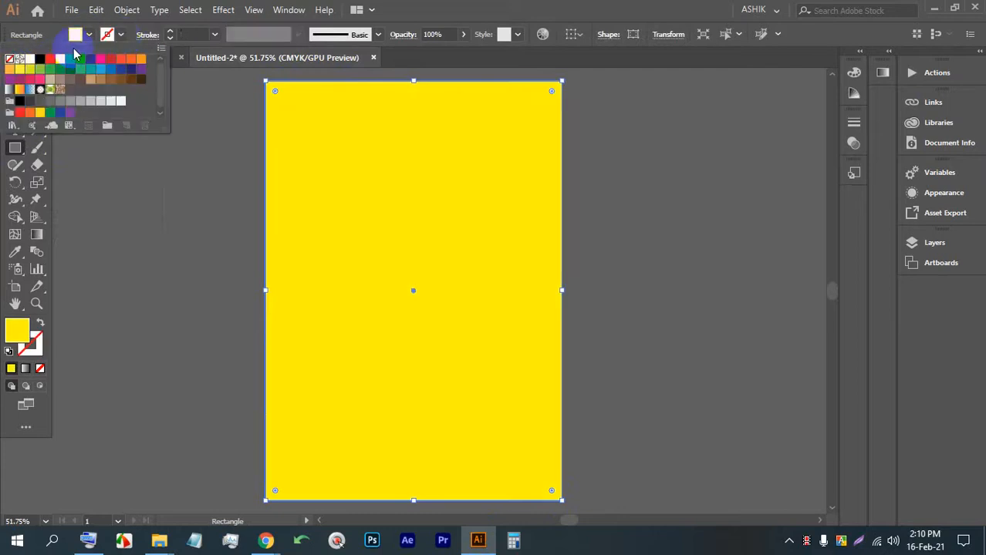
Step: Try Offset Path on the yellow rectangle with an offset of .25in and the preview turned on
left_click(15, 77)
left_click(360, 125)
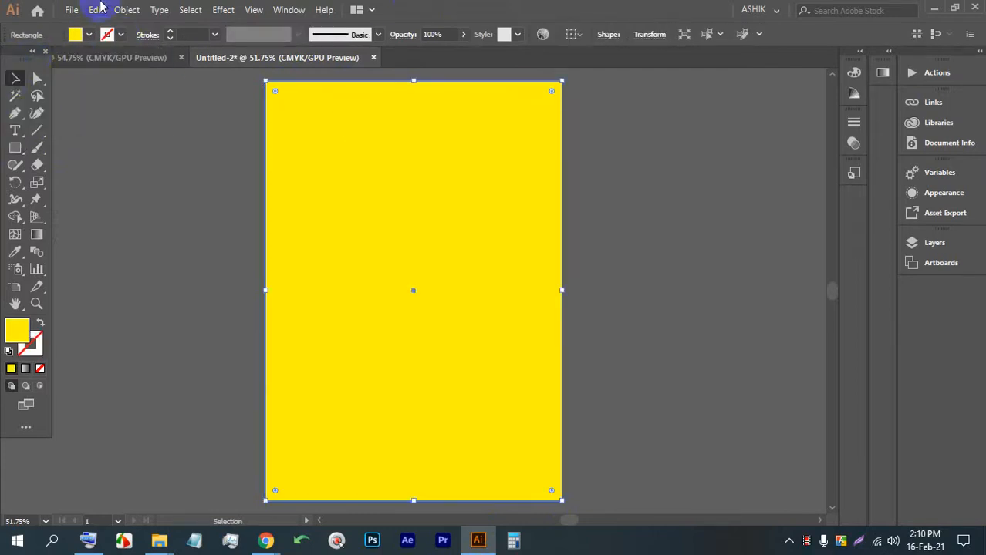
left_click(127, 10)
mouse_move(172, 334)
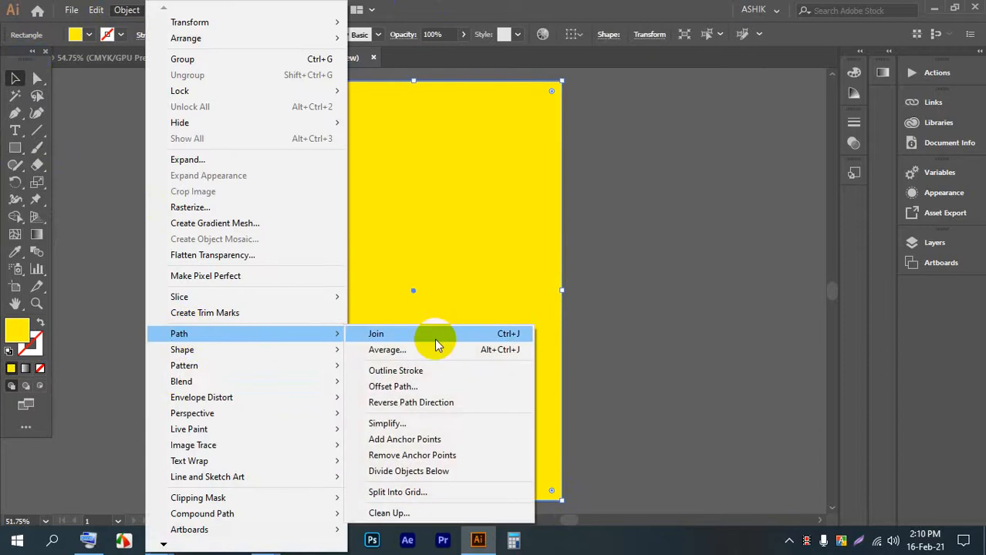
left_click(393, 386)
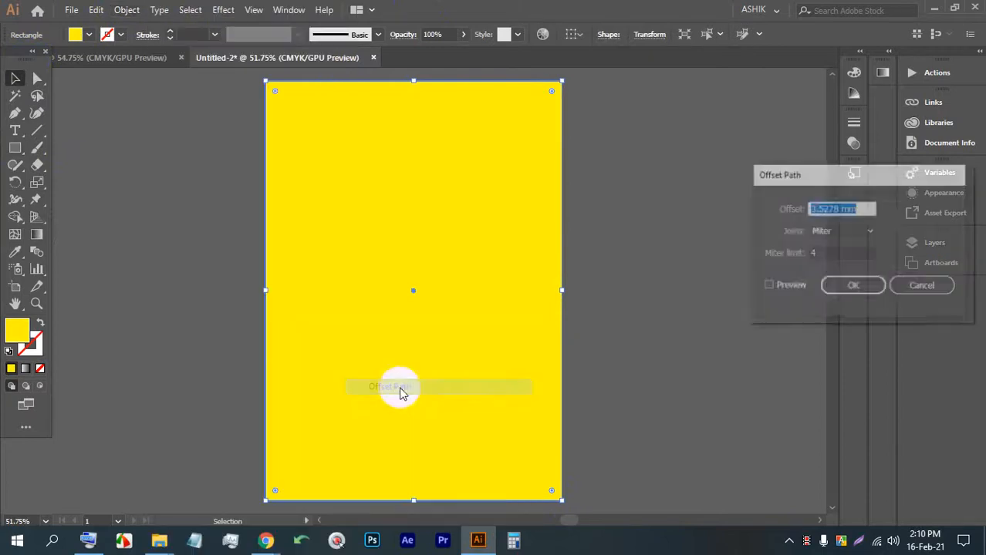
left_click(786, 286)
left_click(840, 207)
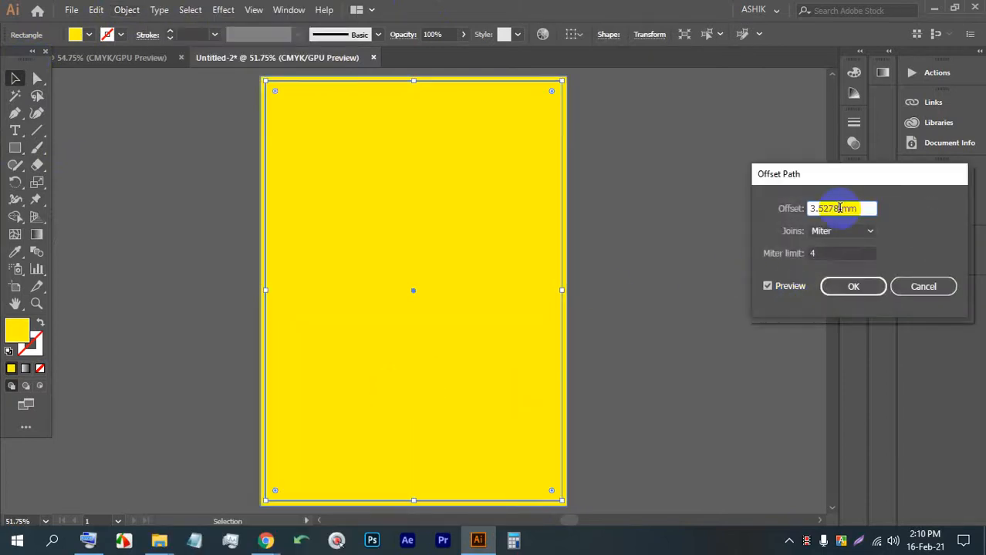
scroll(840, 208, "down", 1)
scroll(839, 209, "down", 5)
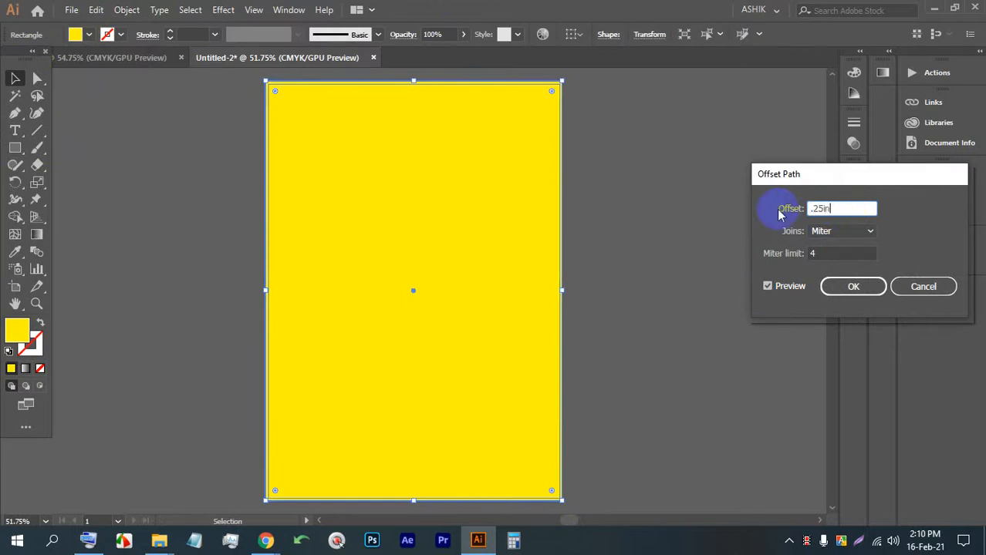
left_click(779, 214)
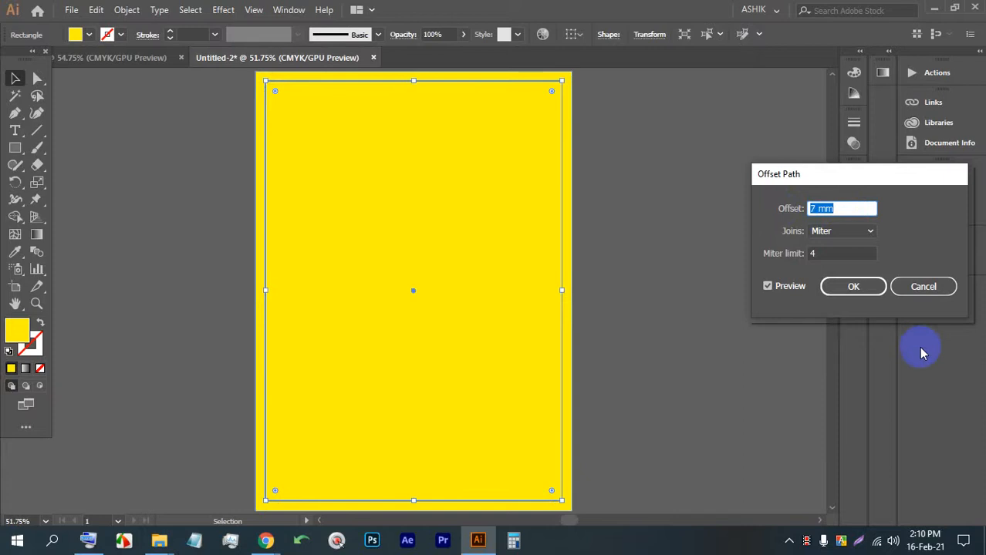
left_click(929, 291)
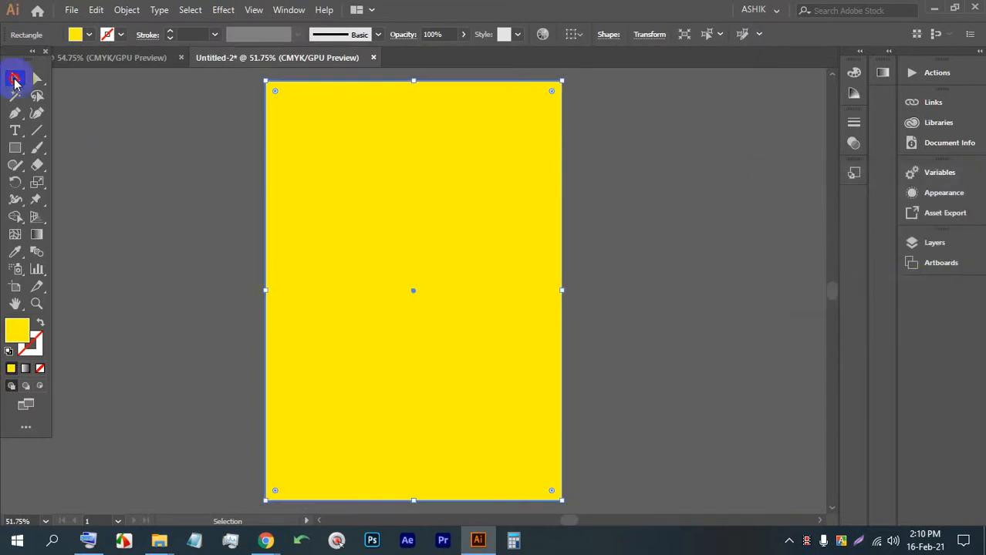
left_click(629, 183)
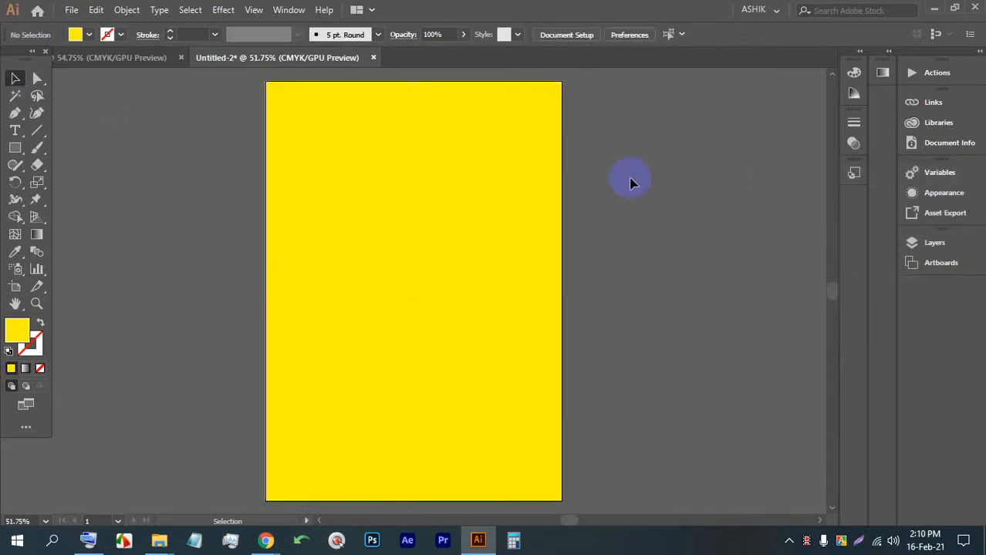
Step: Create a new A4 portrait document with its units set to inches
key("ctrl+n")
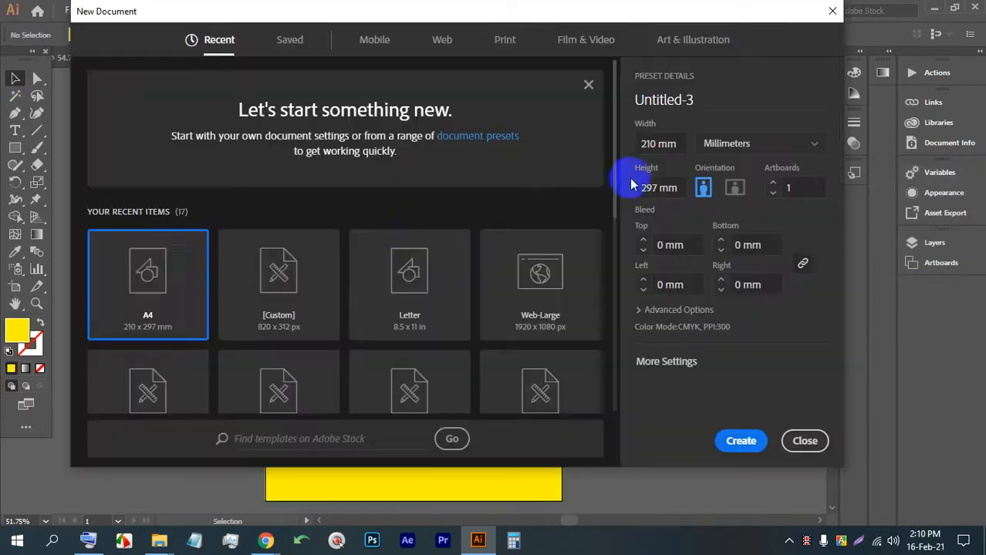
left_click(746, 145)
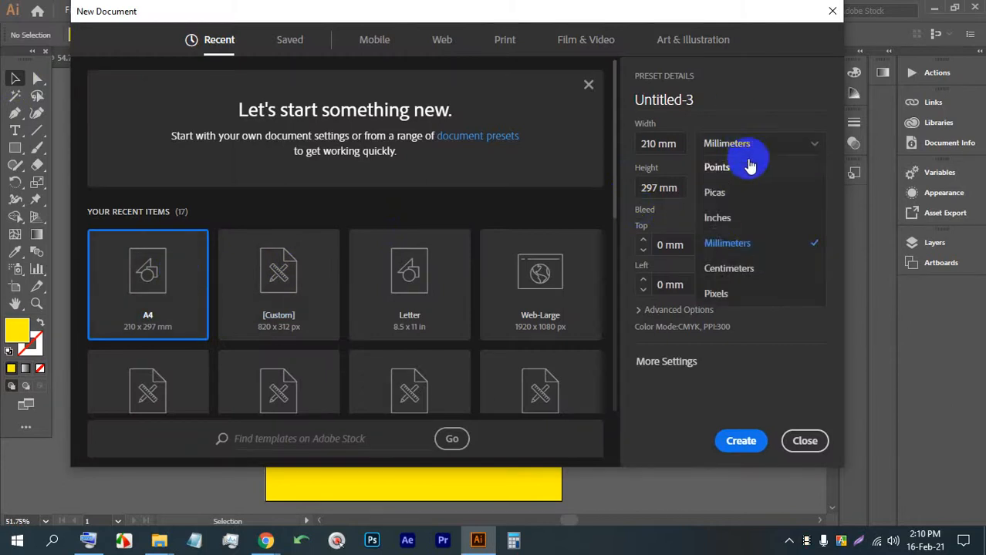
left_click(746, 219)
left_click(739, 440)
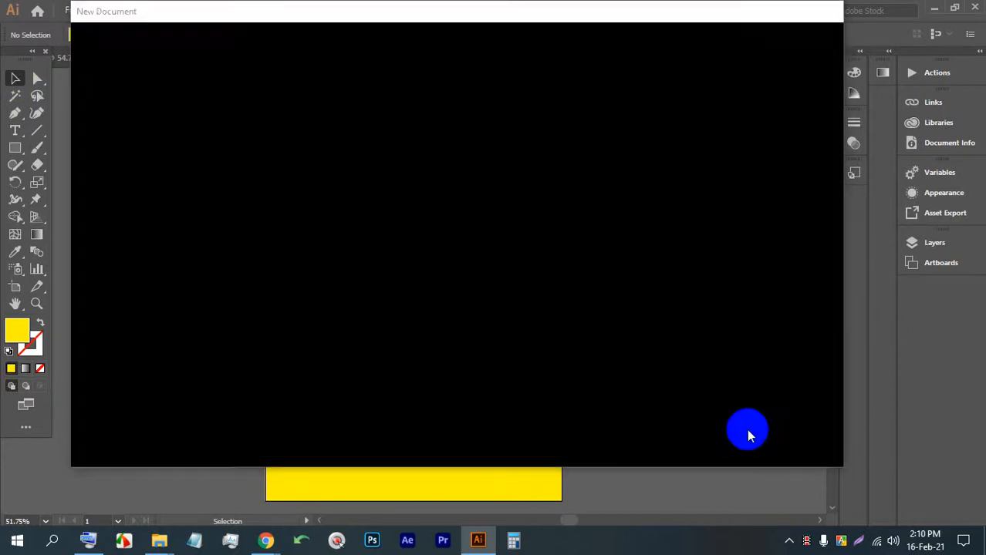
Step: Draw a rectangle over the whole artboard and align its lower edge with the artboard's bottom edge
left_click(15, 149)
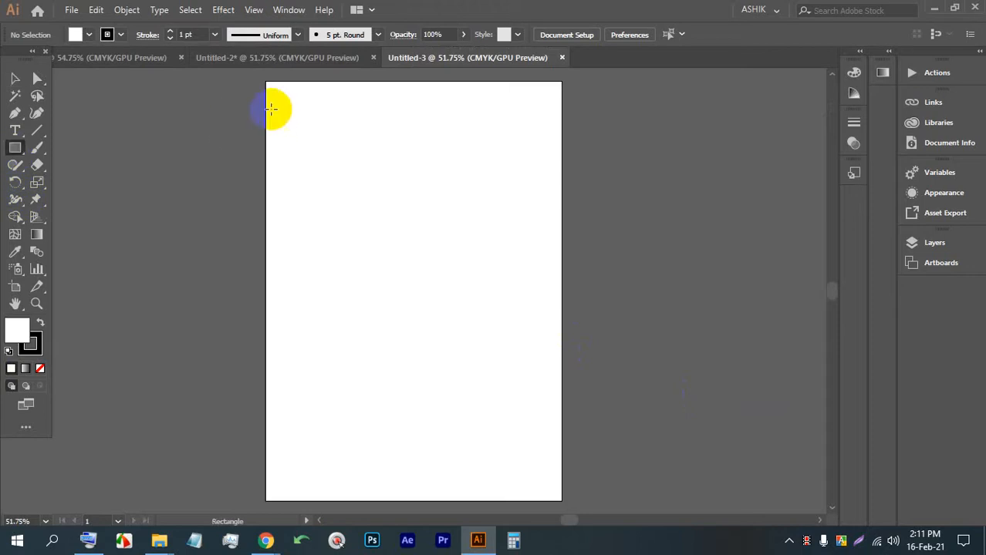
left_click_drag(265, 81, 562, 498)
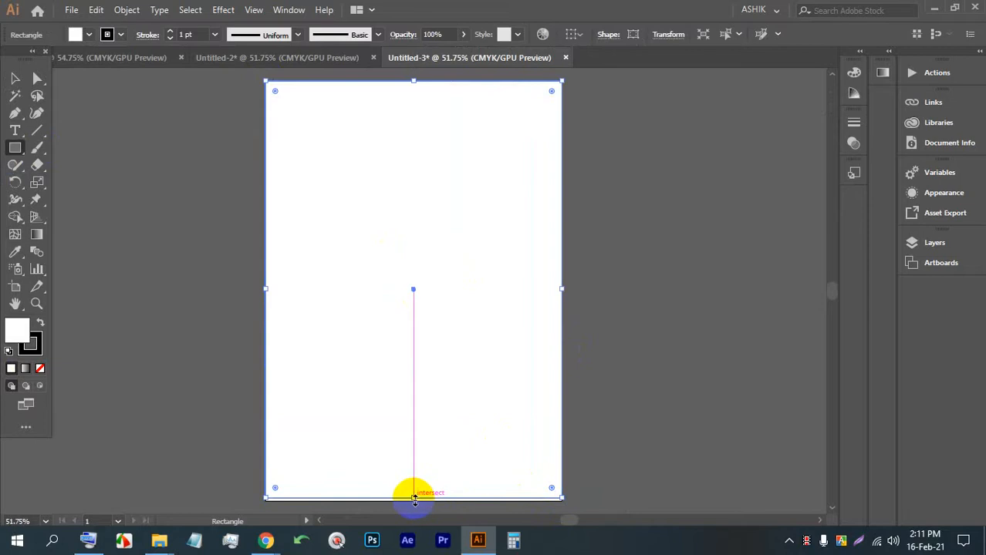
left_click_drag(414, 498, 415, 498)
scroll(413, 506, "up", 7)
scroll(392, 399, "down", 9)
scroll(413, 438, "up", 7)
left_click_drag(415, 464, 419, 314)
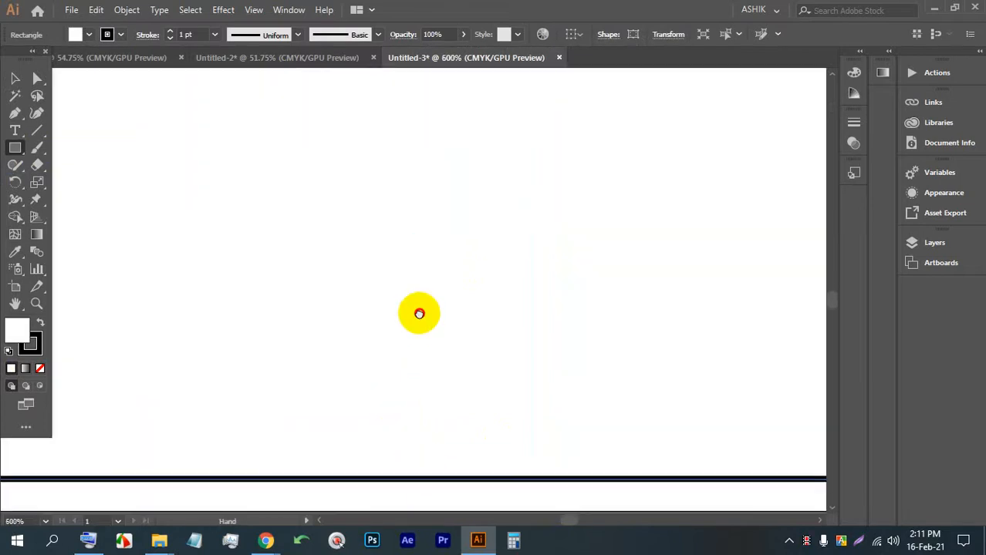
scroll(445, 401, "down", 2)
left_click_drag(461, 441, 462, 457)
Step: Switch to Chrome to check the Google Meet call, and return to Illustrator
mouse_move(266, 540)
left_click(228, 486)
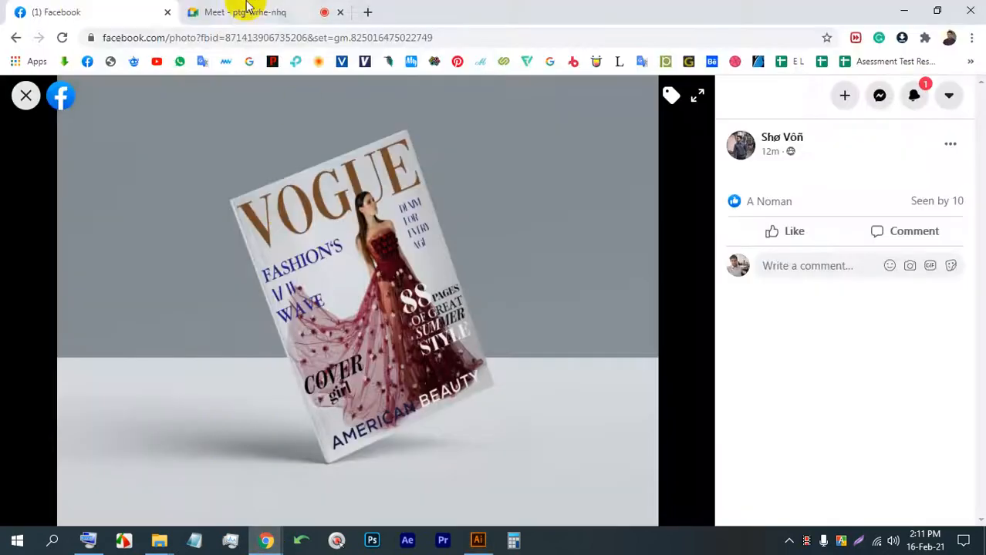
left_click(237, 11)
left_click(643, 160)
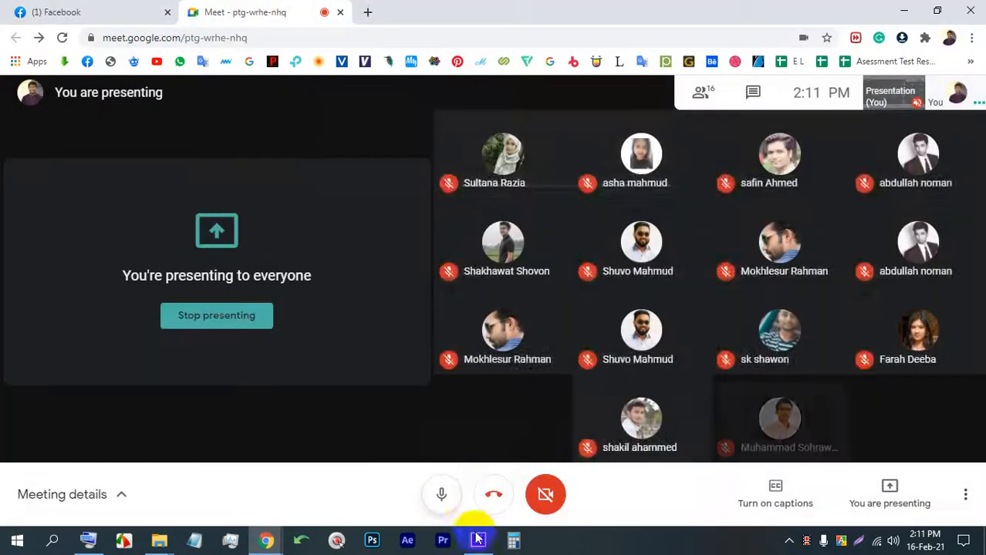
left_click(478, 540)
Step: Fill the rectangle with light blue and set its stroke to none
scroll(429, 312, "down", 8)
scroll(427, 274, "up", 4)
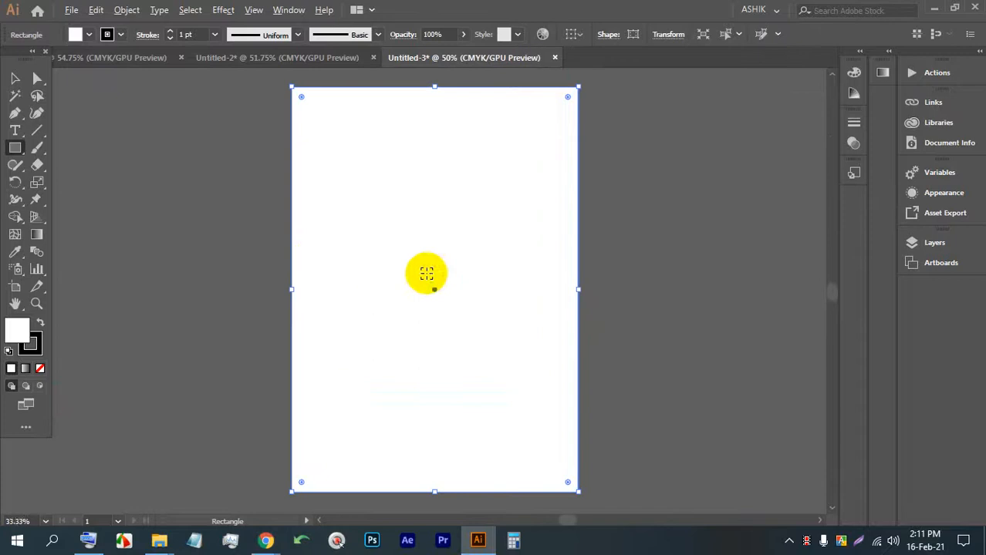
left_click(13, 77)
left_click(598, 196)
left_click(513, 193)
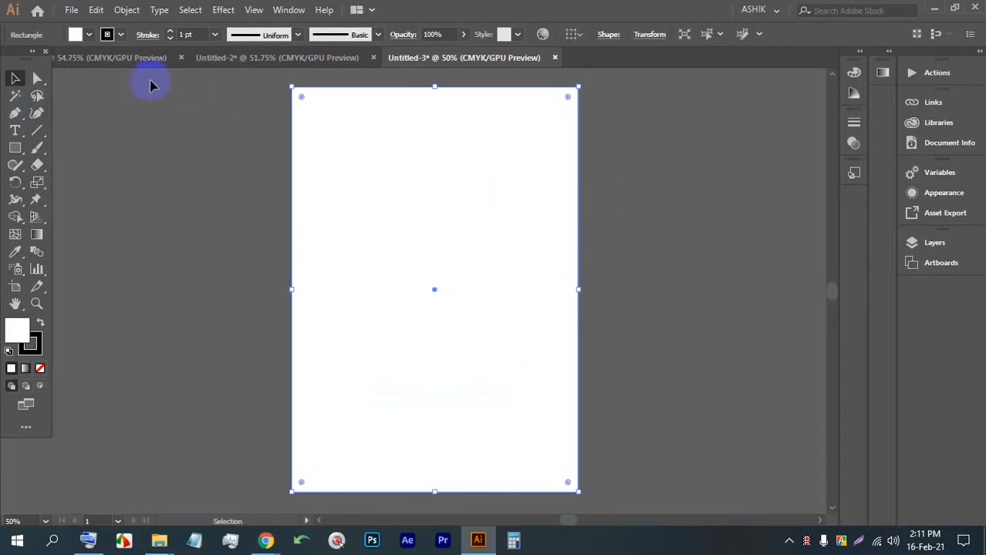
left_click(84, 34)
left_click(76, 60)
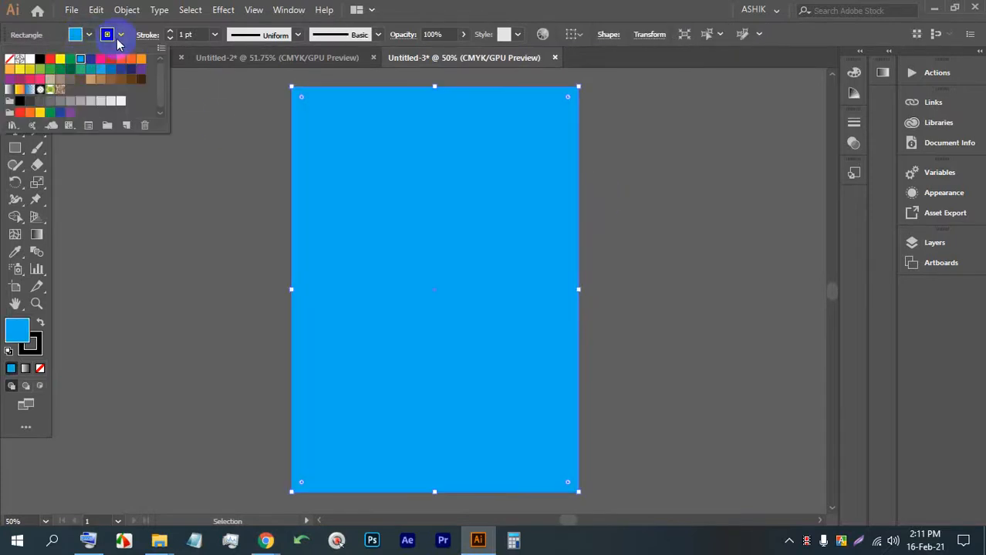
left_click(107, 34)
left_click(107, 34)
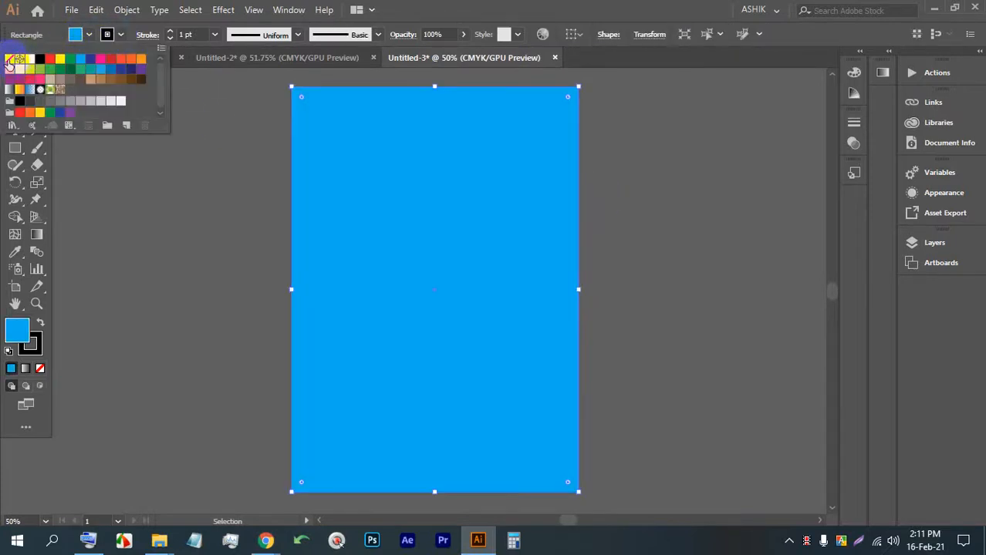
left_click(9, 61)
left_click(547, 167)
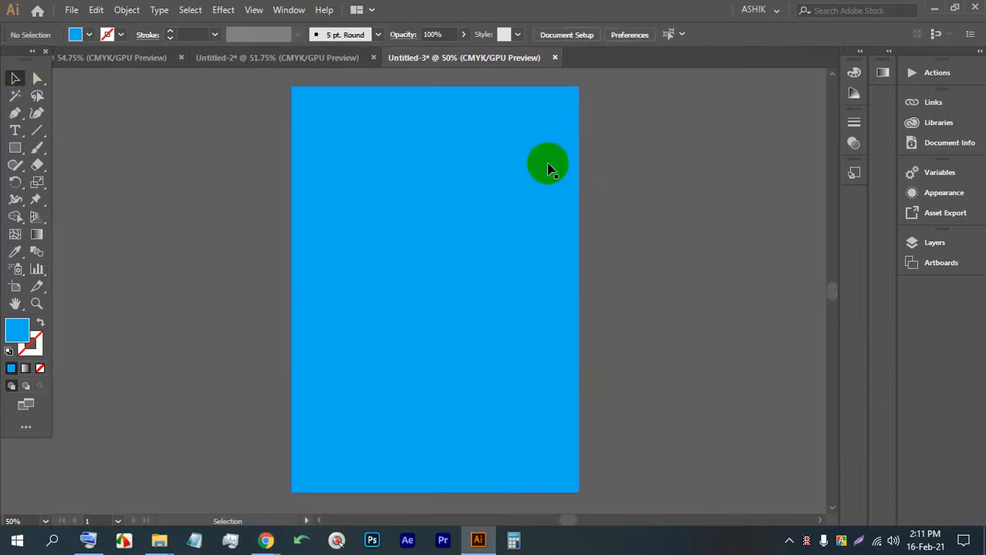
Step: Apply Offset Path to the blue rectangle with an offset of -0.375 in, miter joins and preview turned on
left_click(548, 170)
left_click(127, 10)
mouse_move(212, 336)
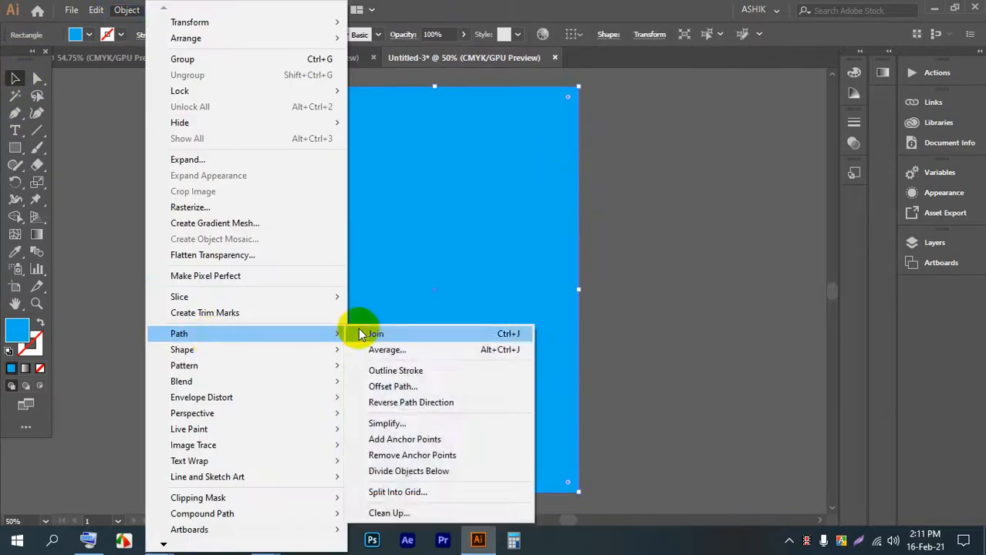
left_click(435, 386)
left_click(768, 286)
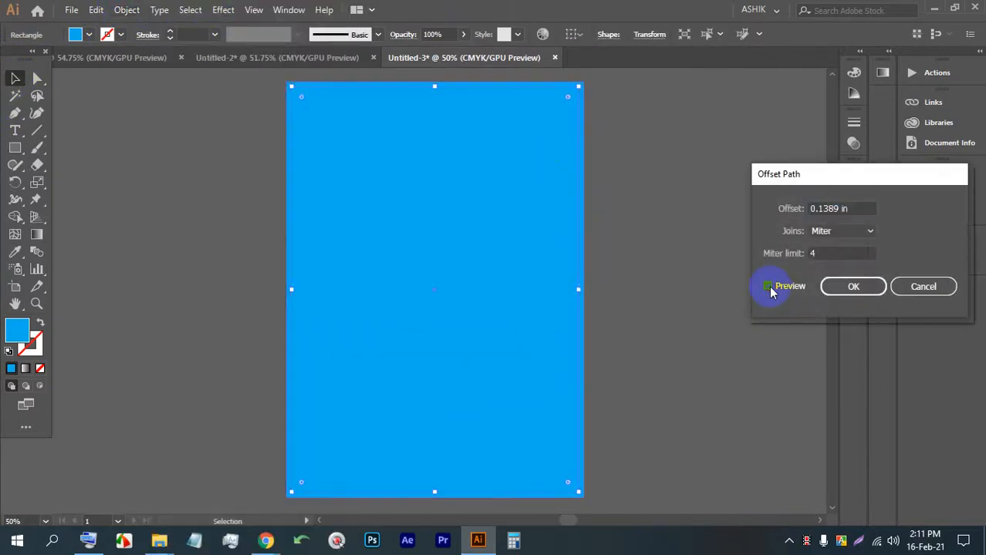
left_click_drag(833, 209, 848, 209)
scroll(849, 208, "down", 3)
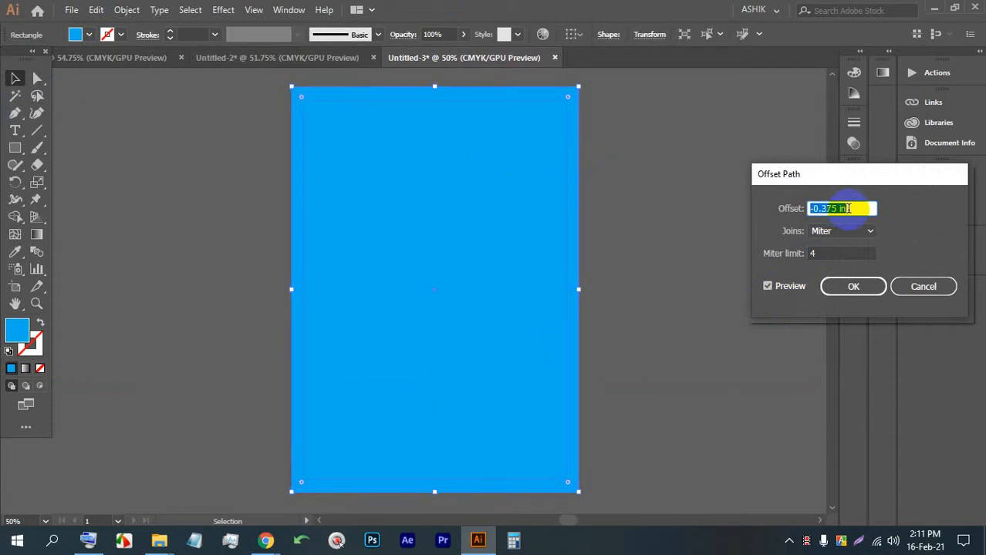
left_click(856, 285)
Step: Convert the inner offset rectangle into margin guides
left_click(653, 190)
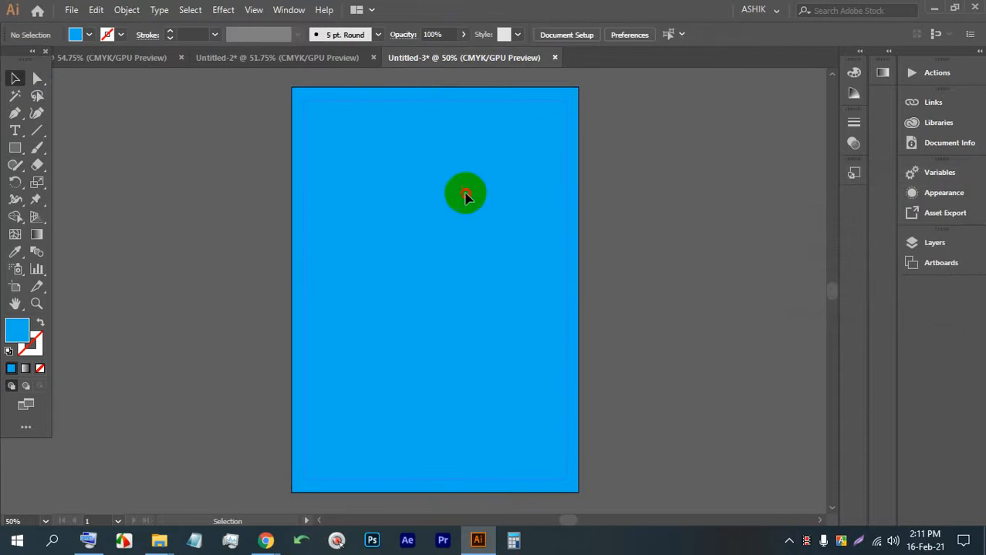
right_click(466, 195)
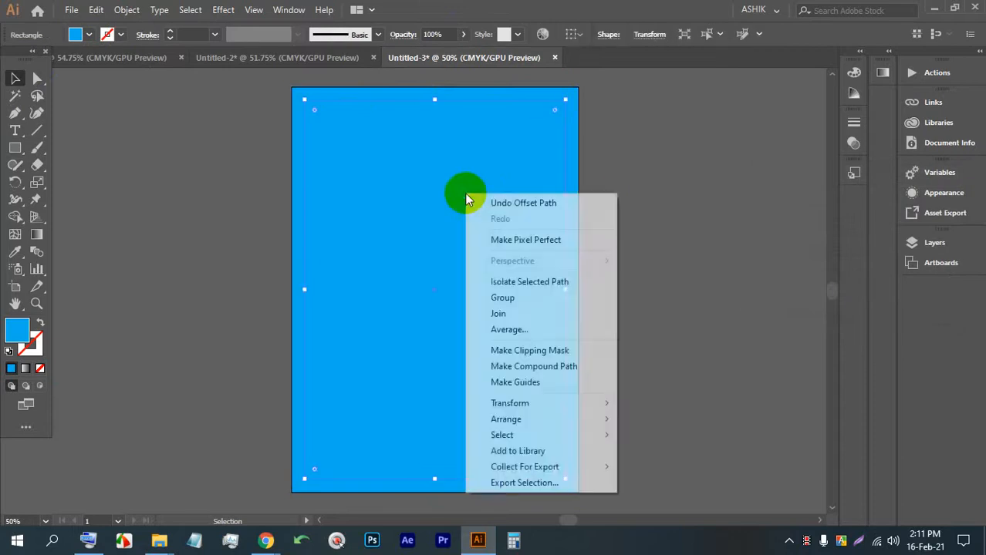
left_click(550, 383)
Step: Change the full-page rectangle's fill to white and lock the rectangle
left_click(574, 275)
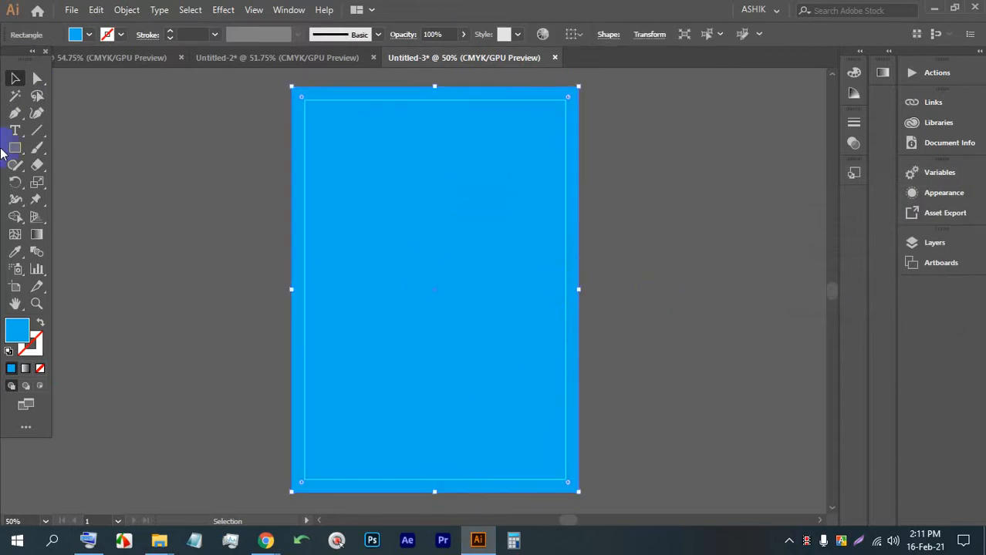
left_click(90, 35)
left_click(97, 70)
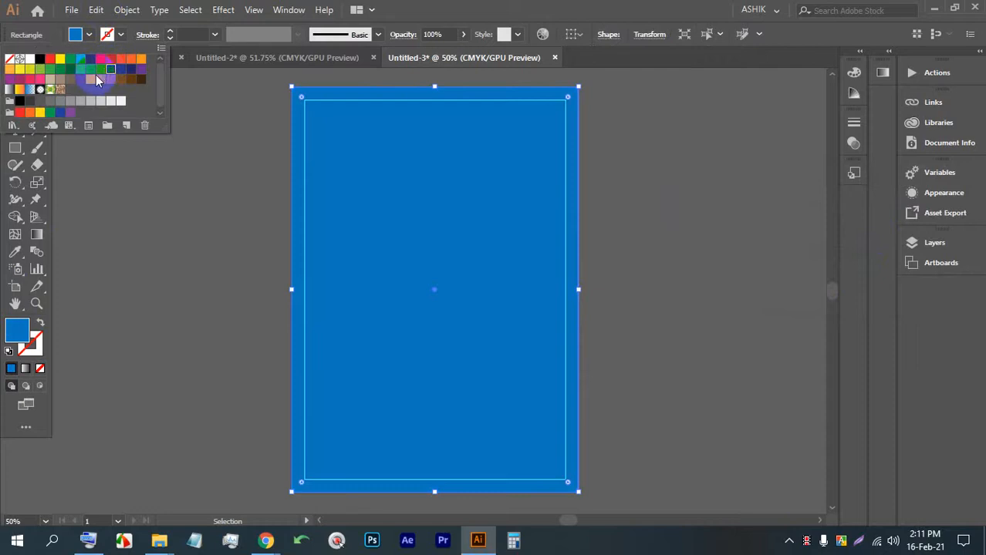
left_click(30, 59)
left_click(614, 180)
left_click(614, 178)
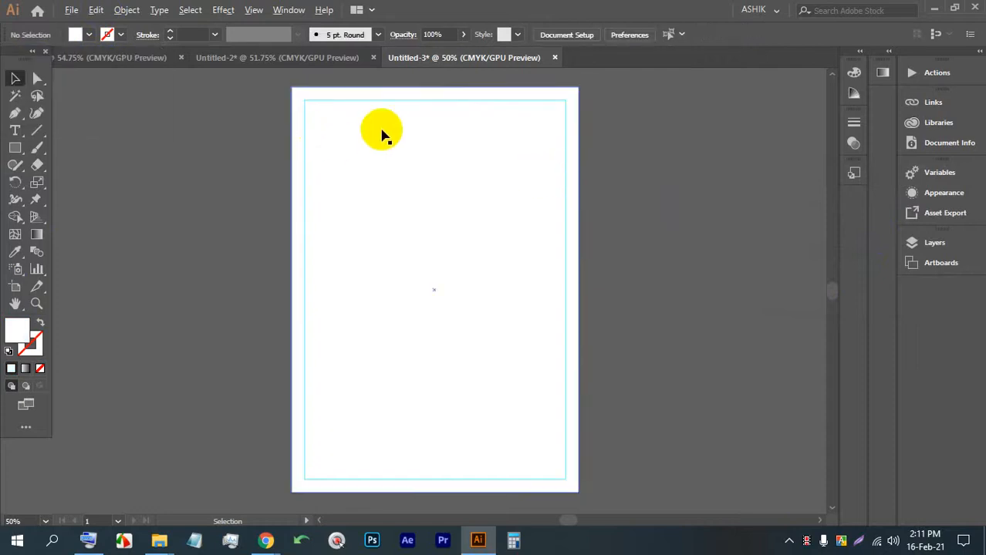
left_click(563, 191)
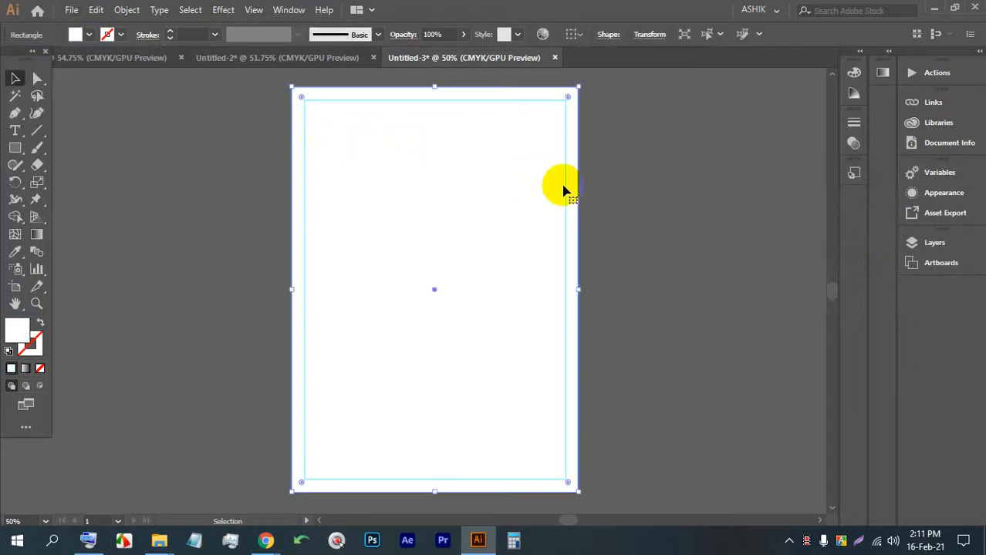
key("ctrl+2")
Step: Add a "Lorem ipsum" point text, enlarge it to about 65 pt and place it against the upper-left margin guides
left_click(14, 133)
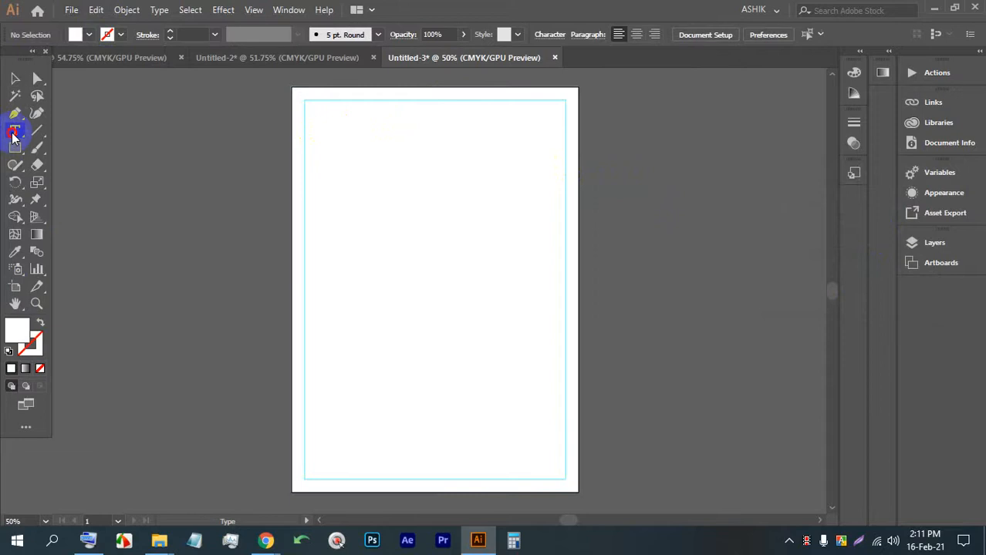
left_click(342, 152)
left_click(14, 78)
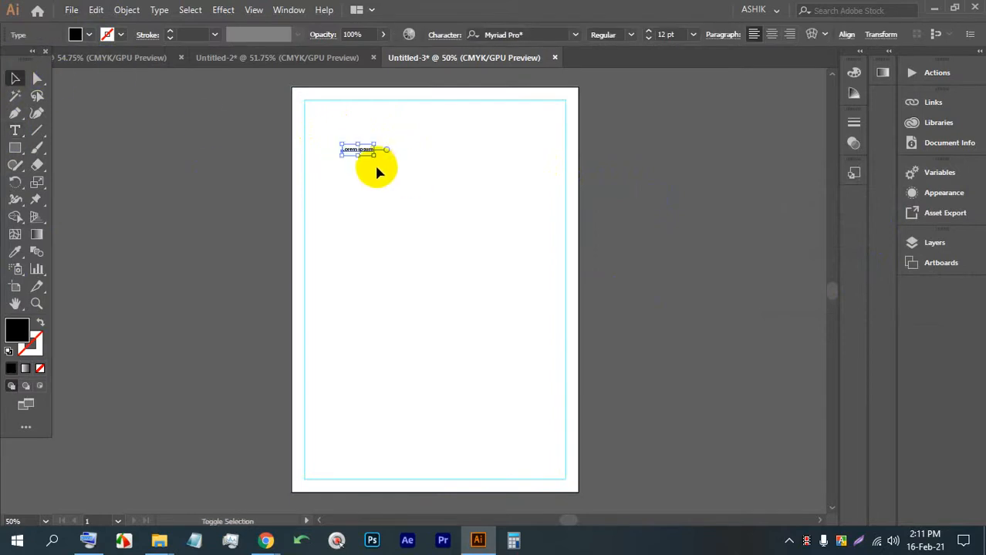
left_click_drag(377, 162, 349, 130)
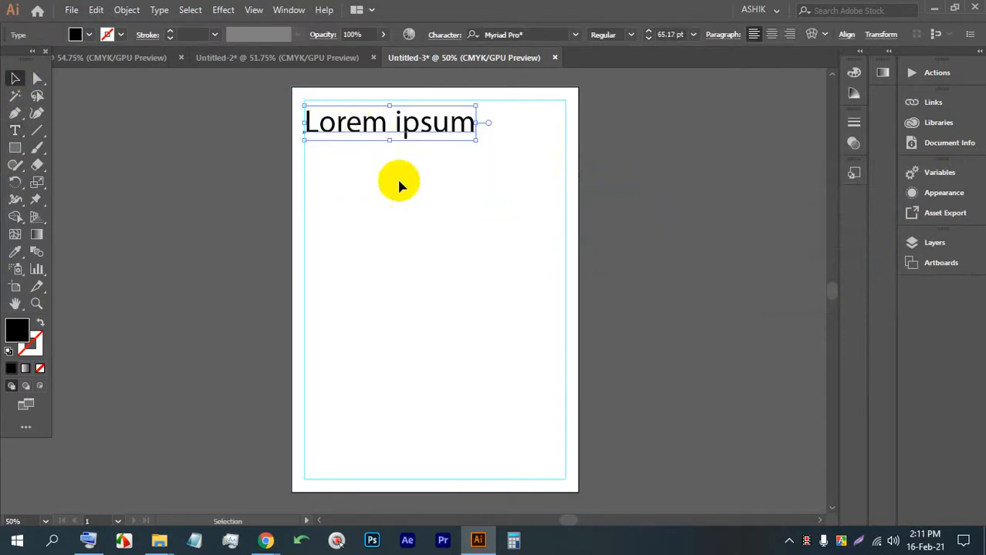
Step: Draw a closed black figure silhouette in the middle of the page with the Pen tool
left_click(15, 112)
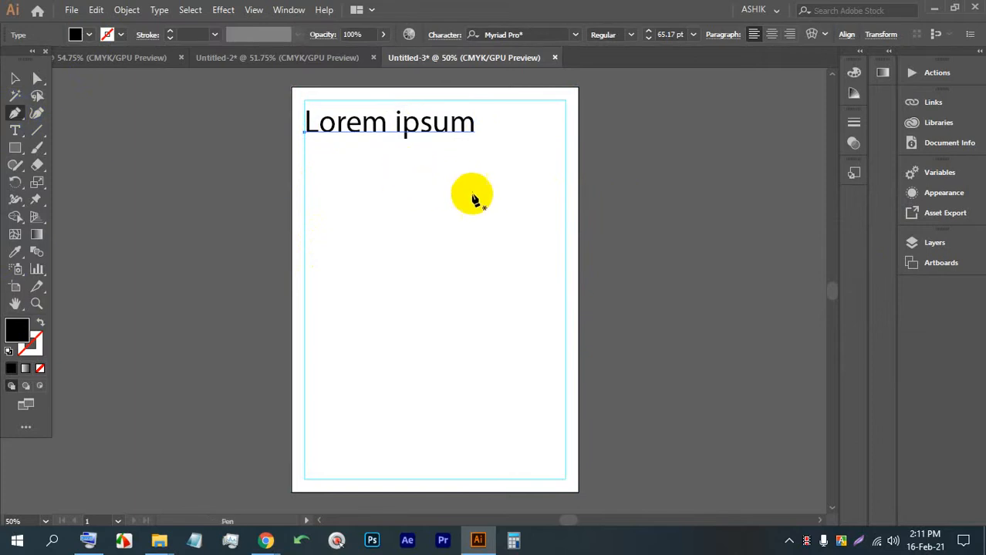
left_click_drag(465, 172, 436, 163)
left_click_drag(414, 171, 409, 187)
left_click_drag(415, 201, 431, 211)
left_click_drag(431, 221, 406, 253)
left_click_drag(406, 295, 406, 315)
left_click_drag(402, 359, 388, 369)
left_click_drag(363, 408, 387, 457)
left_click(494, 443)
left_click_drag(474, 388, 449, 334)
left_click_drag(454, 306, 500, 205)
left_click(474, 210)
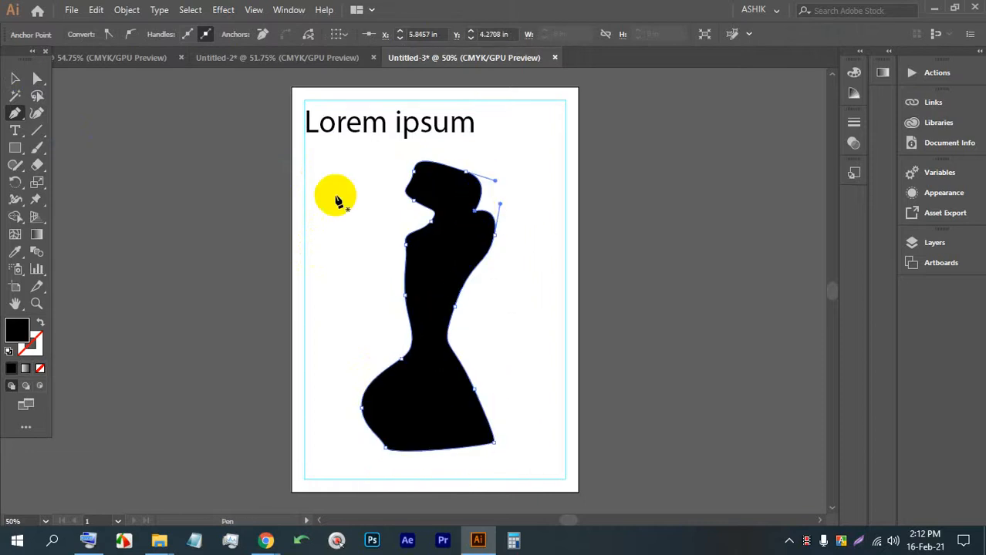
Step: Place a smaller copy of the heading text, about 35 pt, in the lower-right corner of the margins and fill it with pink
left_click(14, 78)
left_click(181, 158)
left_click_drag(351, 129, 474, 452)
left_click(89, 36)
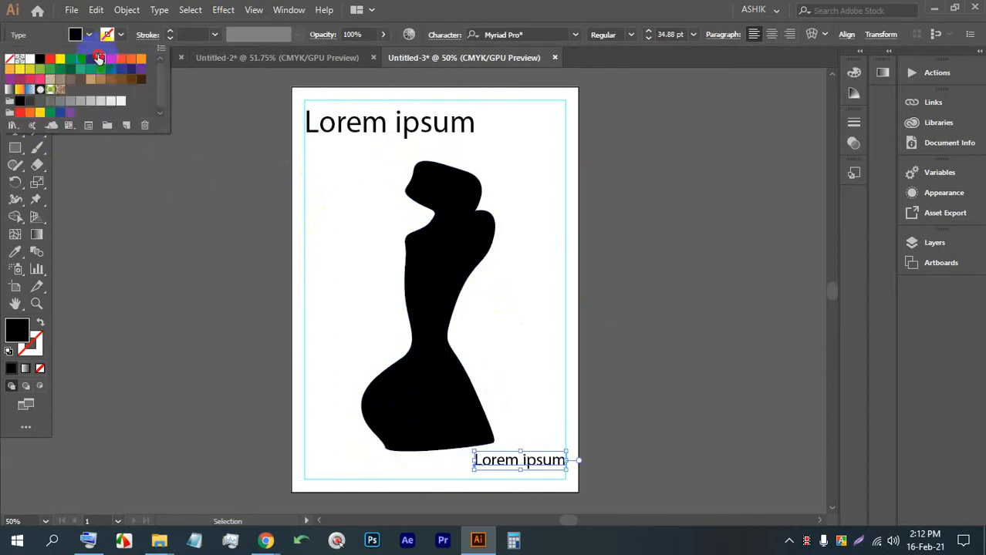
left_click(100, 59)
left_click(780, 259)
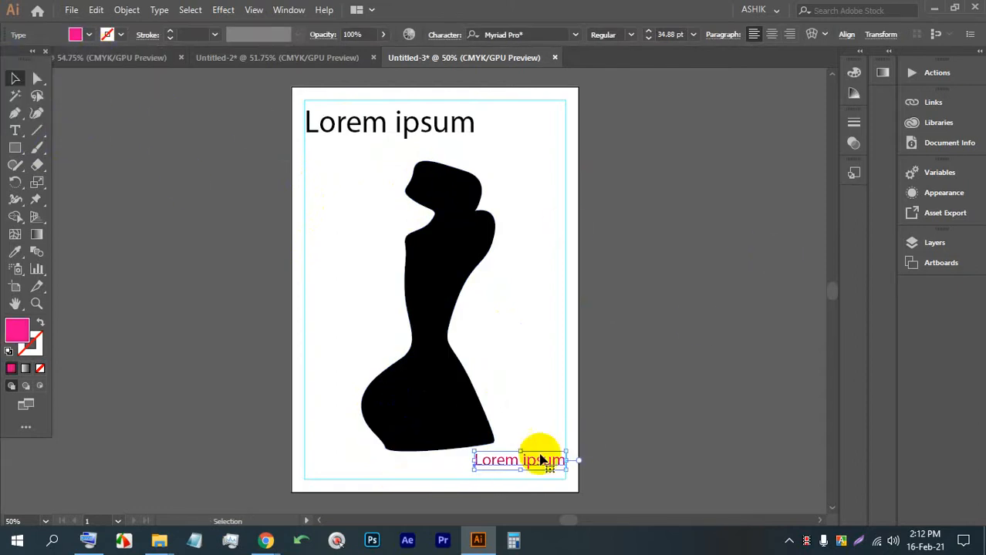
Step: Change the pink text's font to Nauert Plain
left_click(540, 34)
left_click(575, 35)
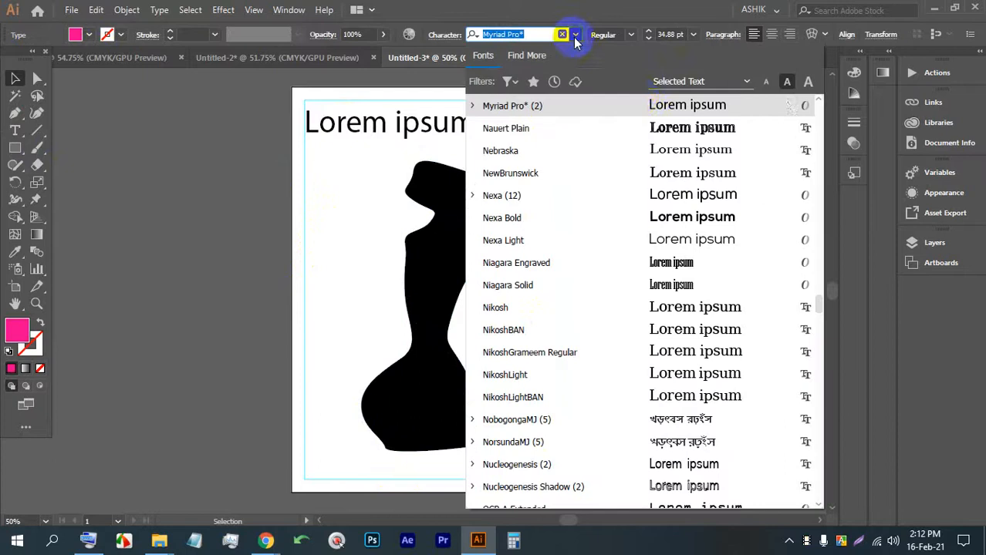
left_click(645, 130)
Step: Enlarge the pink text to about 58 pt and place copies at the left margin and beside the silhouette's head
left_click_drag(476, 451, 501, 169)
left_click(571, 393)
key("ctrl+z")
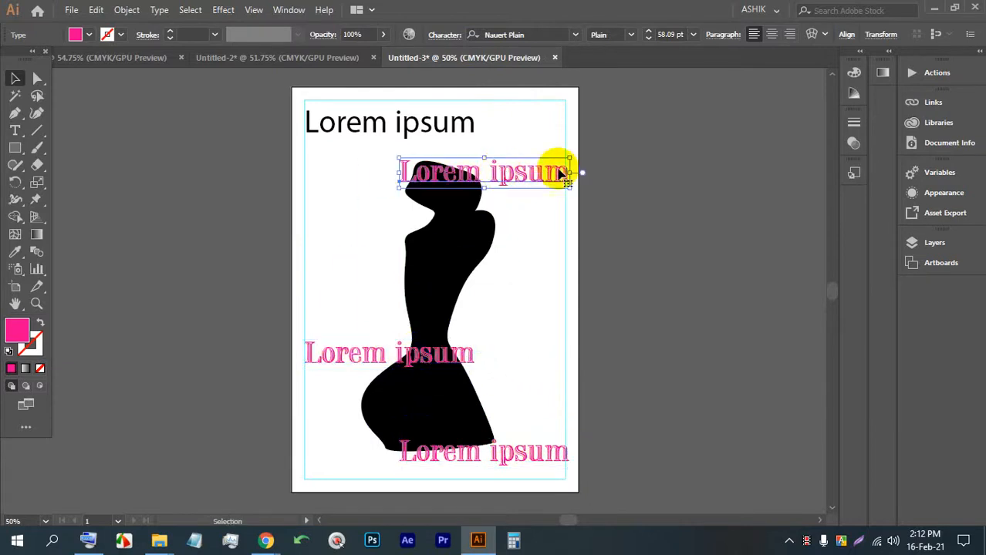
Step: Align the upper pink text's right end with the right margin guide and scale the text down from its upper-left corner
scroll(563, 171, "up", 3)
left_click_drag(471, 226, 459, 232)
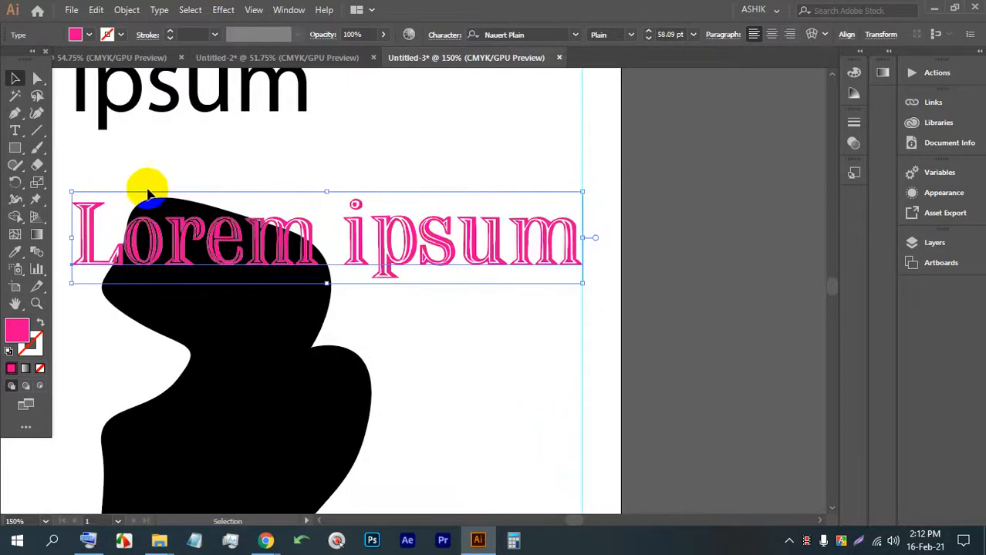
left_click_drag(71, 191, 160, 216)
left_click(676, 253)
Step: Examine how the middle pink text lines up with the left margin guide
scroll(629, 253, "down", 2)
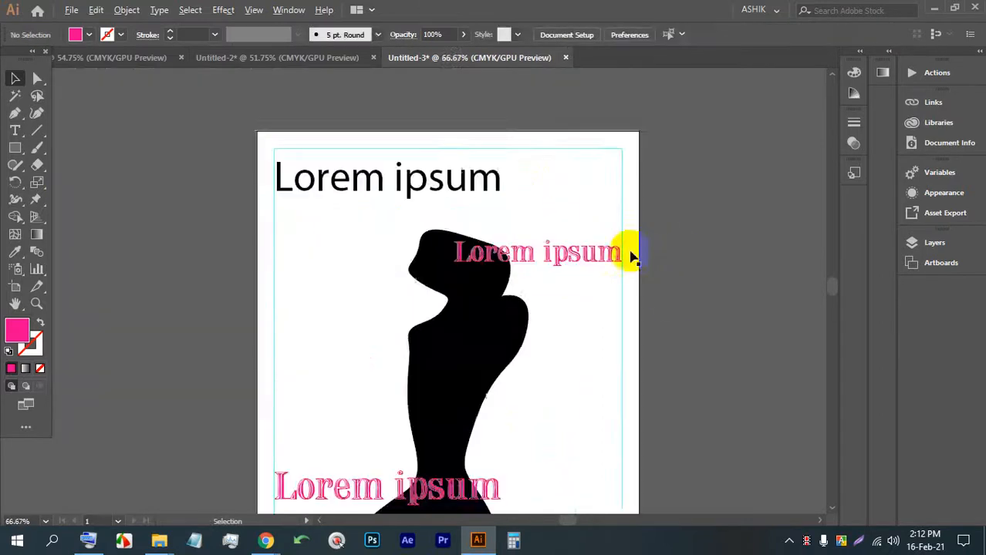
scroll(501, 166, "down", 1)
scroll(386, 320, "up", 3)
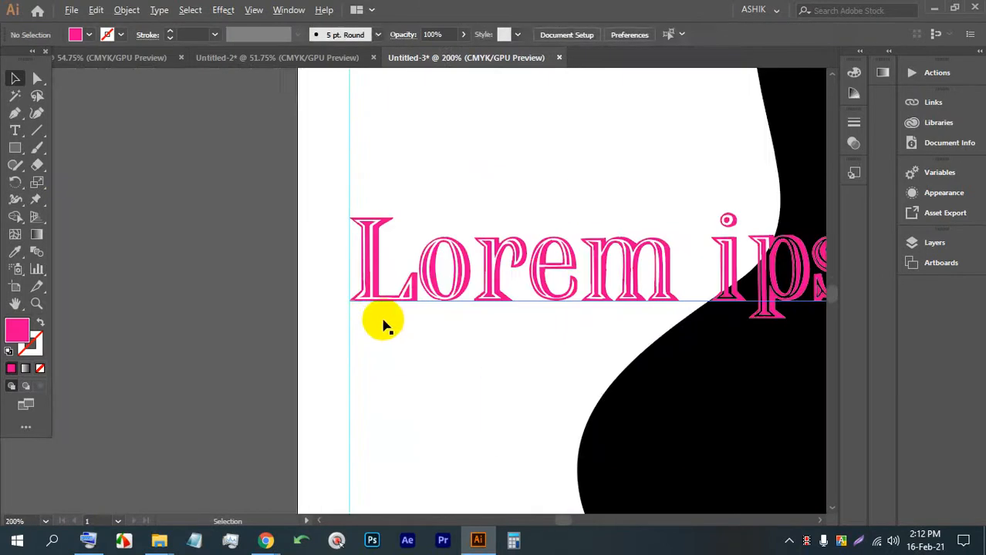
scroll(306, 282, "up", 1)
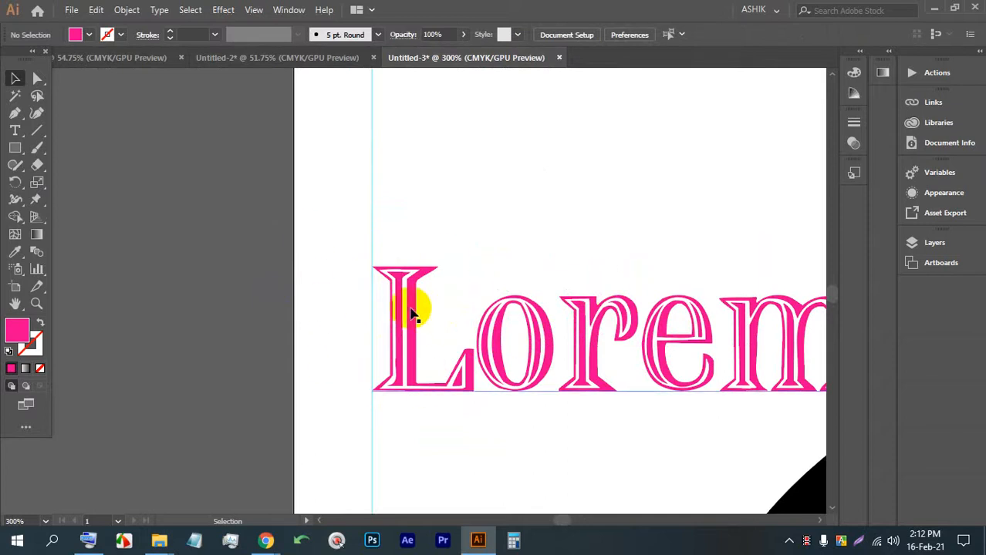
Step: Examine how the black title and the middle pink text line up along the left margin guide
scroll(335, 270, "up", 1)
scroll(327, 279, "down", 2)
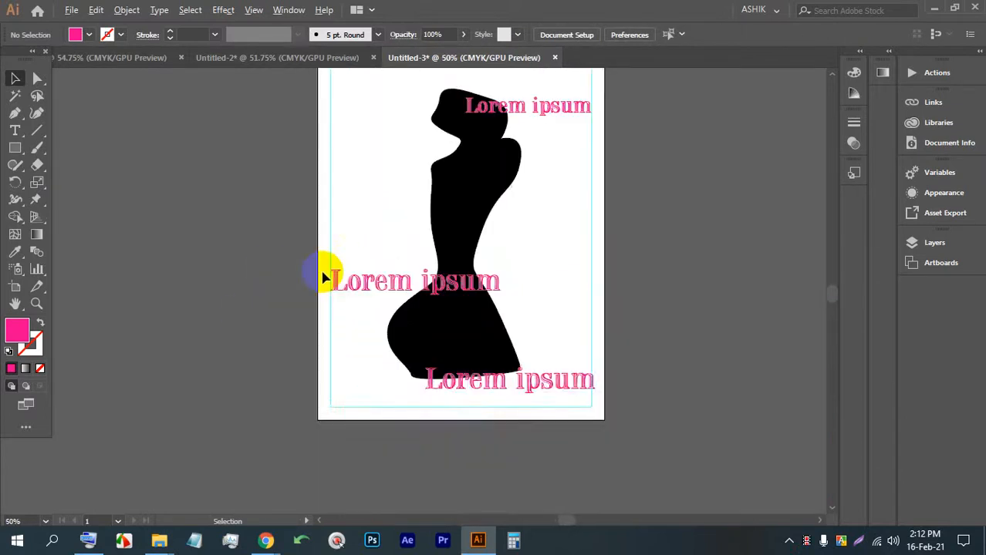
scroll(347, 254, "up", 3)
scroll(343, 236, "up", 1)
scroll(288, 231, "down", 3)
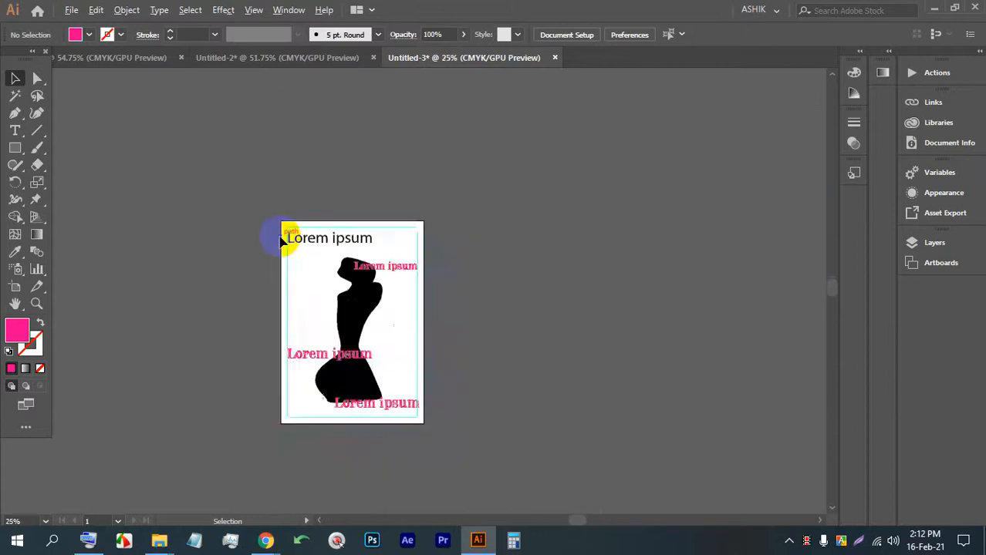
scroll(473, 352, "up", 1)
scroll(544, 341, "down", 3)
Step: Move the lower pink text so its right end aligns with the right margin guide, and review the whole cover layout
scroll(560, 411, "up", 2)
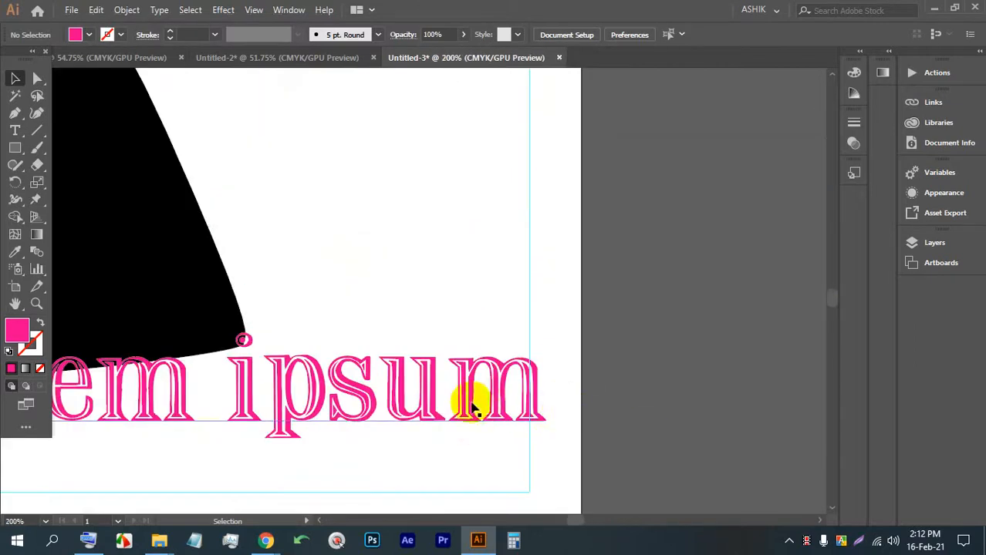
scroll(493, 396, "up", 1)
left_click_drag(534, 385, 449, 394)
key("ctrl+0")
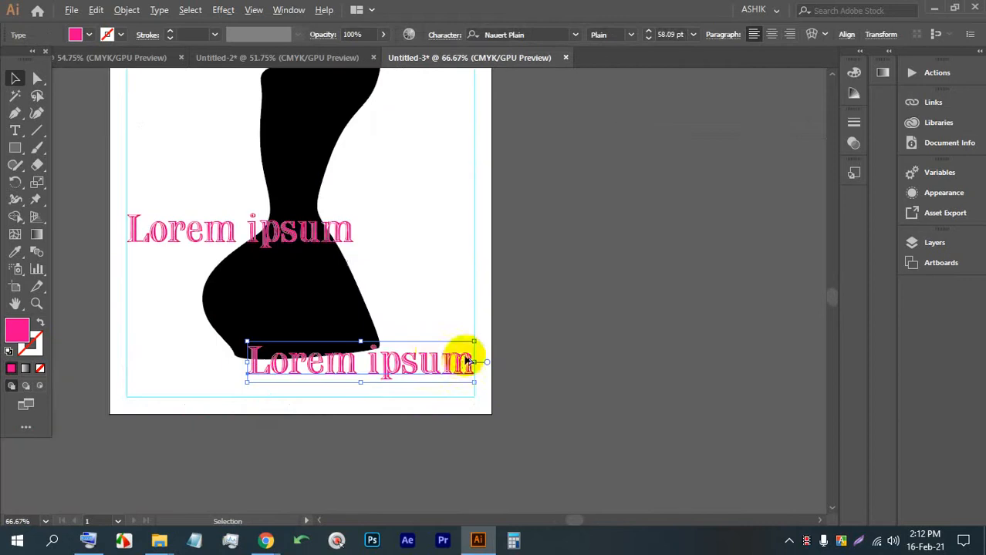
scroll(387, 260, "down", 1)
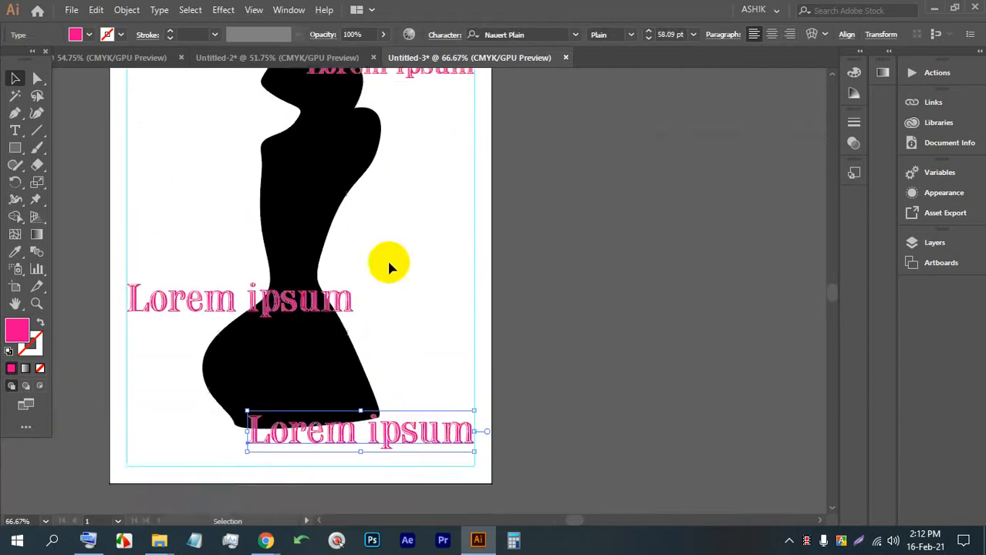
scroll(388, 260, "up", 2)
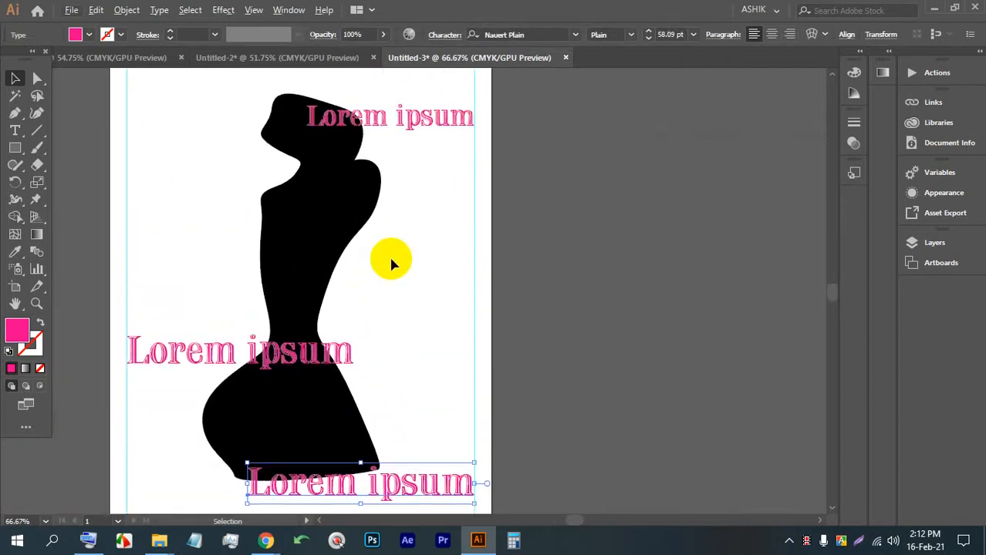
scroll(498, 270, "up", 3)
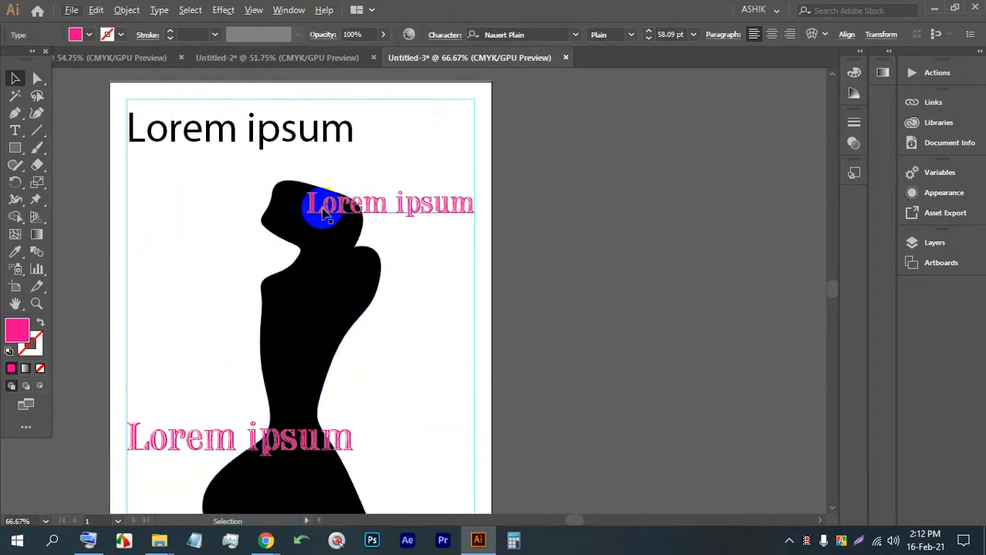
scroll(281, 164, "down", 2)
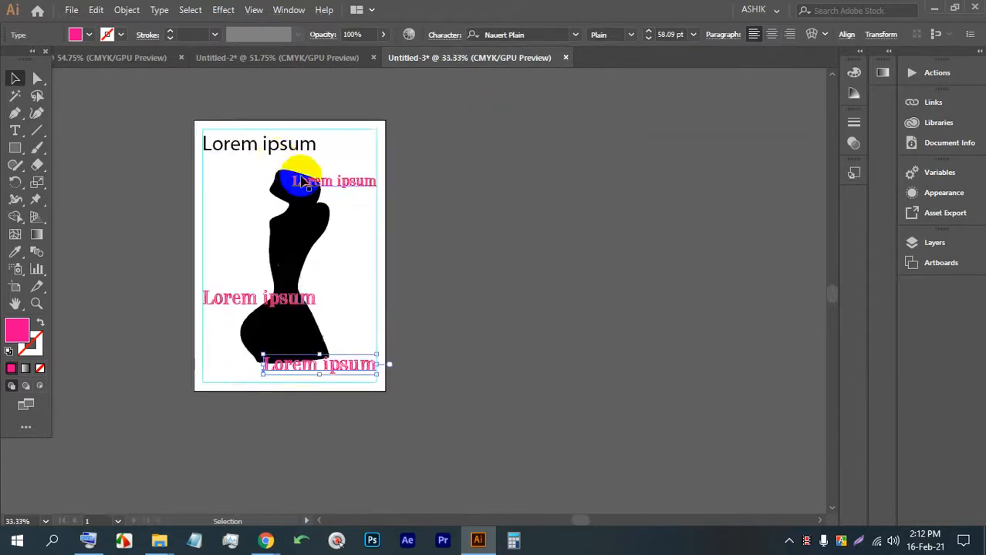
Step: Create a 3.5 in wide by 2 in high rectangle on the empty canvas beside the cover
scroll(523, 240, "up", 2)
left_click_drag(554, 260, 482, 249)
left_click(16, 148)
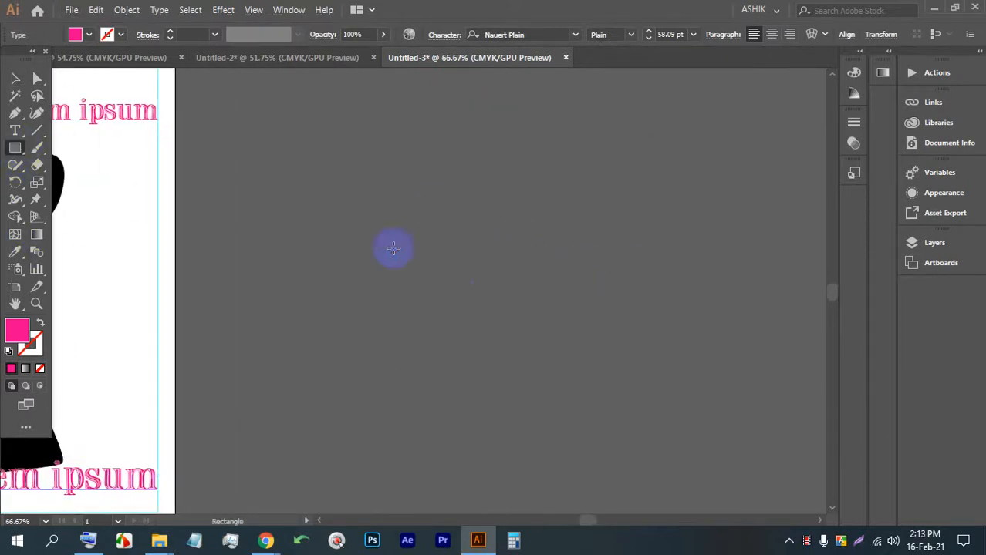
left_click_drag(338, 219, 647, 391)
key("Delete")
left_click(460, 286)
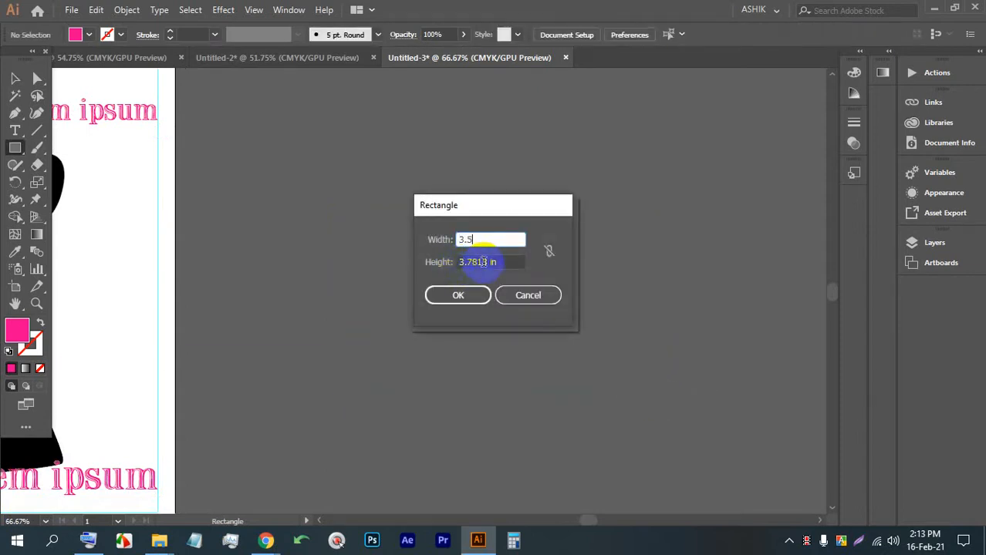
key("Tab")
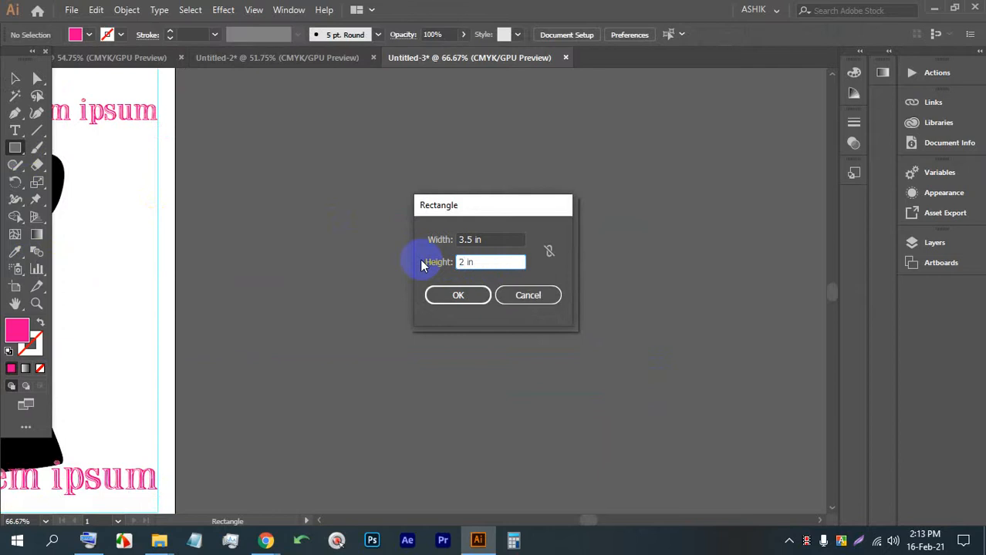
type("2 in")
key("Return")
left_click(15, 78)
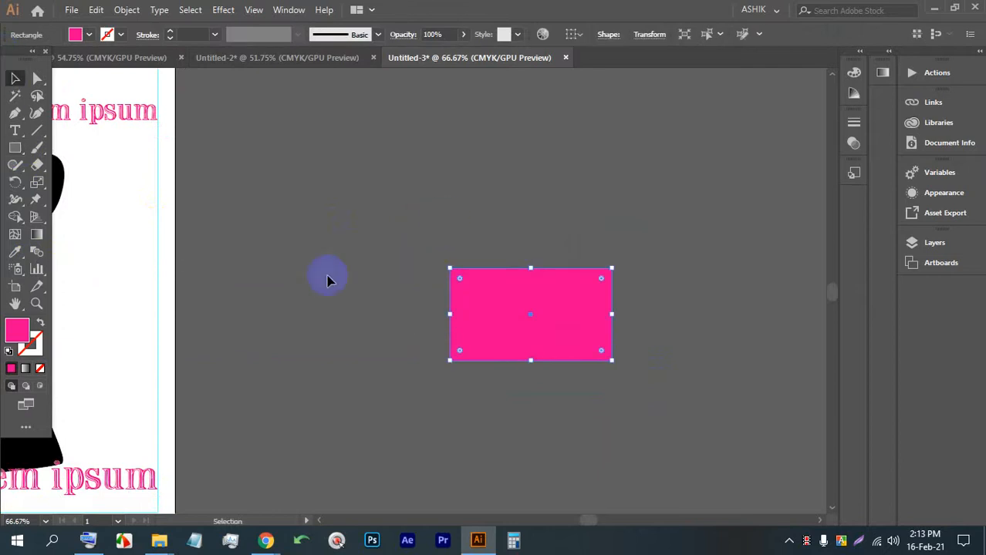
Step: Check the Google Meet class in Chrome and return to Illustrator
left_click(266, 540)
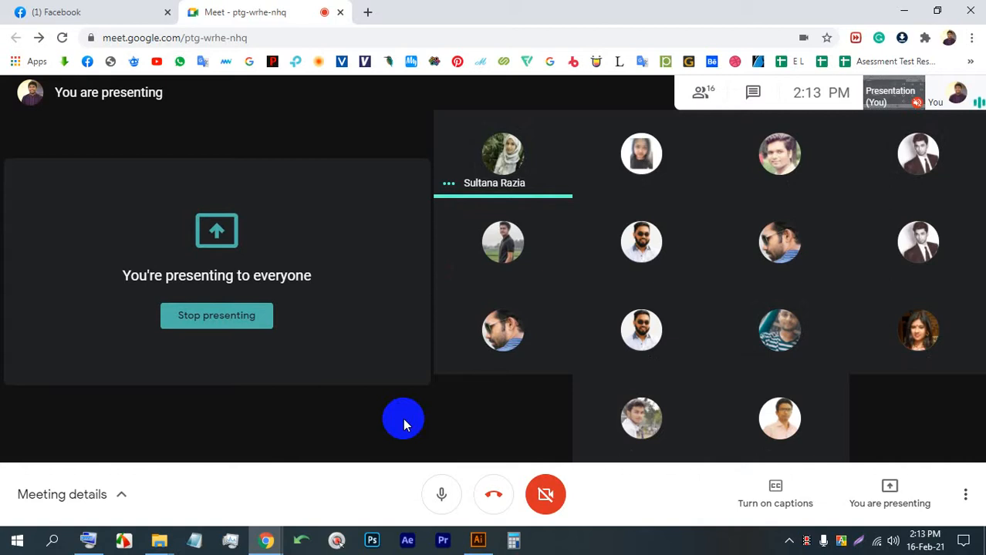
left_click(478, 540)
Step: Change the rectangle's fill to white and lock it in place
scroll(560, 338, "up", 3)
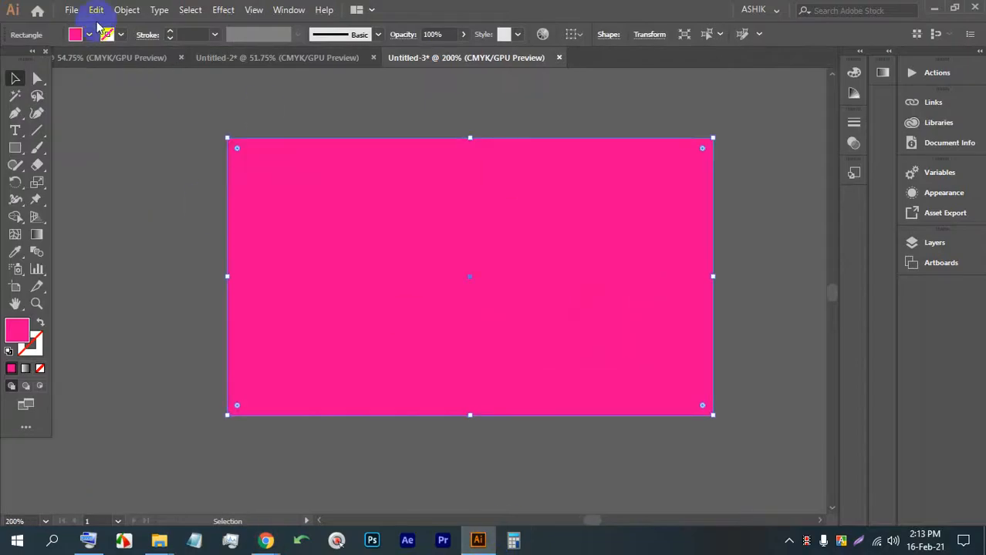
left_click(89, 34)
left_click(28, 62)
left_click(362, 189)
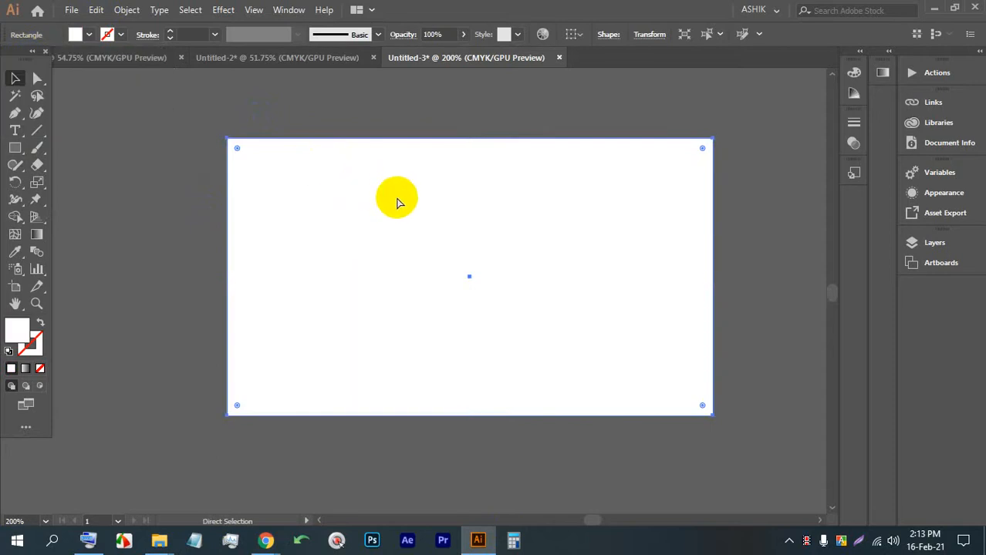
key("ctrl+2")
Step: Add the 12 pt text "P" in the upper-left area of the white rectangle and set its font to Bahnschrift
left_click(16, 131)
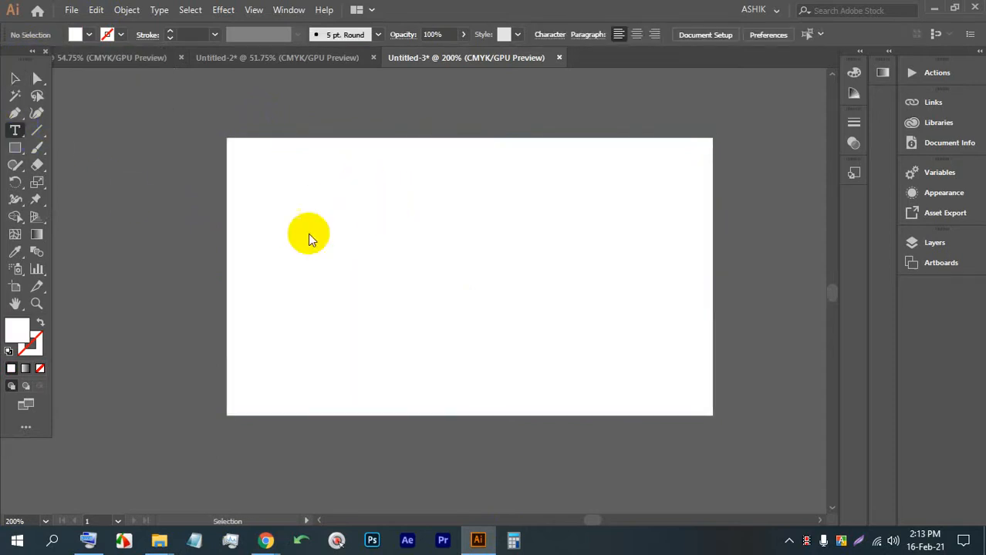
left_click(290, 218)
scroll(290, 219, "up", 2)
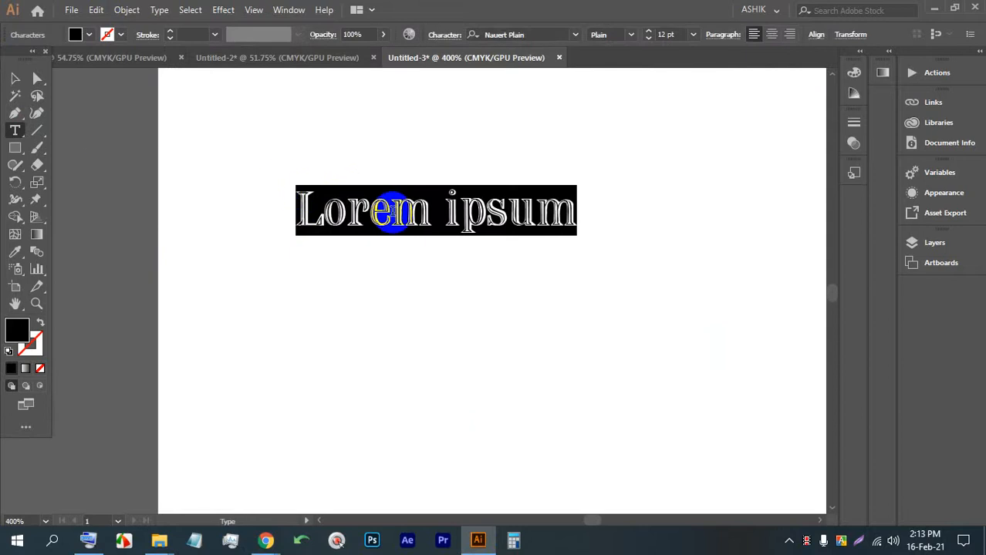
type("p")
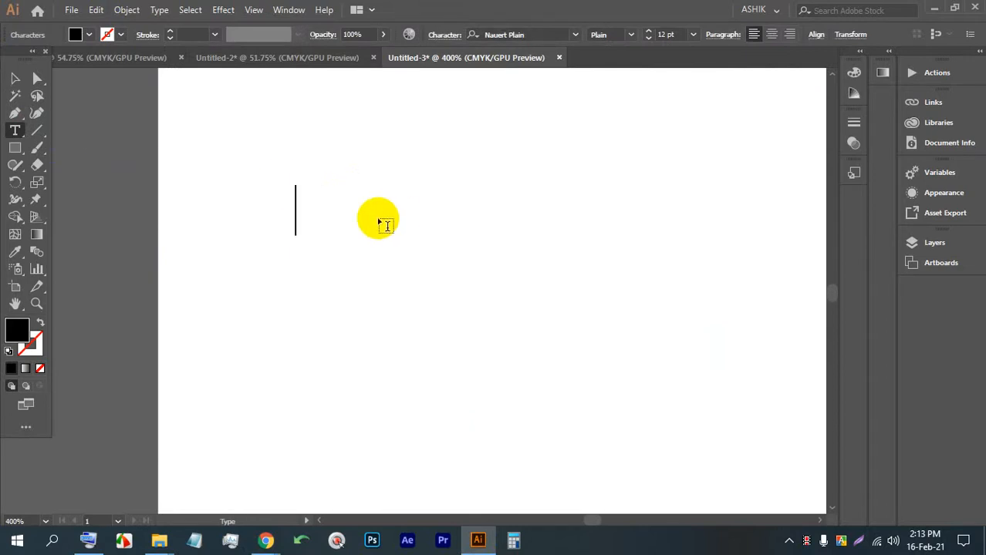
key("Escape")
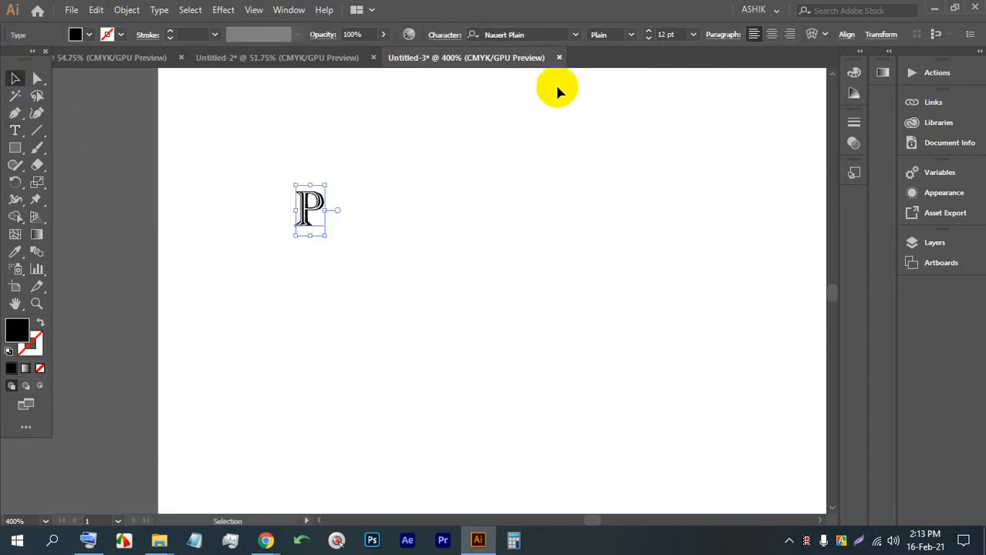
left_click(577, 35)
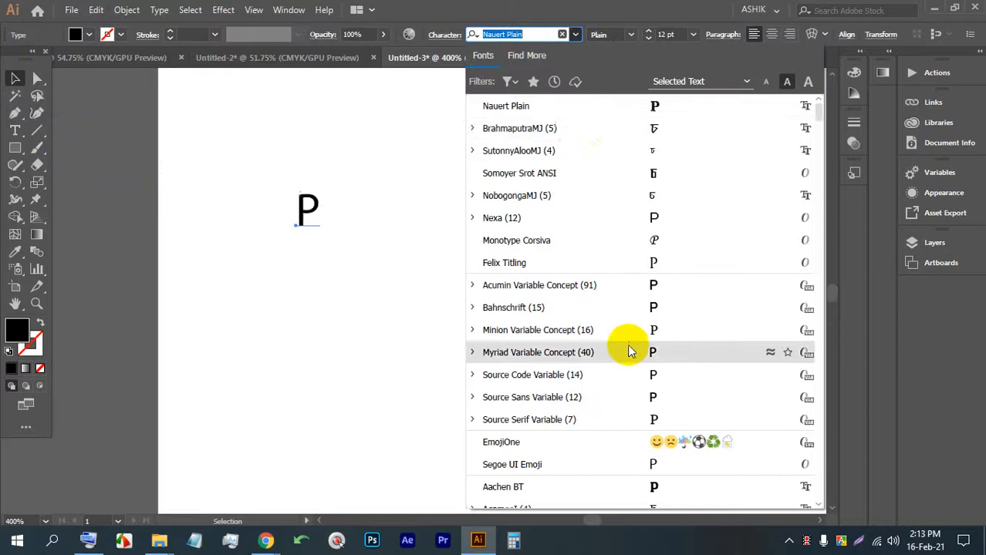
left_click(640, 305)
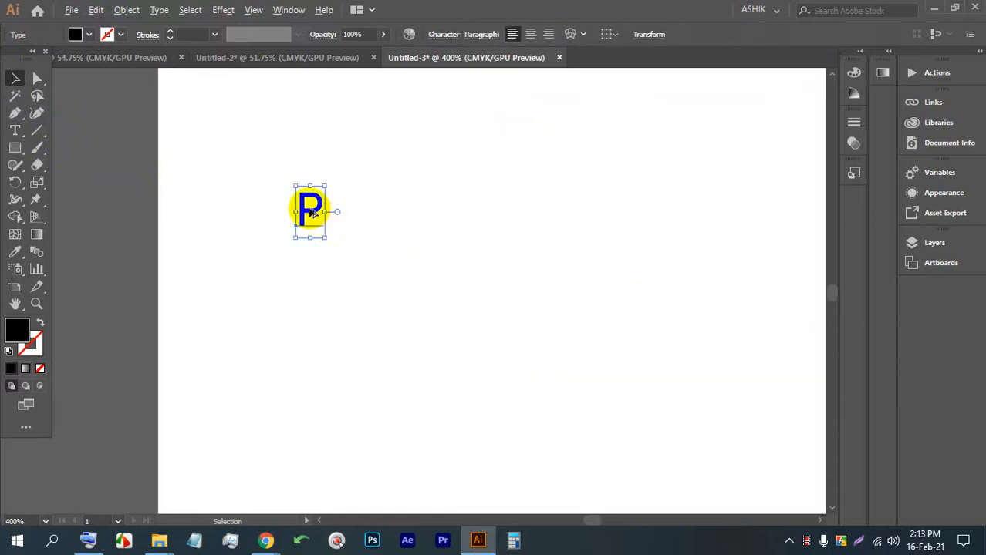
Step: Place a copy of the "P" directly below it and change the copy's text to "E"
left_click_drag(310, 209, 310, 286)
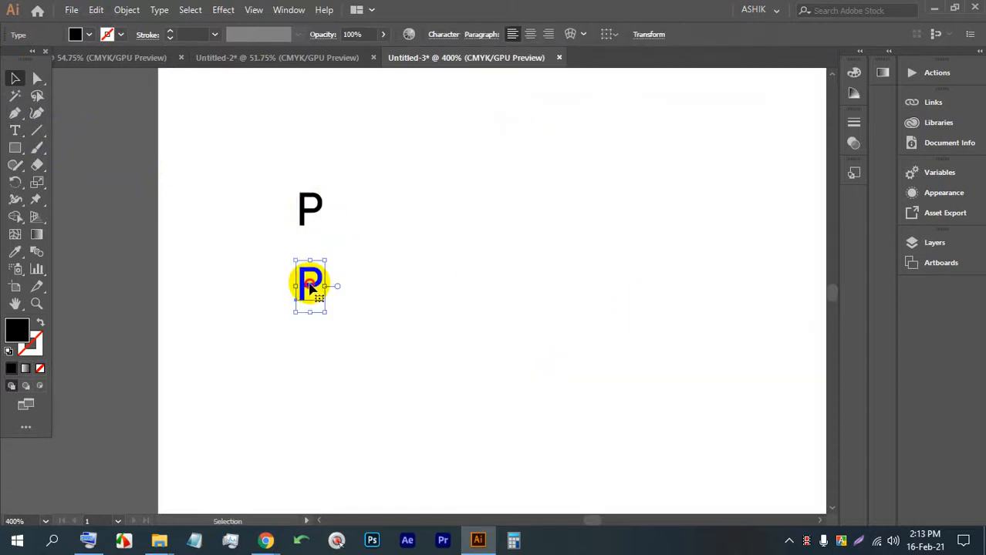
double_click(310, 286)
type("E")
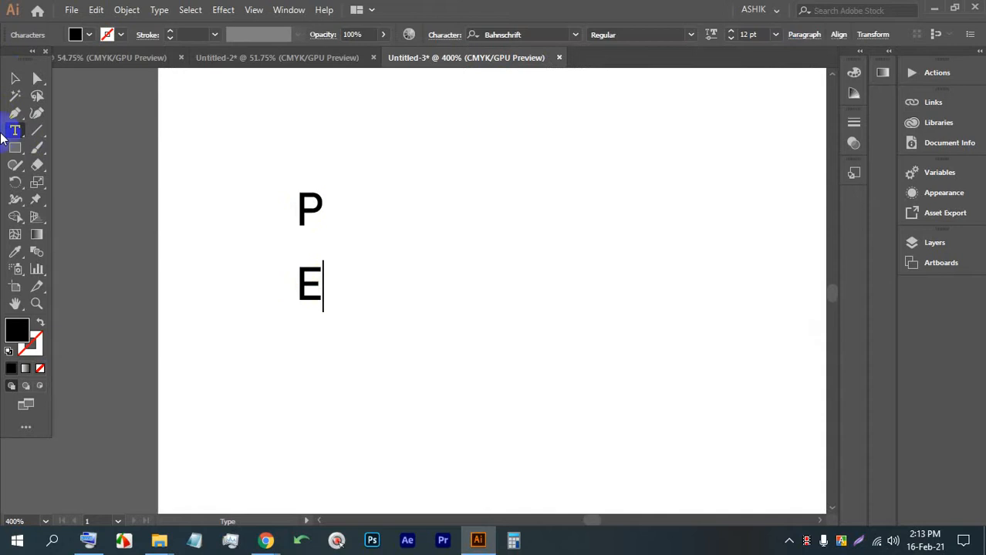
left_click(15, 78)
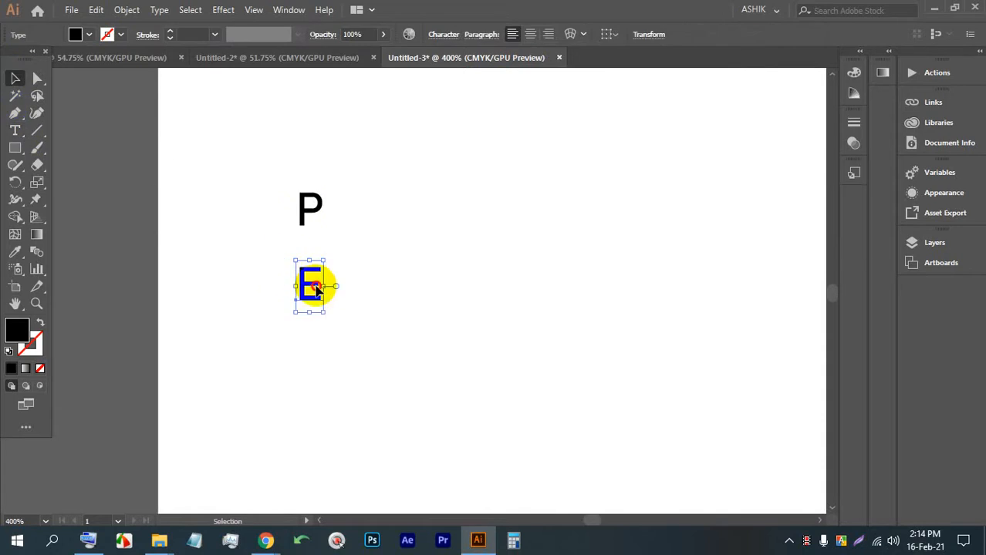
Step: Show misaligned placements of the "E", first level with the "P" and finally below it, indented to its right
left_click_drag(316, 289, 495, 210)
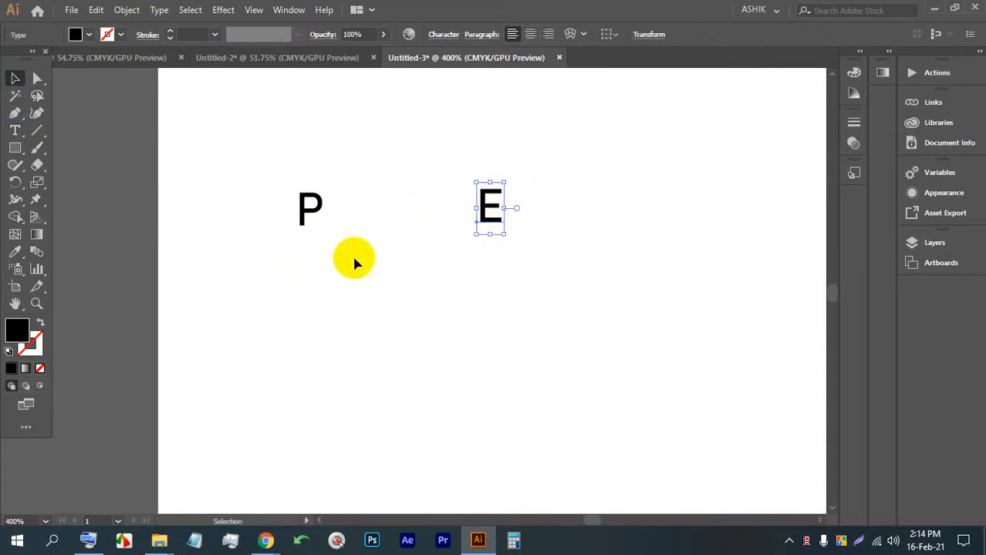
scroll(392, 251, "down", 3)
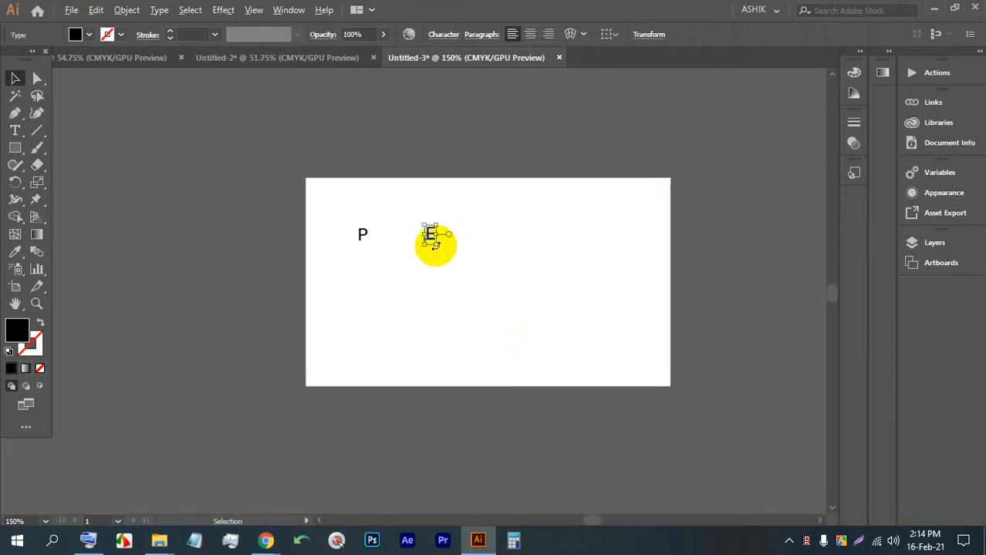
scroll(444, 241, "up", 2)
left_click_drag(445, 210, 355, 288)
Step: Look in on the class call in Chrome and come back to the card layout in Illustrator
left_click(269, 543)
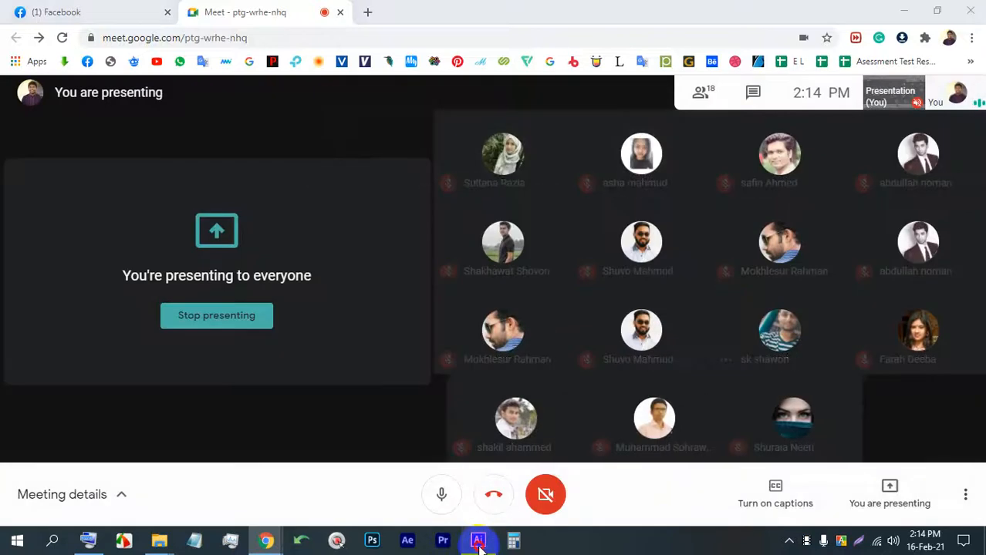
left_click(478, 542)
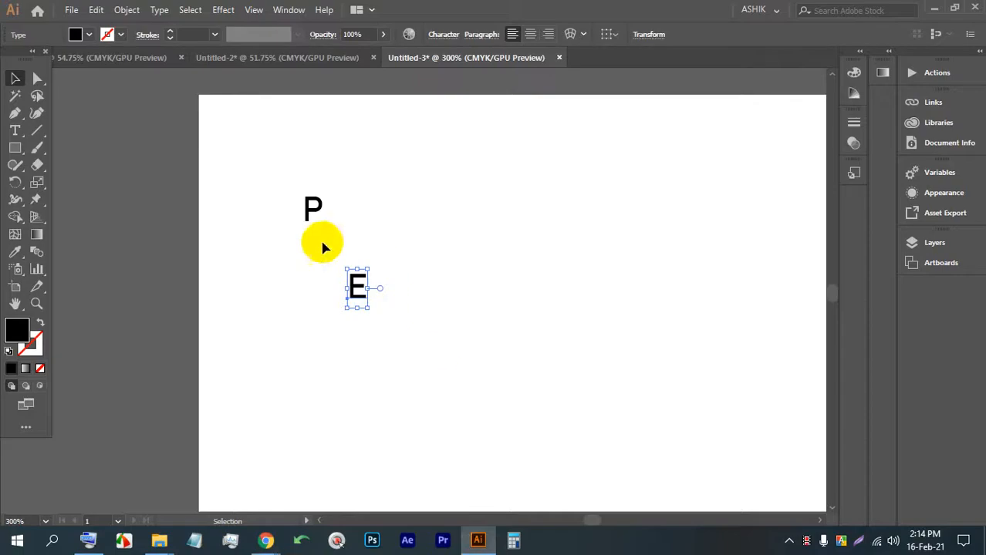
Step: Expand the two letters to "Phone:" and "E-mail:" and left-align the e-mail label beneath the phone label
double_click(312, 207)
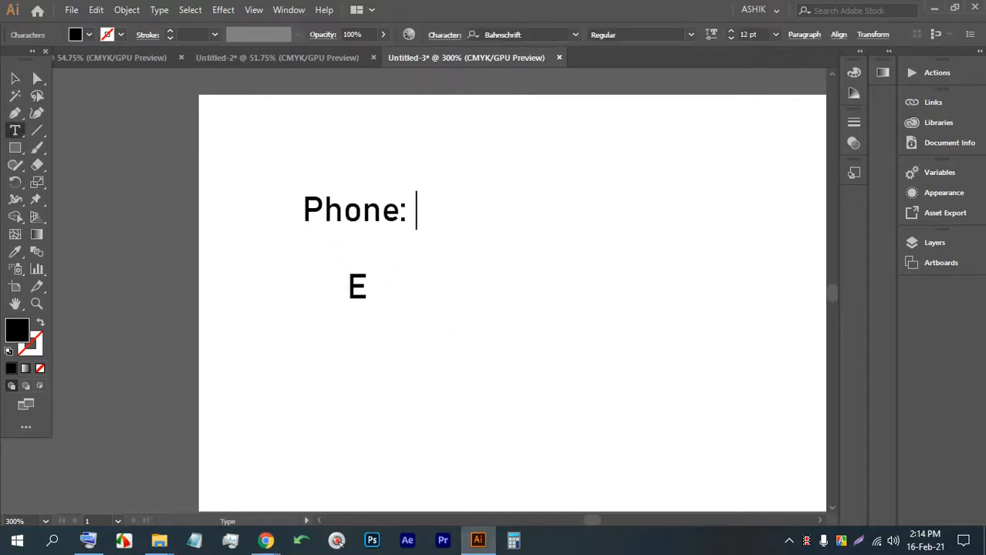
left_click(339, 285)
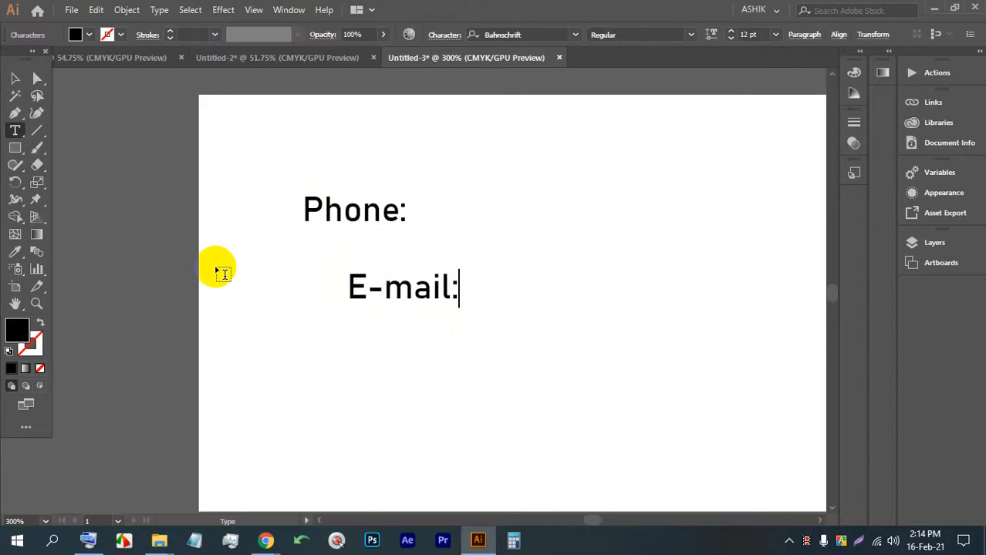
left_click(15, 78)
left_click_drag(356, 287, 313, 274)
Step: Switch to the Google Meet call in Chrome and look over the class participants
left_click(265, 541)
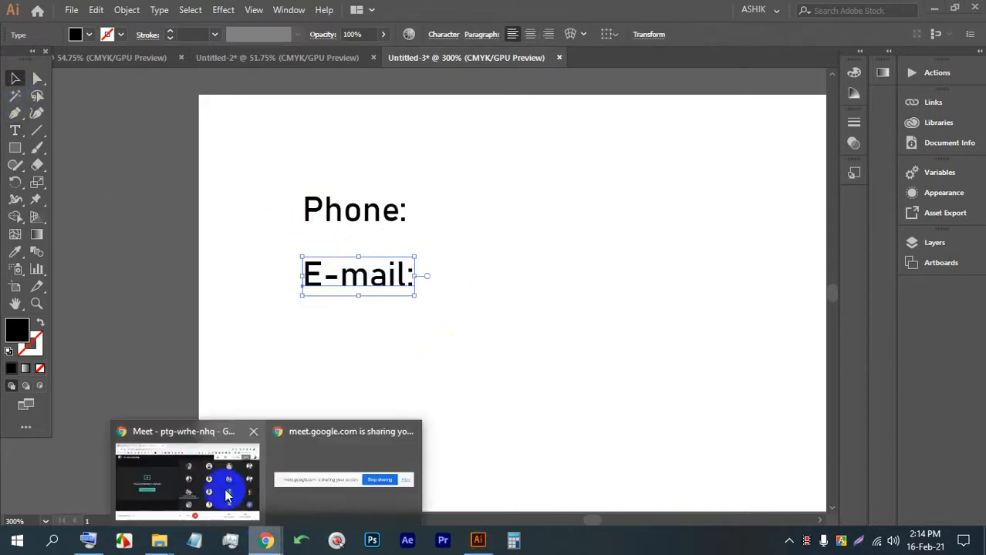
left_click(183, 461)
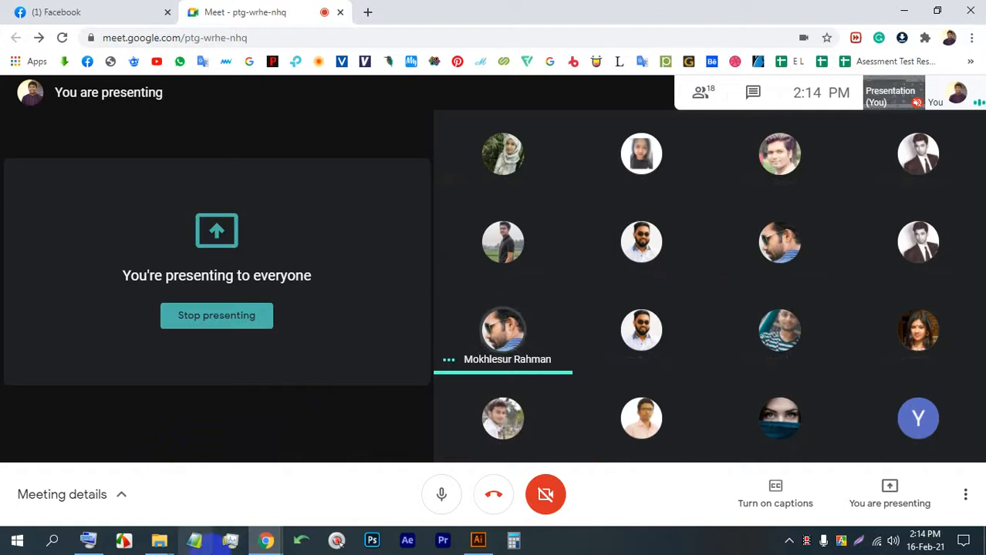
mouse_move(160, 539)
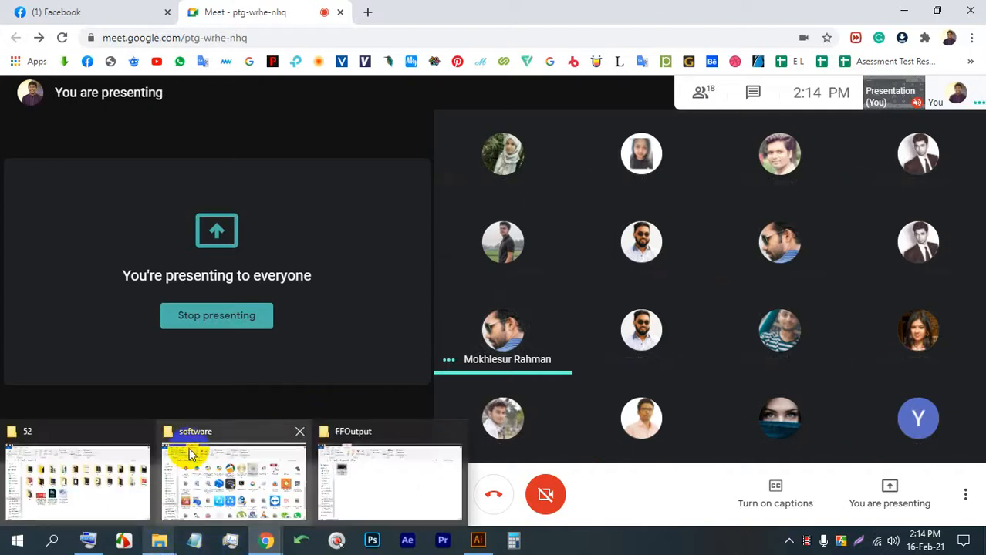
mouse_move(192, 455)
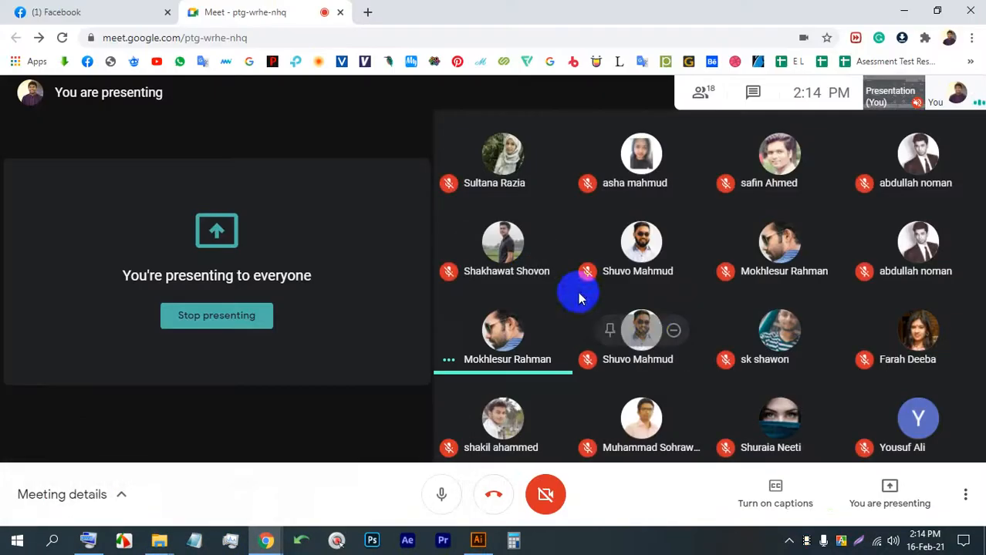
mouse_move(650, 316)
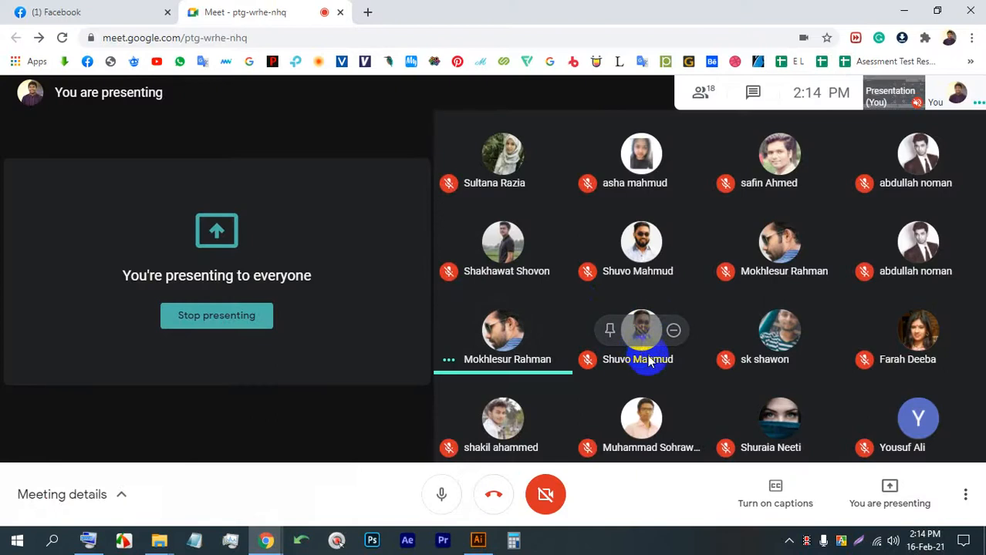
Step: Search Windows for "mic" and open the Speech settings page
left_click(479, 538)
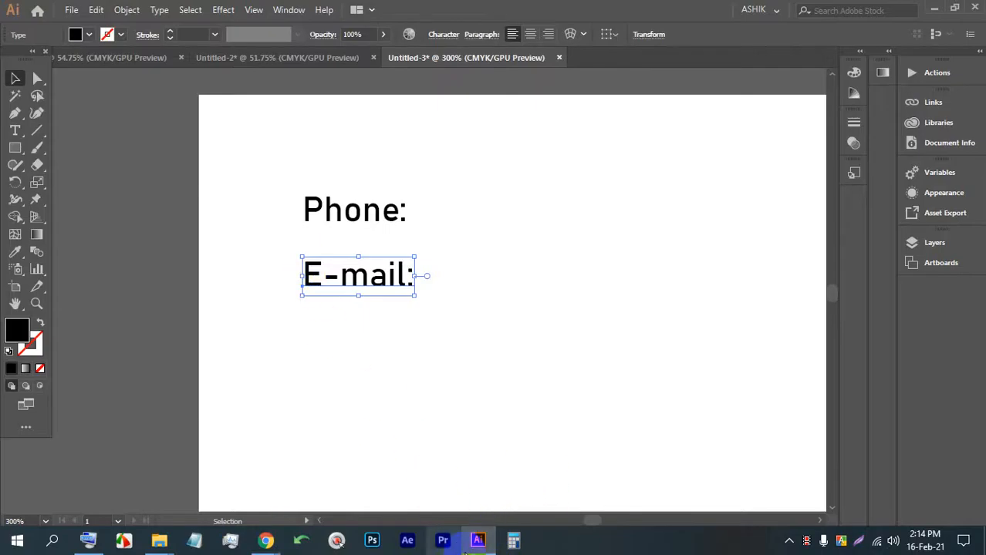
left_click(469, 541)
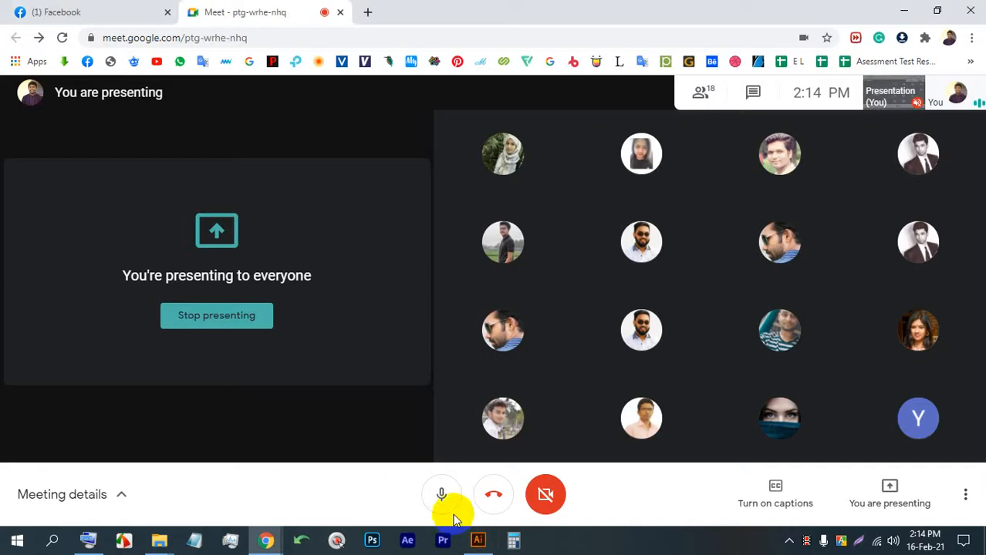
key("super")
type("ma")
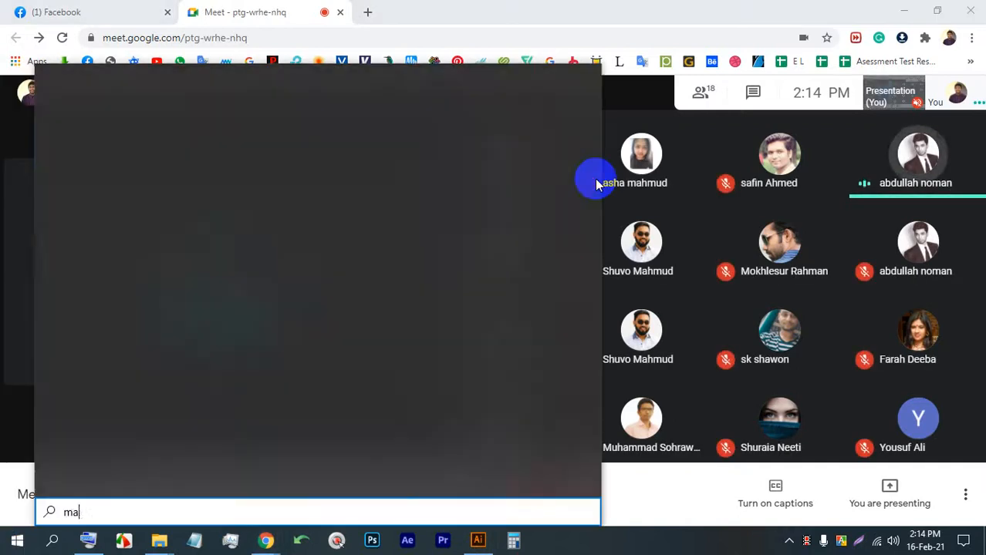
type("ic")
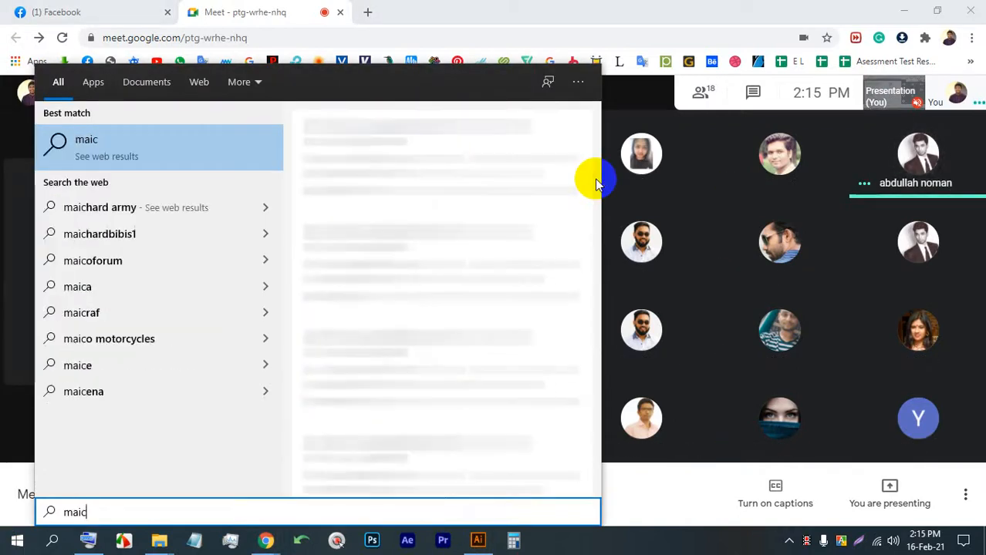
key("BackSpace")
key("BackSpace")
key("BackSpace")
type("i")
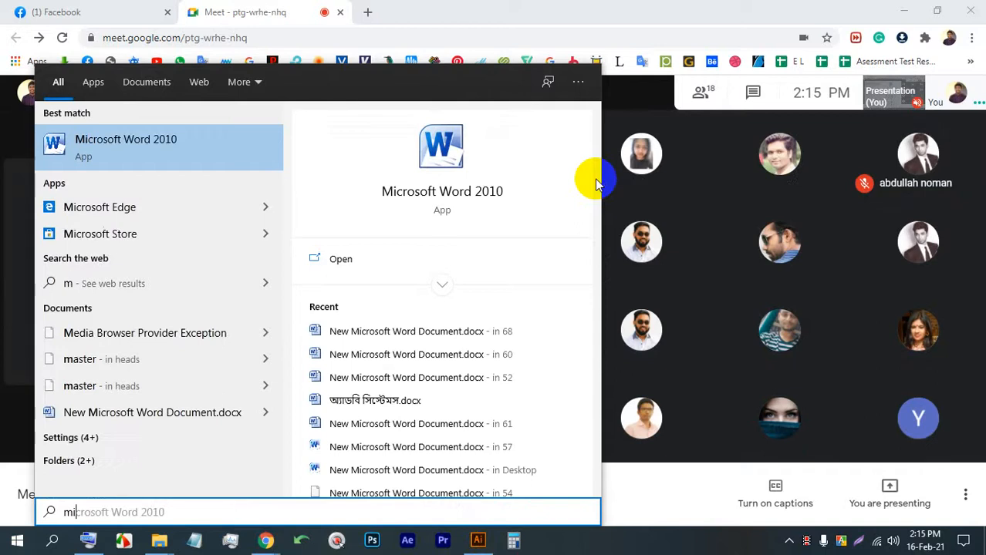
type("c")
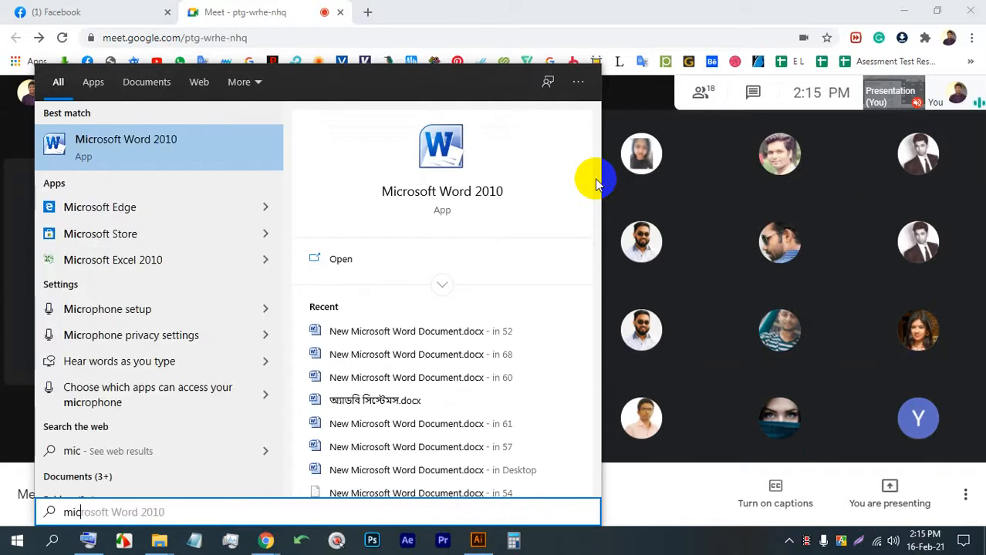
left_click(163, 334)
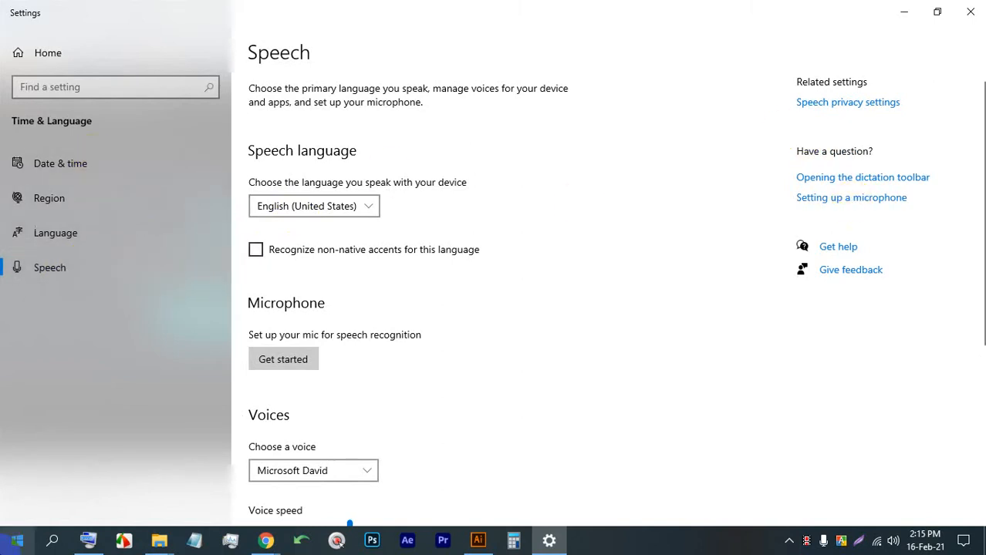
Step: Open the Speech Recognition page in Control Panel
left_click(11, 546)
type("con")
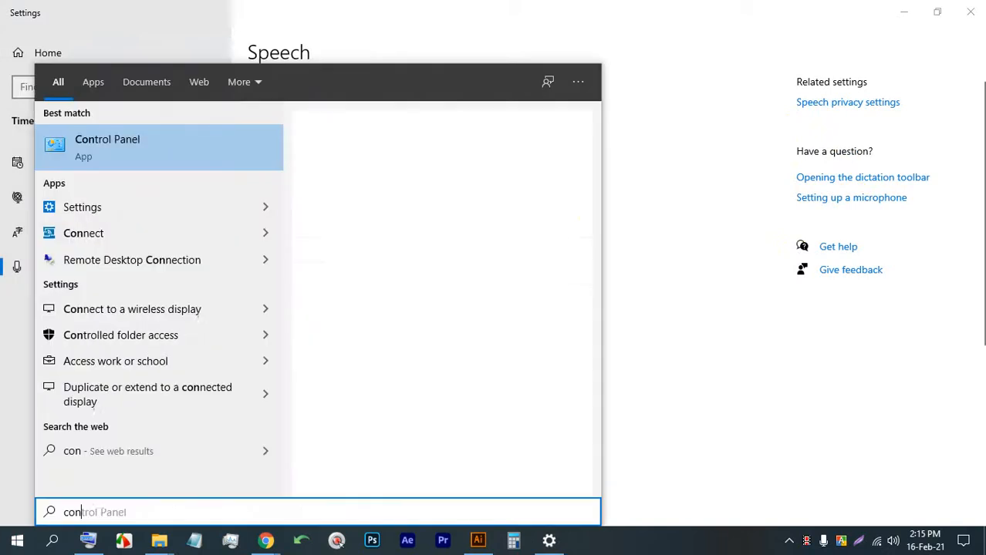
key("Return")
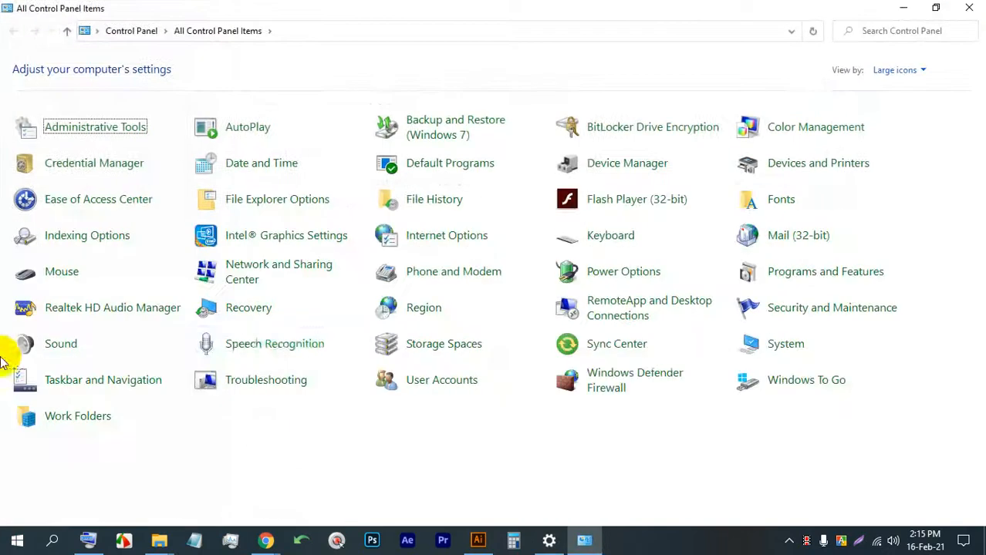
left_click(255, 347)
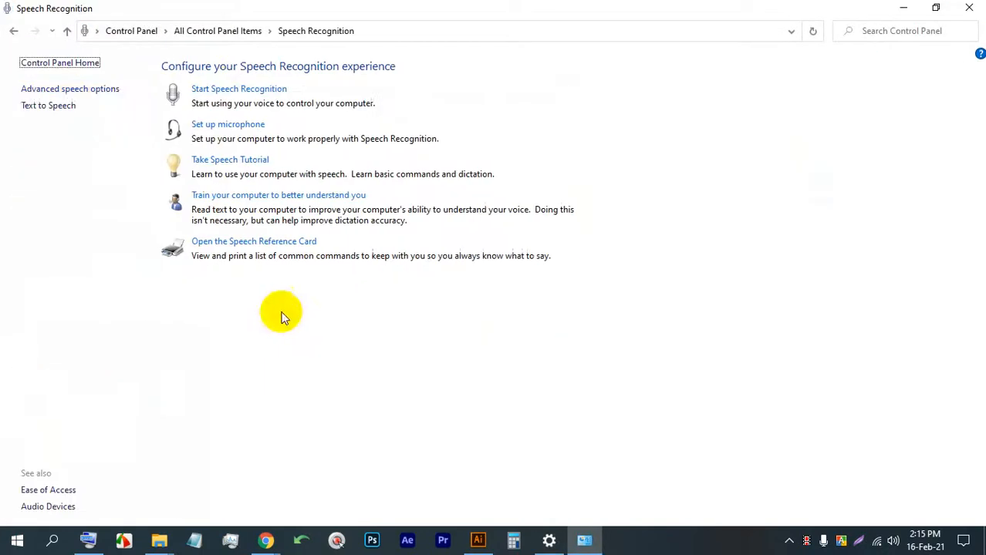
Step: Try the microphone setup as a headset microphone as far as the volume adjustment page, and cancel it
left_click(236, 125)
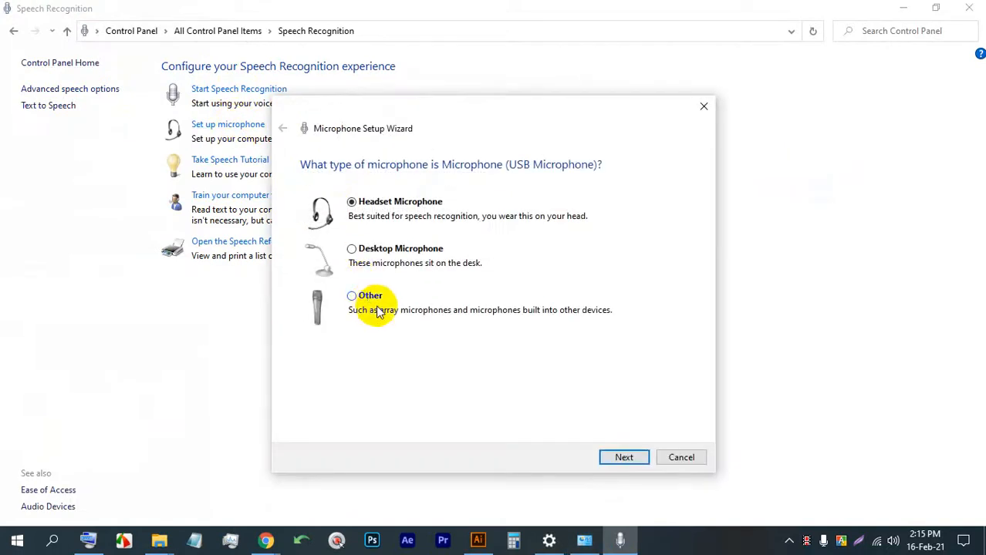
left_click(623, 458)
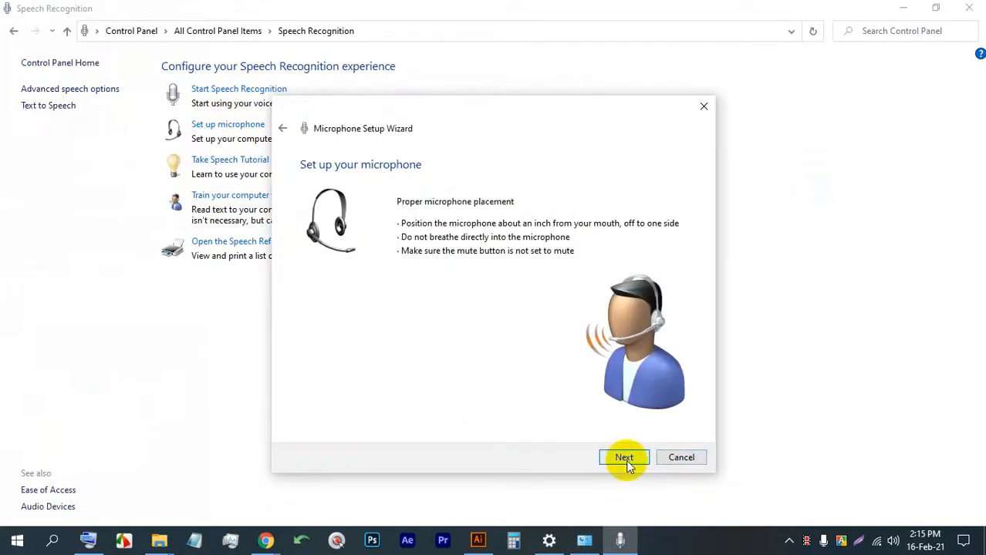
left_click(624, 457)
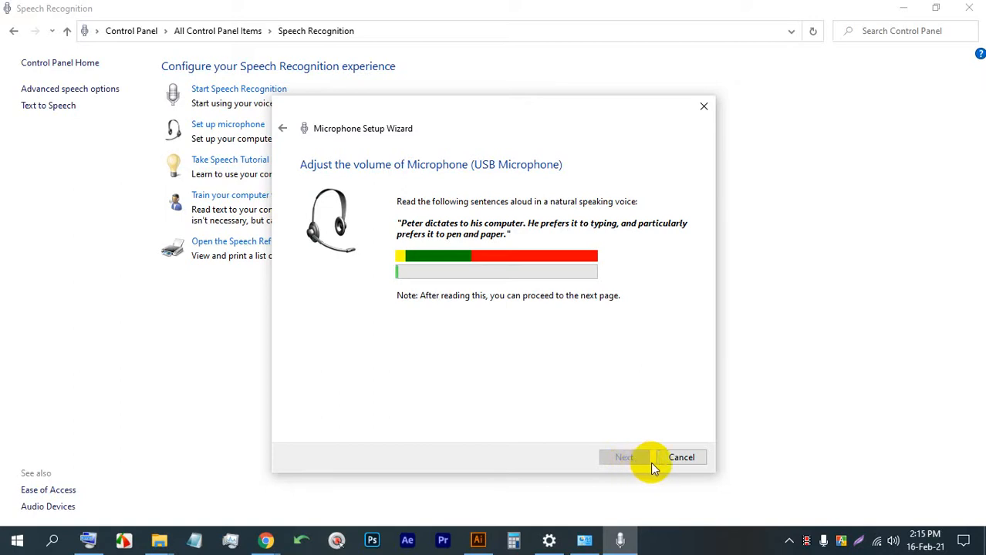
left_click(681, 458)
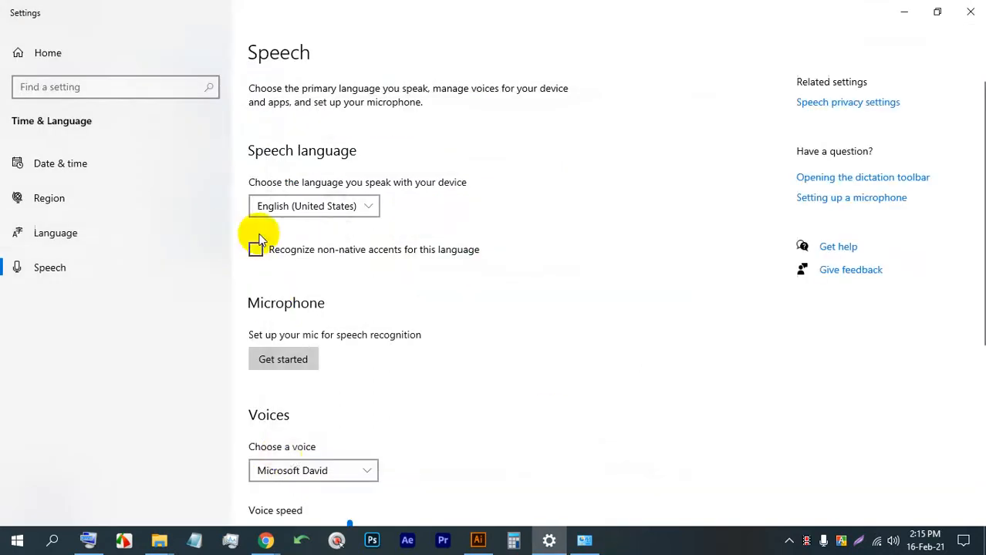
Step: Try the Speech Recognition setup from Control Panel as far as the microphone placement page, and cancel it
left_click(584, 540)
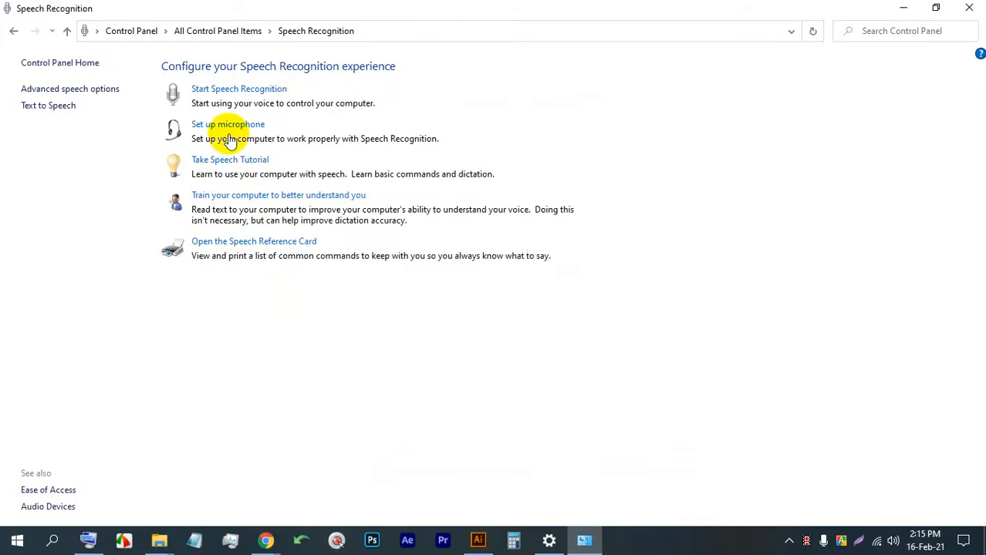
left_click(238, 90)
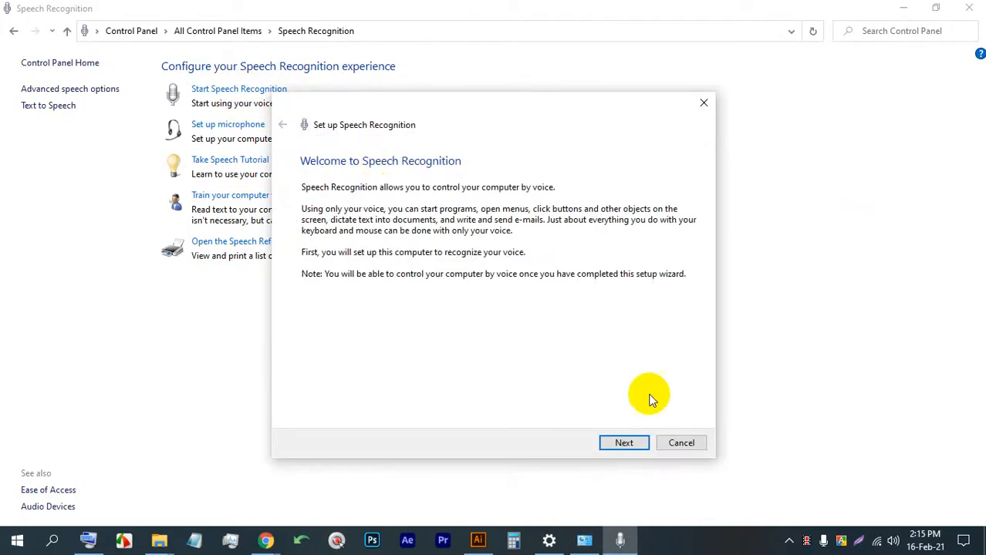
left_click(625, 444)
left_click(625, 444)
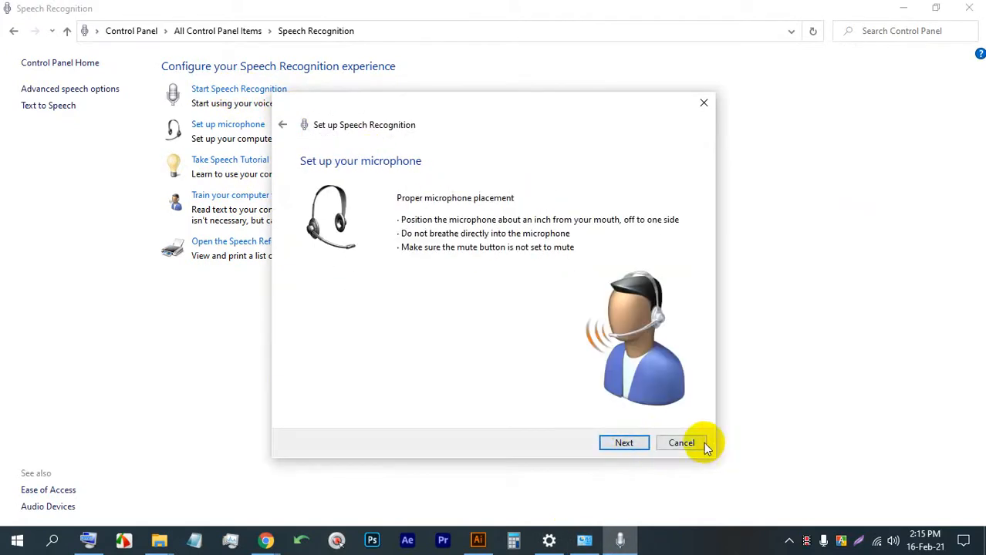
left_click(704, 444)
left_click(575, 290)
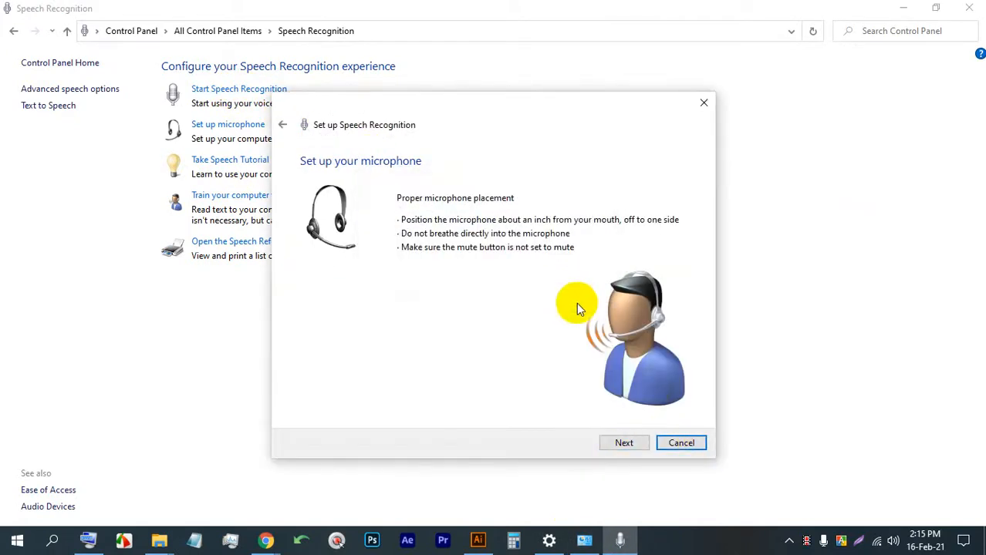
left_click(681, 443)
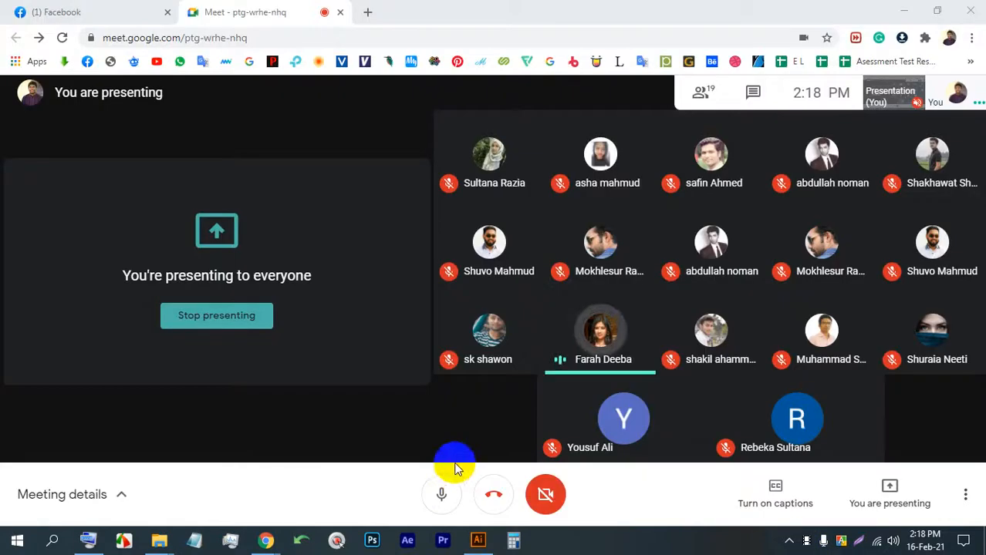
Step: Switch back to Illustrator, move the e-mail label slightly closer to the phone label, and shorten it to "E"
mouse_move(486, 545)
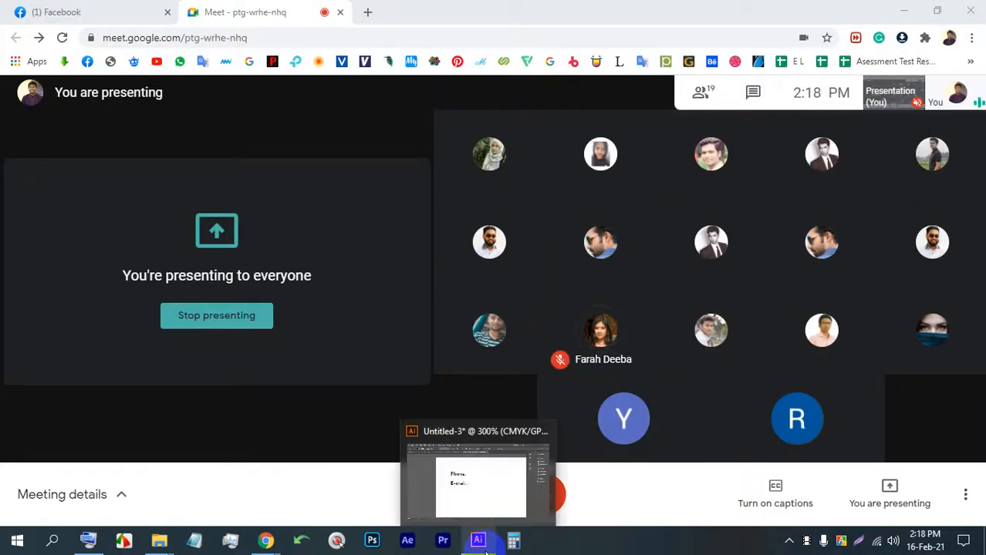
left_click(486, 484)
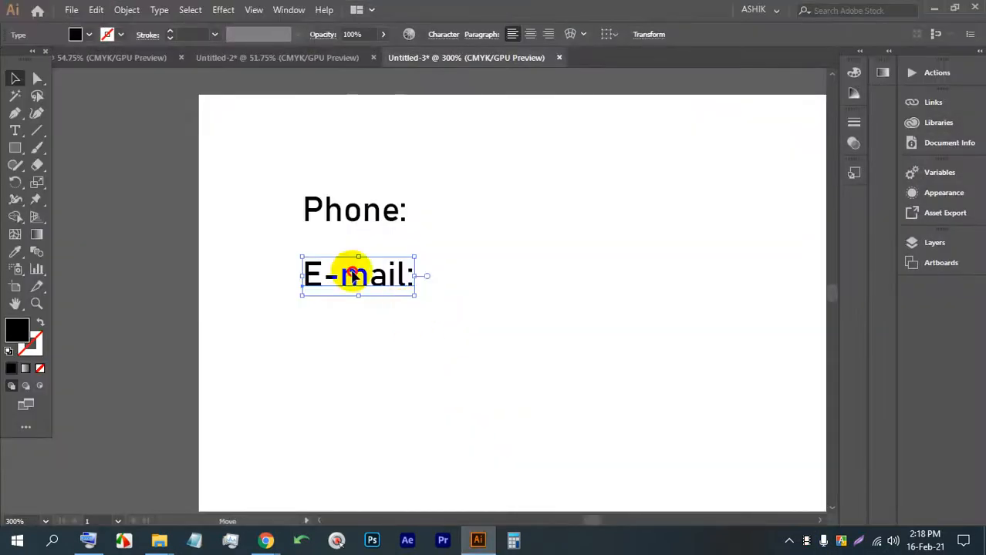
mouse_move(352, 275)
left_mouse_down()
mouse_move(330, 268)
mouse_move(357, 271)
left_mouse_up()
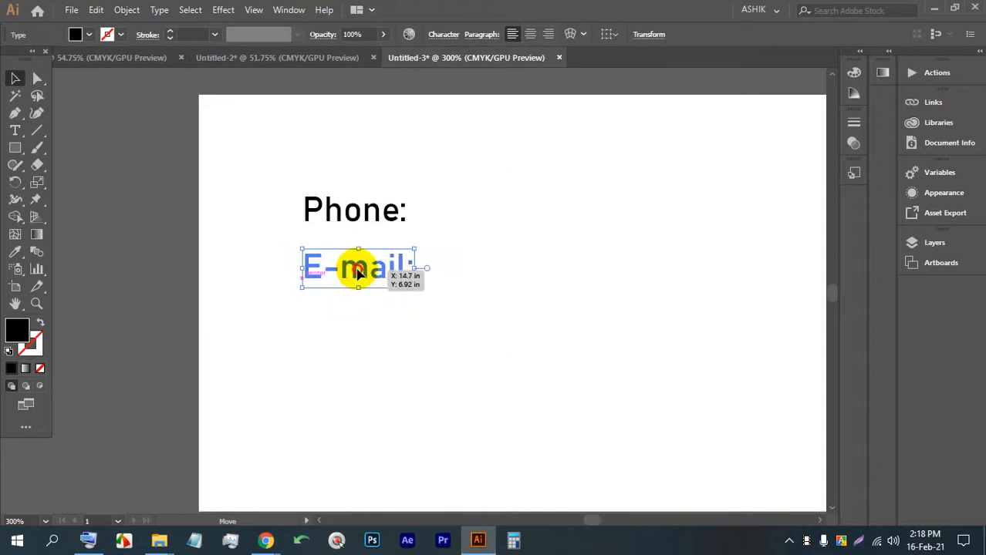
double_click(356, 273)
key("ctrl+a")
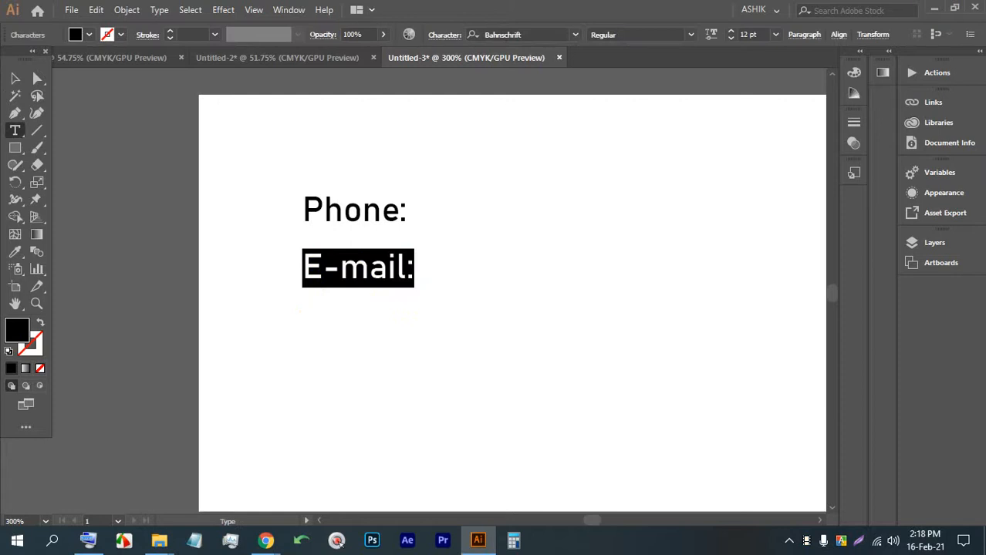
type("E")
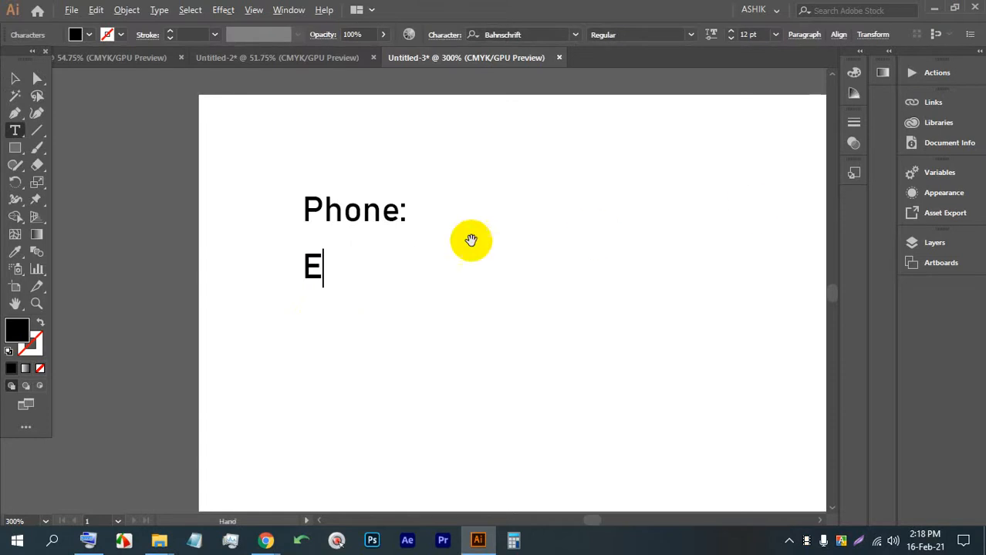
Step: Shorten the "Phone:" label to the single letter "P" and leave text editing
scroll(300, 254, "up", 3)
left_click_drag(398, 131, 590, 167)
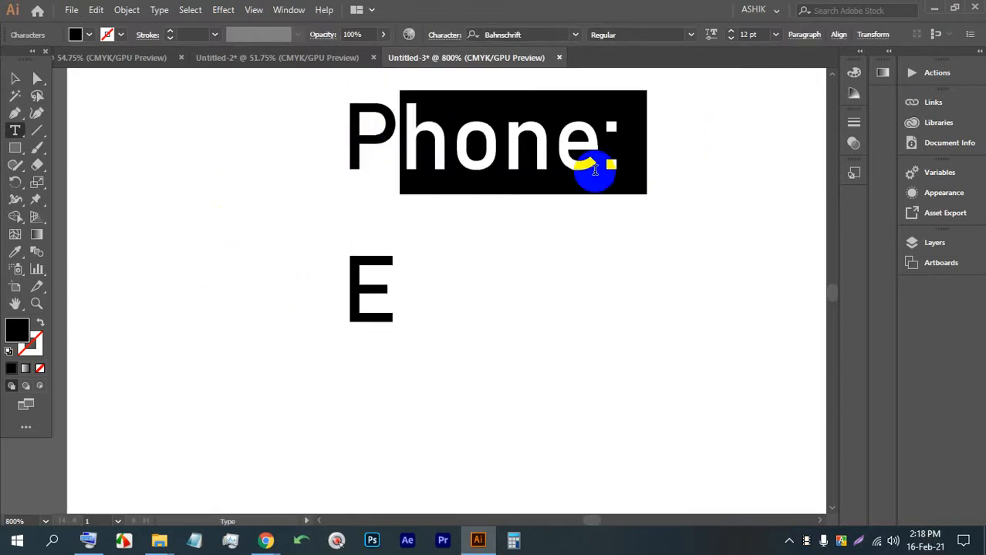
key("BackSpace")
left_click(16, 78)
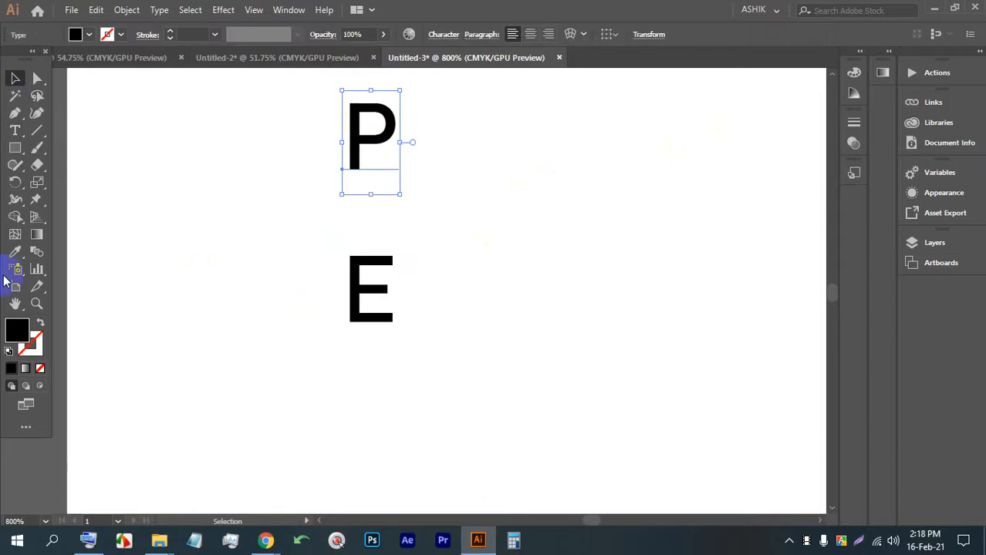
Step: Draw a circle beside the two letters with the Ellipse tool and fill it with light blue
left_click_drag(18, 155, 79, 162)
left_click_drag(13, 150, 73, 180)
left_click_drag(228, 273, 291, 336)
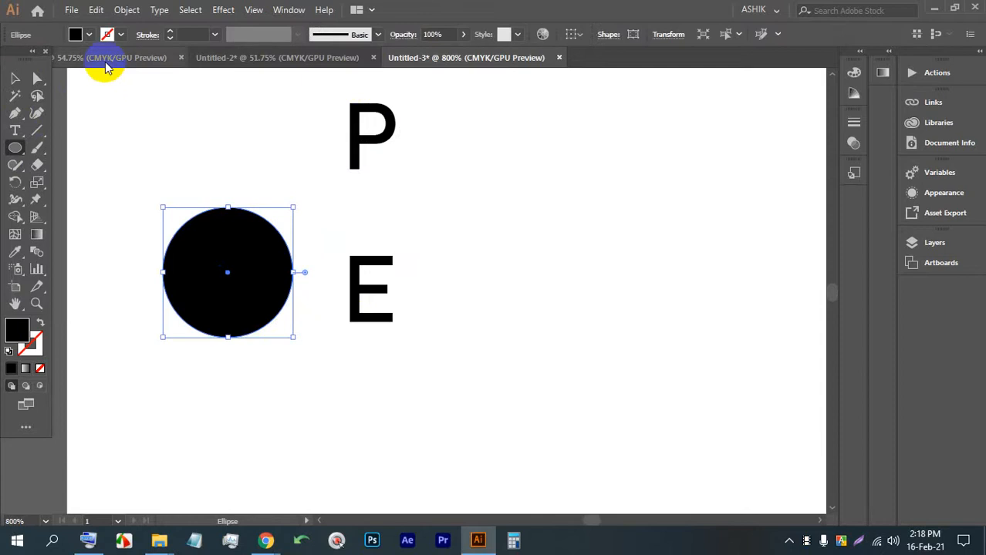
left_click(82, 34)
left_click(78, 59)
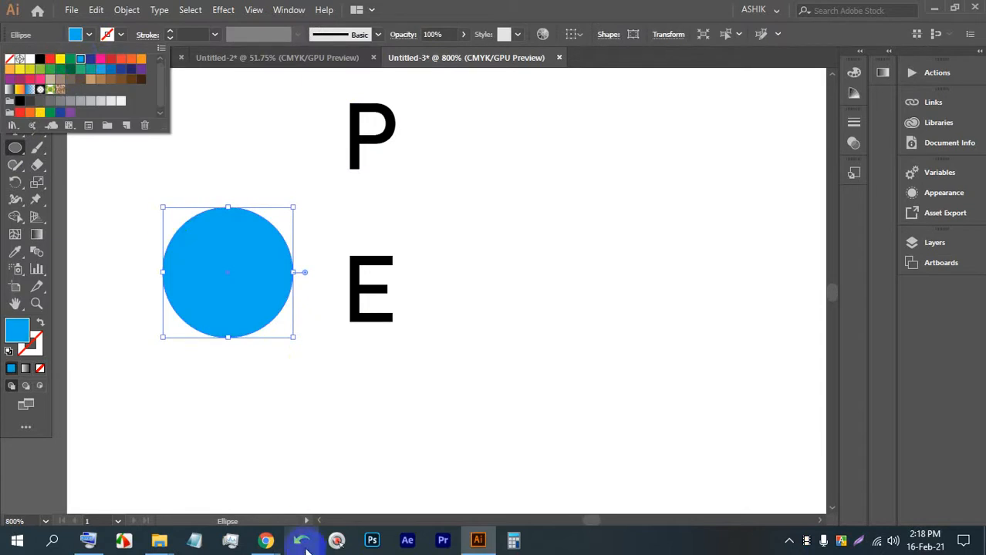
Step: Switch to the Google Meet call in Chrome, admit the waiting participant, and return to Illustrator
mouse_move(265, 540)
left_click(188, 417)
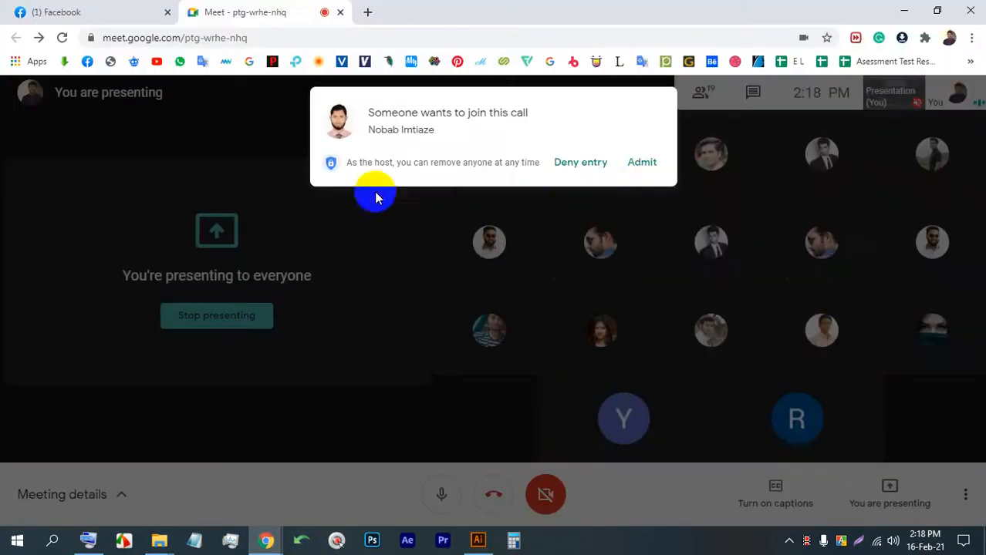
left_click(642, 163)
left_click(478, 540)
Step: Move the blue circle over the "E" and send it to the back so it sits behind the letter
left_click(14, 80)
left_click(485, 191)
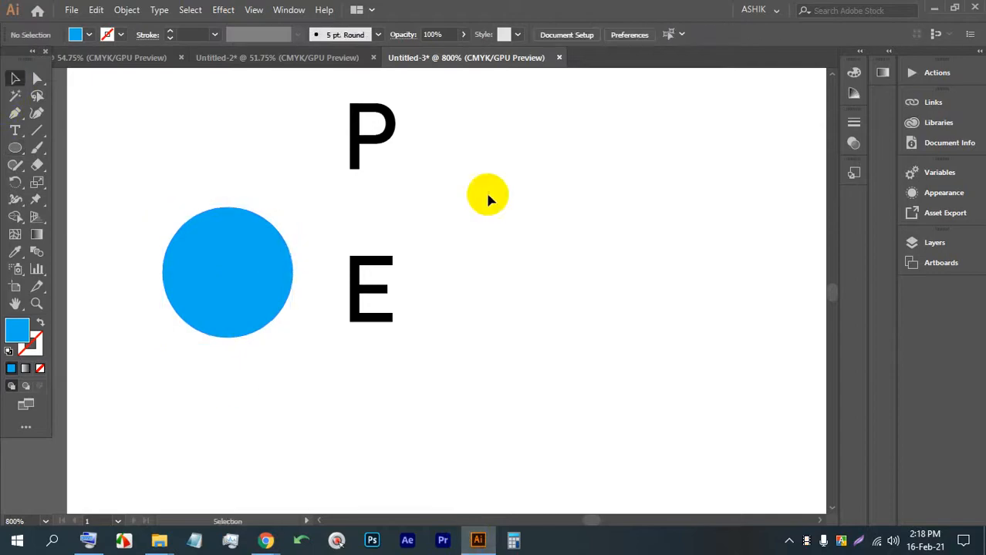
left_click_drag(246, 246, 389, 266)
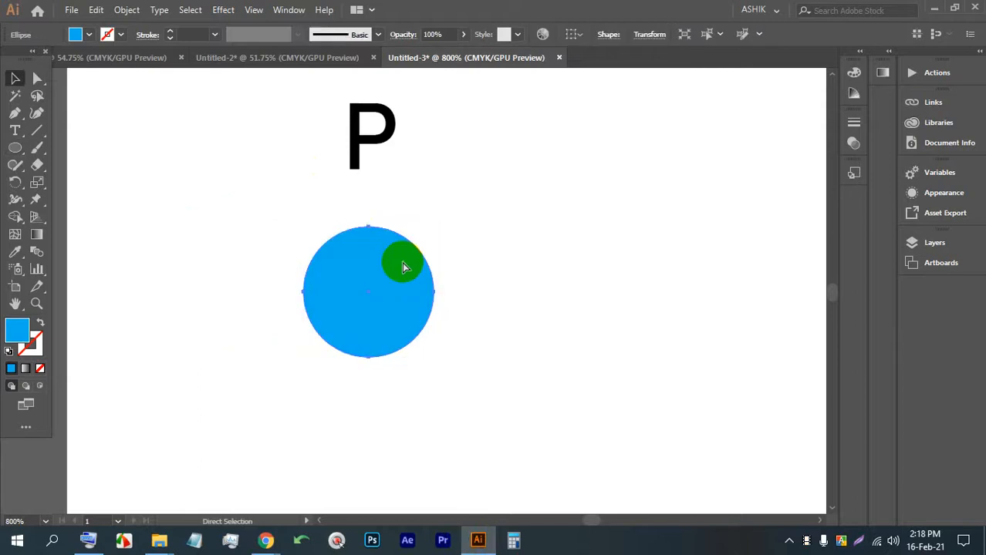
key("ctrl+p")
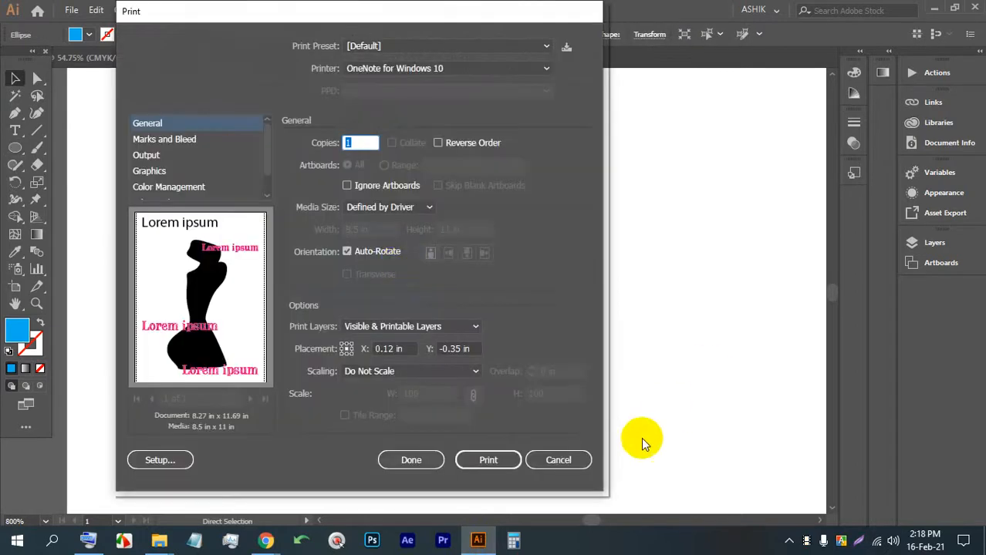
left_click(565, 460)
key("ctrl+shift+bracketleft")
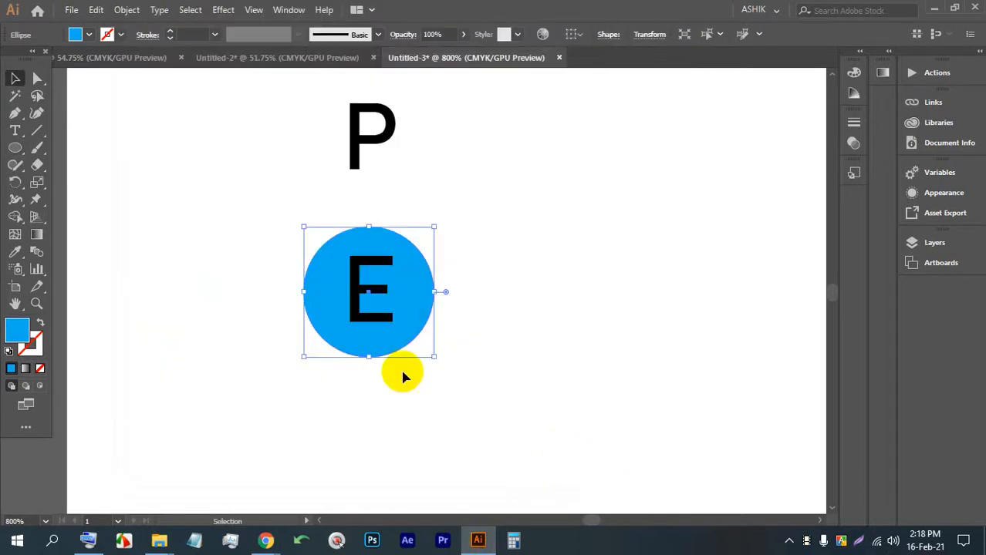
Step: Align the "E" and the blue circle on their vertical centres, and clear the selection
left_click(507, 357)
left_click_drag(507, 356, 337, 287)
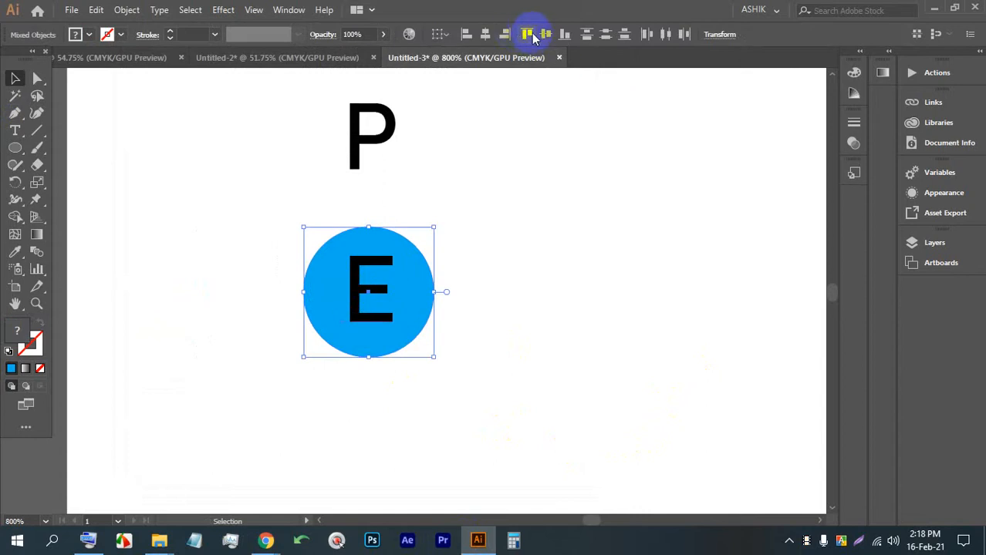
left_click(532, 39)
left_click(444, 273)
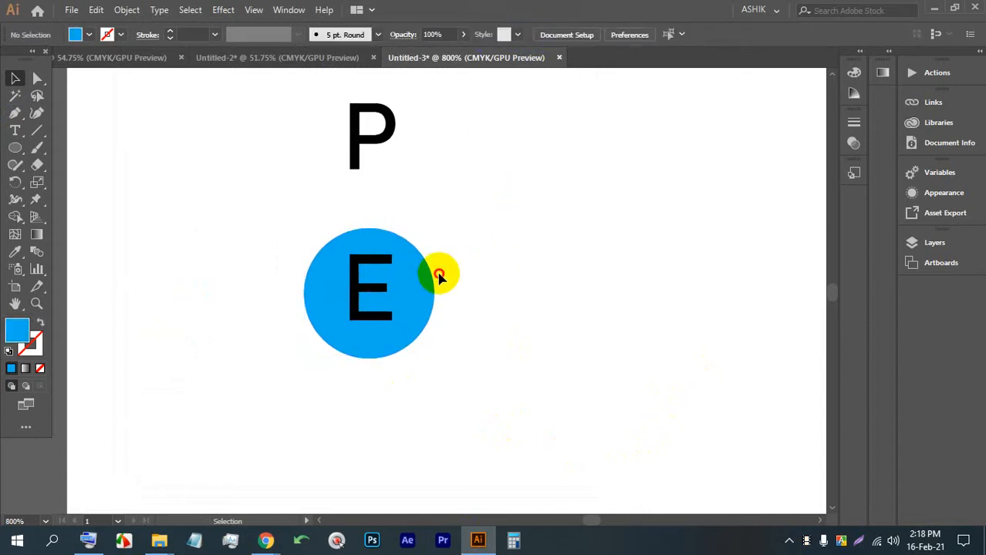
Step: Duplicate the blue circle behind the "P" and align circle and letter on their horizontal centres
left_click_drag(438, 276, 407, 133)
key("ctrl+shift+[")
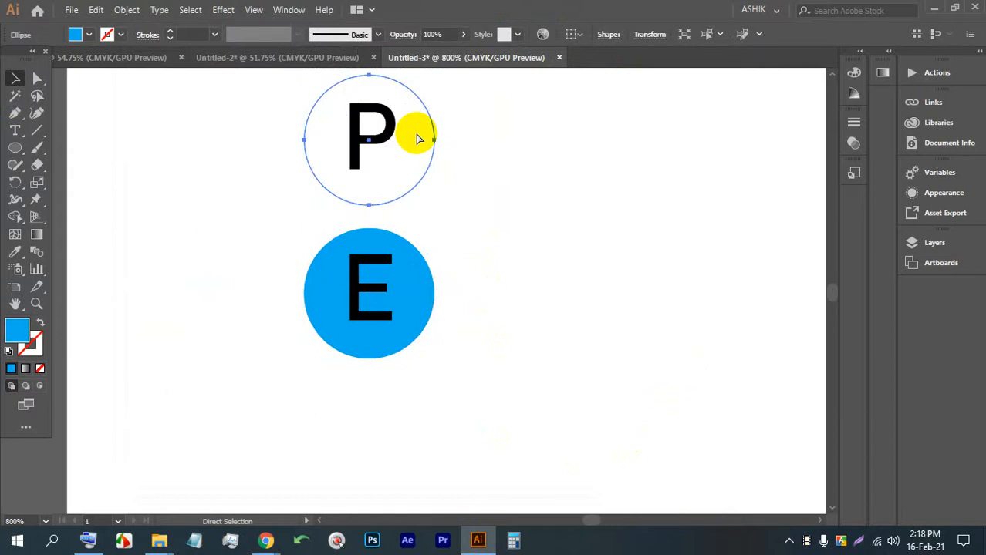
key("ctrl+]")
left_click_drag(505, 177, 317, 115)
left_click(530, 35)
left_click(485, 34)
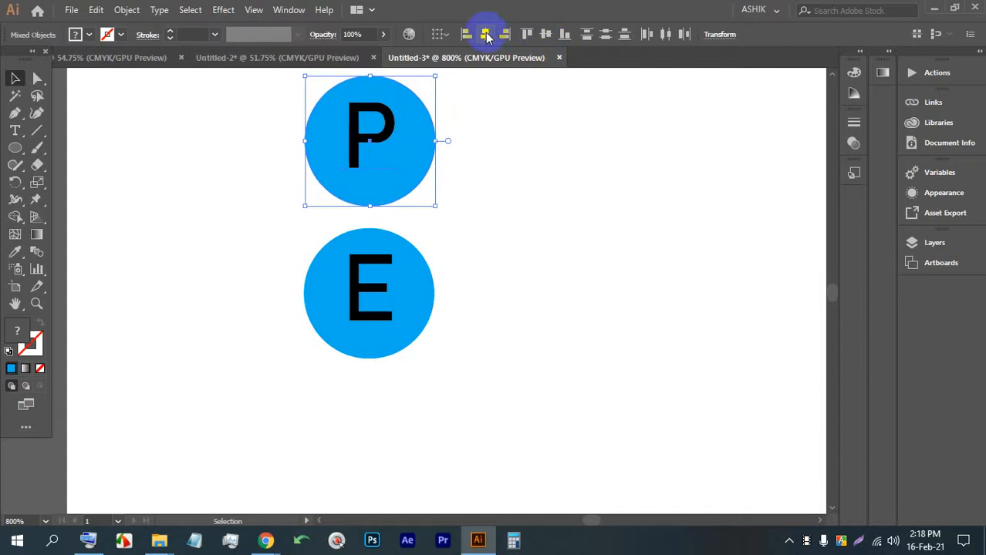
left_click(501, 171)
Step: Expand the "E" and its circle into shapes and align the result on its vertical centres
scroll(443, 225, "down", 1)
left_click(387, 260)
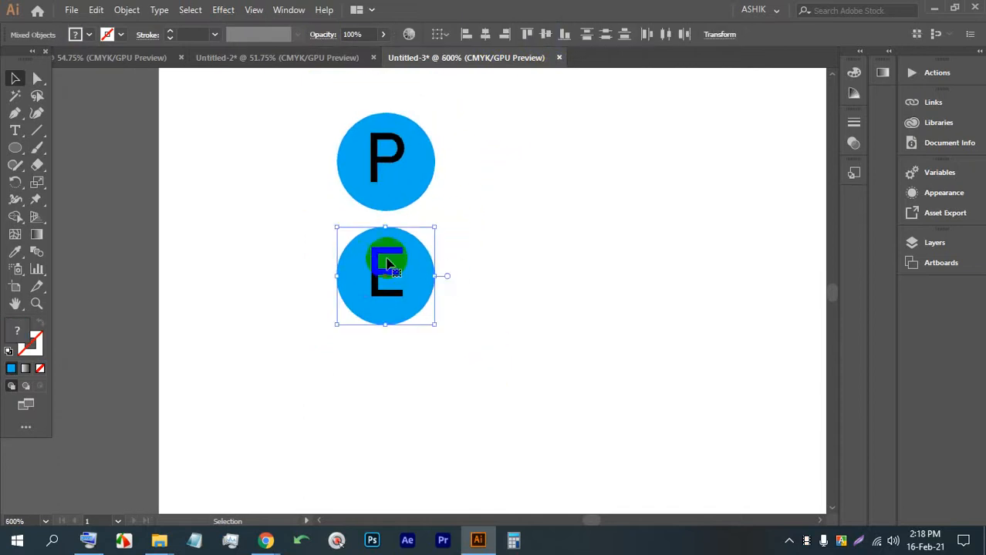
left_click_drag(474, 364, 333, 245)
left_click(127, 9)
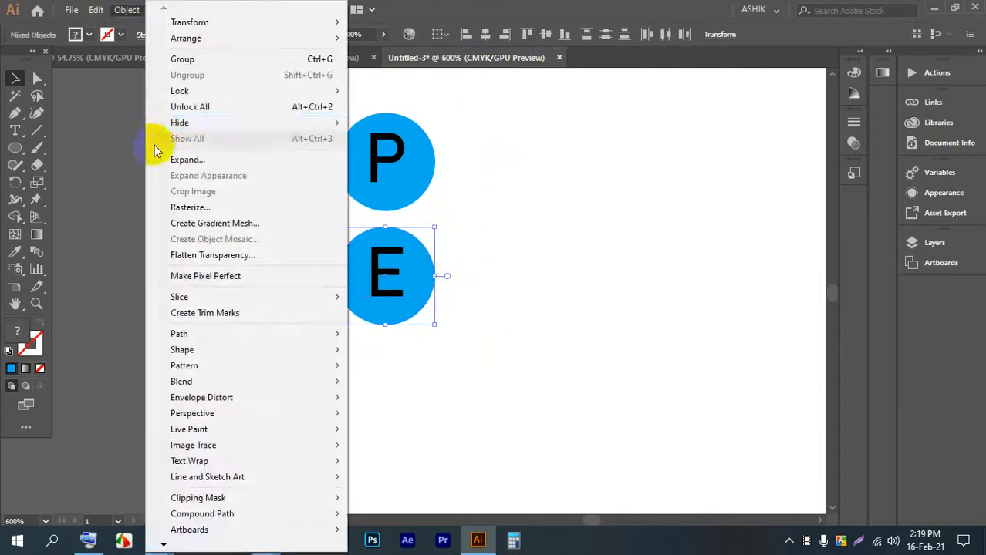
left_click(173, 156)
left_click(458, 352)
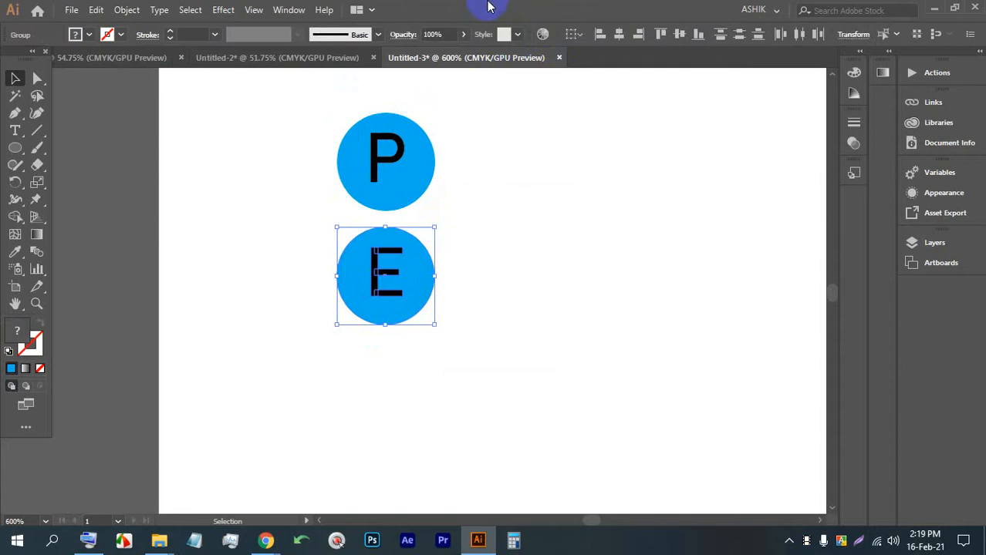
left_click(679, 35)
left_click(511, 189)
Step: Expand the "P" and its circle into shapes and centre them on each other horizontally and vertically
left_click(431, 148)
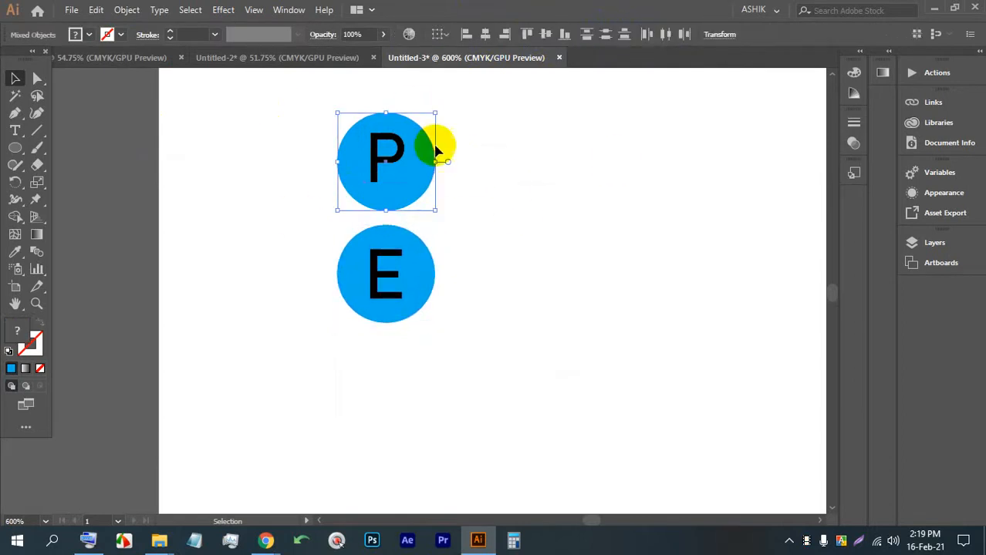
left_click(126, 9)
left_click(260, 161)
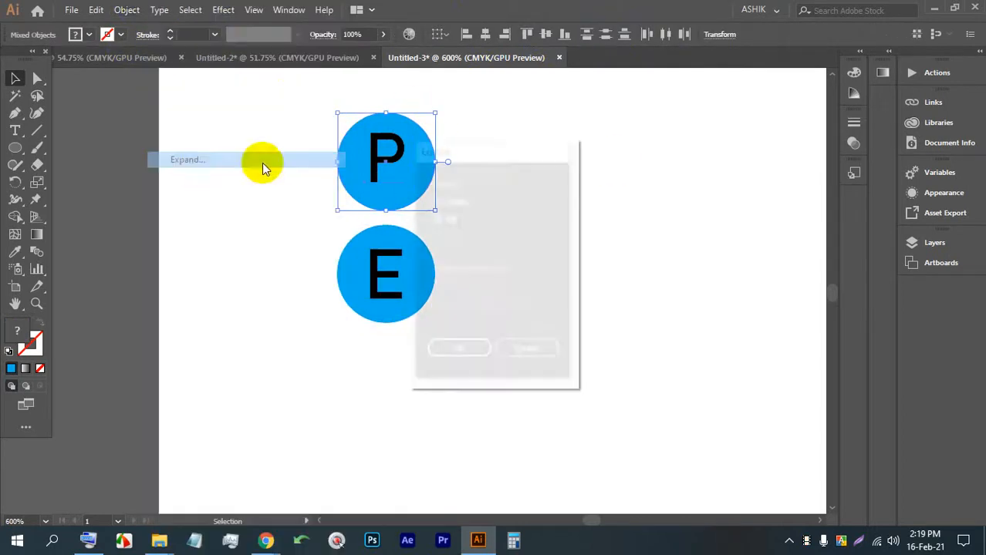
left_click(460, 352)
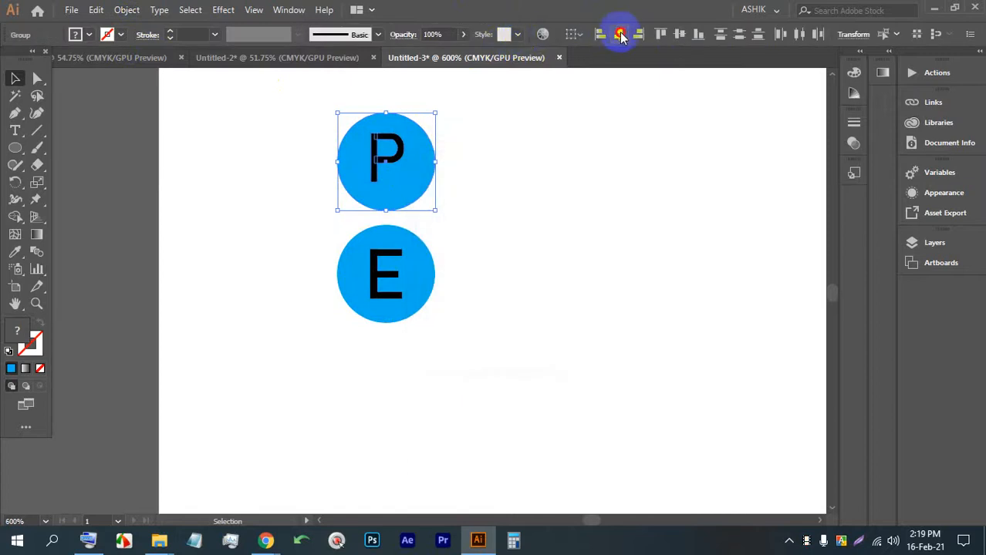
left_click(679, 34)
left_click(462, 150)
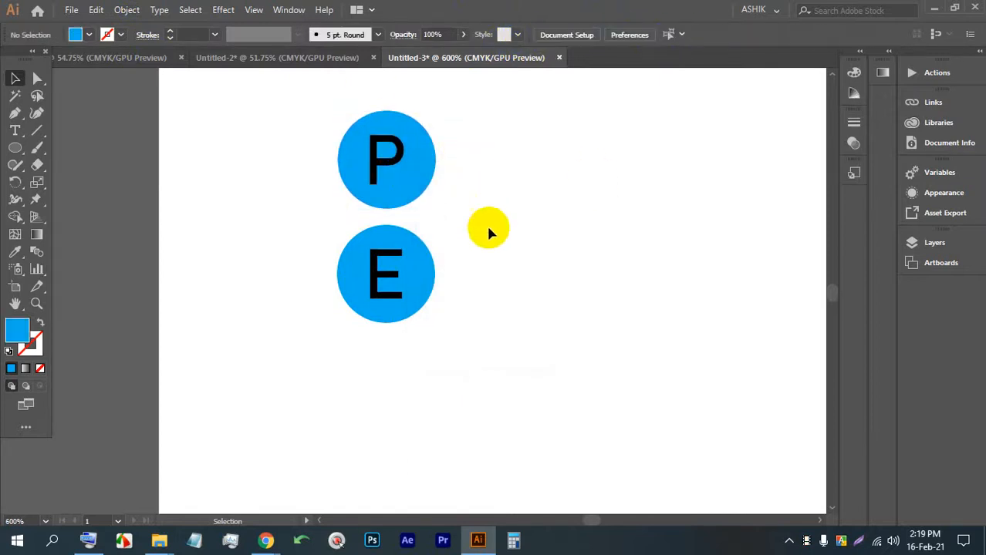
Step: Move the "E" icon further down, widening the gap below the "P" icon, and clear the selection
left_click(366, 270)
left_click_drag(367, 270, 368, 308)
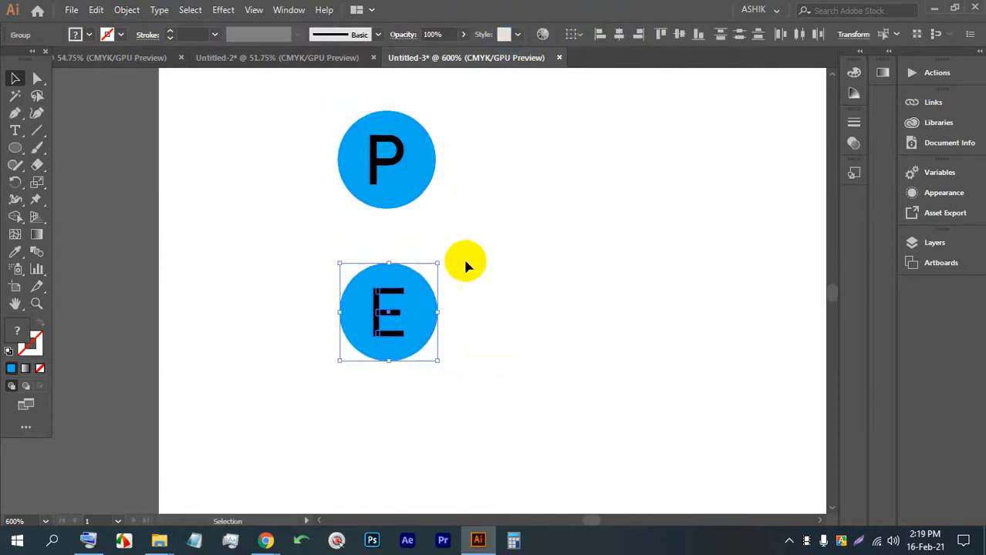
left_click(459, 260)
Step: Show the rulers and place four horizontal guides at the circles' upper and lower edges and two vertical guides at their sides
key("ctrl+r")
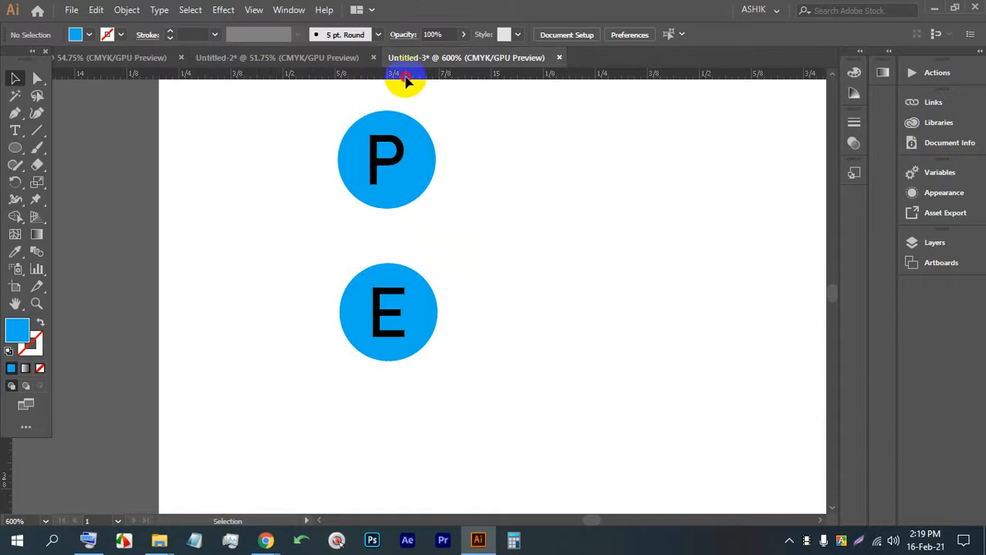
left_click_drag(406, 80, 398, 211)
left_click_drag(408, 74, 421, 263)
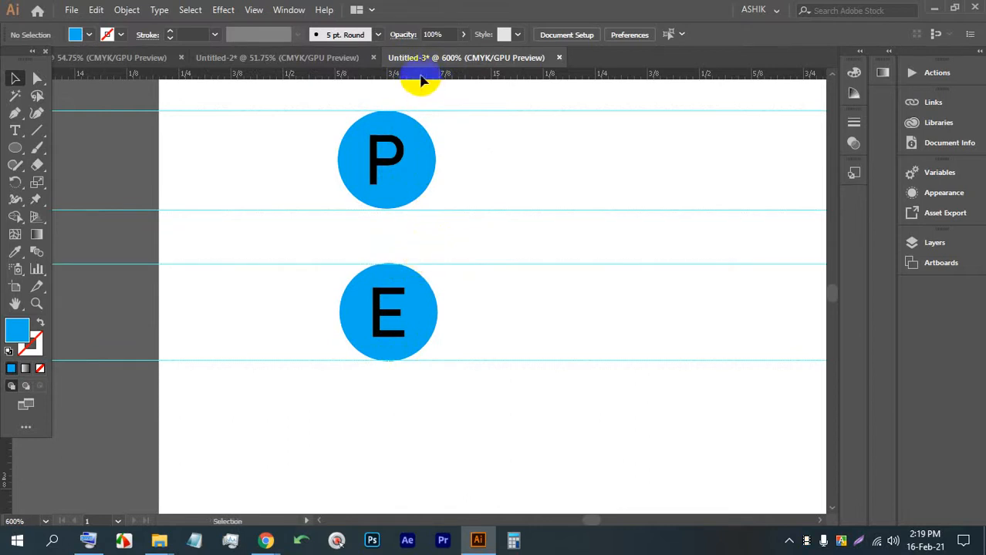
left_click_drag(421, 78, 338, 190)
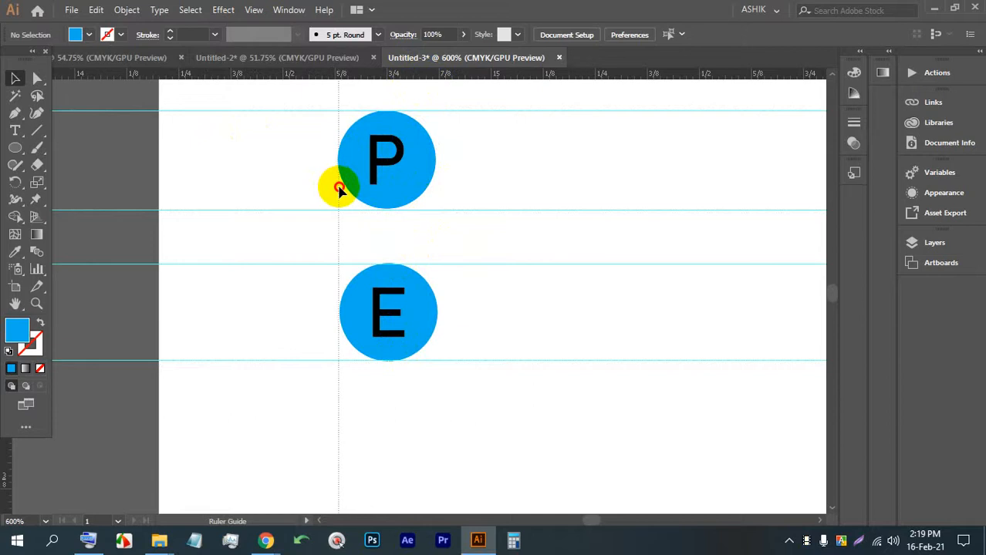
left_click_drag(440, 77, 436, 219)
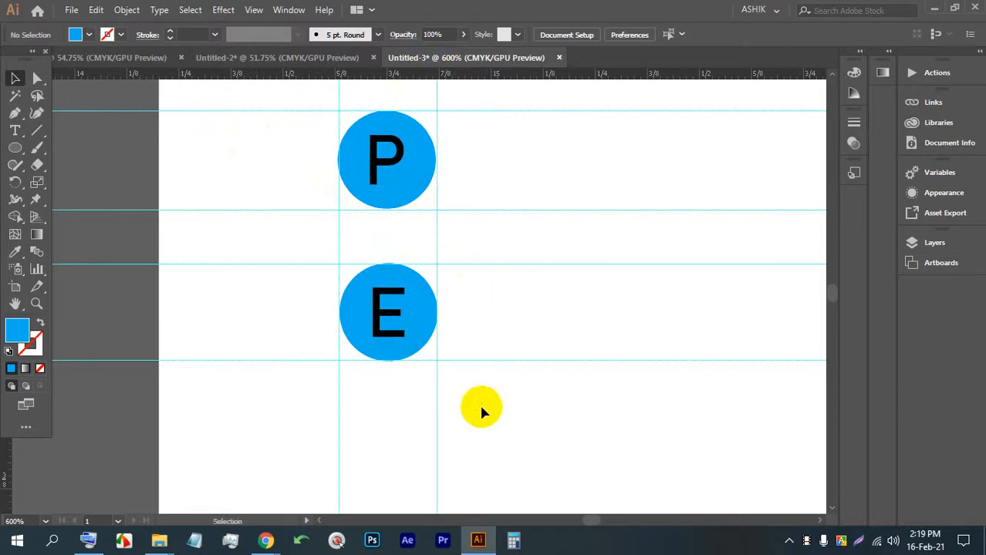
Step: Align the "P" and "E" icons on their horizontal centres, and test them against the vertical guides by nudging them right and back
left_click_drag(479, 408, 330, 152)
left_click(625, 36)
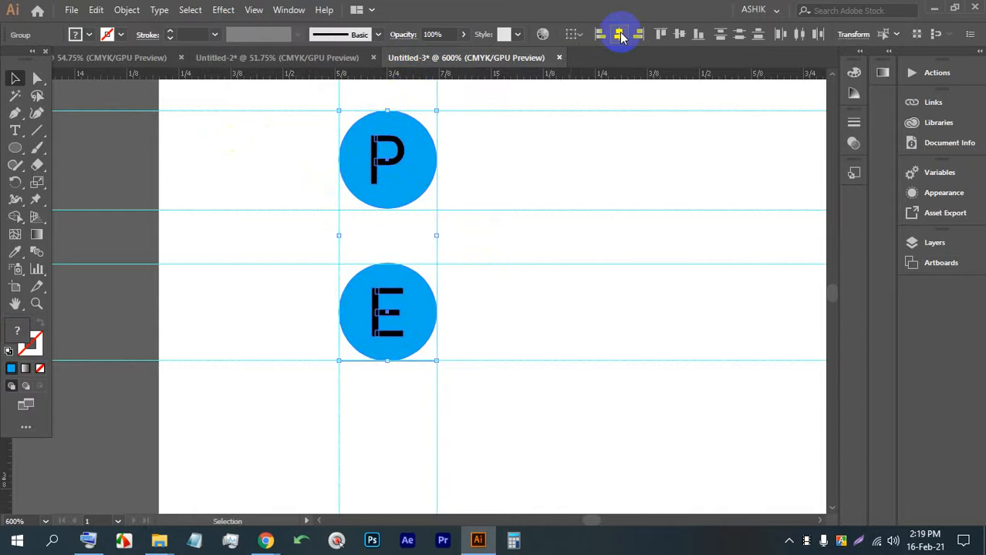
scroll(335, 157, "up", 2)
scroll(335, 157, "up", 1)
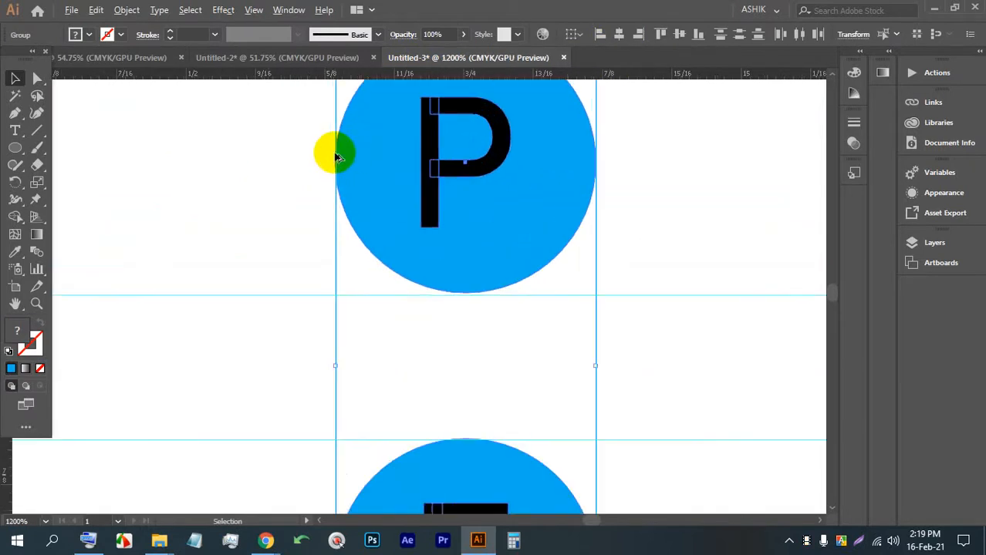
key("Right")
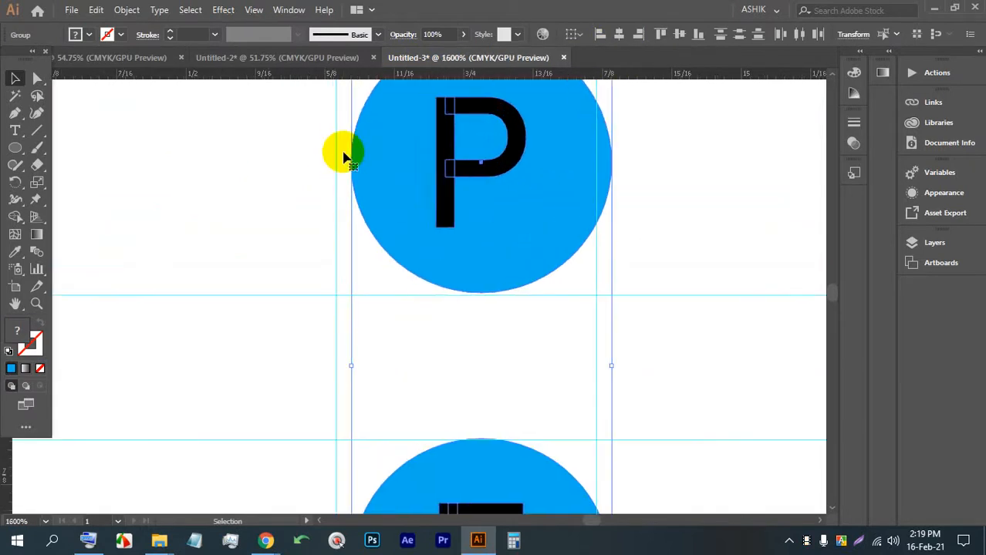
key("Left")
scroll(338, 110, "down", 5)
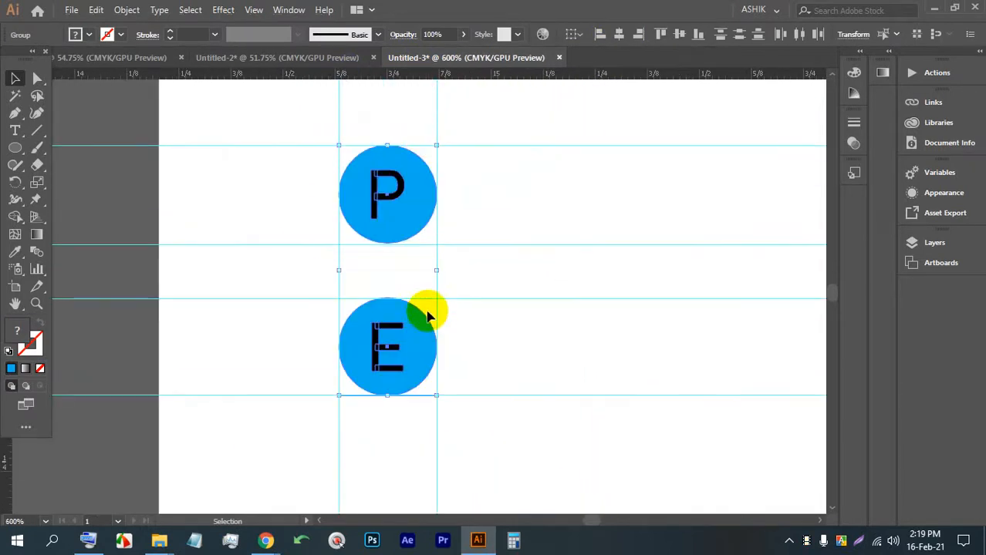
scroll(420, 268, "down", 2)
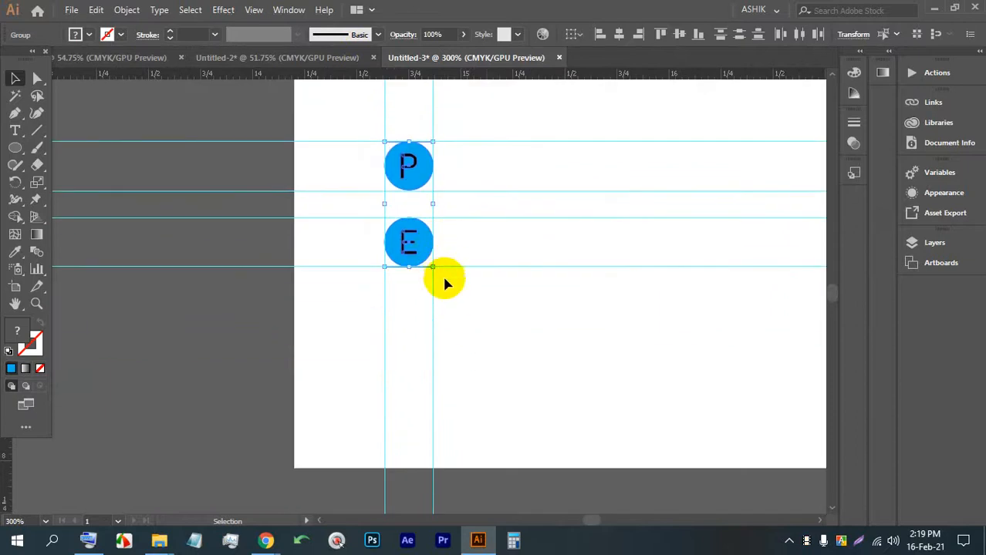
Step: Unlock the guides and delete them together with the "P" and "E" icons
left_click_drag(559, 373, 348, 119)
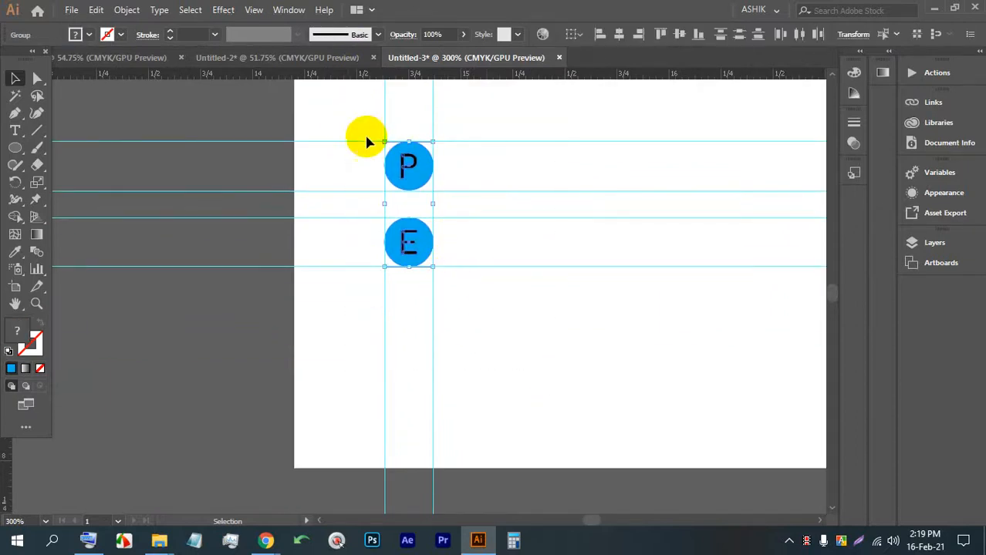
right_click(490, 128)
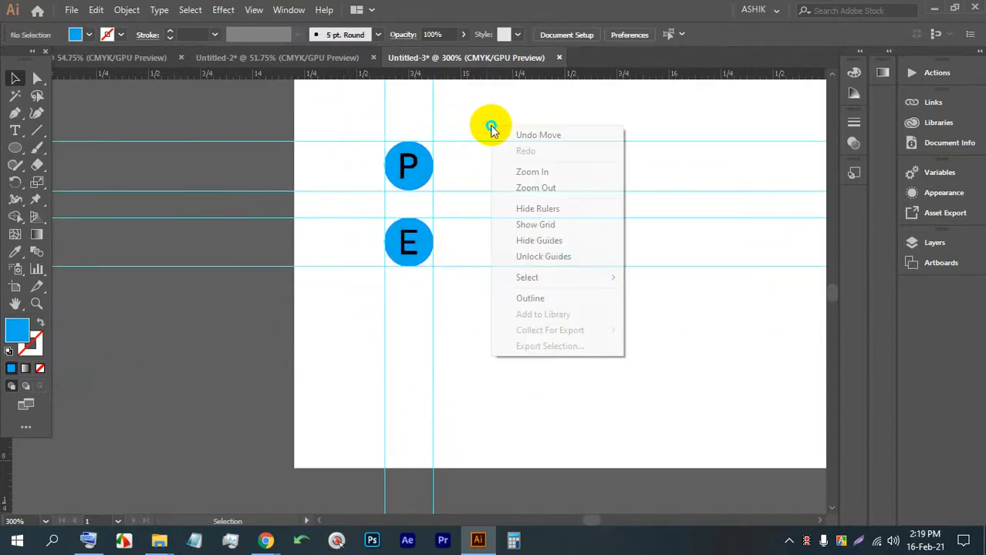
left_click(542, 256)
left_click_drag(532, 341, 374, 145)
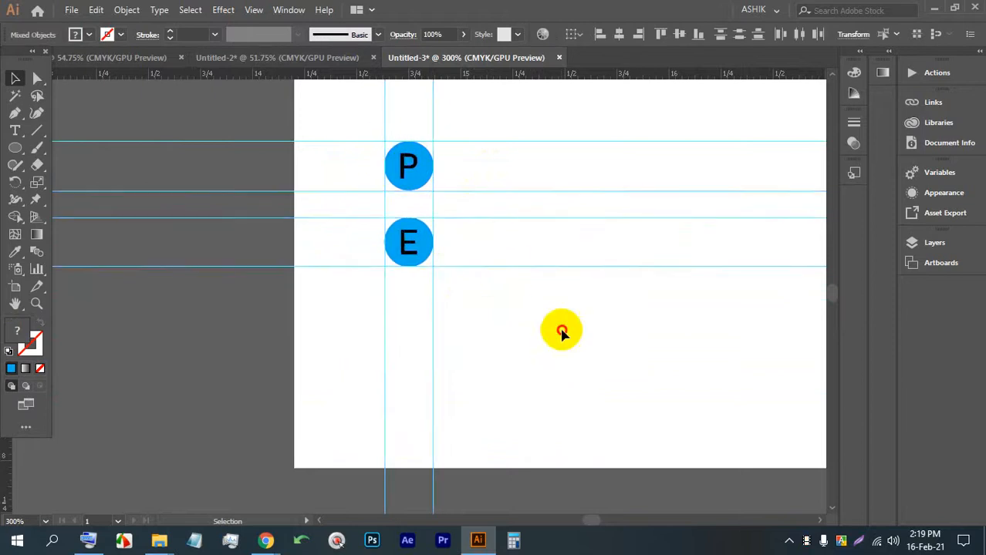
left_click_drag(562, 332, 339, 137)
key("Delete")
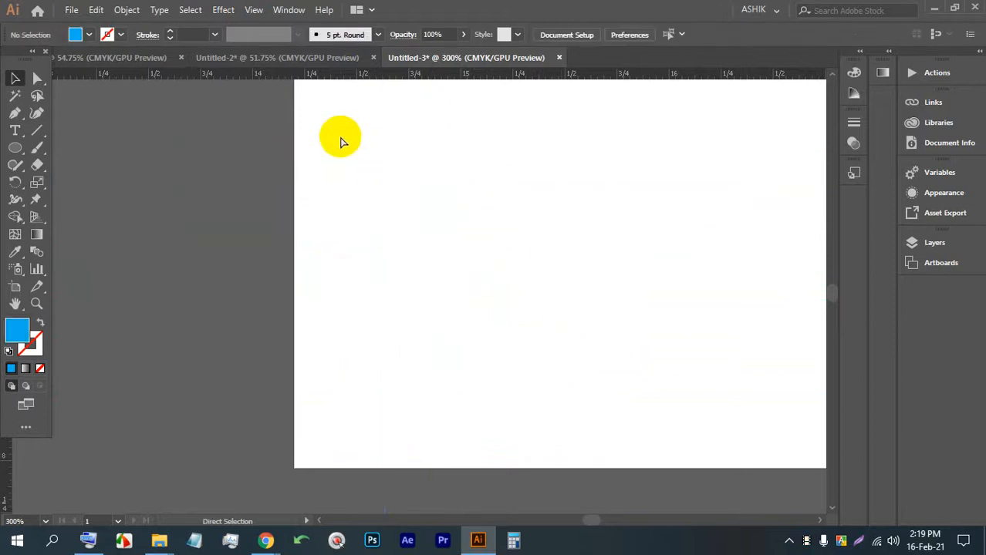
Step: Delete the blank white card rectangle and return to the page with the Lorem ipsum cover layout
left_click(343, 141)
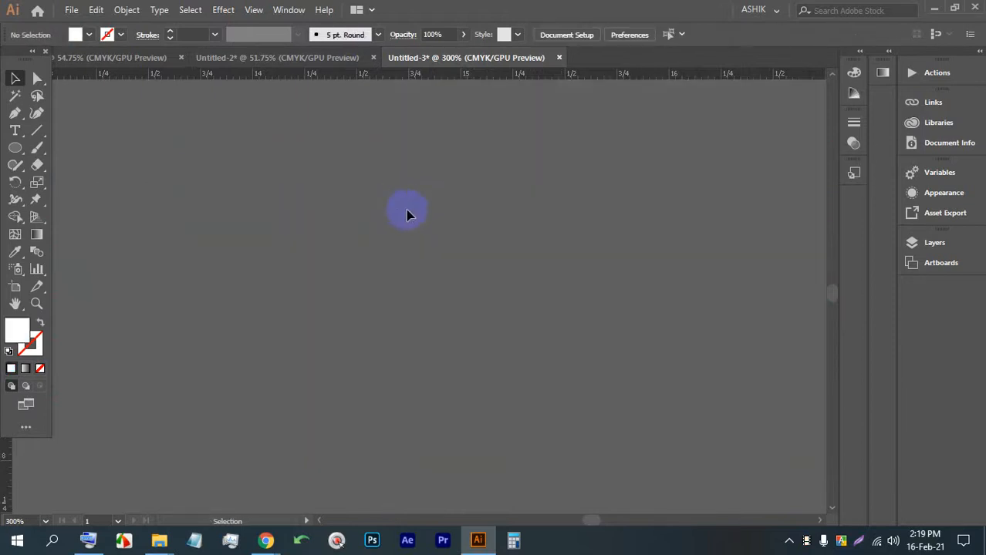
scroll(407, 215, "down", 6)
left_click_drag(200, 205, 344, 224)
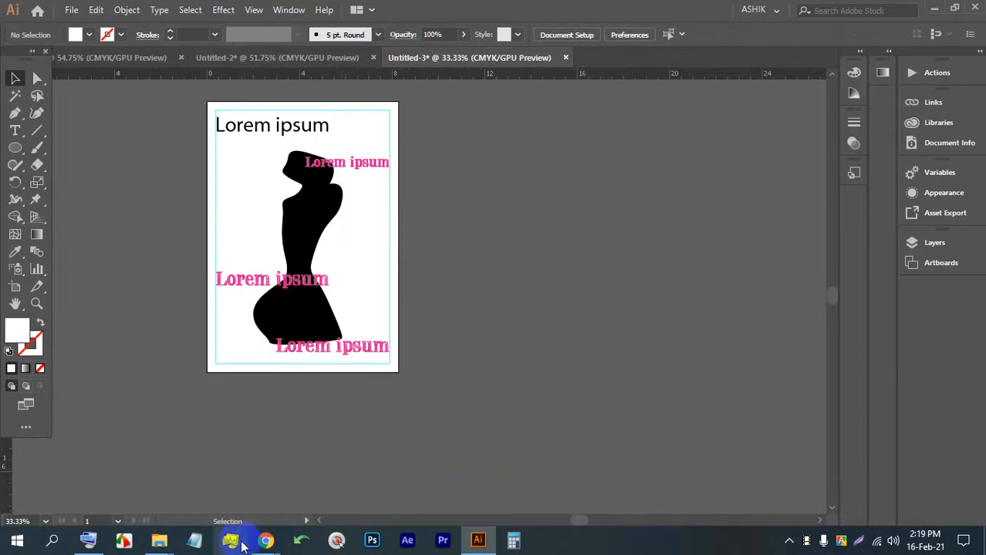
Step: Switch to Facebook in Chrome, examine the posted Vogue cover mockup, and close the photo to return to the class group
mouse_move(265, 540)
left_click(188, 474)
left_click(114, 12)
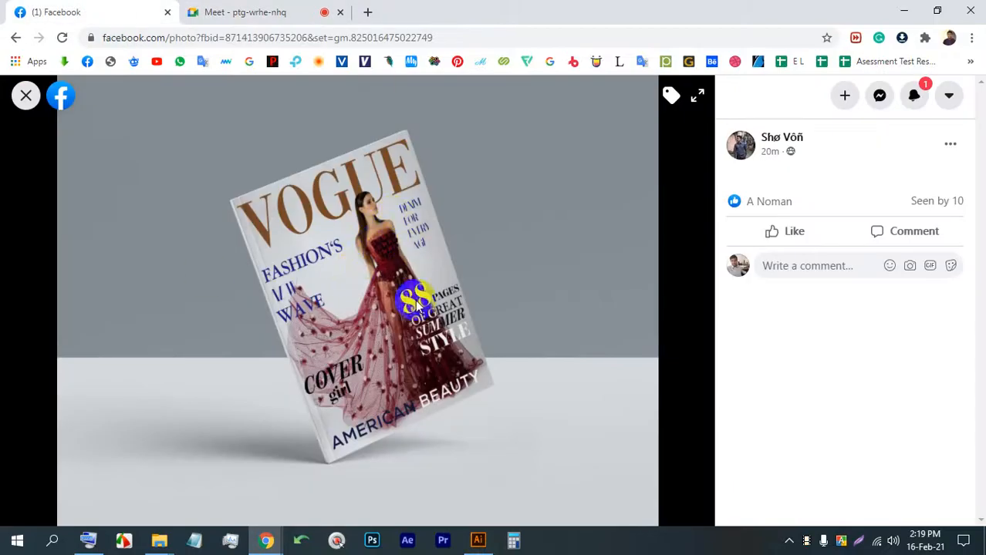
left_click(25, 108)
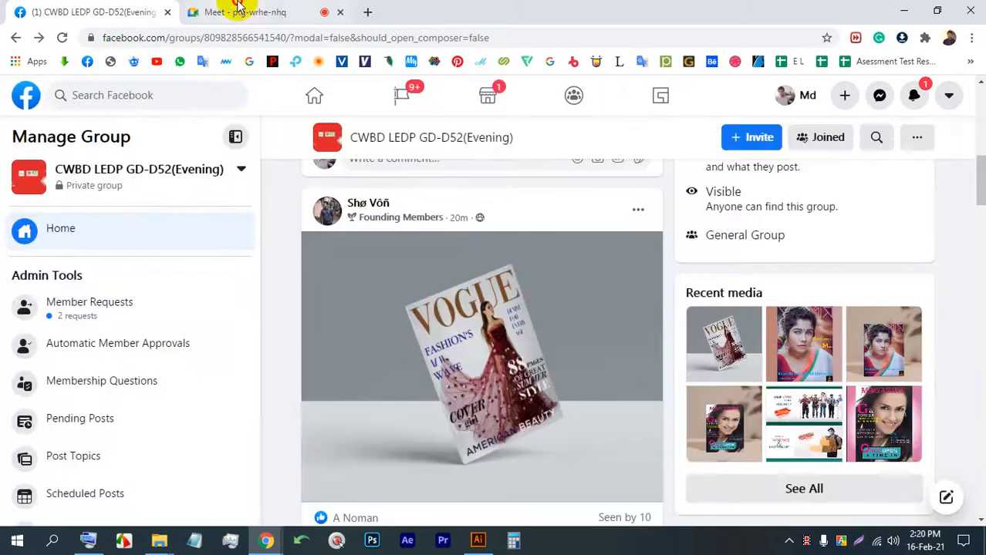
Step: Check the Google Meet call, and examine the "Baishakhi Mela" cover posted in the Facebook group
left_click(239, 13)
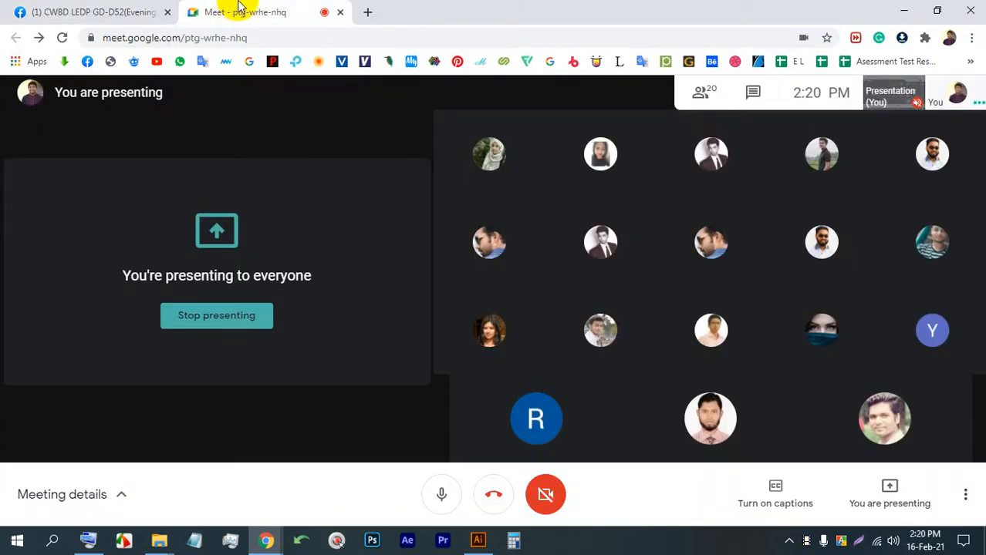
left_click(146, 12)
scroll(441, 352, "down", 8)
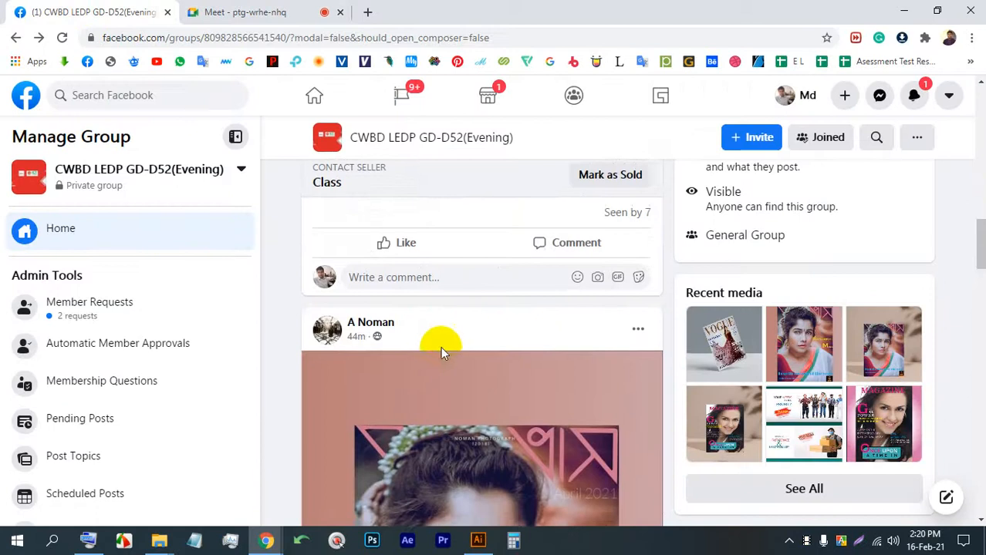
scroll(441, 347, "down", 3)
left_click(485, 353)
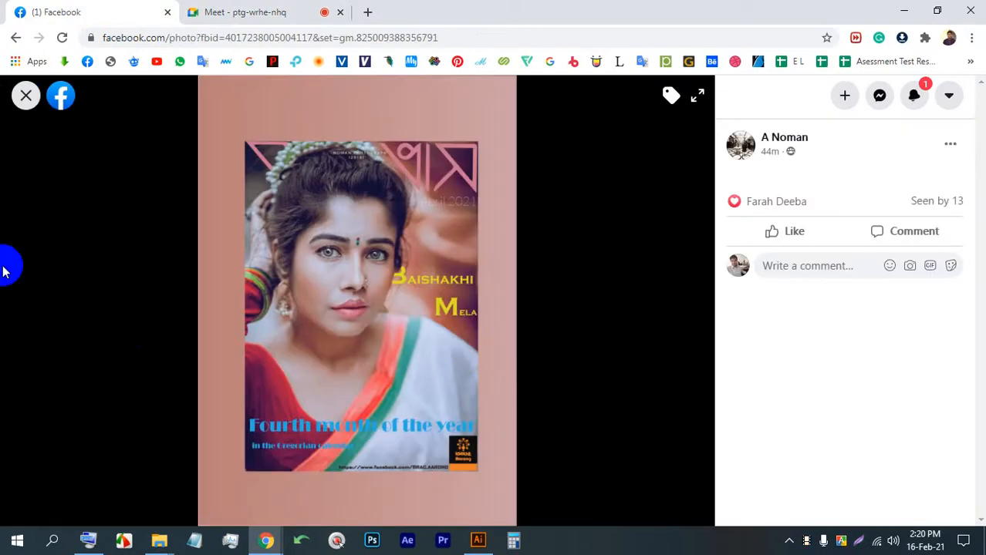
left_click(25, 96)
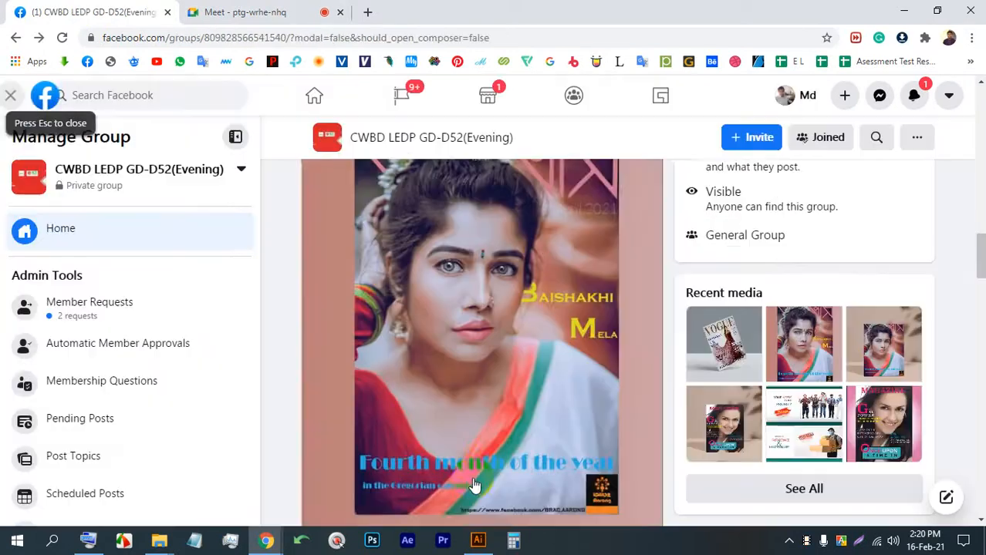
Step: Examine the "Once Upon a Time In" magazine cover mockup in the group feed, and switch back to the Google Meet call
scroll(478, 328, "up", 2)
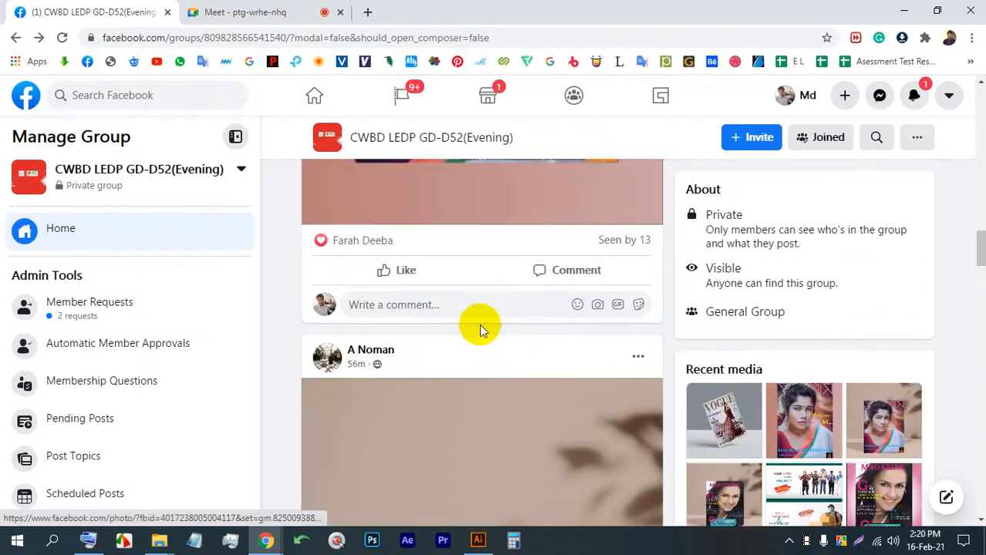
scroll(479, 327, "down", 10)
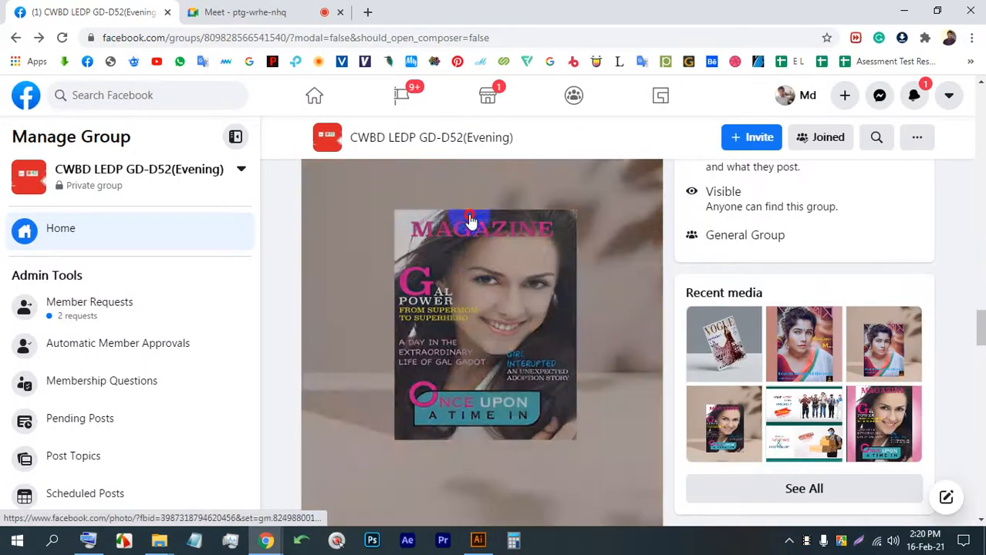
left_click(471, 221)
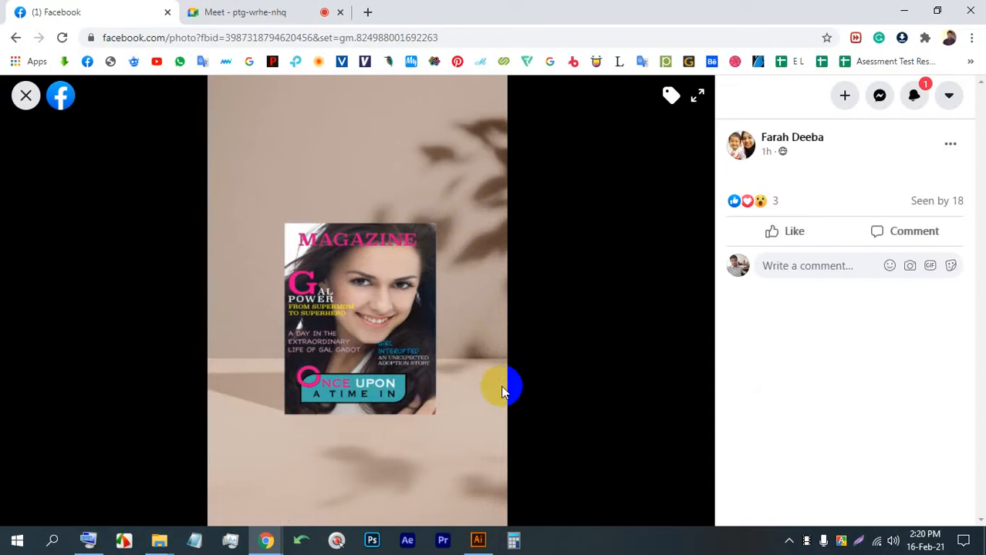
left_click(193, 6)
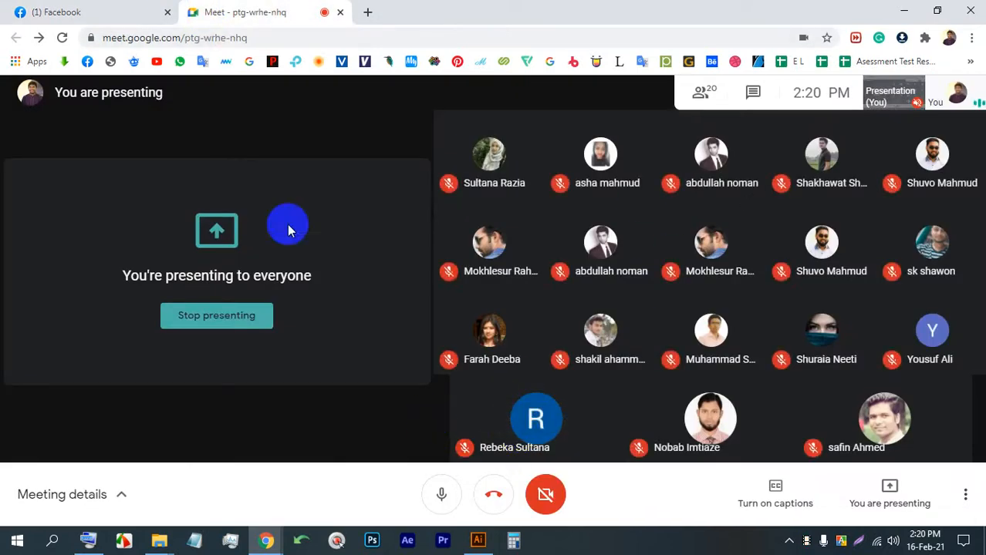
Step: Return to the class group on Facebook, close the magazine cover photo, and open the service provider FB cover post's image
left_click(121, 6)
left_click(25, 96)
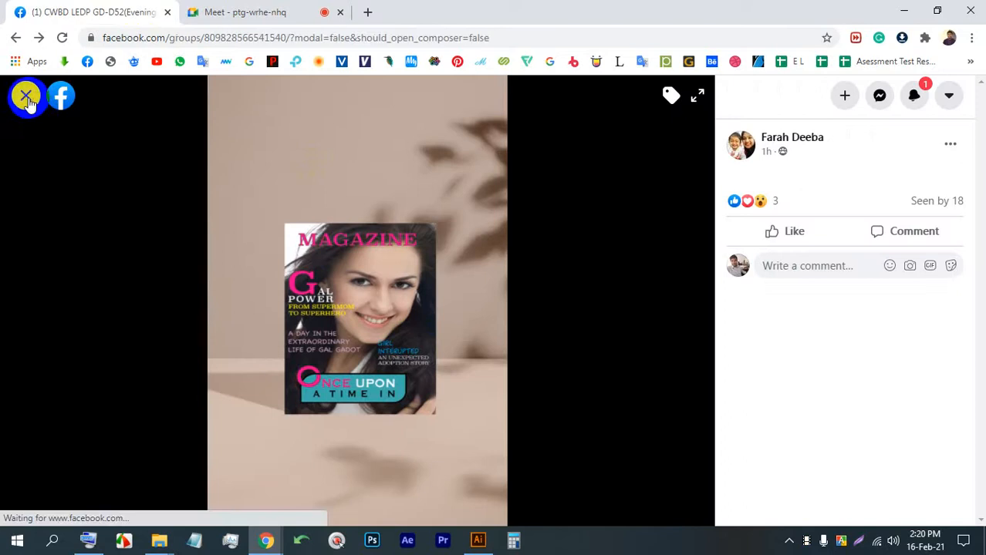
scroll(392, 309, "down", 5)
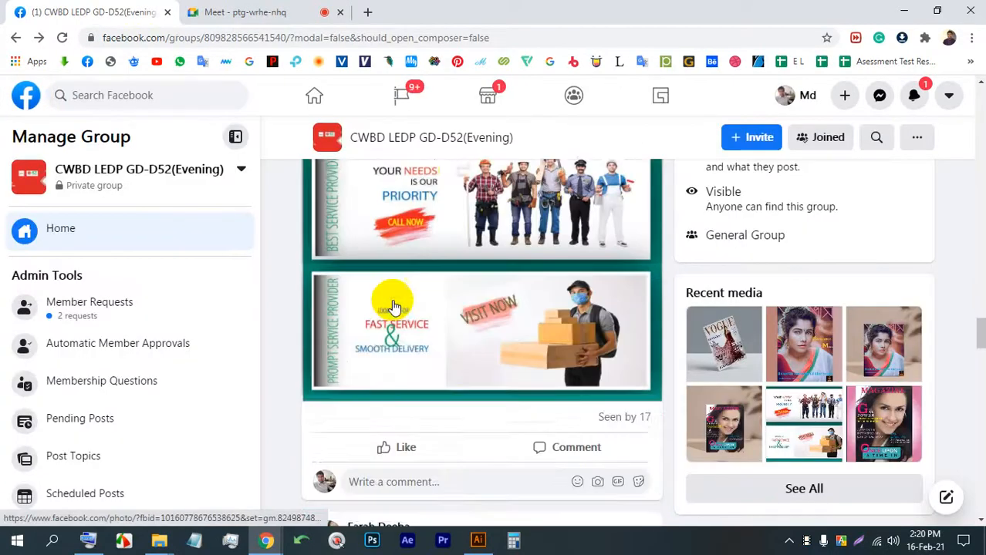
scroll(461, 267, "up", 2)
left_click(462, 284)
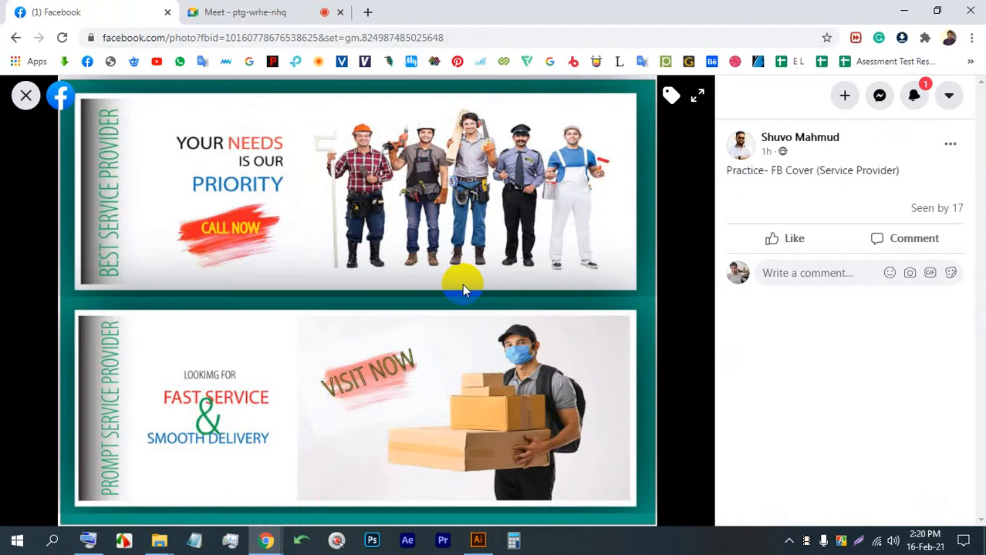
Step: Capture the area around both service provider banners and draw a red freehand bracket beside the "YOUR NEEDS" headline
left_click(858, 540)
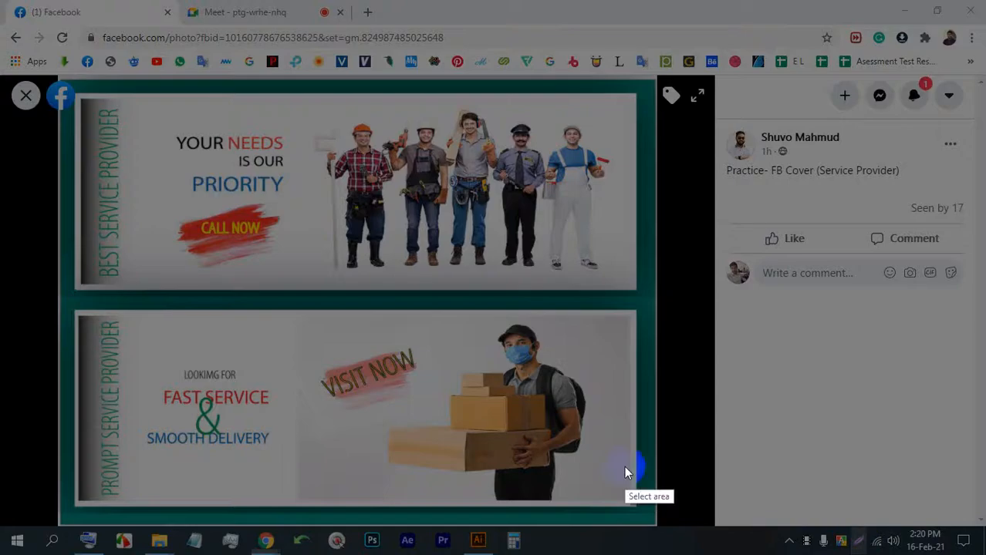
left_click_drag(646, 515, 56, 68)
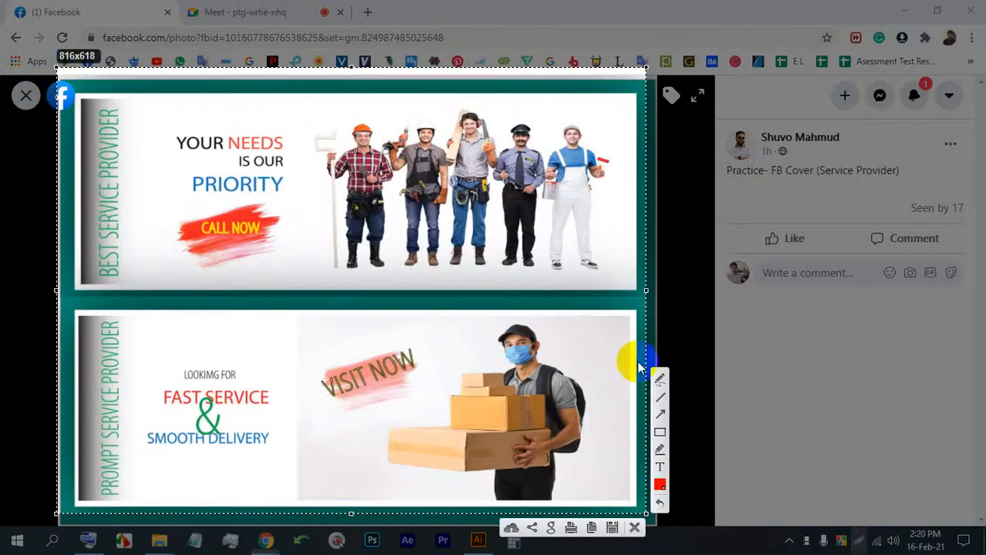
left_click(659, 378)
mouse_move(198, 121)
left_mouse_down()
mouse_move(177, 145)
mouse_move(202, 173)
left_mouse_up()
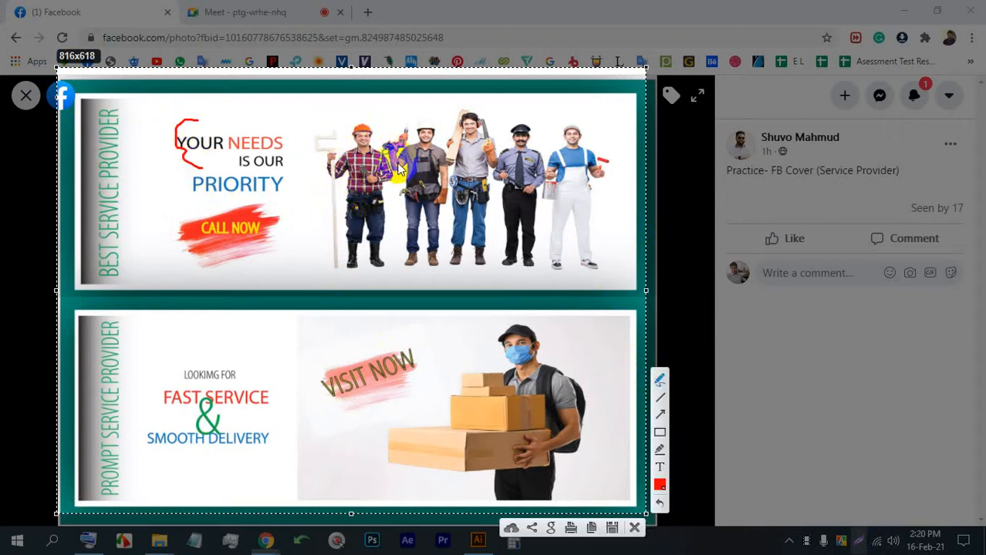
Step: Draw red freehand outlines over the workers and an arrow towards the "PRIORITY" text, and discard the annotated capture
mouse_move(420, 108)
left_mouse_down()
mouse_move(376, 137)
mouse_move(426, 181)
left_mouse_up()
mouse_move(463, 94)
left_mouse_down()
mouse_move(432, 124)
mouse_move(436, 195)
mouse_move(440, 220)
left_mouse_up()
mouse_move(493, 101)
left_mouse_down()
mouse_move(476, 119)
mouse_move(496, 224)
left_mouse_up()
left_click_drag(531, 104, 539, 209)
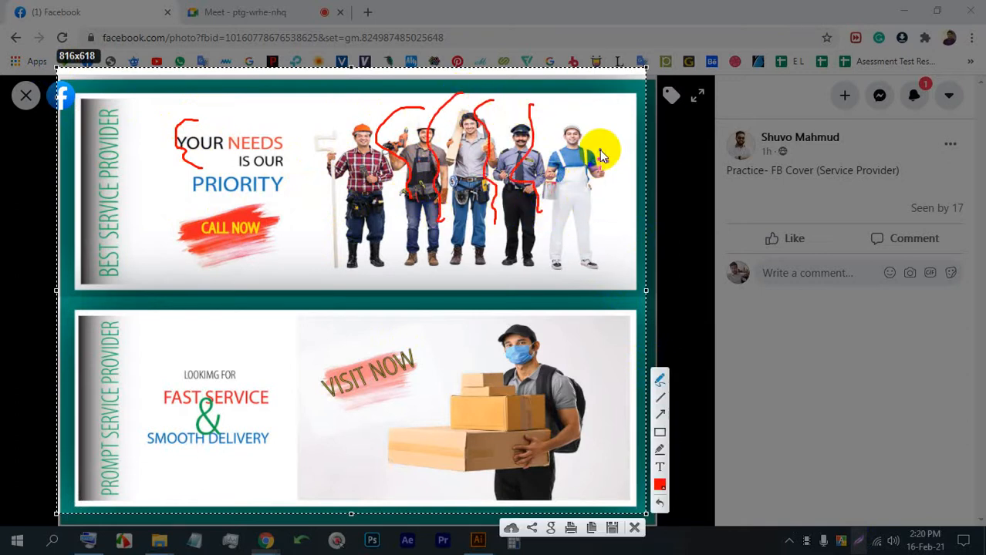
mouse_move(610, 122)
left_mouse_down()
mouse_move(588, 176)
mouse_move(584, 150)
mouse_move(617, 176)
mouse_move(589, 144)
mouse_move(613, 173)
mouse_move(587, 151)
mouse_move(586, 195)
mouse_move(615, 172)
mouse_move(594, 202)
mouse_move(492, 239)
mouse_move(295, 175)
left_mouse_up()
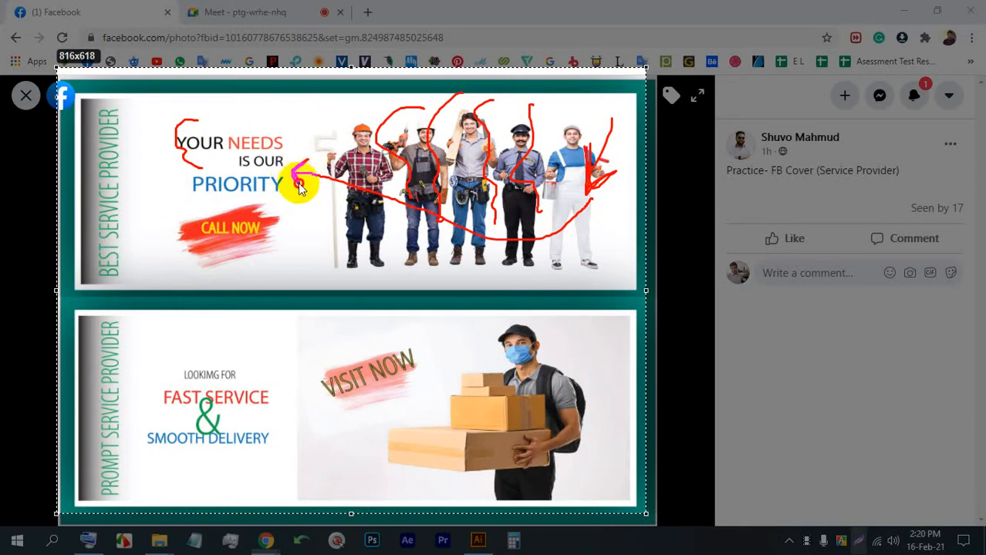
mouse_move(243, 201)
left_mouse_down()
mouse_move(312, 194)
mouse_move(297, 163)
mouse_move(199, 162)
left_mouse_up()
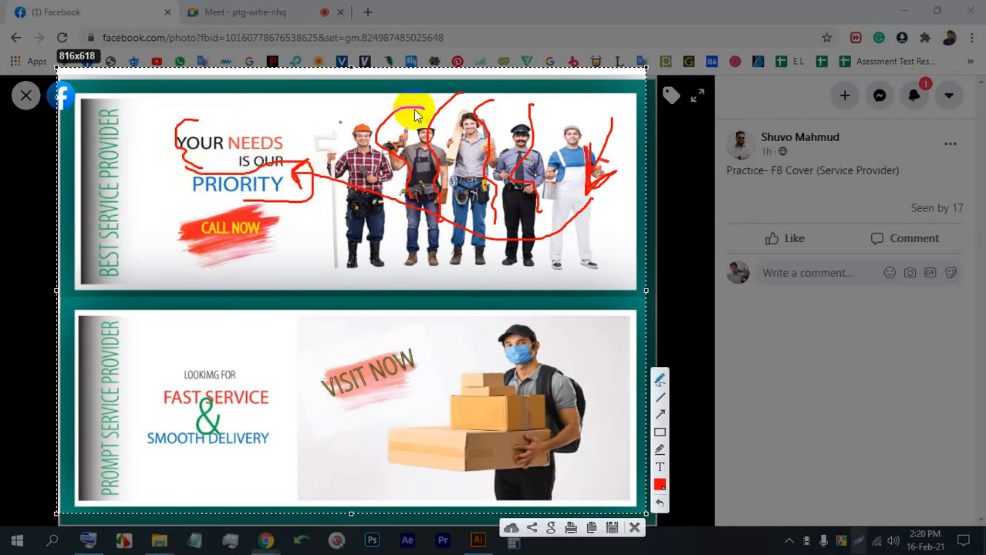
left_click(634, 527)
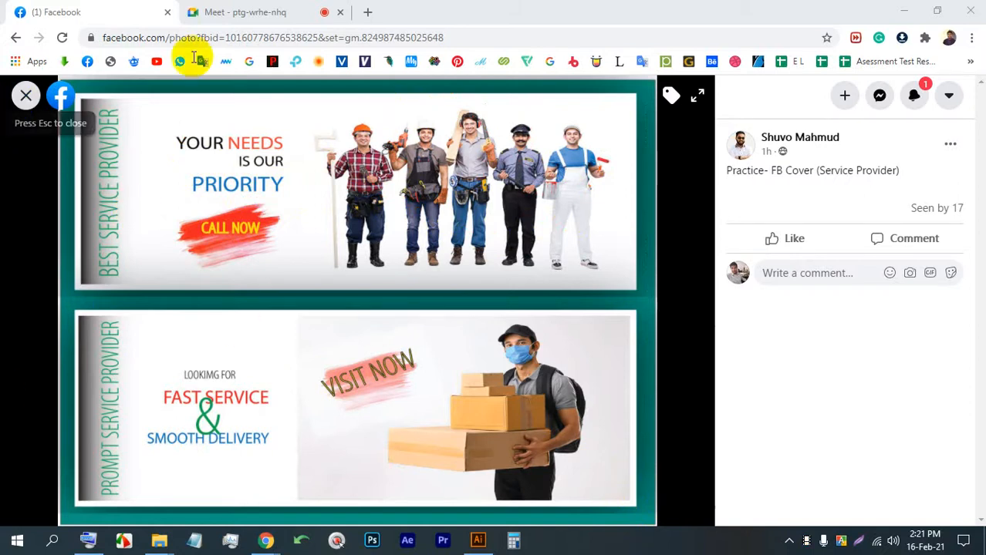
Step: Search Google for "dafont" in a new browser tab and open the DaFont website
left_click(367, 13)
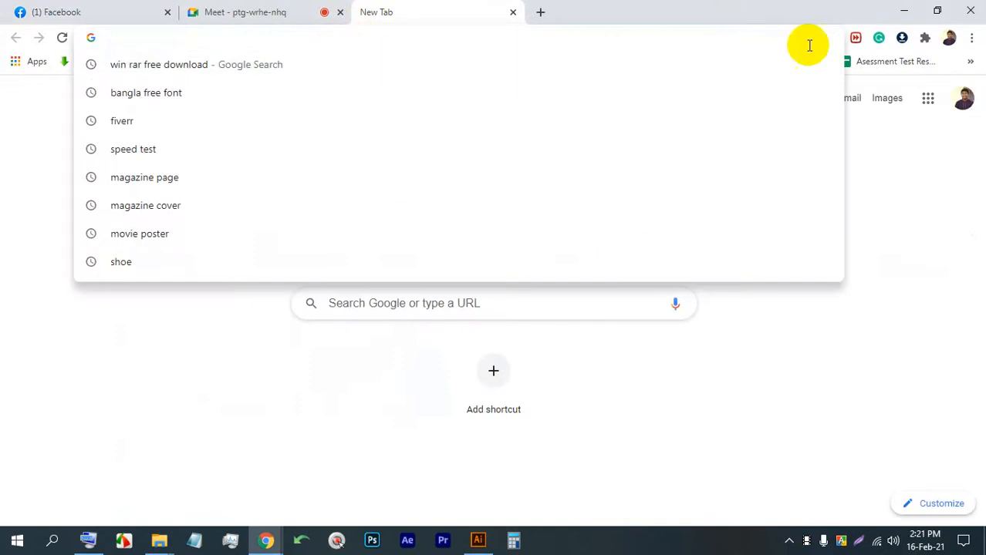
type("da")
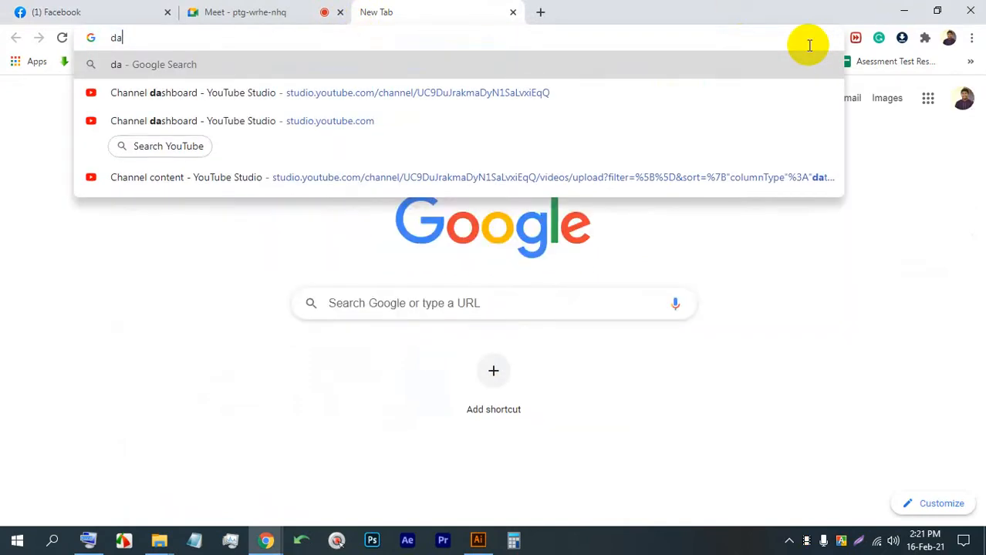
type("font")
key("Return")
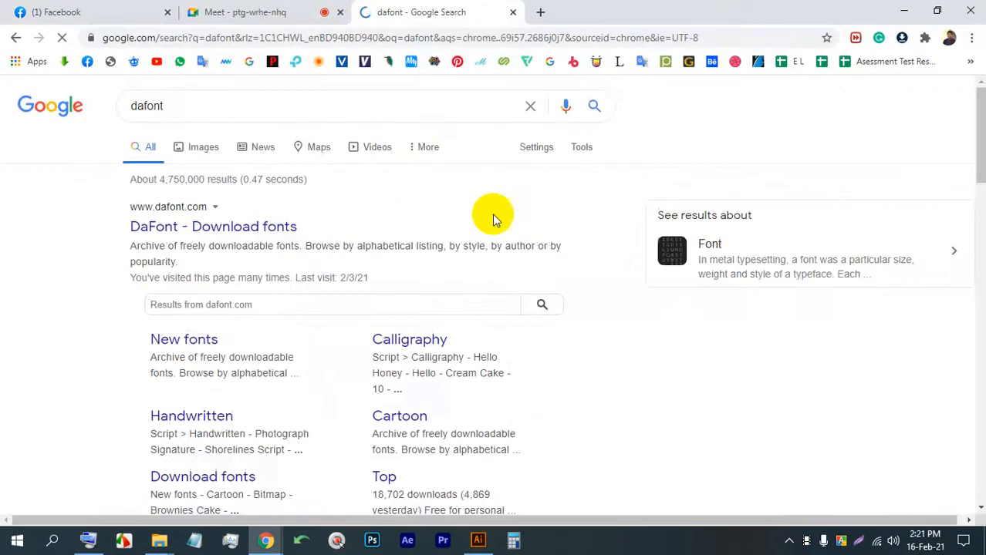
left_click(274, 228)
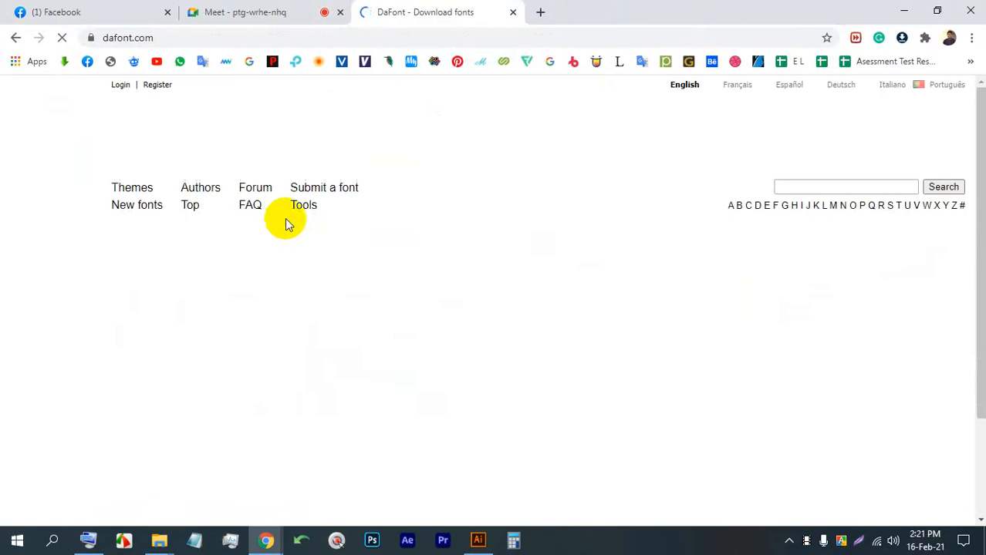
Step: Look over the DaFont home page, open the Sans serif and Serif categories in separate tabs, and switch to Sans serif
scroll(297, 289, "down", 8)
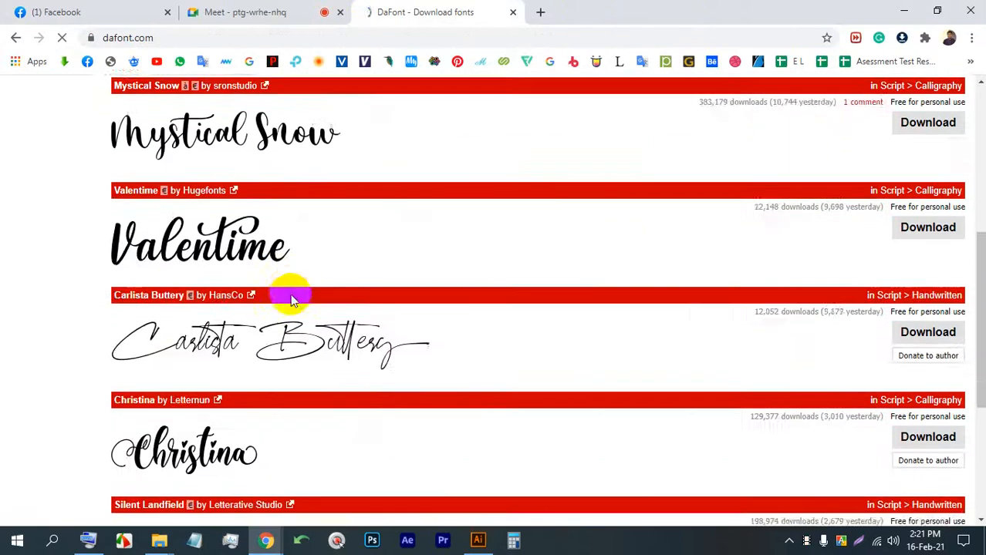
scroll(295, 297, "up", 8)
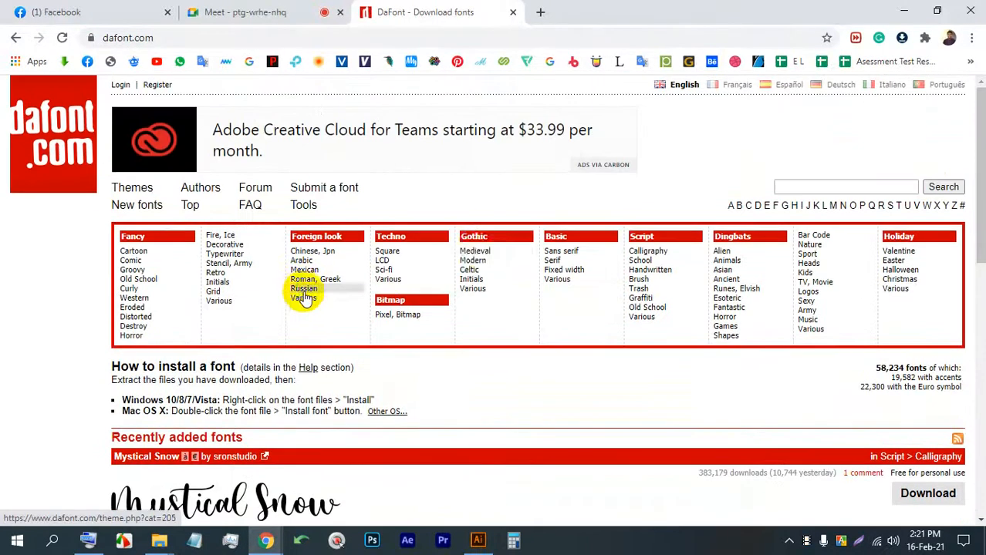
middle_click(558, 262)
left_click(579, 11)
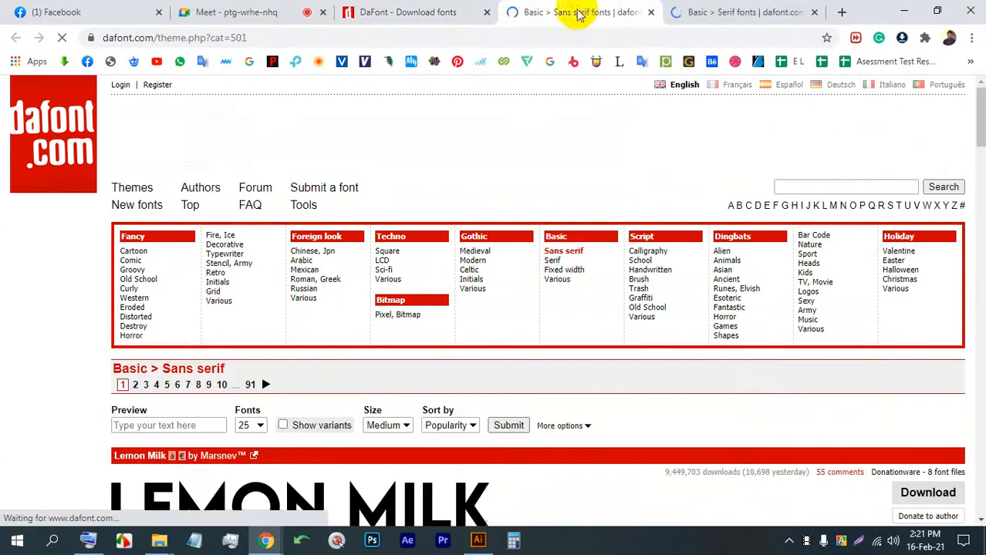
Step: Examine the font samples on the first page of DaFont's Sans serif category and go to its next page
scroll(582, 294, "down", 1)
scroll(319, 292, "down", 8)
scroll(266, 238, "up", 1)
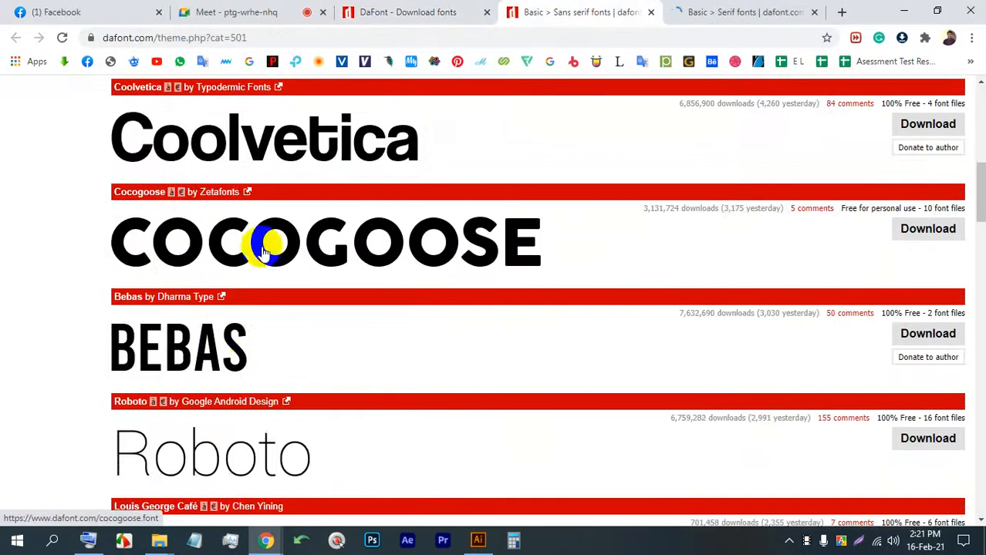
scroll(430, 262, "down", 5)
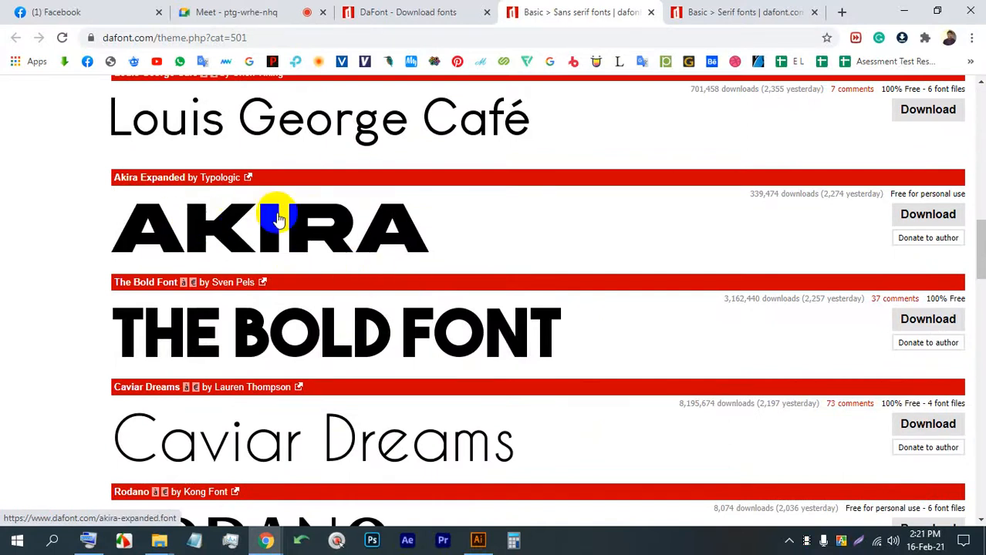
scroll(263, 280, "down", 6)
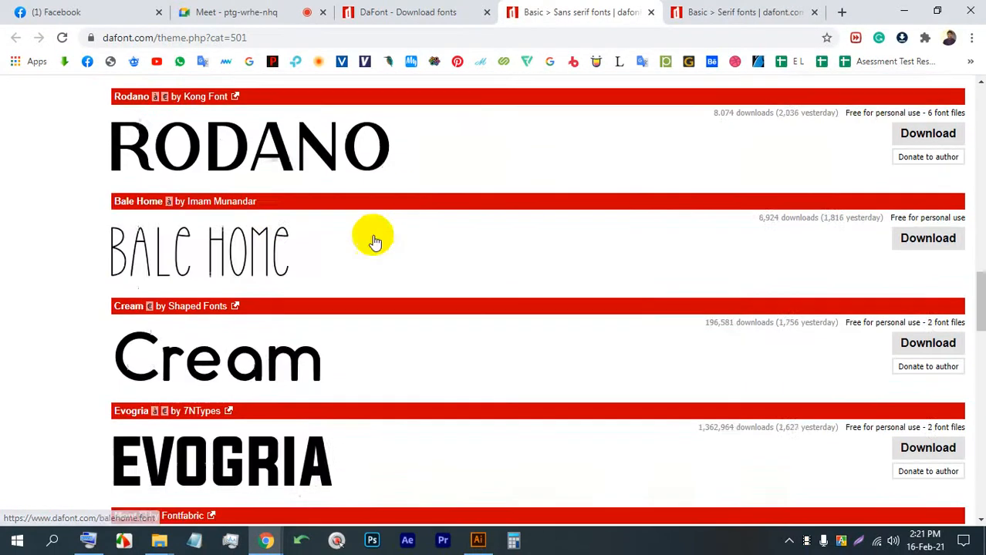
scroll(175, 340, "down", 3)
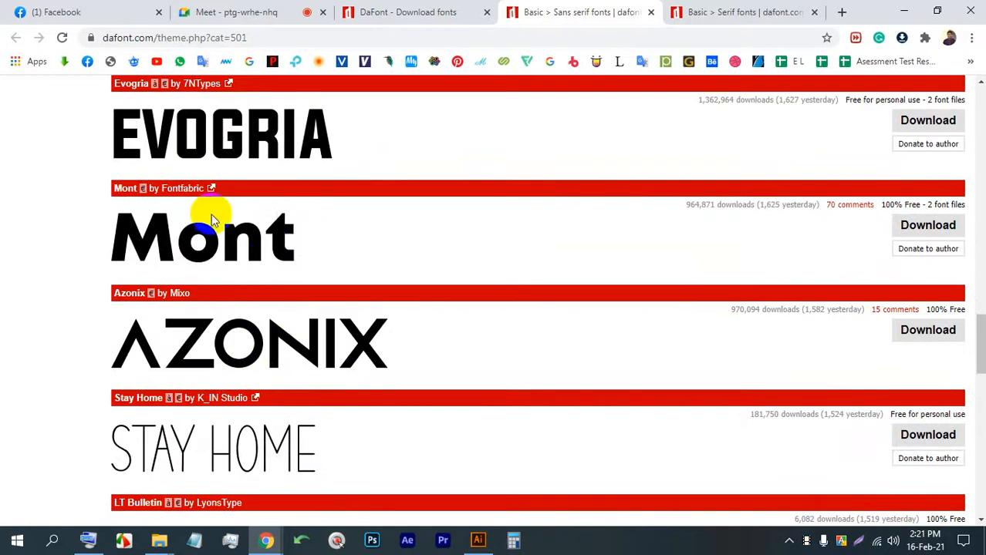
scroll(194, 204, "down", 5)
scroll(272, 286, "down", 7)
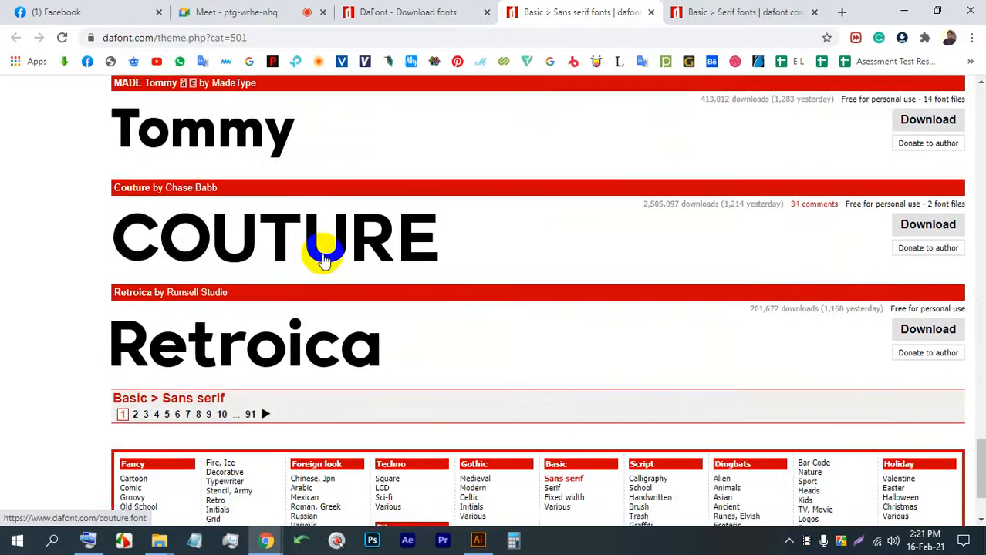
scroll(324, 260, "down", 3)
left_click(263, 293)
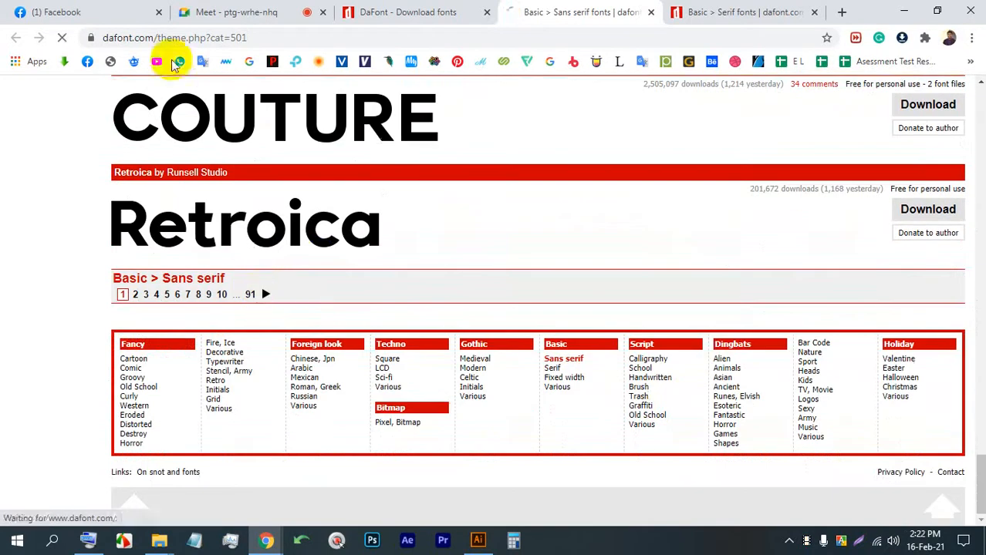
Step: Check the service provider banners on Facebook again, and examine the fonts on page 2 of DaFont's Sans serif category
left_click(87, 11)
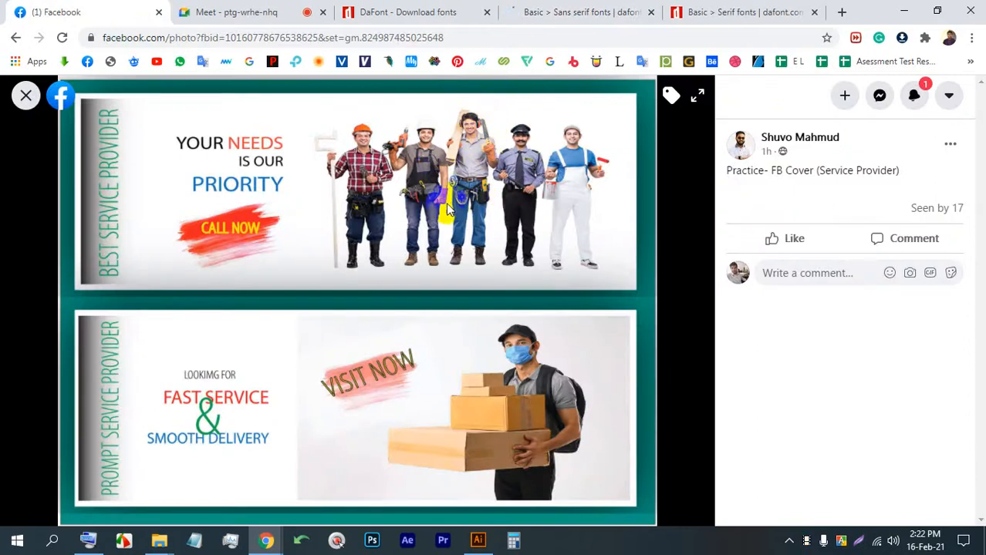
left_click(592, 9)
scroll(418, 246, "down", 5)
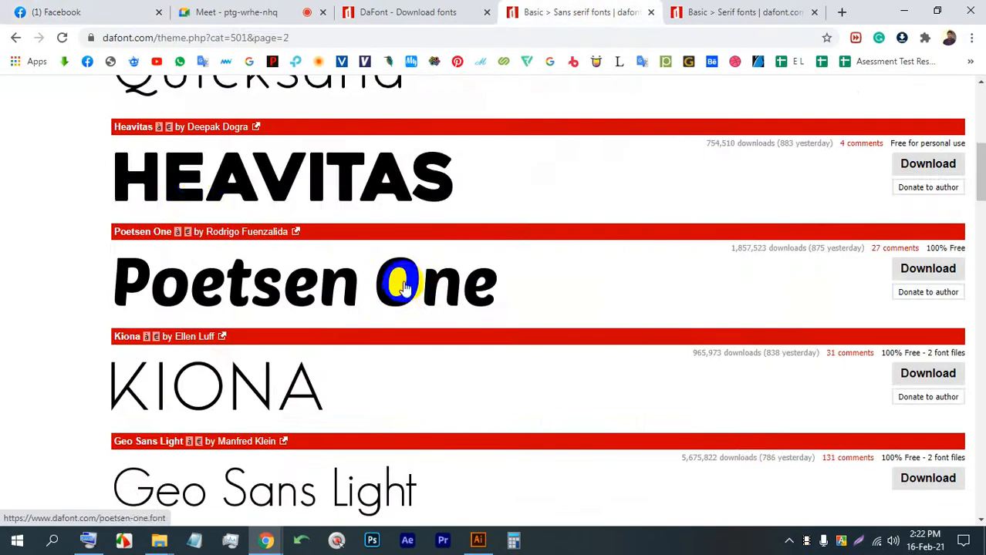
scroll(302, 189, "down", 1)
scroll(303, 189, "down", 10)
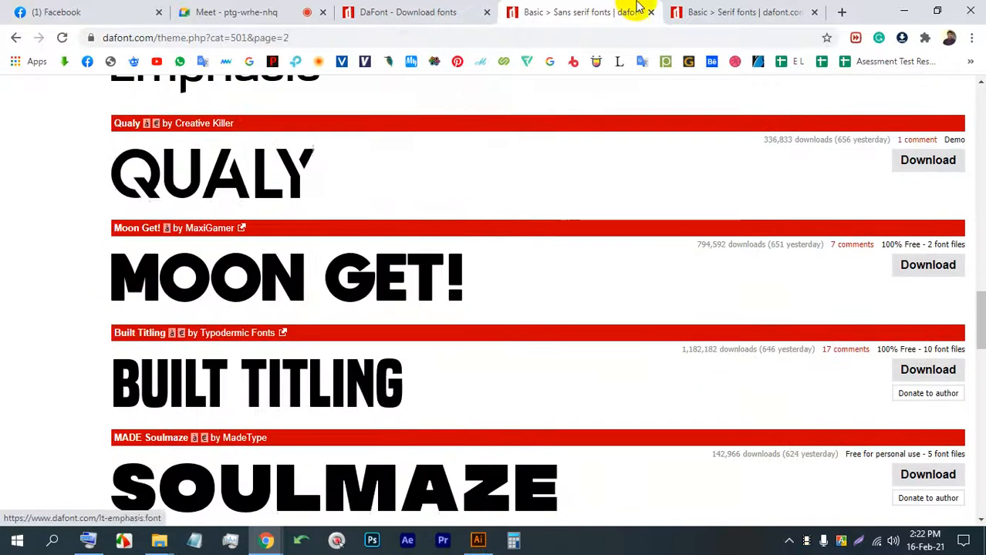
Step: Examine the font samples in DaFont's Serif category through to the end of the first page
left_click(694, 11)
scroll(366, 329, "down", 5)
scroll(367, 327, "down", 9)
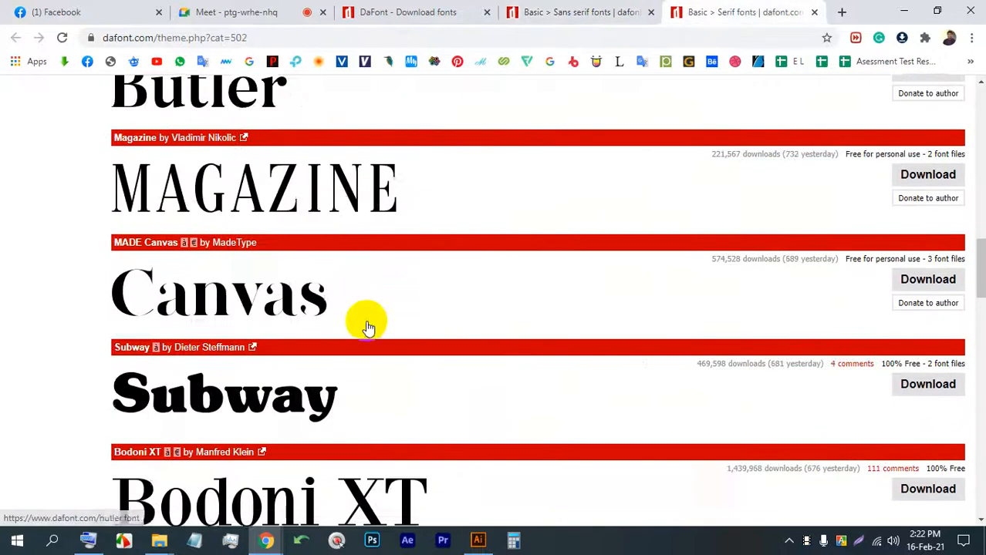
scroll(369, 324, "up", 5)
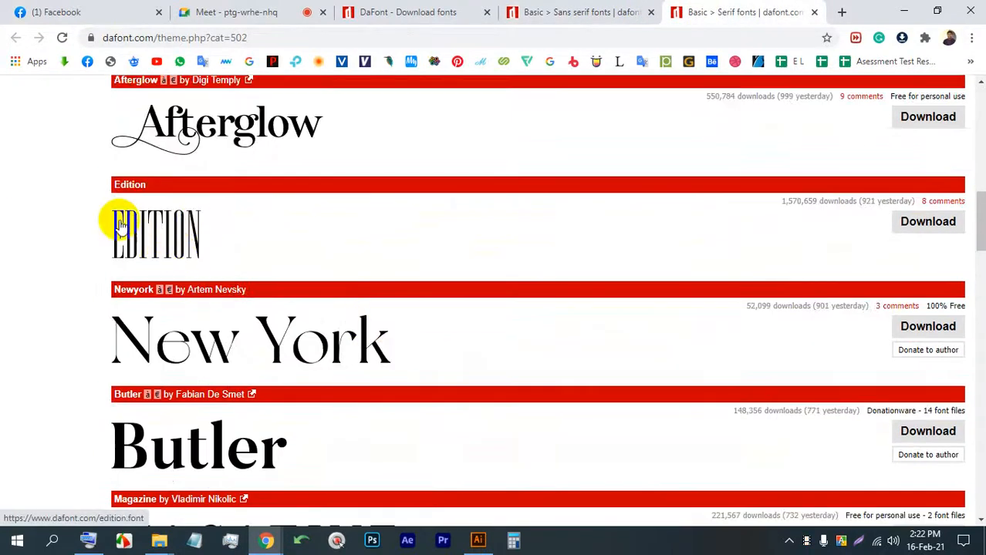
scroll(209, 209, "down", 15)
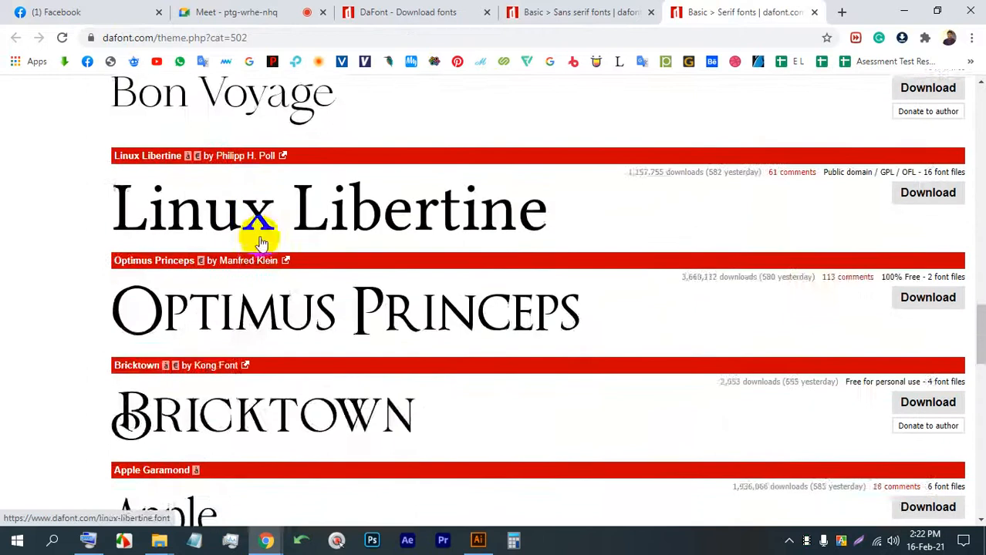
scroll(223, 304, "down", 1)
scroll(151, 208, "up", 1)
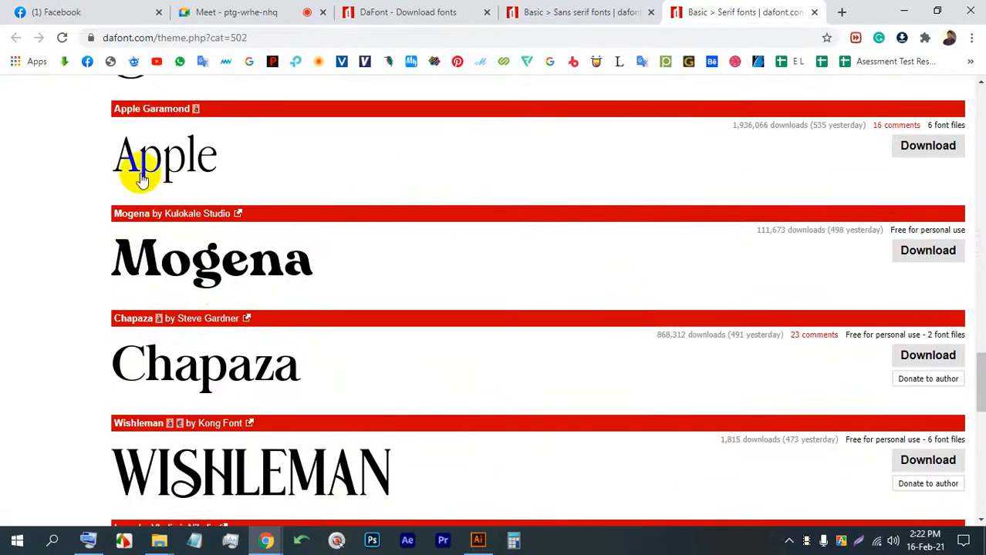
scroll(235, 176, "down", 10)
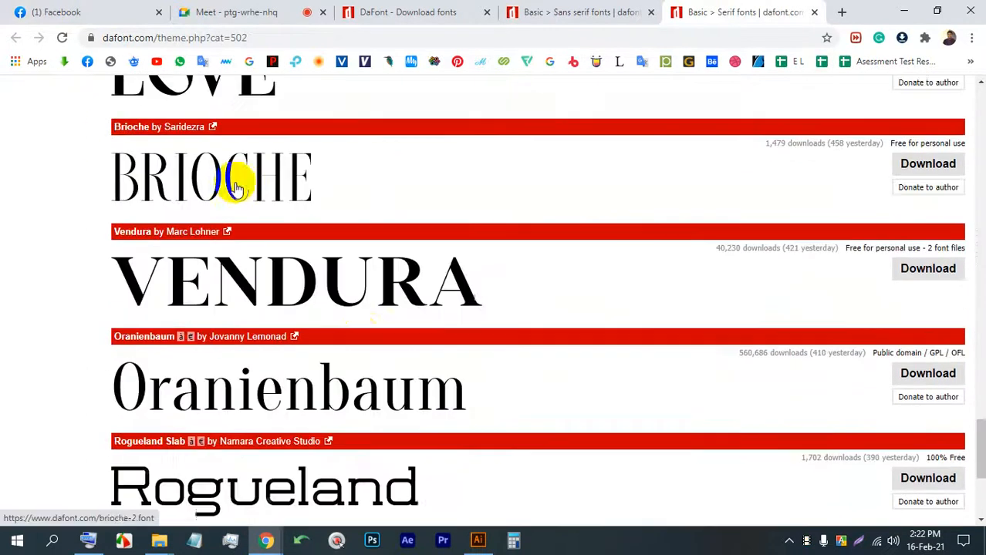
scroll(465, 249, "down", 1)
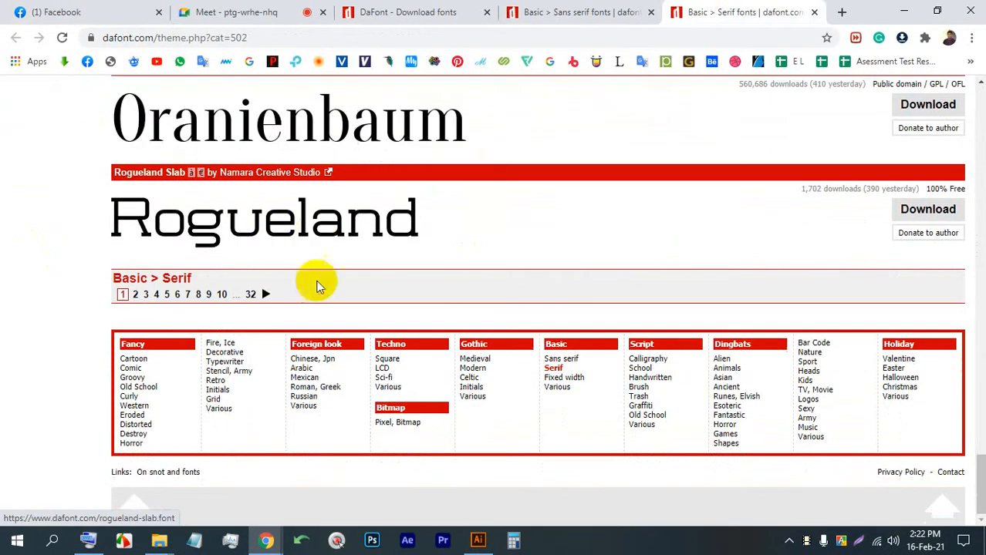
Step: Return to the service provider banners on Facebook, close the photo, and find the pink-background "Magazine" cover in the group feed
left_click(94, 11)
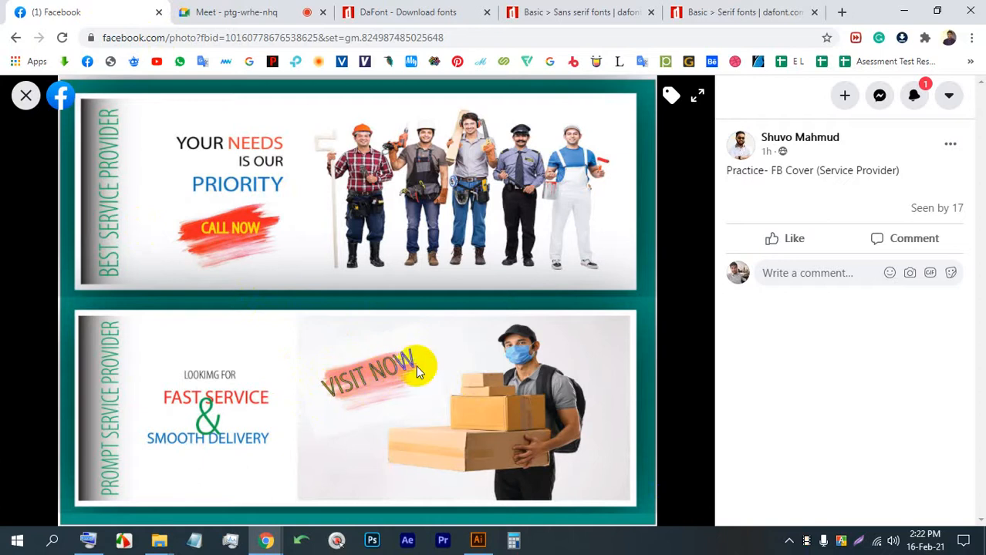
left_click(24, 94)
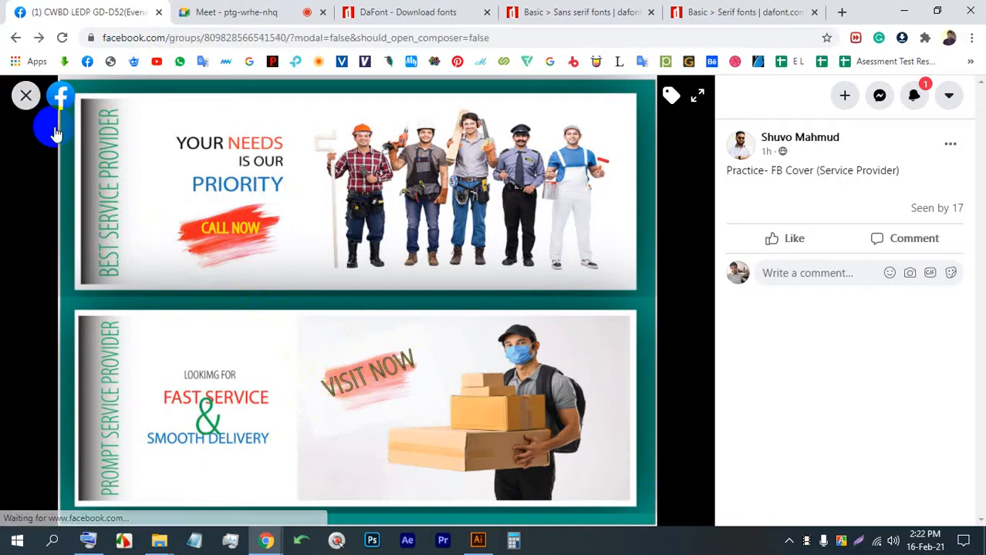
scroll(452, 331, "down", 3)
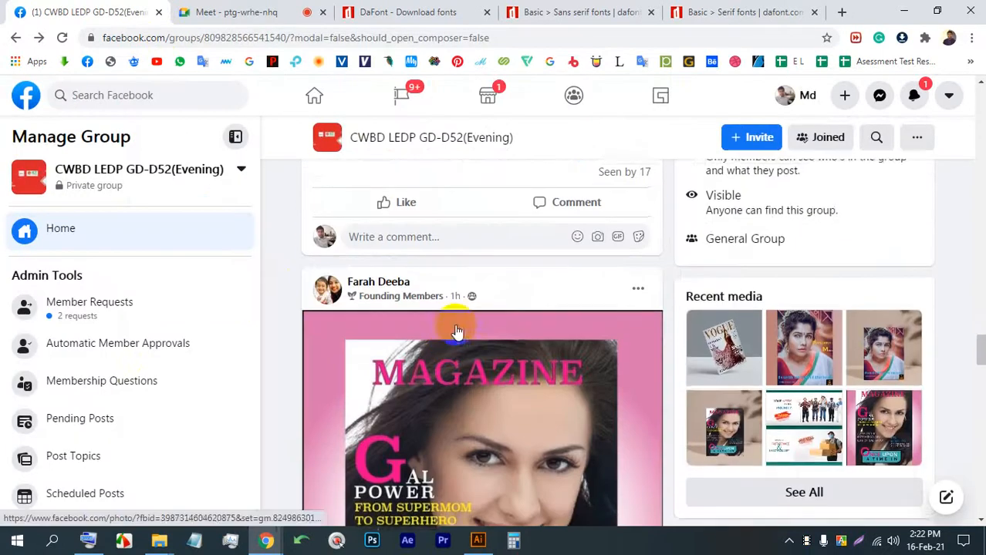
Step: View the service provider banners photo at full size once more and return to the group feed
left_click(476, 213)
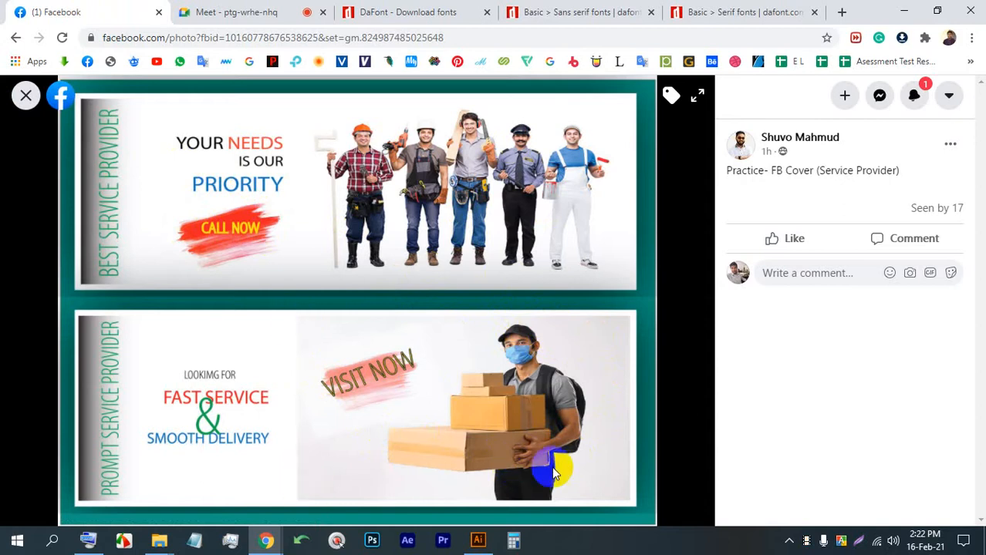
left_click(26, 95)
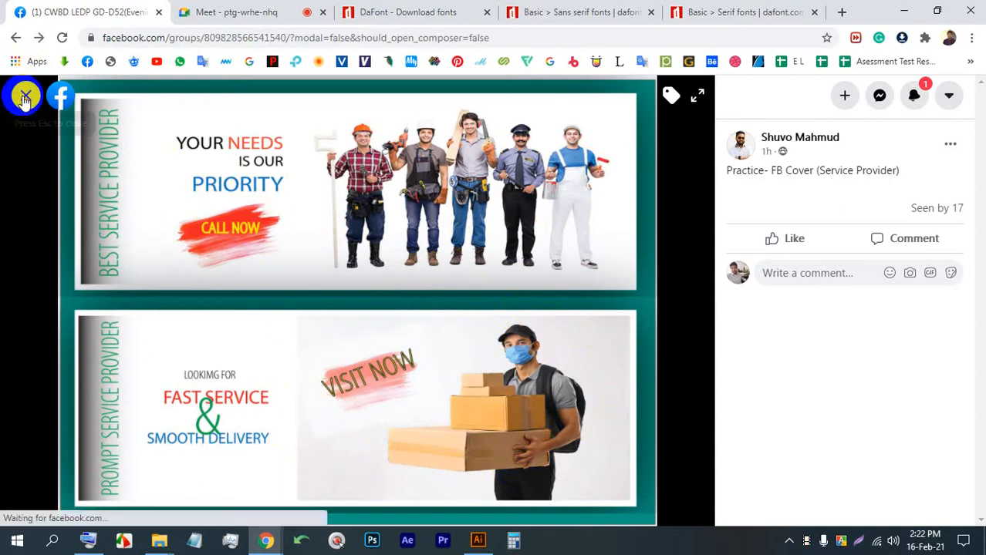
scroll(452, 341, "down", 1)
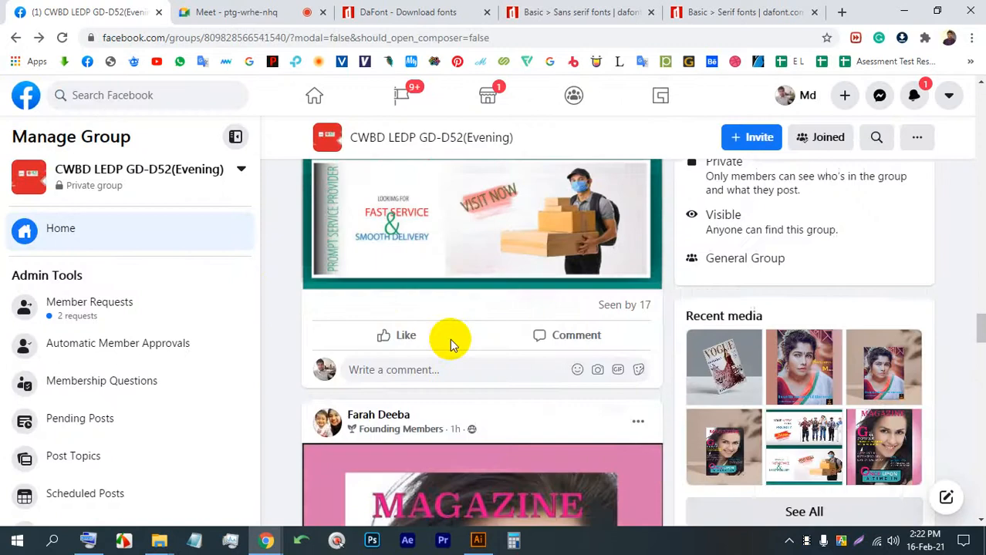
Step: Reopen the service provider banners photo and post two separate comments on it, "8/10" and "7/10"
scroll(451, 341, "up", 3)
left_click(502, 283)
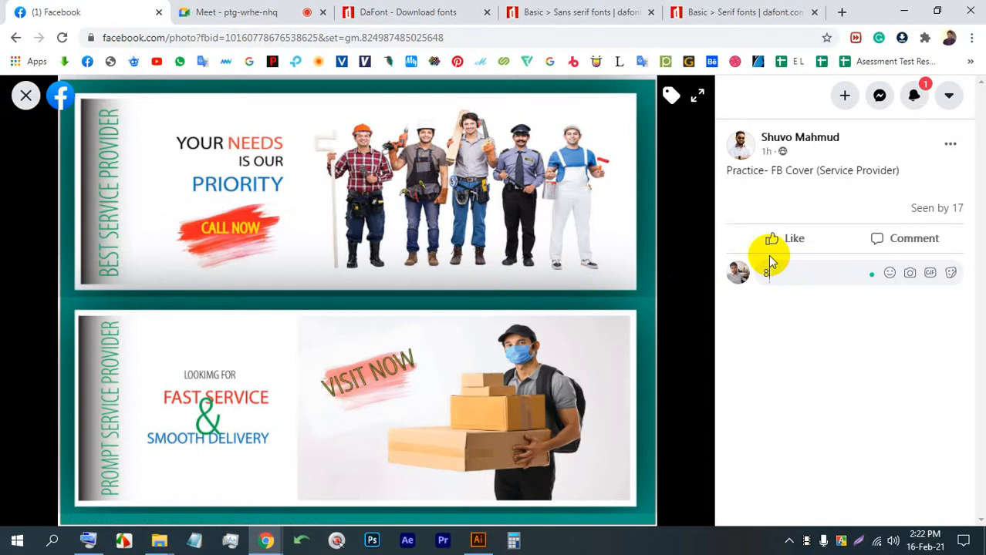
key("Return")
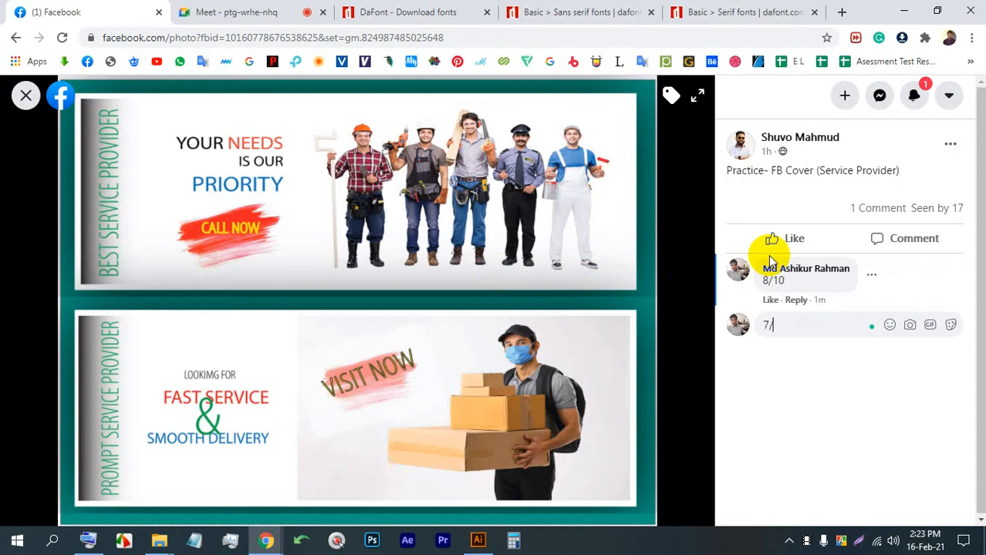
type("7/10")
key("Return")
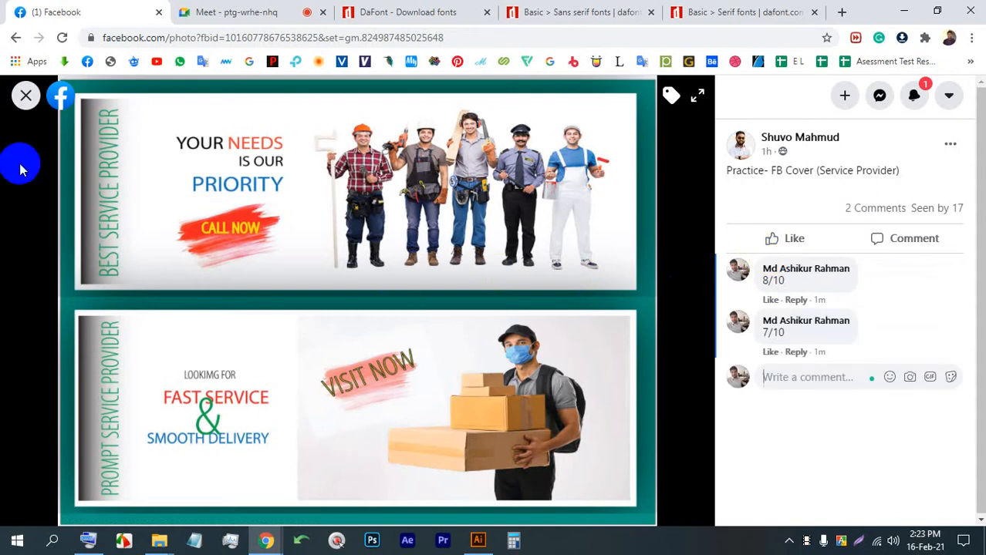
Step: Return to the group feed and give the service provider banners post a Wow reaction
left_click(24, 94)
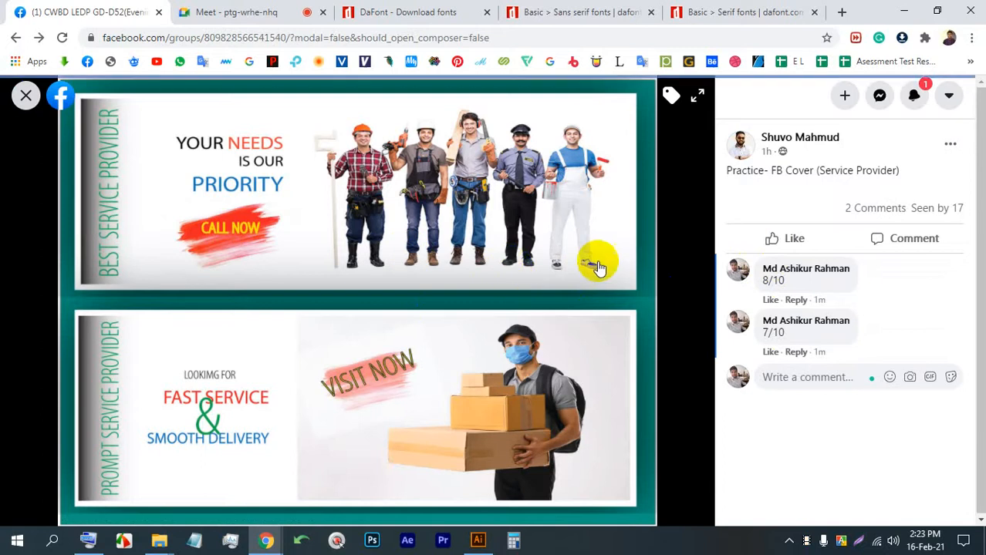
scroll(416, 355, "down", 3)
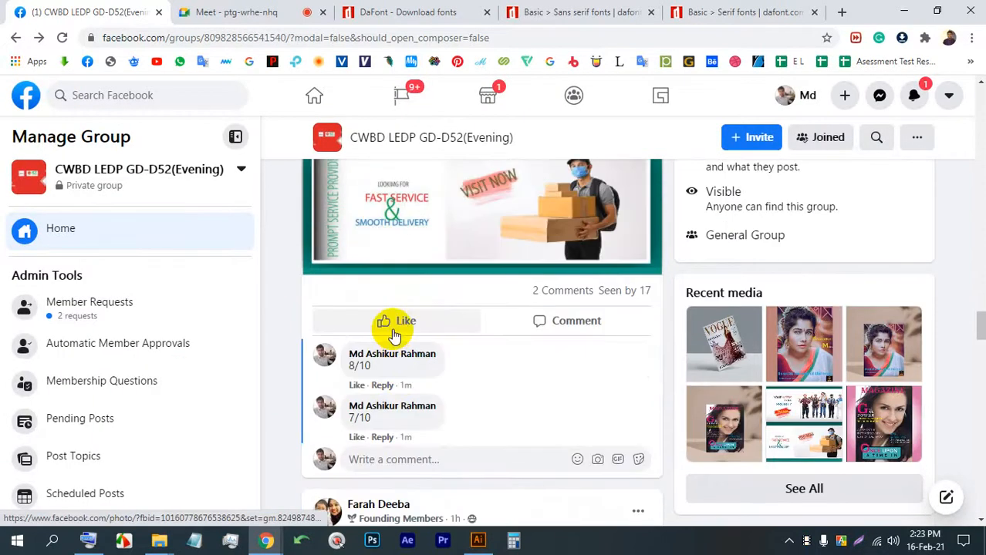
mouse_move(394, 326)
left_click(466, 294)
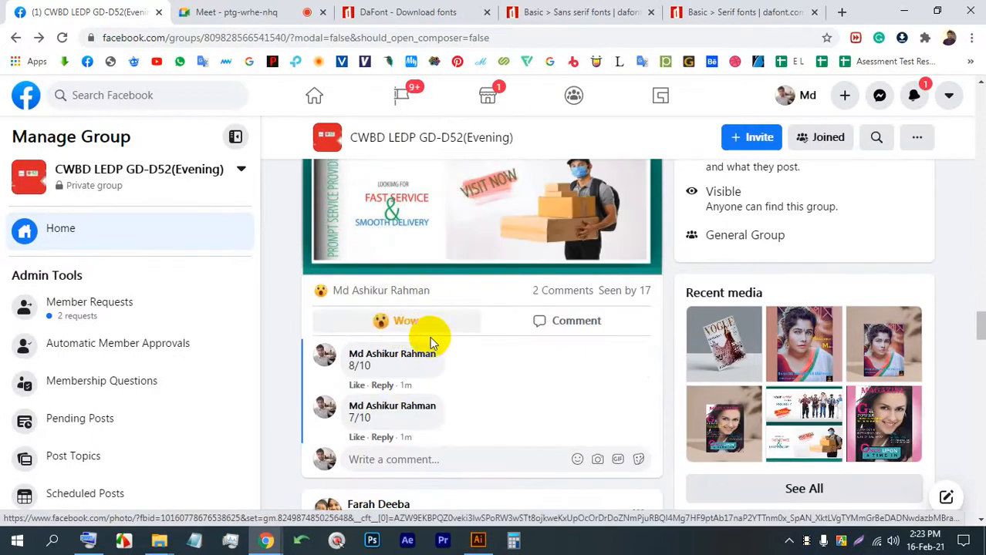
Step: Open the pink-background "Magazine" cover and frame it in a screen capture of about 812x667 pixels with the pencil ready
scroll(432, 324, "down", 6)
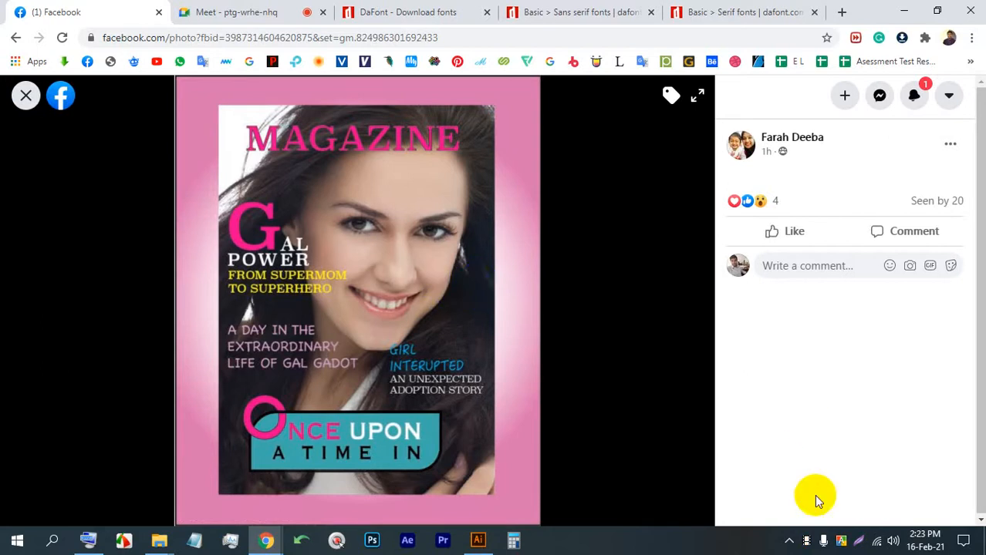
left_click(862, 540)
left_click_drag(709, 532, 123, 51)
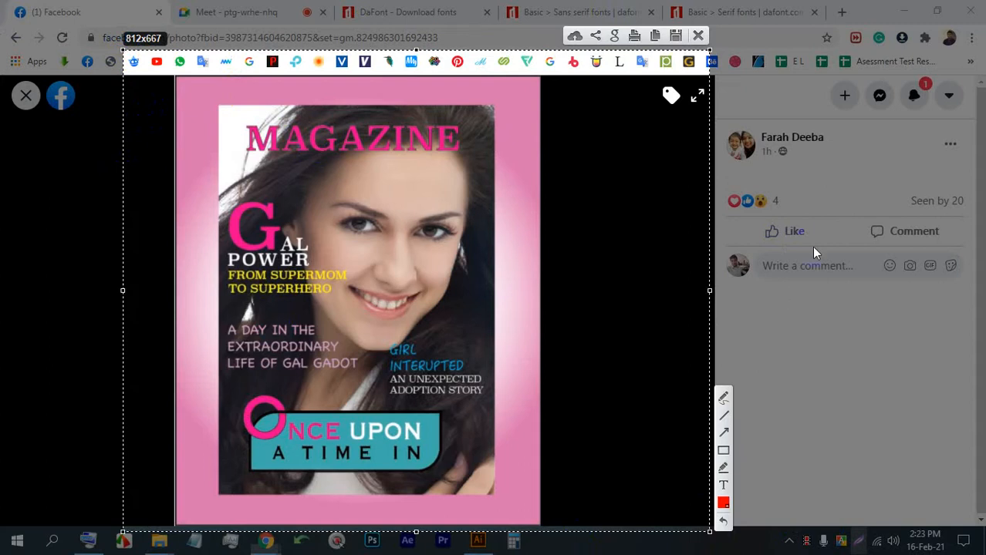
left_click(725, 396)
Step: Draw red lines from the "MAGAZINE" title and the "GAL POWER" text, each ending at a circled 1 beside the cover
left_click(378, 199)
mouse_move(488, 139)
left_mouse_down()
mouse_move(551, 132)
mouse_move(563, 113)
mouse_move(564, 139)
mouse_move(574, 119)
mouse_move(556, 103)
mouse_move(543, 141)
mouse_move(581, 118)
mouse_move(569, 98)
mouse_move(564, 123)
mouse_move(582, 160)
mouse_move(560, 119)
left_mouse_up()
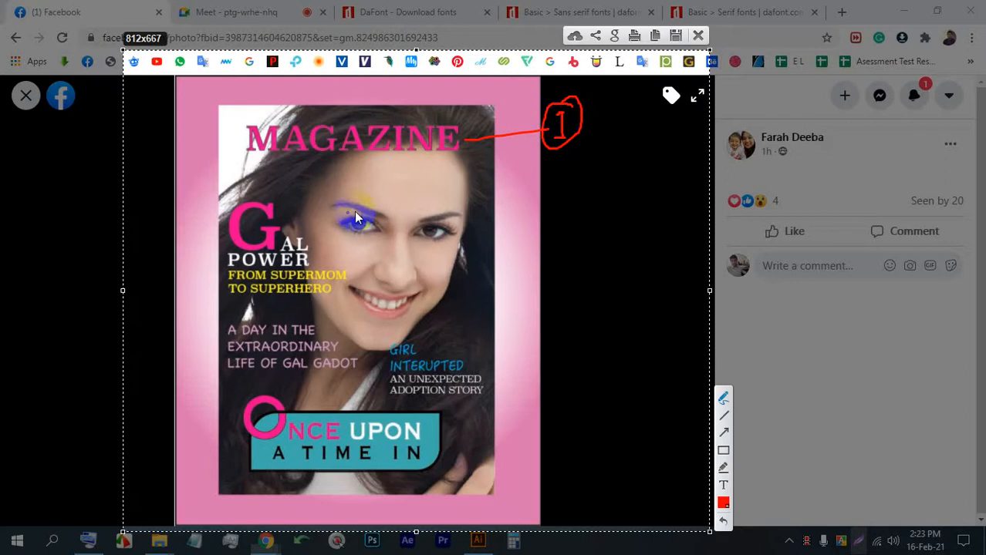
mouse_move(319, 253)
left_mouse_down()
mouse_move(441, 232)
mouse_move(571, 229)
left_mouse_up()
mouse_move(587, 231)
left_mouse_down()
mouse_move(586, 207)
mouse_move(580, 241)
mouse_move(577, 204)
left_mouse_up()
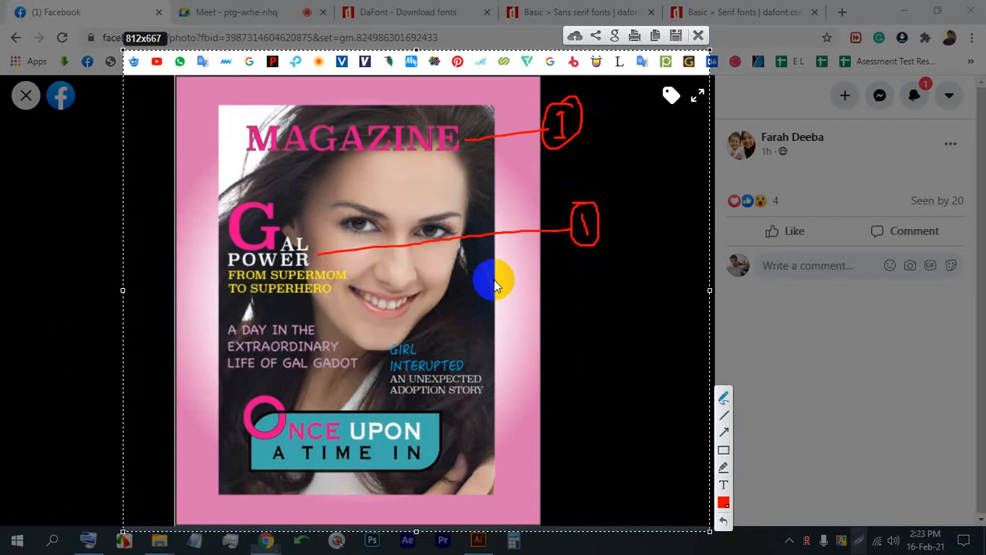
Step: Mark "ONCE UPON" with a line to two circled 1s, and add an arrow with a second circled 1 to the "MAGAZINE" mark
mouse_move(421, 432)
left_mouse_down()
mouse_move(586, 415)
mouse_move(589, 429)
mouse_move(585, 405)
mouse_move(580, 443)
mouse_move(600, 436)
mouse_move(587, 411)
mouse_move(523, 424)
mouse_move(436, 463)
mouse_move(617, 417)
mouse_move(618, 432)
mouse_move(614, 405)
mouse_move(616, 442)
mouse_move(615, 406)
left_mouse_up()
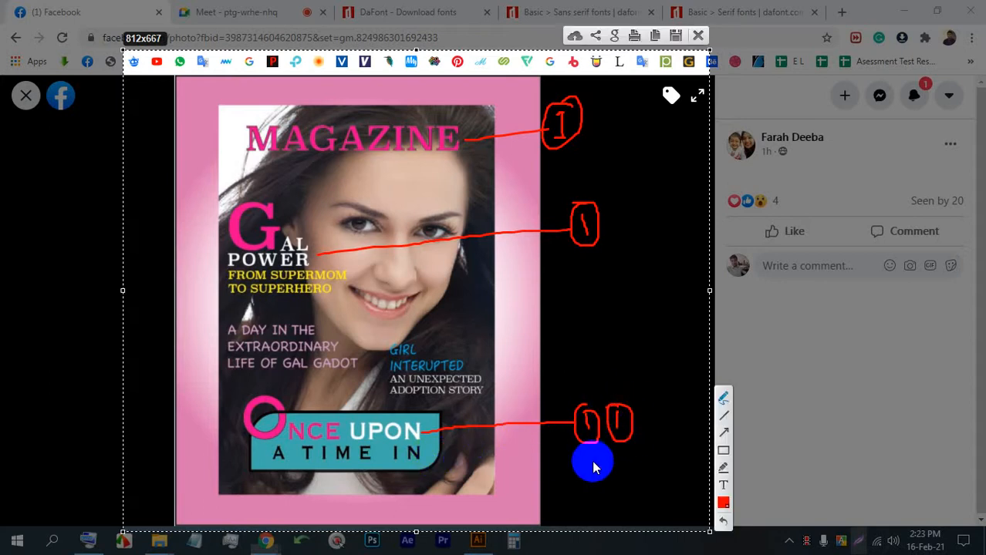
left_click(588, 417)
mouse_move(594, 125)
left_mouse_down()
mouse_move(617, 135)
mouse_move(613, 104)
mouse_move(609, 136)
mouse_move(627, 133)
mouse_move(611, 115)
left_mouse_up()
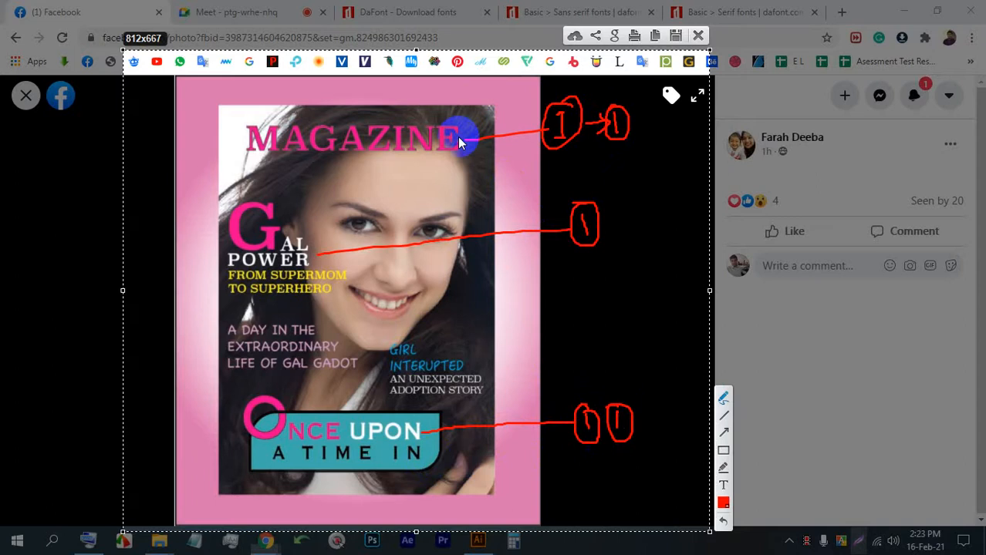
mouse_move(581, 236)
left_mouse_down()
mouse_move(591, 234)
mouse_move(575, 217)
left_mouse_up()
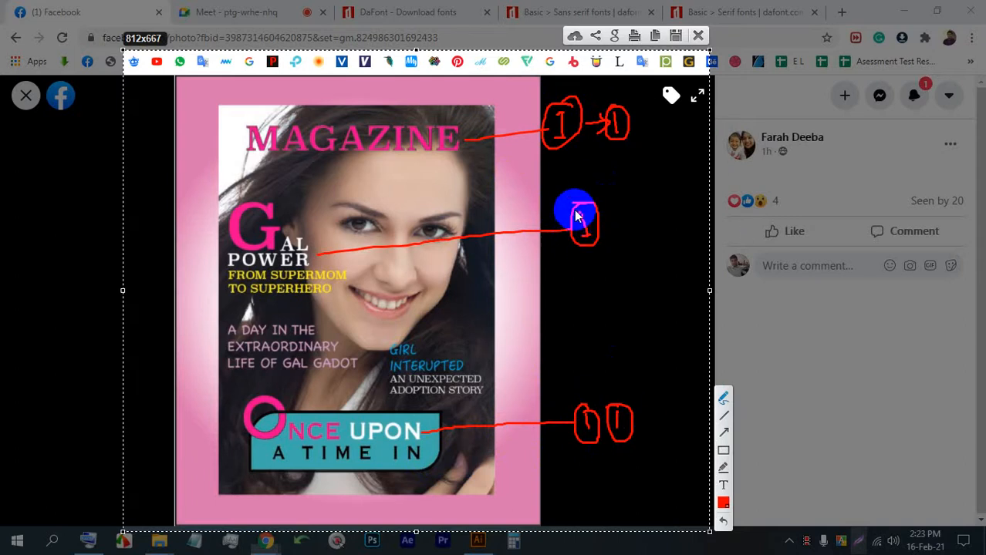
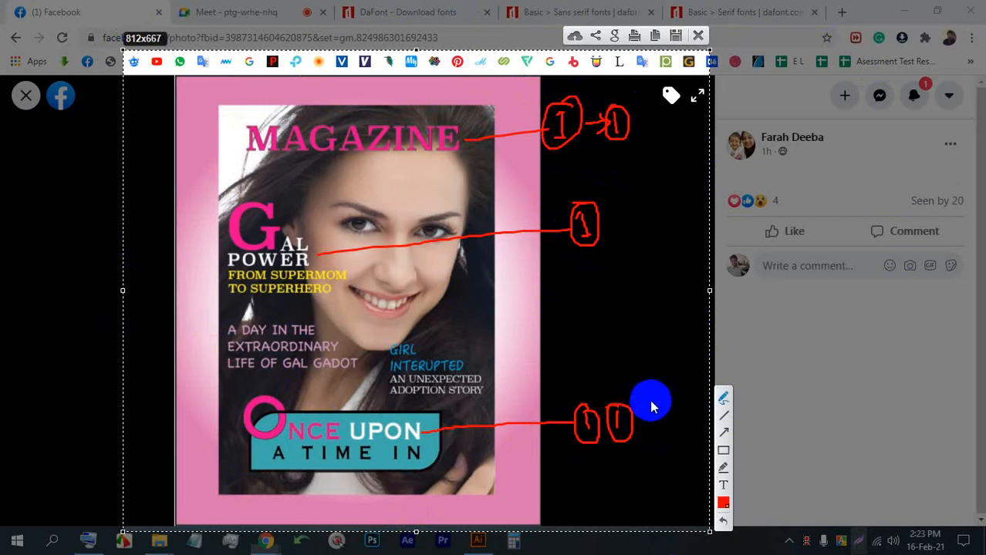
Step: Add a third circled 1 to both the "MAGAZINE" and "ONCE UPON" marks, with a line over the lower group
mouse_move(649, 400)
left_mouse_down()
mouse_move(652, 432)
mouse_move(653, 409)
left_mouse_up()
mouse_move(650, 104)
left_mouse_down()
mouse_move(652, 128)
mouse_move(649, 99)
mouse_move(636, 121)
mouse_move(667, 135)
mouse_move(653, 97)
mouse_move(638, 114)
mouse_move(654, 108)
left_mouse_up()
left_click(652, 127)
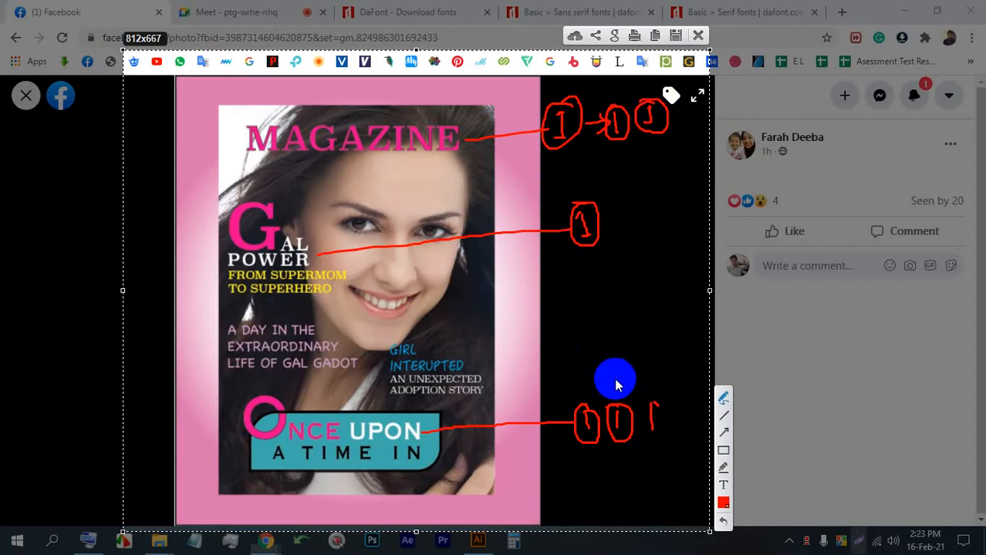
mouse_move(653, 402)
left_mouse_down()
mouse_move(639, 432)
mouse_move(664, 440)
mouse_move(667, 405)
left_mouse_up()
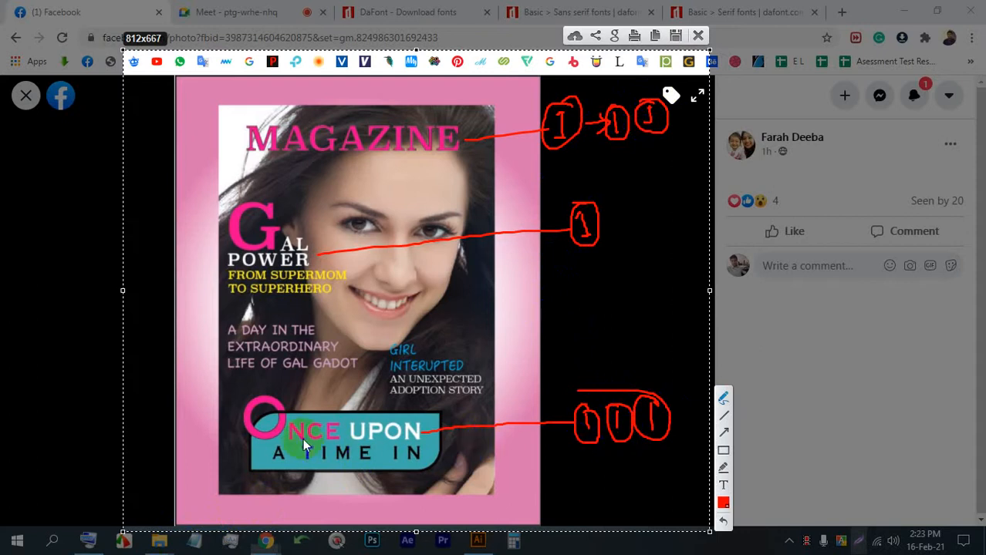
Step: Draw an arrow from the last circled 1 to "A TIME IN", outline those words, and close the screen capture
mouse_move(645, 434)
left_mouse_down()
mouse_move(641, 455)
mouse_move(588, 482)
mouse_move(429, 459)
mouse_move(436, 480)
mouse_move(436, 457)
mouse_move(467, 452)
mouse_move(428, 452)
mouse_move(449, 481)
left_mouse_up()
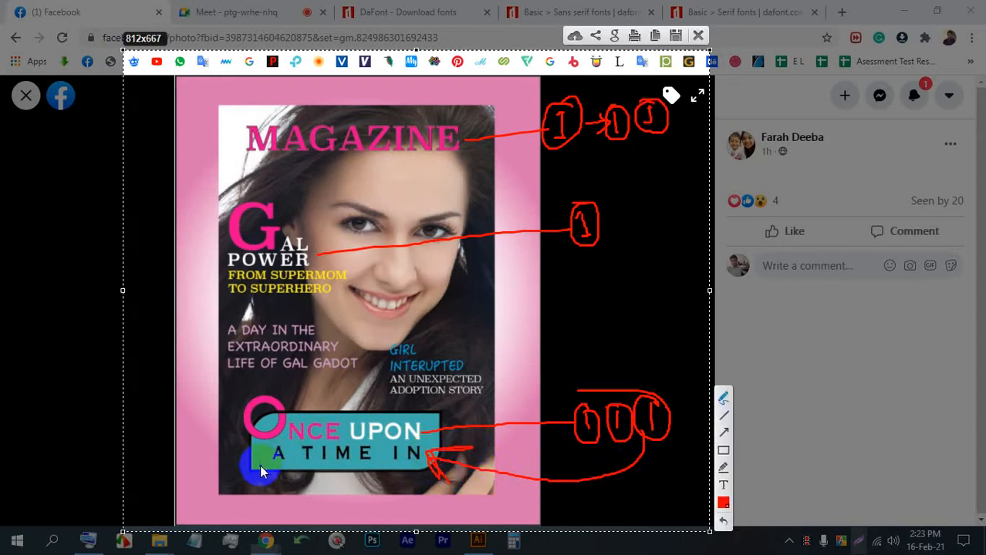
left_click_drag(260, 470, 423, 454)
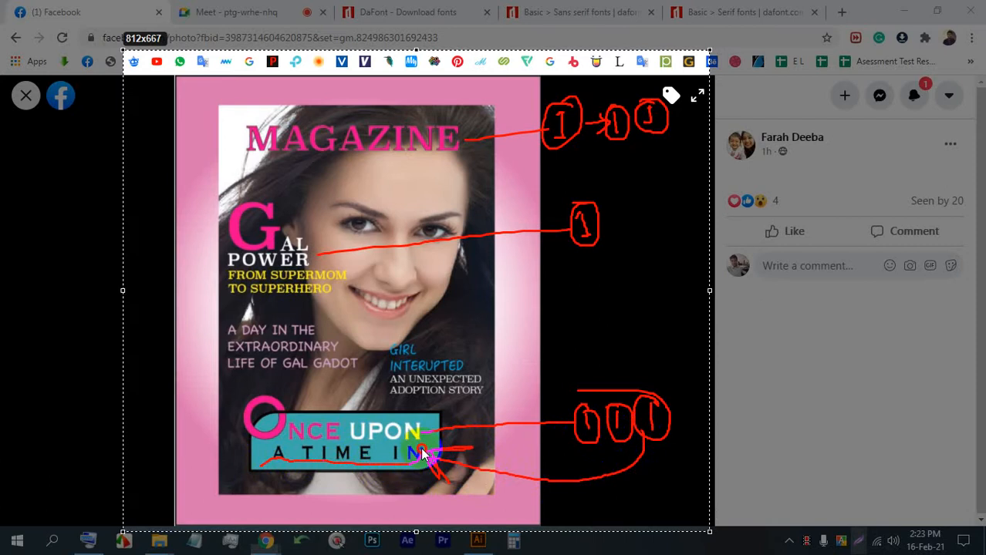
left_click_drag(313, 440, 357, 498)
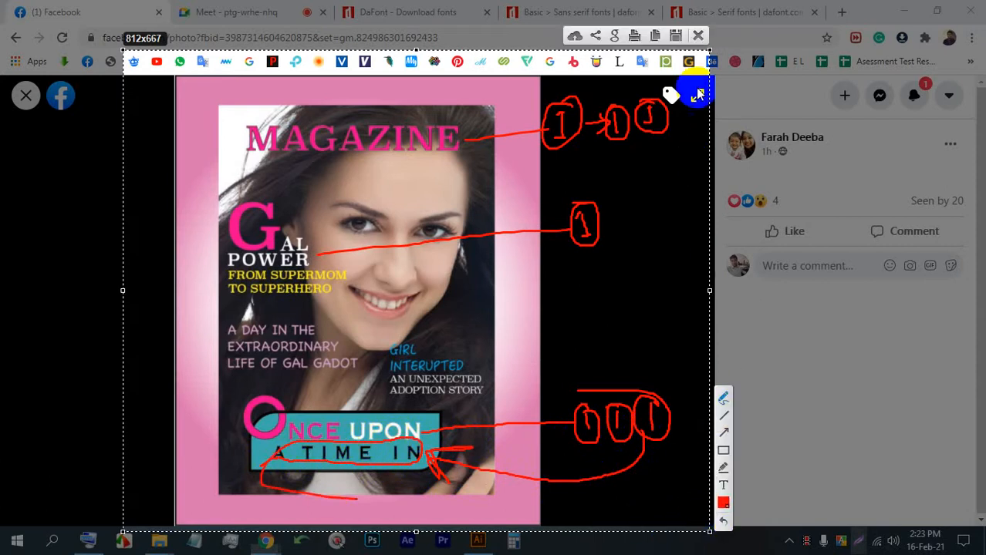
left_click(698, 35)
Step: Copy the "Magazine" cover image, paste it into the Untitled-3 document in Illustrator, and move it beside the artboard
right_click(359, 218)
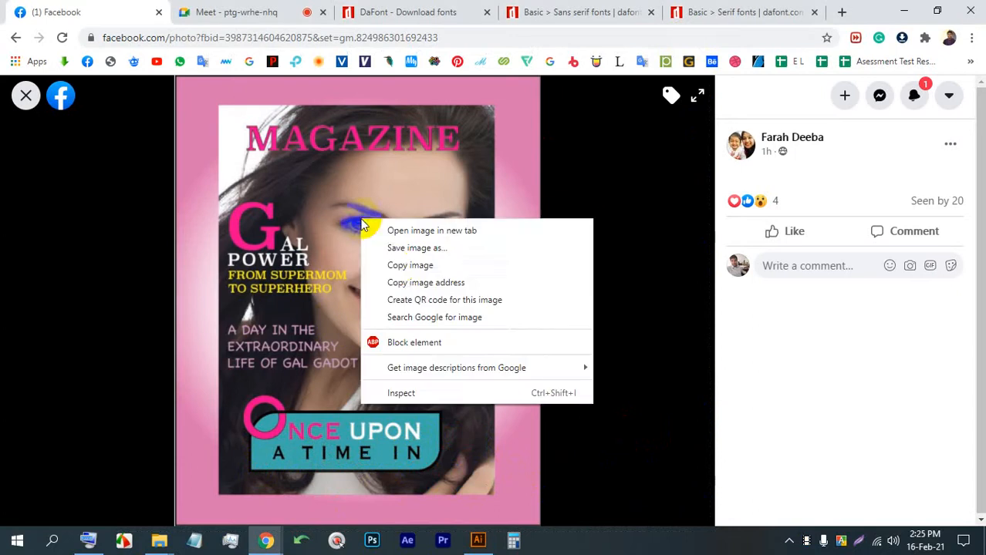
left_click(395, 266)
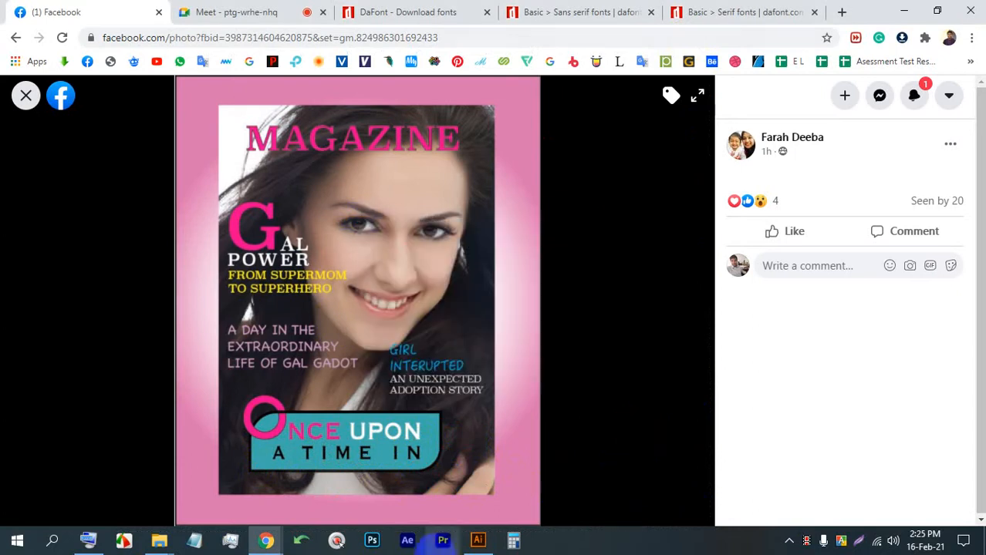
left_click(478, 541)
key("ctrl+v")
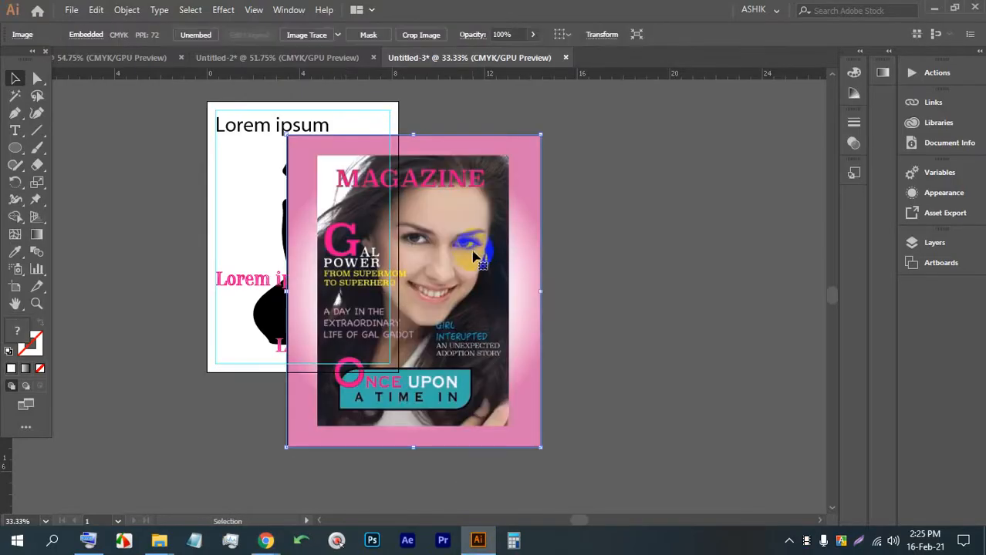
left_click_drag(473, 249, 622, 247)
Step: Add a text object just below "A TIME IN" on the cover, enlarge it to about 33.87 pt, and replace its placeholder with "a"
scroll(675, 210, "up", 2)
scroll(555, 267, "down", 2)
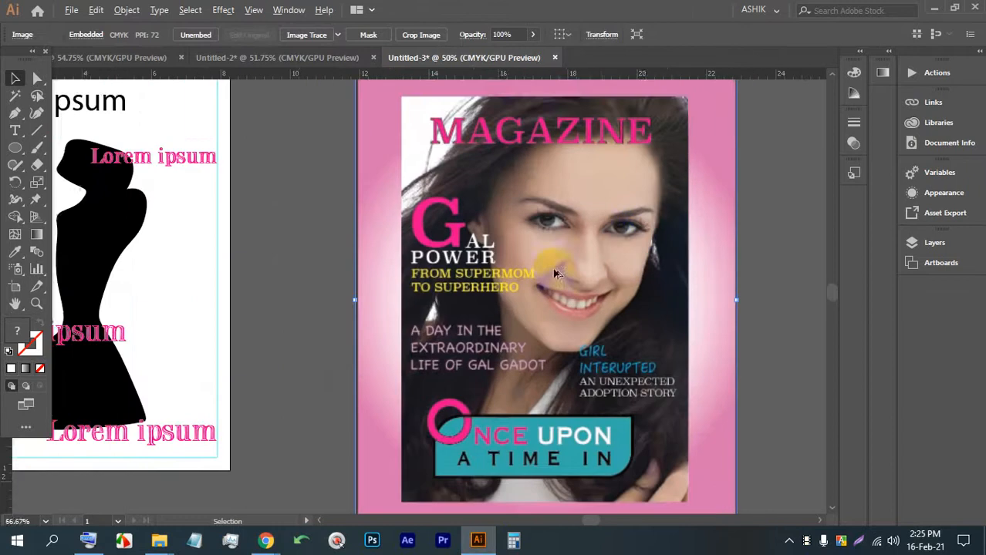
scroll(555, 447, "up", 5)
left_click_drag(438, 210, 477, 335)
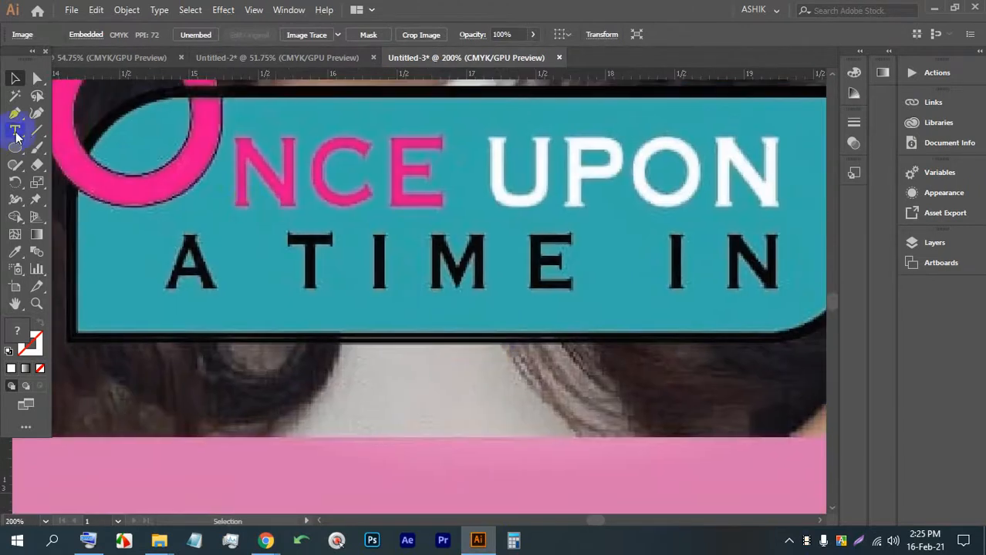
left_click(15, 131)
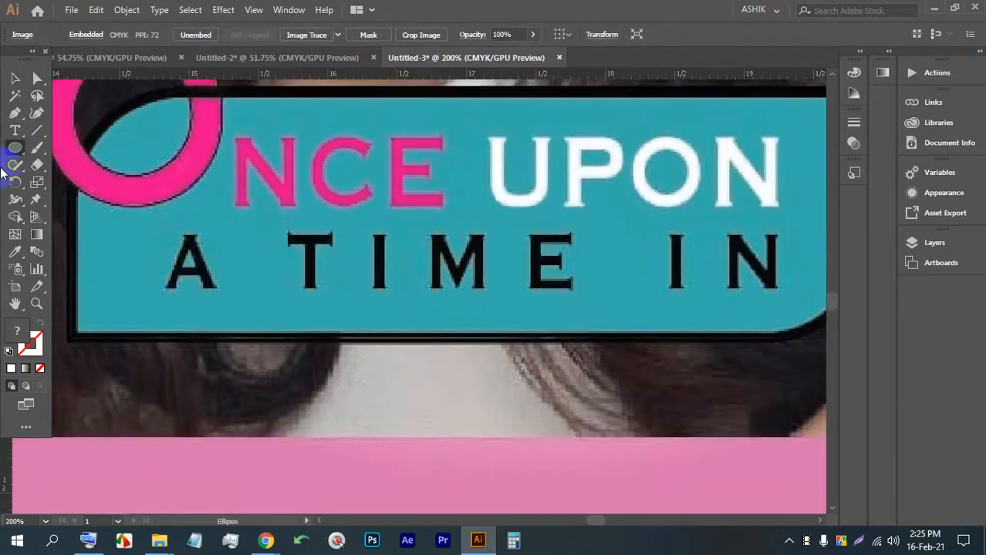
left_click(215, 357)
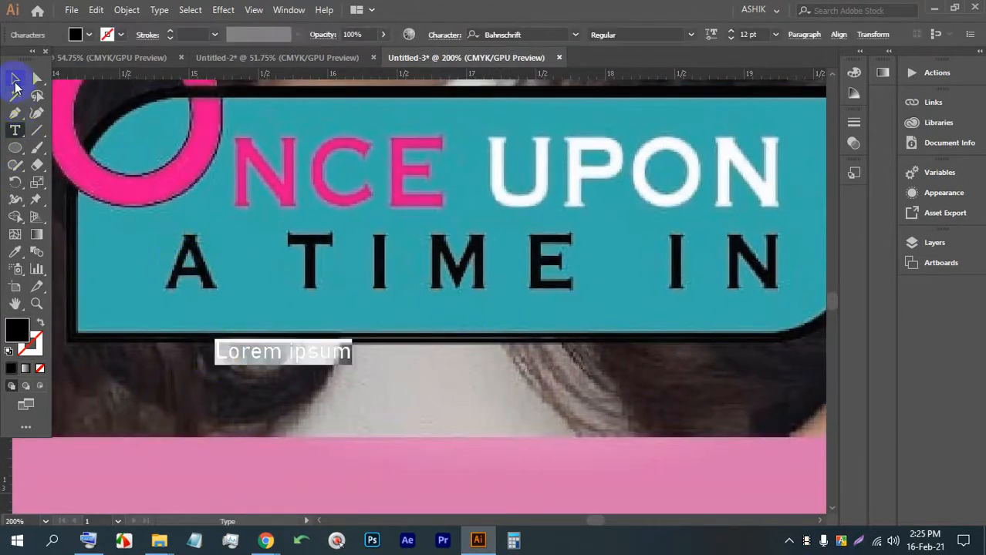
left_click(14, 80)
left_click_drag(352, 340, 723, 297)
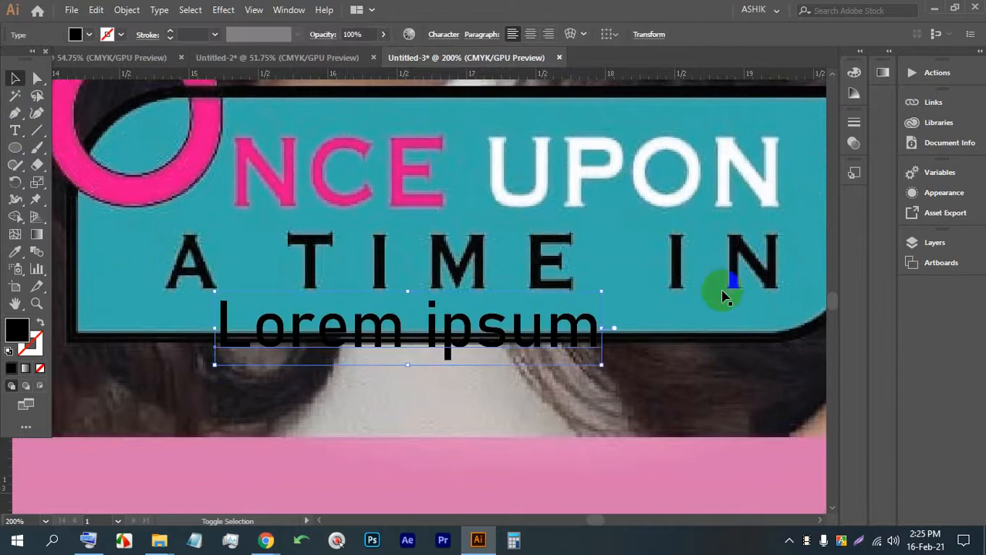
triple_click(447, 333)
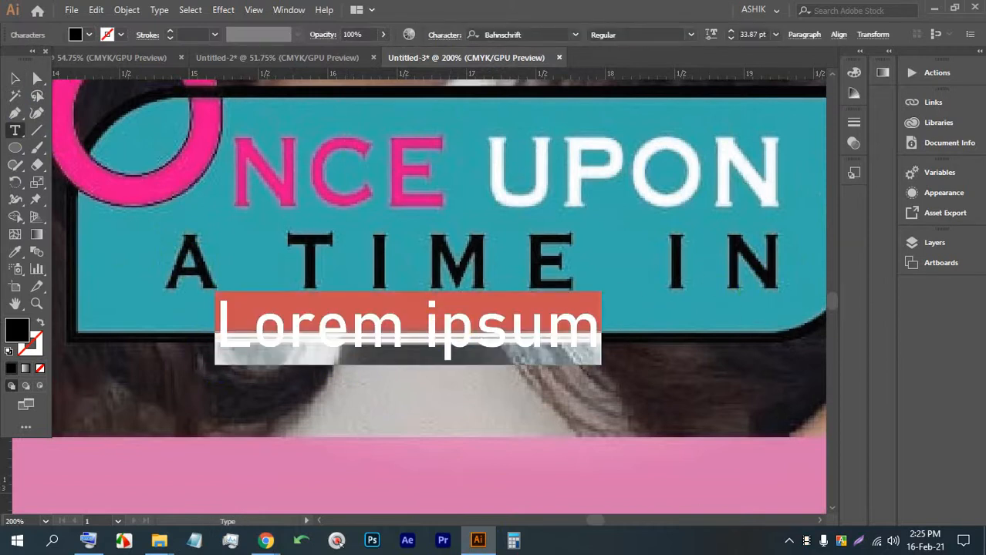
type("a")
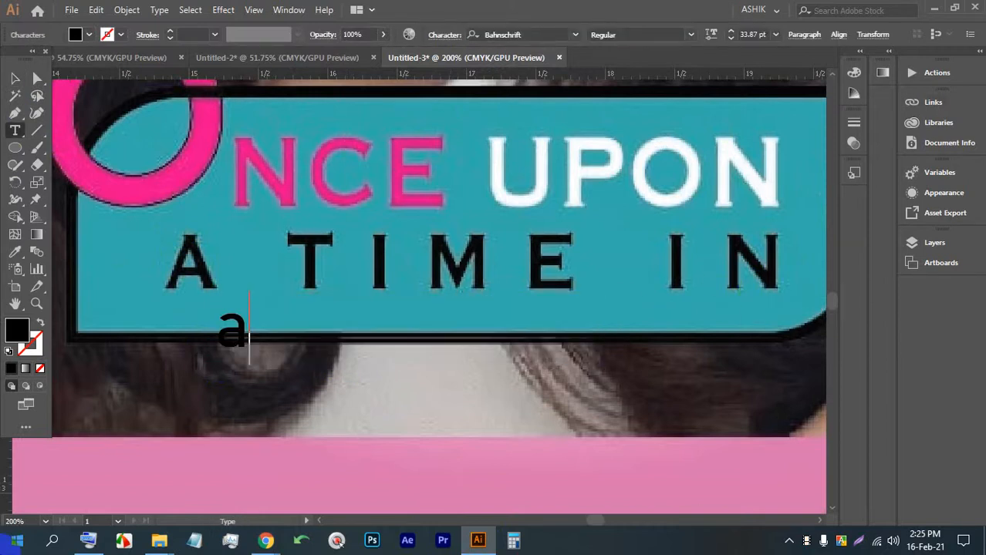
Step: Mute the microphone in the Google Meet call in Chrome and return to the Untitled-3 document in Illustrator
mouse_move(265, 541)
left_click(195, 472)
left_click(231, 14)
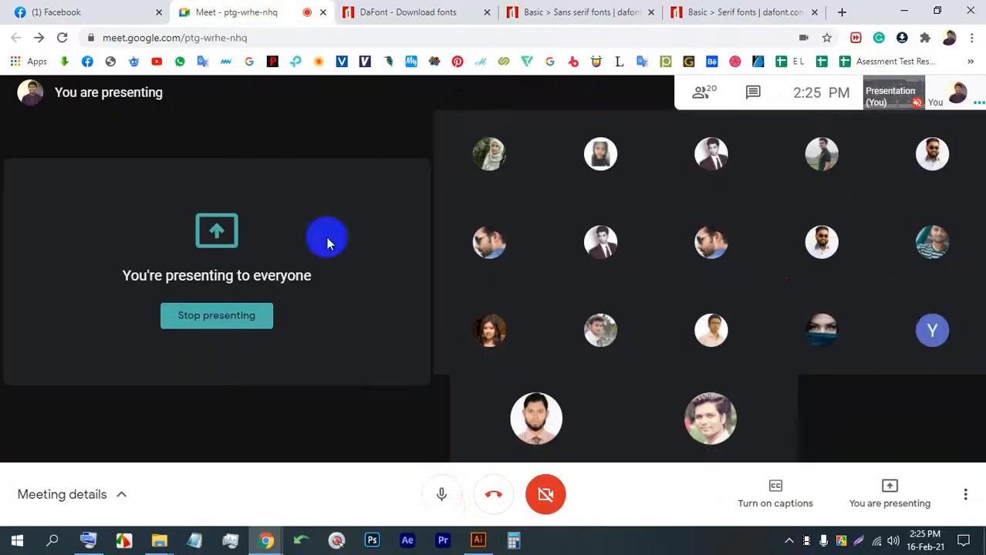
left_click(441, 494)
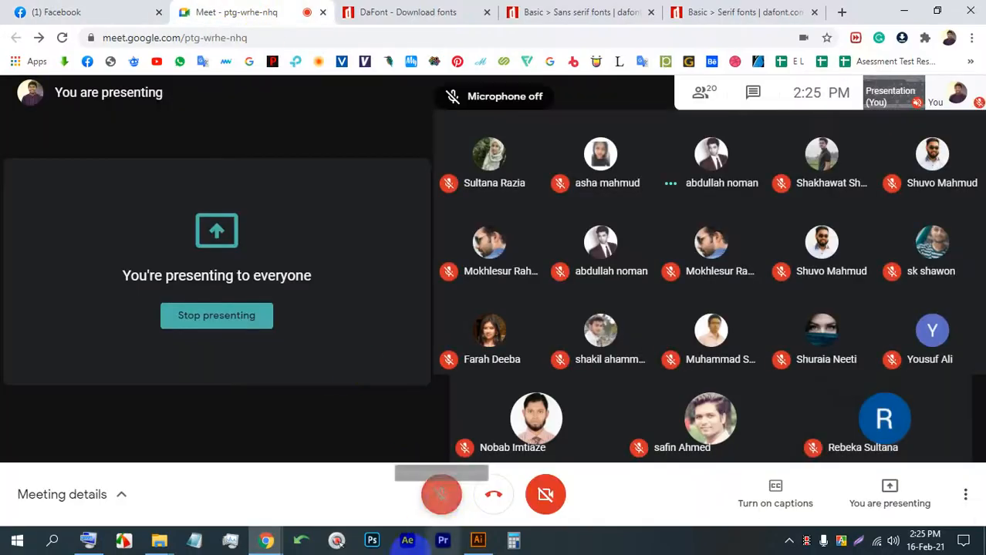
left_click(441, 495)
left_click(478, 540)
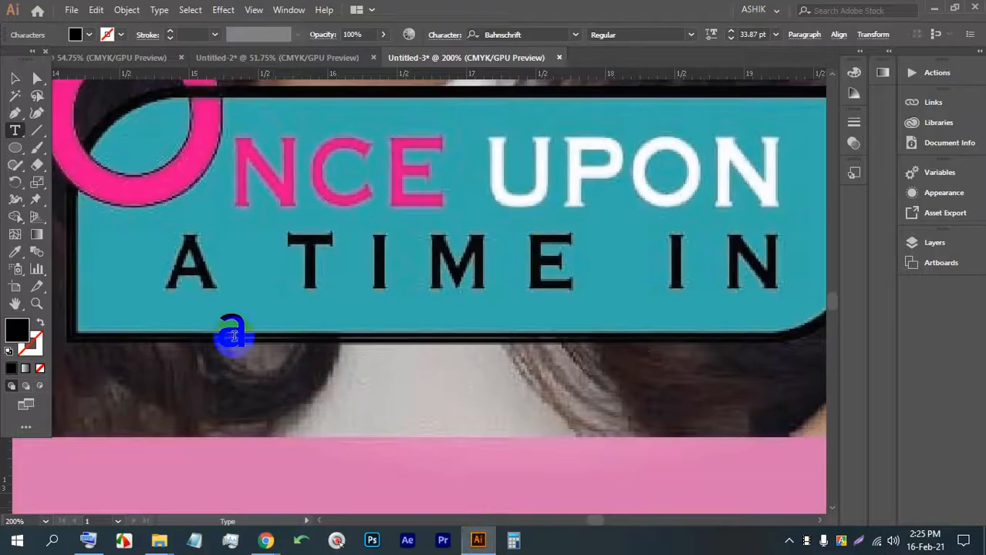
Step: Replace the "a" with "A TIME IN" and enlarge the text to roughly the width of the original line above it
double_click(233, 335)
type("A")
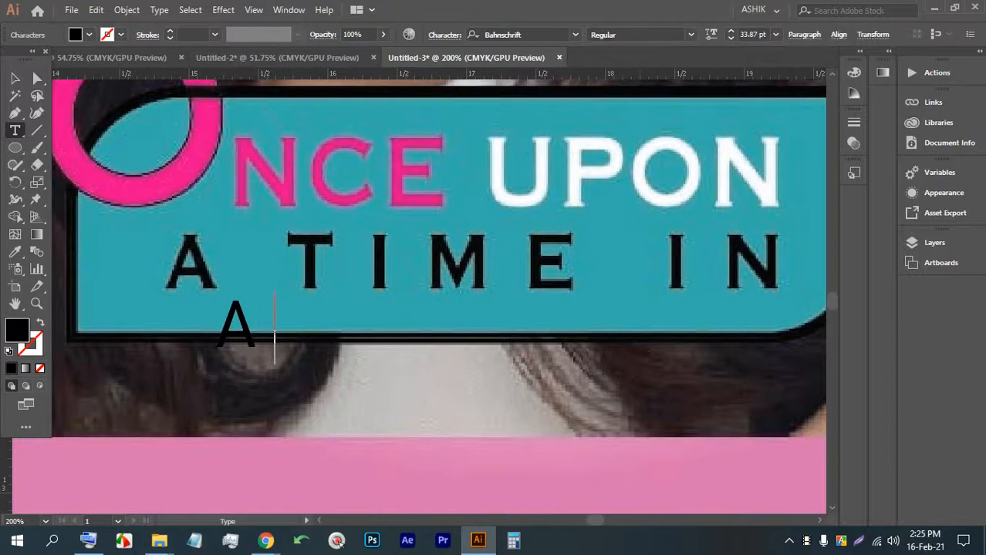
type(" TIME IN")
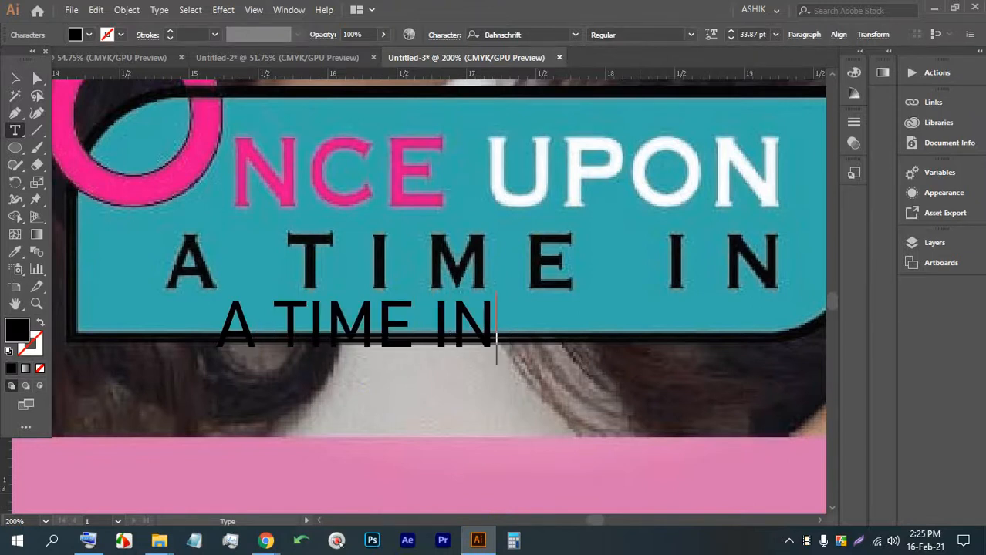
scroll(764, 33, "down", 1)
scroll(635, 159, "down", 1)
scroll(692, 138, "down", 3)
scroll(739, 128, "up", 1)
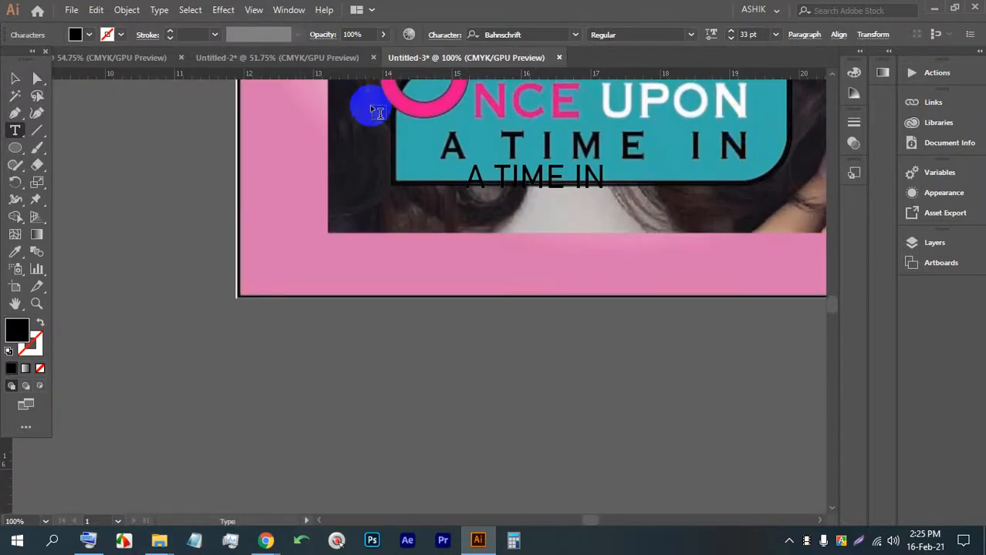
left_click(15, 78)
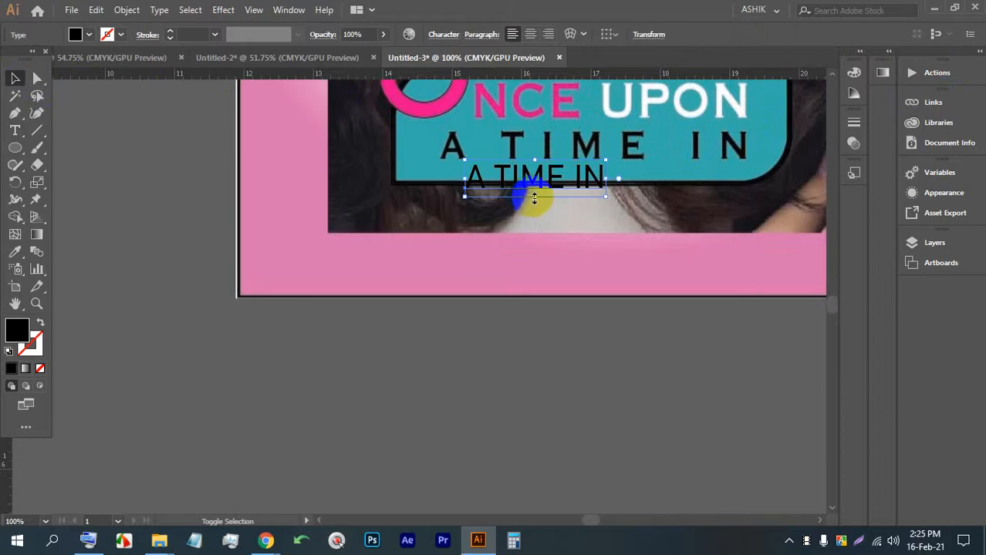
left_click_drag(534, 198, 613, 198)
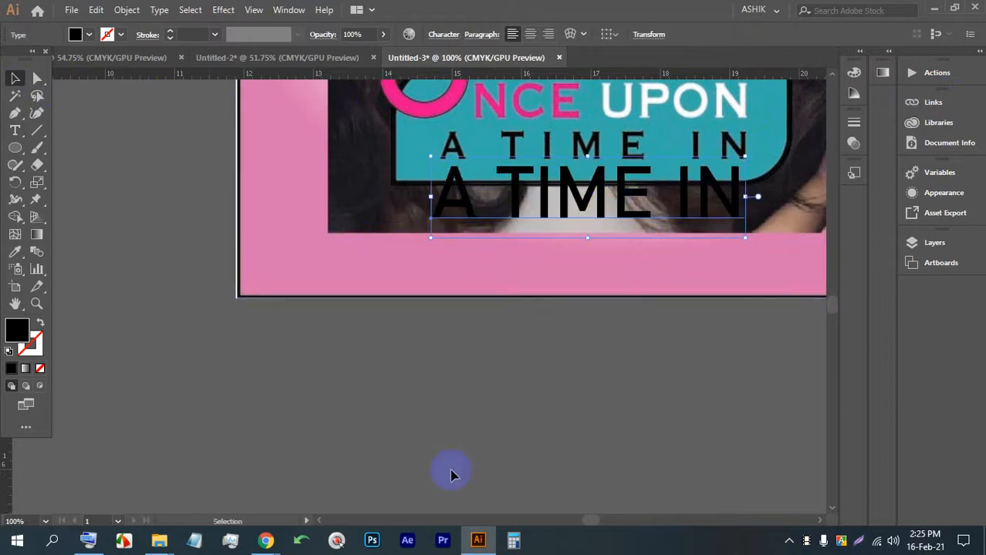
Step: Toggle the microphone in the Google Meet call in Chrome and return to the Untitled-3 document in Illustrator
left_click(266, 537)
left_click(235, 503)
left_click(450, 496)
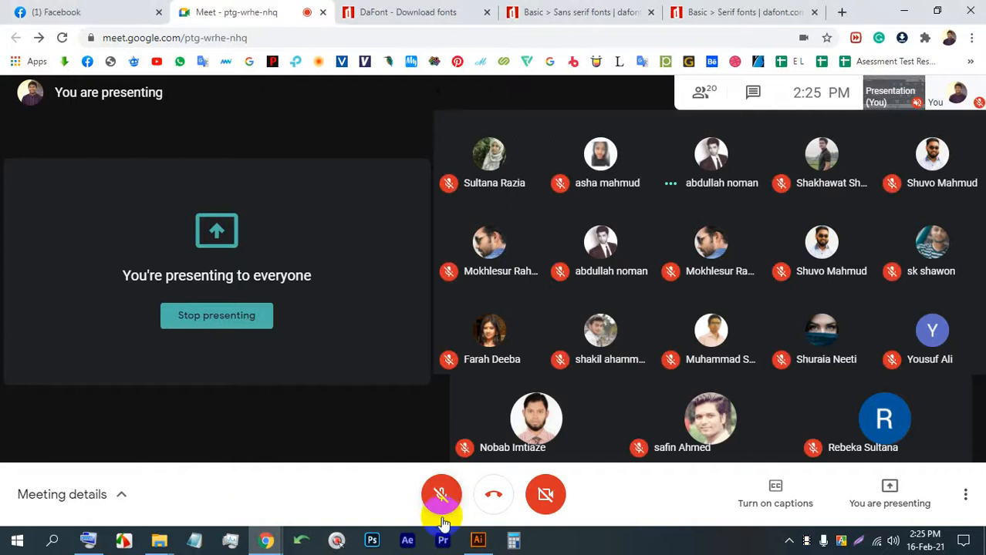
left_click(445, 506)
left_click(478, 540)
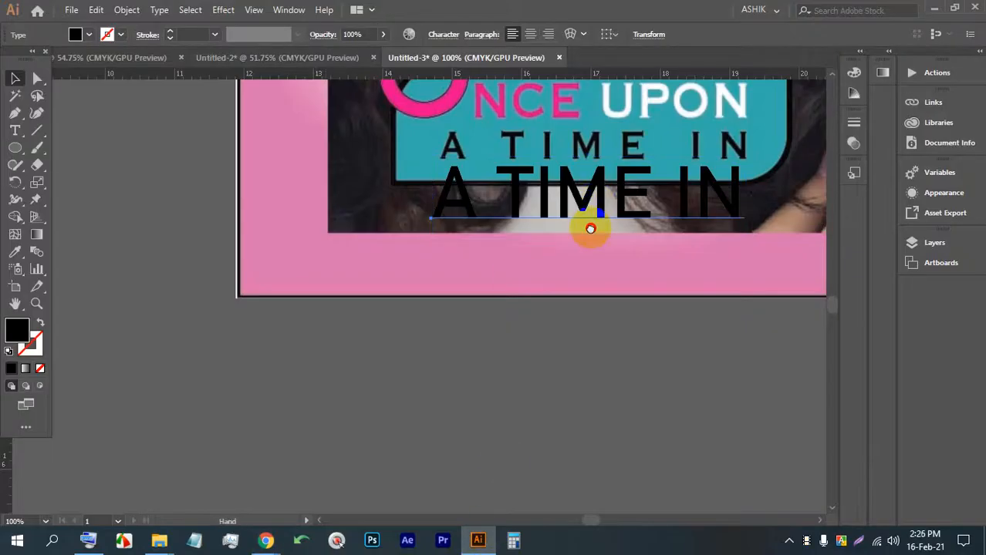
Step: Move the new "A TIME IN" text below the teal banner so the original line is uncovered
left_click_drag(590, 228, 438, 409)
scroll(469, 372, "up", 2)
left_click_drag(381, 366, 397, 456)
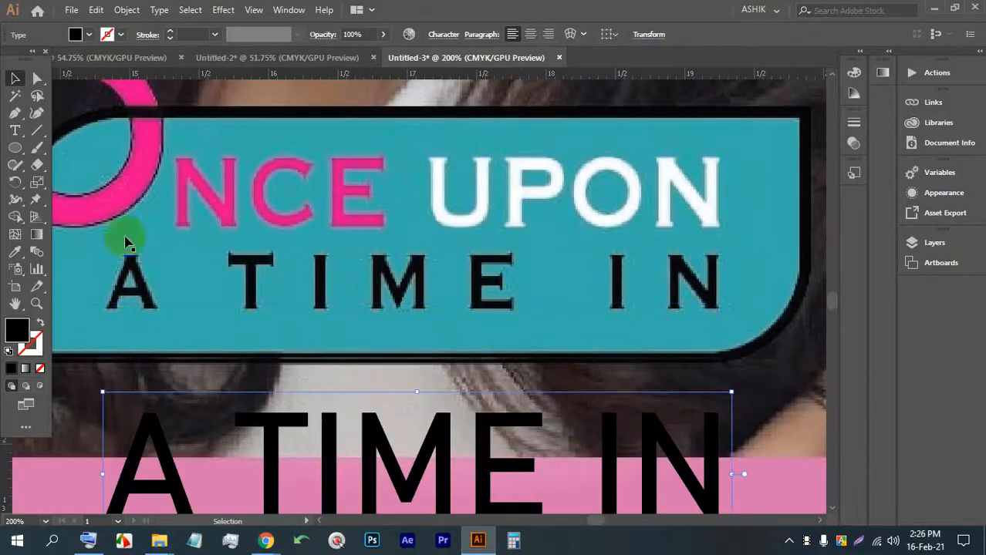
Step: Cover the original "A TIME IN" with a rectangle filled with the banner's sampled teal, and deselect it
left_click_drag(15, 148, 84, 141)
left_click(110, 255)
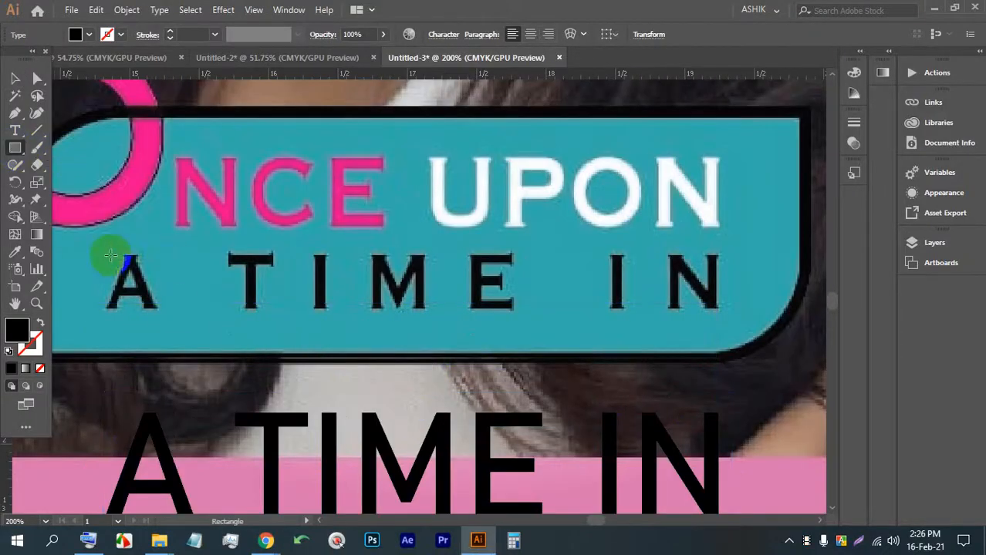
left_click_drag(78, 246, 736, 321)
left_click(14, 251)
left_click(764, 218)
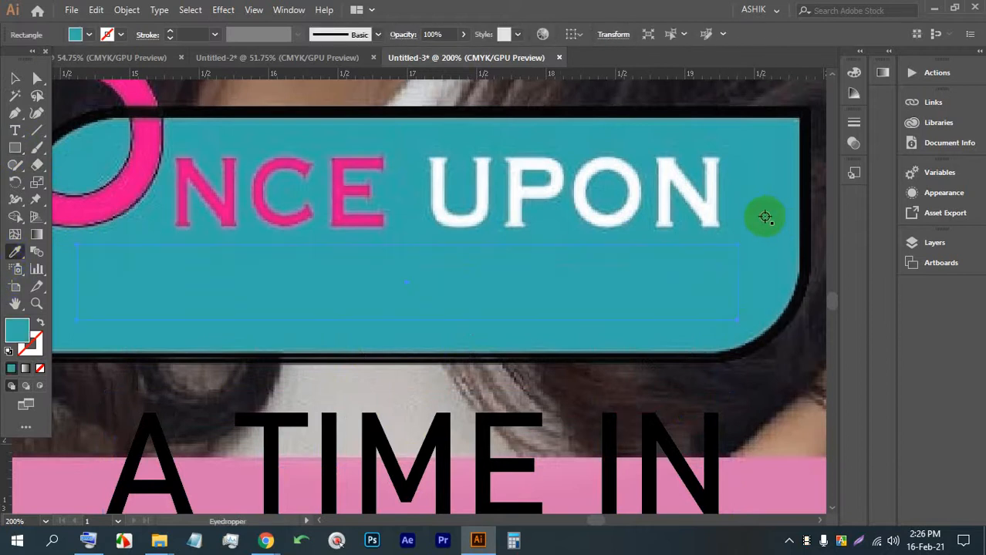
left_click(13, 79)
scroll(206, 214, "down", 2)
left_click(362, 436)
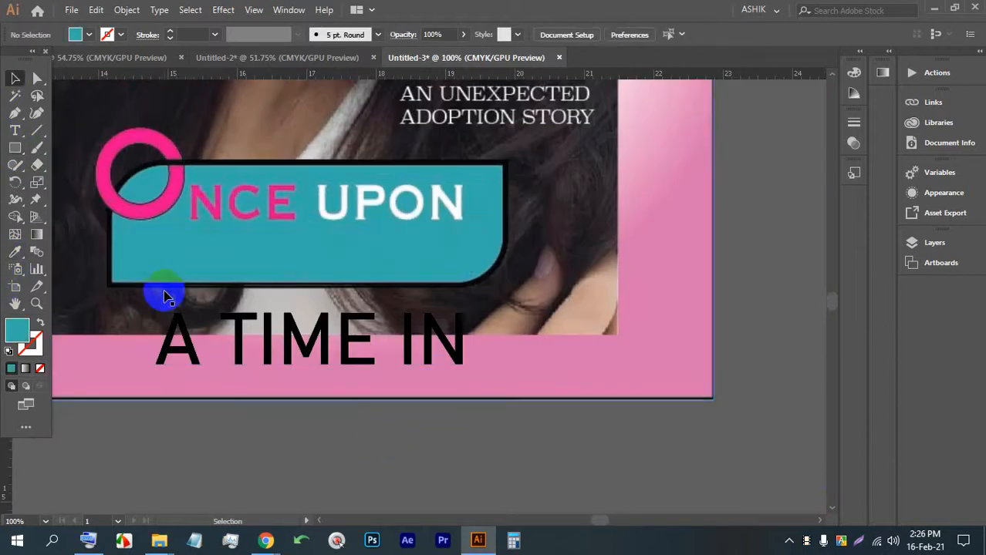
Step: Move the new "A TIME IN" text onto the teal banner, bring it to the front, and scale it down
left_click_drag(164, 297, 220, 248)
scroll(257, 312, "up", 2)
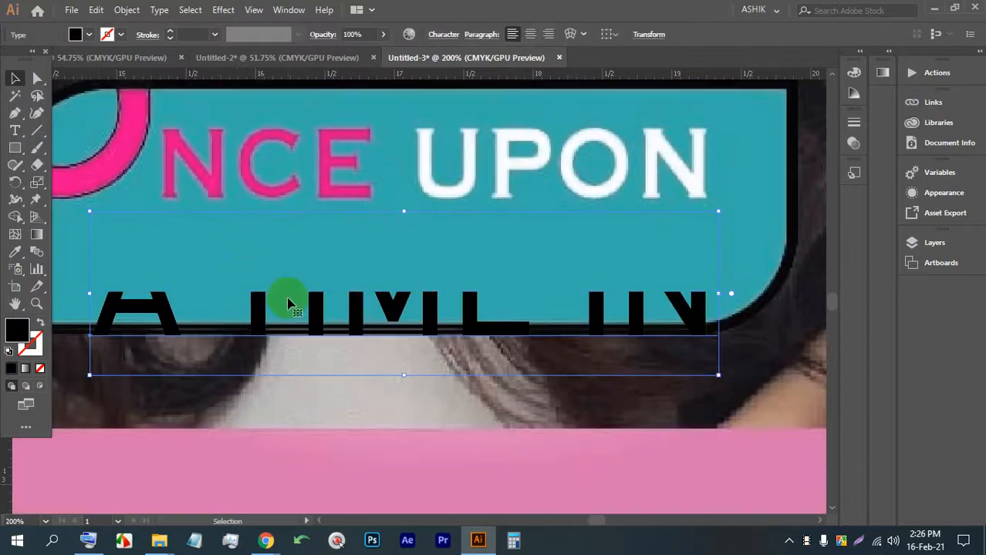
key("ctrl+shift+bracketright")
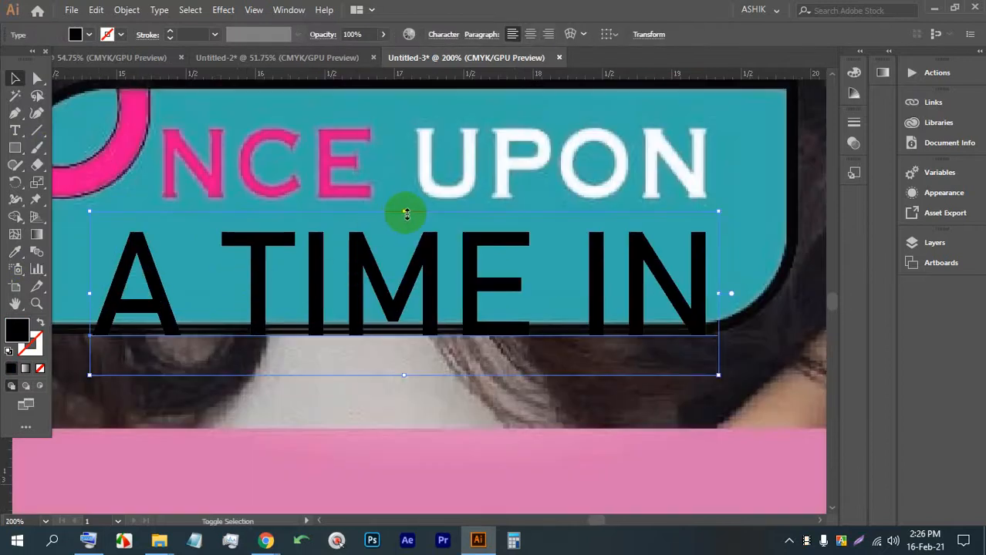
left_click_drag(406, 214, 397, 239)
scroll(397, 239, "down", 2)
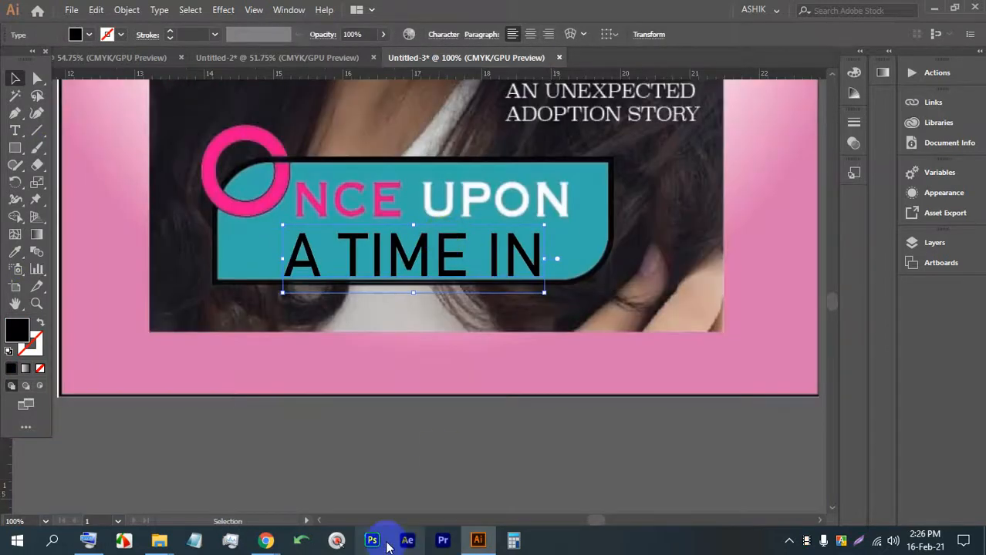
Step: Check the original cover in the Facebook post in Chrome and return to the Illustrator document
left_click(266, 541)
left_click(146, 15)
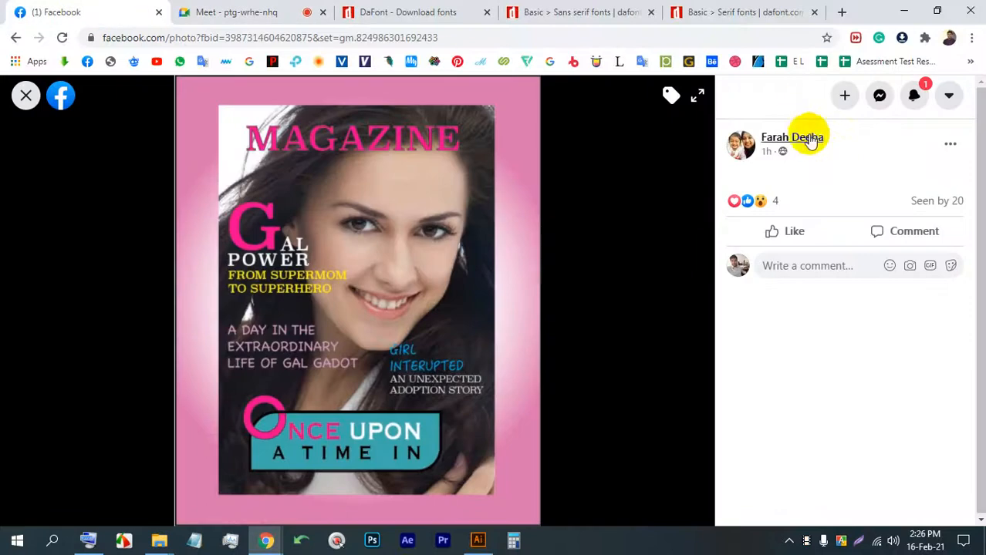
left_click(478, 541)
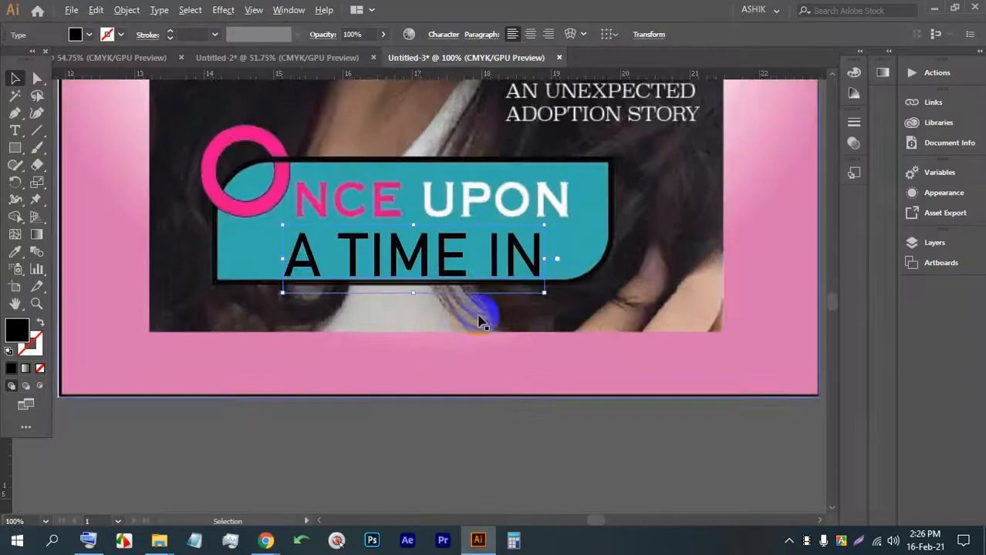
Step: Scale "A TIME IN" down to about 49.98 pt and position it under "ONCE UPON" inside the banner
scroll(478, 323, "down", 2)
scroll(432, 260, "up", 4)
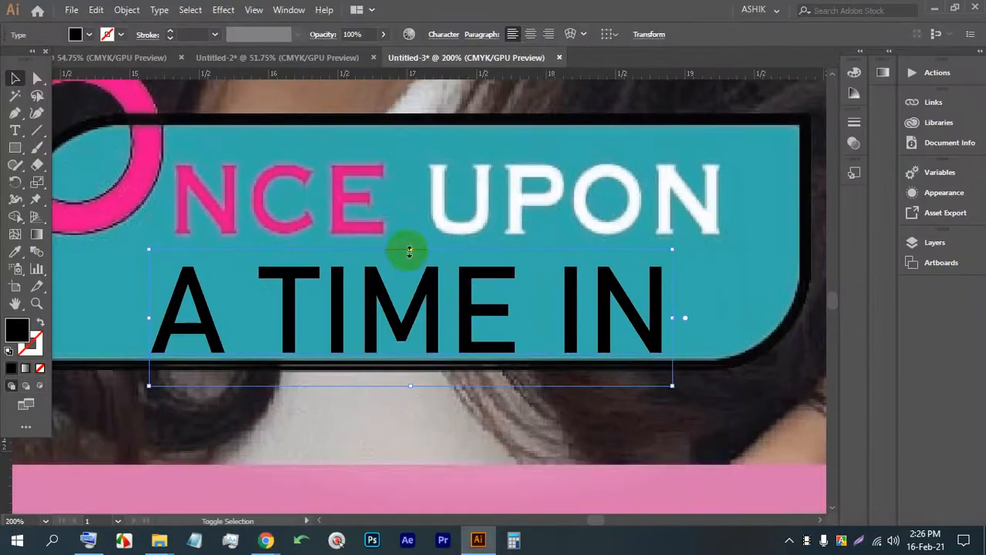
left_click_drag(409, 251, 410, 277)
left_click_drag(389, 349, 311, 310)
scroll(377, 322, "down", 2)
scroll(379, 319, "up", 2)
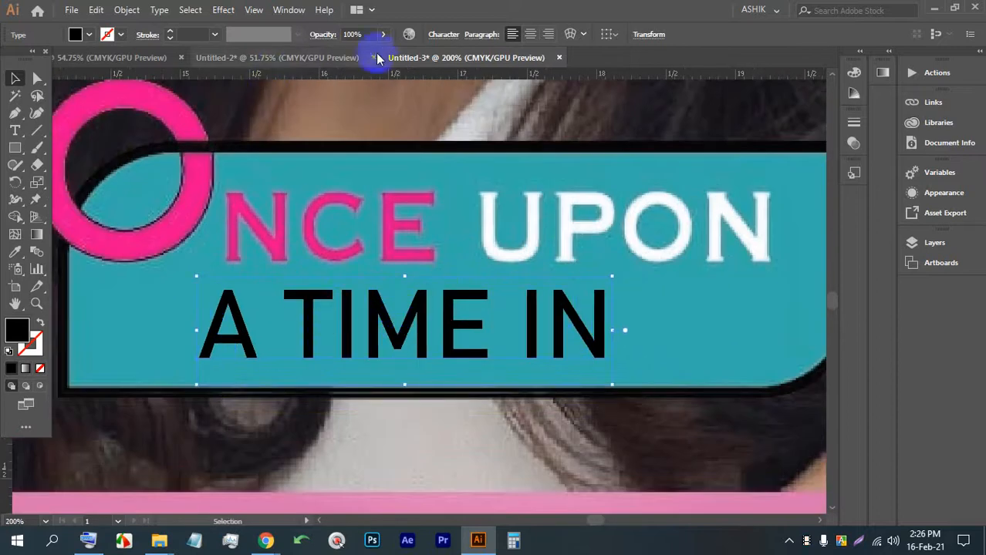
Step: Increase the tracking of the "A TIME IN" text to 190
left_click(444, 34)
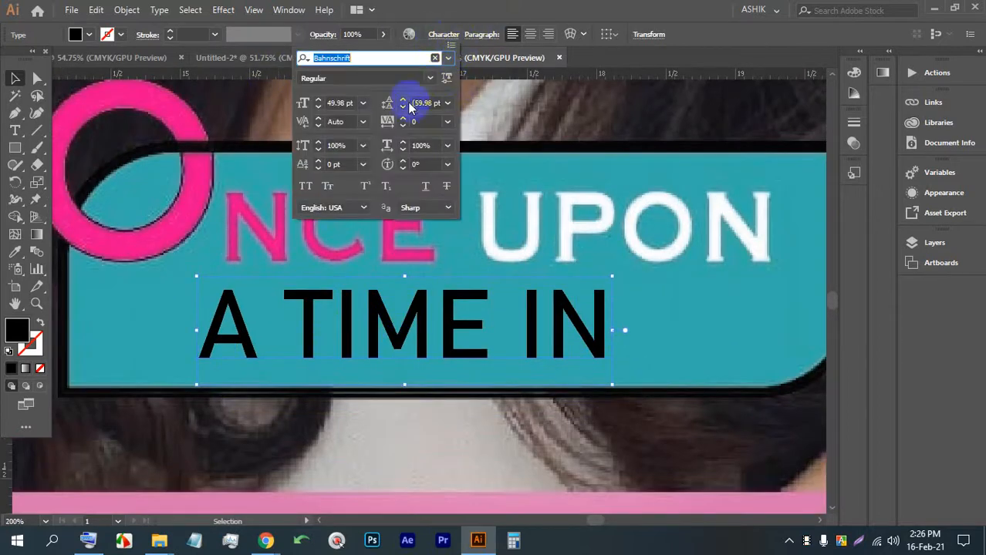
left_click(341, 102)
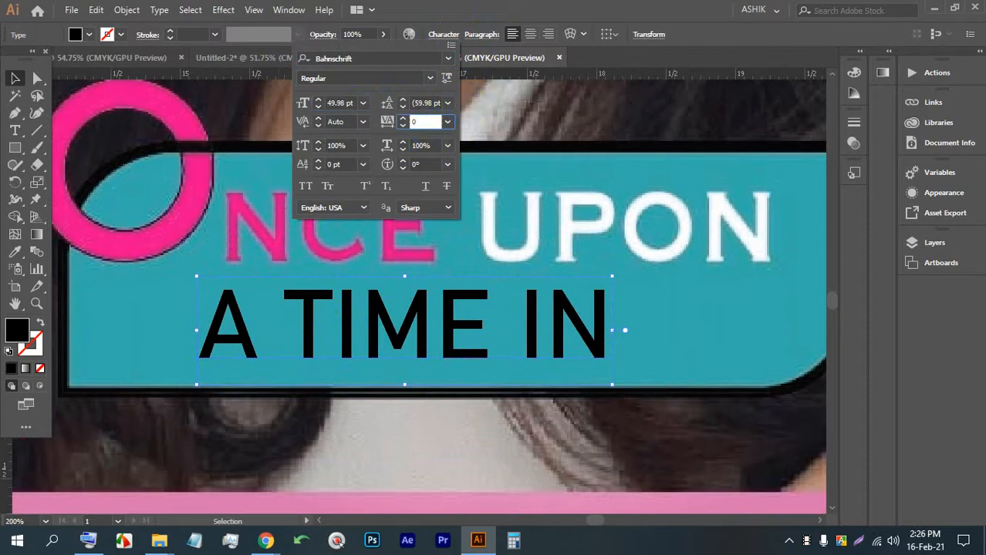
key("Up")
key("Up")
key("Up")
key("Up")
key("Up")
key("Up")
key("Up")
key("Up")
key("Up")
key("Up")
key("Up")
key("Up")
key("Up")
key("Up")
key("Up")
key("Up")
key("Up")
key("Up")
key("Up")
key("Up")
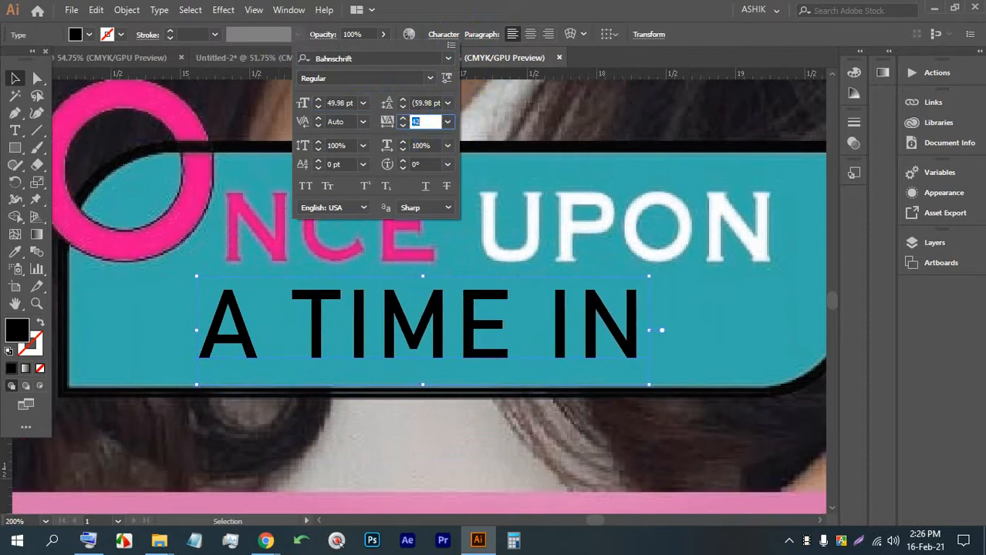
key("Up")
key("Up")
key("Up")
key("Up")
key("Up")
key("Up")
key("Up")
key("Up")
key("Up")
key("Up")
key("Up")
key("Up")
key("Up")
key("Up")
key("Up")
key("Up")
key("Up")
key("Up")
key("Up")
key("Up")
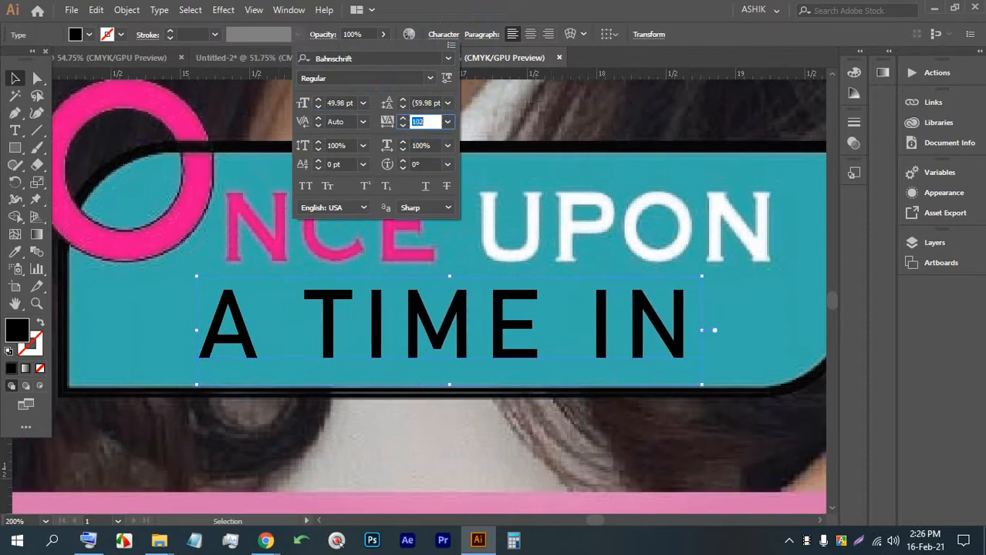
key("Up")
key("Up")
key("Up")
key("Up")
key("Up")
key("Up")
key("Up")
key("Up")
key("Up")
key("Up")
key("Up")
key("Up")
key("Up")
key("Up")
key("Up")
key("Up")
key("Up")
key("Up")
key("Up")
key("Up")
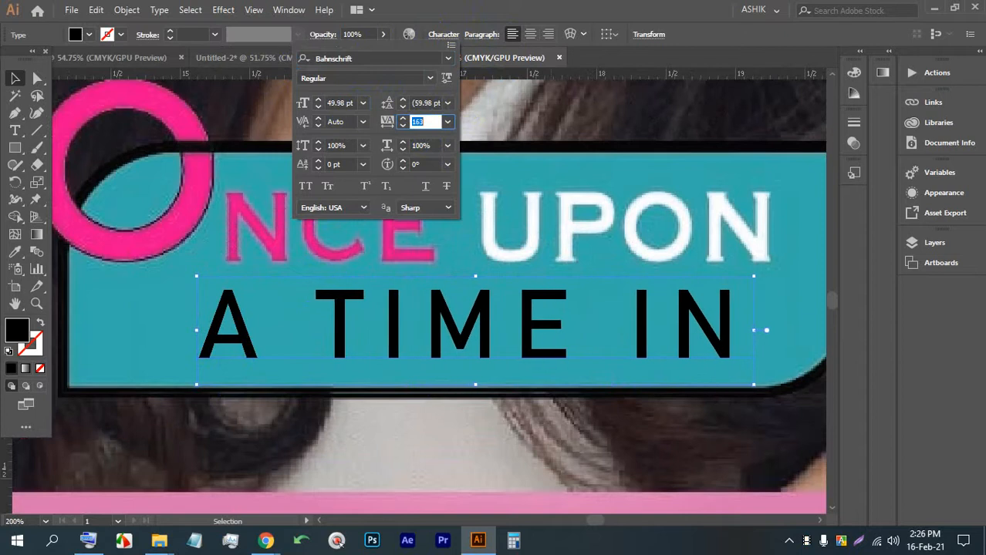
key("Up")
key("Up")
key("Up")
key("Up")
key("Up")
key("Up")
key("Up")
key("Up")
key("Up")
key("Up")
key("Up")
key("Up")
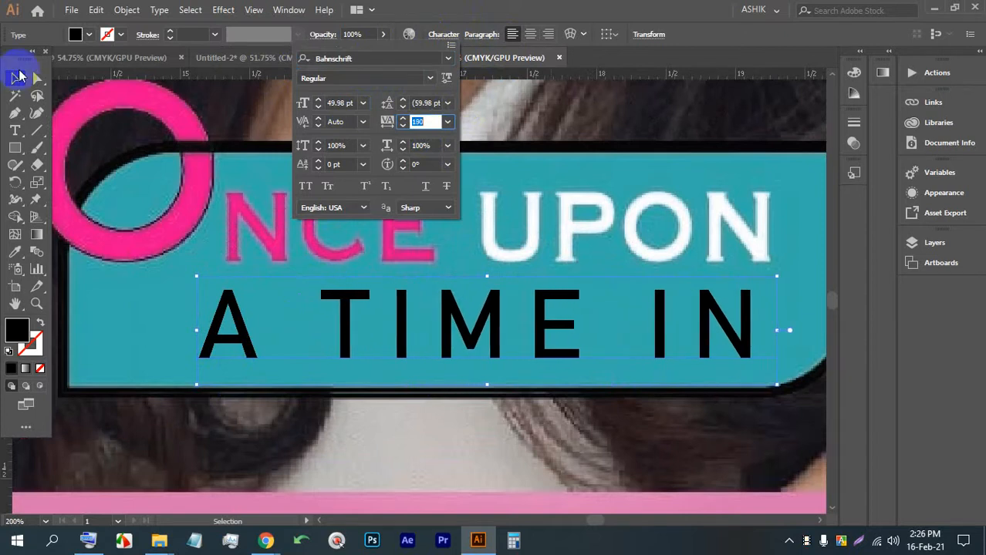
left_click(425, 447)
Step: Reposition "A TIME IN" in the banner, enlarge it to about 54.48 pt, and deselect it to view the cover
mouse_move(451, 326)
left_mouse_down()
mouse_move(389, 340)
mouse_move(407, 326)
mouse_move(450, 331)
left_mouse_up()
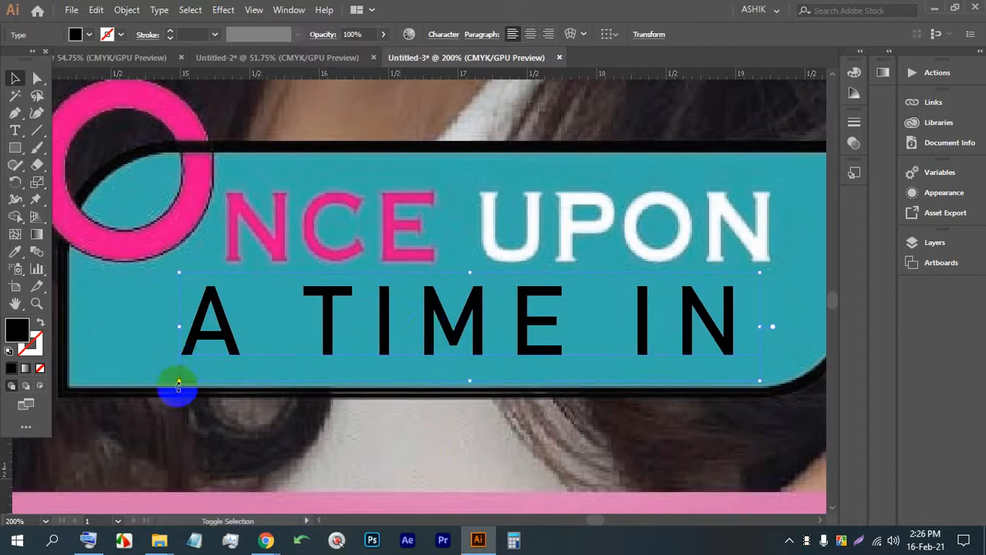
left_click_drag(178, 385, 130, 395)
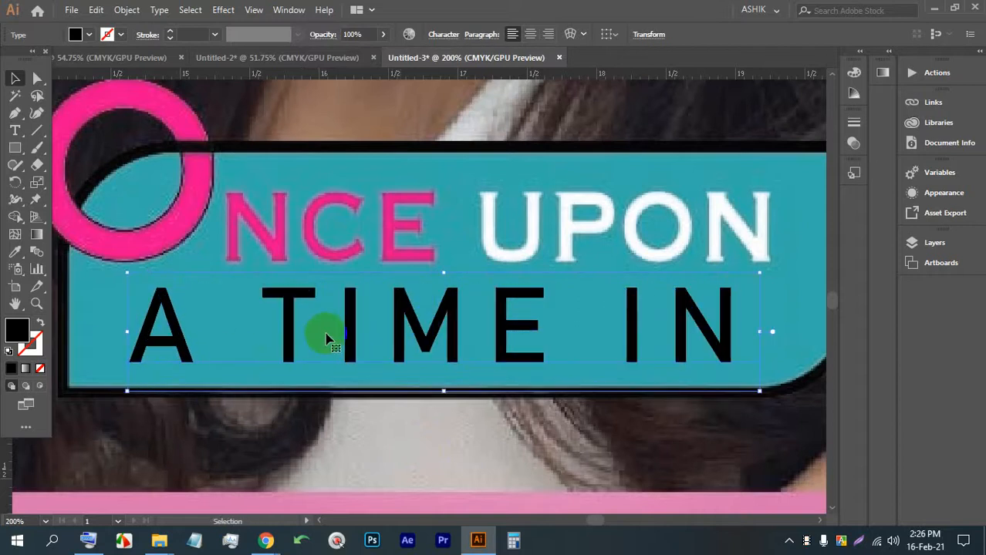
scroll(323, 303, "down", 2)
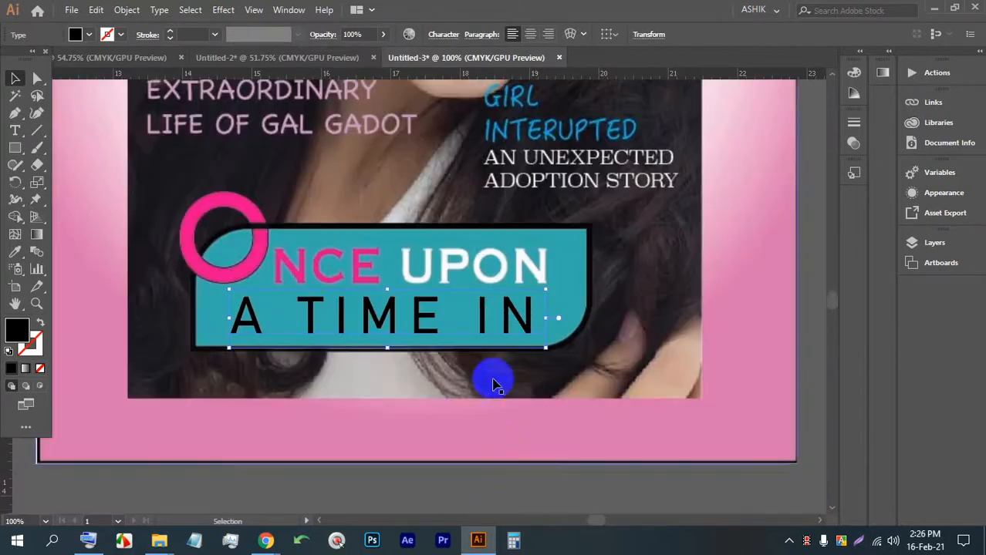
left_click(482, 503)
scroll(404, 375, "down", 4)
scroll(409, 375, "up", 3)
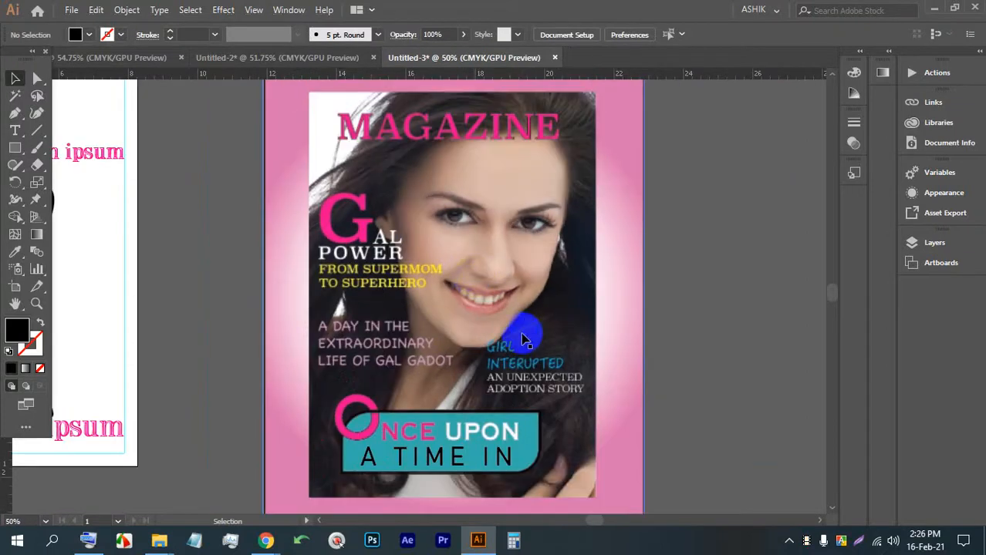
Step: Change the font of the "A TIME IN" text to Nexa Heavy, deselect it, and check it against the cover
scroll(454, 471, "up", 1)
left_click(447, 463)
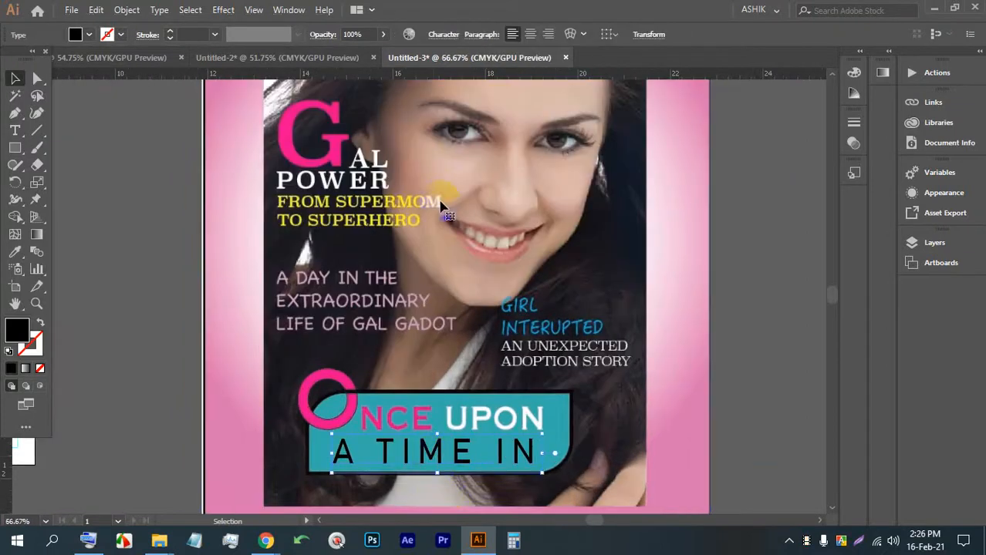
double_click(432, 454)
key("ctrl+a")
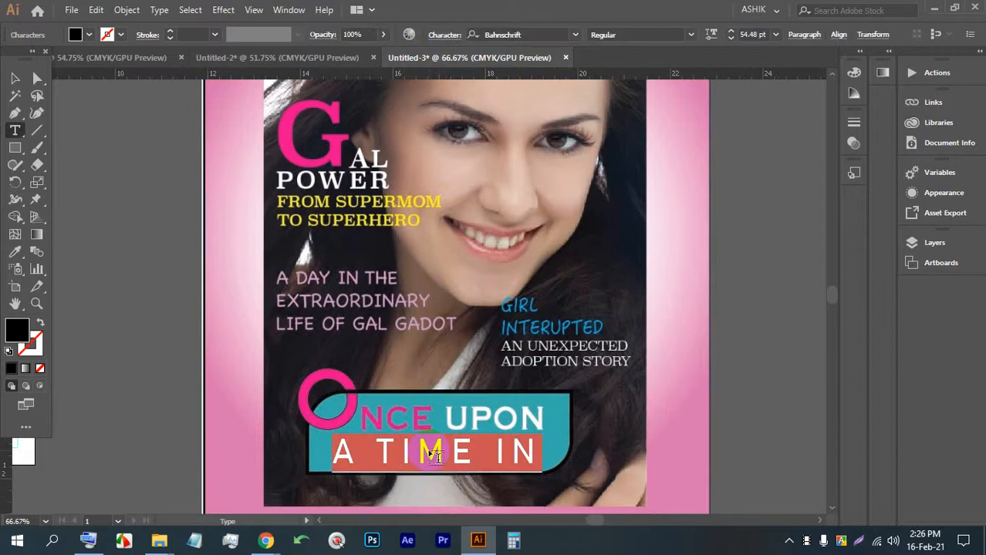
left_click(541, 34)
type("NEX")
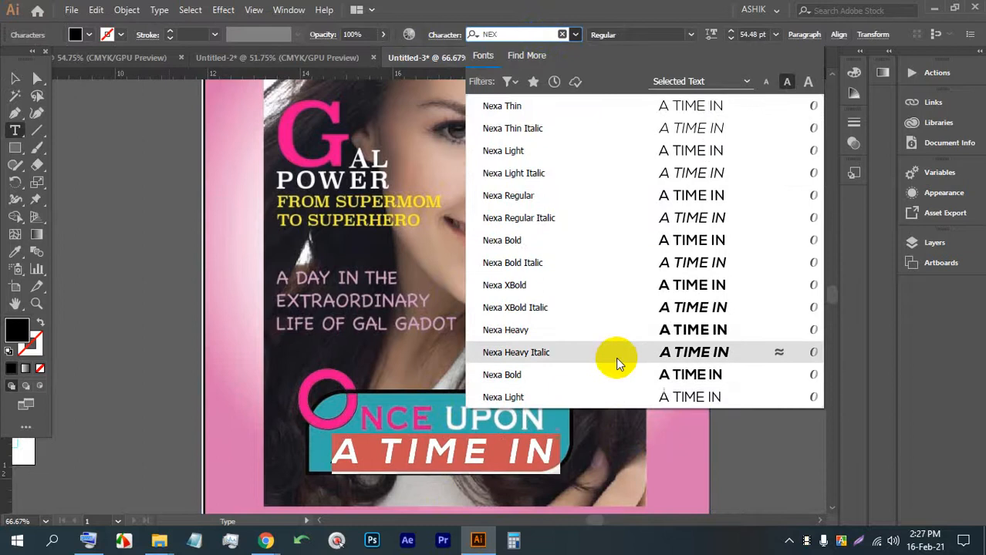
left_click(619, 331)
left_click(128, 172)
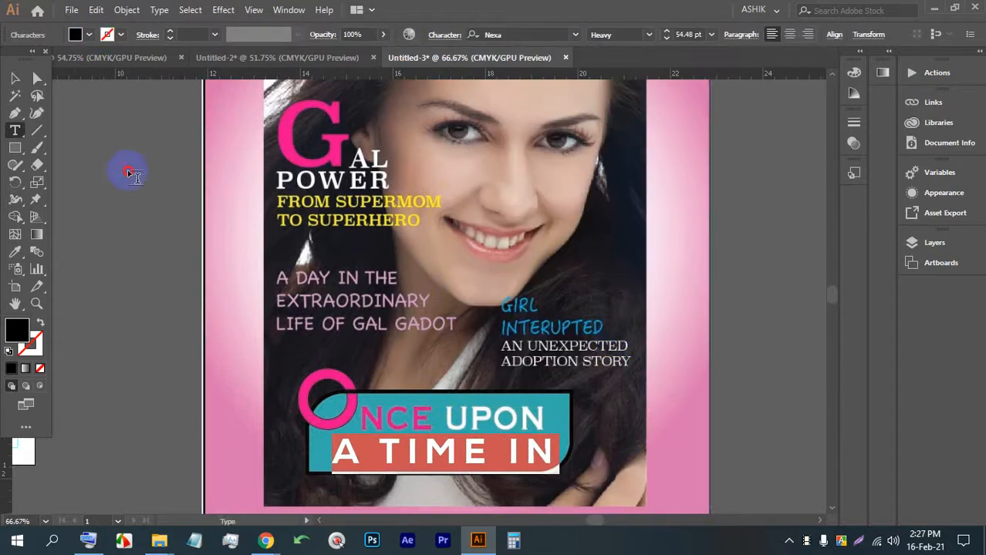
left_click(15, 78)
left_click(107, 168)
scroll(452, 308, "up", 3)
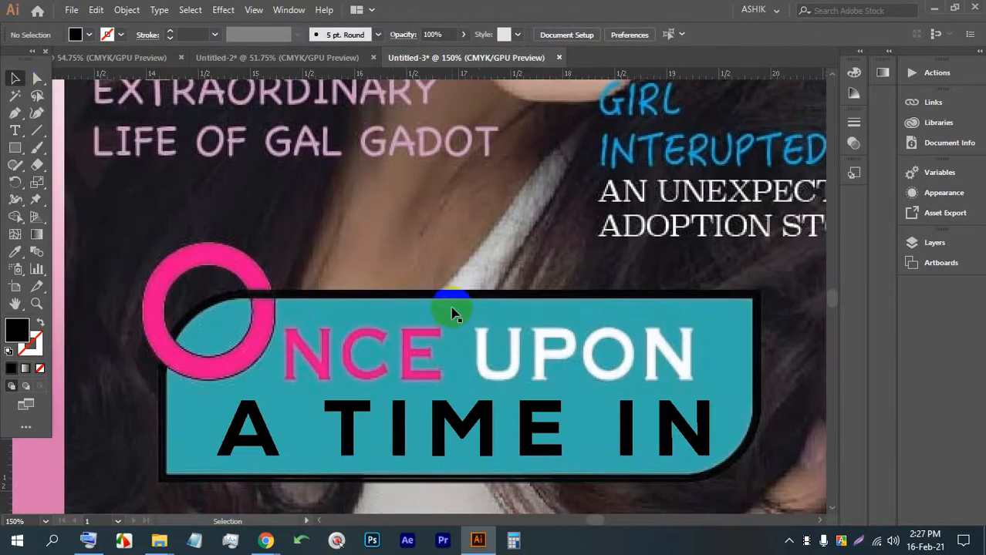
scroll(473, 335, "down", 5)
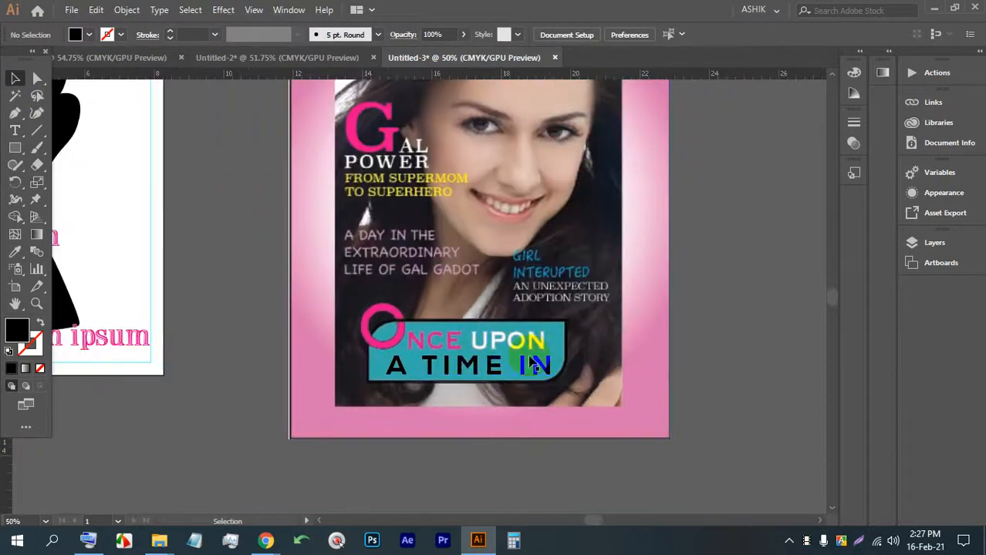
scroll(518, 363, "down", 1)
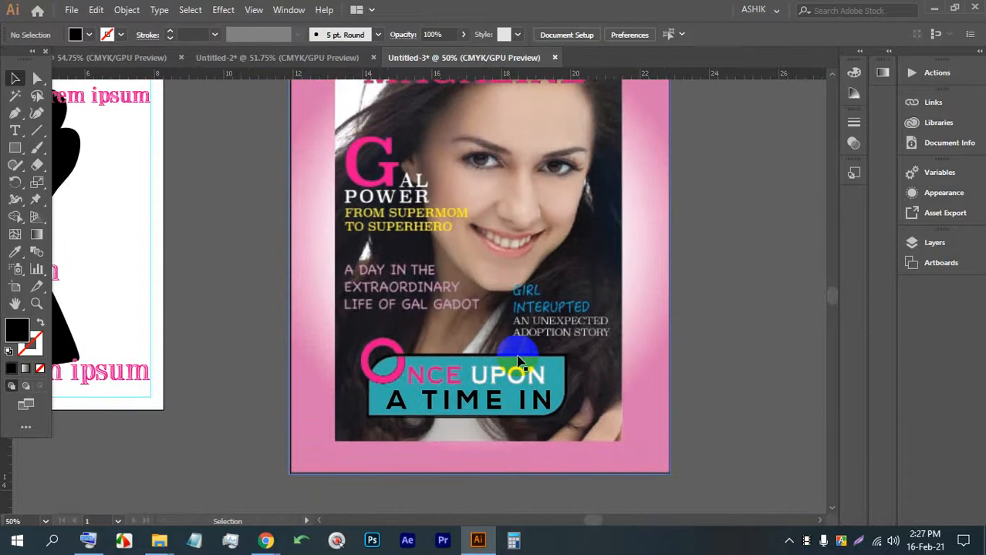
Step: Change the fill of the "A TIME IN" text to white and deselect it to view the cover
scroll(519, 362, "up", 3)
left_click(506, 324)
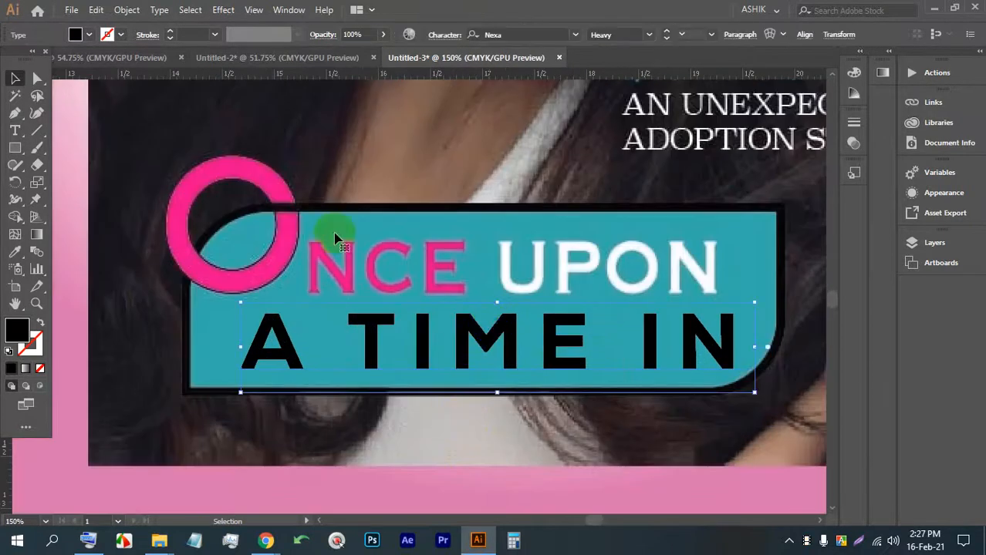
left_click(90, 34)
left_click(30, 58)
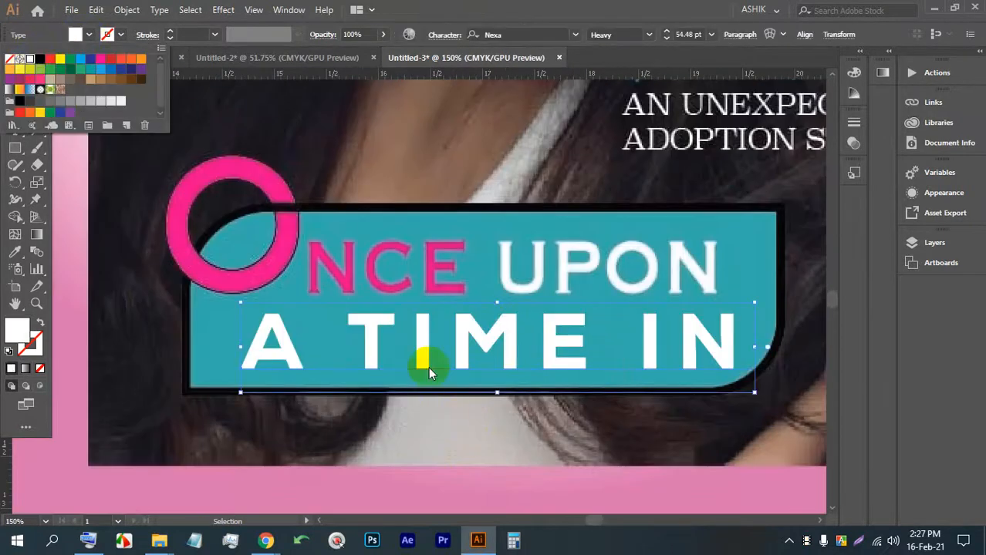
scroll(432, 410, "down", 2)
left_click(755, 374)
left_click_drag(728, 360, 619, 383)
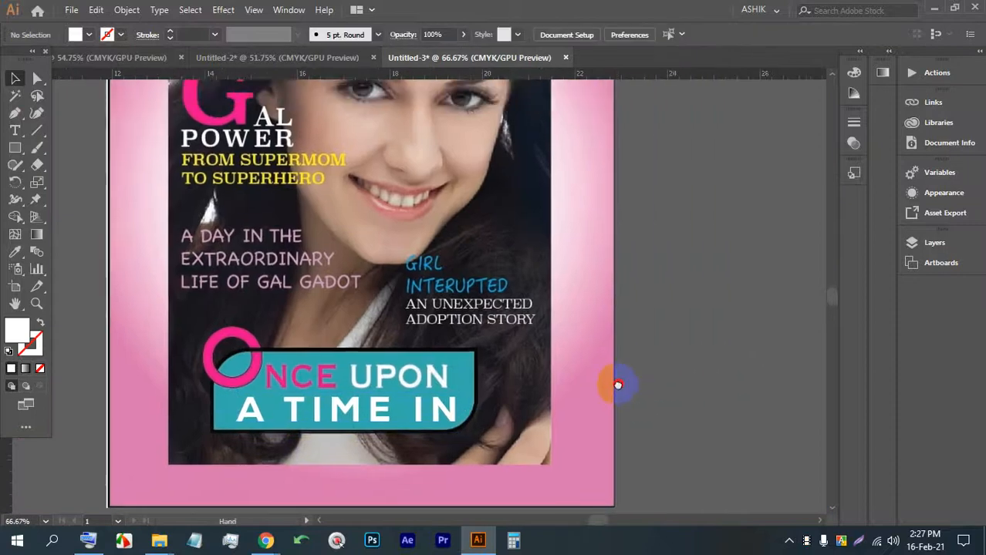
Step: Select the entire magazine cover and place a duplicate of it directly beside the original on its right
scroll(518, 360, "down", 1)
scroll(519, 359, "down", 1)
left_click_drag(418, 227, 391, 144)
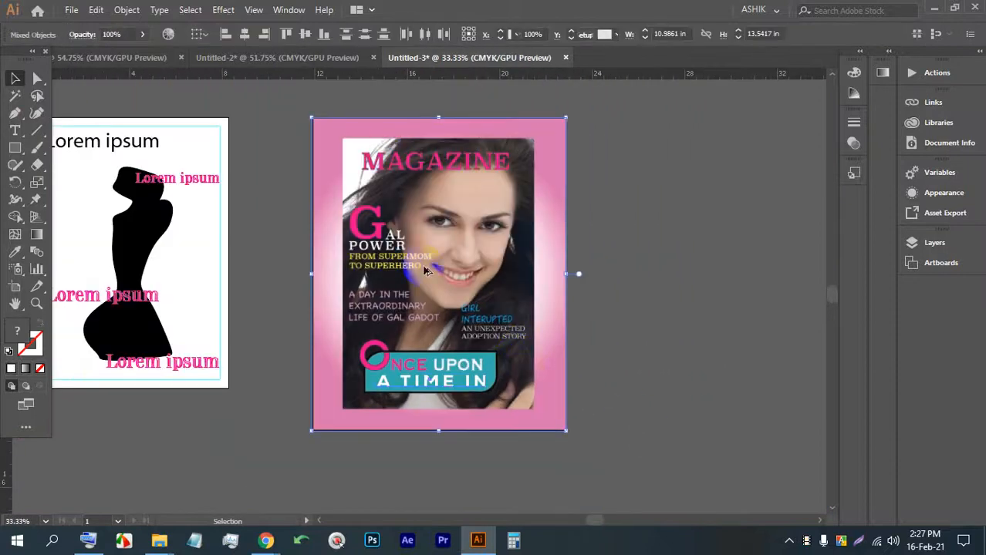
left_click_drag(428, 267, 619, 266)
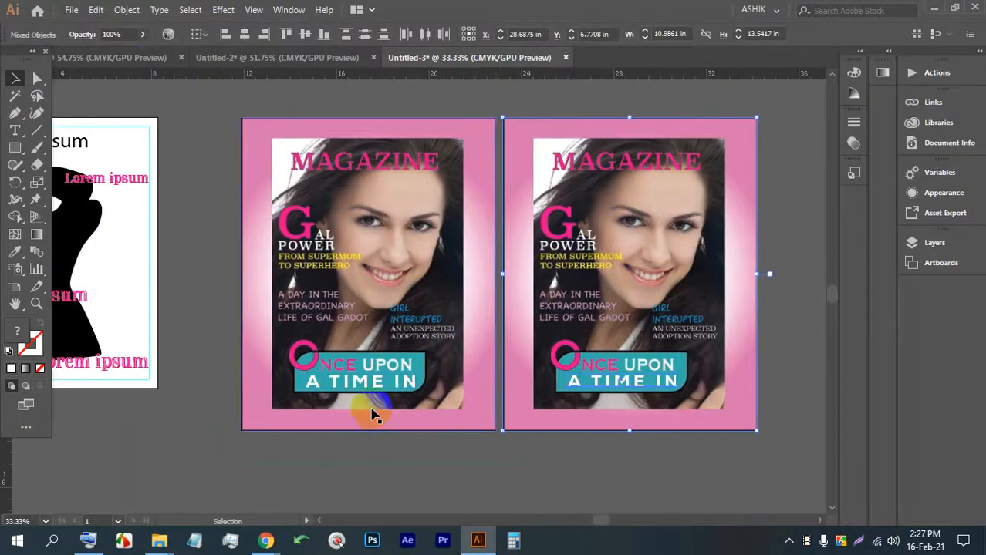
Step: Set the original cover's "A TIME IN" text fill to black, deselect it, and compare it with the white version on the copy
left_click(364, 378)
left_click(91, 37)
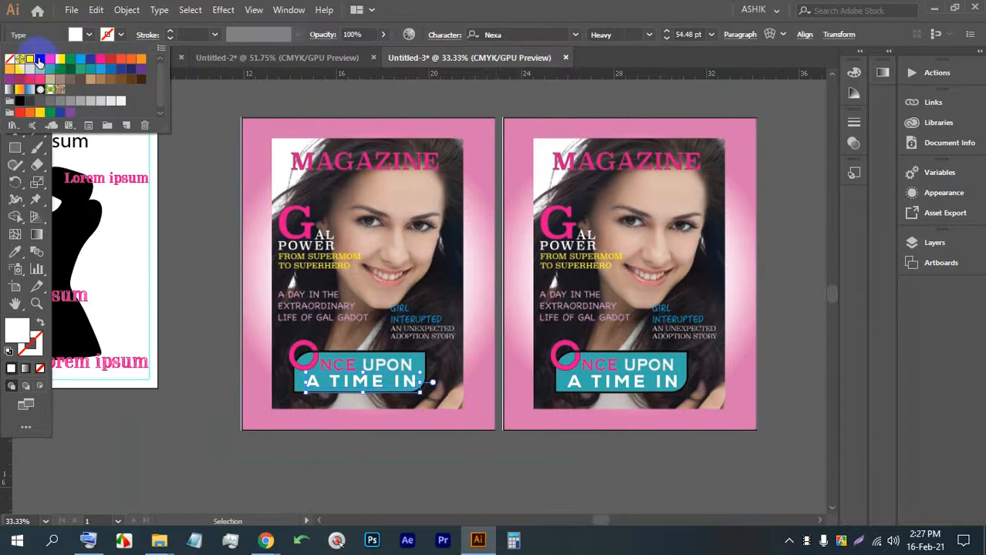
left_click(39, 59)
left_click(496, 487)
left_click_drag(634, 427, 592, 423)
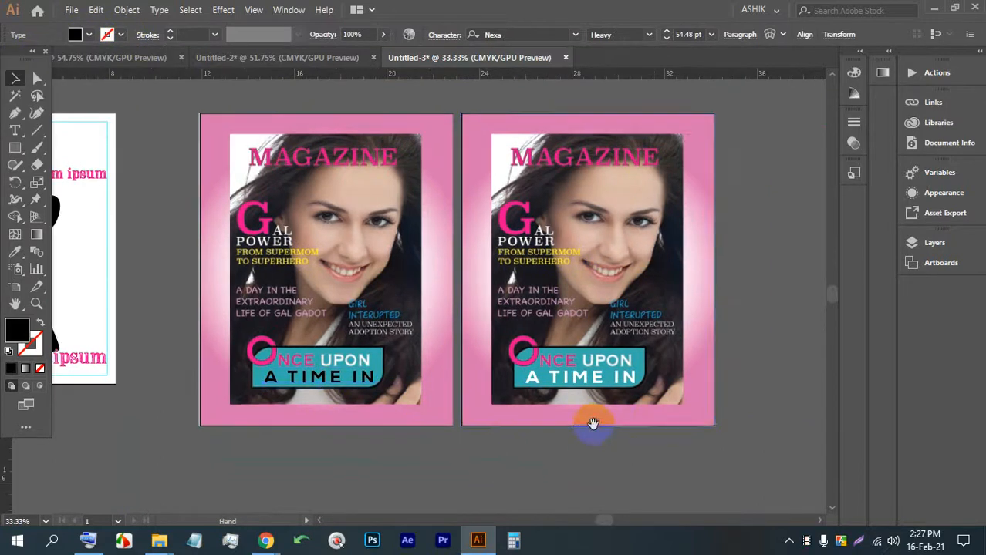
scroll(451, 451, "up", 1)
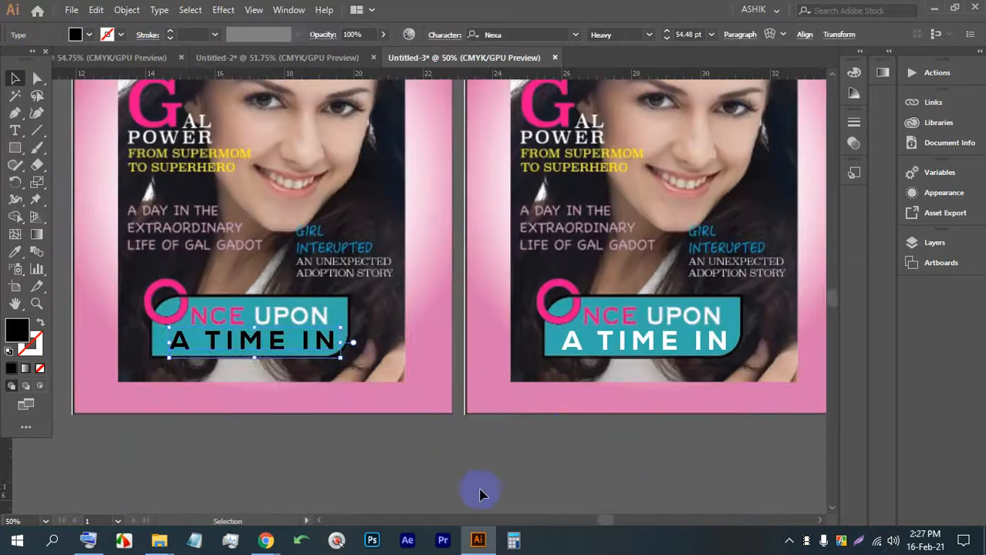
left_click(485, 496)
scroll(545, 383, "up", 1)
scroll(545, 383, "down", 1)
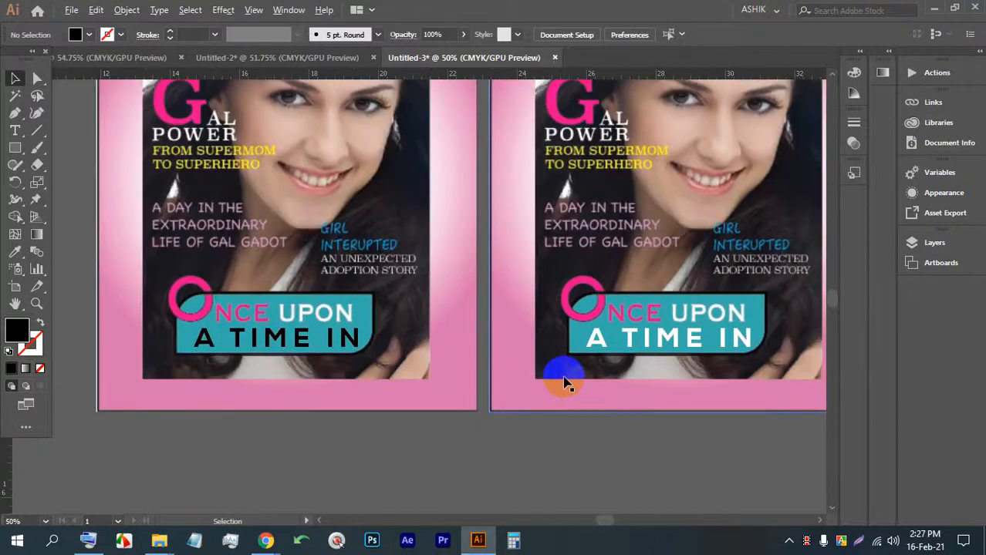
left_click_drag(565, 384, 537, 358)
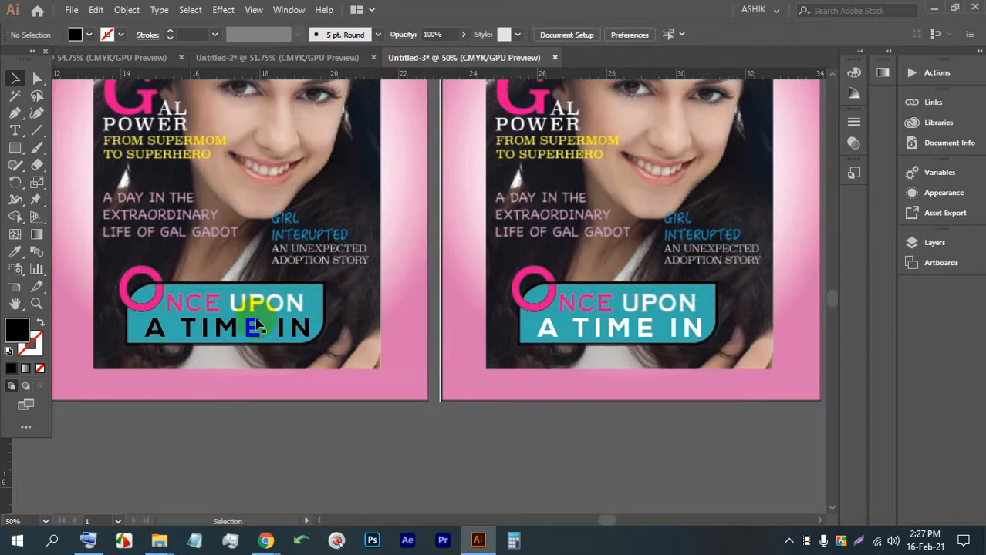
scroll(264, 364, "up", 3)
scroll(265, 364, "up", 1)
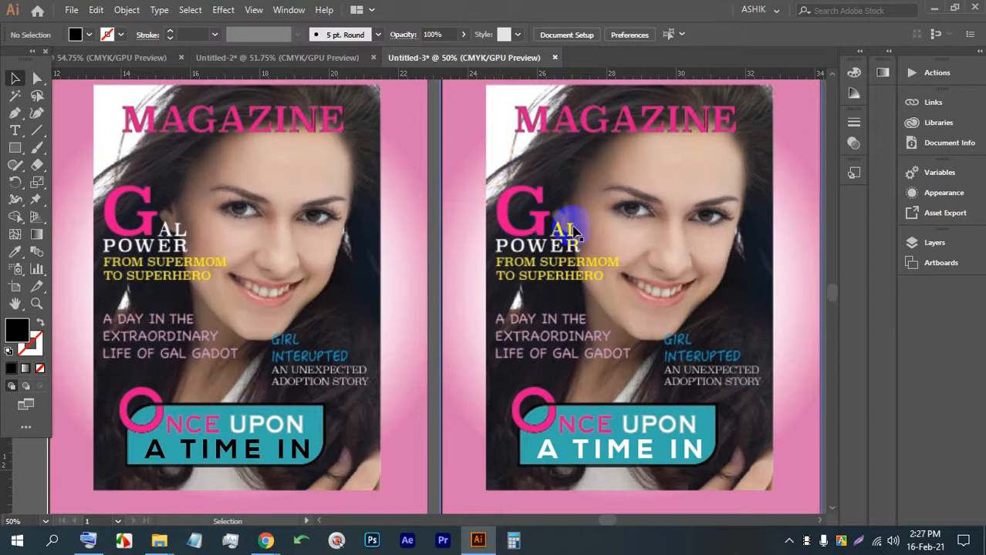
Step: Examine the fonts and colors of the "GAL POWER", "A DAY IN THE" and "GIRL INTERUPTED" text blocks on the copied cover
scroll(671, 345, "up", 4)
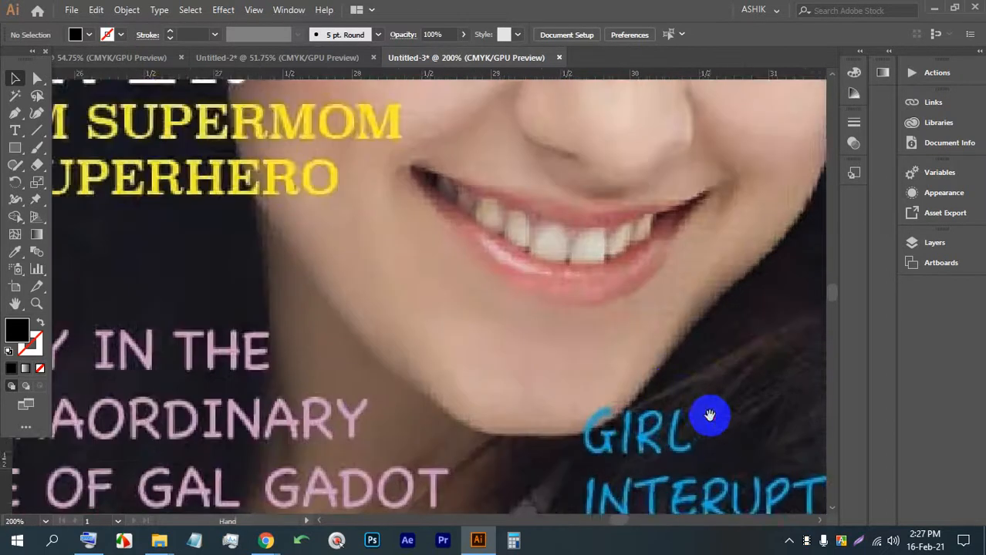
left_click_drag(708, 412, 525, 241)
scroll(528, 324, "down", 1)
scroll(529, 317, "down", 2)
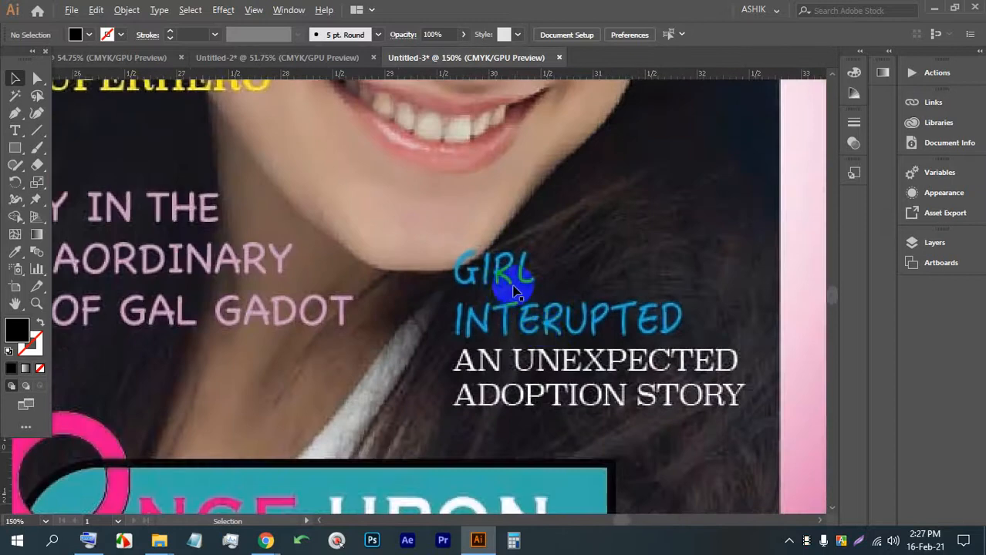
scroll(509, 296, "up", 2)
scroll(586, 348, "down", 3)
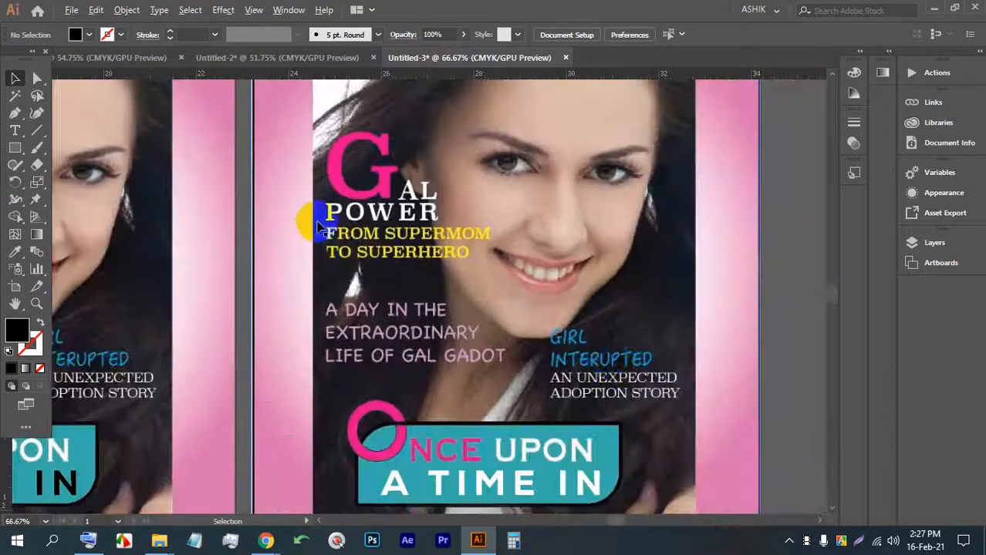
scroll(343, 247, "up", 2)
scroll(345, 227, "down", 3)
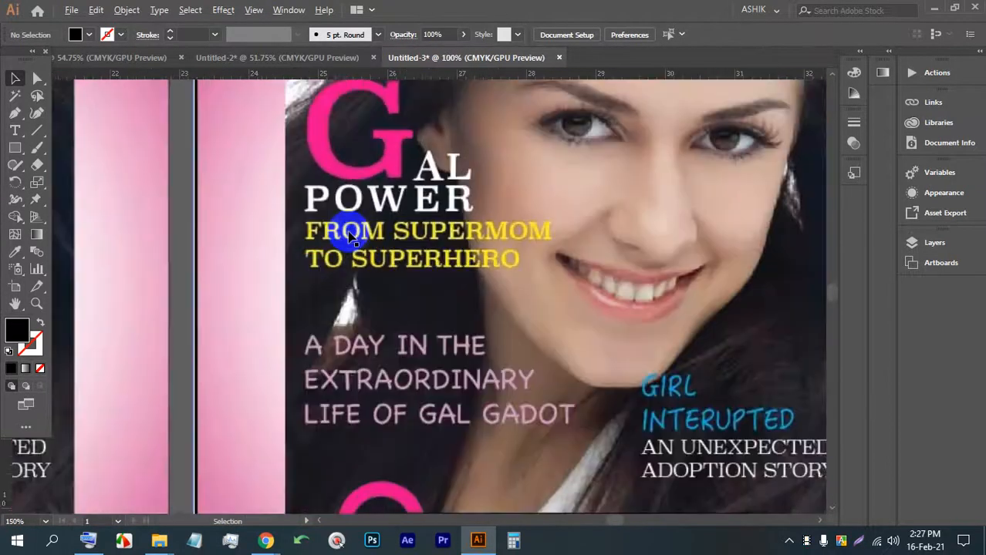
scroll(542, 316, "up", 3)
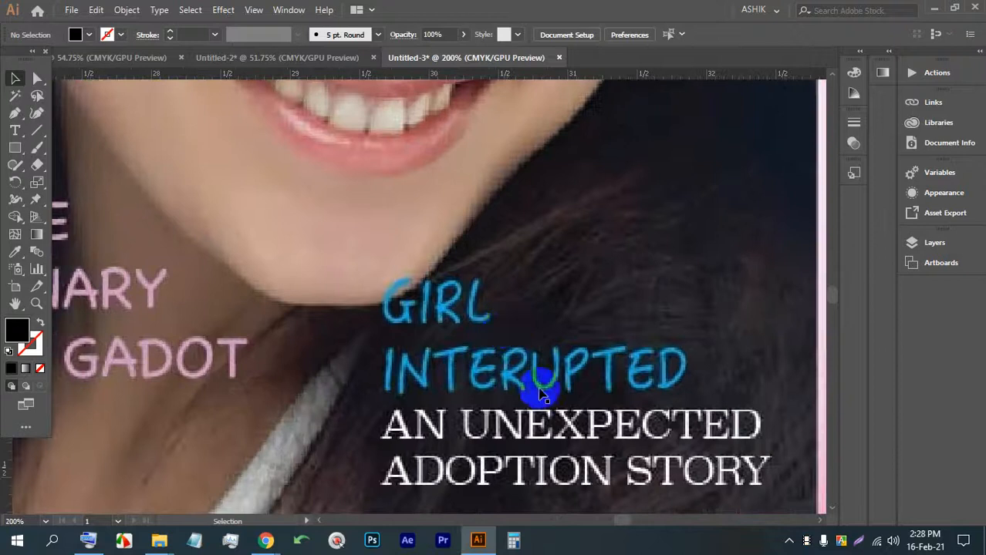
scroll(555, 378, "down", 1)
scroll(569, 360, "down", 3)
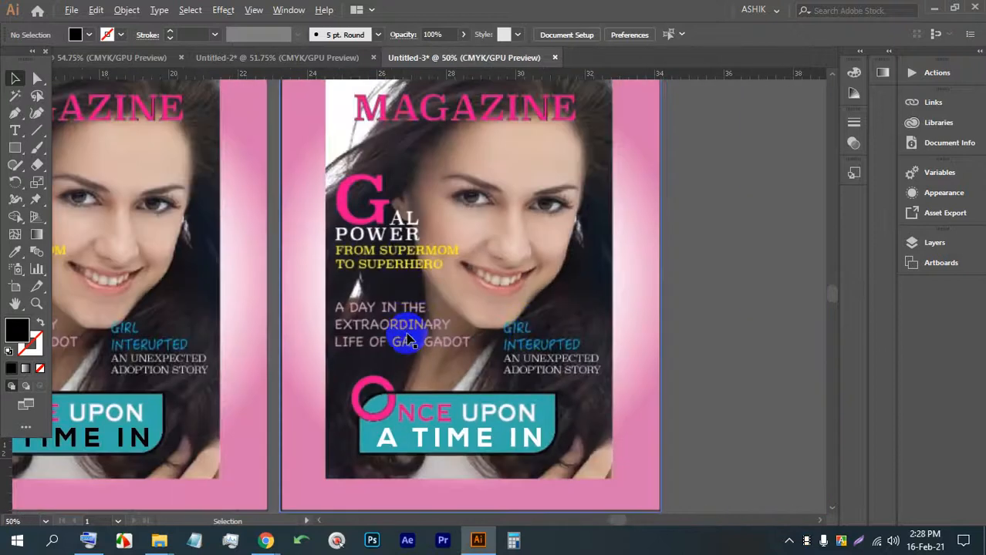
scroll(538, 394, "down", 1)
scroll(177, 285, "up", 1)
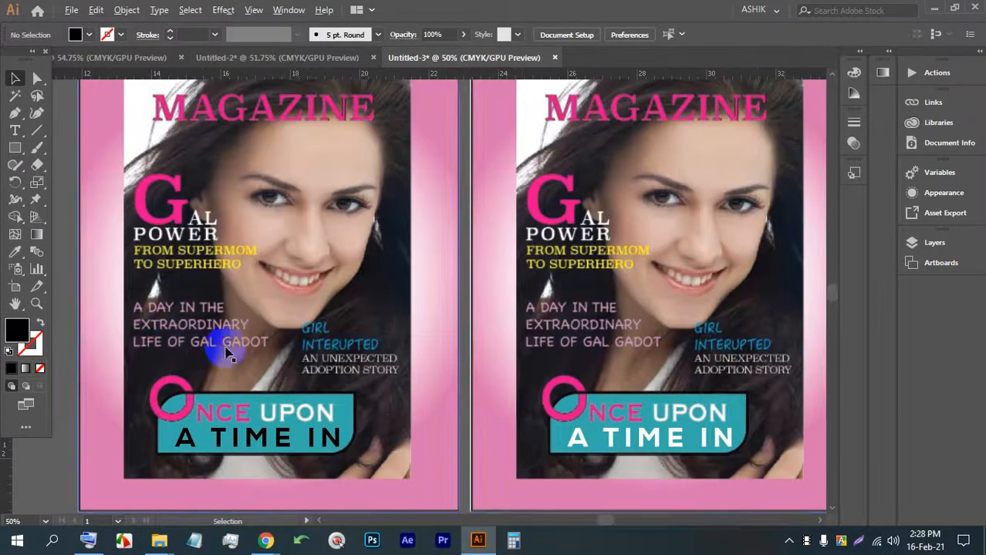
Step: Examine how the pink ring "O" overlaps the teal "ONCE UPON A TIME IN" banner on the copied cover
scroll(540, 424, "up", 2)
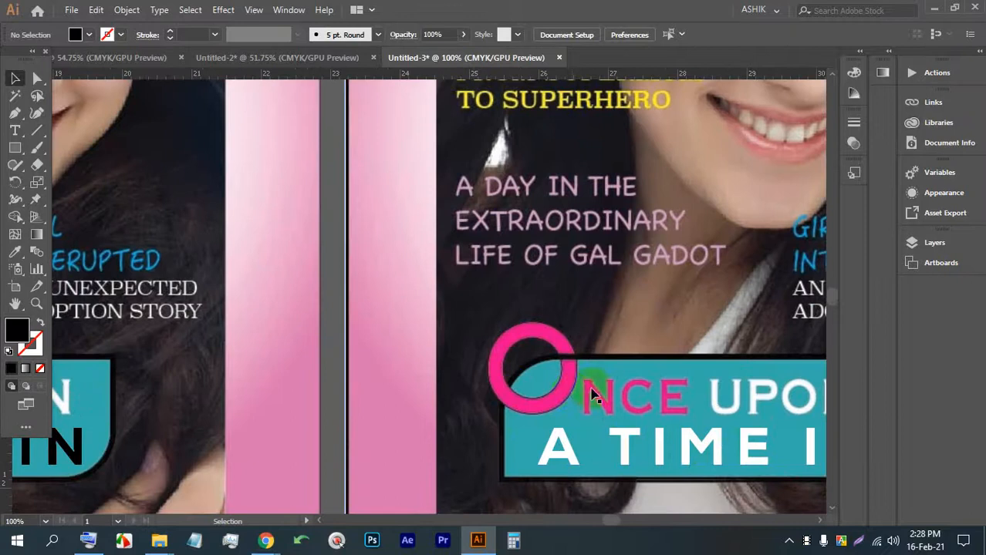
scroll(575, 390, "up", 2)
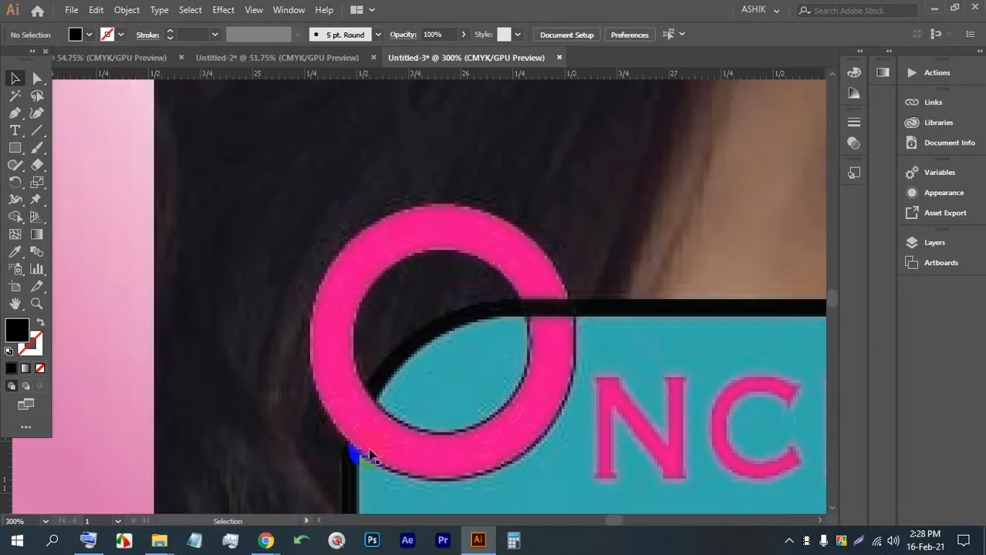
scroll(482, 355, "down", 1)
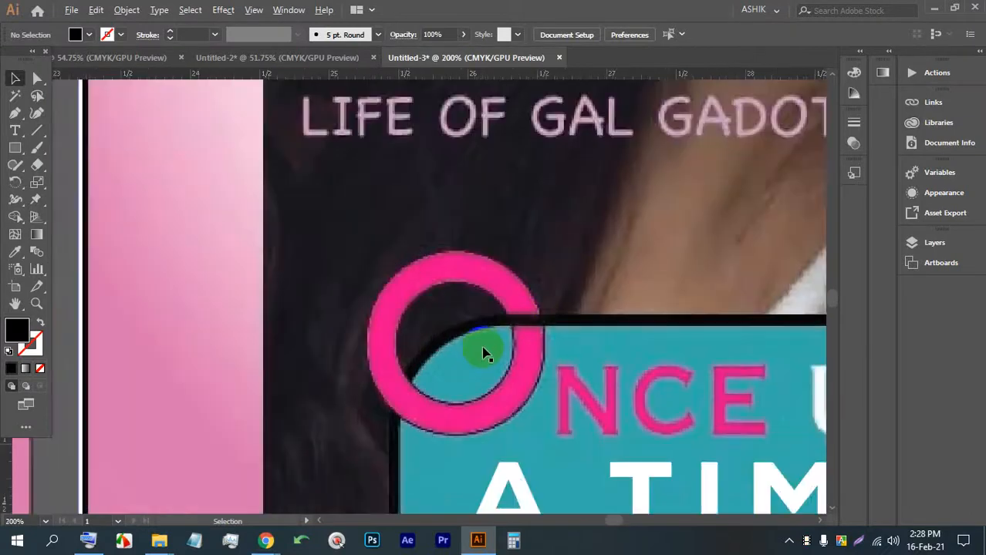
scroll(482, 354, "down", 3)
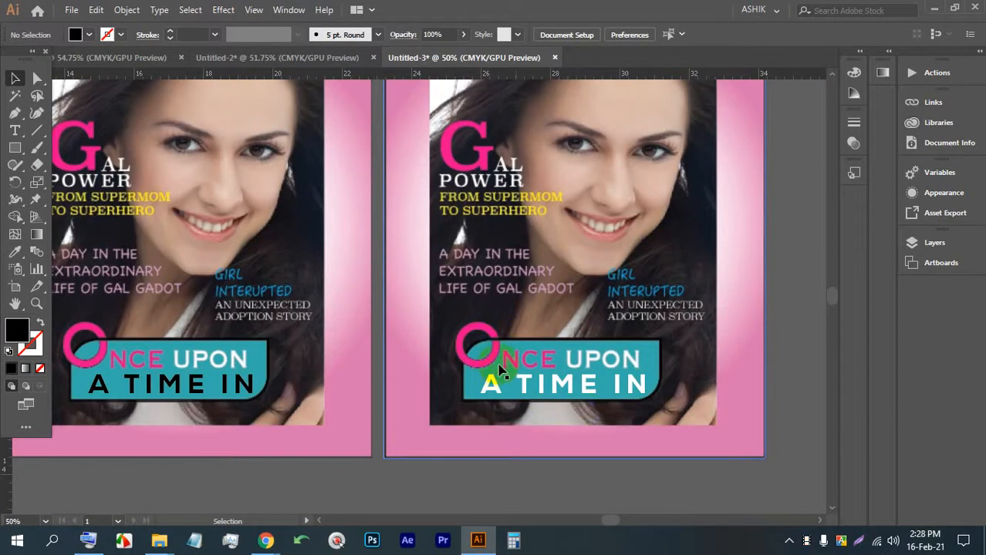
scroll(638, 373, "up", 1)
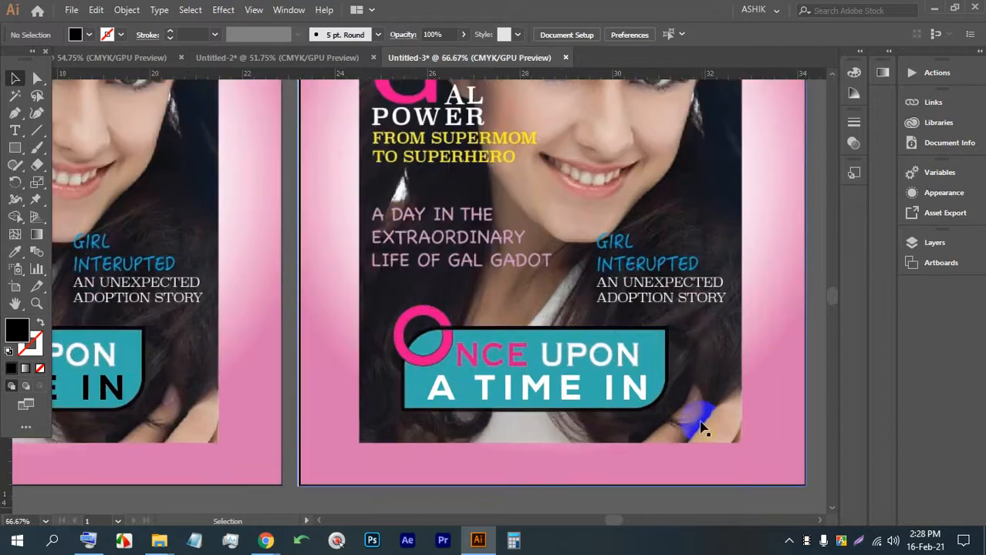
scroll(644, 385, "up", 1)
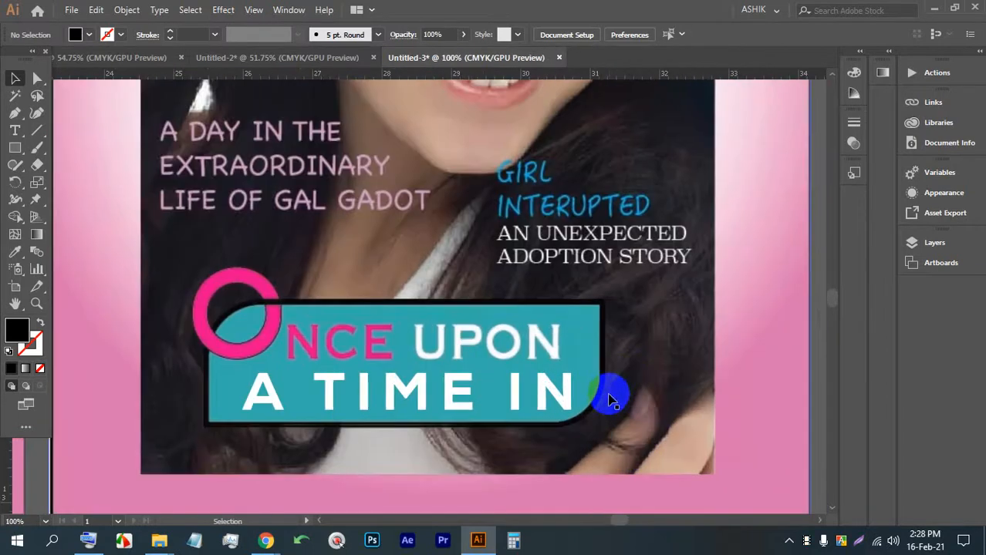
Step: Switch to the Facebook photo in Chrome and start a screen capture framing the magazine cover, about 533x621
mouse_move(265, 540)
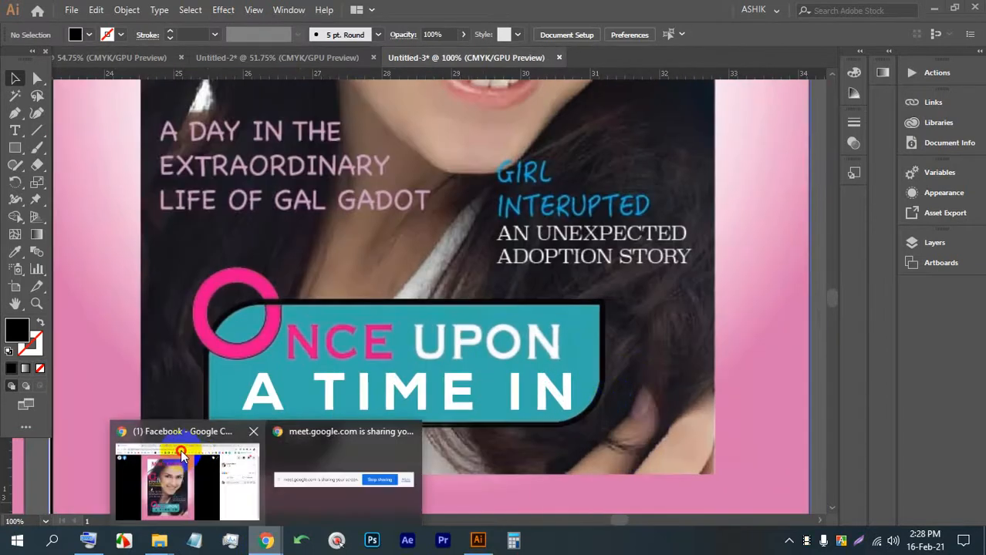
left_click(180, 449)
key("Print")
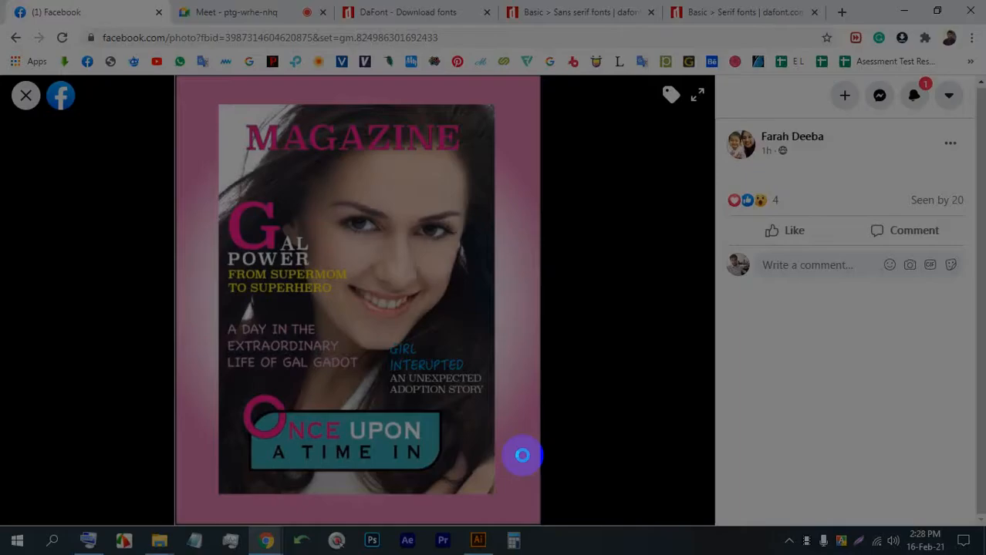
left_click_drag(554, 510, 169, 61)
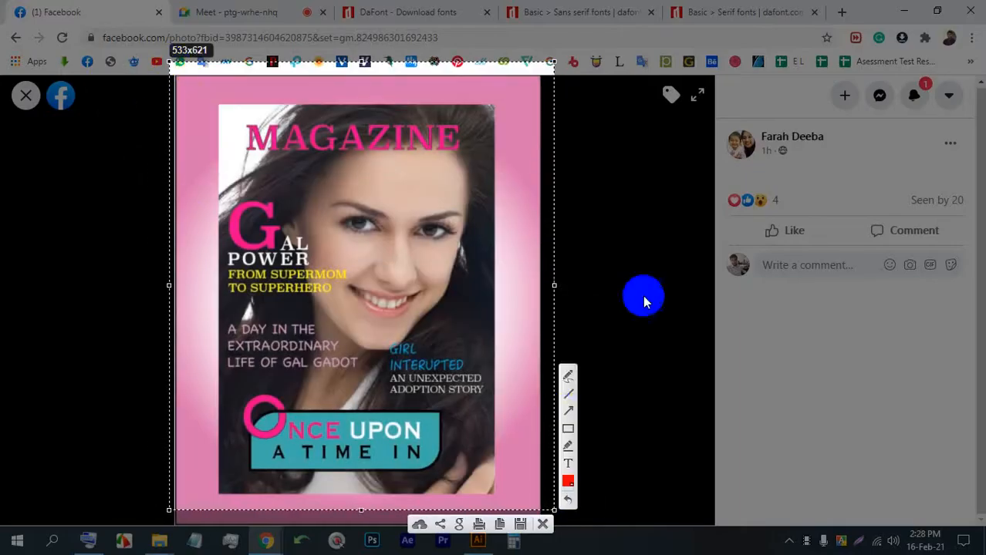
Step: Mark the side gaps beside the banner and the "MAGAZINE" title with red pencil lines, and close the capture without saving
left_click(568, 376)
left_click_drag(443, 427, 499, 428)
left_click_drag(222, 442, 250, 437)
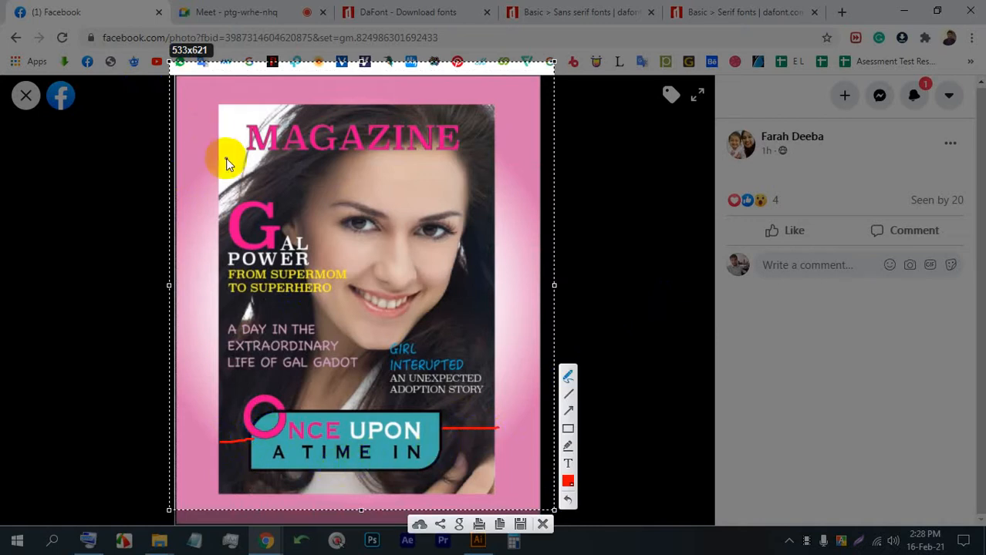
left_click_drag(458, 134, 491, 132)
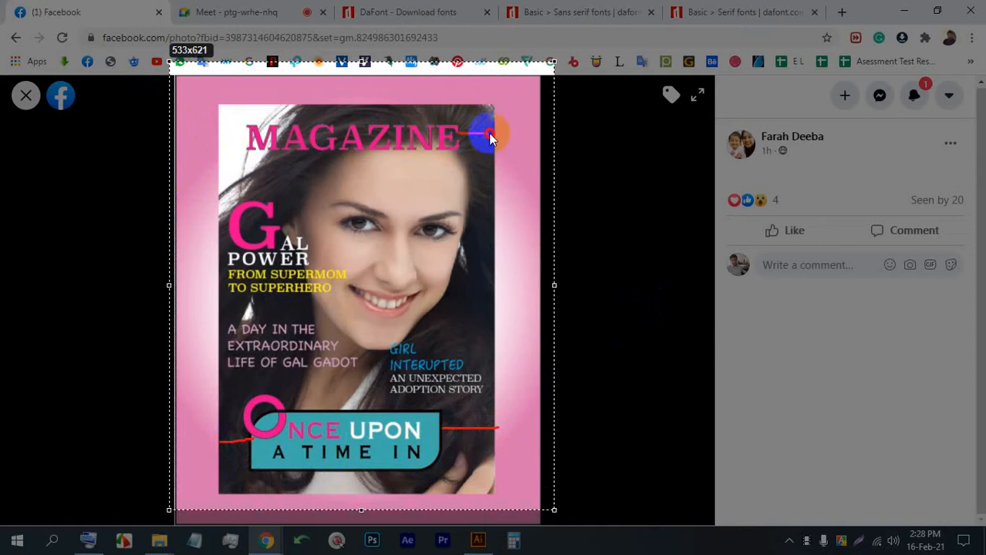
left_click_drag(221, 135, 247, 136)
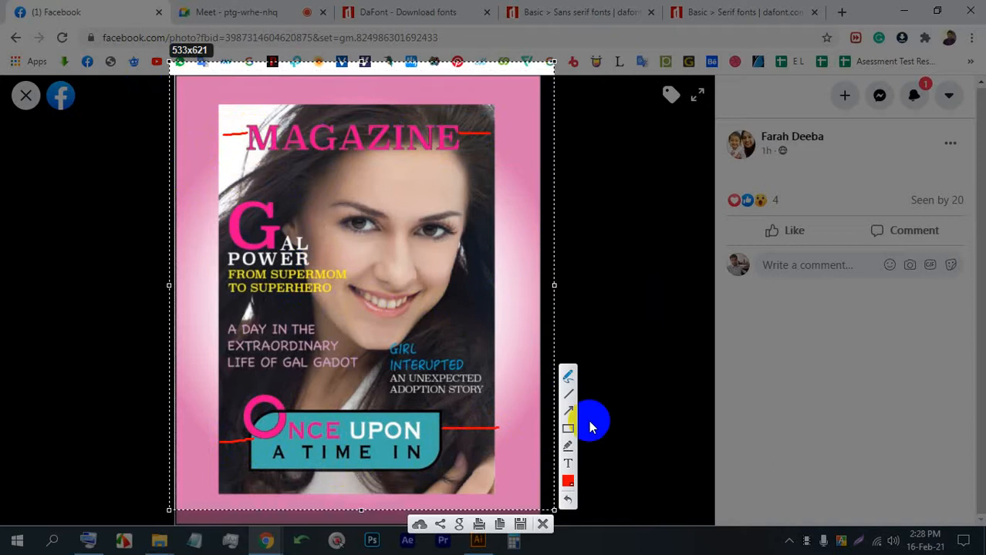
left_click(542, 523)
Step: Post the comment "7.5/10" on the magazine cover photo, and close the photo to continue through the group feed
left_click(827, 262)
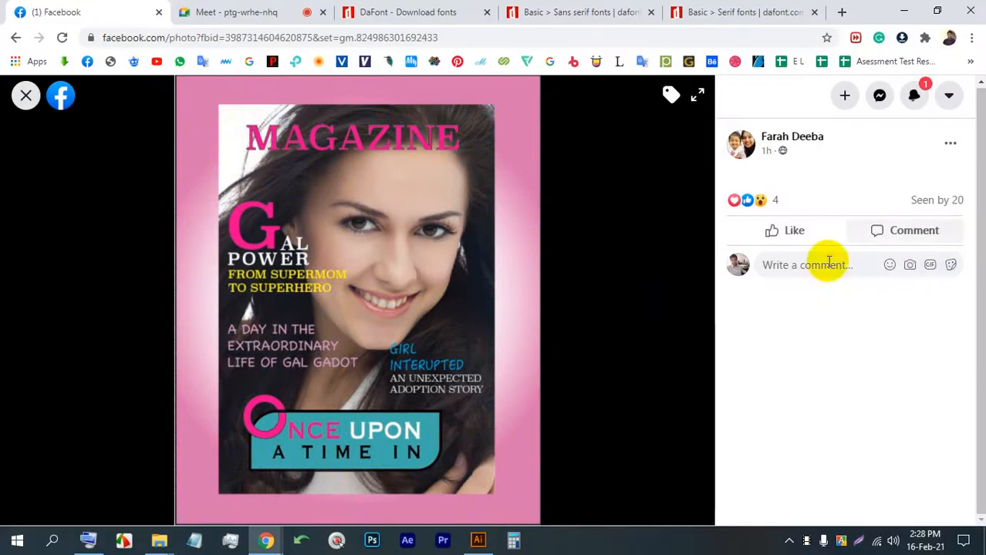
mouse_move(822, 246)
type("7")
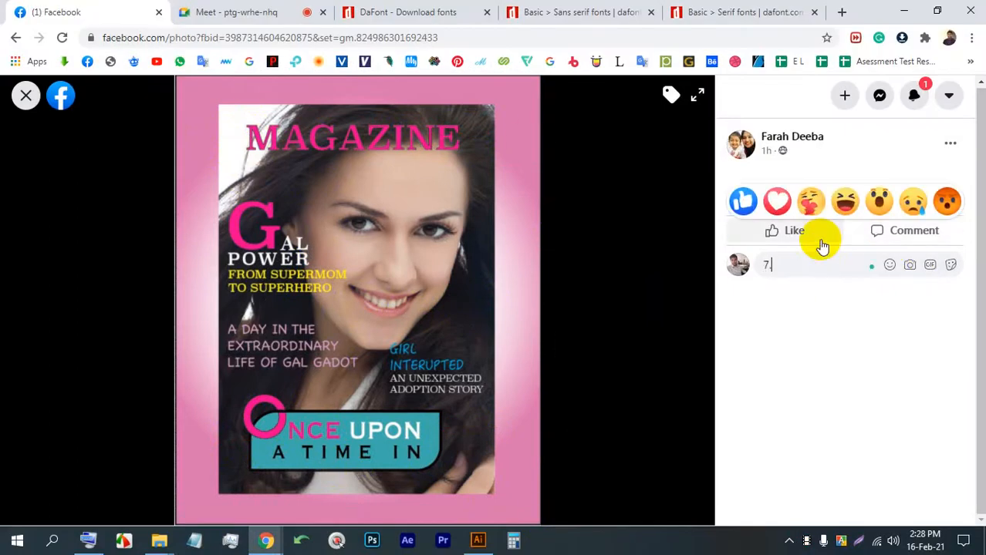
type(".5/10")
key("Return")
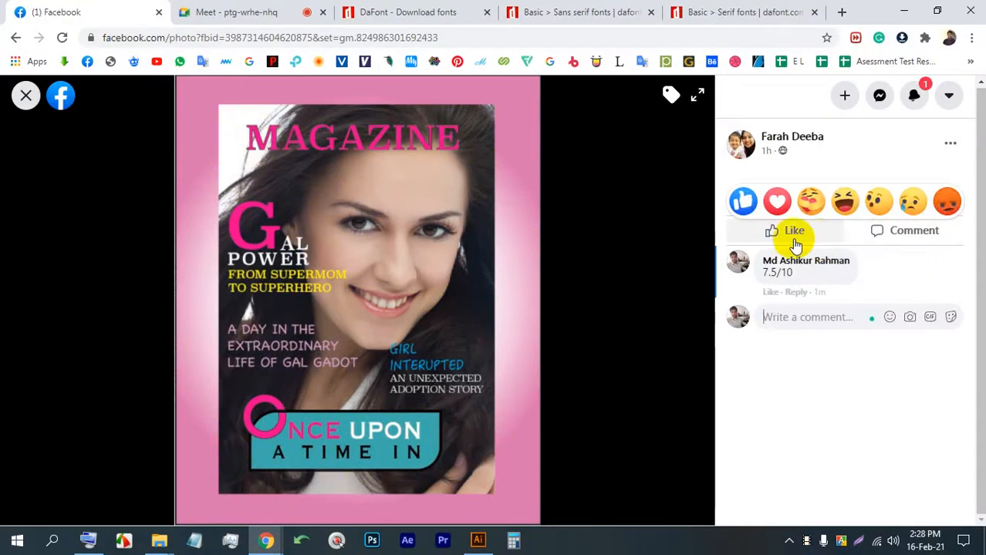
left_click(23, 96)
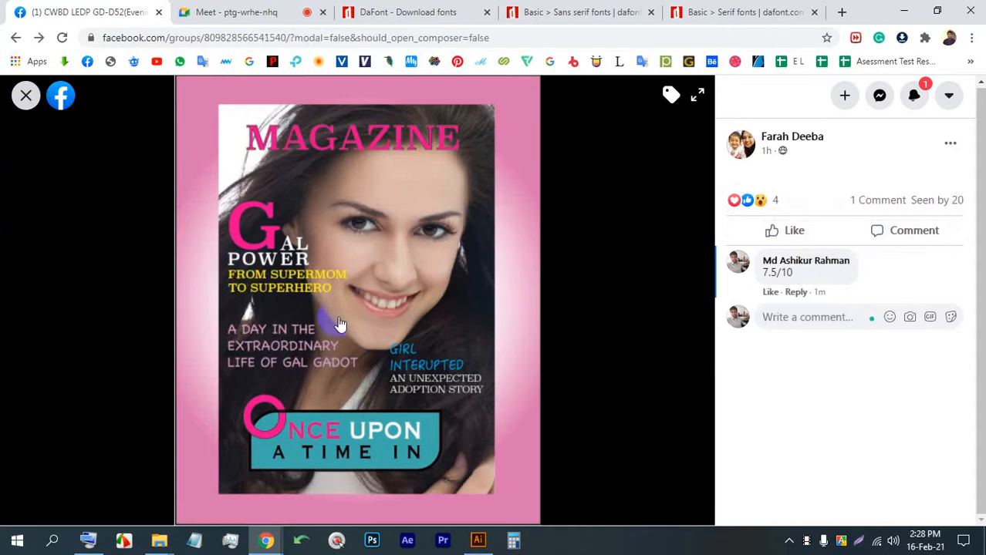
scroll(401, 323, "down", 5)
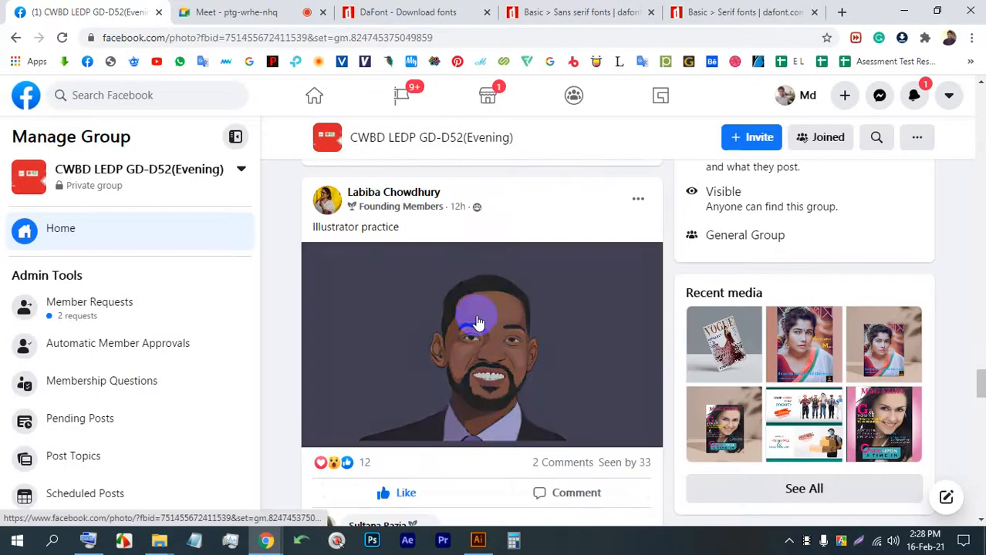
Step: Examine the "Illustrator practice" portrait at full size from the group feed, switching to the Google Meet call to check on the participants
left_click(475, 325)
left_click(274, 7)
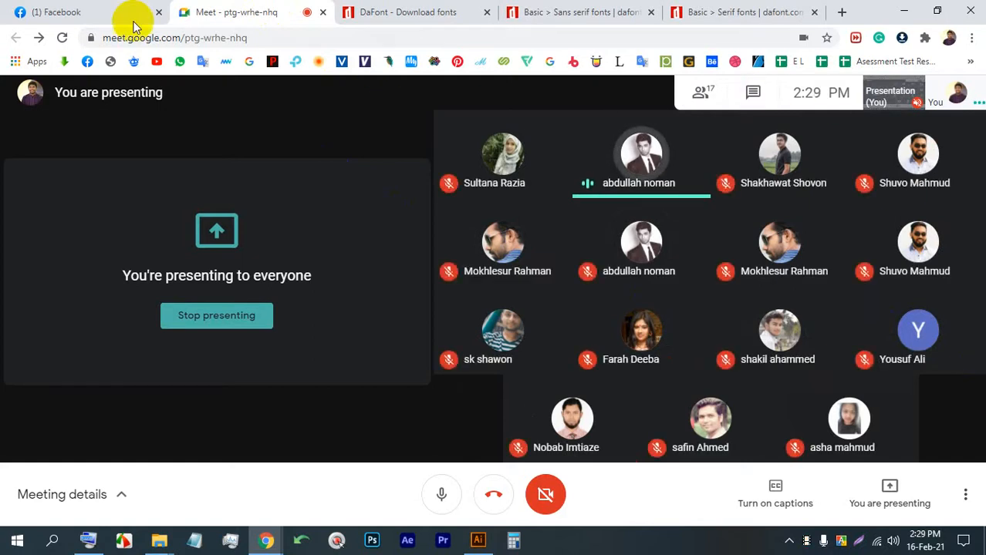
left_click(77, 13)
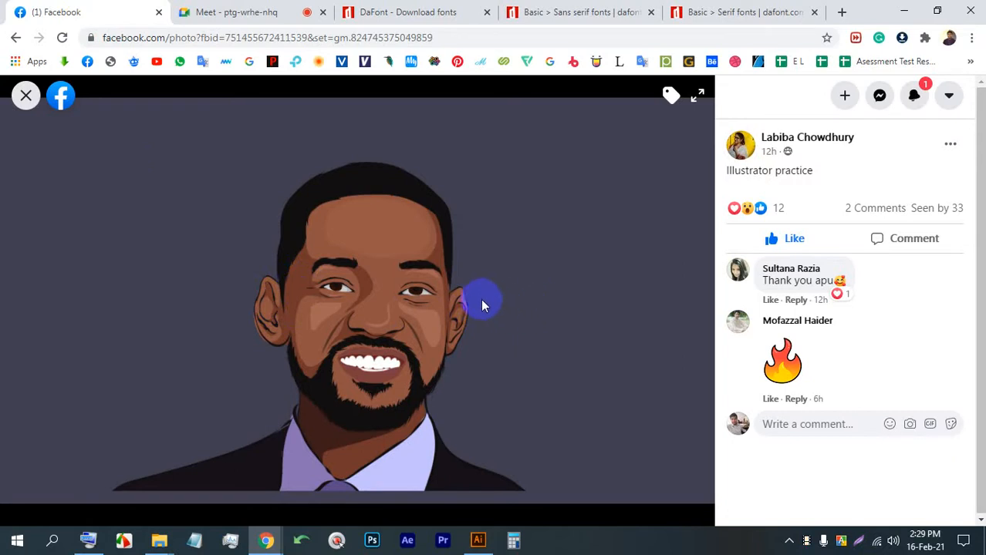
left_click(26, 94)
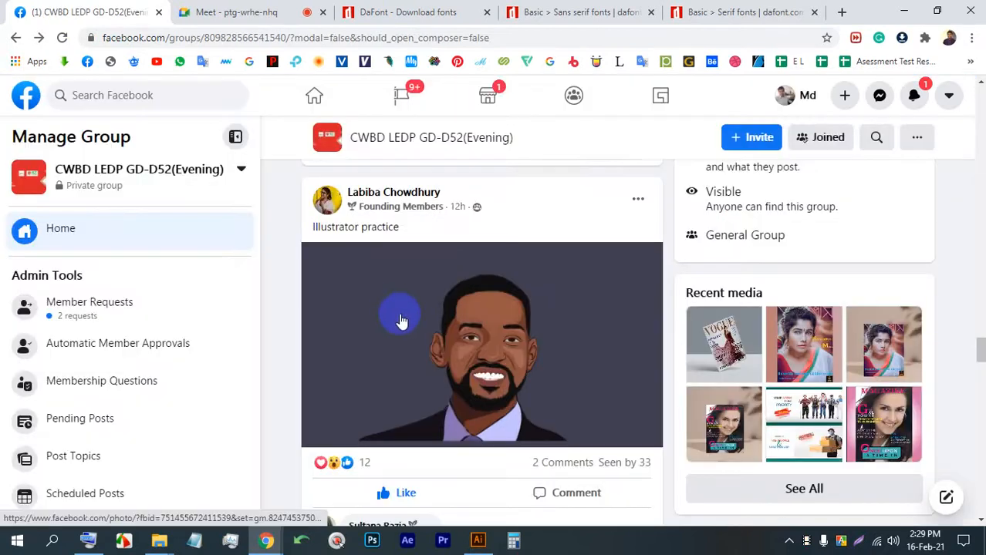
left_click(400, 318)
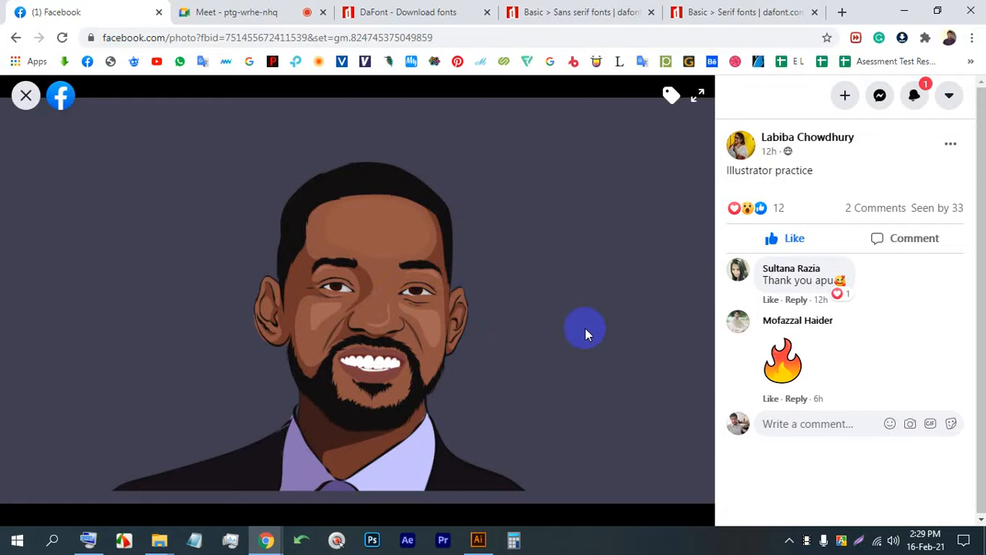
left_click(230, 11)
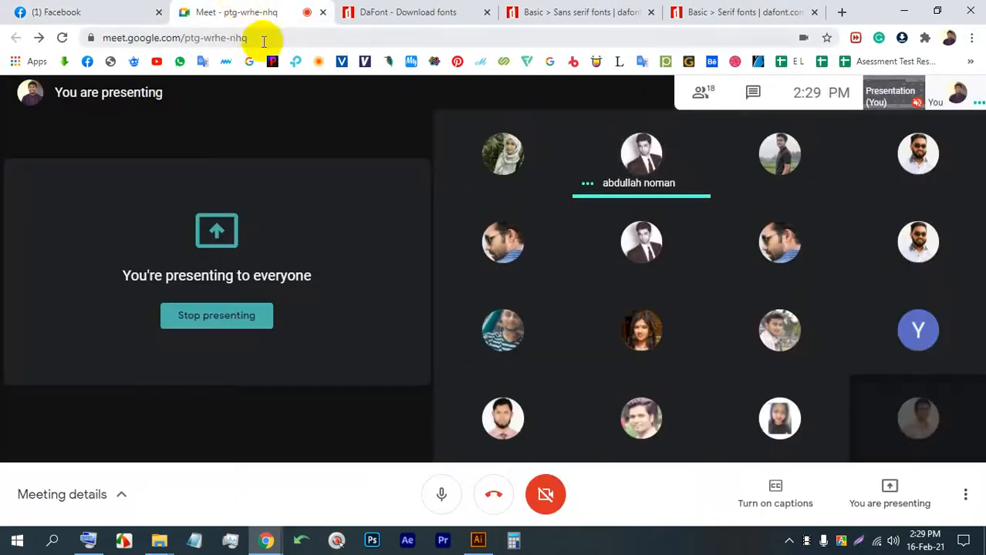
left_click(67, 9)
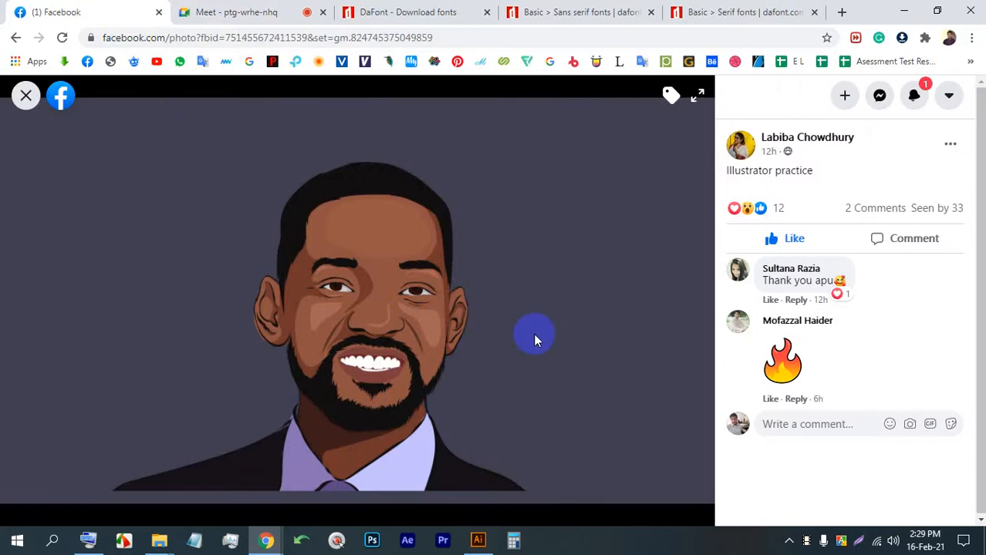
left_click(278, 11)
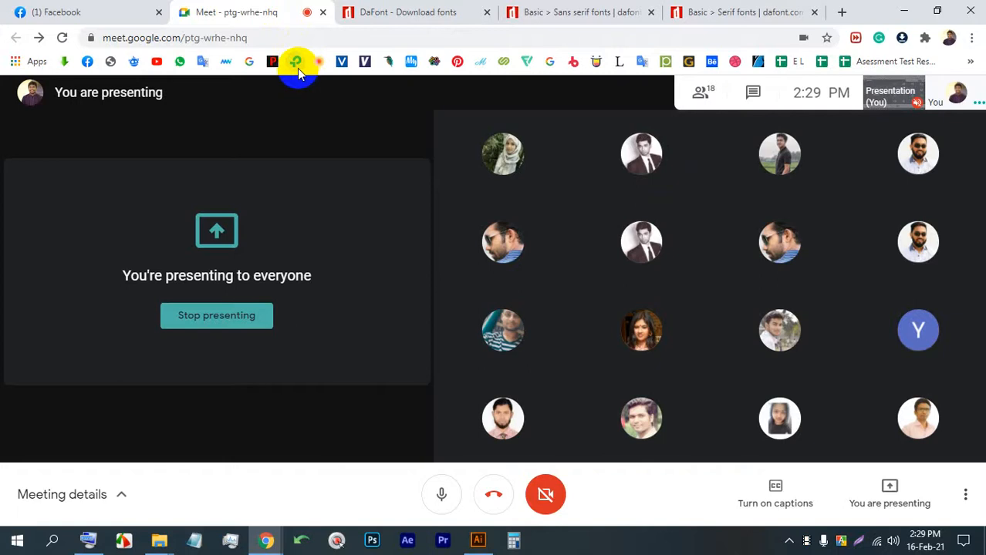
Step: Switch to the Facebook group and examine the Illustrator practice portrait at full size, closing the viewer when finished
left_click(84, 11)
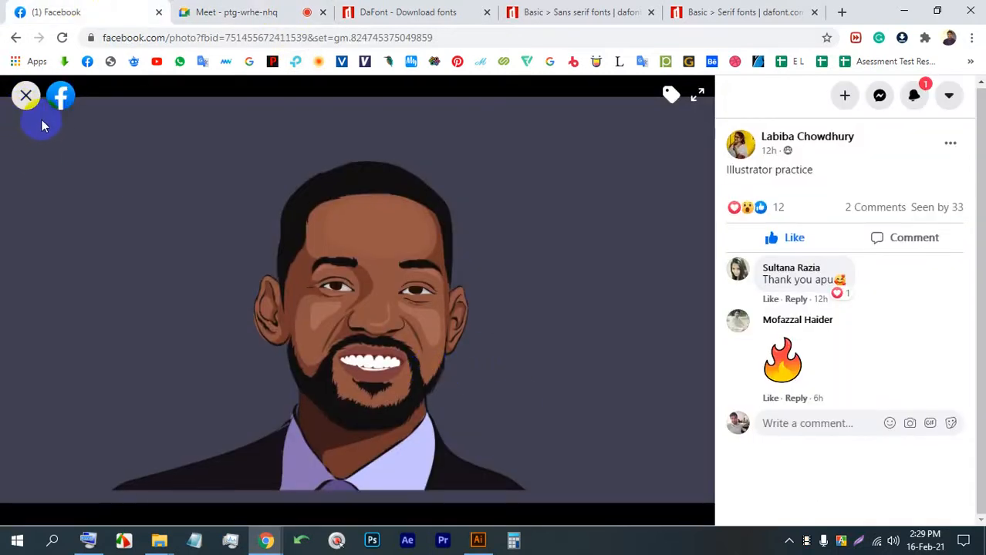
left_click(25, 94)
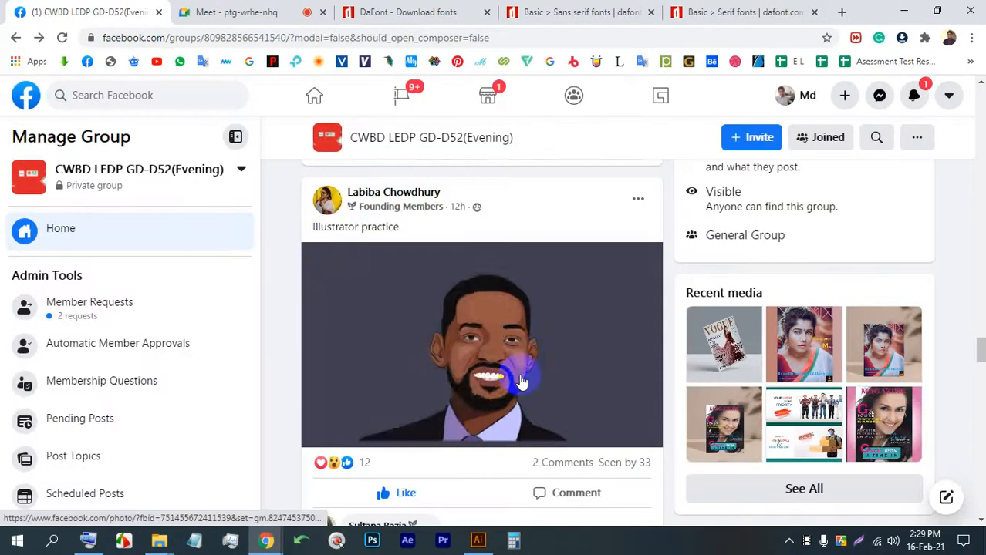
left_click(509, 349)
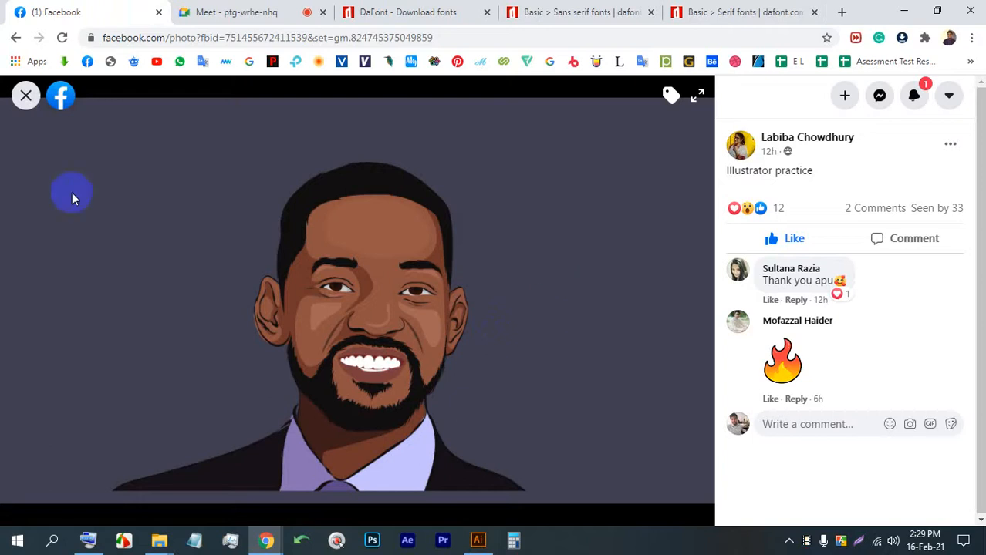
left_click(26, 95)
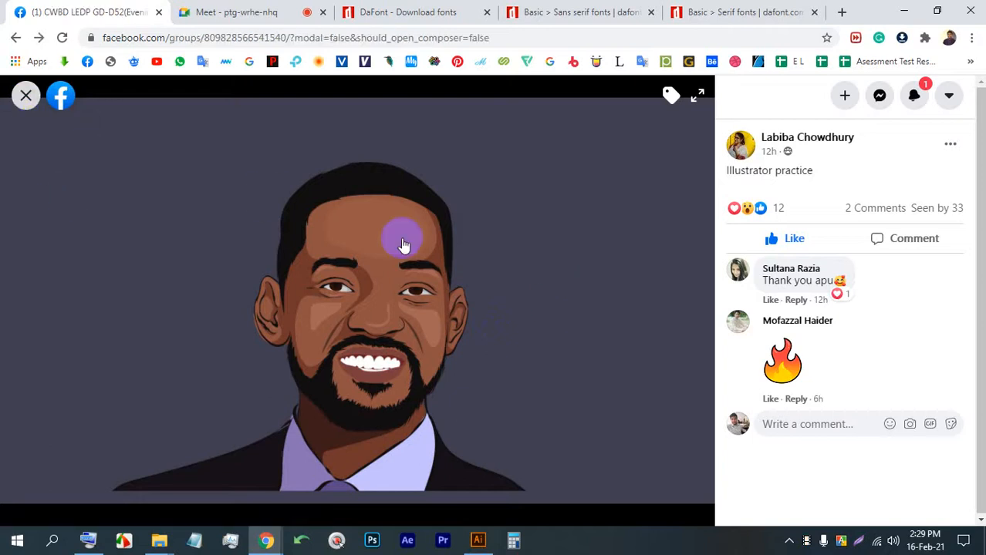
Step: Examine the flat Vogue magazine cover and its mockup photo in the post below the portrait
scroll(463, 281, "down", 10)
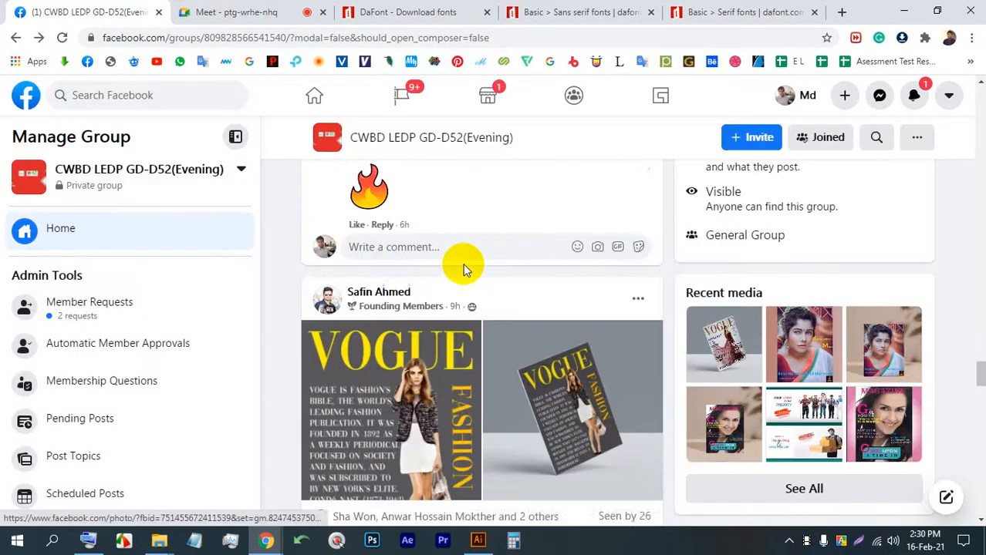
left_click(438, 240)
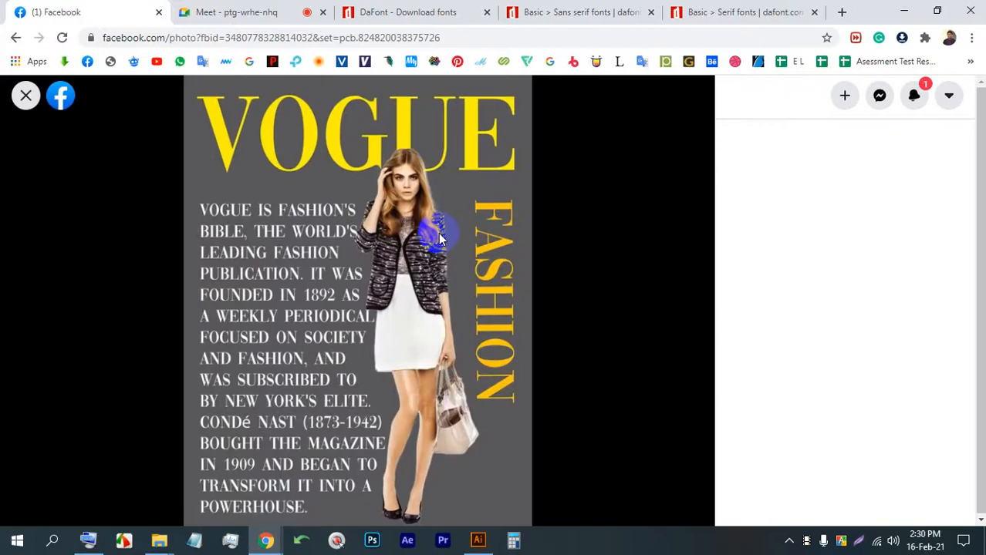
left_click(248, 9)
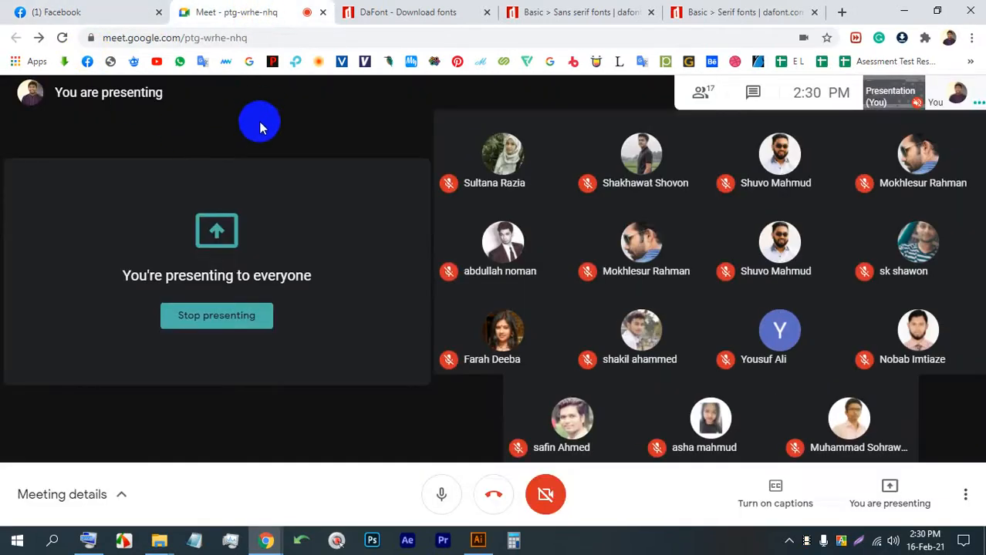
left_click(34, 9)
left_click(686, 299)
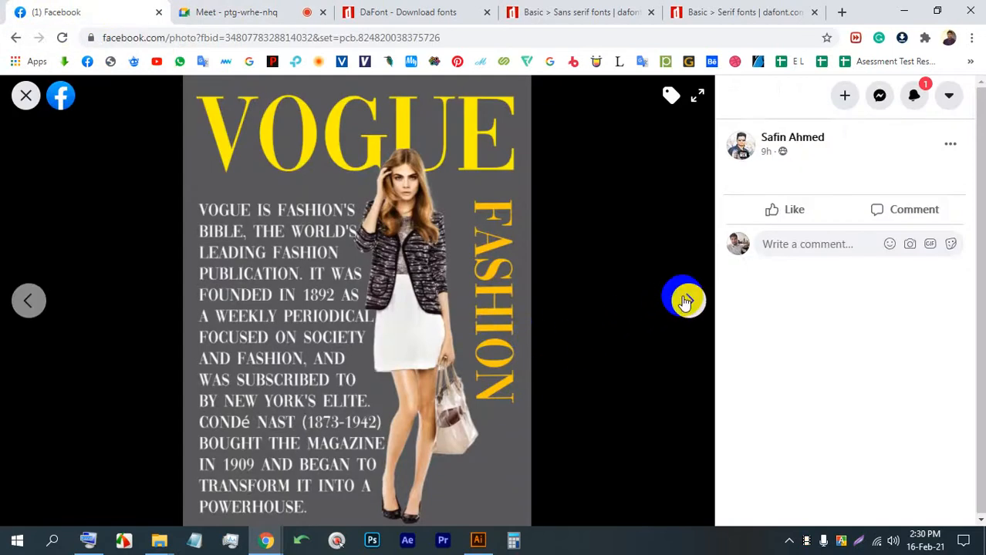
left_click(28, 300)
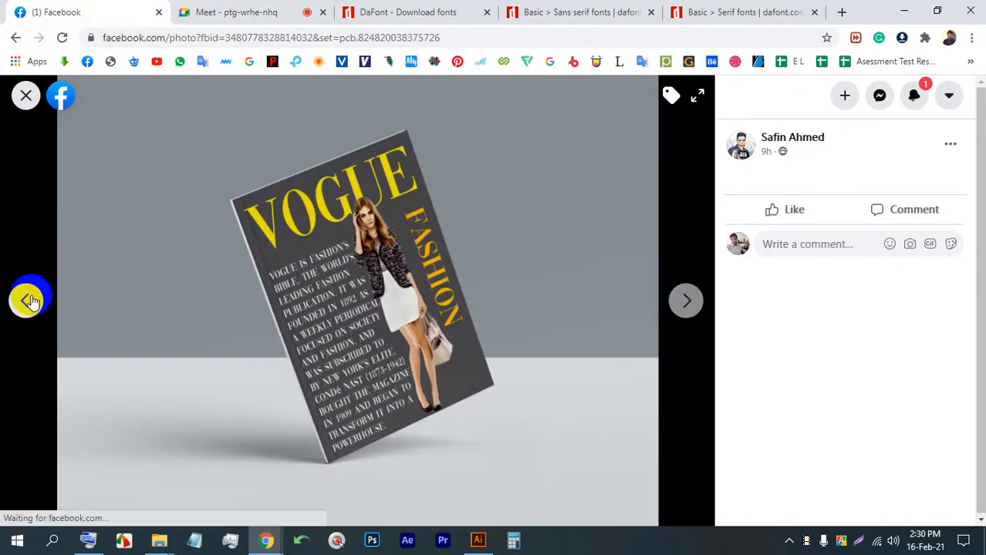
left_click(26, 97)
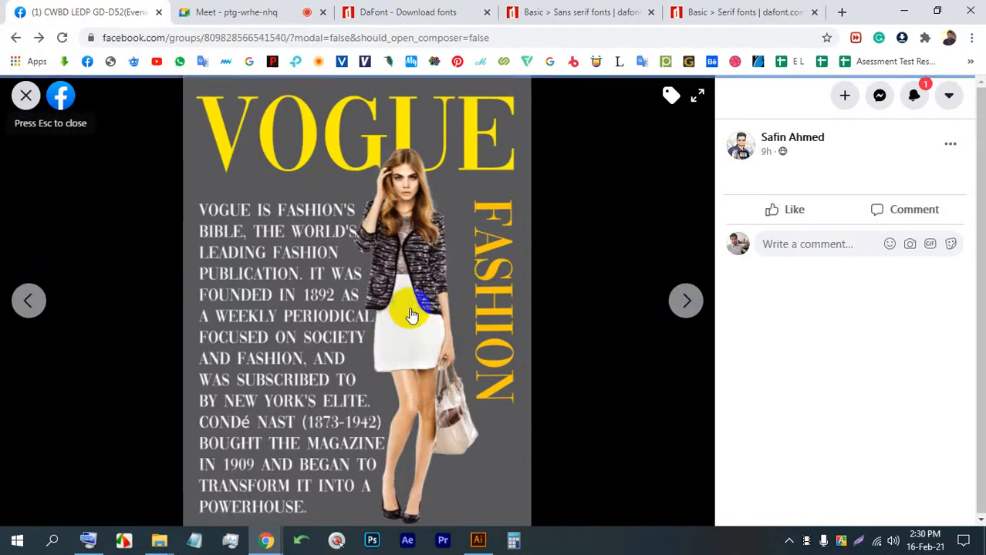
Step: Open the Men's Fitness magazine cover photo and select a 557x614 screenshot region around it
scroll(469, 340, "down", 5)
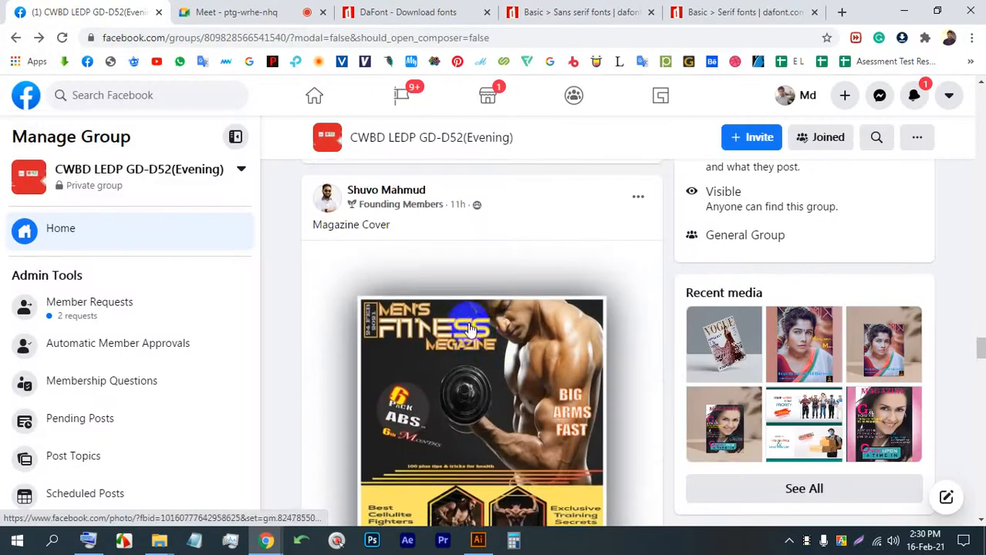
left_click(469, 325)
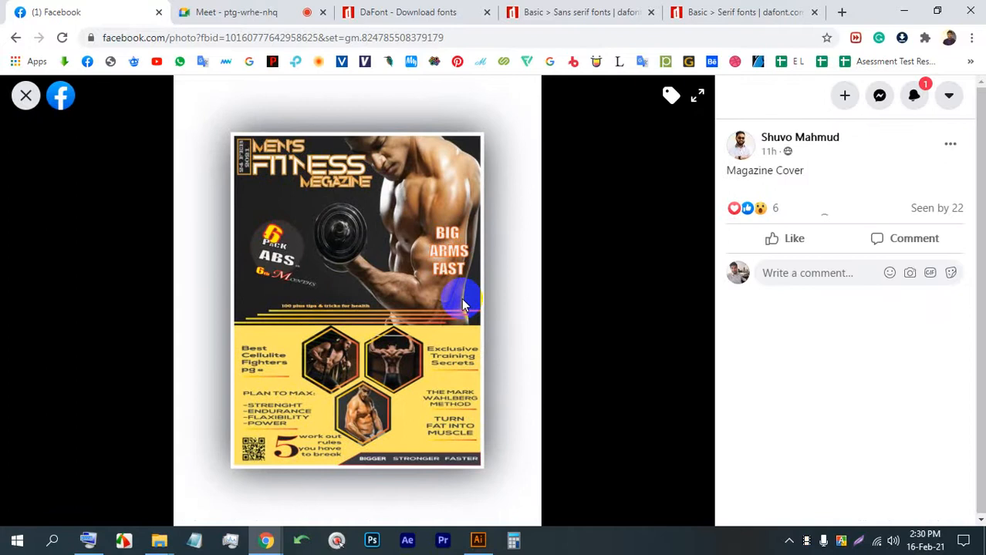
left_click(857, 538)
left_click_drag(566, 517, 163, 75)
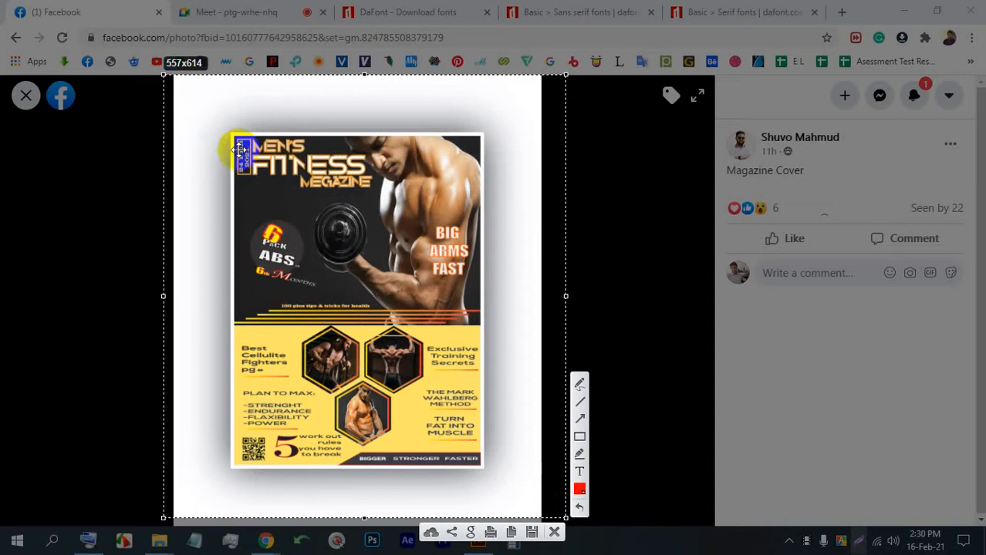
Step: Mark the text blocks beside the hexagon photos with red freehand brackets, and discard the capture and close the photo
left_click(574, 387)
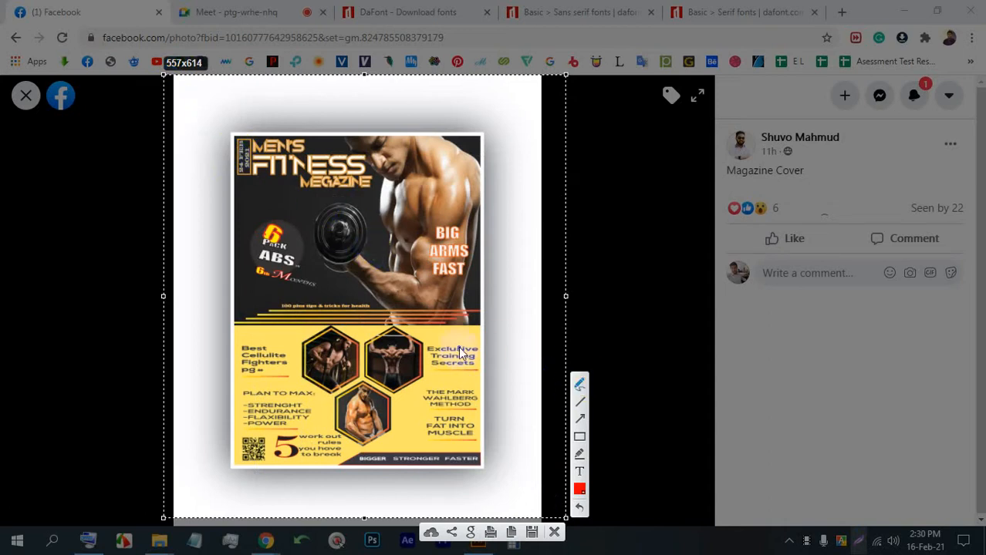
mouse_move(443, 338)
left_mouse_down()
mouse_move(424, 371)
mouse_move(442, 376)
mouse_move(402, 391)
mouse_move(401, 402)
mouse_move(434, 414)
left_mouse_up()
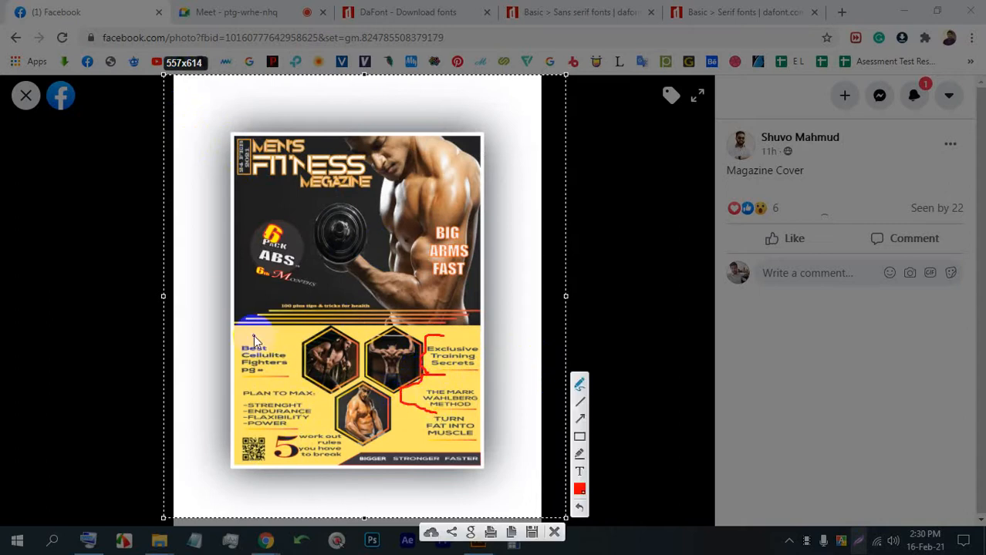
left_click_drag(251, 334, 245, 338)
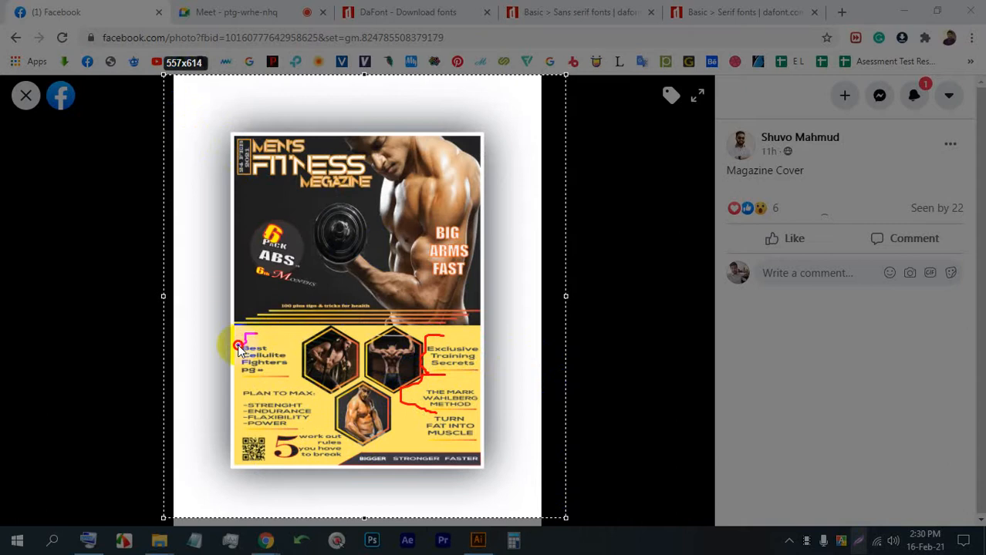
left_click_drag(243, 388, 246, 389)
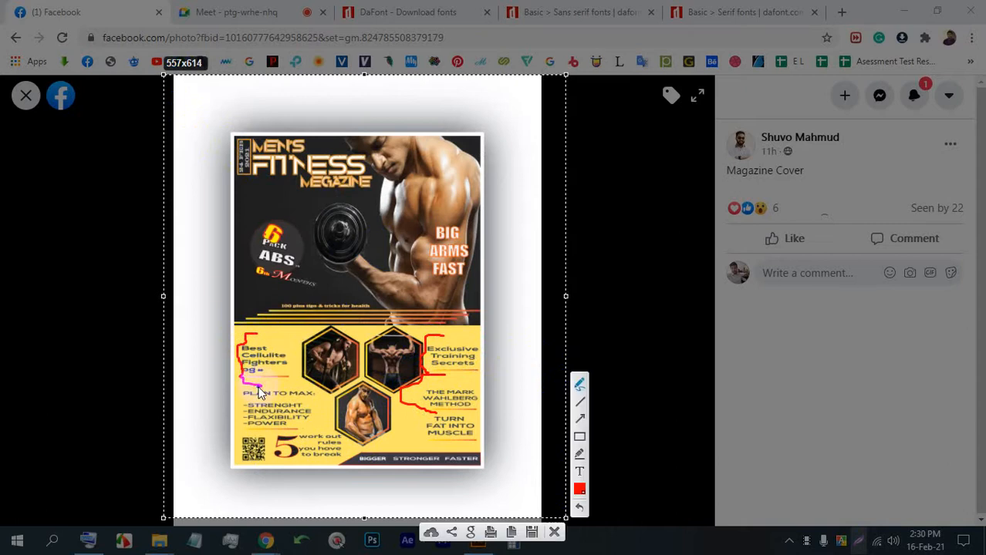
left_click(553, 530)
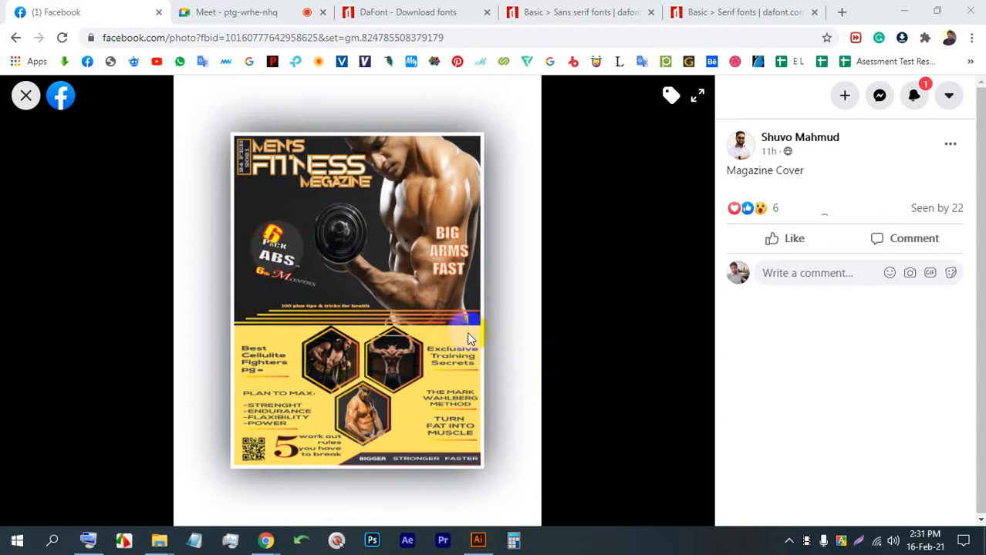
left_click(26, 95)
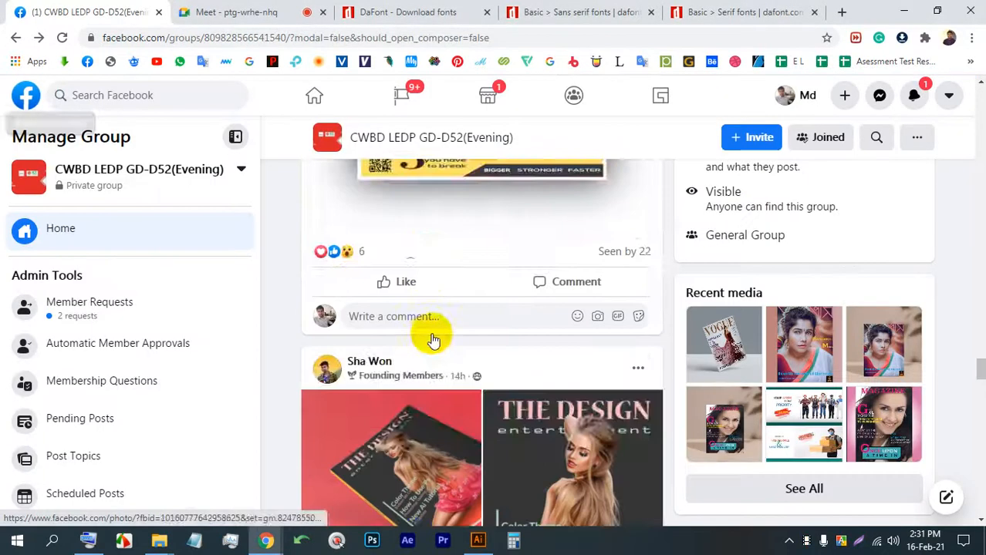
Step: Examine the mockup and flat cover photos of The Design entertainment magazine in the next group post
scroll(420, 309, "down", 3)
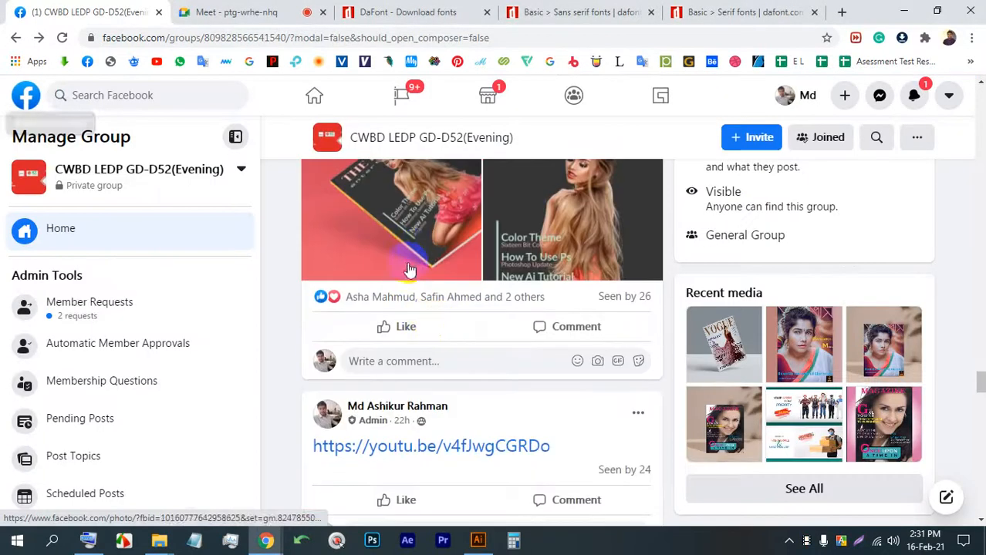
left_click(417, 256)
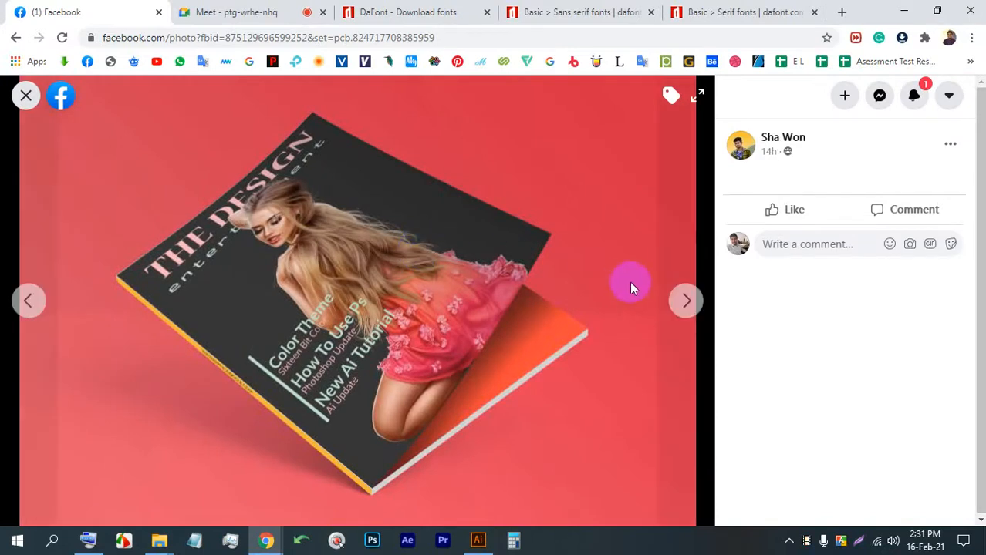
left_click(678, 303)
left_click(686, 305)
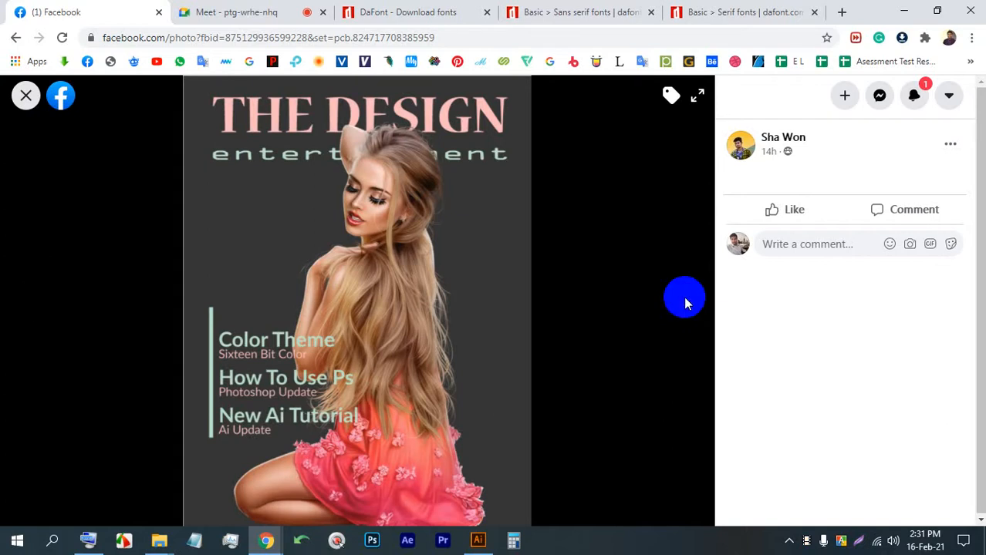
left_click(685, 302)
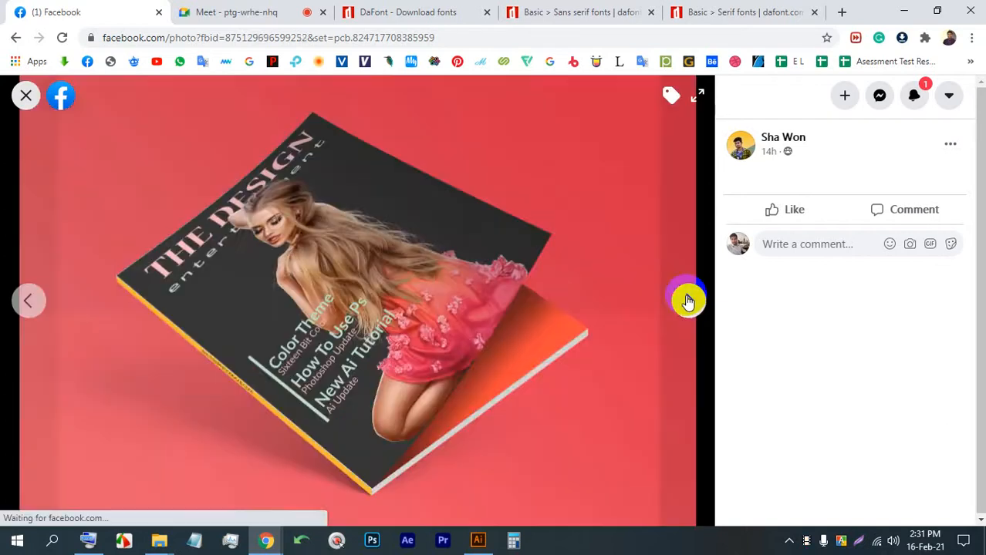
left_click(686, 301)
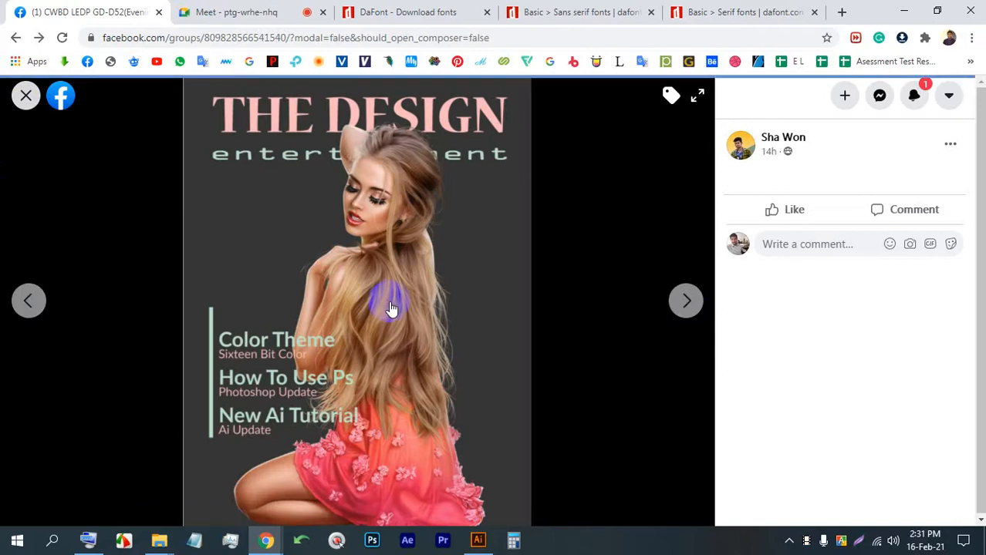
Step: Browse the older group posts and skip ahead through the S M S Logo Design video
scroll(501, 378, "down", 10)
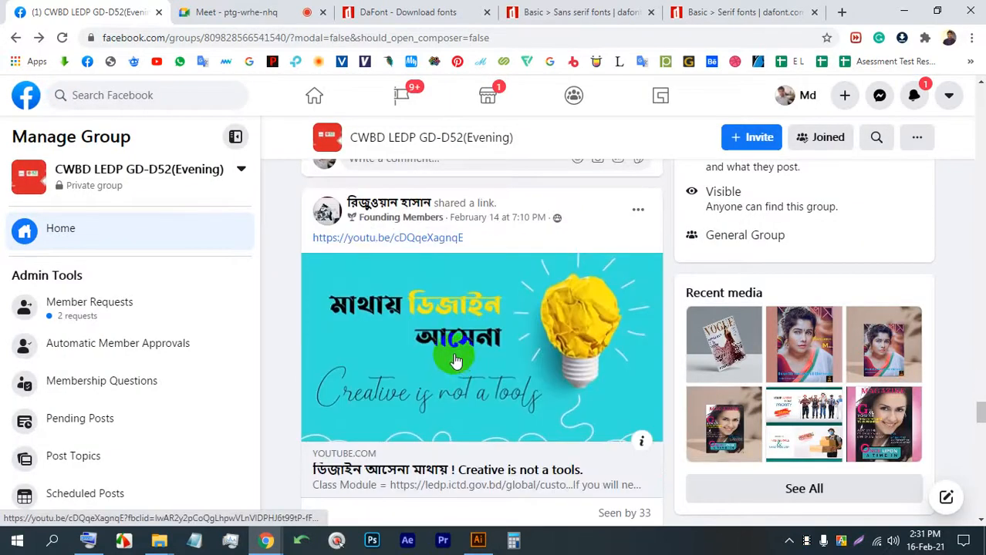
scroll(455, 355, "up", 10)
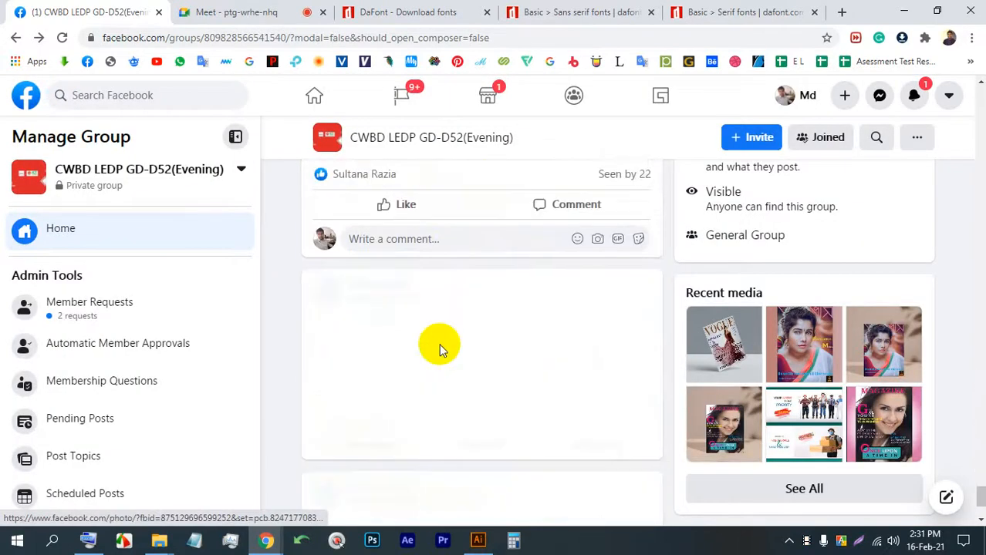
scroll(433, 346, "up", 6)
scroll(440, 342, "down", 2)
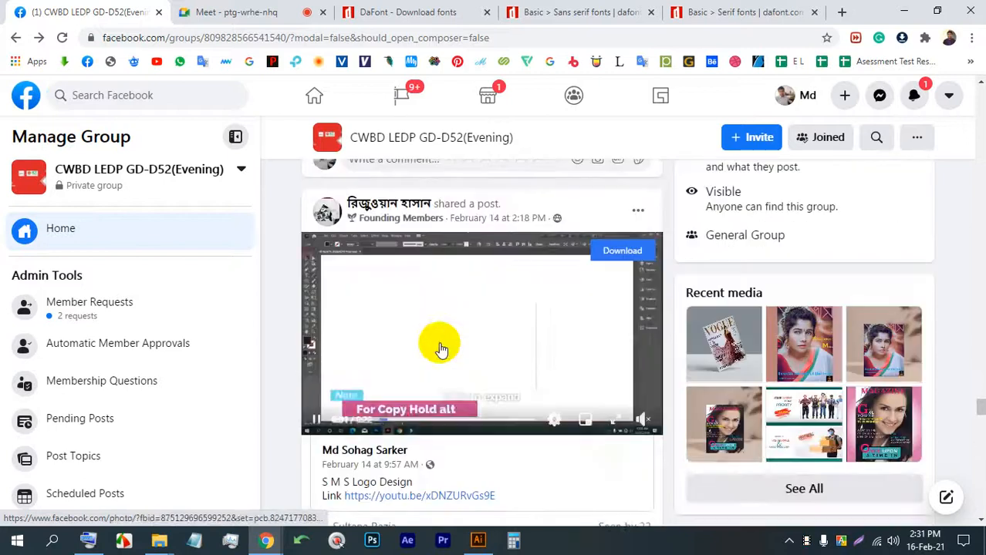
left_click_drag(380, 410, 460, 420)
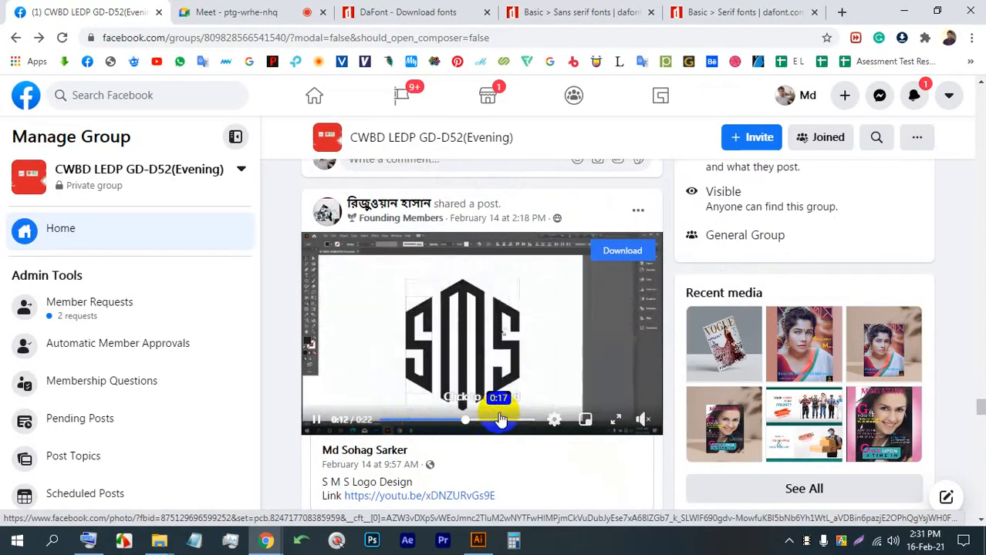
left_click(500, 419)
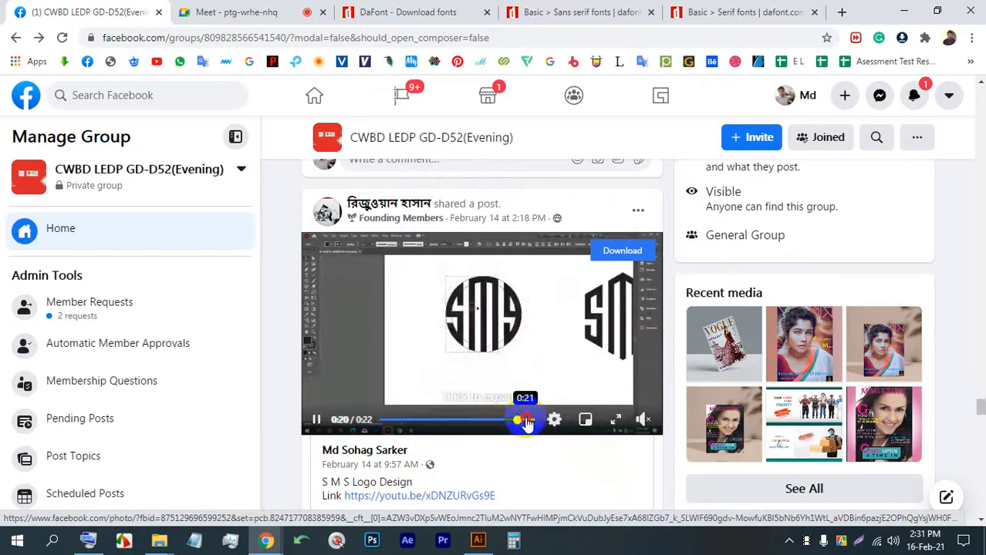
scroll(436, 378, "down", 10)
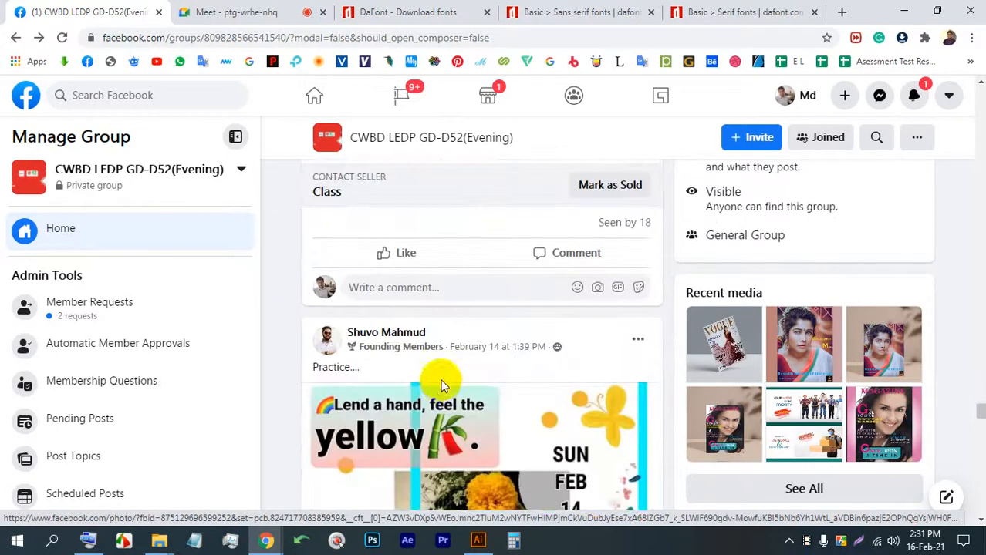
Step: Check the Google Meet call, return to the group feed and reopen the flat Vogue cover photo
left_click(202, 11)
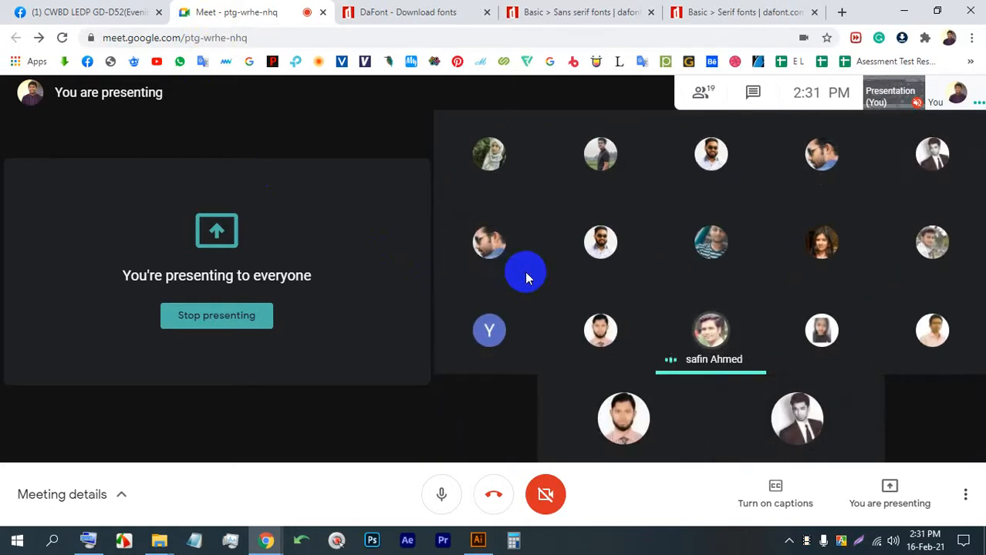
left_click(77, 12)
scroll(418, 340, "down", 20)
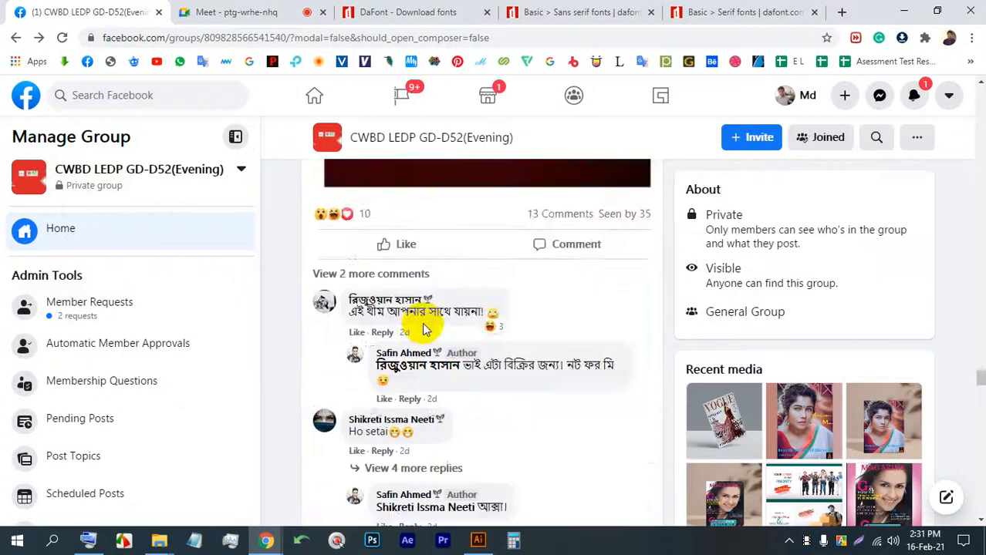
scroll(425, 327, "up", 15)
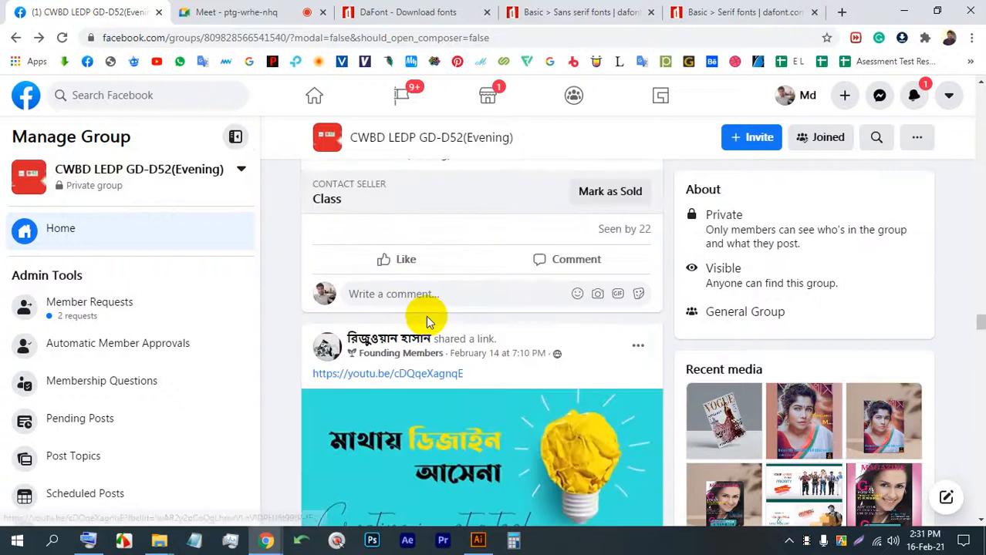
scroll(429, 322, "up", 6)
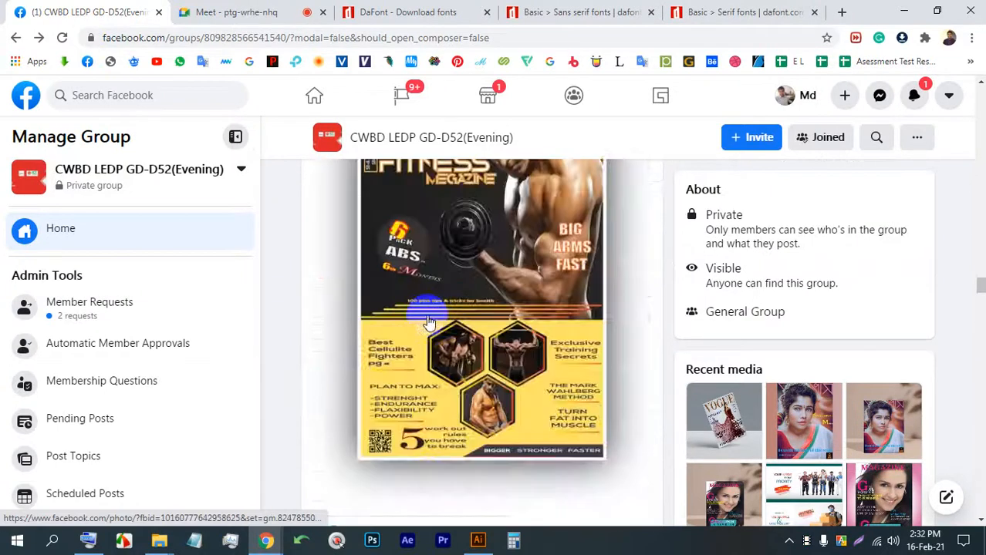
scroll(434, 305, "up", 5)
left_click(436, 309)
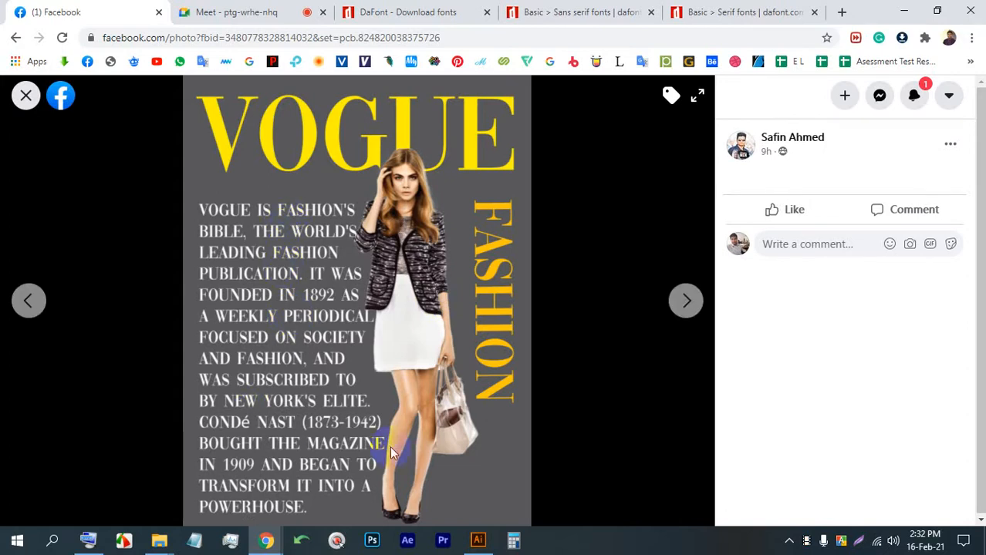
Step: Switch to Illustrator and close all the open untitled documents without saving their changes
left_click(478, 540)
scroll(260, 247, "down", 5)
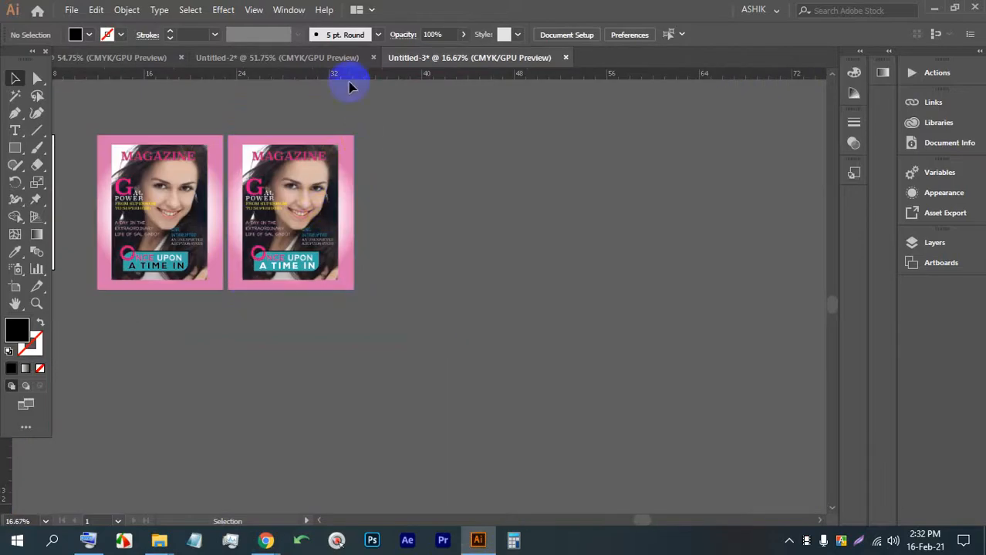
left_click(373, 57)
left_click(563, 288)
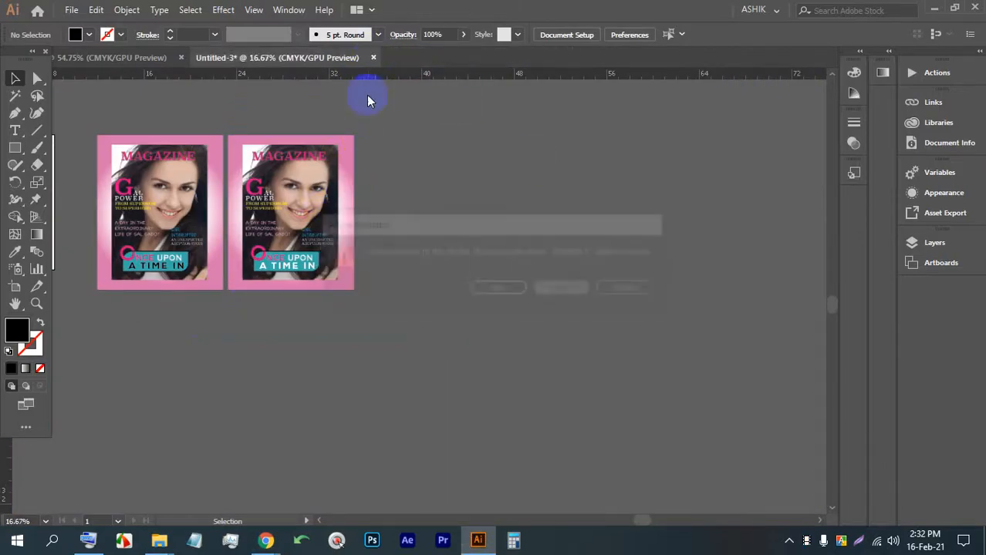
left_click(373, 57)
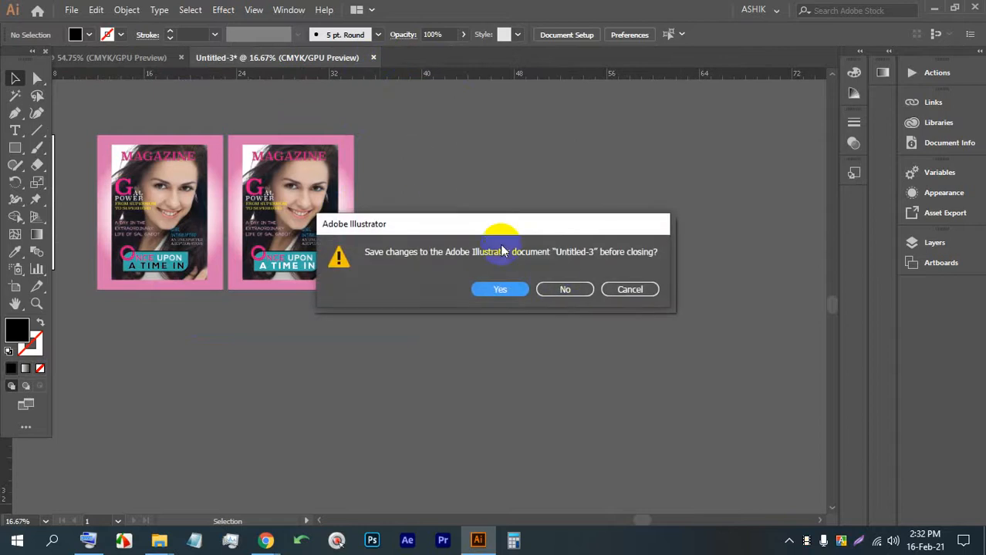
key("n")
left_click(181, 58)
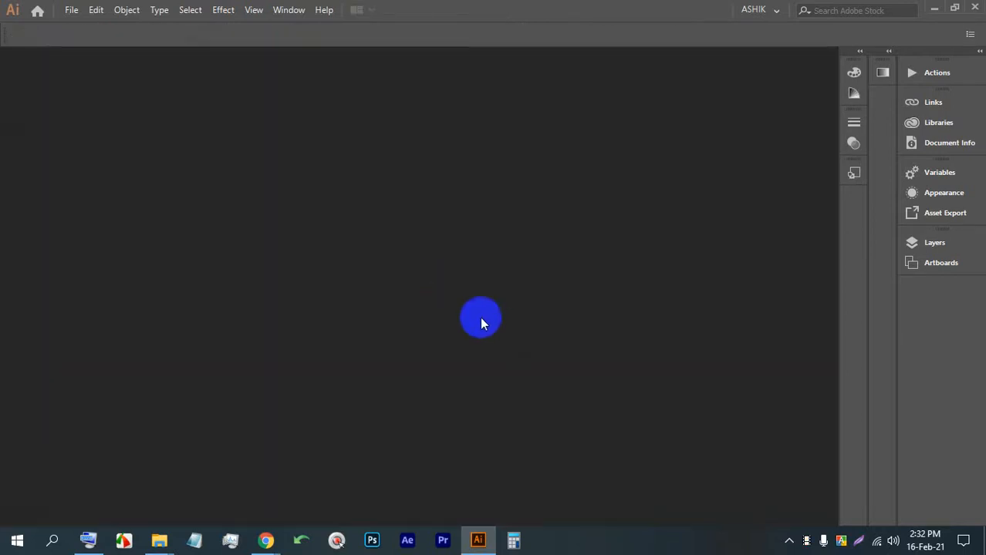
Step: Switch to Chrome, search Google Images for "magazine page" in place of the DaFont home page, and close the two other DaFont pages
left_click(265, 540)
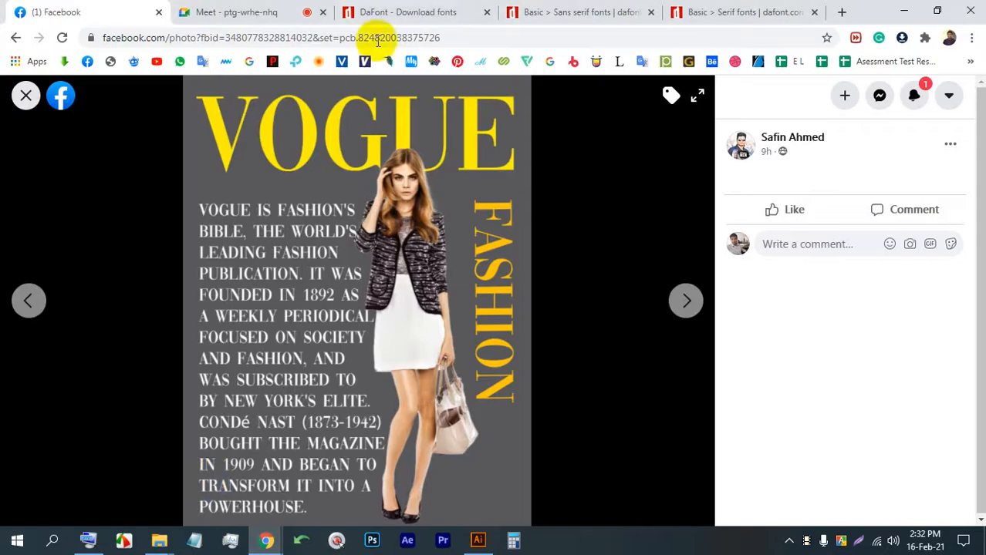
left_click(428, 12)
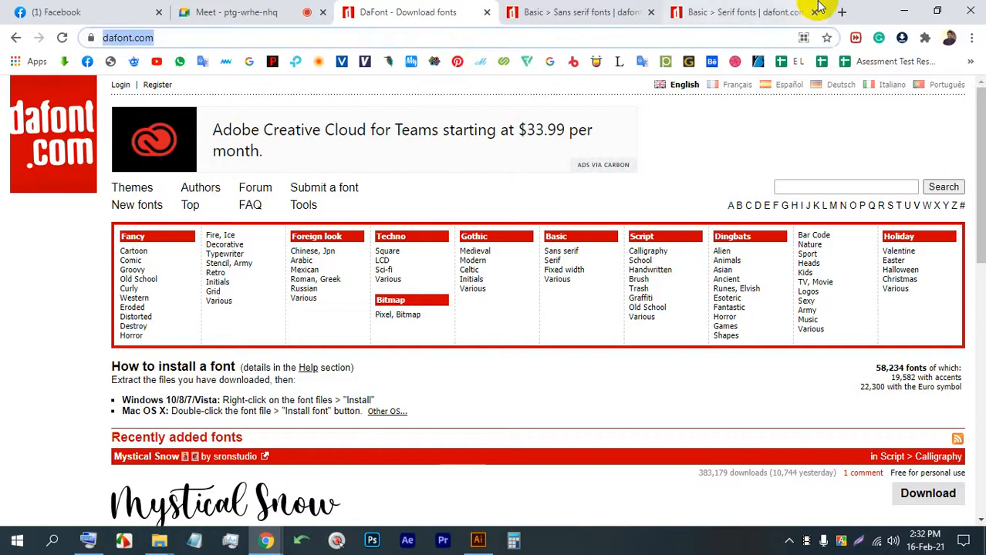
type("MA")
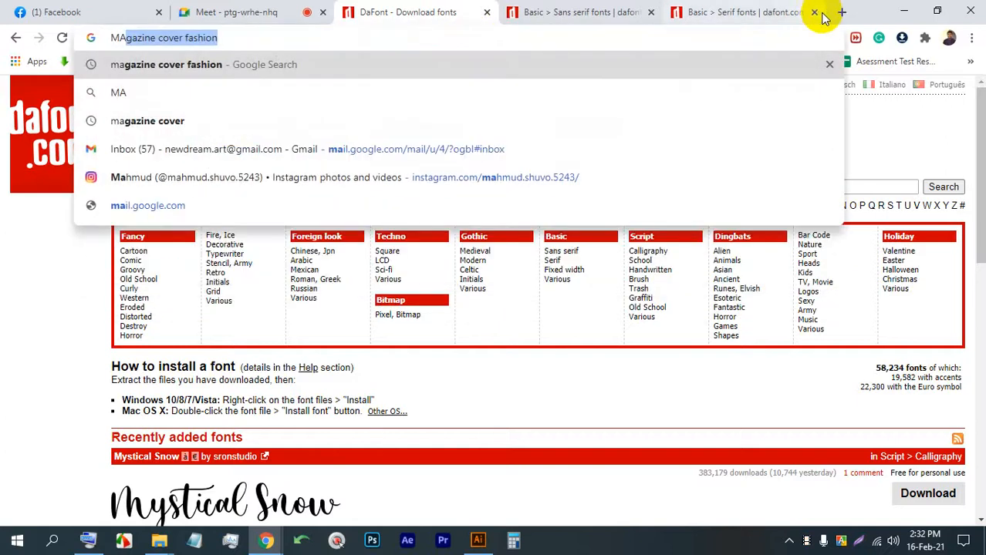
type("gazine cover ")
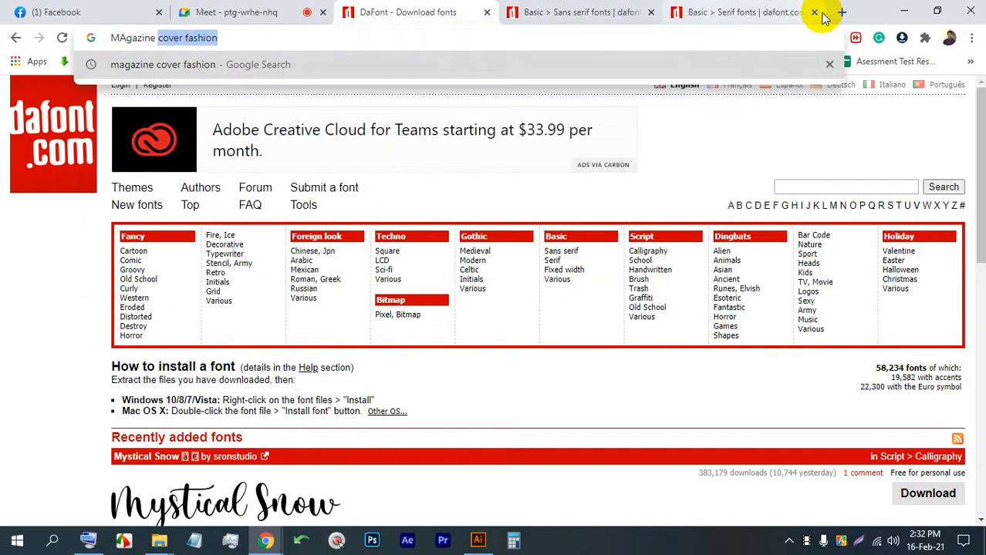
type("PAGE")
key("Return")
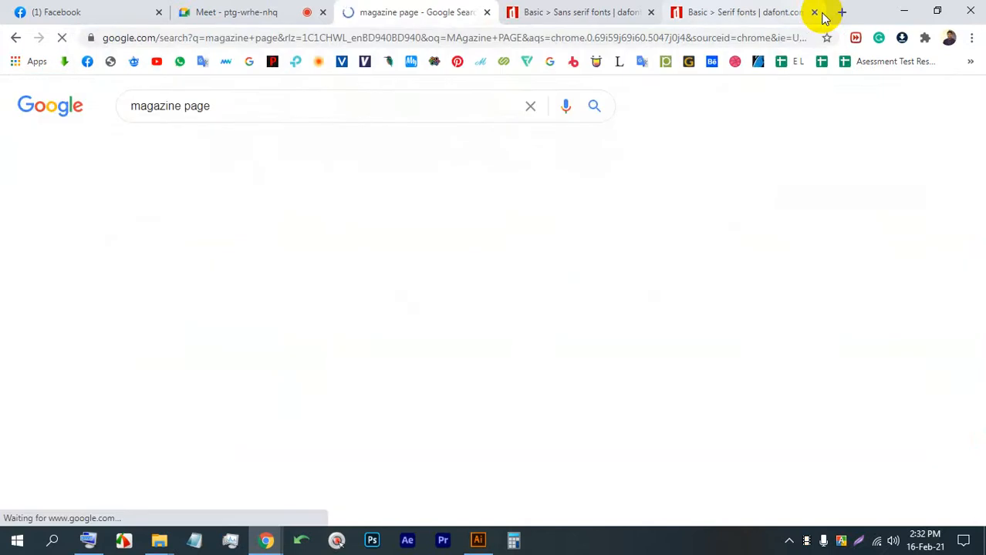
left_click(213, 146)
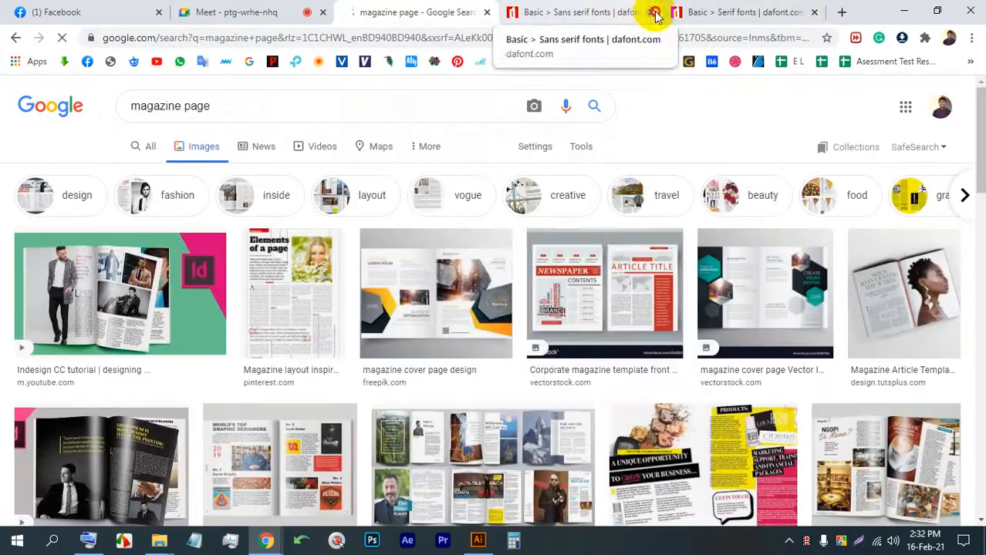
left_click(650, 11)
left_click(650, 12)
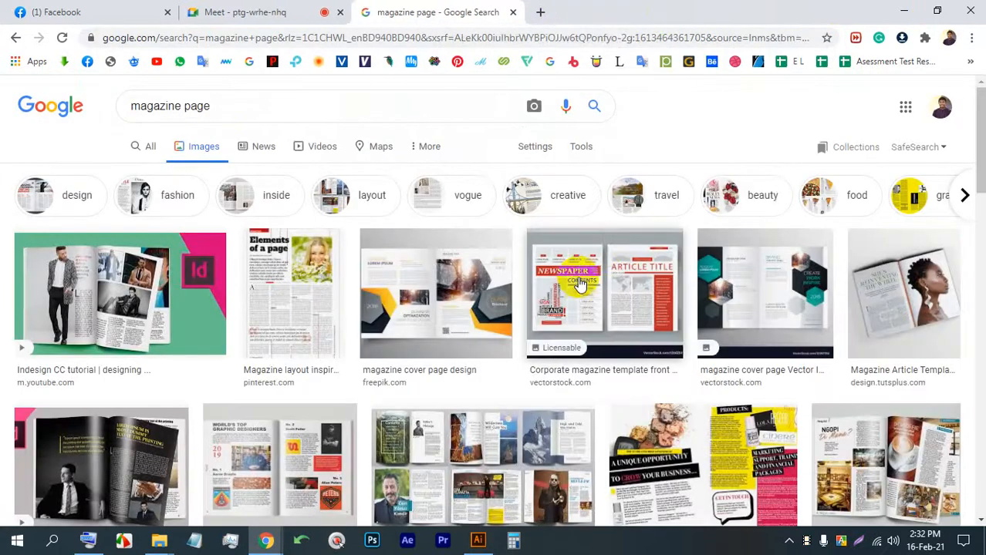
Step: Examine the InDesign, Elements of a page and bifold brochure layouts among the image results, and check the Google Meet call
left_click(579, 275)
scroll(435, 291, "down", 1)
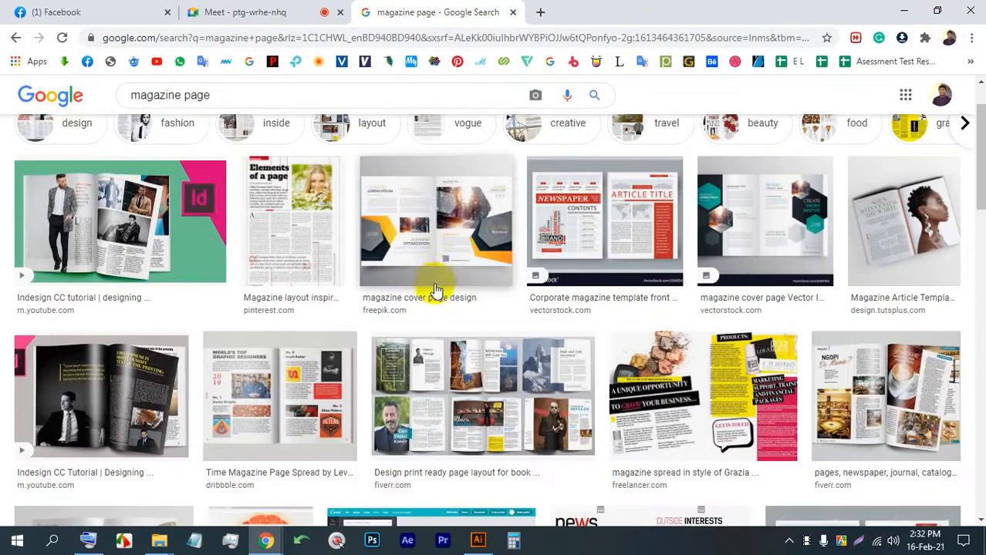
left_click(121, 217)
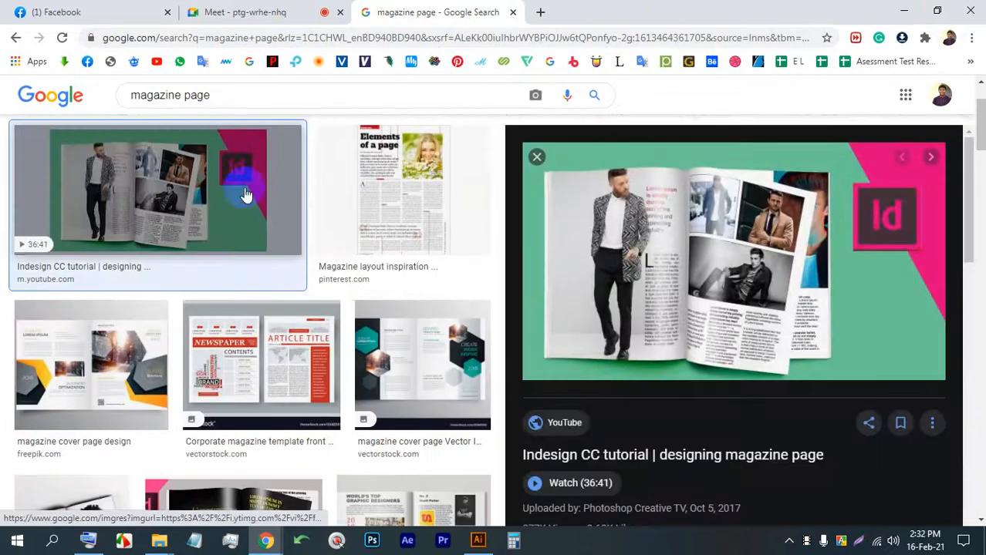
left_click(366, 207)
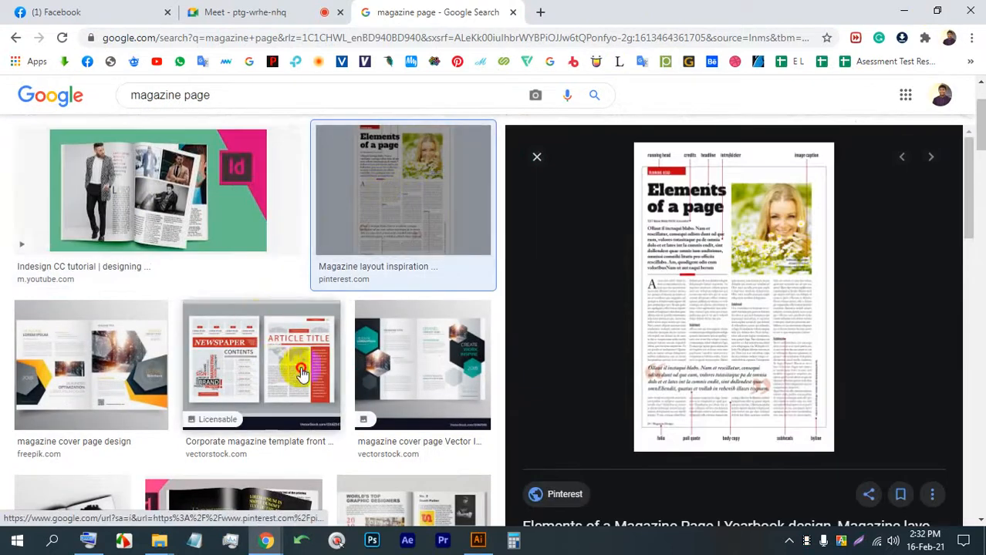
left_click(288, 374)
left_click(94, 340)
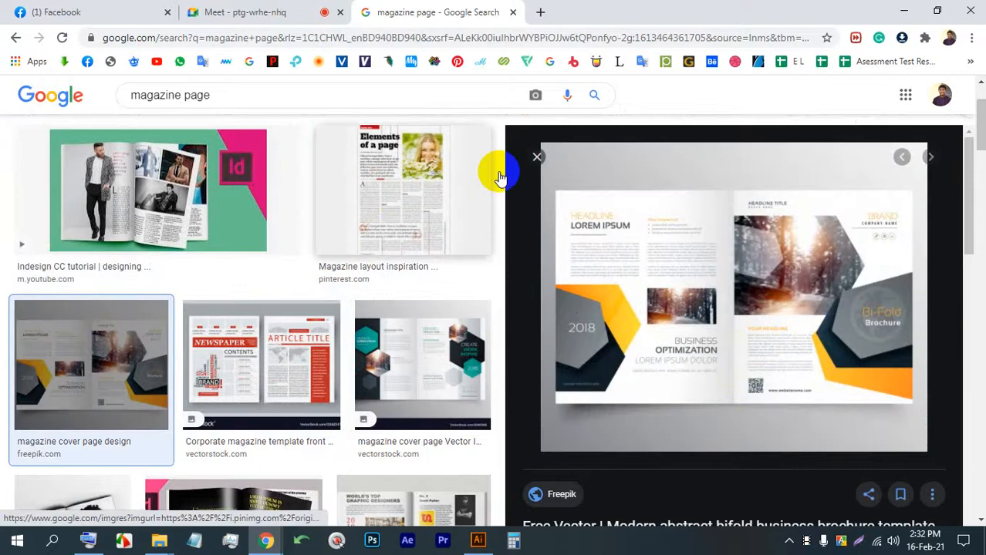
scroll(870, 380, "down", 5)
scroll(455, 348, "down", 4)
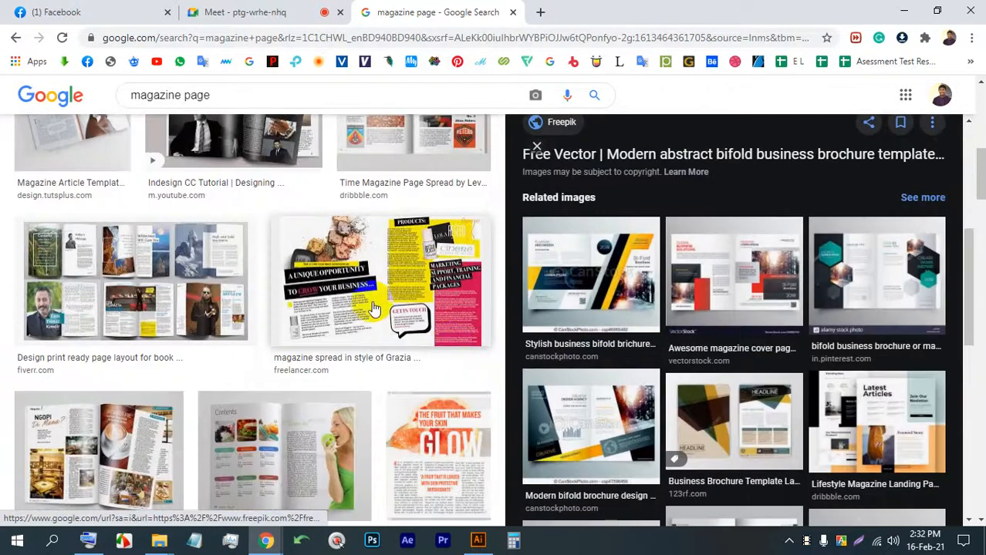
scroll(255, 432, "up", 10)
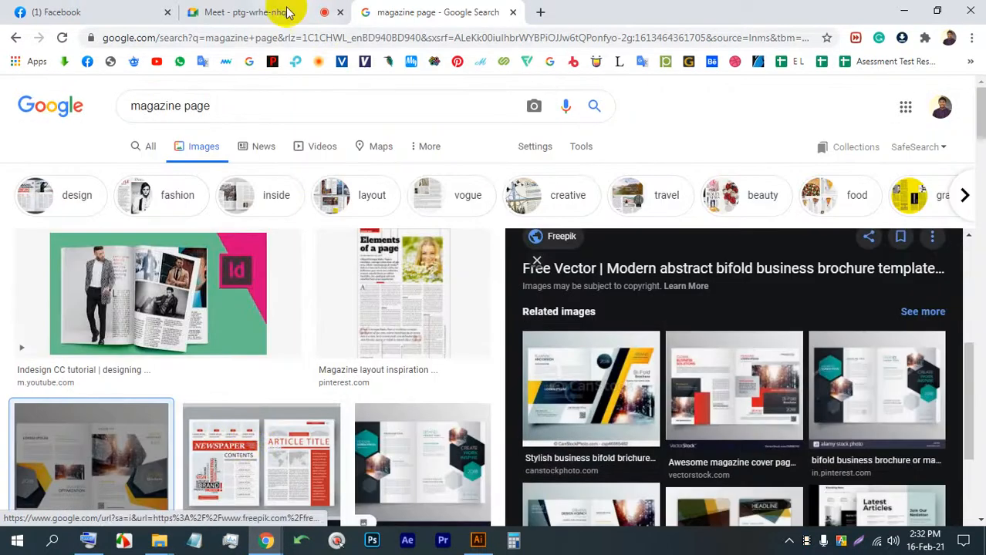
left_click(274, 12)
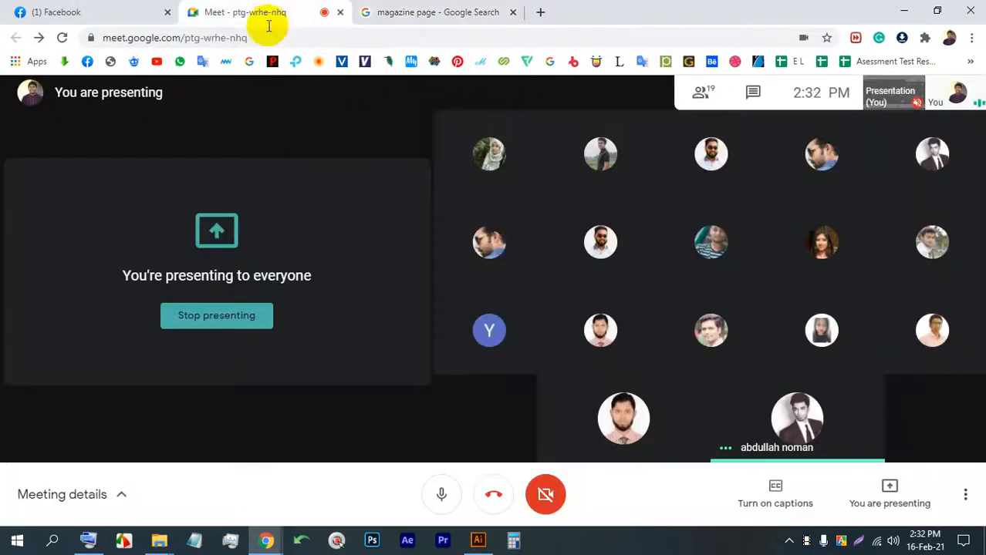
Step: In Illustrator, create a Letter print document in inches, 8.5 x 11 in, with 2 artboards, 0.125 in bleed and CMYK color
left_click(480, 542)
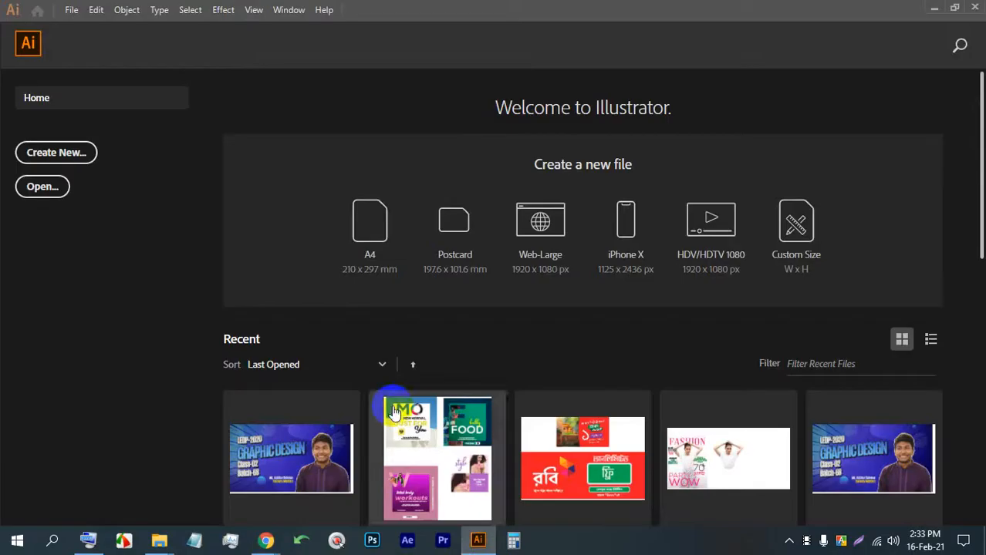
left_click(68, 153)
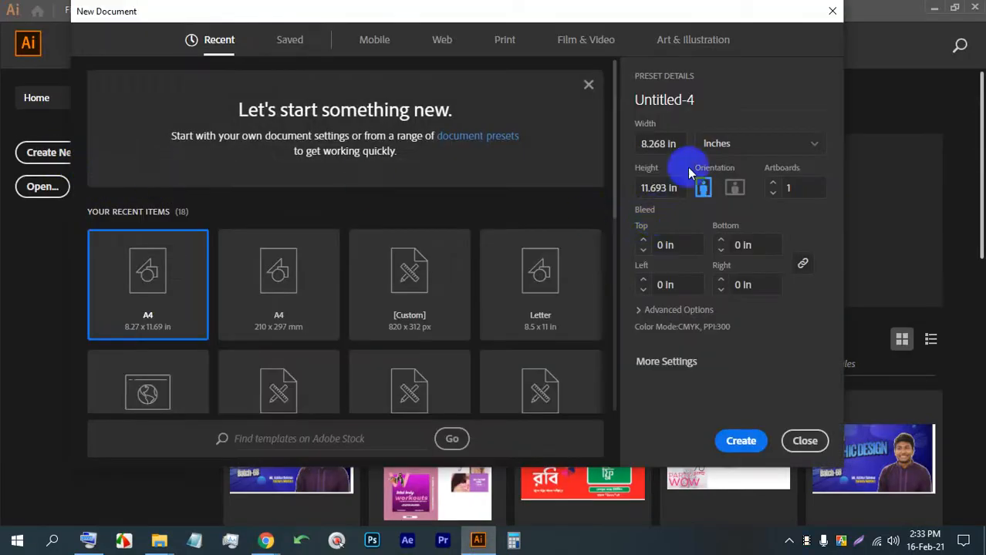
left_click(502, 40)
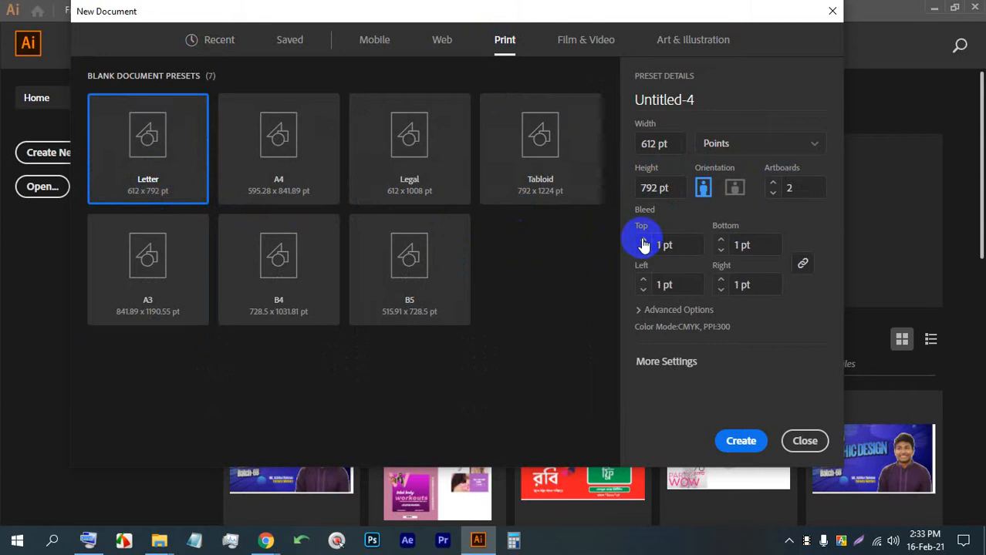
left_click(733, 146)
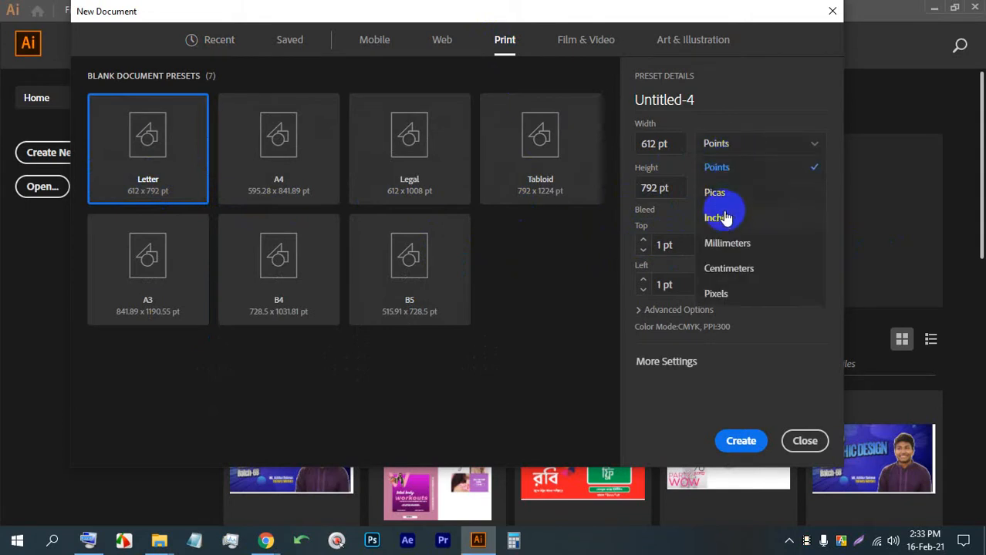
left_click(725, 219)
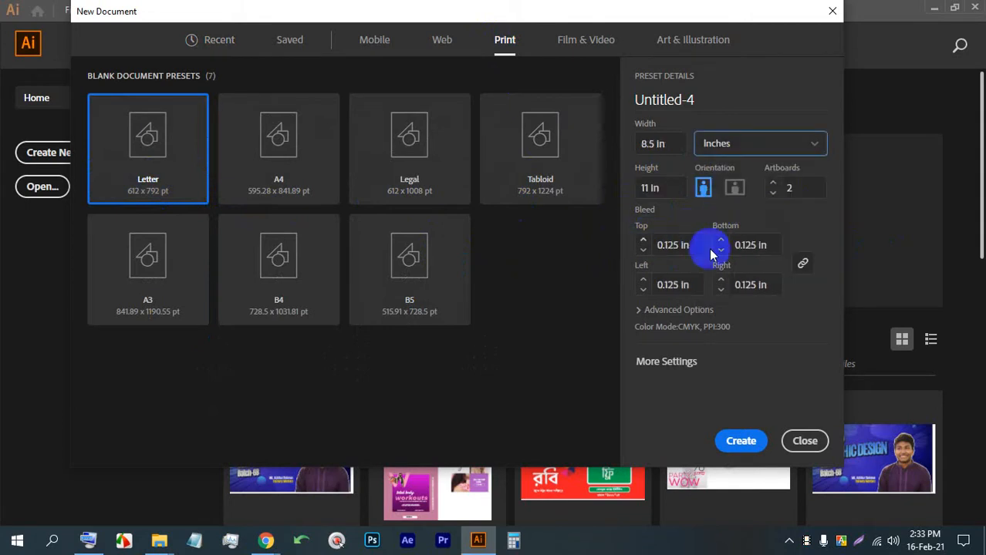
left_click(679, 311)
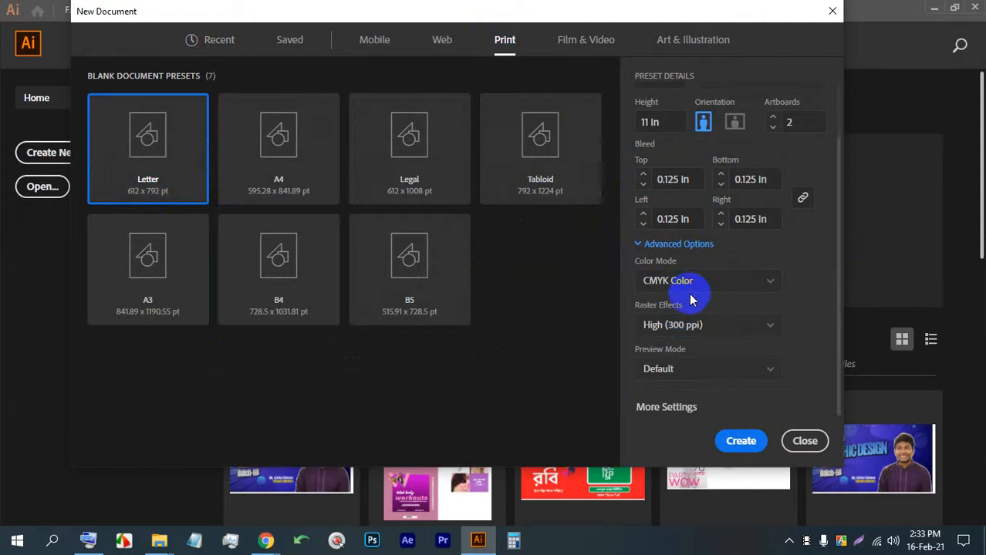
left_click(742, 442)
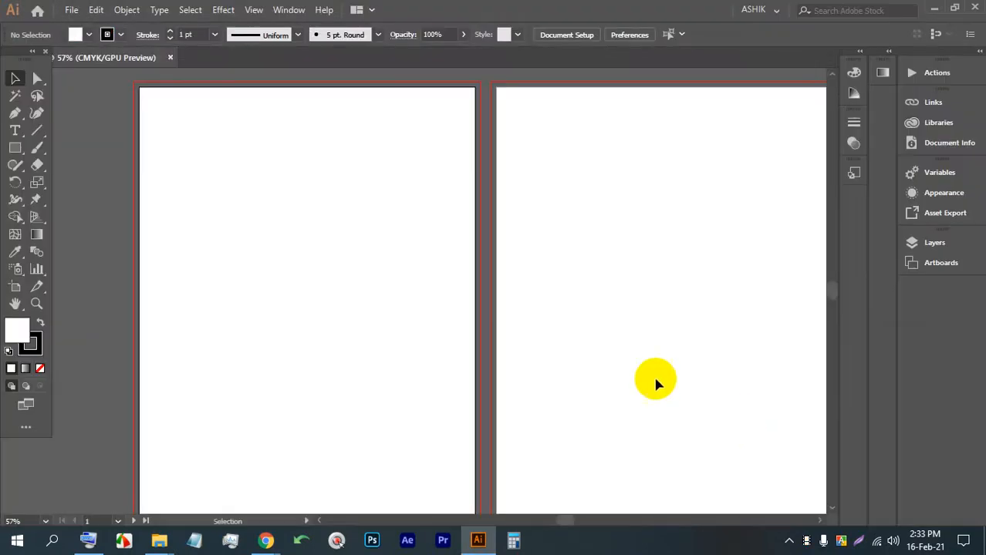
Step: Start placing an image and browse to the Image folder inside the LEDP folder on drive E
scroll(315, 297, "up", 2)
scroll(289, 286, "down", 2)
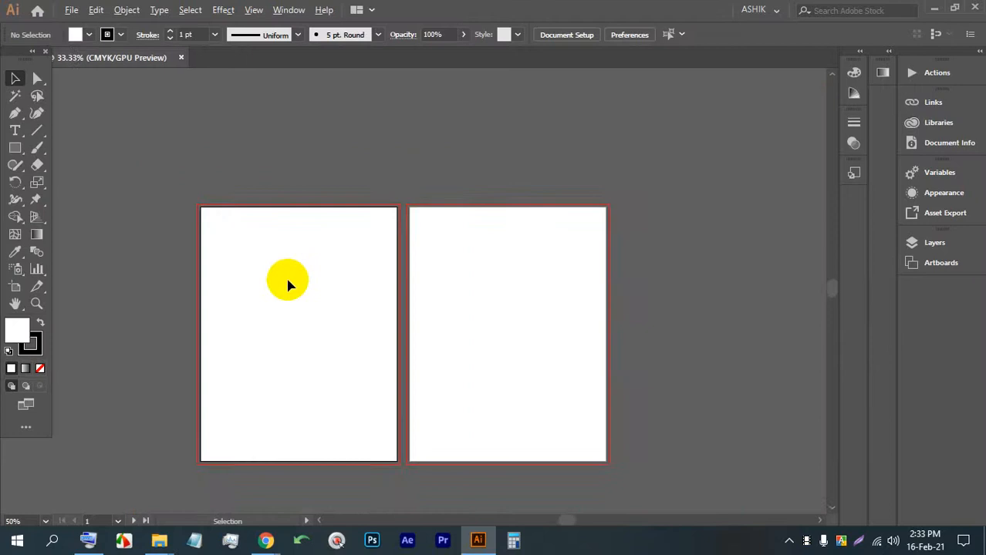
scroll(321, 349, "up", 1)
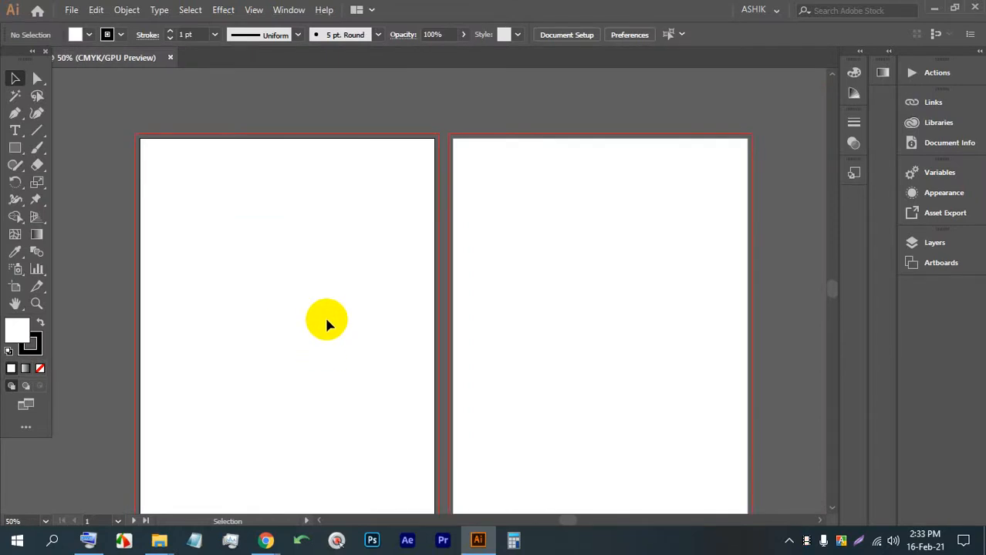
left_click(69, 11)
left_click(109, 246)
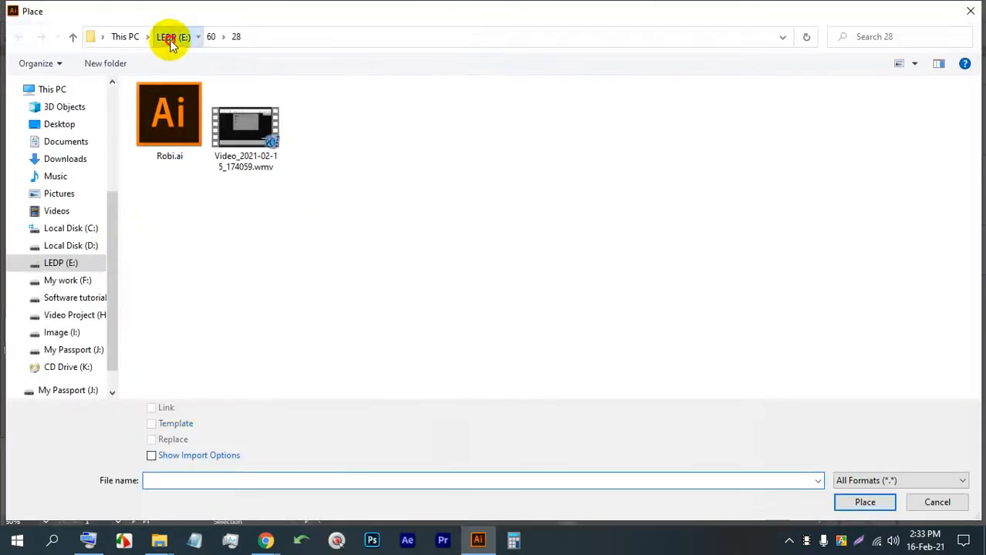
left_click(173, 36)
double_click(868, 142)
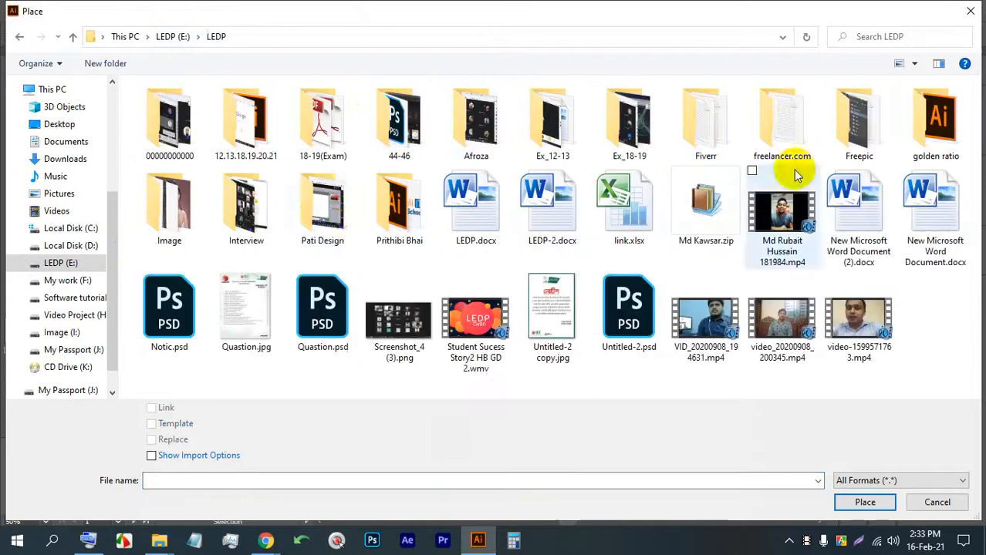
double_click(189, 223)
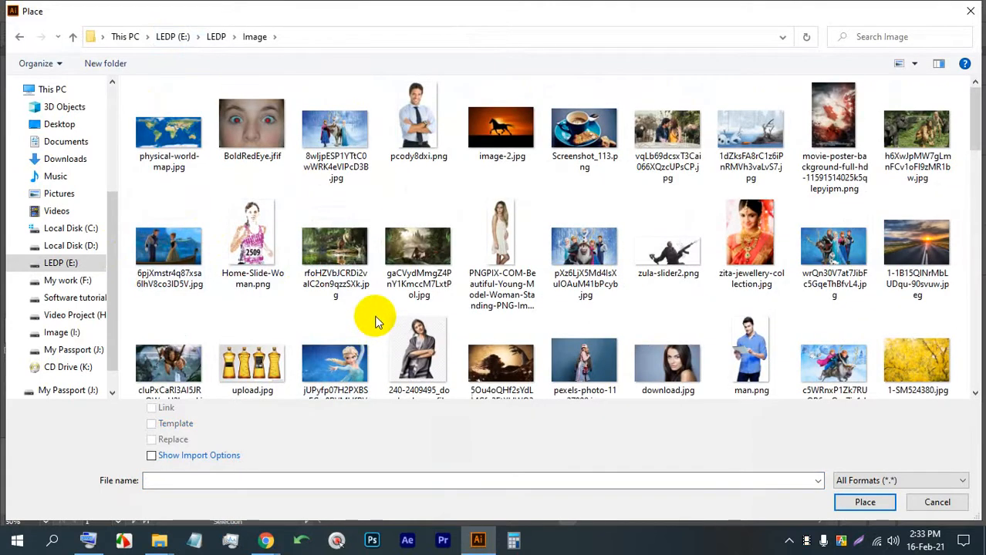
Step: Place the full-length JPG photo of the woman in the polka-dot dress on the first artboard and embed it
scroll(551, 360, "down", 2)
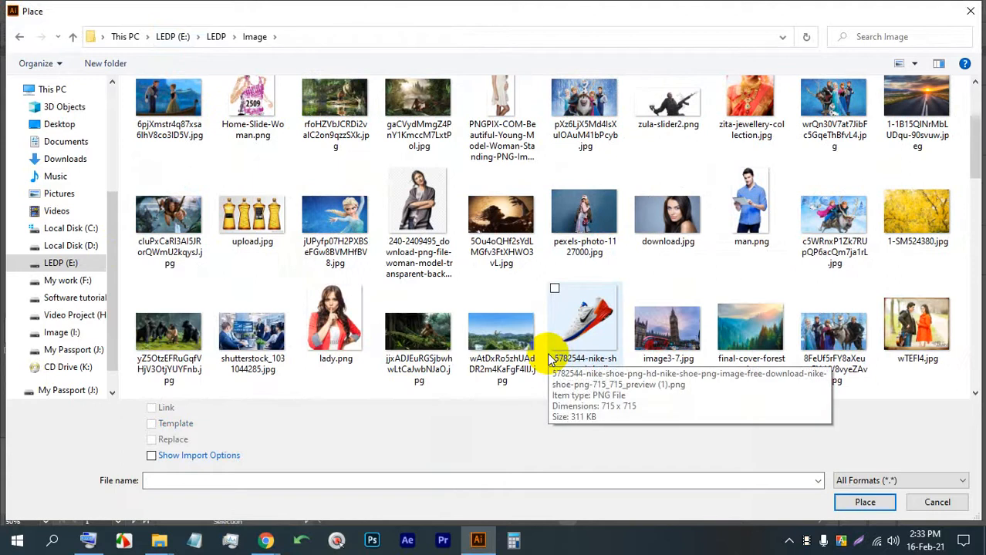
scroll(550, 361, "down", 3)
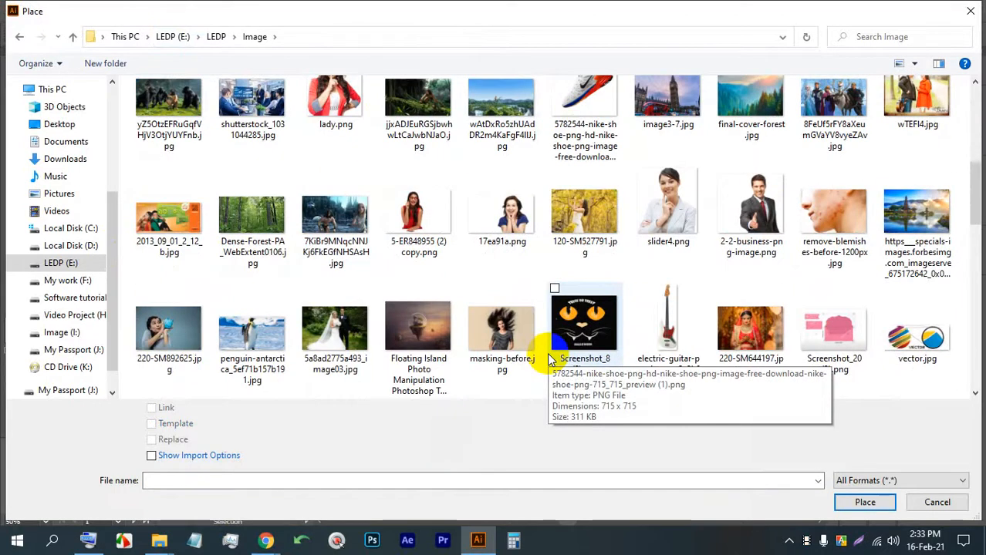
scroll(550, 360, "down", 10)
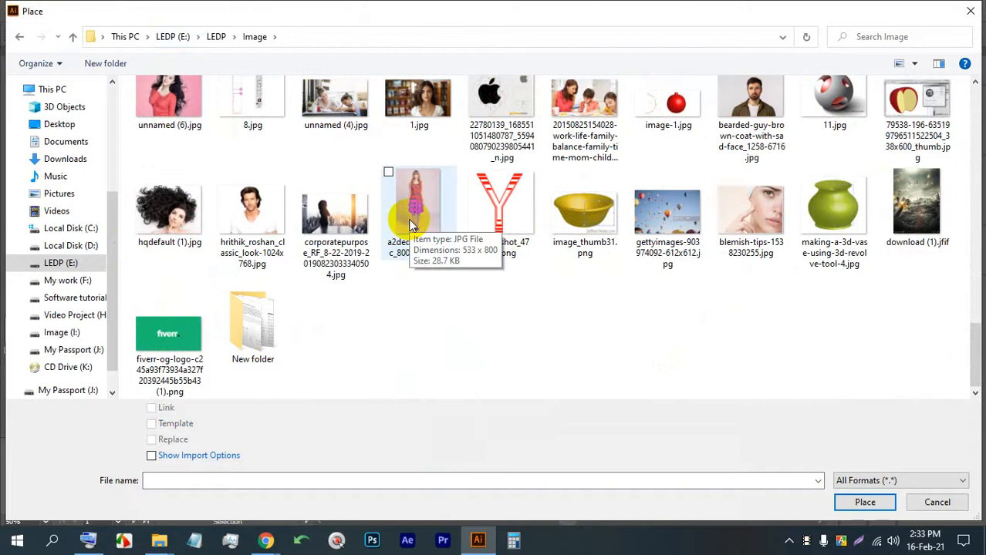
double_click(408, 220)
left_click(260, 210)
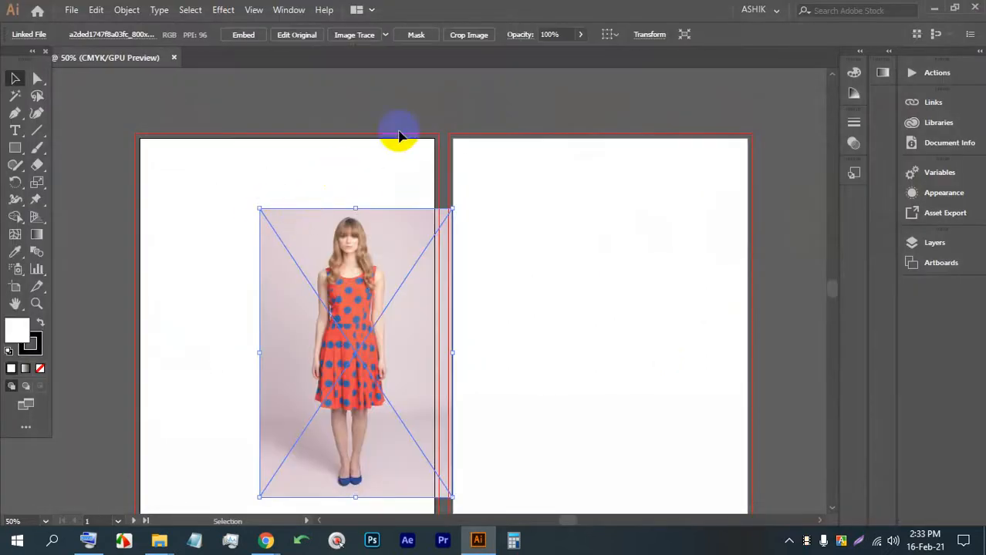
scroll(293, 140, "down", 1)
left_click(243, 35)
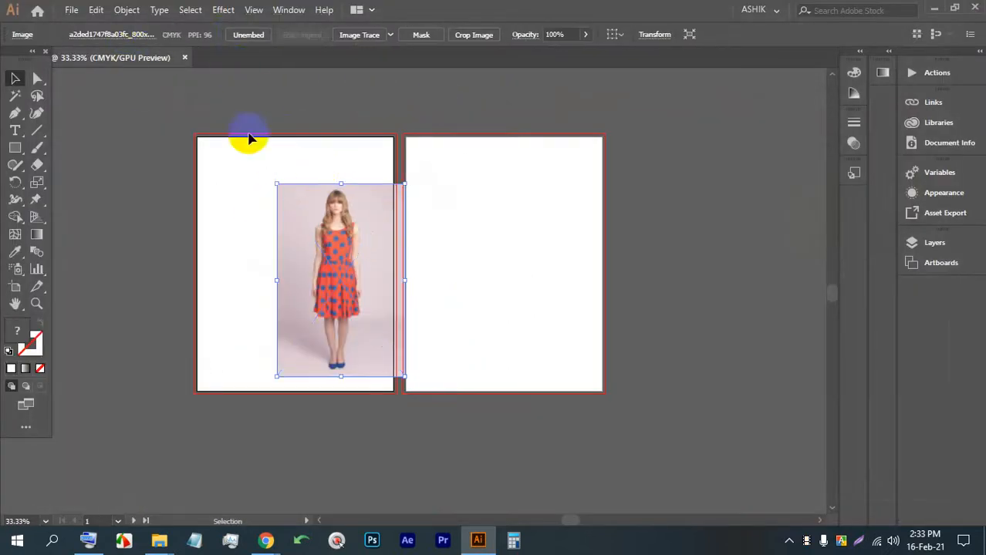
Step: Align the woman's photo with the first artboard's top-left corner and scale it proportionally to fill the page width
scroll(248, 140, "up", 1)
scroll(355, 229, "down", 1)
left_click_drag(371, 264, 252, 195)
left_click_drag(363, 378, 463, 313)
scroll(401, 349, "up", 4)
scroll(393, 348, "up", 5)
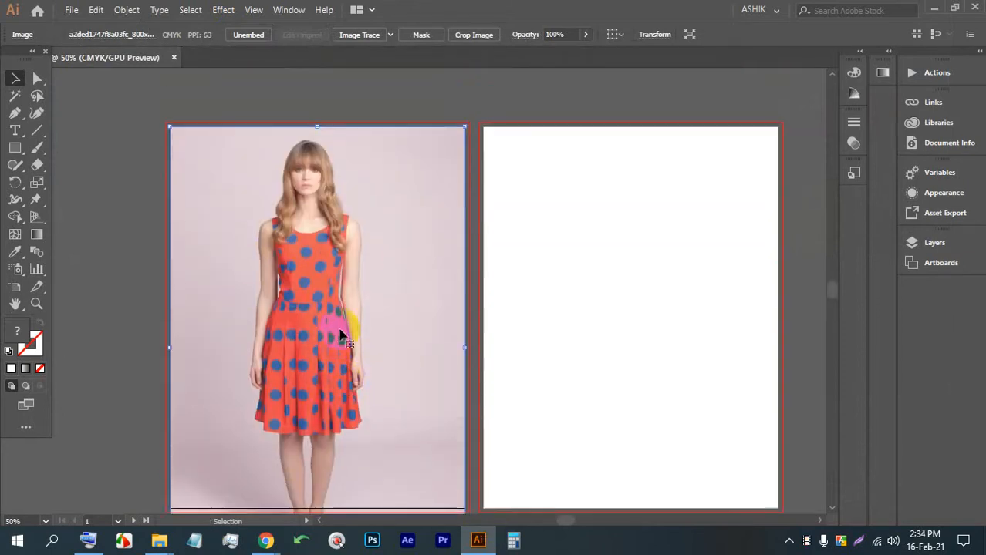
scroll(294, 251, "down", 1)
scroll(311, 334, "up", 1)
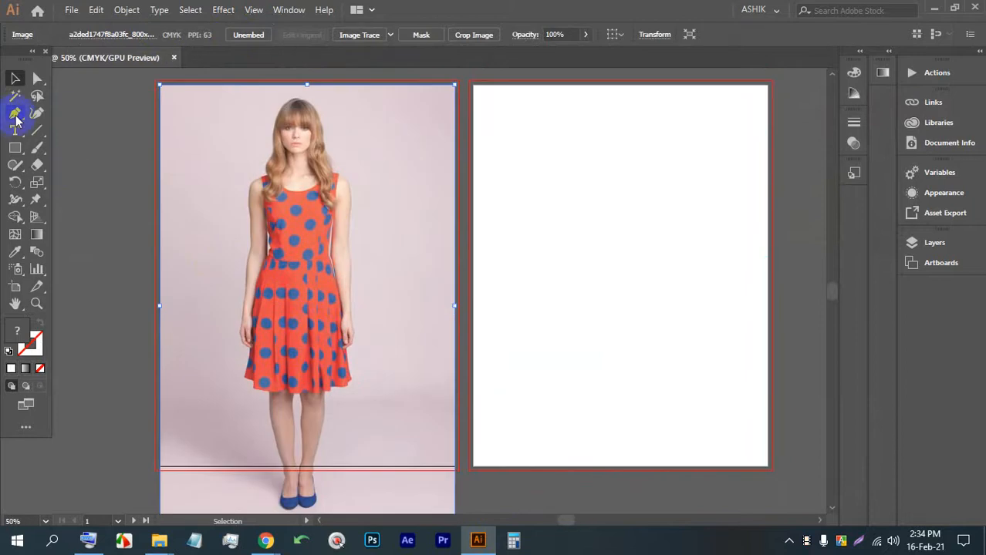
Step: Draw an 8.5 x 11 in rectangle over the photo, exactly covering the first artboard
left_click(13, 138)
left_click(15, 148)
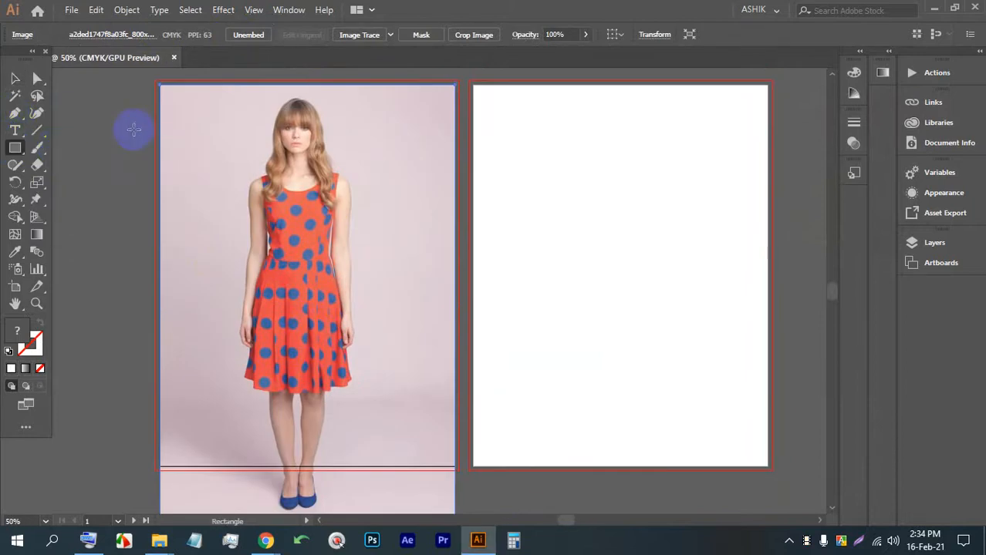
left_click_drag(161, 83, 455, 467)
left_click(14, 79)
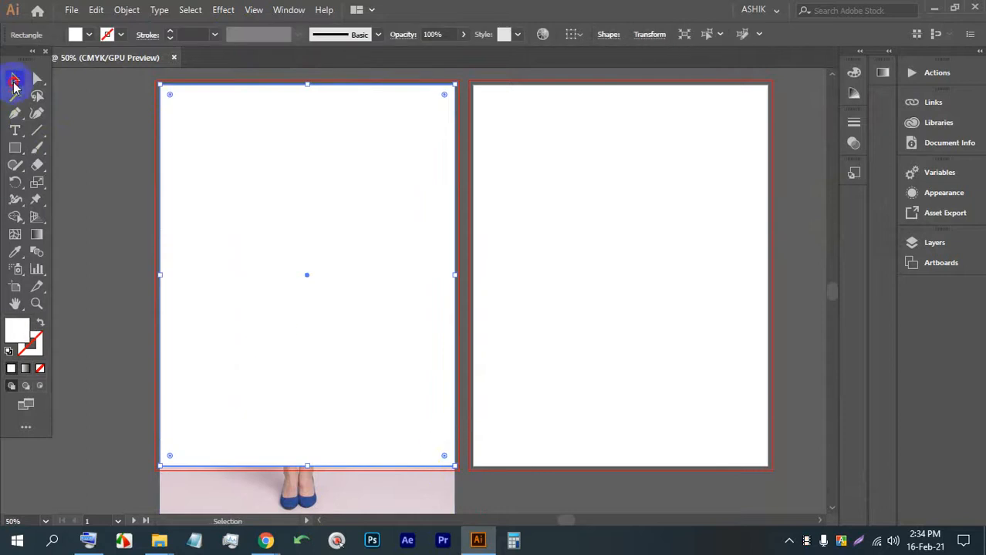
Step: Select the page-sized rectangle together with the photo and make a clipping mask, trimming the photo to the artboard
left_click(97, 124)
left_click_drag(97, 123, 214, 193)
key("ctrl+7")
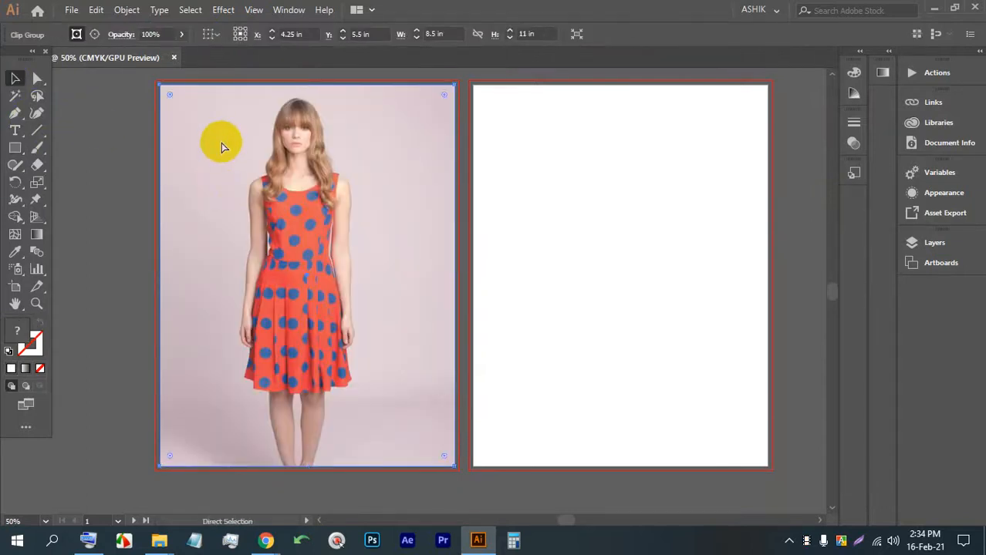
key("ctrl+z")
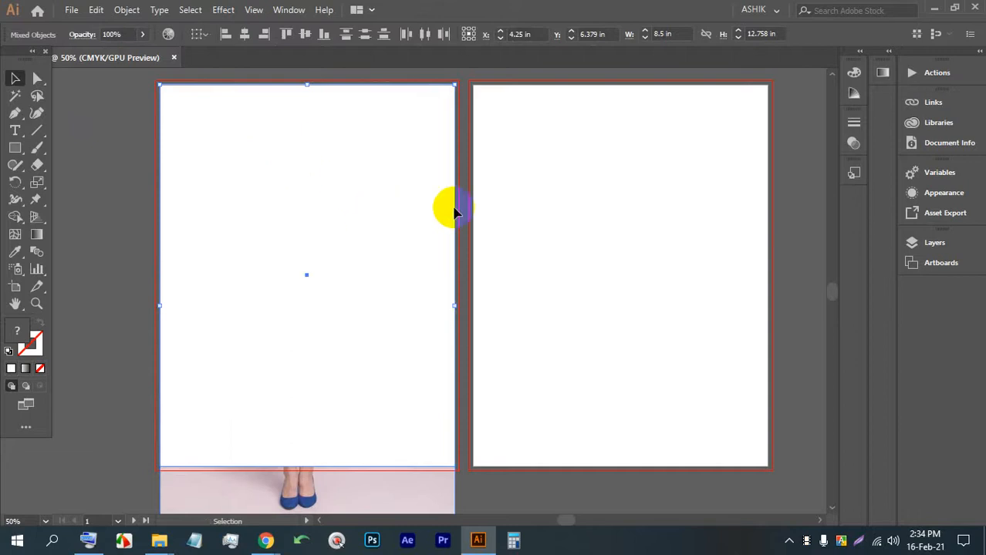
left_click(489, 259)
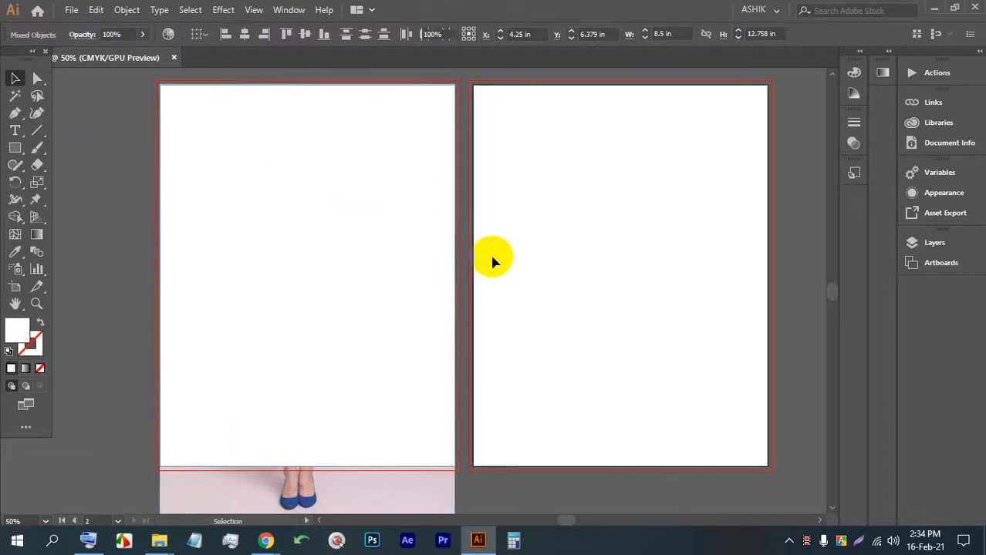
left_click(333, 206)
key("ctrl+7")
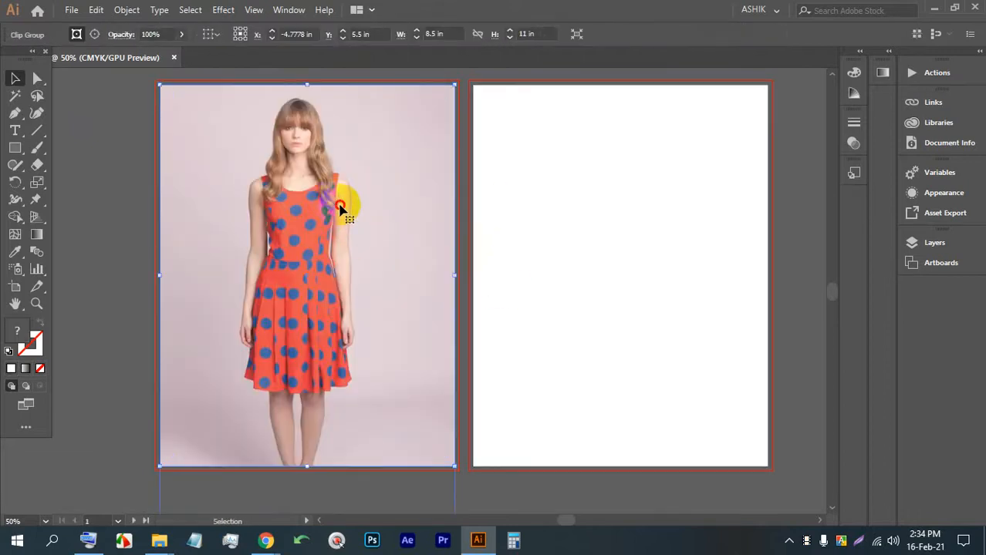
Step: Open the clip group for editing and shift the photo upward so the feet show inside the page
double_click(328, 210)
scroll(321, 200, "up", 2)
scroll(321, 203, "down", 3)
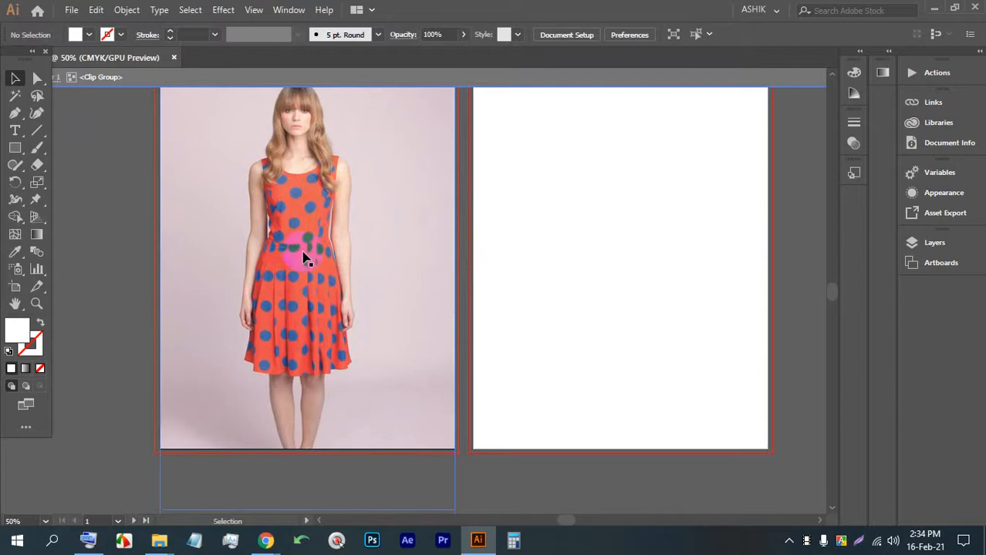
left_click_drag(300, 257, 292, 209)
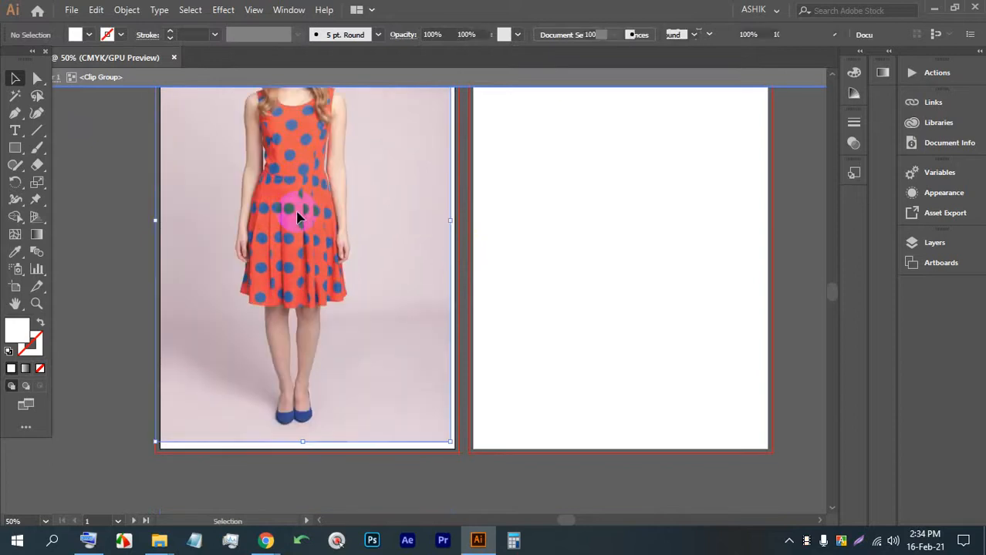
scroll(281, 293, "up", 2)
scroll(278, 328, "up", 2)
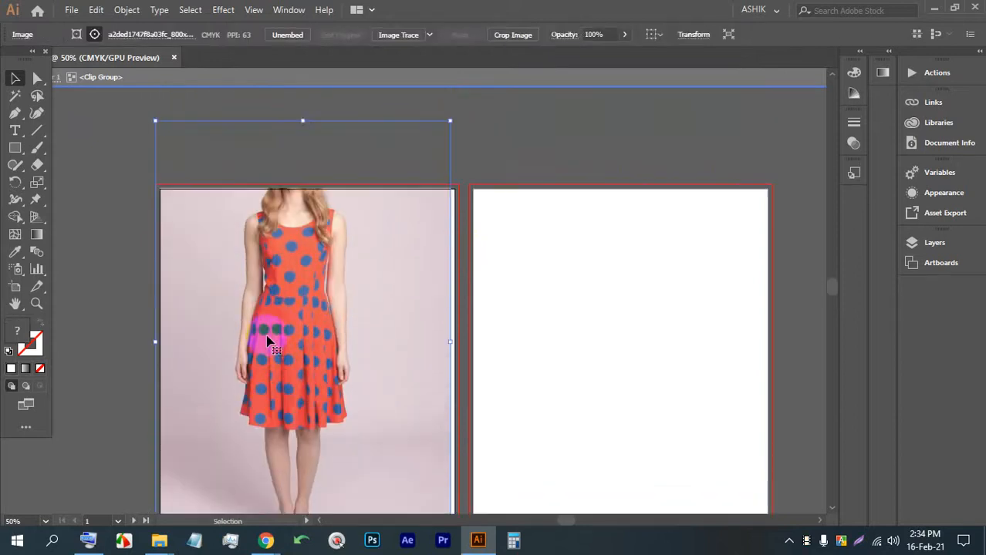
Step: Resize and reposition the photo inside the mask so it spans nearly the whole page, and leave the clip group
left_click_drag(308, 120, 298, 192)
scroll(301, 191, "down", 5)
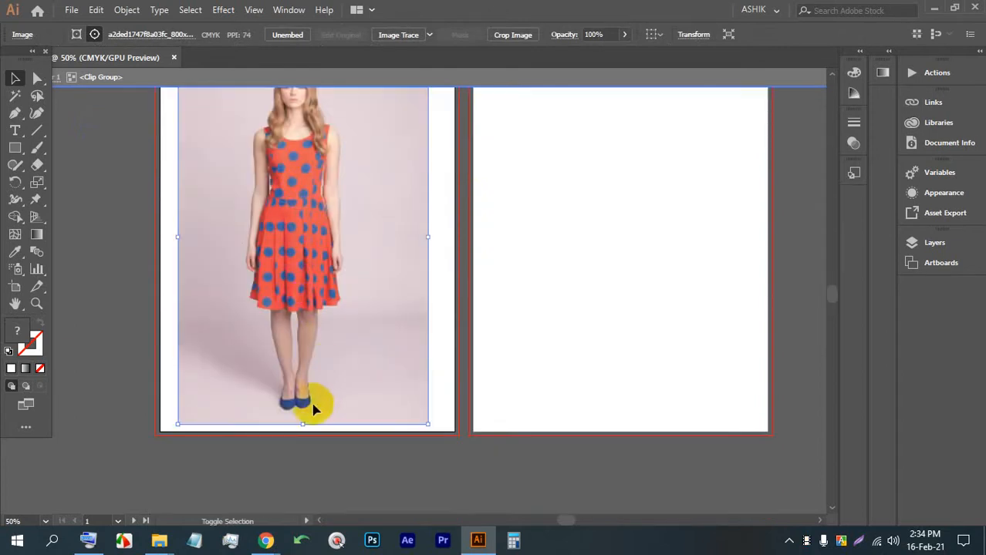
left_click_drag(302, 424, 304, 479)
left_click_drag(421, 380, 430, 382)
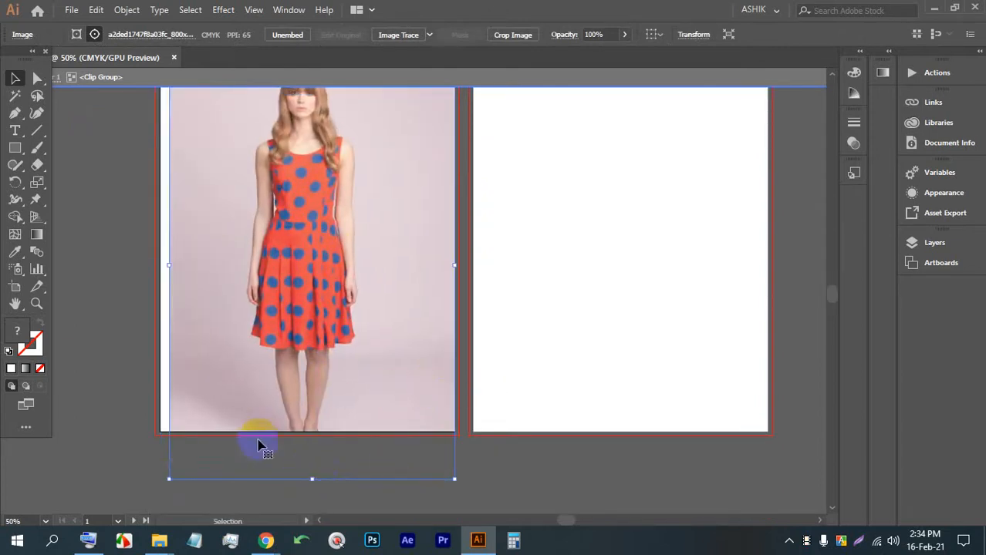
mouse_move(171, 481)
left_mouse_down()
mouse_move(158, 488)
mouse_move(165, 485)
left_mouse_up()
scroll(180, 458, "up", 2)
double_click(502, 286)
scroll(320, 215, "down", 1)
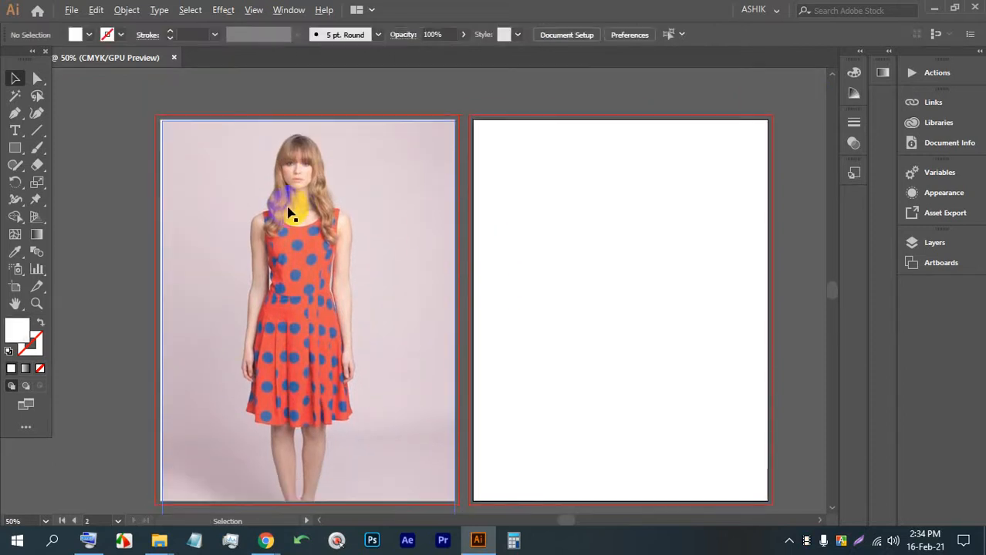
scroll(289, 215, "up", 1)
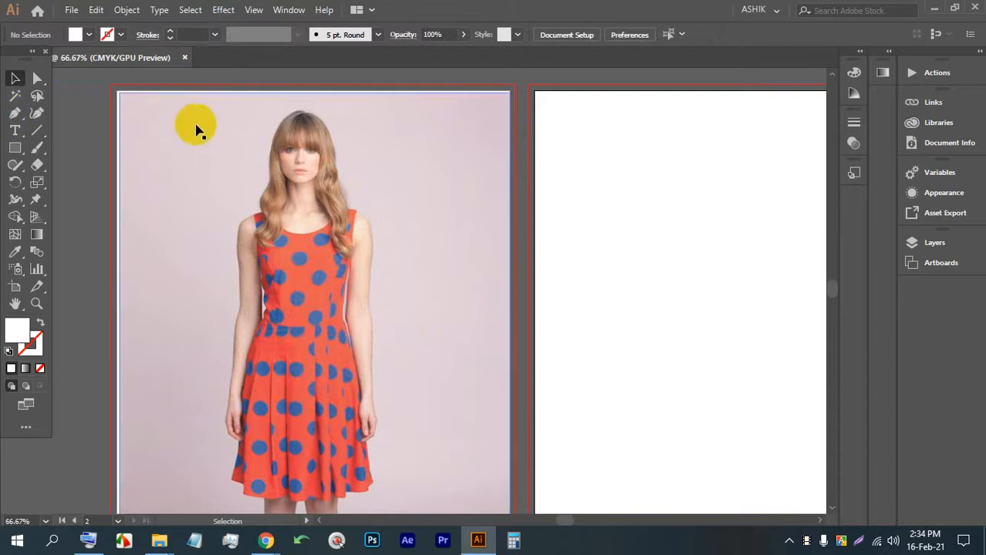
scroll(274, 383, "down", 1)
scroll(169, 185, "down", 1)
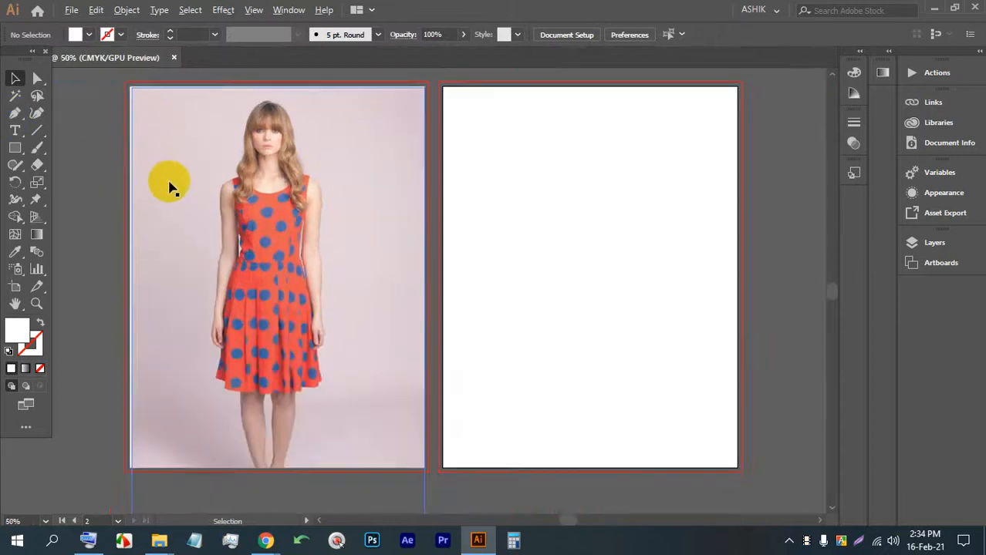
scroll(171, 185, "up", 1)
scroll(163, 169, "down", 1)
left_click(162, 158)
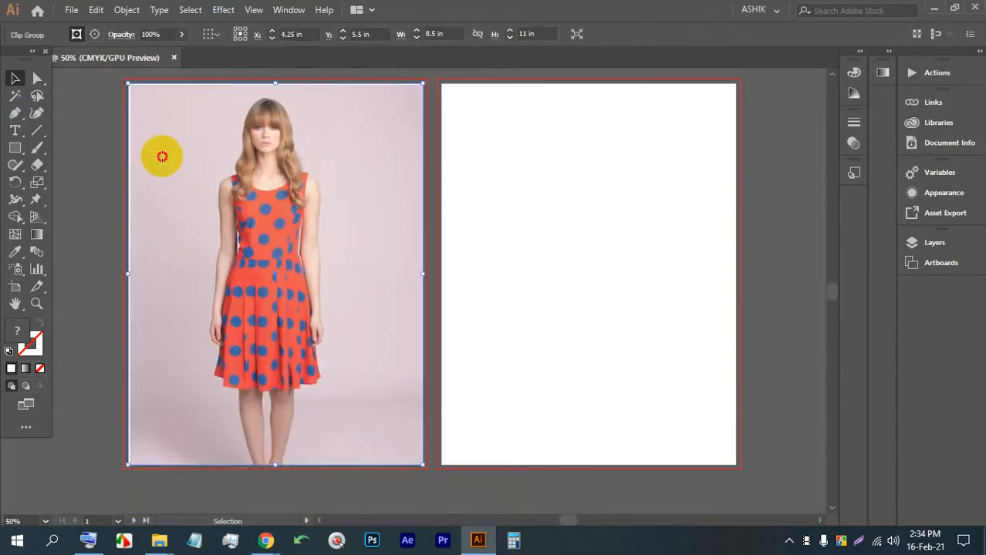
left_click_drag(158, 160, 155, 160)
left_click_drag(163, 160, 170, 161)
scroll(43, 106, "down", 1)
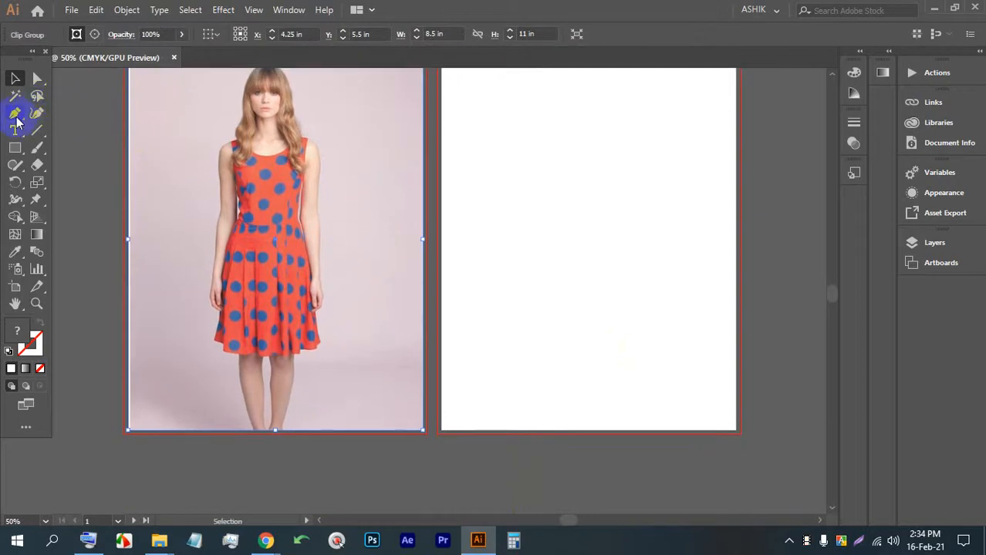
Step: Start a Pen path just inside the first page's top, right and bottom edges, about 8.06 x 10.48 in, ending beside the feet
left_click(15, 114)
scroll(157, 130, "up", 1)
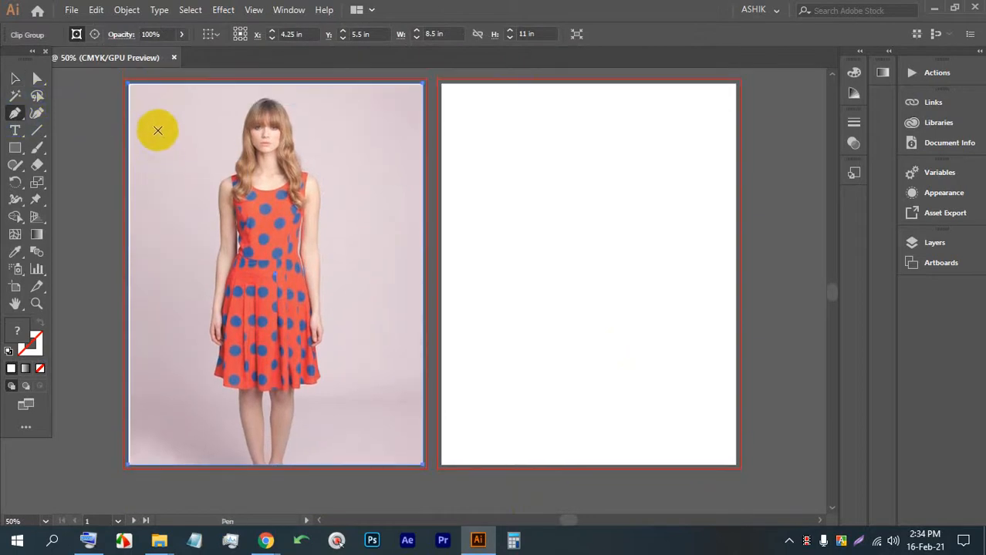
left_click(136, 92)
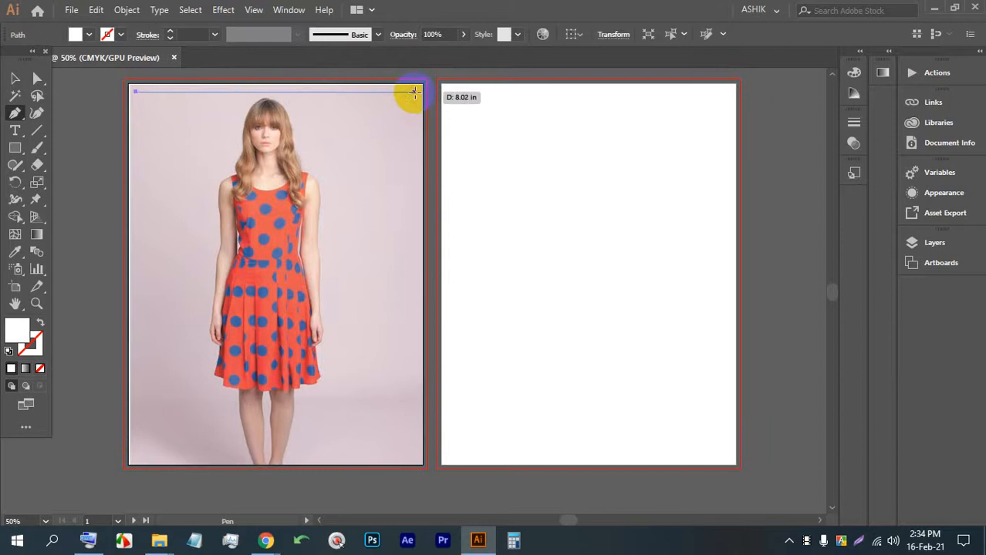
left_click_drag(415, 92, 415, 102)
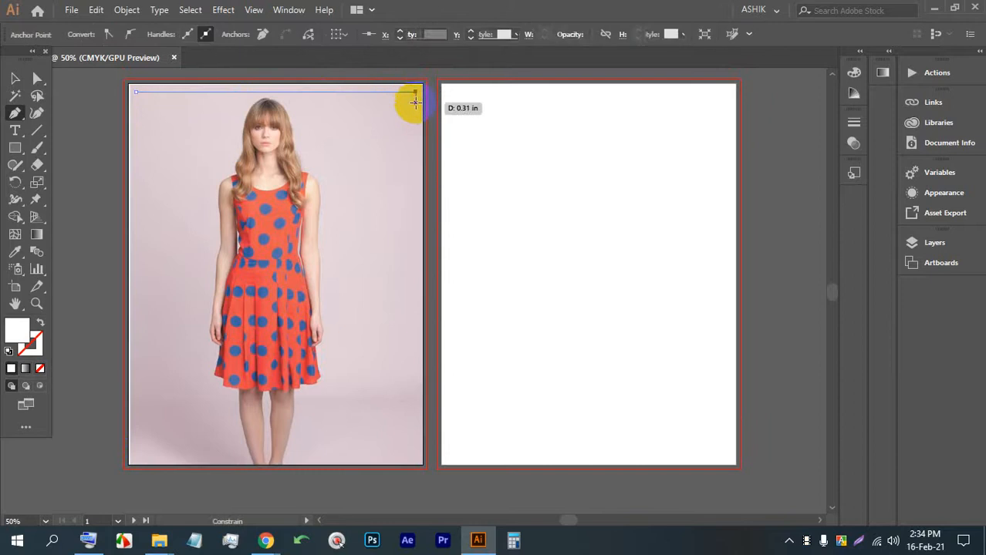
left_click(415, 456)
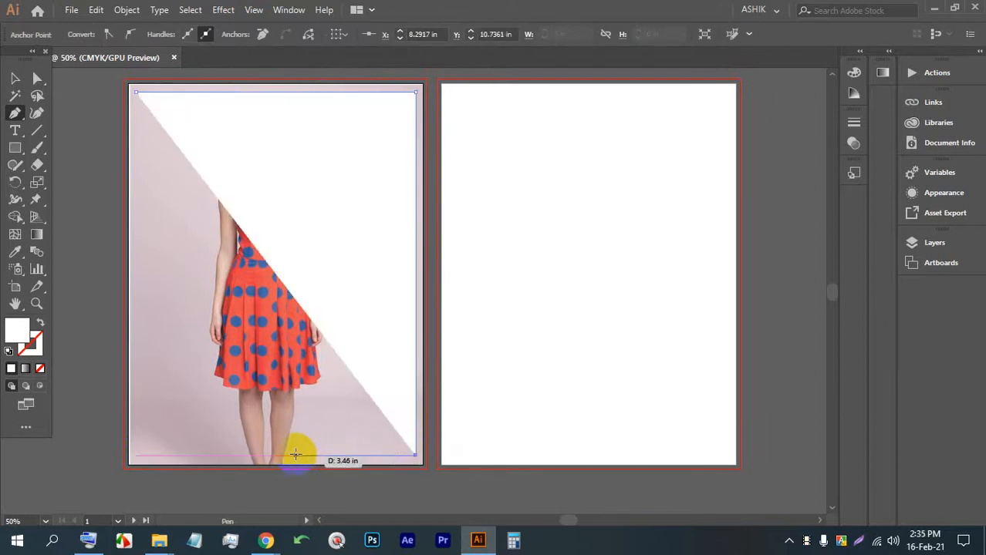
left_click(296, 455)
Step: Set the fill of the new pen path to None so the photo shows through
left_click(15, 78)
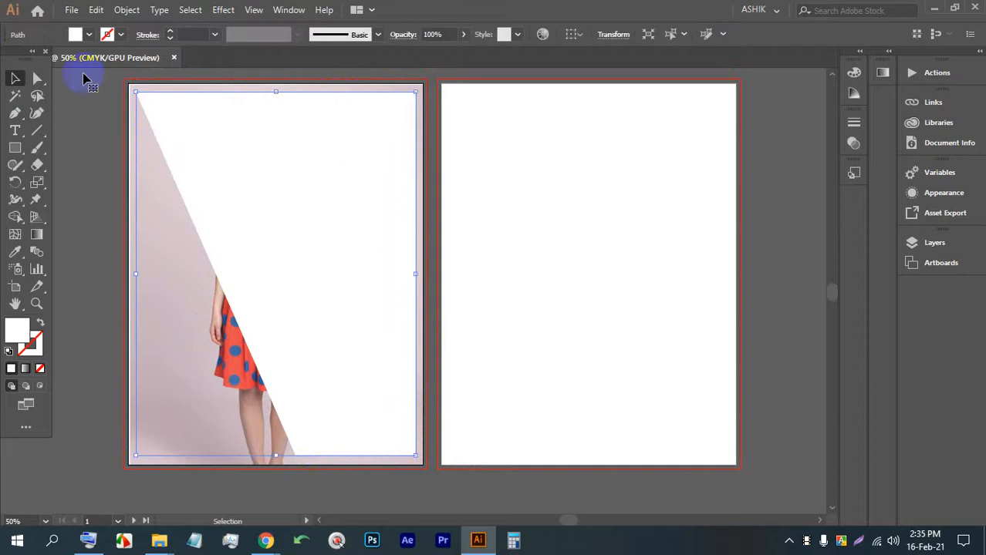
left_click(89, 37)
left_click(9, 60)
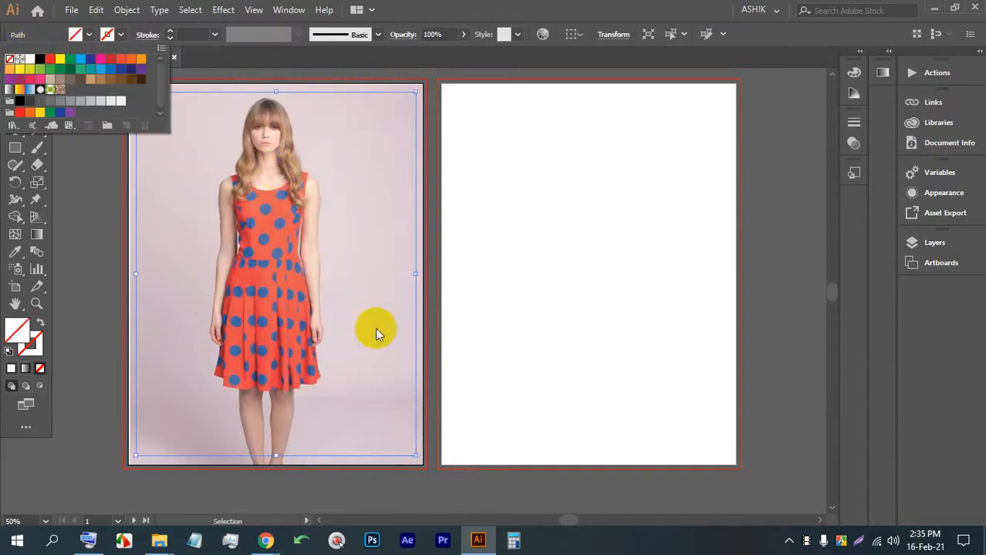
left_click(415, 450)
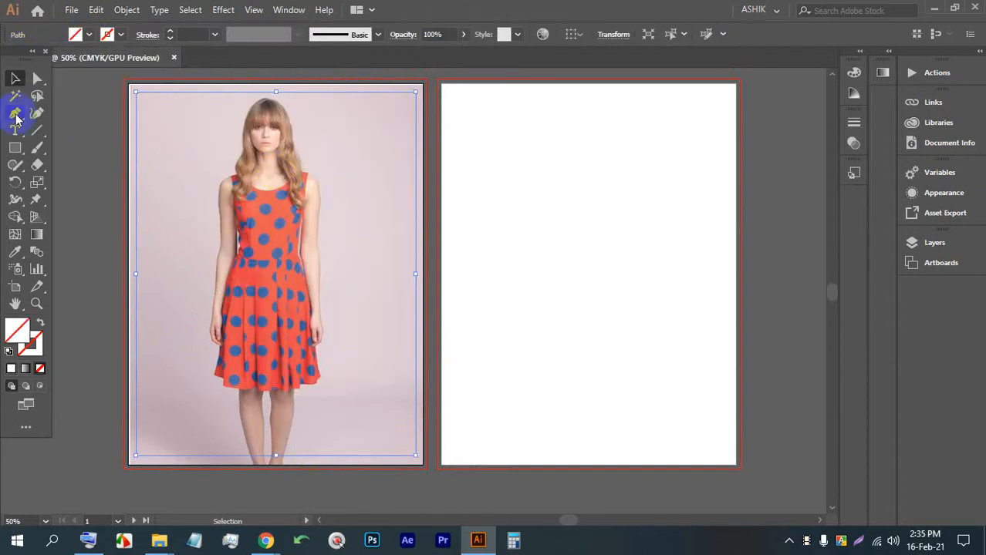
Step: Continue the Pen path from its open end beside the legs, upward and around the right corner of the skirt hem
left_click(15, 114)
left_click(295, 456)
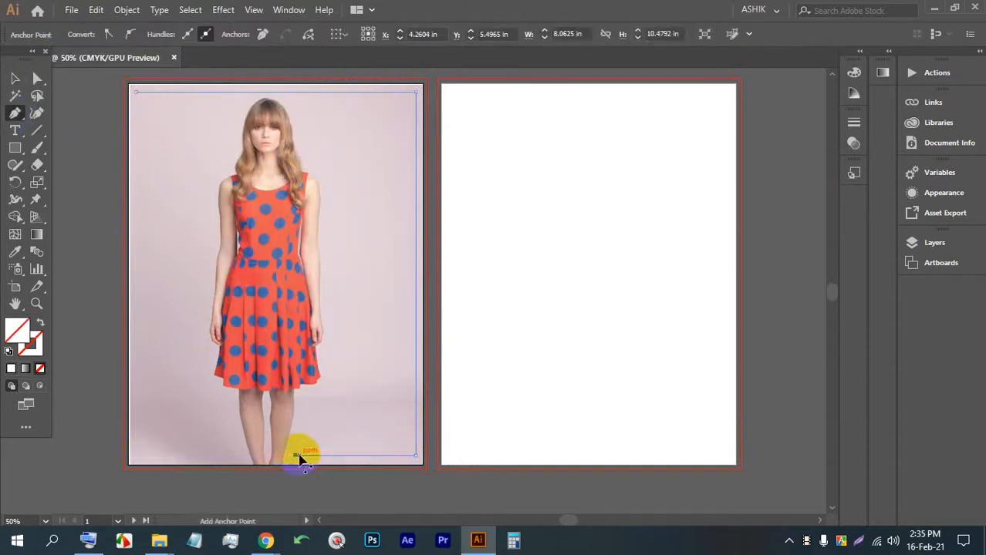
scroll(299, 456, "up", 5)
scroll(290, 328, "up", 2)
scroll(295, 322, "down", 2)
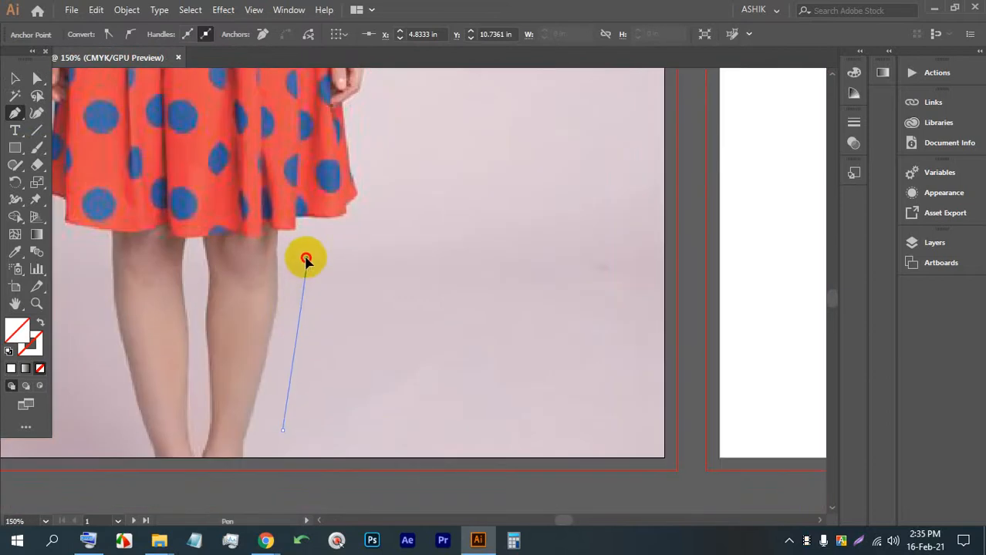
left_click(307, 261)
left_click_drag(301, 243, 320, 235)
left_click(371, 229)
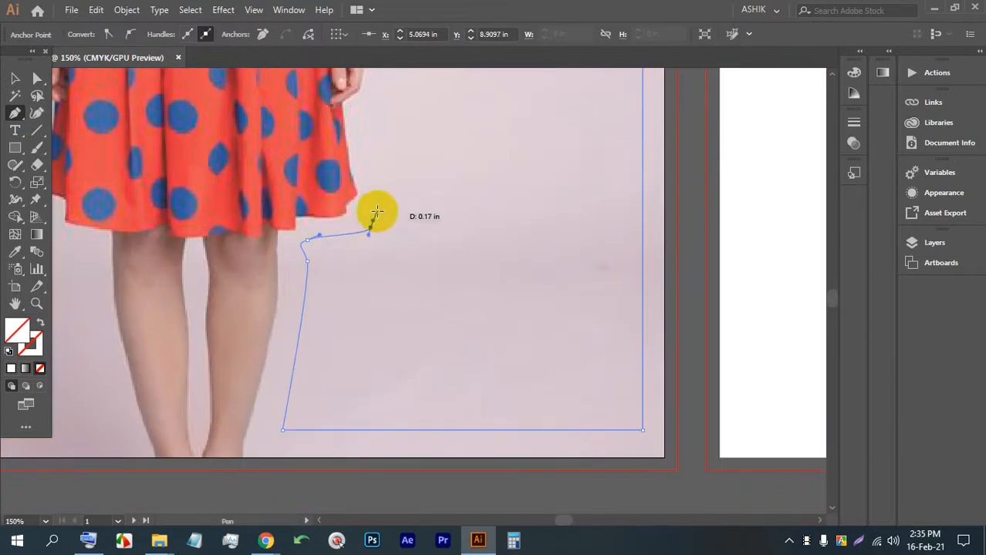
left_click_drag(380, 192, 378, 166)
Step: Extend the Pen path loosely up the photo's right side, past the hand, arm and shoulder to the hair
left_click_drag(370, 109, 345, 287)
left_click_drag(362, 226, 359, 378)
left_click(358, 200)
left_click_drag(358, 201, 358, 187)
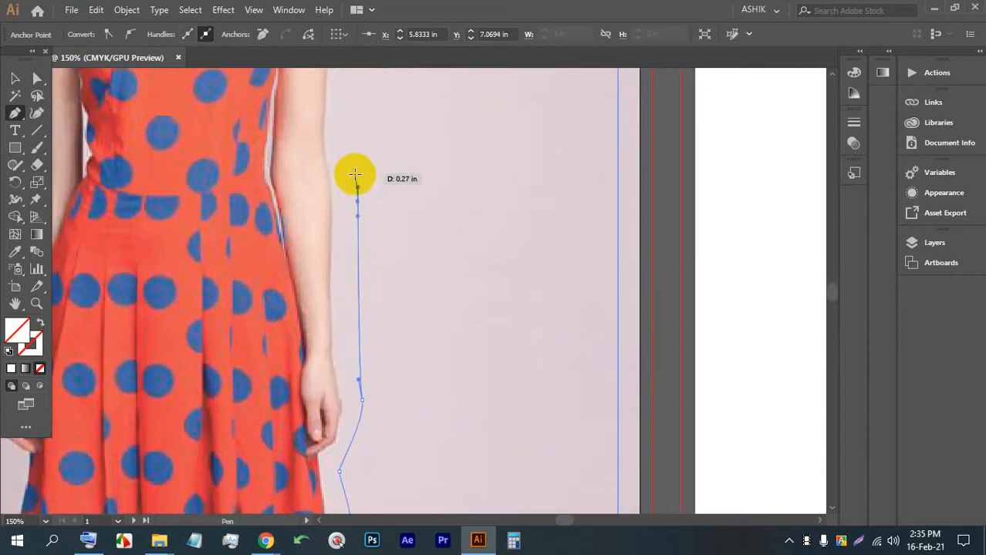
left_click_drag(348, 144, 354, 391)
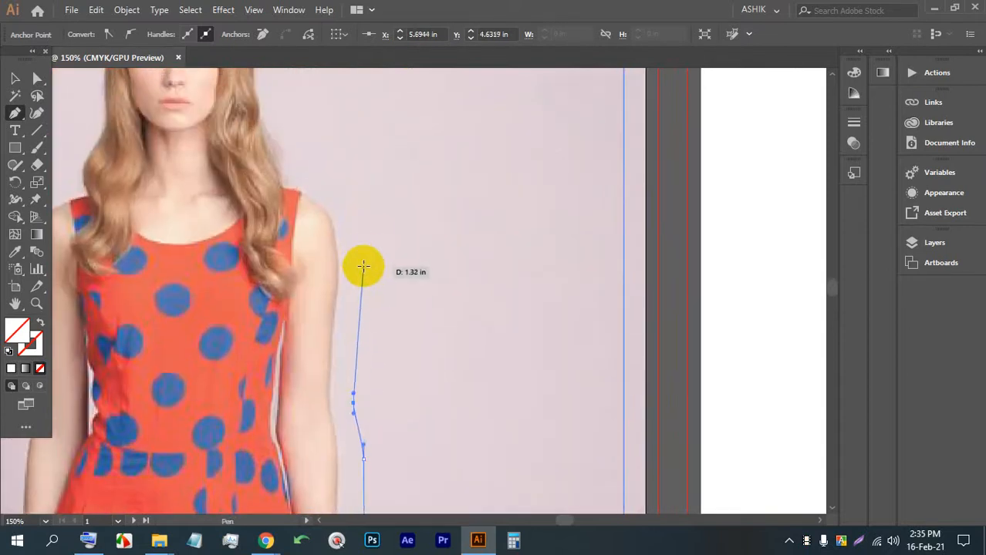
left_click_drag(365, 250, 365, 233)
left_click_drag(324, 186, 336, 324)
left_click_drag(310, 253, 298, 220)
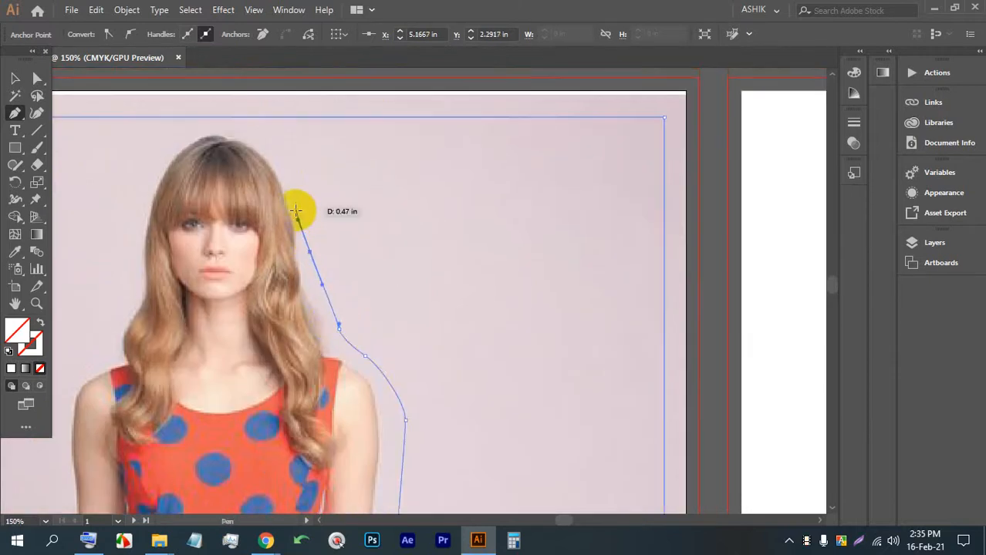
Step: Curve the Pen path over the top of the head and down the left side of the hair toward the shoulder
left_click_drag(263, 142, 189, 123)
left_click_drag(170, 138, 158, 160)
left_click_drag(147, 189, 133, 221)
left_click_drag(129, 249, 125, 284)
key("space")
left_click_drag(123, 296, 335, 246)
left_click_drag(332, 263, 299, 281)
left_click_drag(283, 297, 274, 333)
Step: Continue the Pen path from the model's hair around the left shoulder and down beside the upper arm to the elbow
key("space")
left_click_drag(275, 388, 349, 223)
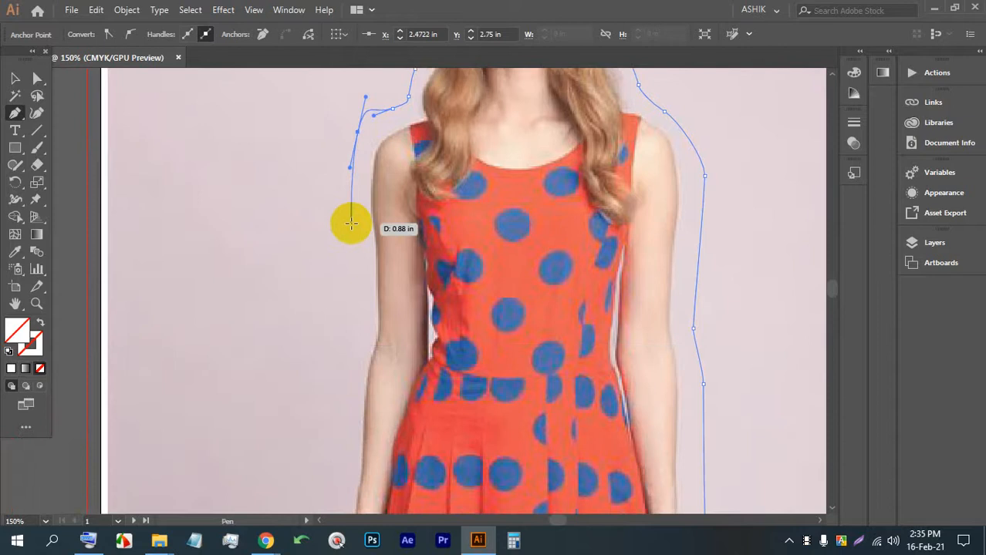
key("ctrl+z")
left_click_drag(352, 154, 355, 164)
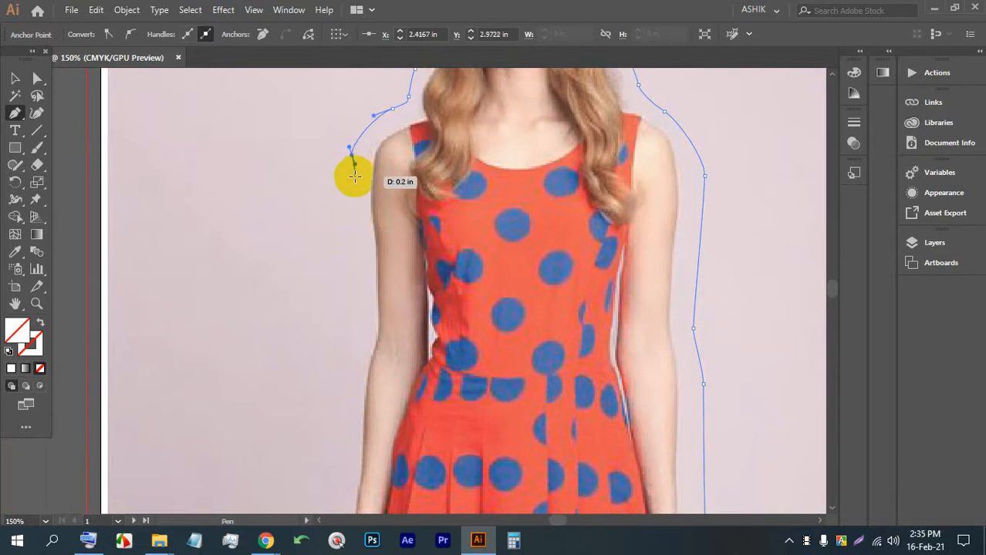
left_click_drag(352, 245, 353, 266)
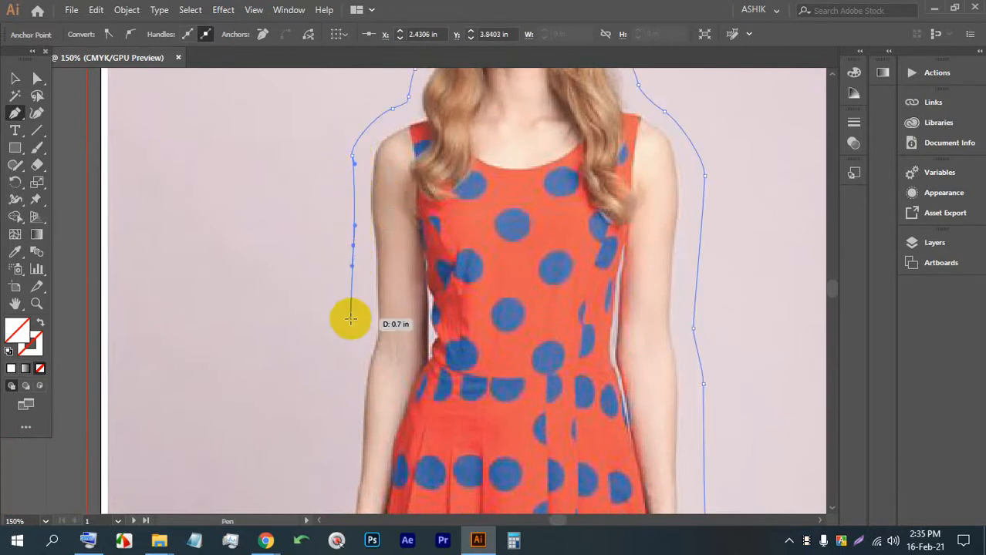
left_click_drag(349, 335, 346, 337)
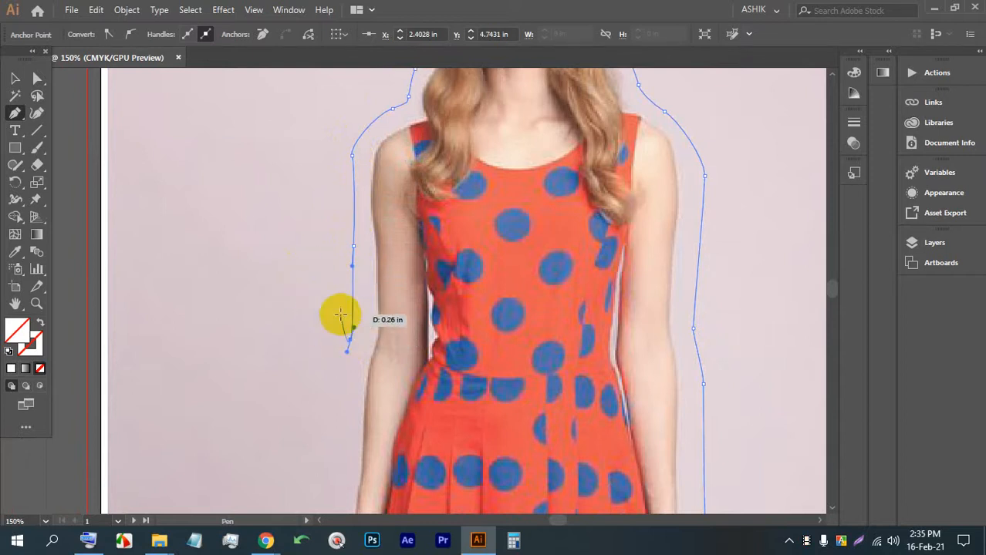
Step: Extend the Pen path loosely down the photo's left side, past the forearm and around the hand
scroll(340, 389, "down", 3)
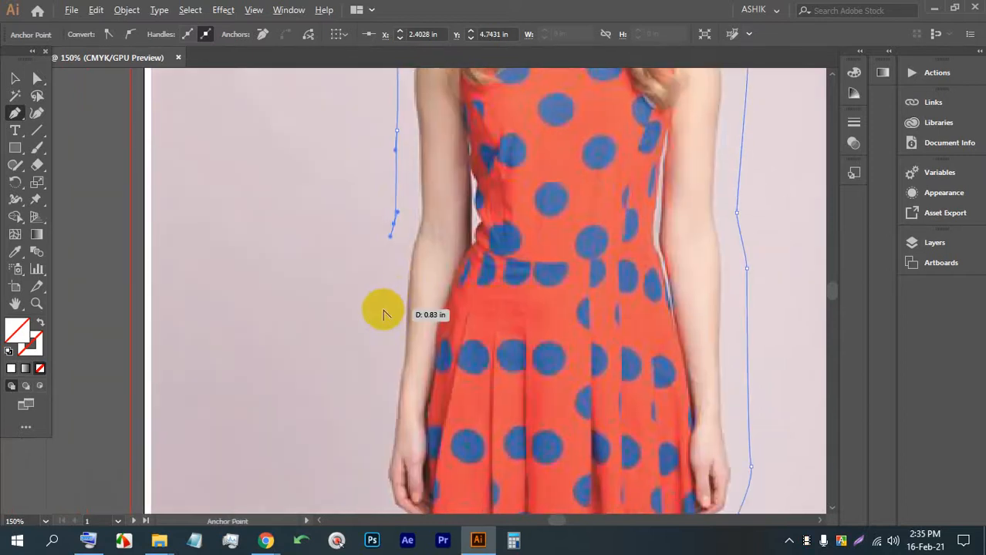
scroll(378, 310, "up", 2)
left_click(389, 371)
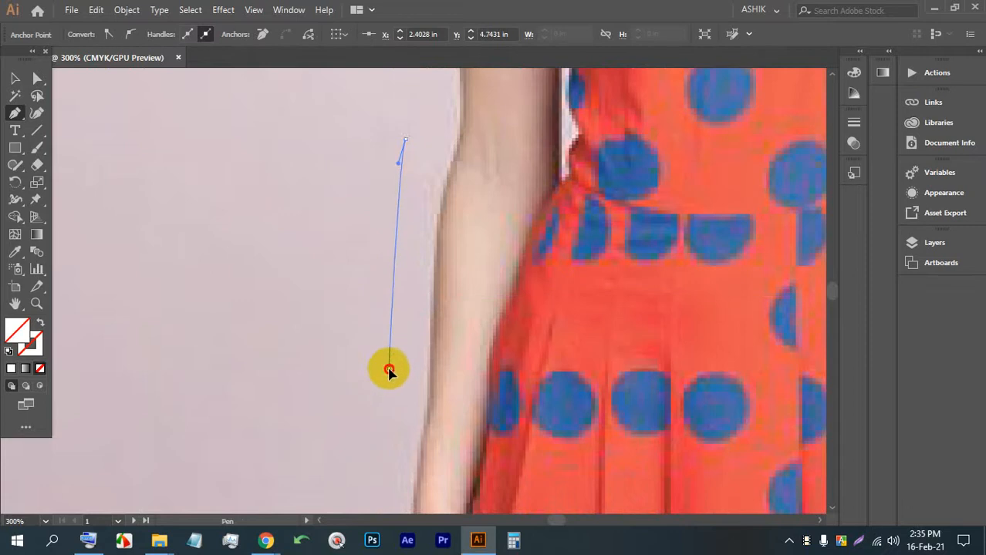
left_click_drag(387, 370, 413, 193)
left_click_drag(398, 355, 409, 170)
left_click_drag(409, 270, 417, 292)
left_click_drag(438, 340, 445, 360)
Step: Curve the Pen path around the left corner of the skirt hem and in toward the legs
left_click_drag(432, 367, 508, 101)
left_click_drag(503, 248, 502, 256)
left_click_drag(524, 283, 541, 309)
left_click_drag(566, 338, 595, 361)
left_click_drag(618, 375, 620, 397)
left_click_drag(620, 393, 486, 3)
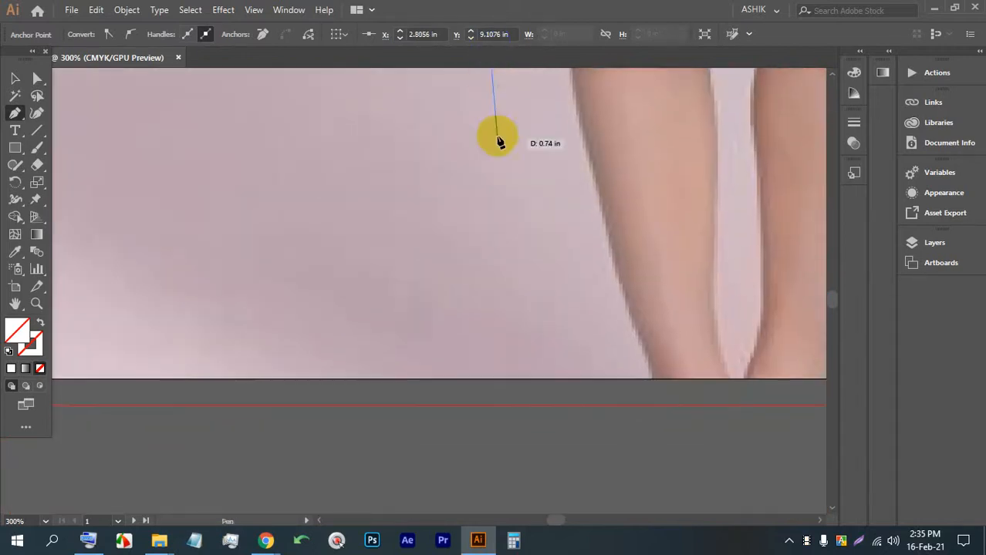
Step: Run the Pen path down beside the left leg, along the bottom margin, and close it at the page's upper-left corner
scroll(540, 243, "down", 1)
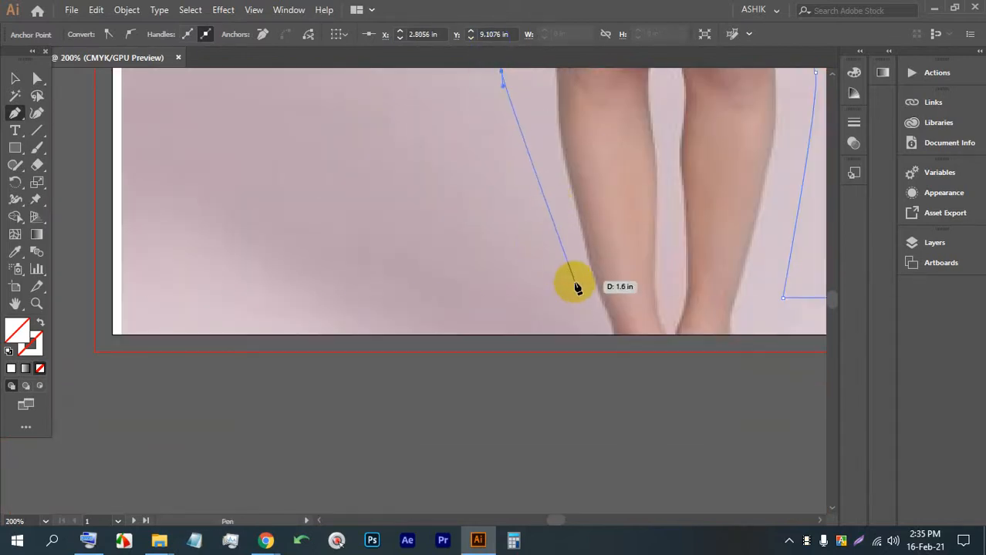
left_click_drag(576, 299, 568, 298)
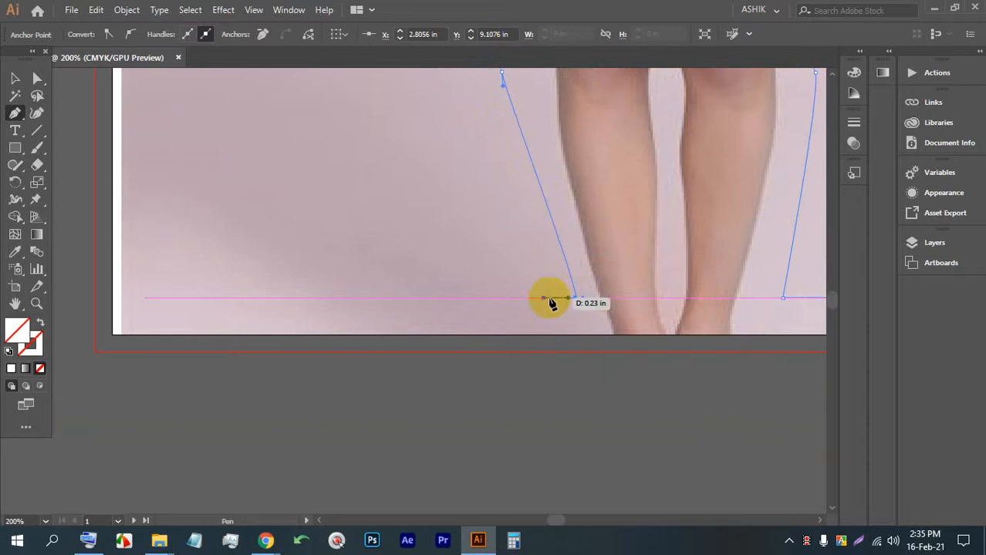
left_click(145, 300)
scroll(155, 297, "down", 5)
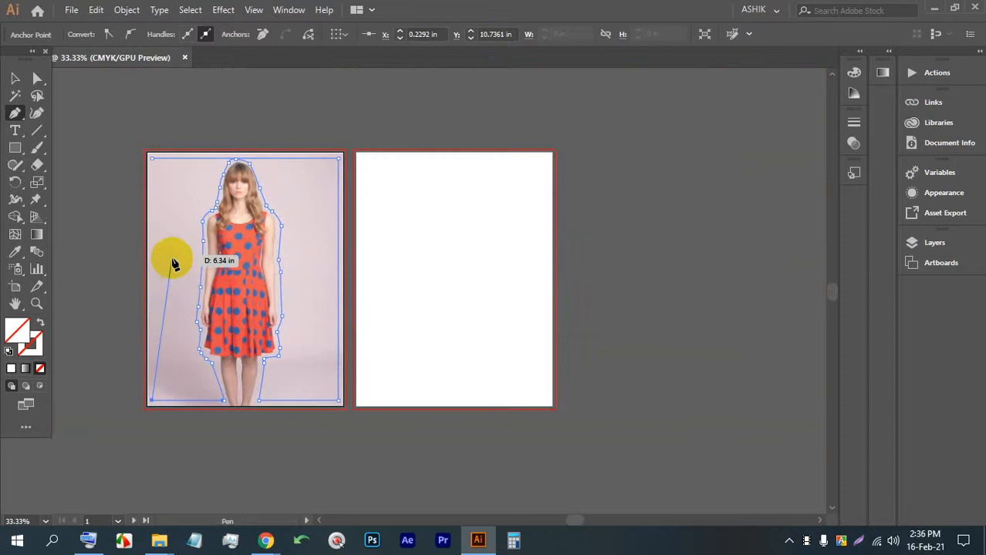
left_click(158, 163)
Step: Fill the closed outline around the model with light blue to check the text area's shape
left_click(16, 79)
scroll(148, 157, "up", 2)
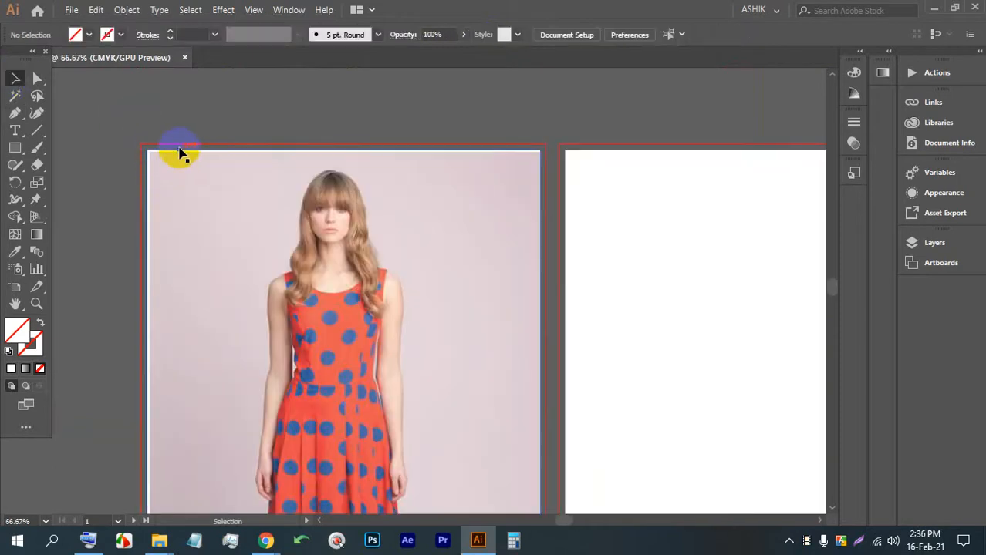
left_click(188, 163)
left_click(89, 34)
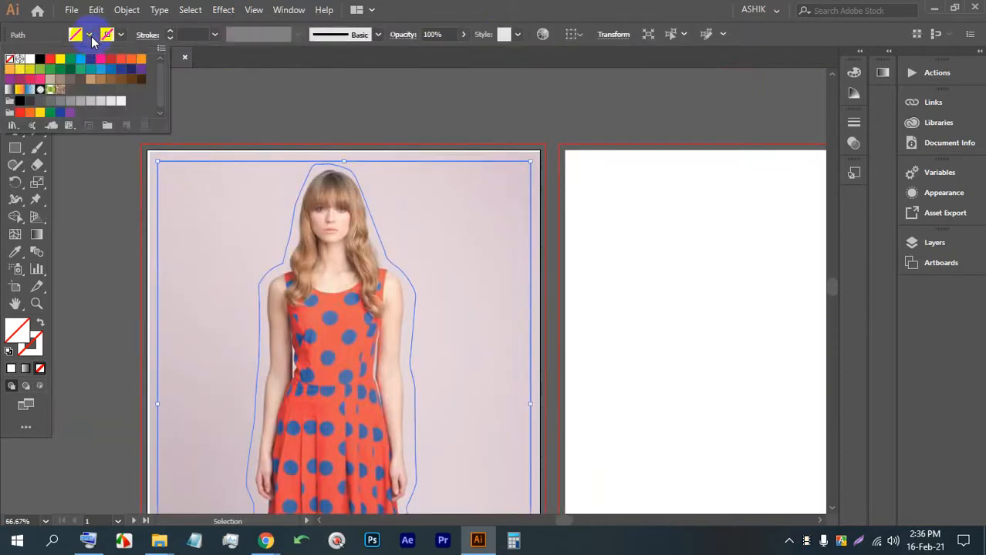
left_click(80, 60)
left_click(367, 99)
scroll(293, 198, "down", 1)
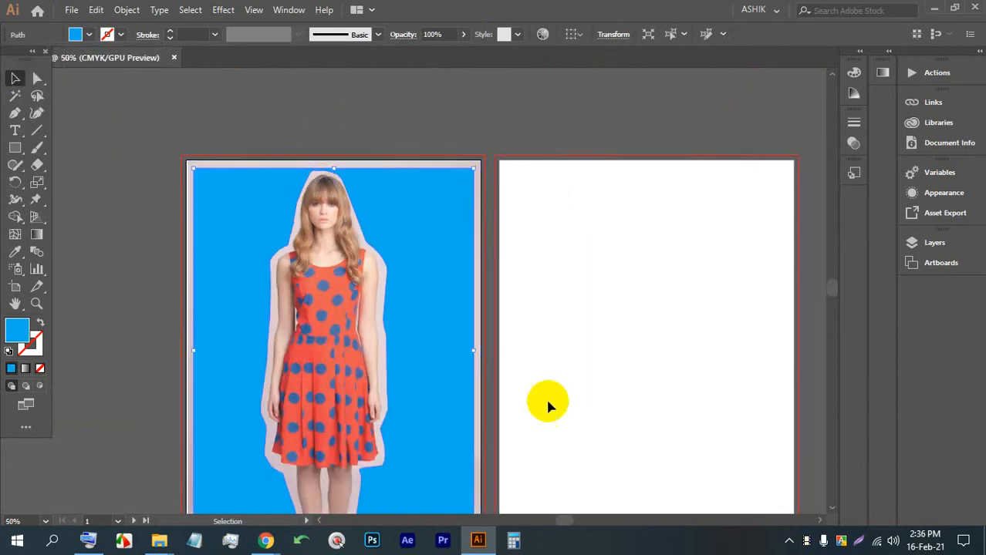
scroll(442, 135, "down", 2)
scroll(448, 164, "up", 1)
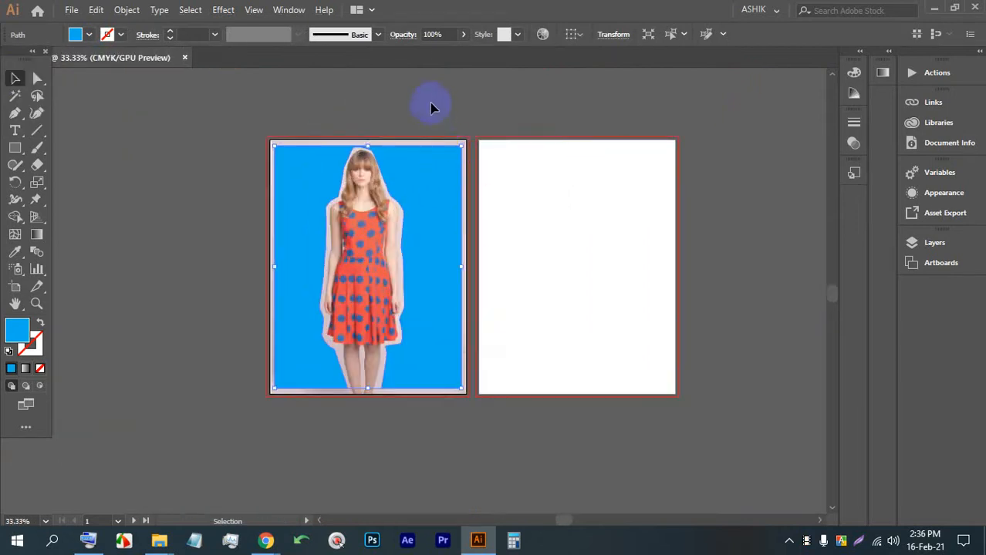
Step: Turn the blue outline into an area type frame filled with placeholder text, and deselect it
scroll(368, 118, "up", 1)
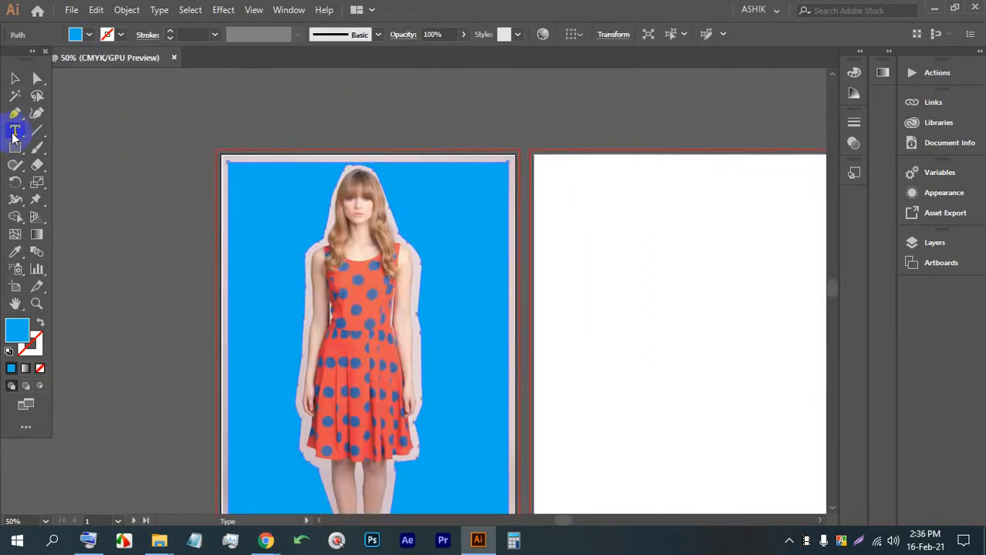
left_click(230, 172)
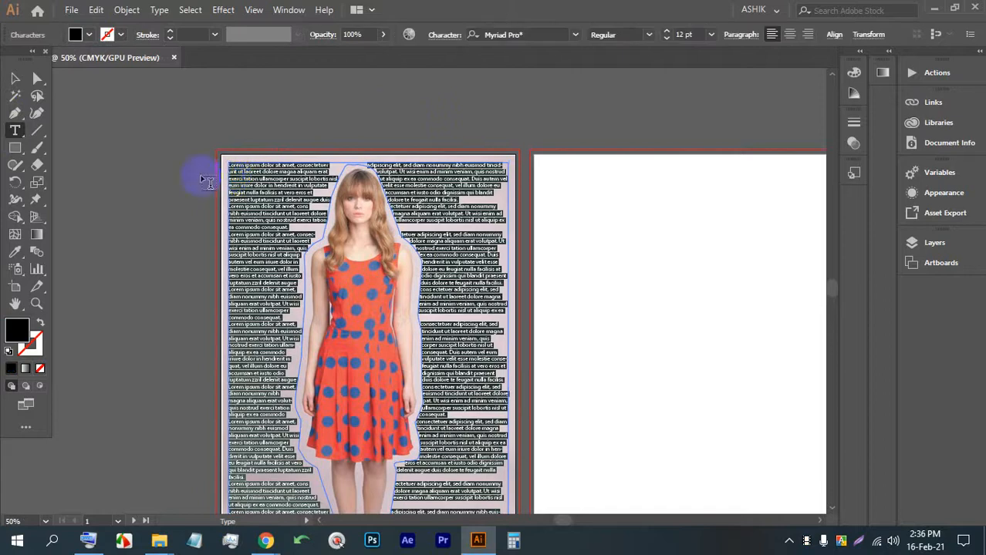
left_click(11, 77)
left_click(245, 106)
Step: Examine how the placeholder text flows around the model from the top to the bottom of the first page
scroll(220, 114, "down", 1)
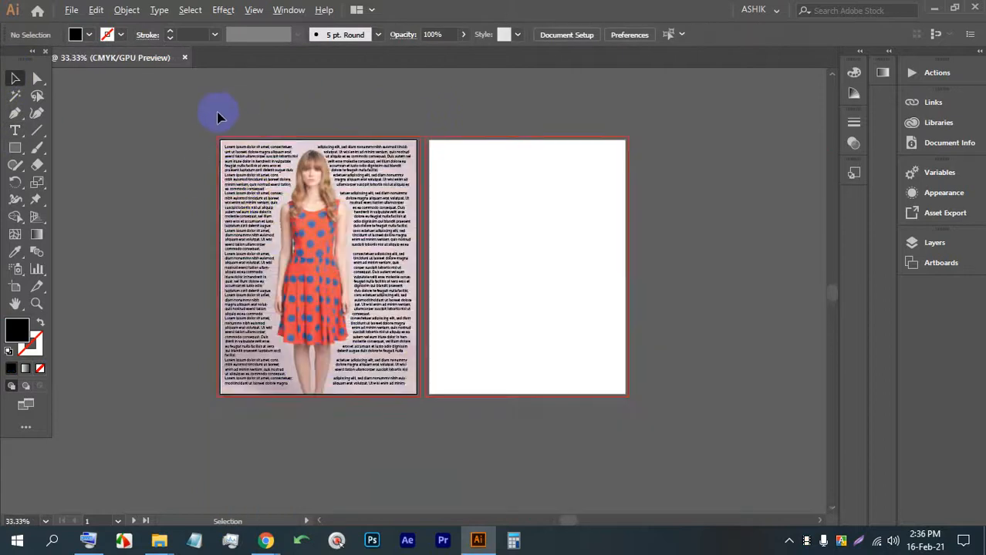
scroll(266, 188, "up", 1)
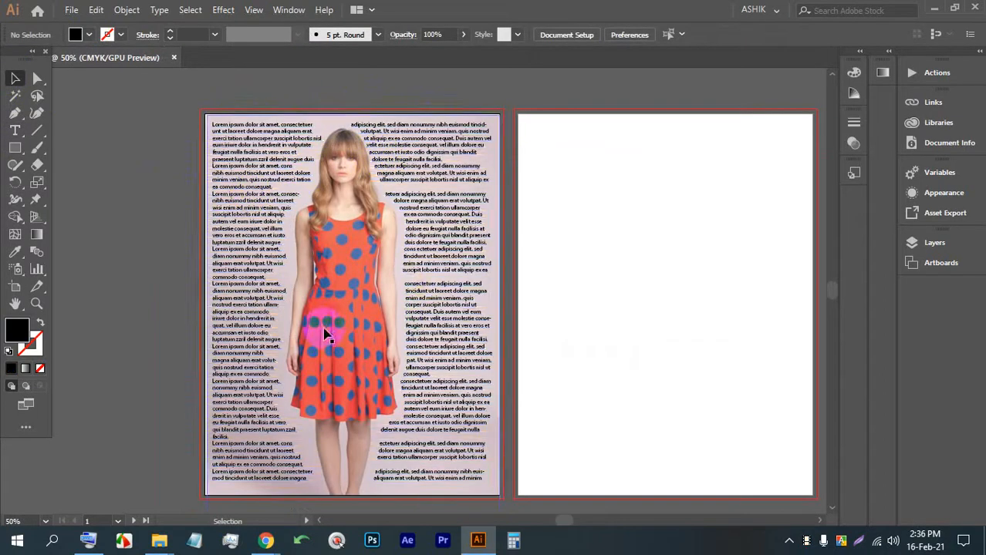
scroll(227, 251, "up", 1)
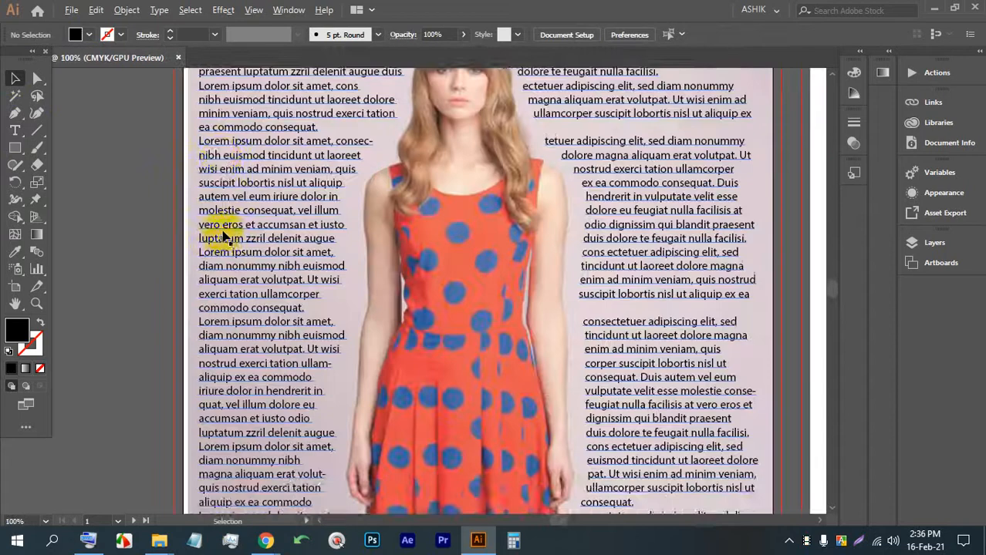
scroll(221, 199, "up", 3)
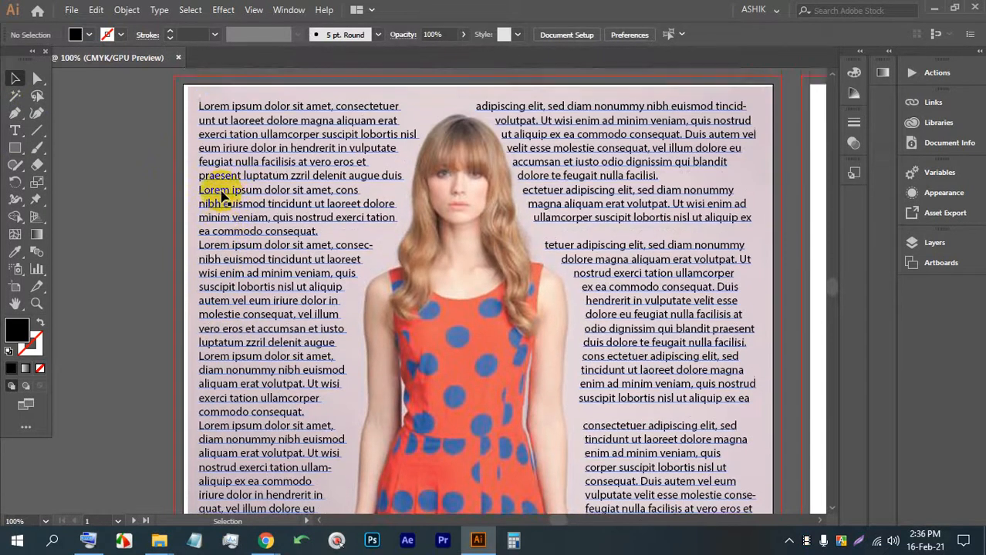
scroll(221, 199, "down", 5)
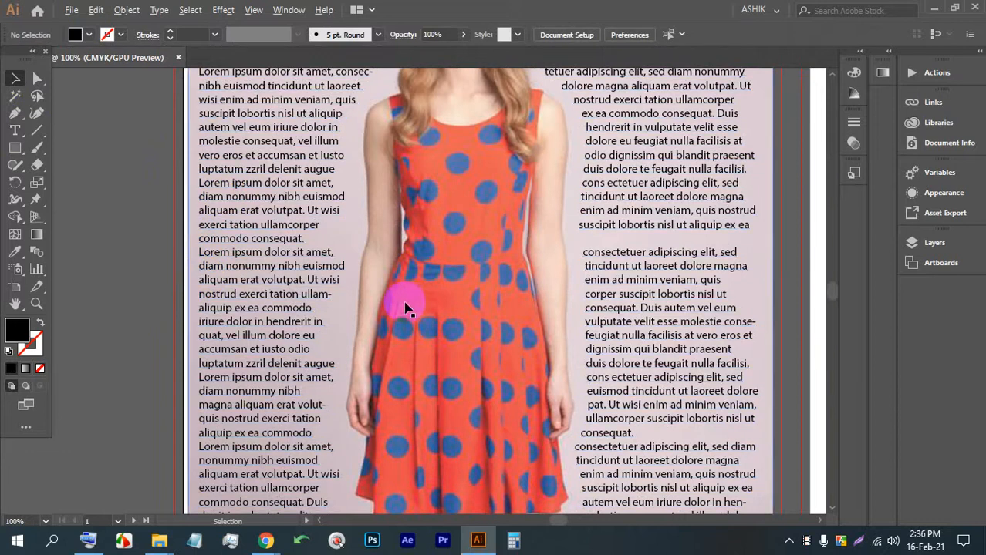
scroll(406, 308, "down", 2)
left_click_drag(506, 285, 397, 294)
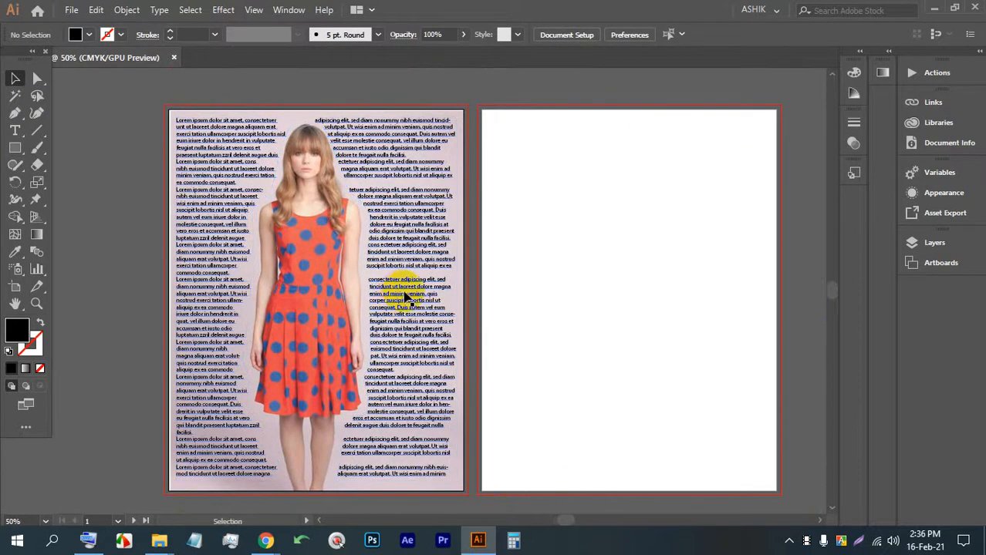
left_click_drag(553, 301, 464, 299)
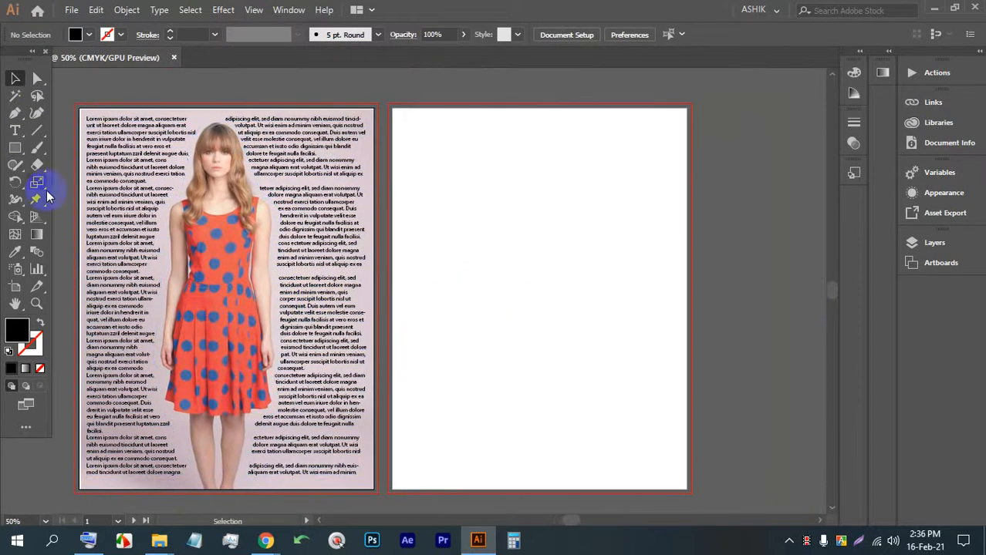
Step: Create an area type frame with placeholder text that fills the second page within its margins
left_click(15, 130)
left_click(407, 129)
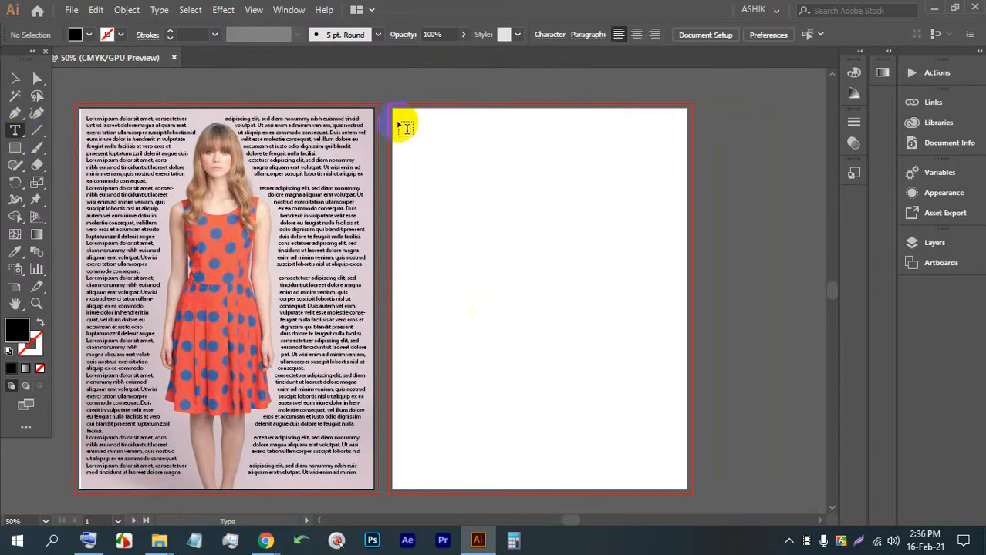
left_click_drag(401, 116, 677, 482)
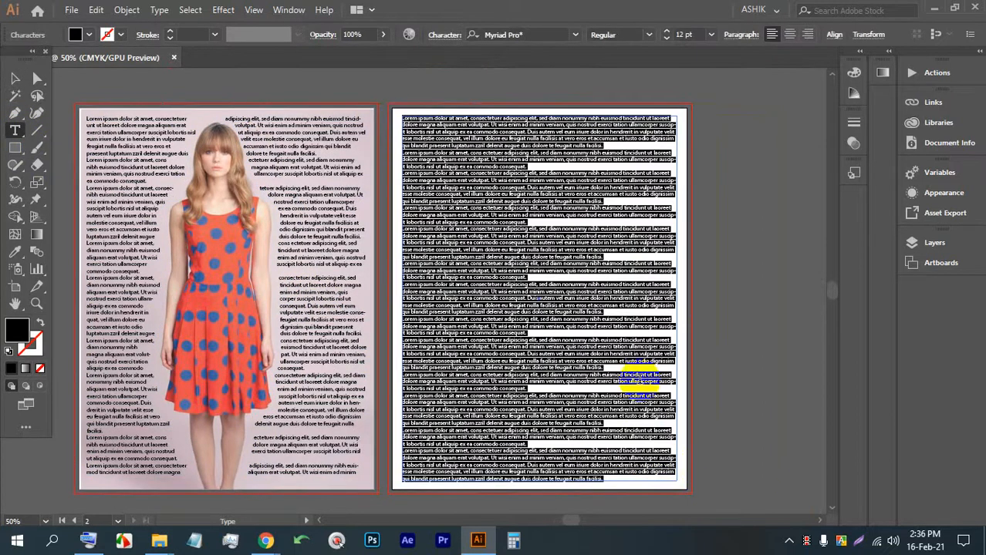
left_click(15, 78)
scroll(644, 210, "up", 2)
scroll(342, 175, "down", 2)
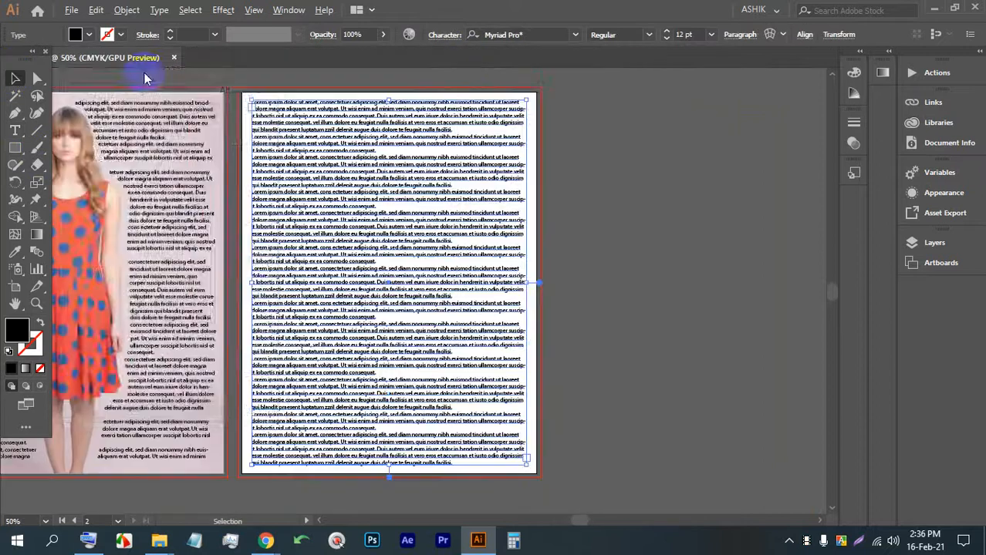
Step: Place the PNGPIX-COM-Beautiful-Young-Model-Woman-Standing PNG image on the second page
left_click(70, 9)
left_click(94, 245)
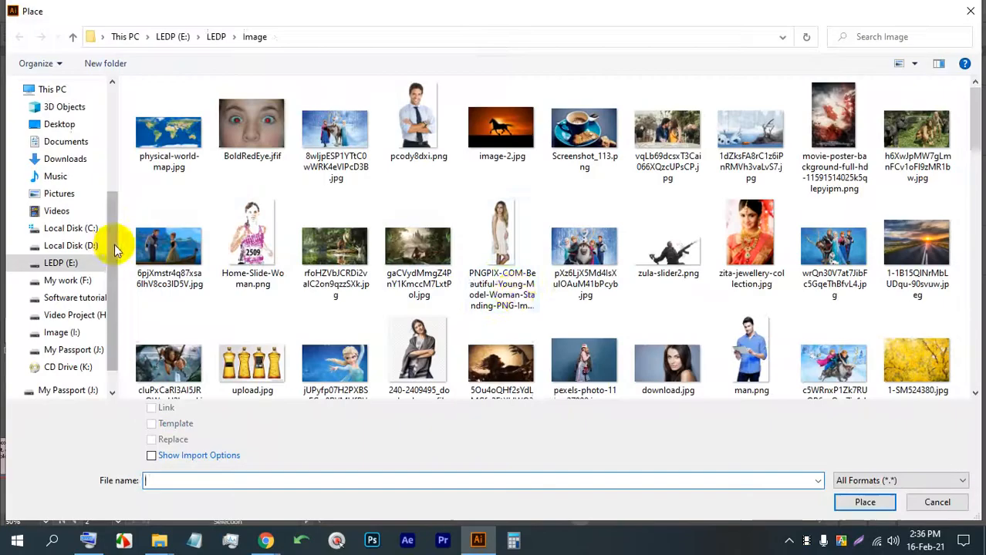
double_click(501, 255)
left_click(412, 202)
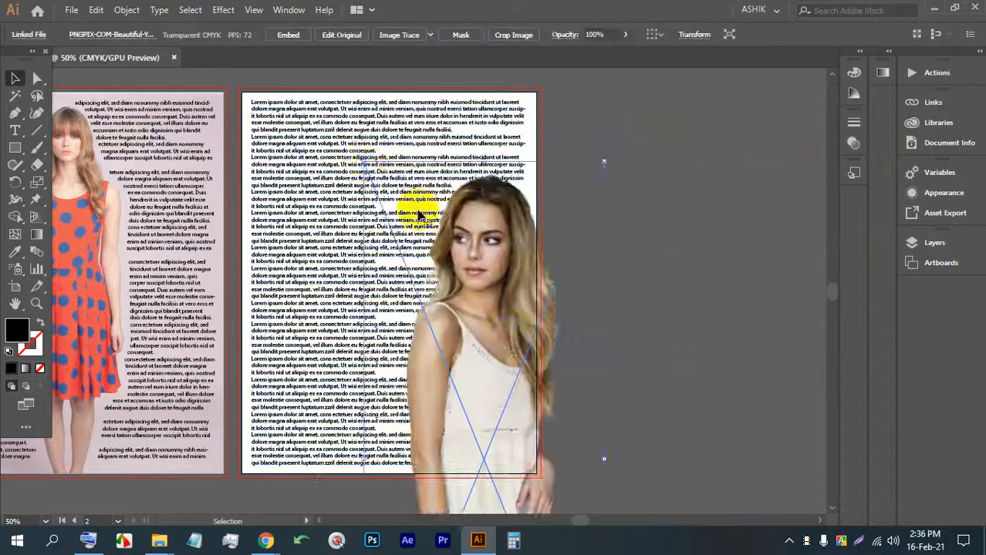
Step: Scale the placed model image down so it stands centred on the second page's bottom edge, and embed it
left_click_drag(510, 353, 407, 214)
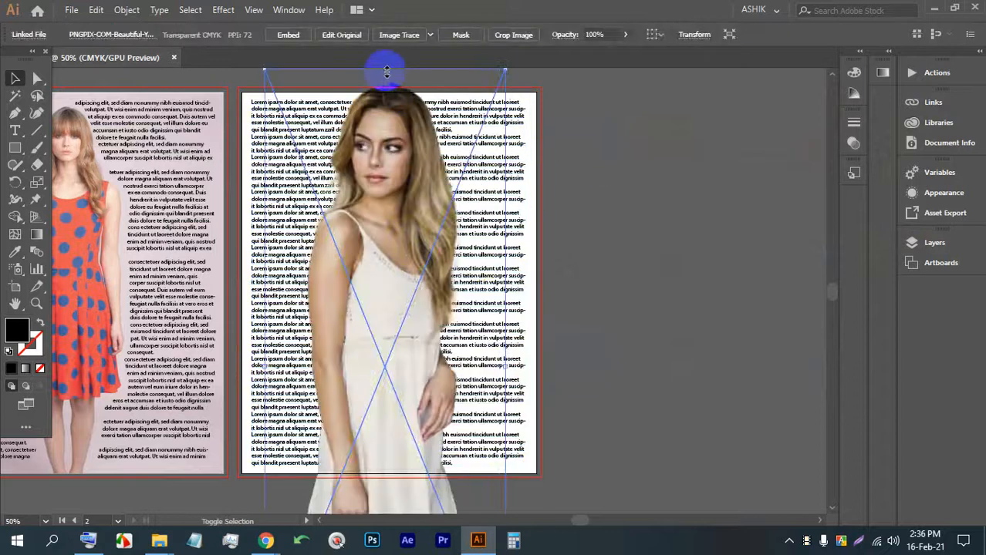
left_click_drag(387, 72, 399, 251)
left_click_drag(398, 313, 387, 189)
left_click_drag(372, 266, 390, 138)
left_click_drag(388, 80, 392, 200)
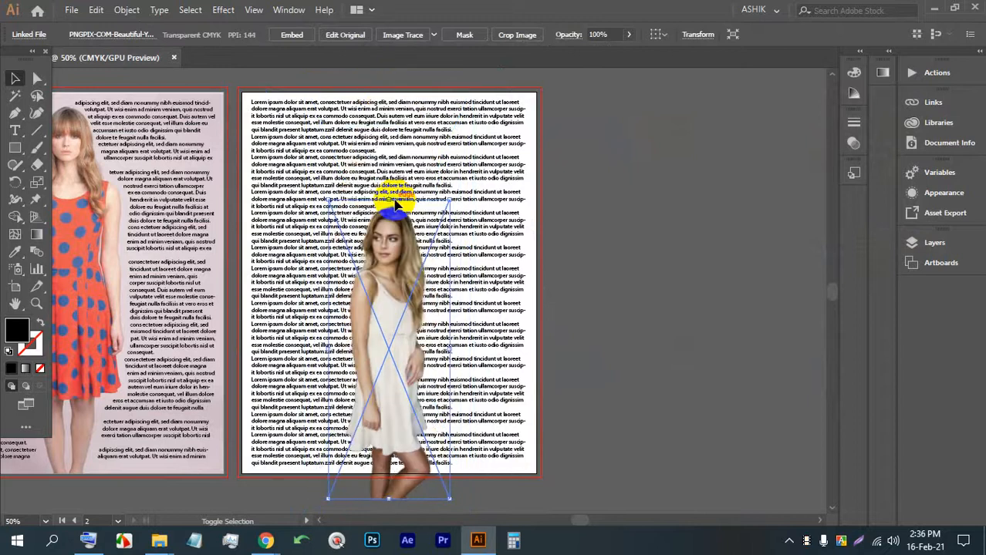
left_click_drag(391, 287, 378, 260)
left_click(295, 40)
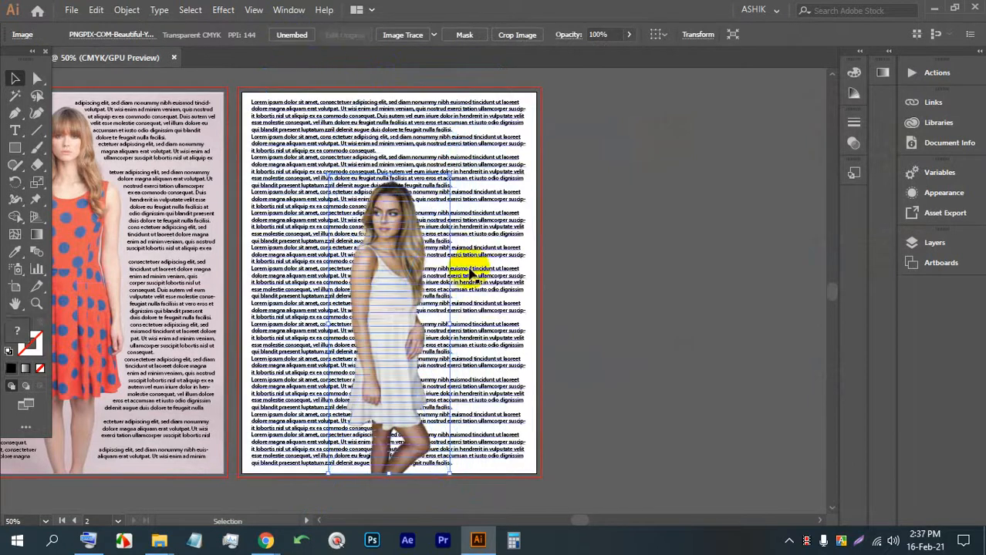
left_click(576, 293)
Step: Move the embedded model image straight up into the middle of the second page's text, and deselect it
scroll(330, 276, "up", 2)
scroll(520, 345, "up", 1)
scroll(447, 318, "down", 1)
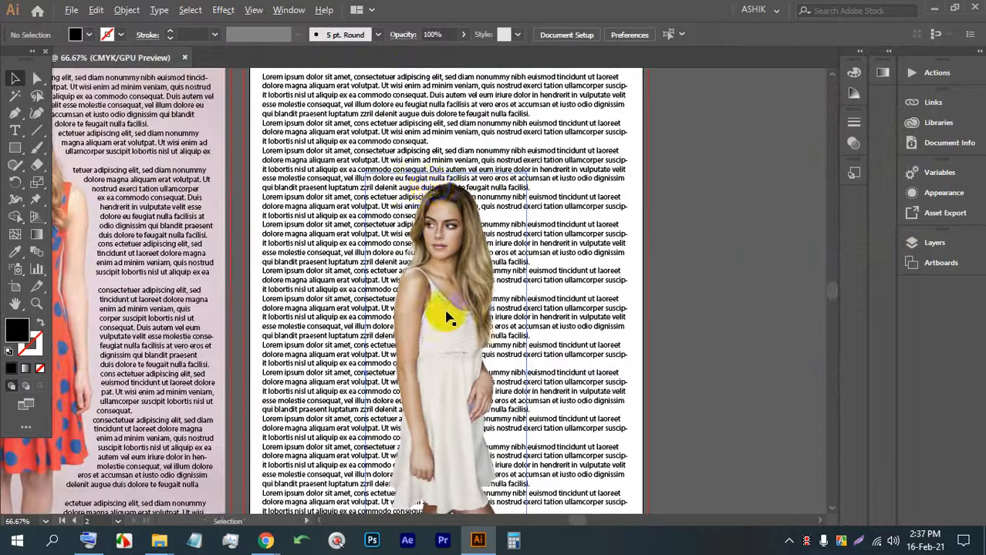
left_click(439, 269)
left_click_drag(436, 288, 436, 214)
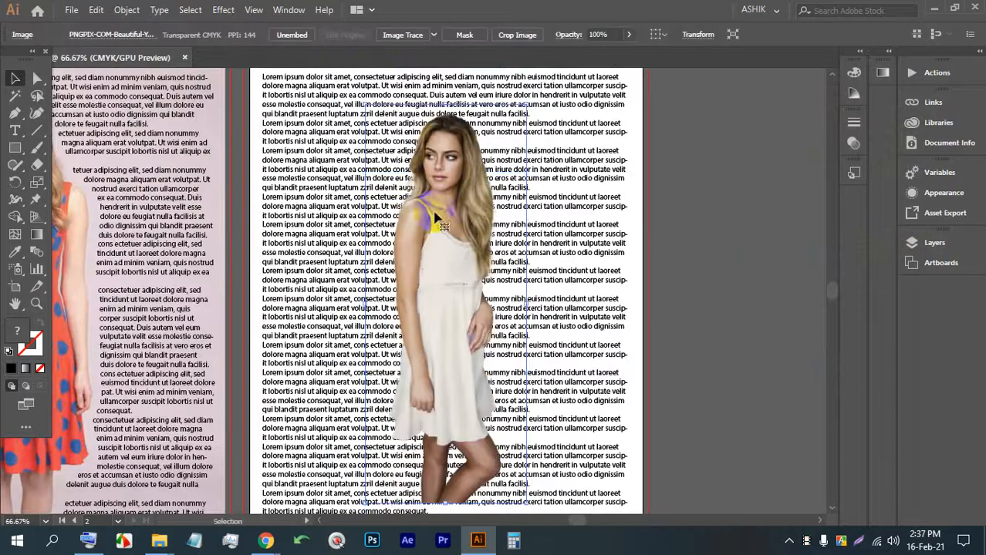
left_click(690, 275)
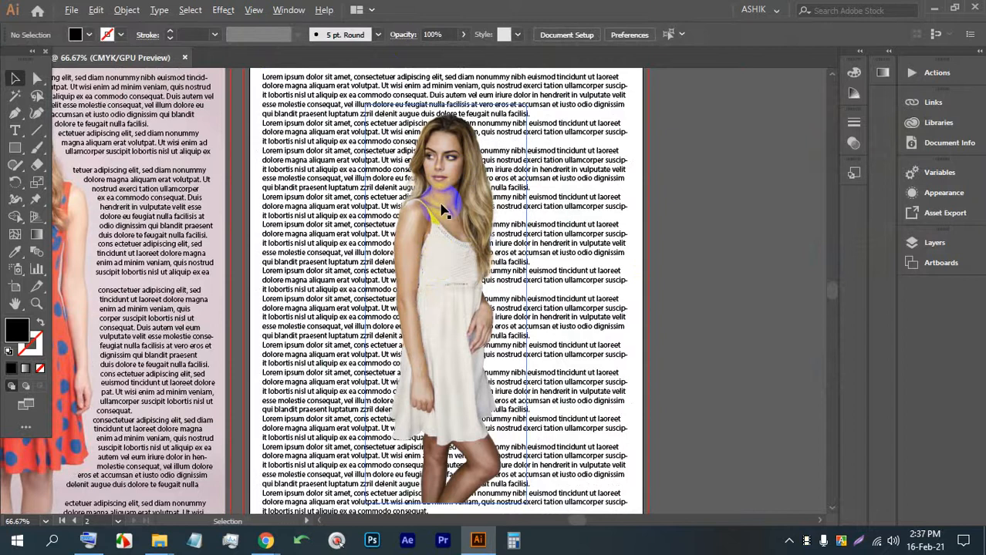
scroll(442, 208, "down", 1)
scroll(484, 231, "up", 1)
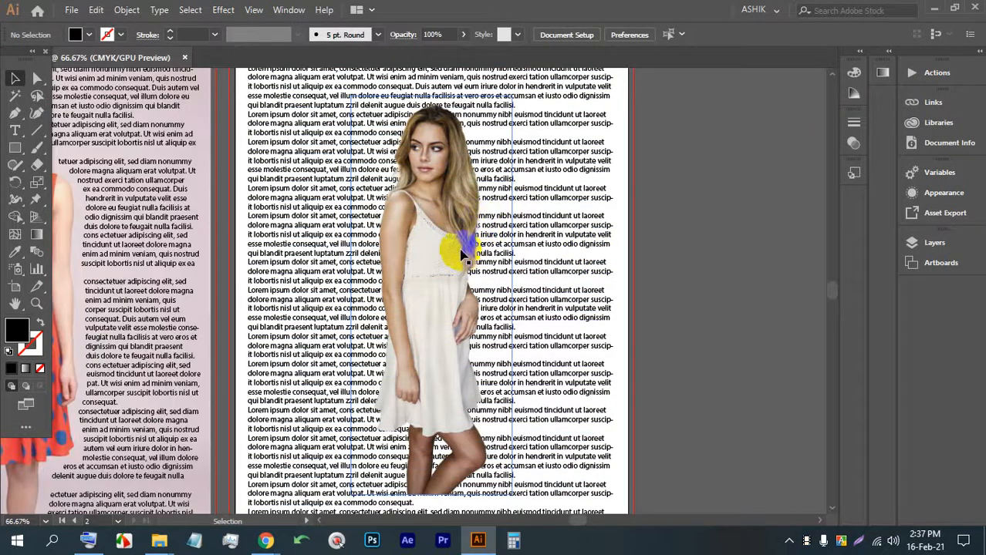
left_click(434, 226)
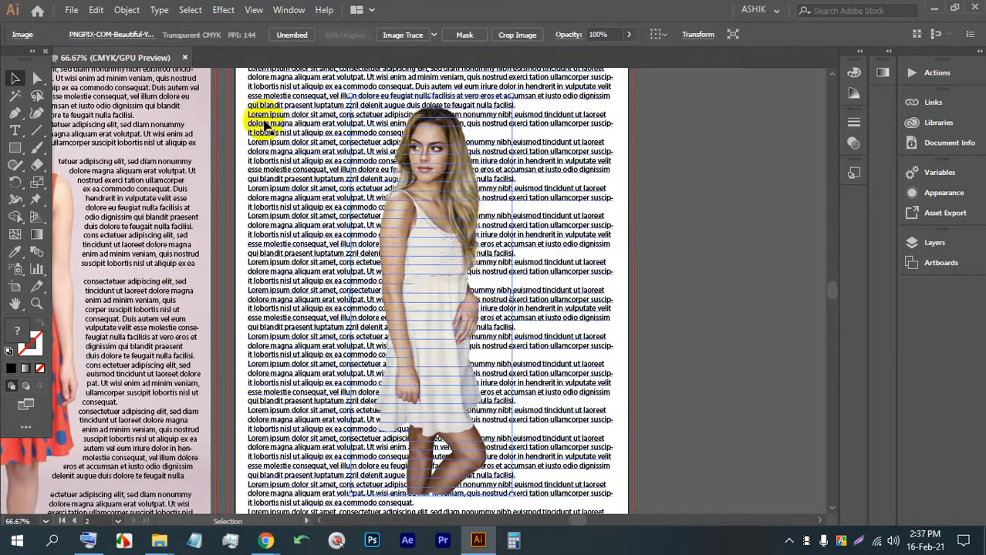
left_click(160, 10)
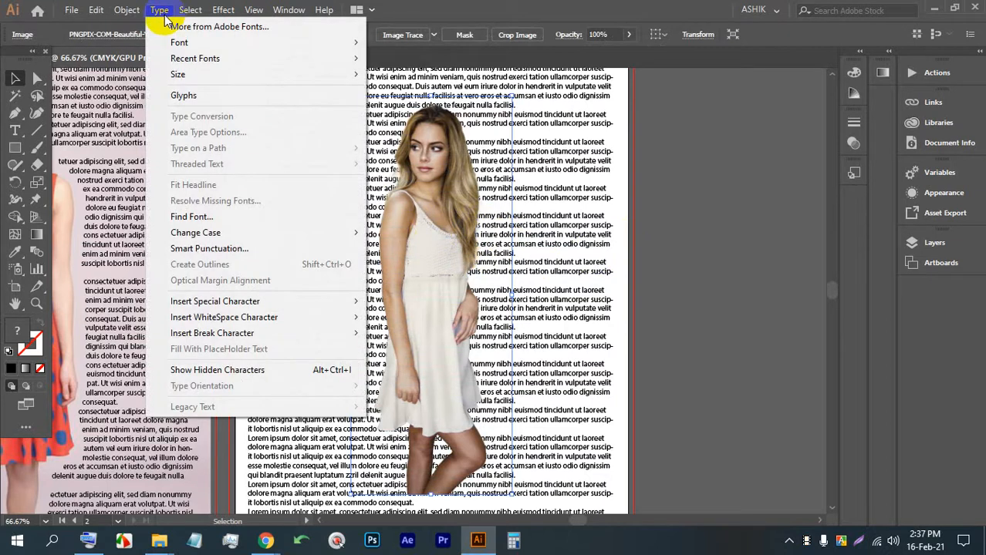
left_click(649, 260)
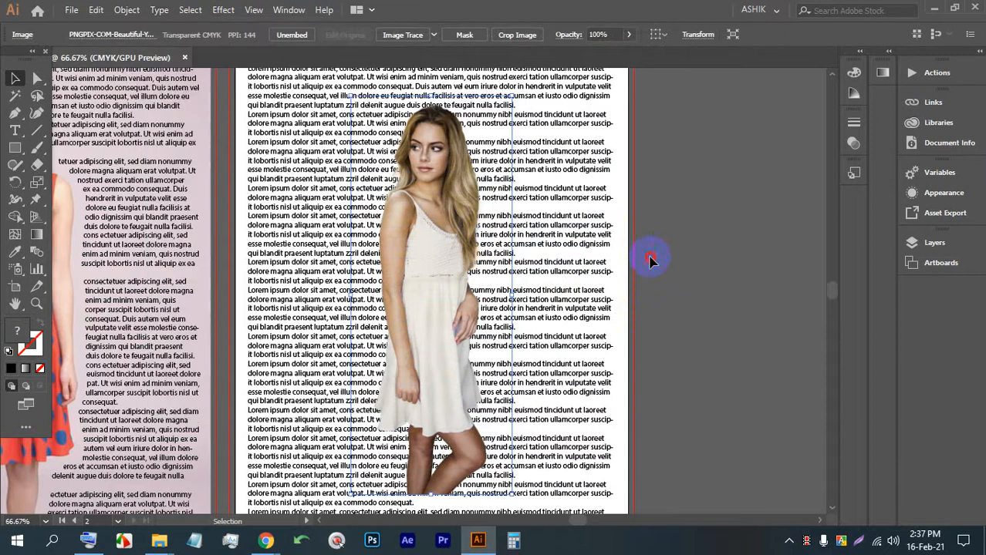
left_click(419, 260)
left_click(655, 326)
left_click_drag(656, 325, 319, 219)
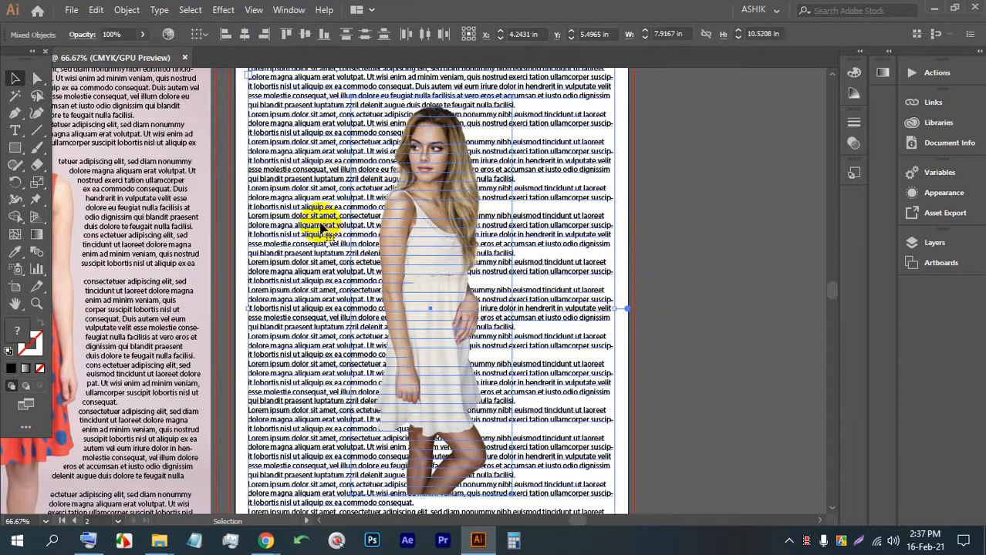
left_click(160, 10)
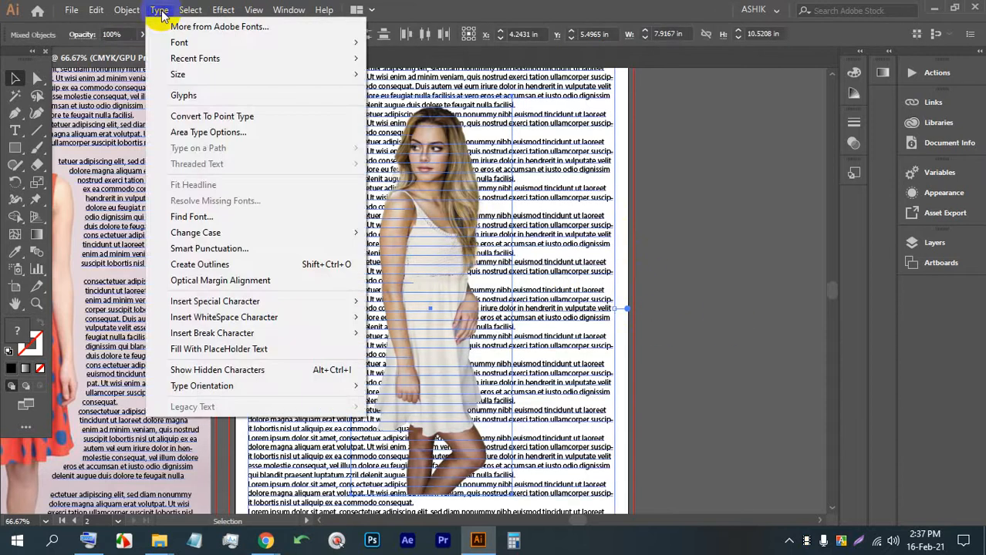
left_click(232, 135)
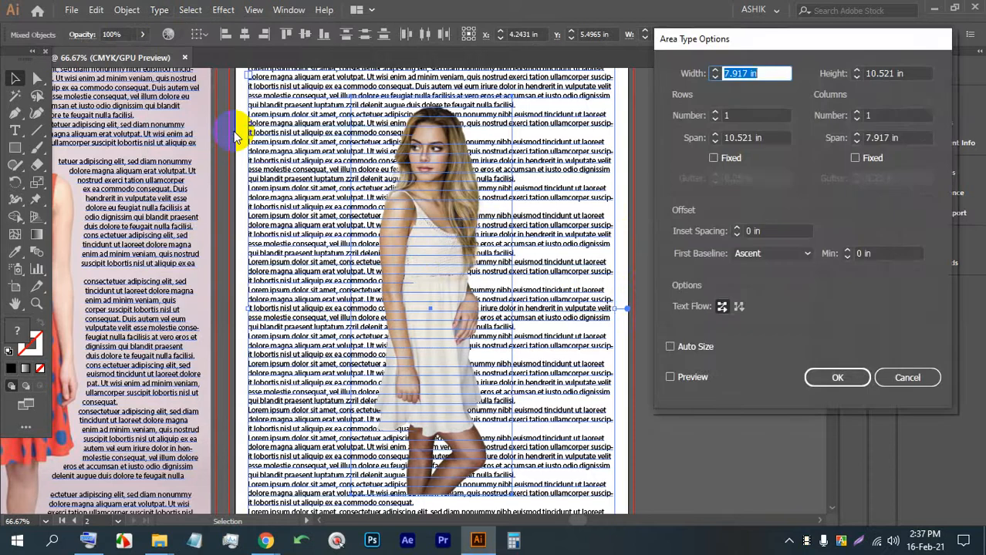
left_click(907, 378)
left_click(712, 285)
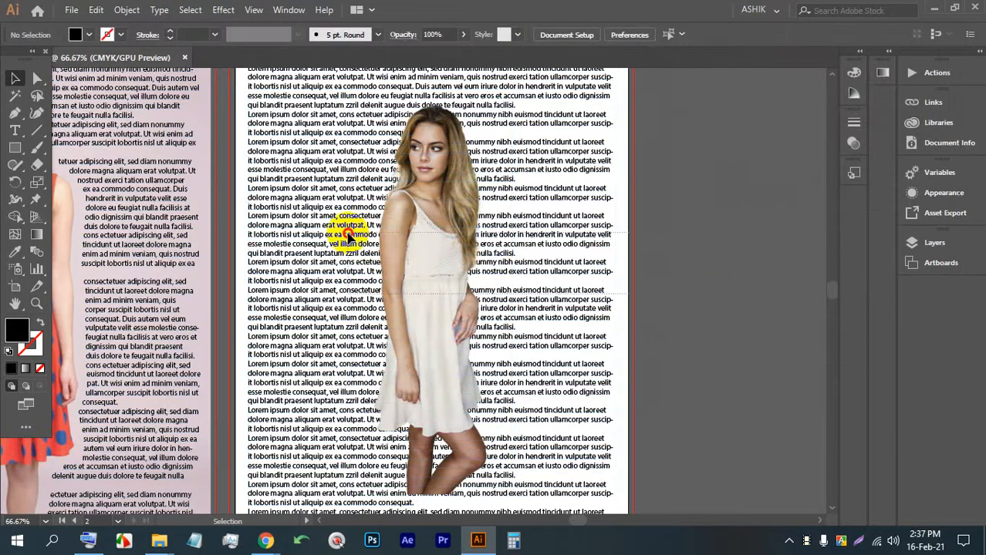
key("ctrl+a")
left_click(124, 9)
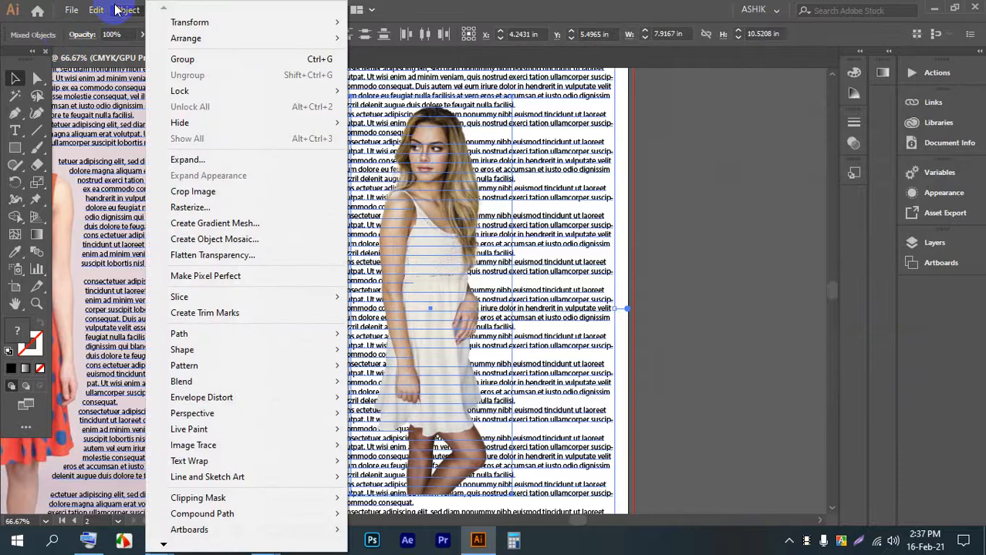
mouse_move(230, 465)
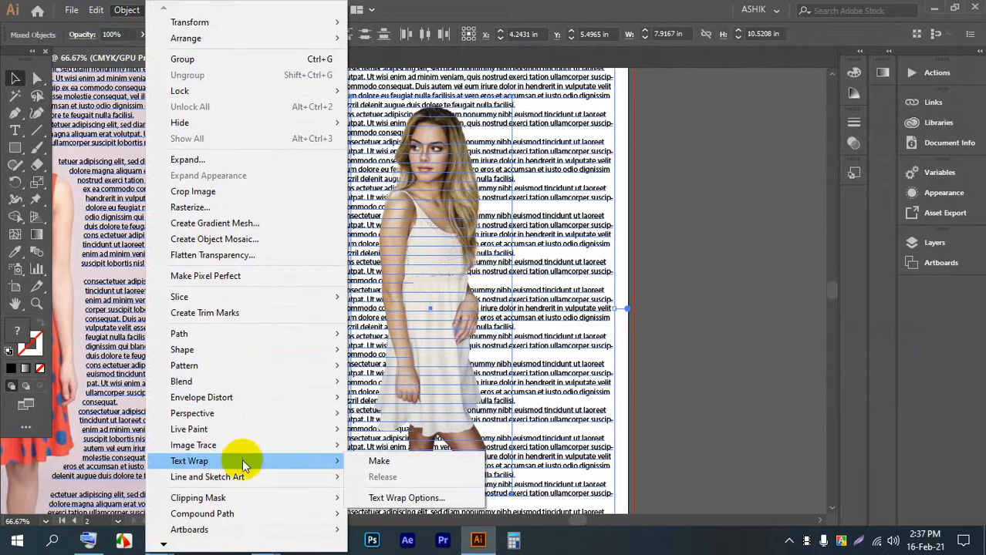
left_click(379, 461)
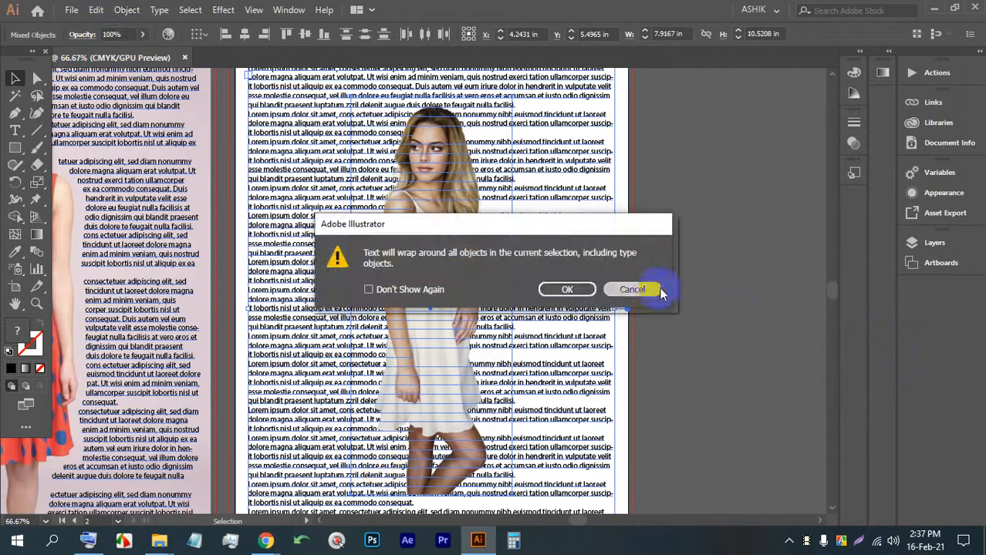
left_click(631, 289)
Step: Apply Text Wrap to the embedded model image alone so the second page's text flows around her silhouette, and deselect it
left_click(127, 10)
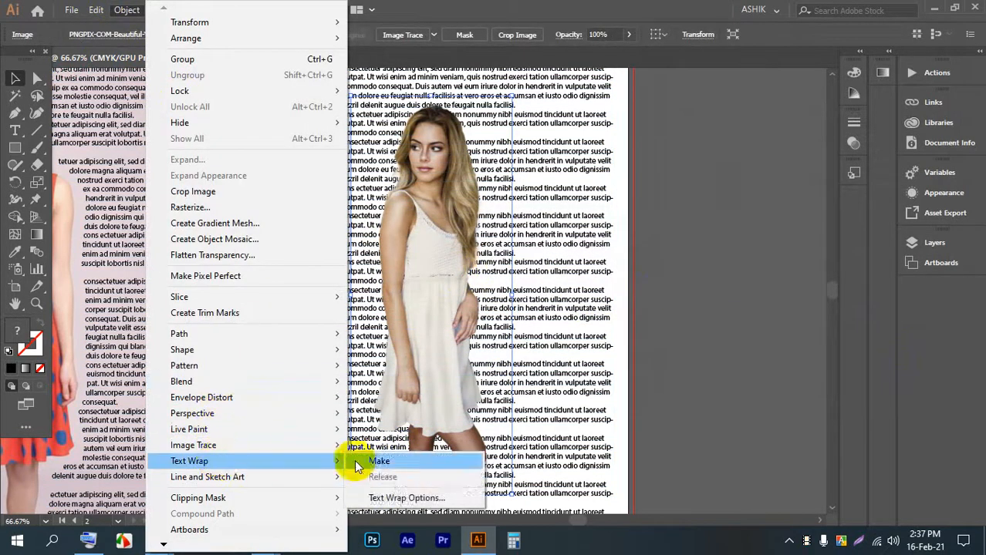
left_click(371, 461)
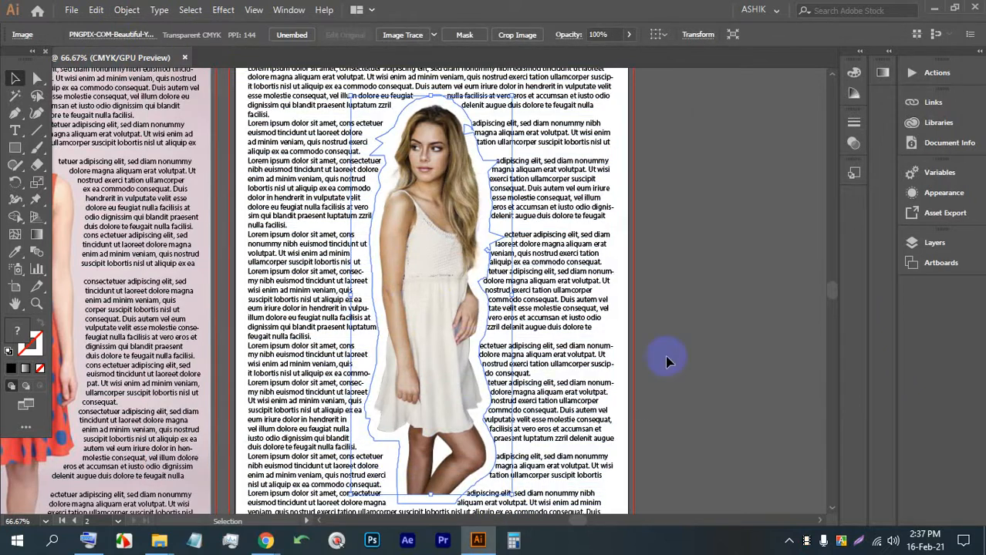
left_click(682, 337)
scroll(451, 320, "down", 2)
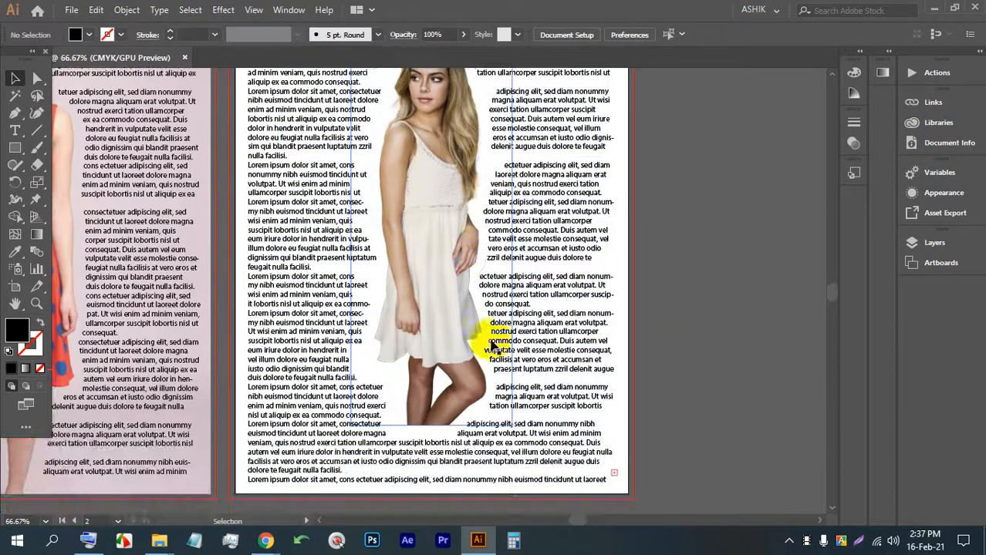
Step: Set the model image's text wrap offset to 7 pt with the preview on, and deselect the image
left_click(445, 311)
scroll(448, 304, "up", 4)
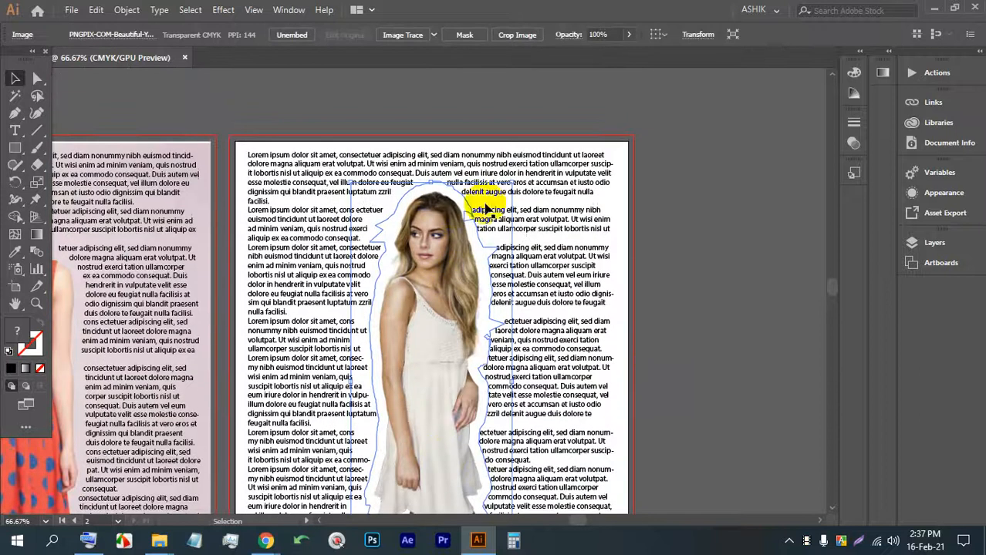
left_click(680, 229)
left_click(445, 306)
left_click(429, 272)
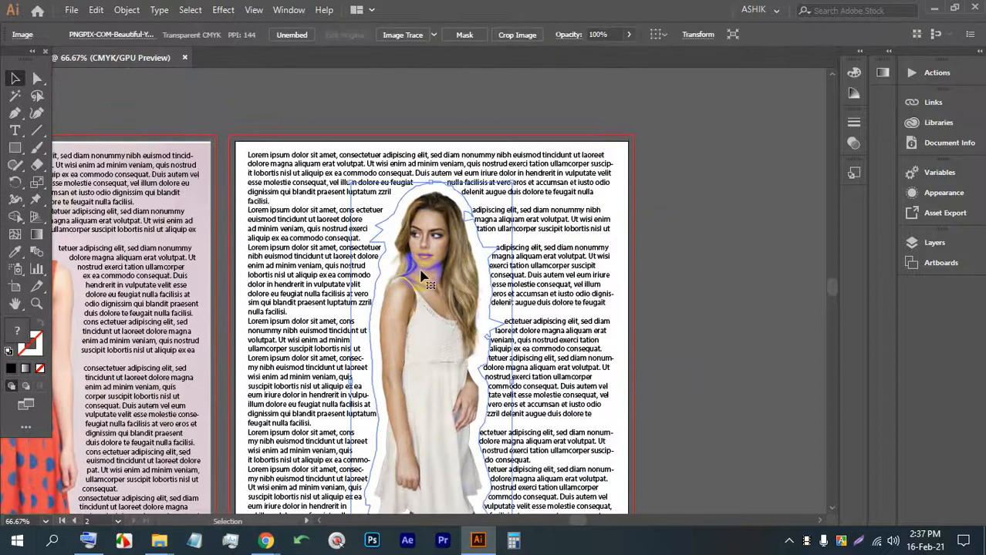
left_click(138, 10)
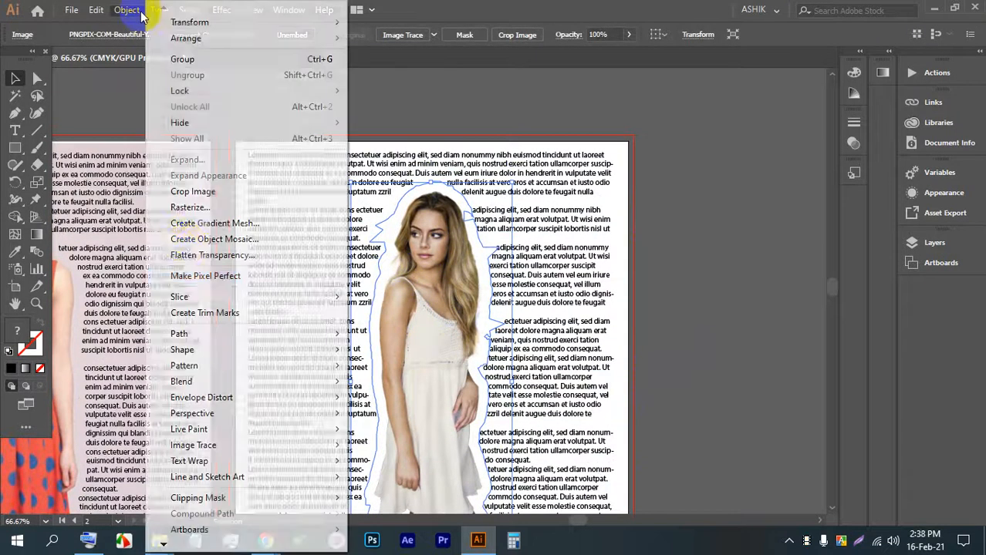
mouse_move(231, 385)
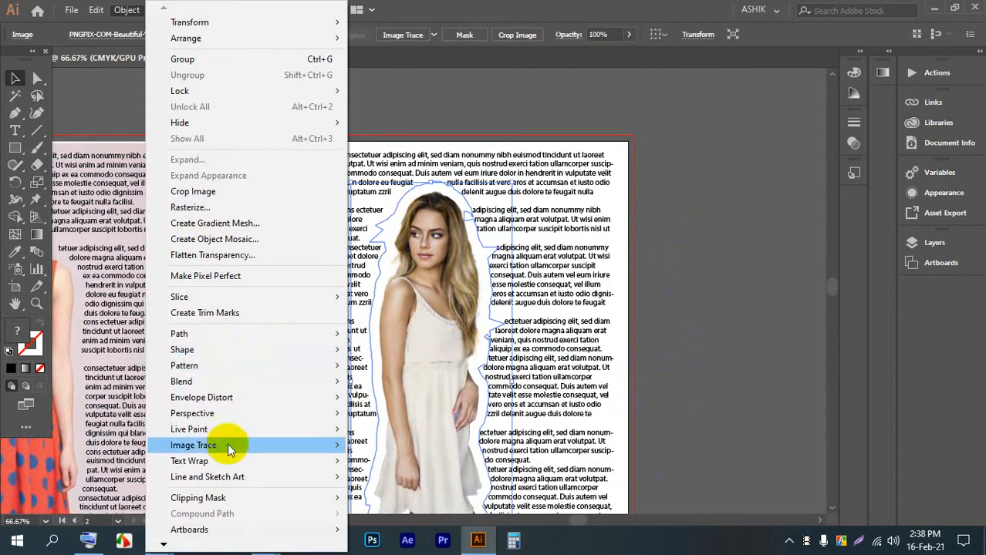
mouse_move(227, 445)
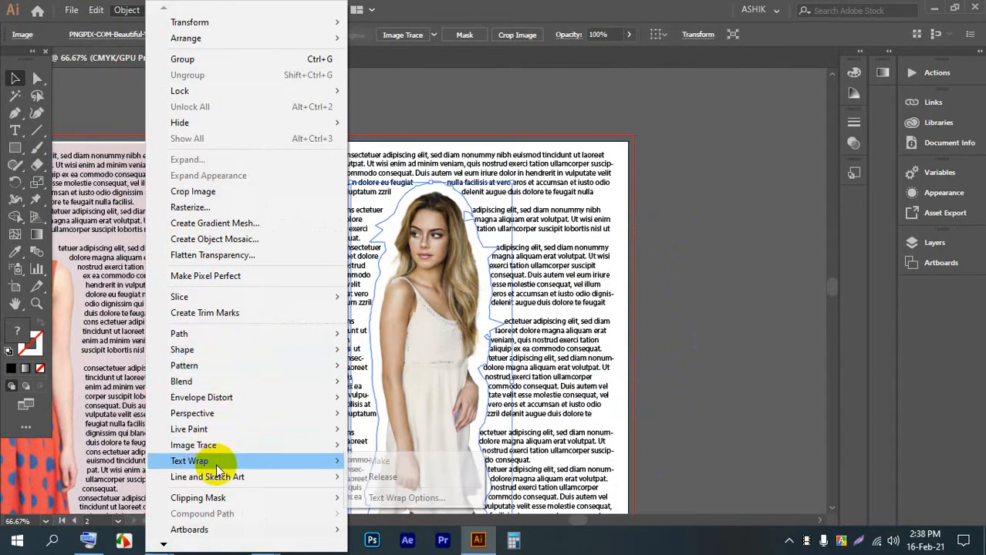
mouse_move(216, 465)
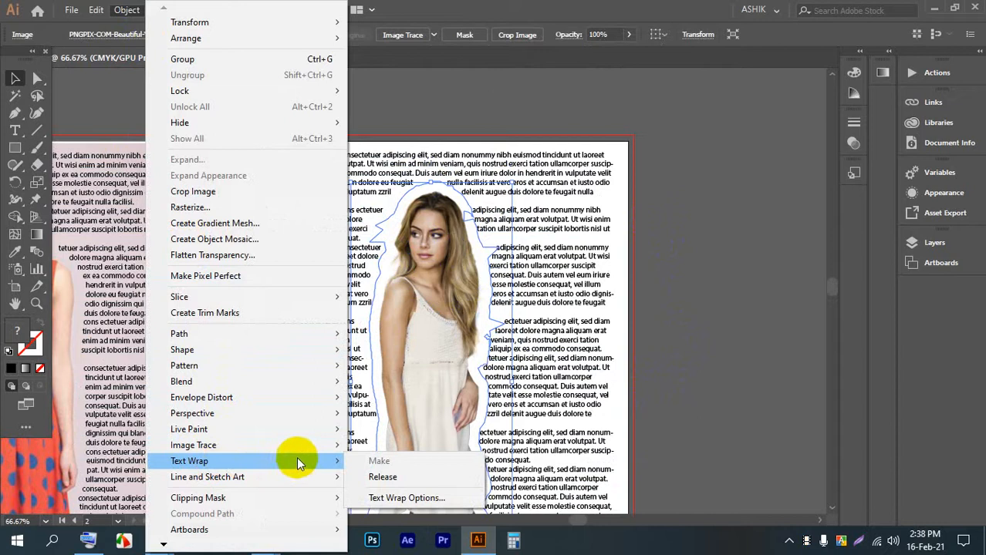
left_click(384, 500)
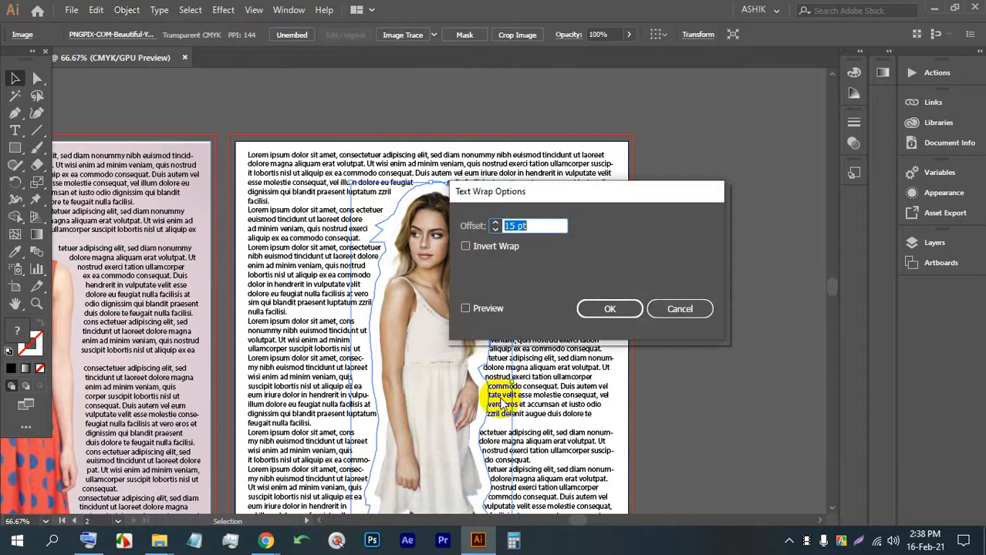
left_click_drag(527, 196, 664, 199)
left_click(631, 233)
left_click(631, 233)
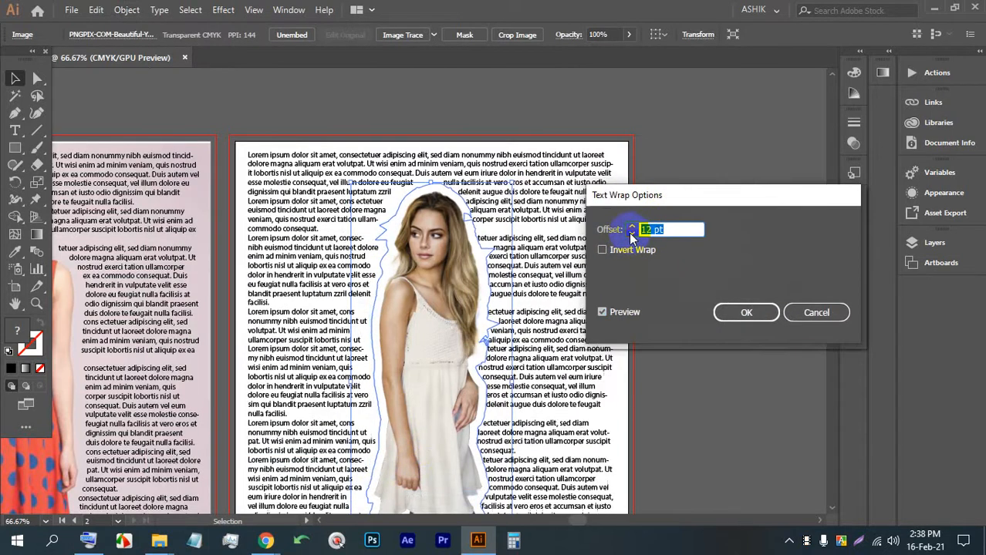
left_click(631, 233)
left_click(631, 233)
left_click(631, 233)
left_click(631, 233)
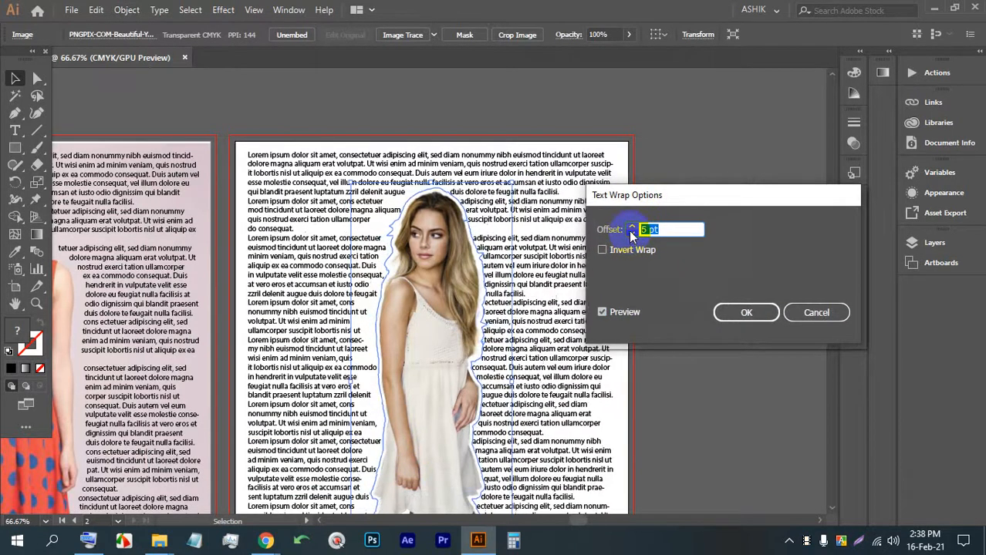
left_click(630, 233)
left_click(631, 233)
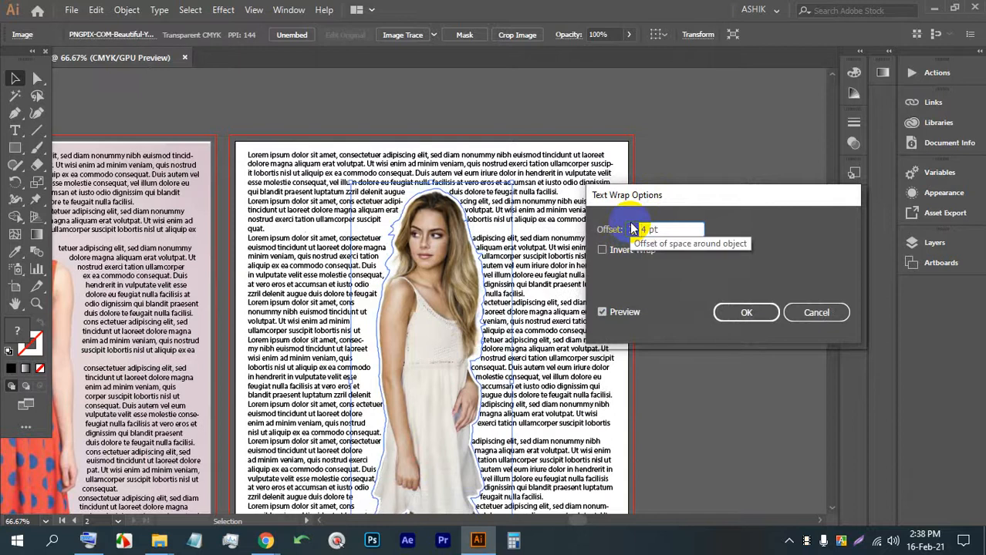
left_click(631, 226)
left_click(631, 226)
left_click(631, 226)
left_click(734, 313)
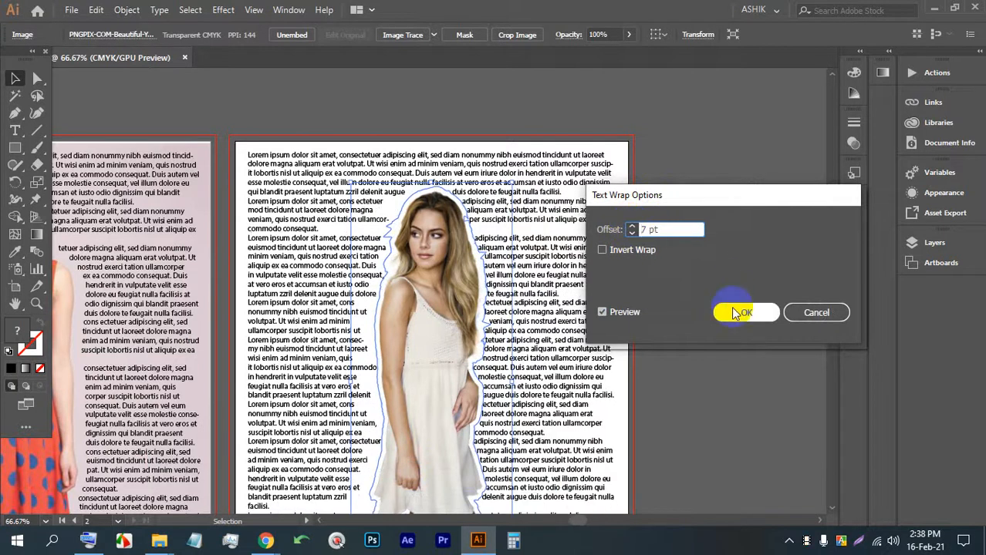
left_click(692, 260)
scroll(694, 270, "down", 3)
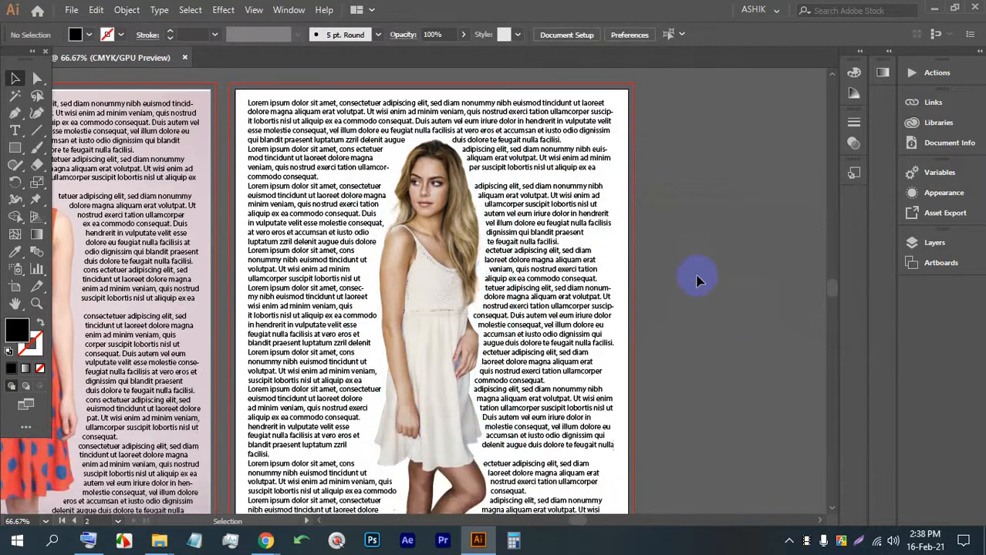
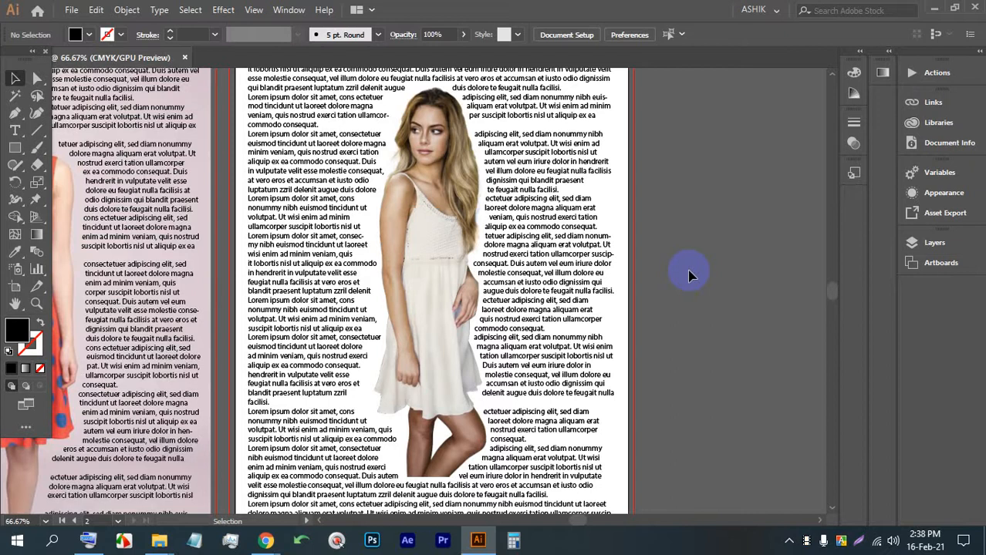
Step: Try duplicating Artboard 2 with its contents into the empty space beside the second page, and remove the copies
scroll(677, 284, "up", 2)
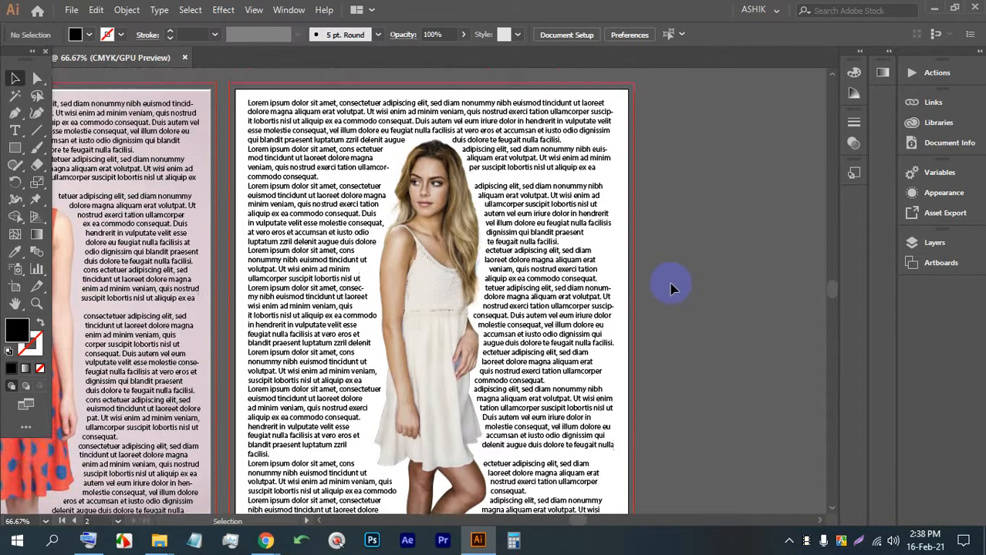
scroll(671, 282, "down", 3)
left_click_drag(659, 282, 438, 285)
scroll(482, 273, "down", 1)
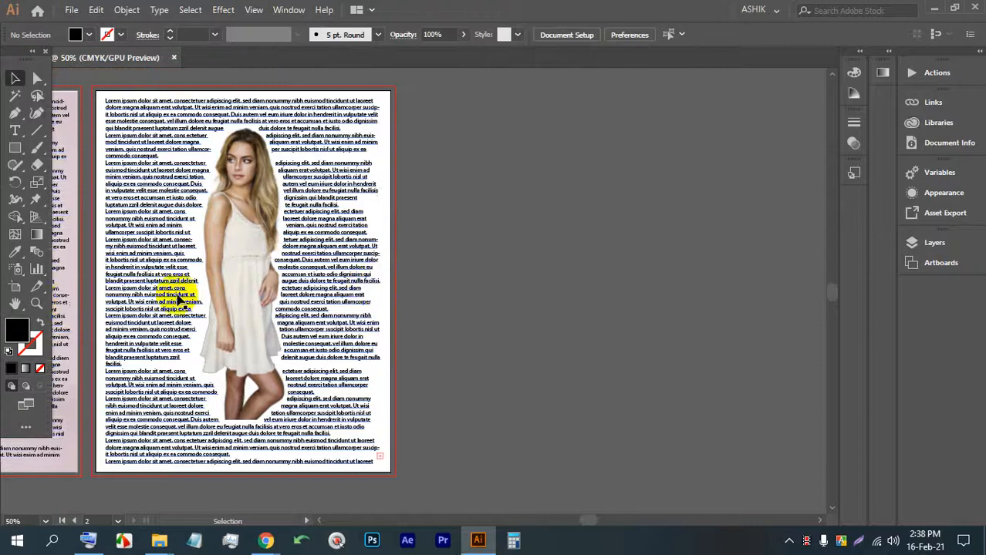
left_click(16, 286)
left_click_drag(510, 228, 553, 239)
left_click(564, 225)
key("Delete")
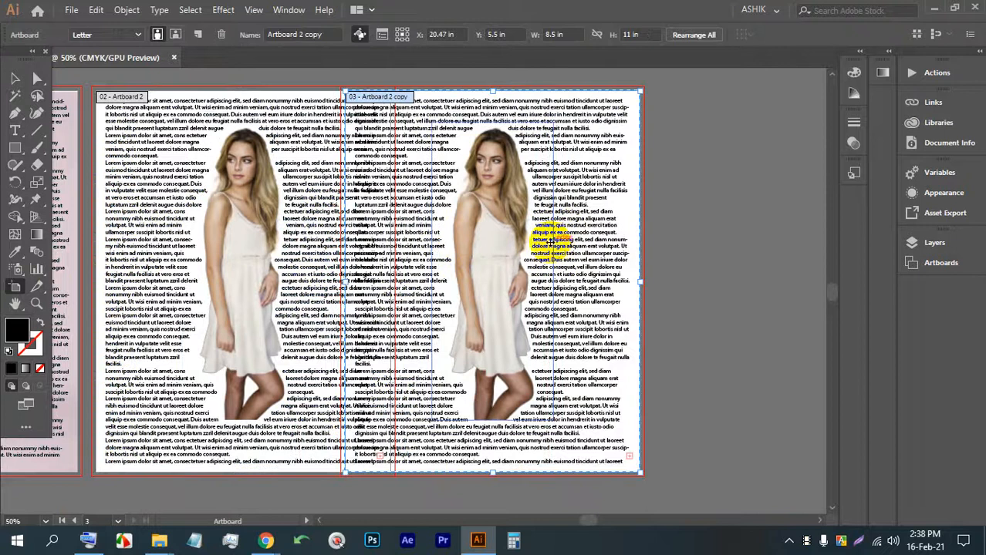
key("Delete")
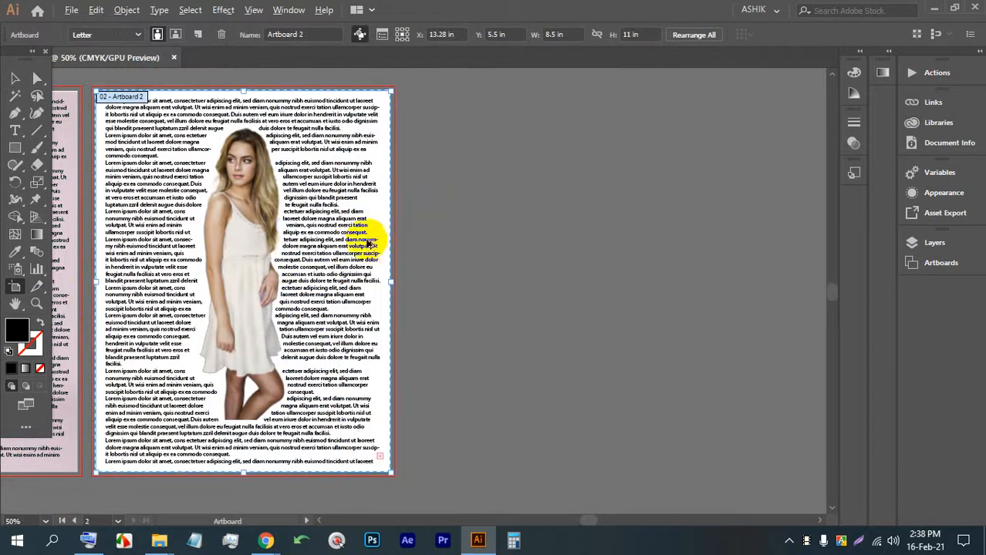
left_click_drag(376, 237, 617, 238)
key("ctrl+z")
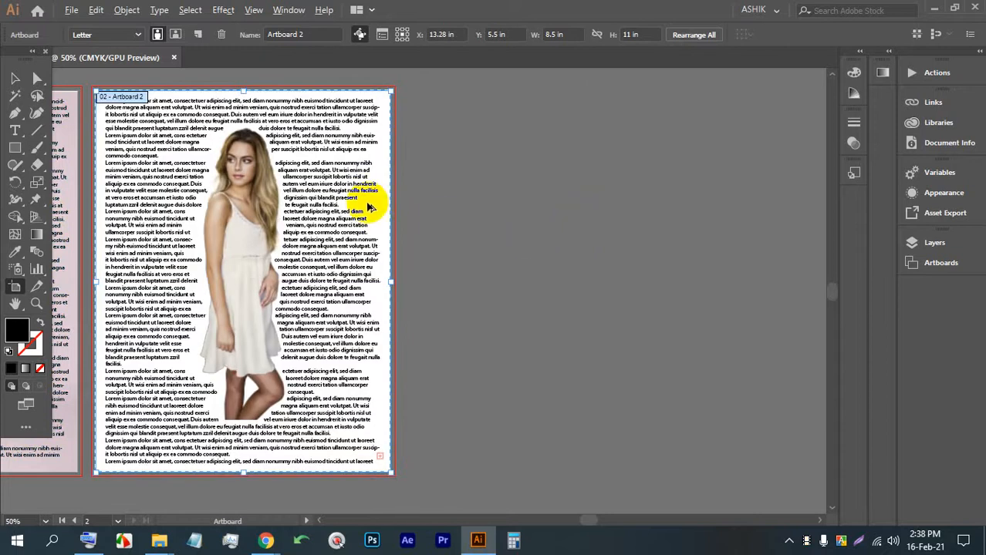
left_click_drag(697, 198, 657, 199)
key("ctrl+z")
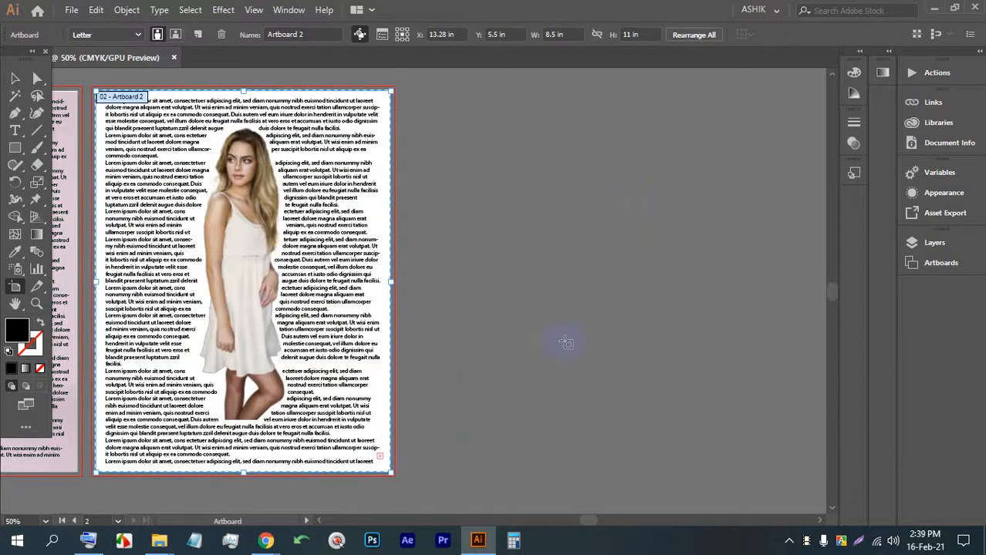
Step: Minimize Illustrator, the Google Meet browser window and the FFOutput folder window to reveal the desktop
left_click(933, 8)
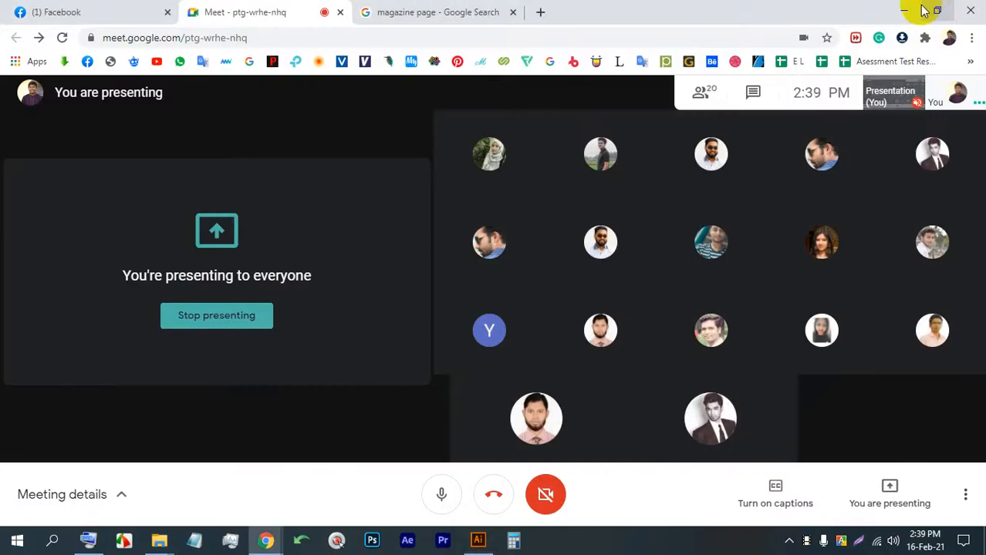
left_click(896, 13)
left_click(893, 8)
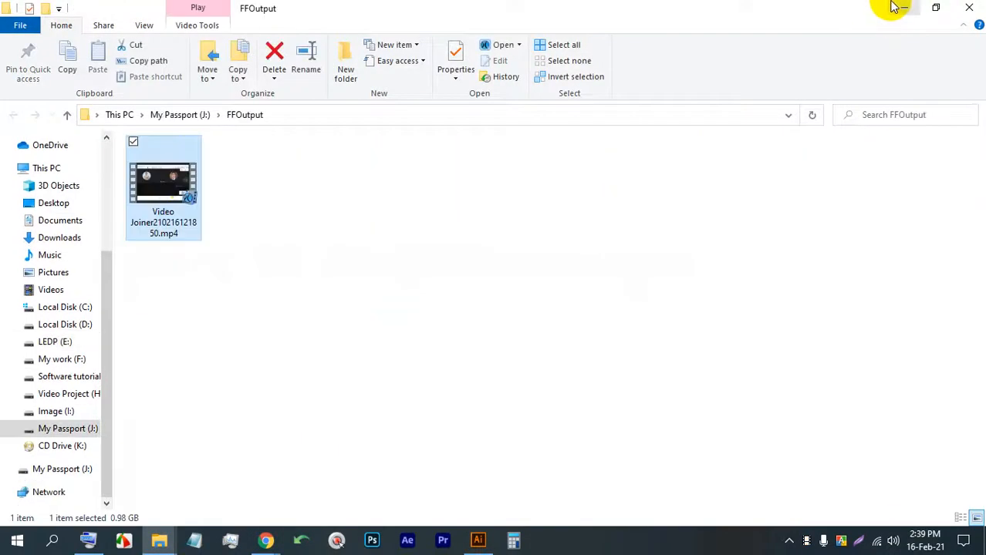
left_click(893, 8)
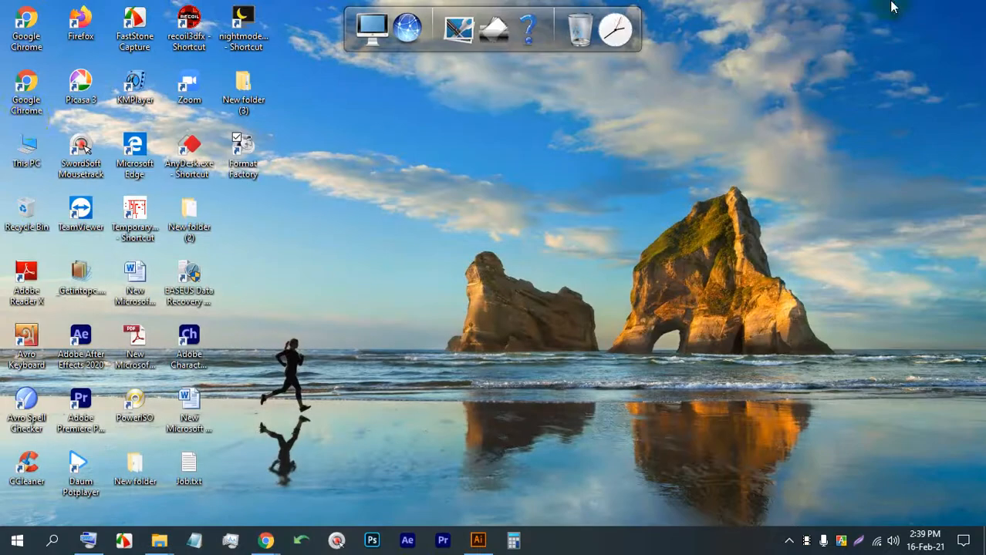
Step: Open CCleaner from the desktop and run a Custom Clean with the preset selections
double_click(27, 466)
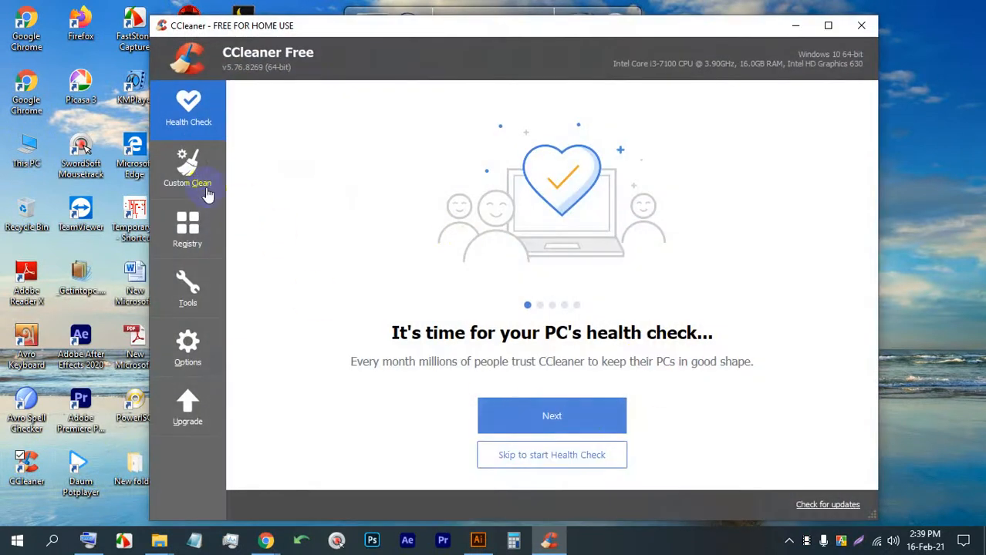
left_click(205, 191)
left_click(802, 466)
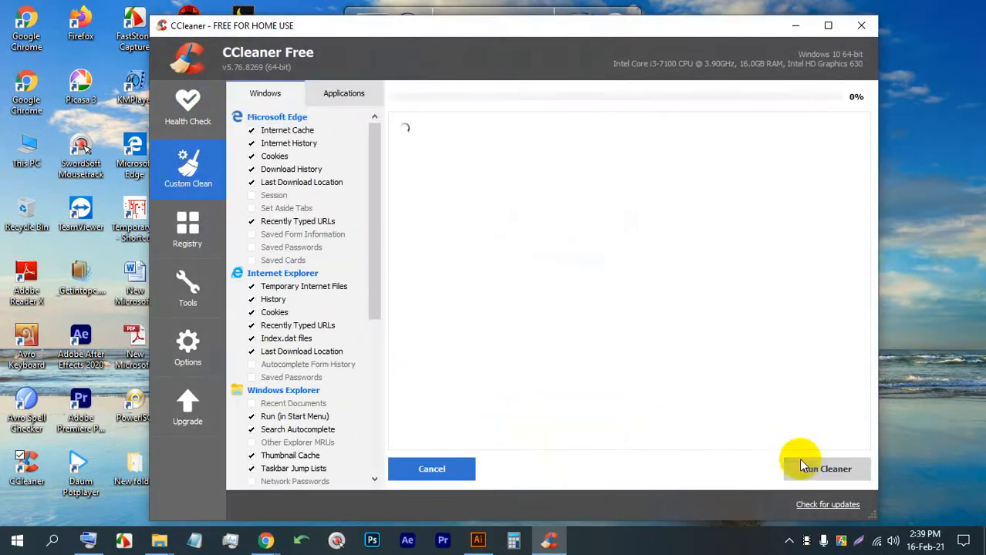
Step: Switch to Illustrator and duplicate Artboard 2 with its contents into the empty space beside the second page
left_click(477, 541)
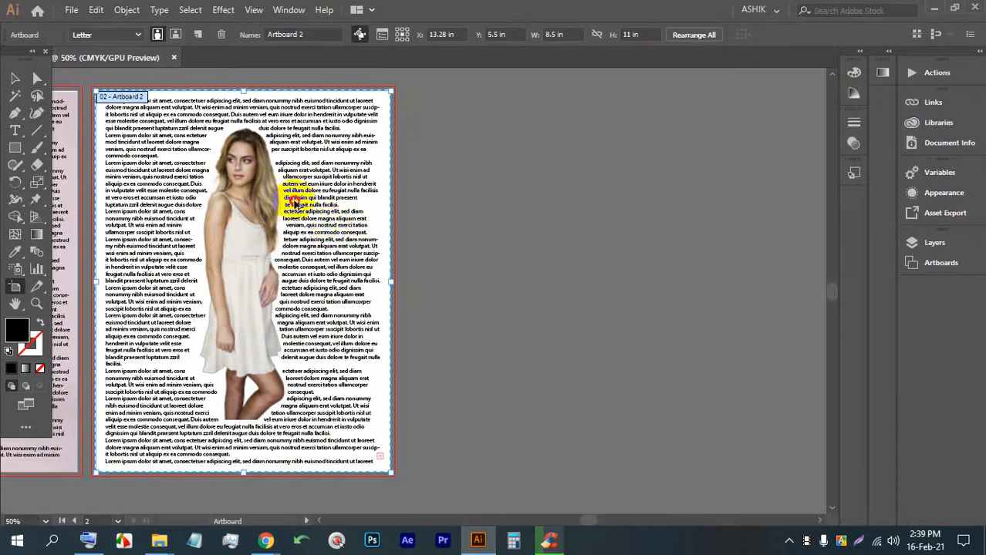
left_click_drag(294, 199, 593, 198)
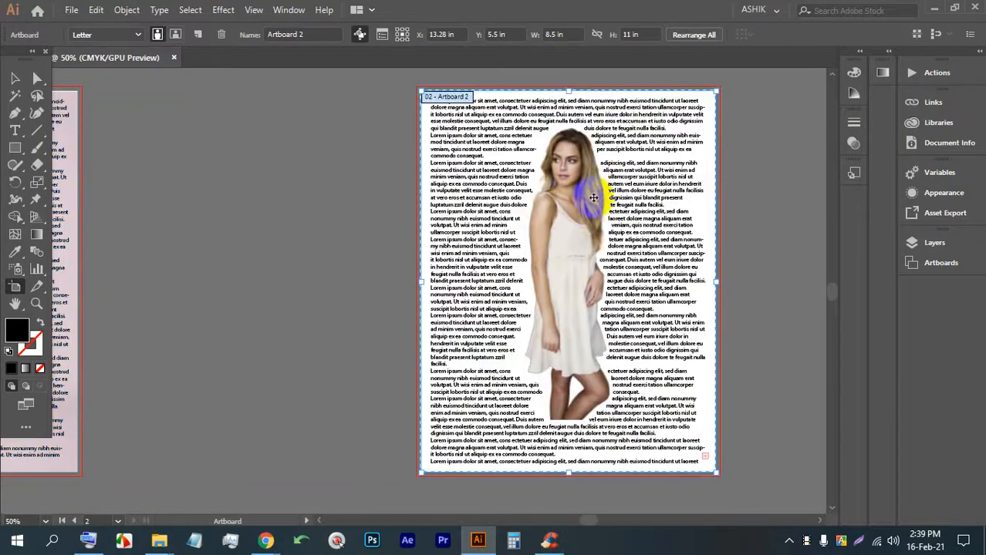
key("ctrl+z")
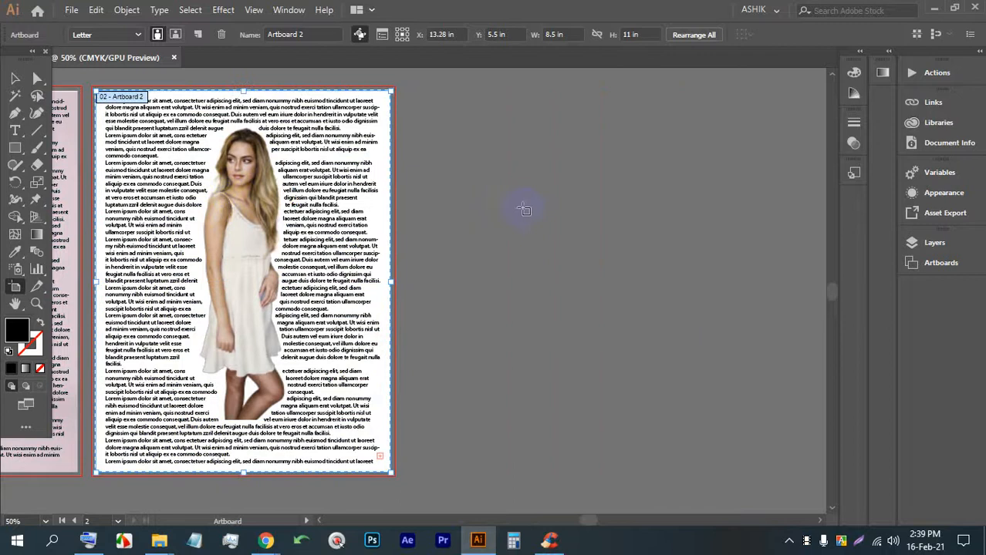
left_click_drag(280, 183, 404, 191)
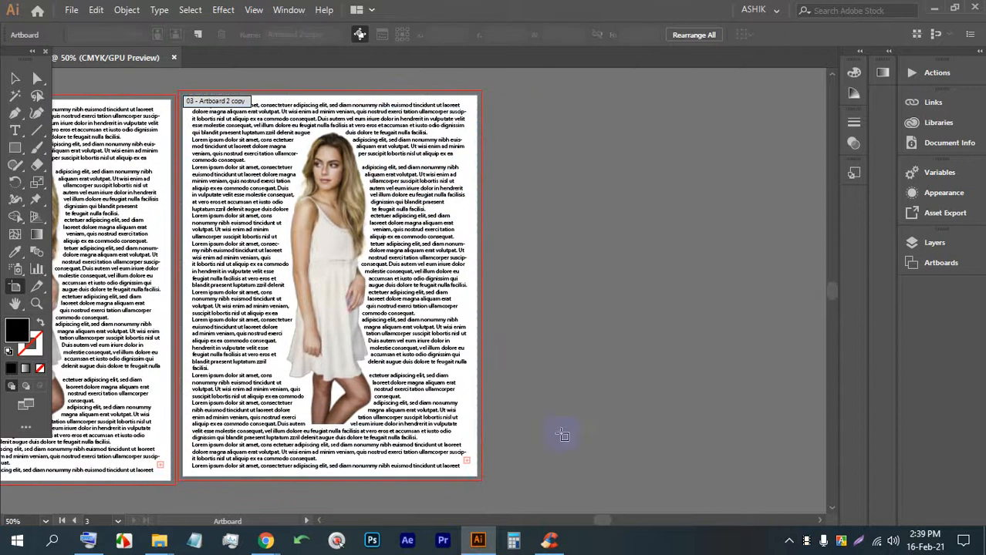
Step: Switch to CCleaner and close its window to return to the Illustrator document
left_click(550, 539)
left_click(861, 26)
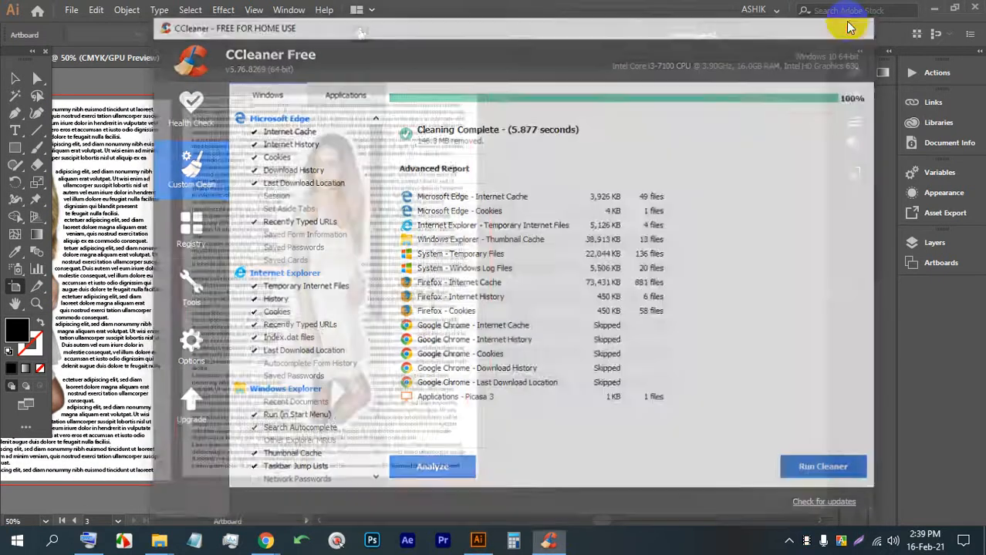
Step: Move the duplicated artboard to X 22.47 in, Y 5.5 in, level with the second page
left_click_drag(419, 209, 425, 220)
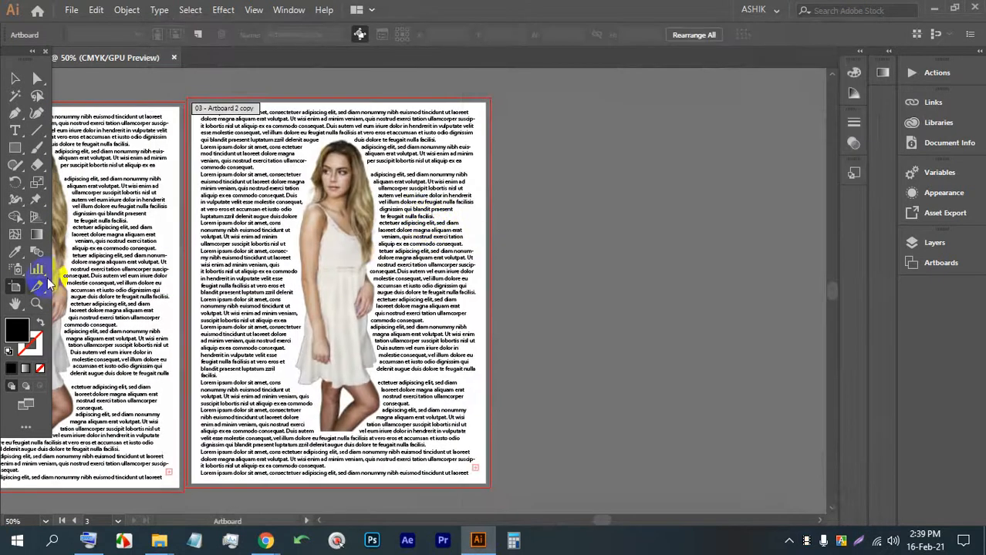
left_click(363, 255)
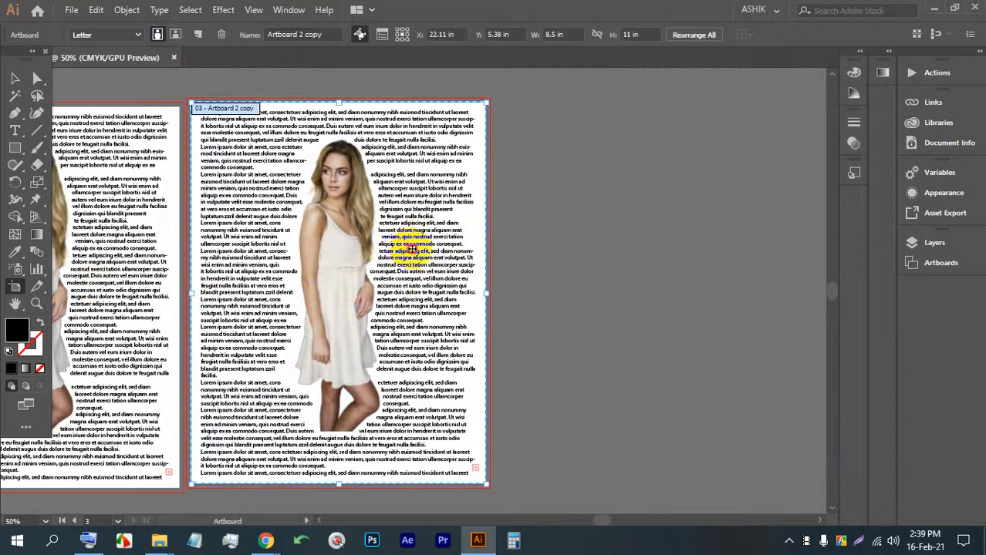
left_click_drag(412, 249, 421, 251)
scroll(415, 219, "down", 4)
scroll(96, 167, "up", 3)
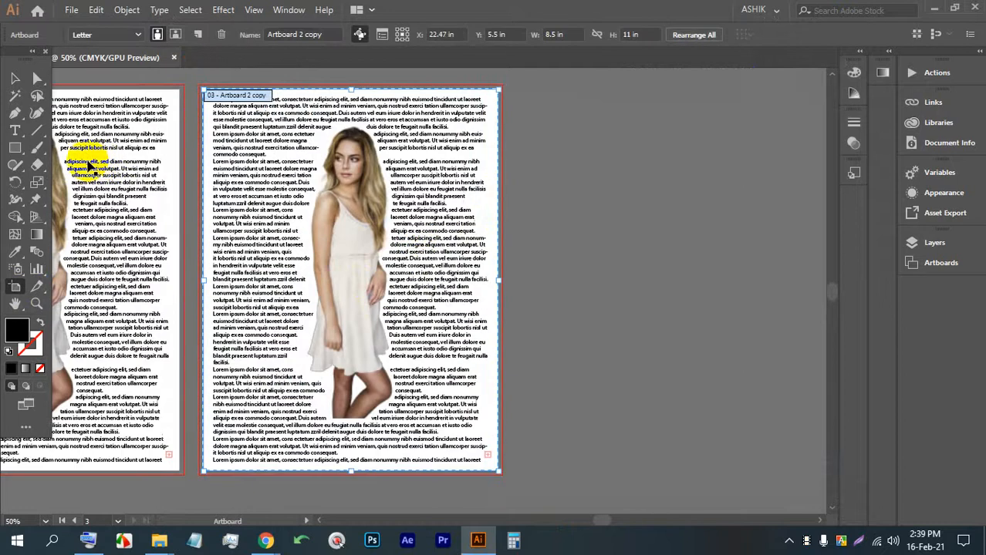
Step: Delete the woman's image from the duplicated third page, keeping its text
left_click(12, 76)
left_click(339, 206)
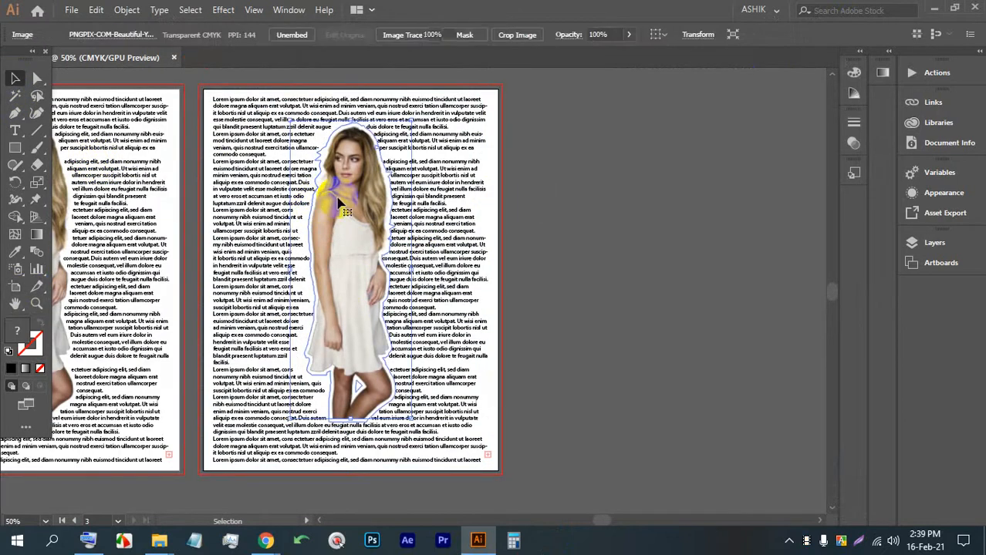
key("Delete")
Step: Place pcody8dxi.png on the third page, scale it down and move it over the text
left_click(71, 9)
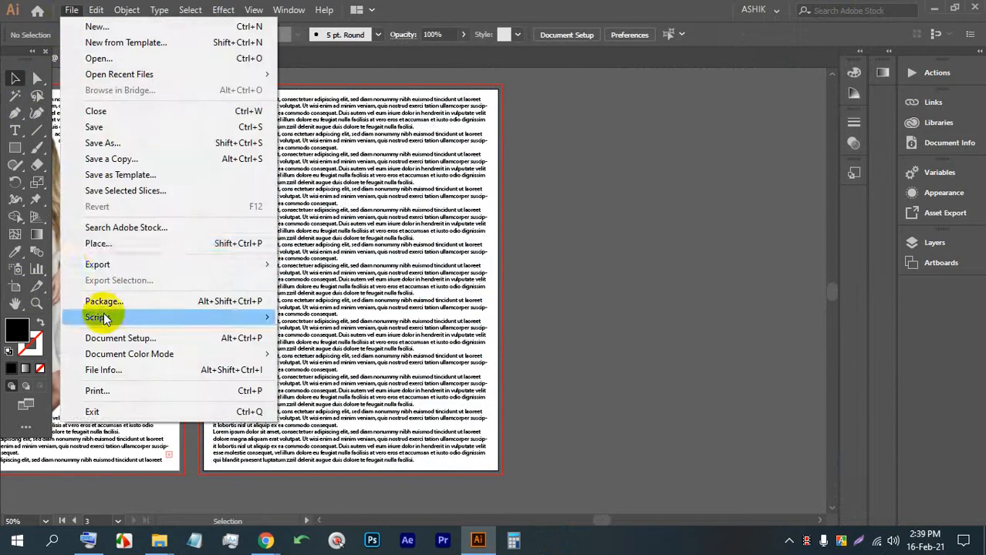
left_click(104, 250)
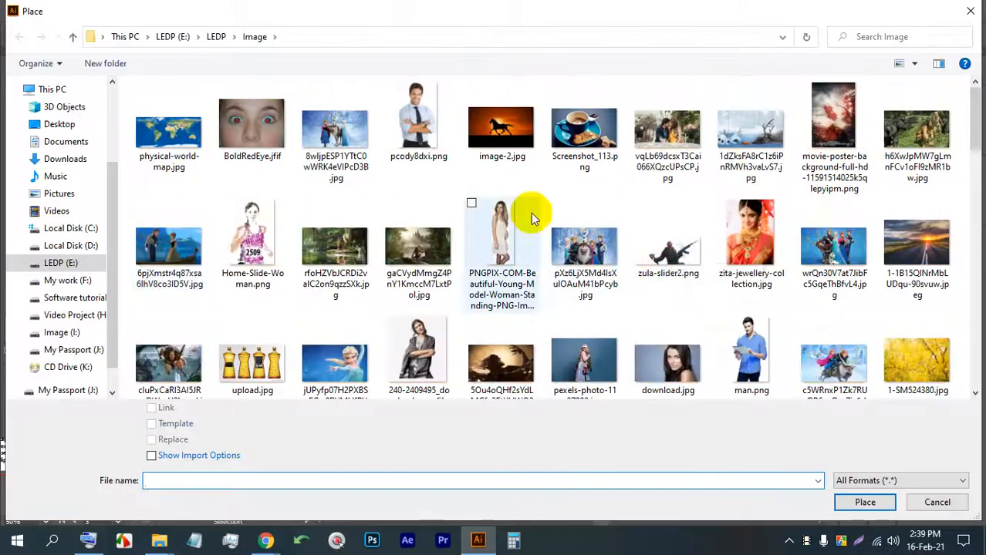
double_click(418, 123)
left_click(321, 148)
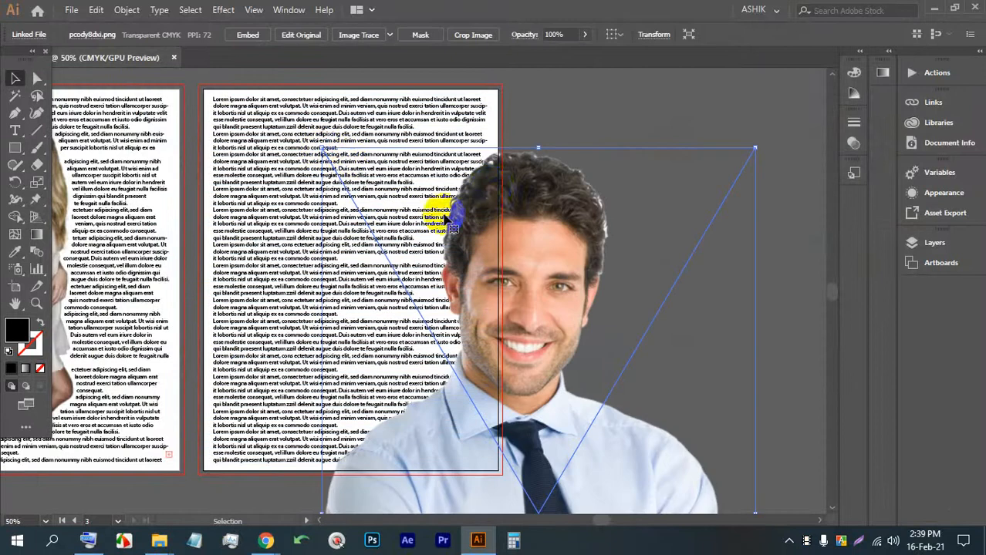
left_click_drag(537, 146, 340, 142)
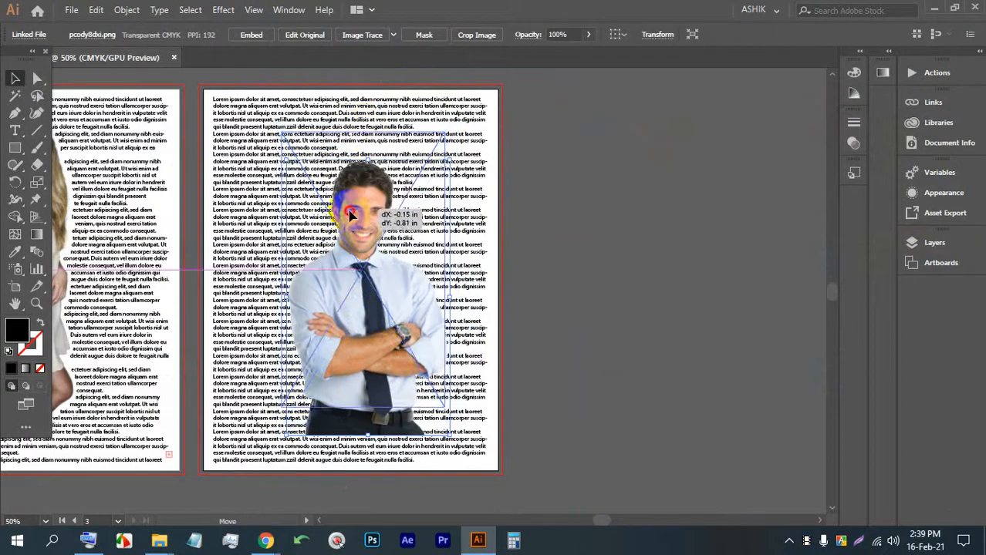
Step: Embed the placed image of the man and nudge it into position over the third page's text
scroll(344, 220, "up", 2)
left_click(259, 38)
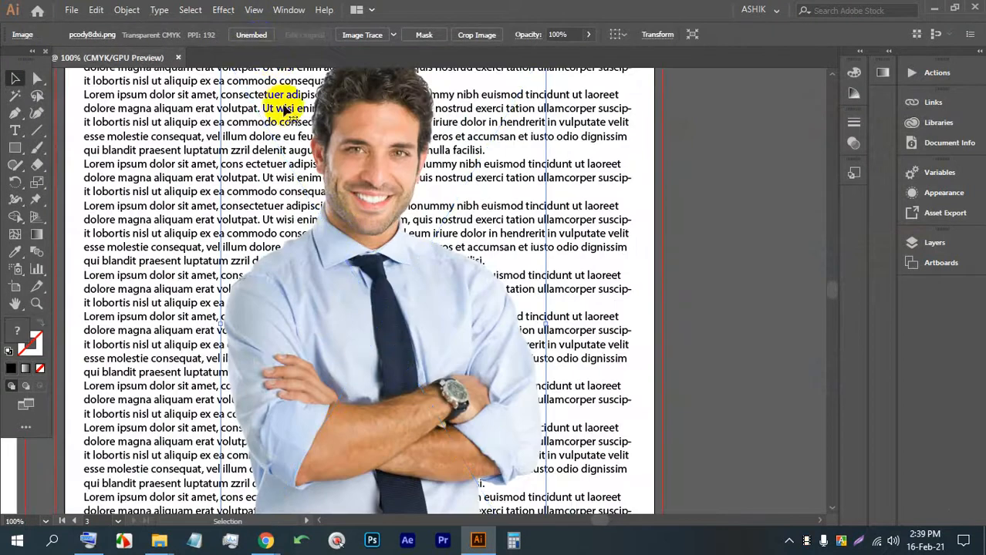
scroll(345, 313, "down", 1)
left_click(630, 255)
left_click_drag(361, 290, 352, 285)
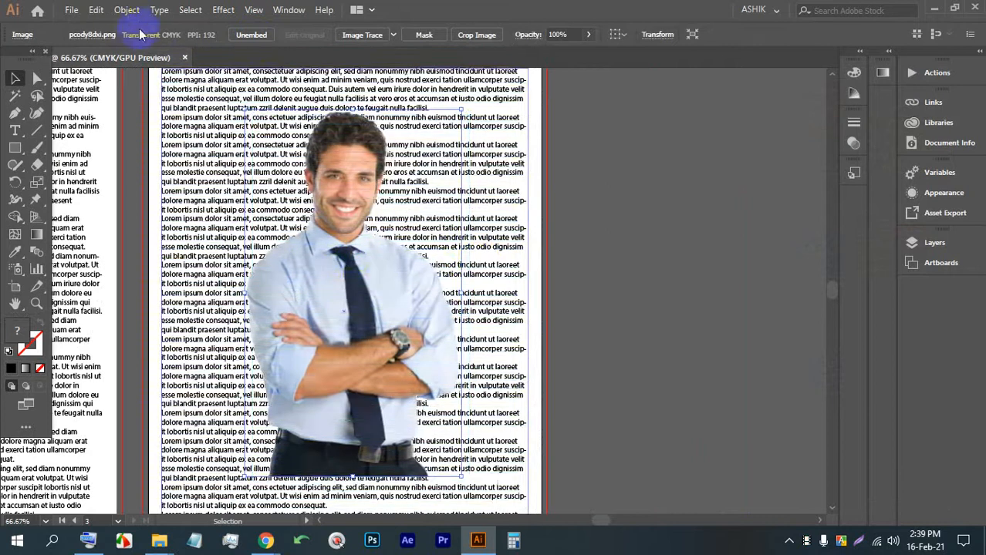
Step: Apply Text Wrap to the man's image so the third page's text flows around him, and deselect it
left_click(127, 11)
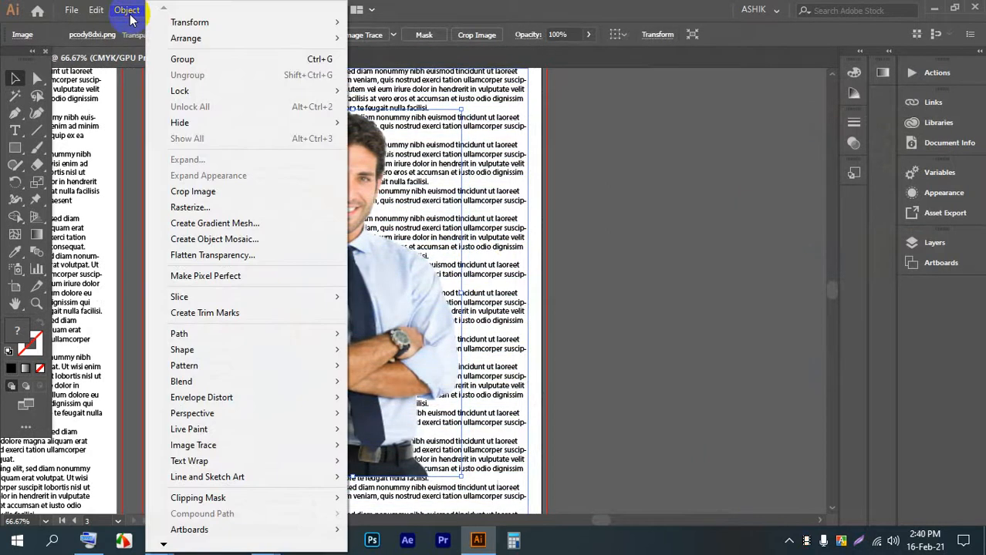
mouse_move(238, 460)
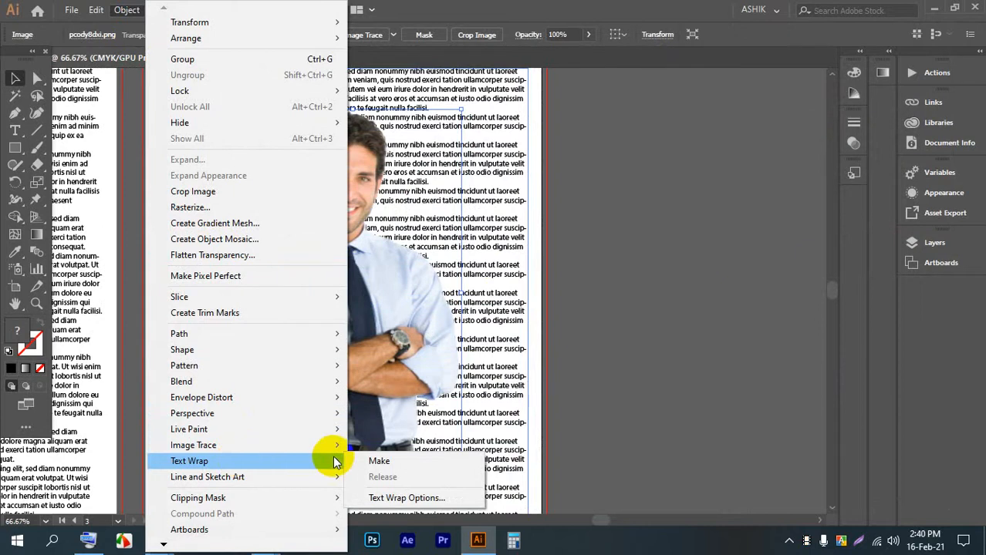
left_click(390, 461)
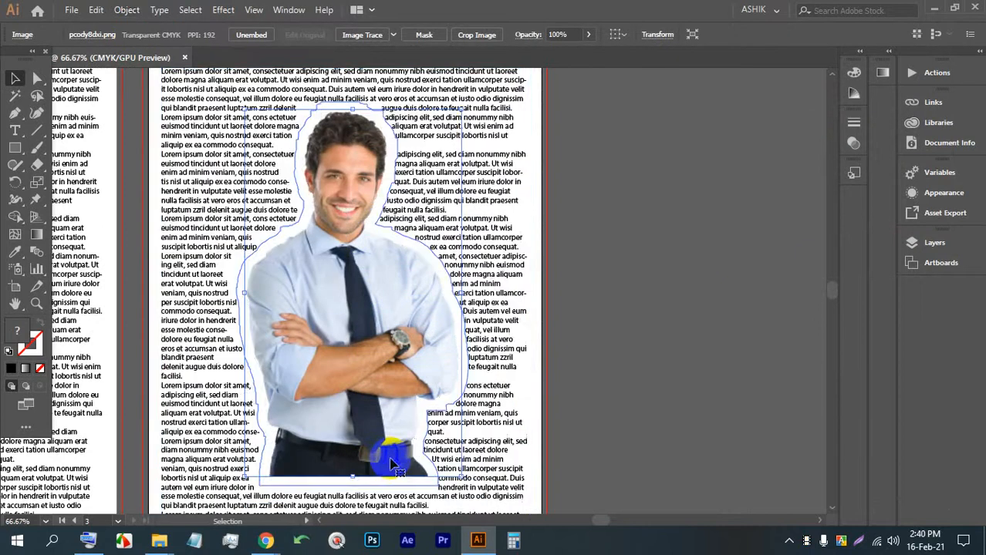
left_click(725, 299)
scroll(627, 330, "down", 1)
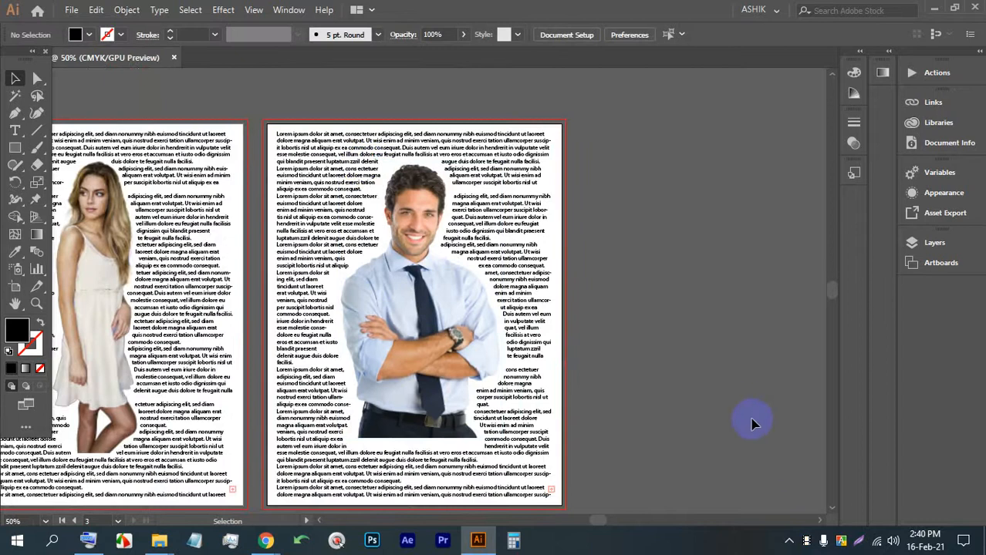
scroll(544, 351, "up", 1)
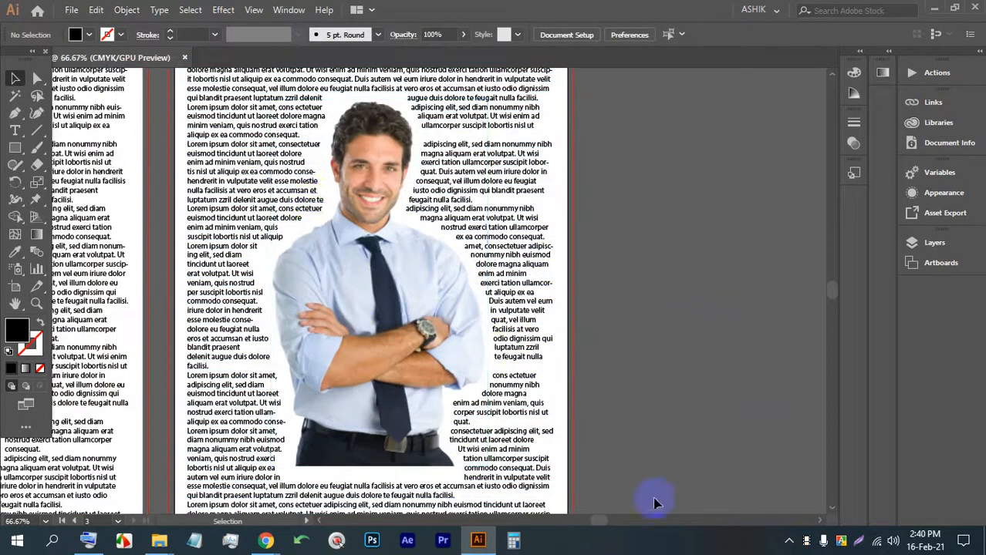
left_click(127, 10)
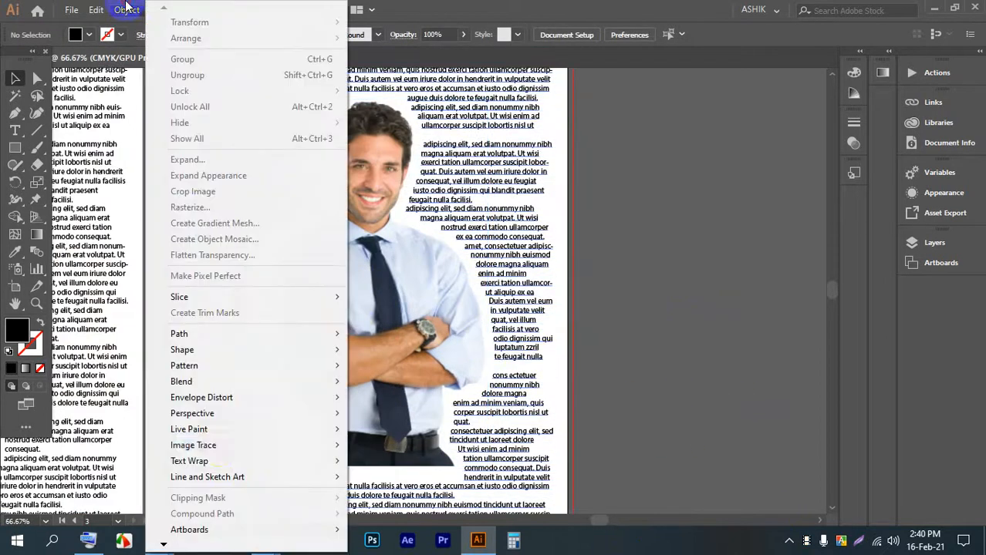
mouse_move(206, 451)
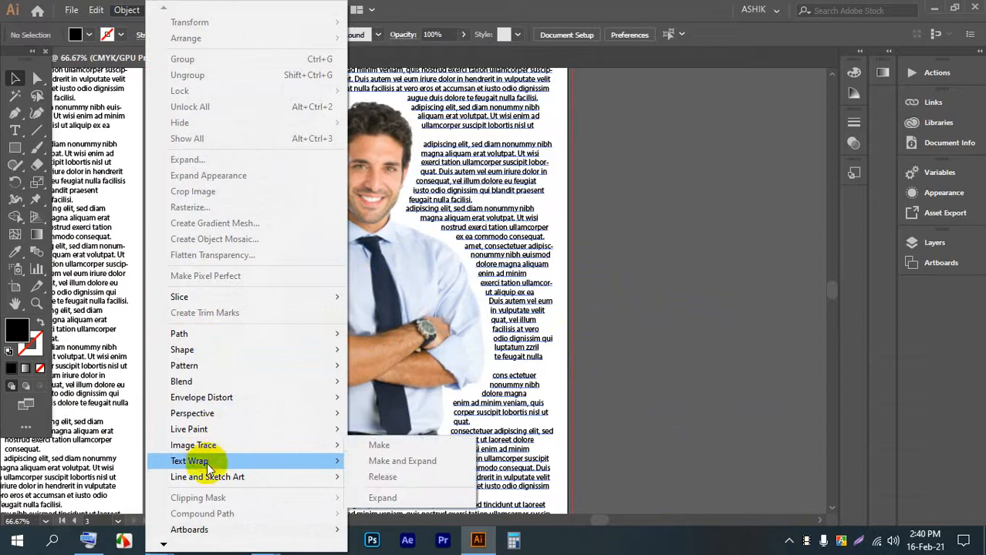
mouse_move(231, 461)
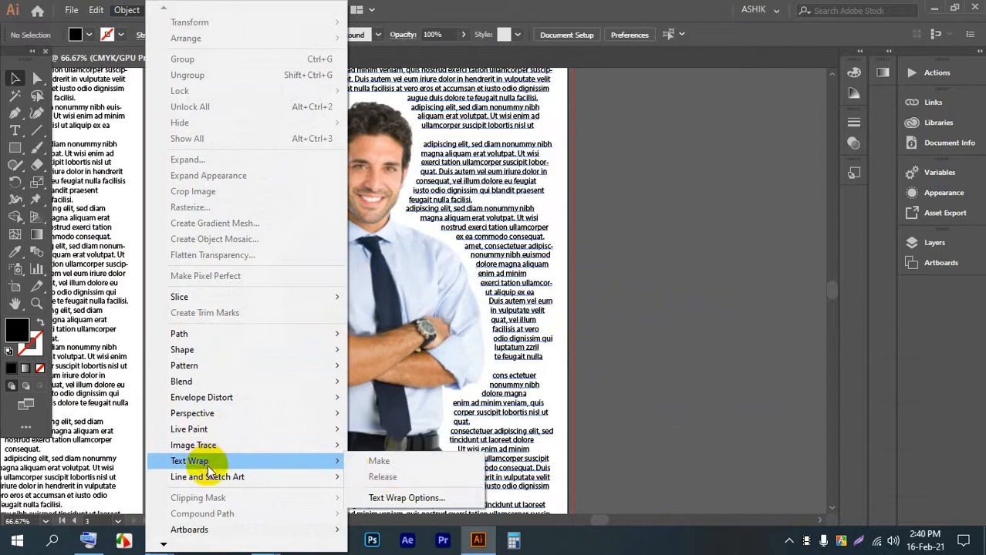
left_click(404, 498)
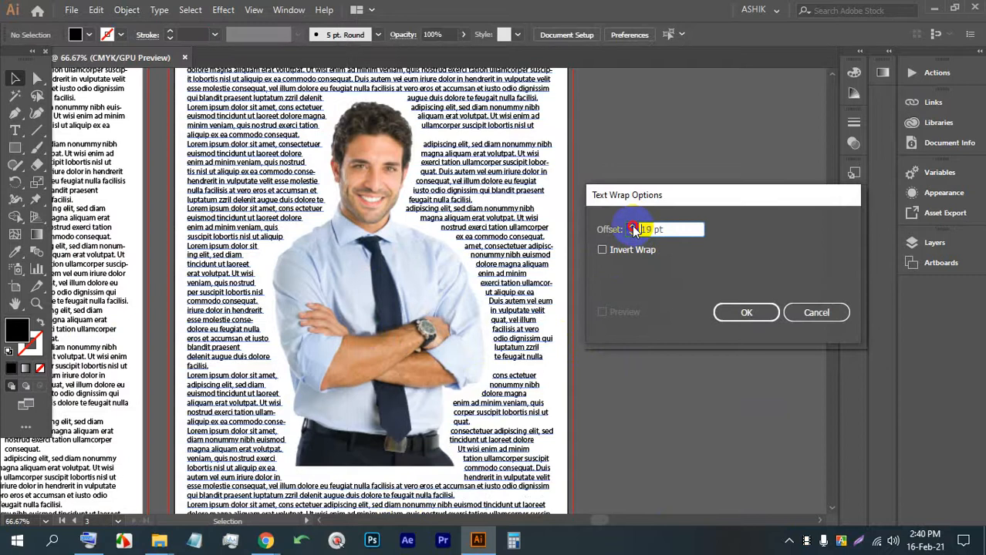
left_click(814, 312)
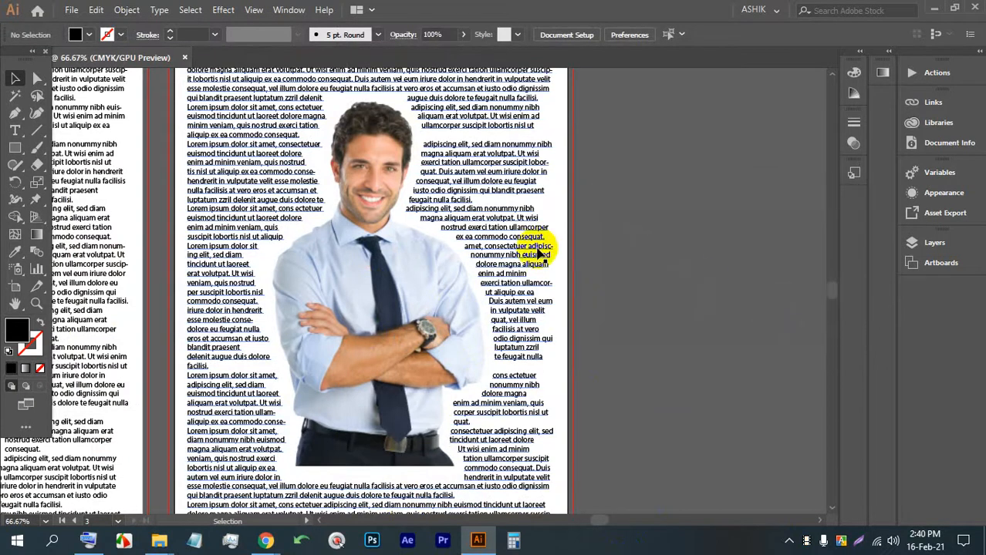
Step: Open the Text Wrap Options for the man's image and turn on the preview
left_click(407, 282)
left_click(128, 11)
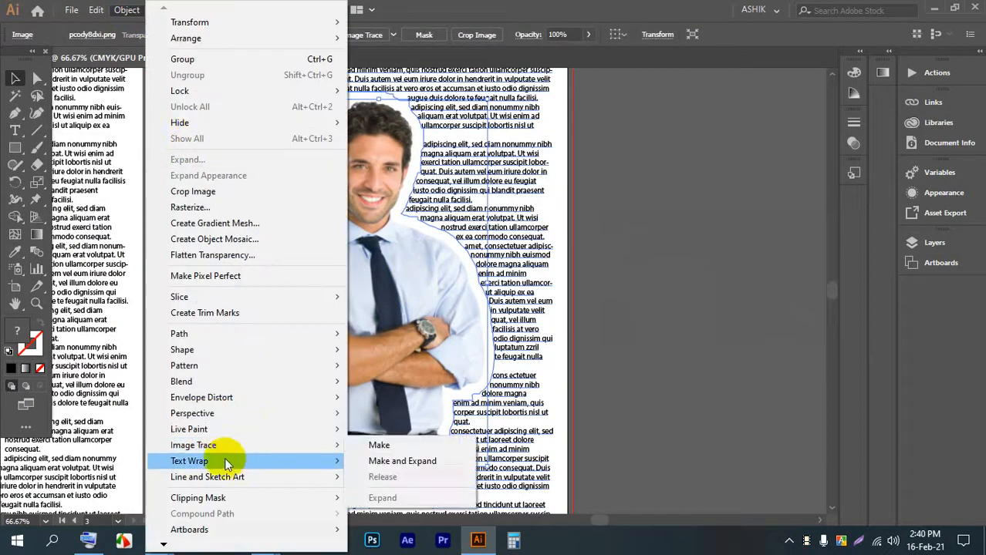
mouse_move(235, 460)
left_click(401, 497)
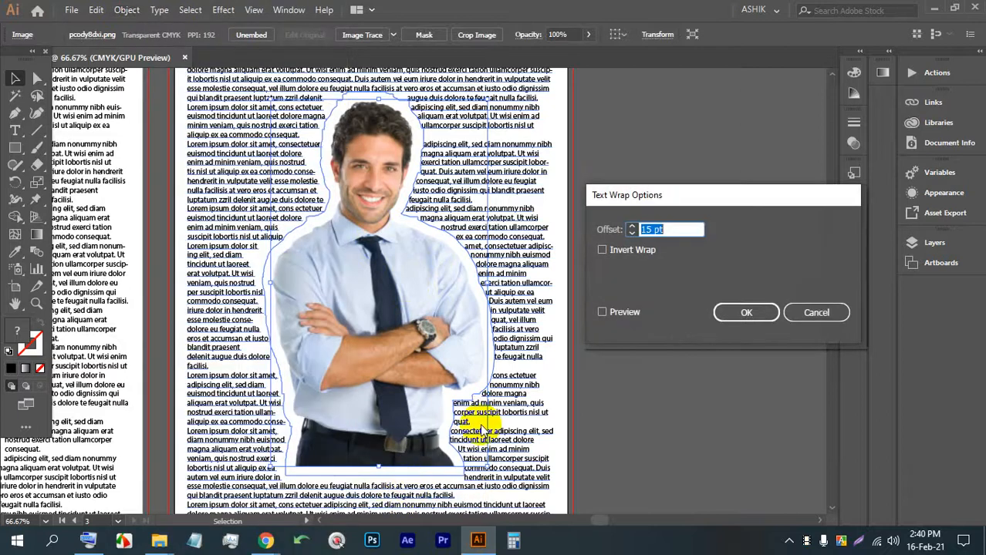
left_click(623, 313)
Step: Try a wider text wrap offset of 20 pt around the man's image
left_click(631, 227)
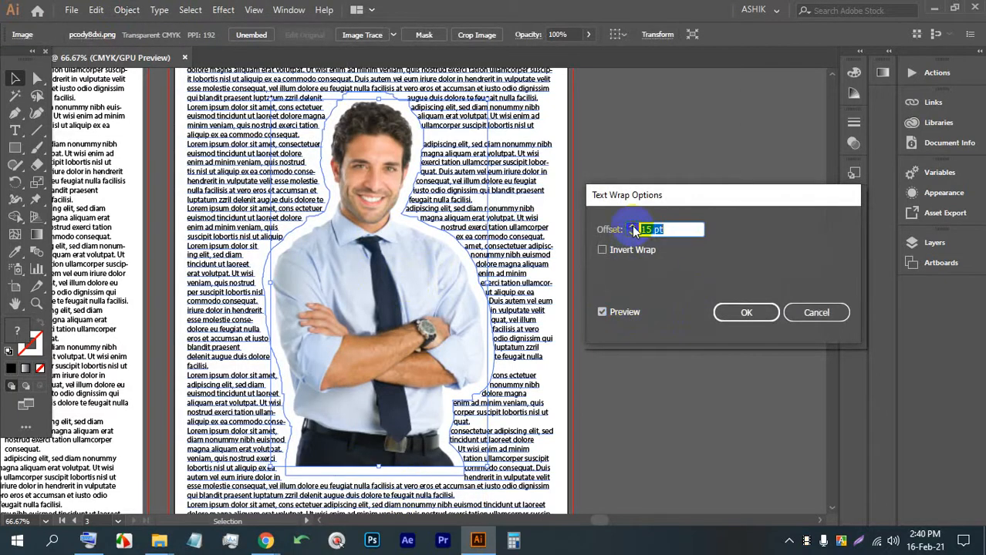
left_click(631, 227)
left_click(632, 228)
left_click(631, 227)
left_click(631, 228)
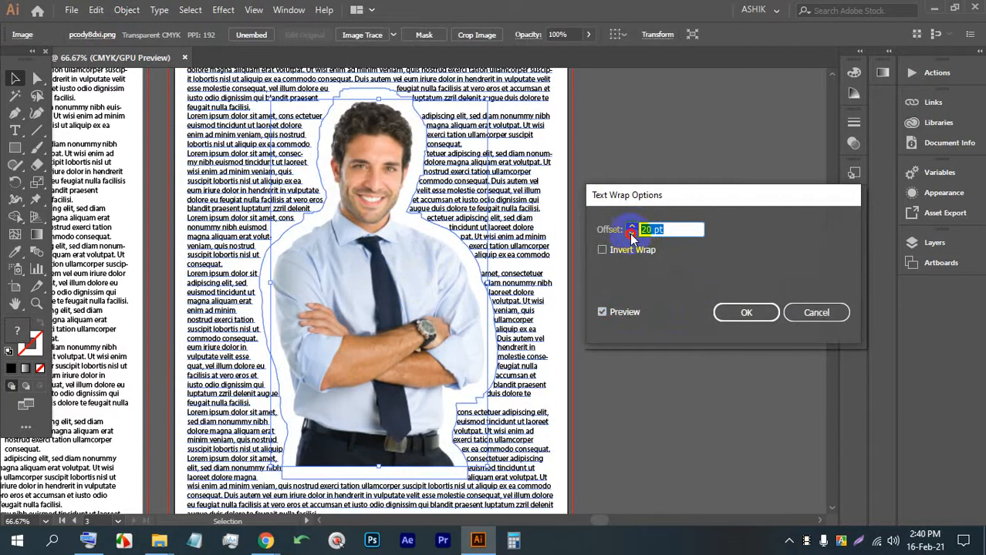
left_click(632, 228)
Step: Try a tighter text wrap offset of 8 pt around the man's image with the preview on
left_click(632, 232)
left_click(632, 232)
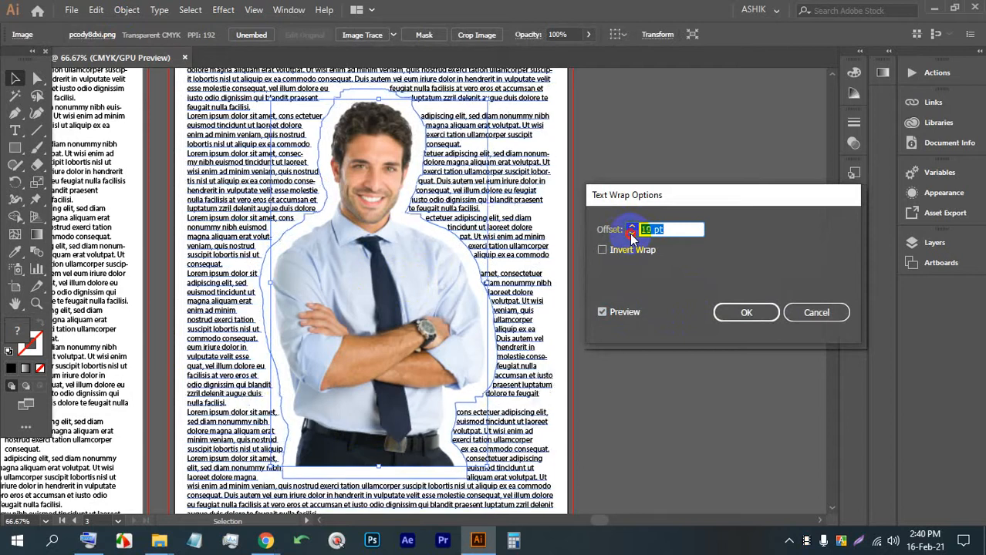
left_click(632, 232)
left_click(632, 232)
left_click(632, 233)
left_click(632, 232)
left_click(631, 233)
left_click(632, 232)
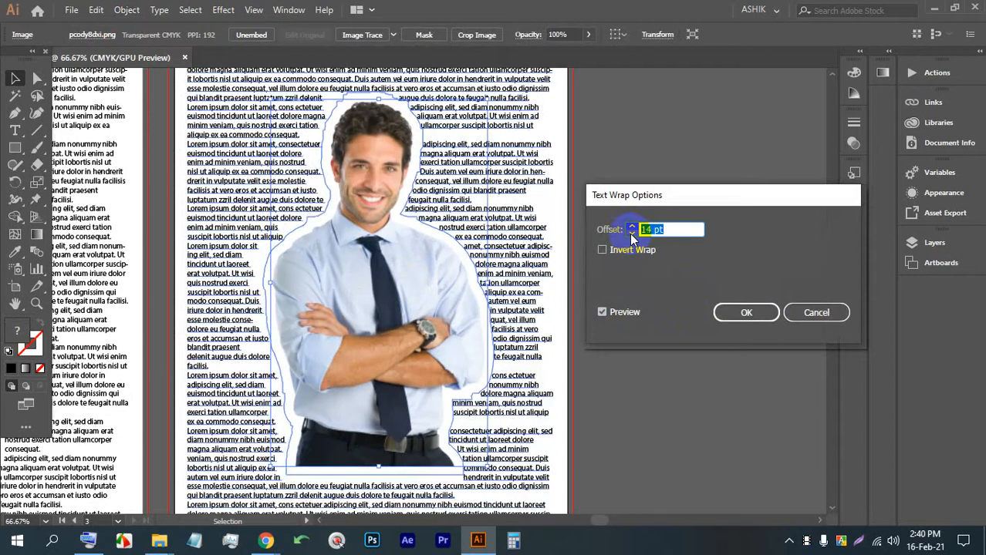
left_click(632, 233)
key("Down")
key("Down")
key("Down")
key("Down")
key("Down")
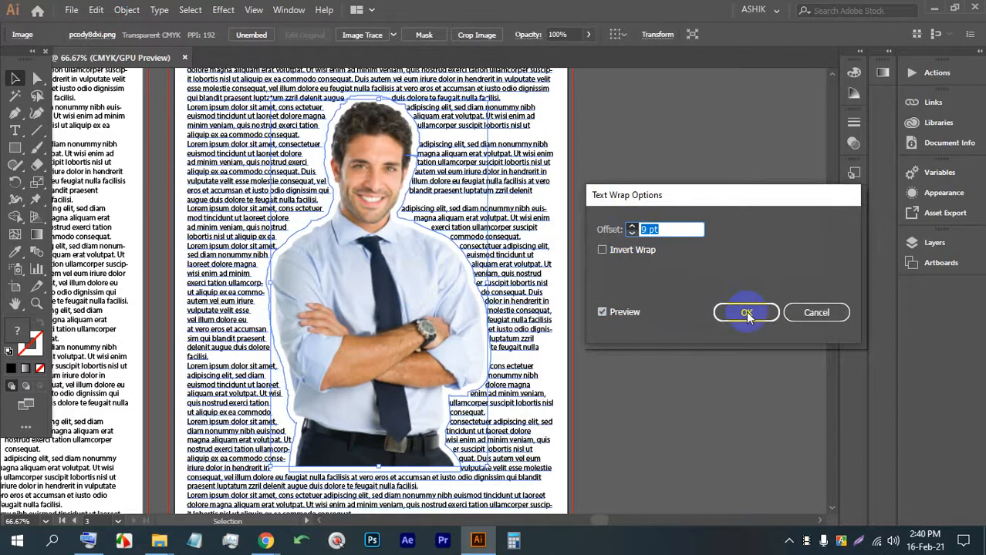
Step: Set the text wrap offset around the man's image to 12 pt, accept the options and deselect the image
left_click(632, 226)
left_click(632, 226)
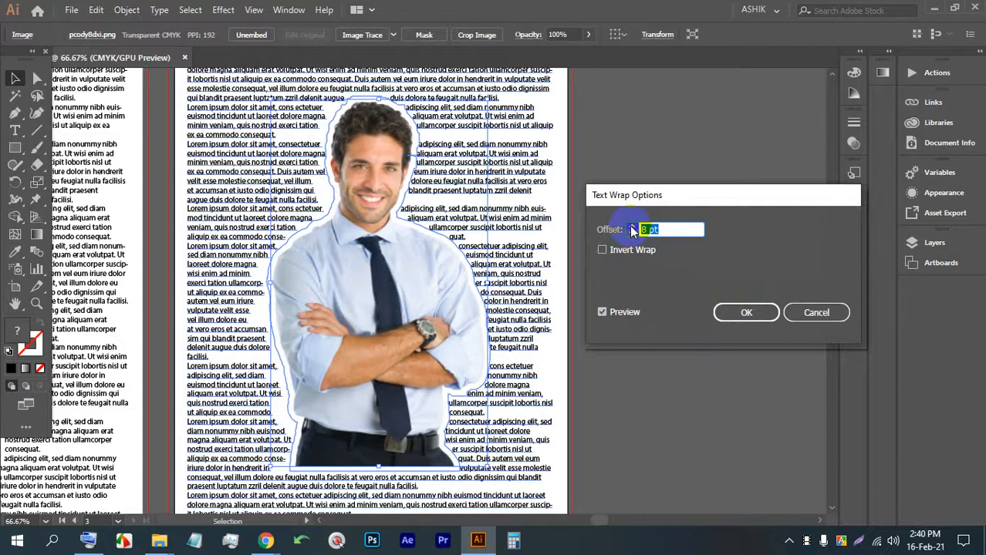
left_click(632, 226)
left_click(632, 226)
left_click(632, 226)
left_click(751, 318)
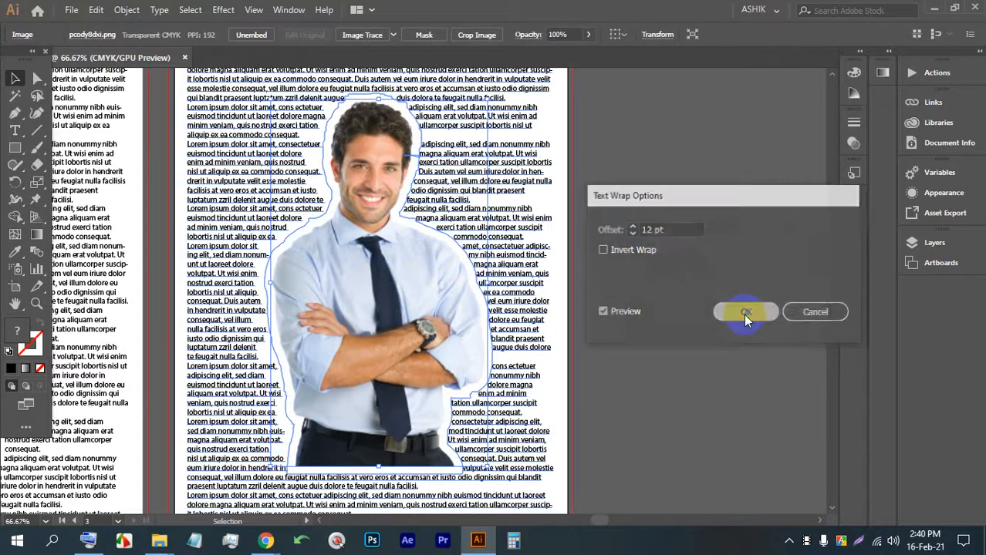
left_click(673, 262)
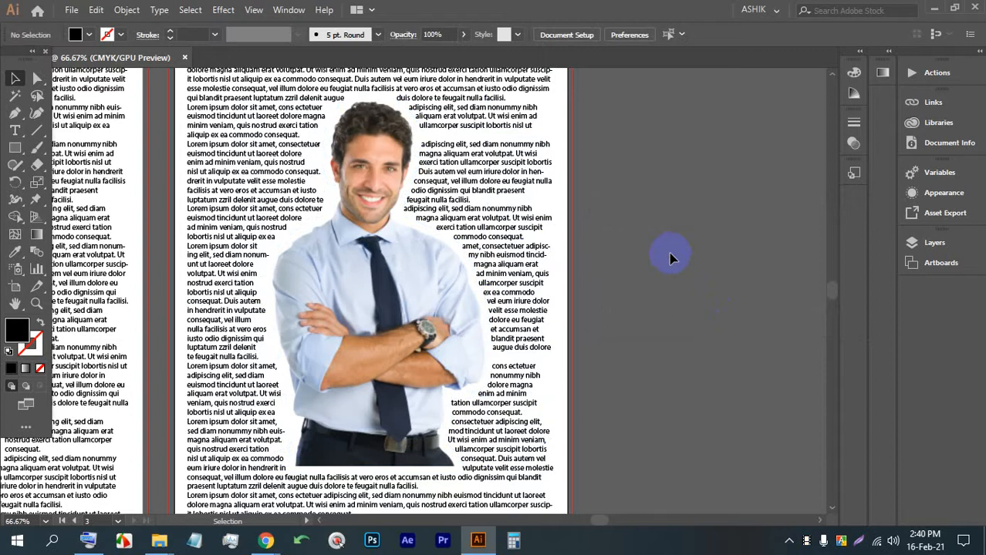
Step: Examine how the text flows around the people on all three pages, including a close look at the first page
scroll(628, 339, "up", 3)
scroll(620, 324, "down", 3)
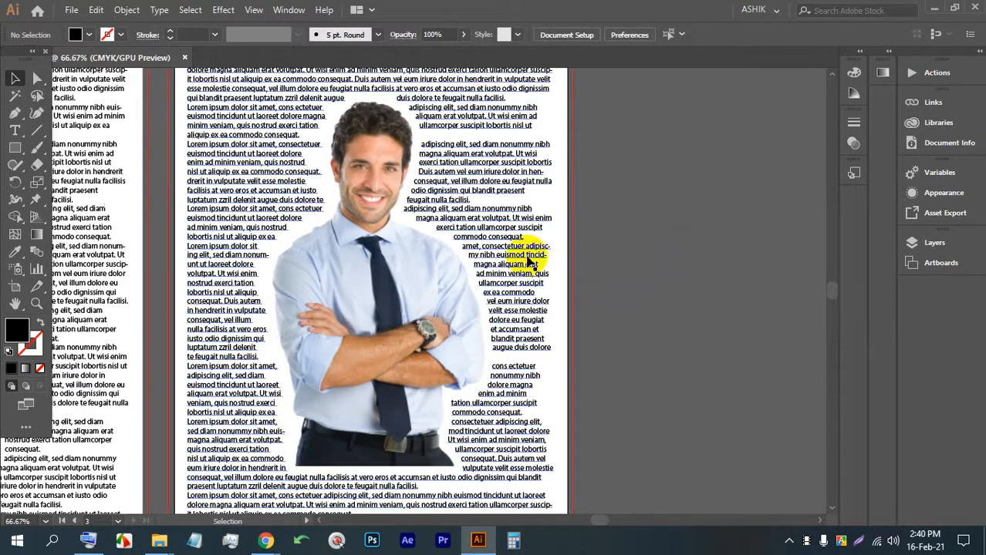
scroll(540, 240, "down", 3)
scroll(130, 226, "up", 3)
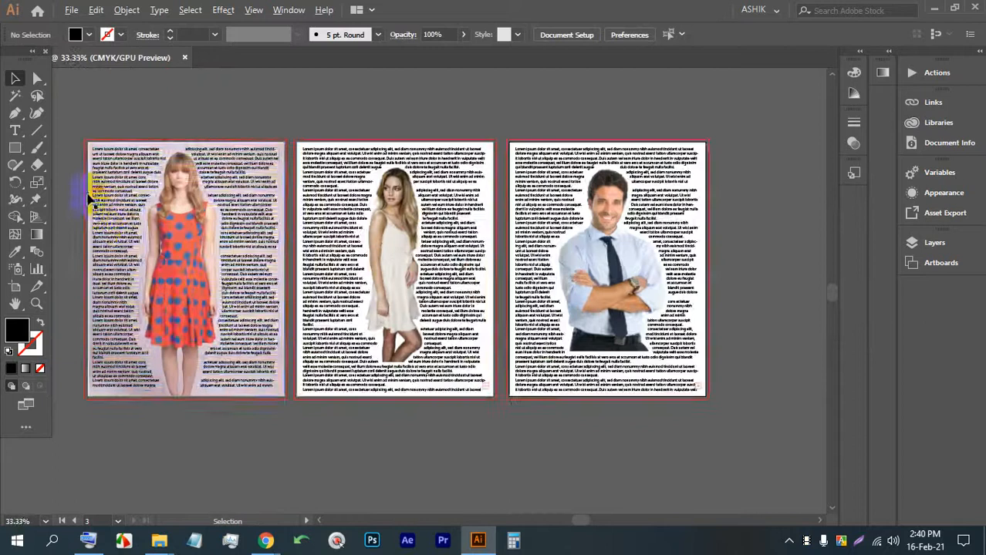
scroll(236, 251, "up", 1)
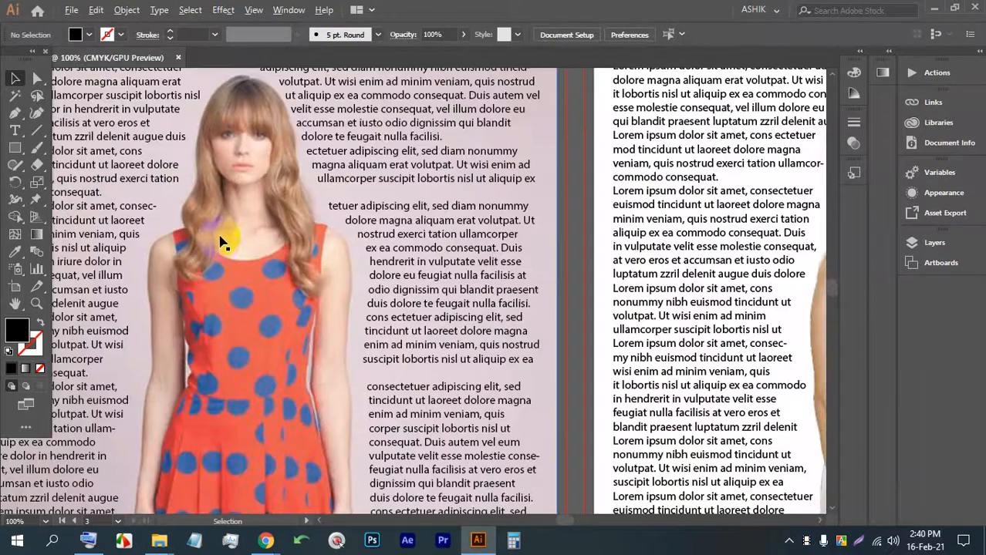
scroll(231, 231, "down", 1)
scroll(202, 154, "up", 3)
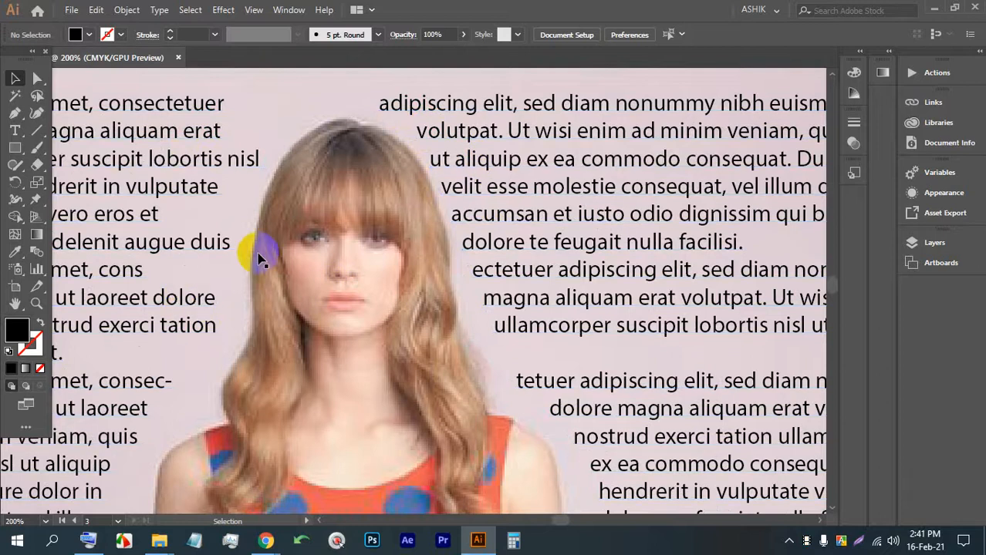
scroll(263, 243, "down", 6)
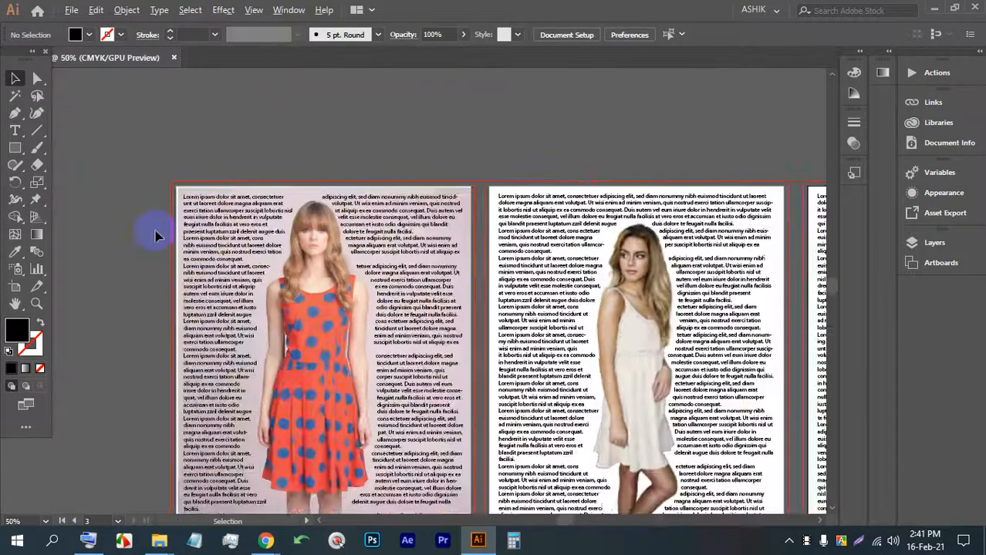
scroll(575, 257, "up", 3)
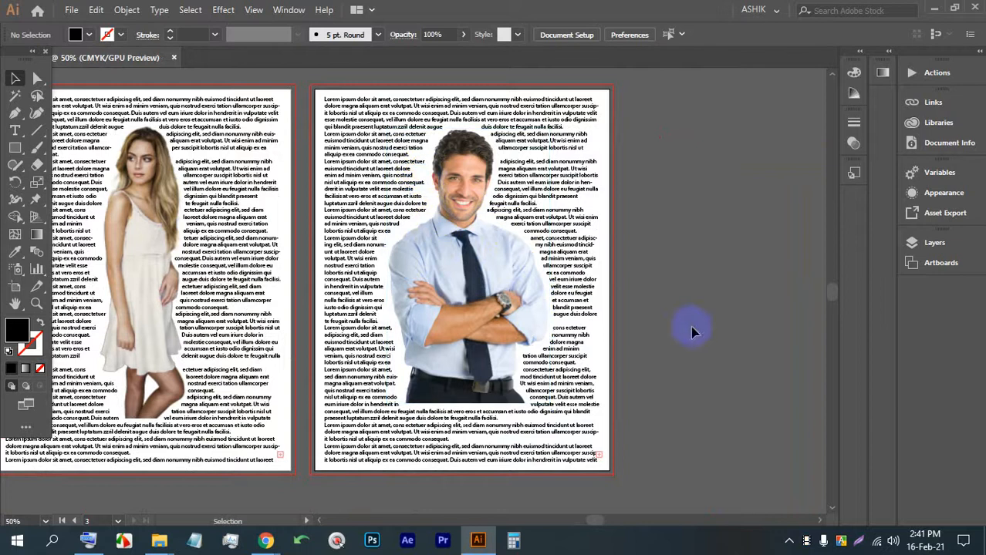
Step: Scale the man's image down, place it in the upper left part of the third page's text and deselect it
left_click_drag(494, 316, 509, 285)
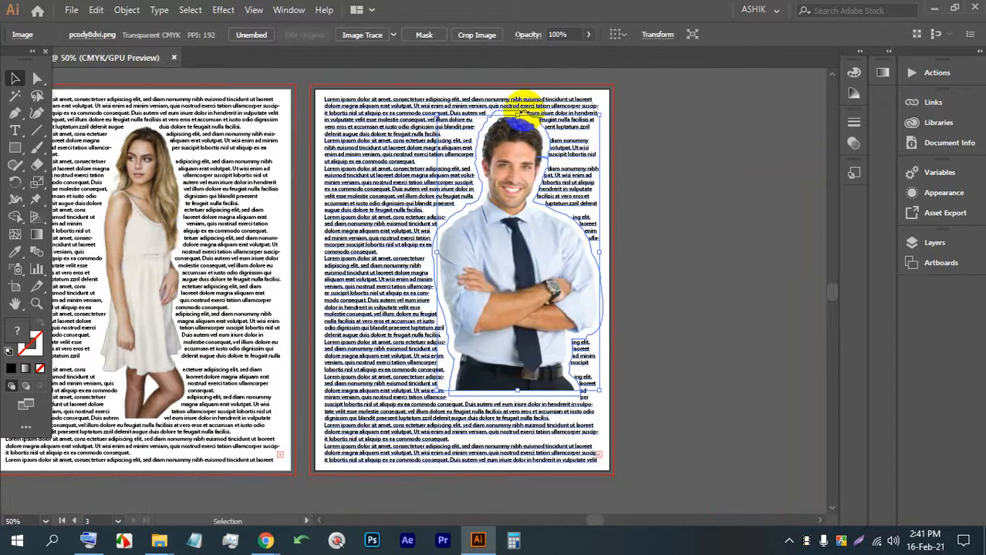
left_click_drag(519, 114, 400, 181)
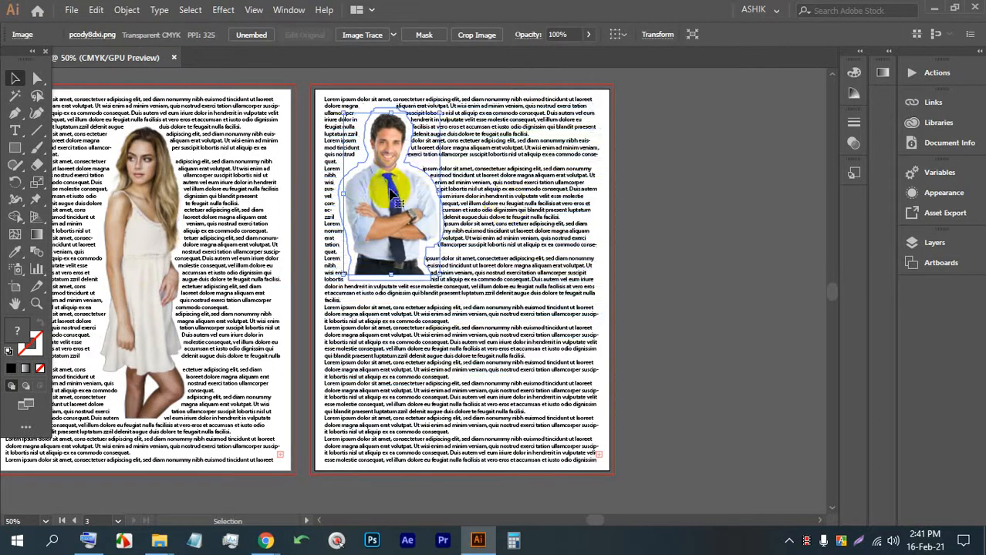
left_click(697, 236)
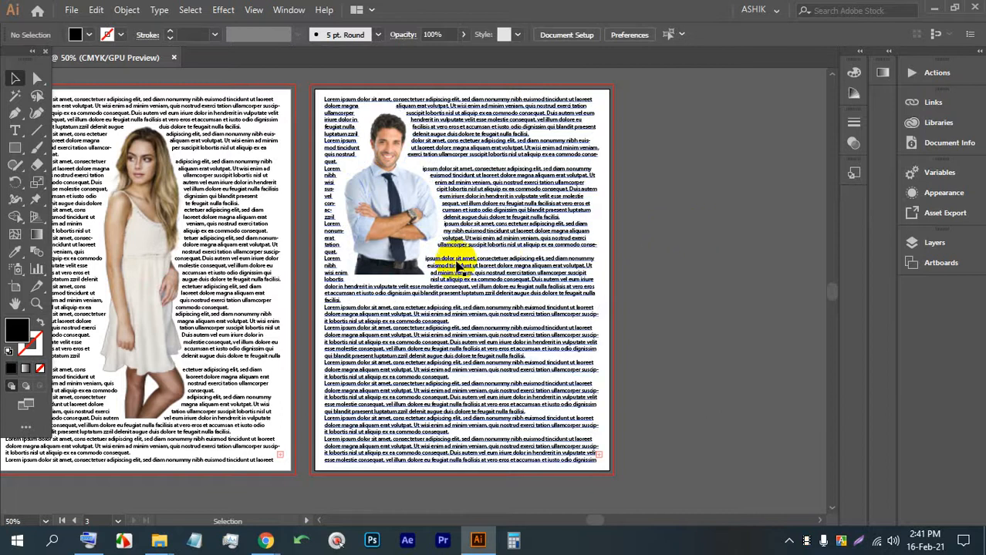
Step: Review the three pages side by side and check the empty canvas area below them
scroll(443, 170, "down", 3)
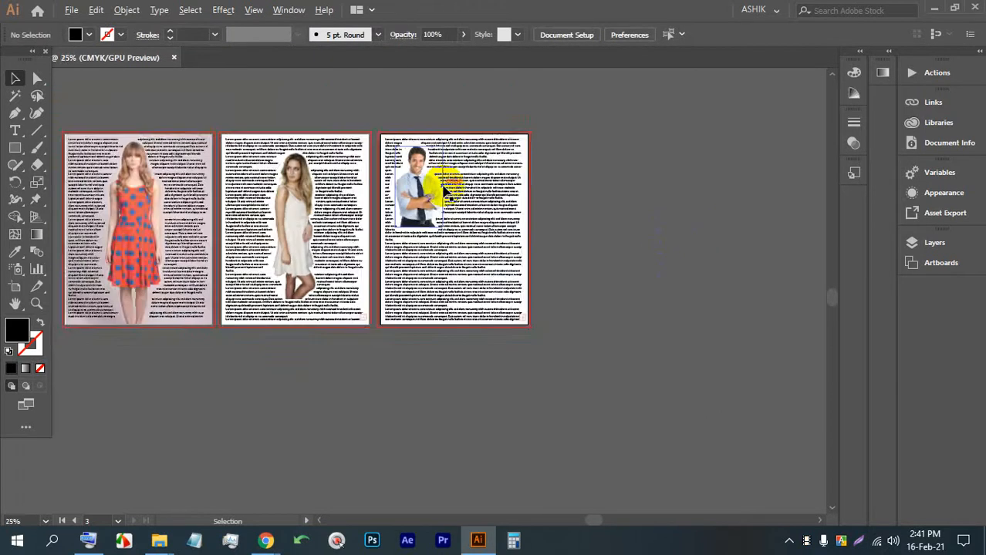
scroll(382, 196, "up", 2)
scroll(369, 198, "down", 3)
scroll(369, 198, "up", 3)
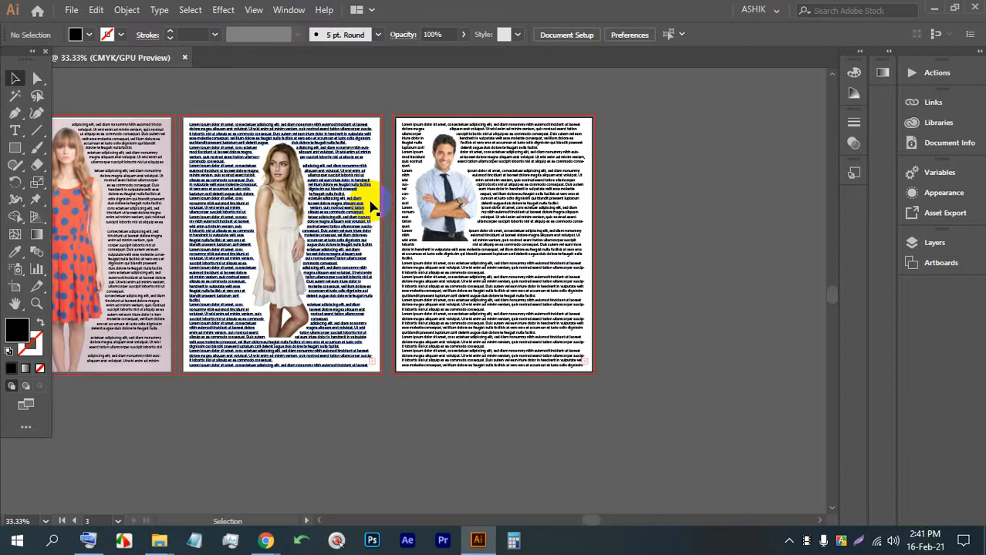
scroll(371, 207, "down", 1)
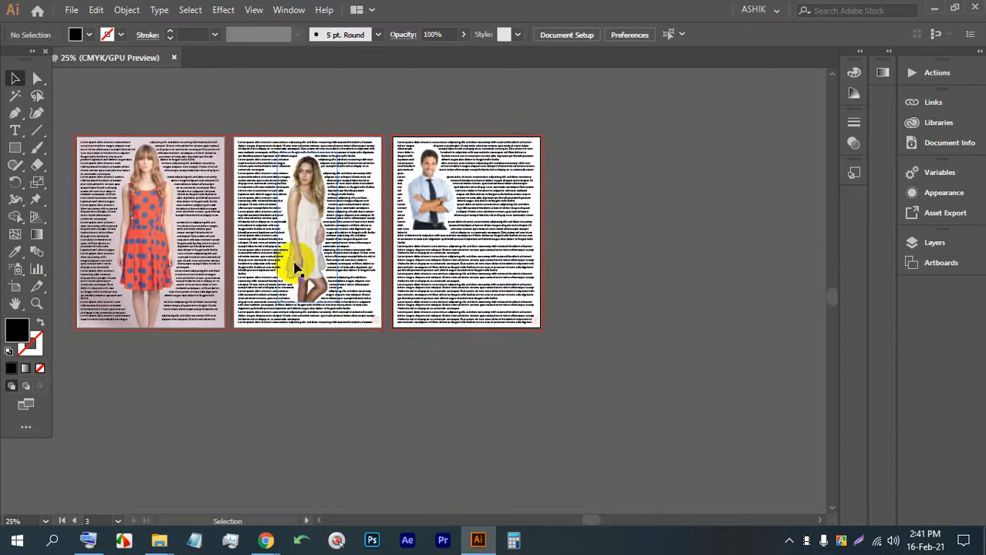
left_click_drag(296, 268, 373, 248)
scroll(177, 283, "up", 1)
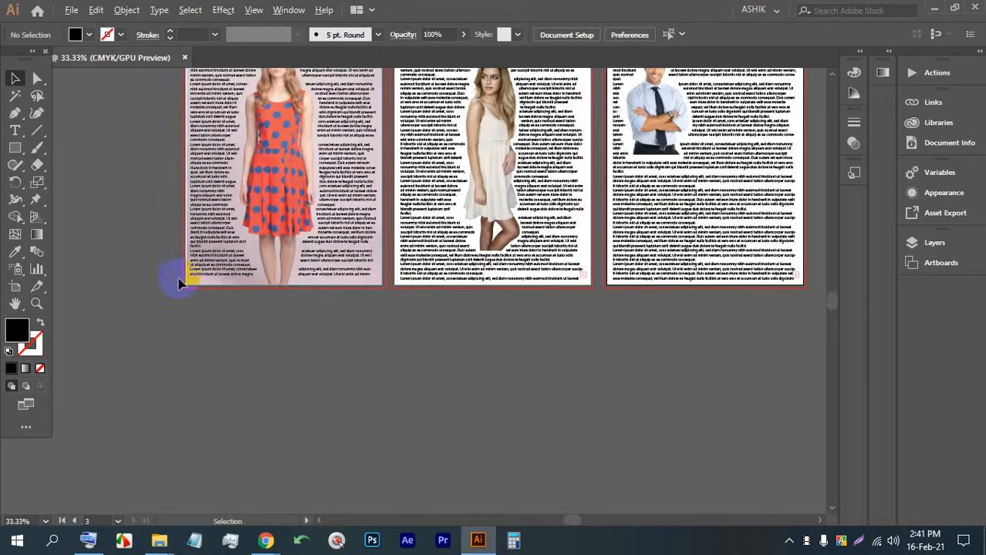
scroll(71, 327, "down", 1)
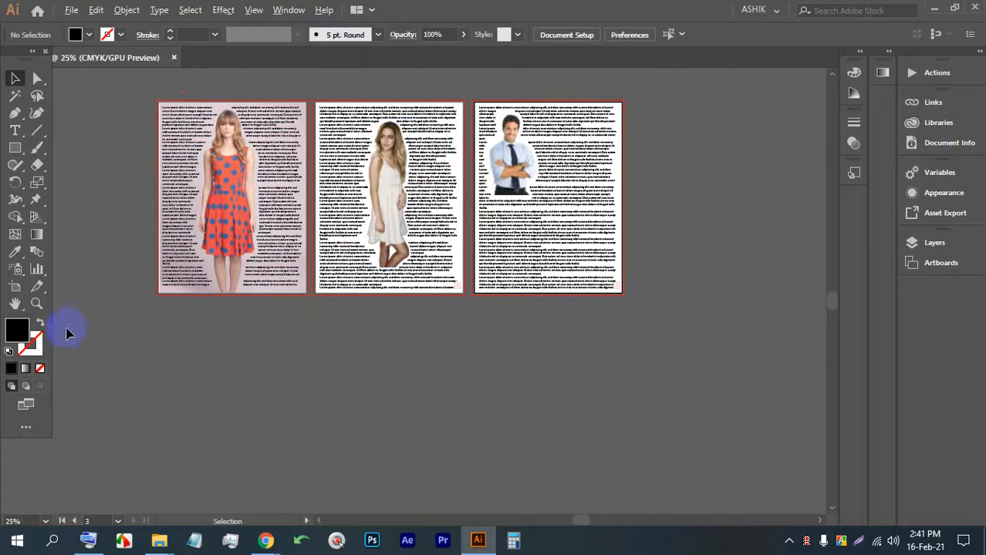
Step: Duplicate the first page's artboard with its artwork into the empty space directly below it using the Artboard tool
left_click(15, 290)
left_click(213, 204)
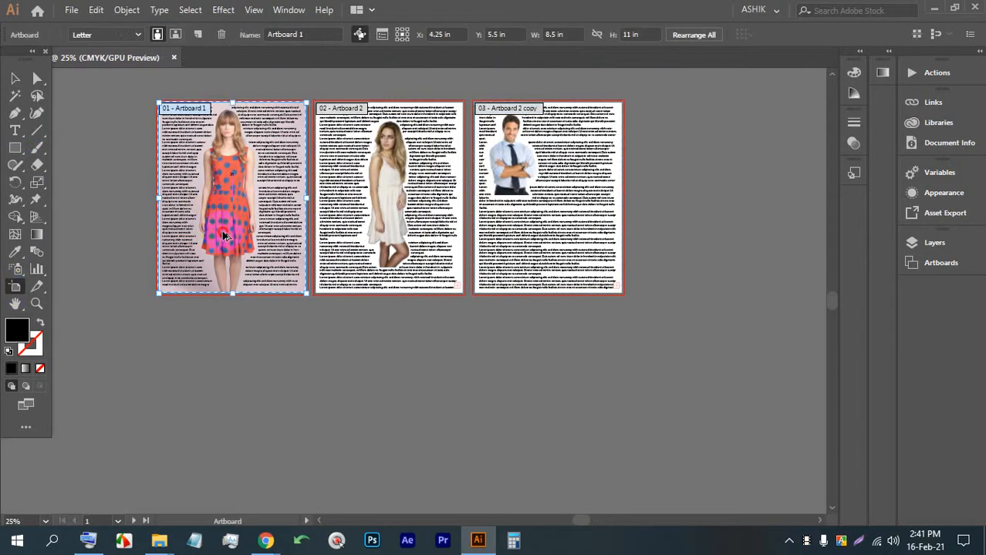
left_click_drag(224, 235, 237, 383)
scroll(232, 347, "down", 2)
scroll(230, 324, "up", 1)
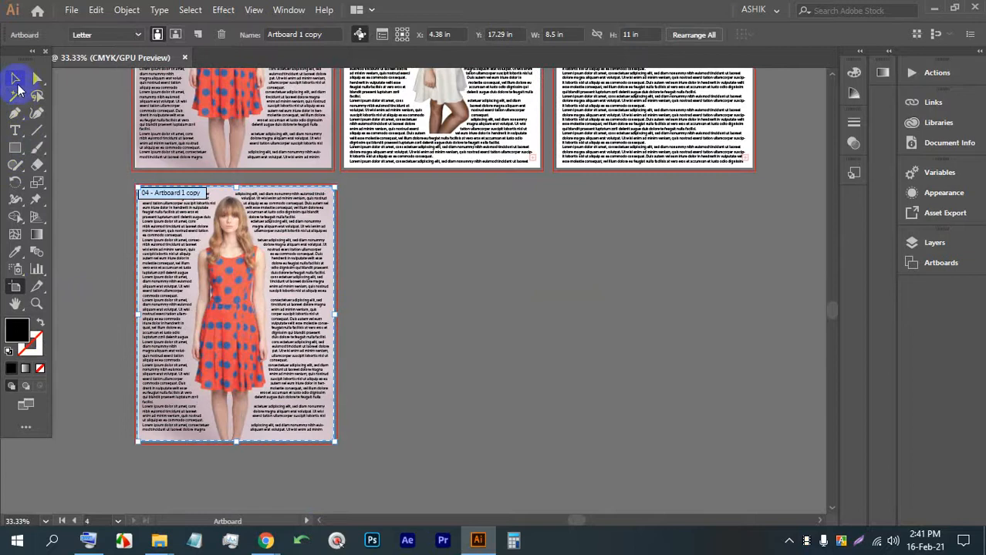
left_click(15, 80)
Step: Move the body text off the copied page onto the empty canvas to its right and deselect it
scroll(194, 275, "up", 2)
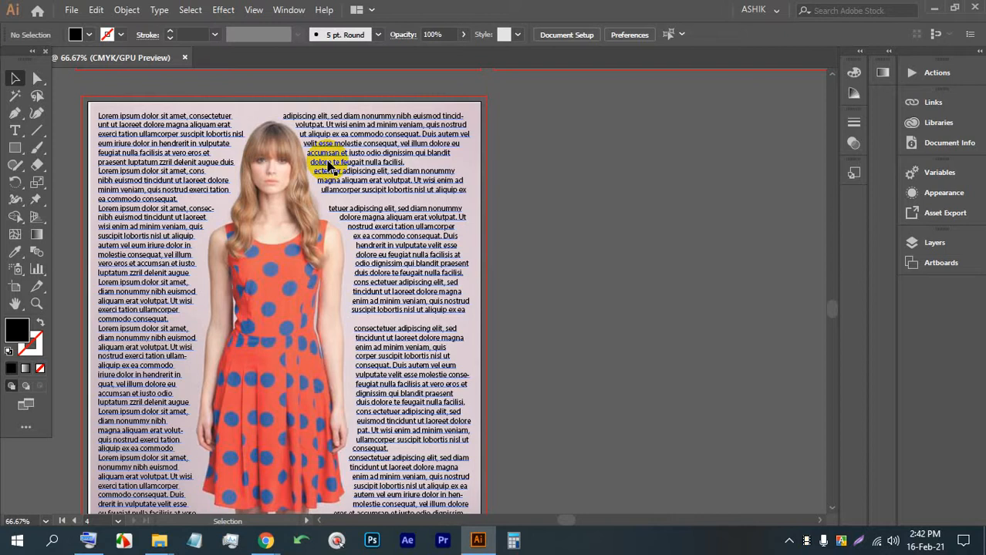
left_click(359, 172)
key("ctrl+minus")
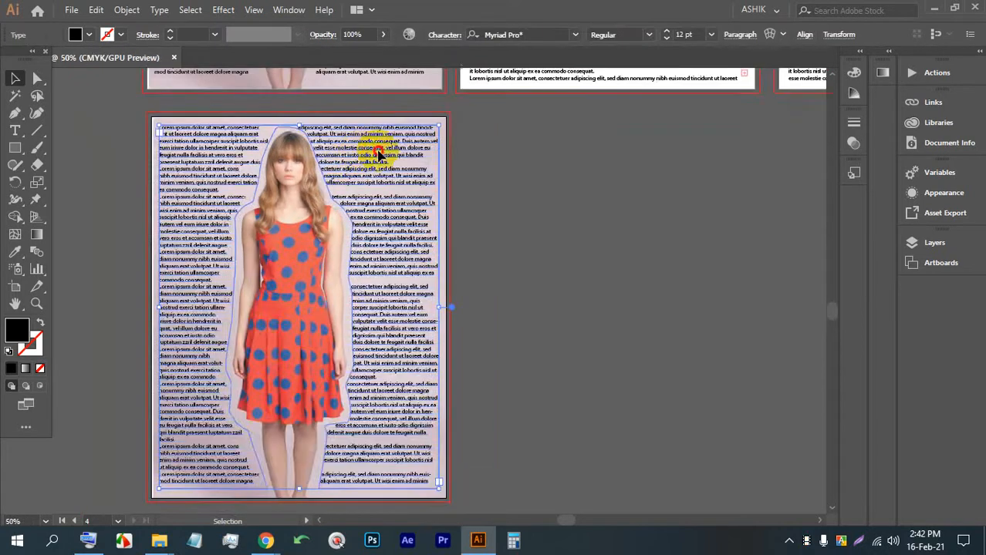
left_click_drag(381, 150, 702, 147)
left_click(468, 164)
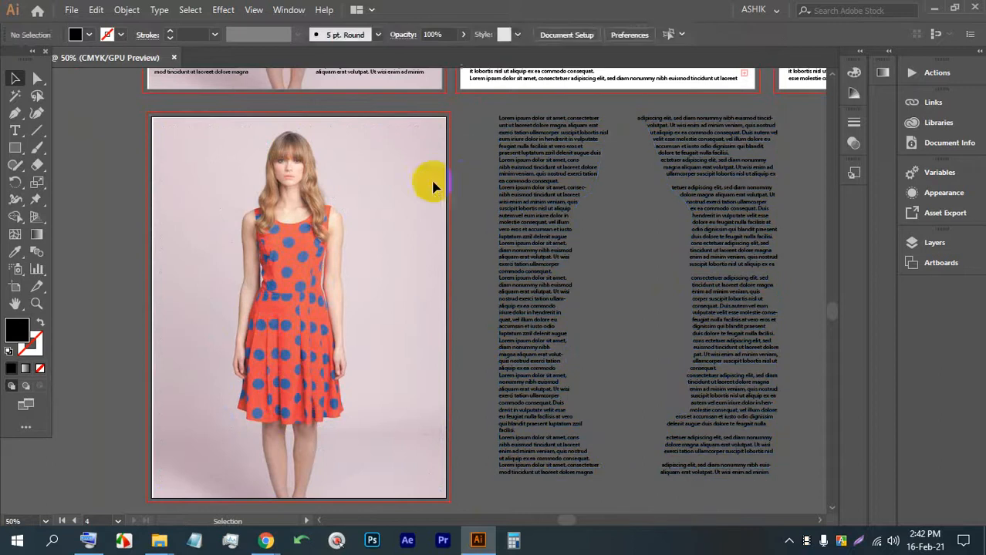
Step: Browse the Image folder and place bearded-guy-brown-coat-with-sad-face_1258-6716.jpg over the copied page's left edge
left_click(399, 199)
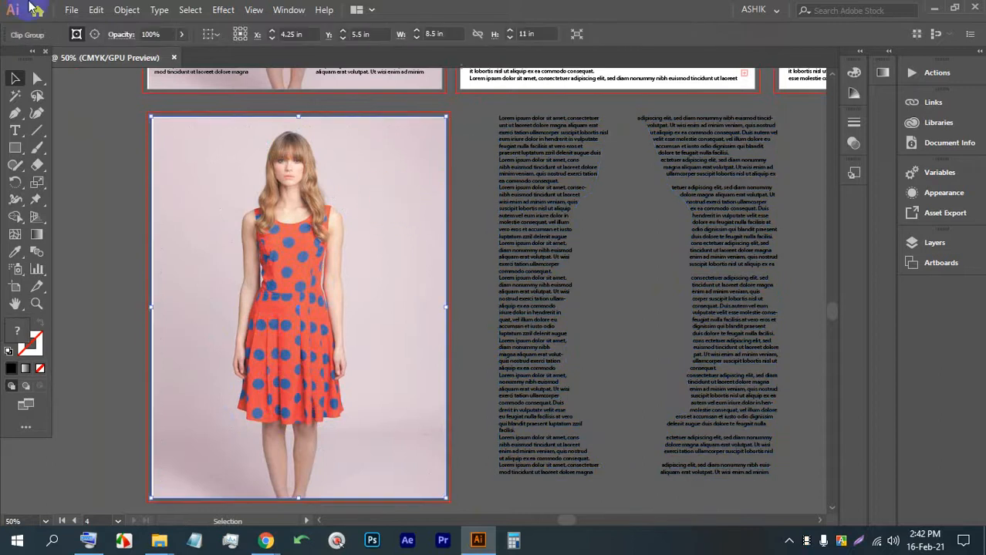
left_click(72, 10)
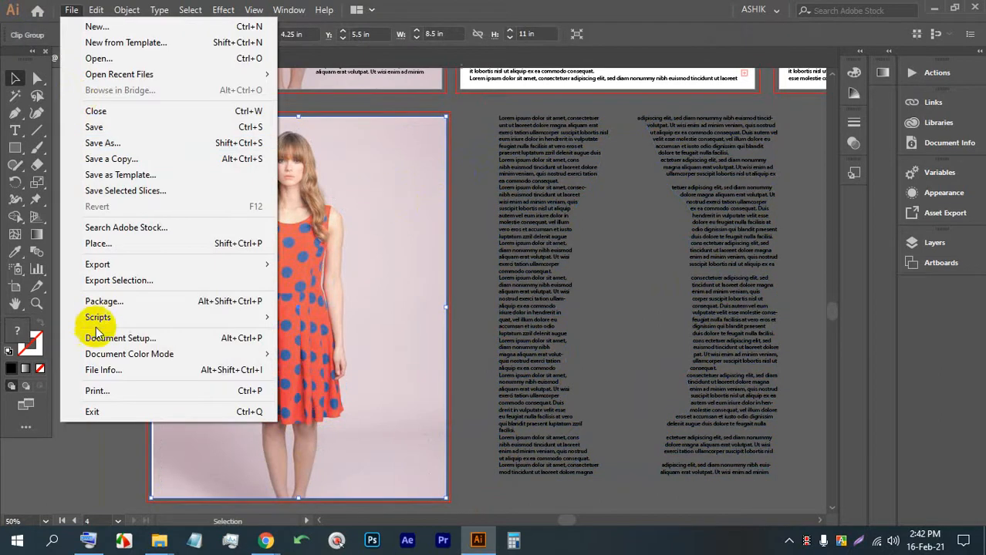
left_click(102, 245)
scroll(501, 232, "down", 10)
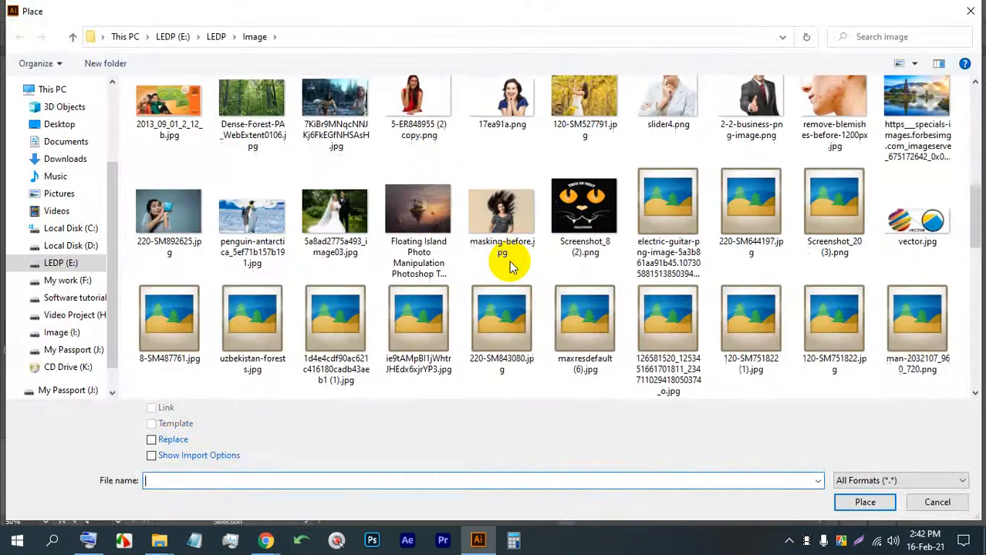
scroll(586, 250, "down", 10)
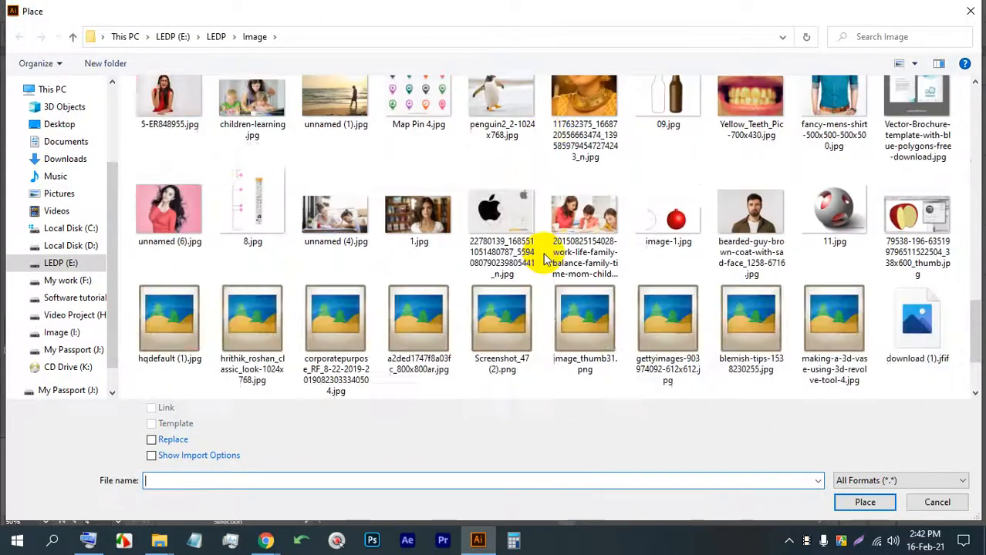
scroll(588, 314, "up", 8)
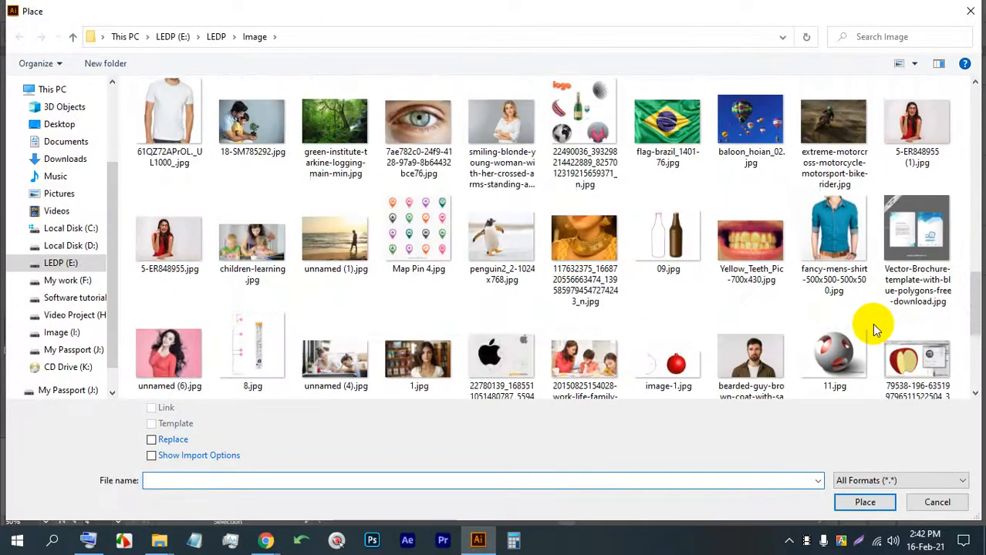
scroll(885, 300, "up", 6)
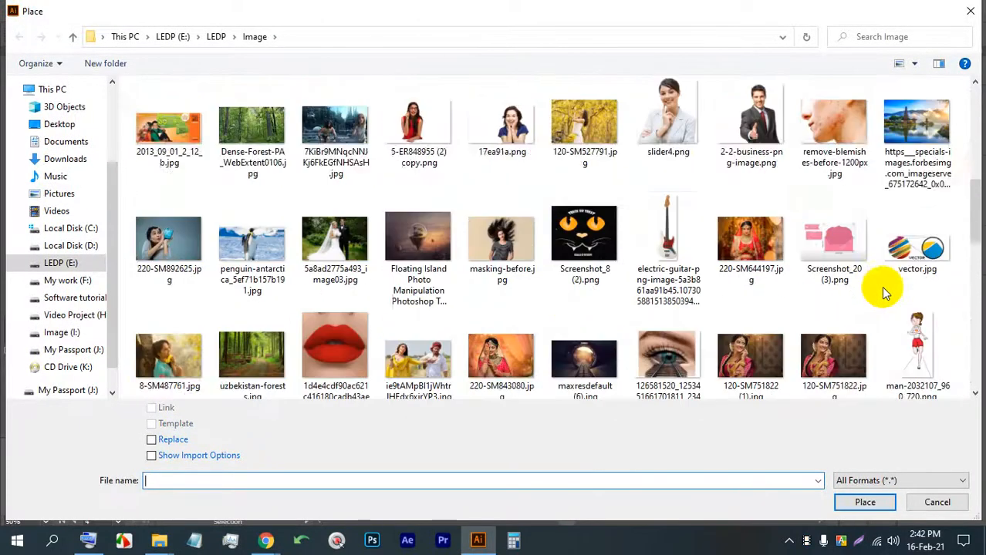
scroll(884, 299, "up", 5)
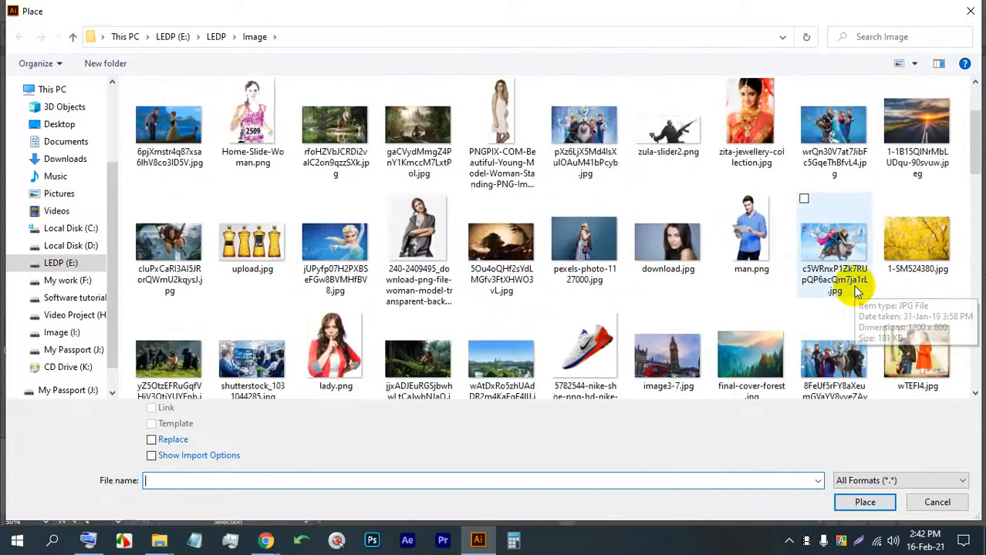
scroll(790, 288, "down", 15)
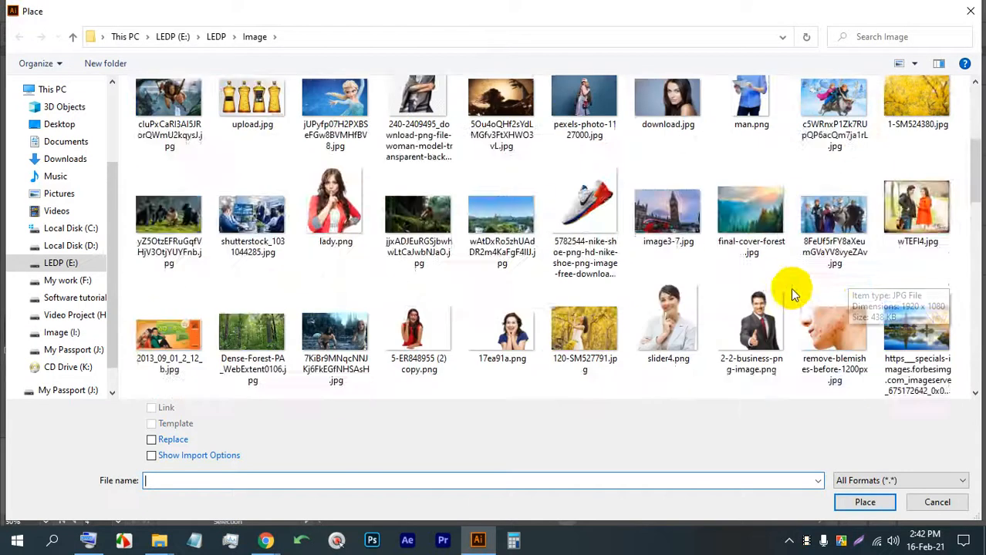
scroll(778, 296, "down", 3)
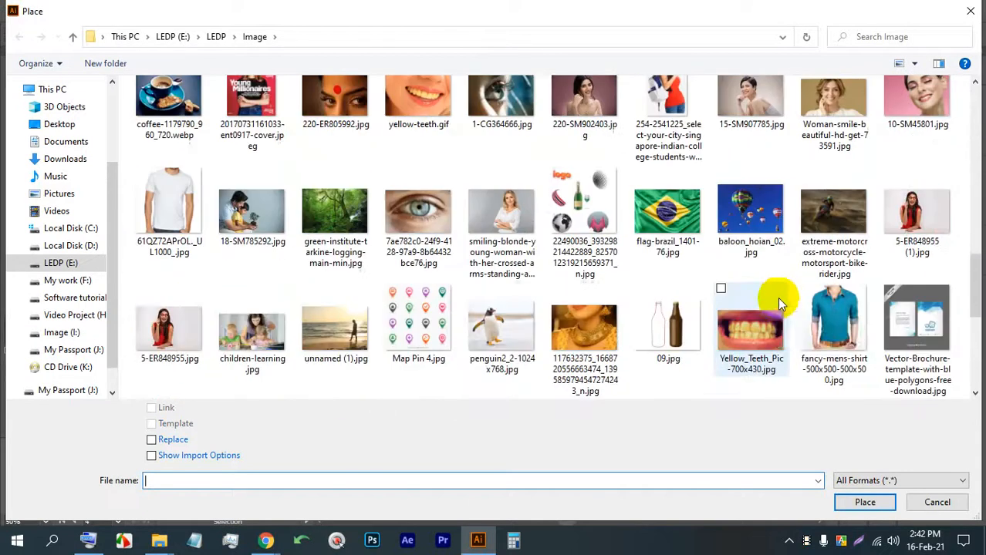
scroll(441, 345, "down", 3)
scroll(442, 345, "down", 6)
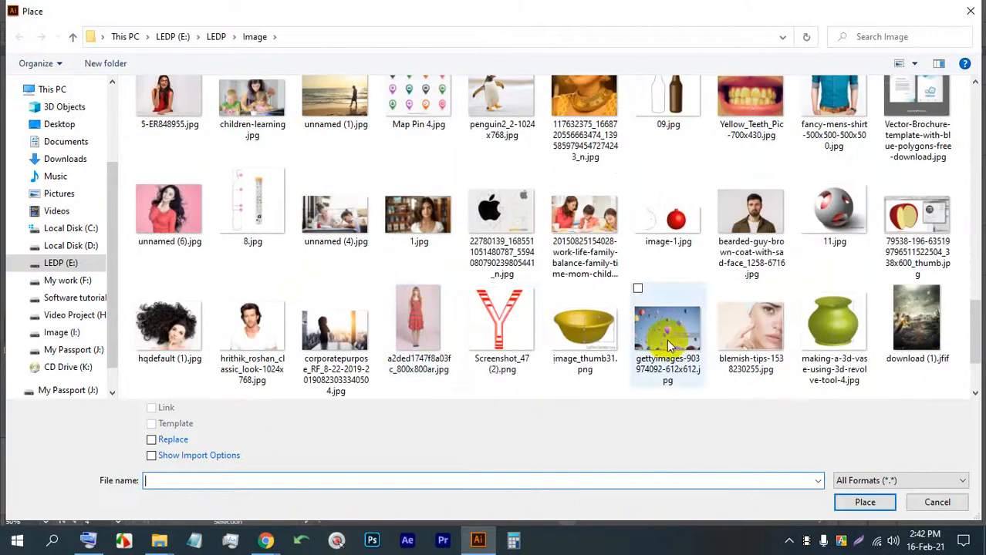
double_click(746, 187)
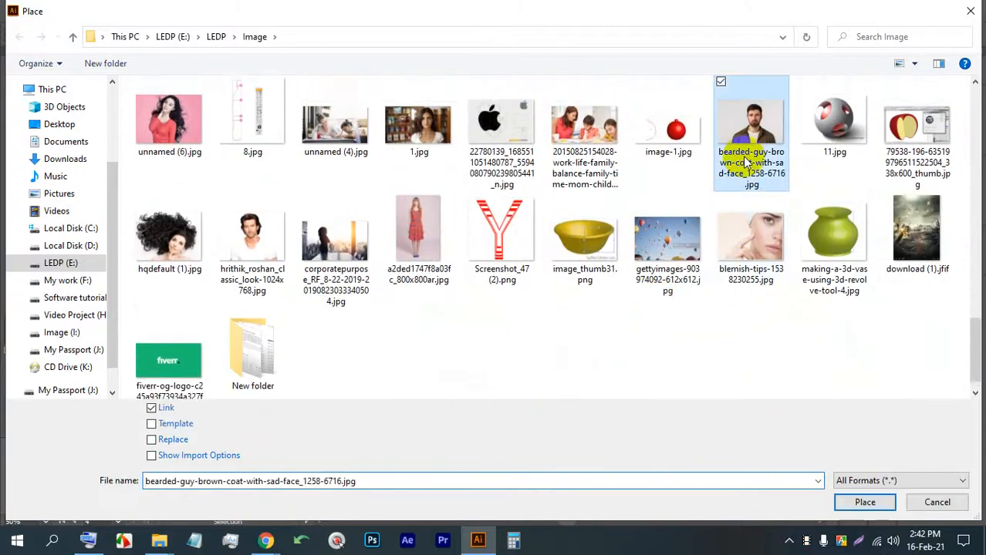
left_click(142, 193)
Step: Move the placed photo of the bearded man off to the left of the copied page and embed it
scroll(230, 204, "down", 2)
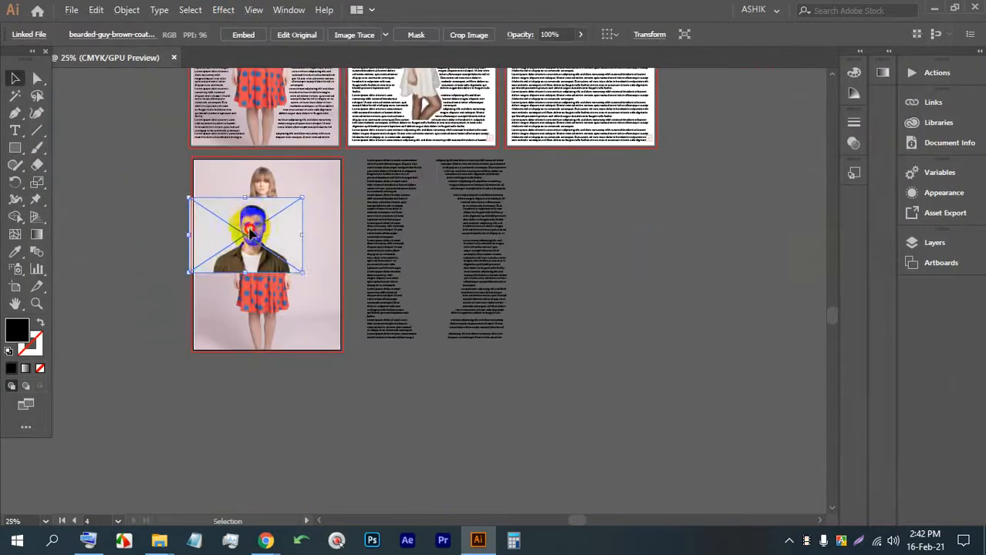
left_click_drag(232, 215, 111, 218)
scroll(97, 229, "up", 4)
left_click(241, 35)
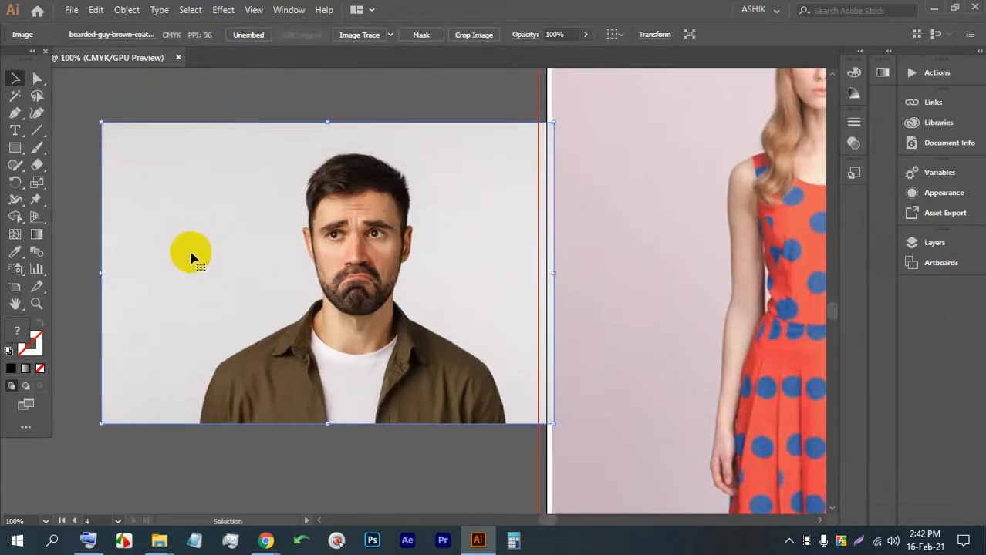
scroll(183, 379, "up", 2)
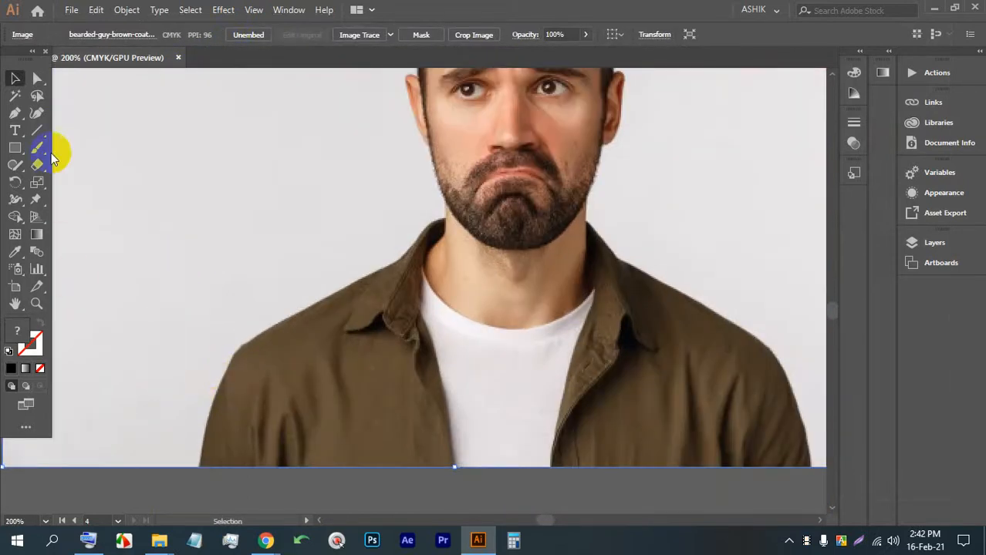
left_click(17, 114)
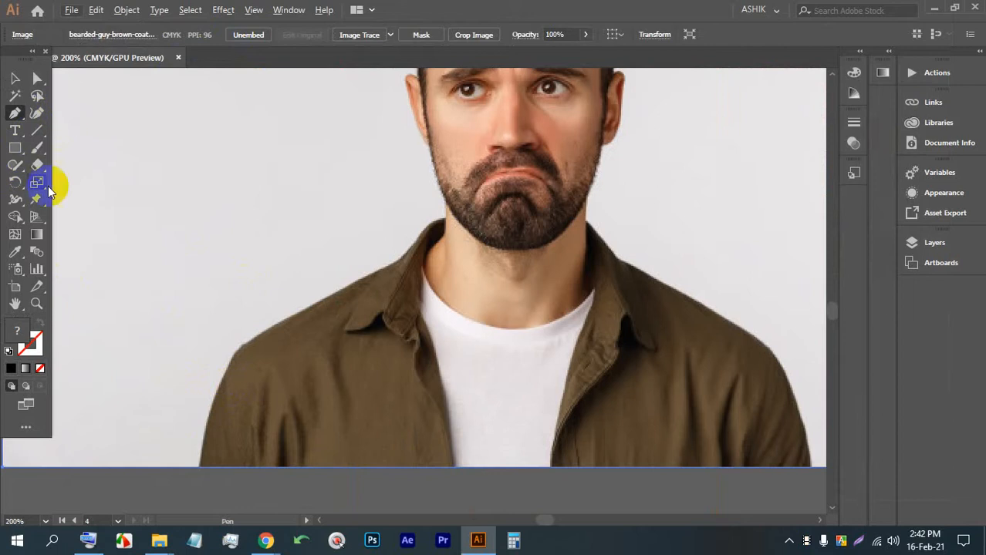
left_click(114, 190)
key("ctrl+z")
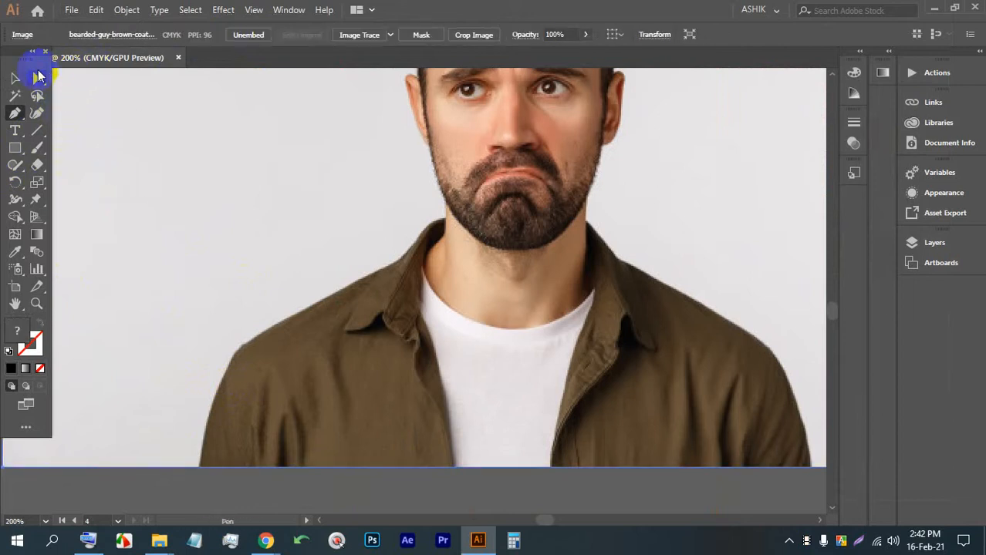
left_click(15, 148)
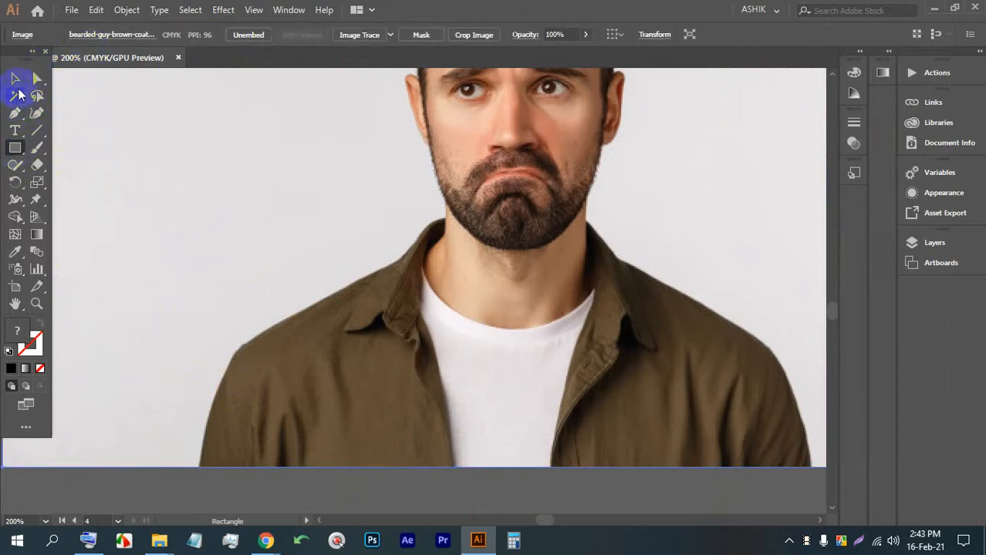
scroll(255, 412, "down", 3)
Step: Deselect the man's photo and set the fill colour to None for new paths
left_click(254, 455)
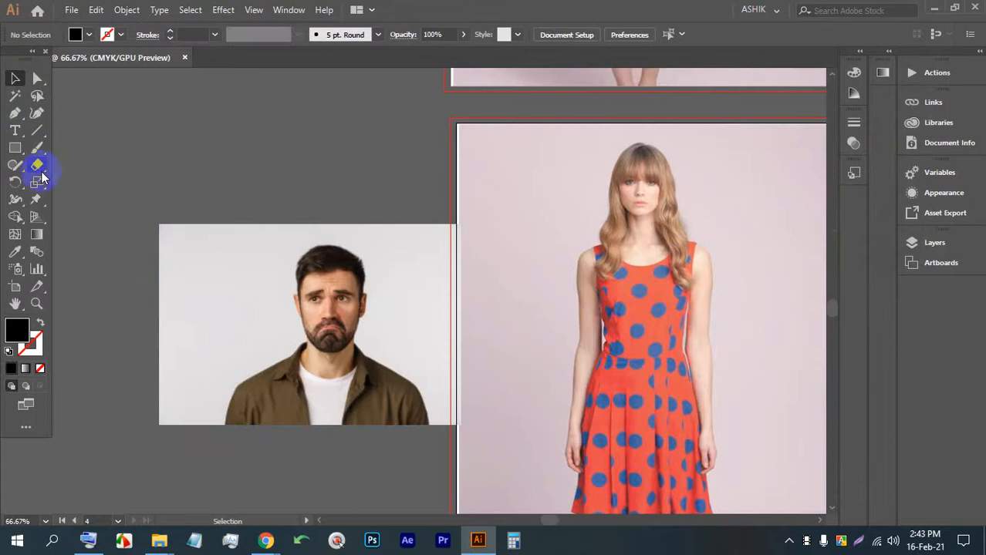
left_click(76, 40)
left_click(9, 61)
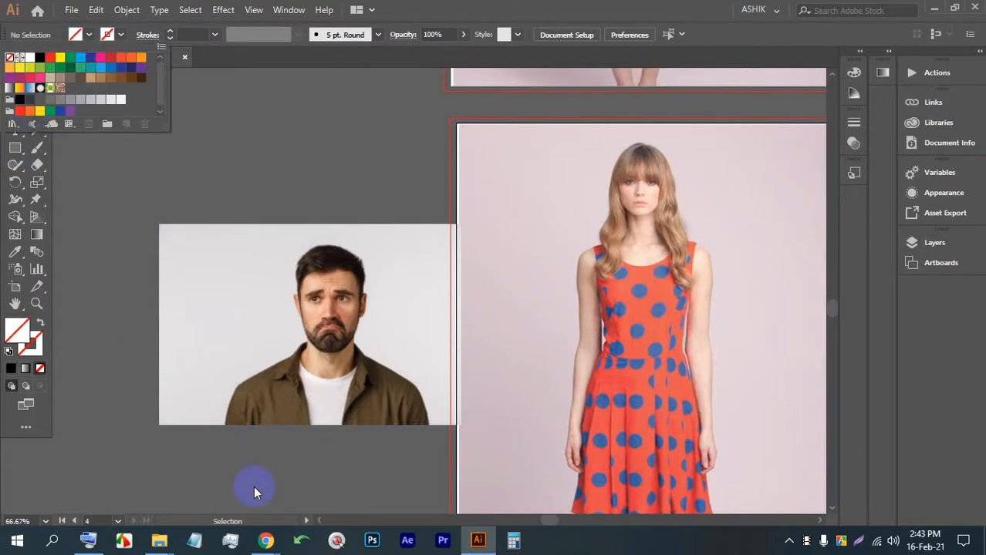
left_click(254, 481)
Step: Start a Pen path below the photo at the man's left-hand sleeve and curve it up to the shoulder
scroll(292, 347, "up", 5)
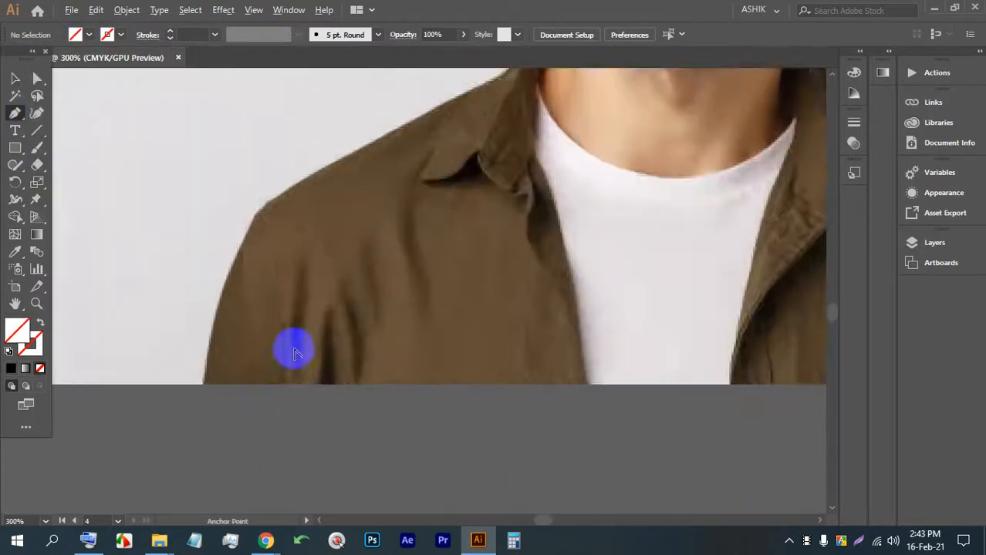
left_click(152, 422)
scroll(154, 432, "up", 4)
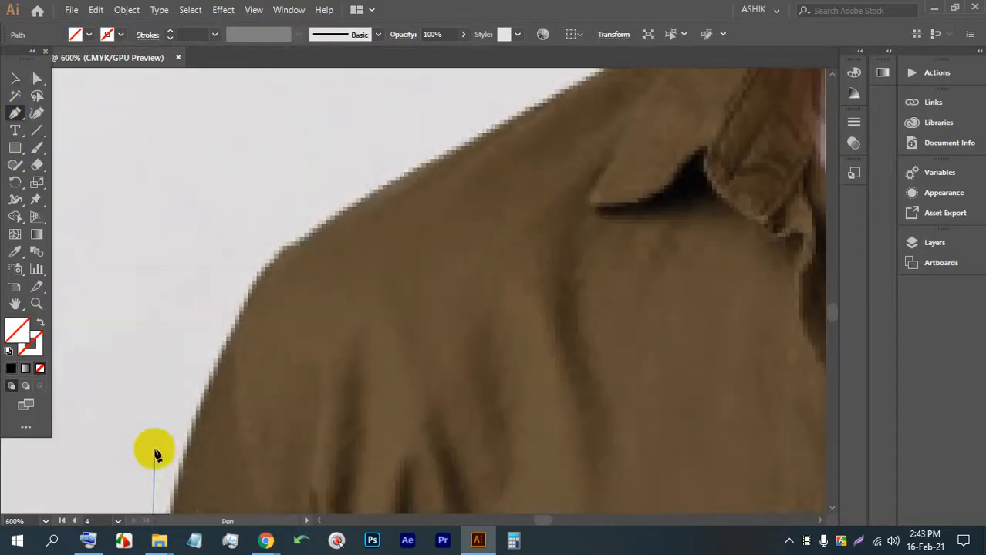
left_click_drag(291, 265, 315, 239)
left_click_drag(267, 289, 267, 280)
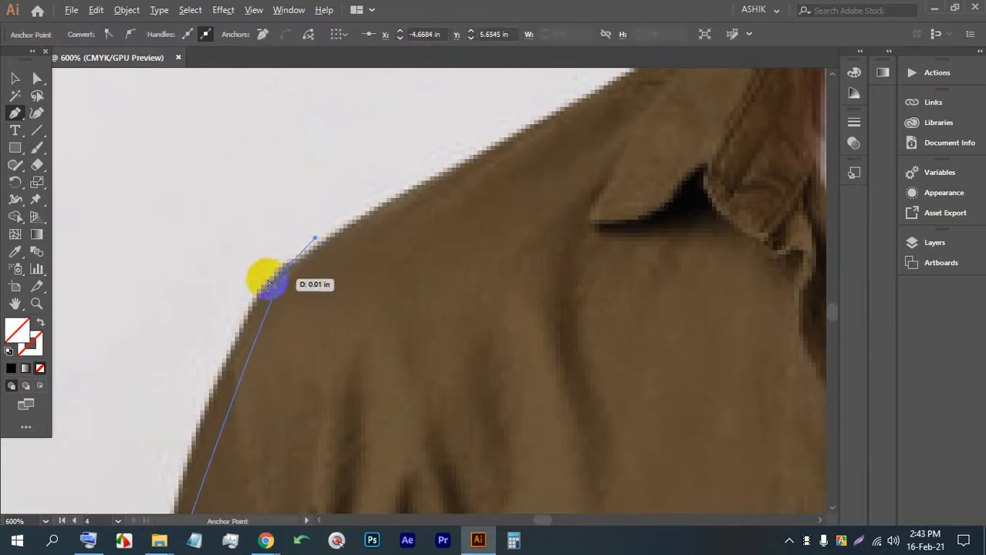
left_click_drag(263, 292, 216, 303)
scroll(395, 234, "up", 3)
left_click_drag(443, 228, 162, 423)
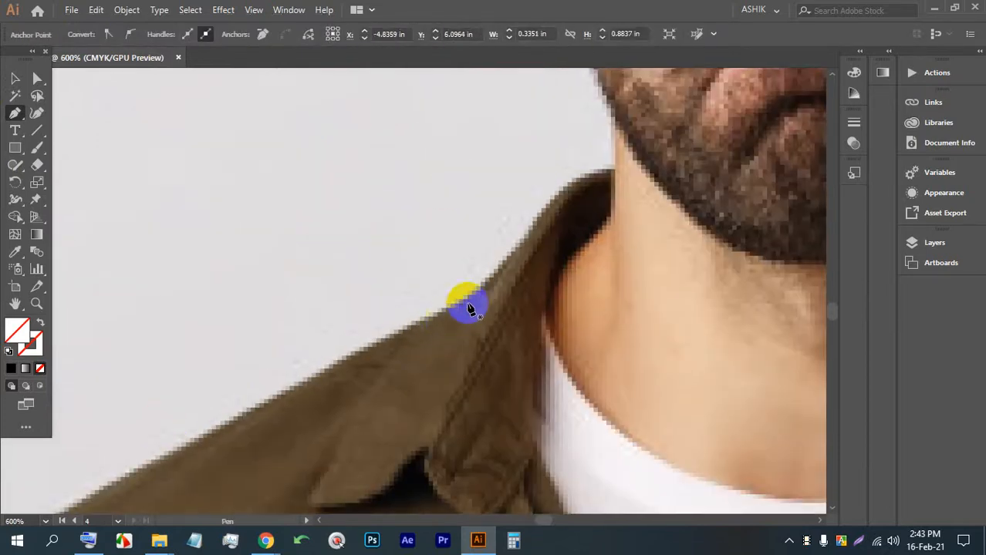
Step: Continue the Pen path along the shoulder and up the shirt collar to where it meets the neck
key("ctrl+minus")
key("ctrl+minus")
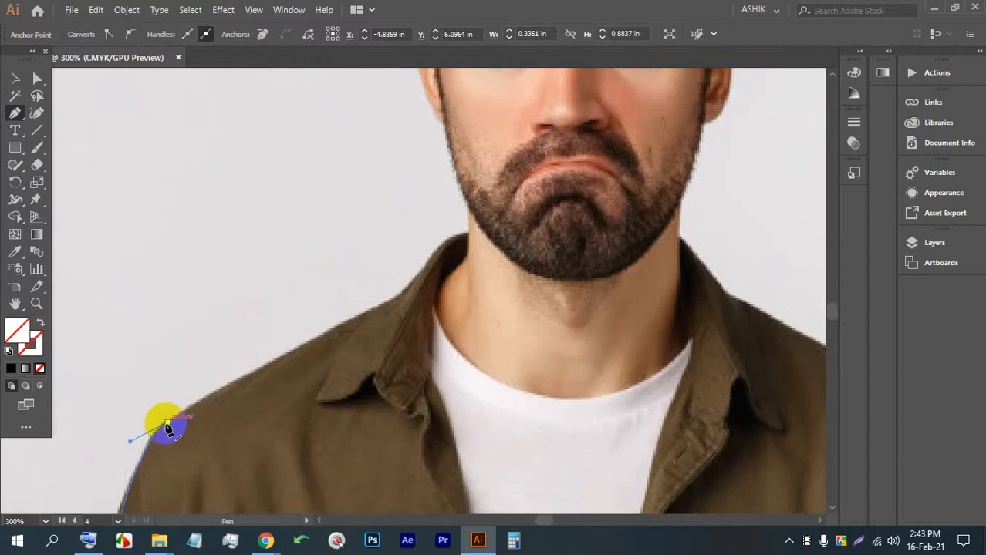
key("ctrl+plus")
key("ctrl+plus")
key("ctrl+plus")
key("ctrl+plus")
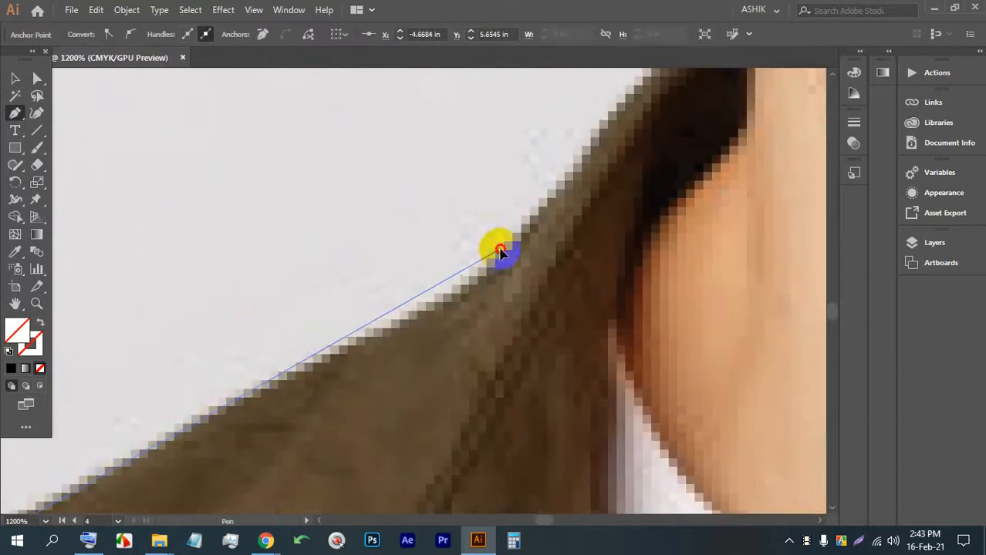
left_click_drag(500, 253, 468, 293)
left_click_drag(595, 165, 591, 349)
scroll(672, 241, "up", 1)
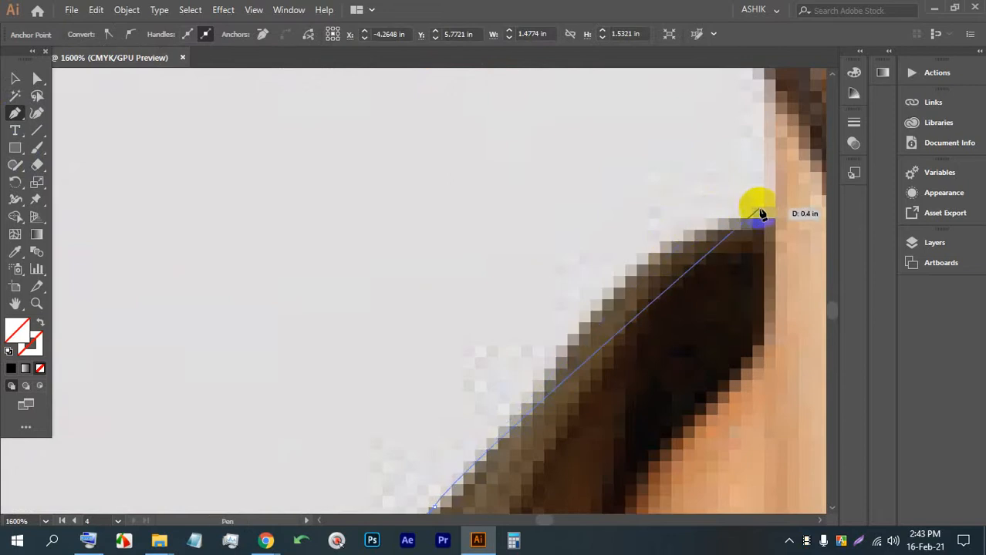
left_click_drag(761, 206, 646, 136)
Step: Extend the Pen path up the side of the neck and curve it onto the edge of the beard
scroll(669, 191, "down", 1)
scroll(670, 191, "down", 5)
scroll(709, 178, "up", 4)
scroll(684, 267, "up", 5)
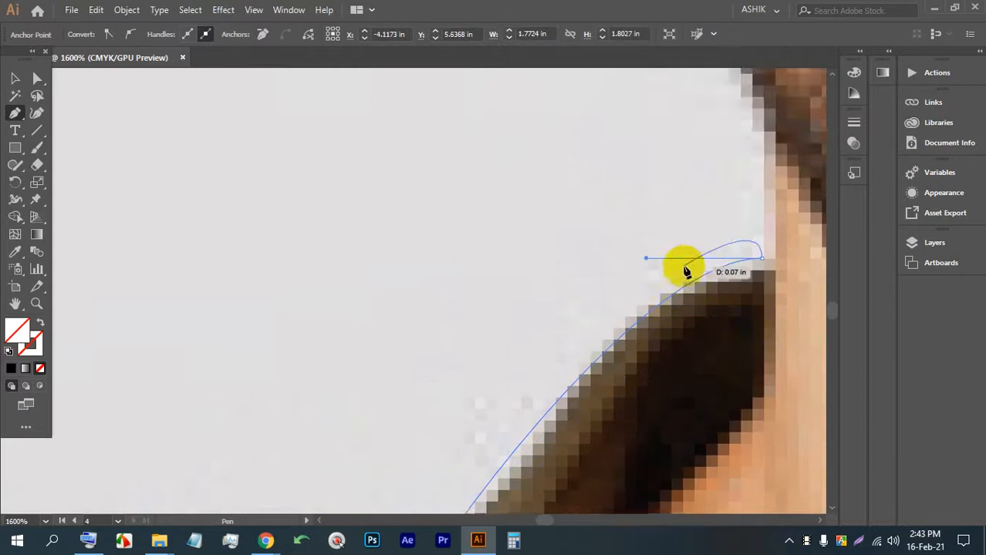
scroll(729, 255, "up", 1)
left_click_drag(761, 217, 726, 165)
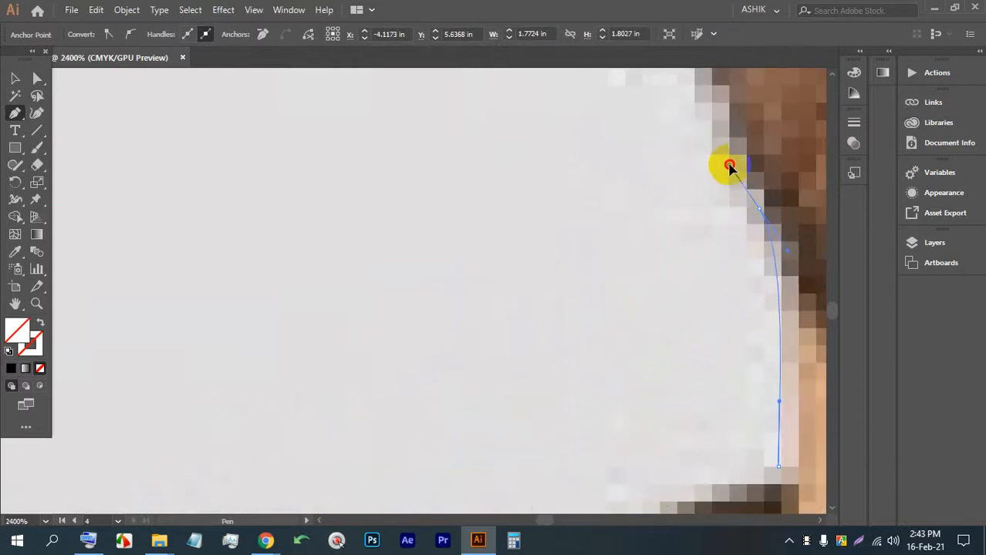
scroll(663, 193, "right", 5)
scroll(578, 239, "up", 1)
scroll(541, 315, "down", 6)
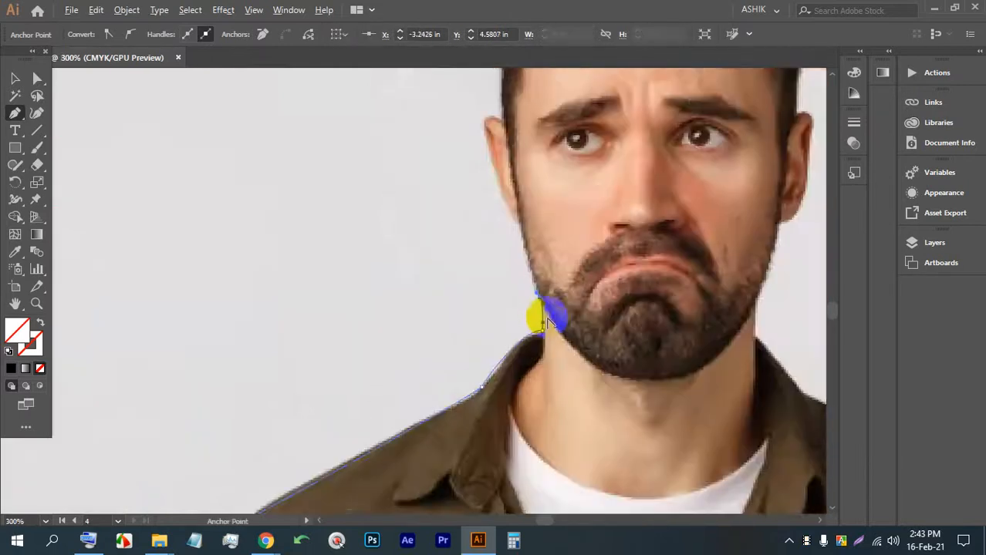
Step: Trace the Pen path from the beard up the jawline to the lower part of the man's ear
scroll(525, 231, "up", 4)
left_click_drag(486, 255, 514, 287)
left_click_drag(508, 174, 501, 268)
left_click_drag(450, 144, 442, 264)
left_click_drag(405, 166, 417, 237)
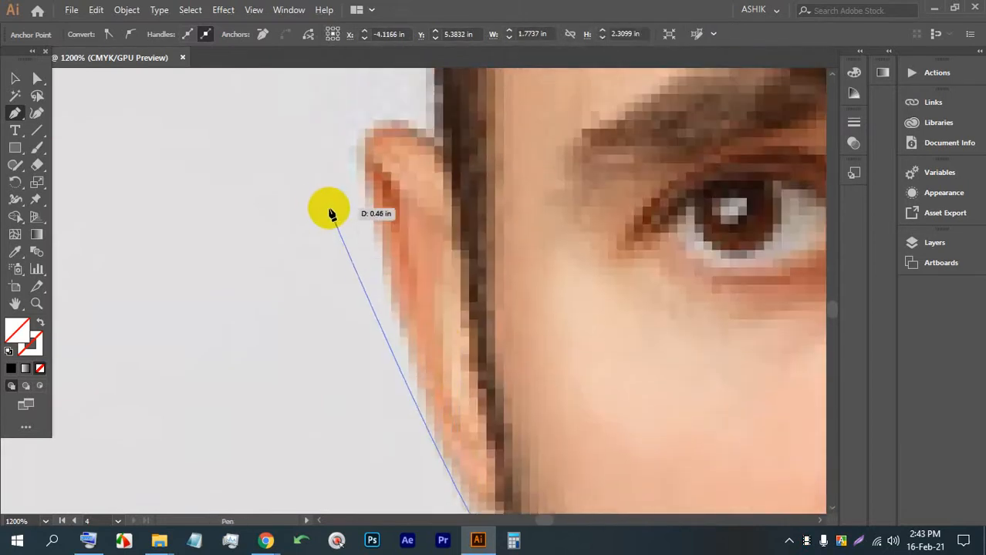
left_click_drag(388, 196, 513, 258)
Step: Trace the ear's outer edge and curve the path over its top to where the ear meets the hair
scroll(501, 202, "up", 2)
left_click_drag(501, 173, 530, 172)
scroll(503, 171, "down", 3)
scroll(499, 179, "up", 2)
scroll(483, 175, "down", 1)
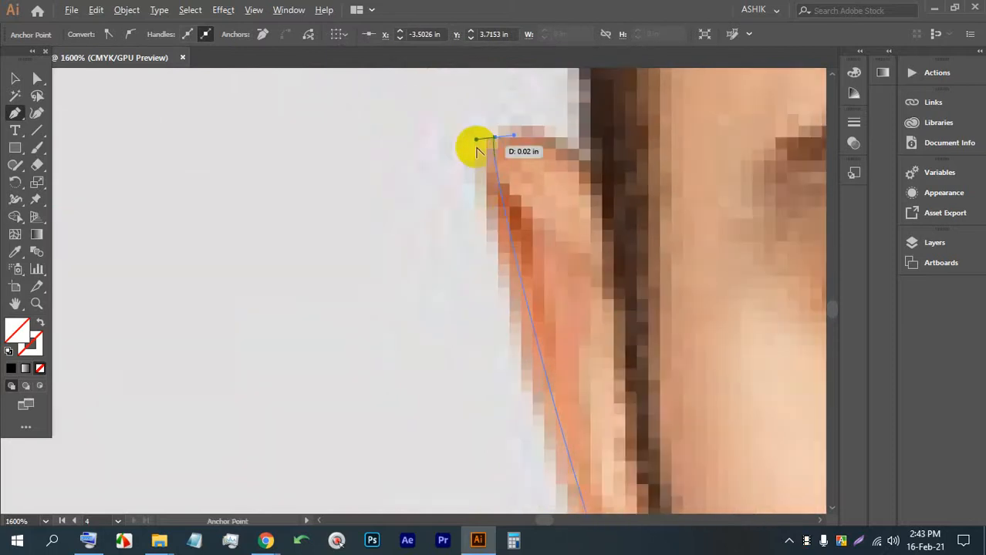
left_click_drag(474, 142, 432, 163)
scroll(536, 121, "up", 2)
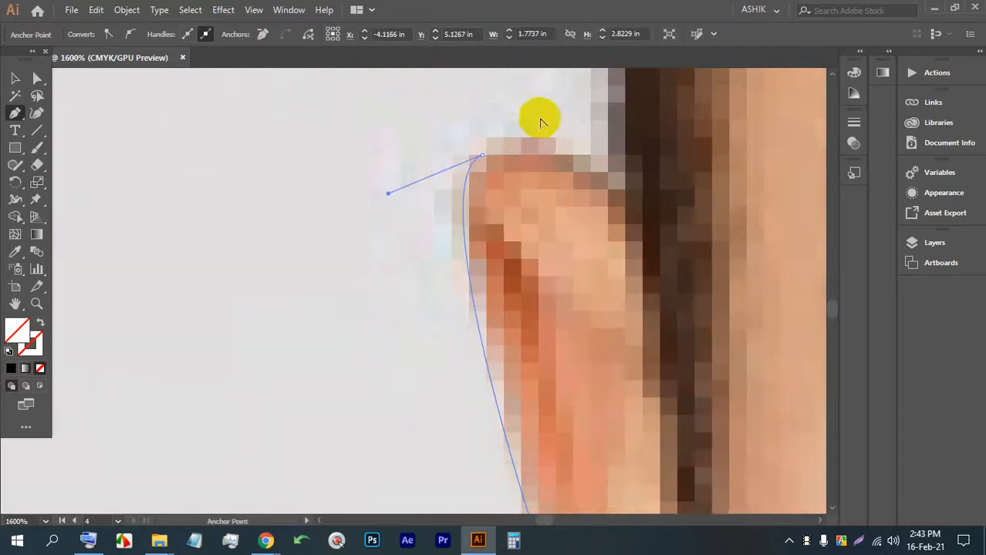
left_click_drag(630, 214, 639, 262)
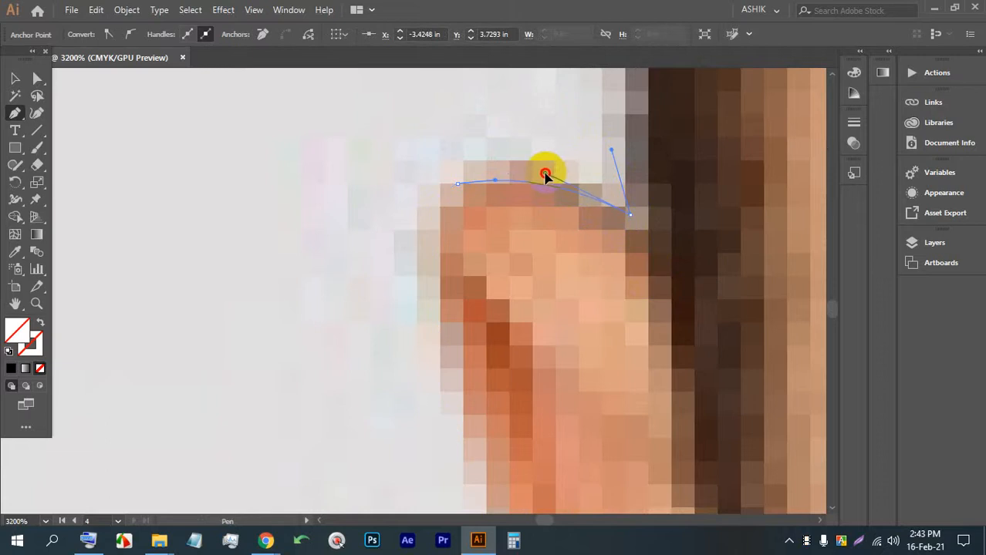
left_click_drag(545, 174, 545, 174)
Step: Extend the Pen path from the top of the ear upward along the edge of the hair at the temple
scroll(546, 174, "down", 1)
scroll(604, 158, "up", 3)
scroll(633, 212, "down", 4)
scroll(630, 208, "up", 3)
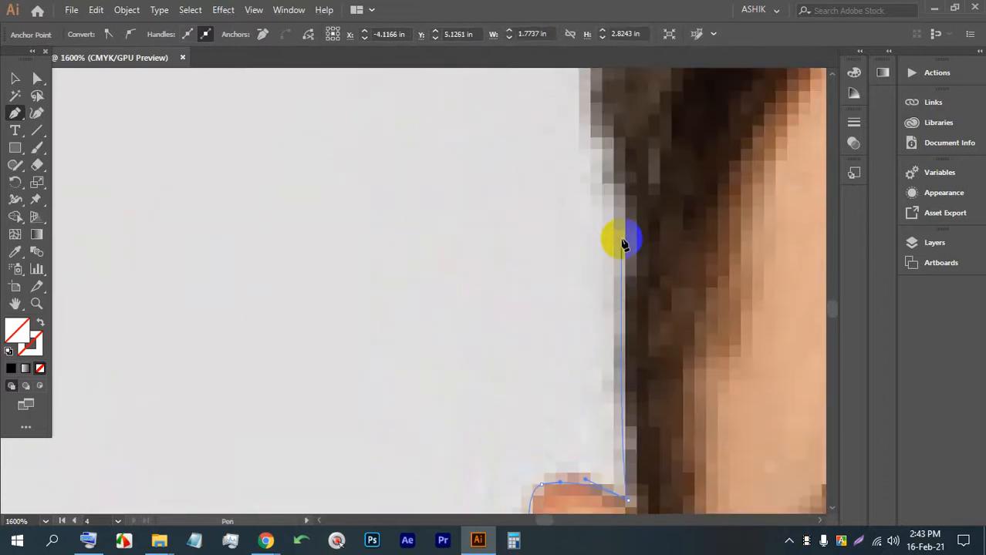
scroll(622, 239, "down", 2)
scroll(616, 166, "up", 1)
left_click_drag(607, 221, 591, 180)
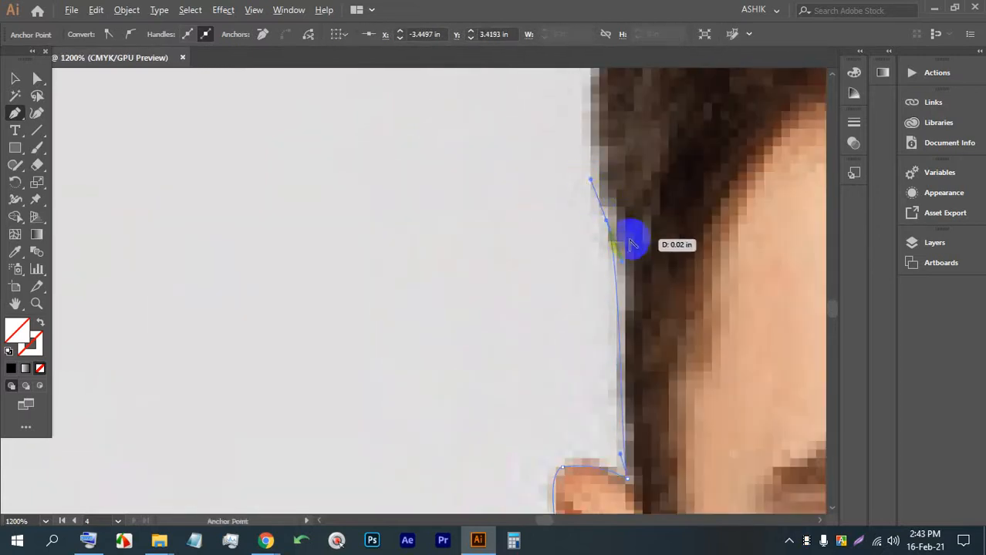
Step: Continue the Pen path from the temple up the side of the hair to the small notch in its outline
left_click(626, 263, "alt")
scroll(621, 265, "up", 3)
scroll(620, 262, "down", 2)
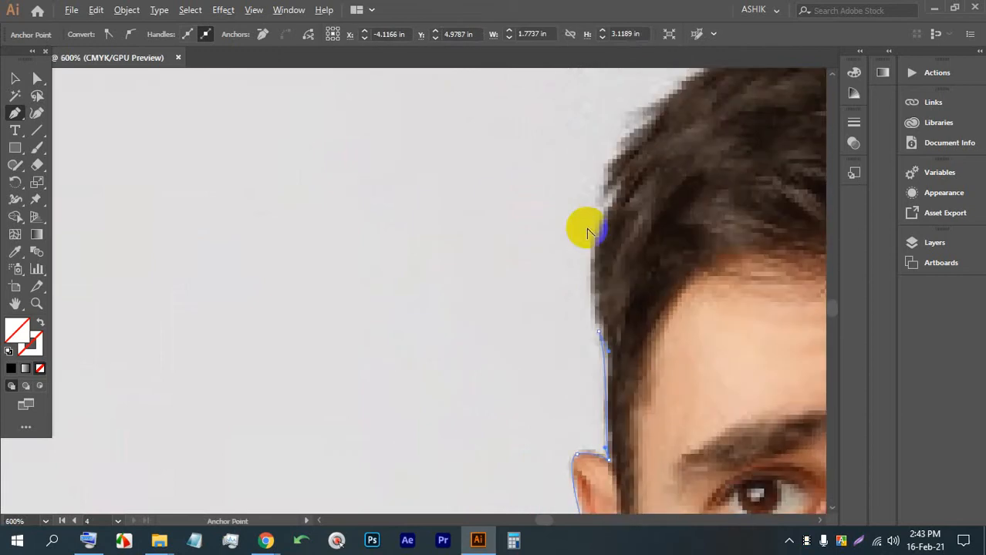
scroll(599, 209, "up", 2)
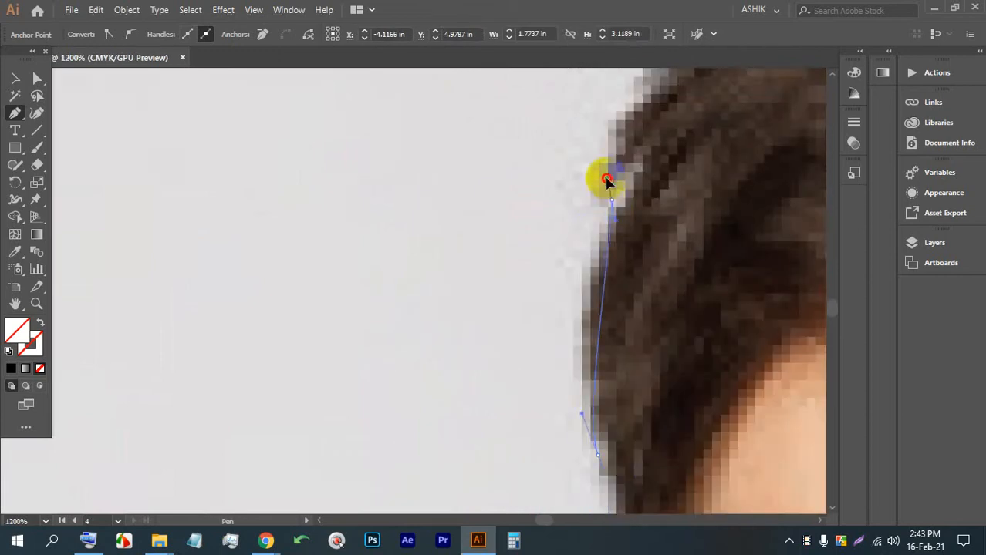
left_click_drag(607, 182, 567, 247)
scroll(587, 189, "up", 3)
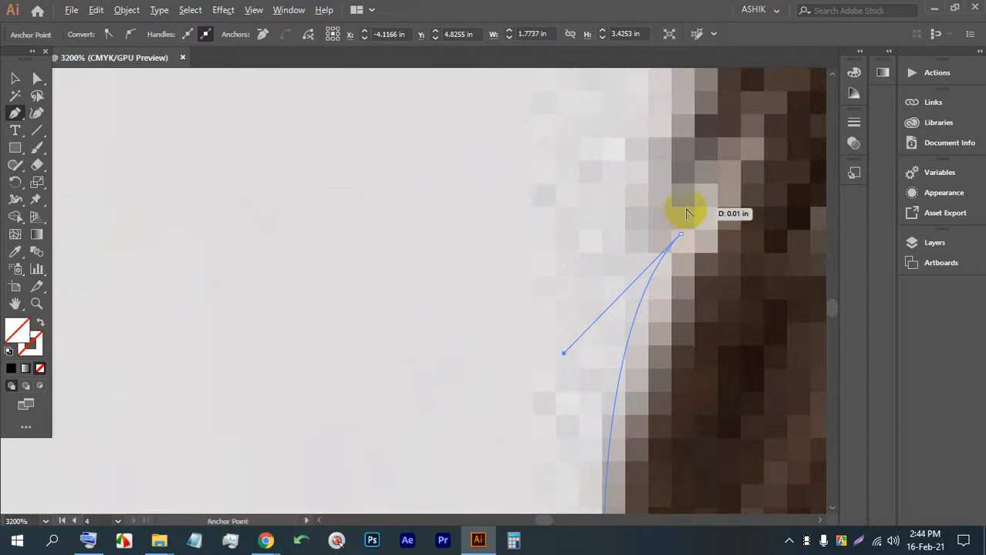
left_click(680, 235)
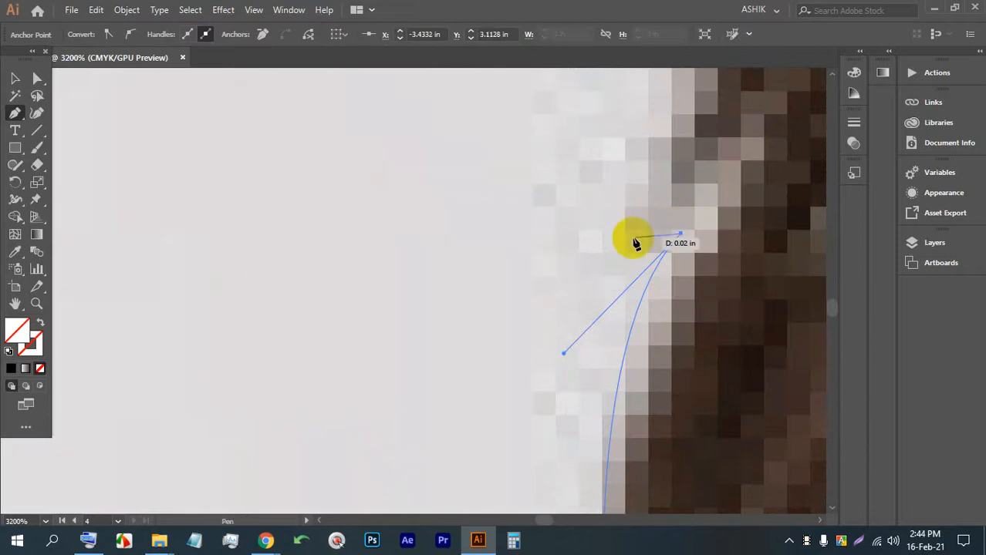
Step: Trace the Pen path around the small tuft of hair sticking out at the side of the head
scroll(638, 246, "down", 3)
scroll(649, 218, "up", 2)
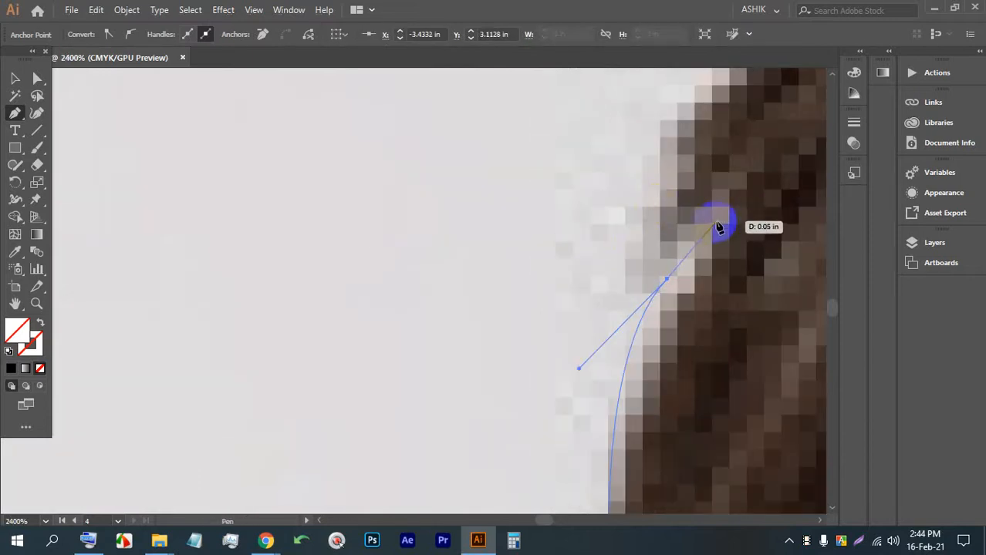
left_click_drag(716, 219, 658, 258)
left_click_drag(648, 225, 654, 187)
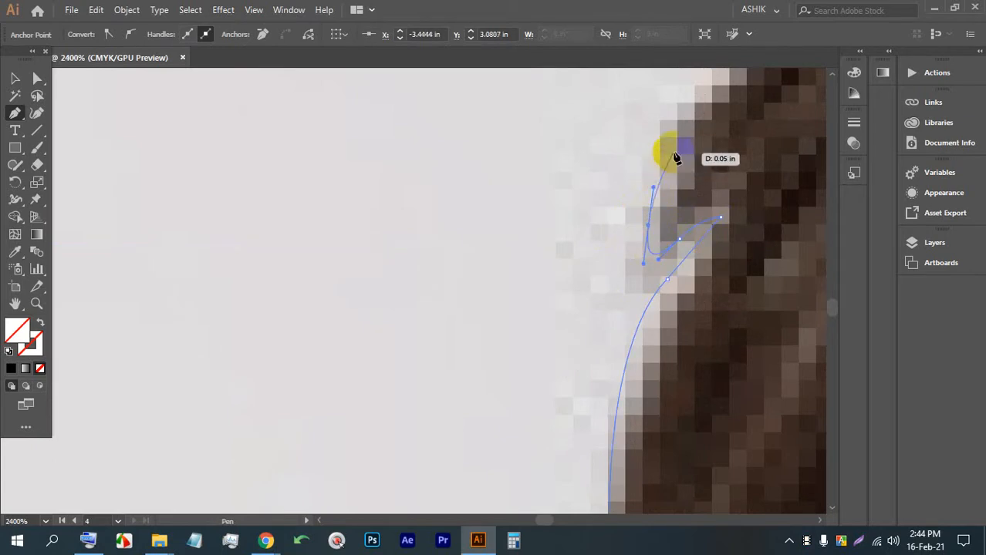
left_click_drag(737, 117, 424, 338)
Step: Curve the Pen path along the upper hair outline and over the crown of the head
scroll(390, 326, "down", 1)
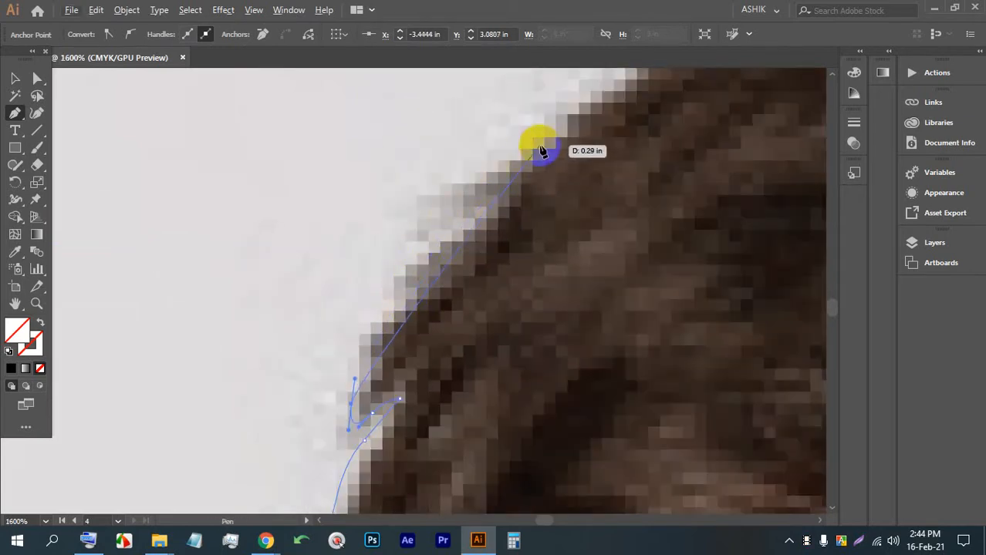
left_click_drag(558, 118, 611, 91)
left_click_drag(609, 139, 227, 472)
left_click_drag(599, 262, 716, 266)
scroll(293, 255, "down", 3)
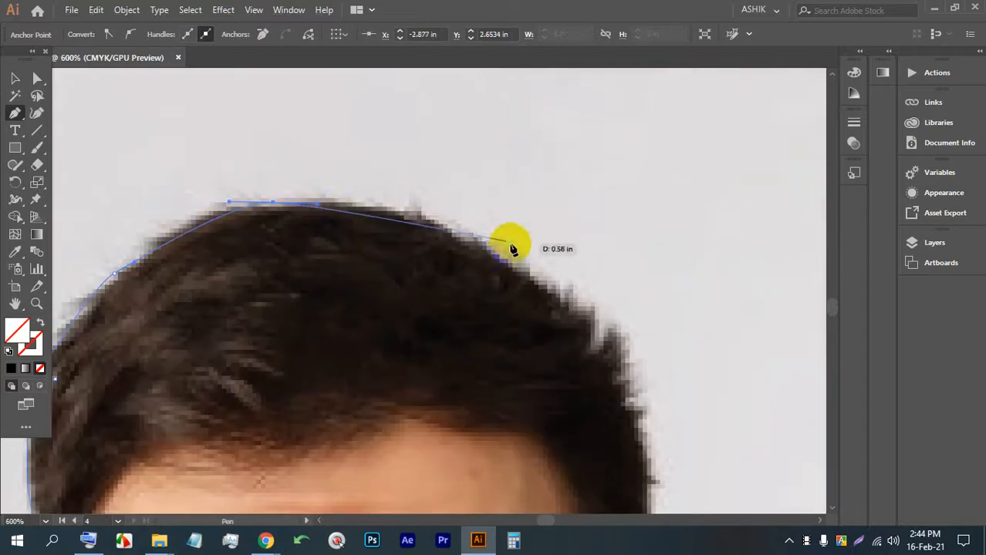
Step: Extend the Pen path down the hair on the opposite side of the head to where it meets the ear
left_click_drag(558, 292, 488, 214)
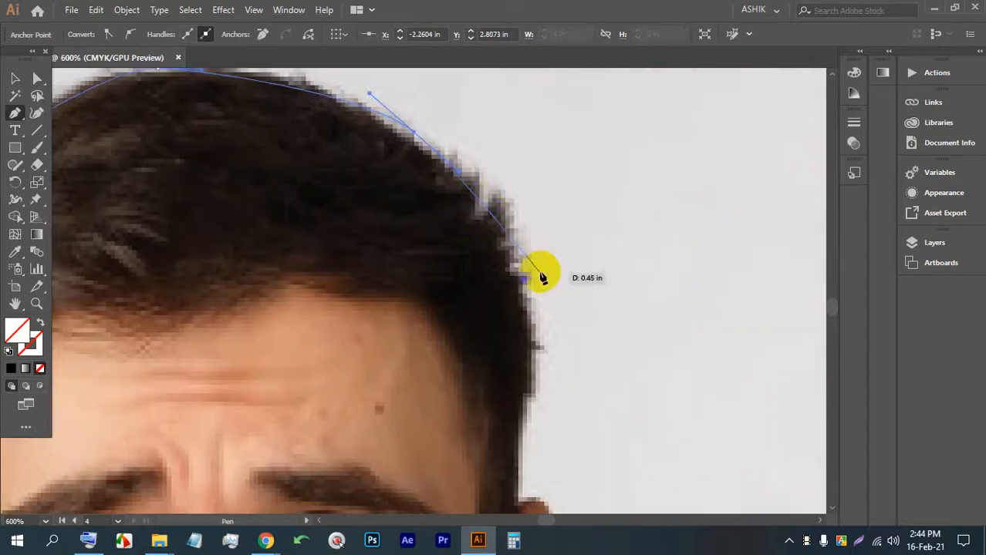
left_click_drag(537, 285, 430, 262)
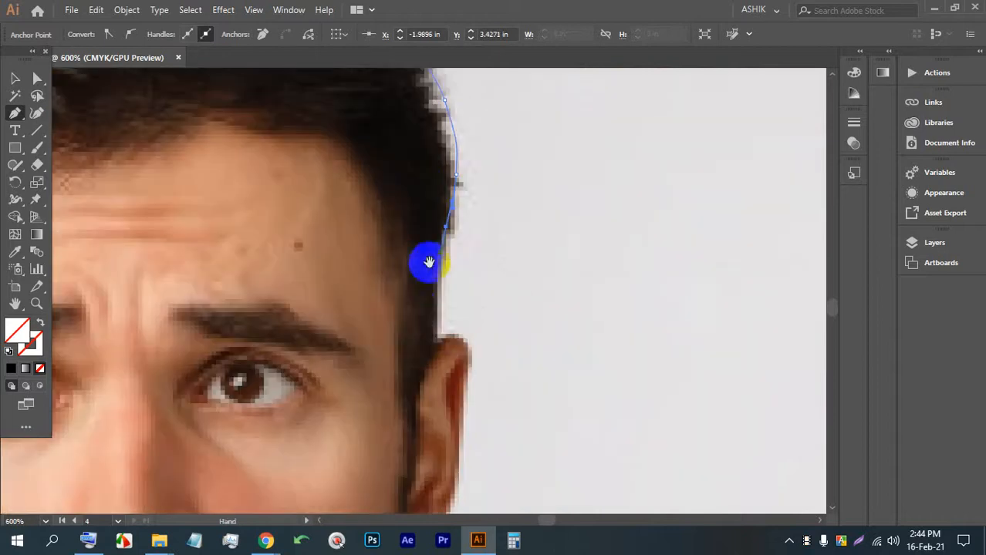
left_click_drag(439, 339, 403, 261)
Step: Trace the outer edge of the second ear and curve the path in to the jaw below the earlobe
scroll(452, 338, "up", 3)
left_click_drag(464, 261, 463, 288)
scroll(399, 200, "down", 5)
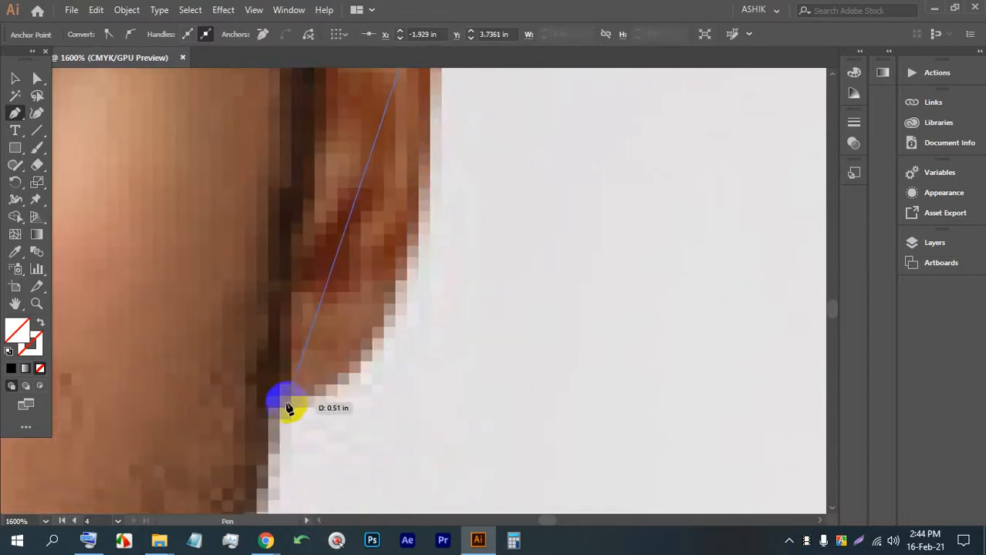
left_click_drag(287, 404, 280, 461)
left_click_drag(292, 347, 462, 400)
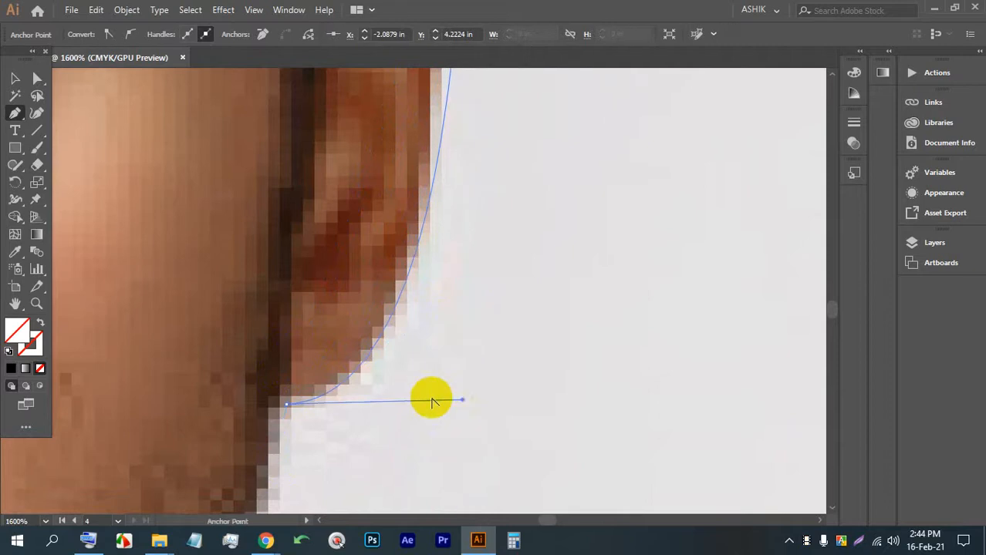
Step: Extend the Pen path down the bearded jawline from the earlobe to where the jaw meets the neck
scroll(370, 309, "down", 8)
scroll(290, 298, "down", 3)
scroll(276, 302, "up", 2)
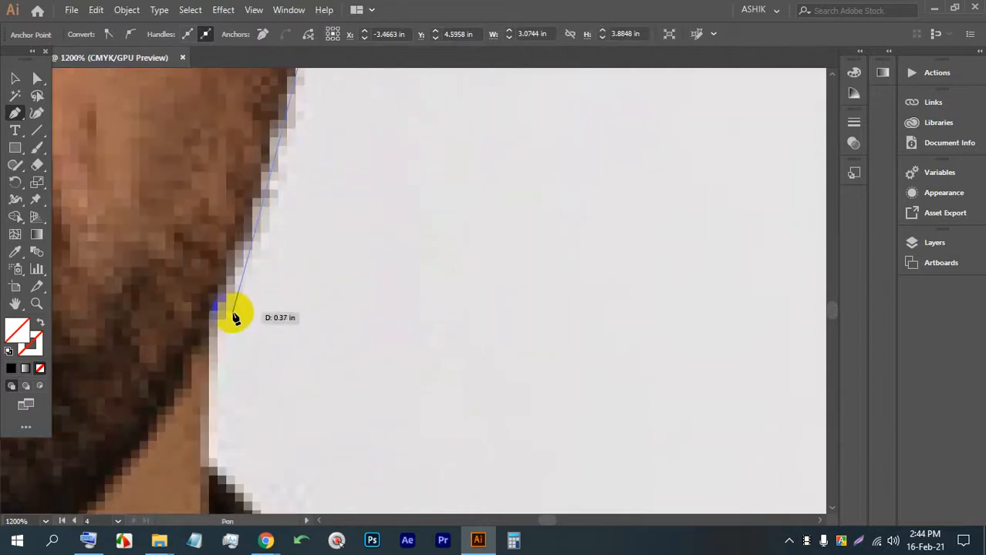
left_click_drag(223, 320, 248, 253)
key("ctrl+z")
left_click(209, 371)
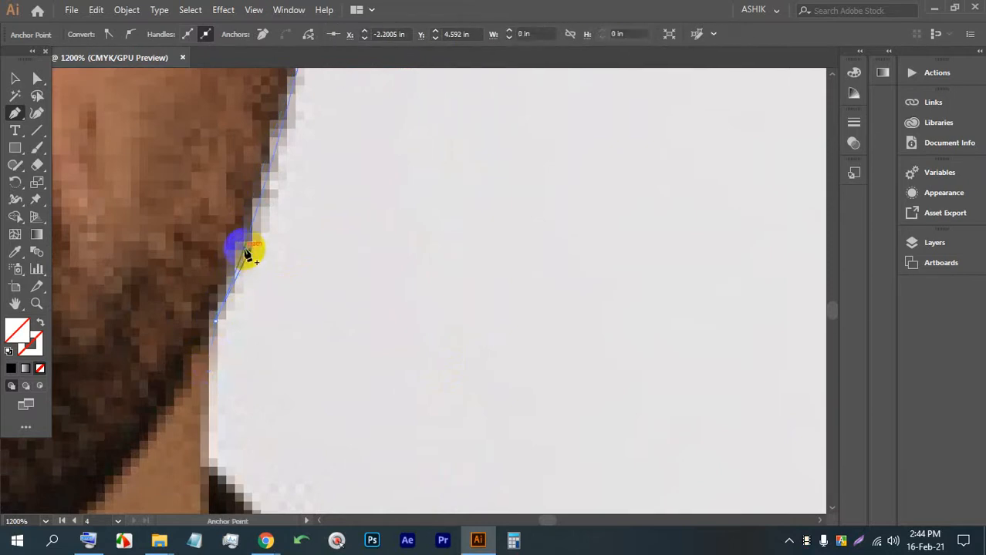
scroll(248, 254, "down", 5)
Step: Switch to the Google Meet call in Chrome to check the participants, and return to Illustrator
left_click(267, 539)
left_click(219, 463)
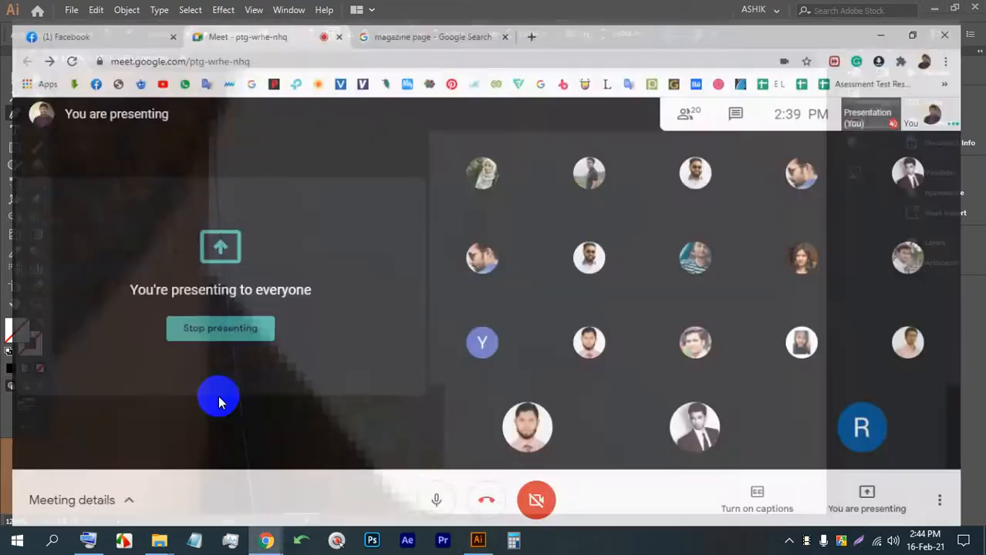
left_click(637, 165)
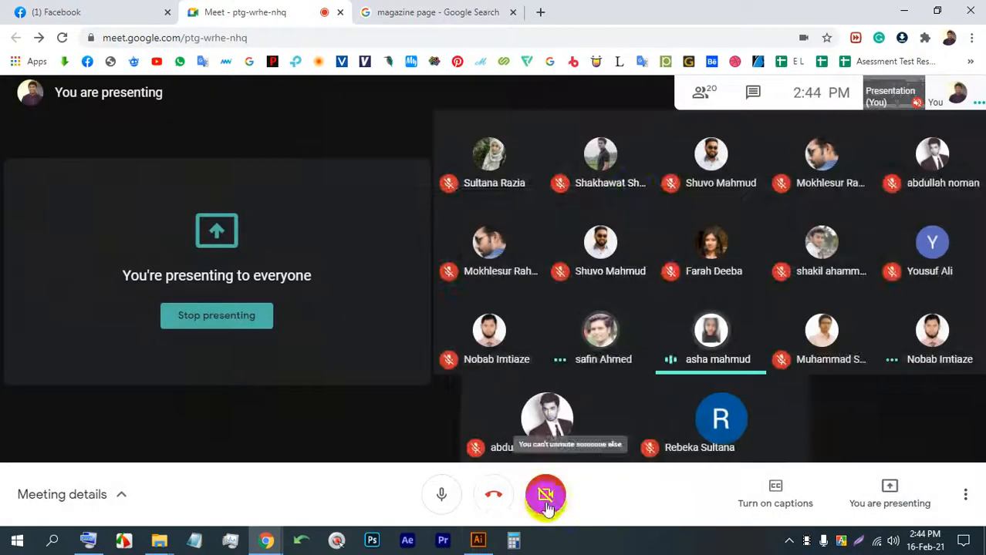
left_click(478, 539)
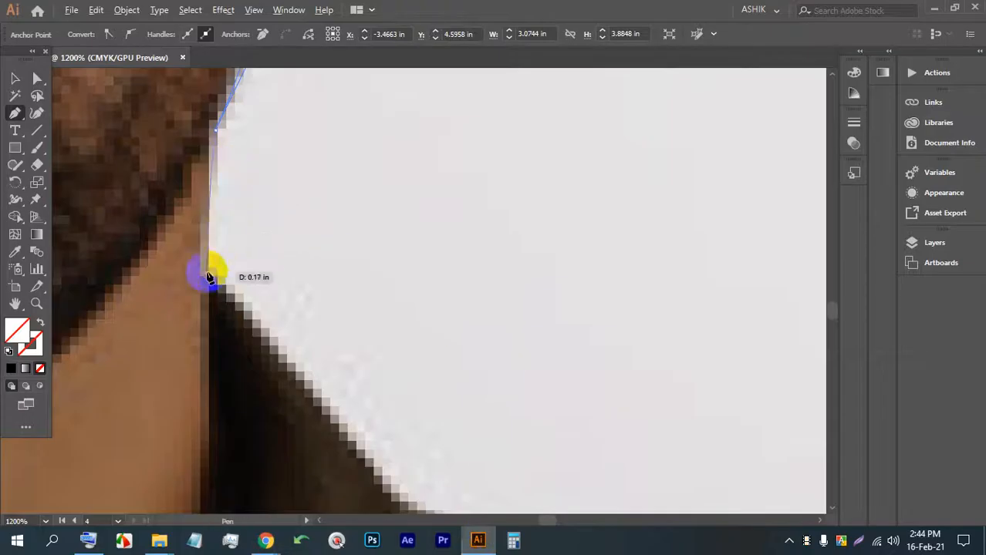
Step: Trace the Pen path down the short stretch of neck and along the shirt collar's outer edge
left_click_drag(217, 272, 234, 297)
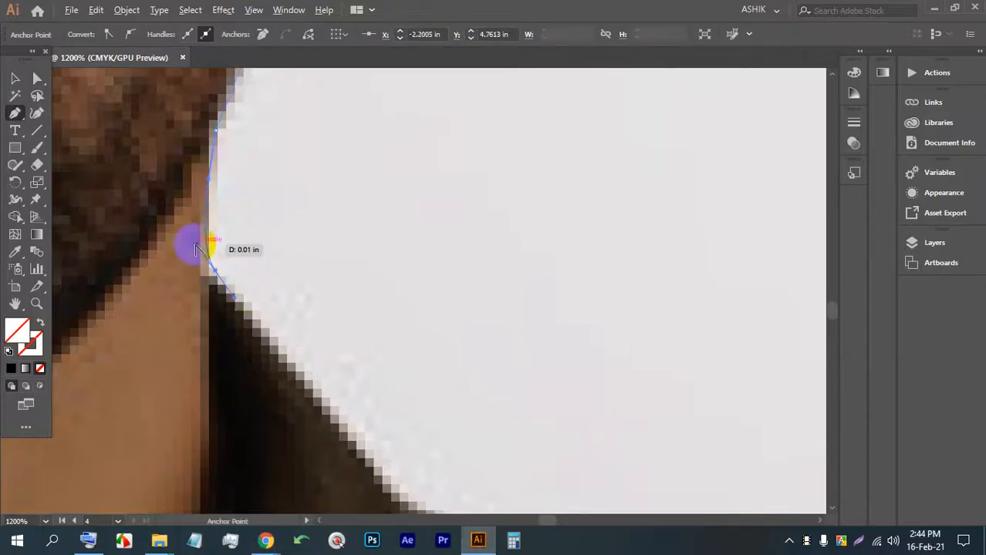
left_click_drag(196, 245, 206, 251)
scroll(206, 251, "down", 4)
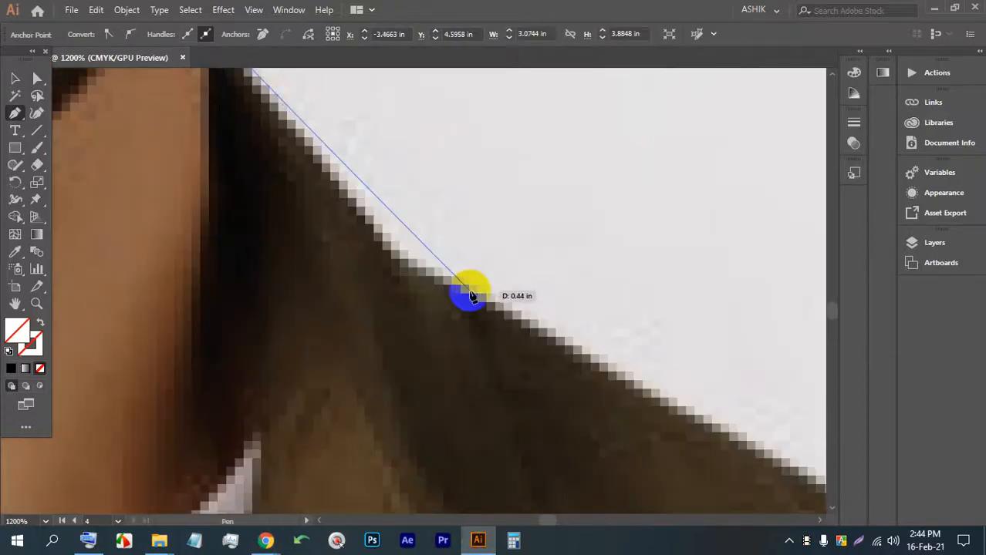
left_click_drag(436, 273, 504, 310)
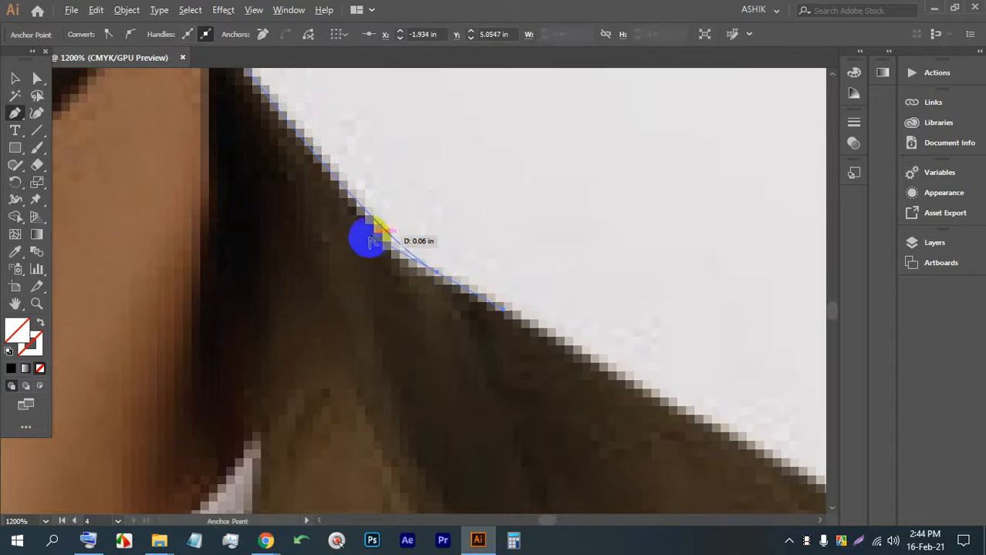
left_click_drag(371, 237, 350, 232)
Step: Extend the Pen path from the collar along the slope of the shoulder and curve it into the sleeve
scroll(347, 206, "down", 2)
scroll(528, 290, "down", 3)
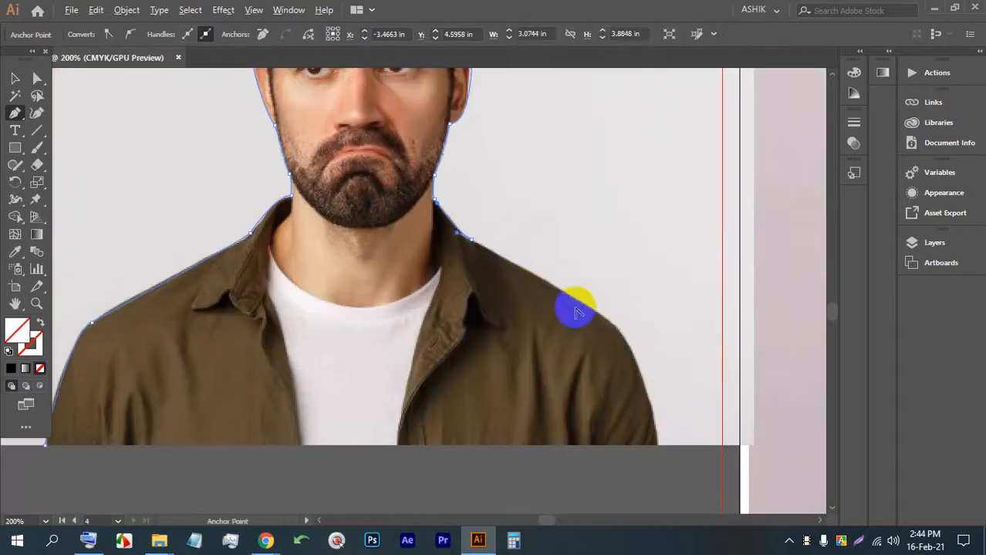
scroll(575, 312, "up", 4)
left_click_drag(574, 276, 607, 345)
left_click_drag(540, 202, 528, 188)
Step: Trace the Pen path down the sleeve to the photo's lower edge, adjusting the curve to fit the sleeve
scroll(524, 185, "down", 5)
scroll(541, 135, "down", 2)
scroll(625, 251, "up", 3)
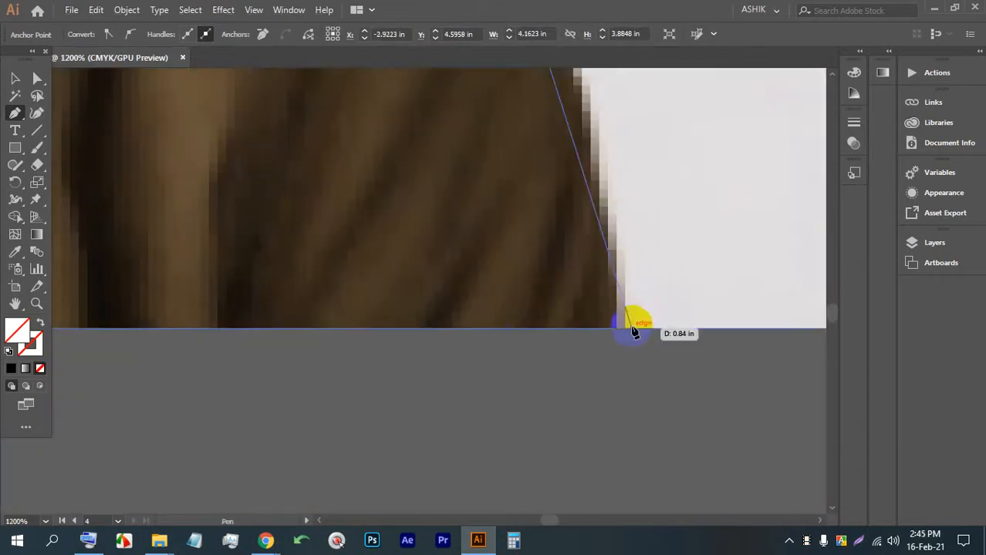
left_click_drag(630, 329, 575, 334)
scroll(645, 332, "down", 3)
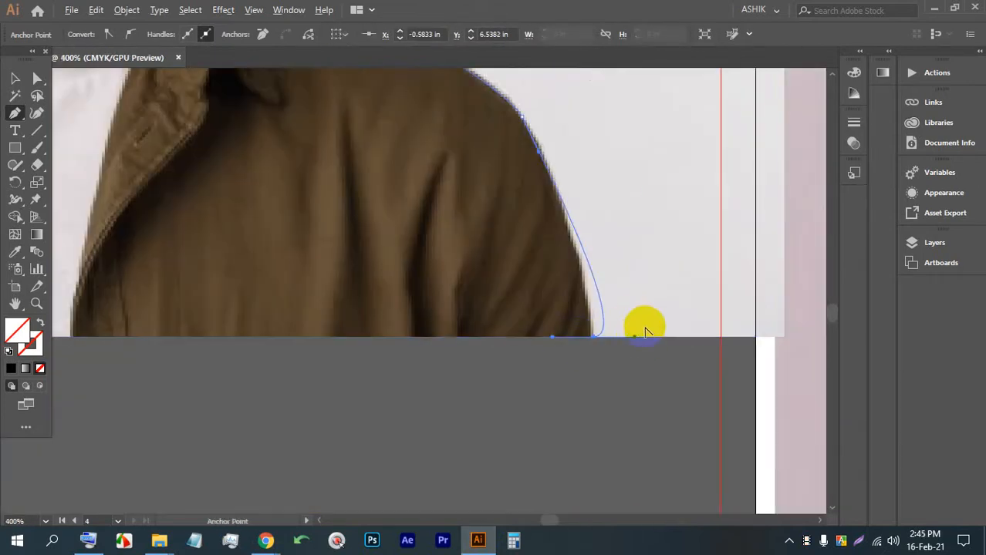
mouse_move(635, 337)
left_mouse_down()
mouse_move(593, 280)
mouse_move(561, 260)
mouse_move(566, 229)
left_mouse_up()
scroll(595, 284, "up", 3)
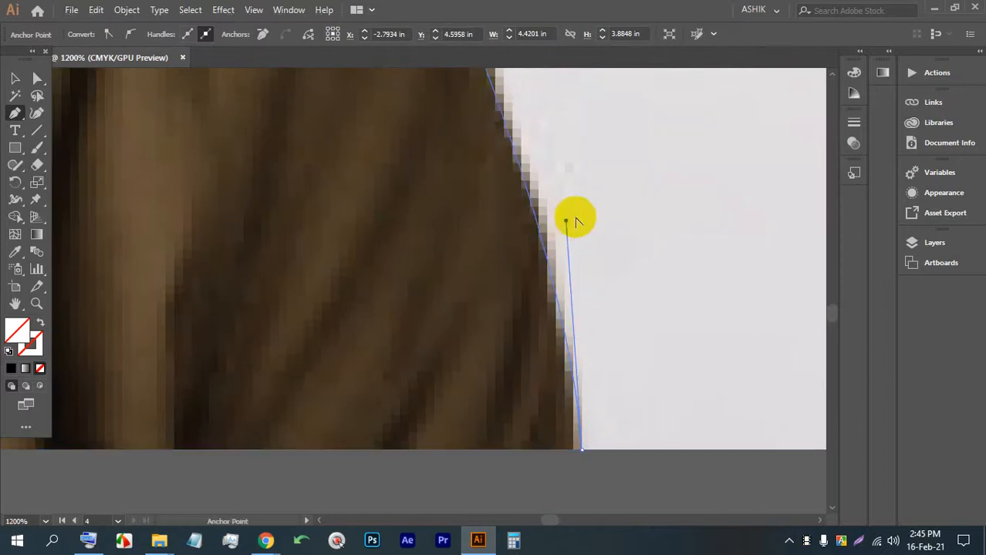
Step: Close the Pen outline along the photo's lower edge at its starting anchor on the opposite sleeve
scroll(631, 293, "down", 7)
scroll(343, 286, "up", 3)
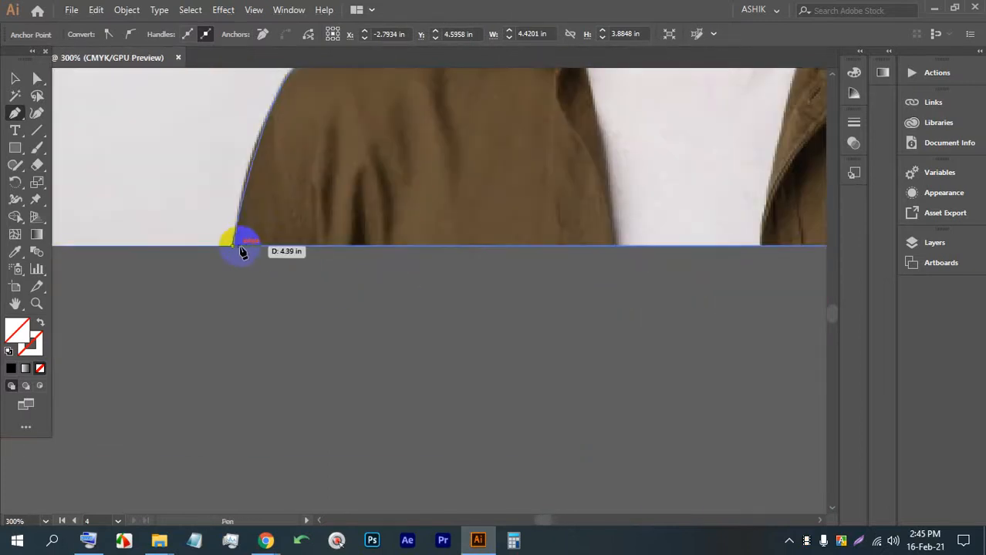
left_click(234, 248)
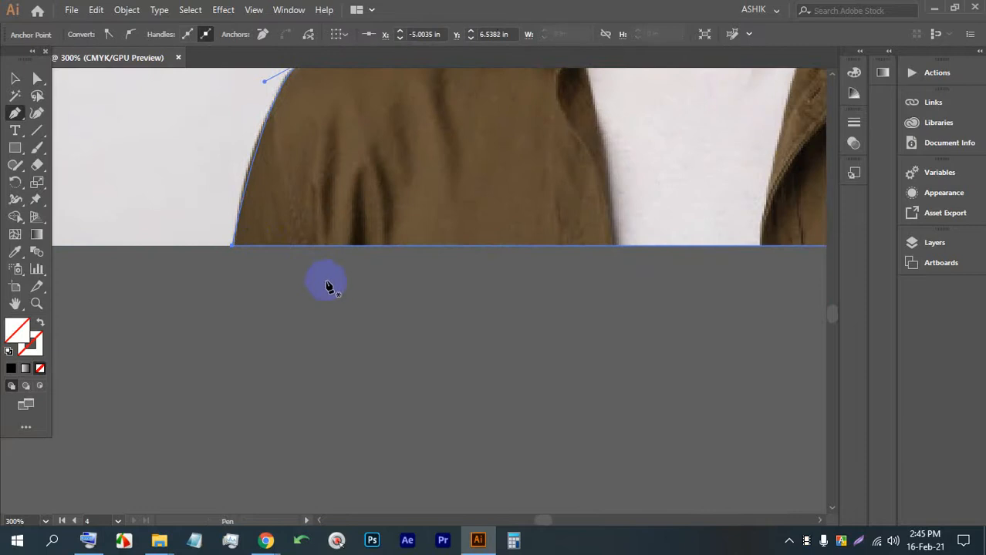
Step: Select the finished outline of the man and fill it with the bright blue swatch
scroll(328, 284, "down", 5)
key("v")
left_click(235, 213)
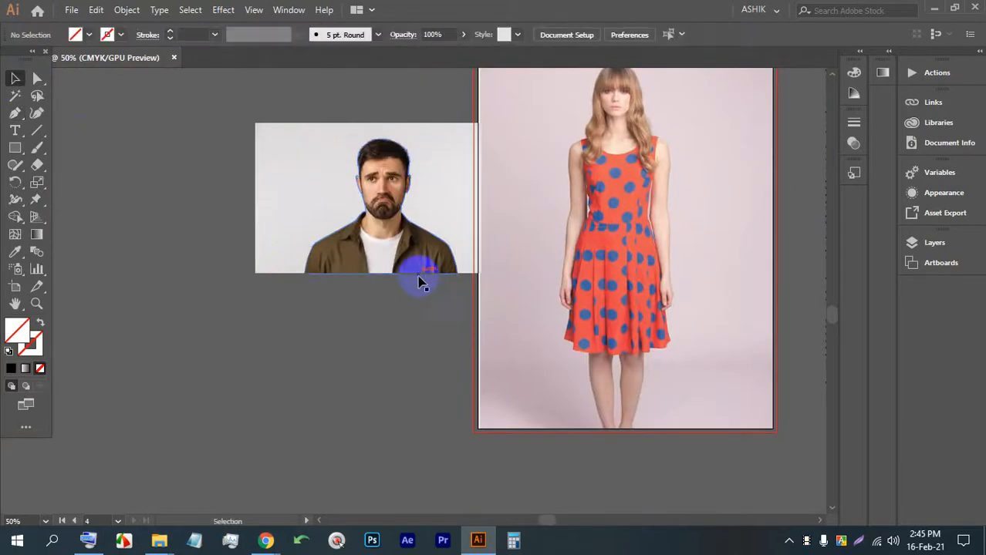
left_click(415, 273)
left_click(88, 35)
left_click(155, 96)
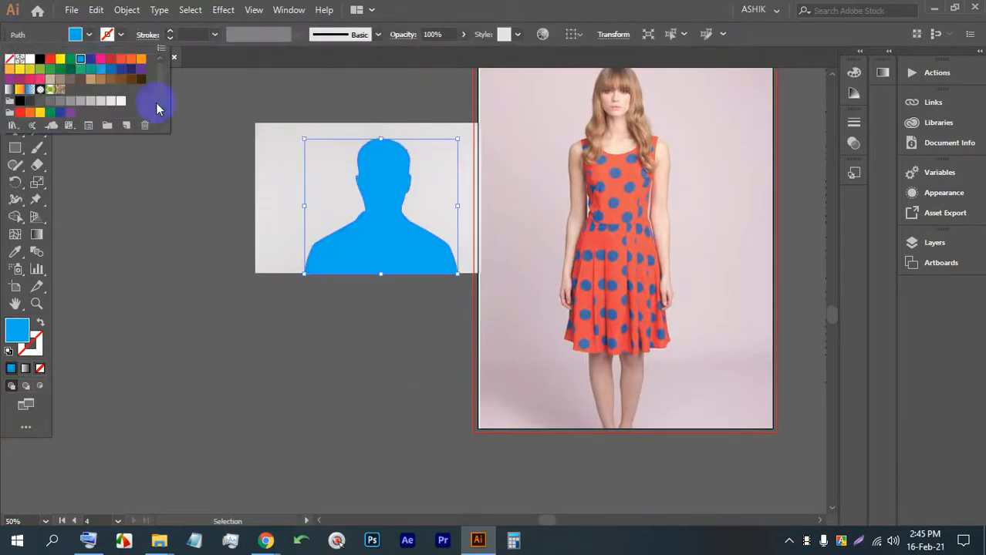
left_click(409, 263)
scroll(406, 177, "up", 3)
scroll(396, 302, "down", 2)
left_click(407, 422)
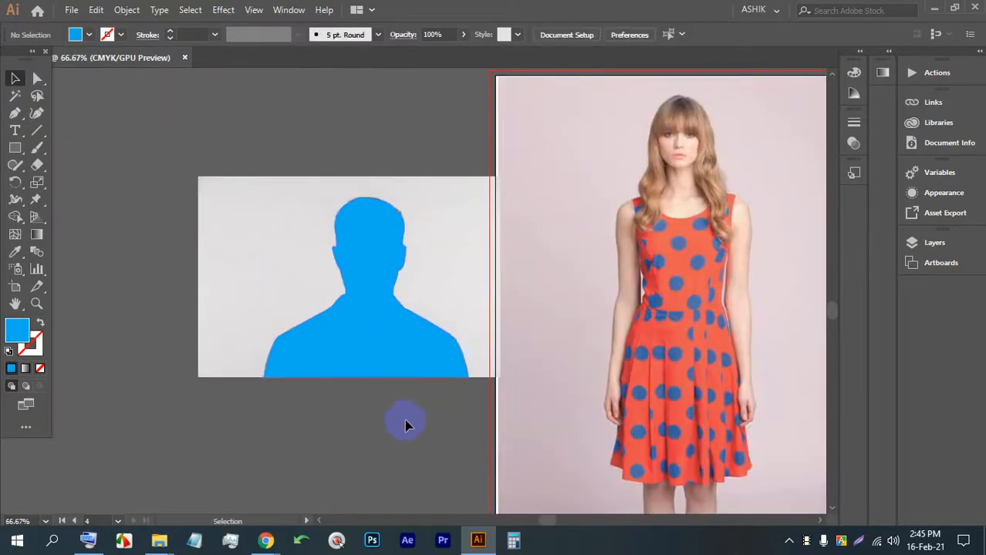
Step: Mask the man's photo with the blue outline using a clipping mask to remove the grey background
left_click(196, 224)
key("ctrl+7")
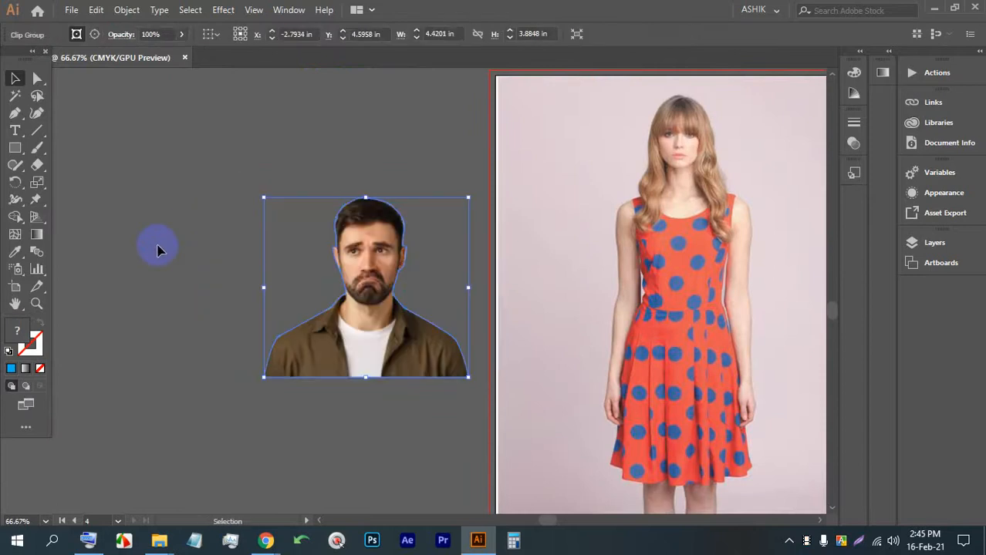
left_click(193, 171)
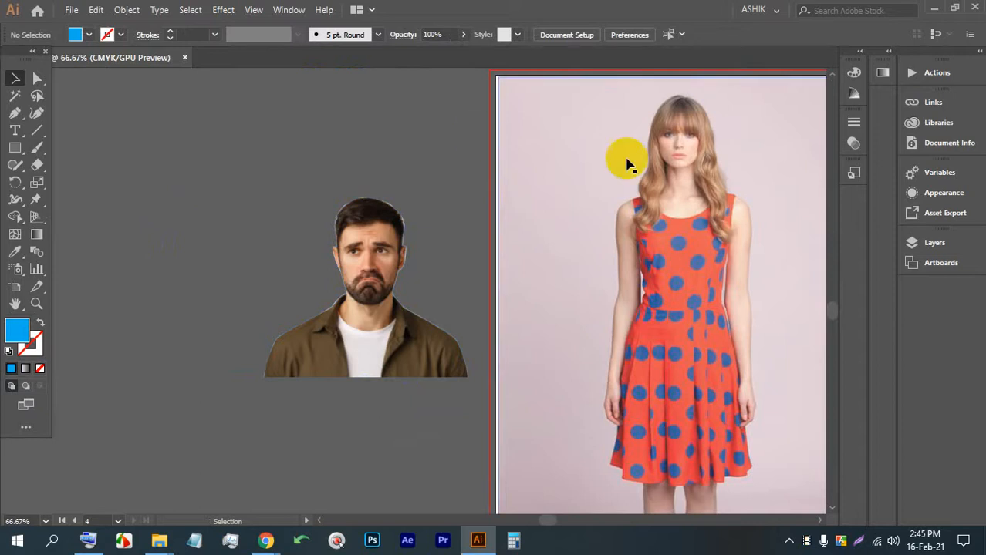
Step: Check the Google Meet call's participants again in Chrome and return to Illustrator
scroll(524, 124, "down", 1)
scroll(416, 336, "down", 1)
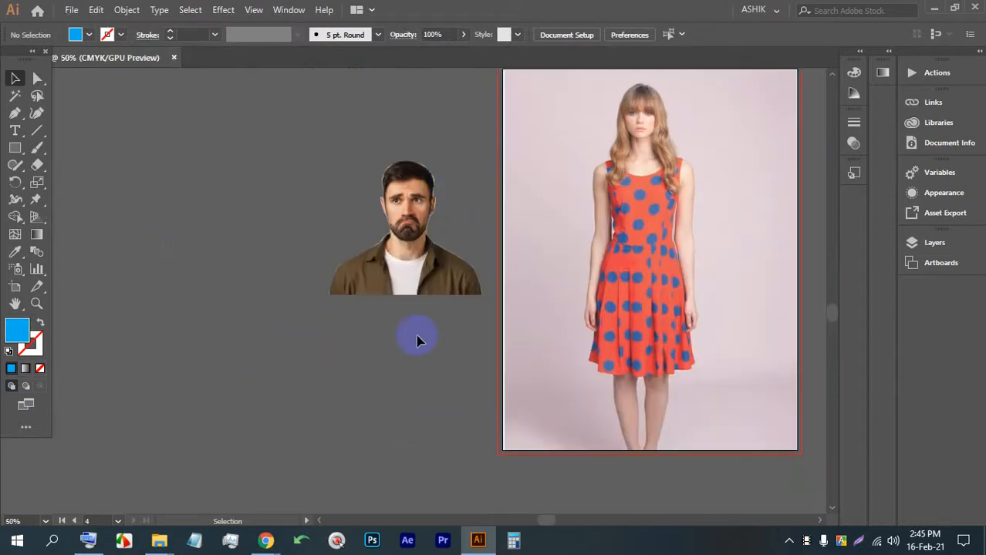
mouse_move(270, 532)
left_click(292, 469)
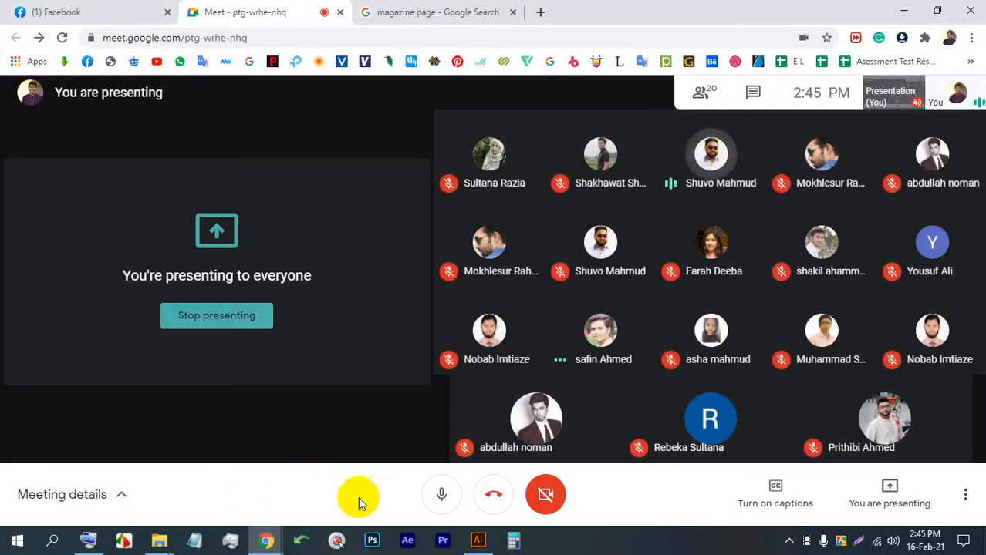
left_click(479, 540)
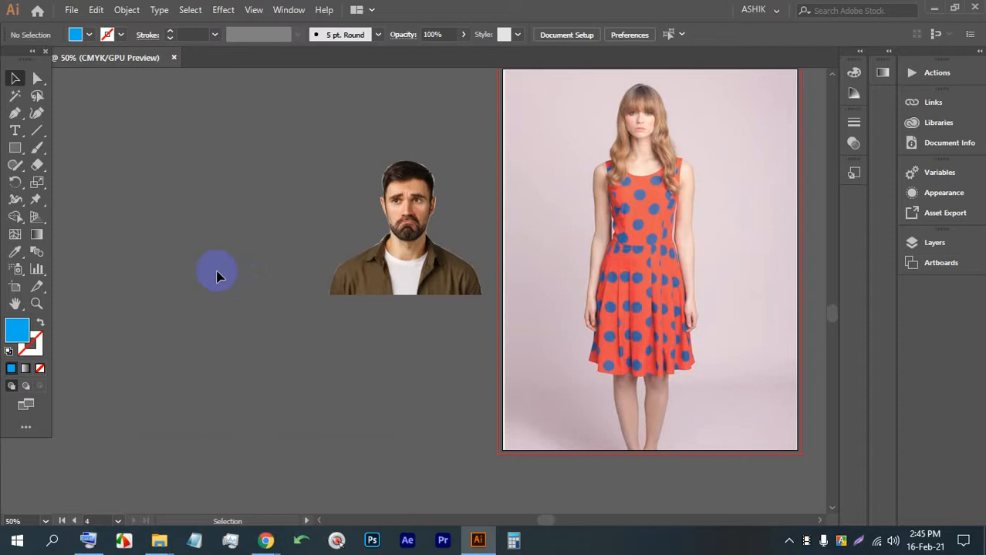
left_click(390, 292)
left_click(394, 287)
left_click(393, 307)
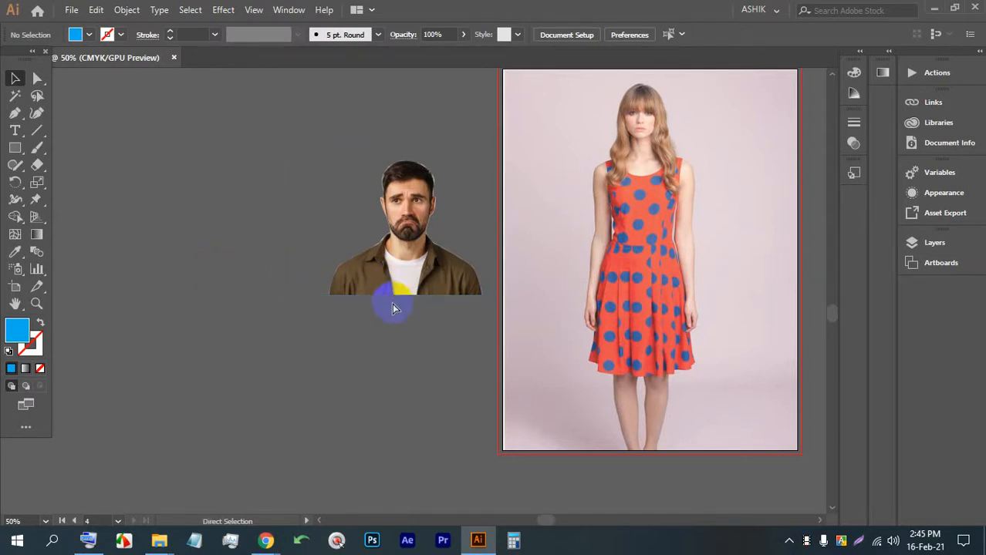
Step: Undo the clipping mask and remake it from the blue outline and the bearded man's photo
key("ctrl+z")
left_click(443, 340)
left_click(329, 199)
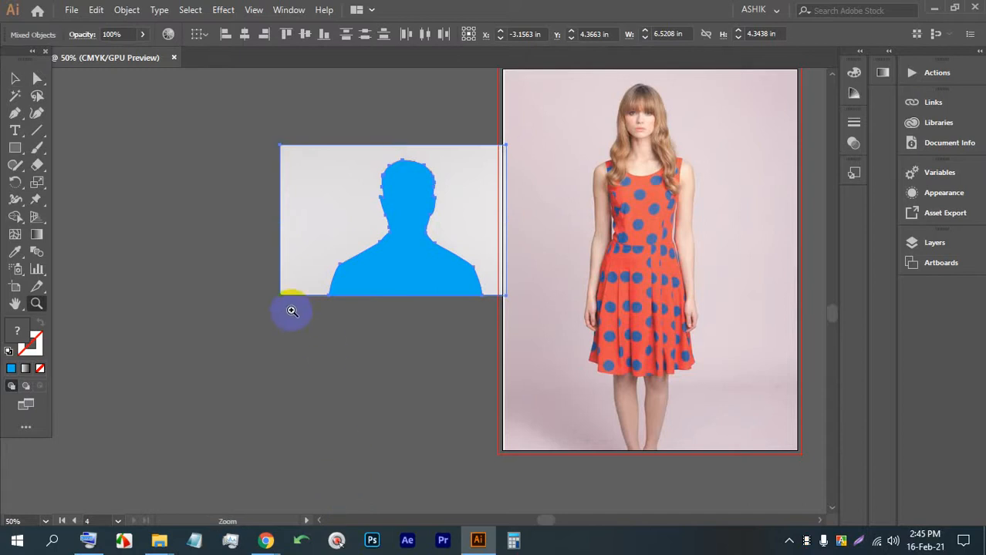
left_click(14, 79)
left_click_drag(129, 149, 410, 314)
key("ctrl+7")
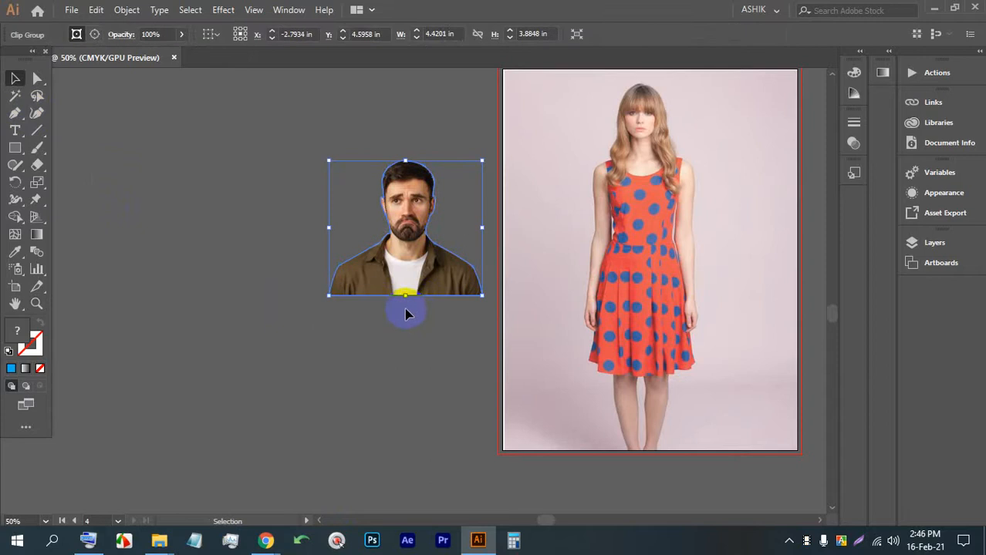
scroll(424, 201, "up", 3)
scroll(431, 251, "up", 3)
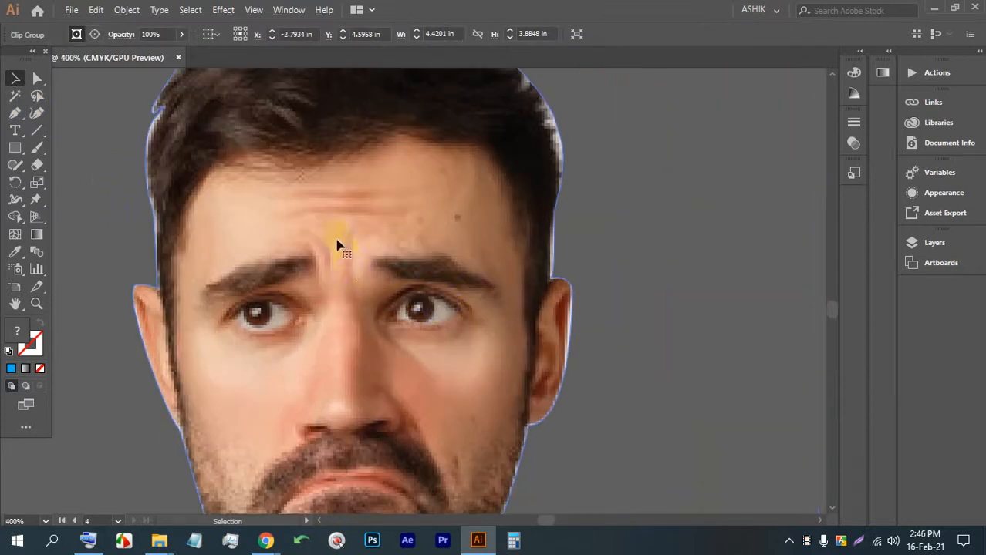
scroll(382, 380, "down", 5)
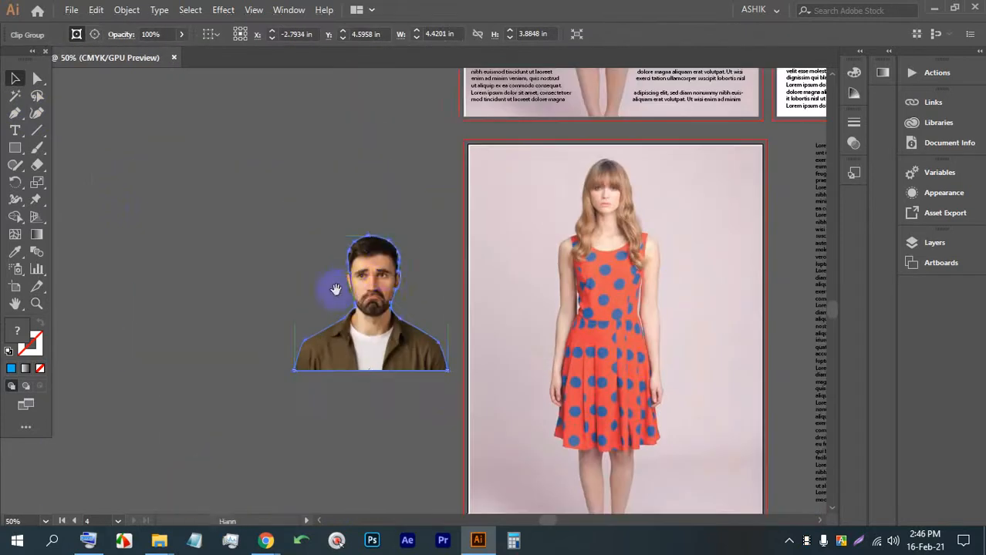
Step: Draw a blue square beside the man's cutout, try transforming it from its corner, and delete it
scroll(430, 290, "up", 2)
left_click(14, 148)
left_click_drag(147, 173, 260, 285)
left_click(15, 78)
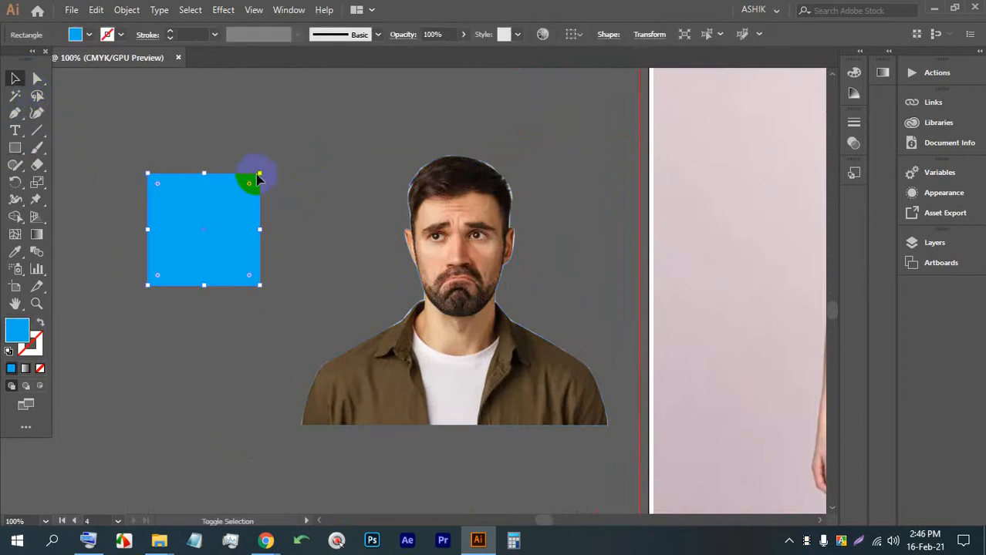
left_click_drag(264, 171, 183, 318)
left_click_drag(286, 261, 150, 216)
left_click(275, 217)
left_click(215, 192)
key("Delete")
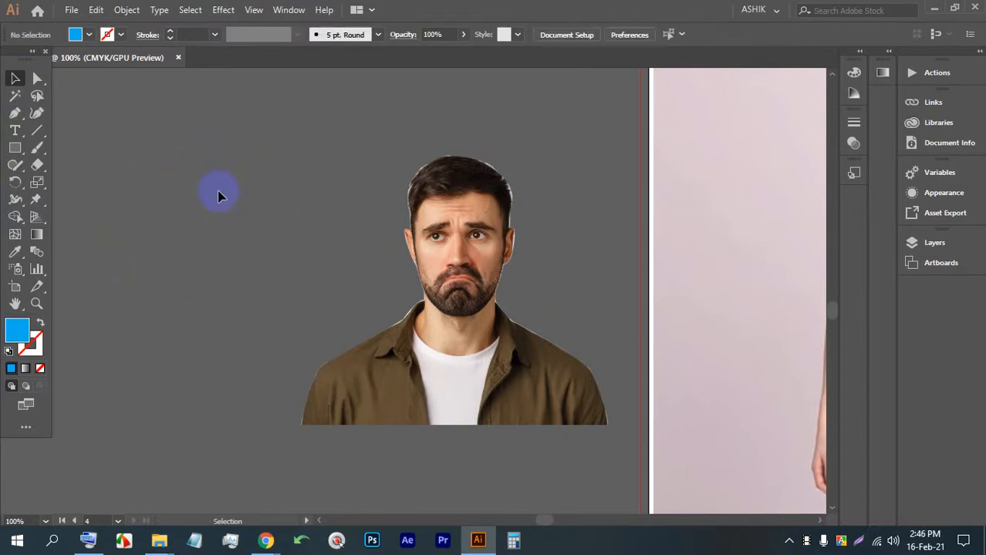
Step: Examine the finished pages with text flowing around people and the fourth artboard next to the man's cutout
scroll(320, 218, "down", 4)
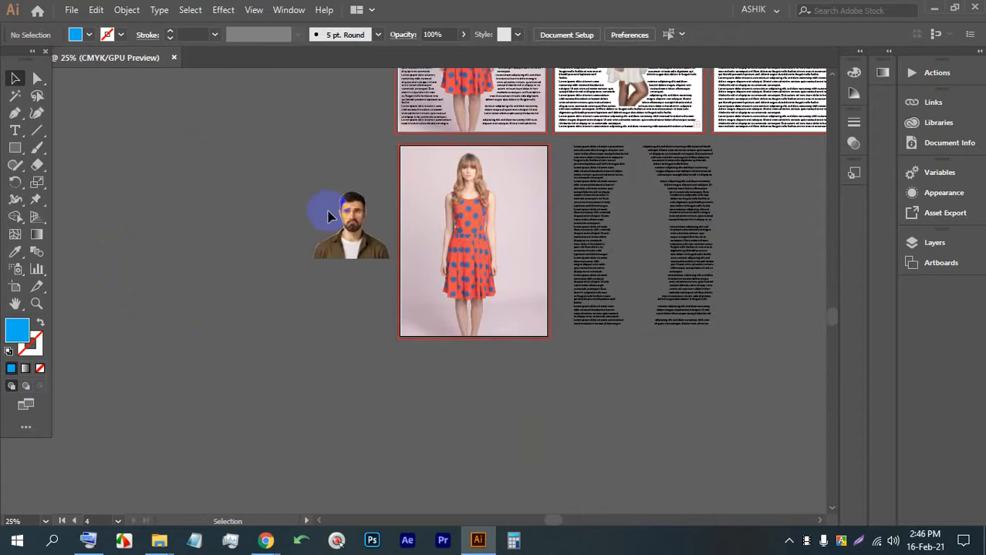
scroll(449, 174, "up", 2)
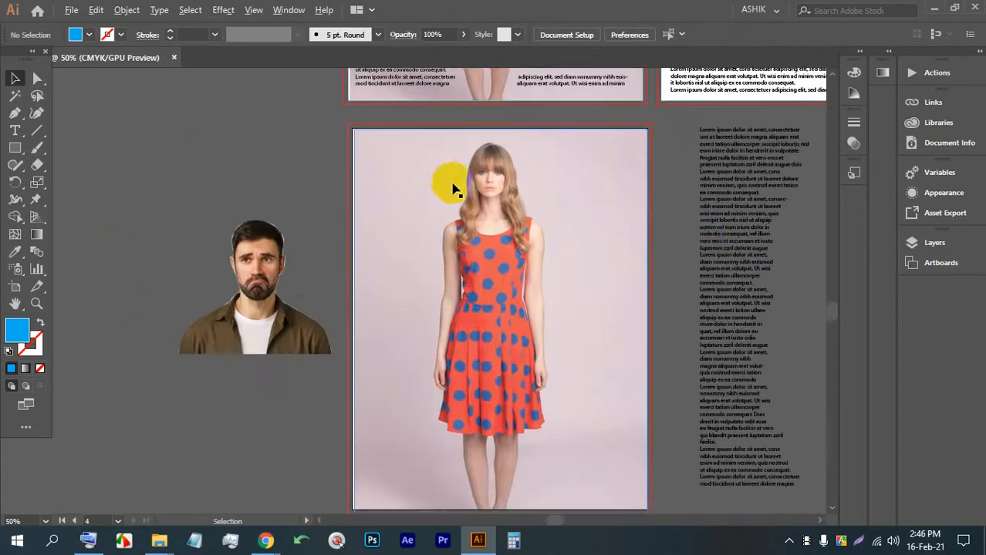
left_click_drag(664, 244, 381, 341)
scroll(386, 326, "down", 1)
scroll(562, 230, "up", 2)
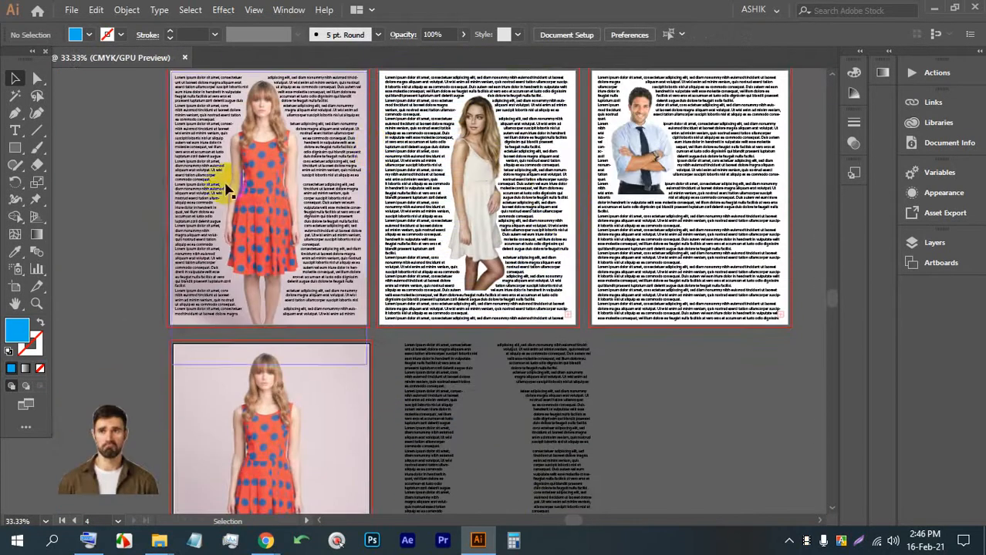
scroll(352, 269, "down", 1)
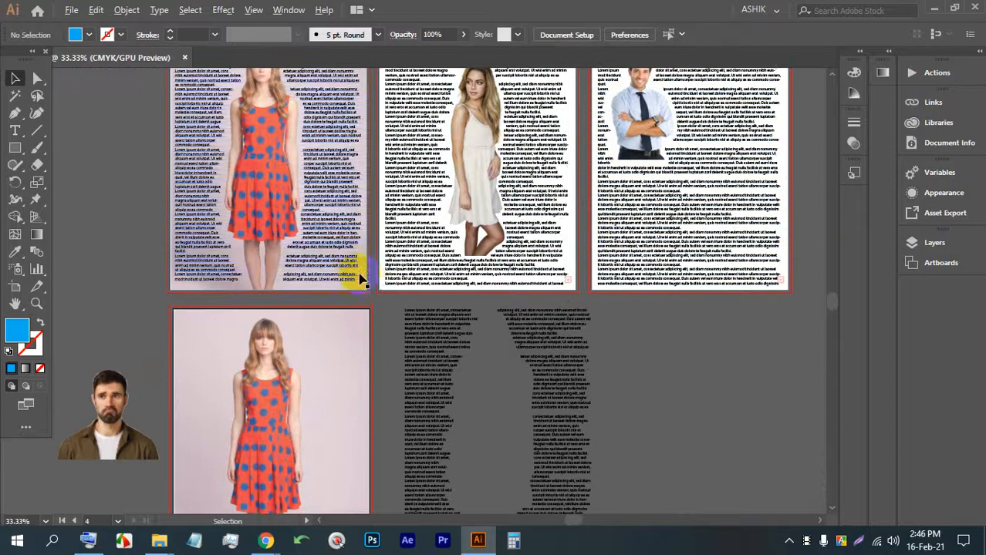
scroll(165, 418, "down", 2)
scroll(205, 396, "up", 3)
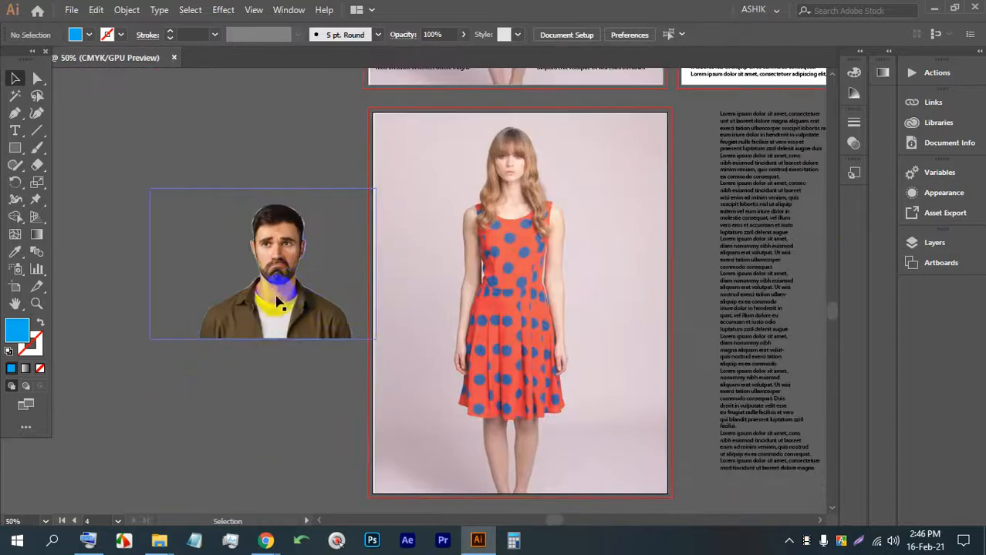
Step: Delete the man's cutout, the woman's photo on the fourth artboard and the text block beside it
left_click(269, 303)
left_click(513, 324)
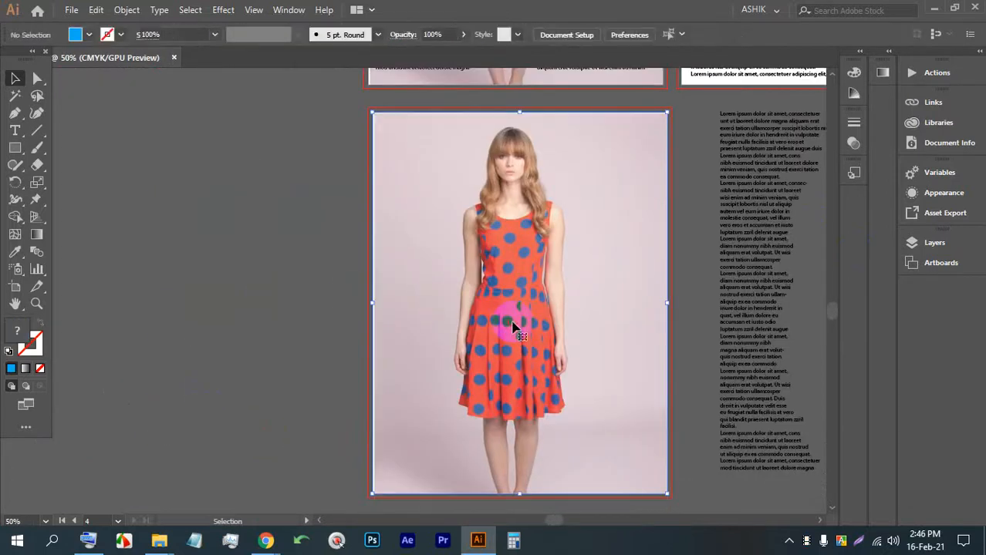
key("Delete")
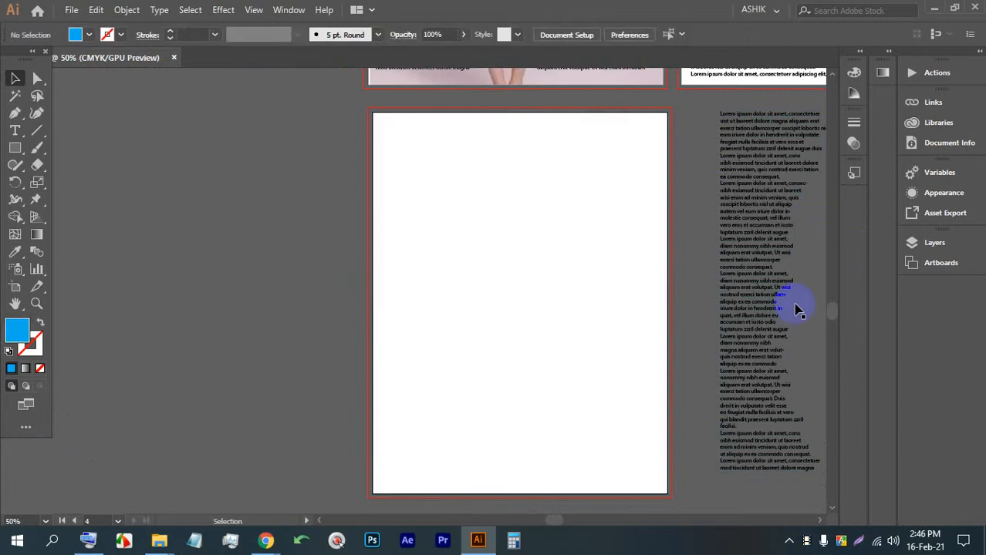
left_click(759, 302)
key("Delete")
scroll(622, 309, "right", 5)
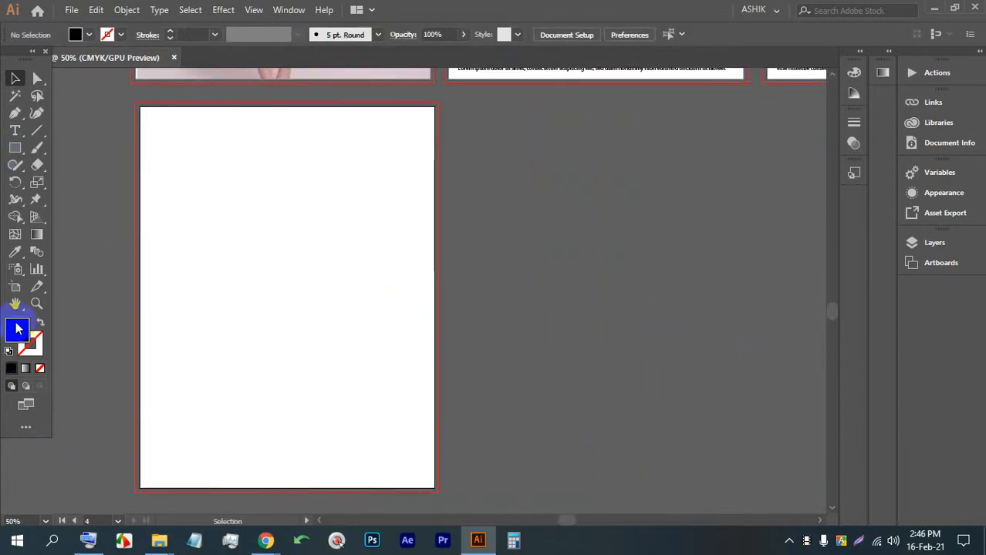
Step: Duplicate the empty fourth artboard beside itself and align the copy's upper edge with the original
left_click(15, 287)
left_click_drag(264, 266, 572, 266)
scroll(480, 165, "up", 4)
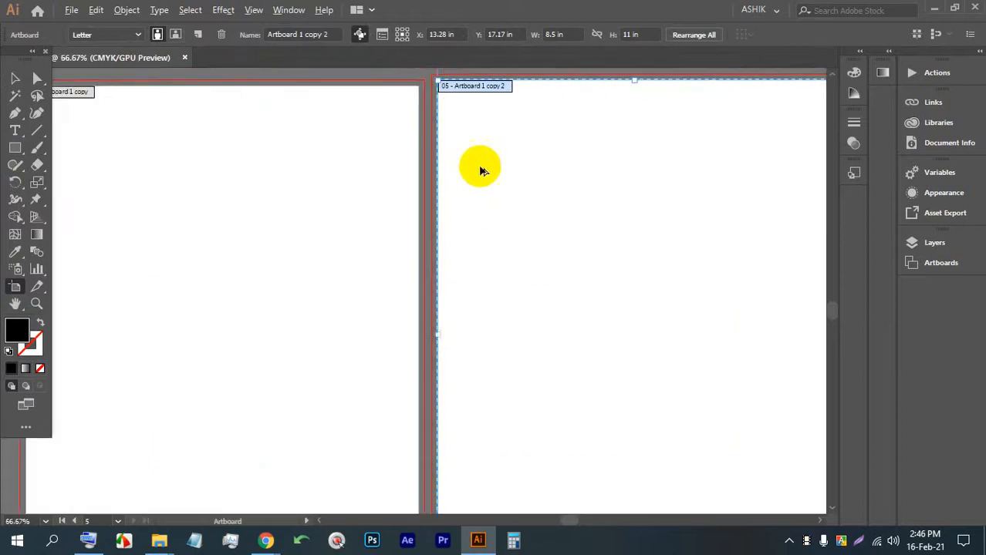
left_click_drag(466, 214, 470, 229)
scroll(429, 165, "down", 4)
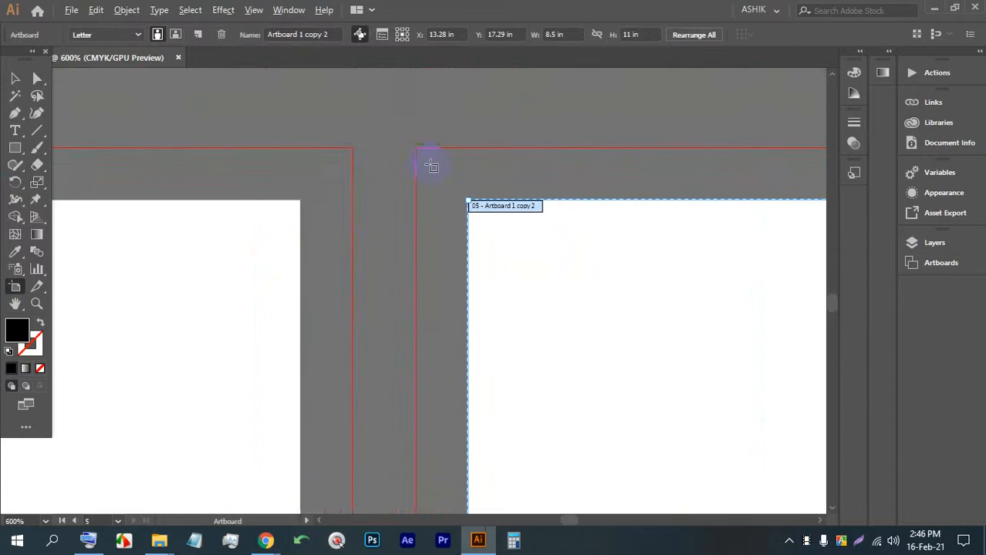
Step: Undo the artboard copy and the deletions of the woman's photo, the text block and the man's cutout
scroll(430, 179, "down", 2)
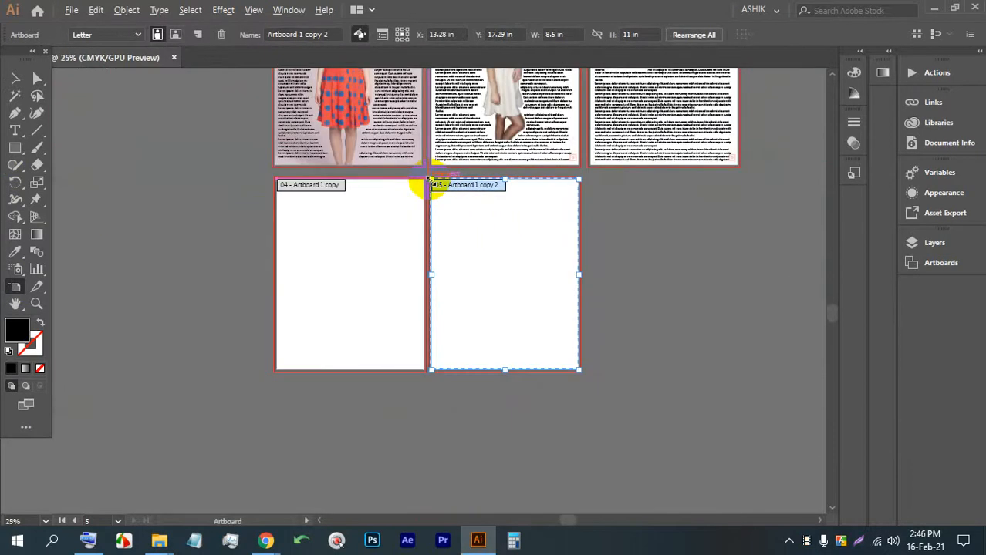
scroll(489, 255, "up", 2)
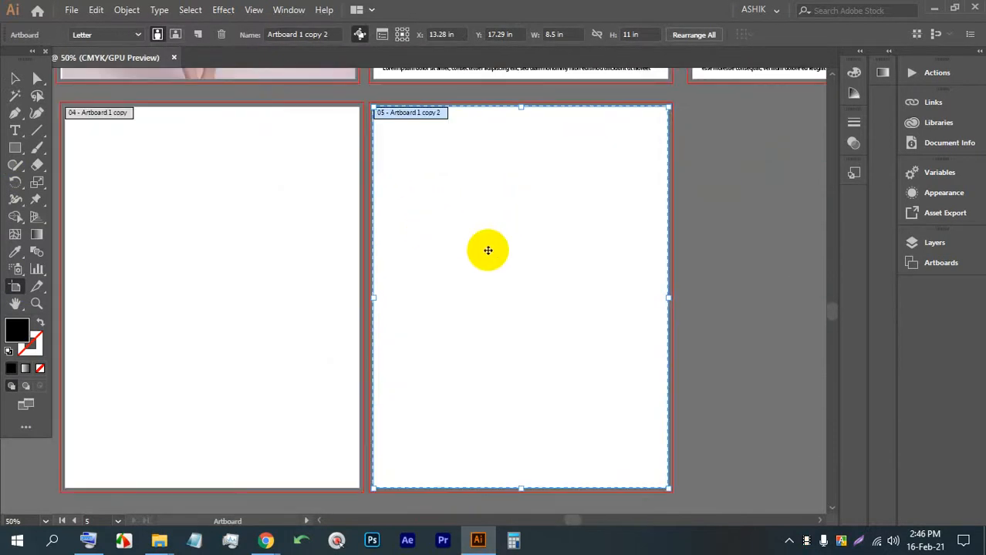
scroll(486, 262, "down", 3)
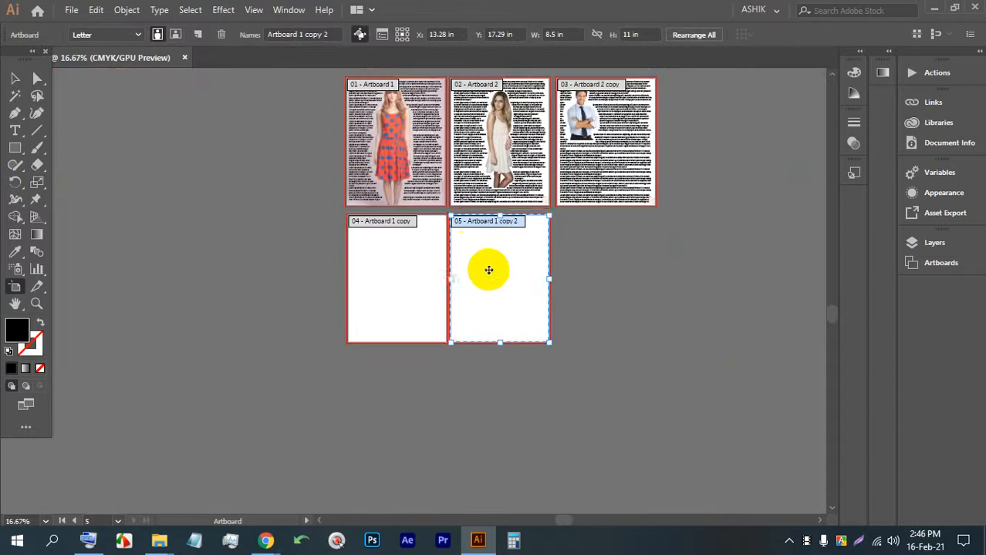
key("Delete")
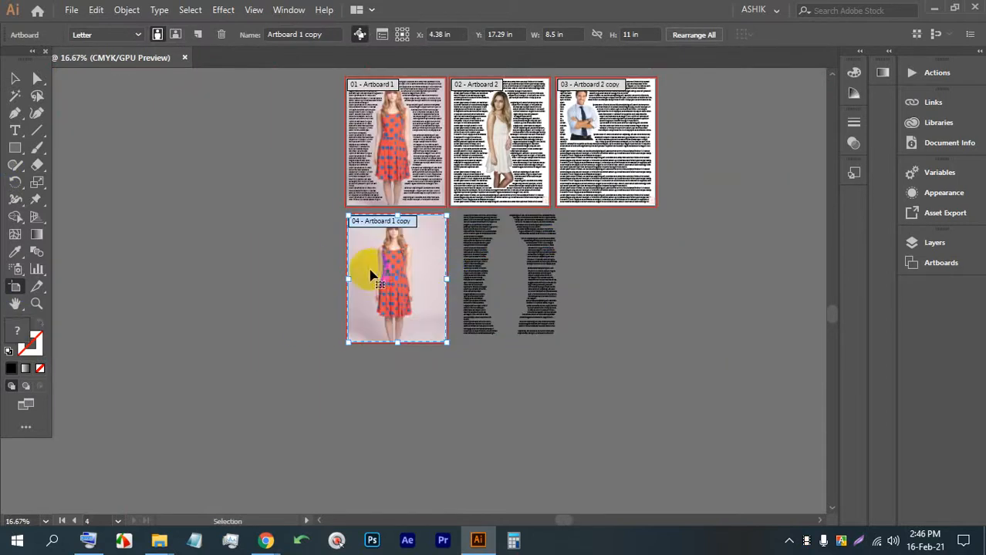
Step: Start refining the mask outline along the light fringe of the man's hair with the Pen tool
scroll(310, 267, "up", 7)
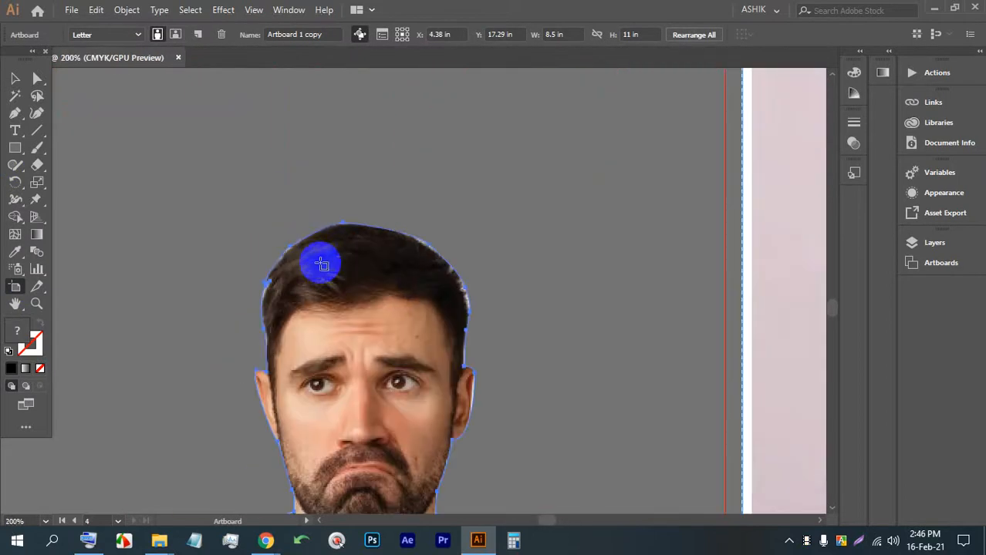
scroll(419, 273, "up", 1)
scroll(419, 270, "up", 1)
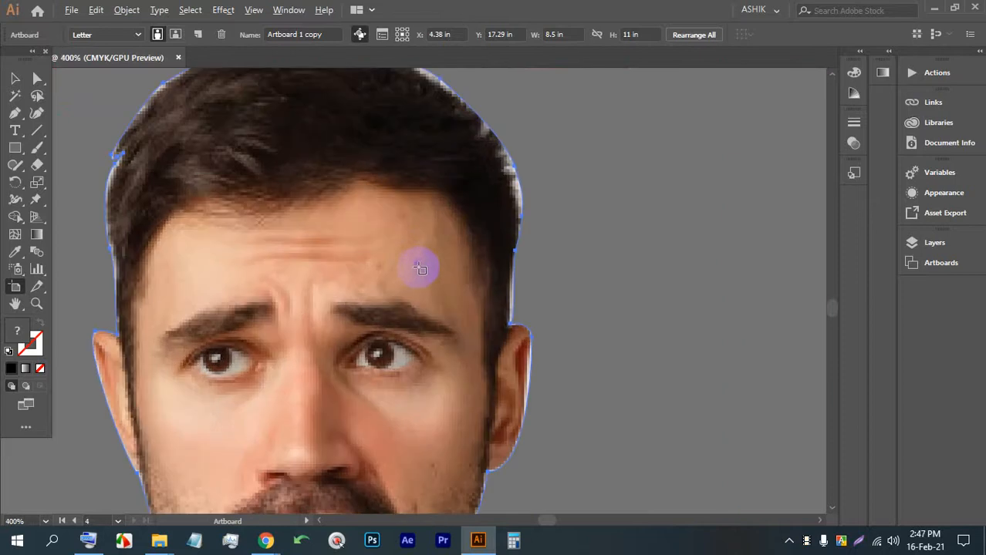
scroll(429, 274, "up", 1)
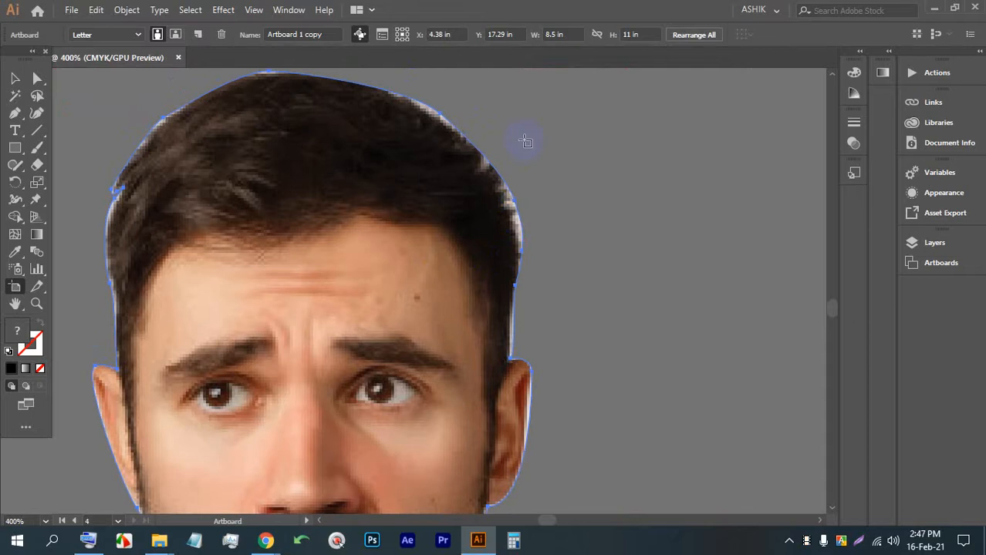
scroll(534, 205, "up", 6)
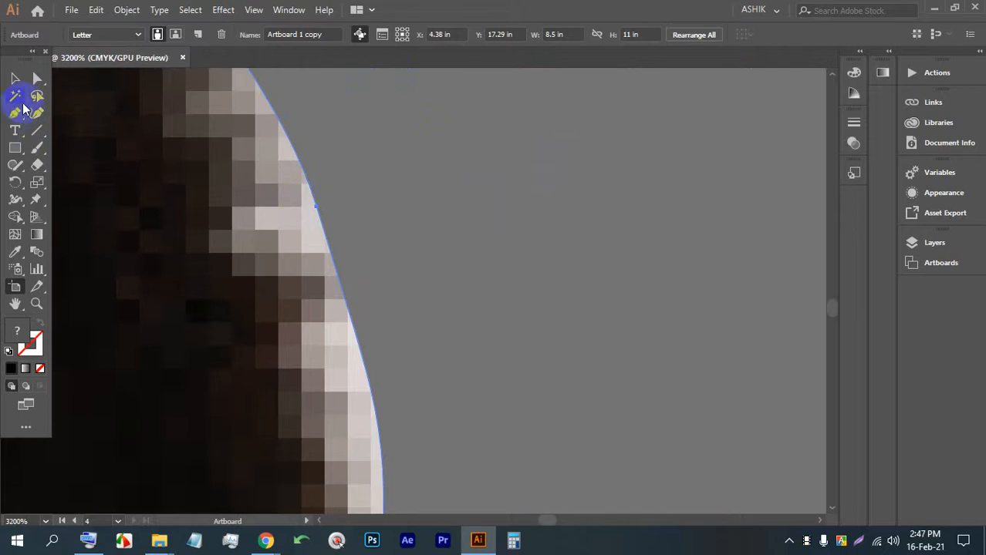
left_click(15, 114)
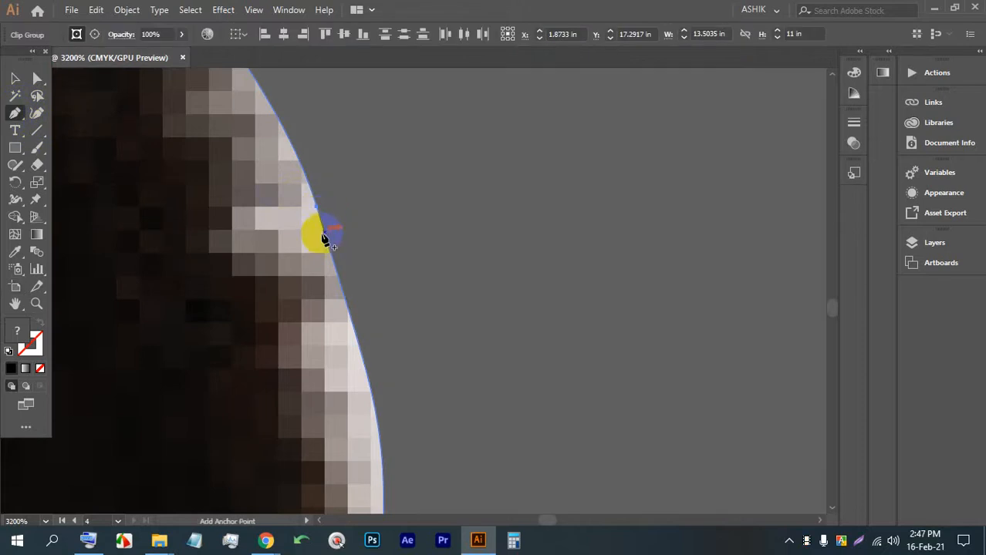
Step: Add an anchor point to the portrait's clipping path beside the hair and pull the path inward to trim the light fringe
left_click(325, 237)
left_click(37, 78)
left_click(327, 230)
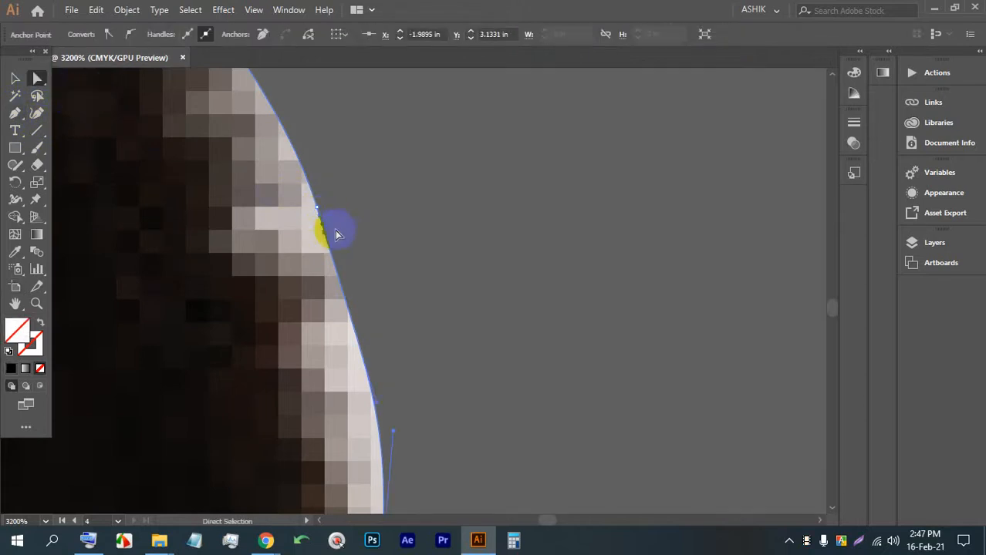
left_click_drag(327, 241, 270, 233)
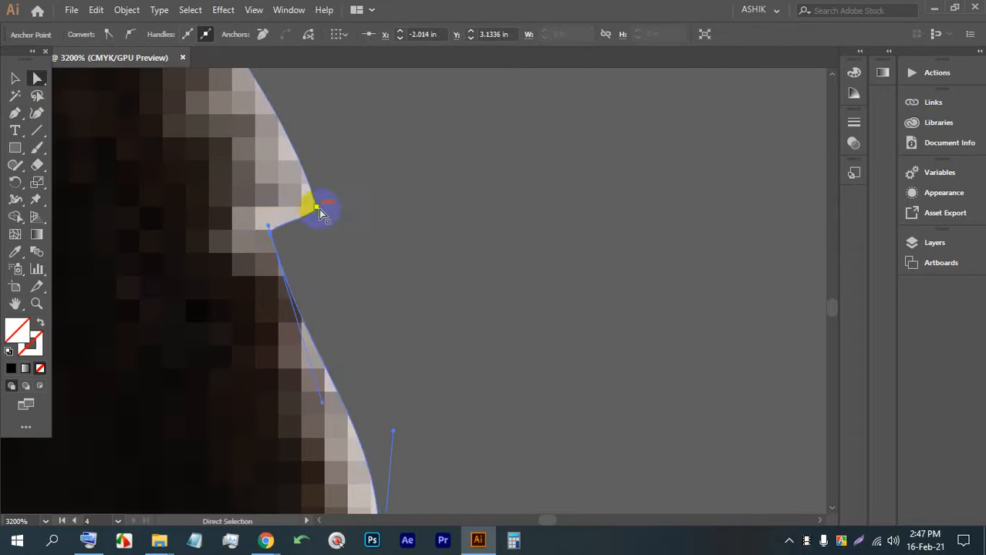
left_click(317, 209)
left_click_drag(317, 209, 290, 209)
scroll(315, 185, "down", 10)
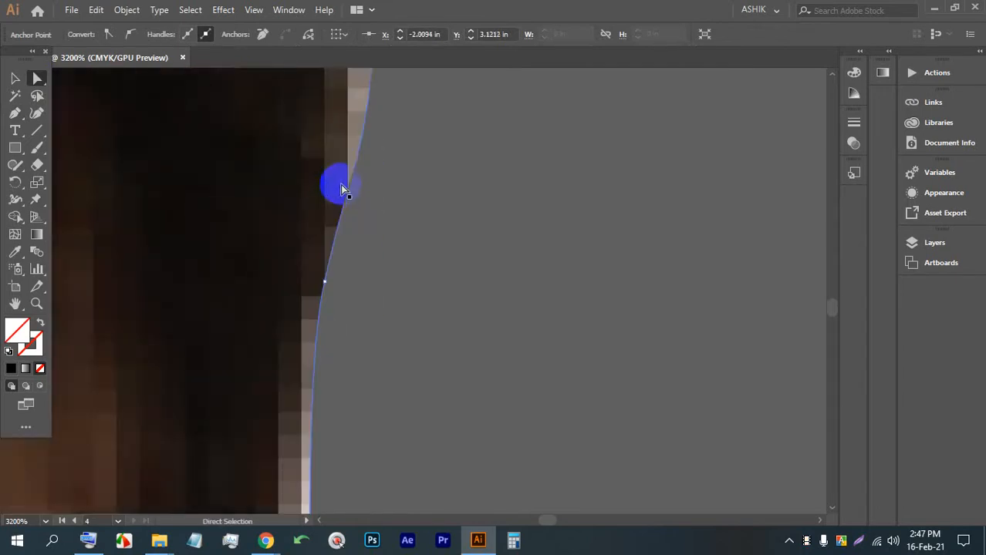
Step: Delete the man's portrait cut-out, the red-dress photo on the fourth artboard and the loose text columns beside it
left_click(270, 540)
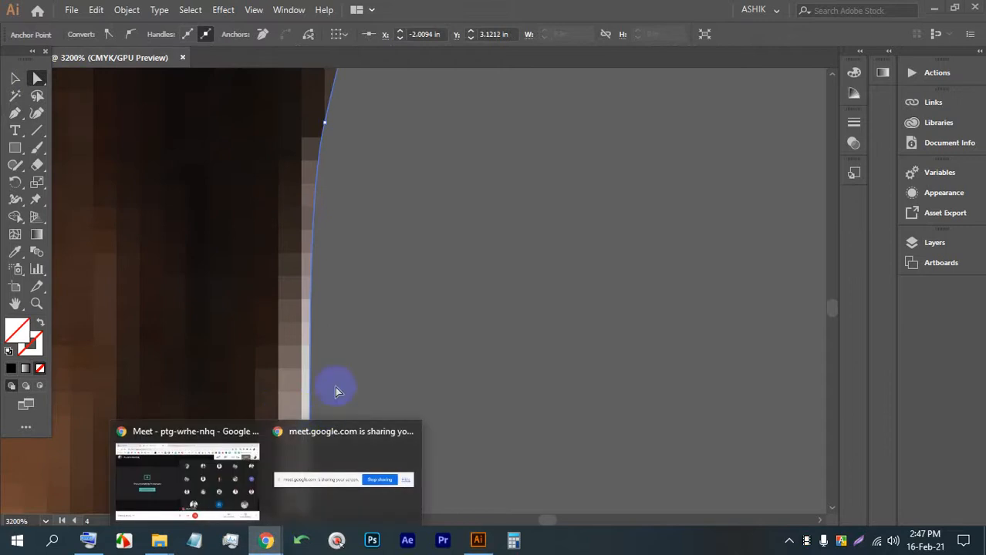
scroll(340, 315, "down", 6)
scroll(341, 305, "down", 3)
left_click(17, 79)
scroll(444, 256, "down", 3)
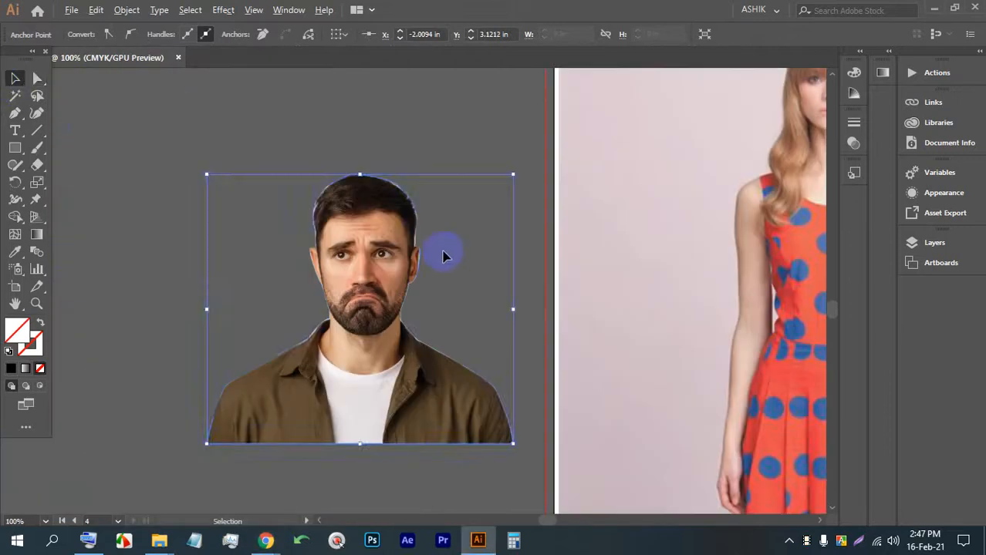
left_click(422, 501)
left_click(349, 324)
scroll(268, 284, "down", 5)
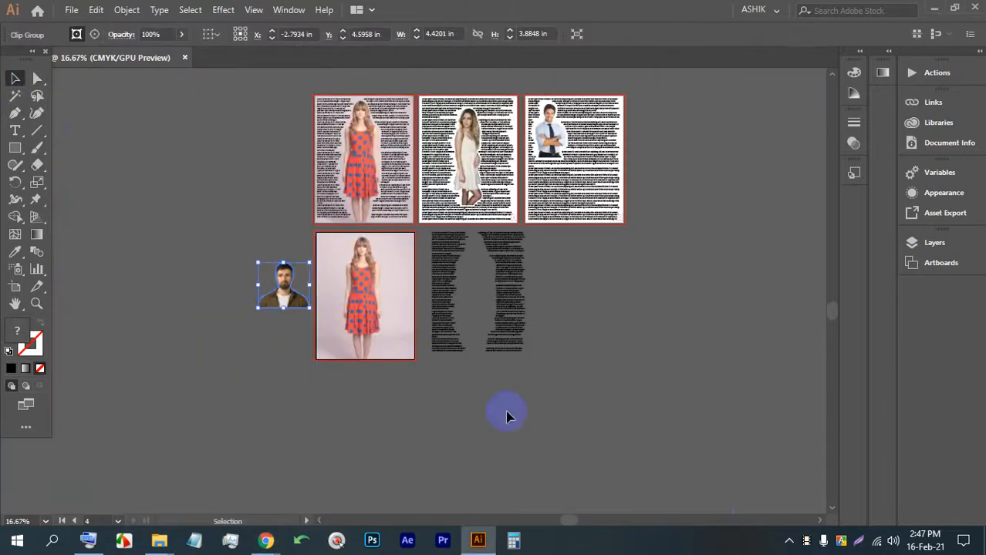
left_click_drag(506, 414, 175, 263)
key("Delete")
Step: Duplicate the blank Letter artboard directly beside the original and align their upper edges at X 13.28 in, Y 17.29 in
scroll(403, 279, "up", 3)
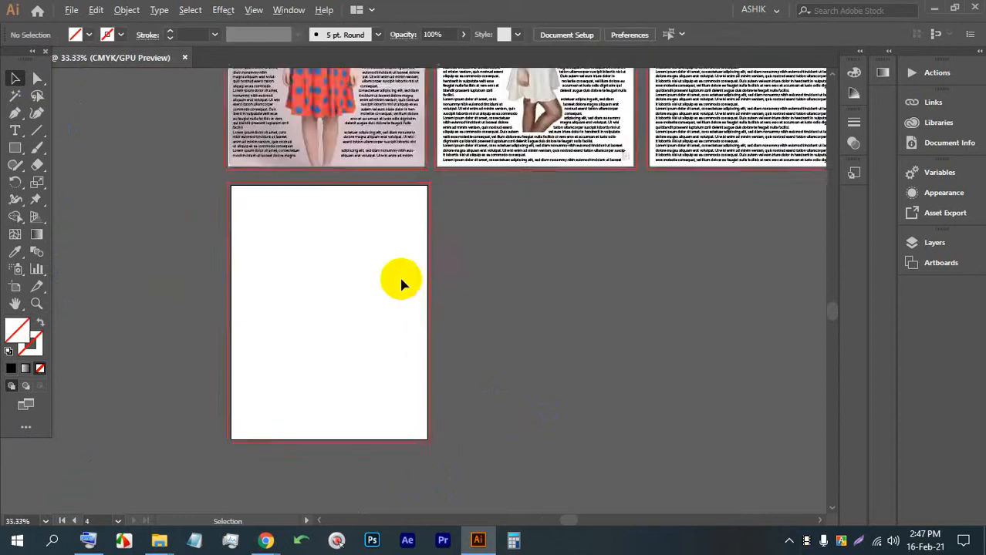
scroll(140, 267, "down", 1)
left_click(15, 287)
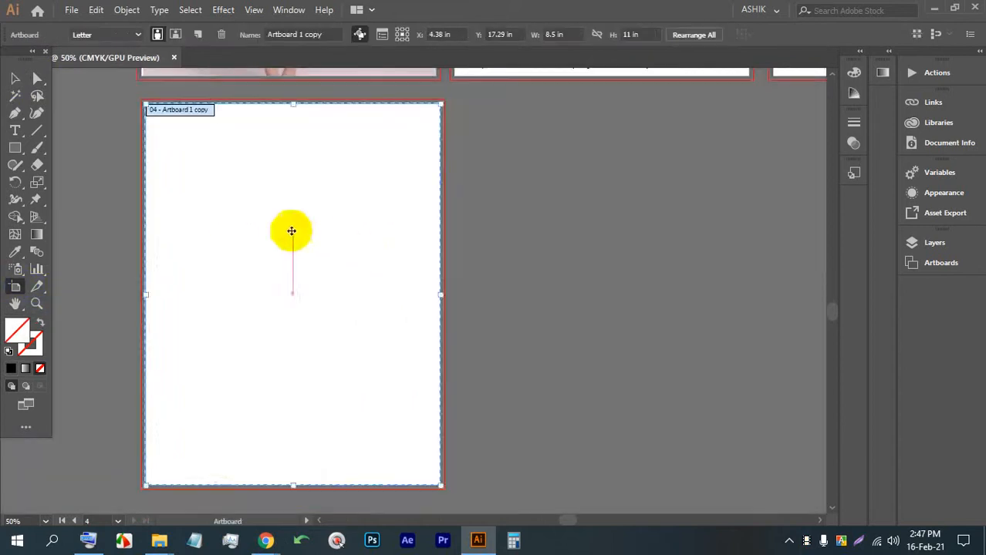
left_click_drag(291, 230, 563, 226)
left_click_drag(550, 273, 525, 289)
scroll(463, 139, "up", 4)
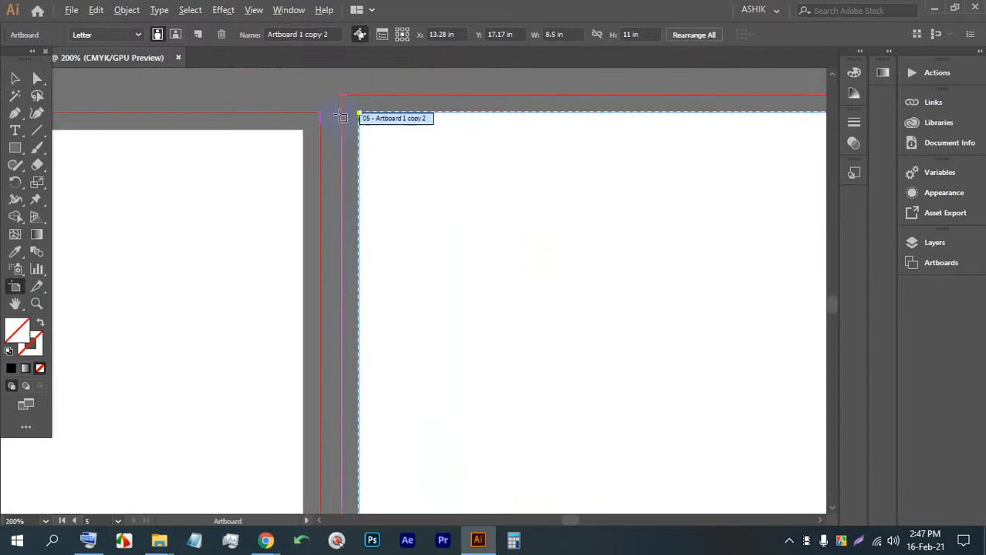
scroll(341, 117, "up", 2)
left_click_drag(418, 192, 420, 202)
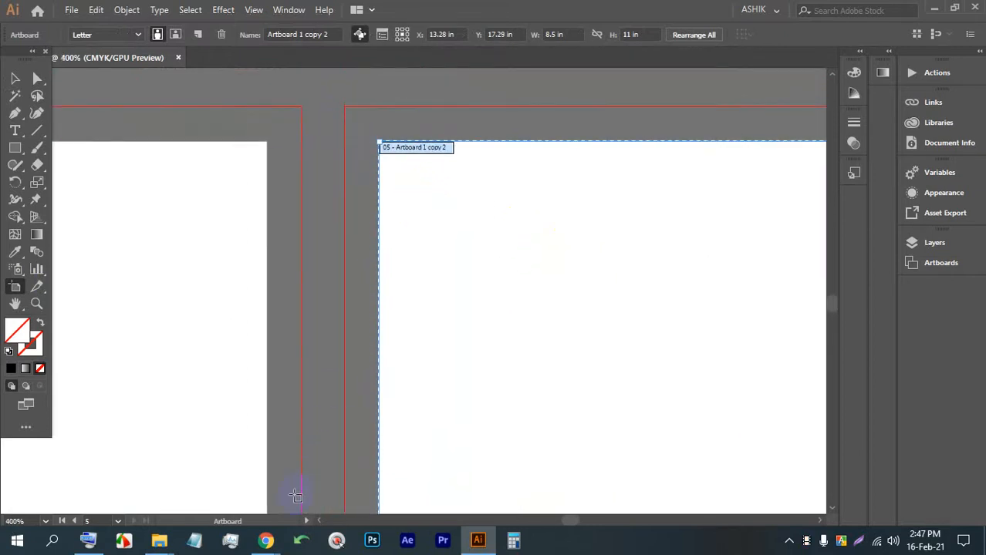
Step: Check the Google Meet presentation in Chrome and return to the Illustrator document
mouse_move(265, 540)
left_click(187, 458)
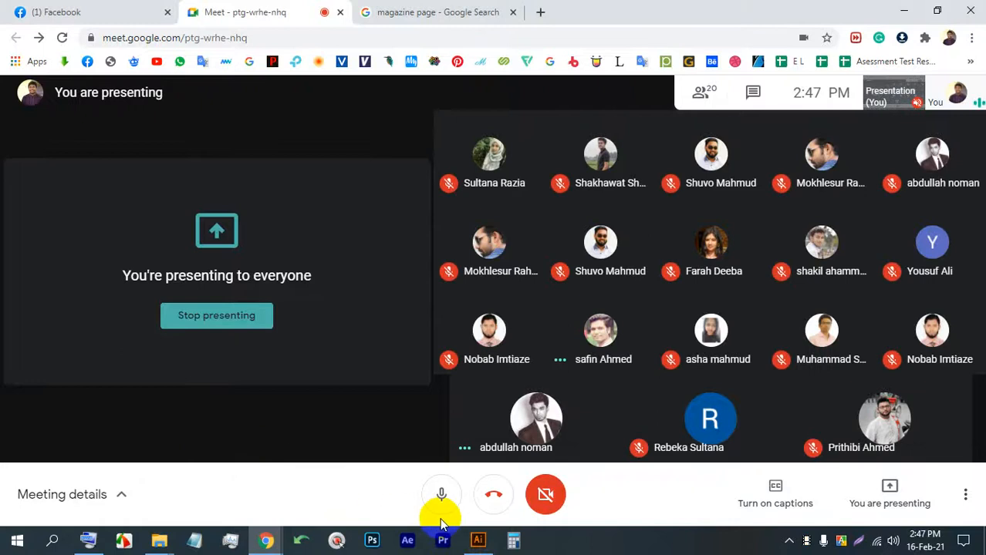
left_click(478, 540)
scroll(377, 316, "down", 1)
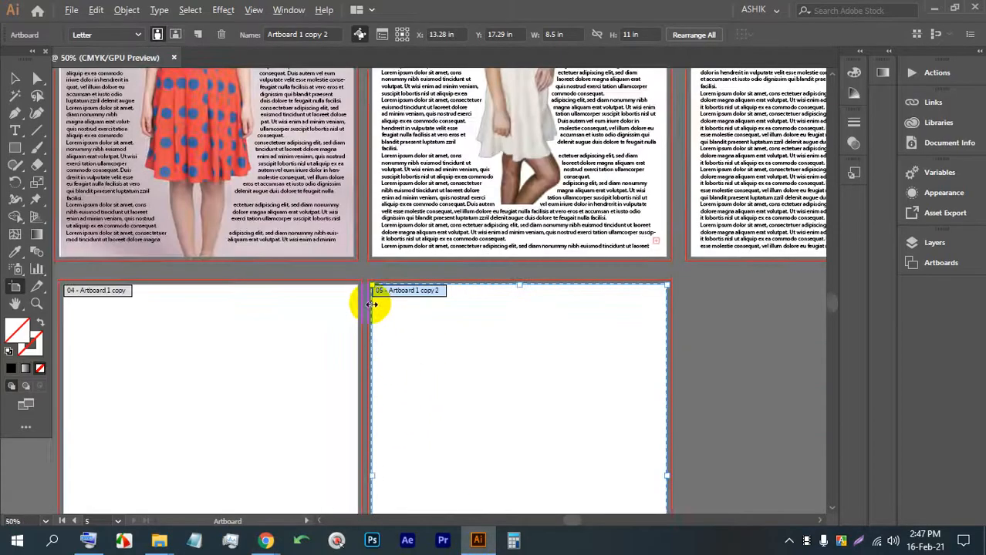
scroll(372, 305, "down", 5)
scroll(336, 483, "up", 1)
Step: Switch to Chrome and open the bookmarked Unsplash site in place of the magazine page image search
left_click(260, 543)
left_click(213, 485)
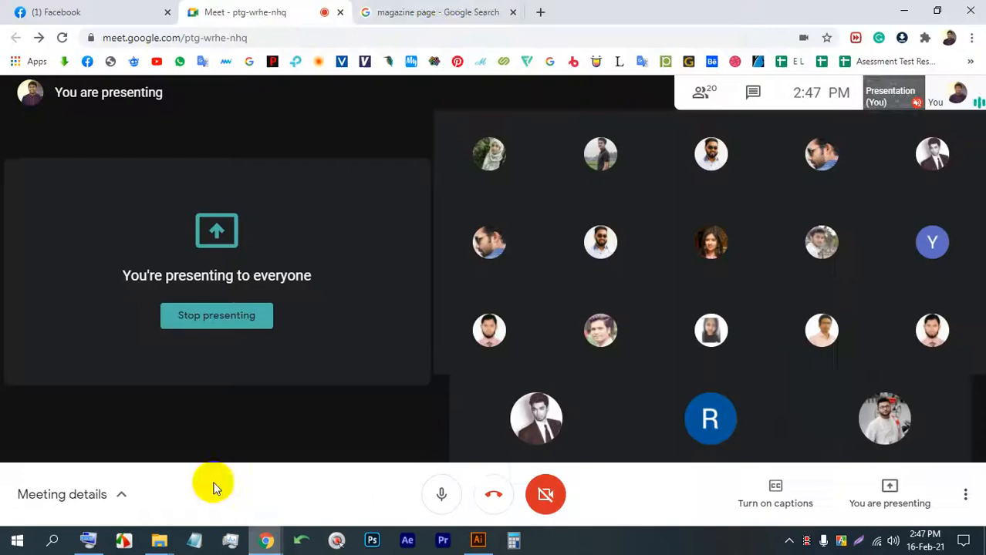
left_click(443, 9)
left_click(970, 61)
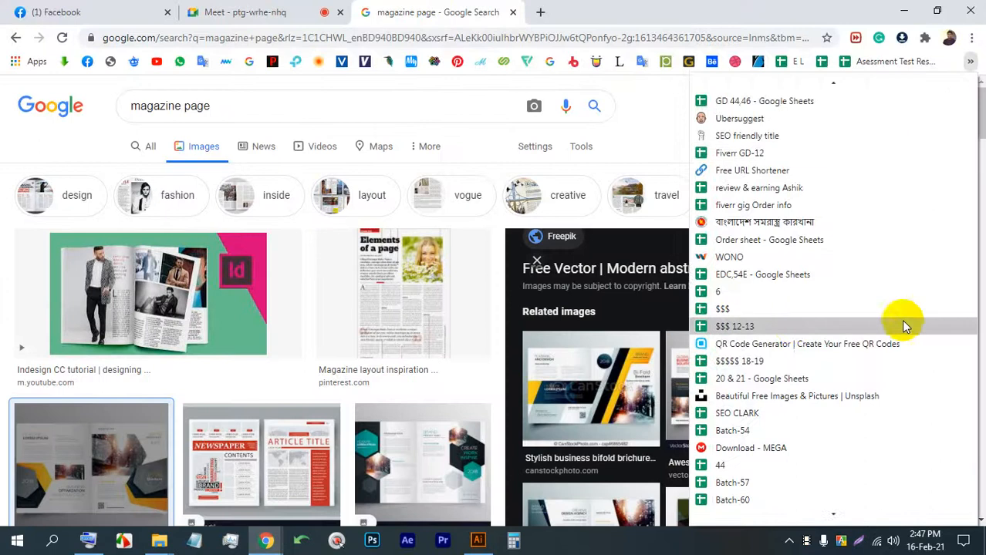
left_click(727, 396)
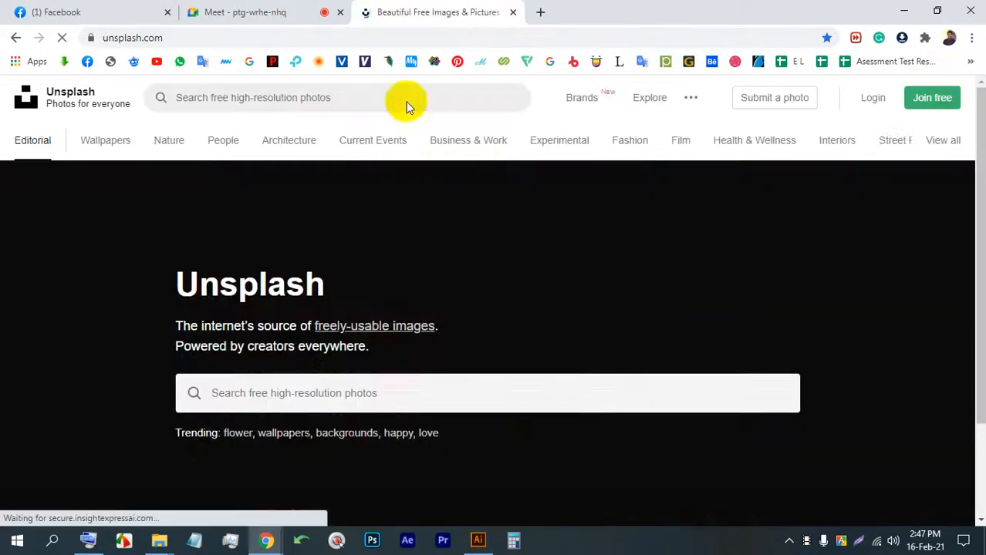
Step: Search Unsplash for "forest" photos
left_click(312, 92)
type("fore")
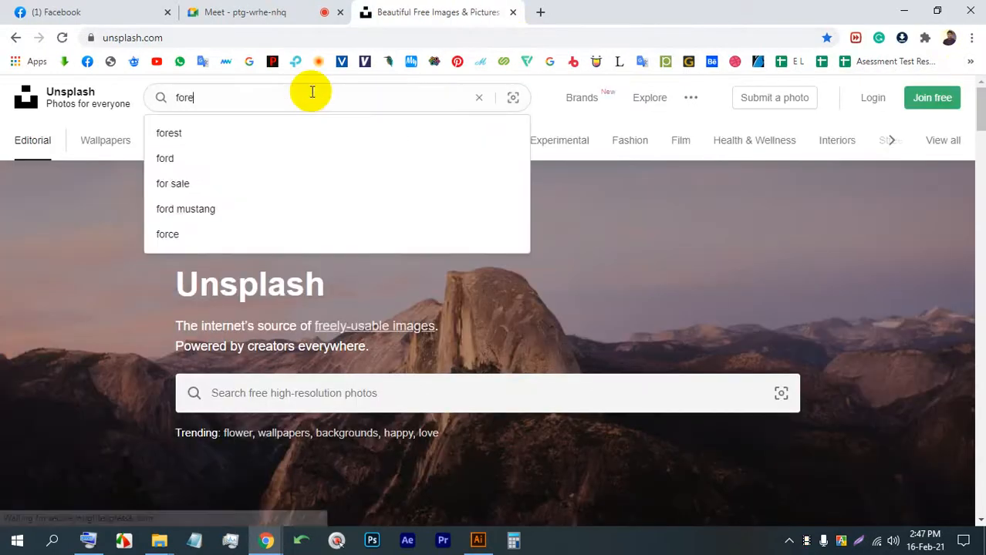
type("st")
key("Return")
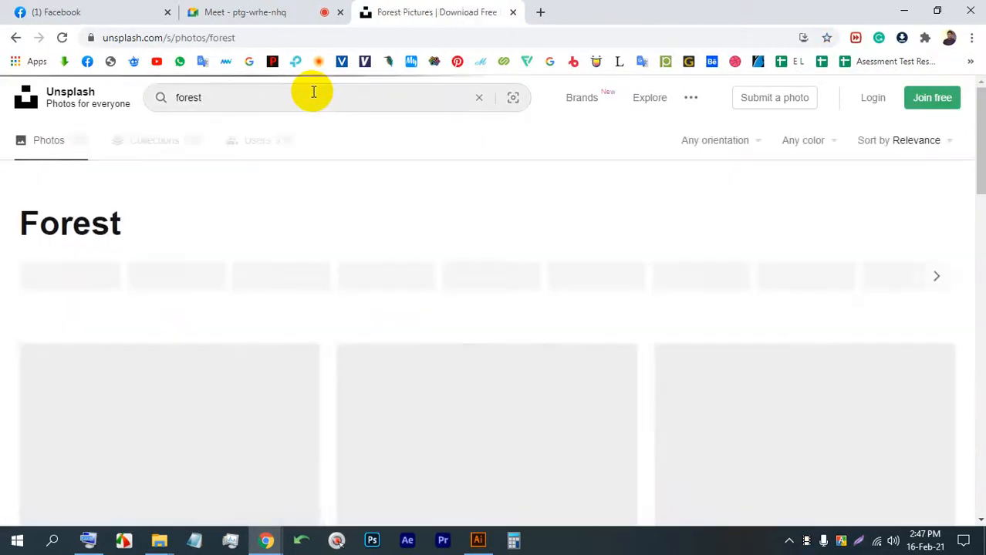
Step: Download the sunset photo of pine trees with a mountain and place the file in the Illustrator document
scroll(376, 243, "down", 1)
scroll(379, 238, "down", 5)
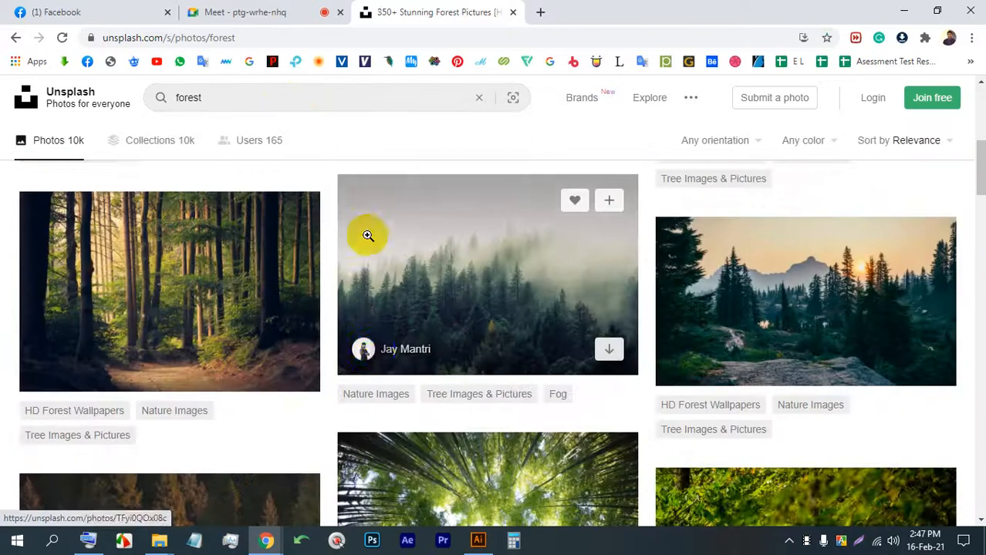
left_click(755, 281)
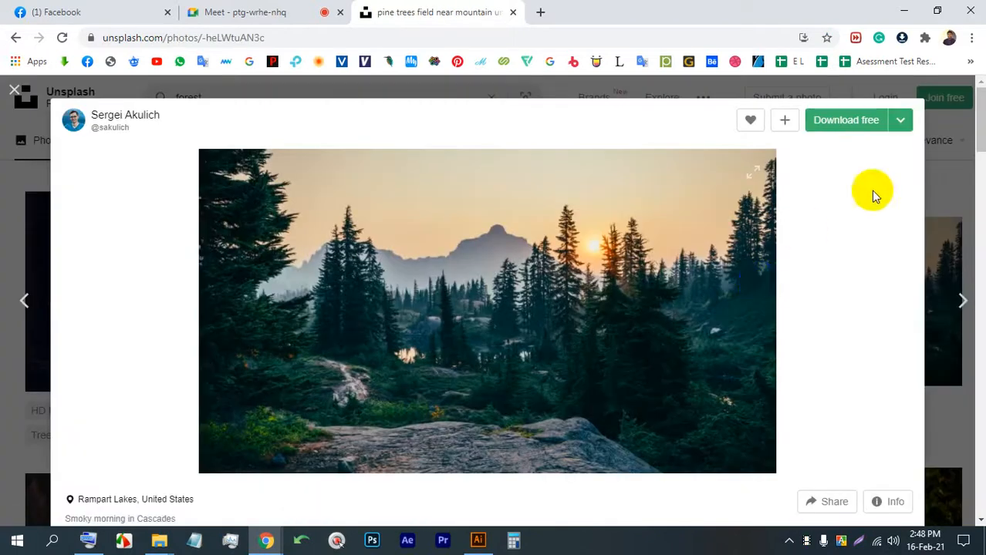
left_click(843, 122)
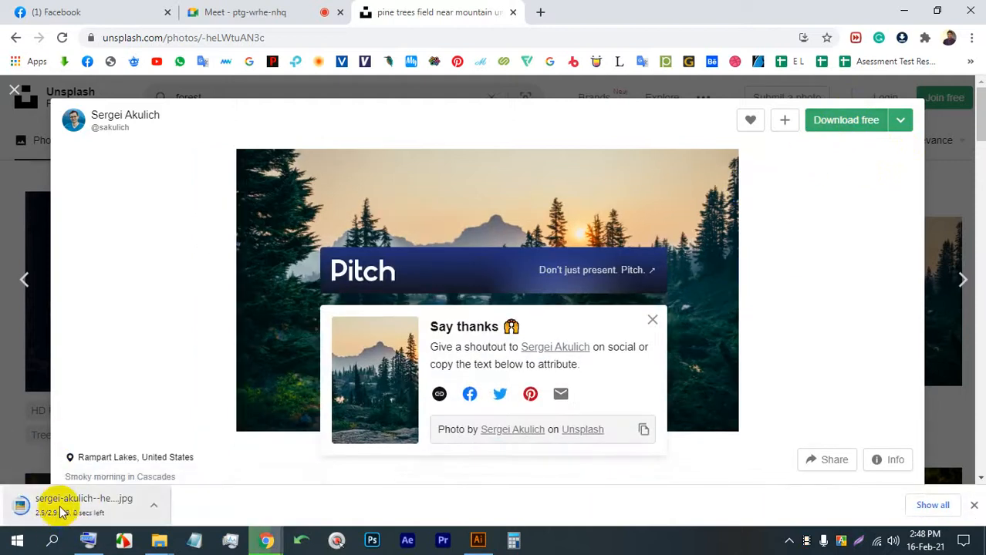
left_click_drag(60, 505, 399, 297)
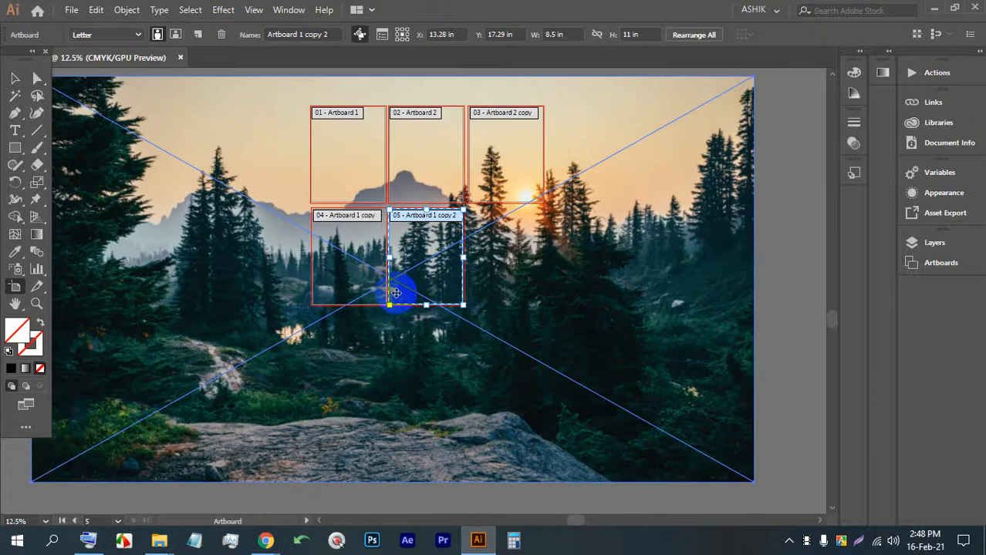
Step: Scale down the placed forest photo and align its left edge with the fourth artboard, overlapping both lower artboards
key("ctrl+minus")
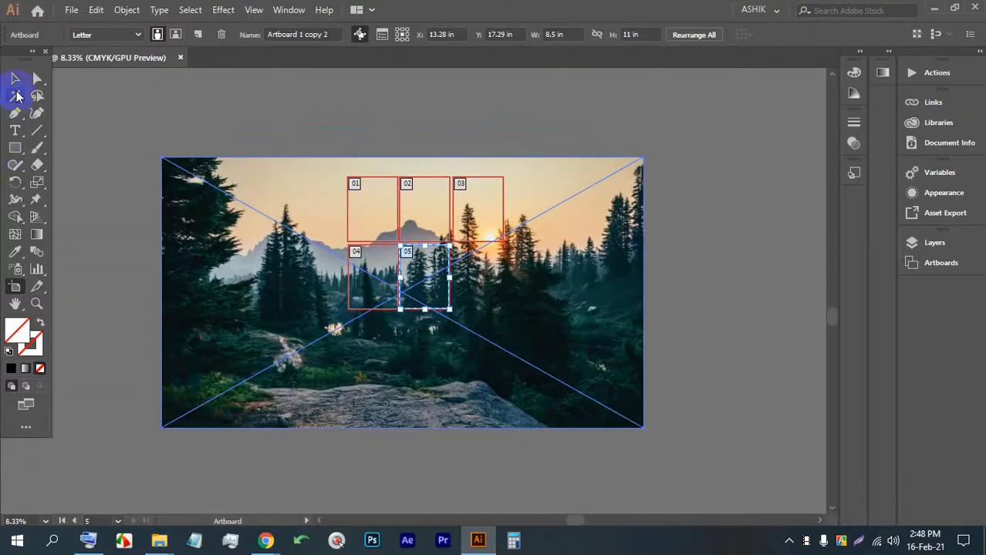
left_click(15, 82)
left_click_drag(400, 150, 391, 341)
left_click_drag(403, 390, 403, 282)
scroll(410, 288, "up", 3)
left_click_drag(413, 206, 415, 320)
left_click_drag(431, 416, 348, 380)
scroll(397, 310, "up", 1)
scroll(392, 305, "up", 1)
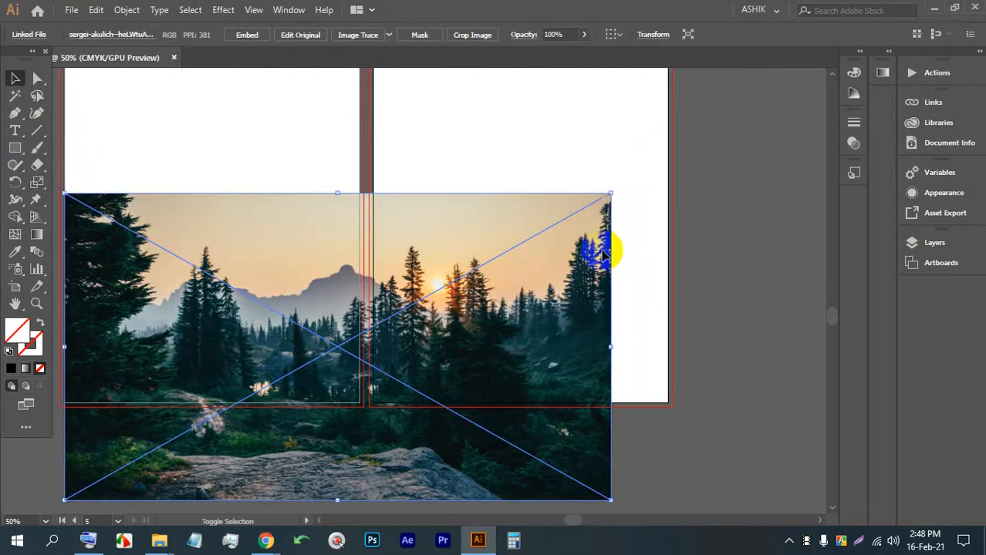
Step: Enlarge the forest photo to span the width of both lower artboards, shift it into position and embed it
left_click_drag(610, 195, 668, 160)
left_click_drag(511, 229, 474, 301)
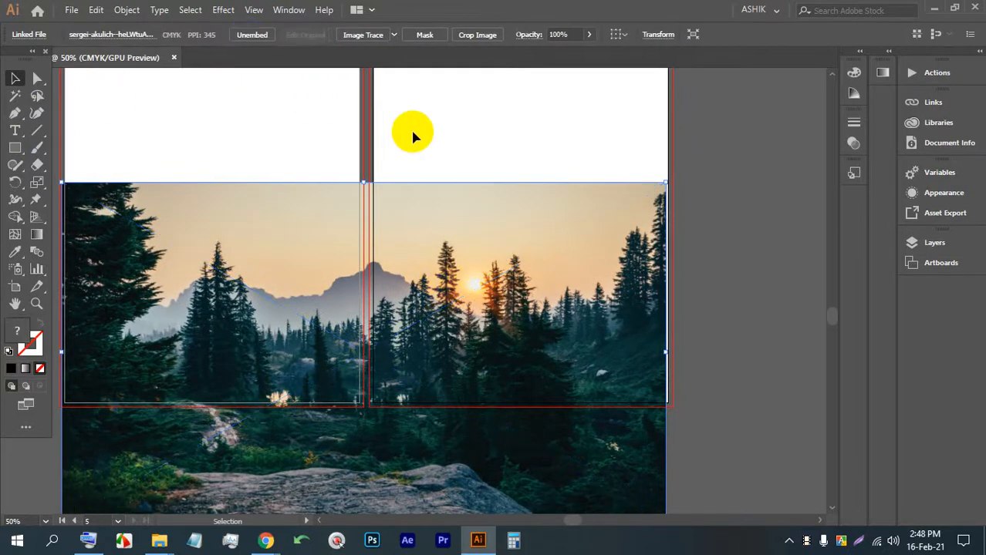
scroll(474, 198, "down", 2)
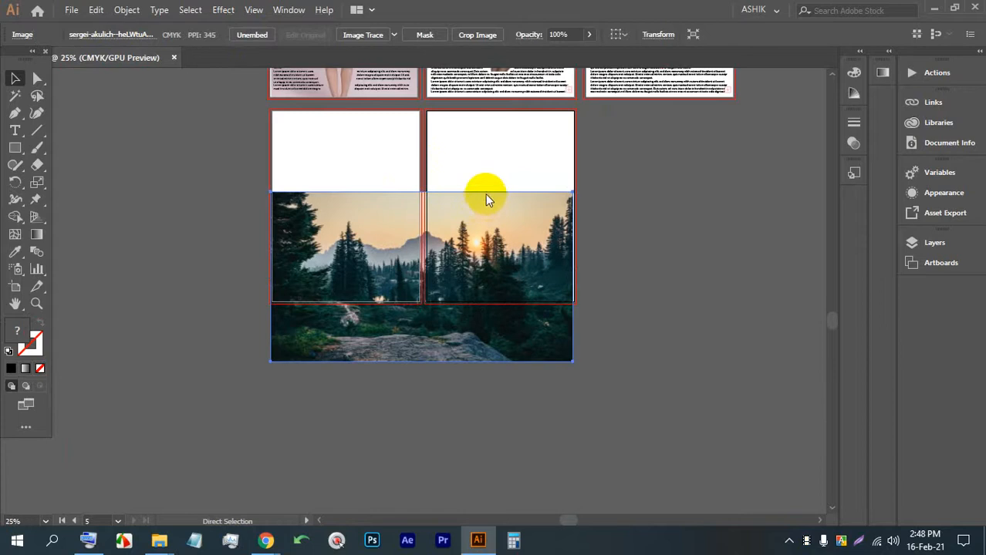
Step: Start saving the document as an Adobe Illustrator file and browse to folder 52 on the LEDP (E:) drive
key("ctrl+s")
left_click(170, 36)
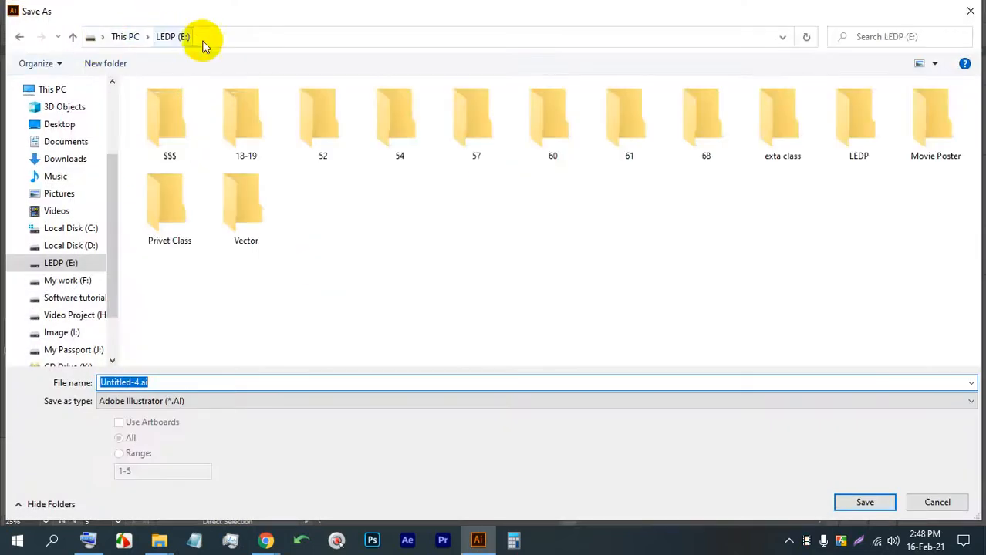
left_click(345, 133)
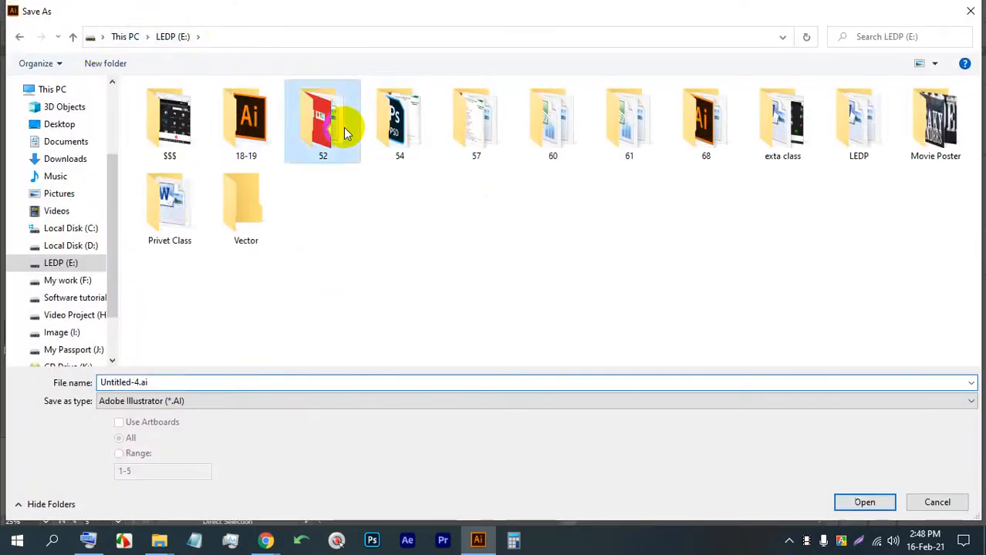
double_click(344, 133)
scroll(374, 308, "down", 2)
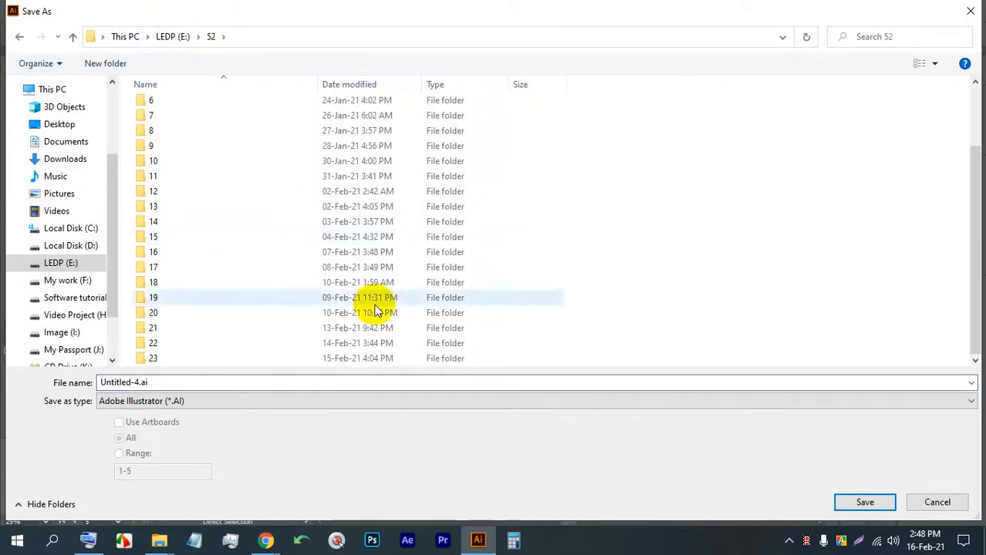
Step: Create a folder named 24 inside folder 52 and save the document in it as "Magazin Page.ai"
right_click(632, 203)
mouse_move(746, 354)
left_click(539, 354)
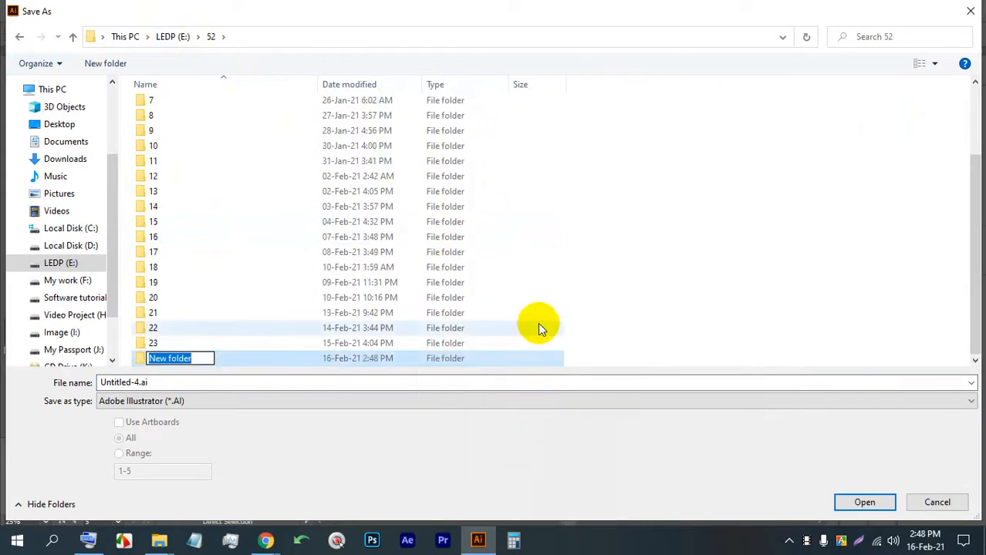
key("Return")
key("Return")
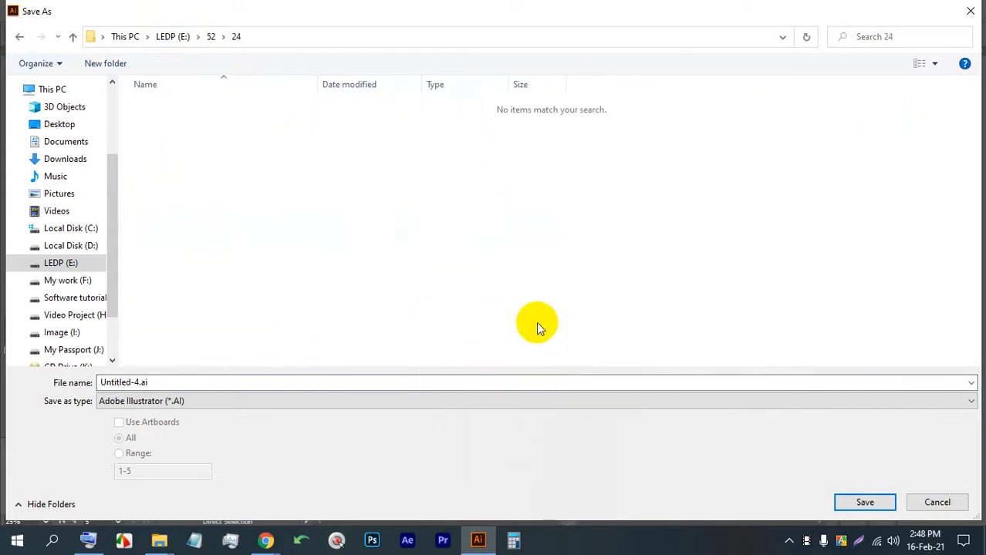
left_click(389, 380)
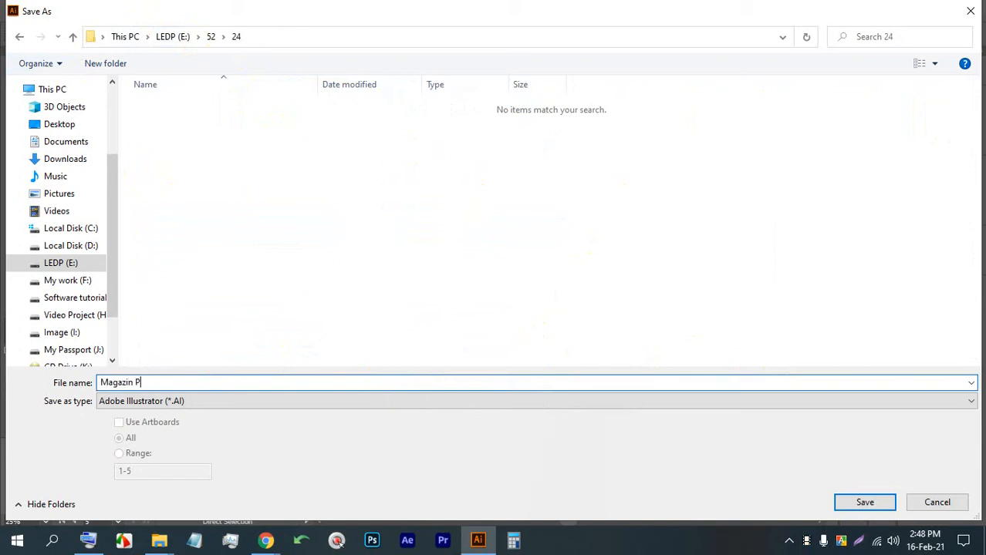
key("Return")
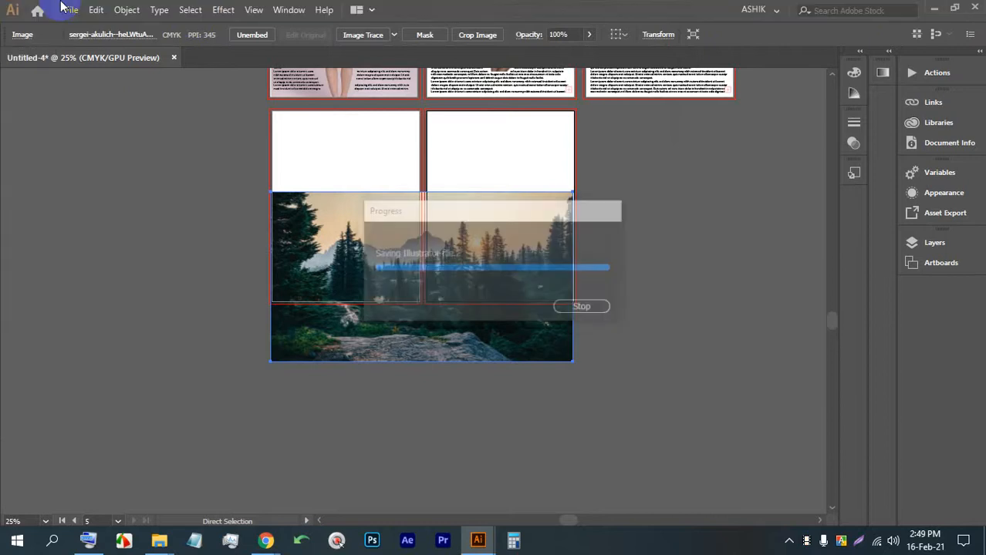
Step: Duplicate the fifth artboard with its forest photo to the left of the fourth artboard, at about X -5.41 in, Y 17.79 in
scroll(264, 231, "up", 3)
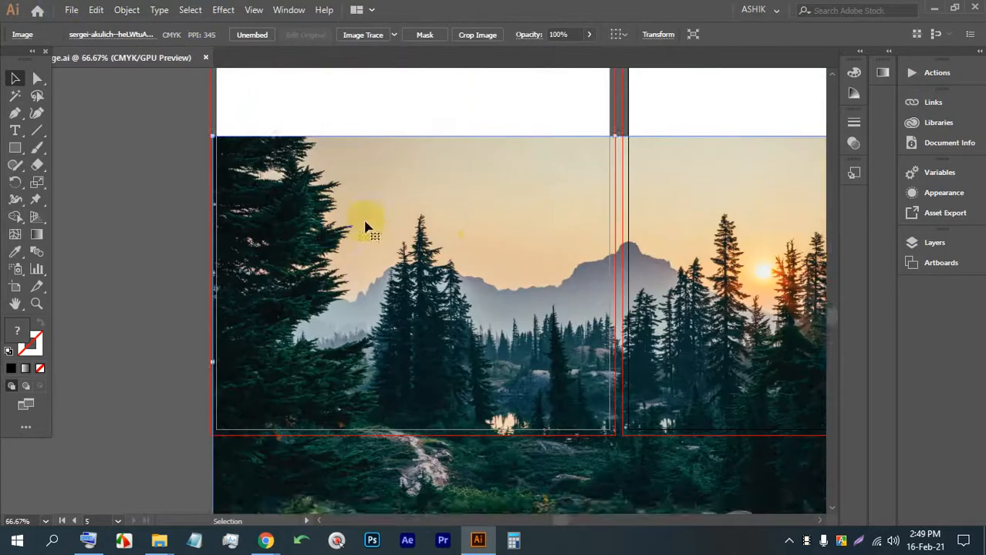
scroll(407, 243, "down", 4)
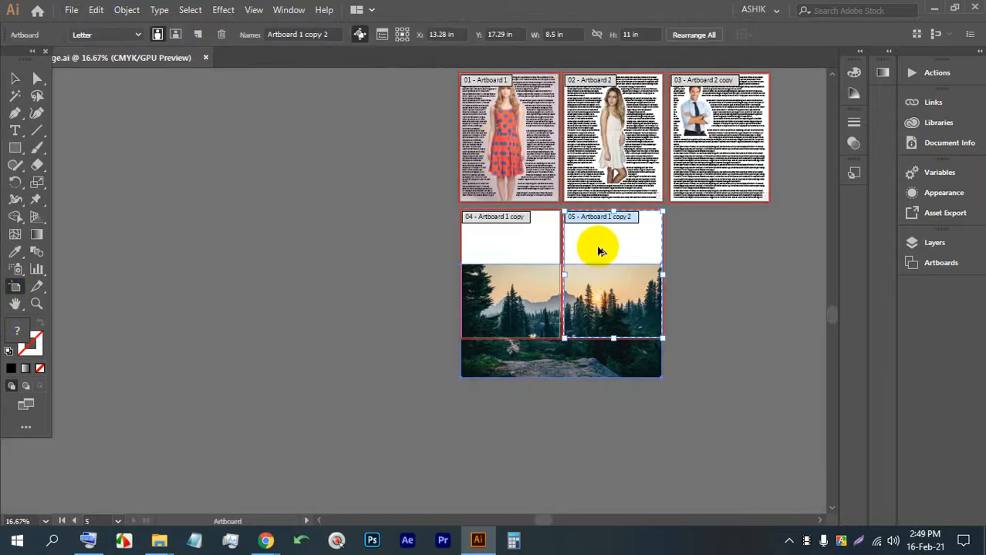
left_click_drag(599, 247, 390, 259)
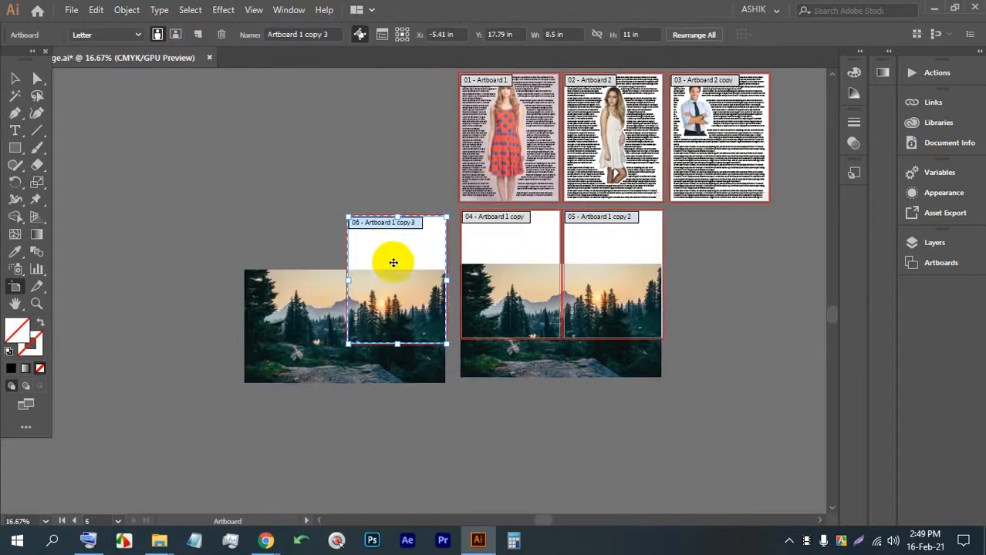
Step: Delete the duplicated forest photo from the sixth artboard, leaving the page blank
scroll(554, 257, "up", 2)
left_click(15, 79)
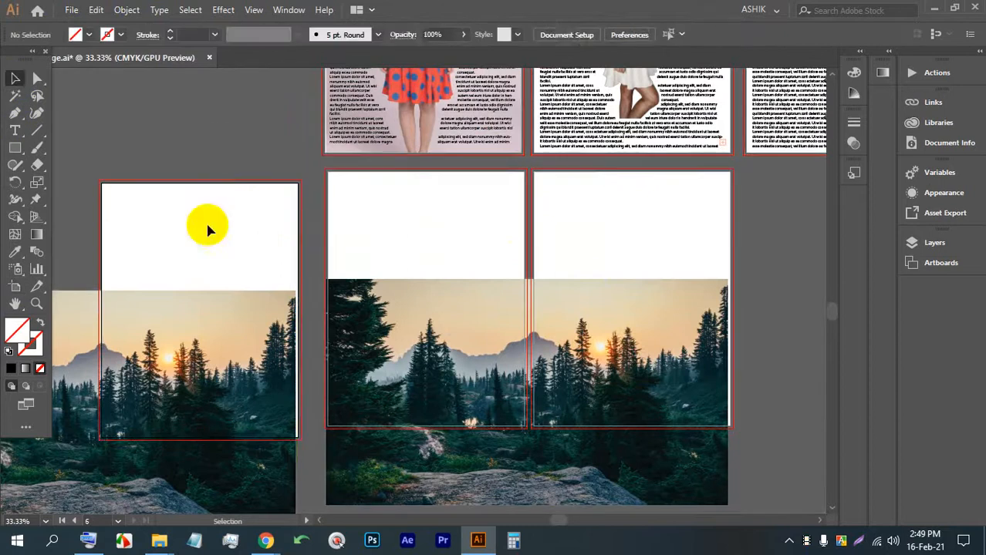
left_click(192, 329)
key("Delete")
scroll(238, 288, "up", 2)
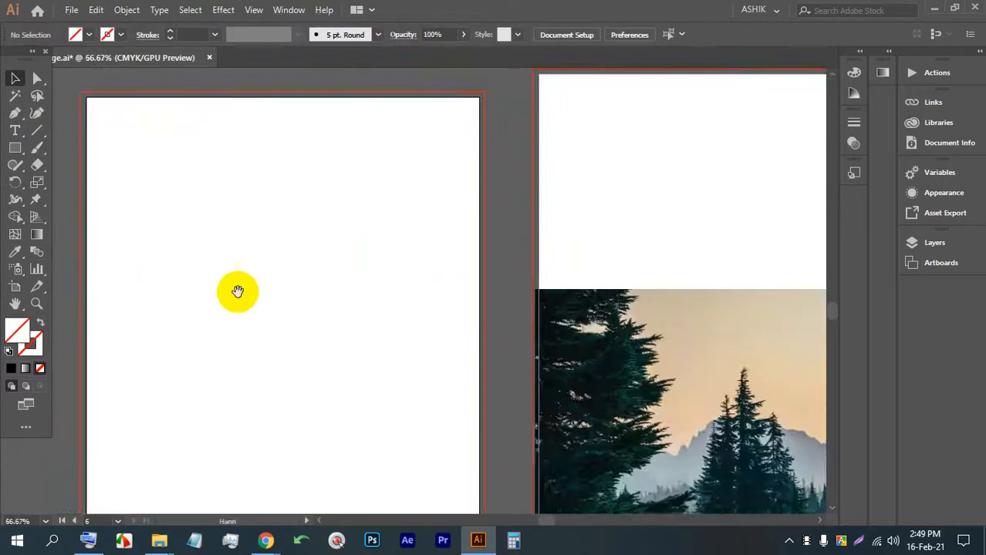
scroll(242, 281, "down", 1)
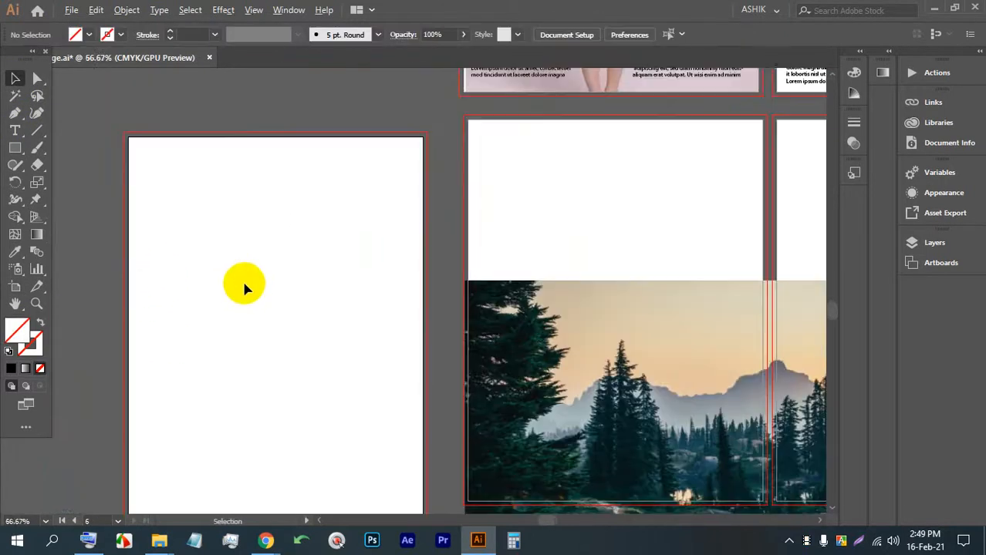
Step: Move the blank sixth artboard closer to the fourth and level with it, at about X -4.87 in, Y 17.42 in
left_click(12, 288)
left_click_drag(306, 291, 326, 279)
scroll(324, 279, "down", 2)
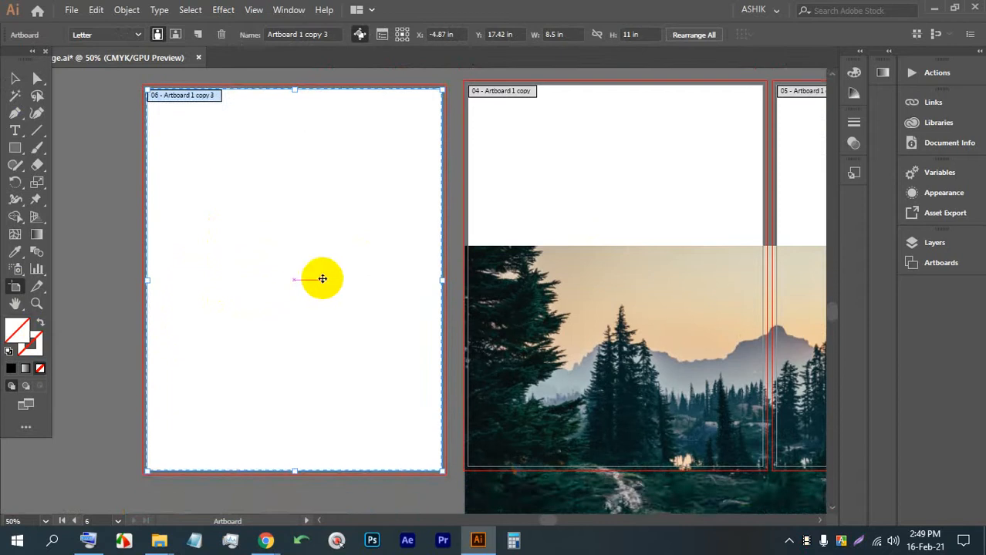
scroll(114, 271, "up", 3)
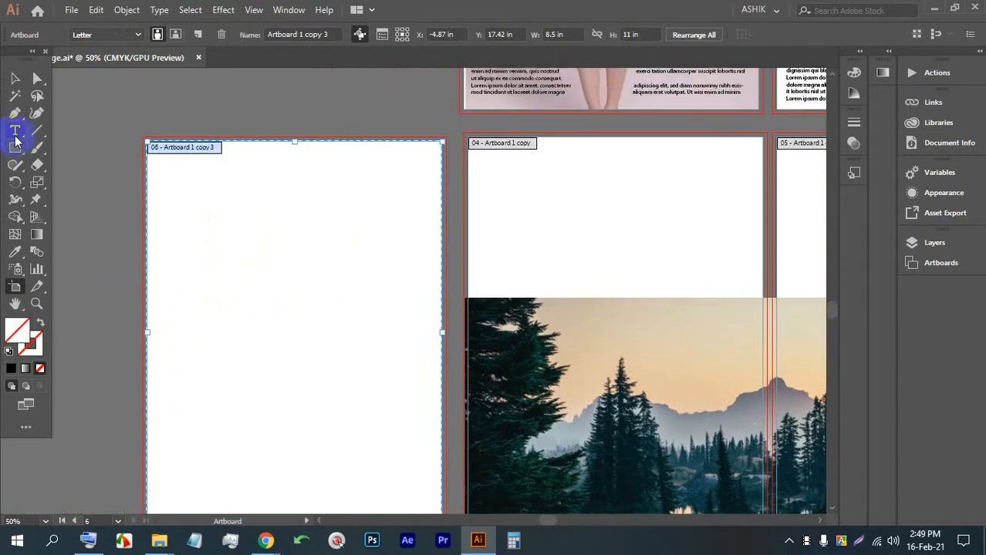
Step: Create an area text frame with placeholder text, about 8.08 by 10.4 in, filling the sixth artboard inside its edges
key("t")
left_click_drag(155, 152, 429, 403)
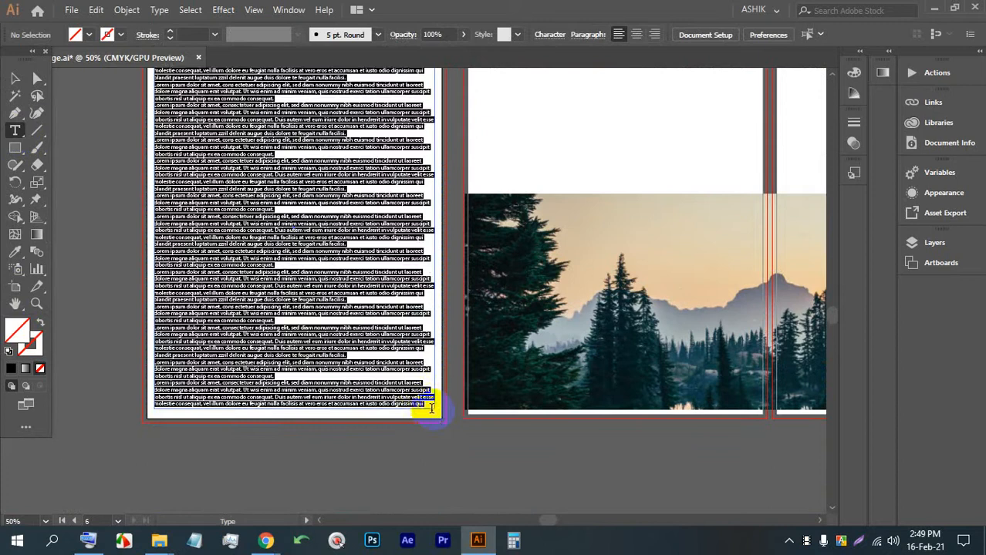
scroll(429, 403, "up", 5)
scroll(335, 327, "up", 1)
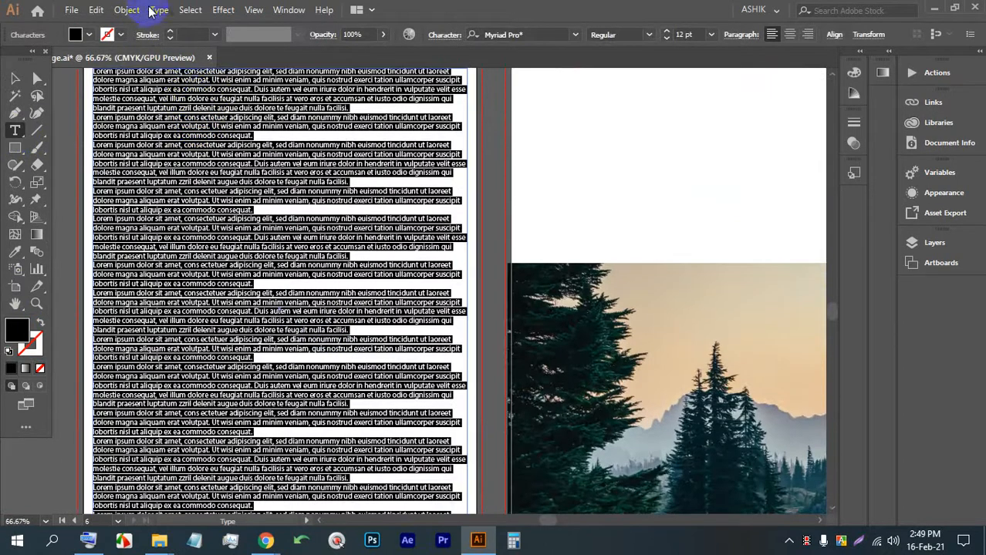
left_click(158, 10)
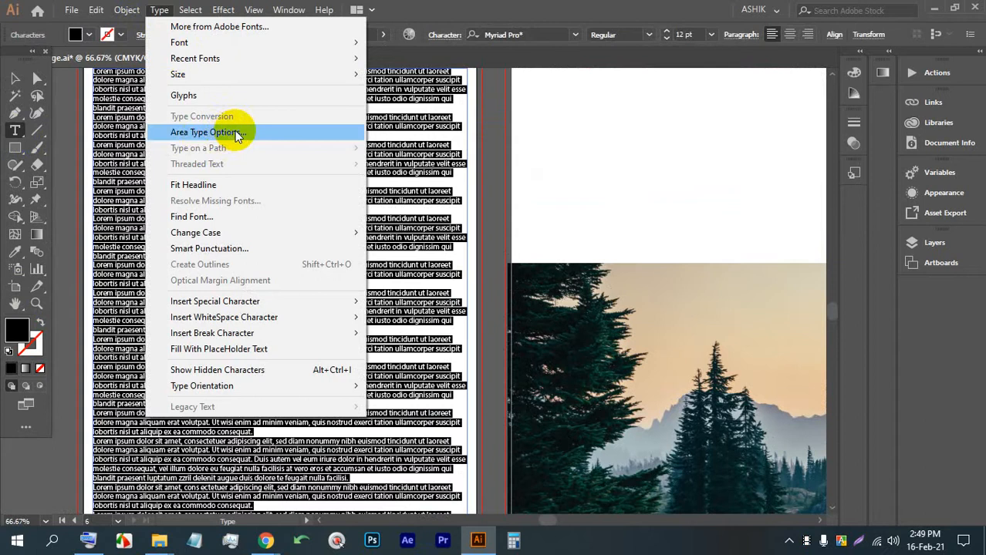
left_click(141, 10)
left_click(160, 10)
left_click(228, 133)
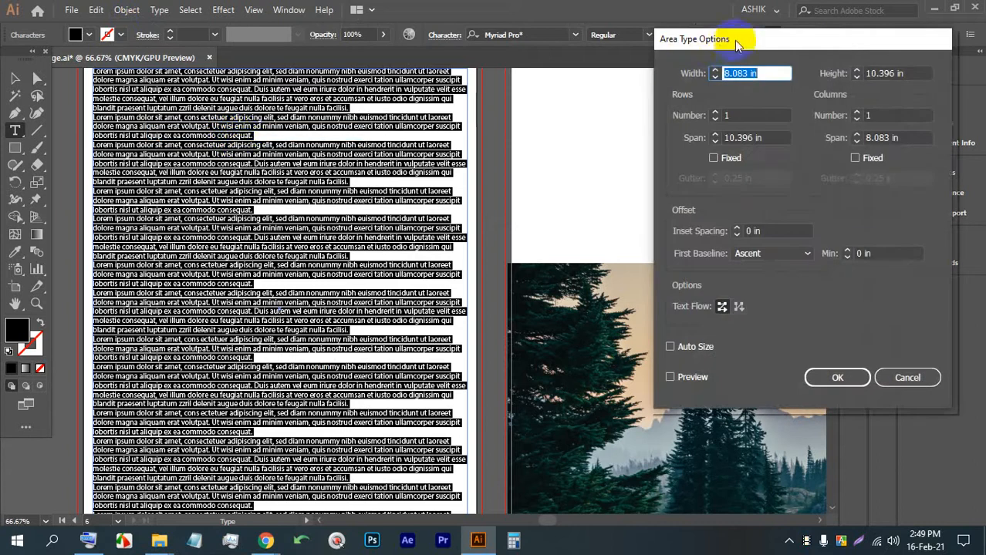
left_click_drag(734, 40, 642, 54)
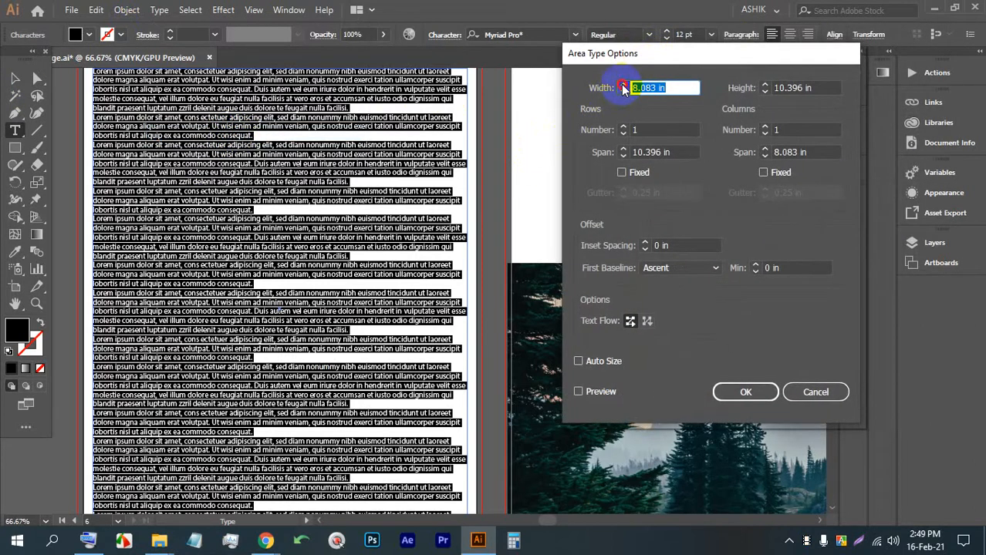
left_click(593, 392)
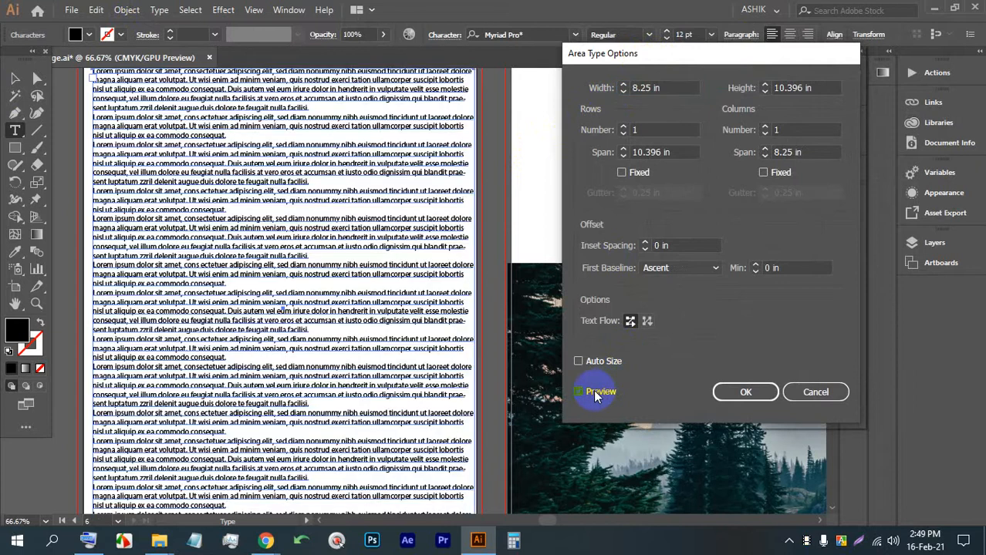
left_click(622, 84)
left_click(623, 85)
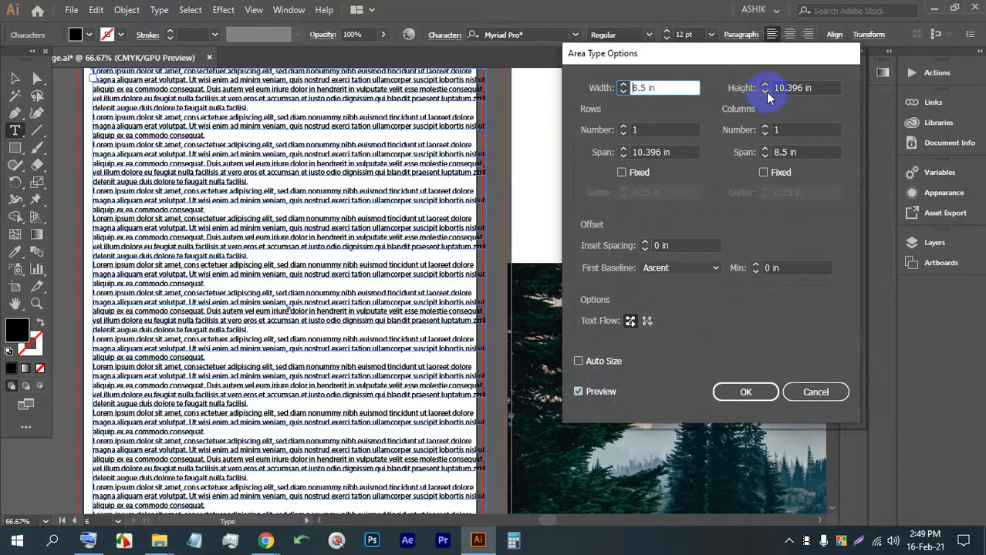
key("Tab")
left_click(764, 91)
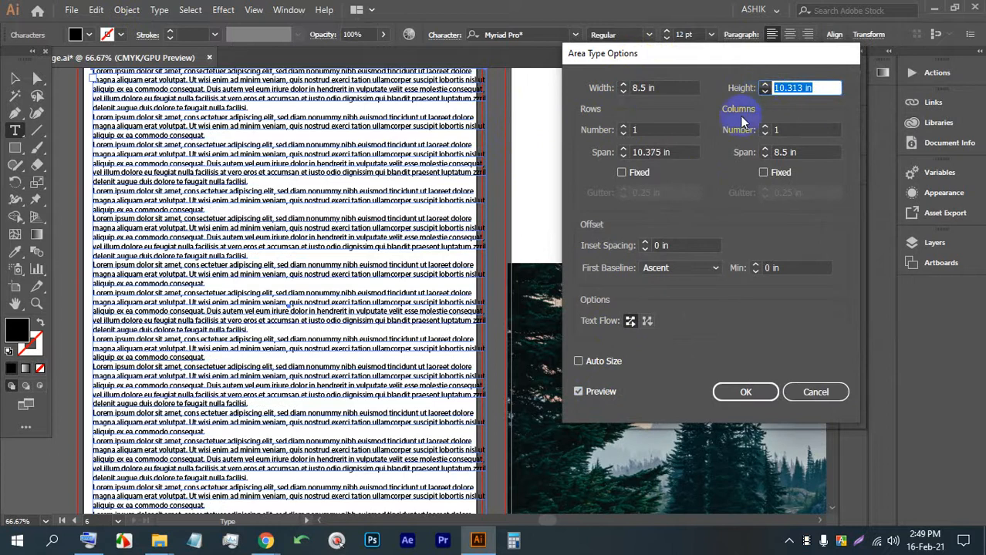
left_click(764, 85)
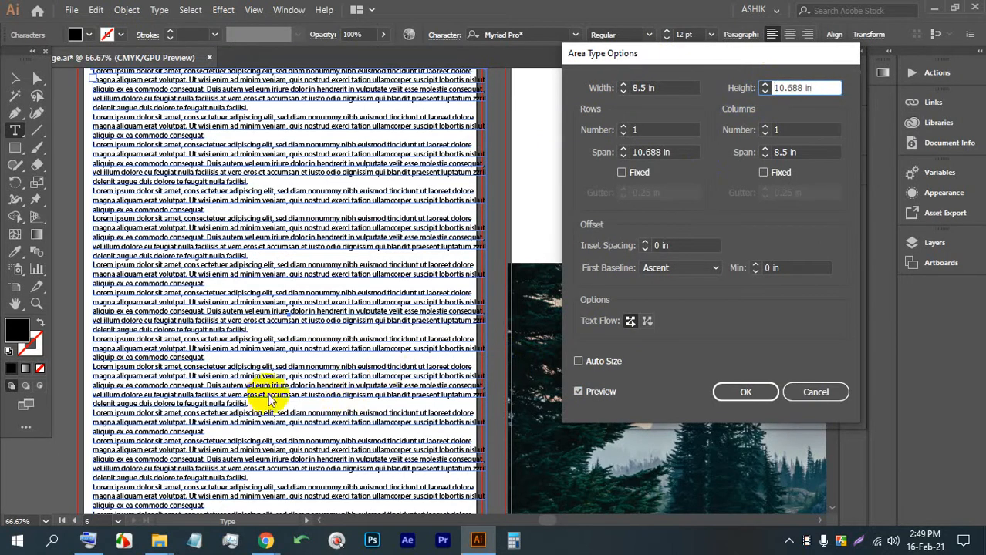
left_click(622, 85)
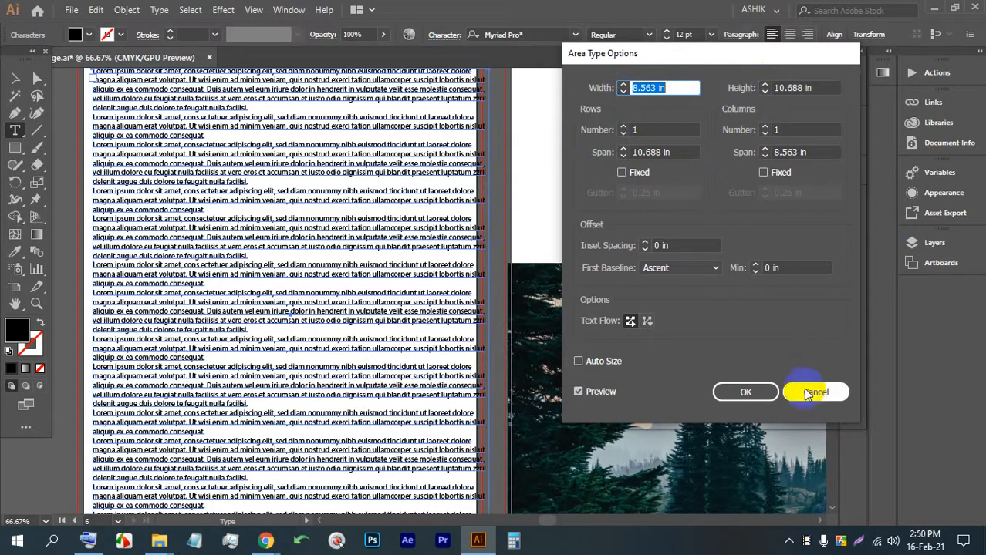
left_click(815, 391)
left_click(15, 78)
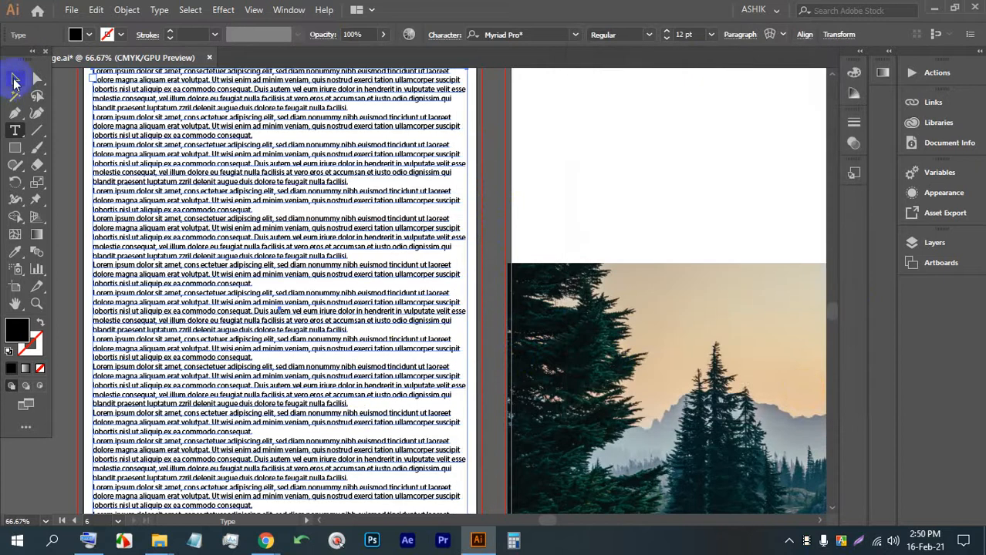
left_click(465, 207)
left_click(465, 207)
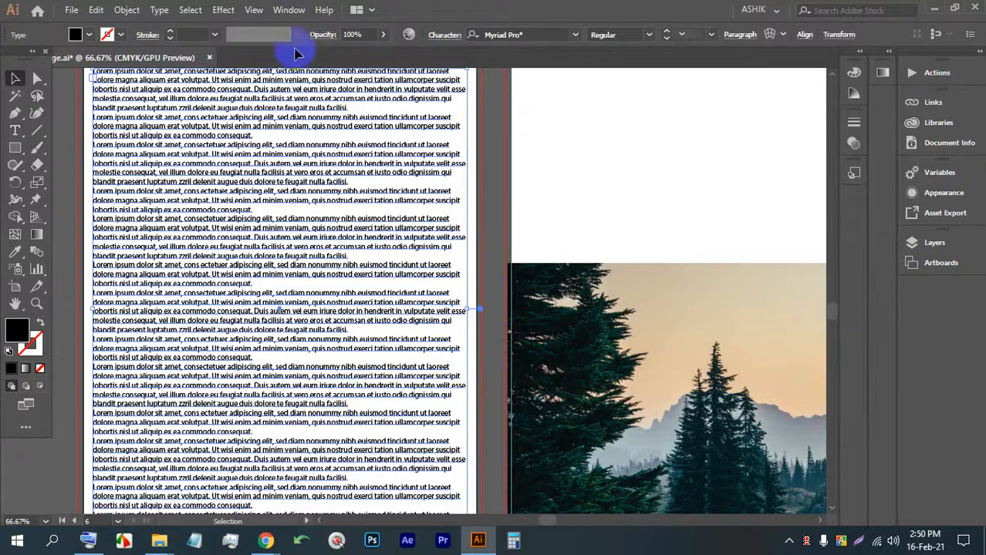
left_click(159, 9)
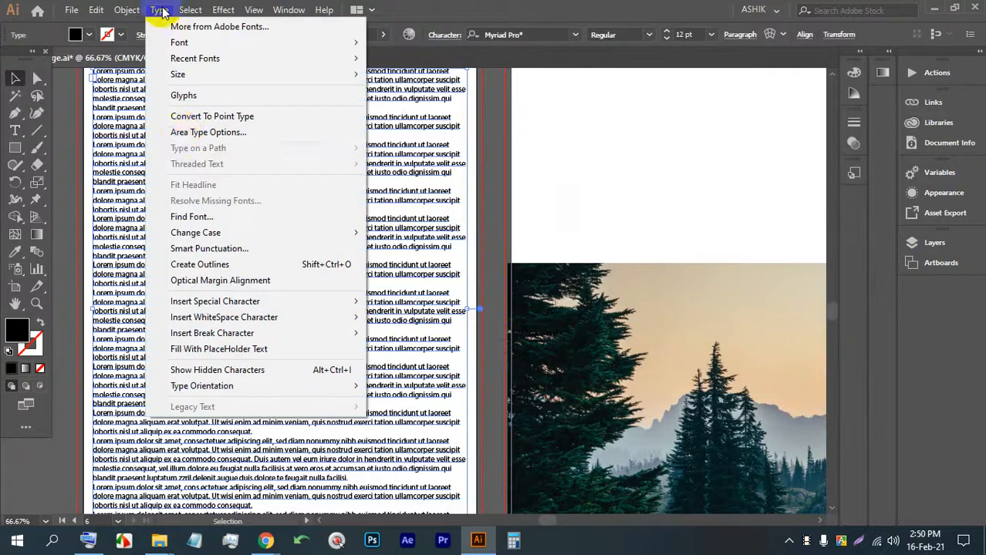
left_click(213, 133)
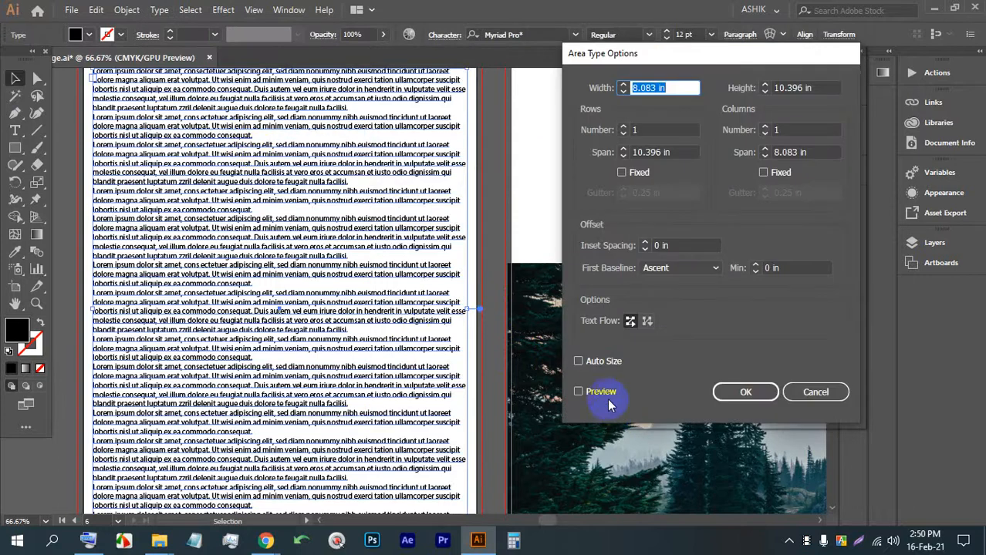
left_click(579, 392)
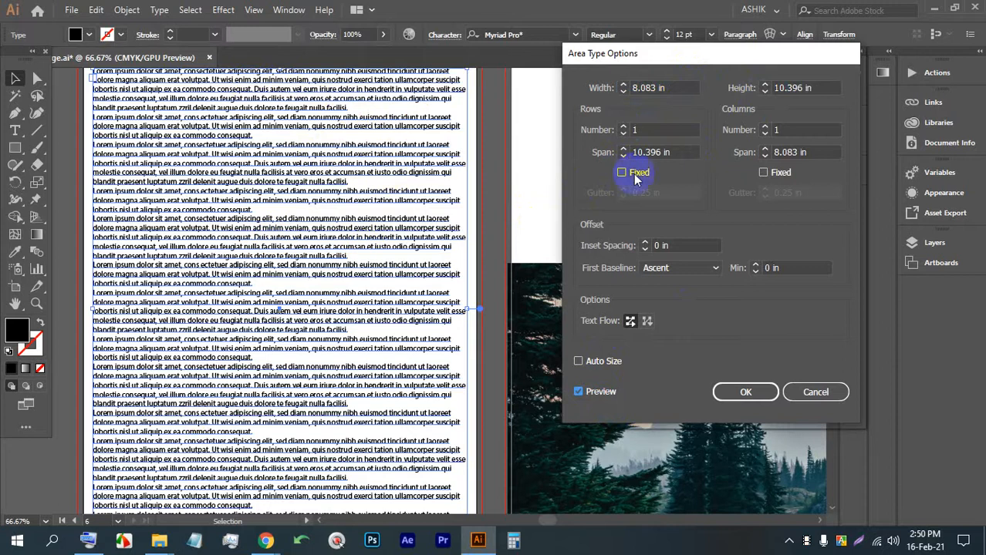
left_click(623, 127)
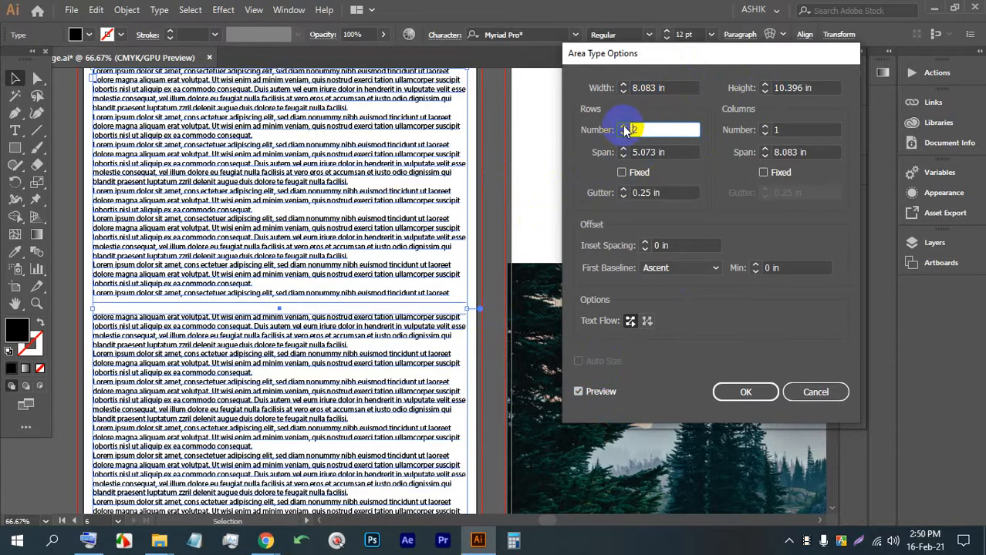
left_click(623, 127)
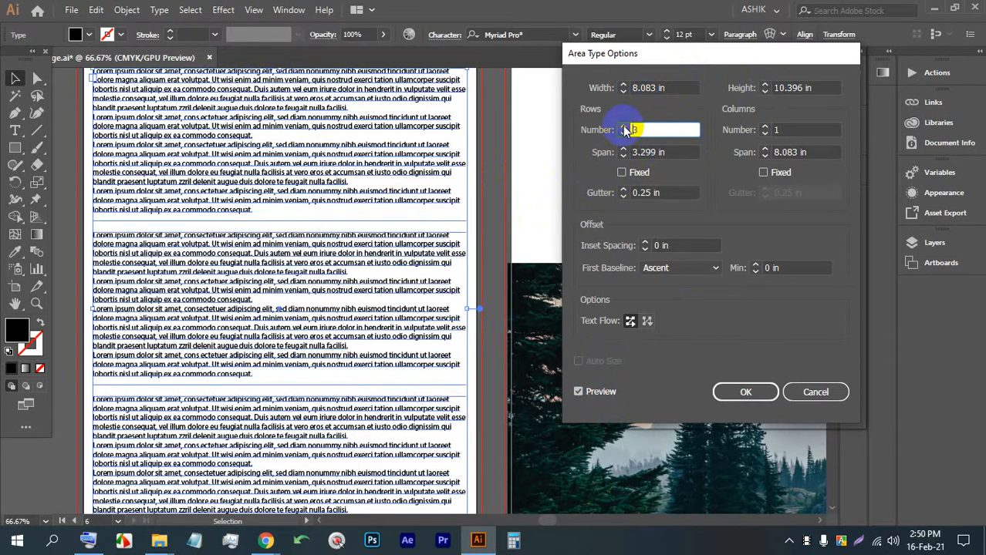
left_click(816, 393)
Step: Divide the sixth artboard's text area into 3 rows and 3 columns using Area Type Options, and deselect it
scroll(394, 324, "down", 3)
scroll(411, 307, "up", 1)
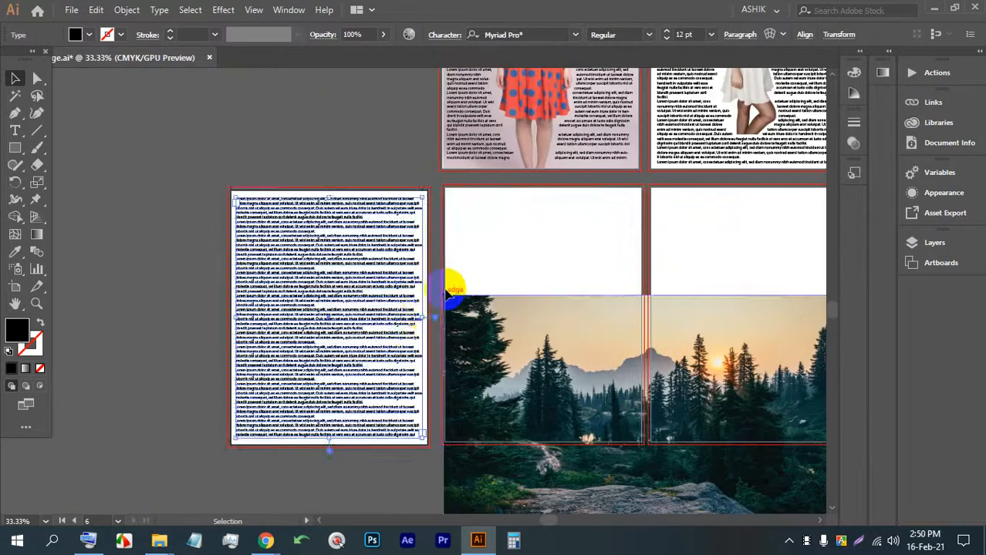
left_click(451, 289)
scroll(385, 264, "up", 1)
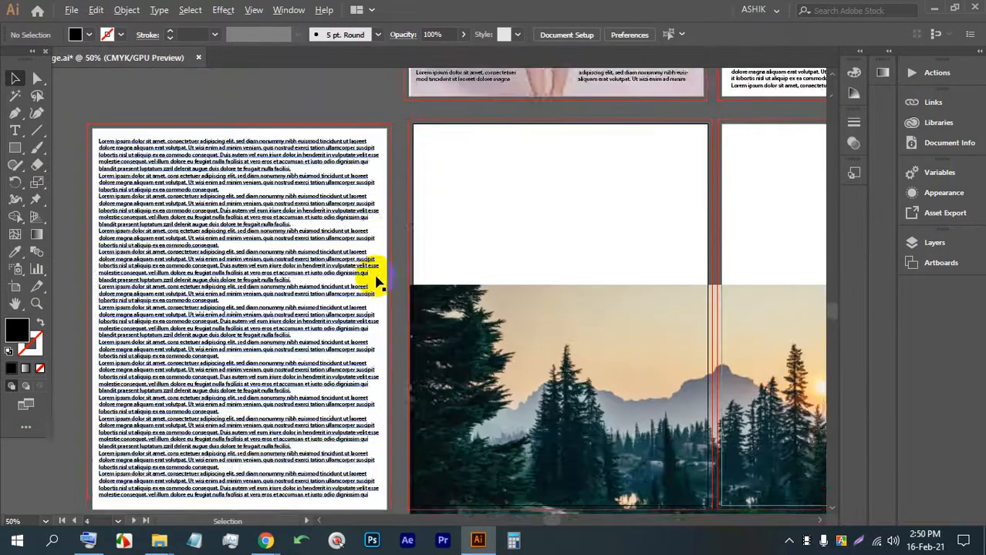
scroll(378, 283, "down", 1)
left_click(336, 267)
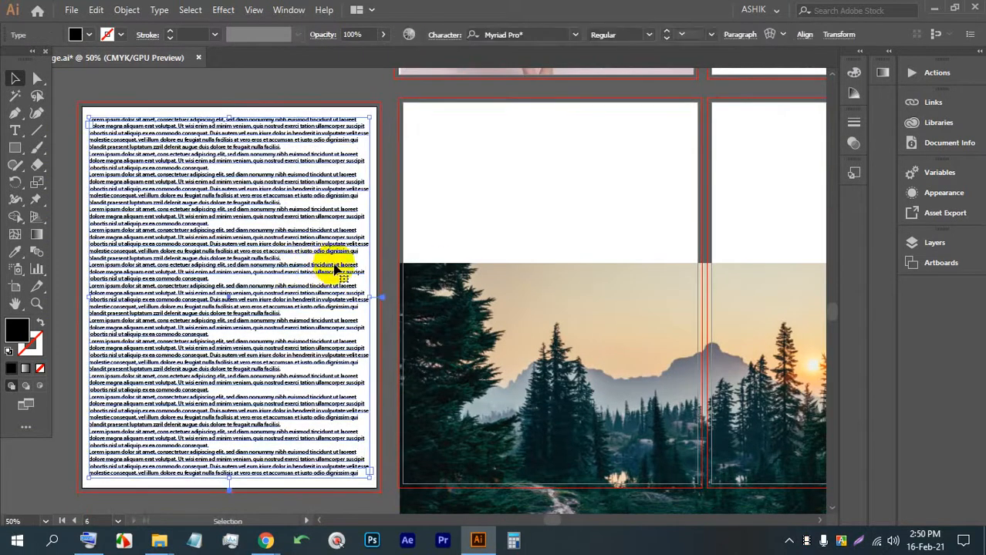
left_click(165, 11)
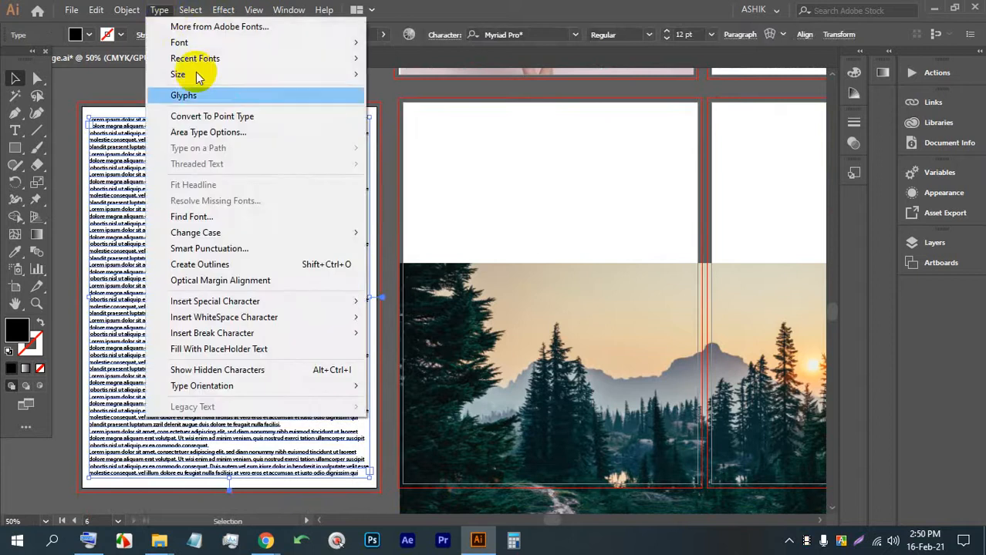
left_click(206, 133)
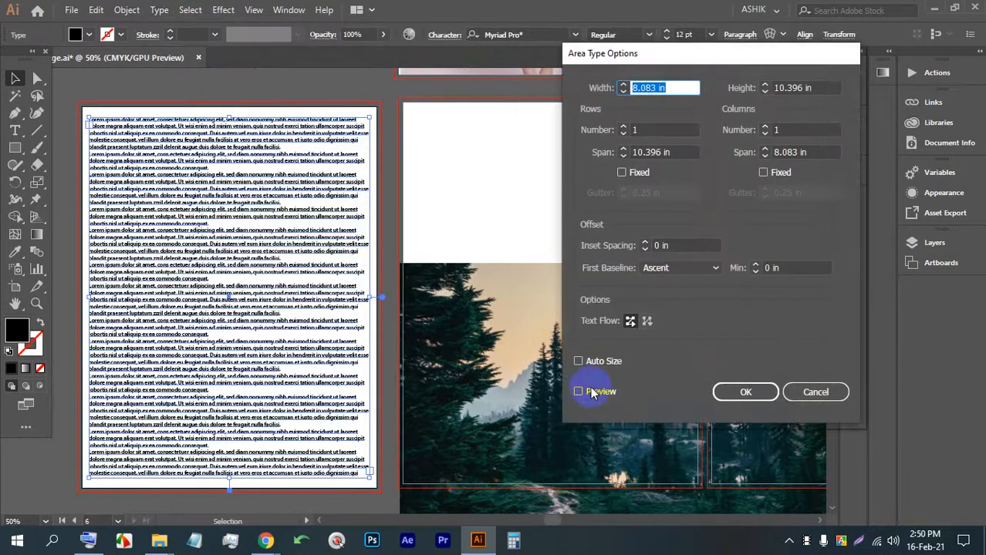
left_click(603, 395)
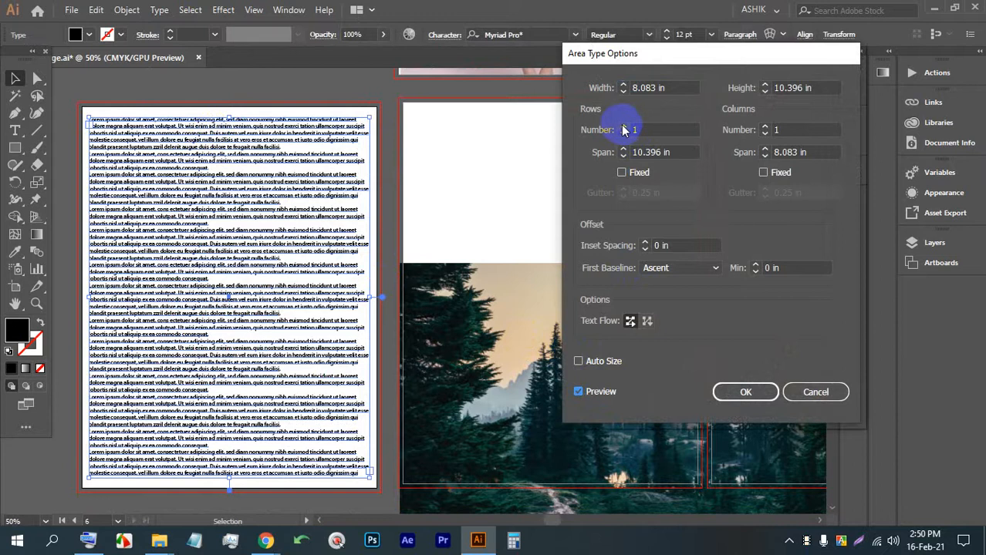
left_click(623, 128)
left_click(623, 127)
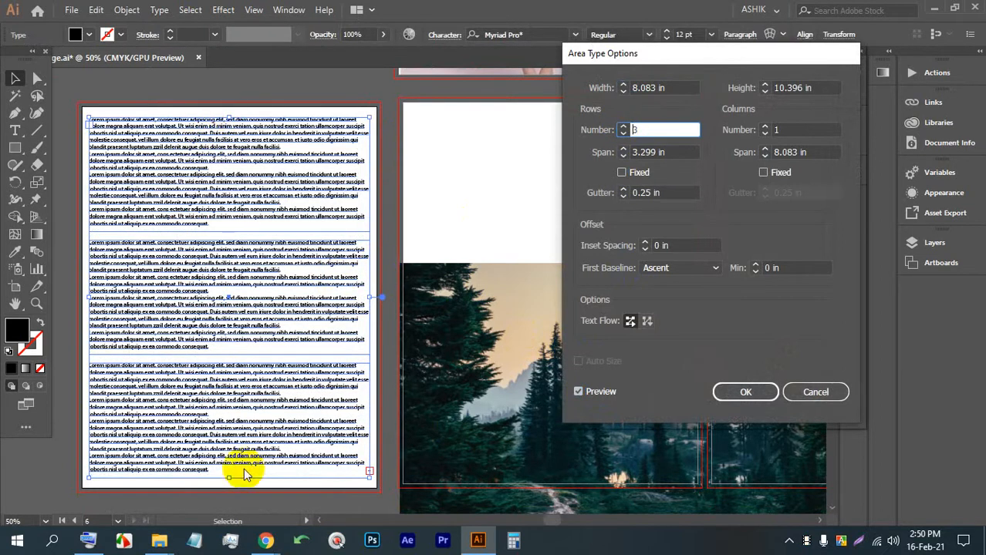
left_click(766, 126)
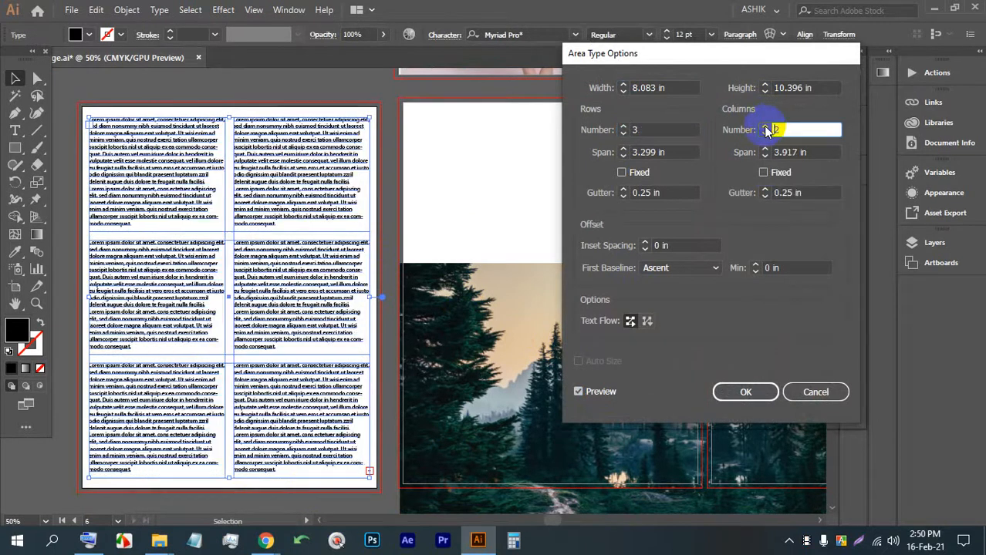
left_click(765, 127)
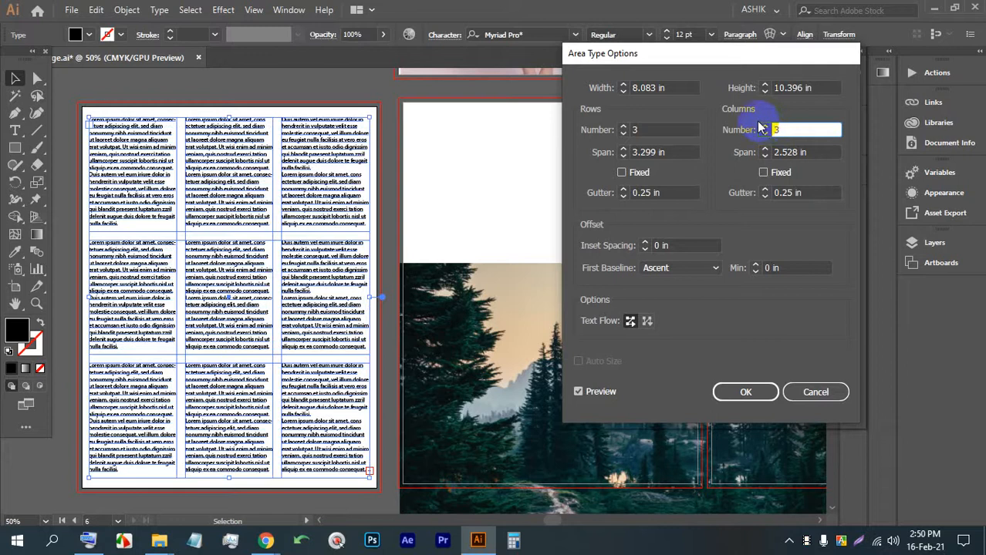
left_click(745, 391)
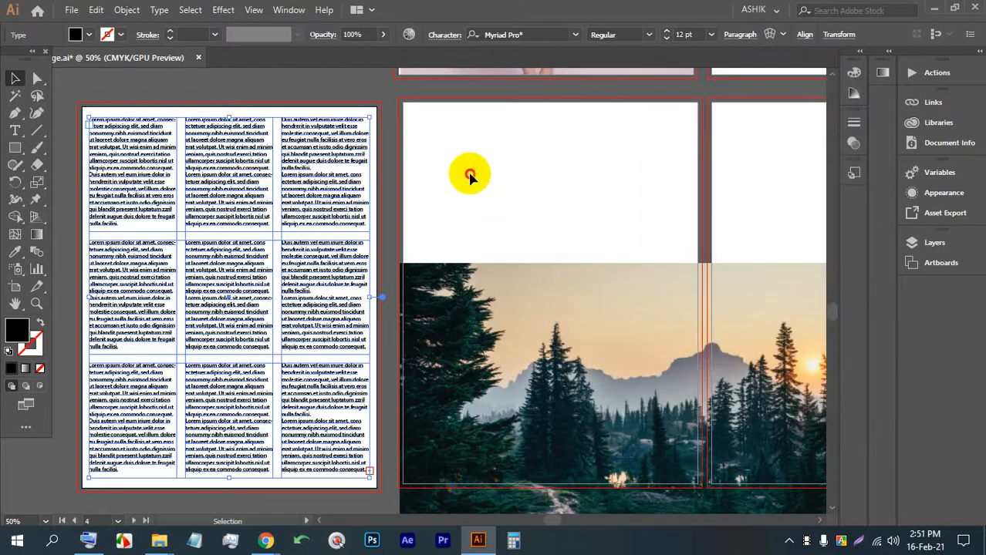
left_click(469, 176)
scroll(498, 193, "down", 2)
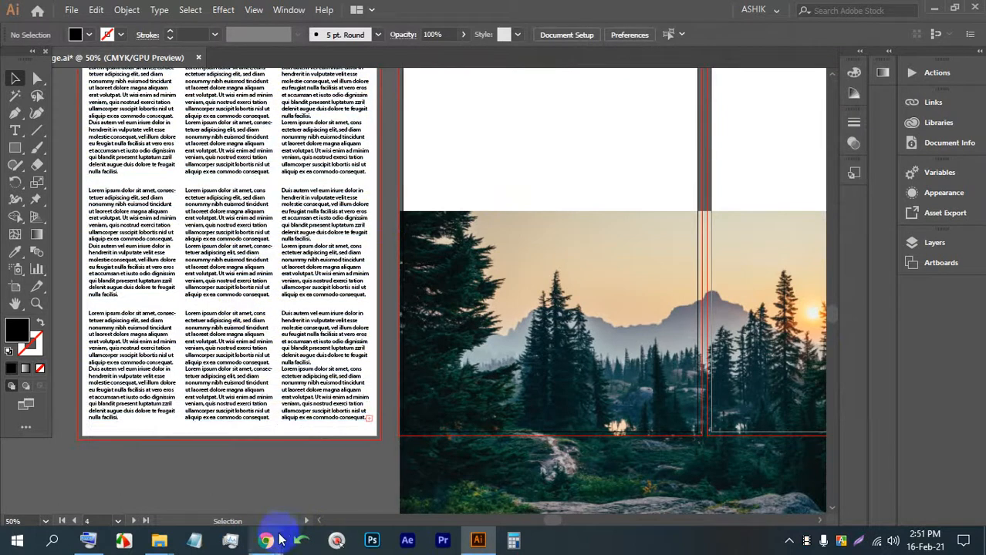
Step: Switch to the Google Meet call in Chrome to check the meeting, and return to the Illustrator document
mouse_move(265, 540)
left_click(180, 478)
left_click(246, 13)
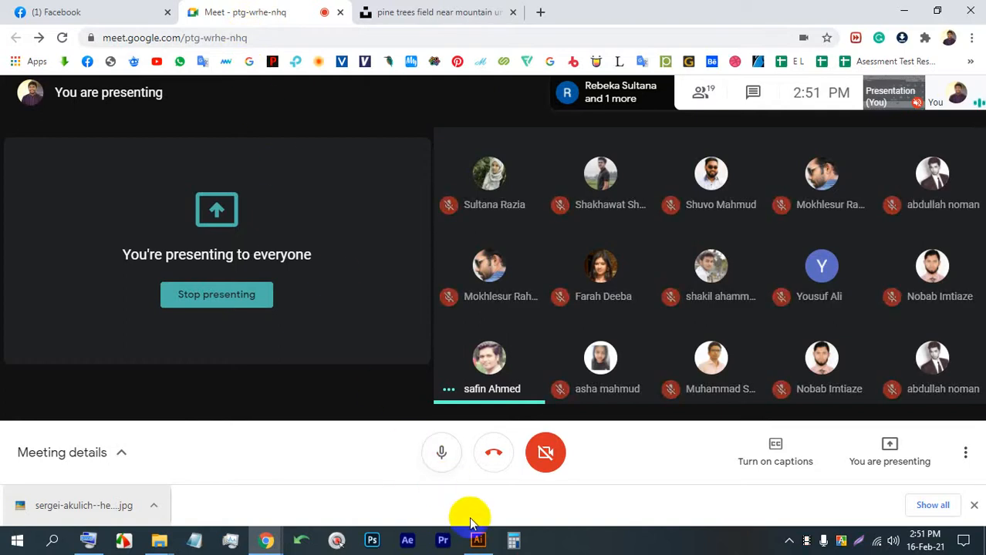
left_click(478, 540)
scroll(287, 330, "up", 1)
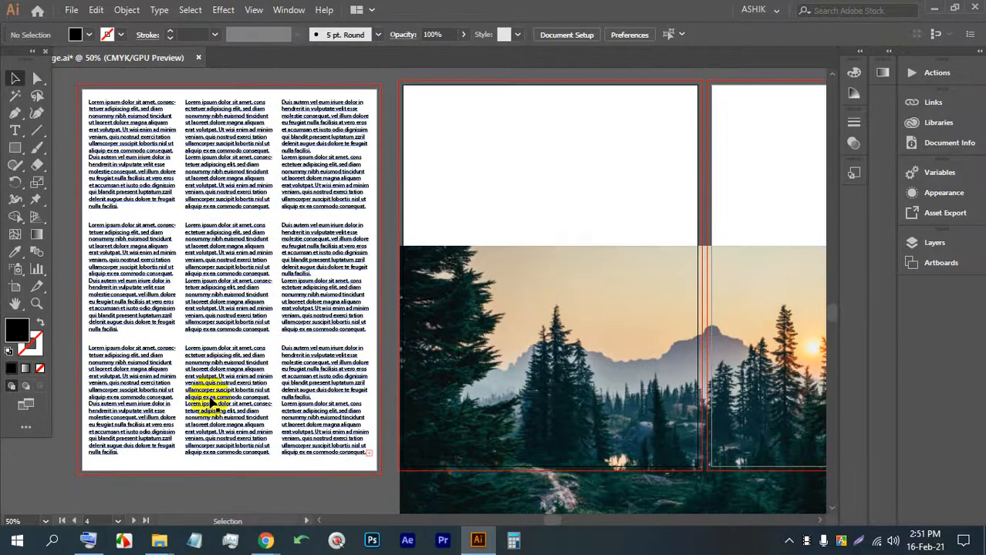
Step: Examine the overset text marker at the end of the last column on the sixth artboard
left_click(317, 392)
left_click(363, 454)
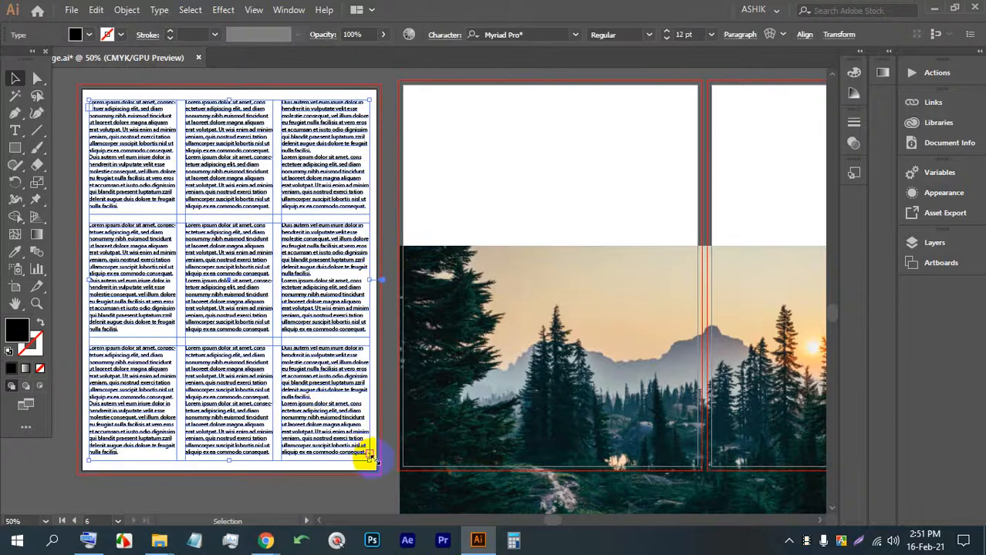
left_click(371, 488)
scroll(369, 469, "up", 3)
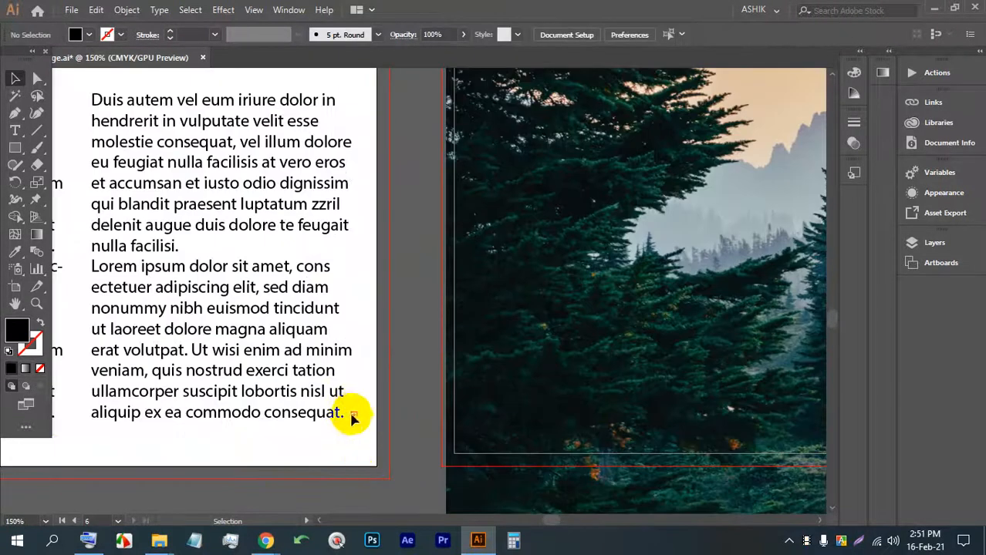
scroll(351, 415, "up", 7)
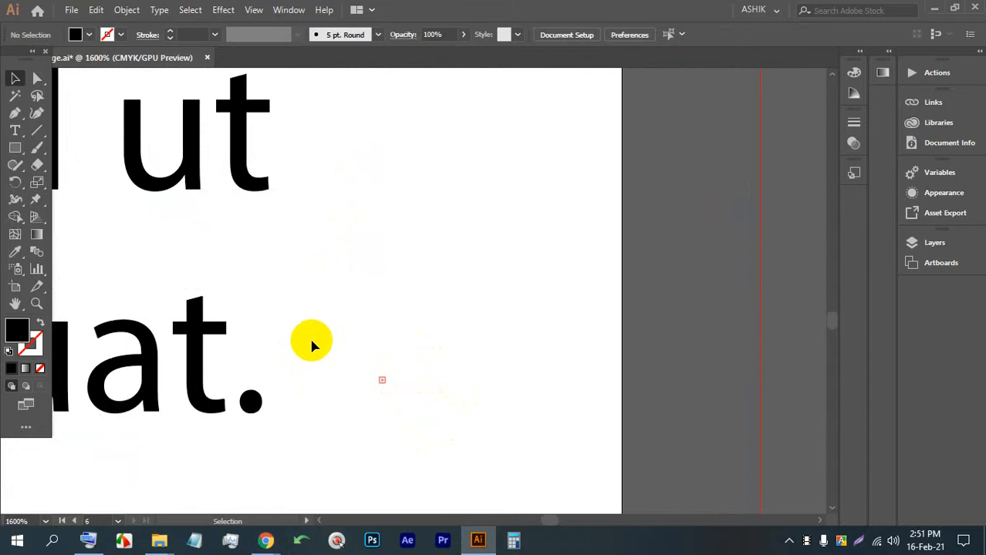
scroll(331, 308, "down", 10)
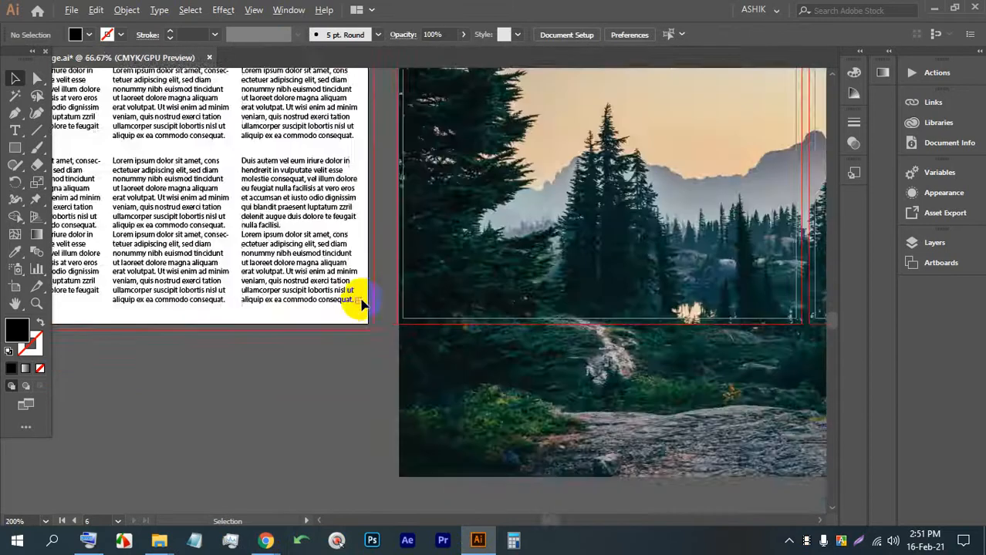
scroll(291, 158, "up", 3)
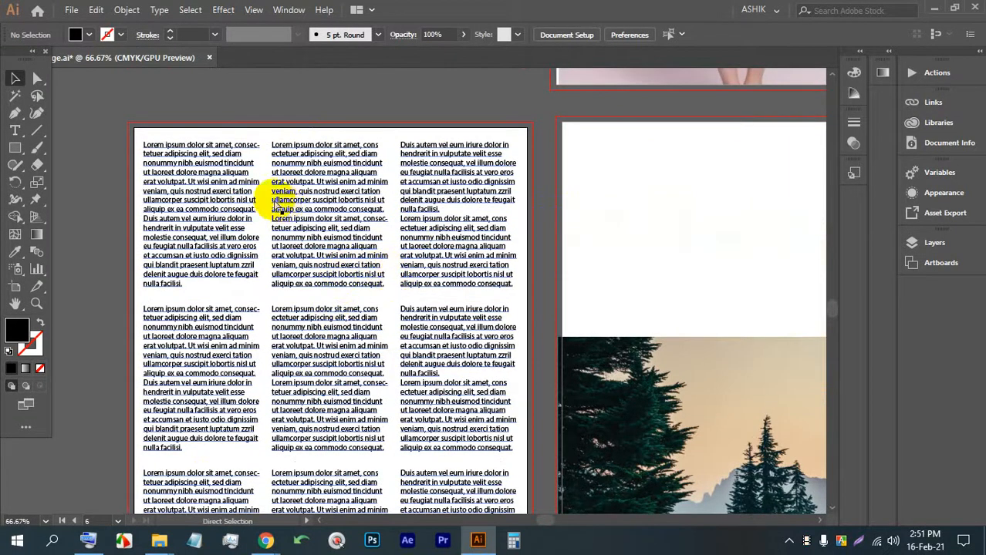
Step: Undo the row and column division of the sixth artboard's text area and deselect it
key("ctrl+z")
scroll(276, 203, "down", 3)
scroll(291, 231, "up", 2)
left_click(566, 171)
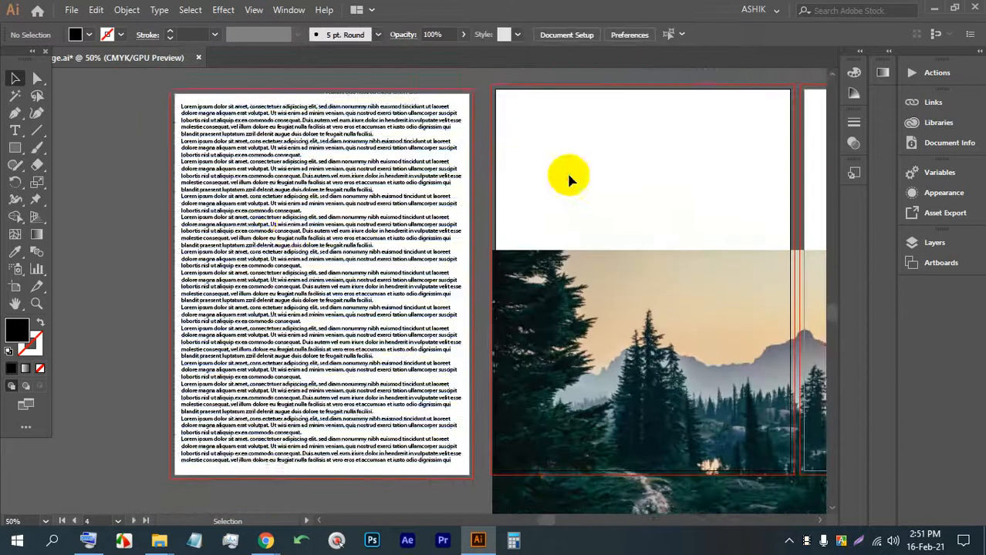
Step: Divide the sixth artboard's text area again into 3 rows and 3 columns with Area Type Options, and deselect it
left_click_drag(450, 226, 376, 218)
left_click(314, 169)
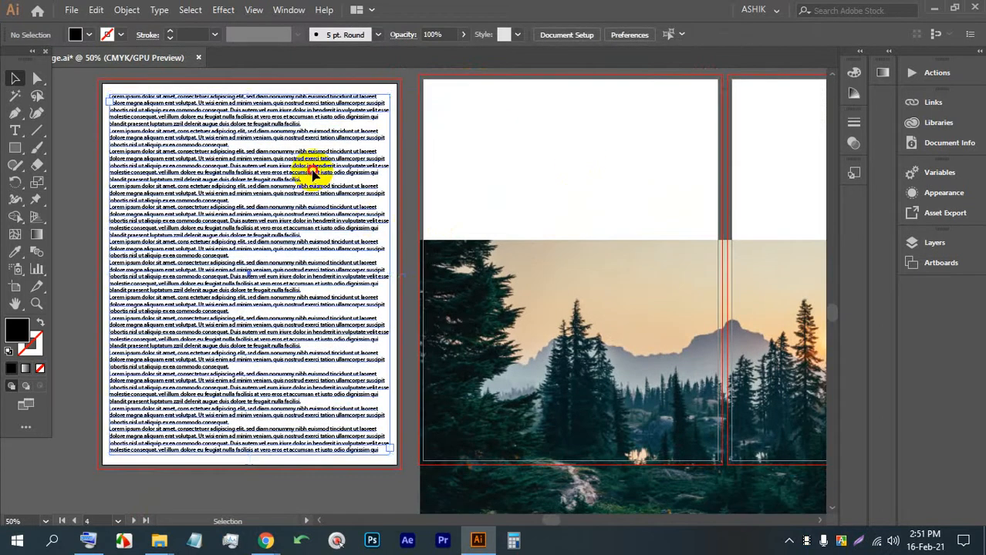
left_click(159, 9)
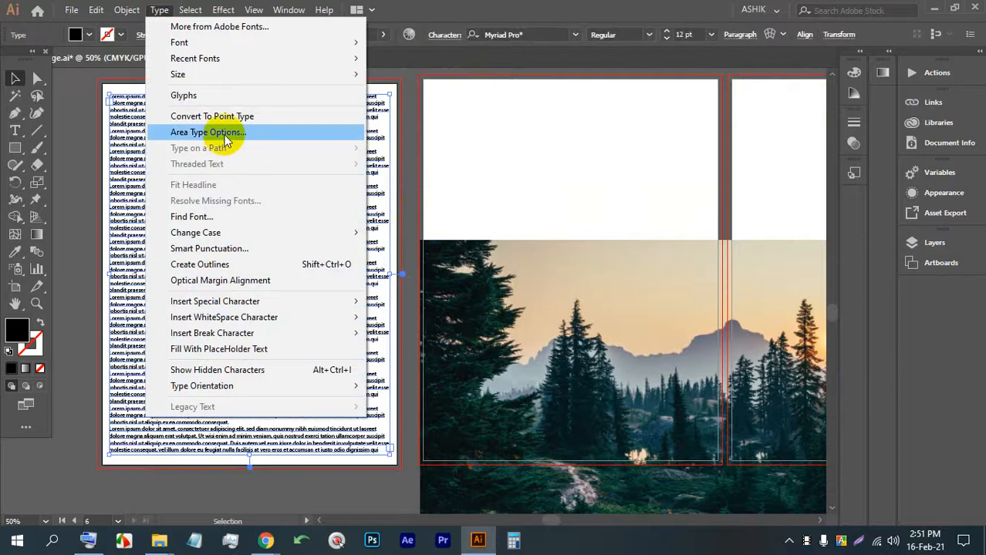
left_click(224, 134)
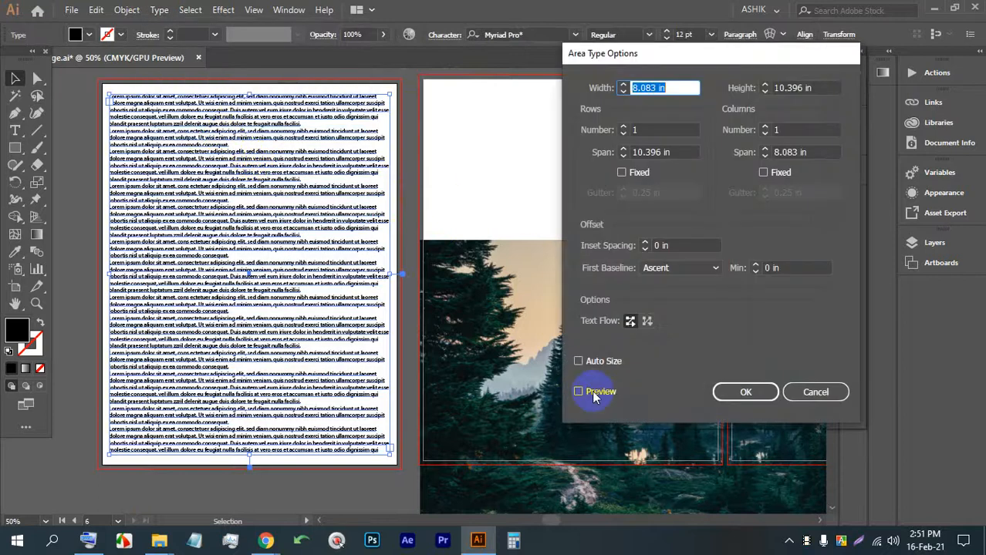
left_click(580, 392)
left_click_drag(663, 56, 547, 67)
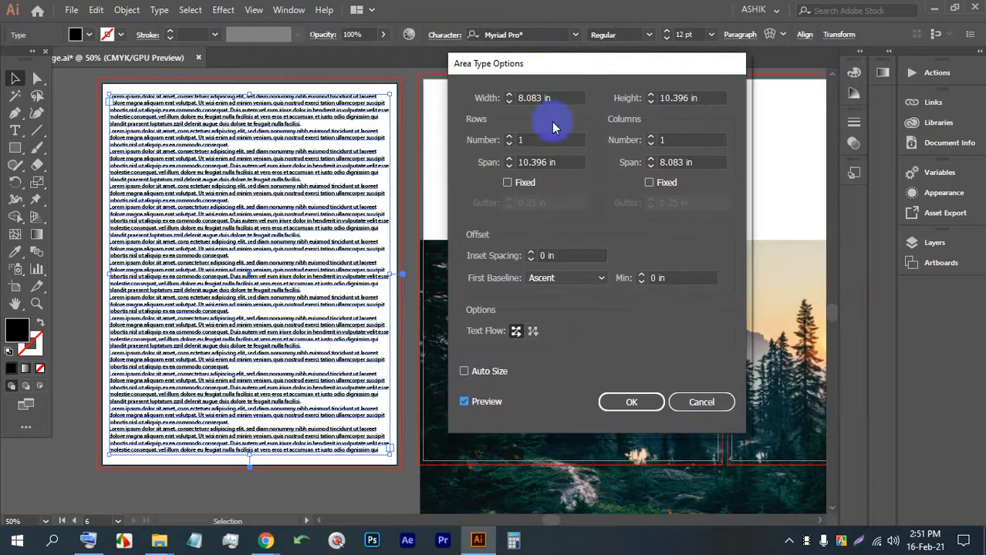
left_click(509, 140)
left_click(509, 137)
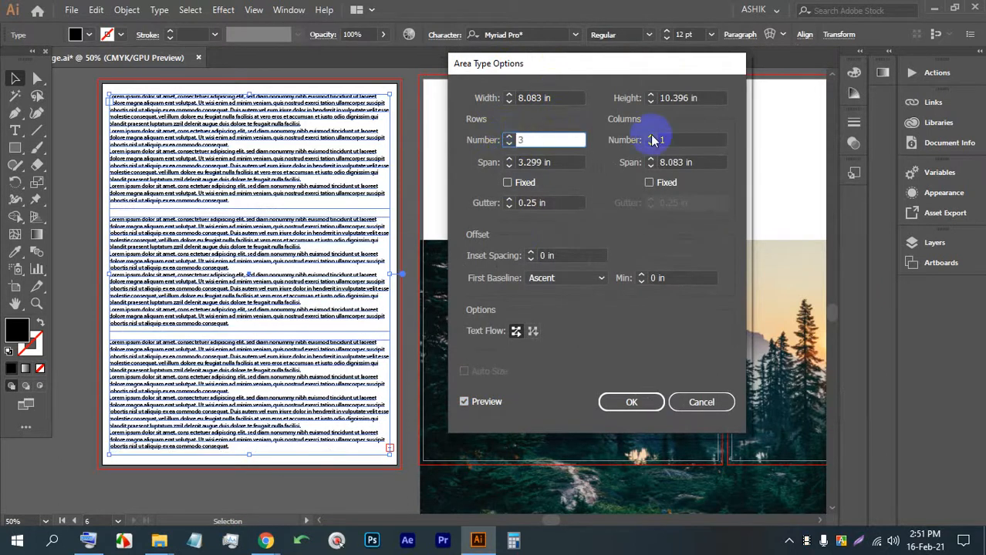
left_click(652, 137)
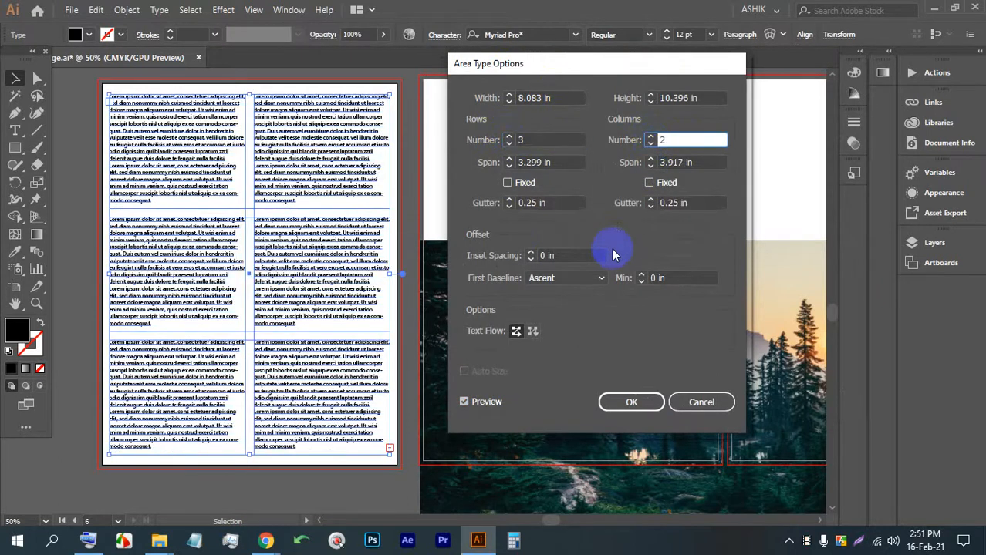
left_click(652, 137)
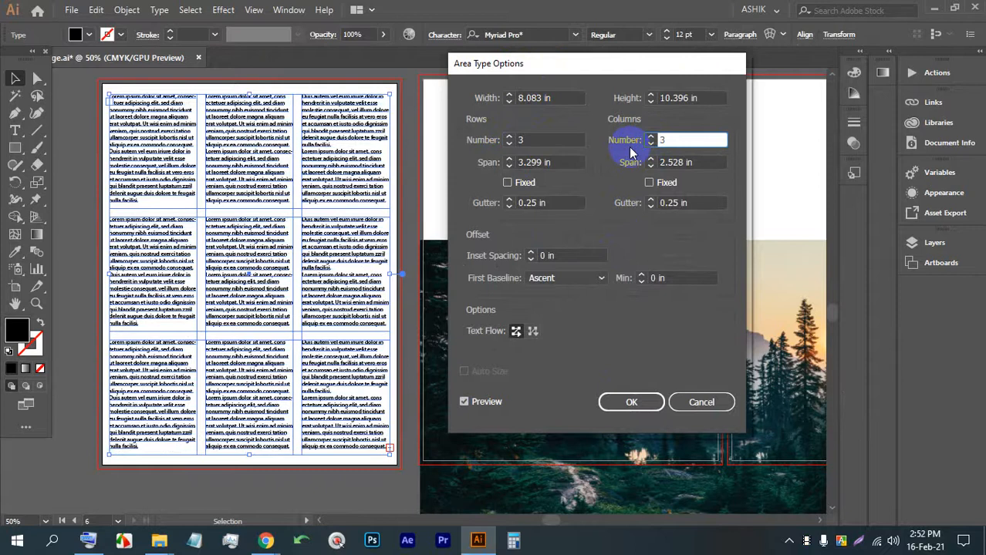
left_click(630, 402)
left_click(425, 195)
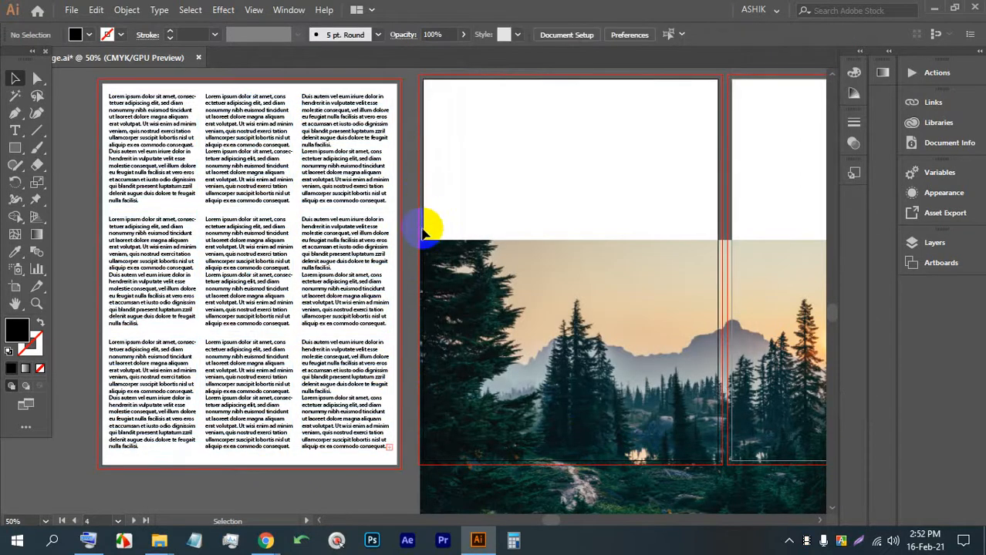
scroll(176, 210, "up", 2, "alt")
scroll(369, 337, "up", 9)
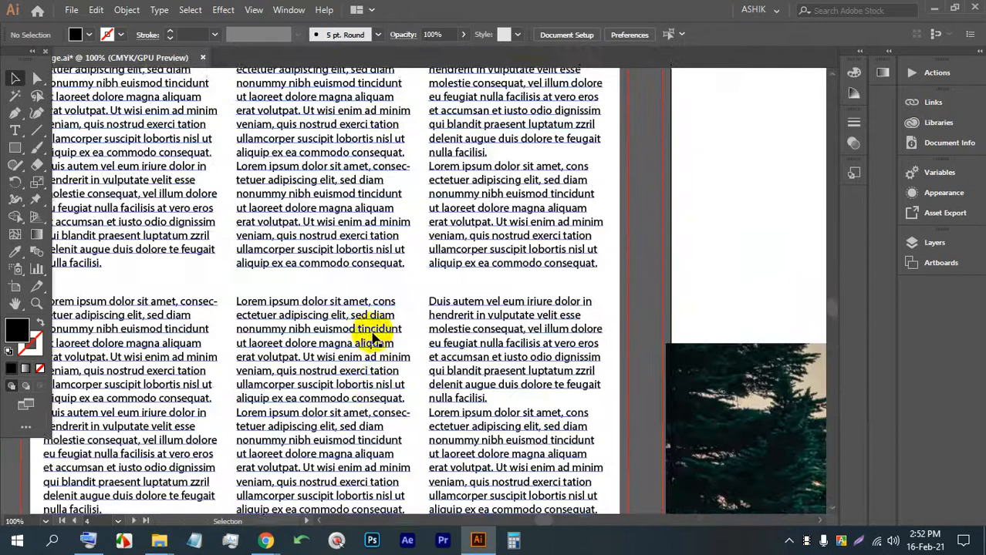
left_click_drag(306, 343, 480, 304)
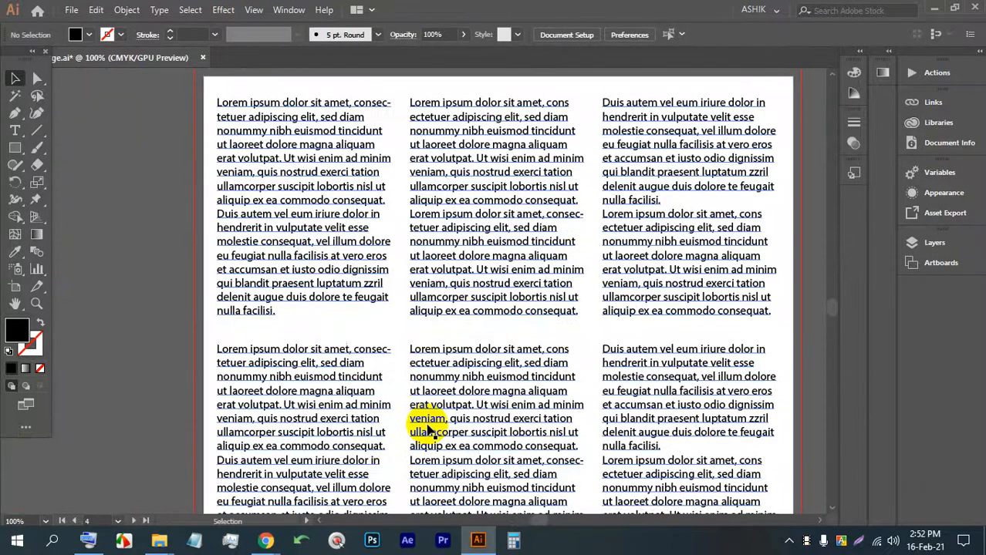
Step: Switch to the Google Meet call in Chrome, check its layout options, and close them without changing the layout
mouse_move(266, 540)
left_click(198, 467)
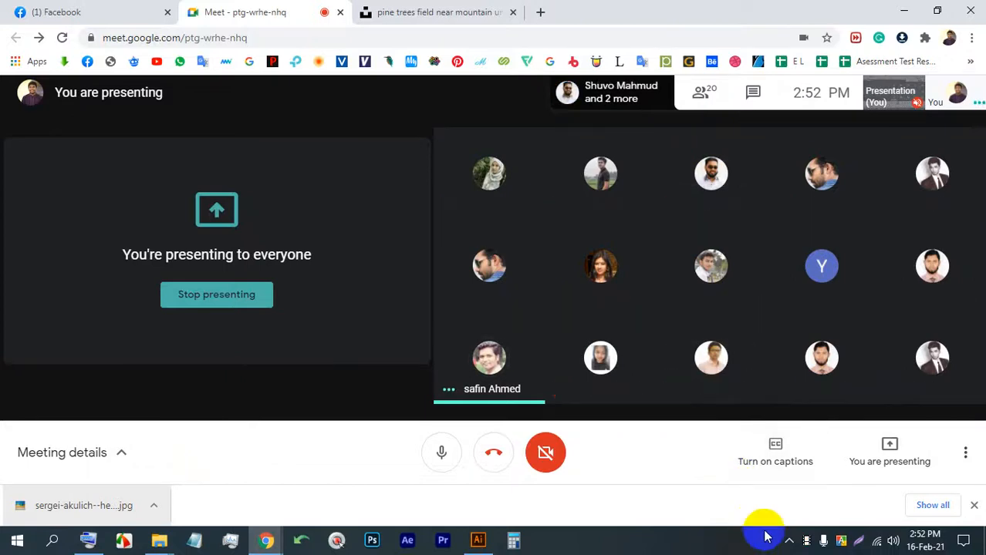
left_click(964, 455)
left_click(872, 171)
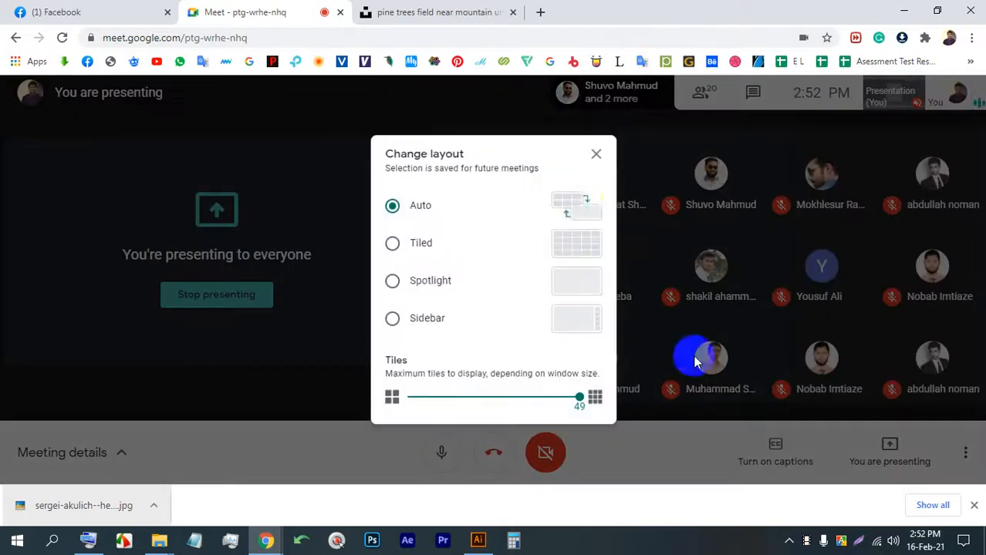
left_click(595, 154)
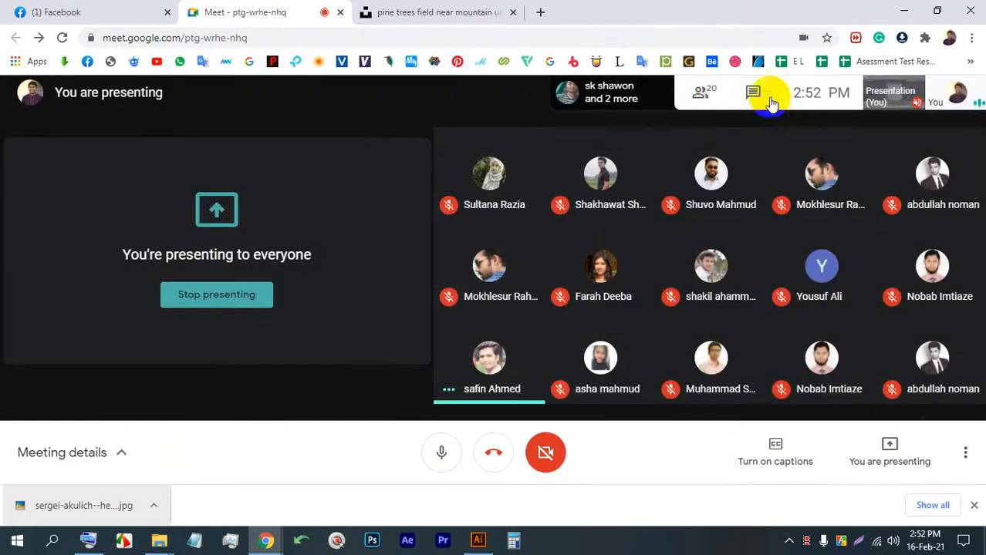
Step: Look through the meeting's participant list, close it, and return to the Illustrator document
left_click(711, 92)
scroll(869, 309, "down", 5)
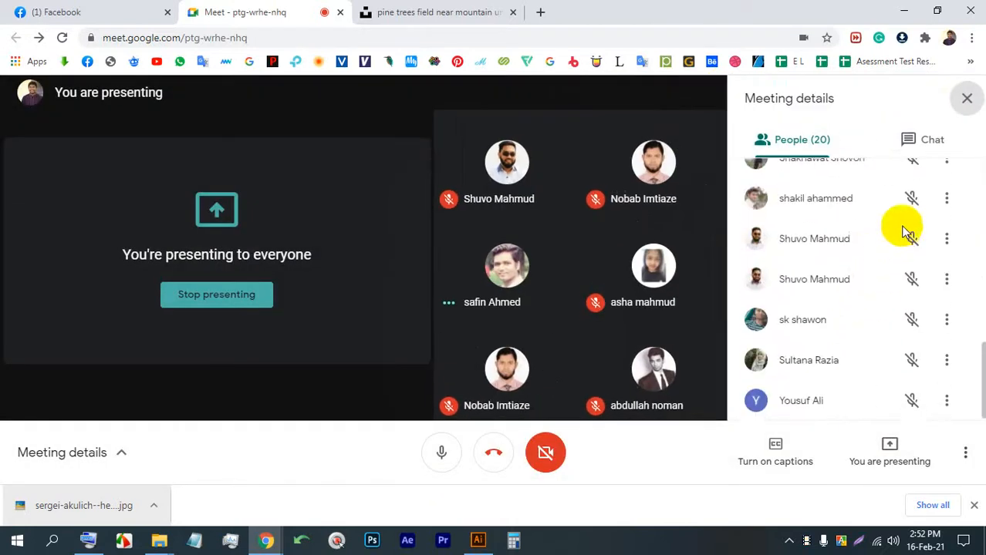
scroll(902, 227, "up", 5)
left_click(967, 98)
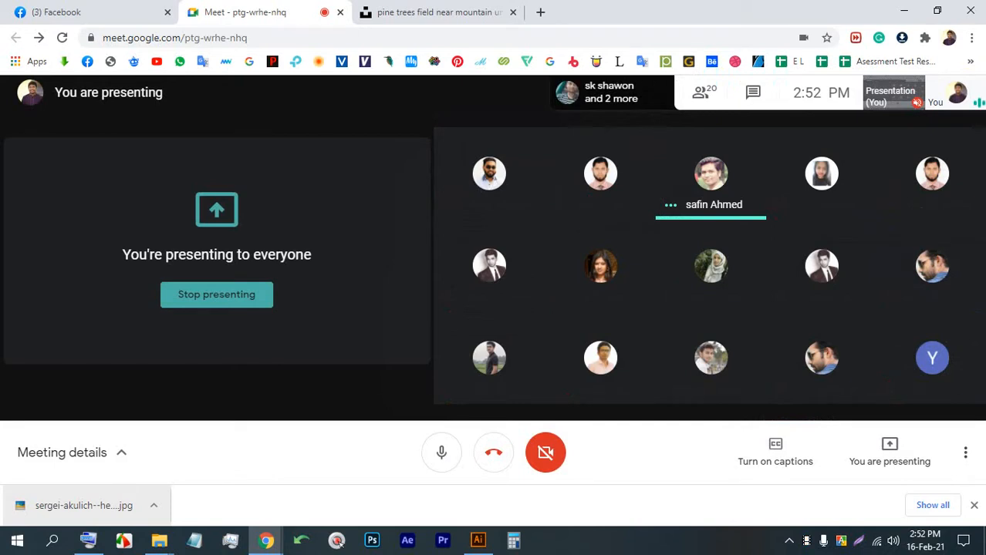
left_click(479, 544)
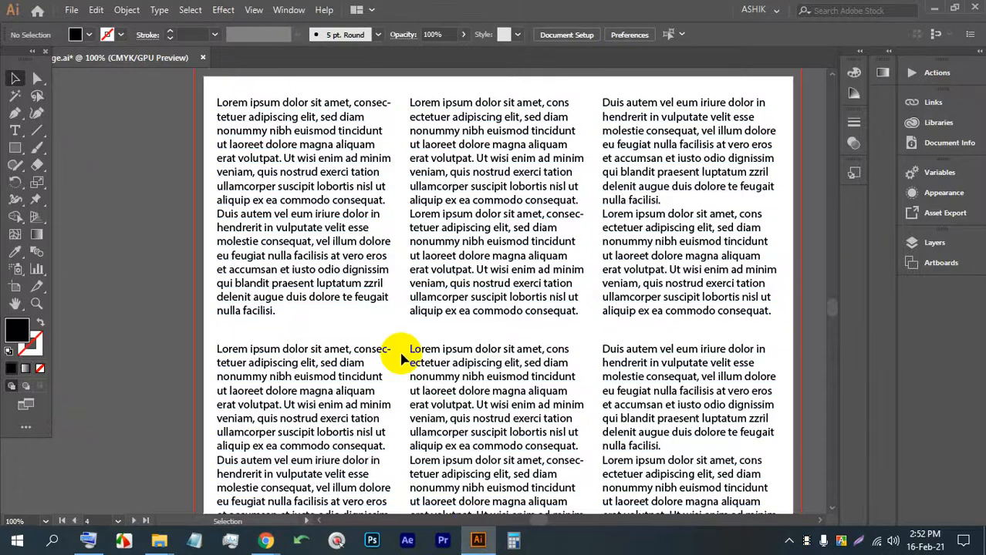
Step: Undo the repeated 3-by-3 division of the sixth artboard's text area and leave it deselected
scroll(451, 363, "down", 1)
scroll(452, 351, "down", 3)
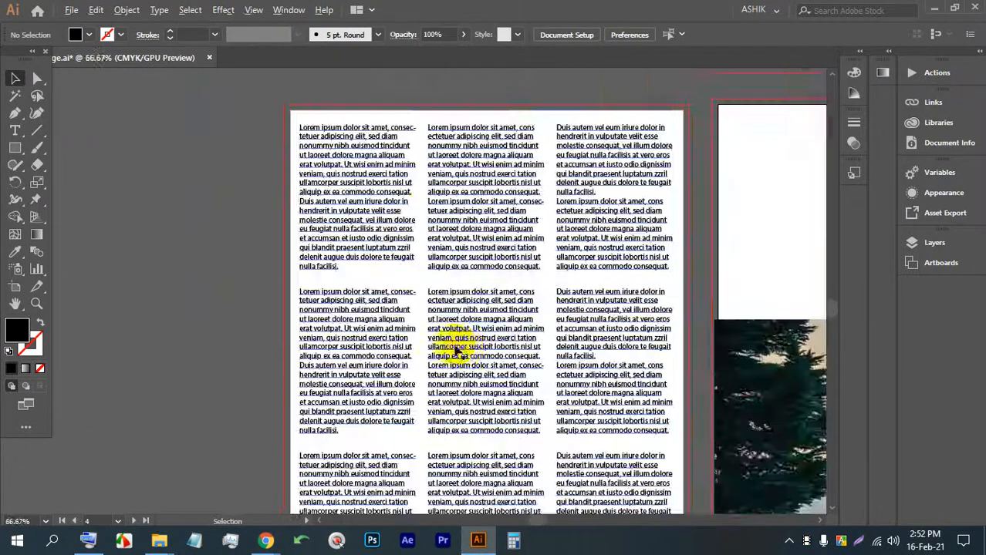
scroll(500, 349, "up", 2)
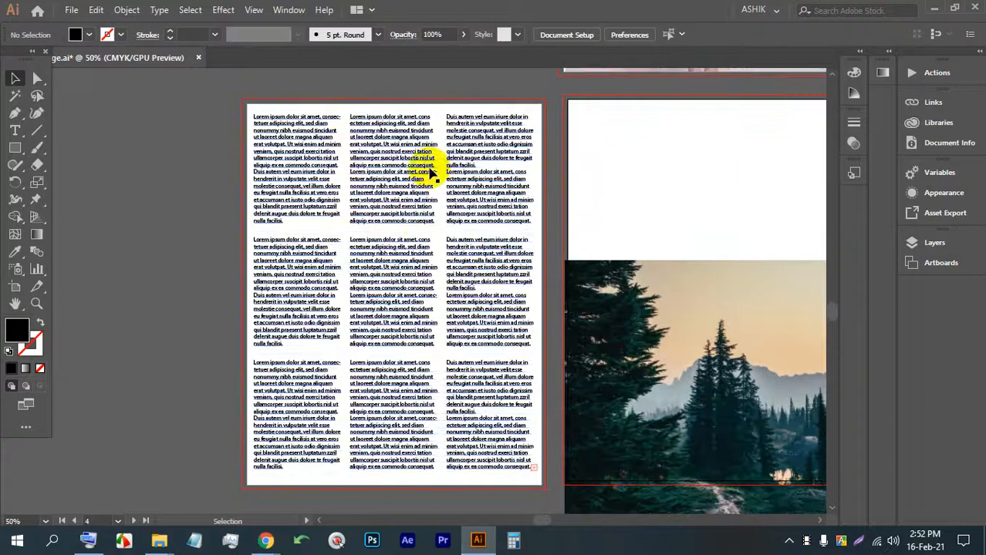
scroll(446, 254, "up", 1)
scroll(446, 262, "down", 1)
scroll(605, 211, "right", 1)
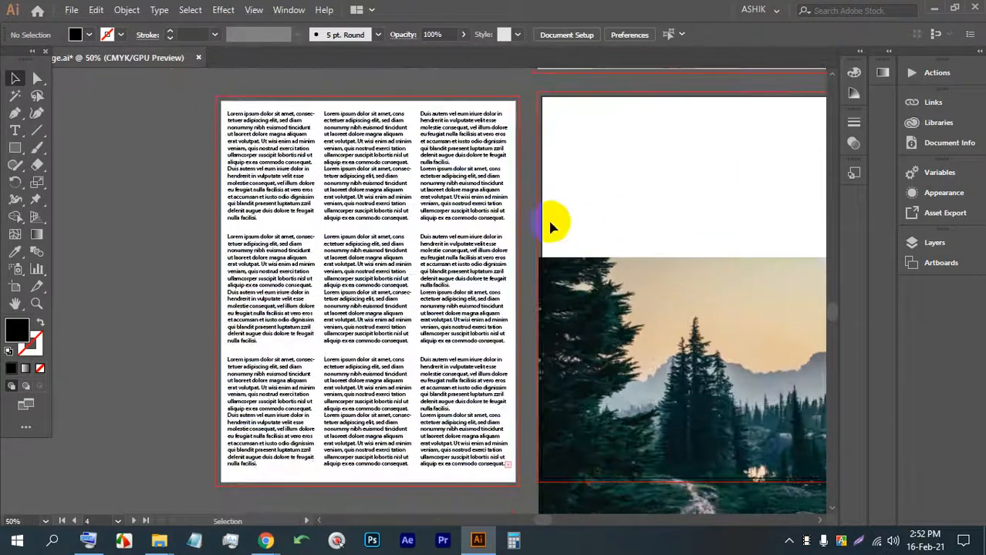
left_click(428, 230)
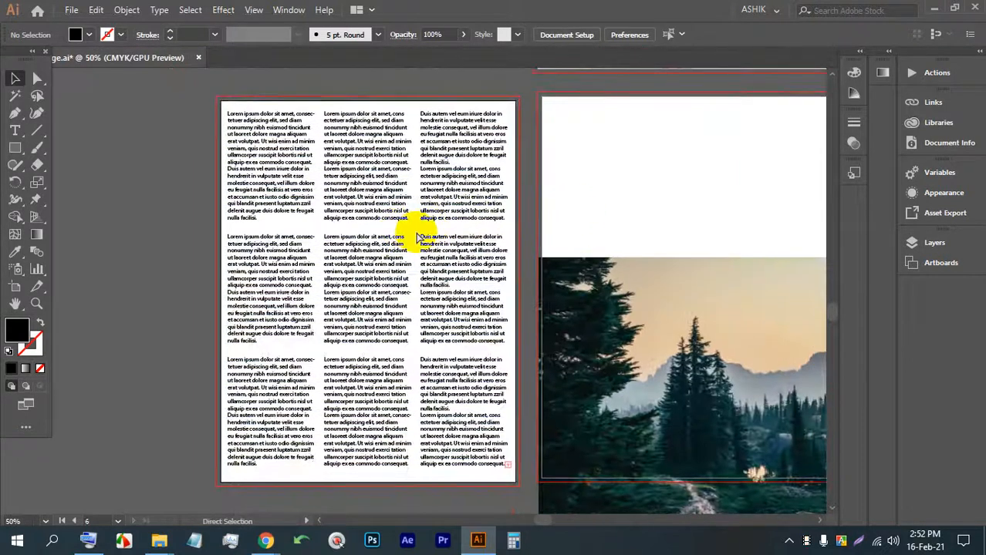
key("ctrl+z")
left_click(150, 233)
Step: Set the sixth artboard's text frame to 3 rows and 3 columns in Area Type Options, with the preview on
left_click(302, 226)
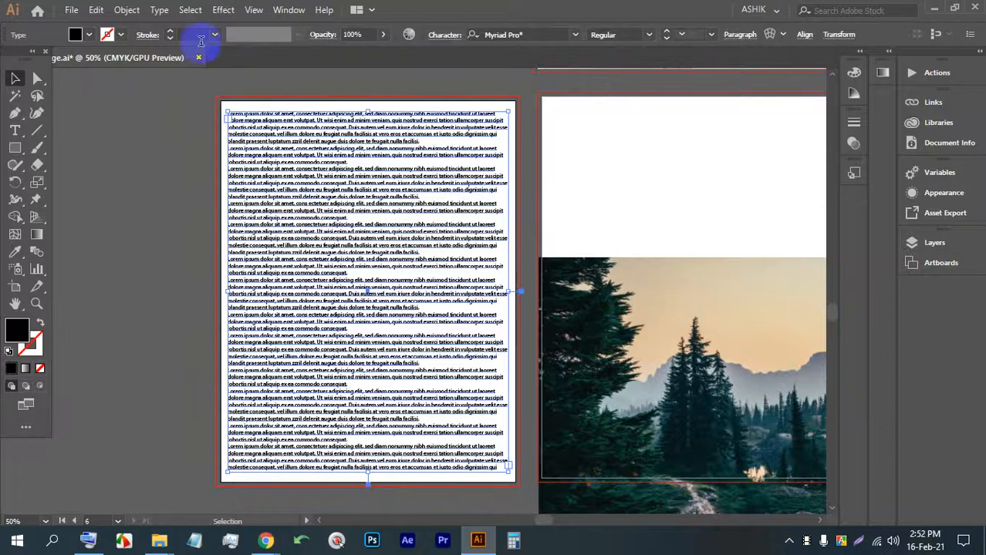
scroll(242, 160, "right", 2)
left_click(162, 11)
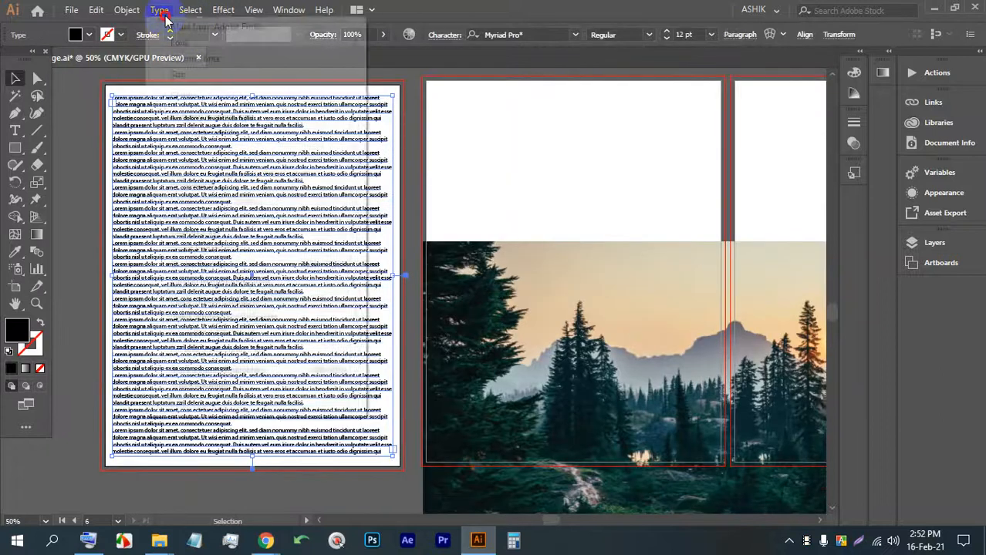
left_click(189, 133)
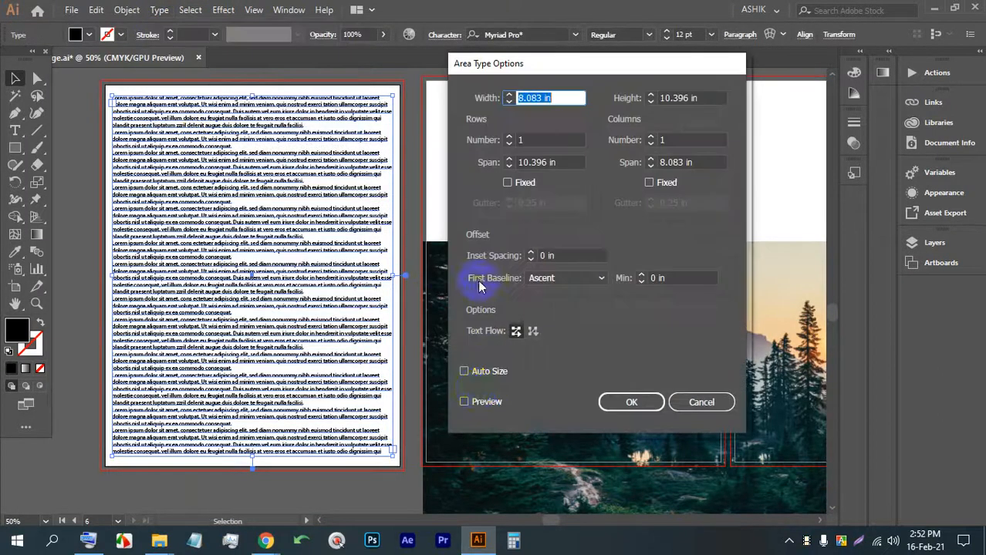
left_click(478, 404)
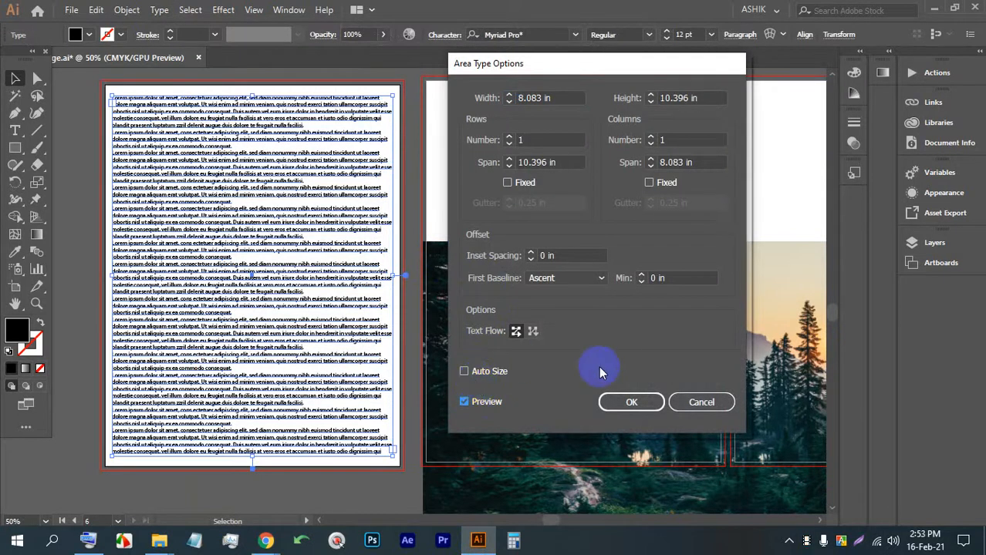
left_click(509, 139)
left_click(509, 139)
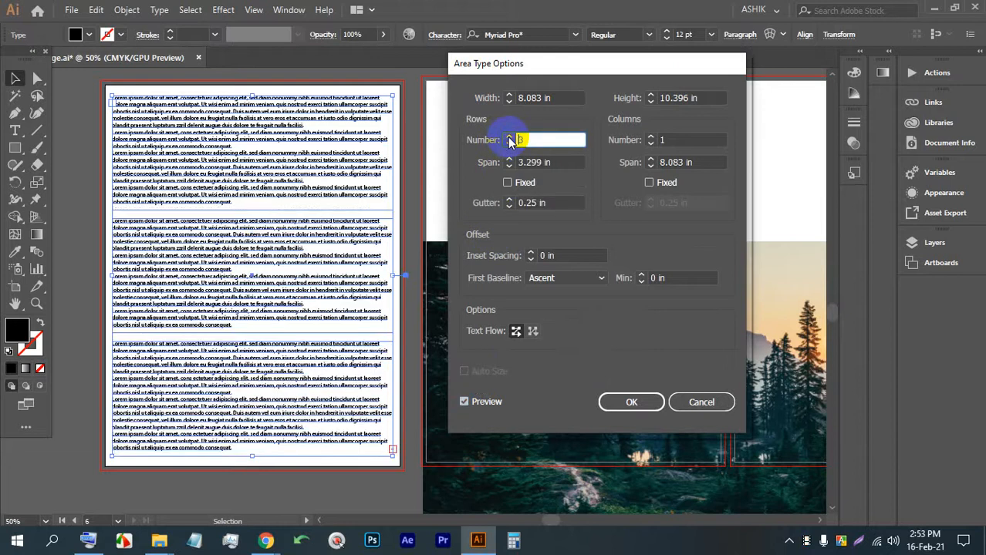
left_click(650, 138)
left_click(650, 137)
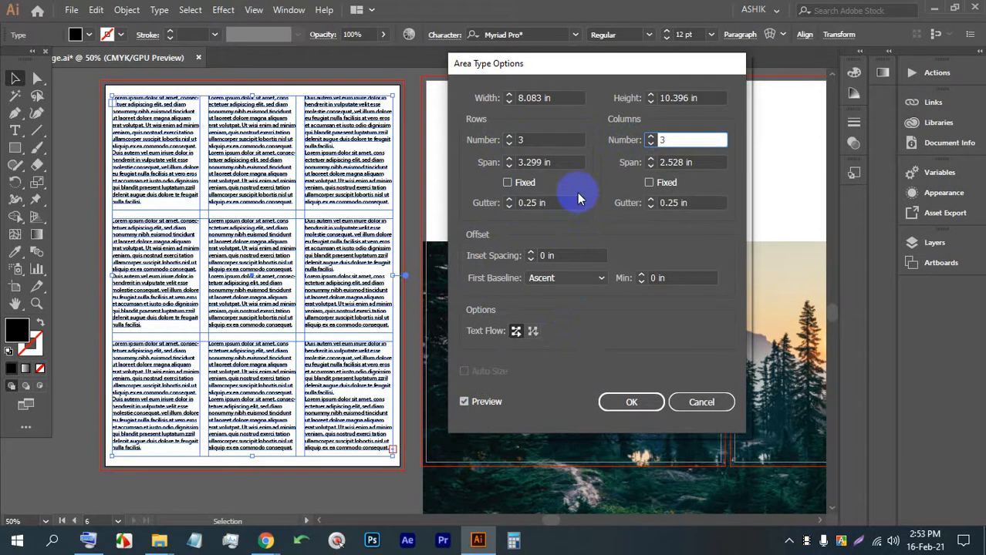
Step: Set the row gutter of the sixth artboard's text frame to 0.438 in
left_click(509, 199)
left_click(509, 199)
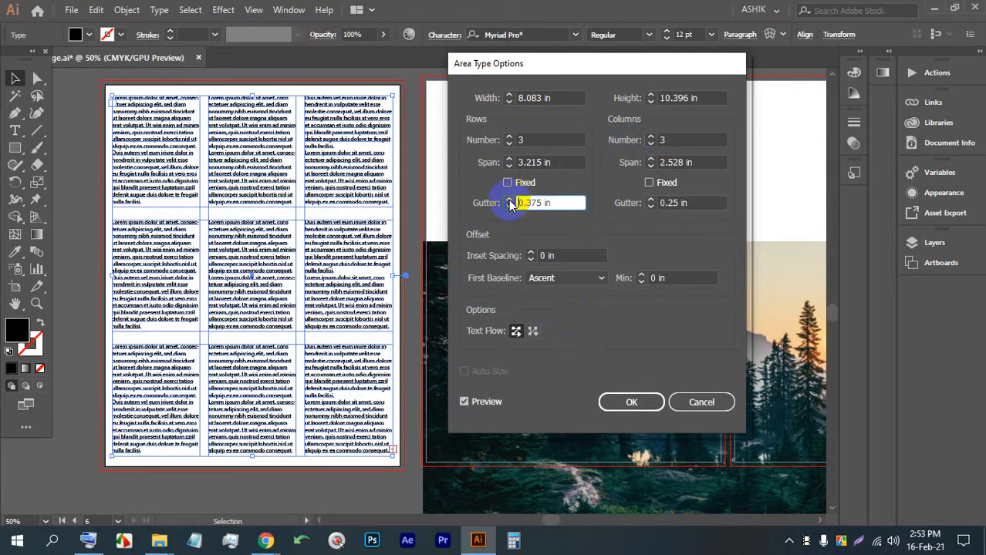
left_click(509, 199)
left_click(509, 199)
left_click(509, 199)
left_click(509, 199)
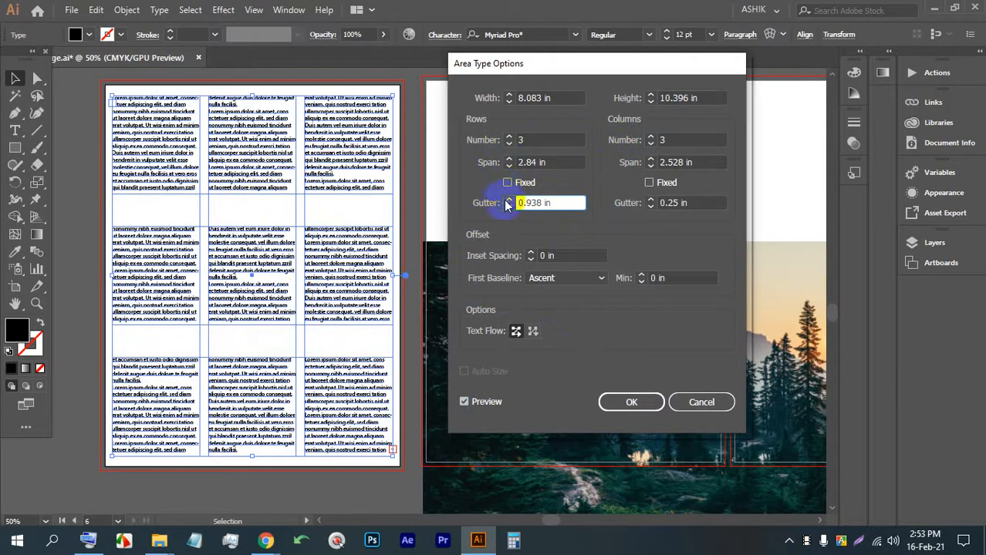
left_click(509, 200)
left_click(509, 200)
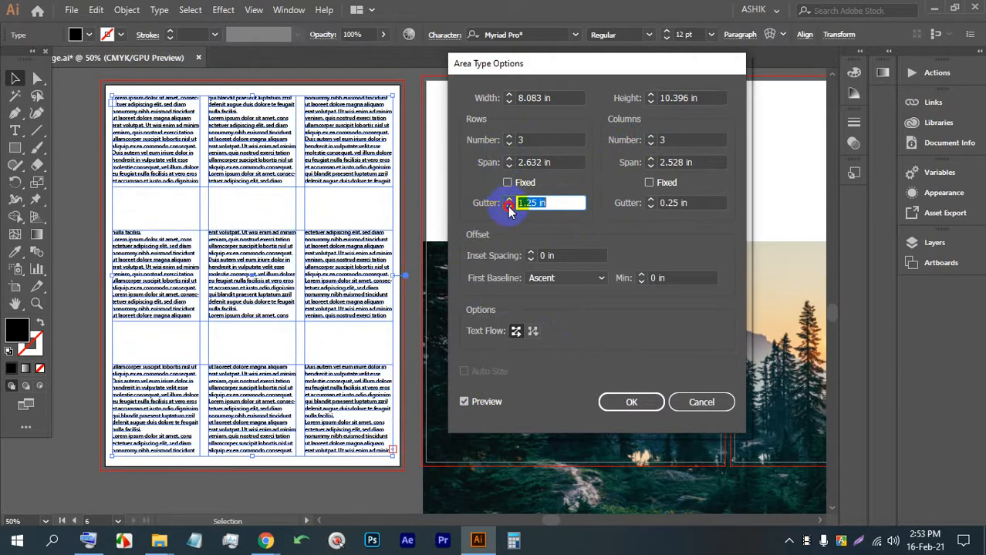
left_click(509, 205)
left_click(509, 206)
left_click(509, 206)
left_click(510, 206)
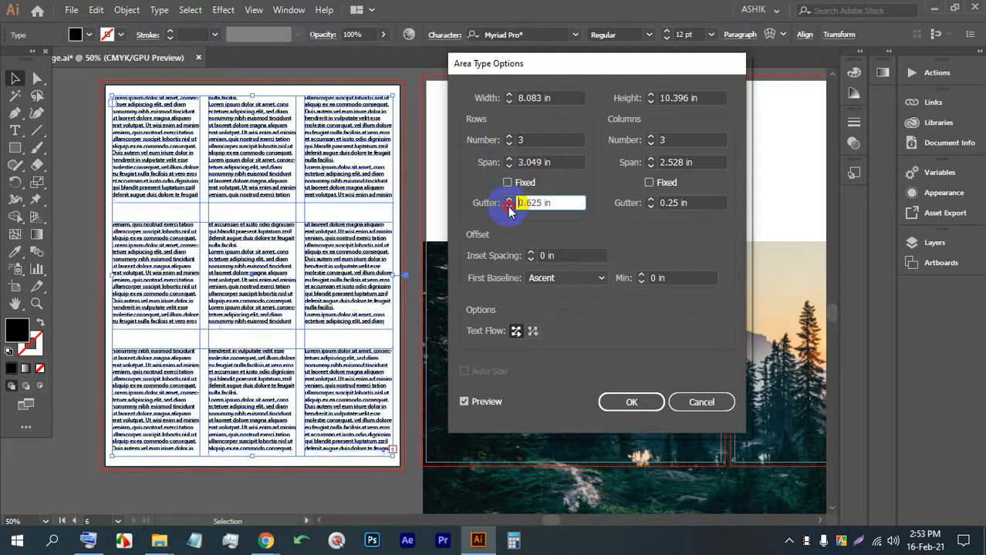
left_click(509, 206)
left_click(509, 206)
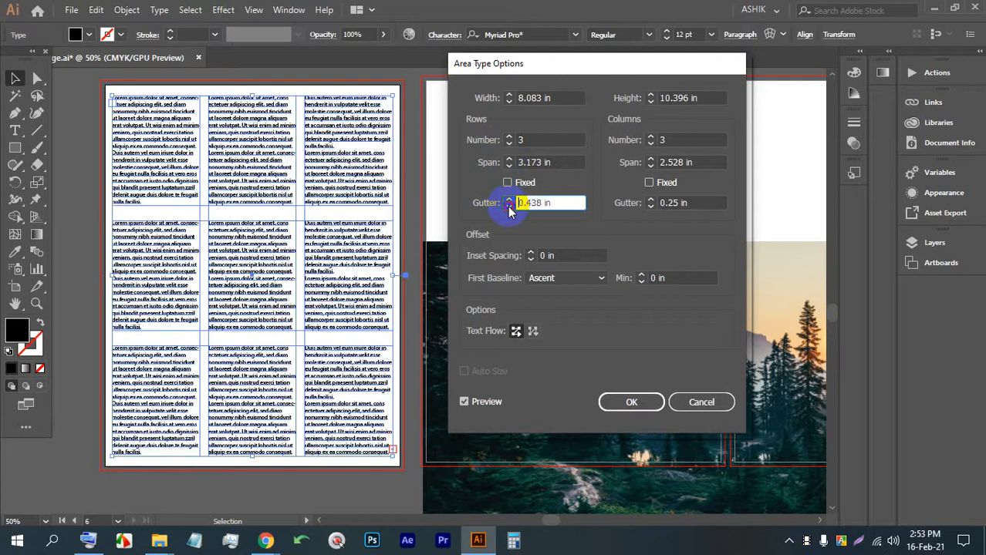
Step: Set the column gutter of the text frame to 0.438 in
left_click(649, 200)
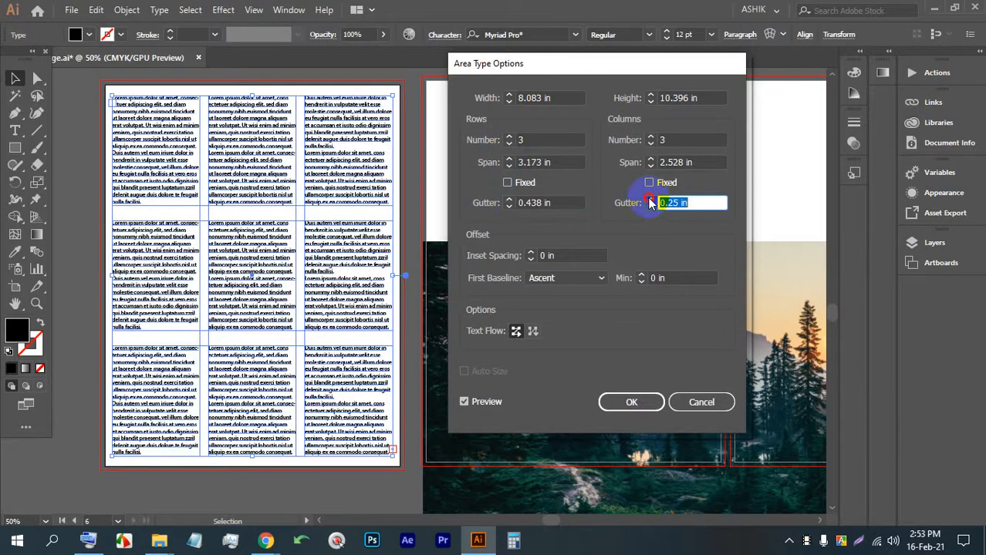
left_click(650, 200)
left_click(650, 199)
left_click(650, 200)
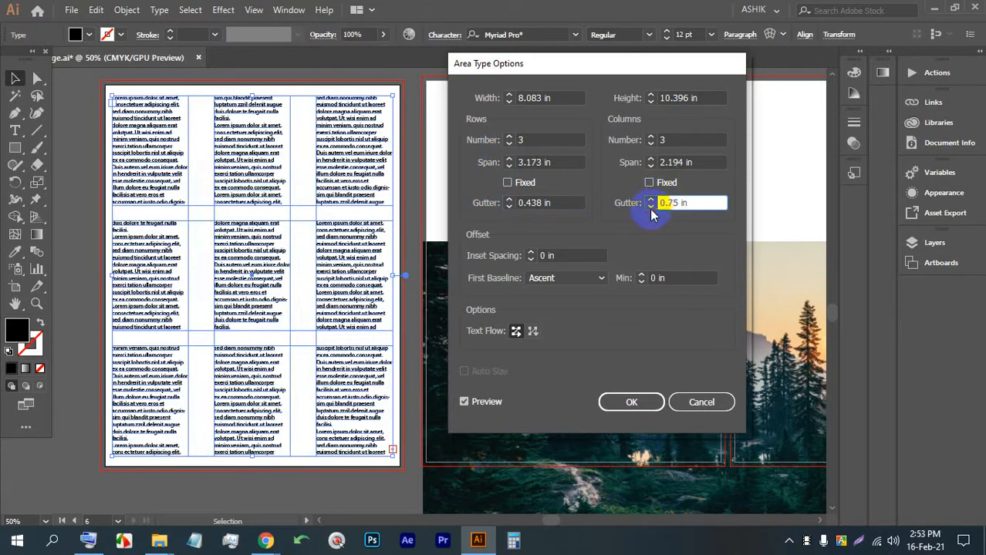
left_click(651, 207)
left_click(650, 207)
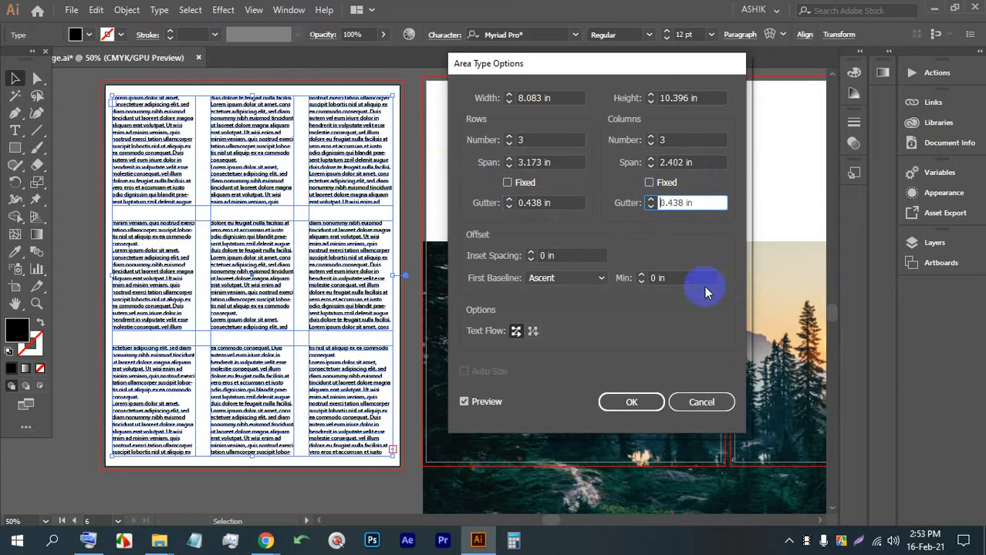
Step: Set the text frame's inset spacing to 0.438 in
left_click(532, 252)
left_click(531, 252)
left_click(532, 252)
left_click(531, 252)
left_click(531, 253)
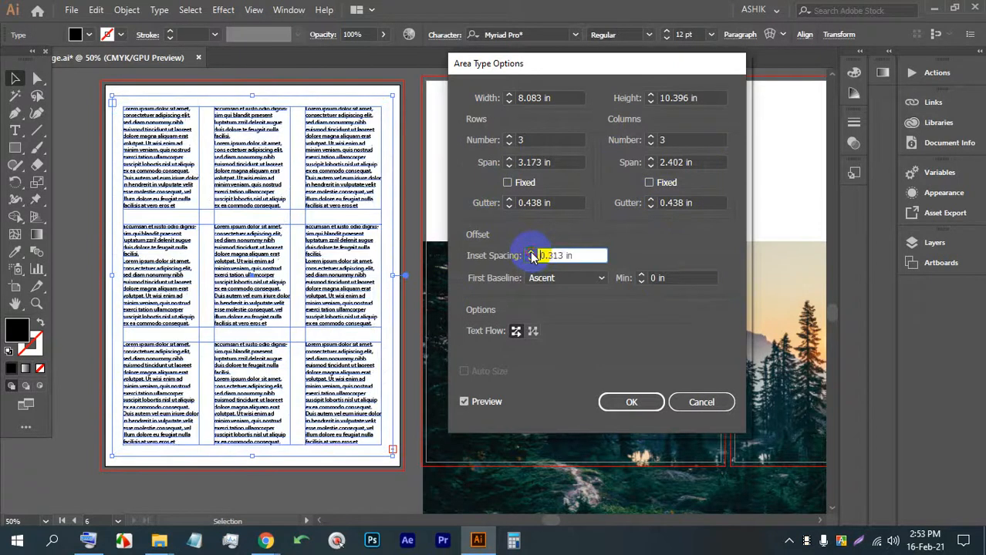
left_click(531, 252)
left_click(531, 252)
left_click(531, 252)
left_click(531, 253)
left_click(531, 252)
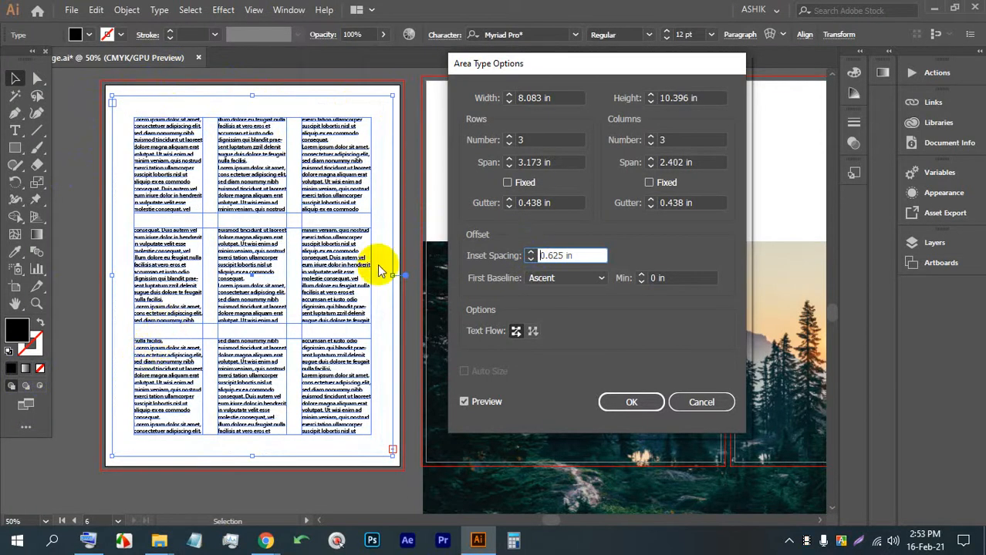
left_click(531, 260)
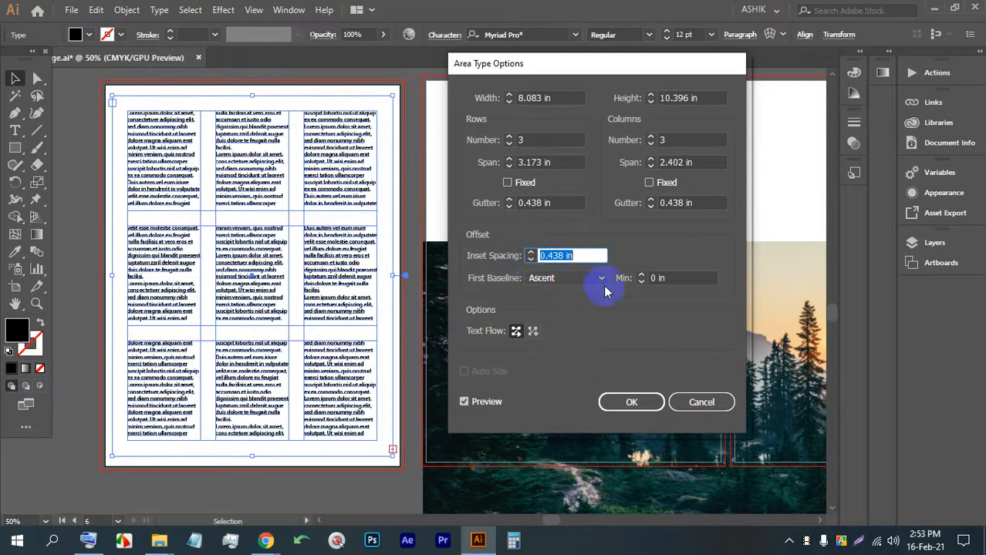
Step: Set the minimum first baseline offset of the text frame to 0.438 in, keeping the Ascent method
left_click(641, 276)
left_click(642, 276)
left_click(643, 276)
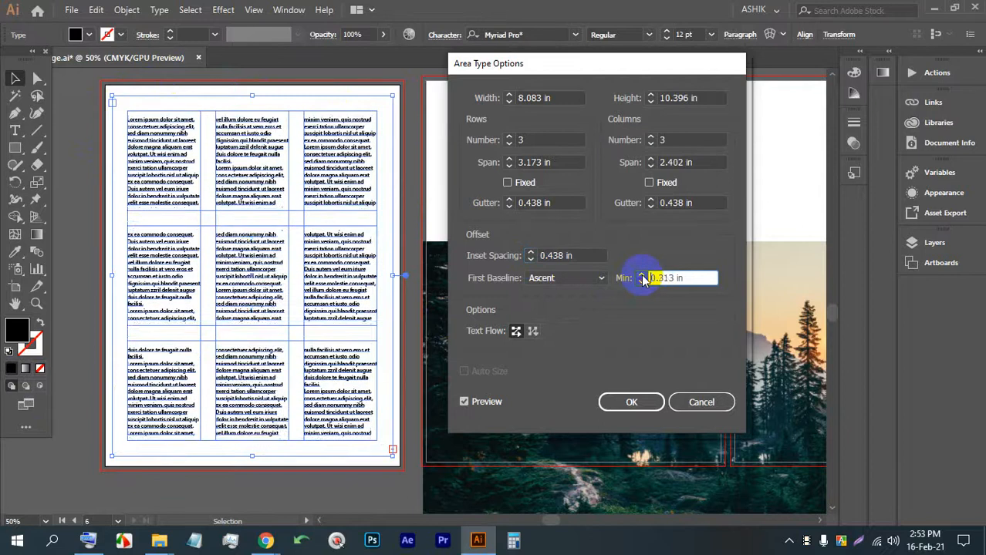
left_click(642, 275)
left_click(642, 276)
left_click(642, 275)
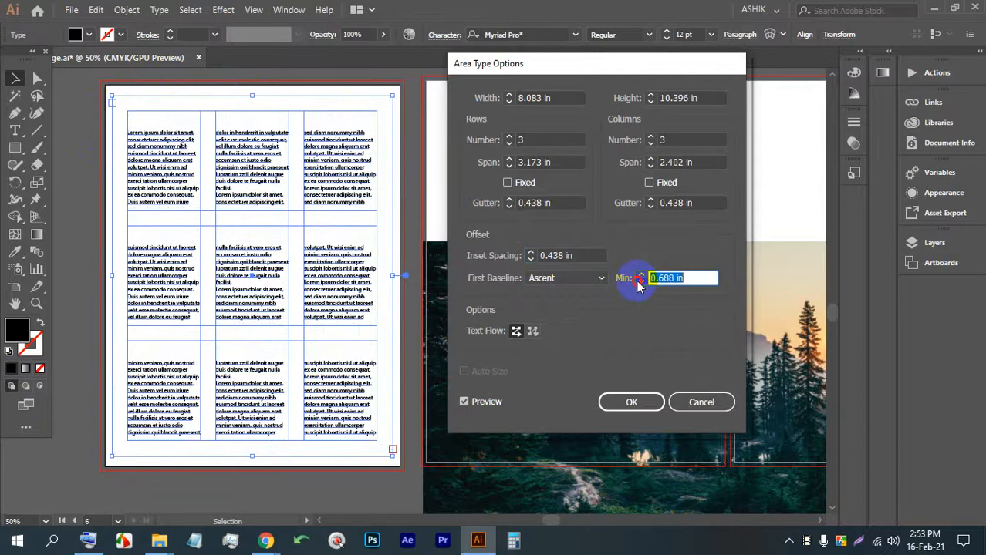
left_click(639, 282)
left_click(639, 281)
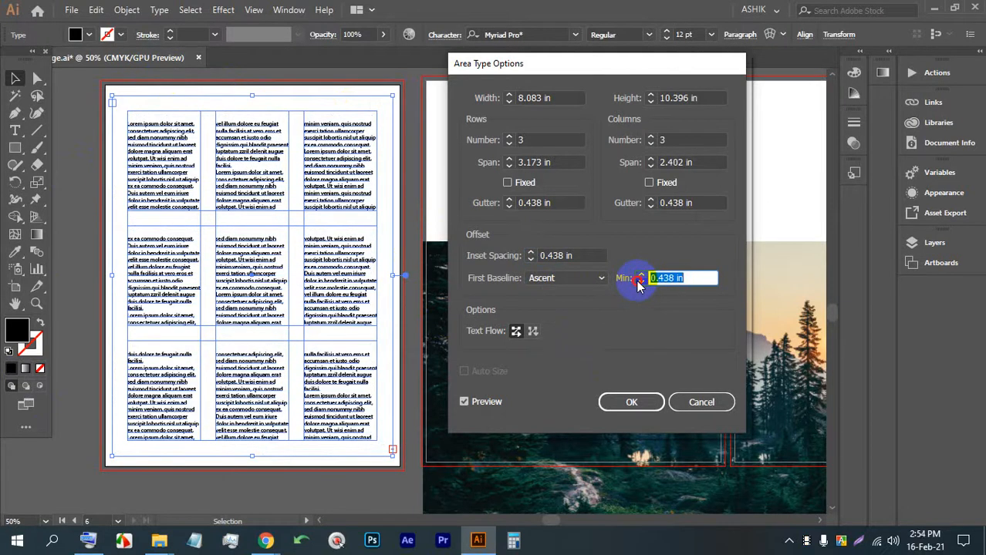
Step: Try a minimum first baseline offset of 1.625 in, and return it to 0.438 in
left_click(641, 276)
left_click(642, 276)
left_click(641, 275)
left_click(642, 275)
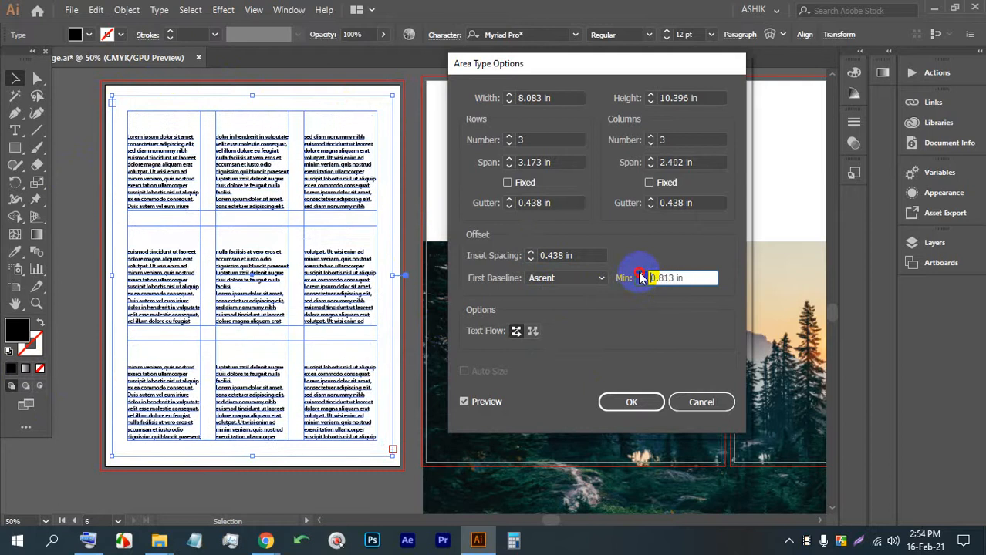
left_click(641, 275)
left_click(641, 276)
left_click(642, 275)
left_click(642, 276)
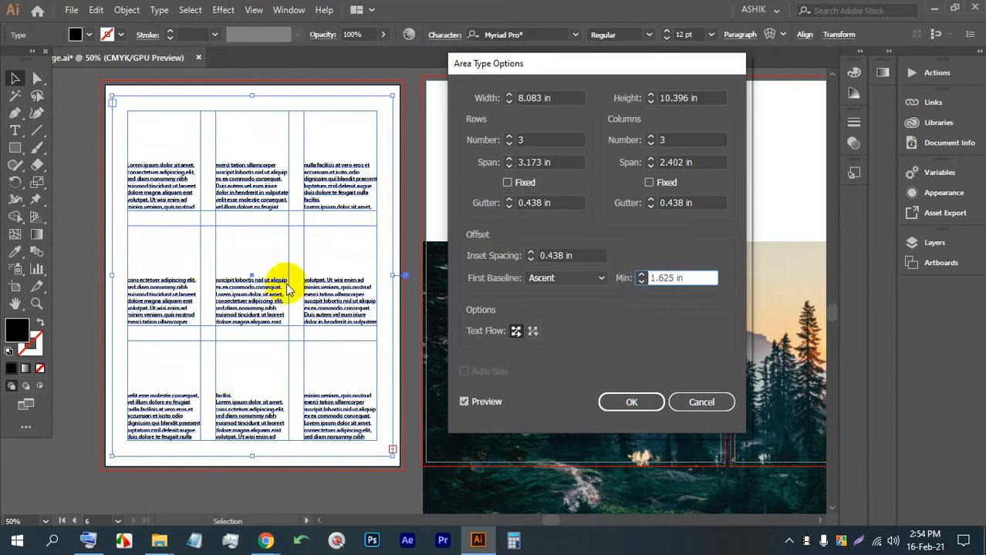
left_click(641, 282)
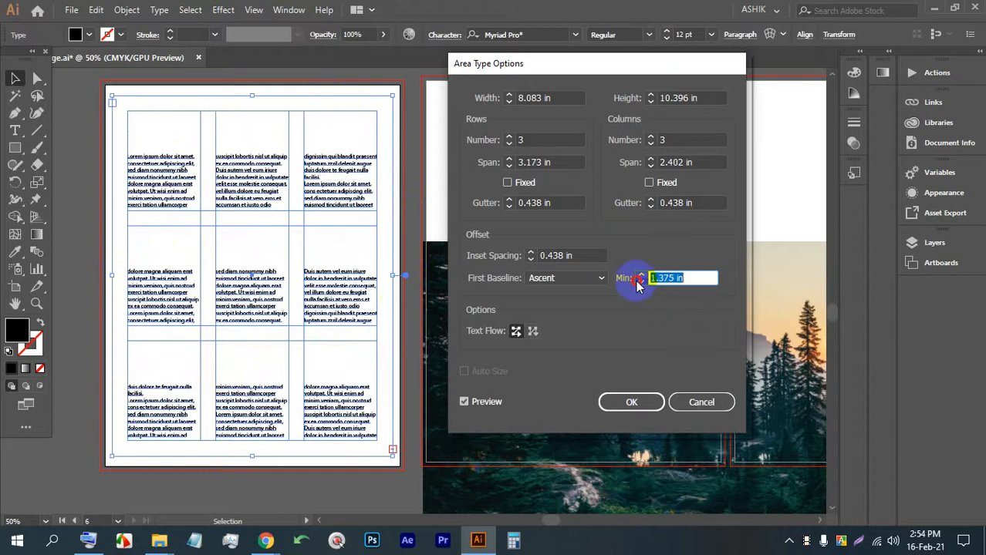
left_click(636, 281)
left_click(636, 280)
left_click(637, 281)
left_click(637, 281)
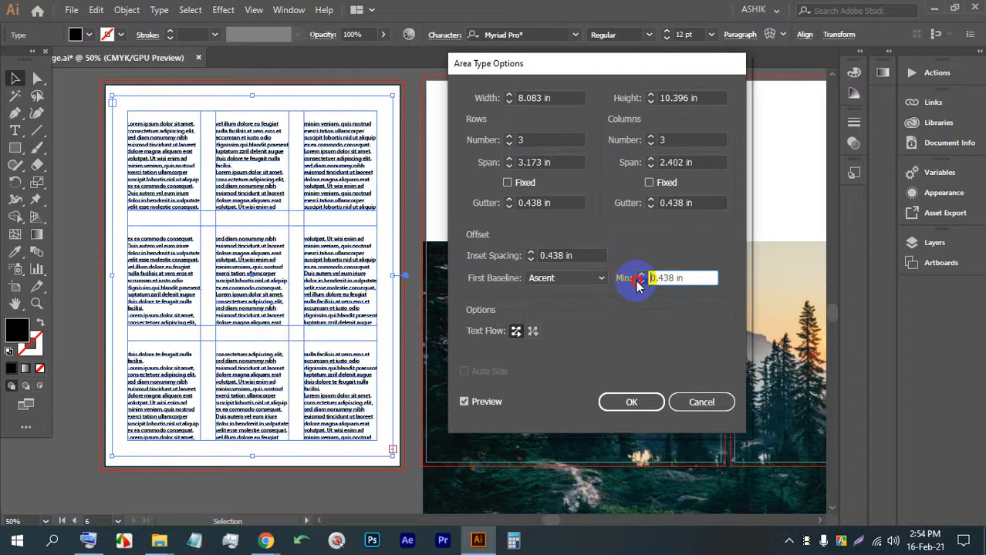
Step: Try a minimum baseline offset of 0.625 in, restore 0.438 in, and check the First Baseline methods without changing Ascent
left_click(642, 275)
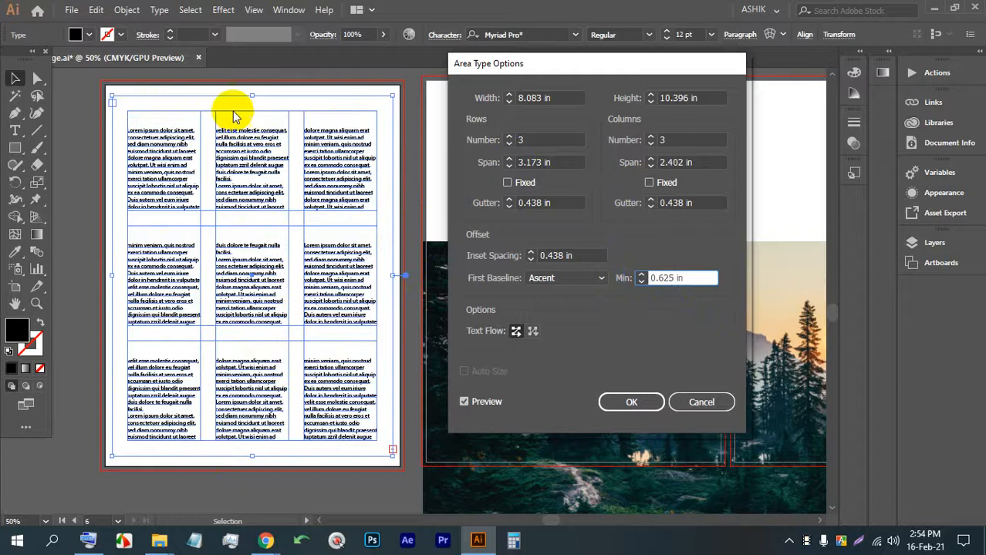
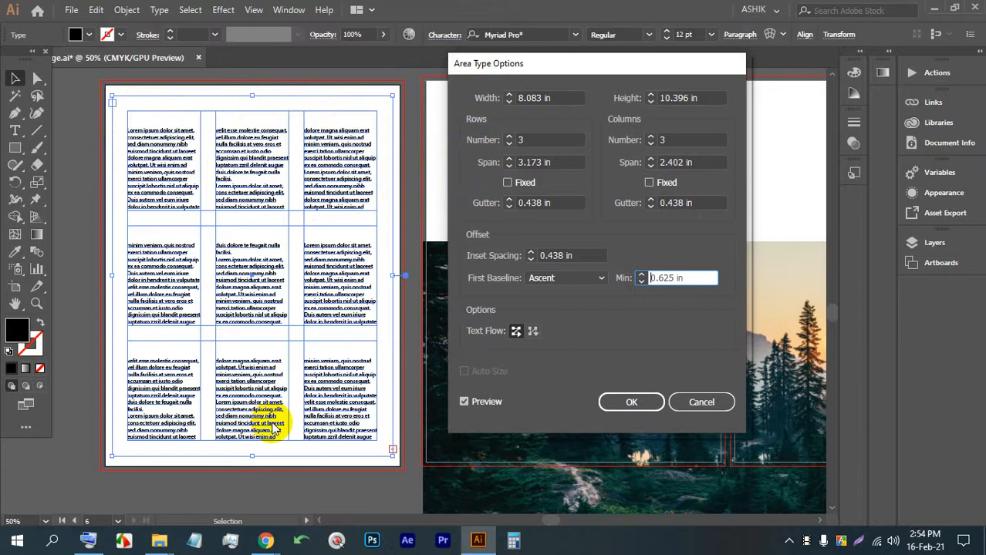
left_click(641, 281)
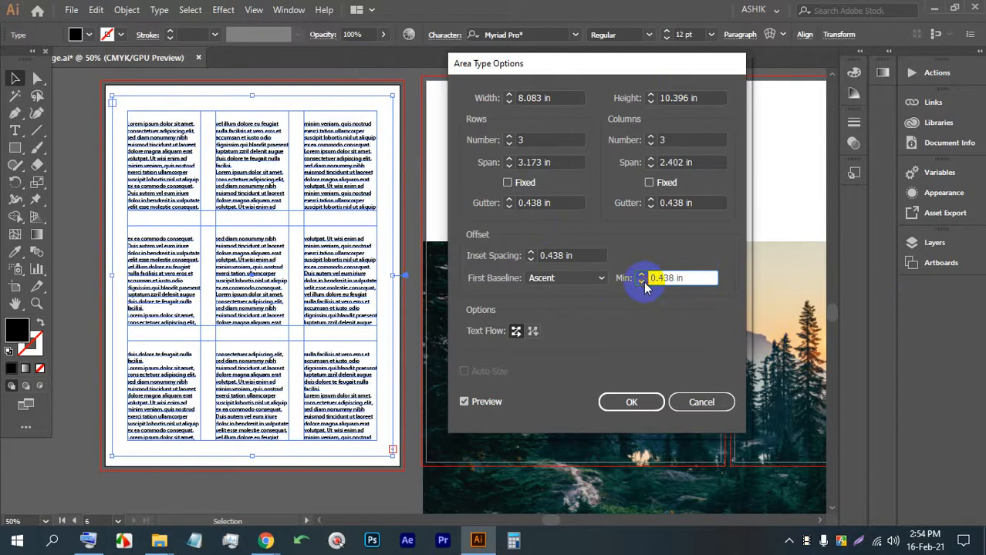
left_click(601, 279)
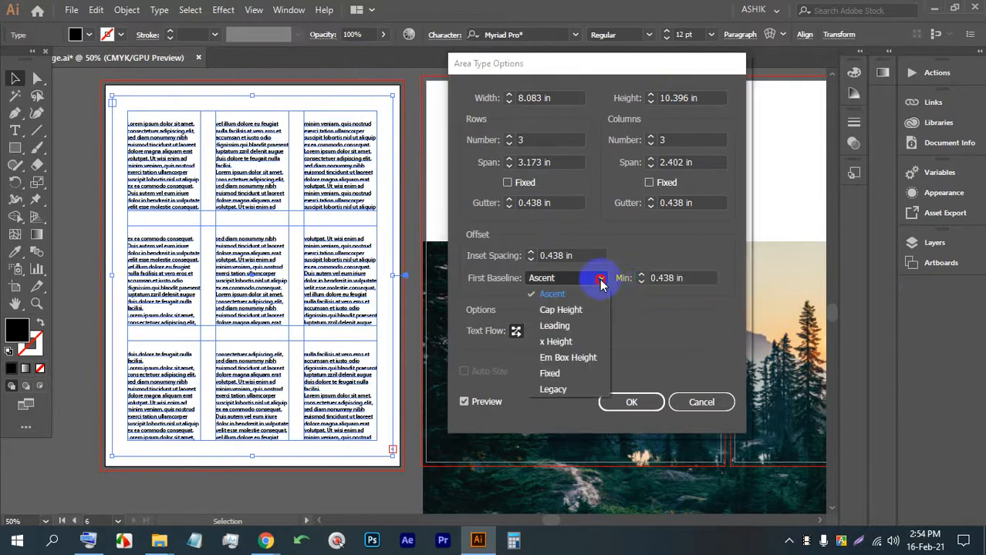
left_click(600, 282)
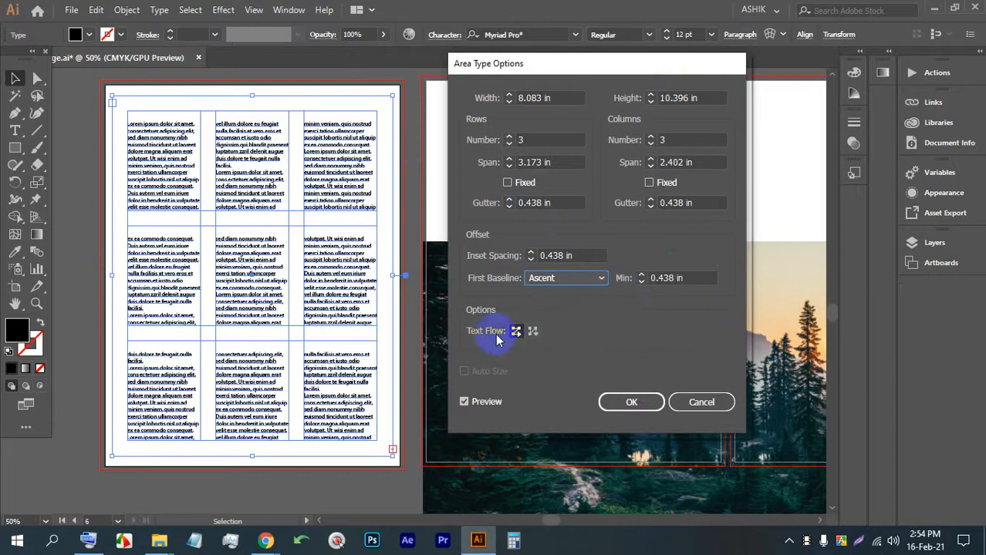
Step: Capture the Illustrator window with the screenshot tool and mark the by-rows Text Flow option with its red pen
left_click(859, 544)
left_click_drag(967, 515, 1, 1)
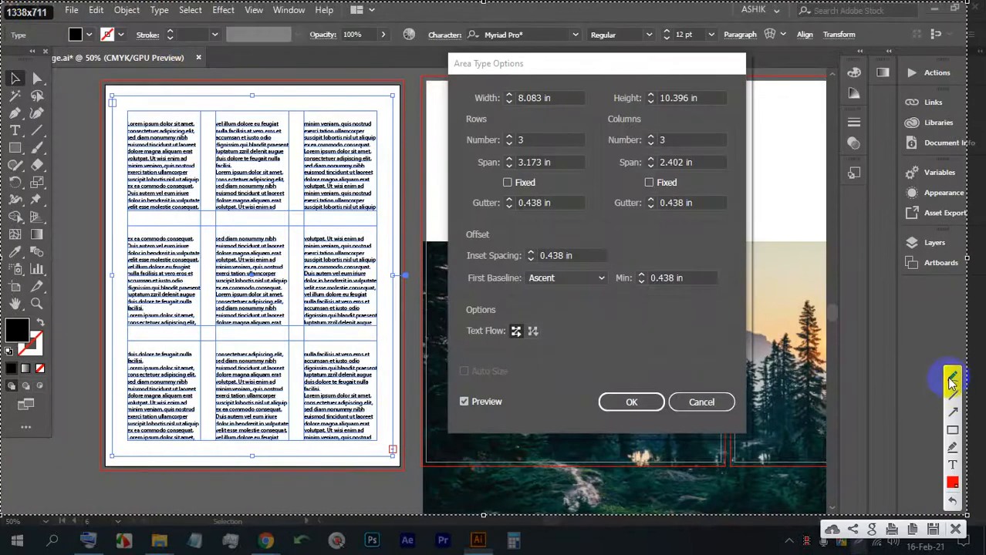
left_click_drag(523, 345, 515, 345)
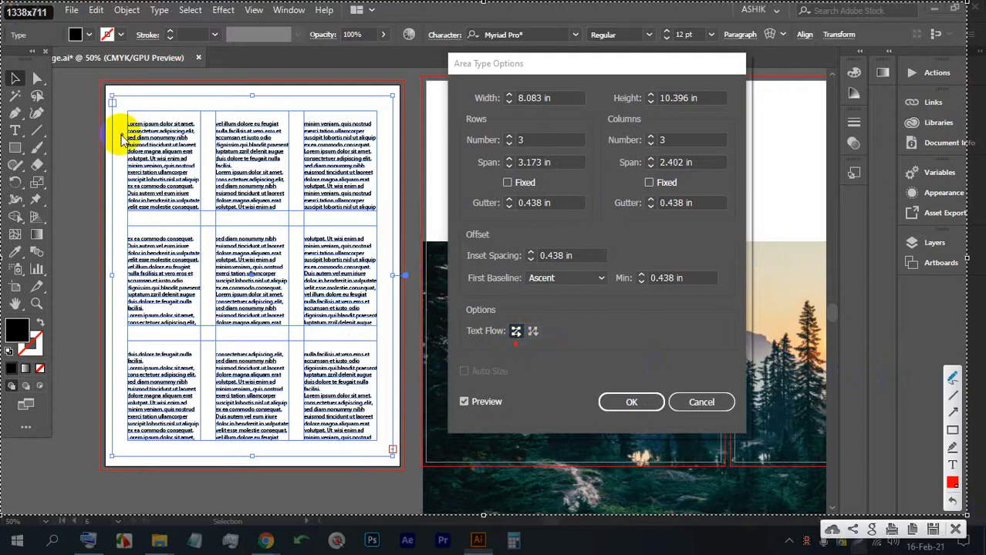
Step: Sketch a two-by-two grid of boxes numbered 1 to 4 beside the dialog, with arrows showing row-by-row text flow
mouse_move(729, 142)
left_mouse_down()
mouse_move(770, 100)
mouse_move(776, 144)
mouse_move(734, 143)
left_mouse_up()
mouse_move(808, 99)
left_mouse_down()
mouse_move(833, 96)
mouse_move(826, 131)
mouse_move(810, 141)
left_mouse_up()
mouse_move(742, 184)
left_mouse_down()
mouse_move(745, 207)
mouse_move(769, 195)
mouse_move(779, 222)
left_mouse_up()
mouse_move(816, 185)
left_mouse_down()
mouse_move(814, 193)
mouse_move(851, 193)
mouse_move(813, 231)
left_mouse_up()
left_click_drag(756, 114, 757, 144)
mouse_move(818, 121)
left_mouse_down()
mouse_move(827, 114)
mouse_move(853, 136)
left_mouse_up()
left_click_drag(753, 205, 753, 222)
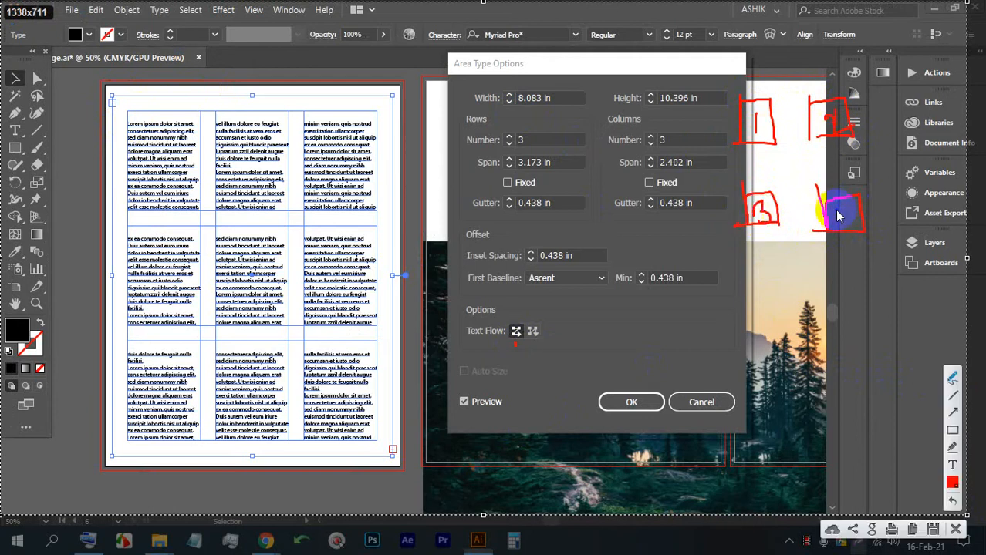
left_click_drag(837, 209, 847, 213)
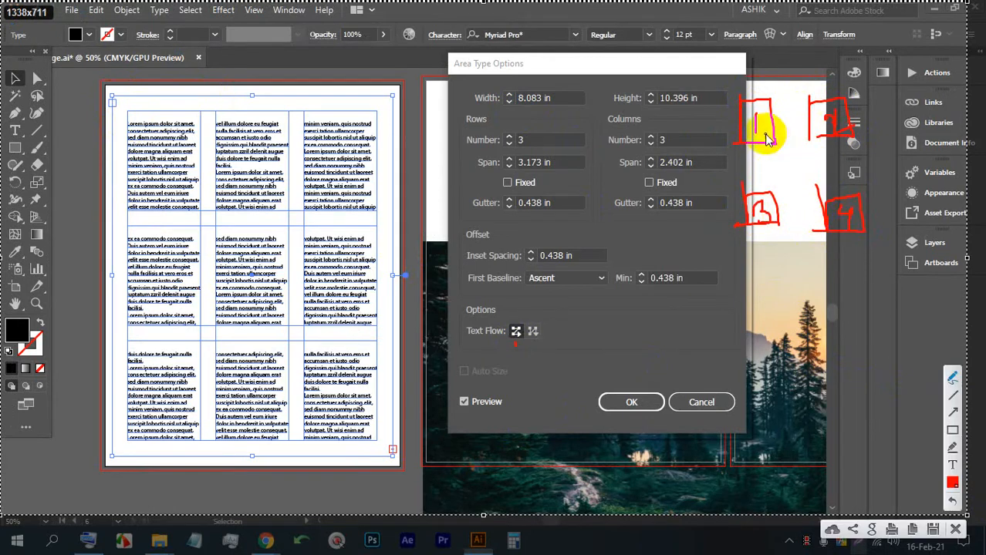
left_click_drag(809, 125, 809, 126)
mouse_move(794, 115)
left_mouse_down()
mouse_move(800, 137)
mouse_move(763, 177)
mouse_move(783, 179)
mouse_move(782, 207)
mouse_move(818, 209)
mouse_move(812, 216)
left_mouse_up()
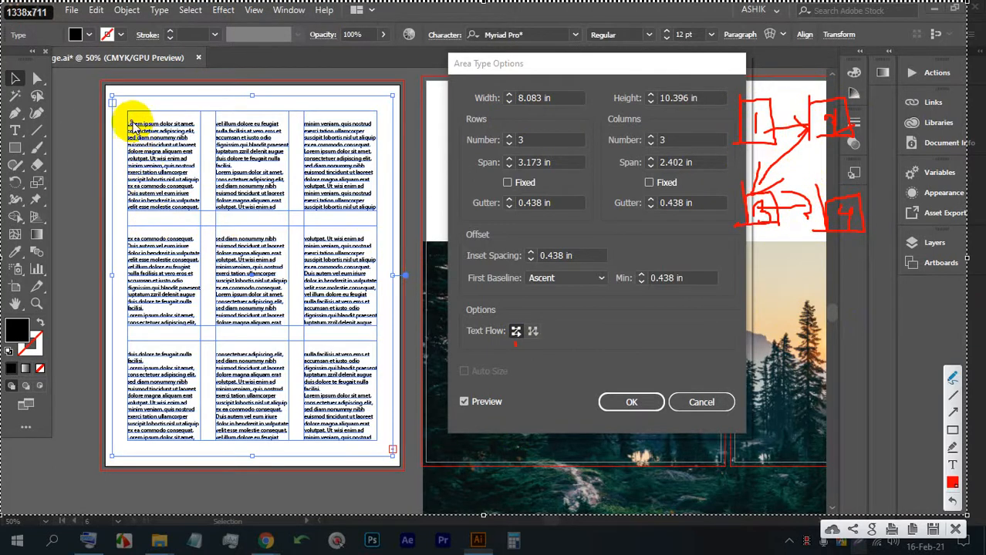
Step: Handwrite row-by-row sequence numbers over the nine cells of the captured text frame
mouse_move(125, 118)
left_mouse_down()
mouse_move(143, 118)
mouse_move(136, 138)
left_mouse_up()
mouse_move(181, 204)
left_mouse_down()
mouse_move(199, 209)
mouse_move(204, 126)
mouse_move(214, 122)
left_mouse_up()
left_click_drag(144, 139, 156, 179)
left_click_drag(233, 153, 267, 172)
left_click_drag(317, 148, 326, 187)
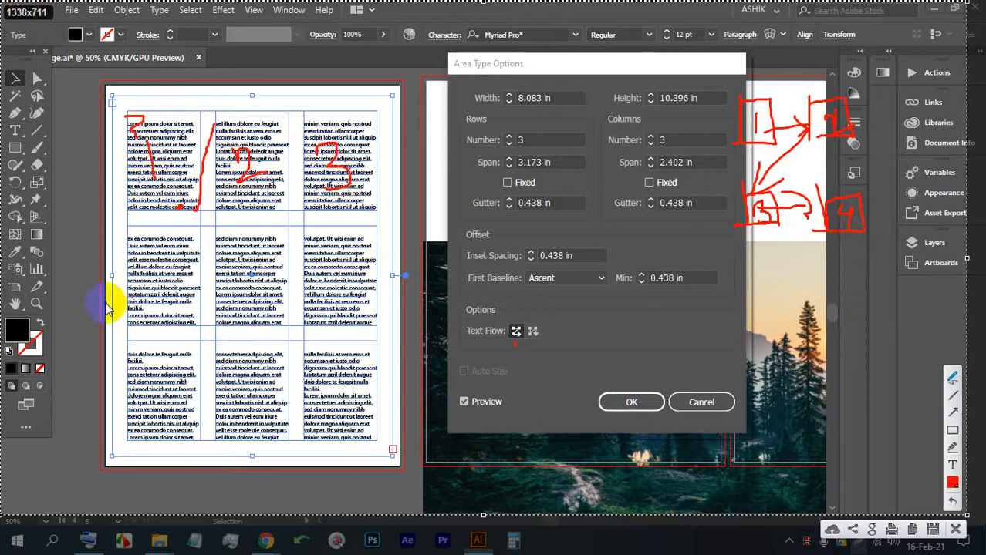
mouse_move(140, 265)
left_mouse_down()
mouse_move(170, 284)
mouse_move(171, 297)
left_mouse_up()
mouse_move(255, 257)
left_mouse_down()
mouse_move(230, 262)
mouse_move(276, 293)
left_mouse_up()
left_click_drag(356, 247, 346, 273)
mouse_move(148, 388)
left_mouse_down()
mouse_move(186, 379)
mouse_move(198, 391)
mouse_move(218, 376)
mouse_move(270, 384)
left_mouse_up()
left_click_drag(320, 372, 320, 402)
Step: Draw connecting strokes through the numbered cells to show the text running across each row and down to the next
left_click_drag(137, 188, 203, 178)
left_click_drag(182, 160, 191, 208)
mouse_move(253, 160)
left_mouse_down()
mouse_move(324, 162)
mouse_move(242, 229)
mouse_move(158, 274)
left_mouse_up()
mouse_move(169, 235)
left_mouse_down()
mouse_move(159, 259)
mouse_move(193, 275)
mouse_move(347, 273)
mouse_move(366, 301)
mouse_move(165, 375)
mouse_move(357, 384)
left_mouse_up()
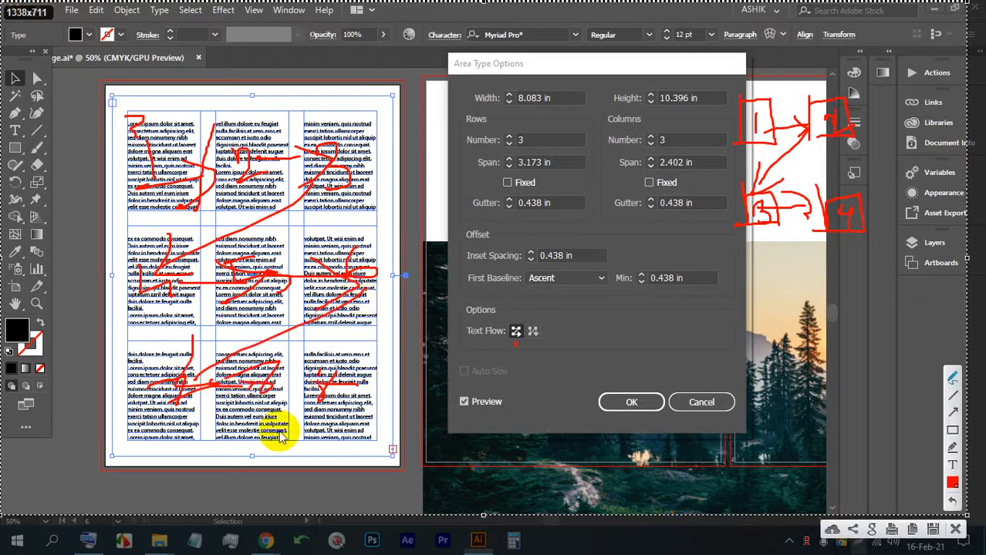
Step: Circle the whole text frame and the by-rows Text Flow option, and close the screenshot overlay without saving
mouse_move(387, 254)
left_mouse_down()
mouse_move(218, 125)
mouse_move(274, 76)
mouse_move(103, 131)
left_mouse_up()
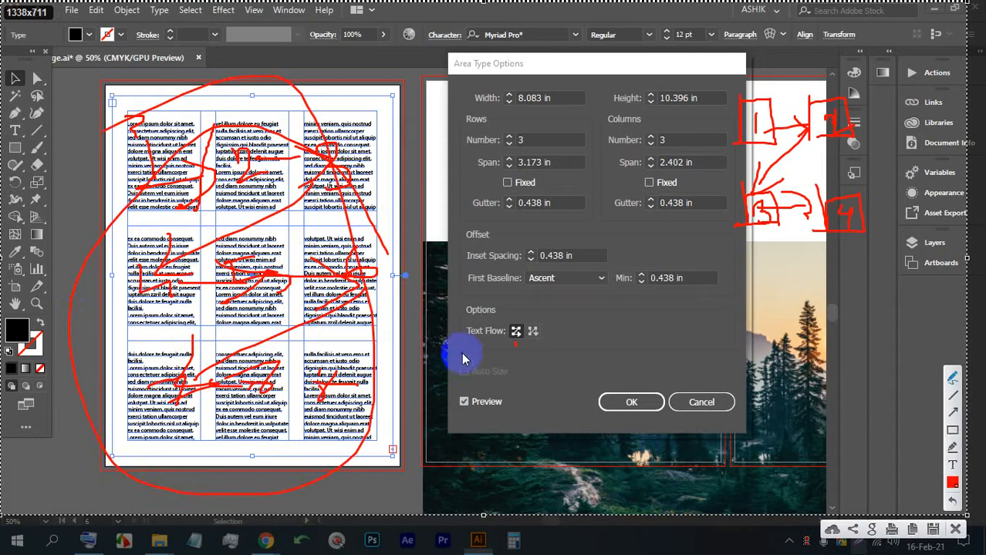
mouse_move(514, 327)
left_mouse_down()
mouse_move(492, 341)
mouse_move(518, 342)
mouse_move(512, 319)
left_mouse_up()
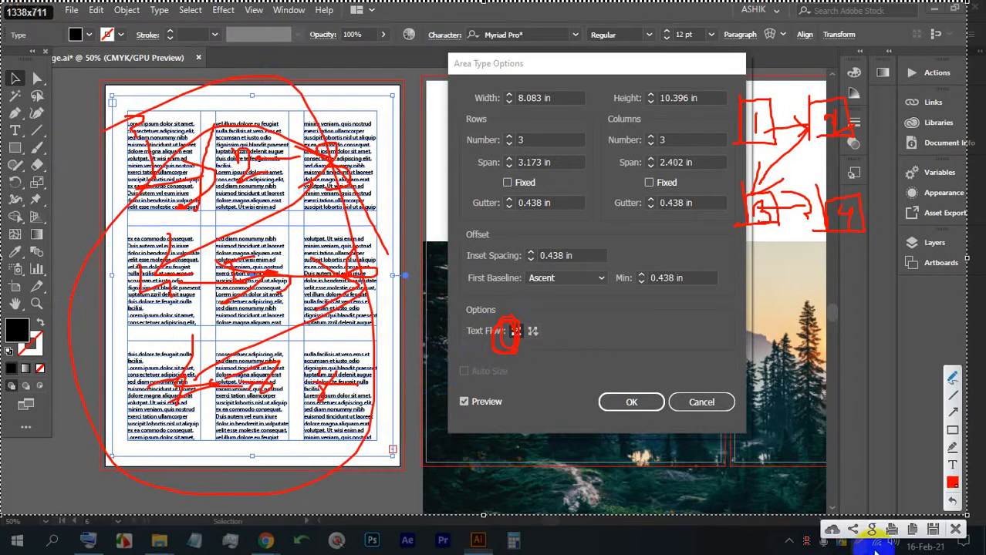
left_click(957, 532)
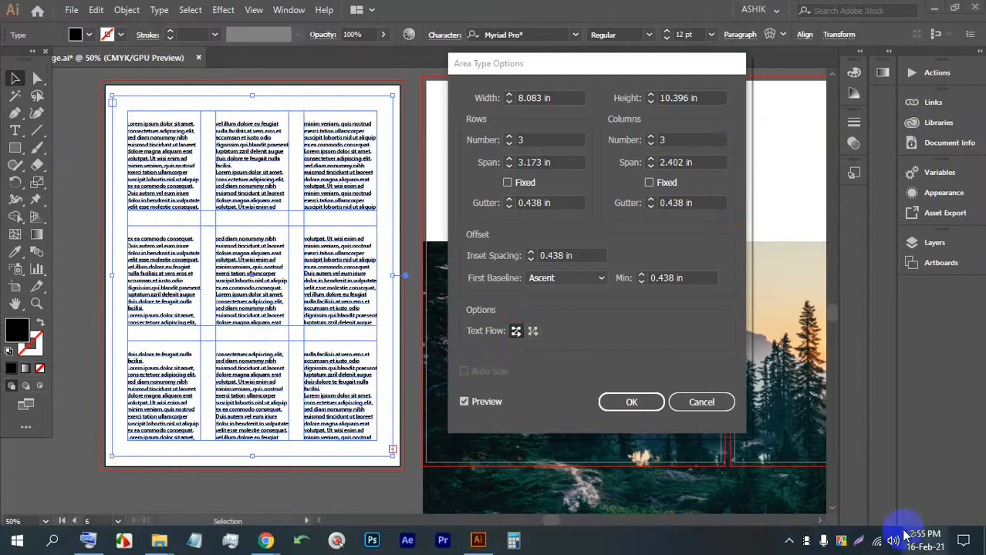
Step: Capture the Illustrator window again with the screenshot tool and circle the by-columns Text Flow option in red
key("Print")
mouse_move(937, 525)
left_mouse_down()
mouse_move(3, 18)
mouse_move(3, 2)
left_mouse_up()
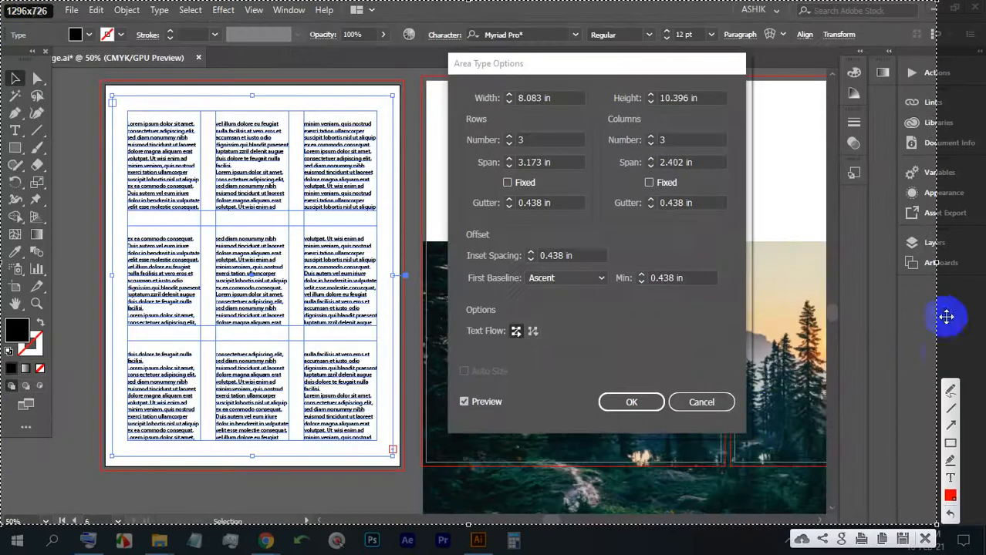
left_click_drag(536, 318, 536, 320)
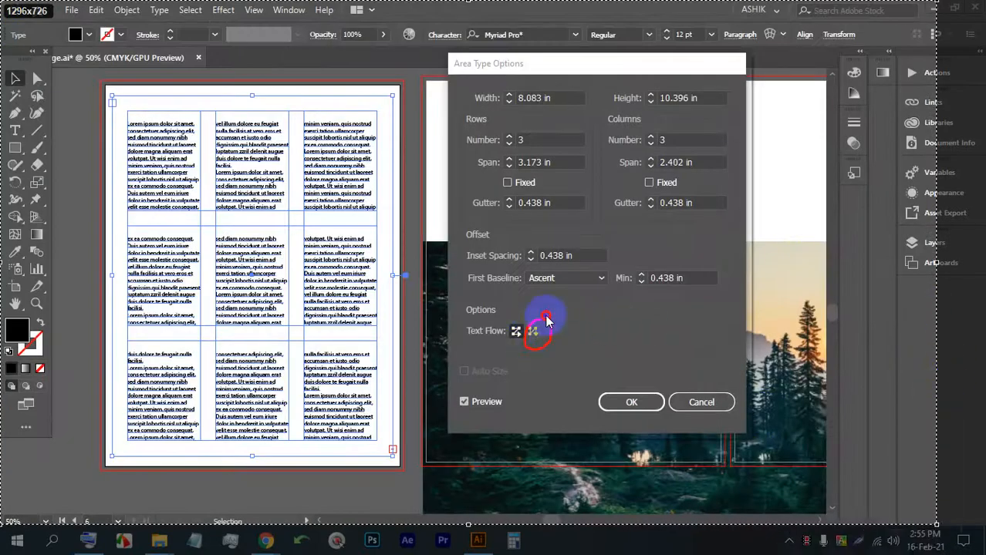
Step: Sketch four boxes in a two-by-two grid beside the Area Type Options dialog and number them down each column
mouse_move(767, 89)
left_mouse_down()
mouse_move(776, 136)
mouse_move(801, 136)
mouse_move(772, 134)
left_mouse_up()
left_click_drag(895, 145, 858, 145)
mouse_move(763, 201)
left_mouse_down()
mouse_move(768, 239)
mouse_move(812, 253)
mouse_move(758, 262)
left_mouse_up()
mouse_move(873, 211)
left_mouse_down()
mouse_move(920, 214)
mouse_move(862, 272)
left_mouse_up()
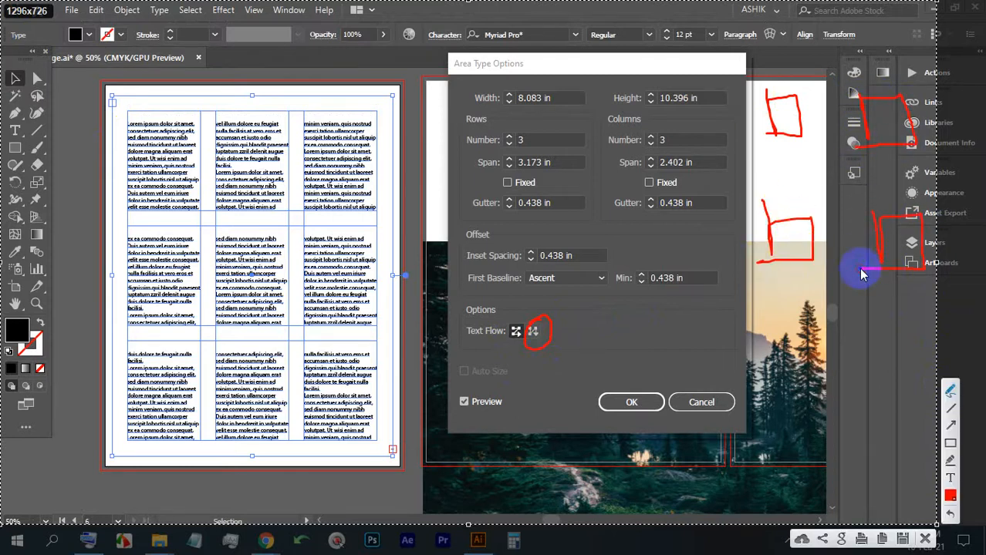
left_click_drag(787, 101, 786, 123)
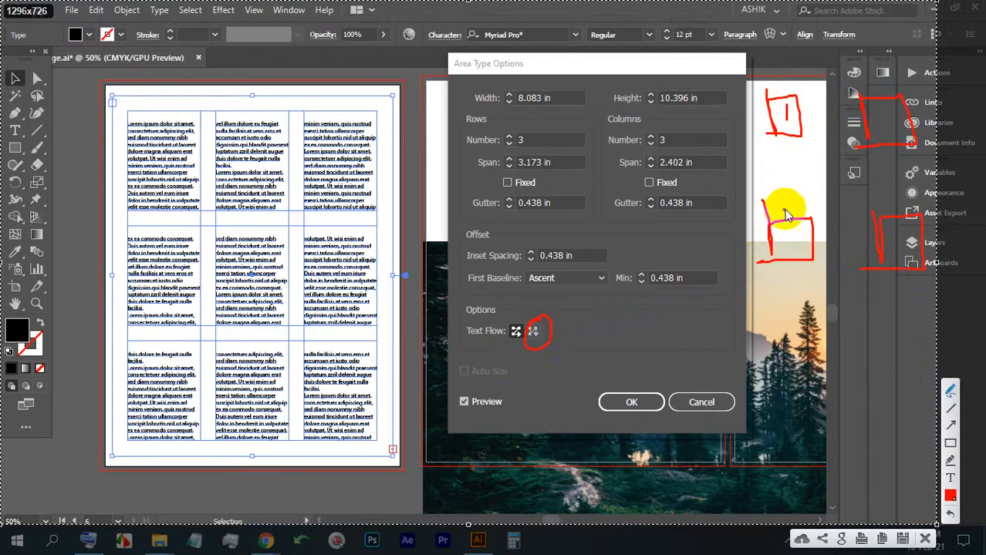
mouse_move(771, 223)
left_mouse_down()
mouse_move(781, 247)
mouse_move(783, 232)
mouse_move(812, 254)
left_mouse_up()
left_click_drag(867, 116, 885, 149)
mouse_move(887, 219)
left_mouse_down()
mouse_move(921, 240)
mouse_move(913, 262)
left_mouse_up()
Step: Draw arrows through the sketched boxes, running down the first column, up to the second and down again
left_click_drag(780, 124, 794, 219)
mouse_move(786, 197)
left_mouse_down()
mouse_move(798, 228)
mouse_move(809, 189)
left_mouse_up()
mouse_move(800, 241)
left_mouse_down()
mouse_move(863, 137)
mouse_move(891, 218)
mouse_move(924, 176)
left_mouse_up()
left_click_drag(921, 232, 933, 208)
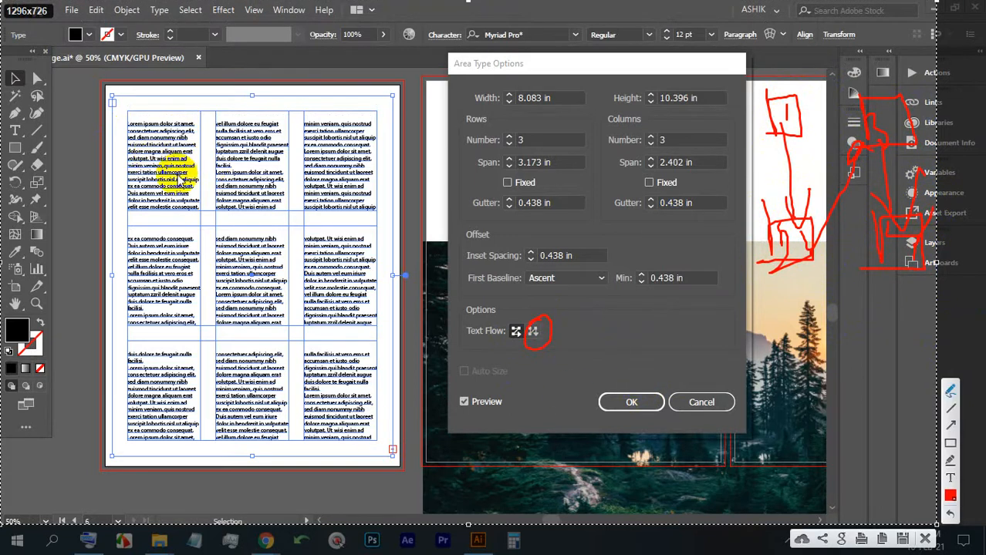
Step: Handwrite the numbers 1 to 9 over the captured text frame's cells, going down each column in turn
left_click_drag(157, 139, 157, 168)
left_click_drag(158, 269, 185, 288)
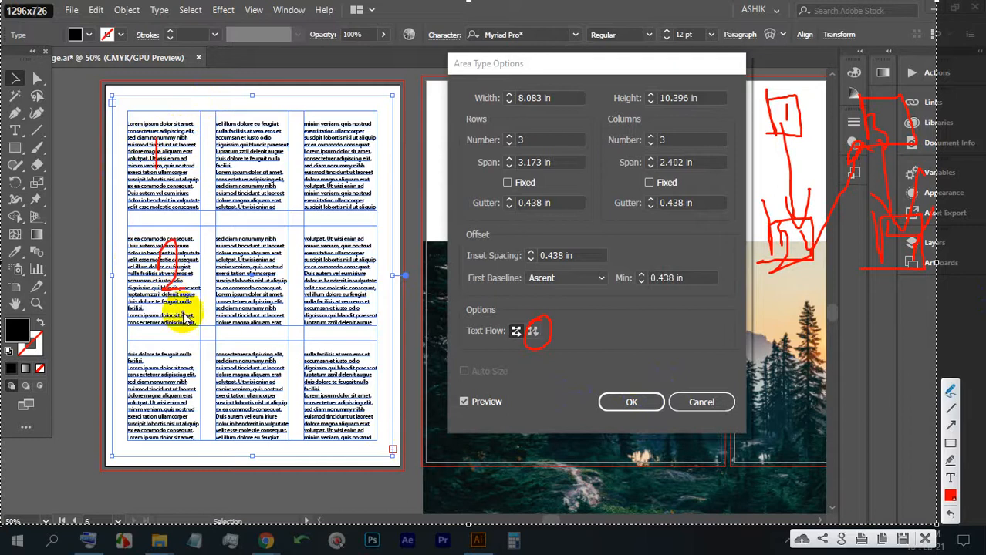
mouse_move(144, 410)
left_mouse_down()
mouse_move(156, 396)
mouse_move(172, 427)
left_mouse_up()
mouse_move(248, 150)
left_mouse_down()
mouse_move(248, 186)
mouse_move(264, 208)
left_mouse_up()
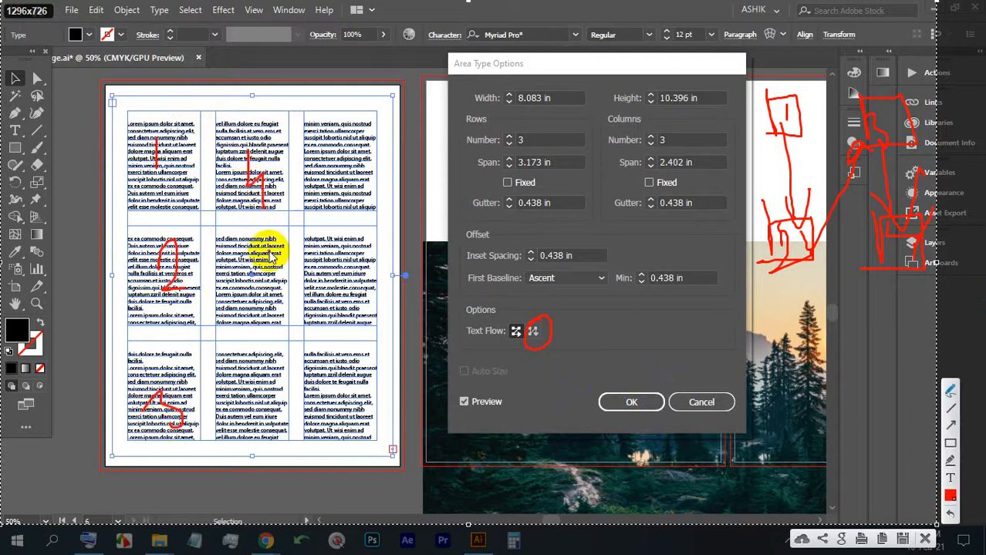
mouse_move(270, 257)
left_mouse_down()
mouse_move(250, 279)
mouse_move(242, 316)
left_mouse_up()
mouse_move(264, 370)
left_mouse_down()
mouse_move(263, 394)
mouse_move(249, 399)
left_mouse_up()
mouse_move(311, 159)
left_mouse_down()
mouse_move(342, 147)
mouse_move(340, 186)
left_mouse_up()
left_click_drag(351, 245, 339, 279)
mouse_move(355, 367)
left_mouse_down()
mouse_move(369, 383)
mouse_move(354, 397)
left_mouse_up()
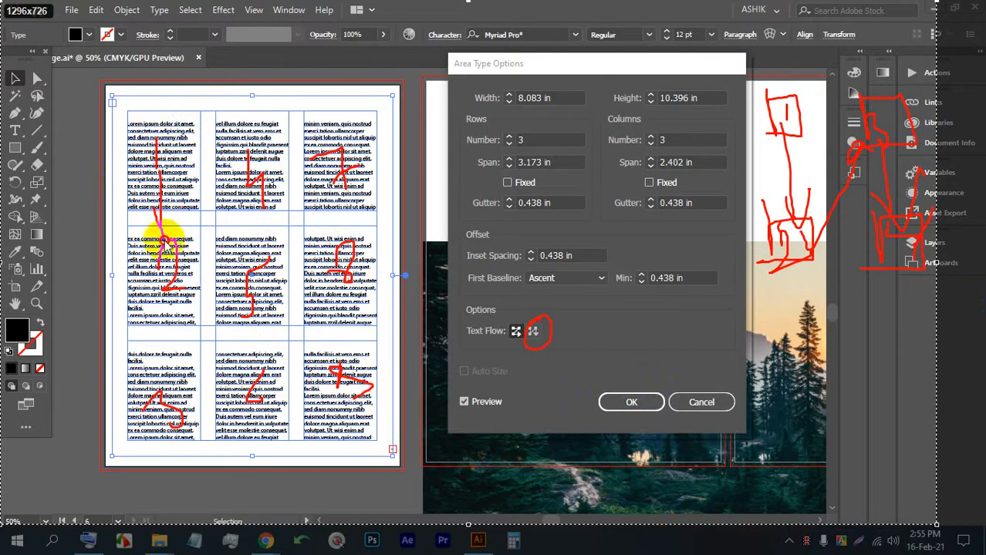
Step: Draw connecting arrows through the numbered cells to show the text running down each column and up to the next
mouse_move(164, 232)
left_mouse_down()
mouse_move(158, 363)
mouse_move(202, 352)
mouse_move(197, 394)
mouse_move(239, 217)
mouse_move(260, 209)
mouse_move(258, 236)
mouse_move(269, 227)
mouse_move(253, 385)
mouse_move(320, 216)
left_mouse_up()
mouse_move(340, 198)
left_mouse_down()
mouse_move(342, 237)
mouse_move(374, 216)
left_mouse_up()
left_click_drag(342, 288, 346, 340)
mouse_move(328, 333)
left_mouse_down()
mouse_move(337, 371)
mouse_move(398, 291)
left_mouse_up()
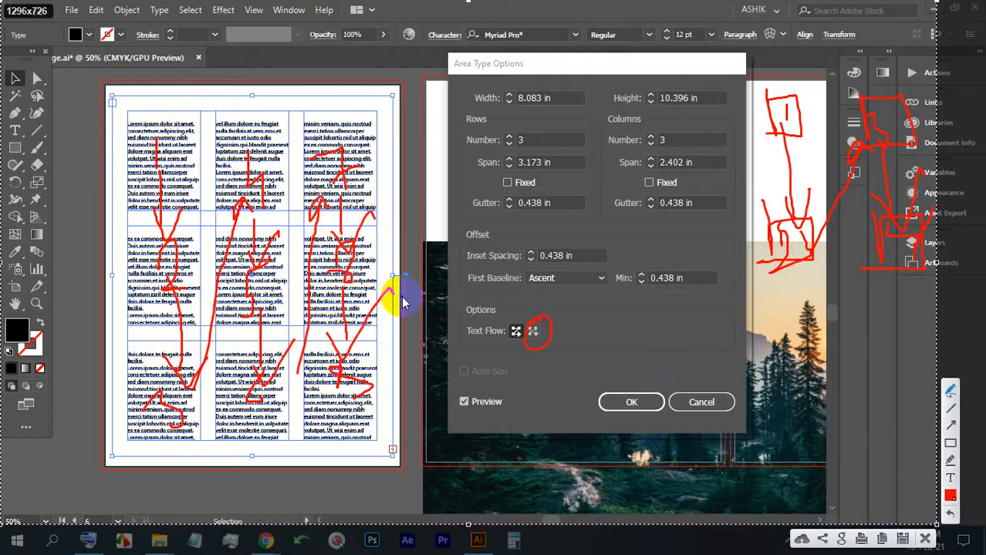
Step: Extend a freehand flow line across the capture, close the screenshot overlay without saving, and cancel the Area Type Options dialog
left_click_drag(323, 461, 417, 355)
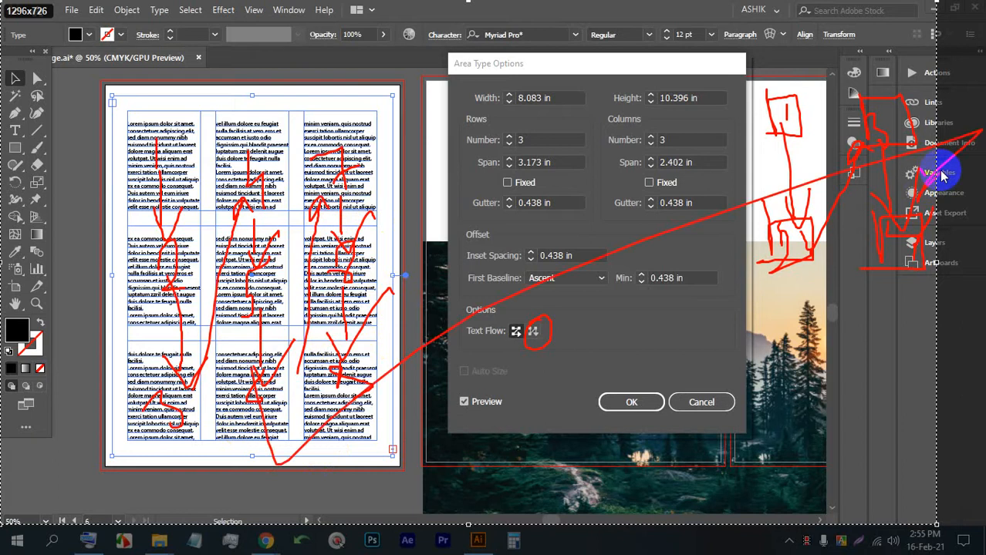
mouse_move(973, 137)
left_mouse_down()
mouse_move(768, 132)
mouse_move(696, 162)
left_mouse_up()
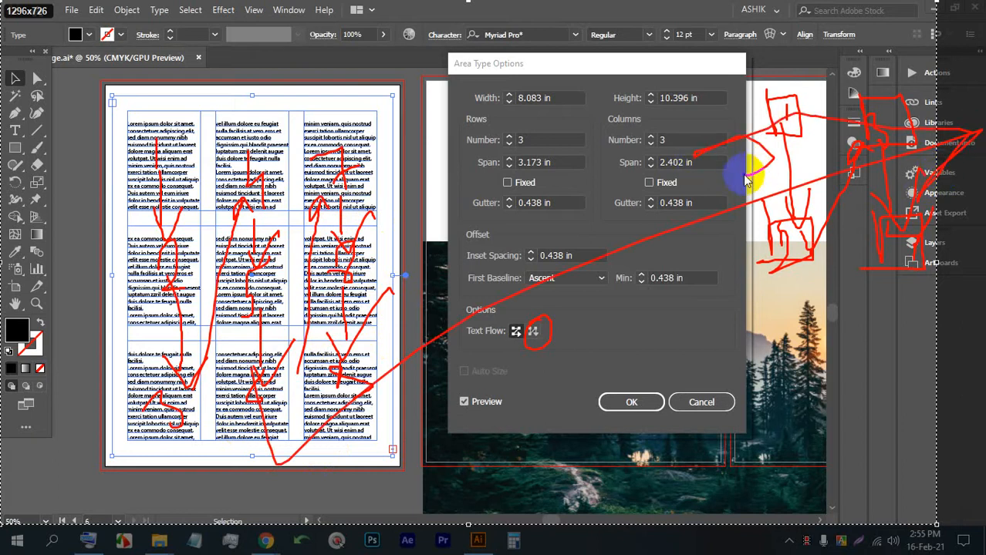
left_click_drag(807, 430, 787, 395)
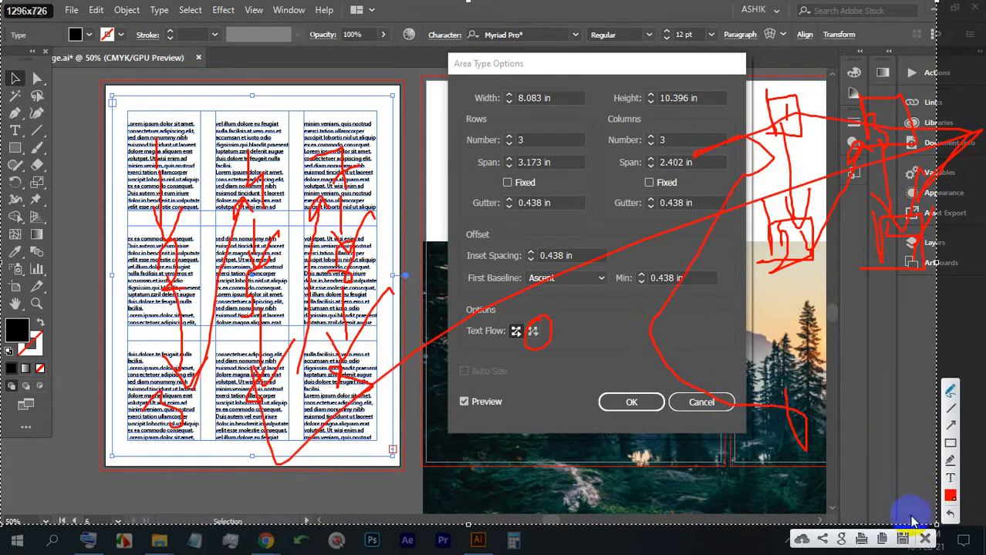
left_click(926, 538)
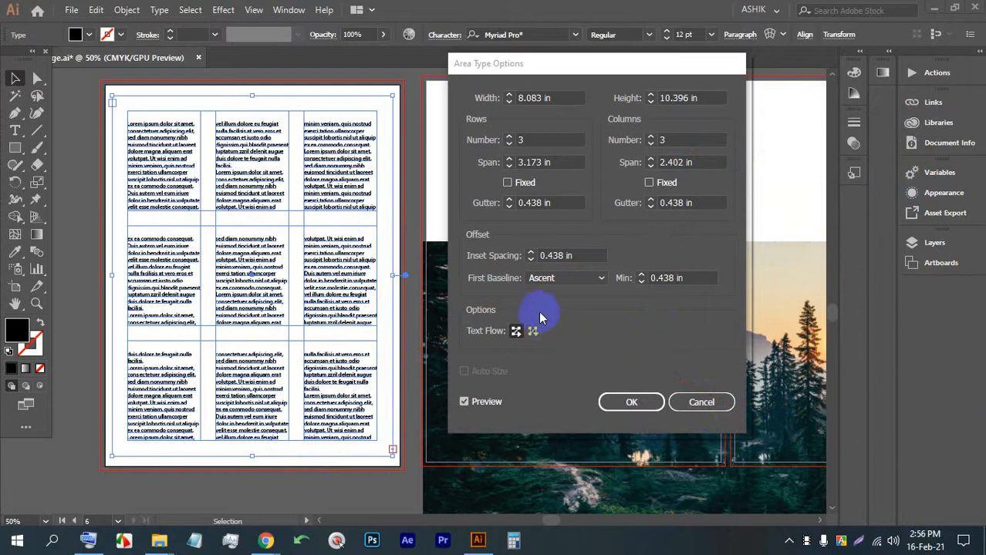
left_click(699, 403)
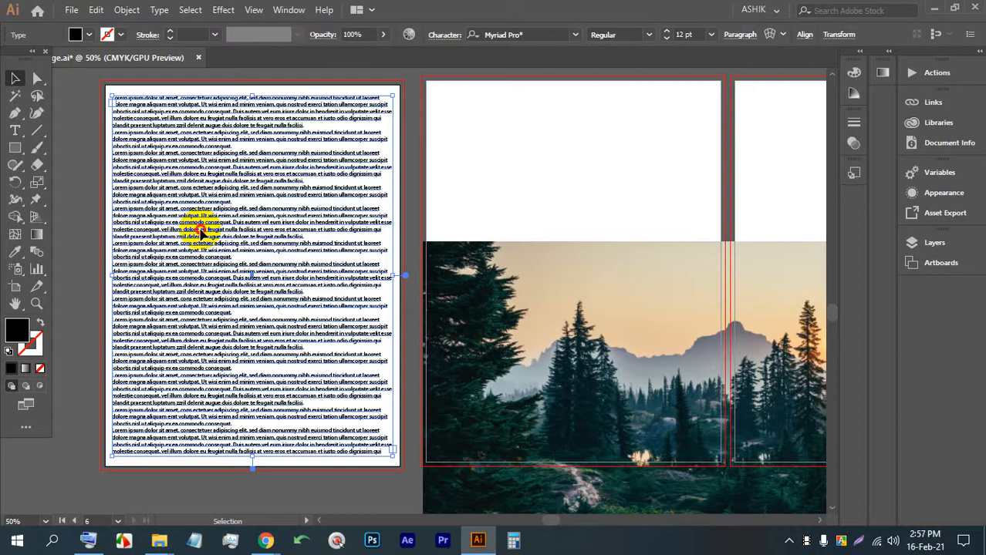
Step: Apply Area Type Options to the page's text frame with 4 rows, 4 columns and by-columns text flow, and deselect it
left_click(159, 9)
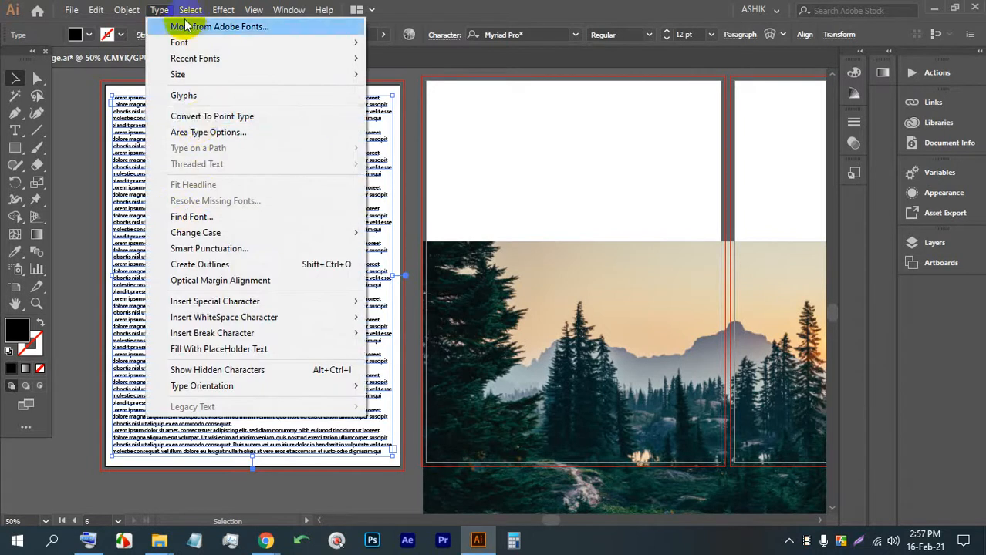
left_click(202, 132)
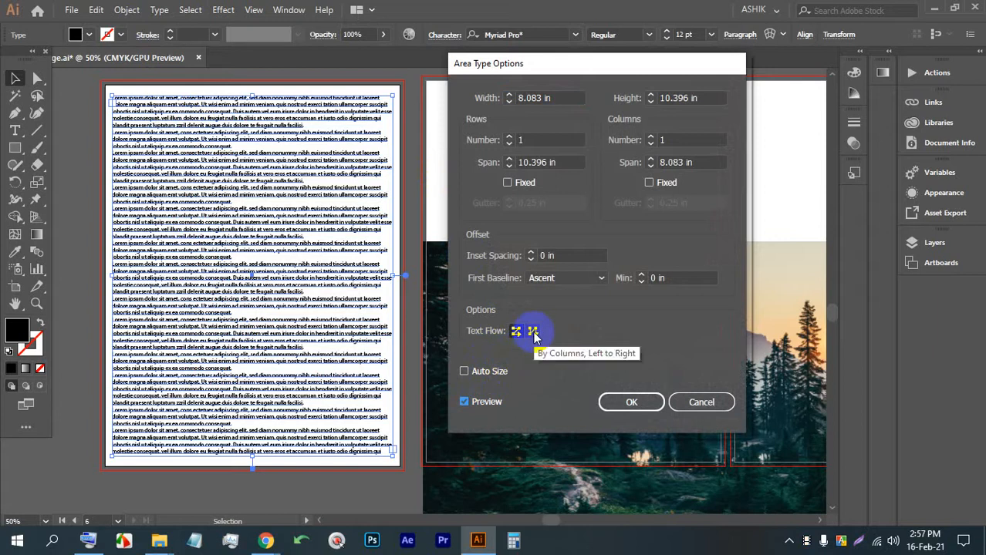
left_click(508, 137)
left_click(508, 137)
left_click(509, 137)
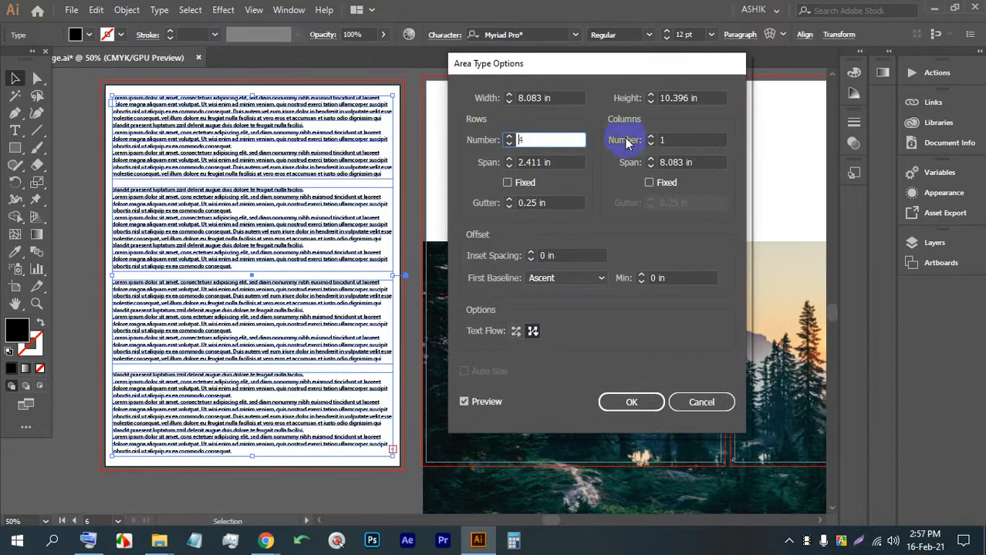
left_click(651, 137)
left_click(651, 137)
left_click(650, 137)
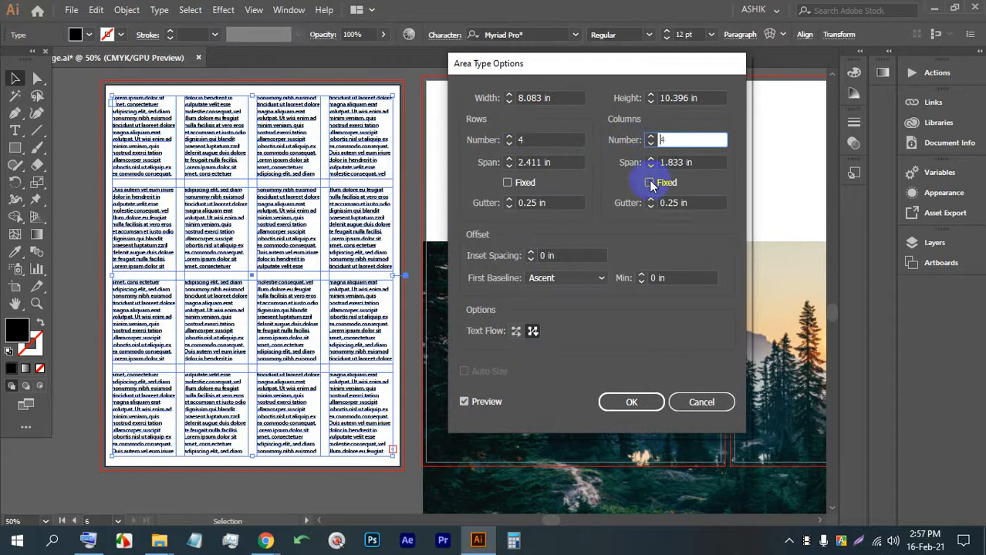
left_click(630, 402)
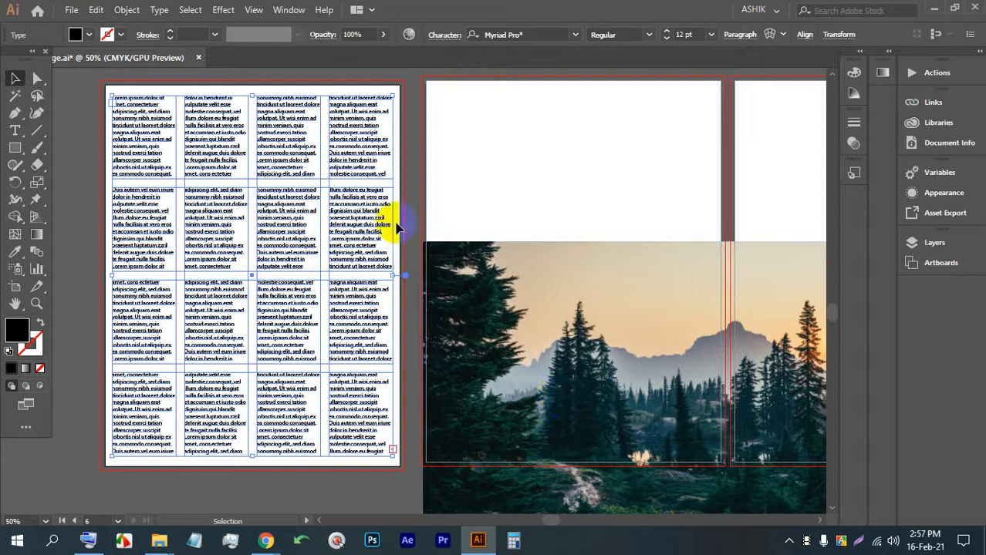
left_click(620, 194)
left_click_drag(622, 226, 560, 256)
scroll(522, 242, "down", 2)
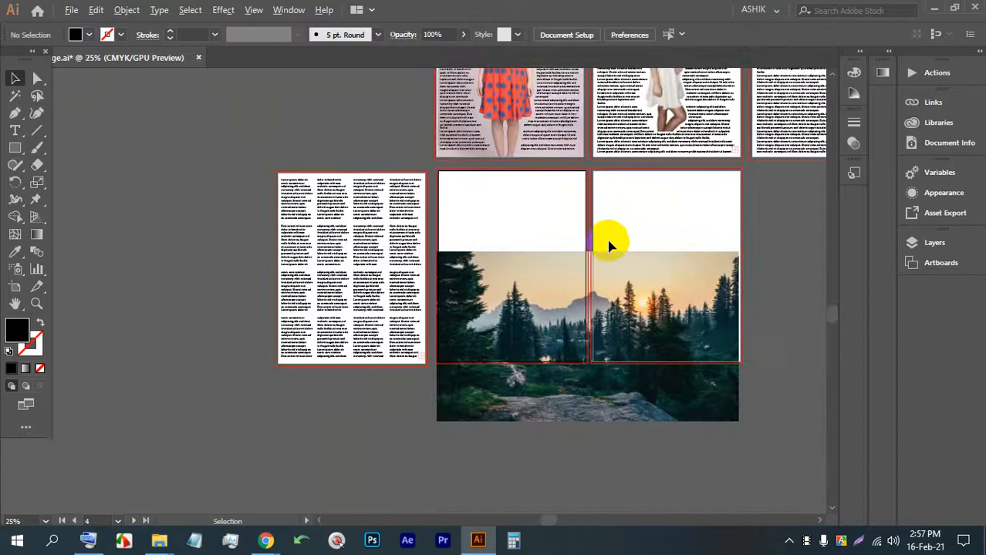
scroll(609, 251, "up", 2)
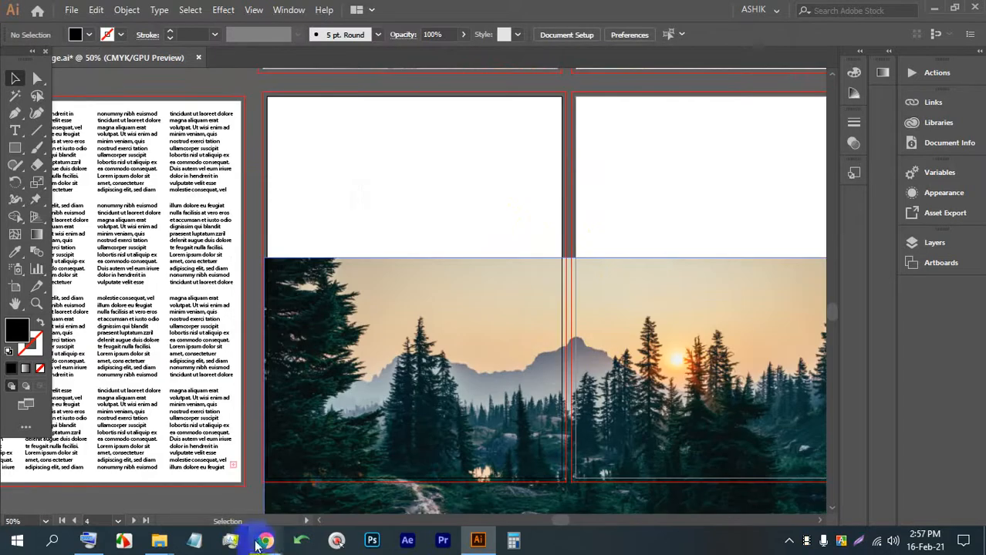
left_click(261, 542)
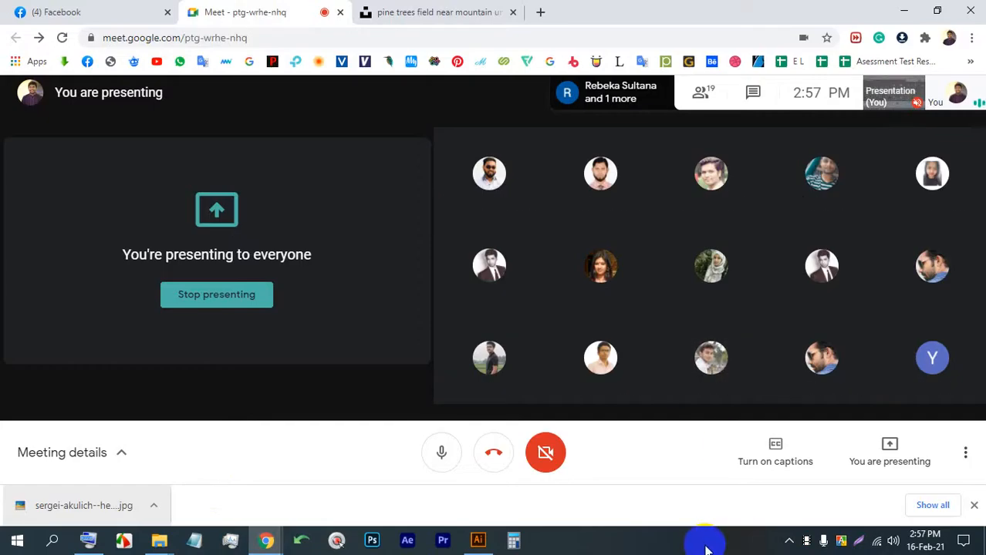
left_click(488, 540)
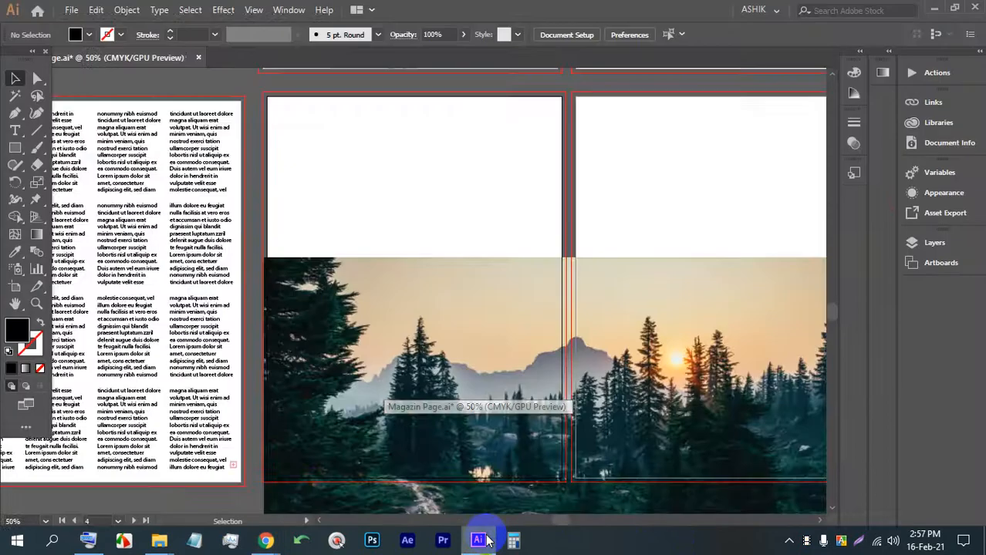
Step: Start a Pen tool path at the forest photo's left edge and run it to the sky gap between the branches
scroll(307, 290, "down", 2)
scroll(430, 304, "up", 2)
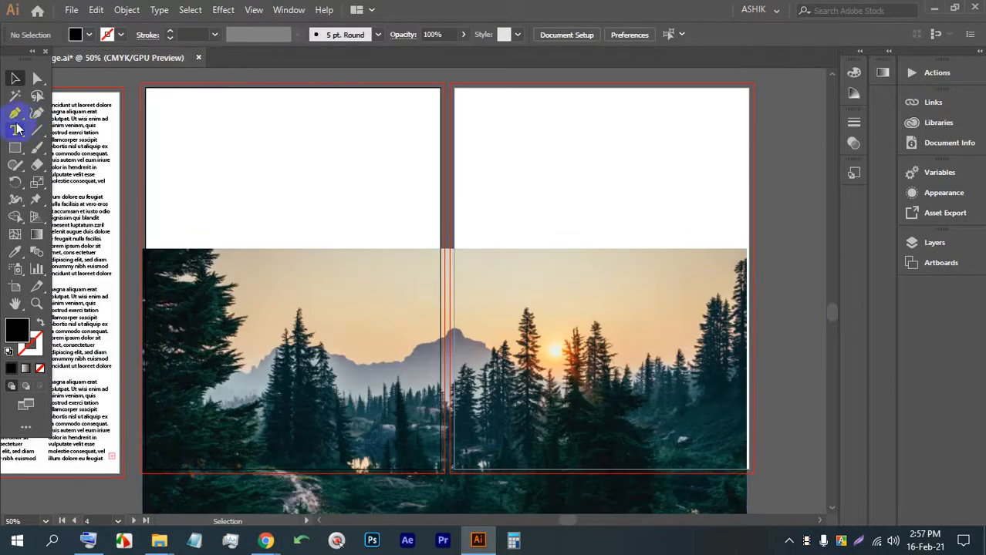
left_click(15, 112)
scroll(138, 281, "up", 2)
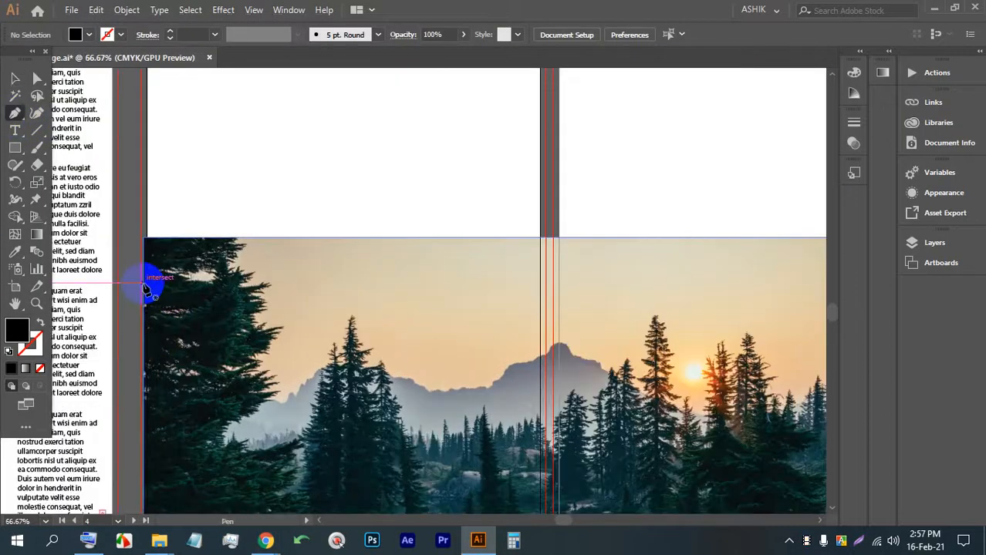
scroll(142, 279, "up", 2)
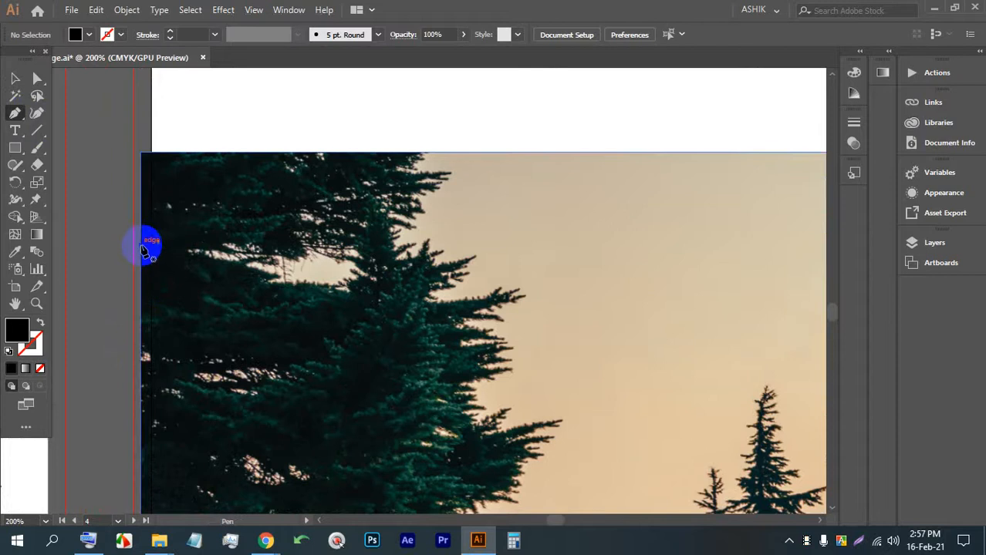
left_click(141, 247)
scroll(173, 245, "up", 2)
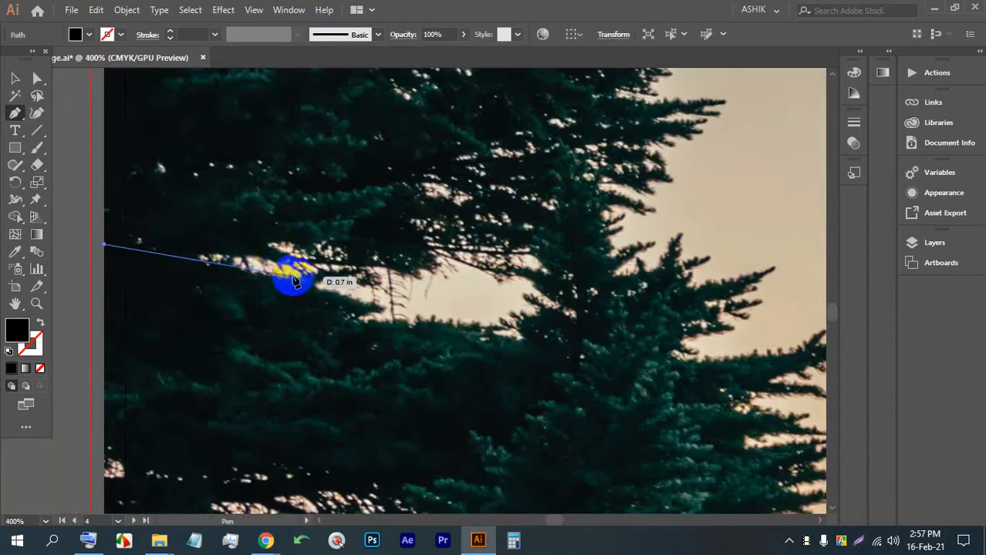
left_click(382, 297)
scroll(392, 313, "up", 3)
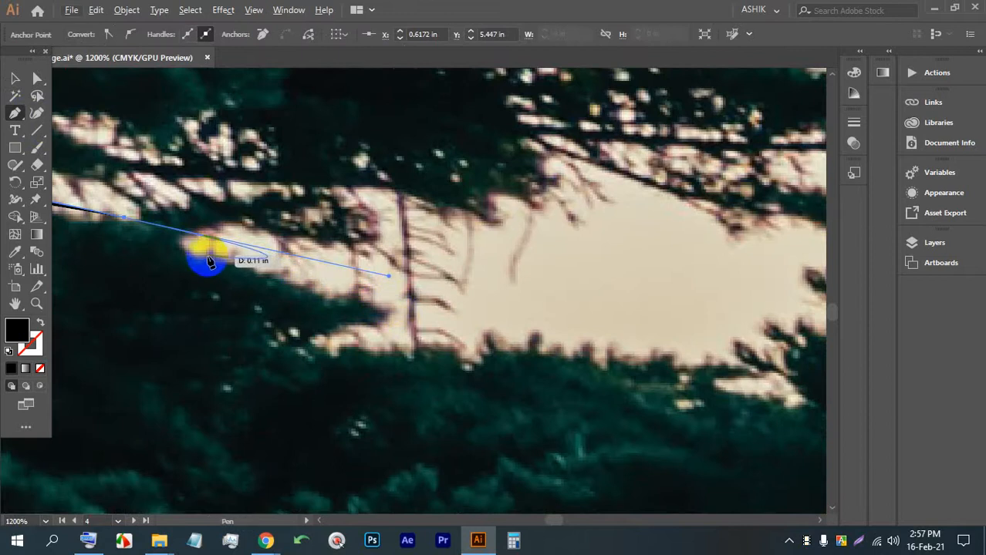
scroll(239, 230, "down", 2)
scroll(242, 231, "up", 3)
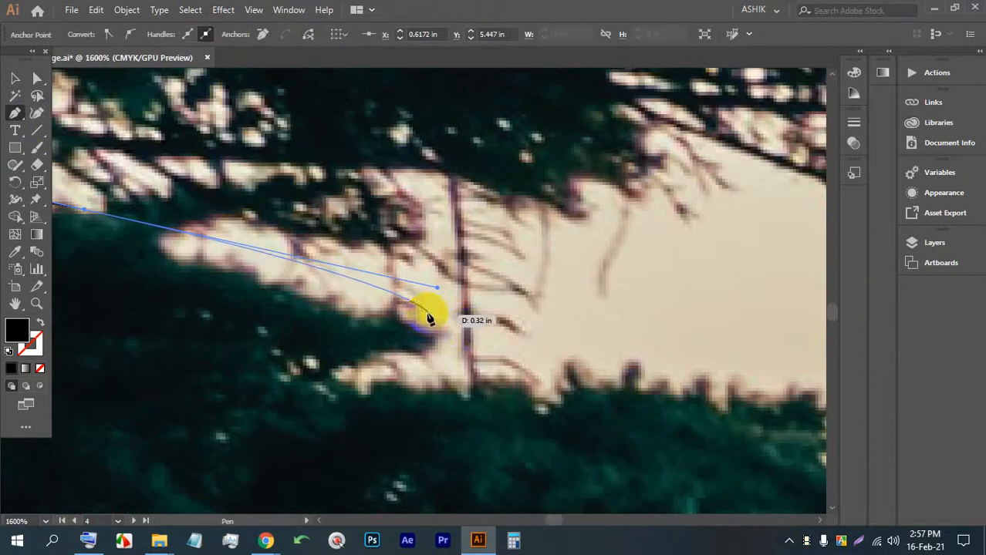
Step: Trace the Pen path around the branch tip, along the sky gap's lower edge and up its right side
left_click_drag(466, 330, 448, 347)
left_click_drag(354, 370, 395, 371)
left_click_drag(516, 331, 287, 362)
left_click_drag(397, 390, 516, 405)
left_click_drag(575, 411, 480, 370)
left_click_drag(500, 338, 533, 270)
scroll(535, 270, "down", 4)
scroll(535, 270, "up", 2)
left_click_drag(531, 191, 548, 136)
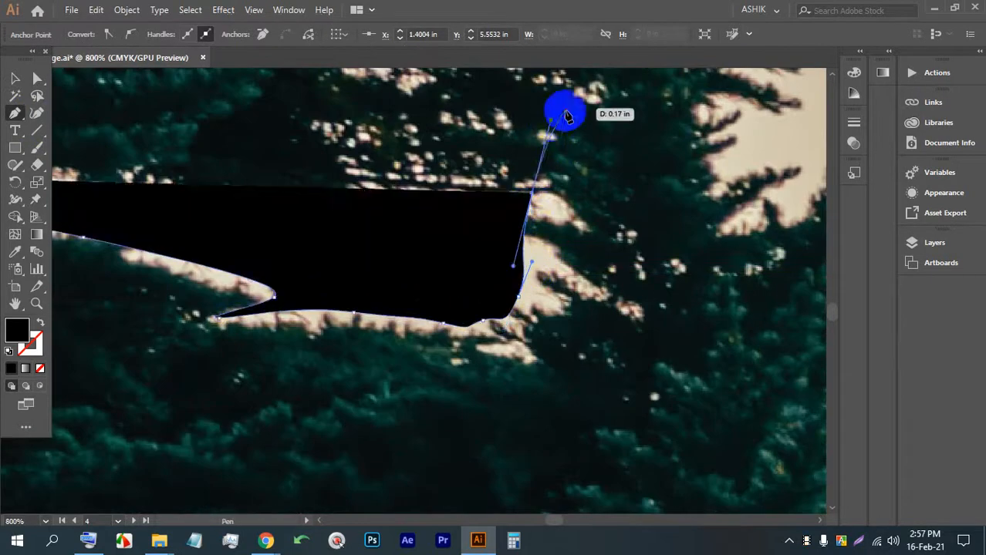
Step: Continue the Pen path up to the pointed top of the front tree and down its right slope
left_click_drag(573, 104, 581, 92)
left_click_drag(580, 95, 443, 394)
left_click_drag(450, 317, 455, 288)
left_click_drag(476, 219, 511, 272)
left_click_drag(537, 325, 550, 349)
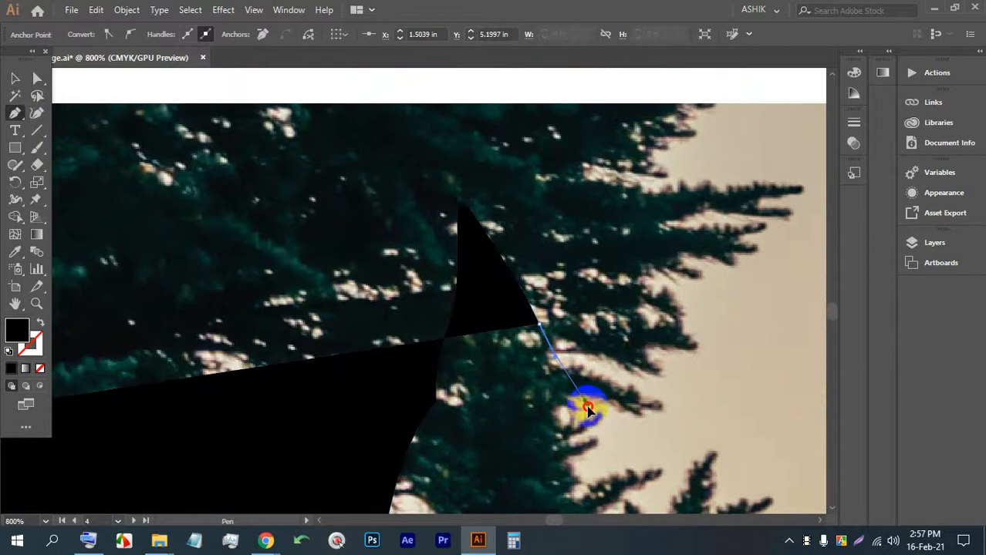
left_click_drag(583, 405, 609, 442)
Step: Select the traced tree path and set its fill to None so the photo shows through
scroll(574, 315, "down", 5)
scroll(248, 257, "down", 3)
scroll(249, 193, "up", 4)
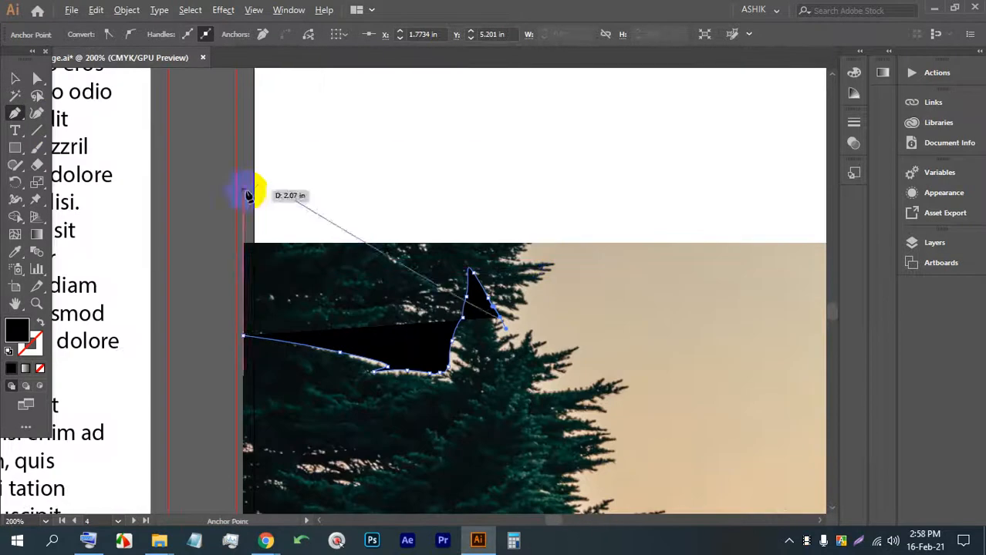
key("v")
left_click(395, 108)
left_click(462, 282)
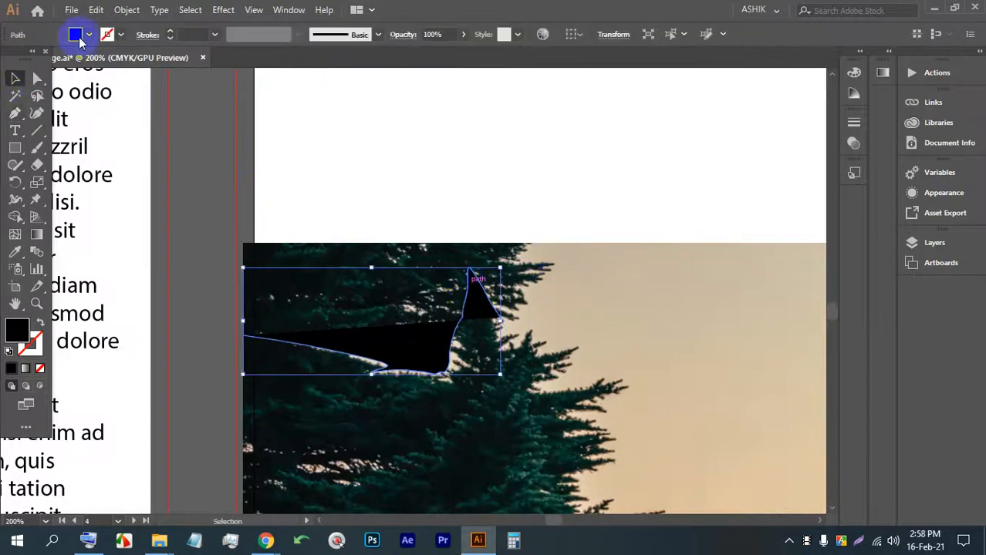
left_click(75, 34)
left_click(9, 60)
left_click(447, 301)
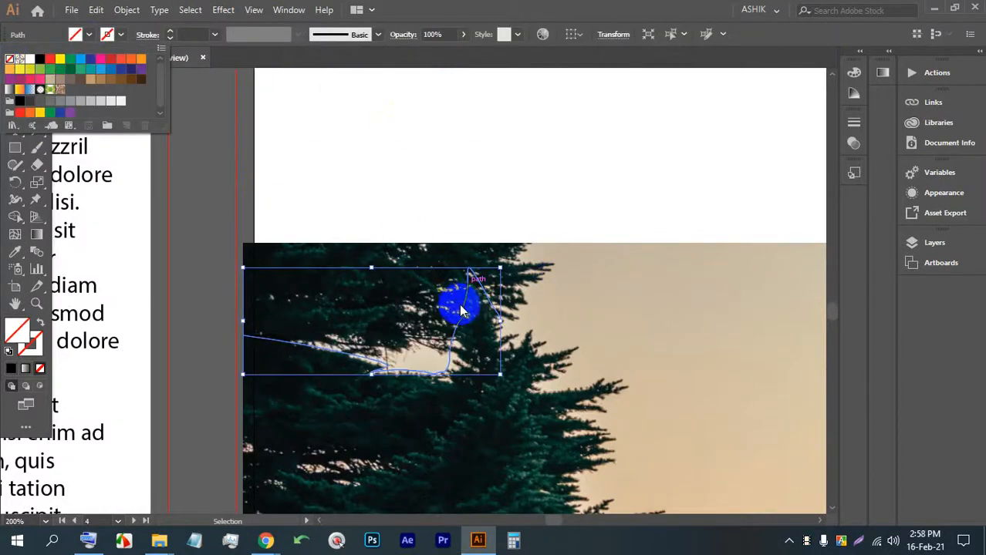
Step: Isolate the traced tree path and resume it with the Pen tool, around the front tree's next branch below the pointed top
double_click(461, 311)
left_click(17, 114)
scroll(516, 334, "up", 2)
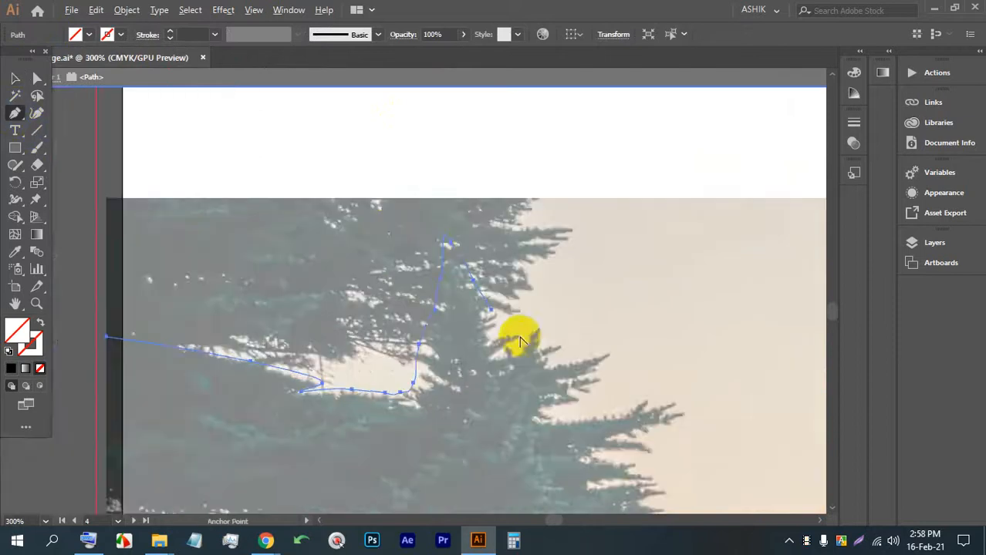
left_click(482, 303)
scroll(473, 299, "down", 3)
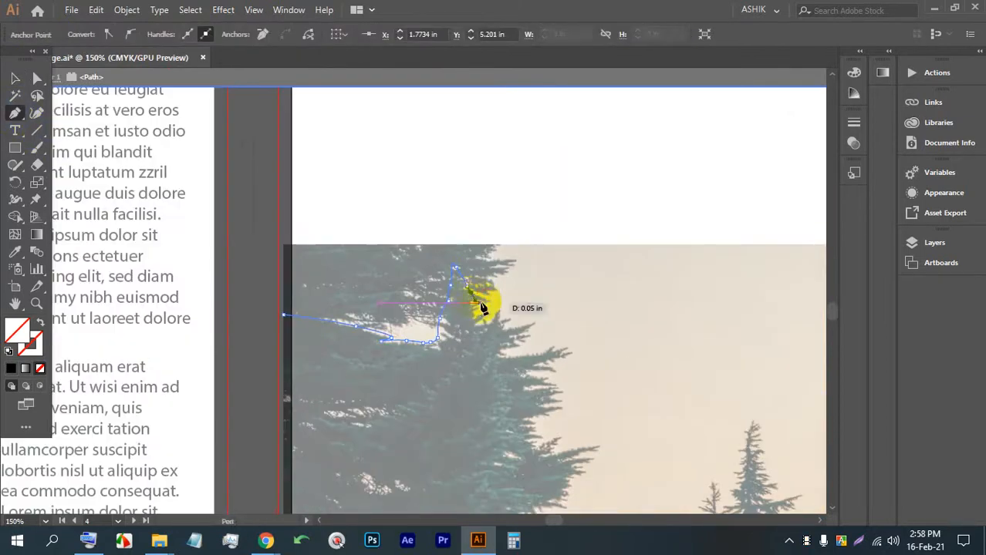
scroll(485, 306, "up", 2)
left_click(538, 327)
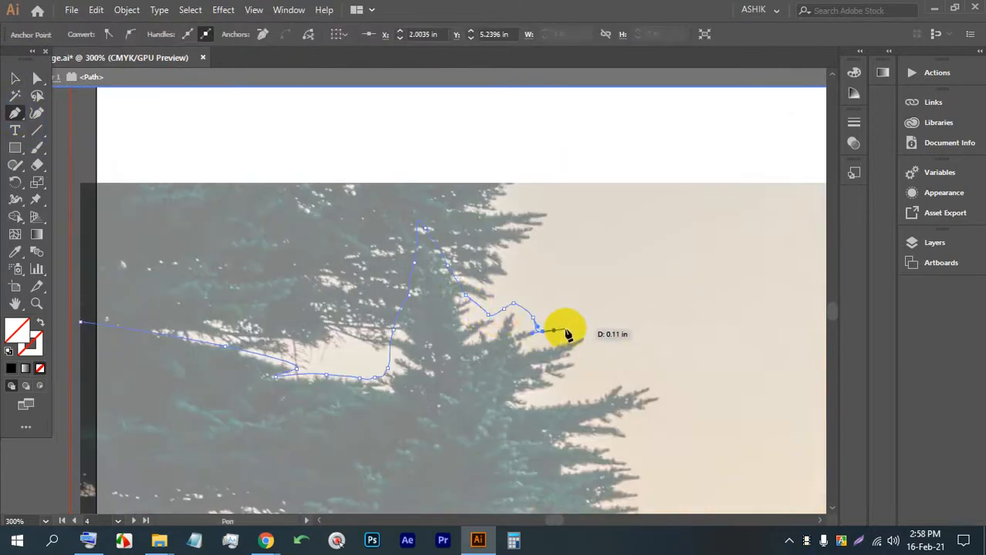
Step: Continue the Pen path around the two upper branch tips on the front tree's right side
left_click(602, 331)
left_click_drag(608, 345, 566, 358)
left_click(542, 390)
left_click_drag(616, 376, 650, 374)
left_click_drag(698, 389, 670, 415)
left_click(626, 436)
left_click_drag(651, 463, 530, 271)
Step: Bring the Pen path into the notch below those branches and out around the long branch beneath it
left_click(533, 306)
left_click(490, 335)
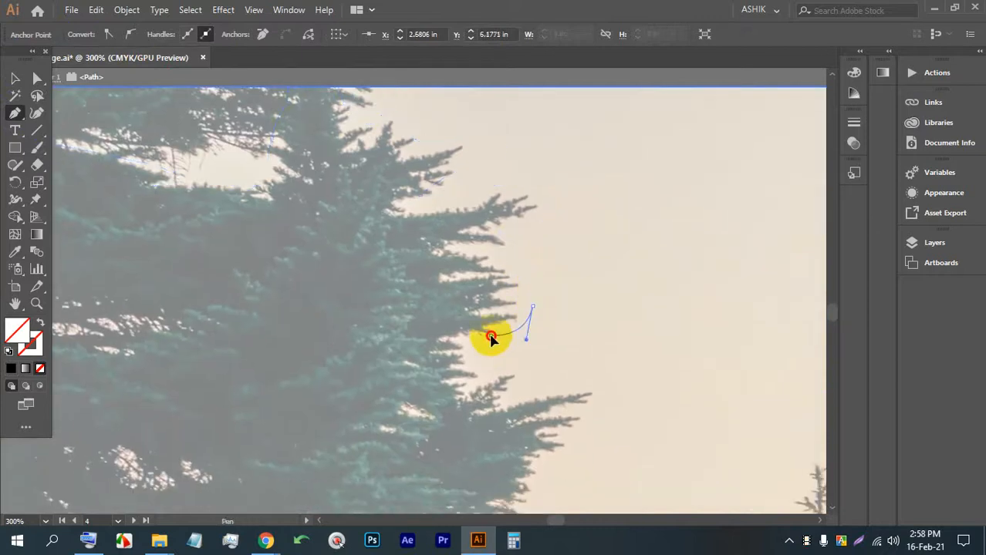
left_click(523, 364)
left_click(531, 384)
left_click_drag(601, 377, 490, 255)
left_click(603, 404)
Step: Extend the Pen path down to the deep notch under the long branch and around the short tips that follow
left_click_drag(470, 330, 475, 376)
left_click(412, 311)
left_click(423, 360)
left_click(459, 390)
left_click(437, 399)
left_click(496, 392)
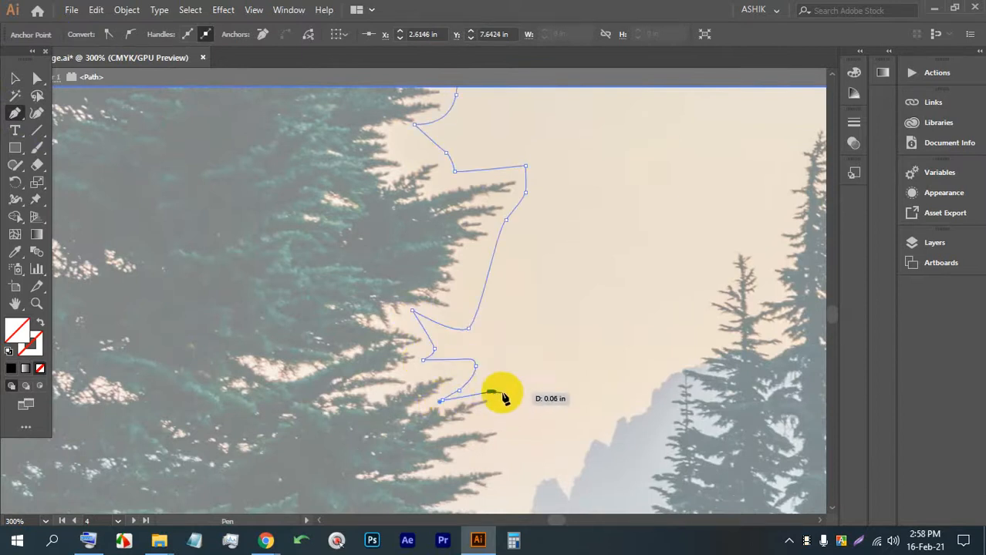
Step: Trace the Pen path around the front tree's lower right branch tips down to the start of the mountain ridge
left_click_drag(501, 410, 492, 413)
left_click(469, 427)
left_click(515, 430)
left_click(492, 453)
left_click_drag(461, 460, 473, 379)
left_click(448, 395)
left_click(479, 356)
Step: Run the Pen path up along the mountain ridge and over the tip of the small conifer beside the tall one
left_click(508, 348)
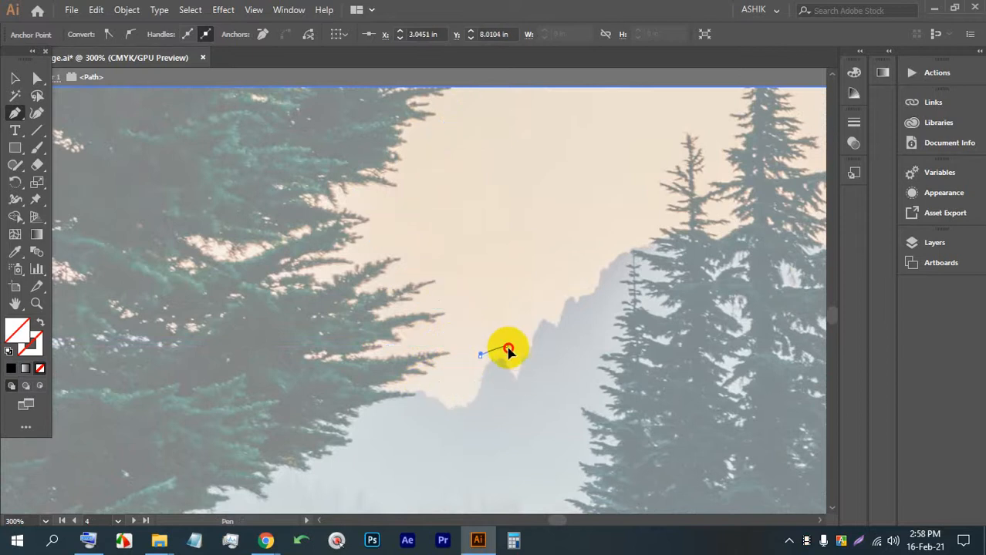
left_click(514, 354)
left_click_drag(528, 311, 533, 301)
left_click_drag(557, 286, 596, 266)
left_click_drag(612, 250, 618, 246)
left_click_drag(632, 234, 654, 202)
left_click_drag(661, 175, 664, 129)
left_click_drag(690, 109, 425, 342)
Step: Carry the Pen path over the tall conifer's pointed top and down its right side to the long branch tip
left_click(716, 132)
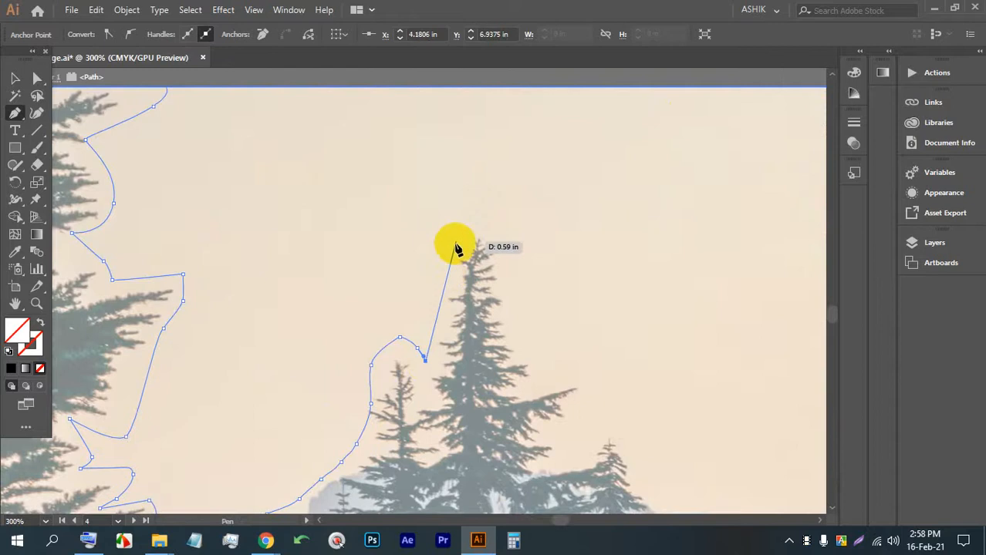
left_click_drag(460, 231, 471, 216)
left_click(483, 203)
left_click_drag(498, 250, 503, 275)
left_click_drag(506, 317, 510, 329)
left_click_drag(518, 348, 582, 388)
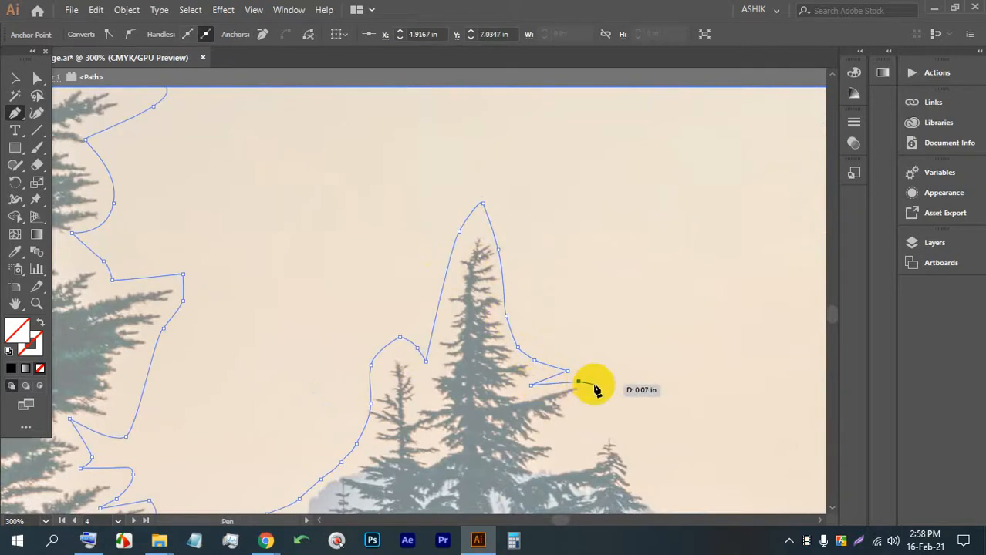
left_click(592, 384)
left_click(546, 431)
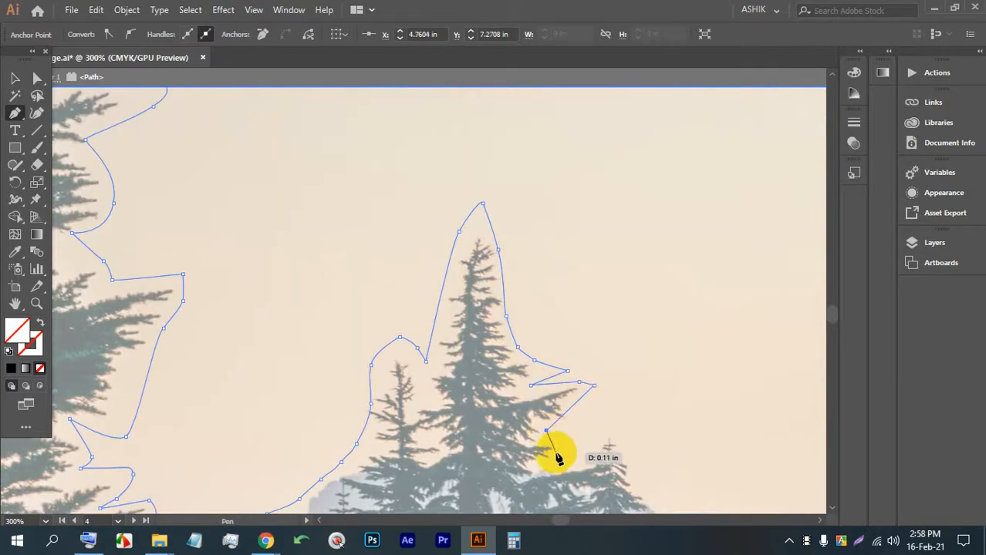
left_click(556, 455)
left_click(585, 458)
left_click(604, 430)
left_click_drag(617, 428, 622, 439)
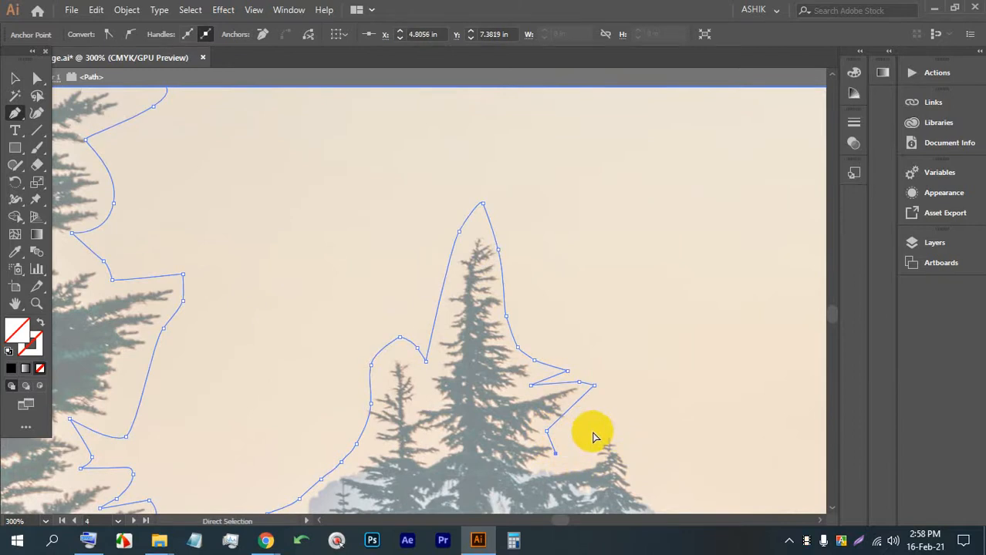
Step: Trace the Pen path under the tall conifer's long right branch and across the dip to the neighbouring small tree
scroll(564, 425, "up", 2)
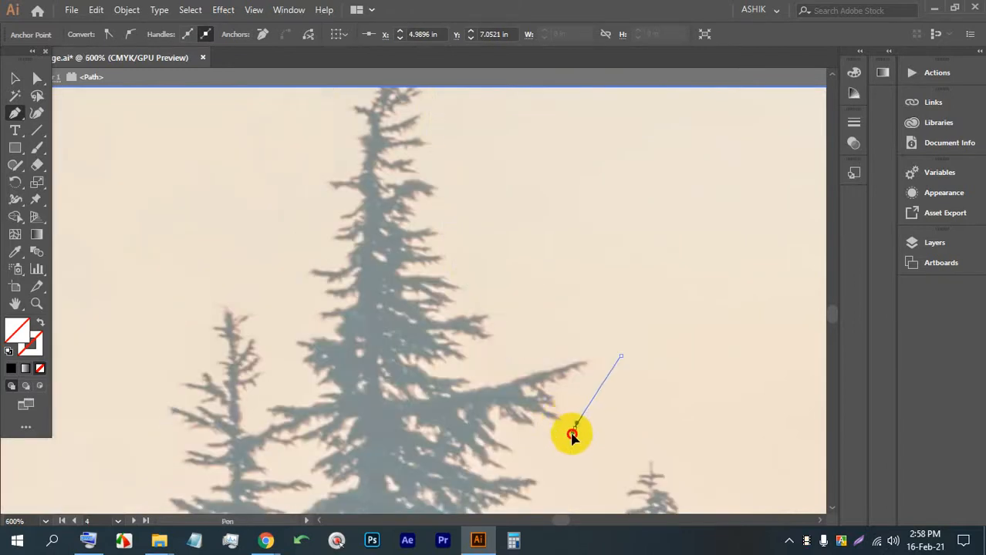
left_click_drag(547, 469, 547, 477)
left_click_drag(553, 482, 417, 278)
scroll(437, 287, "up", 2)
left_click_drag(438, 288, 469, 289)
left_click_drag(508, 288, 590, 260)
Step: Take the Pen path over the small tree's tip and down its right slope toward the mountain ridge
left_click_drag(609, 160, 625, 152)
left_click_drag(647, 151, 669, 211)
left_click_drag(686, 260, 704, 311)
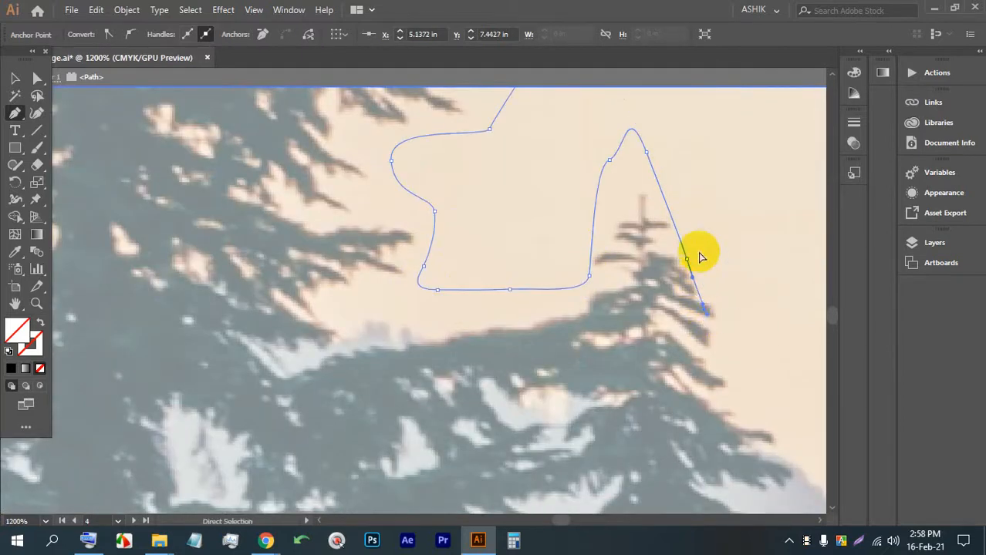
left_click_drag(693, 214, 710, 255)
left_click_drag(728, 290, 470, 253)
Step: Curve the Pen path from the small tree onto the ridge and over the ridge's first bumps
scroll(485, 208, "up", 2)
left_click_drag(516, 300, 539, 323)
left_click_drag(565, 346, 306, 206)
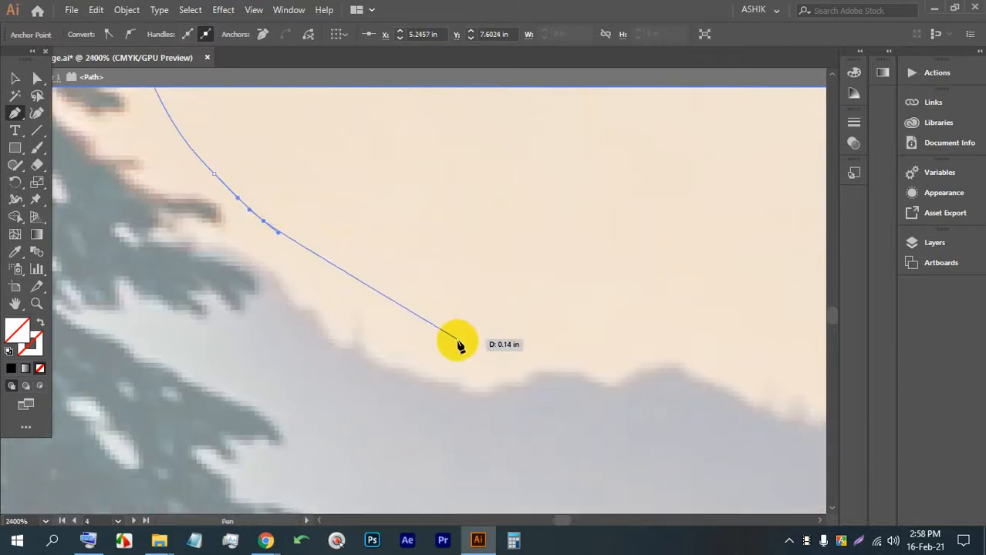
left_click_drag(476, 352, 514, 324)
scroll(463, 312, "up", 2)
left_click_drag(583, 273, 598, 248)
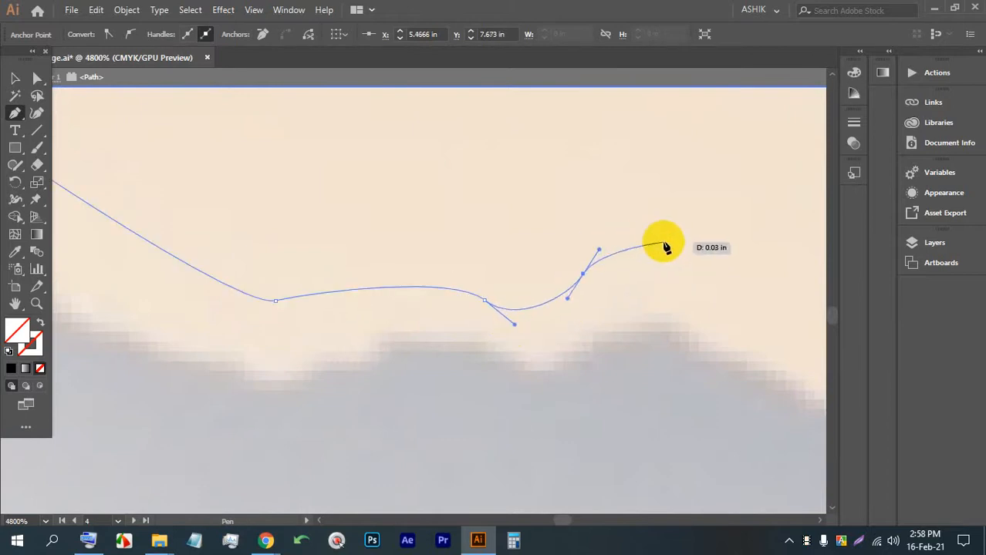
left_click_drag(665, 241, 319, 277)
Step: Follow the descending mountain ridge with curved Pen points down to its steep drop
mouse_move(523, 391)
left_mouse_down()
mouse_move(449, 385)
mouse_move(533, 391)
left_mouse_up()
left_click_drag(616, 408, 426, 335)
left_click_drag(492, 328, 569, 325)
left_click_drag(672, 372, 417, 296)
left_click_drag(485, 324, 443, 245)
left_click_drag(503, 337, 517, 366)
Step: Continue the Pen path from the steep drop along the ridge's gentle slope and over the next low bump
scroll(425, 246, "down", 1)
scroll(439, 241, "down", 3)
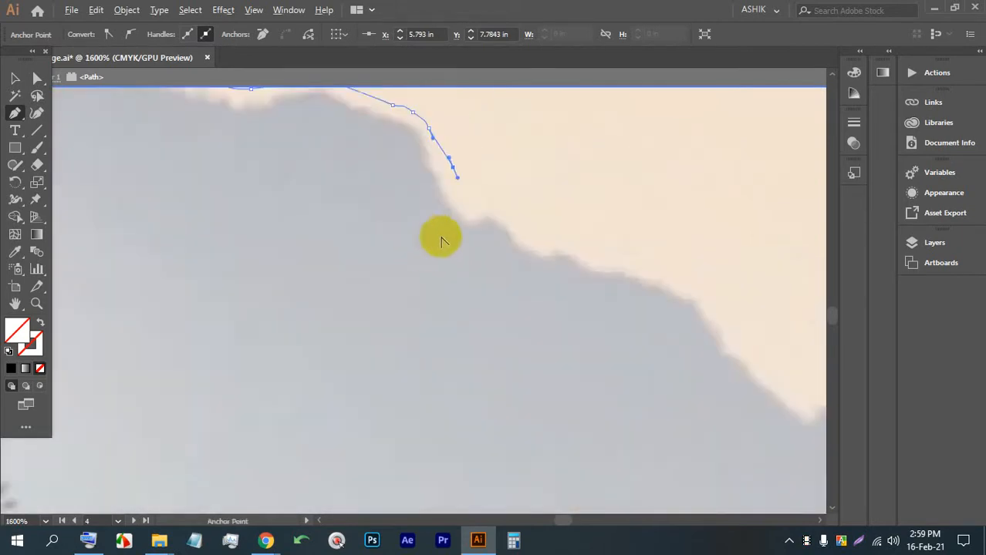
scroll(442, 240, "up", 1)
left_click_drag(513, 194, 661, 247)
scroll(555, 212, "down", 5)
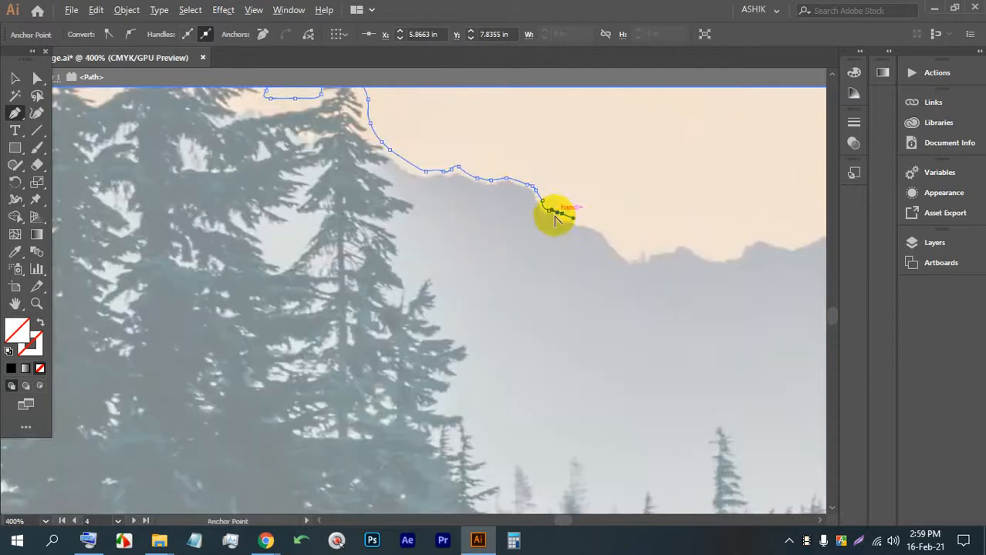
left_click_drag(619, 221, 728, 250)
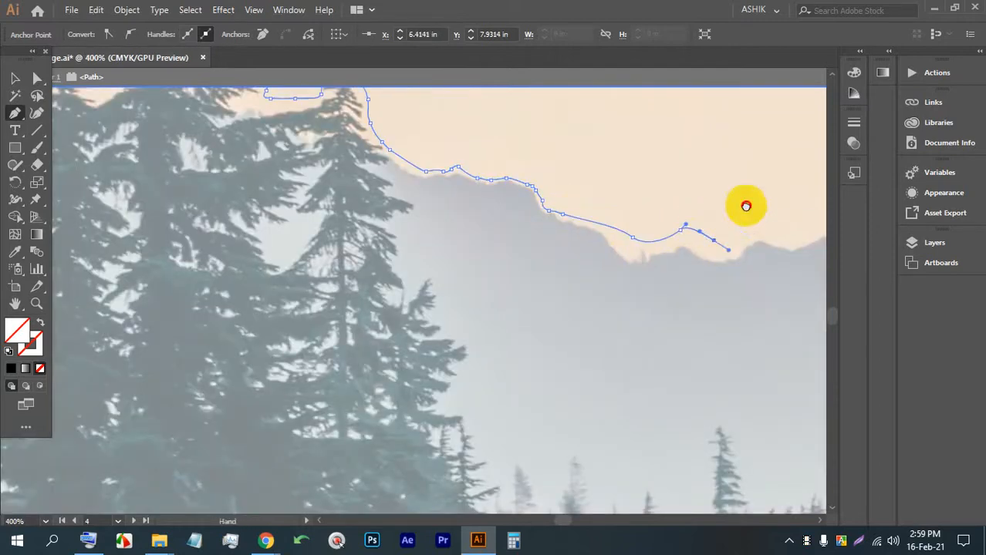
Step: Trace the Pen path through the ridge's lowest stretch and onto the start of the main peak's left slope
left_click_drag(746, 205, 522, 240)
left_click_drag(570, 262, 704, 254)
left_click_drag(735, 237, 745, 256)
left_click_drag(755, 260, 760, 256)
left_click_drag(769, 246, 496, 218)
Step: Extend the Pen path up the main peak's left slope to the gutter between the two pages
left_click_drag(512, 198, 518, 192)
left_click_drag(539, 182, 548, 180)
left_click_drag(623, 173, 632, 170)
left_click_drag(596, 185, 469, 212)
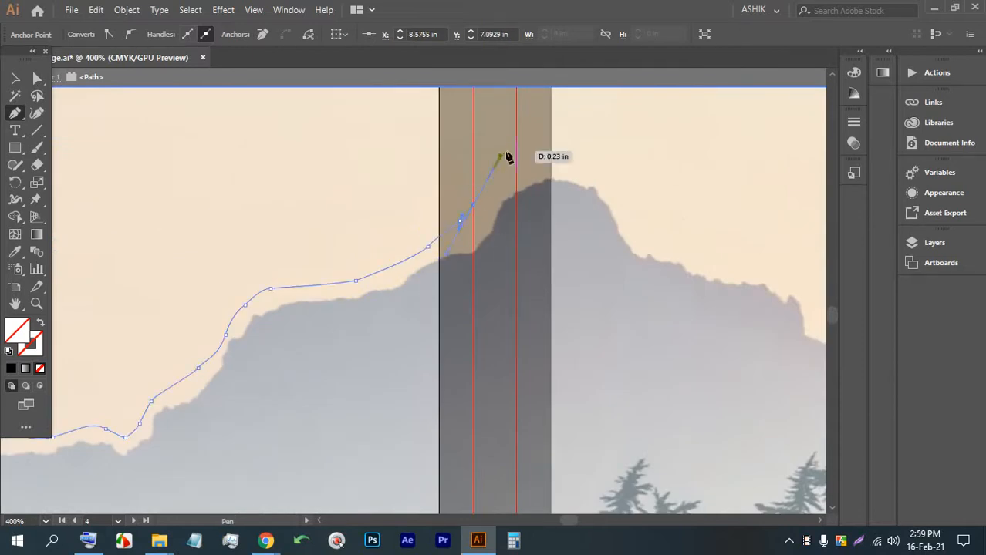
Step: Carry the Pen path across the page gutter and over the main peak's summit, redoing the point at the top
left_click_drag(508, 157, 501, 158)
left_click_drag(507, 150, 547, 163)
key("ctrl+z")
left_click_drag(570, 165, 350, 225)
left_click(597, 179)
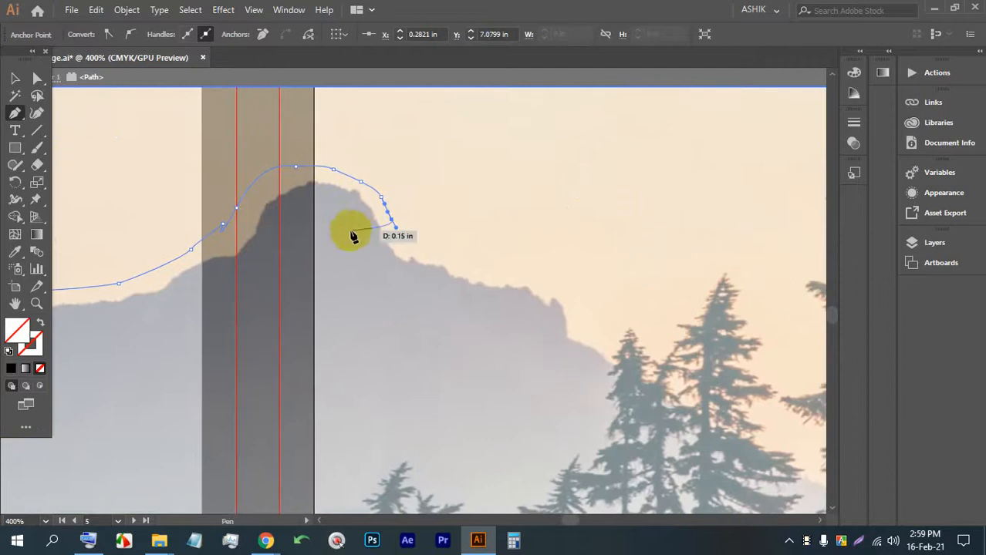
Step: Follow the main peak's right slope with the Pen path down to the first small conifer on the right page
left_click_drag(465, 260, 502, 267)
left_click_drag(564, 285, 569, 289)
left_click_drag(579, 306, 634, 311)
left_click(607, 333)
Step: Trace the Pen path over the small conifer's tip, into the gap and up the next conifer's left side
scroll(634, 321, "up", 2)
left_click_drag(650, 321, 709, 337)
left_click(678, 369)
left_click_drag(725, 299, 769, 260)
left_click_drag(769, 244, 371, 322)
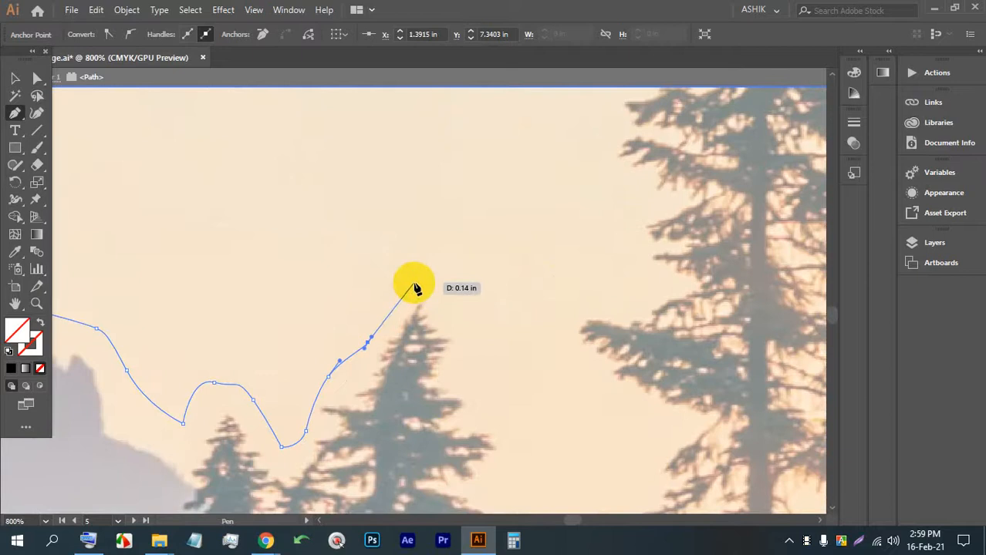
Step: Take the Pen path over this second conifer's top and down around the branches on its right side
left_click_drag(419, 276, 429, 286)
left_click_drag(453, 322, 462, 373)
left_click_drag(462, 393, 466, 399)
left_click_drag(475, 410, 343, 298)
left_click_drag(378, 339, 377, 360)
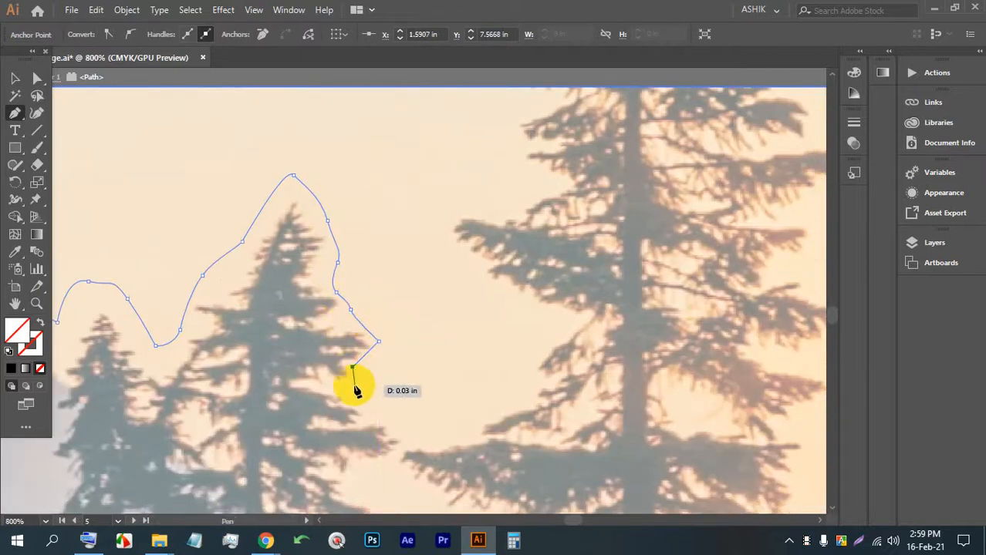
left_click_drag(348, 383, 338, 386)
Step: Cross the sky gap to the tallest conifer on the right page and trace around its long lower-left branch
left_click_drag(382, 398, 386, 402)
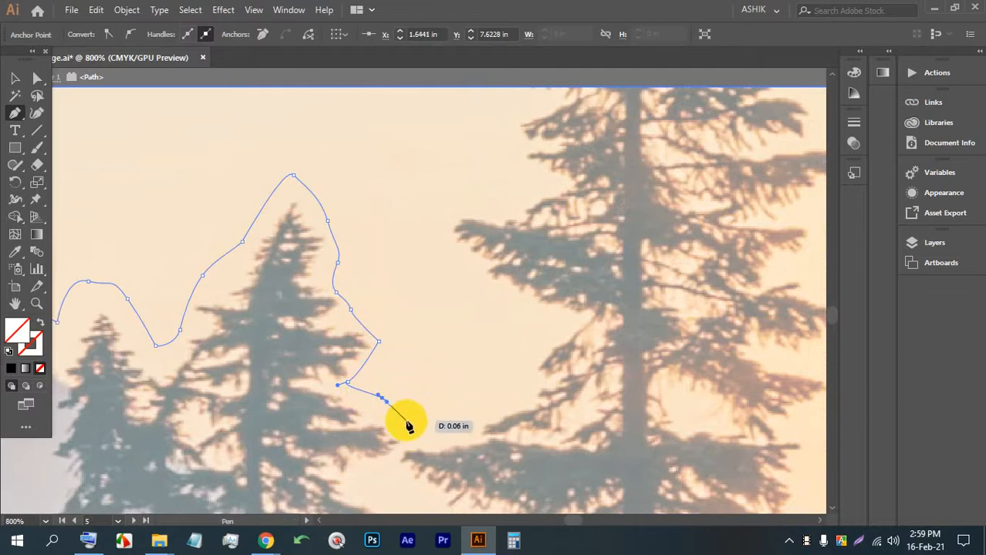
left_click_drag(484, 419, 530, 368)
left_click(562, 323)
left_click_drag(563, 323, 576, 315)
left_click_drag(478, 278, 467, 265)
left_click_drag(446, 234, 466, 344)
left_click(551, 183)
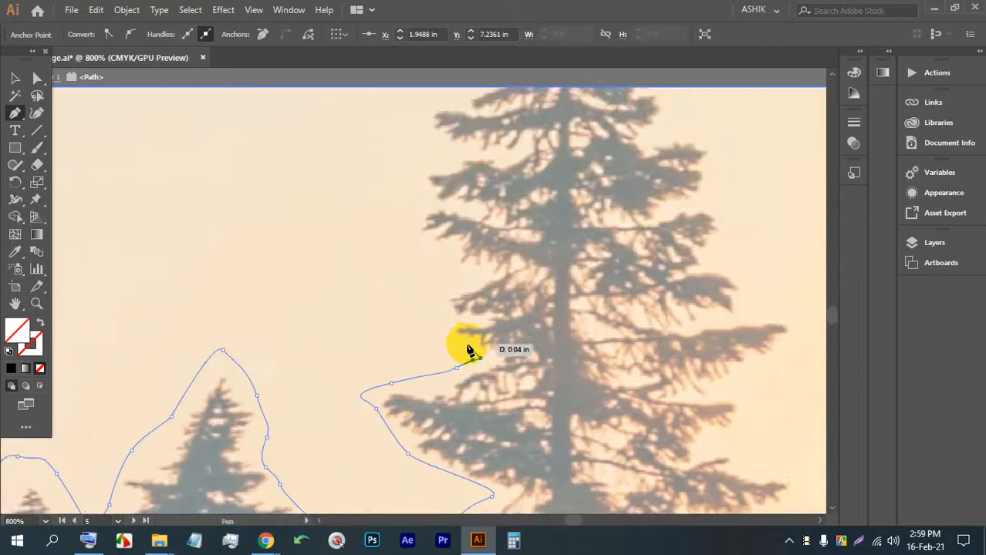
Step: Trace the Pen path around the next two short left branch tips and into the notch above them
scroll(469, 351, "up", 2)
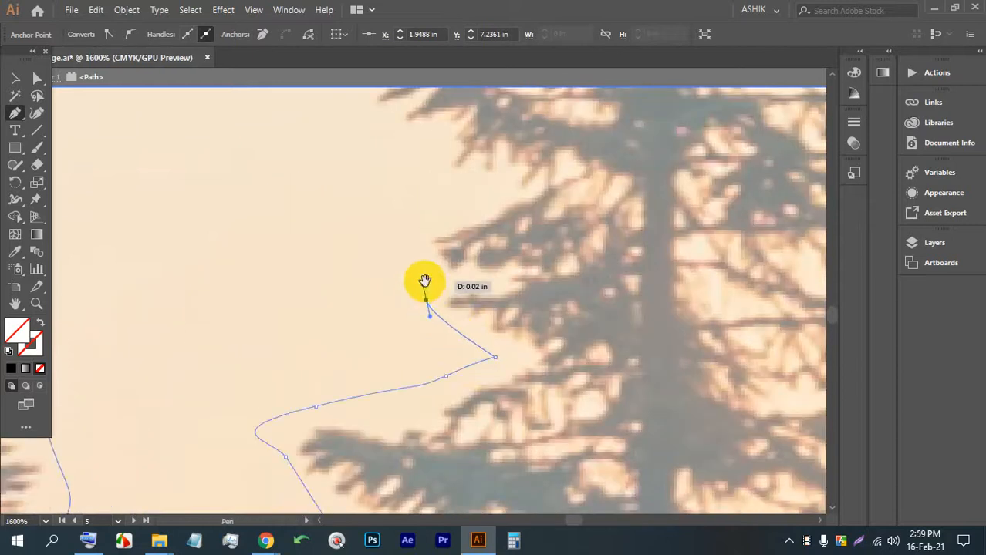
scroll(420, 284, "up", 2)
left_click_drag(493, 293, 522, 286)
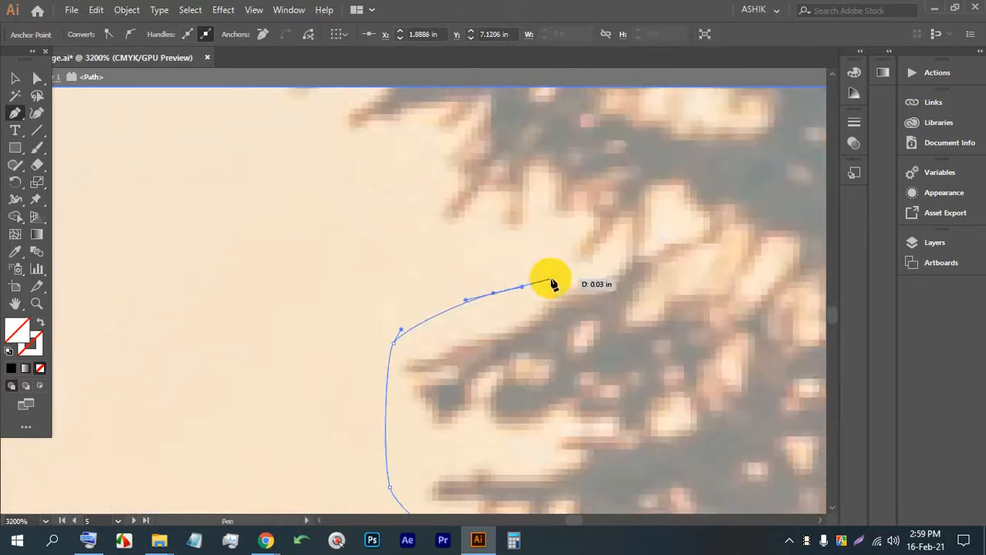
left_click(557, 273)
Step: Continue the Pen path up around the next cluster of left branches to the notch above it, redoing one misplaced point
left_click_drag(464, 227, 538, 418)
left_click_drag(429, 395, 411, 356)
left_click_drag(369, 325, 345, 282)
left_click_drag(338, 206, 336, 198)
left_click_drag(412, 197, 414, 188)
left_click_drag(407, 178, 576, 500)
key("ctrl+z")
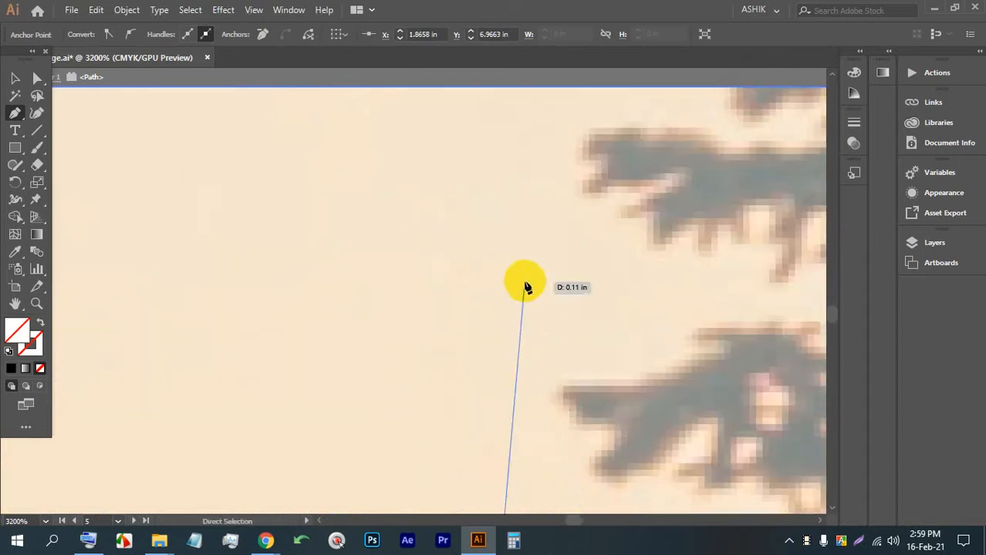
left_click_drag(546, 468, 473, 263)
scroll(508, 299, "up", 1)
left_click(511, 300)
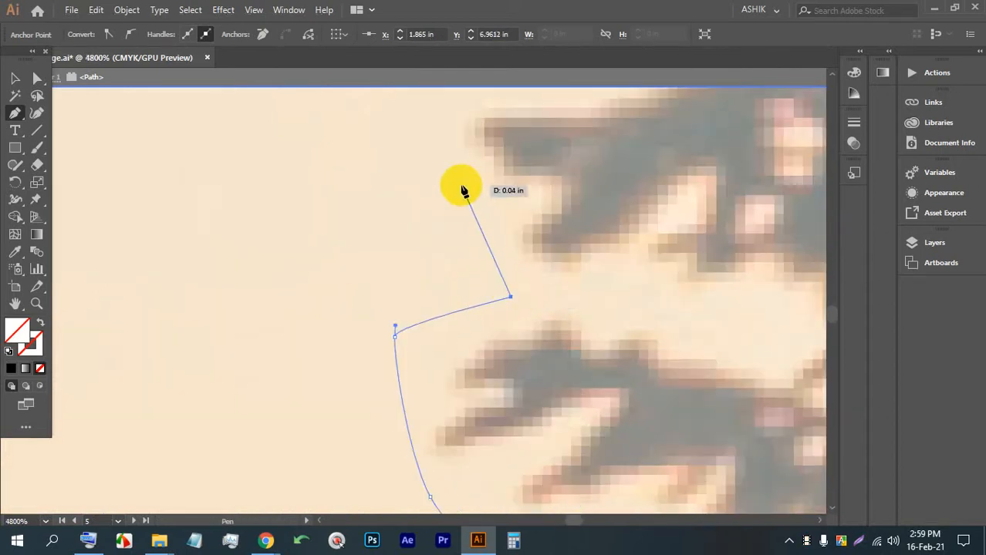
Step: Trace the Pen path around the next left branch tip and along its upper edge into the deep gap
left_click_drag(530, 226, 566, 352)
left_click_drag(462, 253, 468, 238)
left_click_drag(587, 223, 457, 379)
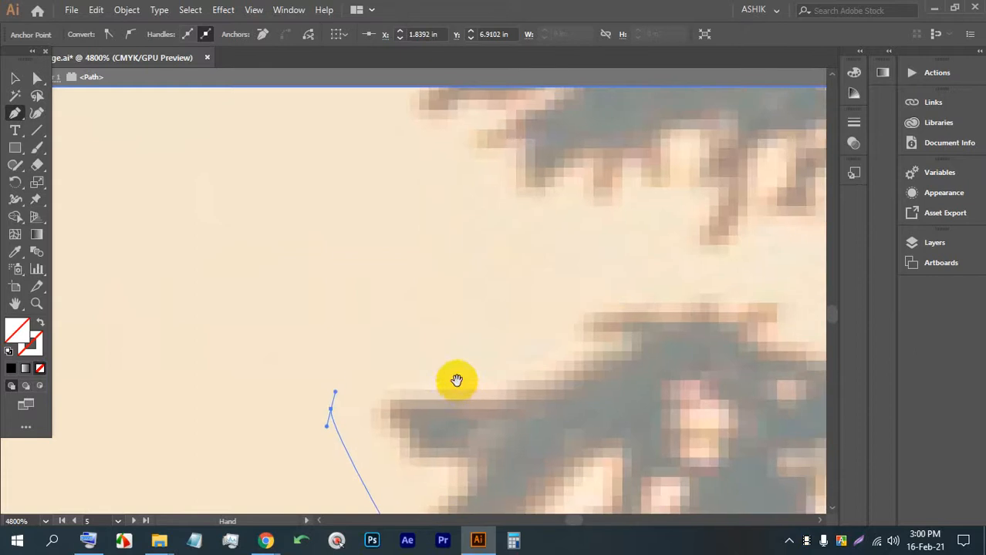
left_click_drag(588, 290, 400, 351)
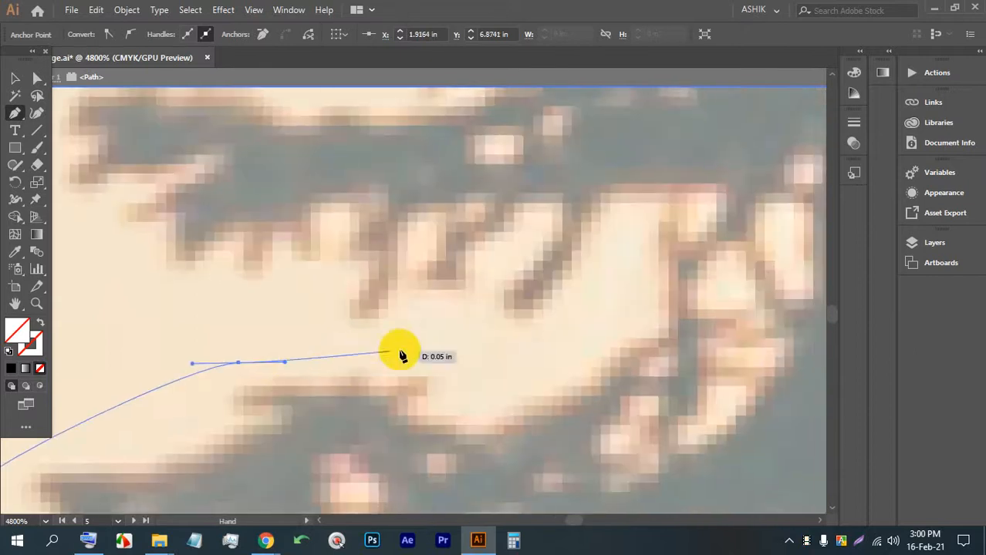
left_click_drag(253, 307, 595, 375)
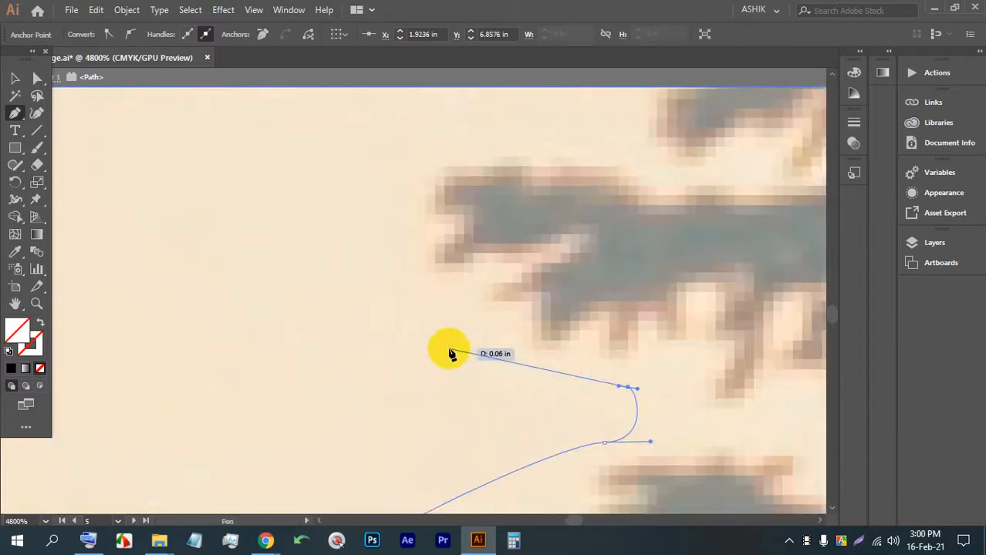
Step: Bring the Pen path out of the deep gap and up around the wide branch's blunt tip, undoing the extra point
left_click_drag(396, 269, 462, 401)
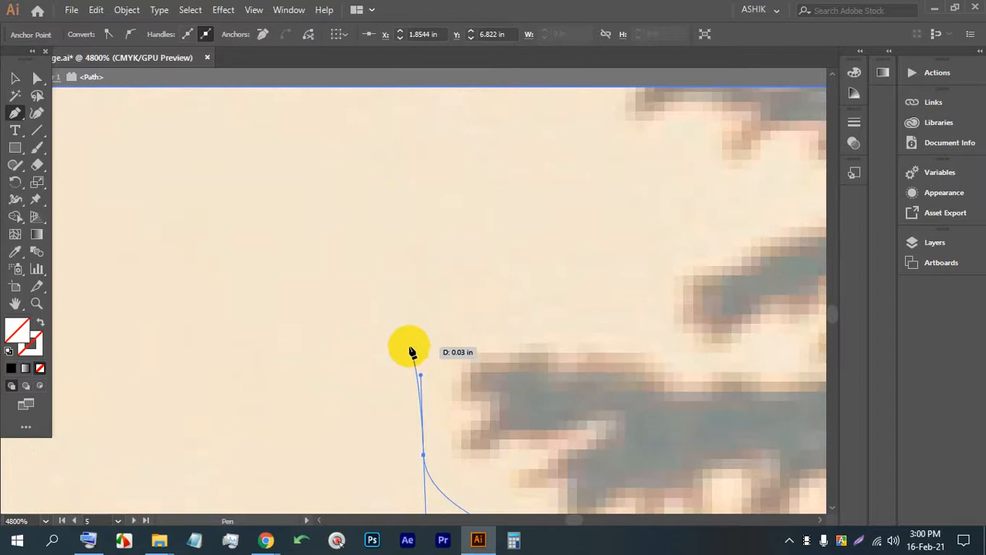
left_click_drag(409, 336, 411, 329)
scroll(472, 310, "down", 2)
scroll(479, 305, "up", 1)
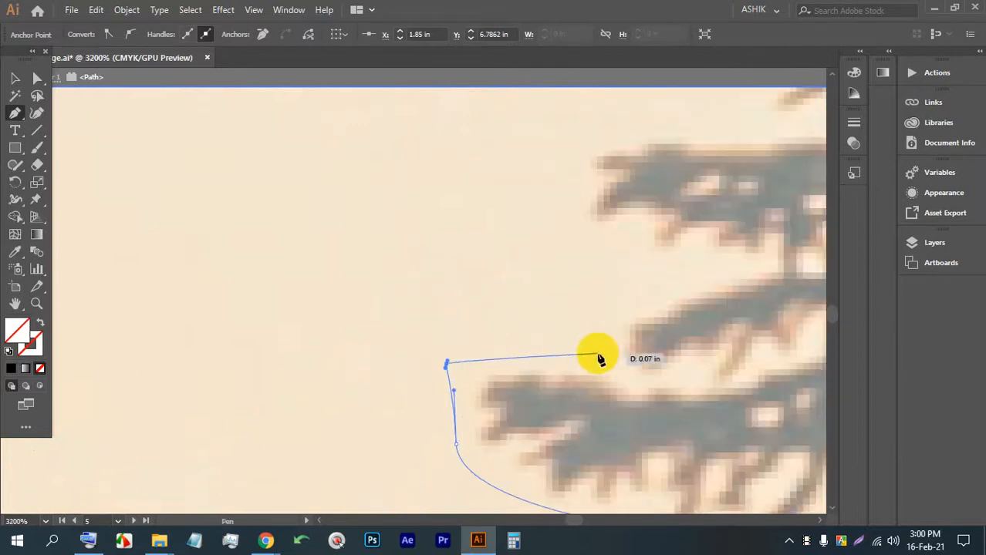
key("ctrl+z")
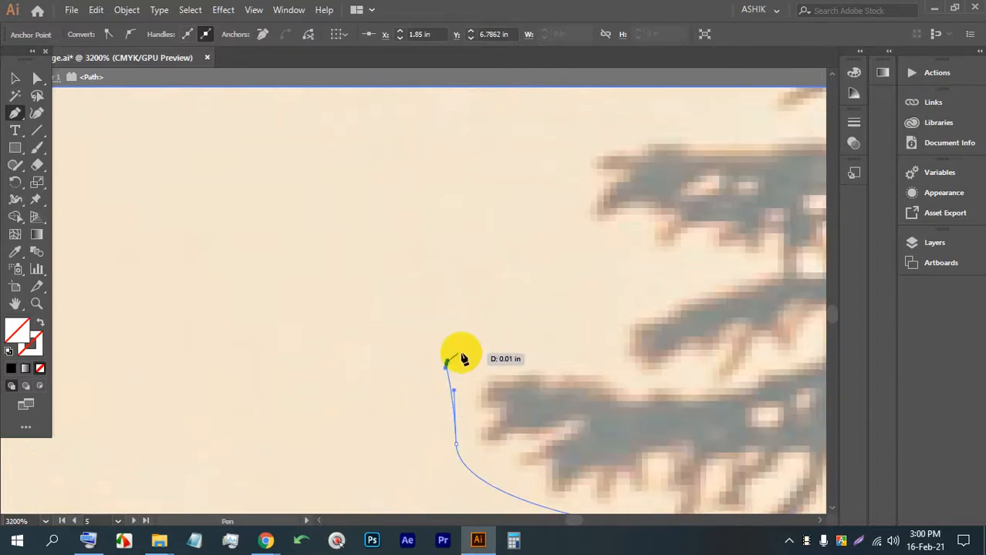
Step: Trace the Pen path past the short branch, around the branch above it and into the following notch
left_click_drag(579, 334, 629, 326)
left_click_drag(701, 276, 637, 415)
left_click_drag(539, 316, 595, 307)
left_click(678, 269)
left_click(747, 268)
Step: Trace the Pen path up the sunlit tree's upper left branches to just above its tip
mouse_move(741, 290)
left_mouse_down()
mouse_move(693, 431)
mouse_move(654, 483)
left_mouse_up()
scroll(601, 351, "down", 10)
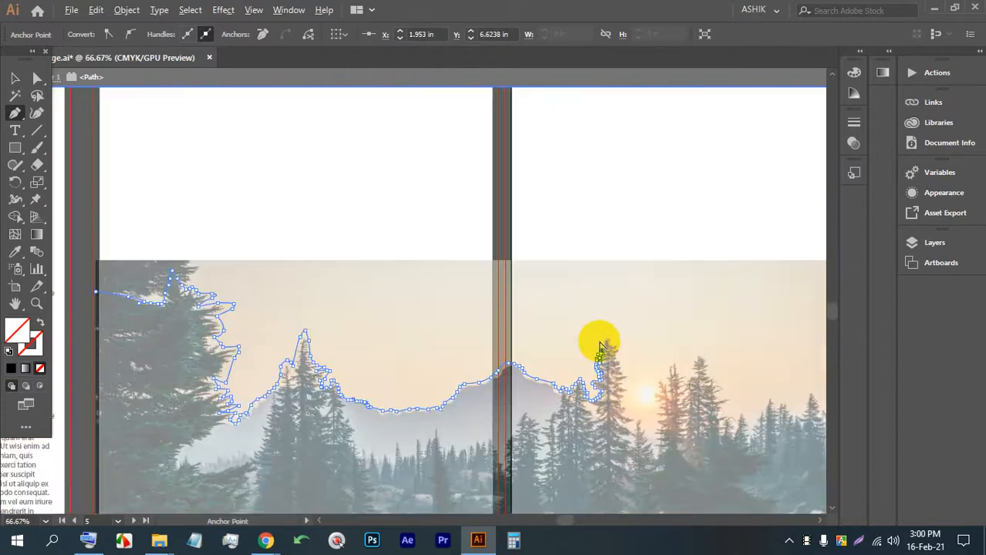
scroll(601, 347, "up", 10)
left_click(627, 393)
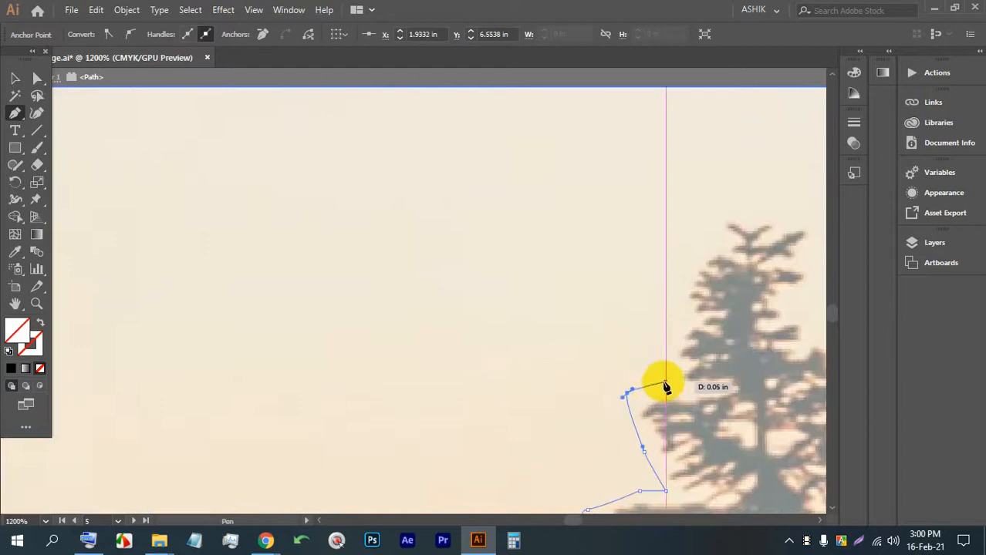
left_click(671, 381)
left_click(674, 300)
left_click(705, 254)
left_click(711, 240)
left_click(730, 210)
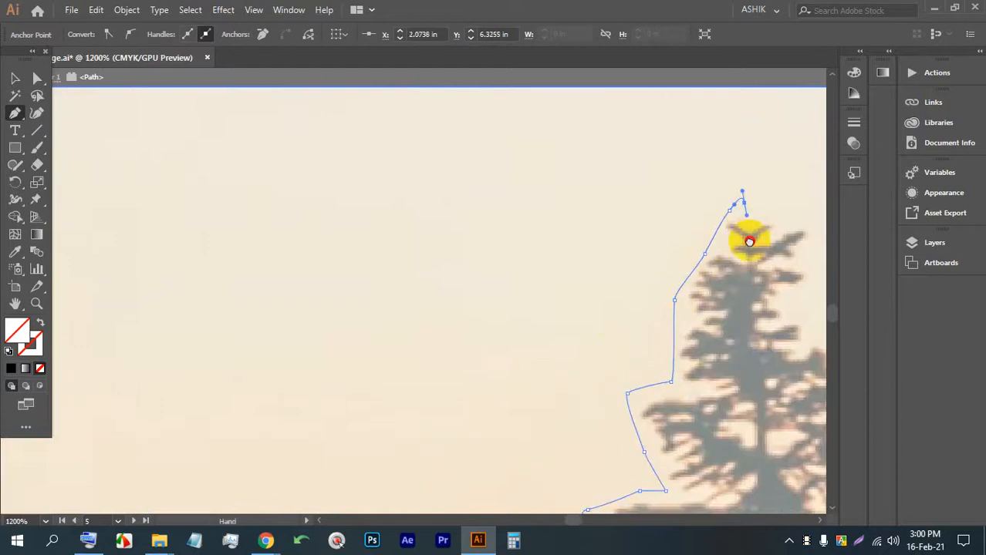
Step: Carry the Pen path over the treetop and down its upper right side past the first shallow notch
left_click_drag(749, 241, 504, 242)
left_click(543, 206)
left_click(569, 227)
left_click_drag(575, 255, 576, 342)
left_click(536, 302)
left_click(553, 313)
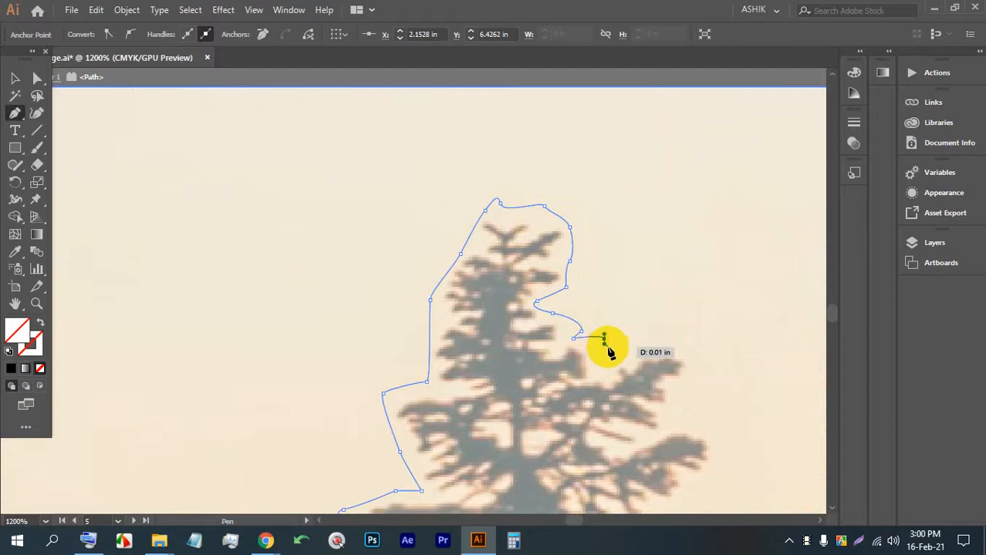
Step: Trace the Pen path around the first long branch on the tree's right side and into the notch beneath it
left_click(698, 344)
left_click_drag(698, 374, 691, 390)
left_click(668, 408)
left_click_drag(651, 425, 704, 423)
left_click_drag(694, 419, 538, 221)
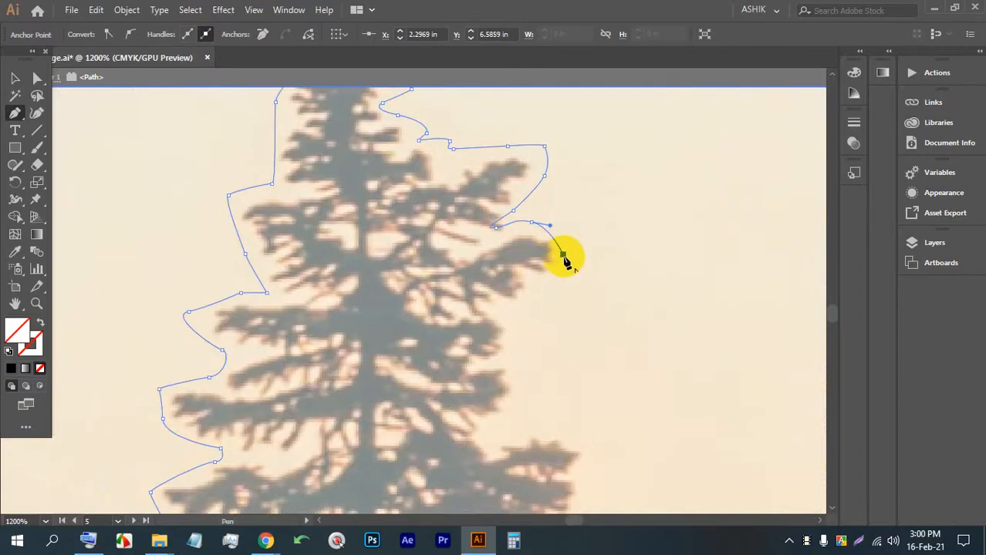
Step: Continue the Pen path around the second long right branch and down past the shorter branches to the next notch
left_click_drag(557, 291, 547, 297)
left_click(534, 303)
left_click(506, 312)
left_click_drag(513, 340, 525, 375)
left_click_drag(523, 393, 519, 398)
left_click(486, 429)
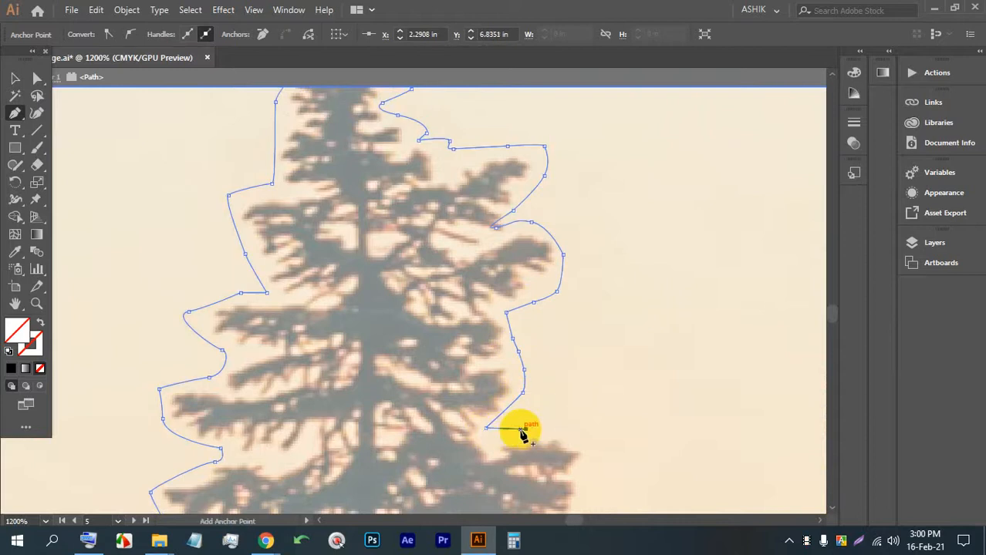
Step: Trace the Pen path out of the notch and around the blunt end of the wide right branch cluster
left_click_drag(494, 453, 507, 444)
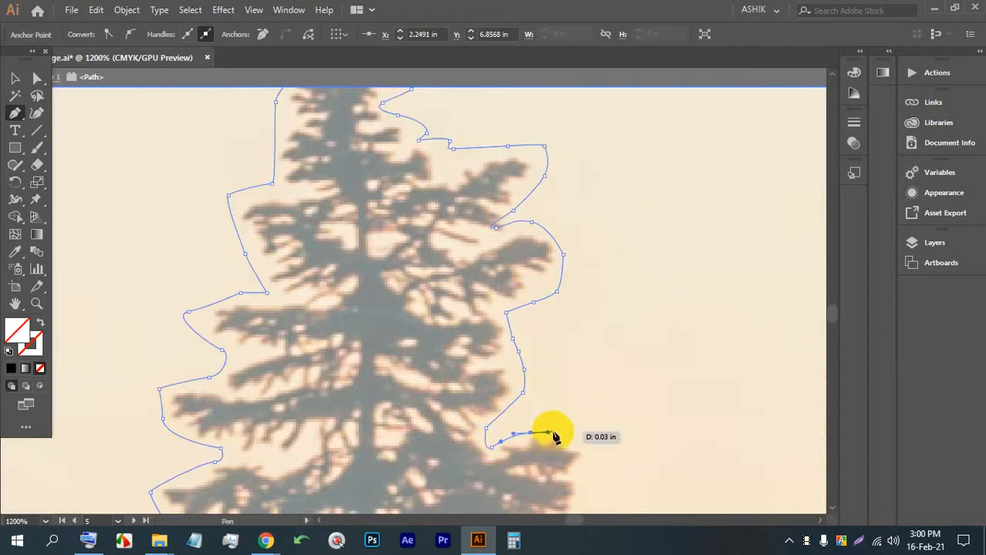
left_click_drag(590, 442, 530, 243)
scroll(526, 247, "up", 2)
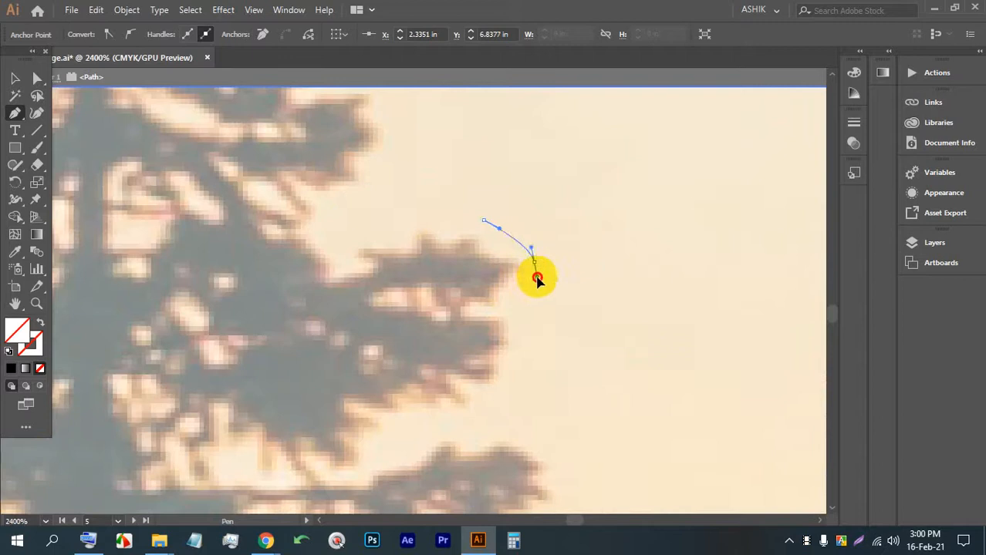
left_click_drag(537, 277, 536, 276)
left_click(515, 302)
left_click(518, 337)
left_click_drag(489, 347, 534, 223)
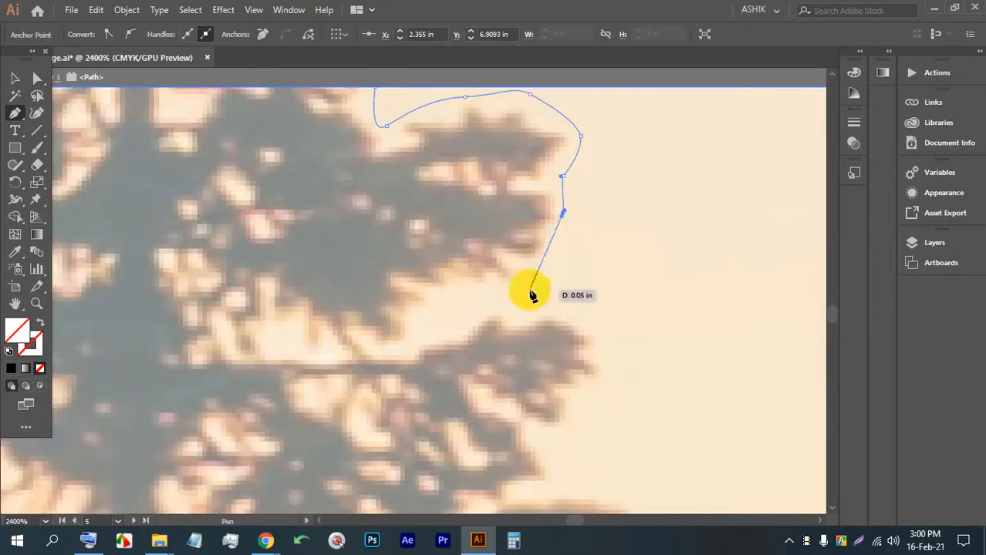
Step: Bring the Pen path into the gap below the cluster, around the rounded branch tip and past the short branch
left_click_drag(497, 292, 488, 295)
left_click(504, 304)
left_click_drag(546, 301, 555, 301)
left_click_drag(580, 304, 586, 309)
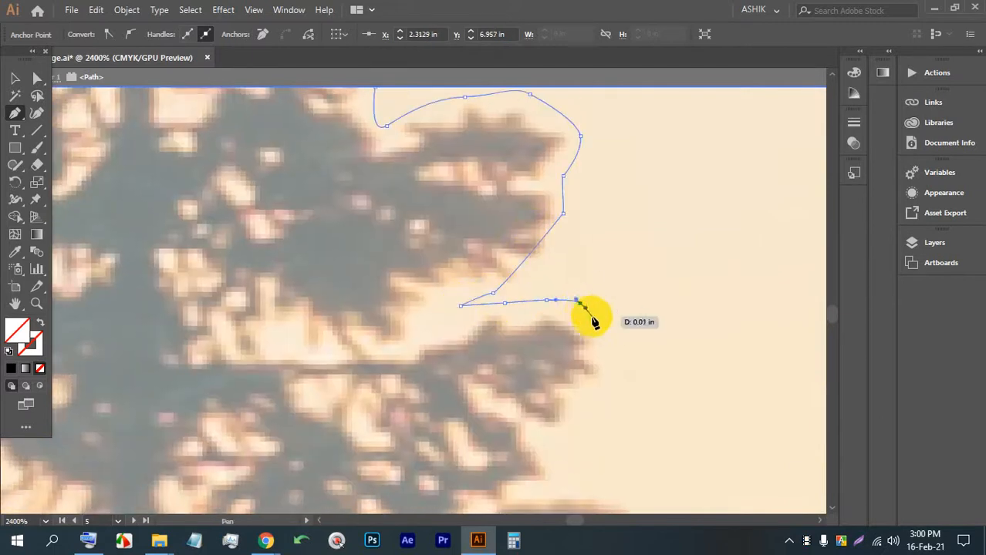
left_click_drag(591, 344, 571, 283)
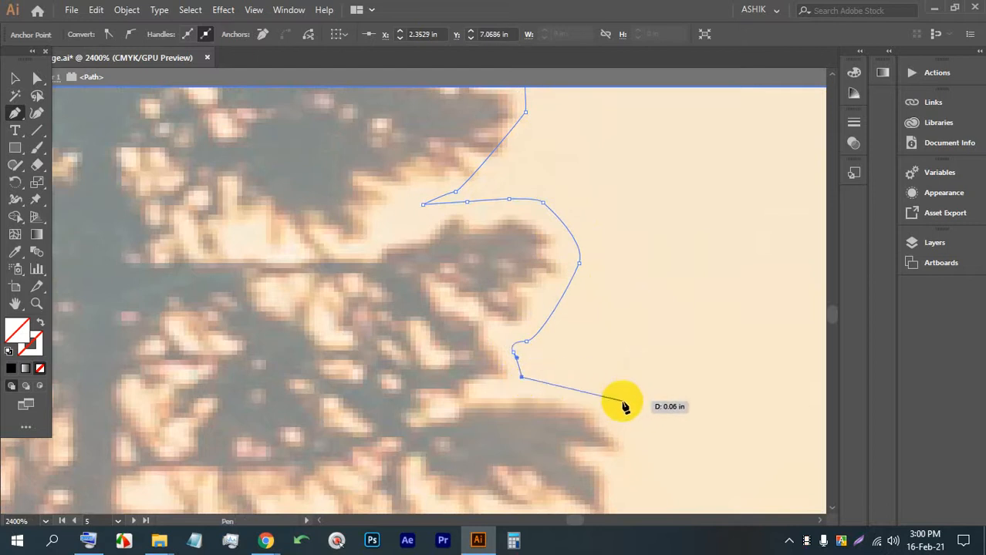
Step: Trace the Pen path past the jutting right branch and around the long pointed branch to its underside
left_click_drag(633, 404, 534, 263)
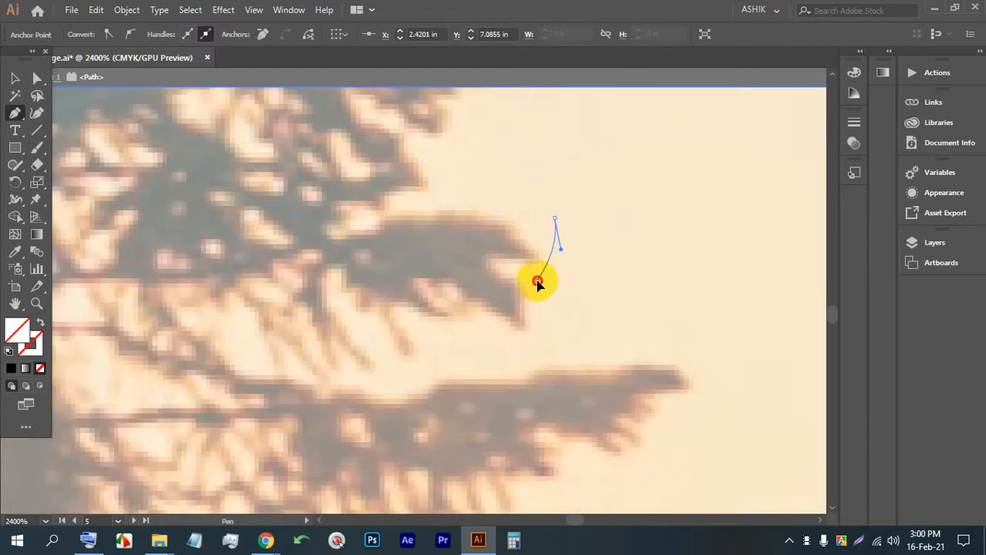
left_click_drag(623, 350, 640, 351)
left_click_drag(704, 356, 723, 385)
left_click_drag(634, 403, 687, 193)
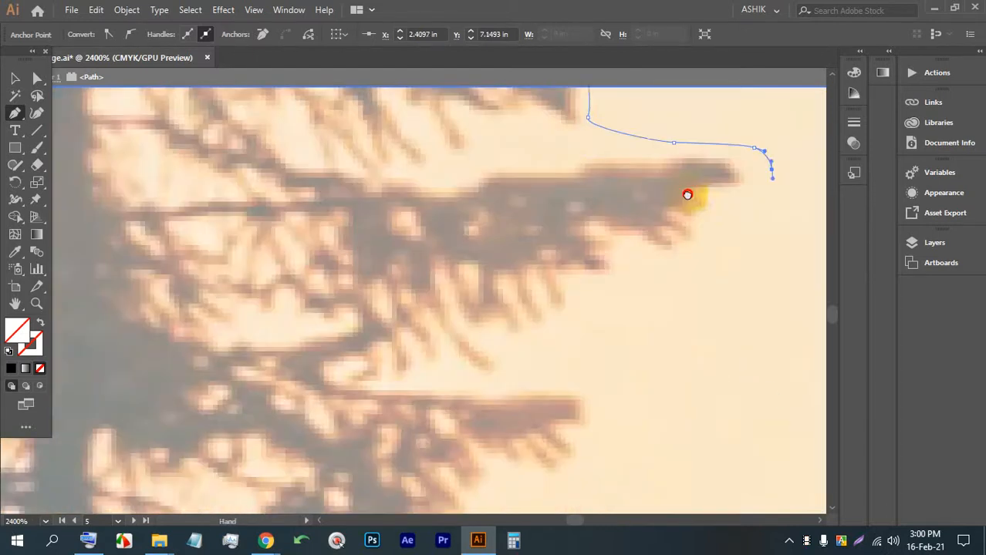
left_click_drag(700, 273, 687, 278)
left_click_drag(630, 291, 594, 293)
left_click_drag(600, 335, 538, 219)
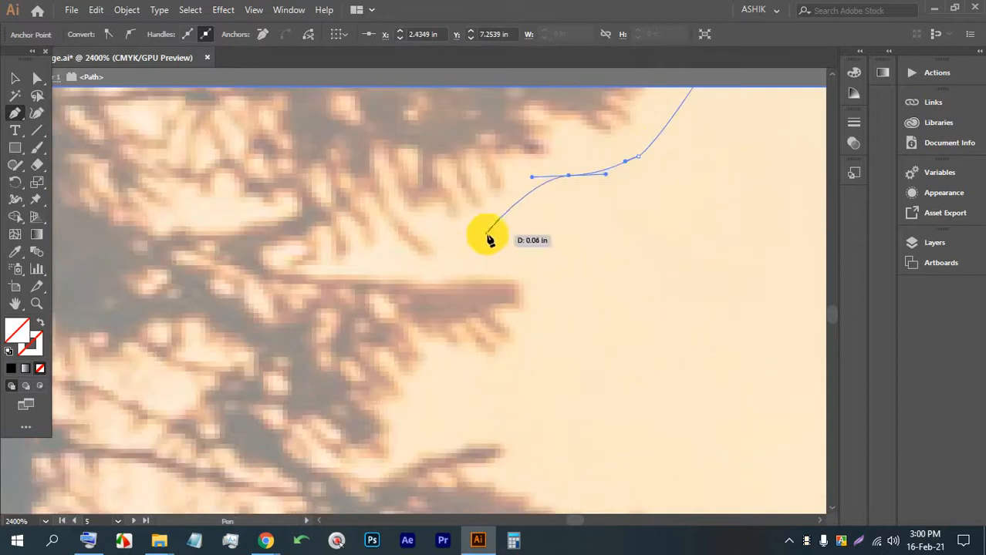
Step: Loop the Pen path around the short blunt branch below the long pointed one and into the following gap
left_click_drag(453, 258, 519, 260)
left_click_drag(555, 277, 556, 293)
left_click_drag(539, 298, 536, 162)
left_click_drag(519, 218, 516, 220)
left_click_drag(438, 264, 410, 282)
Step: Trace the Pen path along the next descending right branch's upper edge and around its tip
left_click_drag(434, 297, 455, 296)
left_click_drag(500, 295, 510, 295)
left_click_drag(532, 305, 535, 314)
left_click_drag(546, 338, 550, 339)
left_click_drag(585, 343, 642, 254)
left_click_drag(675, 317, 678, 328)
left_click_drag(675, 351, 668, 366)
left_click_drag(618, 353, 598, 137)
Step: Bring the Pen path into the deep gap and along the tapered branch below it to that branch's tip
left_click_drag(484, 233, 463, 234)
left_click_drag(390, 240, 378, 236)
left_click_drag(438, 277, 473, 288)
left_click_drag(569, 311, 591, 320)
left_click_drag(598, 331, 598, 337)
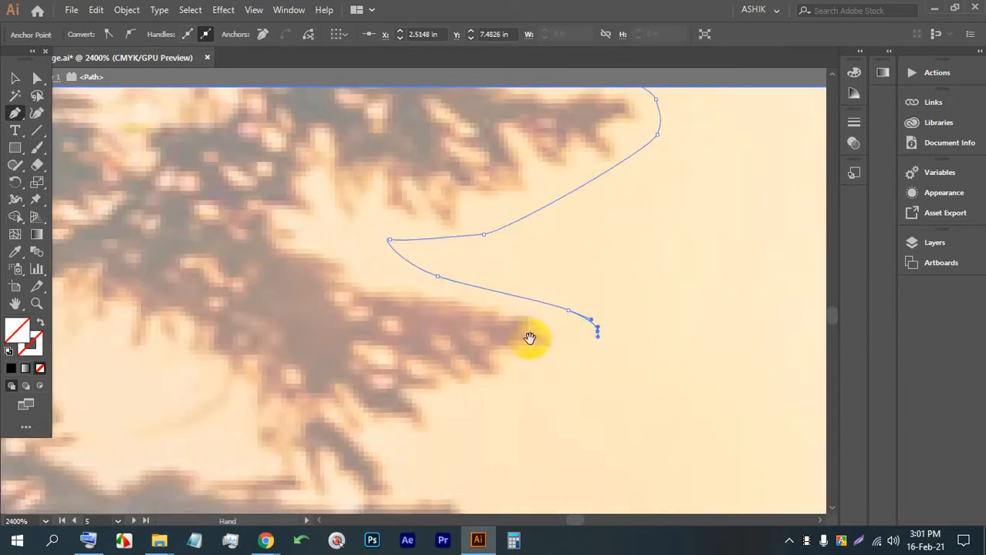
left_click_drag(530, 337, 575, 217)
Step: Trace the Pen path under the tapered branch, around the thin twig and down beside the short needles
left_click_drag(489, 308, 487, 342)
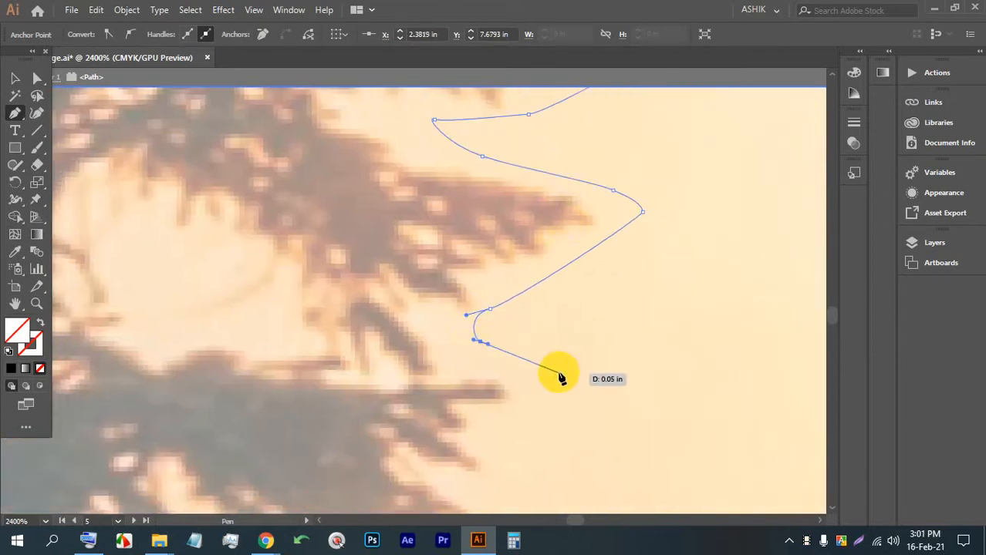
left_click_drag(561, 373, 564, 376)
left_click_drag(497, 371, 523, 278)
mouse_move(514, 332)
left_mouse_down()
mouse_move(517, 323)
mouse_move(520, 347)
left_mouse_up()
left_click_drag(520, 346, 520, 215)
Step: Continue the Pen path through the next notch and around the ragged right end of the bushy branch
left_click_drag(510, 273, 505, 351)
left_click_drag(509, 382, 538, 396)
left_click_drag(575, 350, 588, 346)
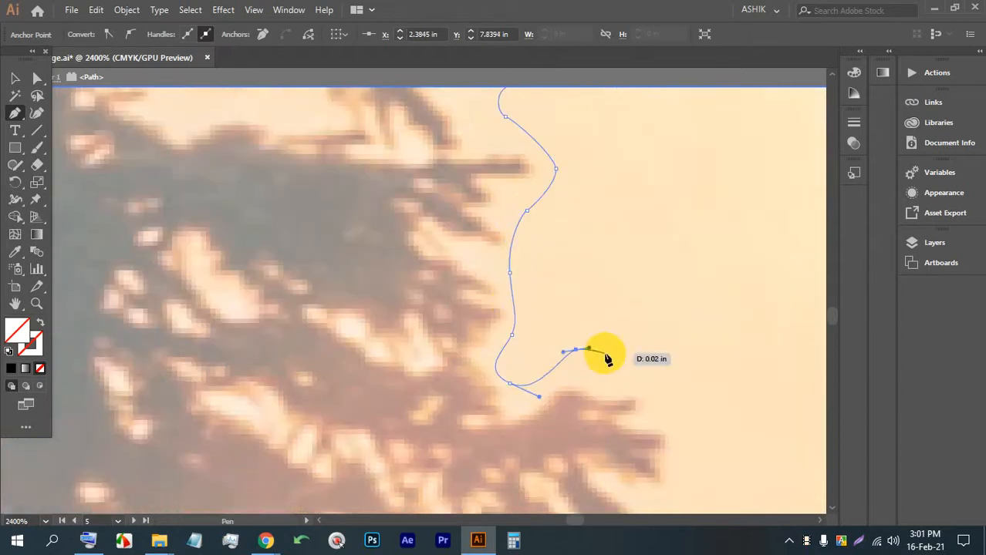
left_click_drag(631, 375, 654, 395)
left_click_drag(672, 406, 677, 423)
left_click_drag(626, 390, 610, 166)
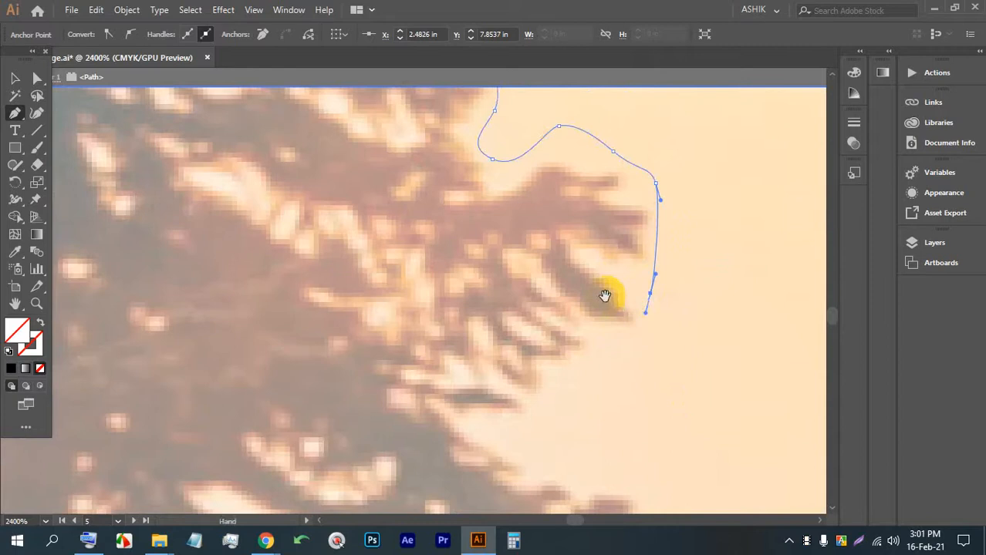
left_click_drag(617, 303, 638, 165)
Step: Trace the Pen path from the notch along the stepped upper edge of the lowest right branch to its tip
left_click_drag(588, 266, 564, 304)
left_click_drag(638, 321, 660, 330)
left_click_drag(684, 320, 363, 119)
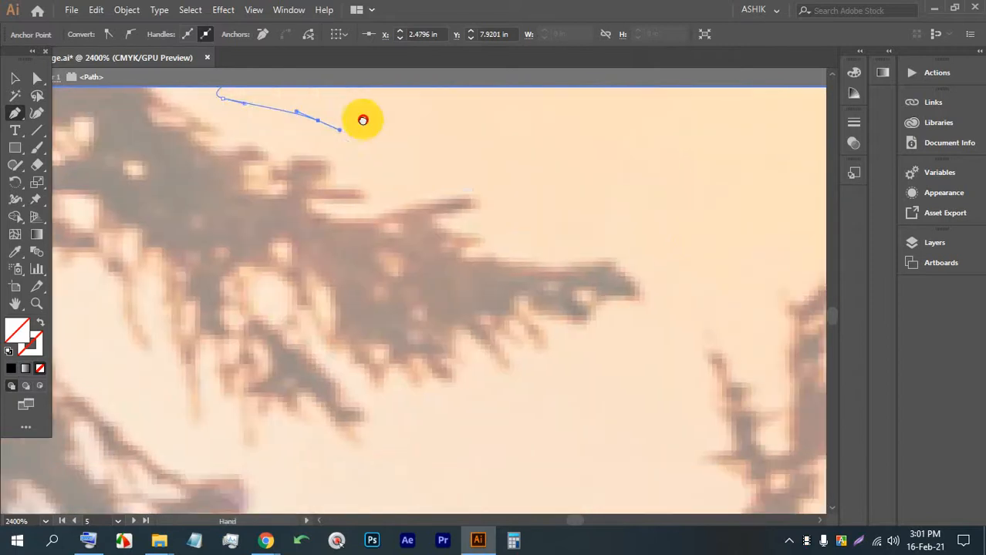
left_click_drag(386, 166, 383, 183)
left_click_drag(471, 173, 490, 176)
left_click_drag(532, 193, 541, 205)
left_click_drag(562, 233, 570, 241)
left_click_drag(593, 247, 604, 242)
left_click_drag(628, 241, 646, 249)
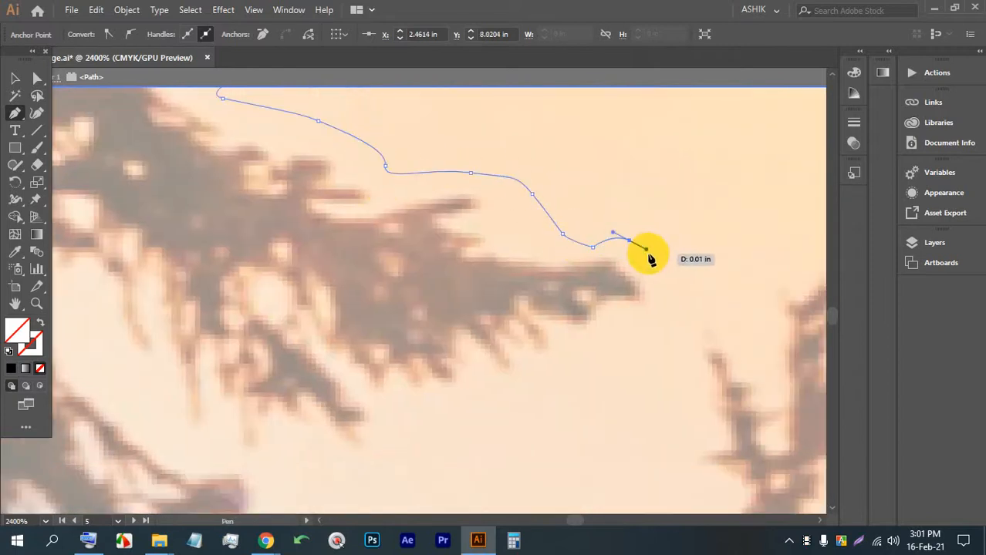
Step: Carry the Pen path over the neighbouring small tree's top and down its upper right side
scroll(650, 260, "down", 6)
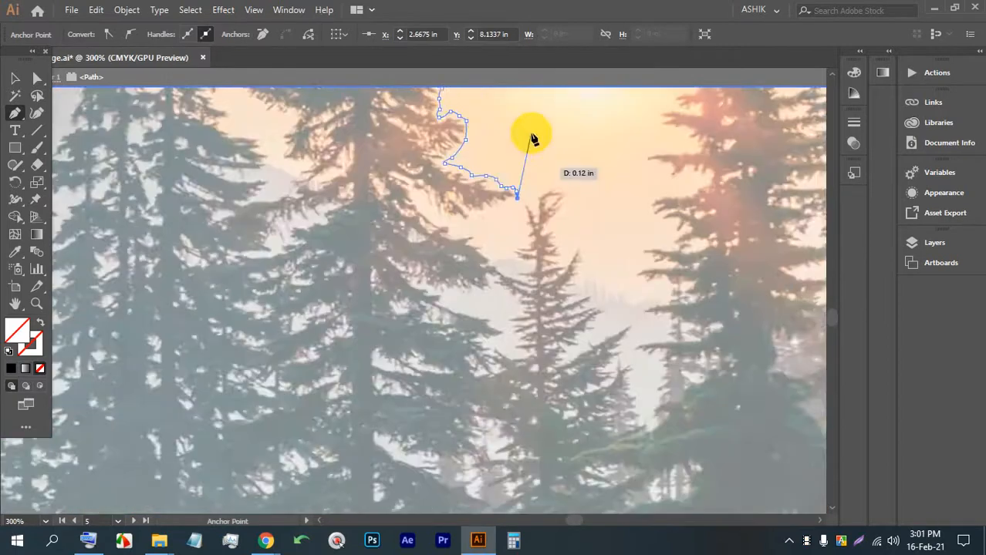
scroll(535, 177, "up", 5)
left_click_drag(489, 293, 505, 300)
left_click_drag(516, 231, 520, 227)
left_click_drag(570, 222, 633, 253)
left_click_drag(645, 275, 642, 290)
left_click_drag(628, 360, 624, 369)
left_click_drag(613, 394, 612, 410)
Step: Trace the Pen path past the small tree's lower right branch and across the misty gap towards the next tree
left_click_drag(664, 337, 404, 159)
left_click_drag(382, 303, 384, 314)
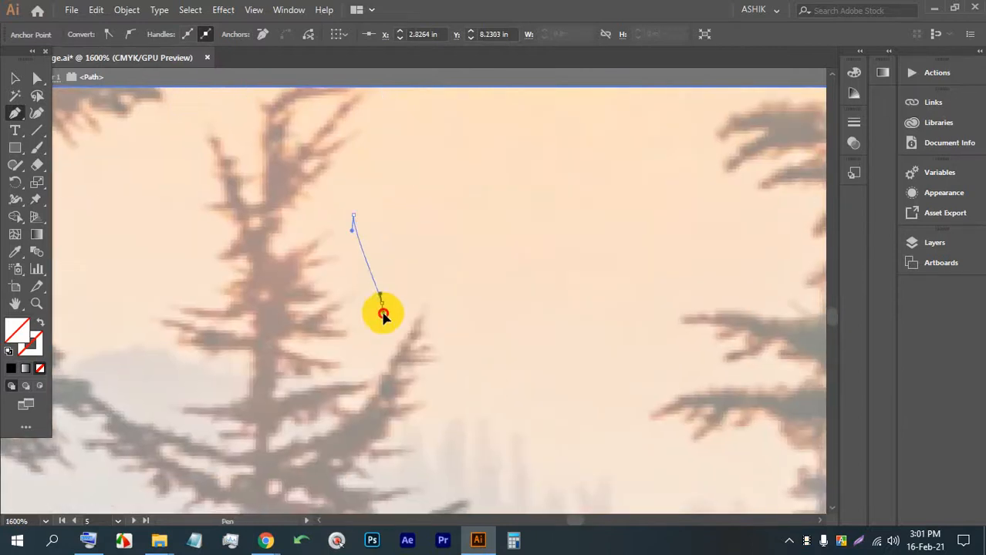
left_click(442, 260)
left_click_drag(460, 318, 464, 345)
left_click_drag(588, 422, 596, 427)
scroll(444, 231, "down", 3)
scroll(484, 228, "up", 2)
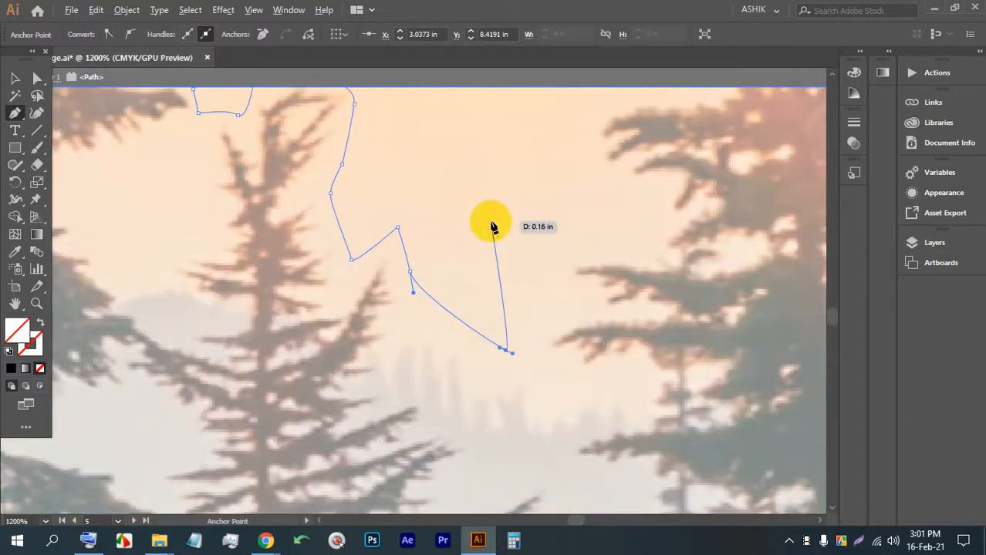
Step: Trace the Pen path up around the lower left branches of the larger tree beyond the gap
left_click_drag(544, 321, 565, 315)
left_click_drag(582, 303, 582, 280)
left_click_drag(550, 267, 562, 261)
left_click_drag(647, 232, 646, 193)
left_click_drag(590, 172, 581, 148)
left_click_drag(594, 150, 554, 293)
Step: Bring the Pen path into the deep notch on the larger tree's left side and around the long thin branch above
left_click_drag(565, 233, 596, 230)
left_click_drag(654, 212, 680, 206)
left_click_drag(696, 190, 671, 186)
left_click_drag(647, 193, 640, 196)
left_click_drag(623, 197, 530, 146)
left_click(585, 179)
left_click(535, 127)
left_click_drag(562, 116, 568, 114)
left_click_drag(656, 94, 470, 278)
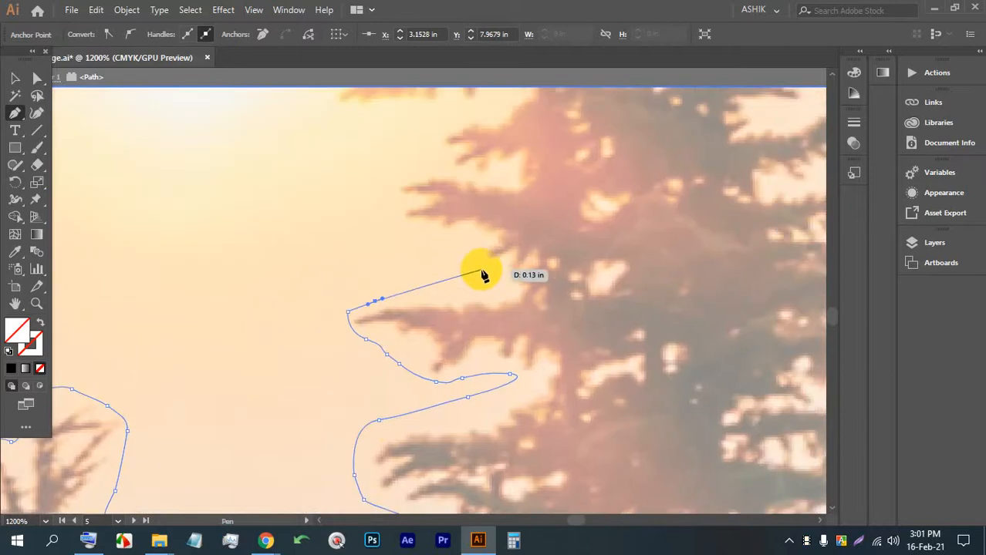
Step: Trace the Pen path from the notch above the thin branch around the next left branch to the following notch
left_click(497, 279)
left_click_drag(433, 248, 414, 239)
left_click_drag(395, 191, 405, 177)
left_click(486, 156)
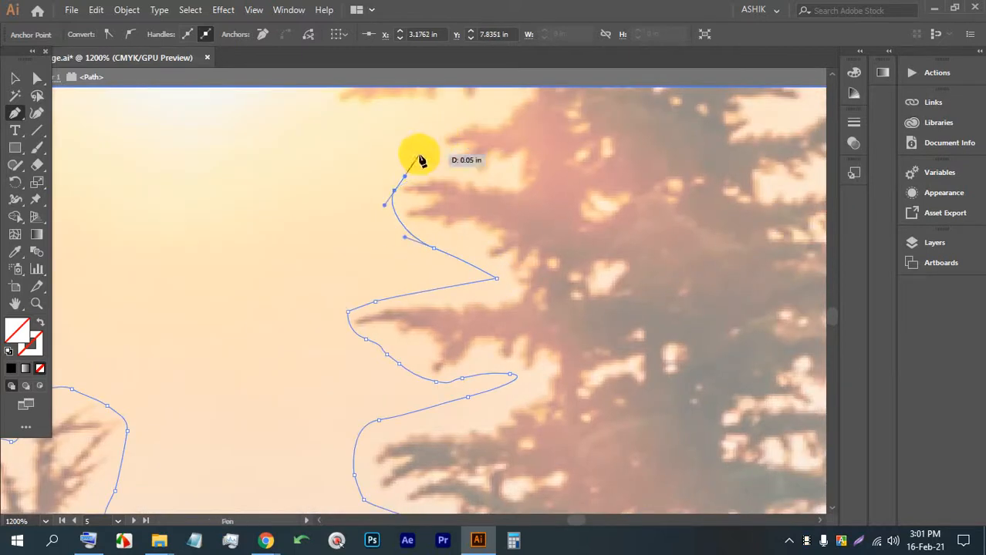
scroll(420, 160, "down", 10)
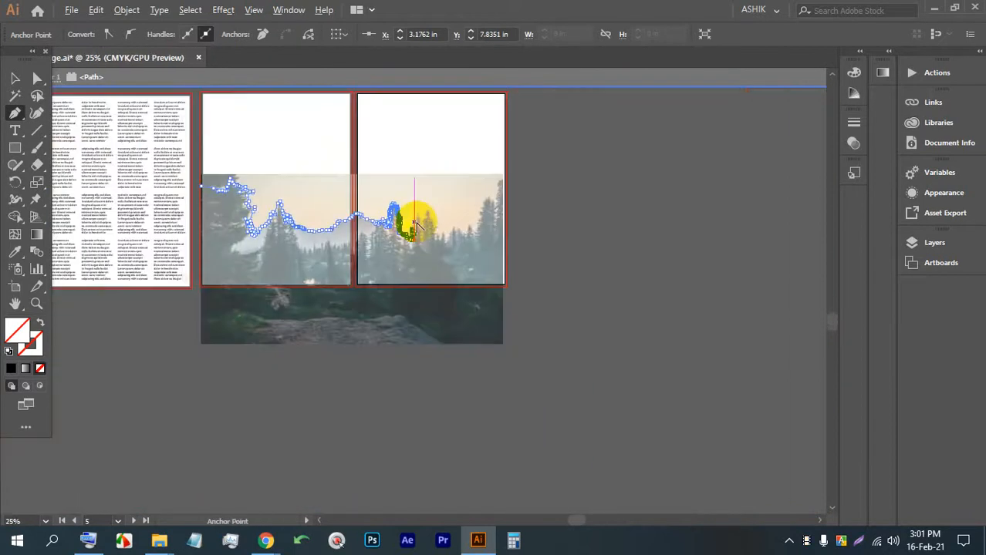
scroll(415, 223, "up", 9)
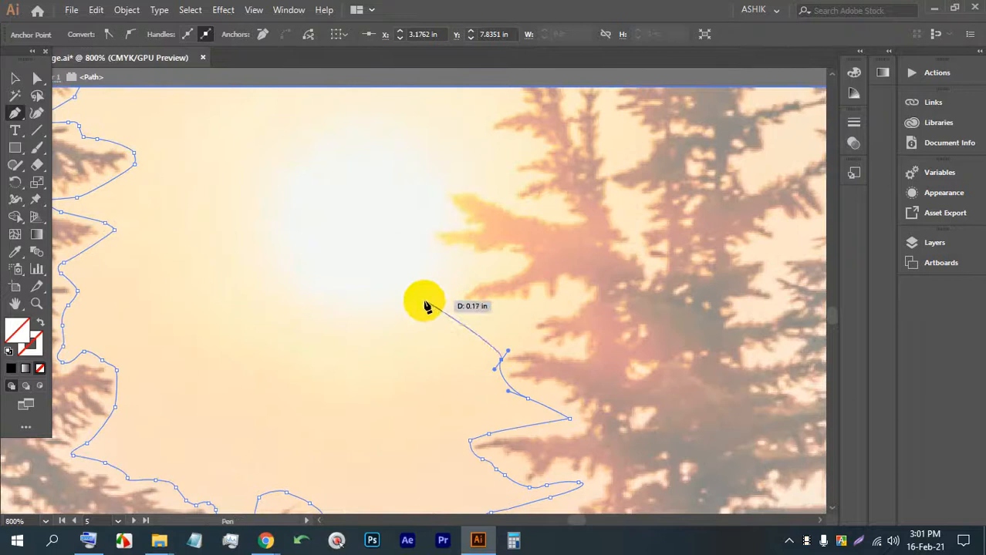
left_click(537, 318)
Step: Continue the Pen path around the glowing left branches beside the sun and into the notch above them
left_click(459, 316)
left_click_drag(453, 283, 483, 266)
left_click_drag(420, 236, 420, 224)
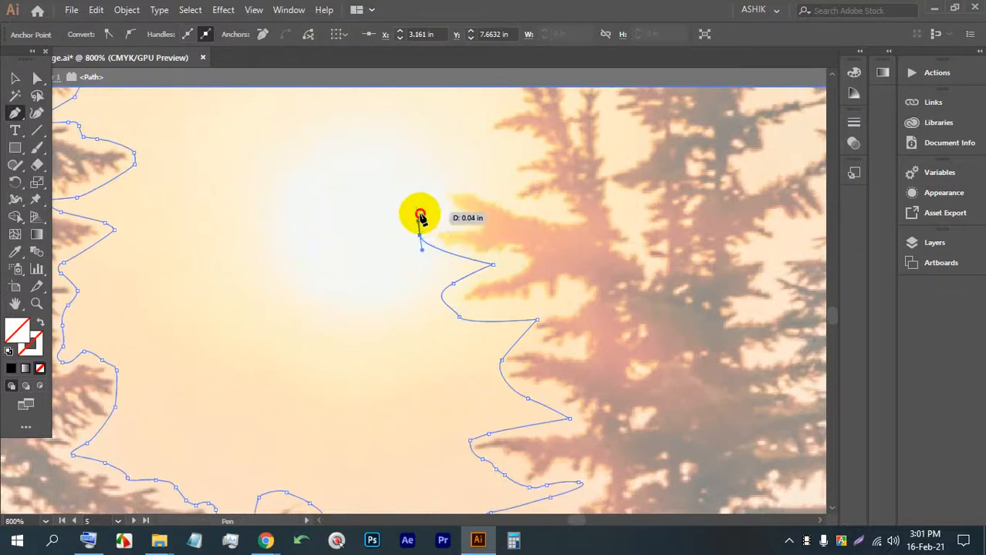
left_click(420, 212)
left_click(441, 205)
left_click_drag(445, 169, 491, 162)
left_click(505, 179)
left_click_drag(522, 193, 519, 183)
Step: Carry the Pen path around the forked treetop beside the sun and down into the gap before the twin-topped tree
left_click_drag(483, 126, 477, 112)
left_click_drag(560, 114, 529, 366)
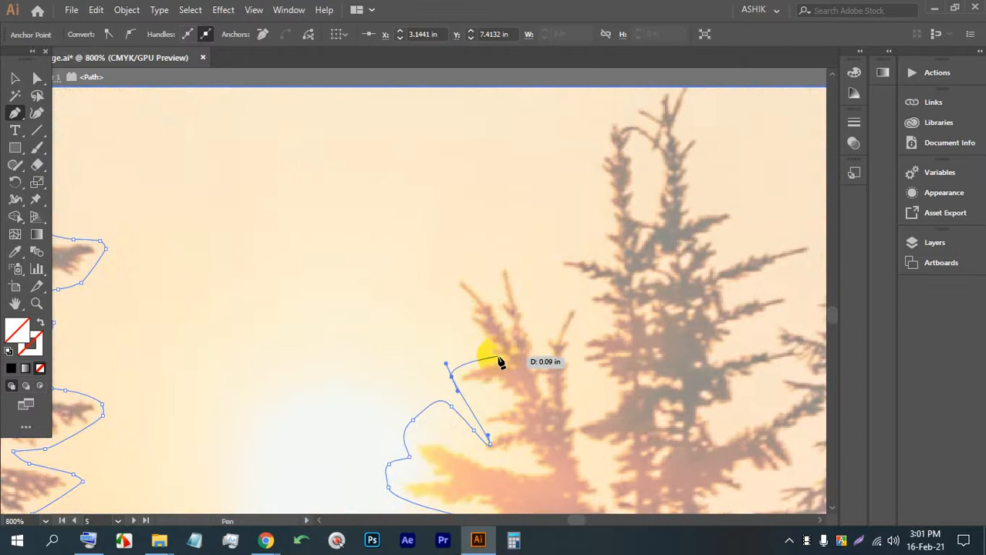
left_click_drag(448, 289, 448, 276)
left_click_drag(458, 242, 480, 225)
left_click_drag(545, 267, 573, 319)
left_click(593, 363)
Step: Trace the Pen path up the twin-topped tree's left side and over both of its spires
left_click_drag(549, 155, 546, 120)
left_click_drag(580, 62, 592, 61)
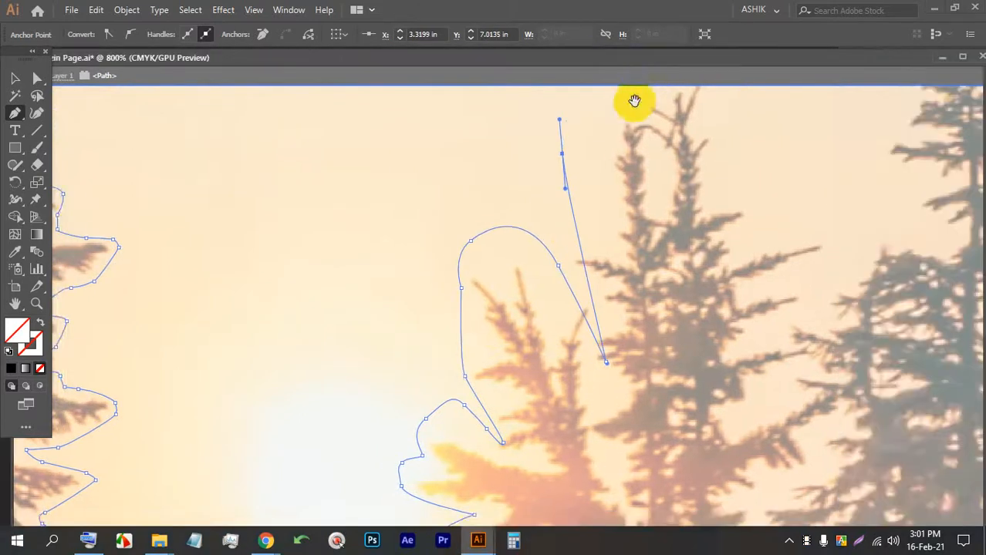
left_click_drag(636, 101, 500, 209)
left_click(507, 204)
left_click_drag(542, 172, 558, 153)
left_click_drag(586, 150, 595, 172)
Step: Trace the Pen path down the twin-topped tree's right side, around its long branch and across to the tall dark tree
left_click_drag(595, 250, 597, 286)
left_click_drag(620, 327, 648, 336)
left_click_drag(708, 330, 755, 338)
left_click(665, 400)
left_click(798, 328)
Step: Trace the Pen path up the tall dark tree's left side to beside its tip, undoing the misplaced point and resuming the path
left_click_drag(738, 282, 733, 263)
left_click_drag(739, 219, 754, 189)
left_click_drag(778, 124, 782, 117)
left_click_drag(862, 126, 684, 243)
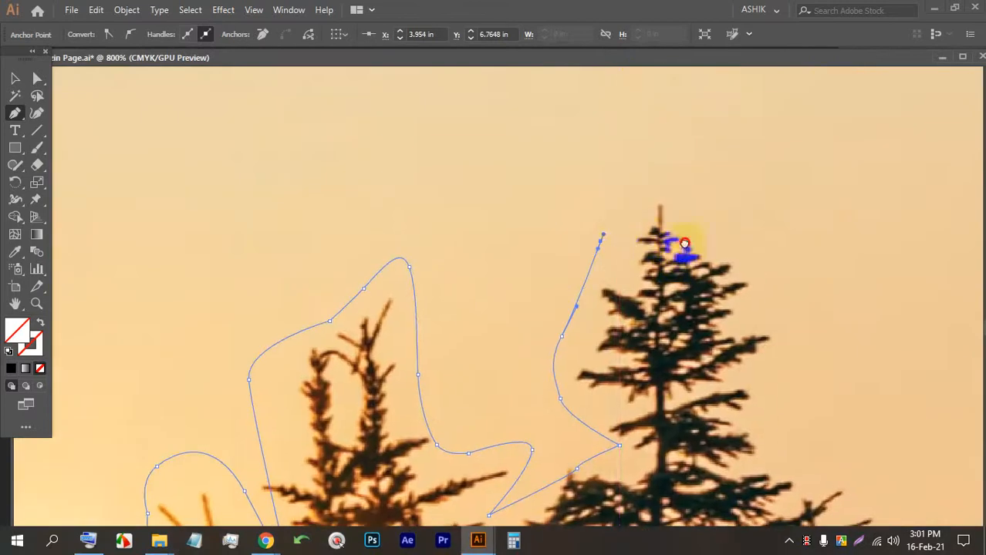
left_click(603, 233)
key("ctrl+z")
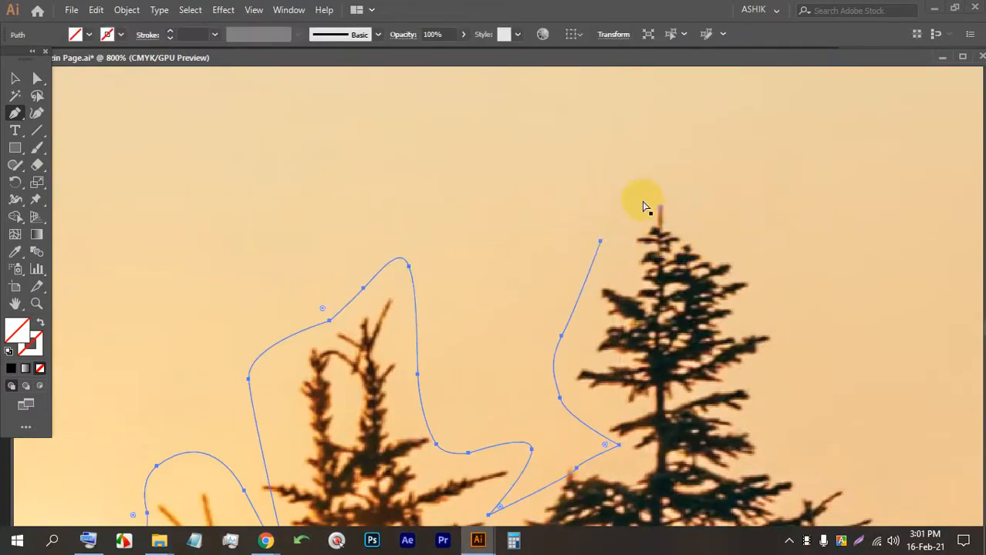
left_click_drag(601, 244, 631, 203)
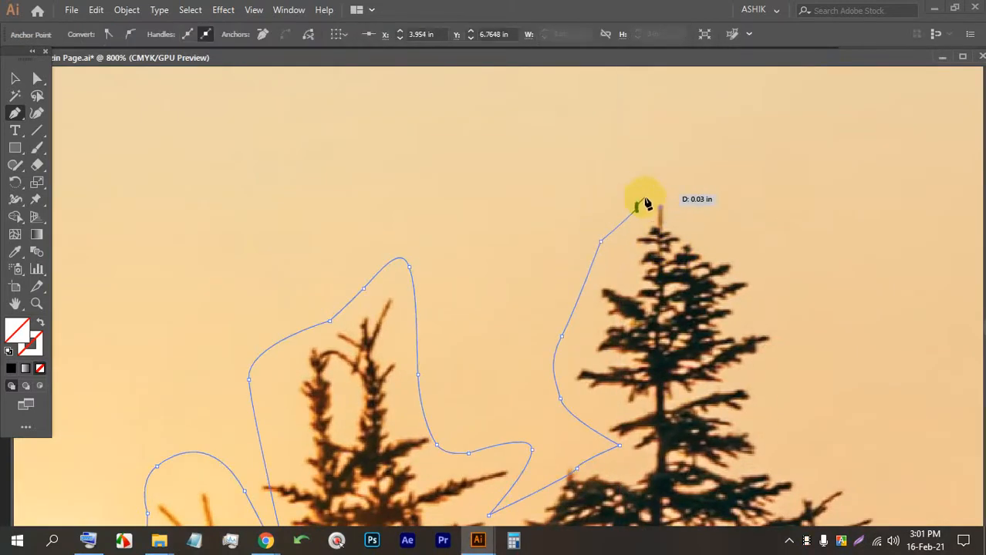
Step: Continue the Pen path over the tall dark tree's tip and down its right side past the upper side branches
left_click_drag(762, 286, 772, 302)
left_click_drag(785, 384, 786, 399)
left_click_drag(790, 417, 427, 239)
left_click_drag(480, 329, 482, 334)
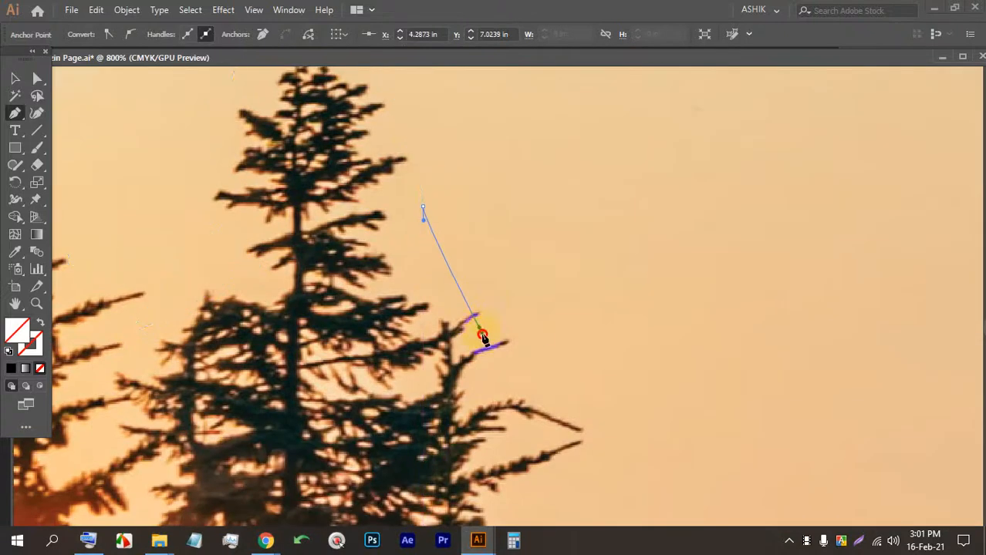
left_click_drag(548, 382, 447, 290)
left_click(640, 419)
scroll(498, 242, "down", 2)
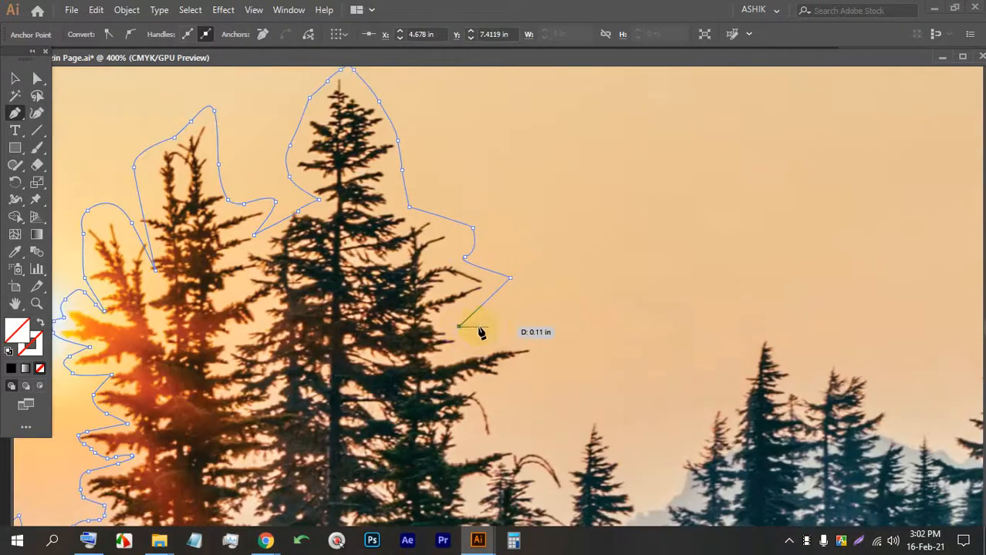
Step: Trace the Pen path around the tall tree's long lower right branches and down to the gap before the small tree
left_click(541, 327)
left_click_drag(560, 348, 564, 354)
left_click(501, 397)
left_click_drag(506, 407, 508, 414)
left_click(565, 446)
Step: Trace the Pen path over the small tree, through the dip and up to the next tree group's tallest tree
left_click(589, 395)
left_click_drag(625, 415, 650, 463)
left_click(661, 468)
left_click_drag(714, 382, 715, 379)
left_click(725, 371)
left_click(748, 373)
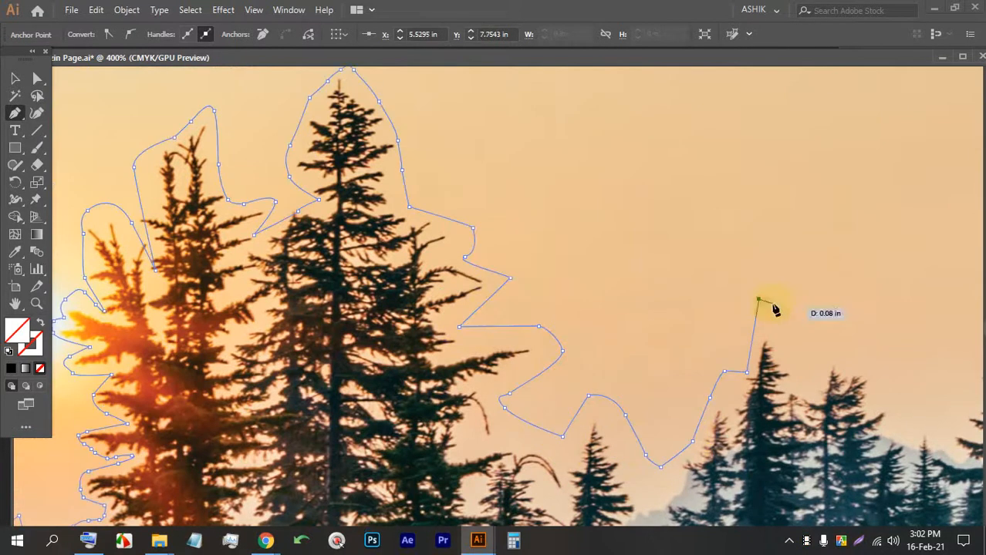
Step: Carry the Pen path over the group's tallest tree and its neighbours, down to the left side of the lone tree
left_click(759, 300)
left_click_drag(792, 333, 800, 364)
left_click(803, 376)
left_click_drag(847, 306, 481, 274)
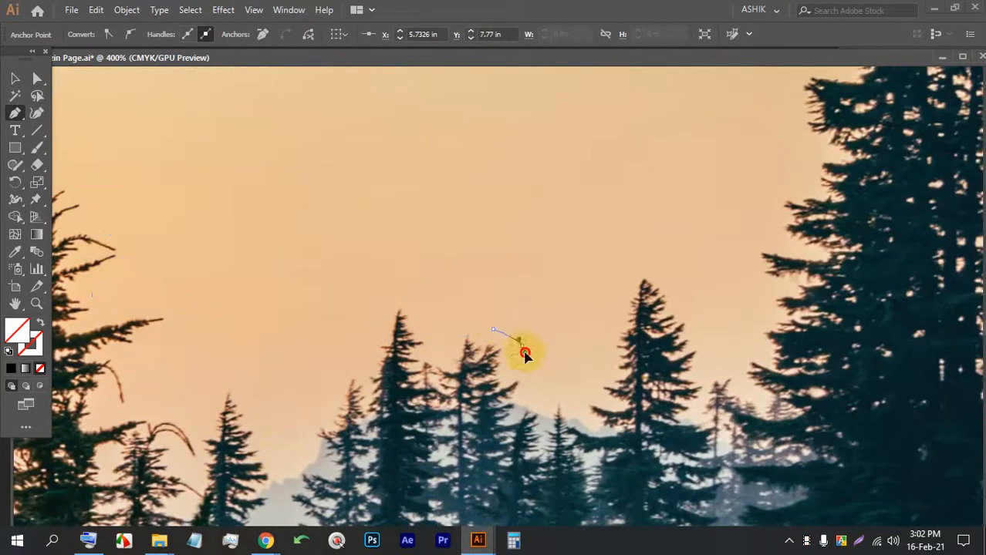
left_click_drag(524, 352, 525, 356)
left_click_drag(535, 380, 544, 384)
left_click_drag(571, 393, 581, 398)
left_click(596, 397)
Step: Trace the Pen path over the lone tree, through the following gap and onto the large dark trees' left side
left_click_drag(601, 362, 601, 352)
left_click_drag(617, 304, 622, 280)
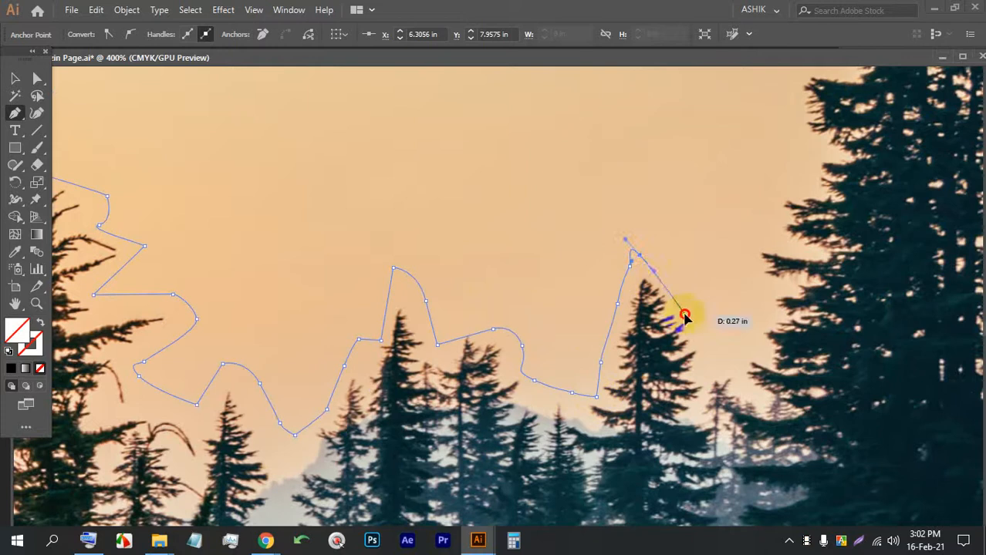
left_click(739, 357)
left_click(757, 345)
left_click(767, 294)
left_click_drag(741, 251, 638, 291)
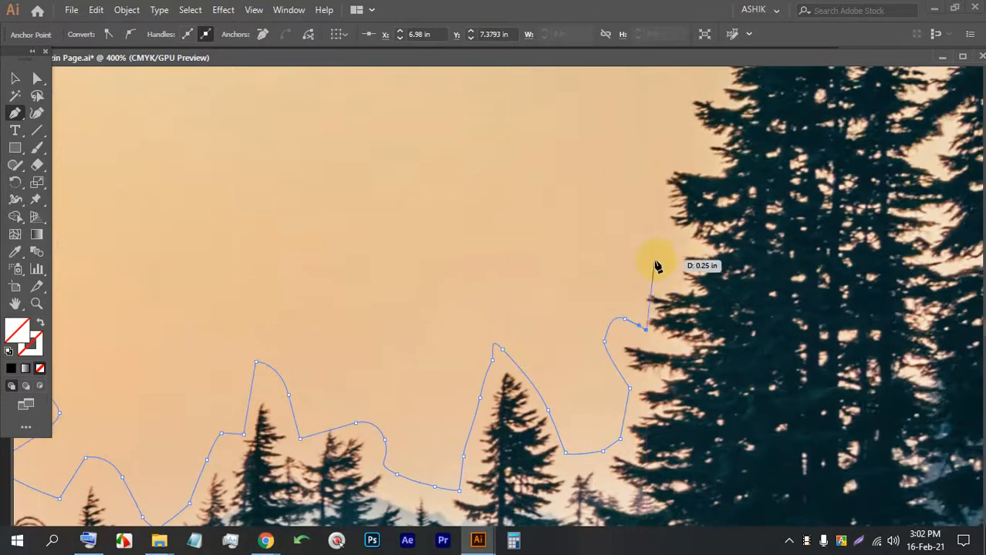
Step: Trace the Pen path up the large dark trees' left side, over their tips and across to the photo's edge trees
left_click(638, 279)
left_click_drag(678, 253, 692, 240)
left_click_drag(667, 150, 675, 141)
left_click_drag(689, 146, 586, 342)
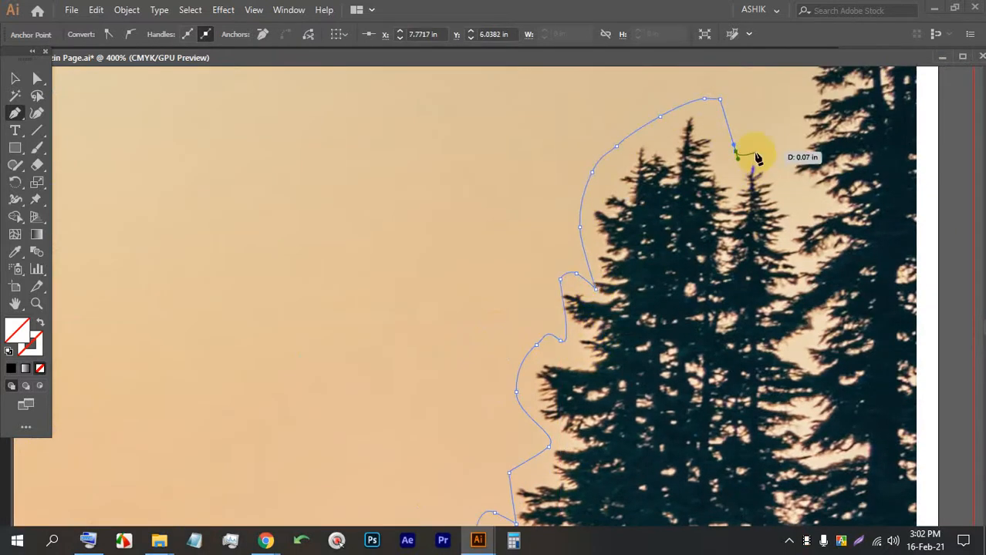
left_click_drag(796, 183, 497, 397)
scroll(480, 328, "down", 2)
scroll(479, 317, "up", 2)
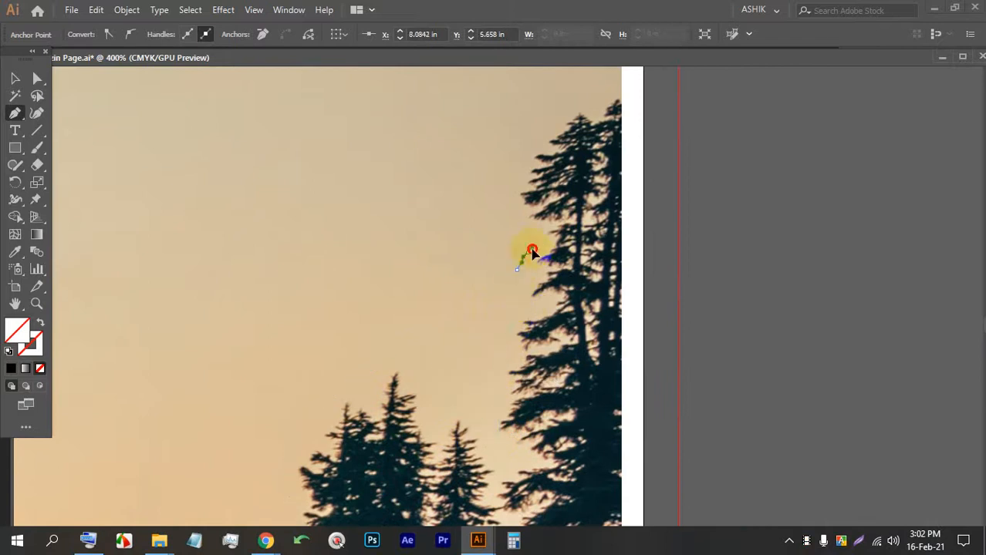
Step: Finish the skyline at the photo's right edge and close the path along the spread's bottom bleed line to its starting point
left_click(621, 88)
scroll(623, 104, "down", 4)
scroll(624, 347, "down", 8)
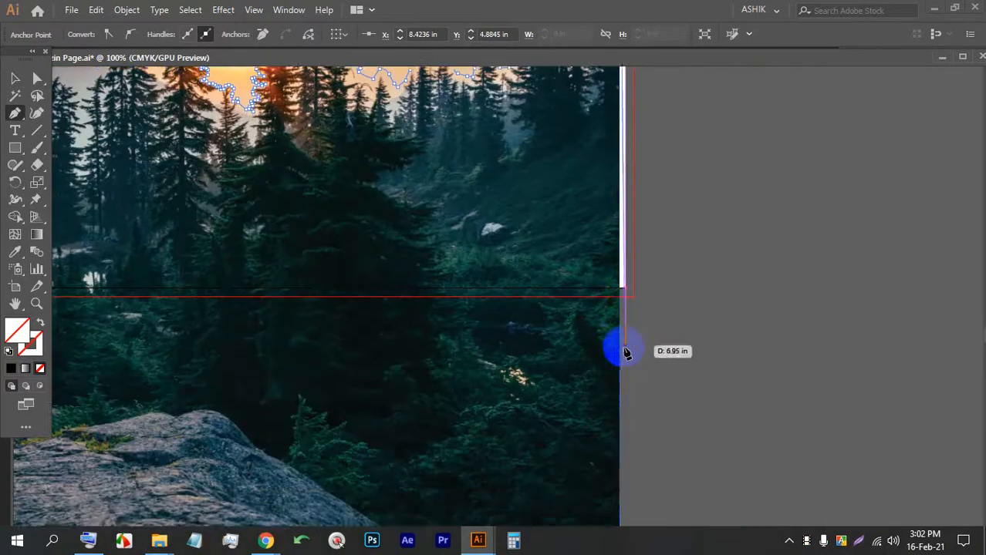
scroll(625, 347, "down", 1)
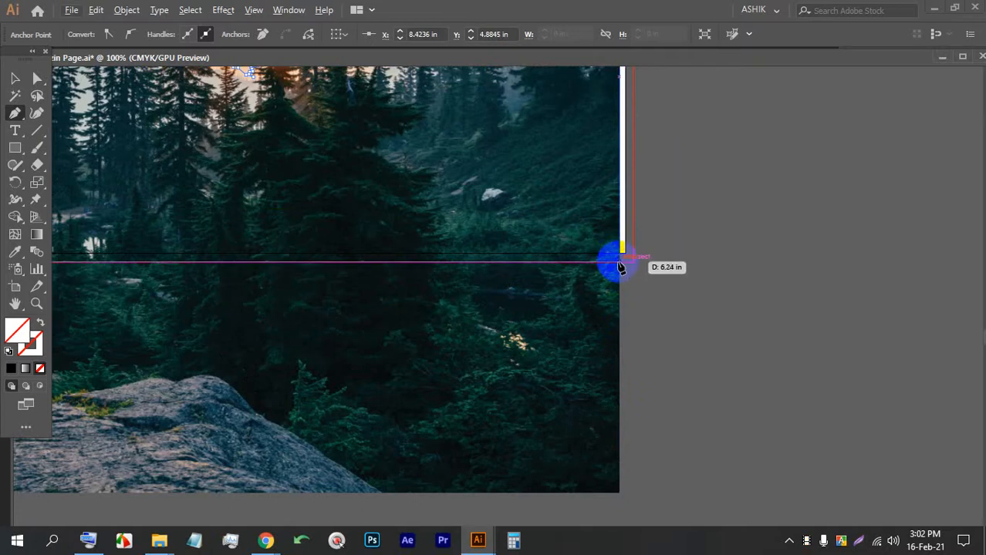
scroll(539, 268, "down", 4)
scroll(386, 268, "up", 3)
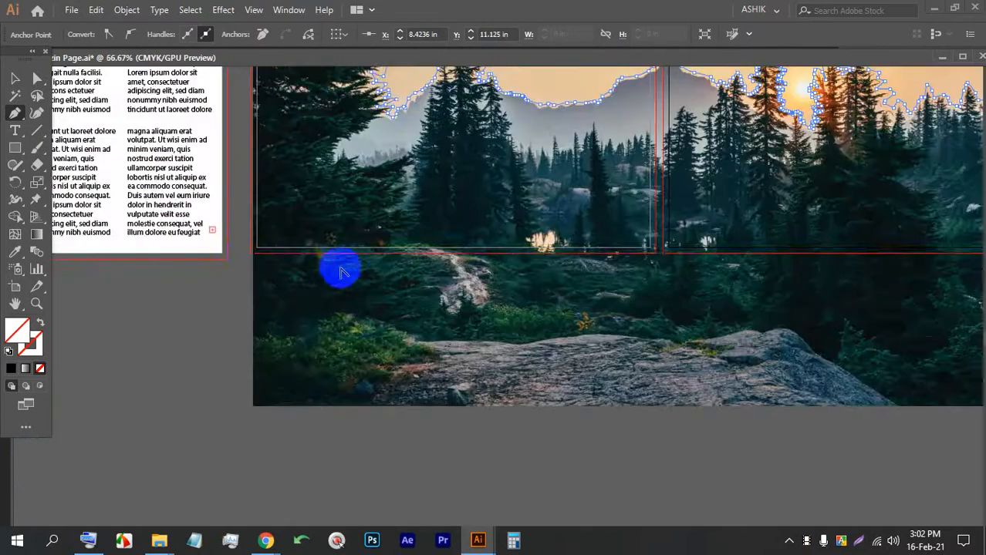
scroll(258, 274, "up", 5)
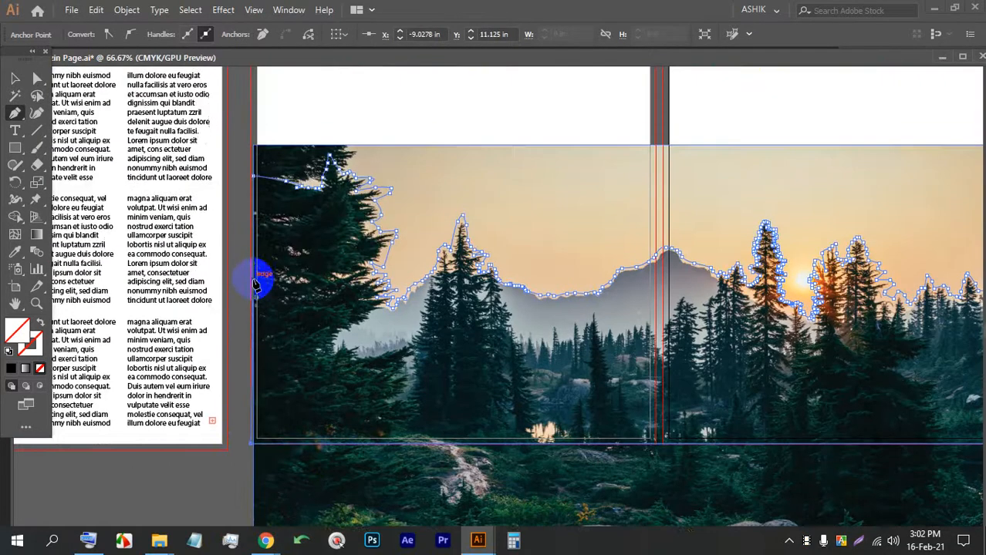
scroll(263, 199, "up", 14)
scroll(266, 231, "down", 3)
scroll(266, 262, "down", 3)
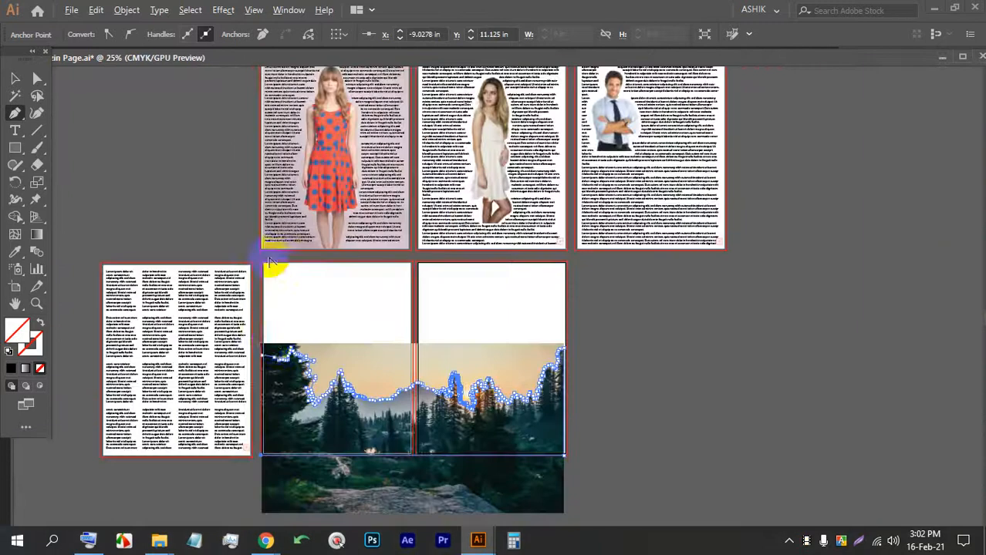
scroll(262, 361, "up", 6)
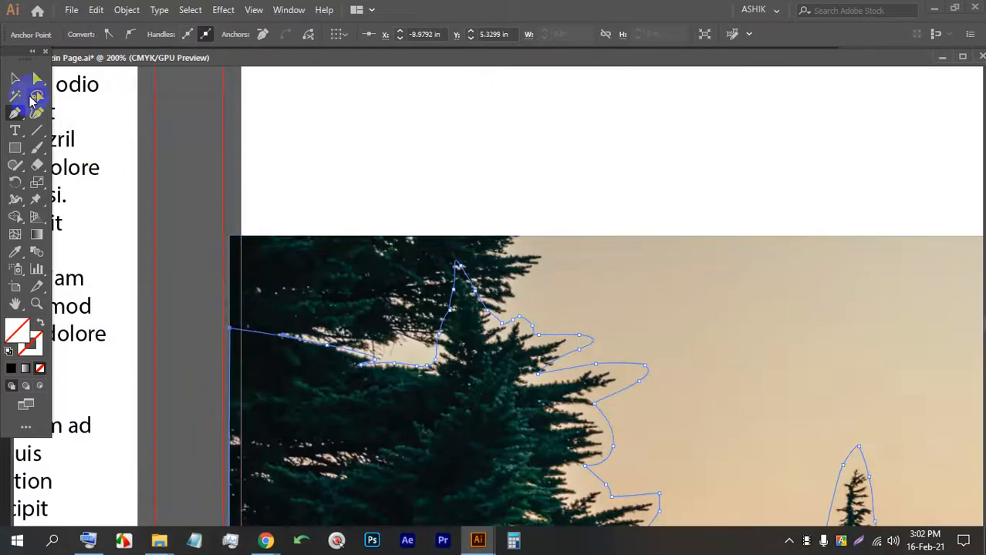
Step: Select the closed skyline shape and fill it with a solid blue swatch
scroll(171, 149, "down", 5)
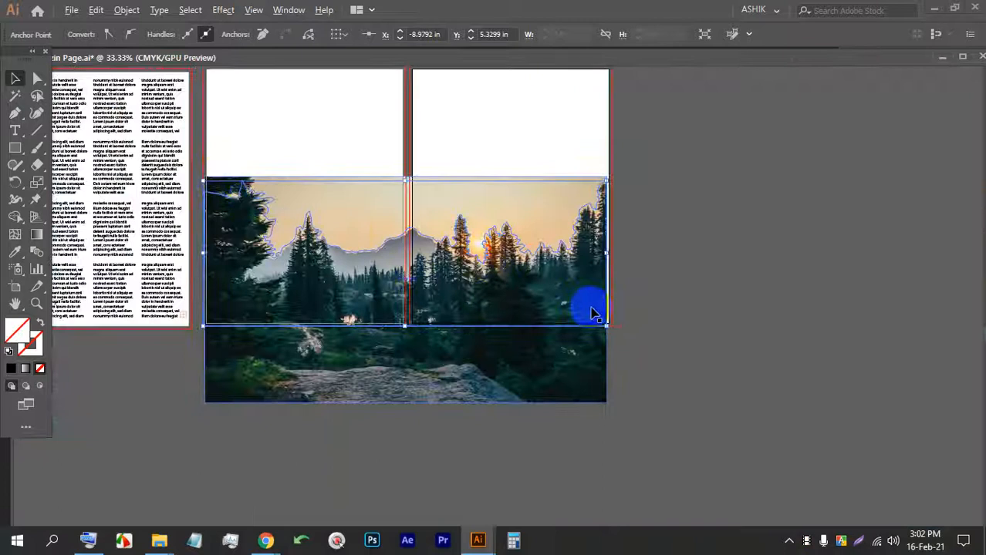
scroll(582, 331, "up", 3)
left_click(550, 362)
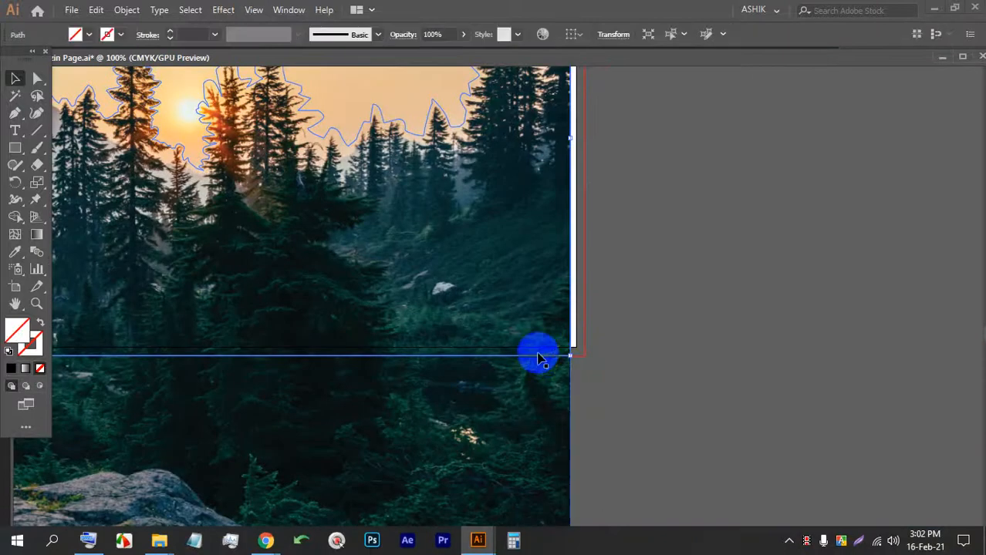
left_click(90, 35)
left_click(81, 60)
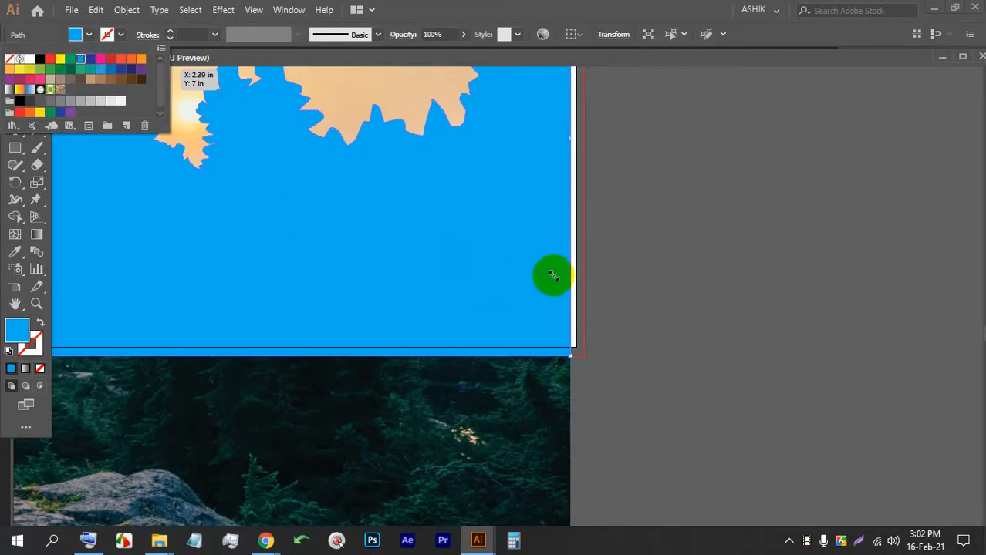
left_click(678, 244)
scroll(657, 268, "down", 4)
left_click(710, 263)
scroll(414, 255, "up", 2)
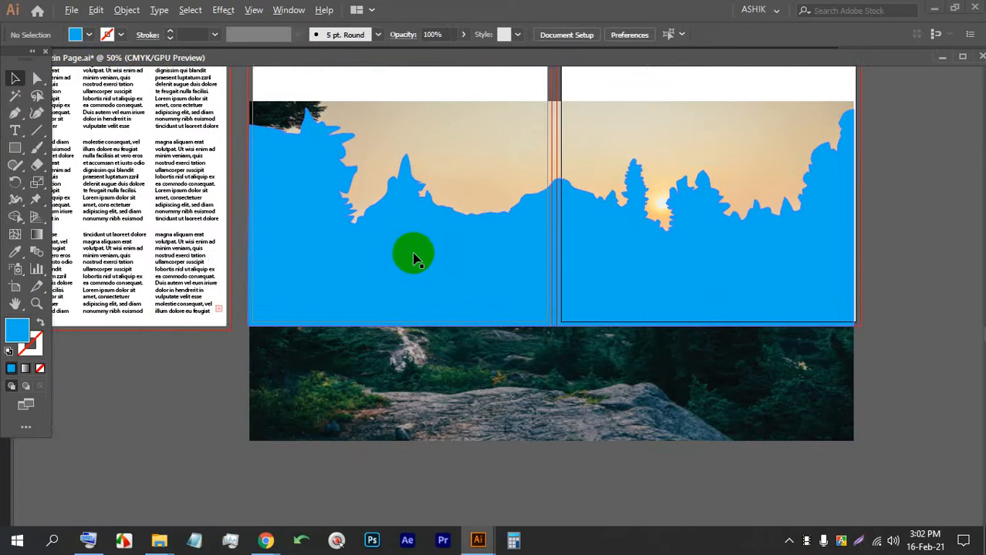
Step: Select the blue skyline shape together with the forest photo and make a clipping mask from them
left_click_drag(641, 293, 518, 300)
left_click(701, 303)
left_click_drag(823, 315, 577, 284)
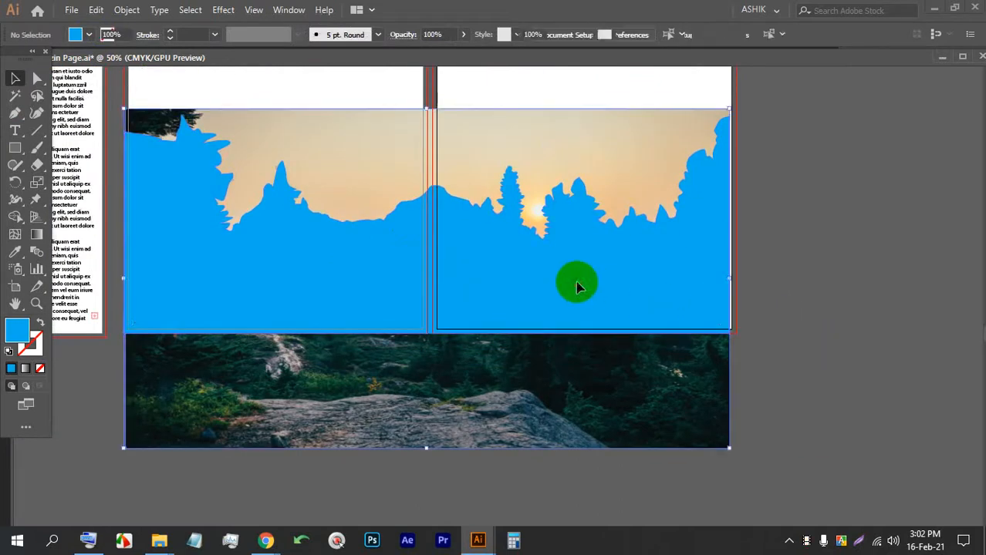
key("ctrl+7")
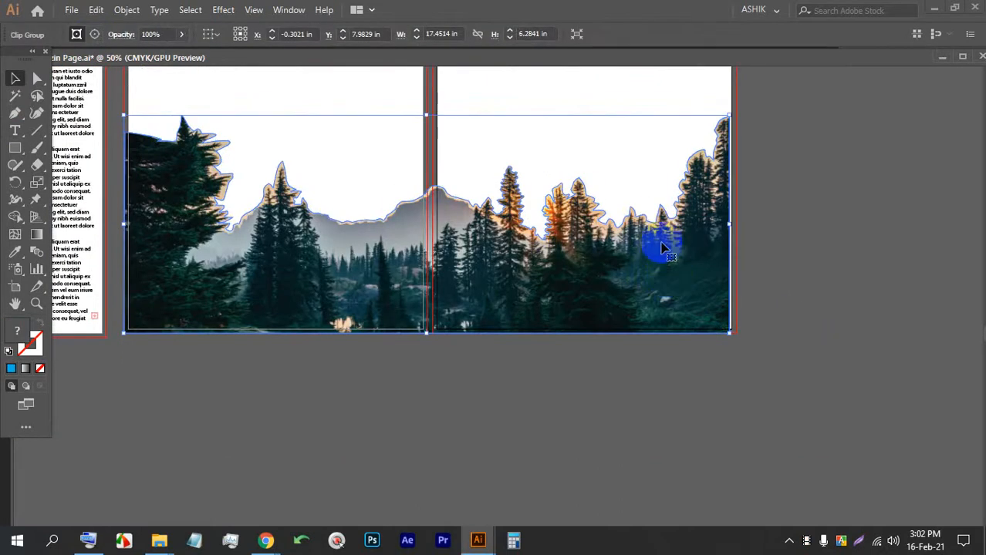
left_click(776, 253)
scroll(494, 393, "up", 3)
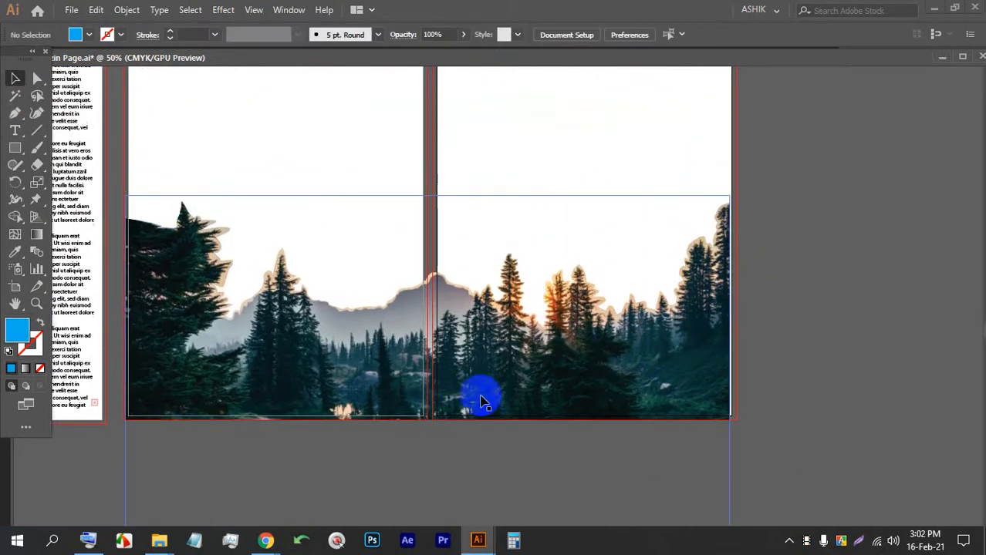
Step: Reposition the clipped landscape so its base sits on the bottom edge of the two-page spread
scroll(461, 330, "down", 1)
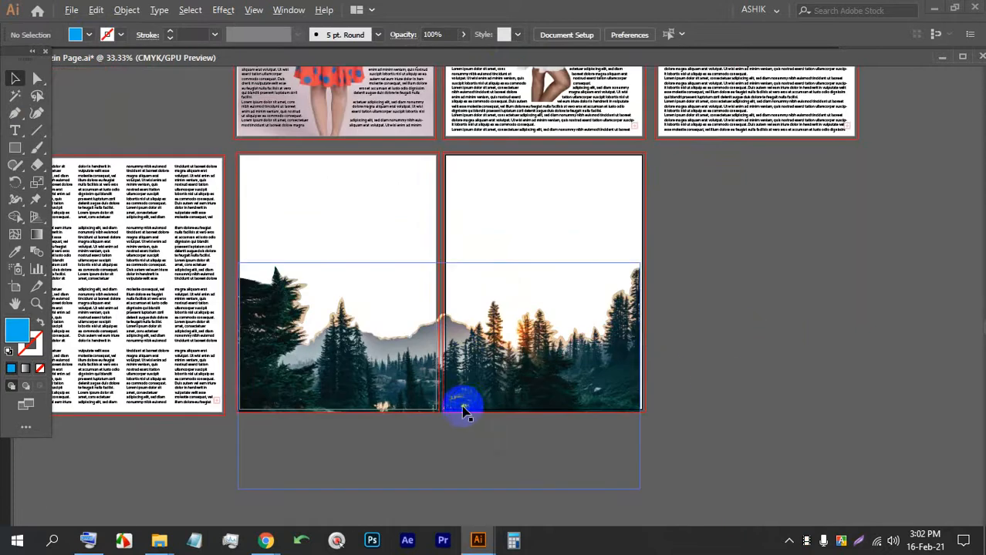
scroll(463, 413, "up", 1)
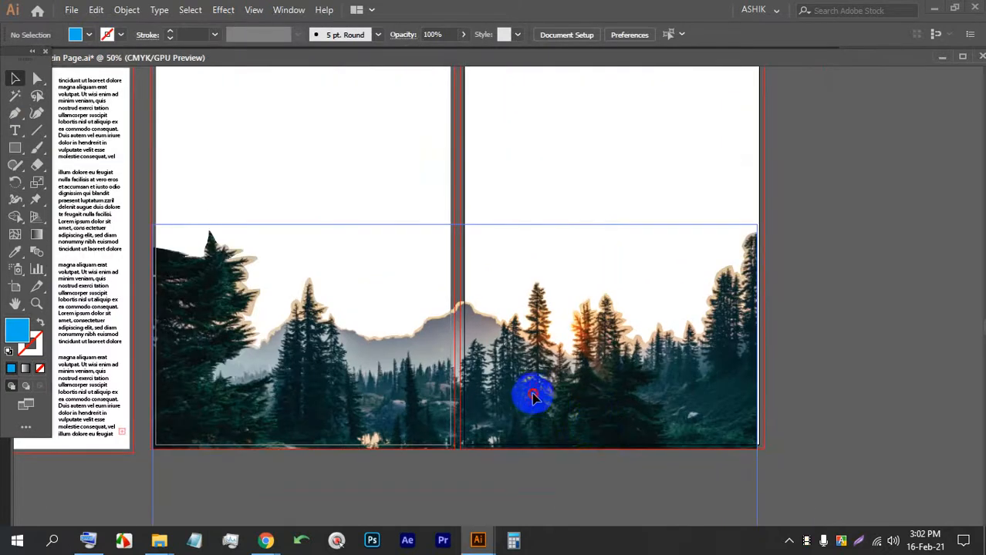
mouse_move(532, 397)
left_mouse_down()
mouse_move(530, 388)
mouse_move(524, 405)
left_mouse_up()
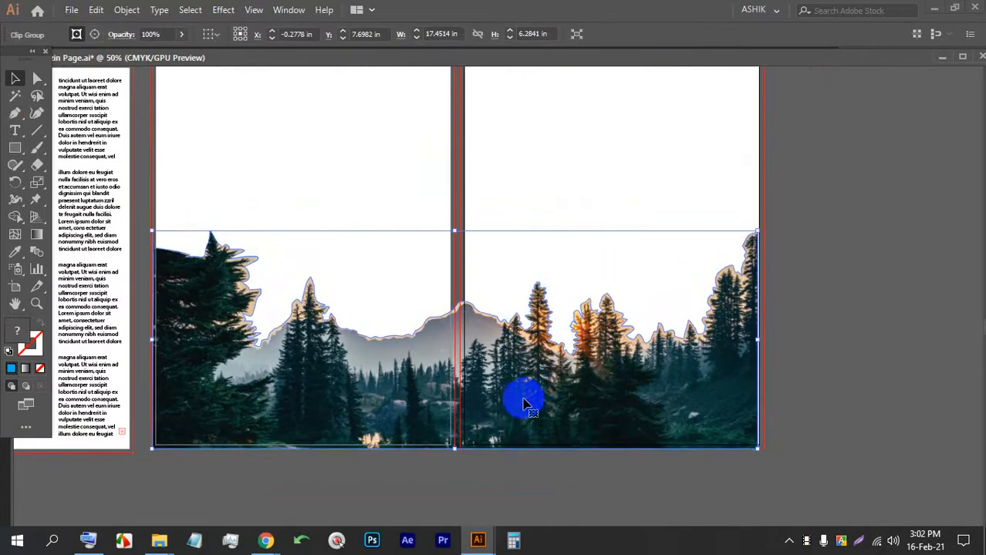
scroll(255, 422, "up", 1)
left_click_drag(156, 437, 160, 427)
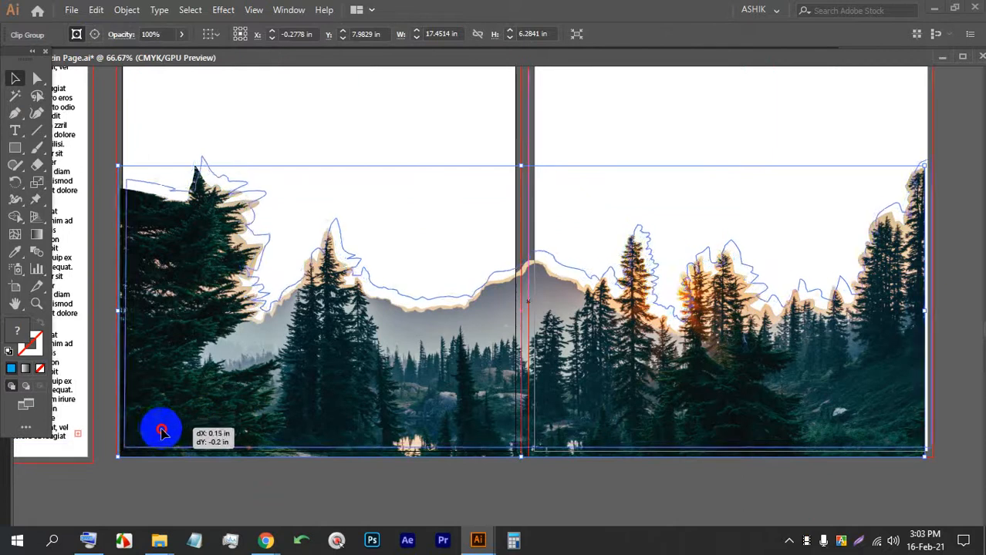
scroll(83, 429, "up", 3)
left_click_drag(199, 470, 204, 478)
scroll(217, 443, "down", 2)
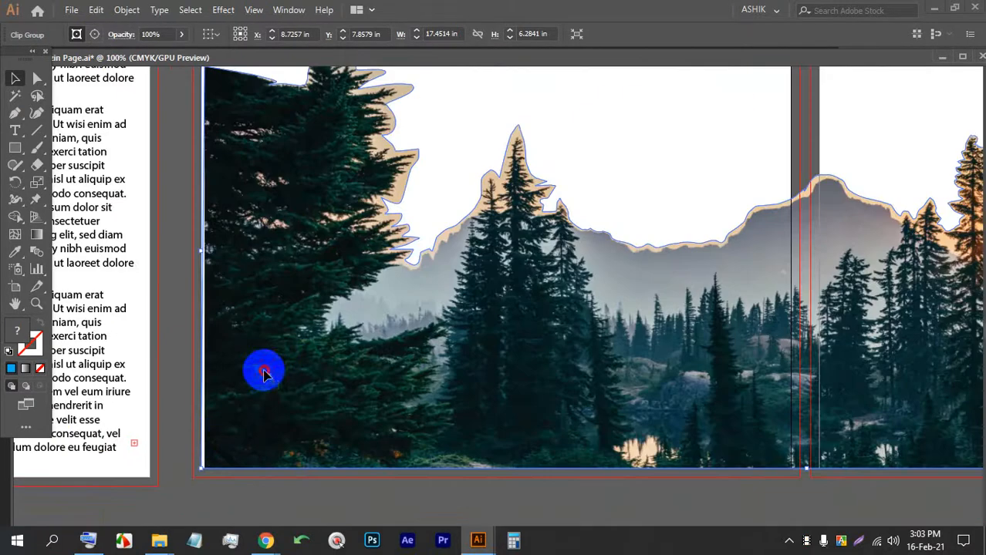
Step: Isolate the clipped landscape to inspect the full photo inside it, leave isolation mode and check the group on the spread
double_click(264, 374)
scroll(235, 341, "down", 2)
scroll(243, 317, "up", 1)
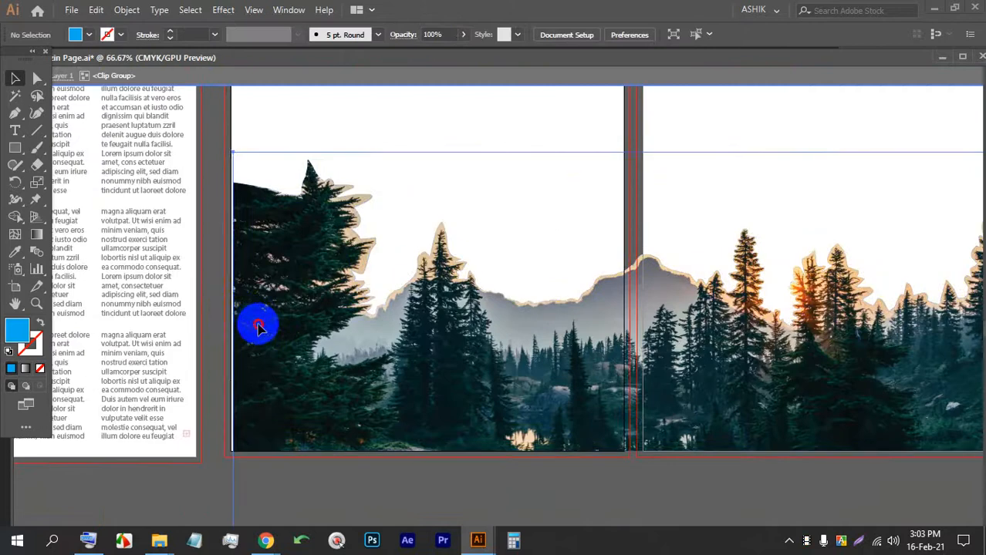
left_click(259, 327)
scroll(254, 317, "down", 1)
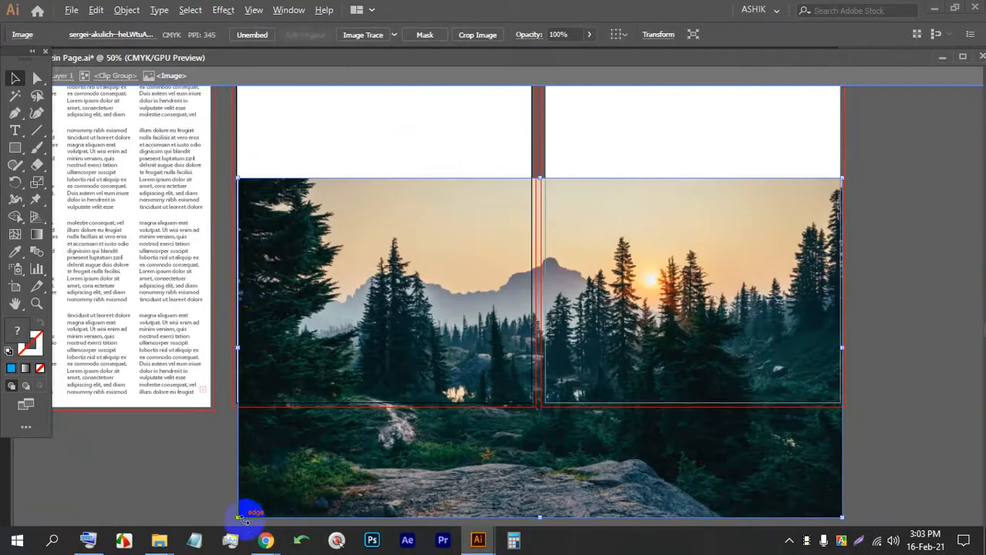
double_click(879, 279)
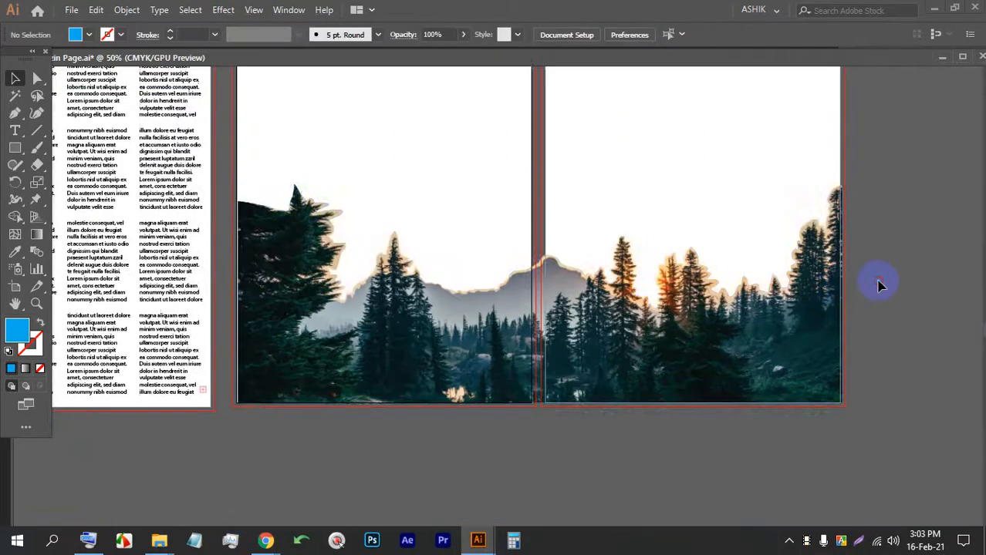
left_click_drag(873, 281, 835, 303)
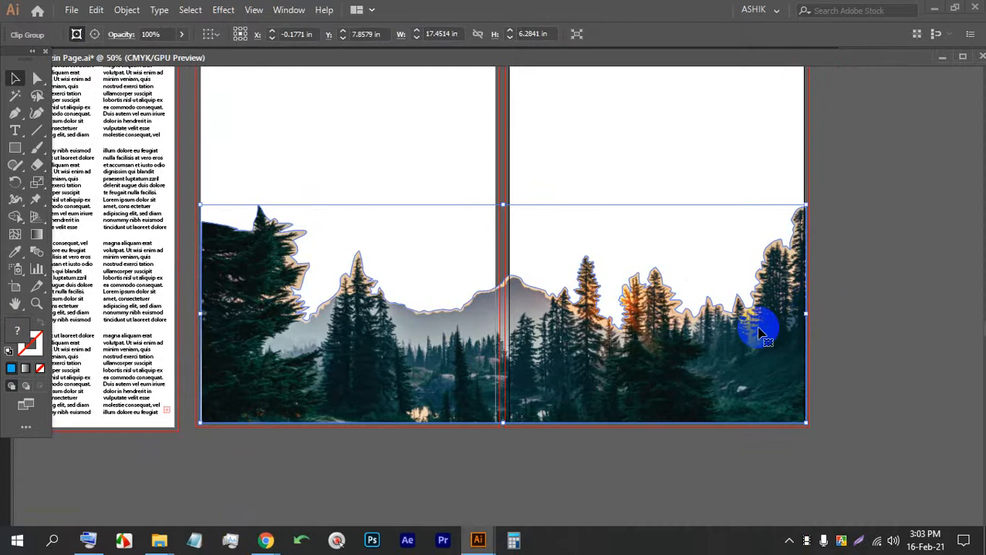
left_click(830, 260)
Step: Create a placeholder text frame across the spread's left page, from near its top margin down over the treetops
key("ctrl+minus")
key("ctrl+minus")
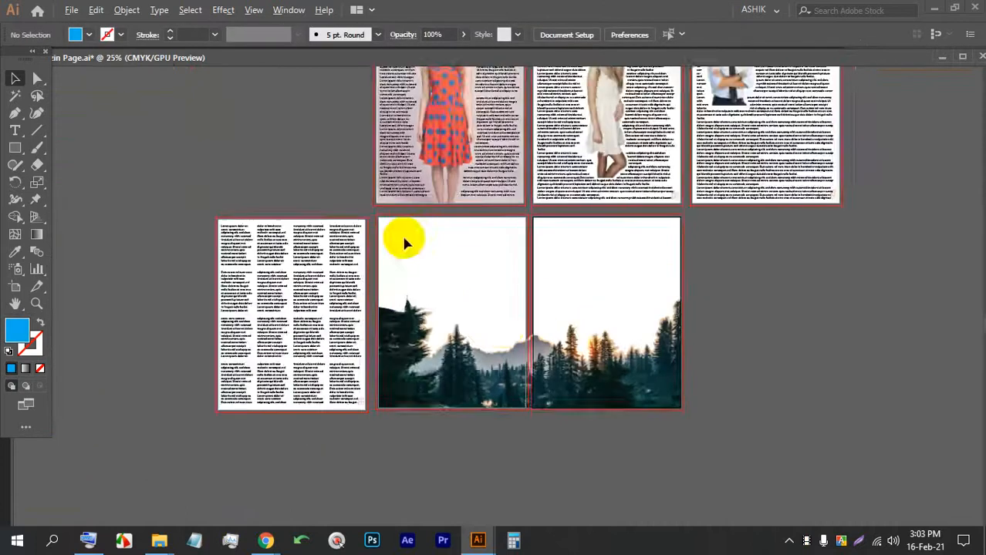
key("ctrl+plus")
key("ctrl+plus")
key("ctrl+plus")
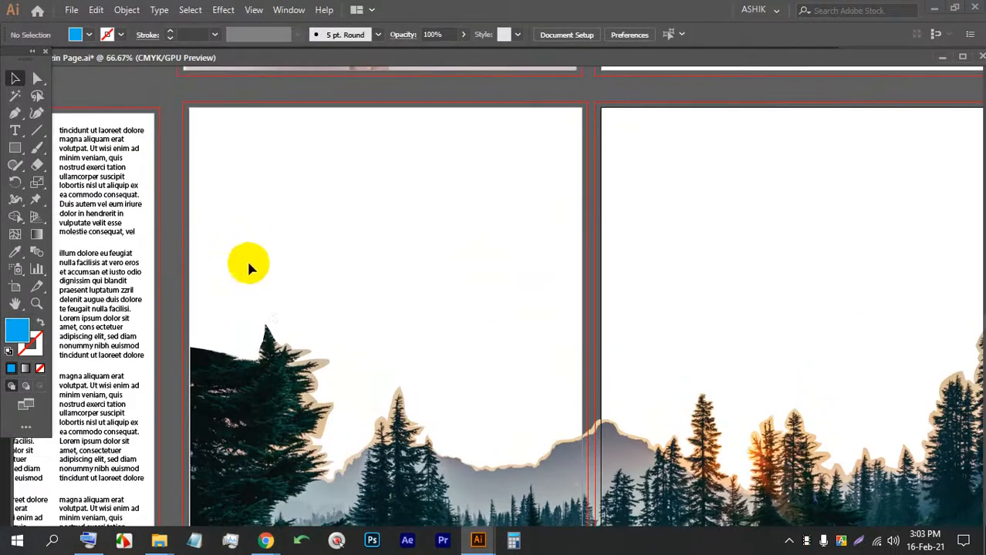
left_click(16, 131)
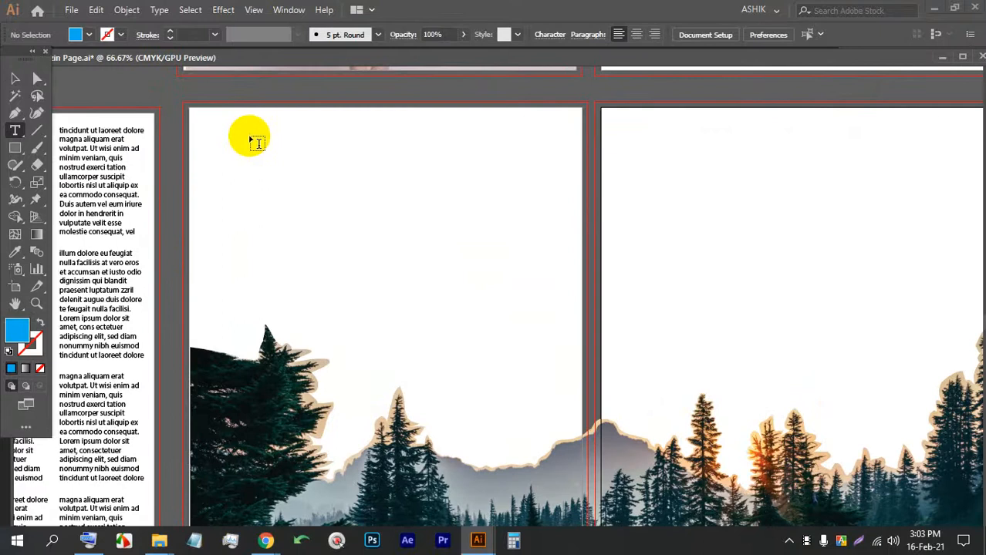
left_click_drag(206, 119, 572, 447)
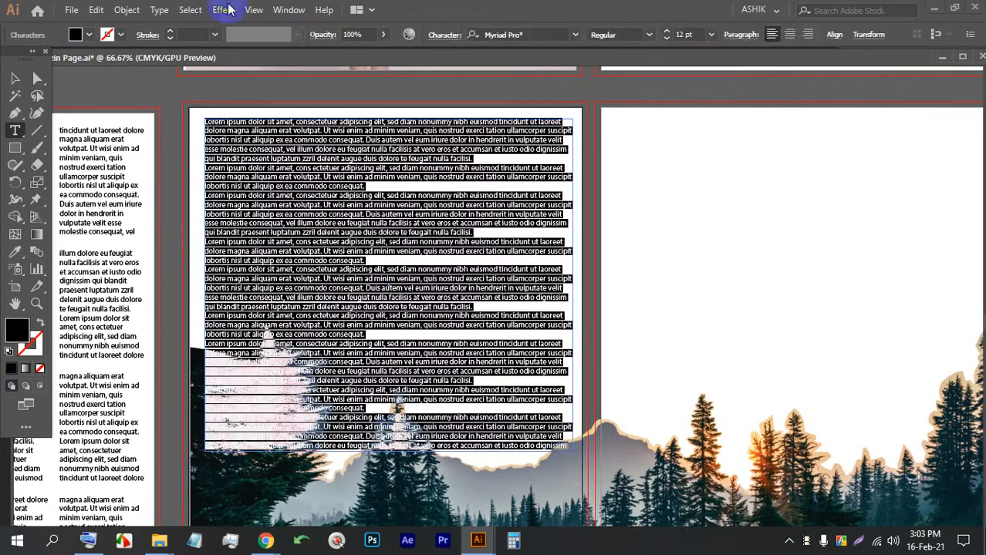
Step: Divide the left page's text frame into two rows and three columns with Area Type Options, previewing the layout
left_click(185, 14)
left_click(158, 14)
left_click(157, 13)
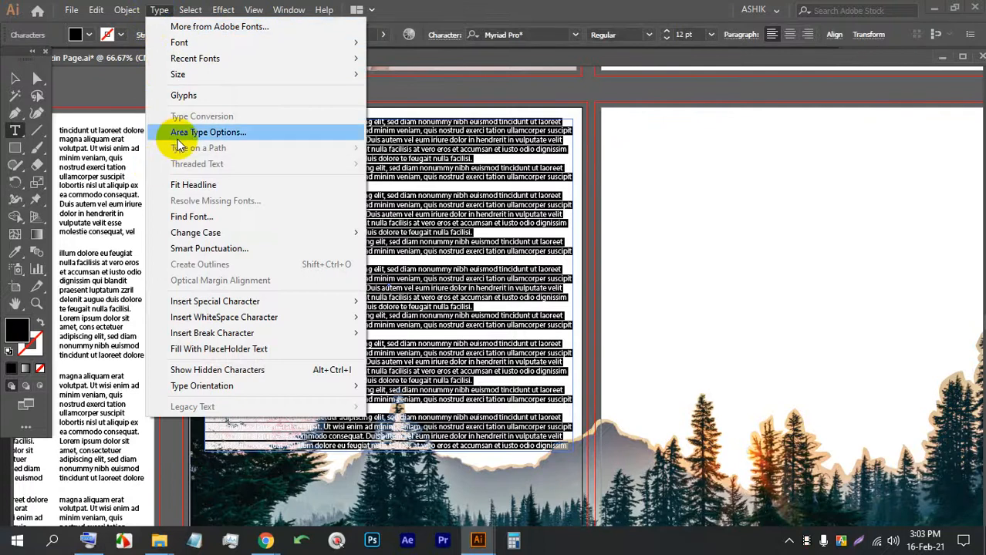
left_click(179, 135)
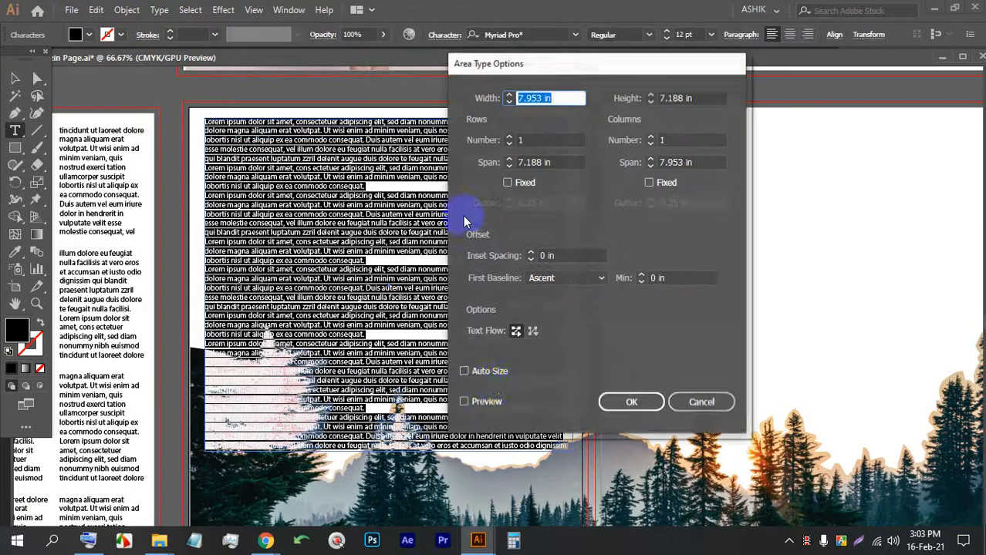
left_click(486, 402)
left_click_drag(582, 69, 785, 75)
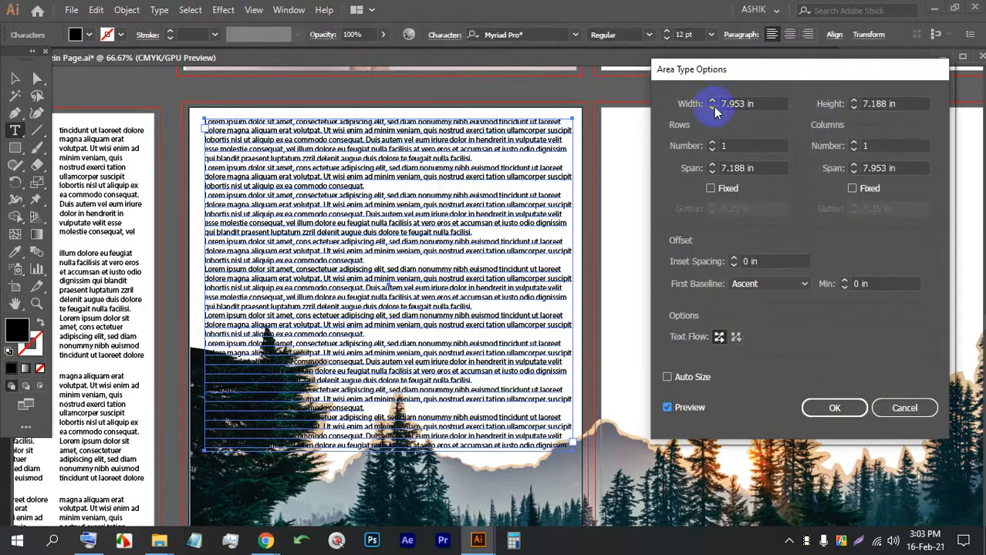
left_click(712, 143)
left_click(855, 142)
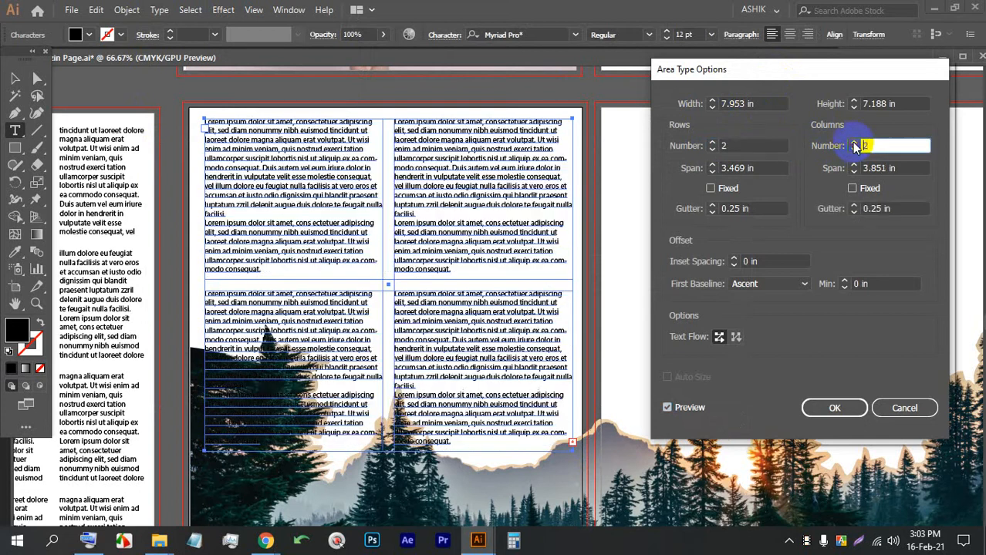
left_click(854, 143)
left_click(835, 408)
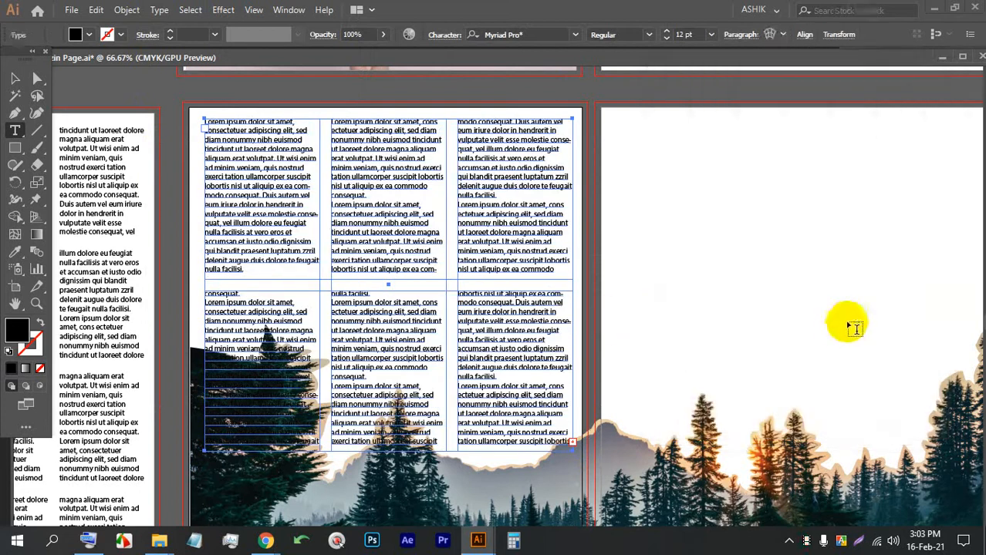
left_click(739, 234)
left_click(13, 79)
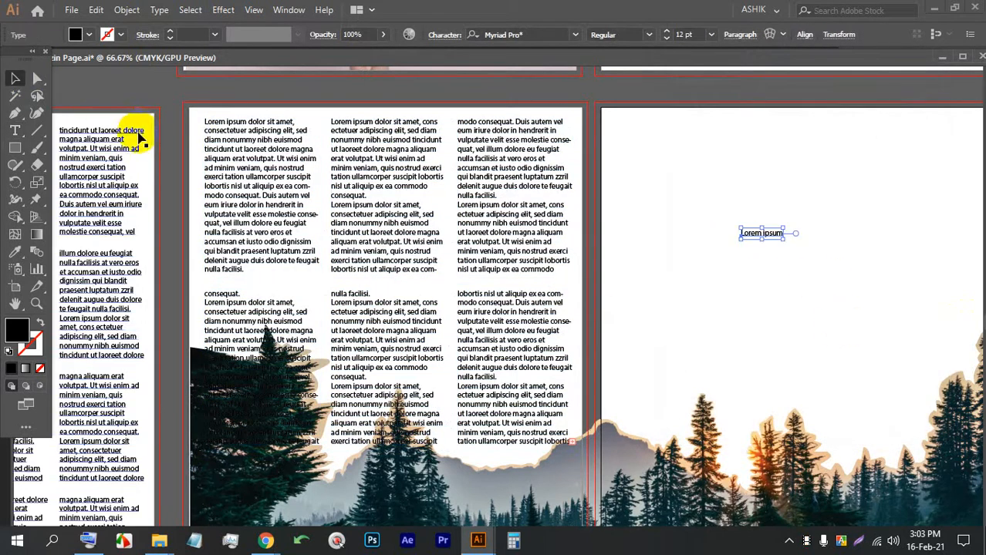
Step: Recolour the three-column text on the left page with the bright pink swatch
scroll(522, 335, "down", 2)
scroll(563, 342, "up", 2)
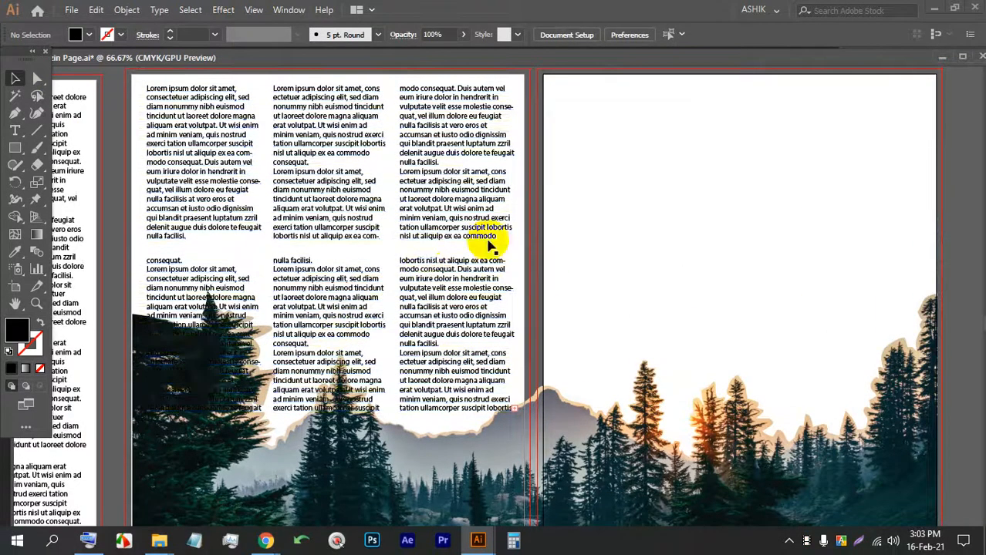
left_click(413, 226)
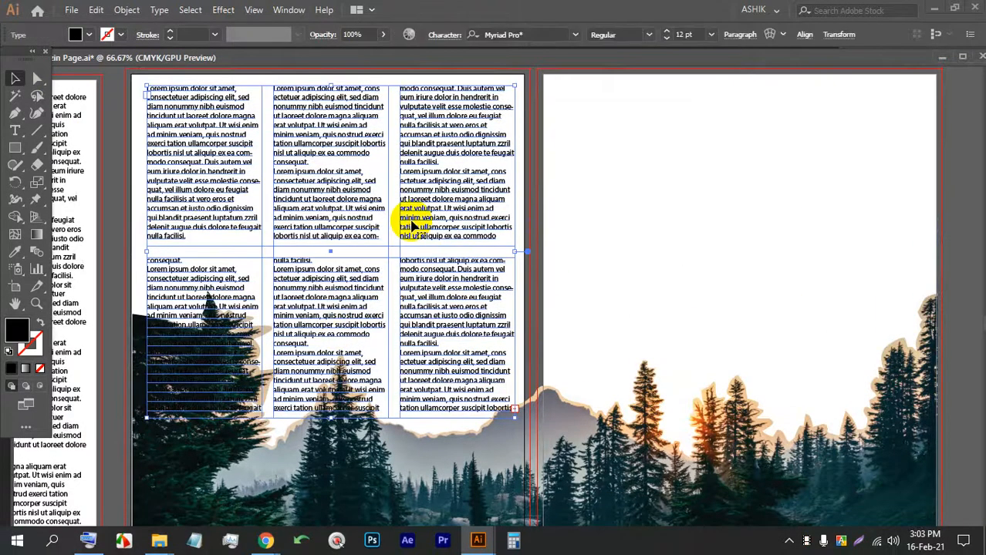
left_click(90, 35)
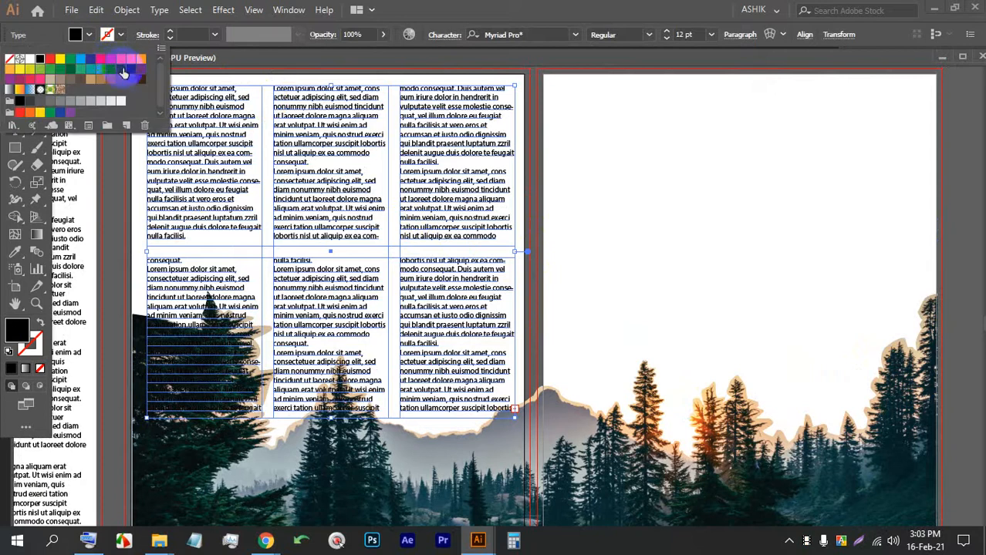
left_click(100, 61)
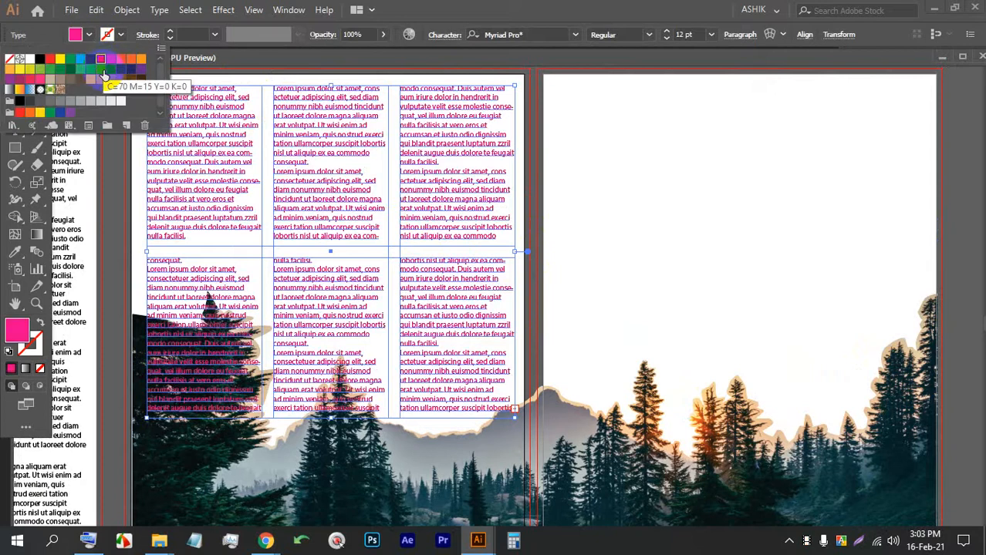
left_click(612, 202)
left_click(604, 250)
Step: Examine how the pink text columns overlap the treetops and ridge on the left page
scroll(67, 435, "up", 2)
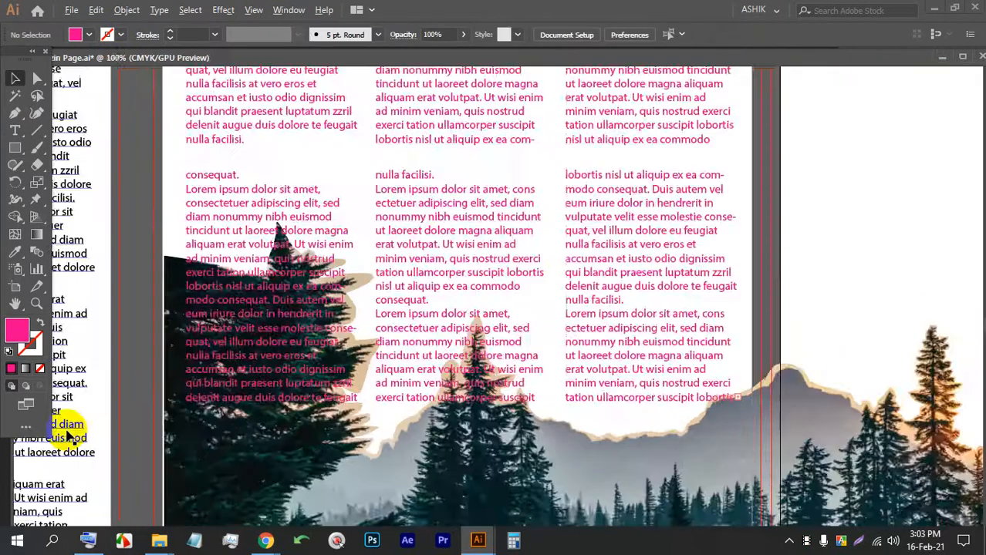
scroll(385, 300, "up", 1)
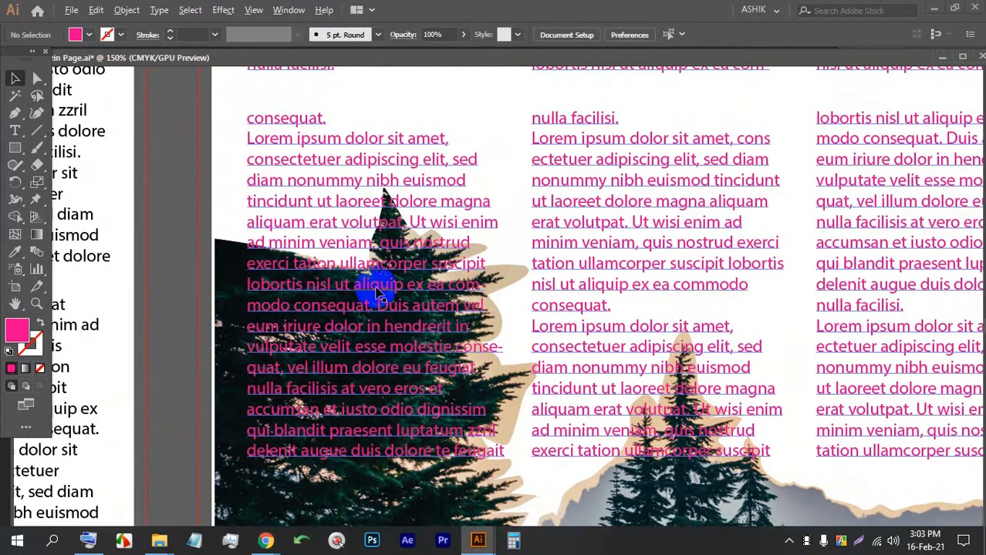
scroll(352, 231, "down", 1)
scroll(285, 226, "down", 2)
scroll(285, 226, "up", 3)
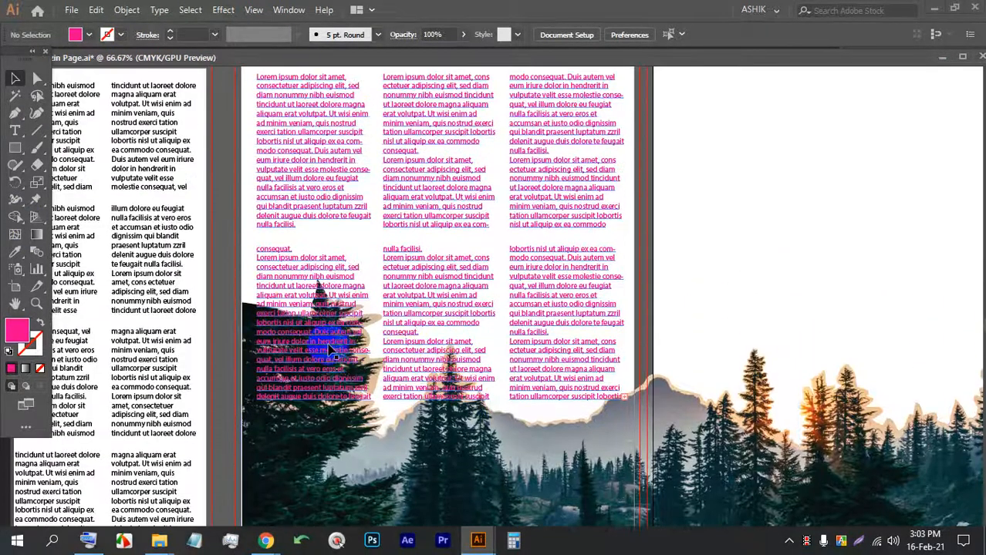
left_click(335, 284)
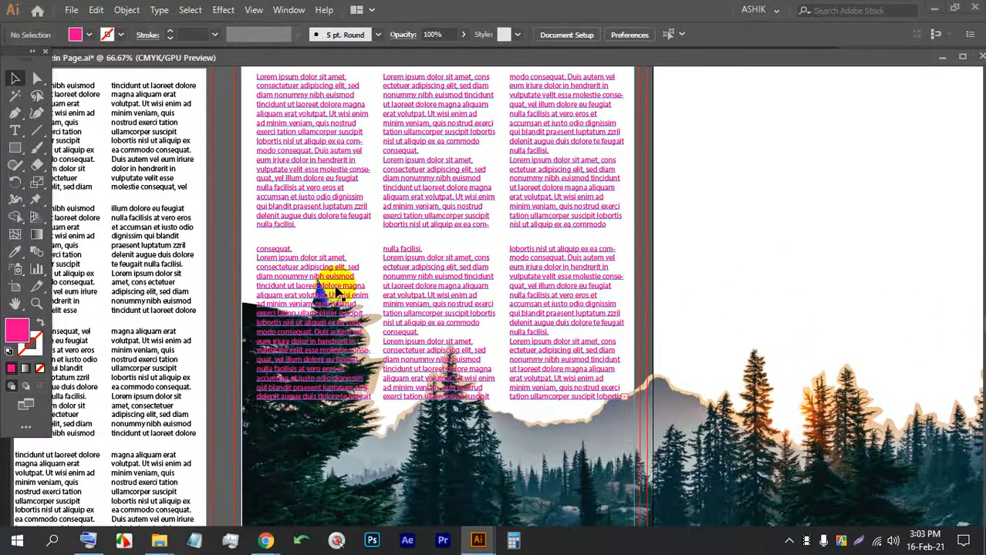
scroll(402, 290, "down", 1)
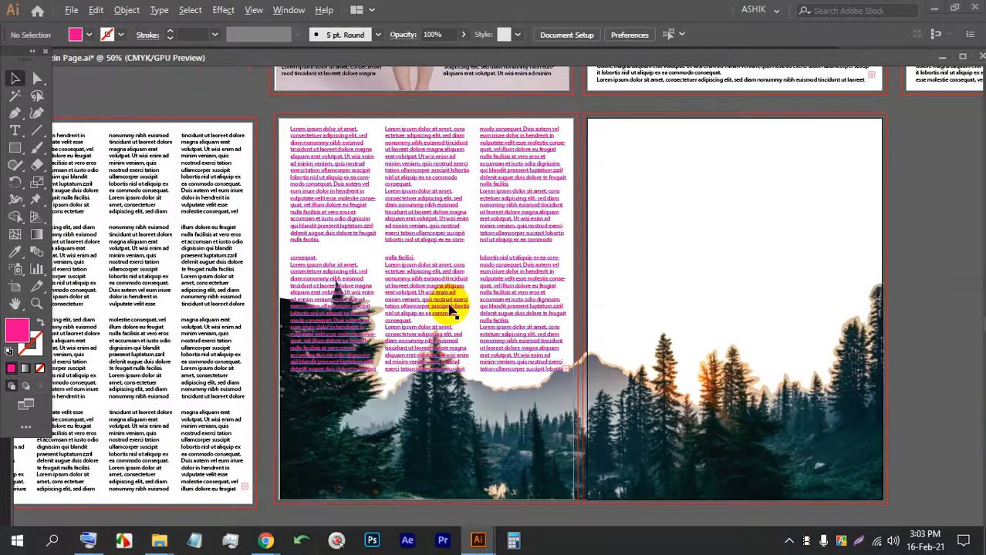
scroll(454, 304, "up", 1)
Step: Delete the pink three-column text frame from the left page
left_click(439, 262)
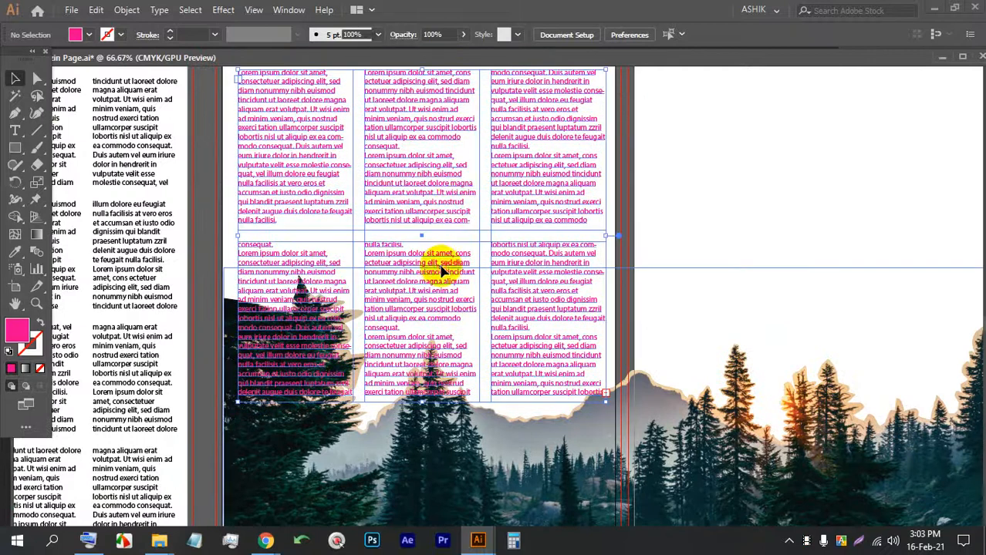
key("Delete")
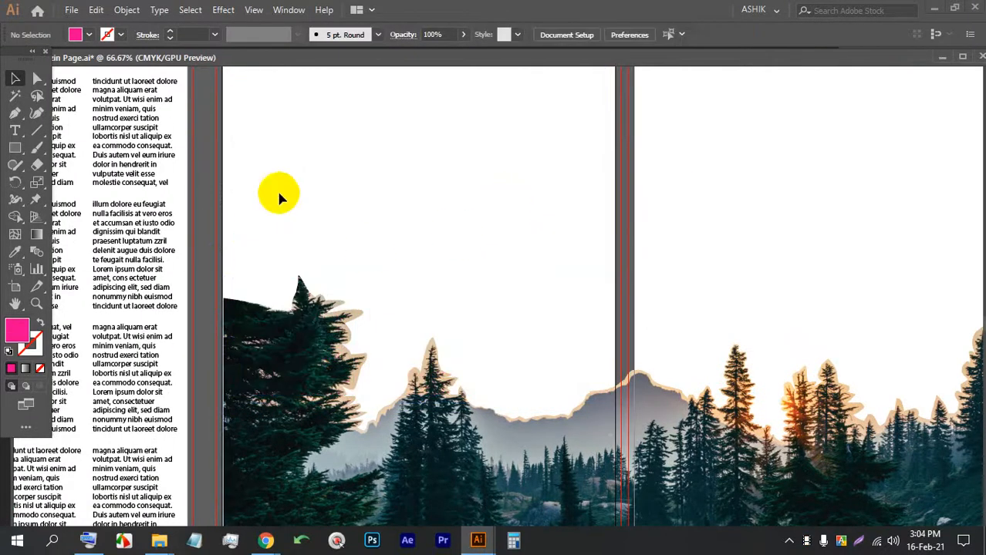
scroll(280, 197, "up", 3)
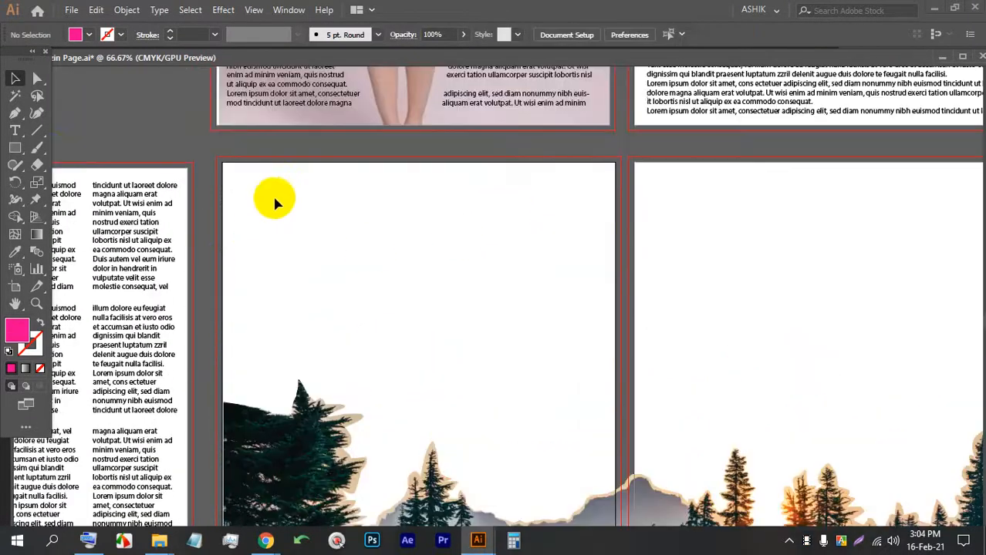
Step: Set the fill to none and start a Pen path with a straight top edge about 7.8 in long inside the left page's top margin
left_click(75, 38)
left_click(12, 62)
key("Escape")
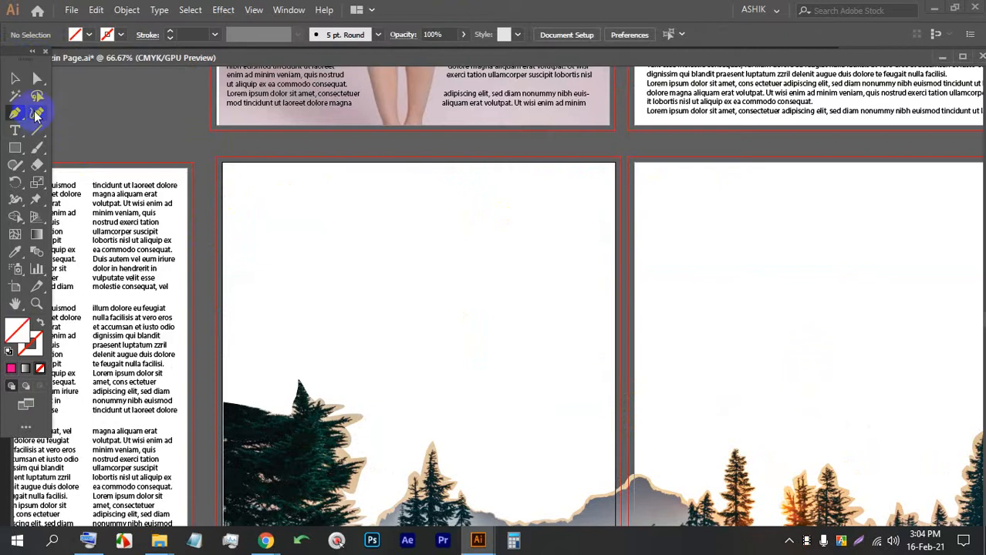
left_click(15, 112)
left_click(238, 182)
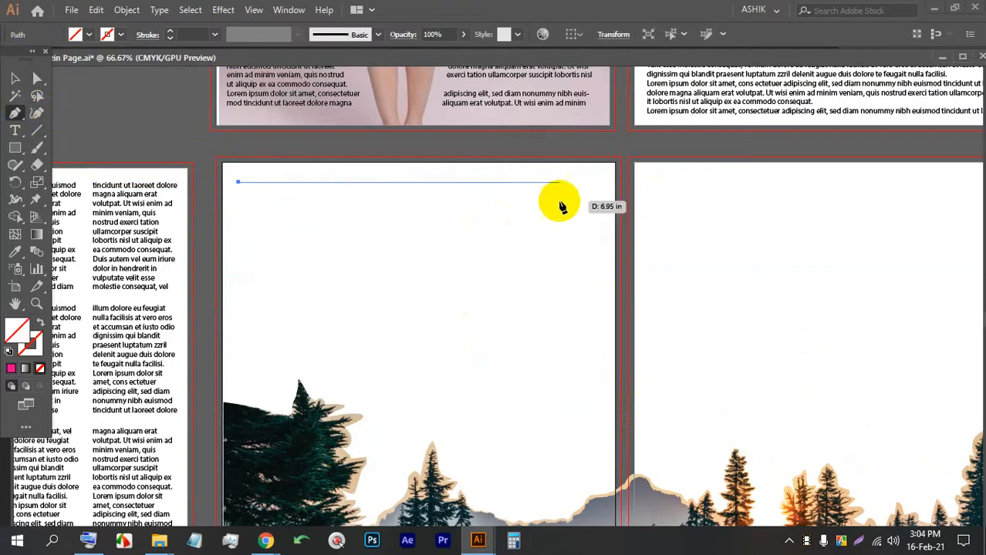
left_click(600, 193, "shift")
Step: Continue the Pen path down the left page's right margin, leftward just above the mountain ridge and over the middle tree's peak
scroll(567, 208, "down", 1)
scroll(574, 339, "up", 4)
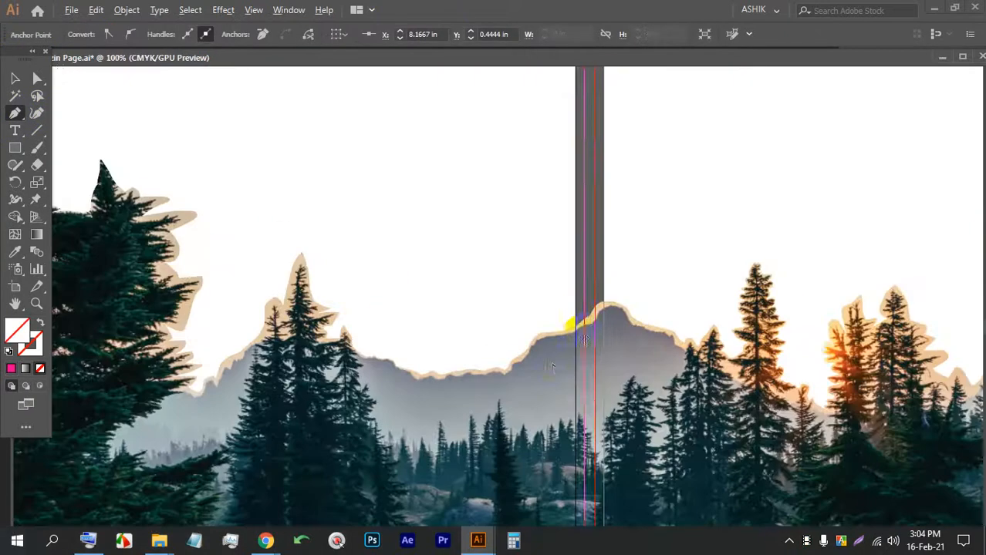
left_click_drag(519, 298, 480, 321)
left_click_drag(408, 348, 347, 348)
left_click_drag(256, 328, 210, 302)
left_click_drag(197, 295, 189, 290)
left_click_drag(177, 288, 159, 258)
left_click_drag(153, 251, 429, 281)
left_click_drag(420, 263, 415, 252)
left_click_drag(374, 193, 367, 182)
left_click_drag(353, 177, 340, 192)
left_click_drag(323, 220, 319, 229)
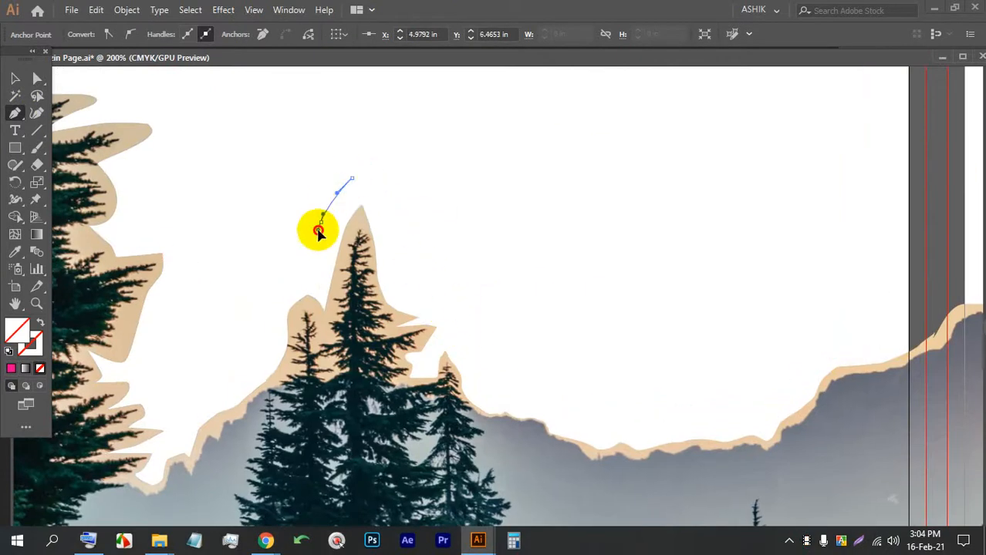
Step: Extend the Pen path down into the gap between the trees and up the right side of the large tree
left_click_drag(306, 268, 296, 281)
left_click_drag(266, 317, 230, 358)
left_click_drag(186, 325, 186, 312)
left_click_drag(186, 290, 186, 233)
left_click_drag(184, 224, 285, 361)
left_click_drag(278, 316, 278, 305)
left_click_drag(285, 277, 285, 261)
left_click_drag(240, 235, 670, 323)
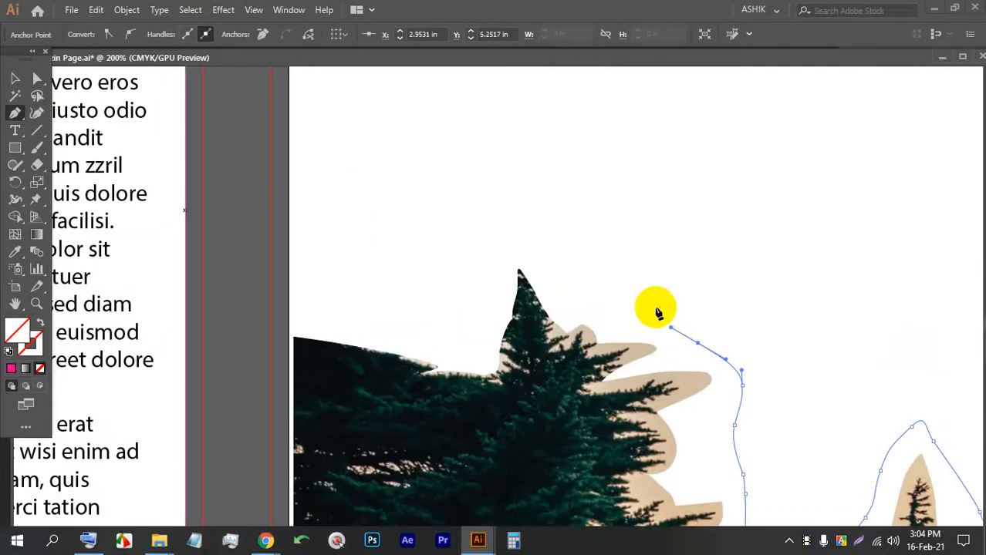
Step: Trace the Pen path over the large tree's tip to the left margin and close it at its starting corner
left_click_drag(625, 294, 603, 286)
left_click_drag(546, 266, 490, 246)
left_click_drag(469, 260, 462, 292)
left_click_drag(466, 332, 467, 340)
left_click_drag(450, 344, 336, 322)
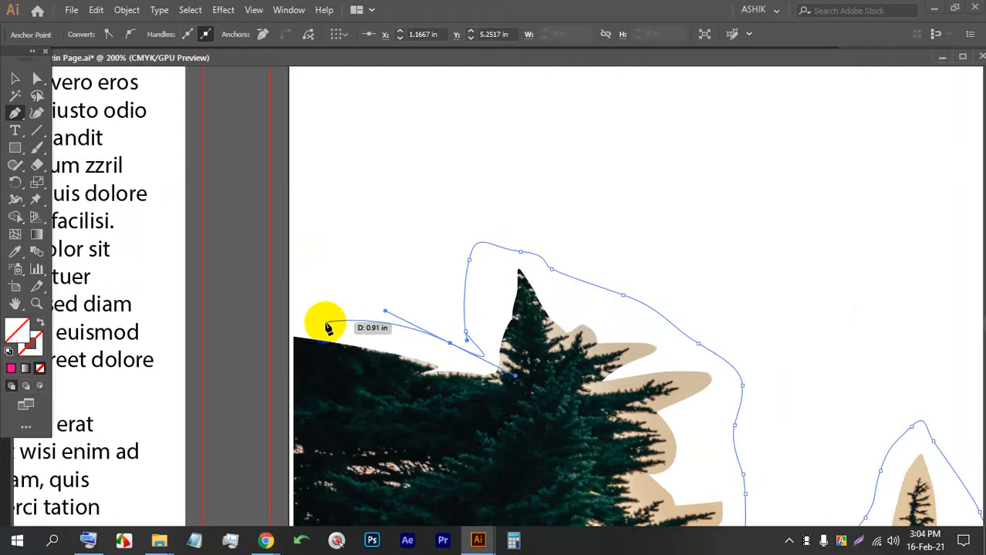
left_click(326, 325)
scroll(353, 327, "down", 4)
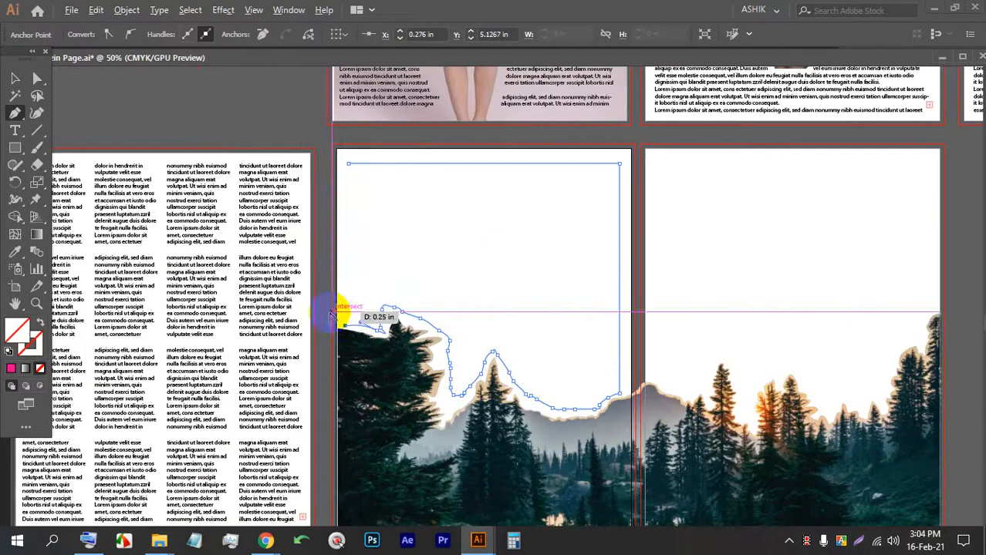
left_click(347, 166)
Step: Straighten the outline's left edge by moving its lower-left anchor to X 0.368 in
scroll(310, 139, "up", 4)
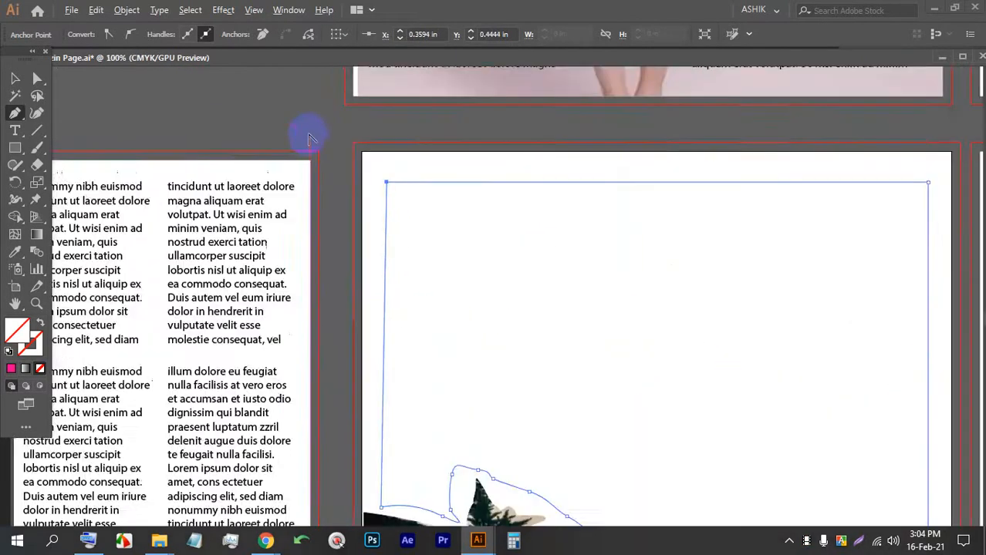
left_click(445, 210)
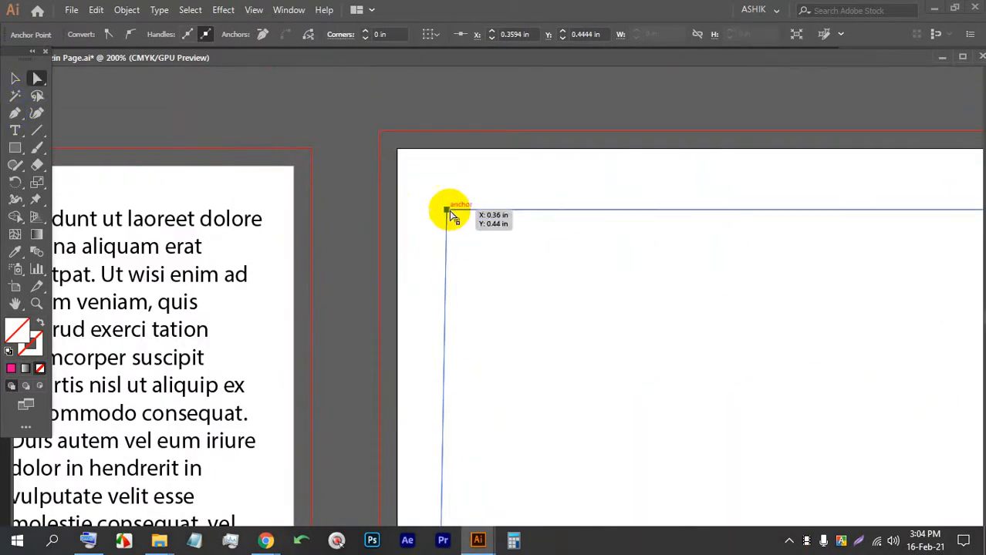
scroll(431, 210, "down", 5)
scroll(407, 305, "up", 4)
left_click(404, 304)
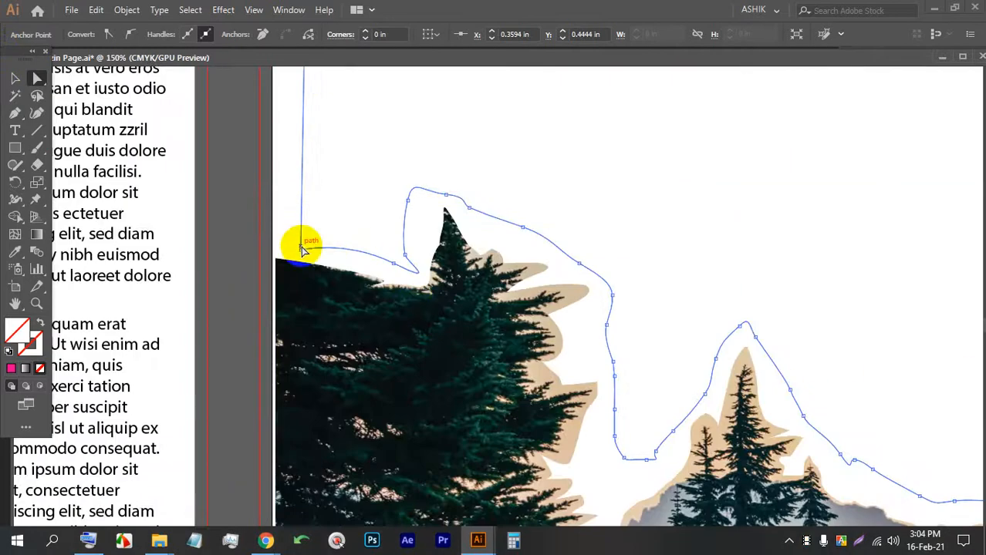
left_click_drag(303, 252, 312, 253)
scroll(339, 263, "down", 5)
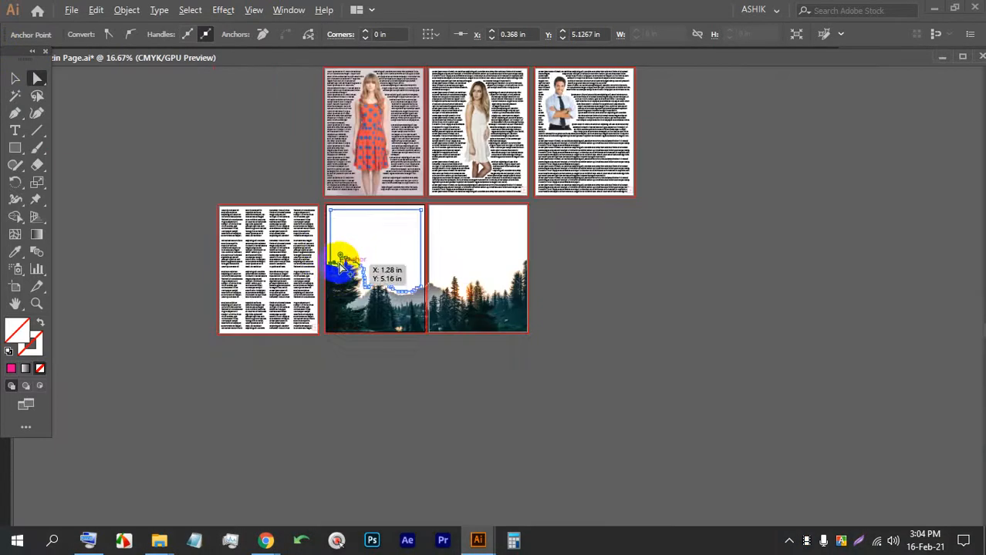
Step: Turn the closed skyline outline into an area text frame filled with placeholder text, and deselect it
scroll(362, 260, "up", 2)
left_click(16, 131)
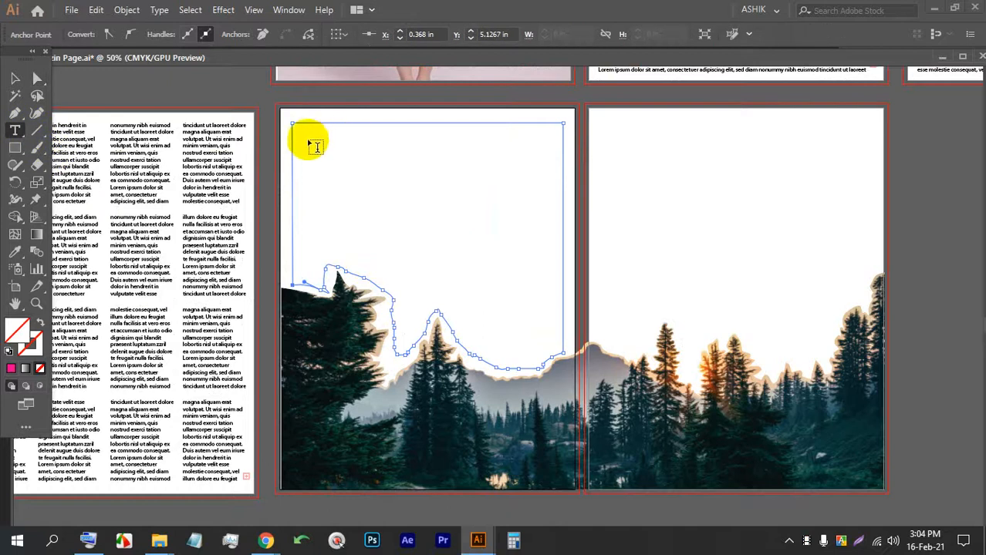
left_click(298, 139)
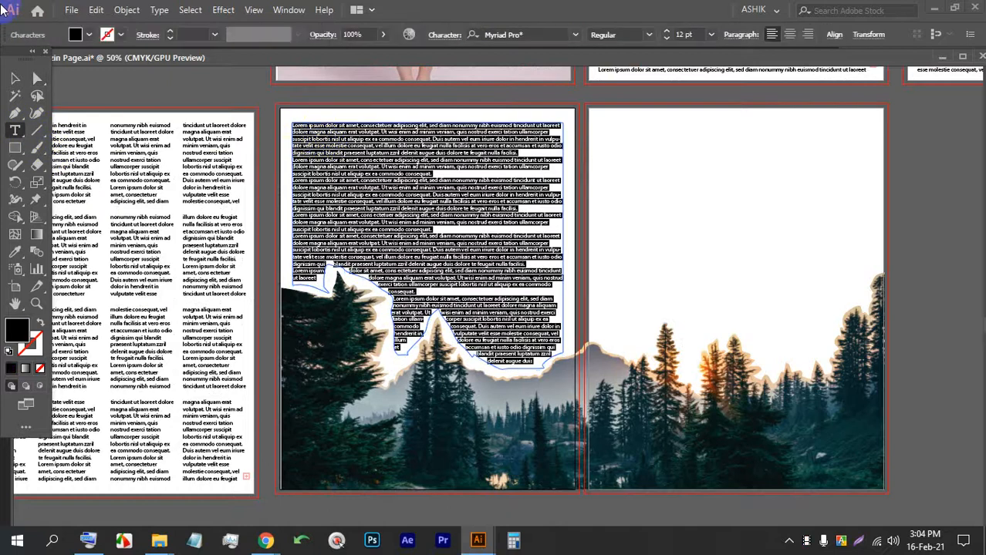
left_click(14, 76)
left_click(624, 195)
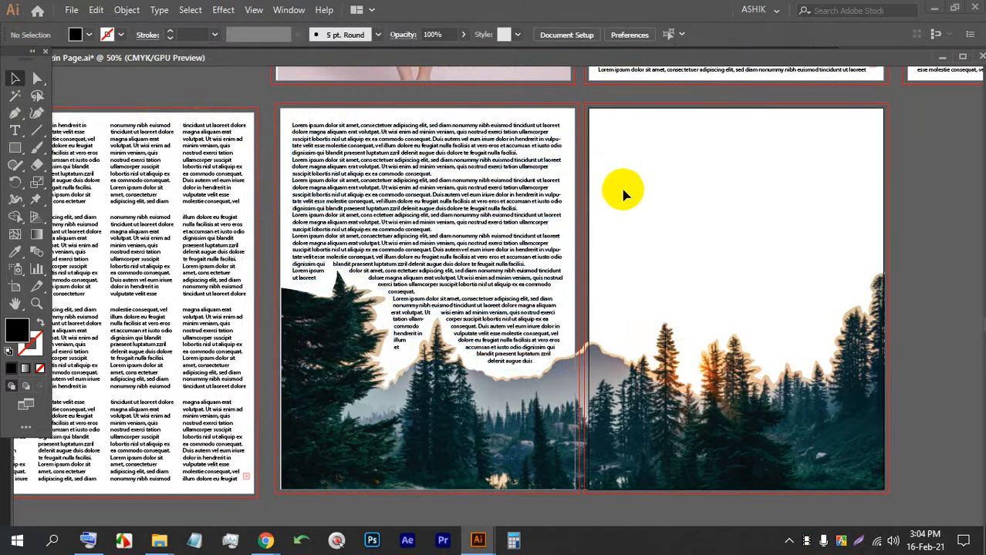
Step: Divide the skyline-shaped text frame into 2 rows and 3 columns, with preview on, and deselect it
scroll(623, 194, "up", 2)
scroll(532, 227, "down", 1)
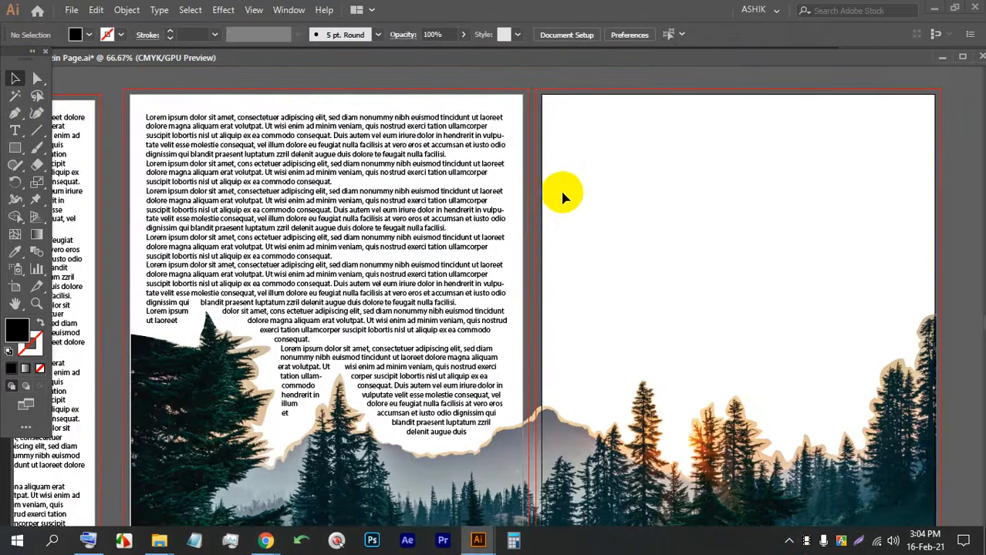
left_click(246, 159)
left_click(158, 9)
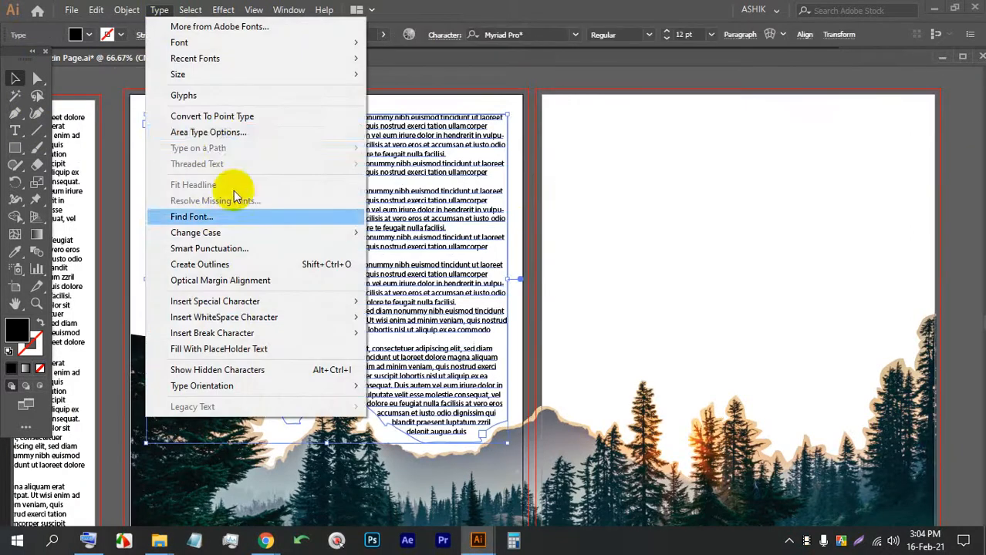
left_click(224, 132)
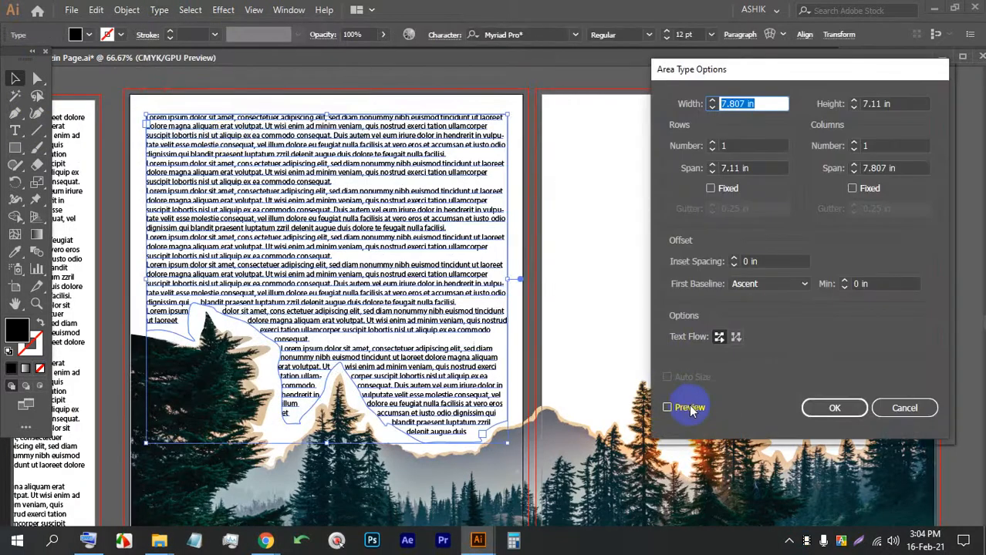
left_click(687, 407)
left_click(712, 143)
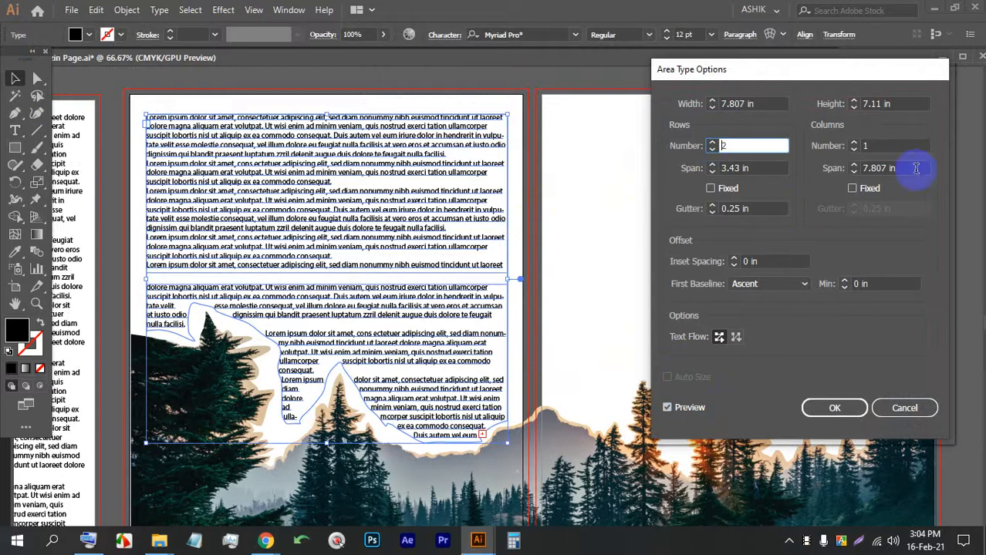
left_click(854, 142)
left_click(854, 143)
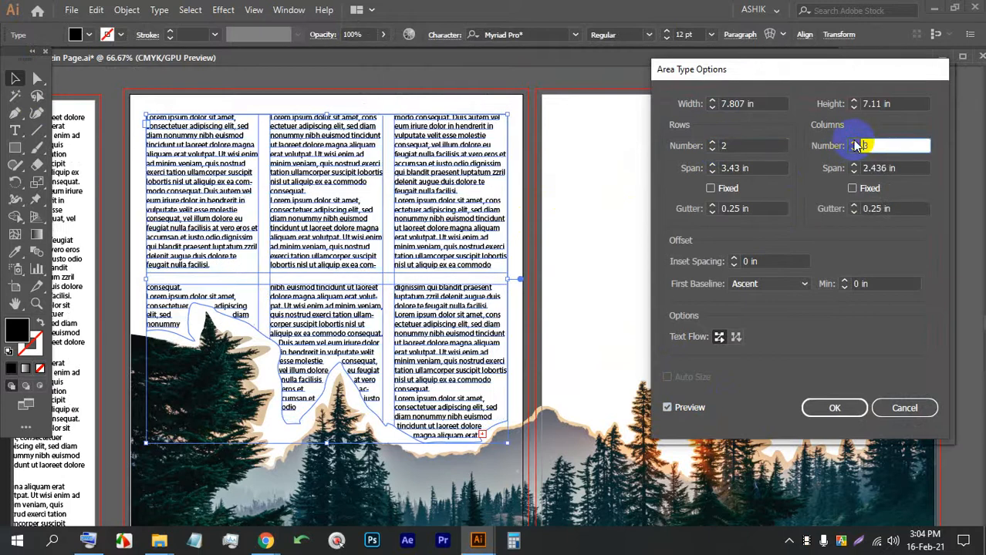
left_click(835, 408)
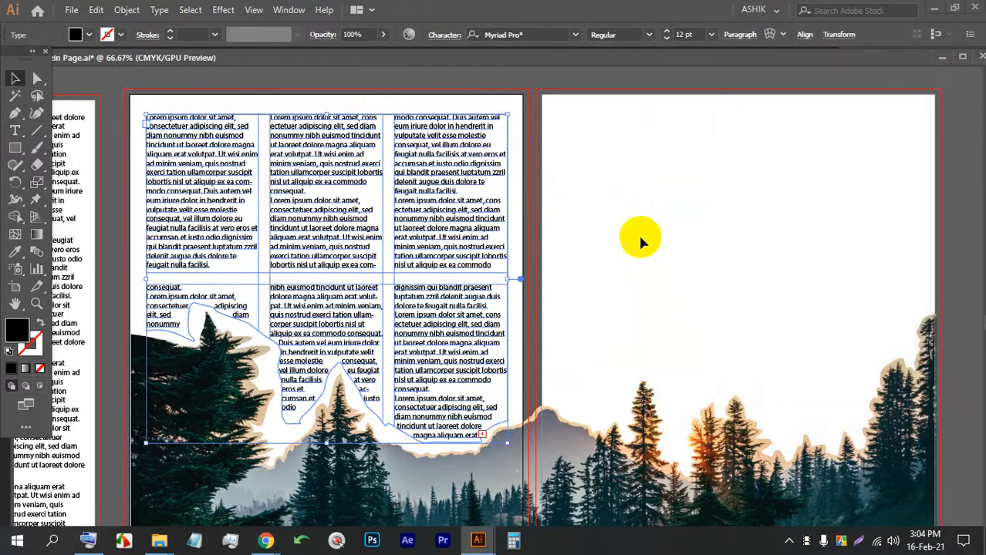
left_click(634, 229)
Step: Create an area text frame with placeholder text on the spread's empty page, spanning the margins and overlapping the treetops
scroll(638, 211, "down", 1)
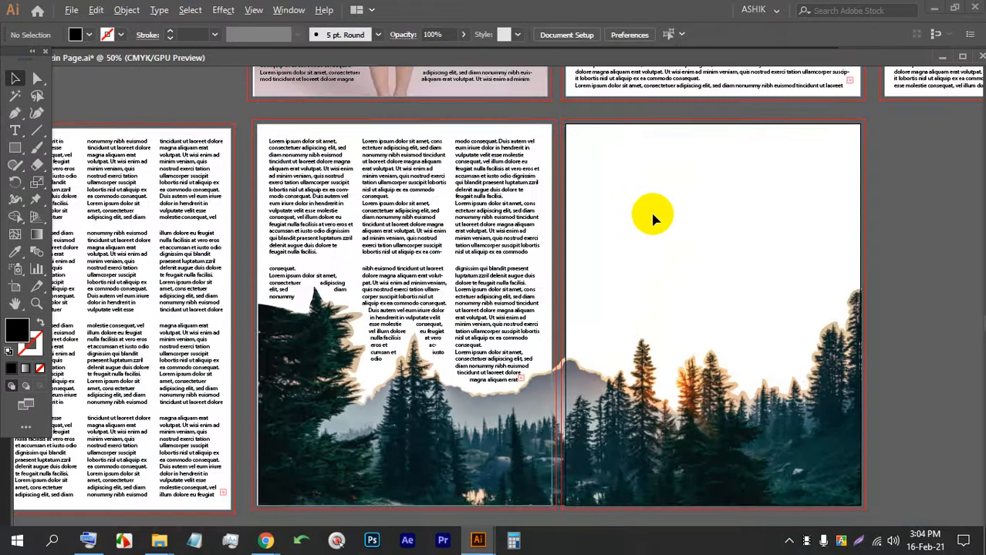
scroll(650, 210, "up", 1)
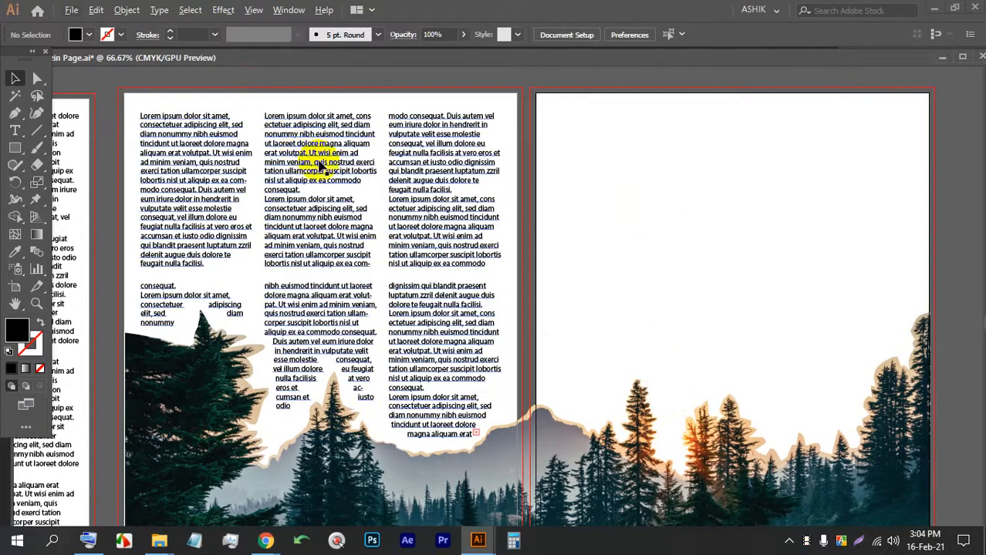
scroll(518, 230, "down", 1)
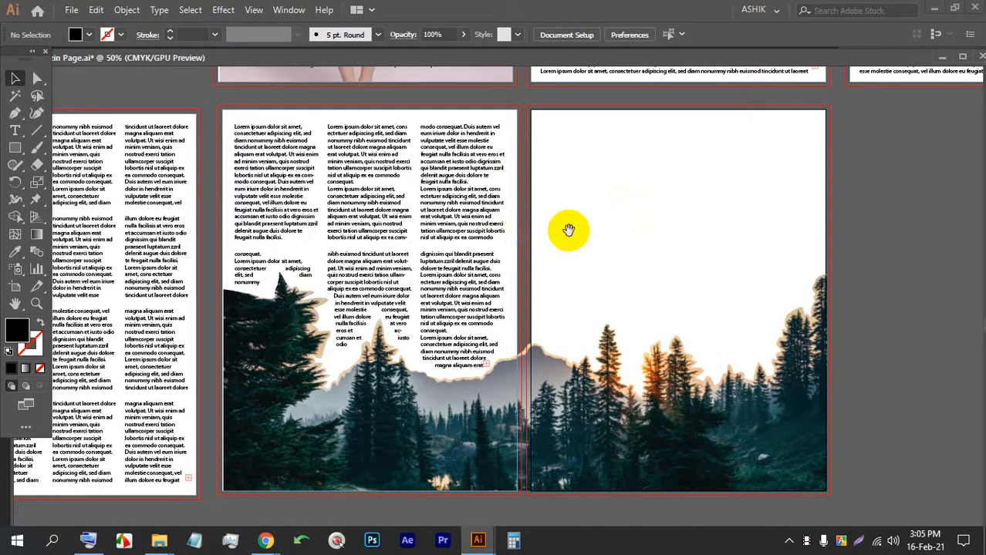
left_click_drag(630, 229, 462, 229)
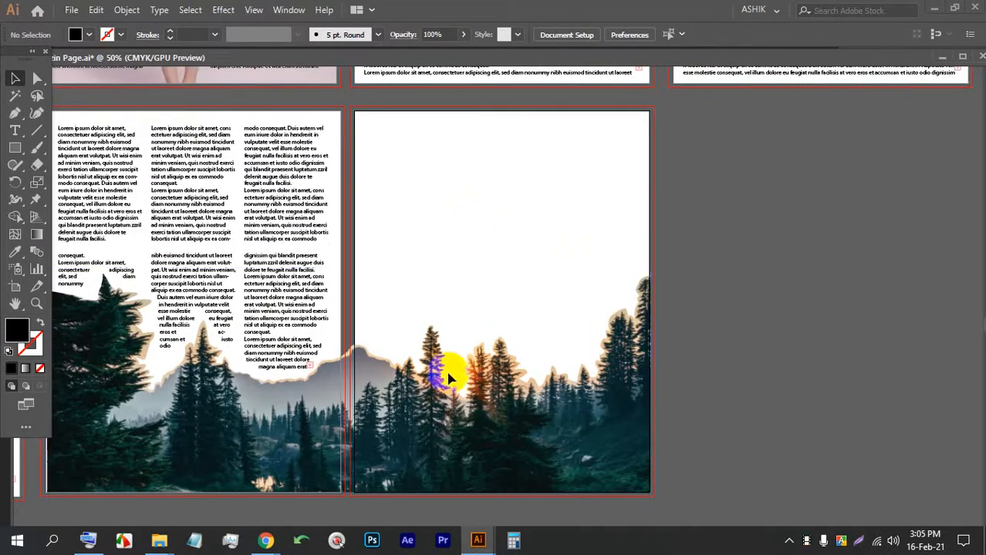
scroll(652, 363, "up", 1)
scroll(631, 355, "up", 2)
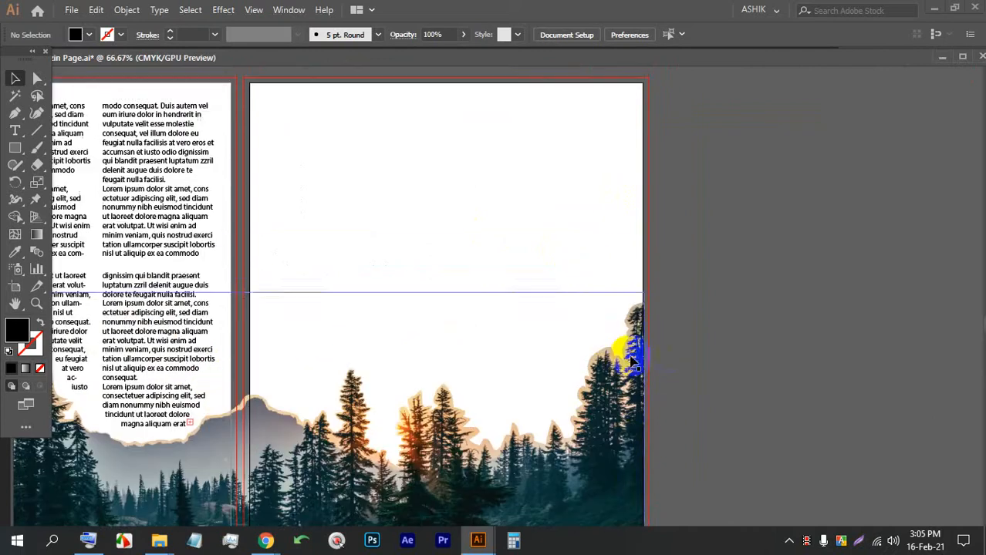
left_click(15, 130)
left_click_drag(265, 96, 634, 446)
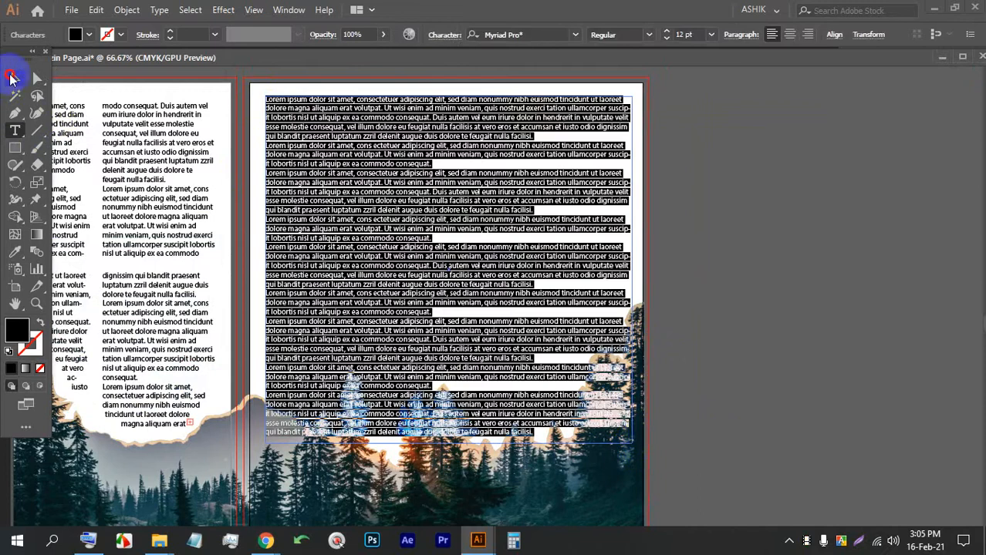
left_click(10, 76)
left_click(496, 455)
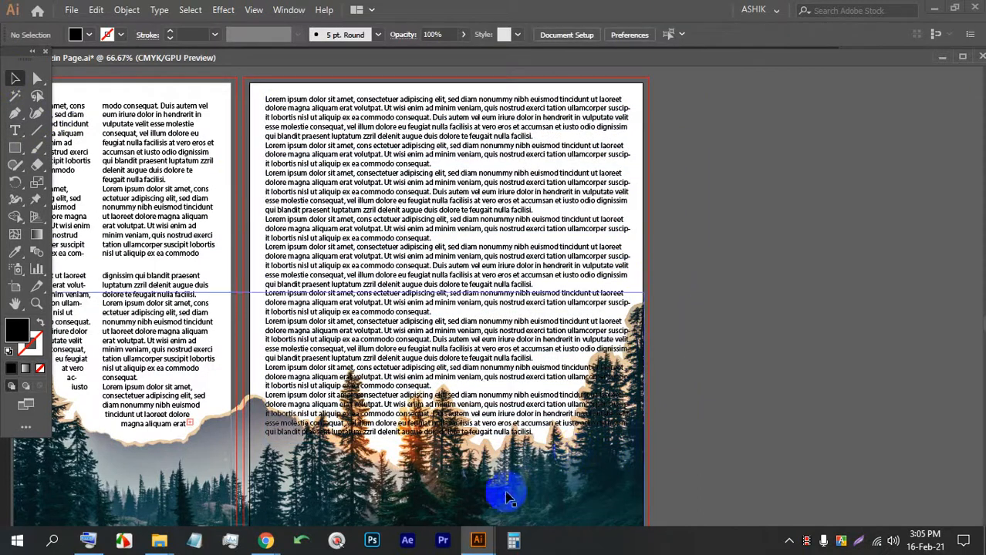
left_click(127, 10)
mouse_move(97, 9)
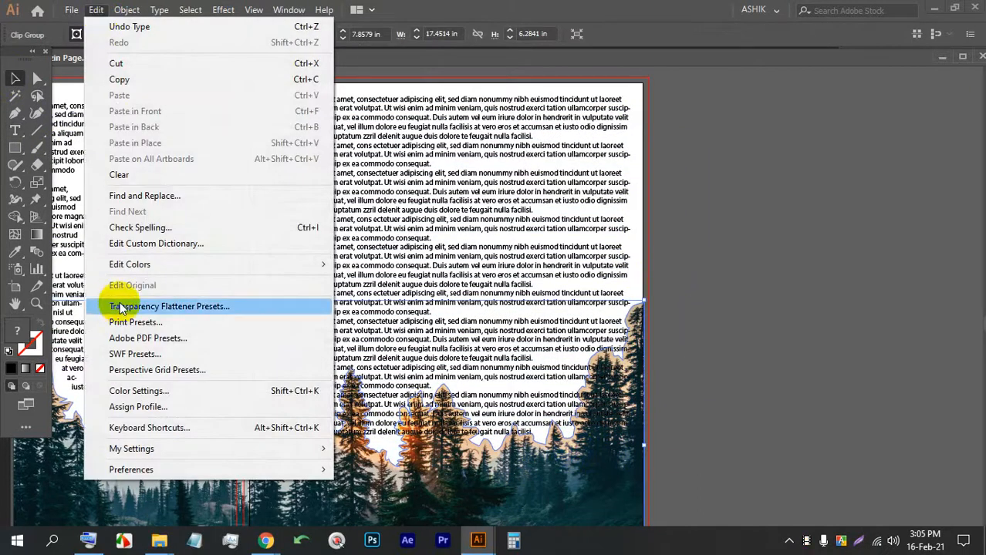
left_click(737, 204)
Step: Apply a text wrap to the clipped forest image, and check it against the new text frame
scroll(695, 232, "down", 2)
left_click(279, 440)
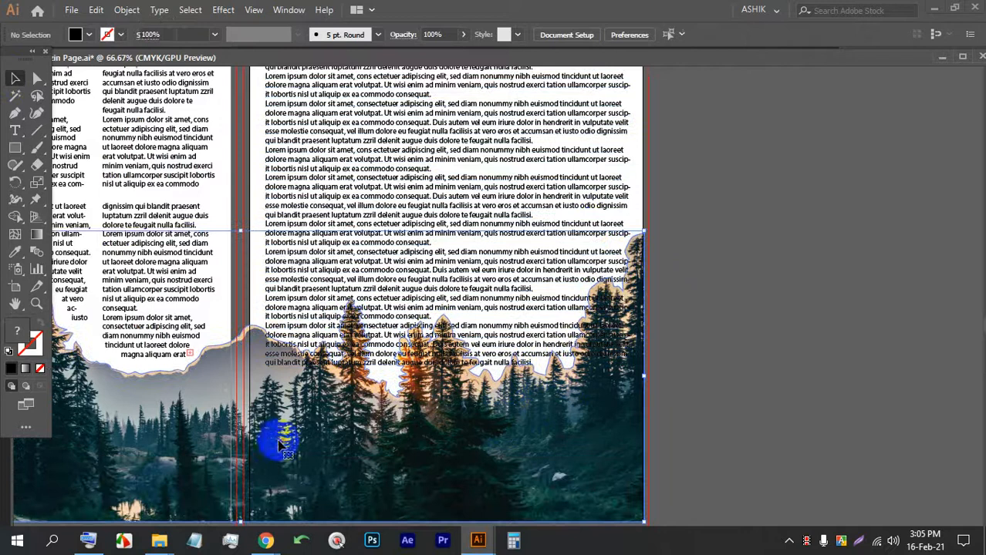
left_click(127, 9)
mouse_move(196, 461)
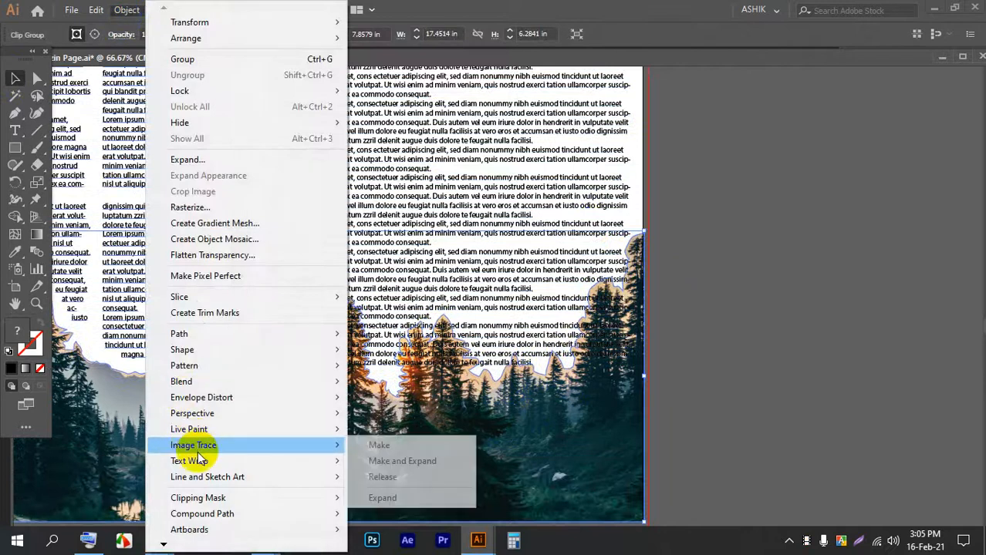
left_click(379, 462)
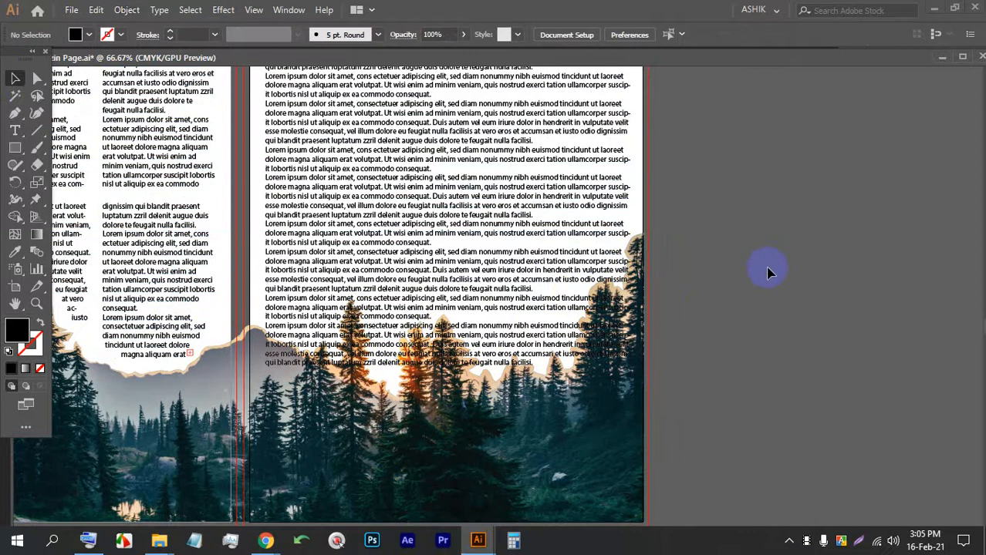
left_click(588, 193)
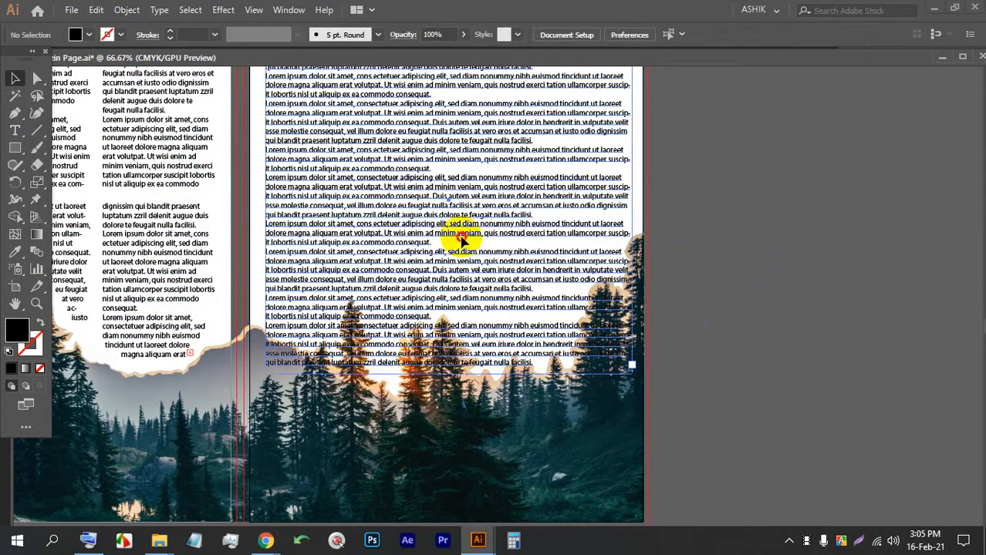
left_click(714, 286)
Step: Examine the text wrap boundary around the clipped forest image, closely at the trees beneath the three-column text
scroll(634, 326, "down", 2)
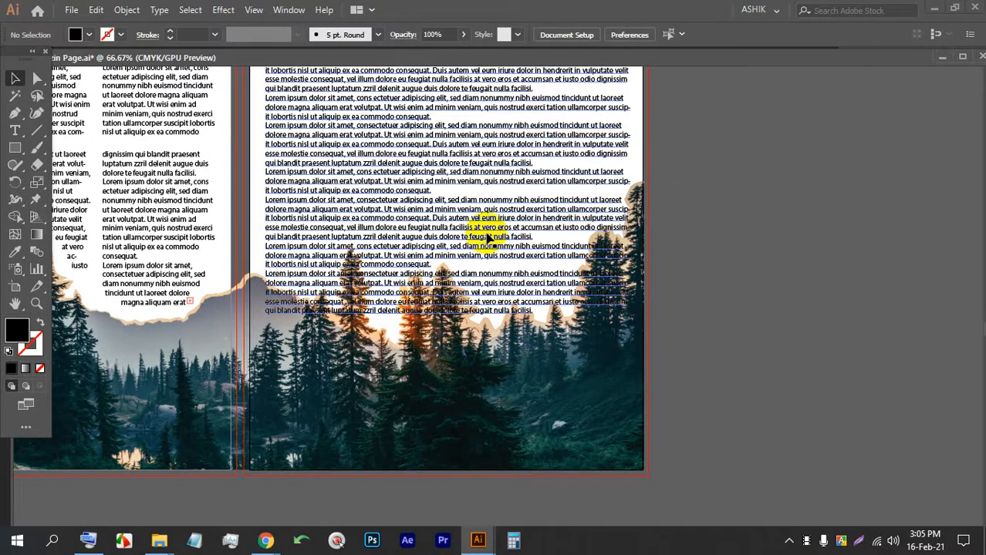
left_click(452, 347)
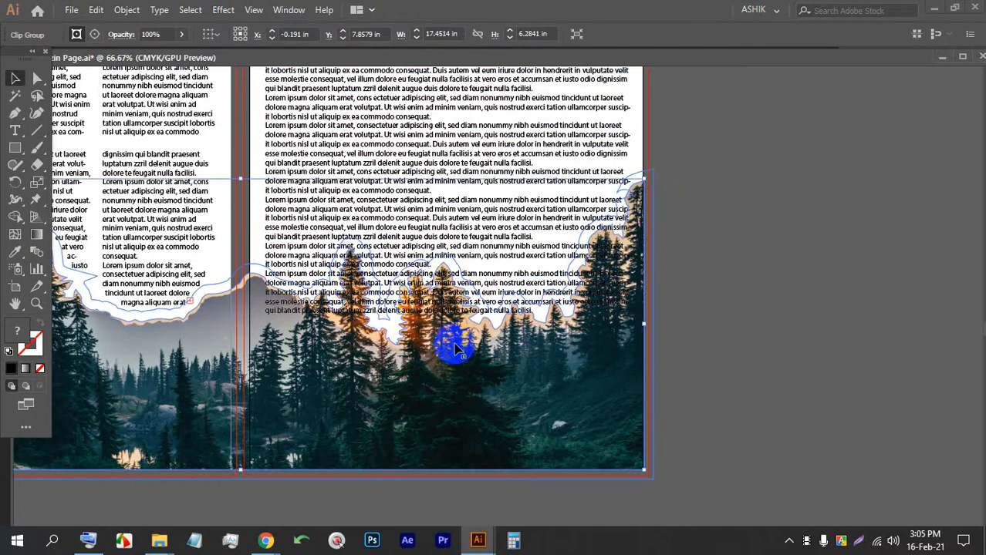
left_click(716, 312)
left_click(506, 369)
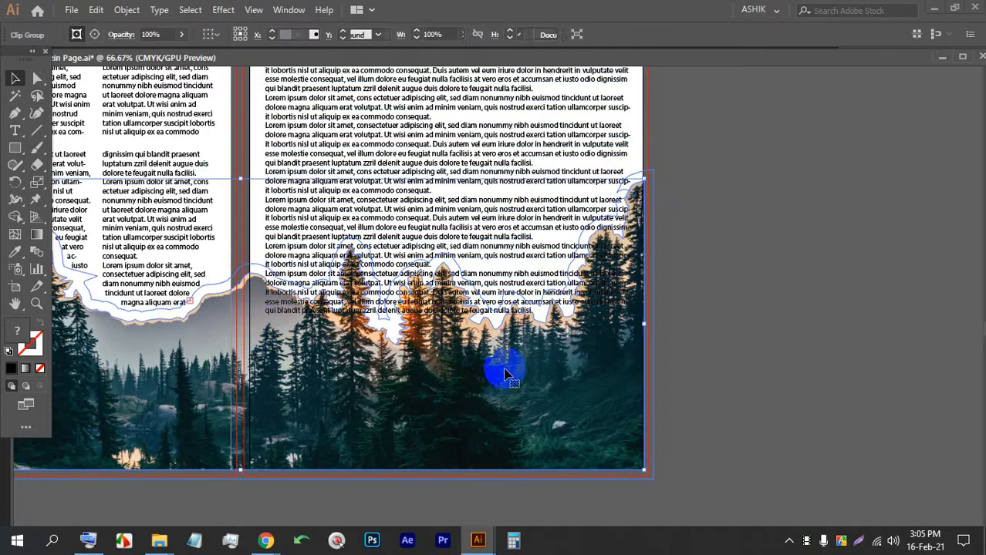
key("ctrl+minus")
key("ctrl+minus")
key("ctrl+minus")
scroll(455, 320, "up", 6)
scroll(467, 328, "up", 8)
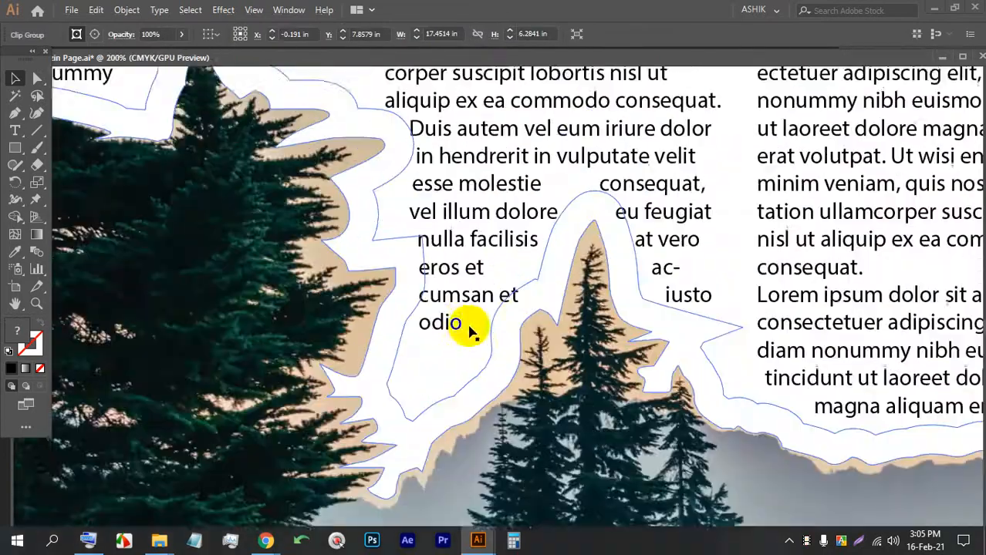
Step: Delete the full-width text block that overlaps the forest image on the right-hand page of the spread
scroll(501, 305, "down", 1)
scroll(426, 305, "down", 4)
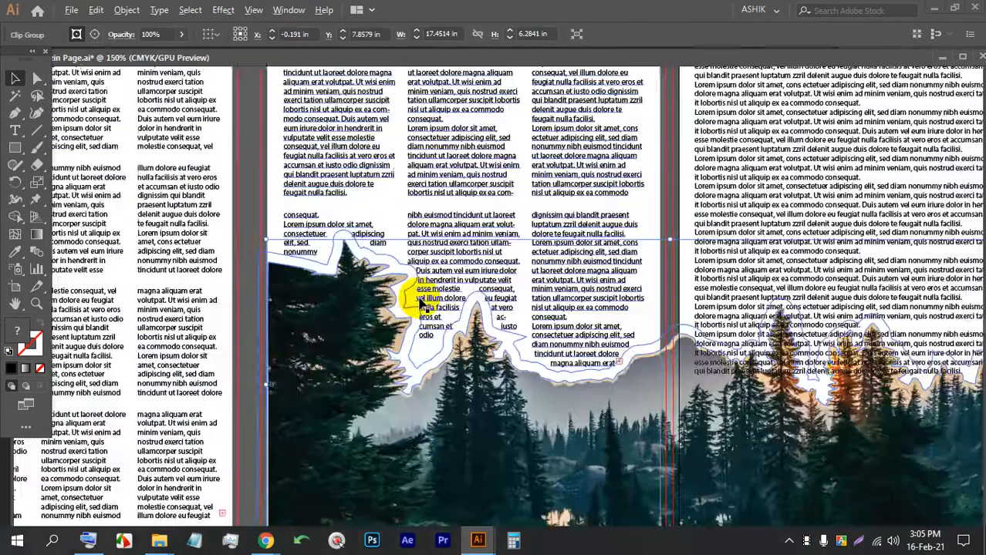
scroll(740, 330, "up", 2)
scroll(740, 331, "up", 2)
scroll(449, 293, "down", 3)
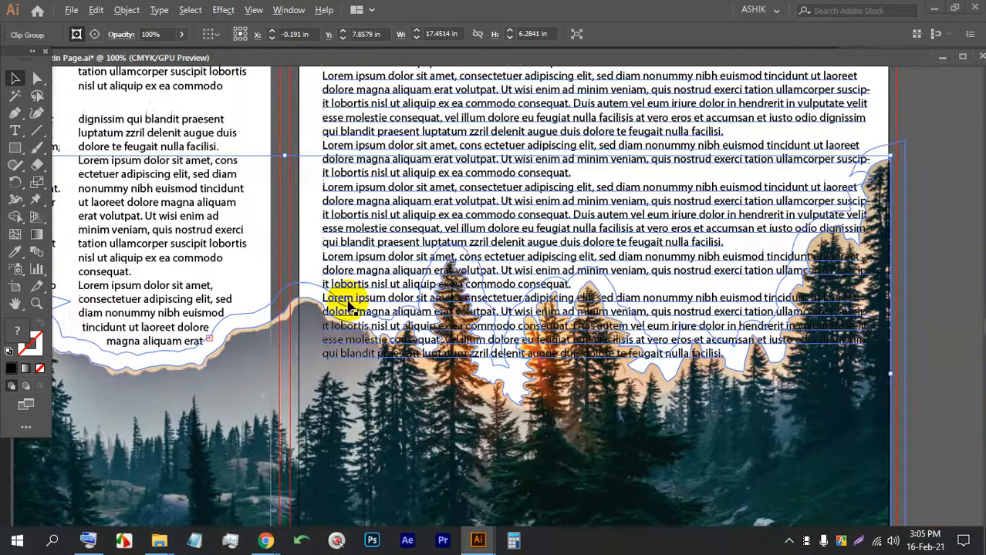
scroll(345, 304, "down", 1)
left_click(739, 249)
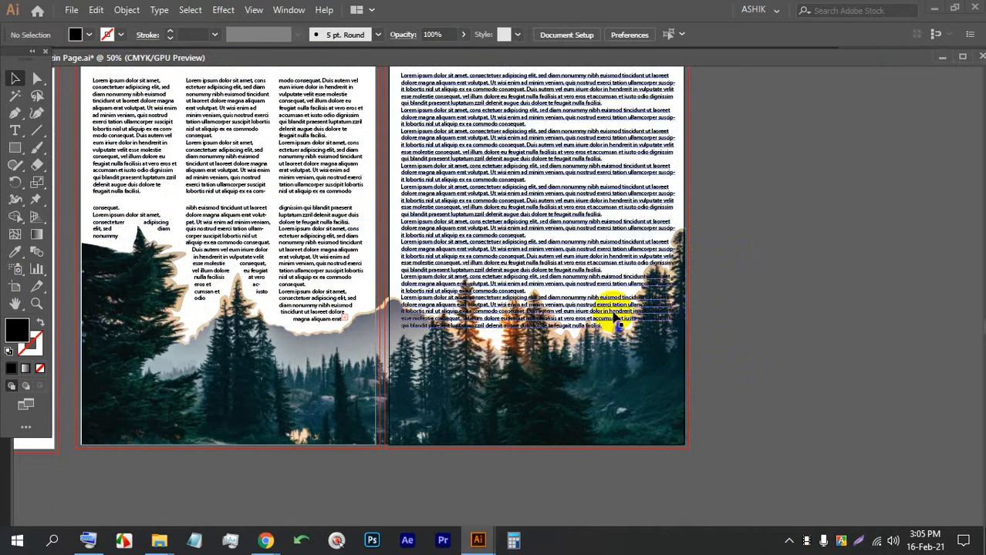
left_click(540, 222)
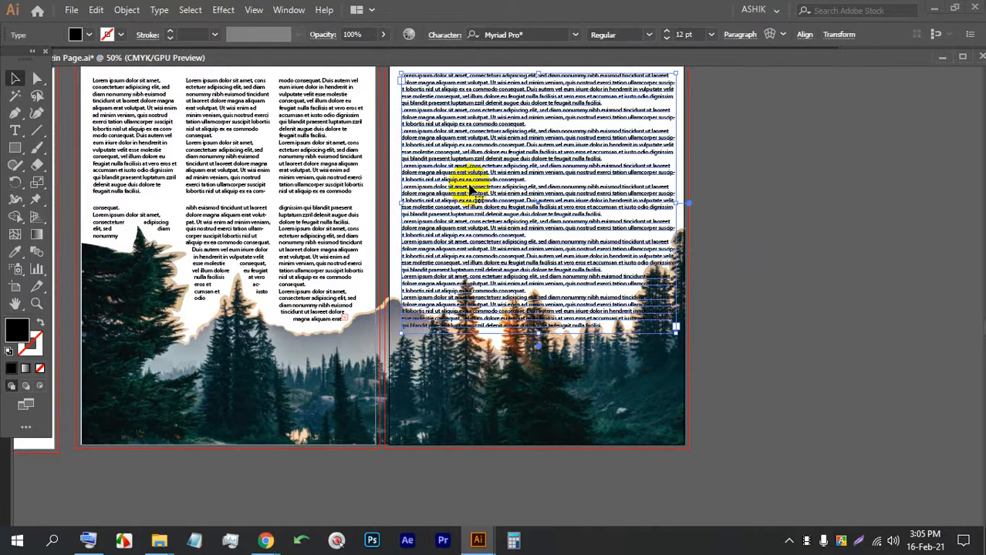
key("Delete")
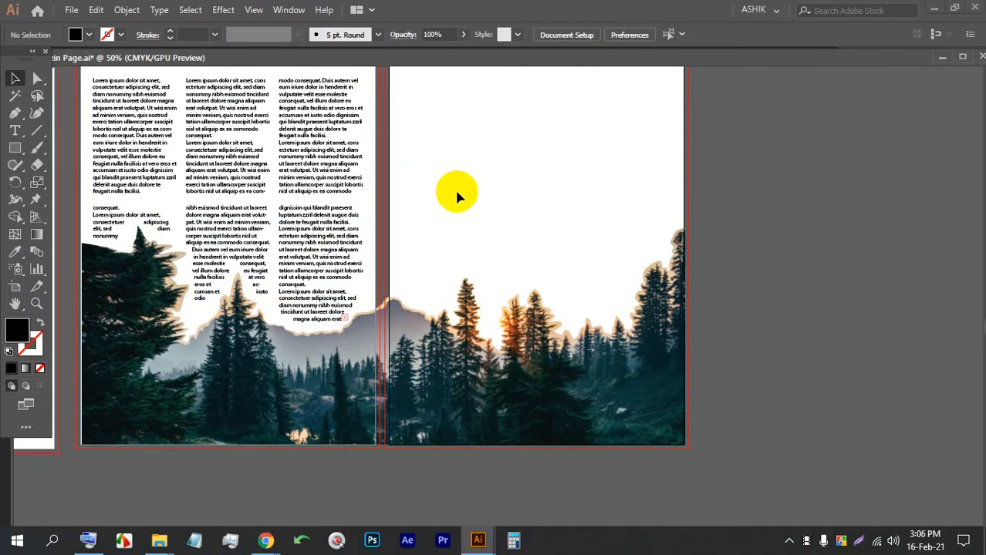
Step: Examine how the column text wraps around the treetops and ridge of the forest image on the spread
left_click(339, 374)
scroll(198, 297, "up", 3)
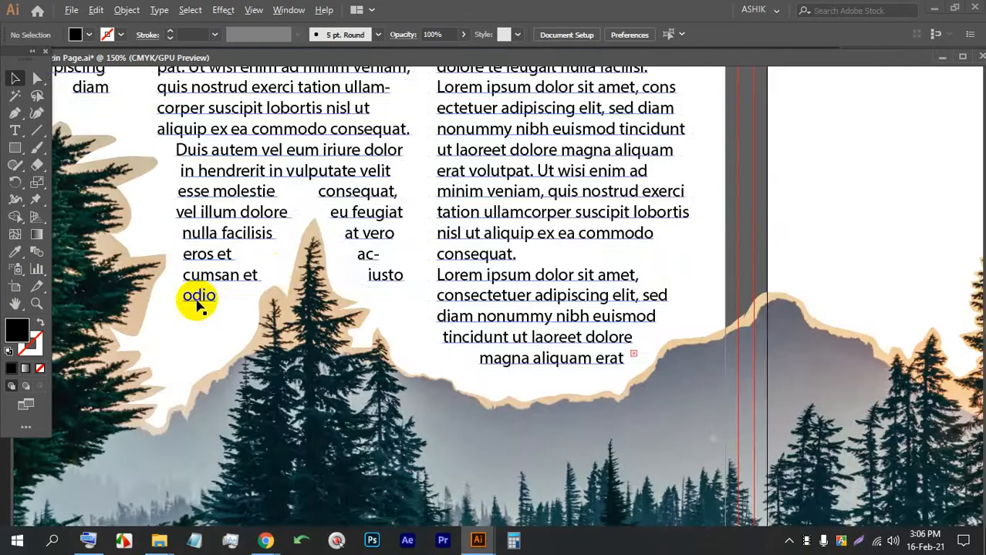
scroll(328, 210, "up", 1)
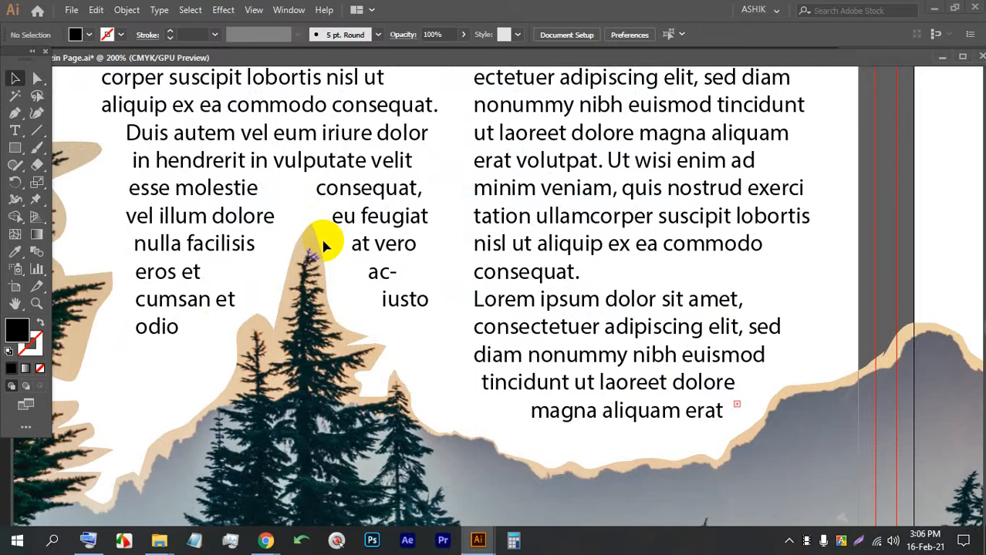
scroll(324, 245, "down", 4)
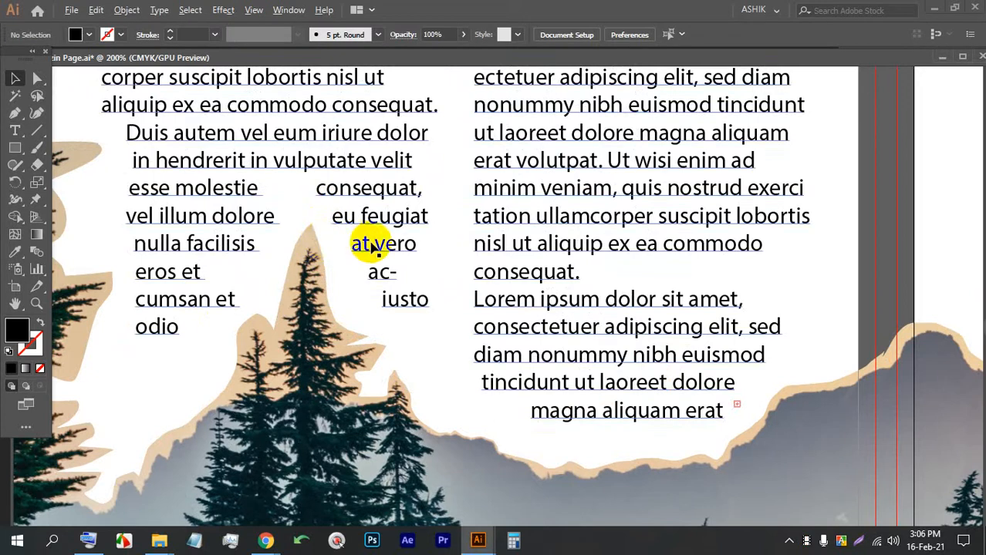
scroll(540, 285, "up", 2)
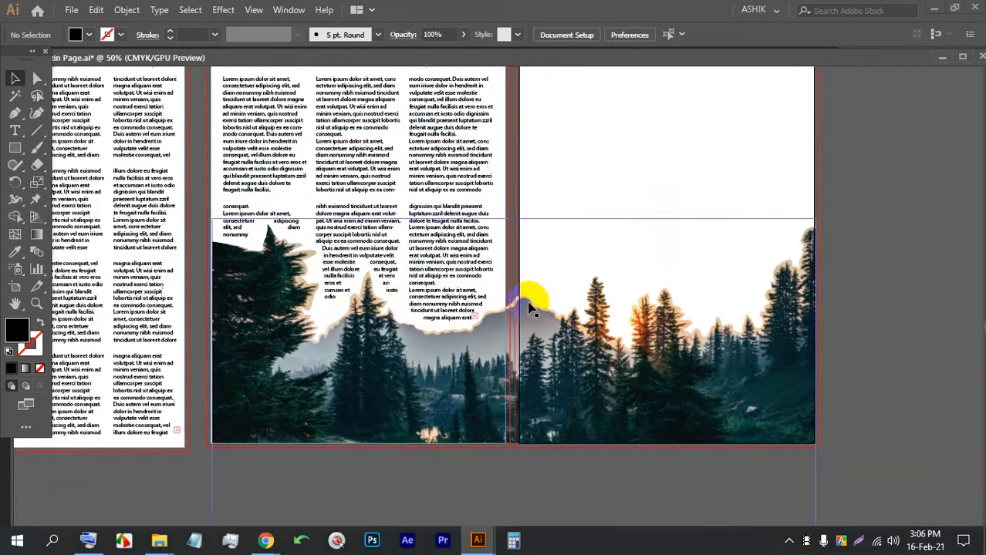
scroll(840, 343, "up", 1)
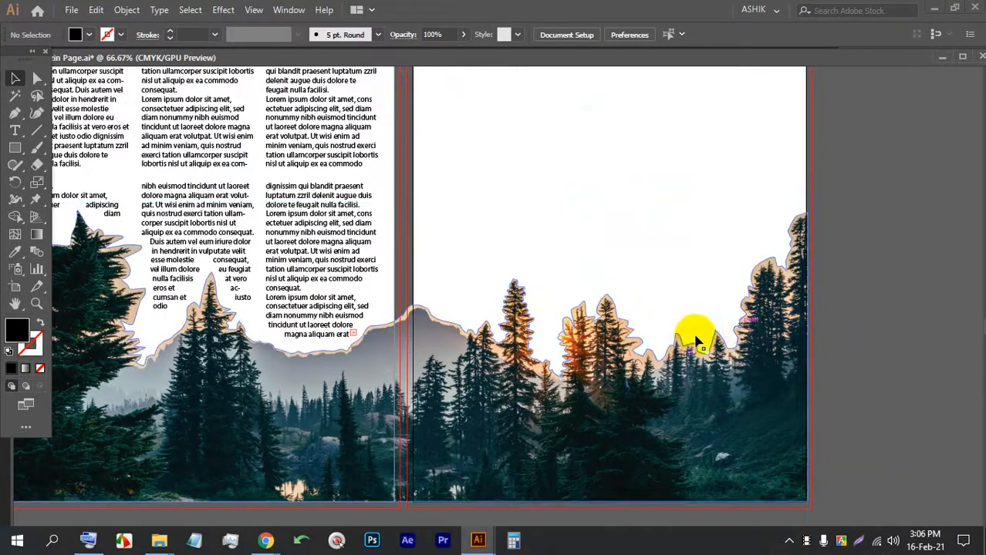
Step: Switch to File Explorer and search the LEDP (E:) drive for "movie"
mouse_move(266, 540)
left_click(189, 476)
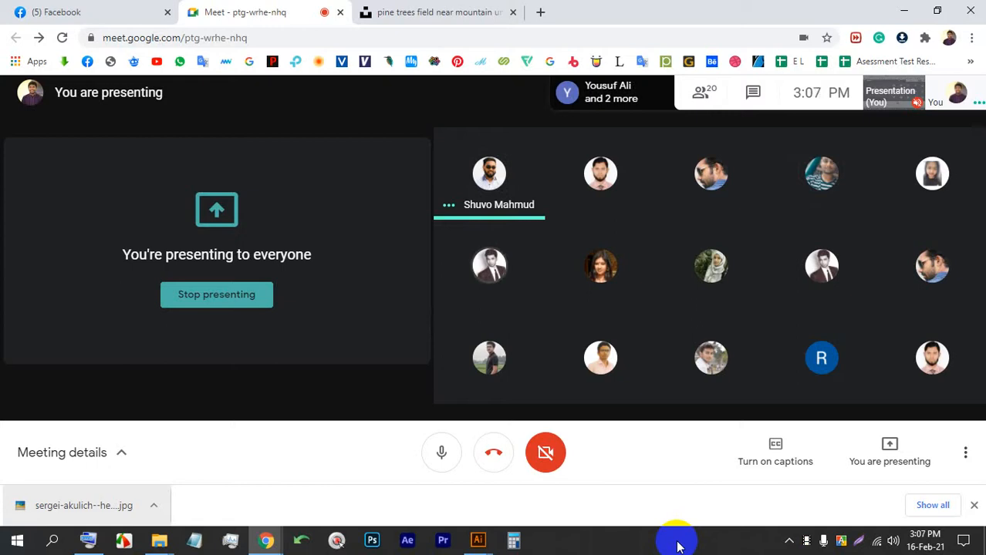
left_click(158, 543)
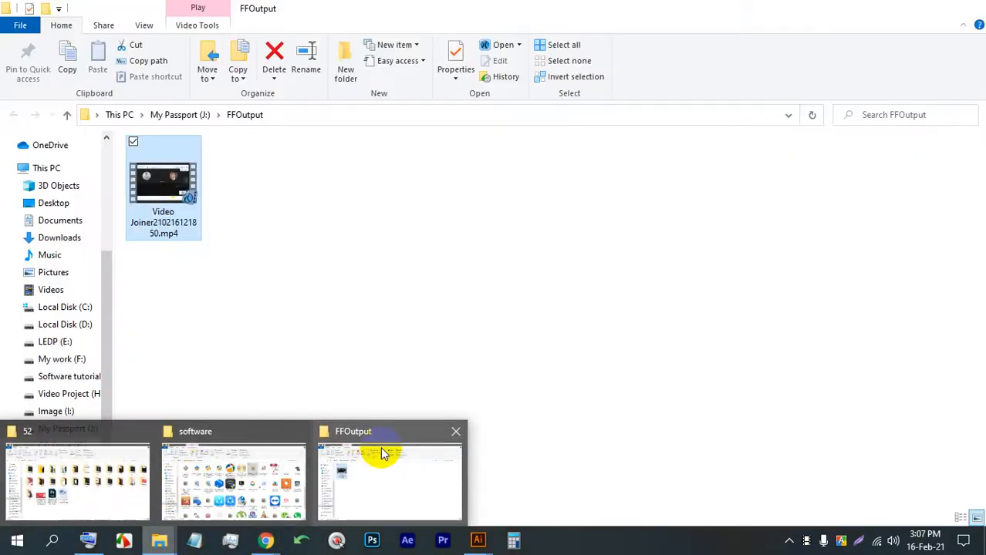
left_click(378, 454)
left_click(180, 117)
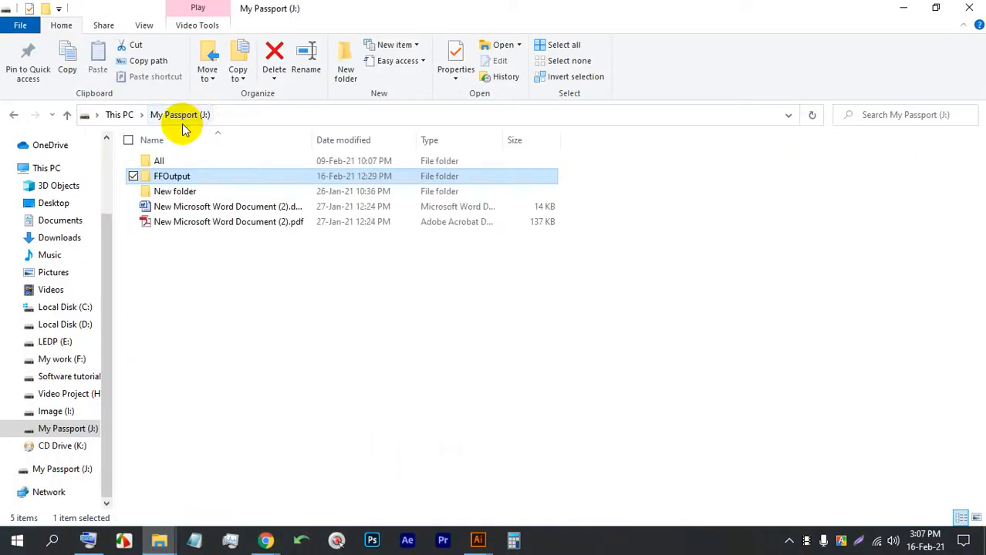
left_click(76, 345)
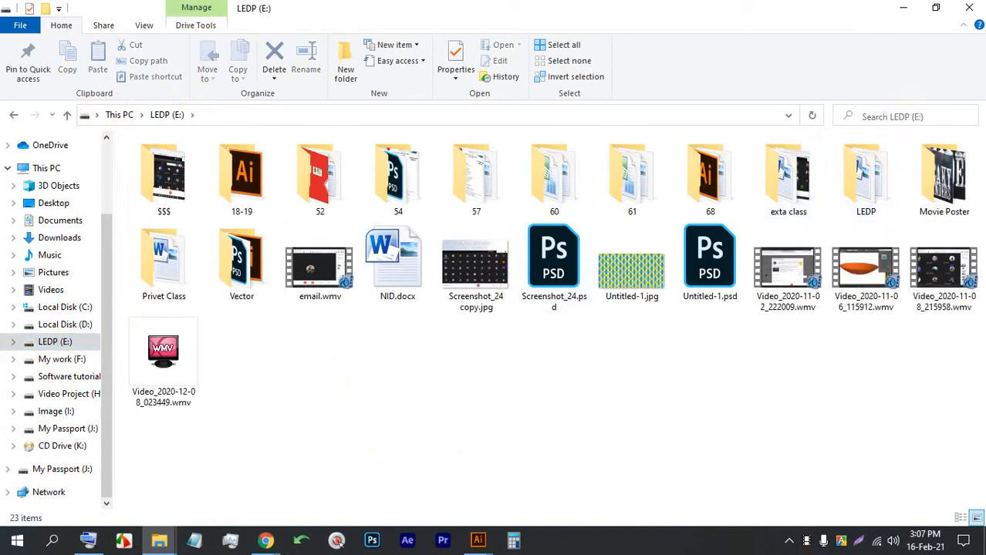
type("movie")
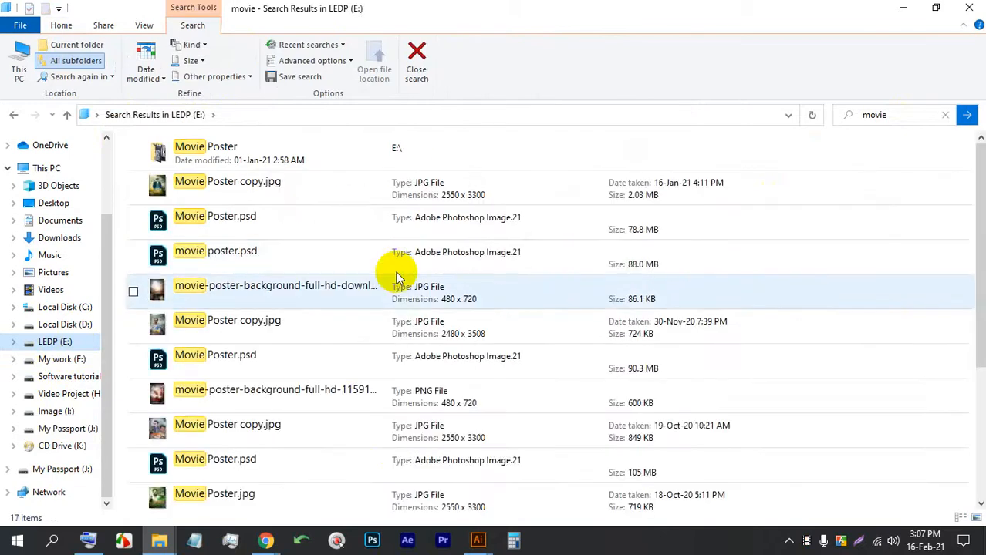
Step: Open Movie Poster.jpg from the search results and examine its figures, title and credits block up close
left_click(222, 492)
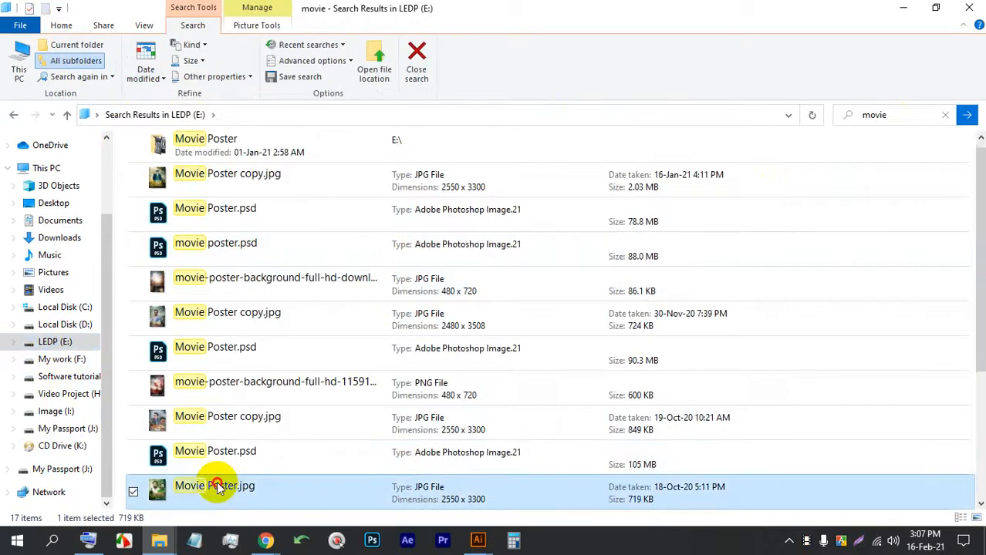
double_click(217, 486)
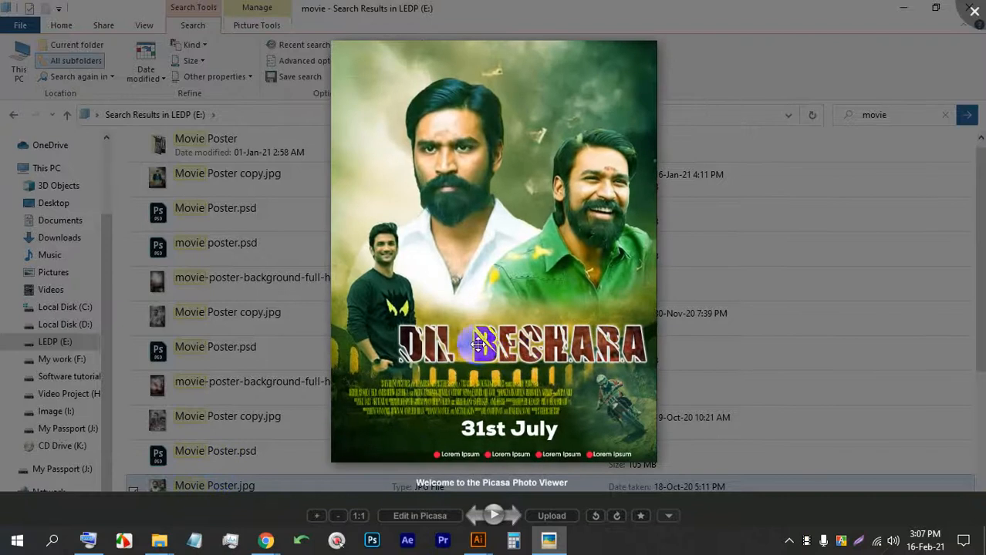
scroll(478, 344, "up", 5)
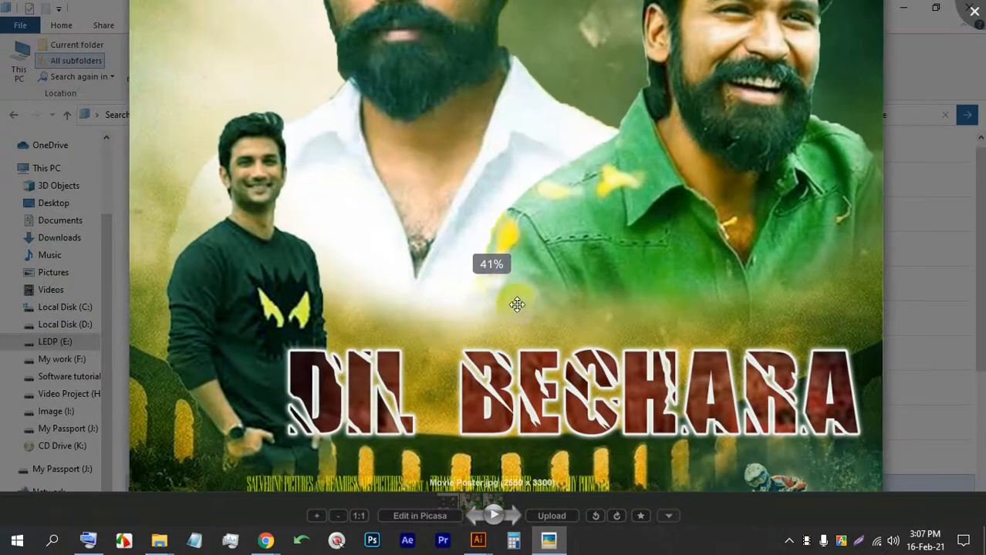
scroll(482, 320, "up", 2)
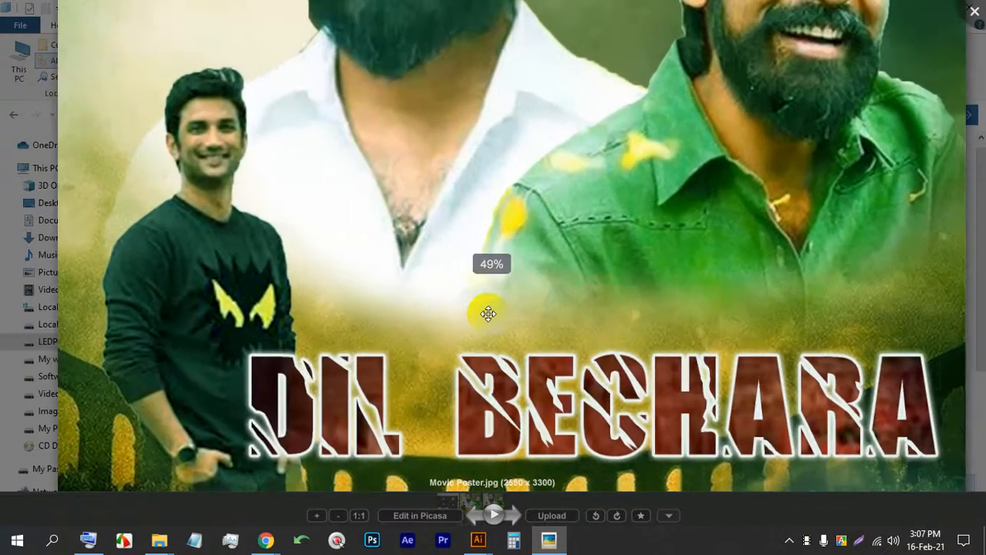
left_click_drag(488, 314, 371, 127)
scroll(596, 248, "down", 2)
left_click_drag(493, 396, 517, 350)
scroll(727, 378, "up", 1)
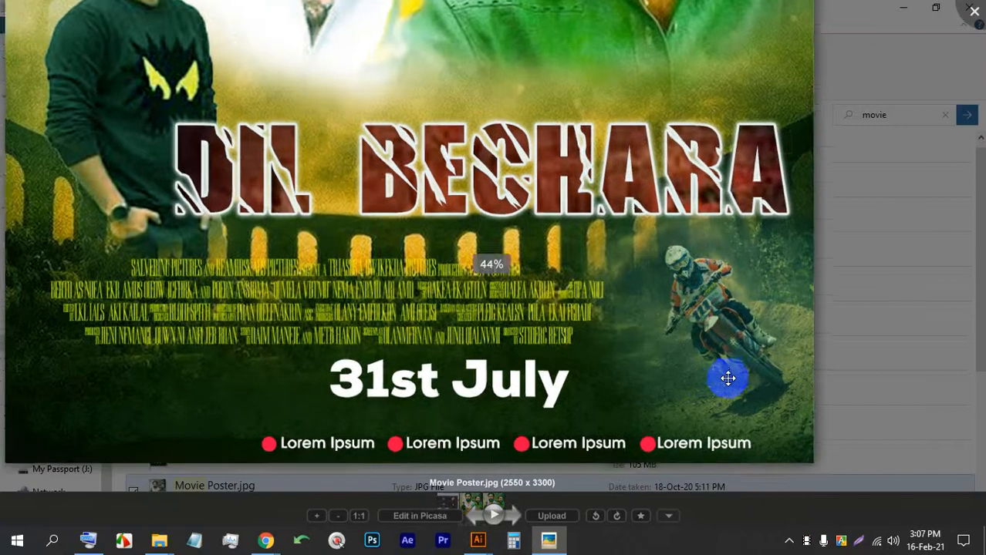
Step: Examine how the motorcyclist blends into the poster's background, and return to the movie search results
scroll(727, 378, "up", 2)
scroll(750, 337, "up", 2)
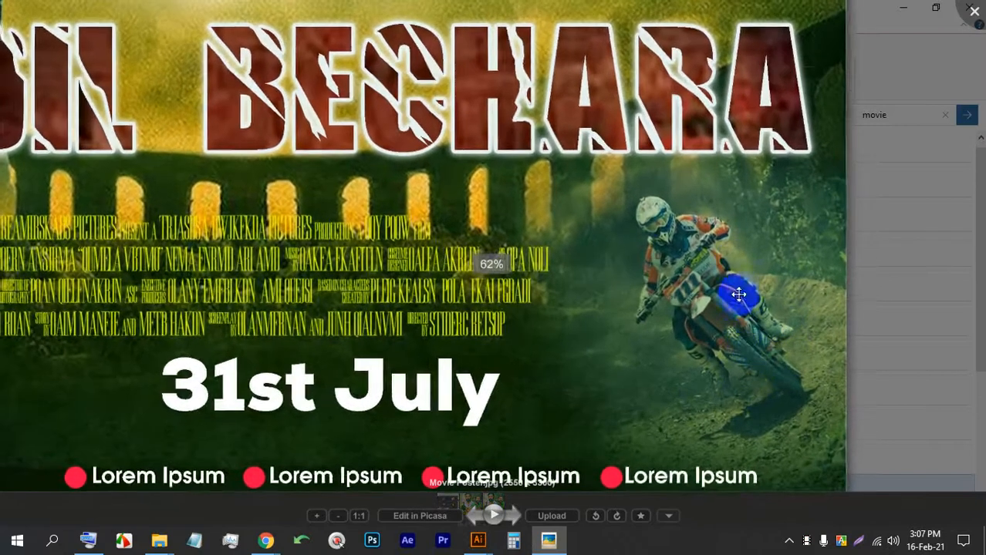
scroll(697, 370, "down", 2)
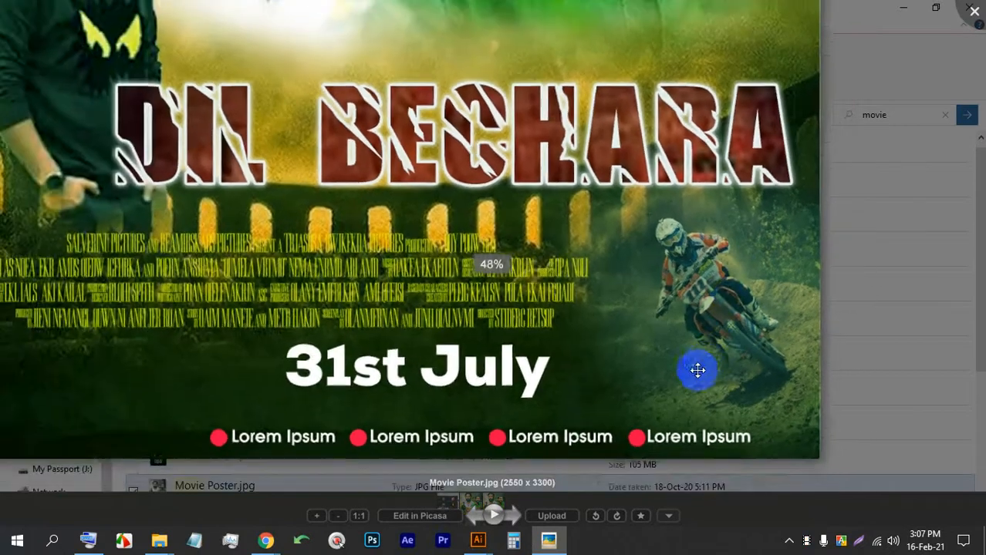
scroll(690, 378, "up", 5)
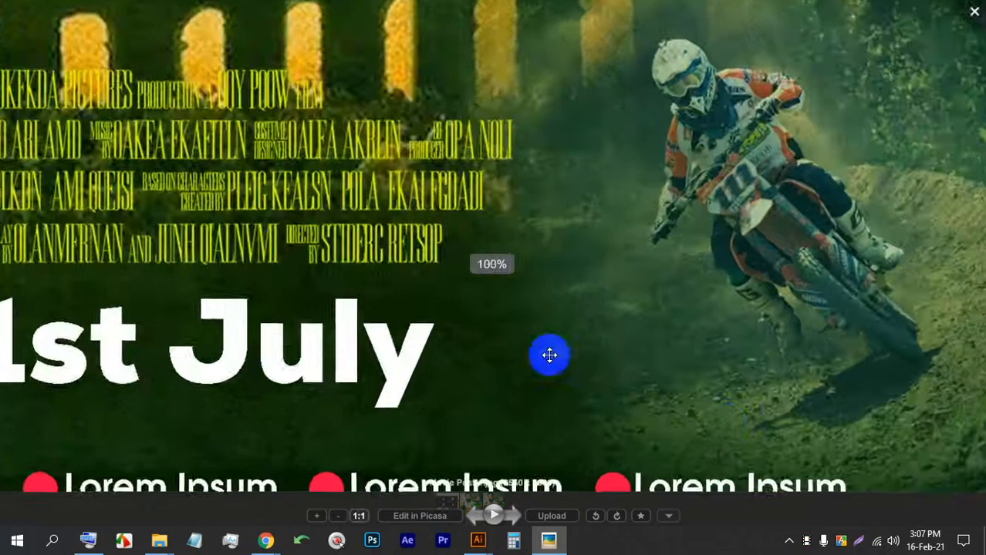
scroll(689, 357, "down", 3)
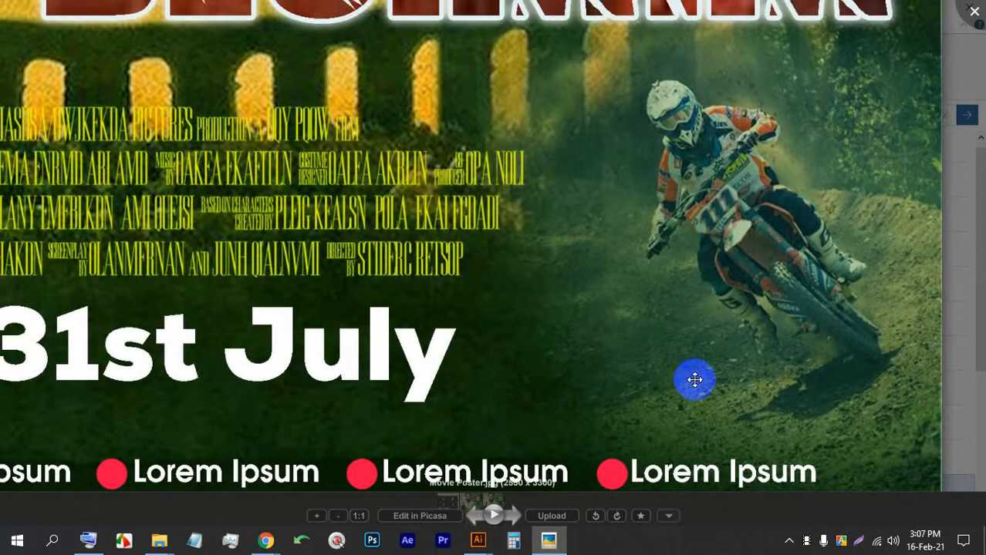
scroll(694, 371, "down", 2)
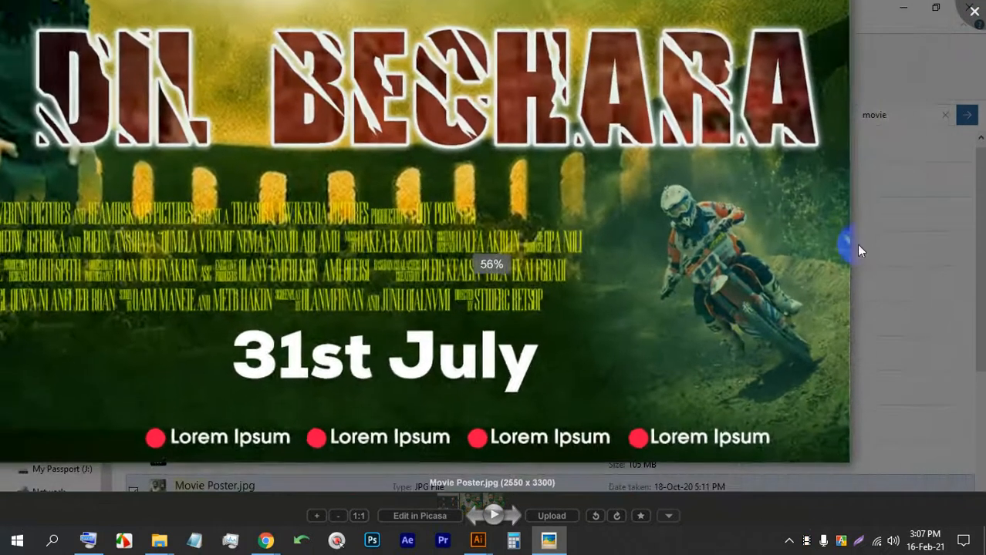
scroll(671, 266, "down", 3)
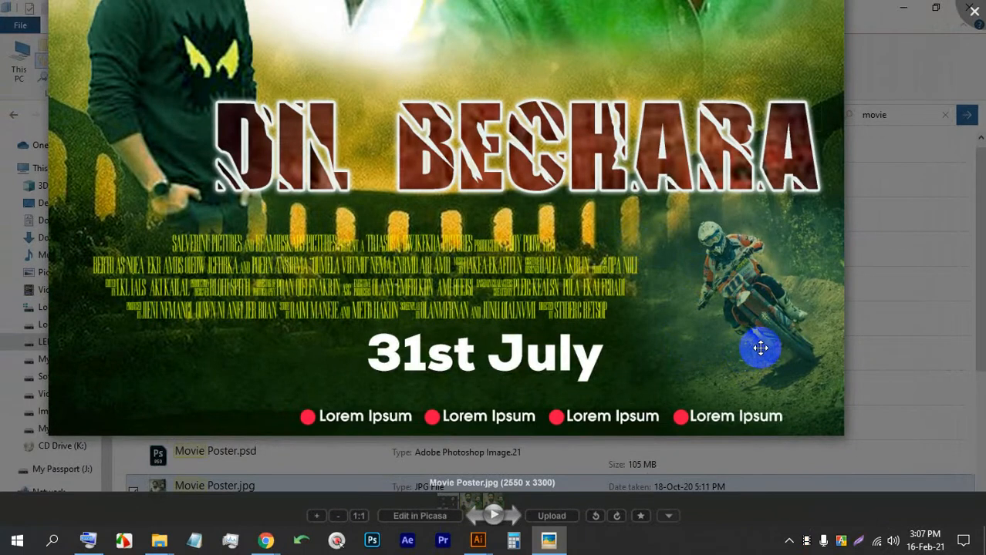
scroll(760, 347, "down", 3)
left_click_drag(523, 332, 672, 342)
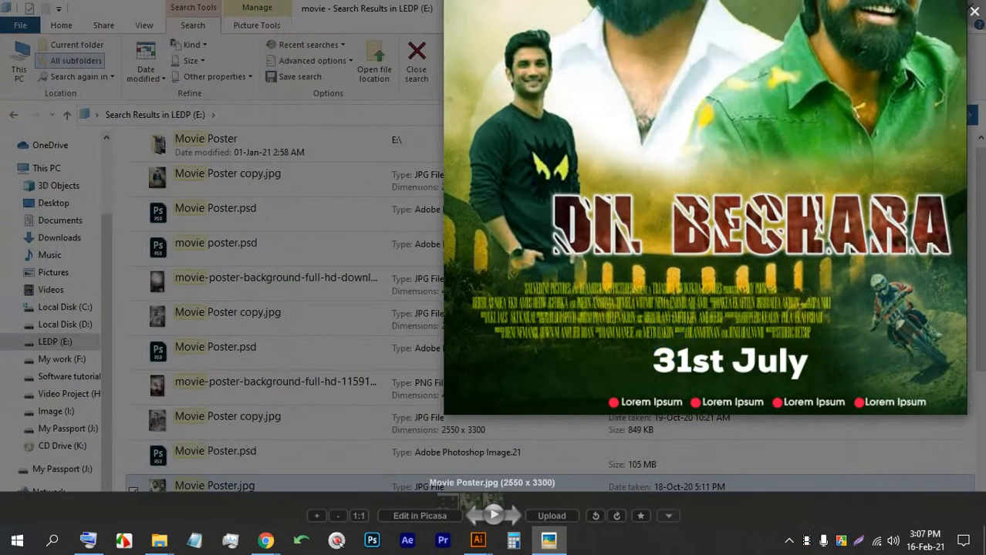
left_click(268, 418)
scroll(266, 417, "down", 3)
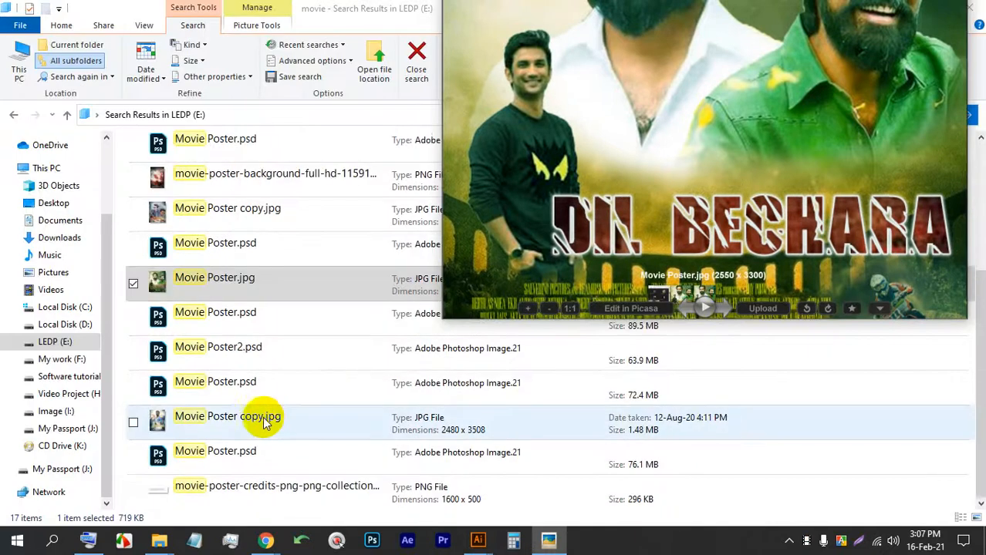
Step: Switch to the Google Meet call, stop presenting the screen and close the browser's downloads bar
left_click(265, 540)
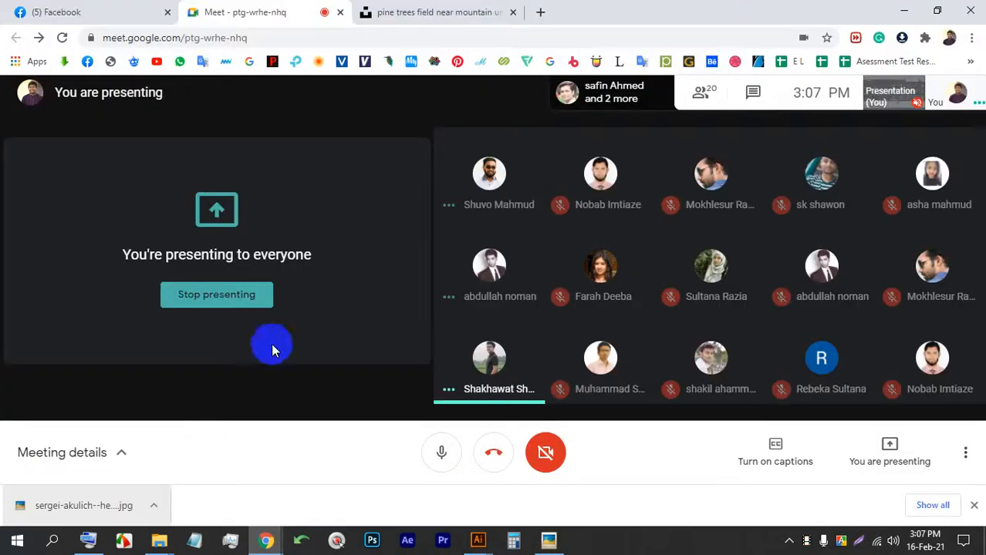
left_click(246, 307)
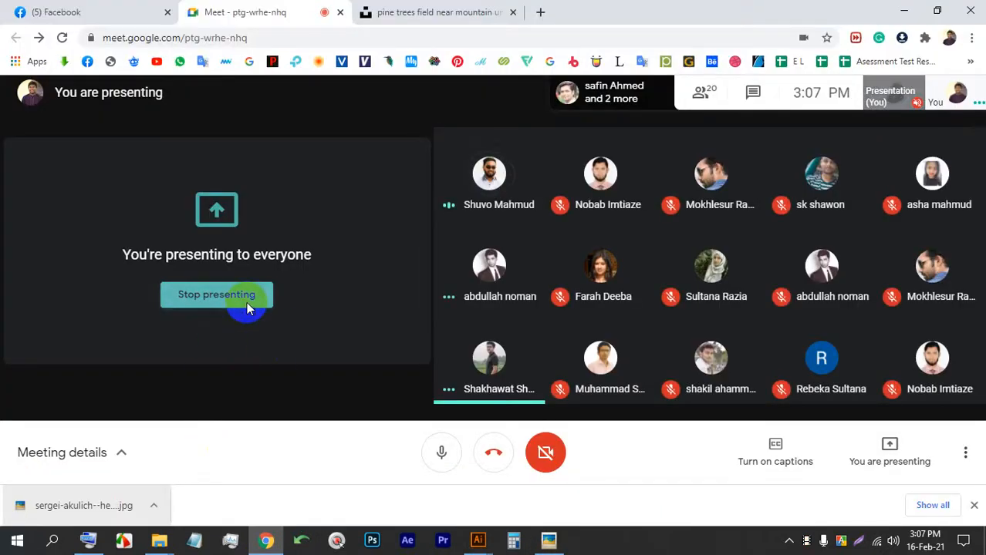
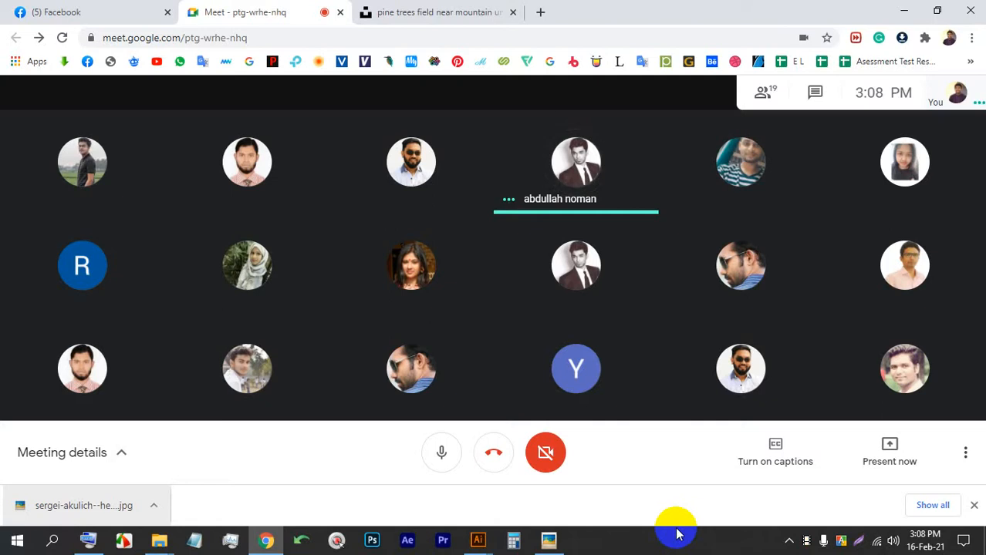
left_click(974, 505)
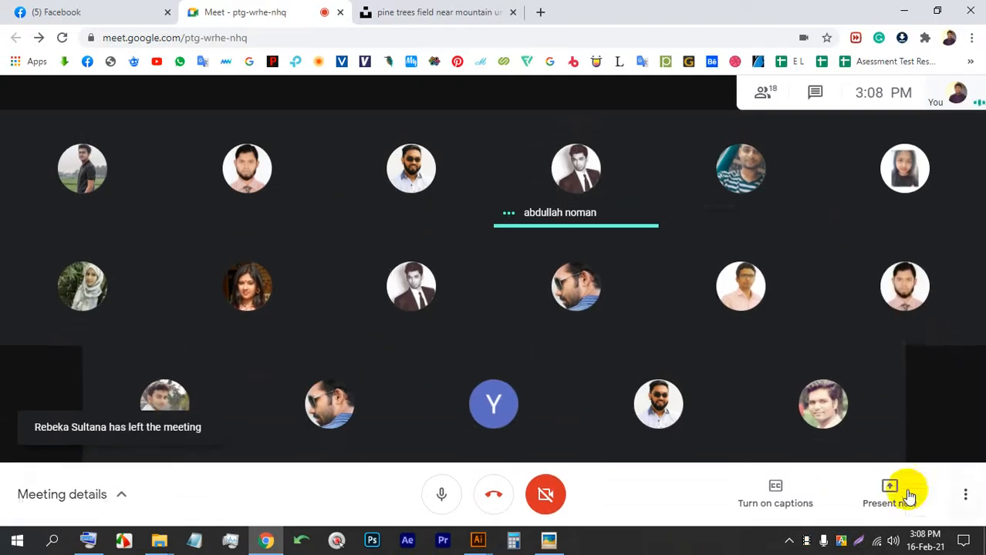
Step: Present the entire screen in the meeting again and hide the screen-sharing notice
left_click(870, 493)
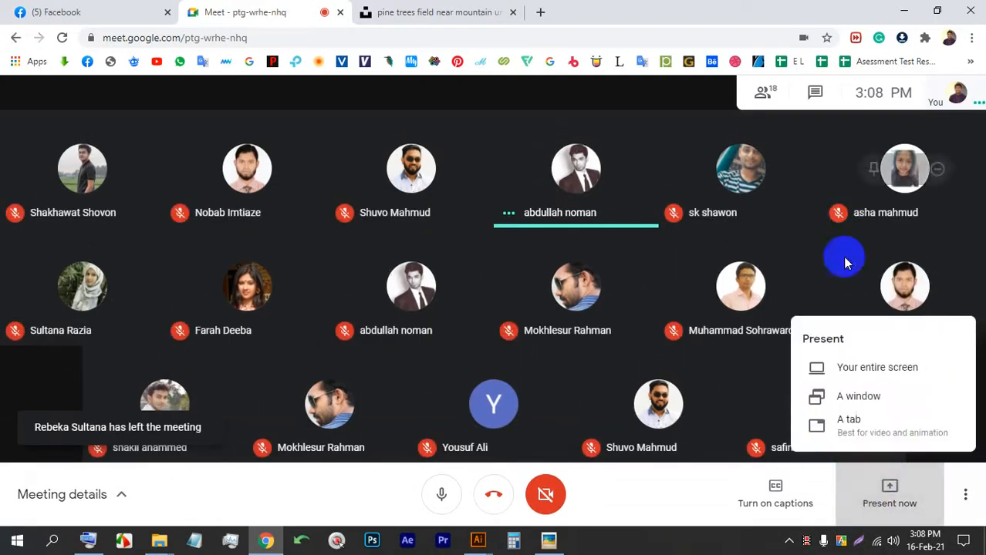
left_click(887, 377)
left_click(623, 338)
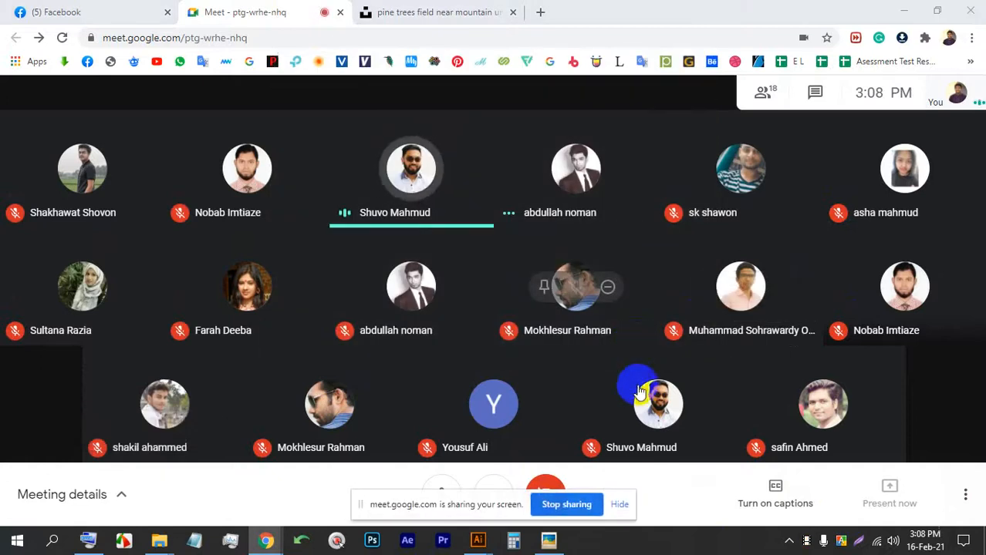
left_click(622, 505)
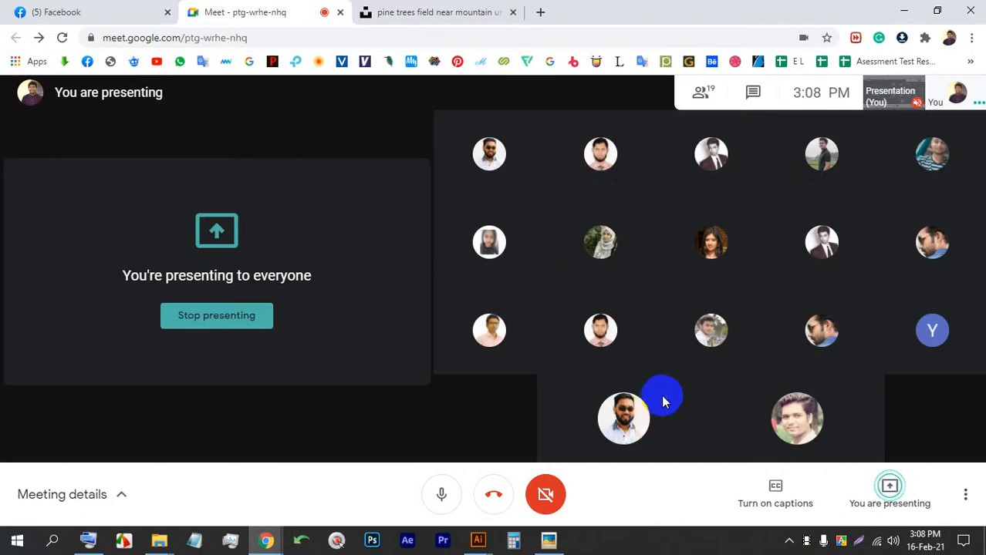
Step: Switch to Illustrator and save the magazine document with the forest spread
left_click(476, 545)
left_click(576, 471)
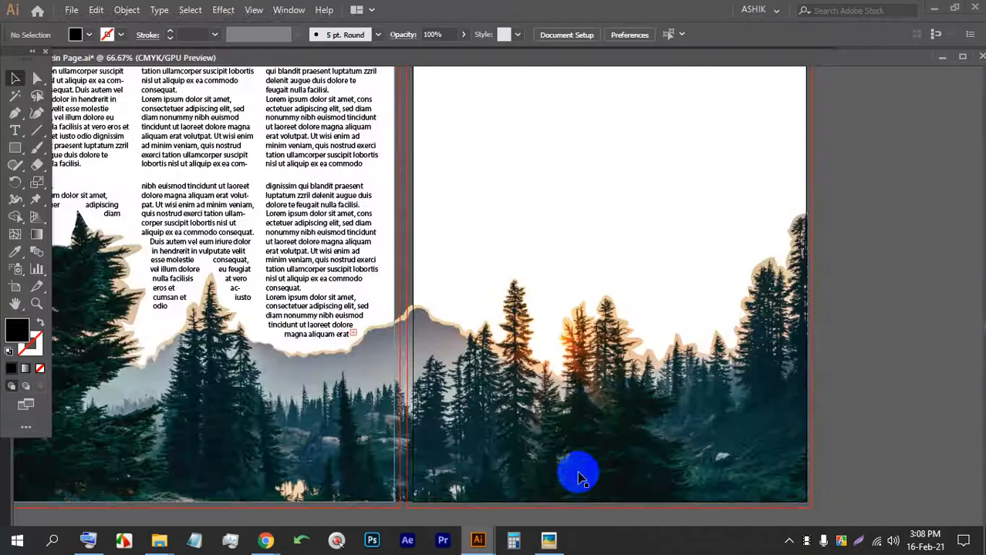
scroll(439, 288, "down", 2)
left_click_drag(460, 257, 446, 302)
scroll(442, 324, "up", 1)
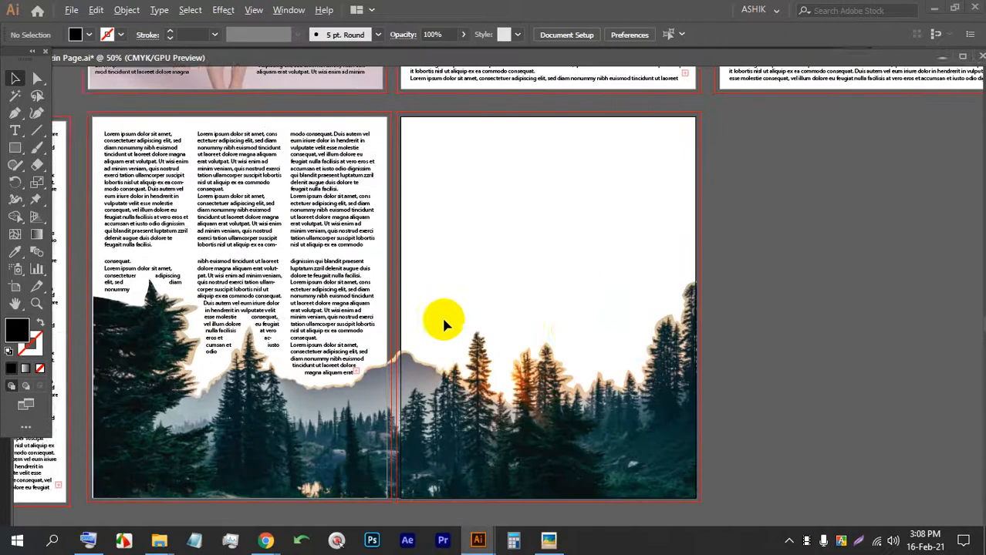
scroll(465, 331, "right", 1)
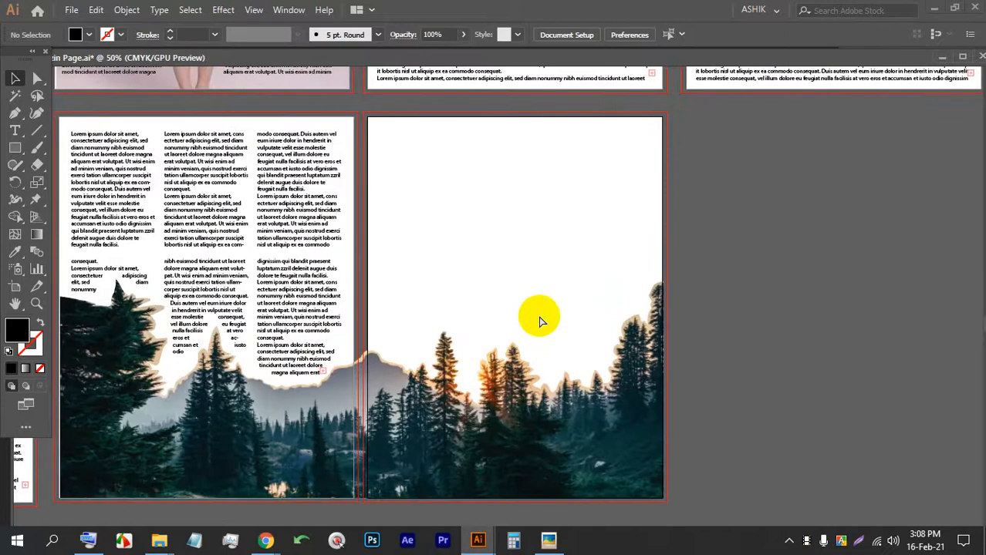
key("ctrl+s")
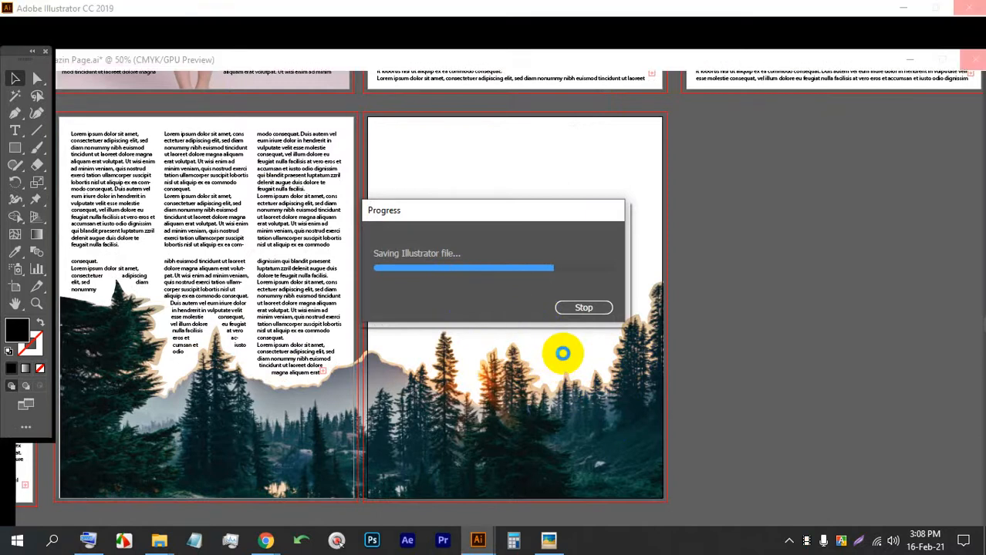
Step: Dock the floating Magazin Page.ai window back into the workspace and restore the hidden panels
scroll(601, 253, "up", 2)
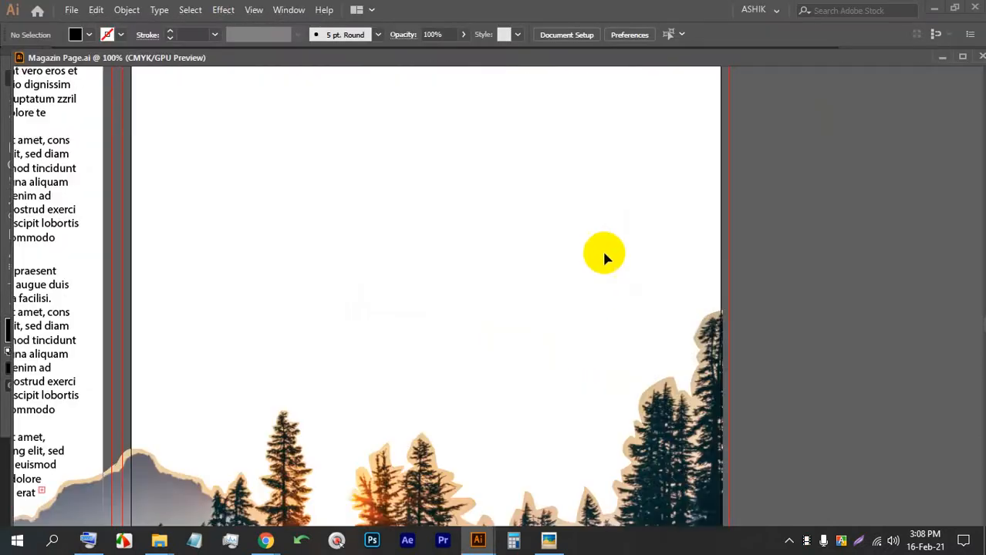
scroll(578, 282, "down", 1)
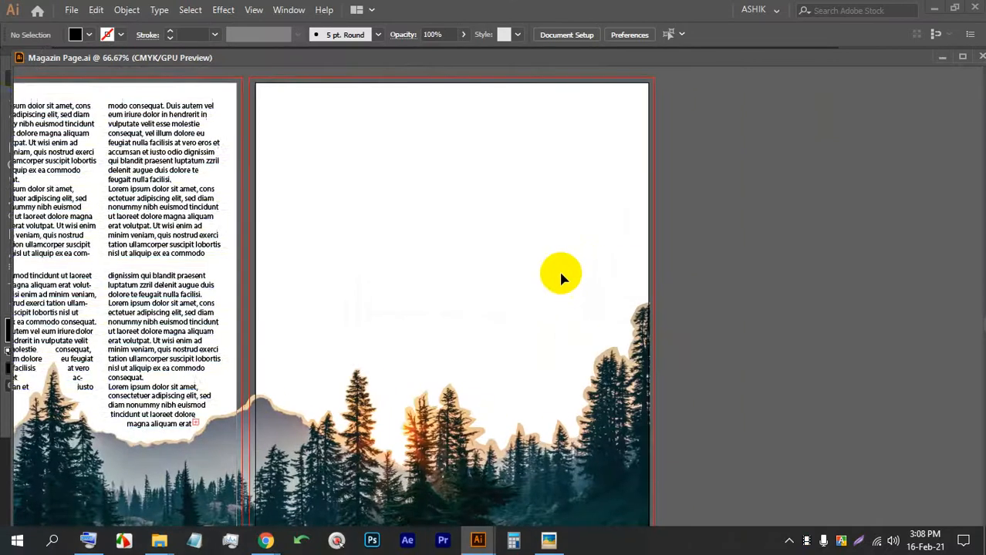
scroll(594, 188, "down", 1)
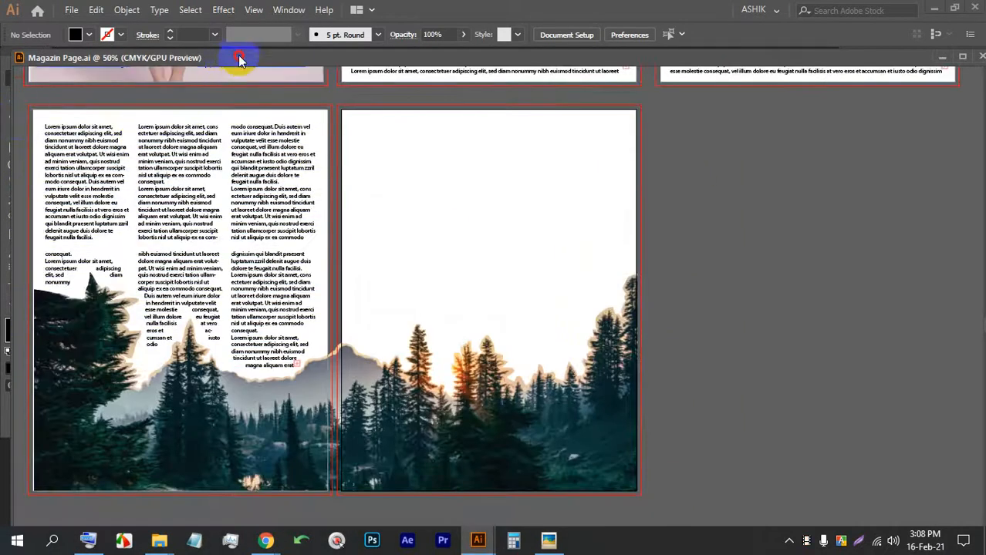
key("Tab")
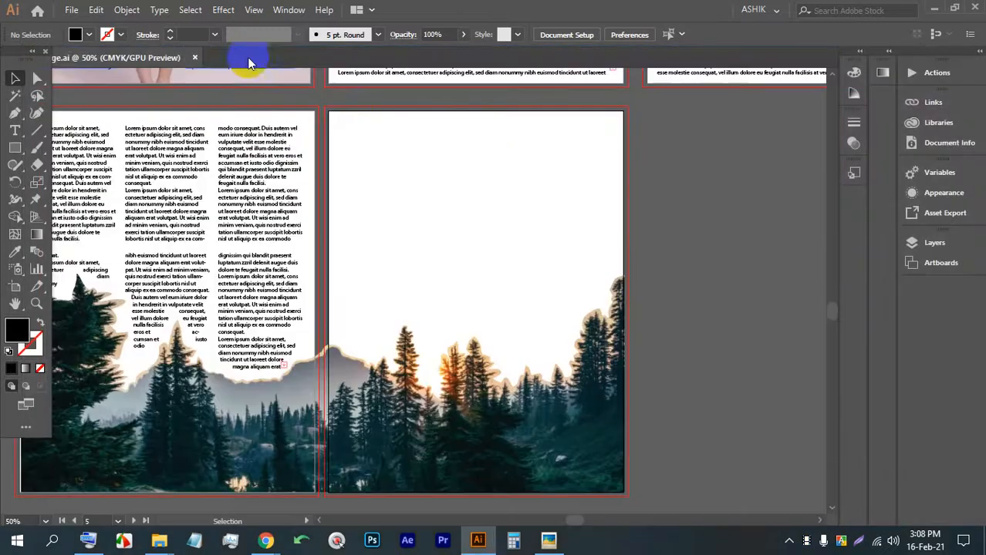
scroll(500, 144, "down", 2)
scroll(540, 164, "up", 2)
left_click_drag(540, 179, 523, 194)
scroll(523, 195, "up", 1)
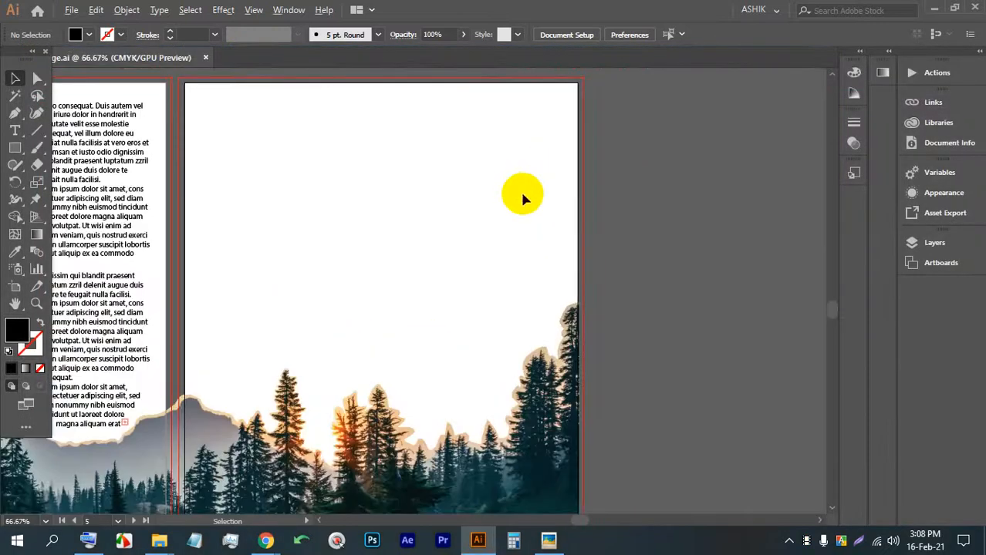
left_click(17, 133)
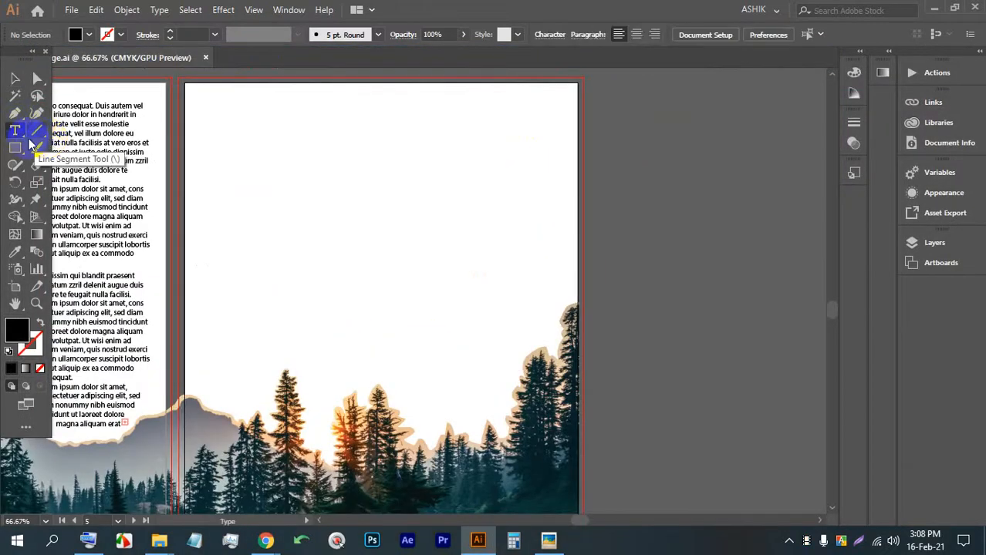
left_click(21, 135)
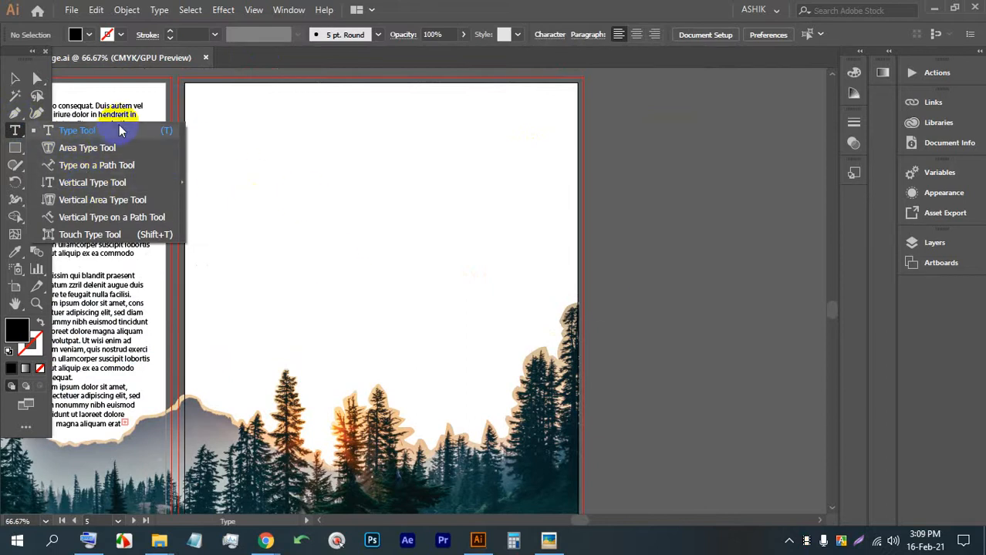
left_click(77, 131)
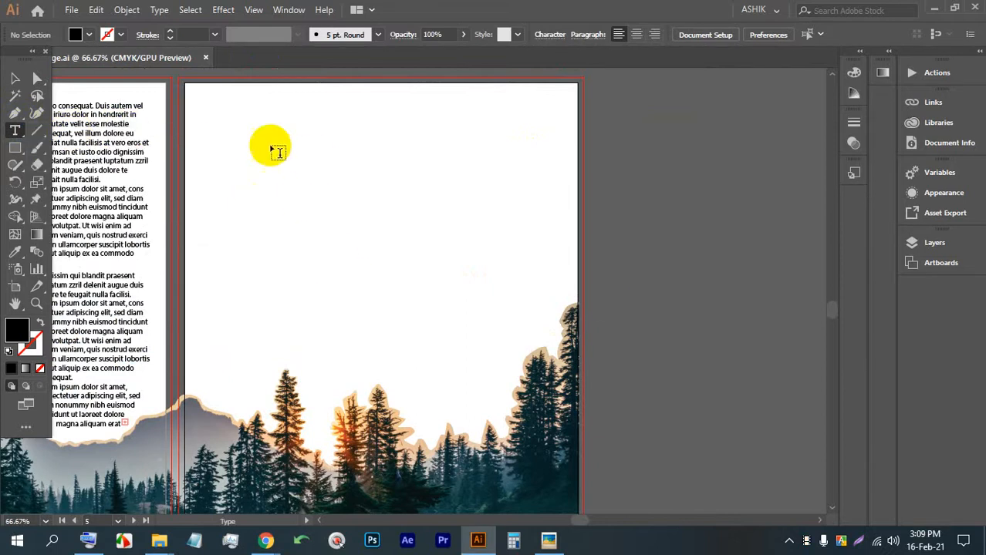
Step: Start a Pen path with no fill on the blank right-hand page, tracing above the mountain slope and around the first tall pine
left_click(15, 113)
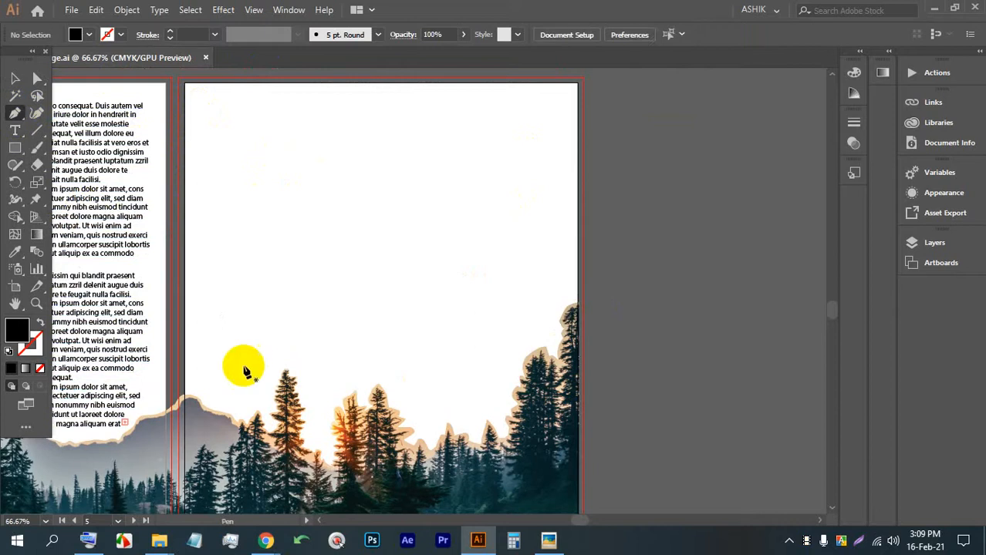
left_click(90, 35)
left_click(11, 60)
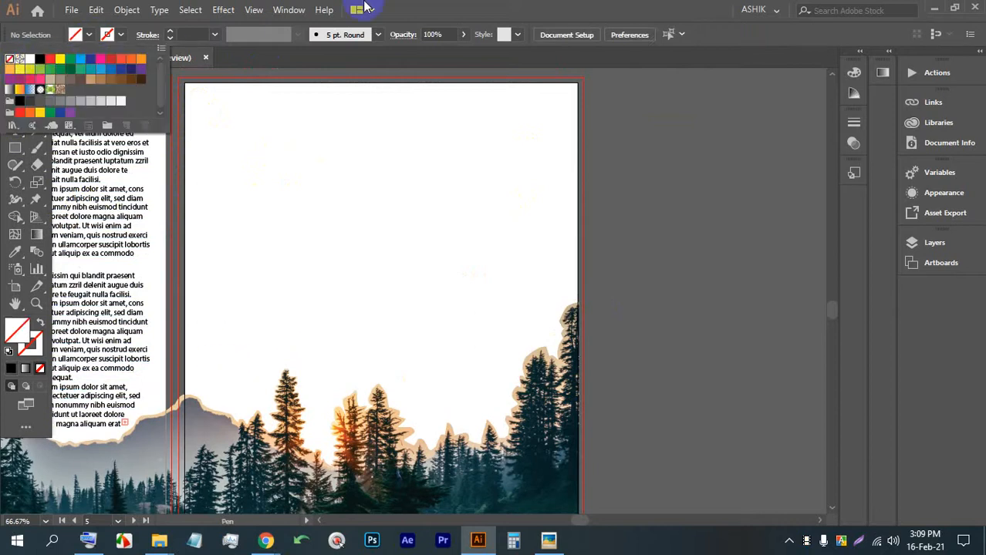
left_click(210, 383)
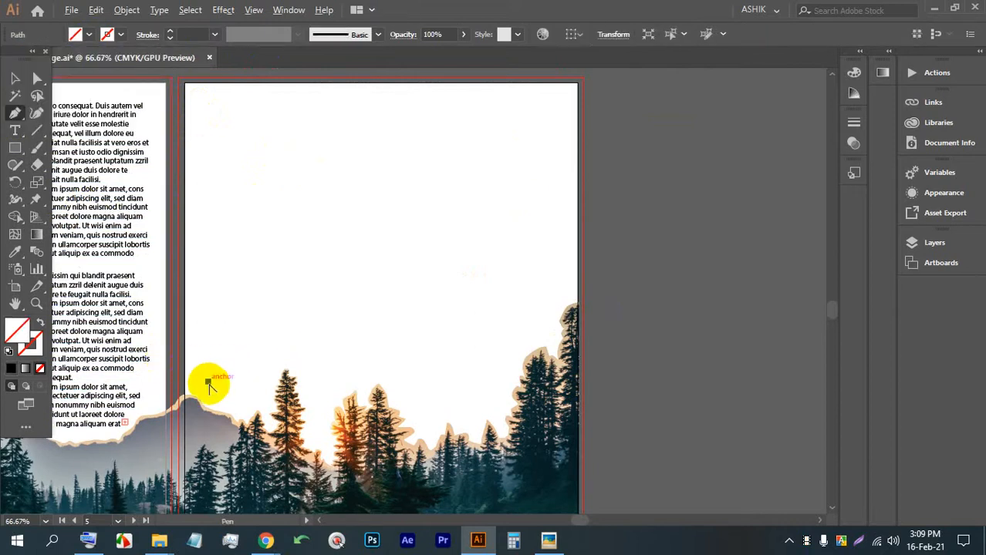
scroll(220, 401, "up", 3)
left_click_drag(265, 415, 267, 416)
left_click_drag(304, 413, 377, 367)
left_click_drag(388, 314, 453, 297)
left_click_drag(473, 331, 507, 418)
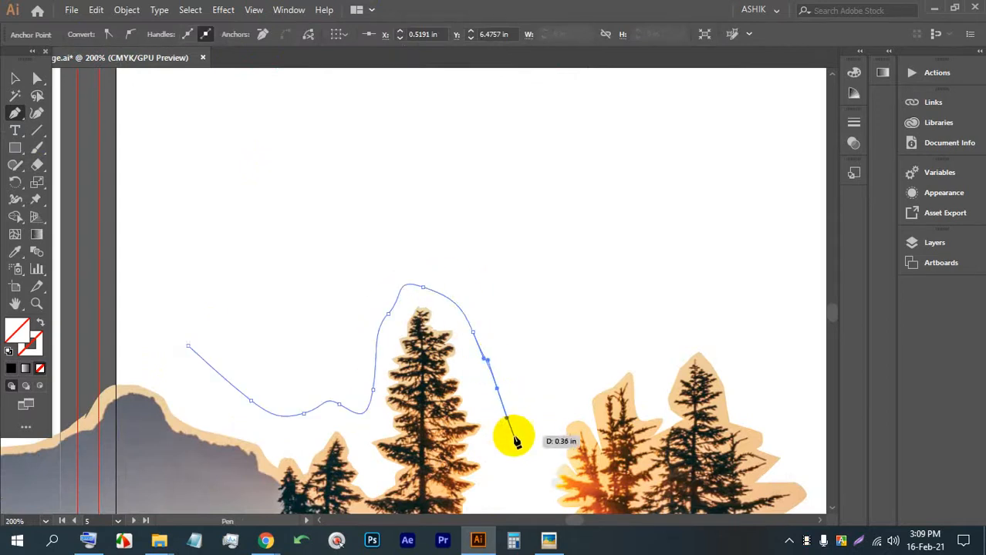
scroll(510, 337, "down", 11)
left_click_drag(497, 314, 513, 333)
left_click(534, 346)
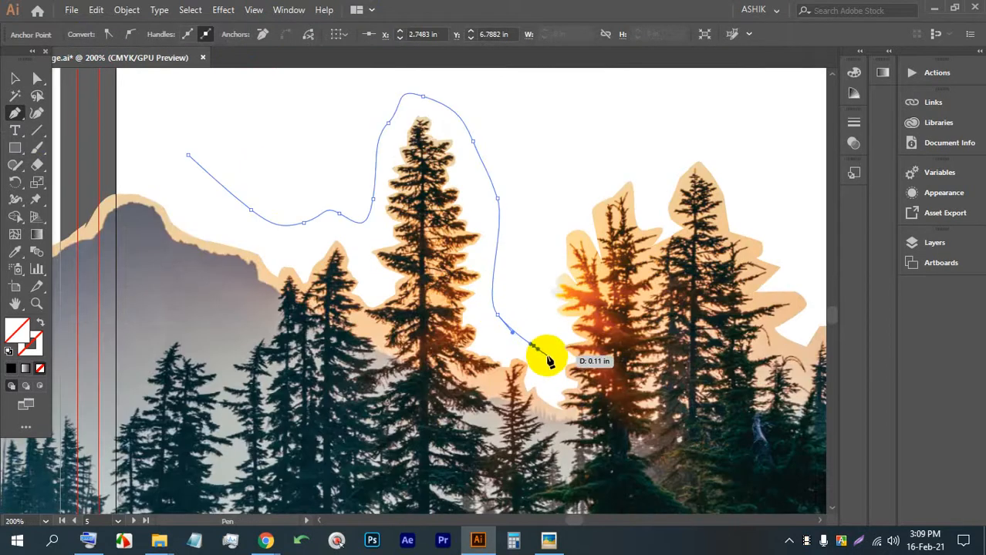
Step: Continue the path up and over the two sunlit pines, dipping slightly between their tips
left_click_drag(546, 305, 546, 279)
left_click_drag(545, 204, 545, 194)
left_click_drag(591, 159, 594, 156)
left_click_drag(629, 136, 655, 159)
left_click(657, 173)
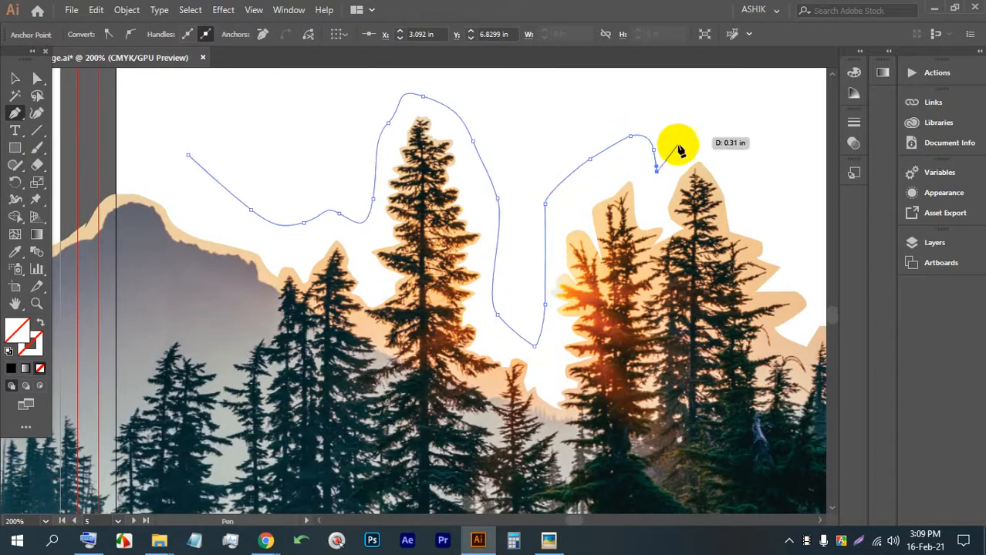
left_click(696, 128)
left_click_drag(720, 152, 351, 212)
Step: Continue the path down and along the low treetops between the sunlit pines and the large trees at the page's outer edge
left_click_drag(413, 282, 421, 294)
left_click_drag(433, 318, 468, 300)
left_click_drag(496, 279, 517, 280)
left_click_drag(553, 296, 591, 316)
left_click(575, 308)
left_click_drag(619, 265, 624, 259)
left_click_drag(637, 269, 650, 291)
left_click(661, 313)
left_click_drag(670, 240, 672, 238)
left_click_drag(693, 218, 569, 299)
key("ctrl+z")
Step: Trace the path up over the large trees to the tallest one at the page's outer edge
left_click_drag(568, 246, 573, 237)
left_click_drag(596, 214, 607, 211)
left_click(637, 201)
left_click_drag(659, 191, 661, 190)
left_click_drag(695, 162, 588, 329)
left_click_drag(595, 268, 597, 264)
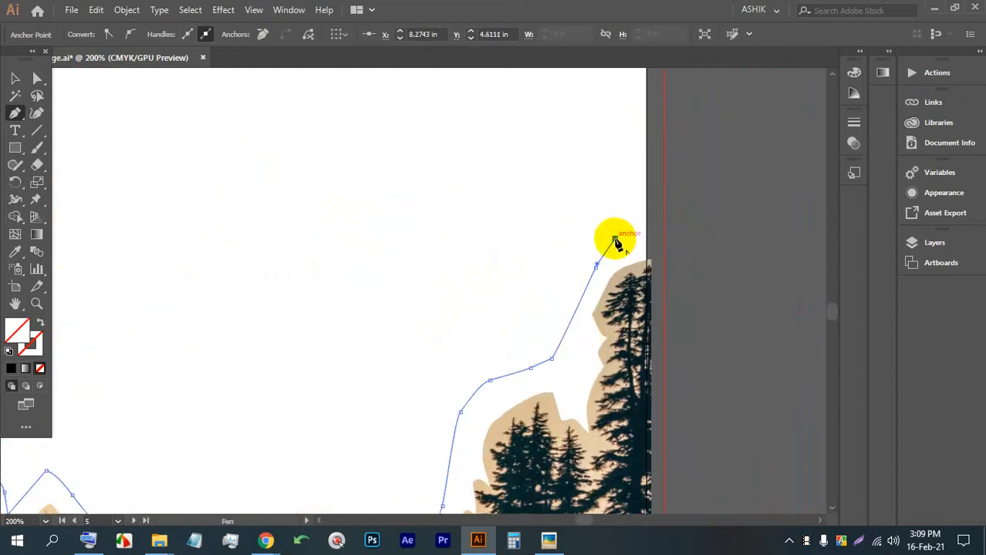
Step: Close the path with straight segments just inside the page's outer, upper and inner edges, back to its starting anchor
scroll(622, 239, "down", 3)
scroll(616, 185, "up", 4)
scroll(645, 197, "up", 1)
scroll(645, 204, "down", 2)
scroll(631, 230, "up", 1)
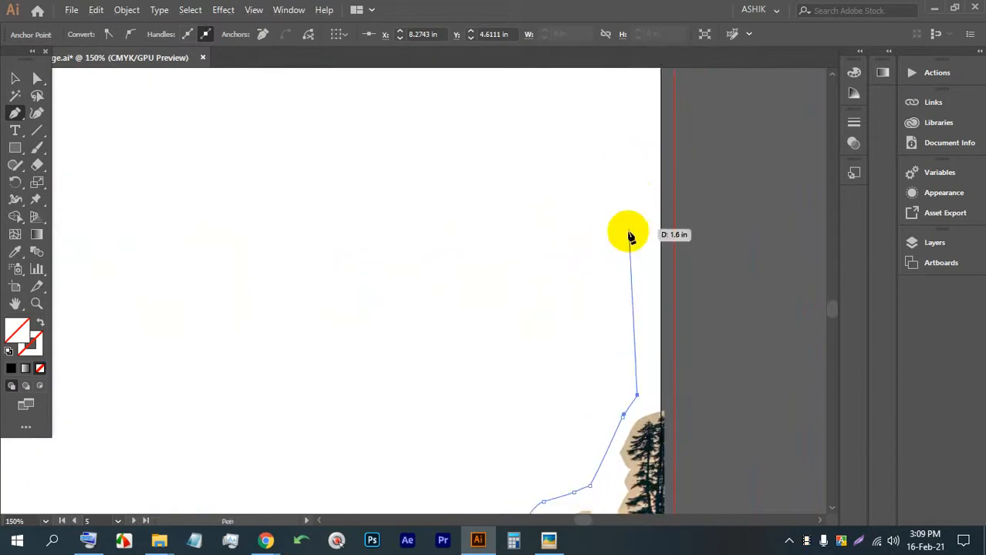
scroll(630, 236, "down", 3)
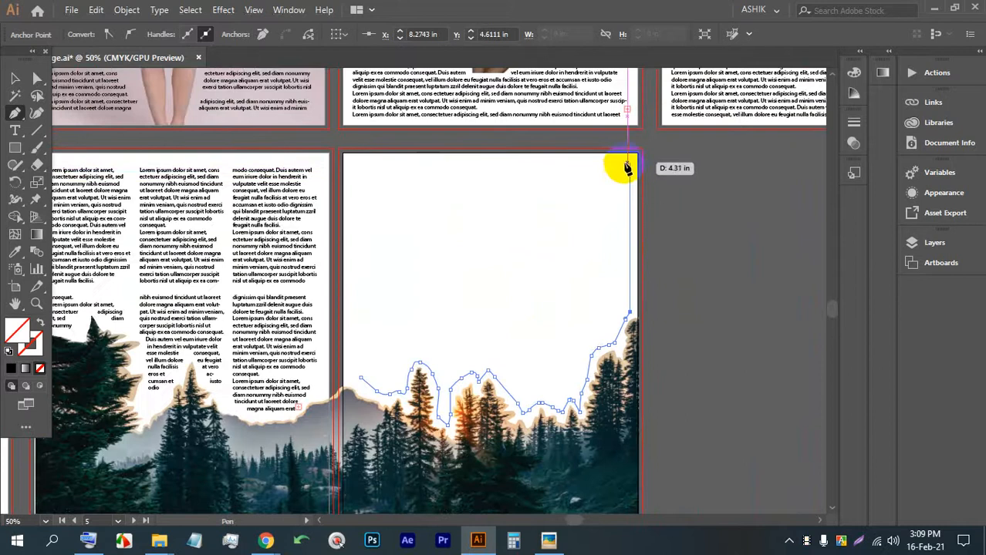
left_click(629, 164)
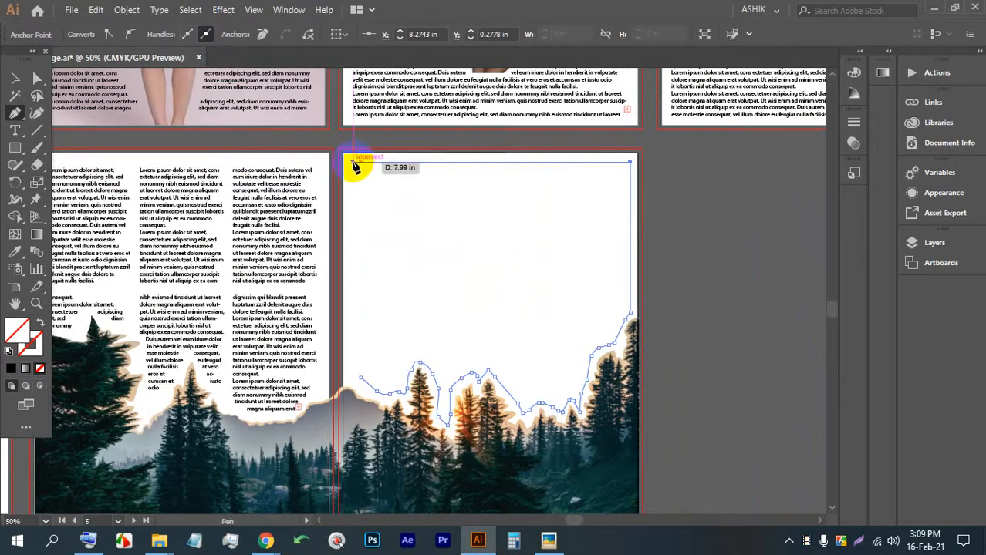
left_click(356, 162)
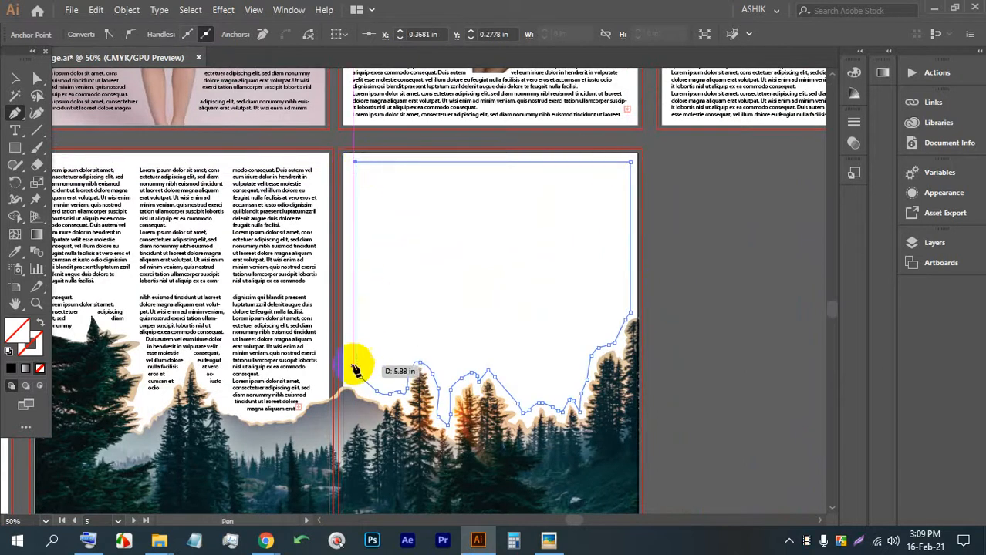
left_click(354, 378)
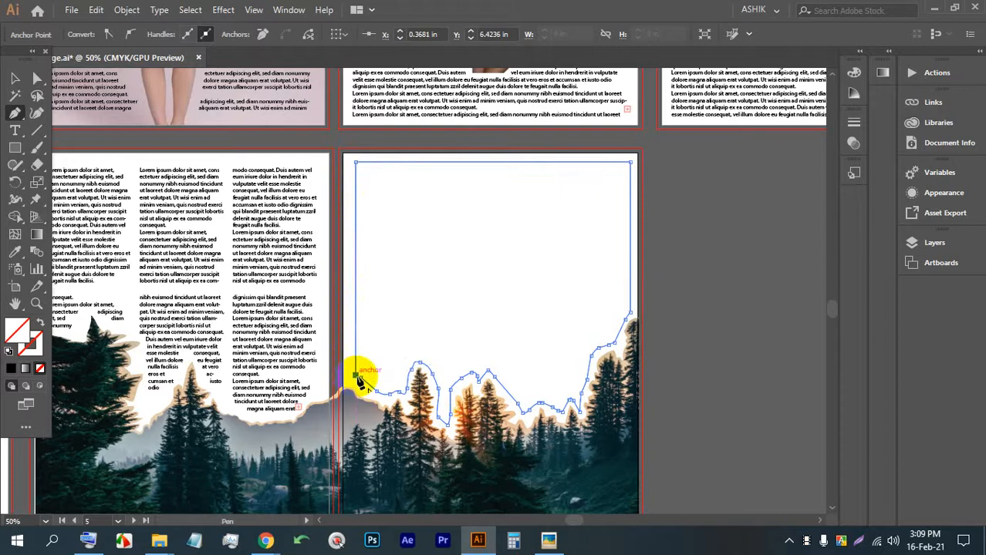
Step: Convert the closed outline into an area type frame filled with placeholder text
left_click(14, 130)
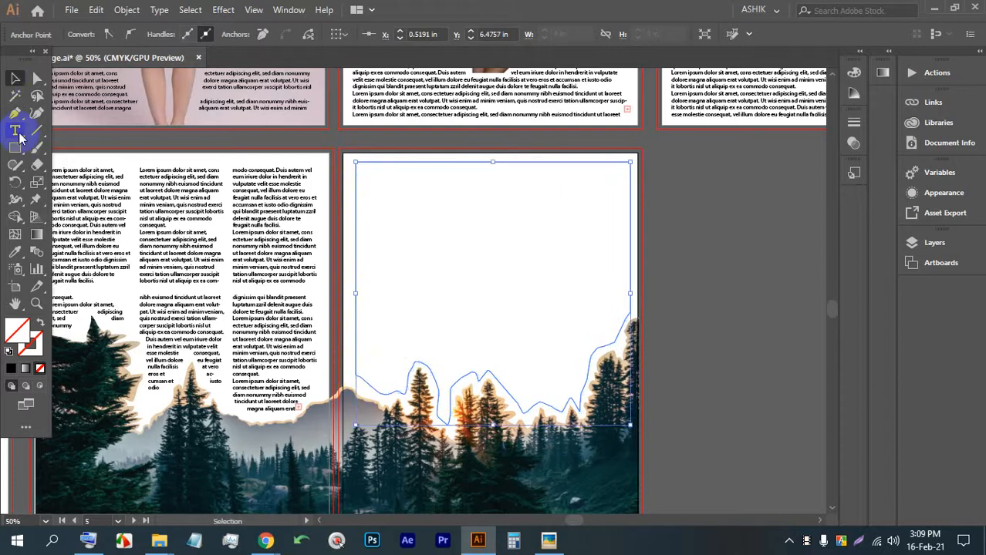
left_click(359, 176)
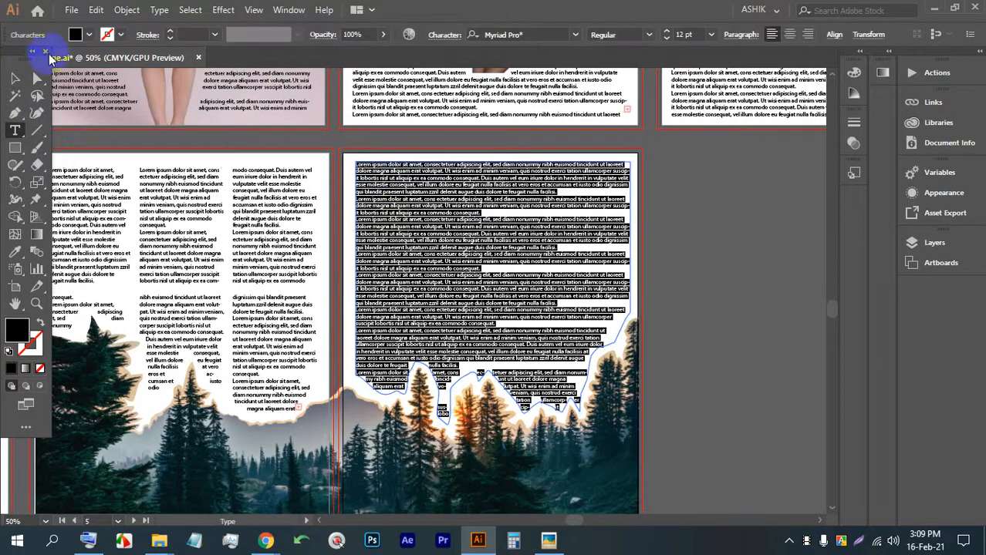
left_click(17, 79)
Step: Divide the new text frame into 3 rows and 3 columns with Area Type Options and deselect it
left_click(127, 9)
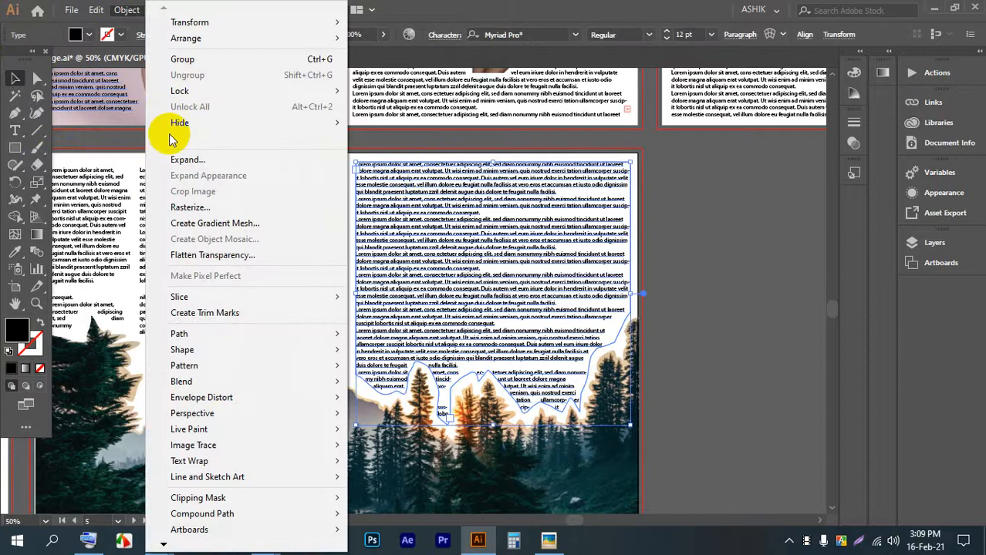
left_click(403, 194)
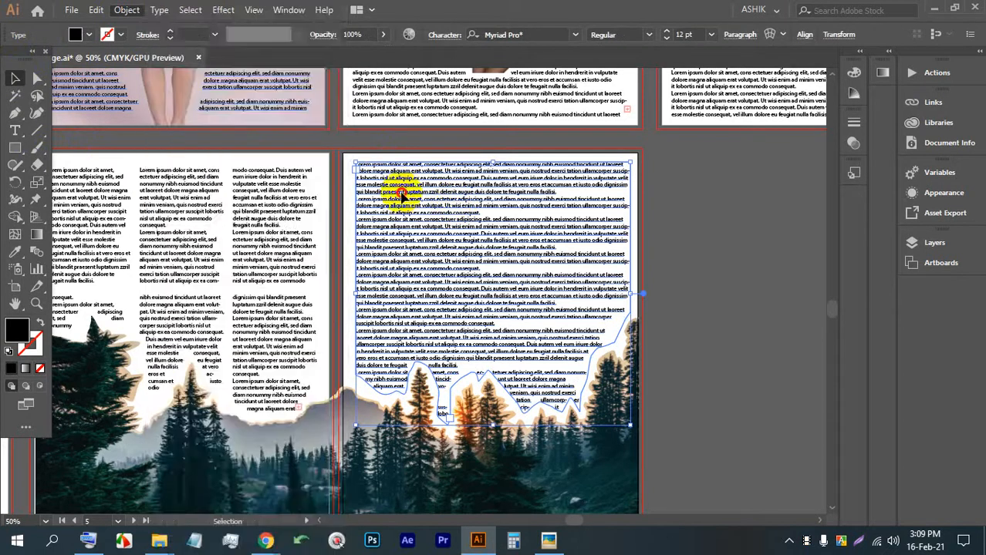
left_click(127, 9)
left_click(126, 9)
left_click(159, 10)
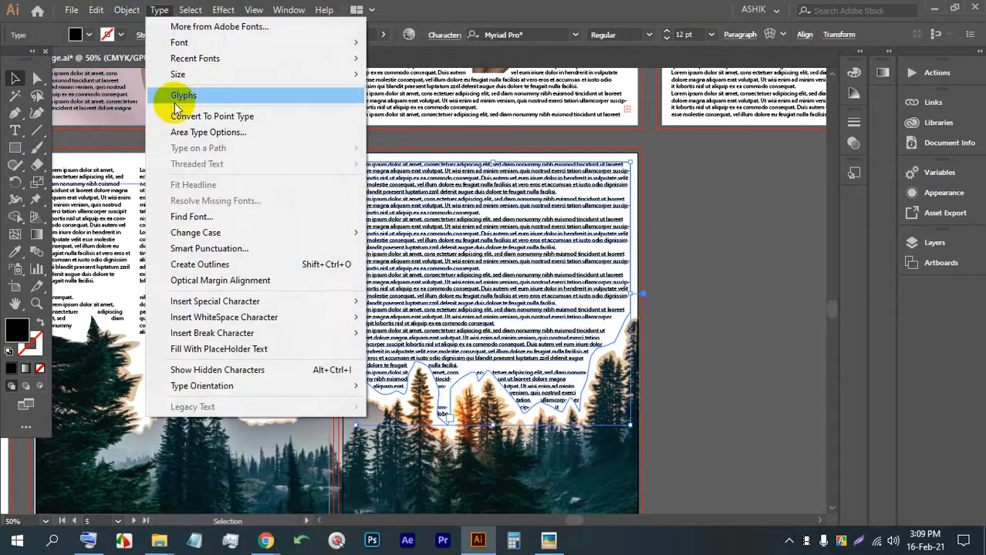
left_click(202, 132)
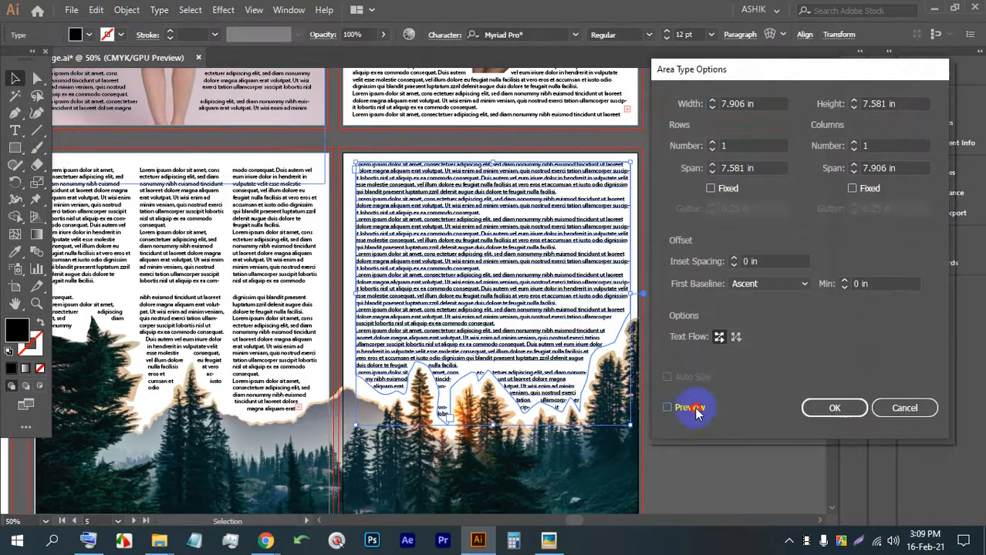
double_click(722, 145)
type("3")
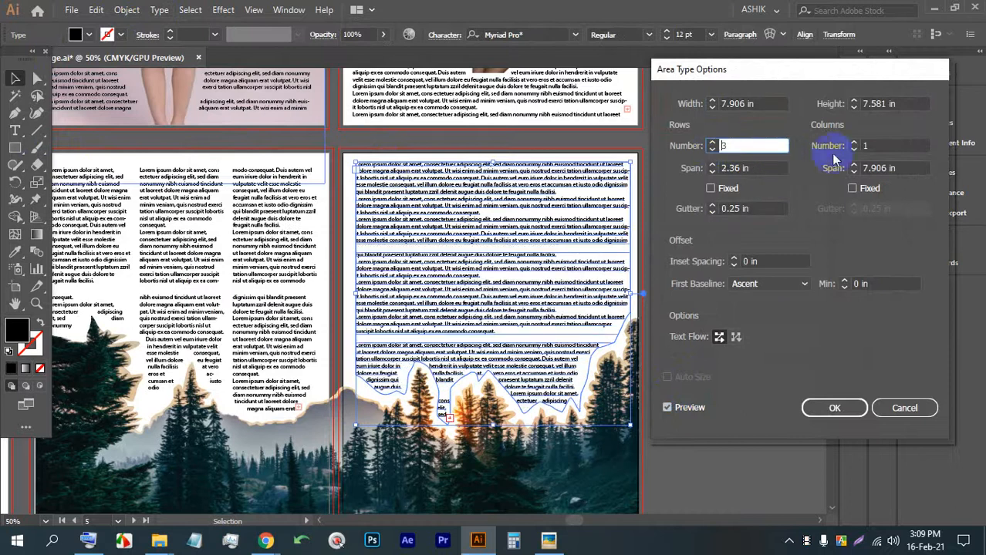
left_click(853, 143)
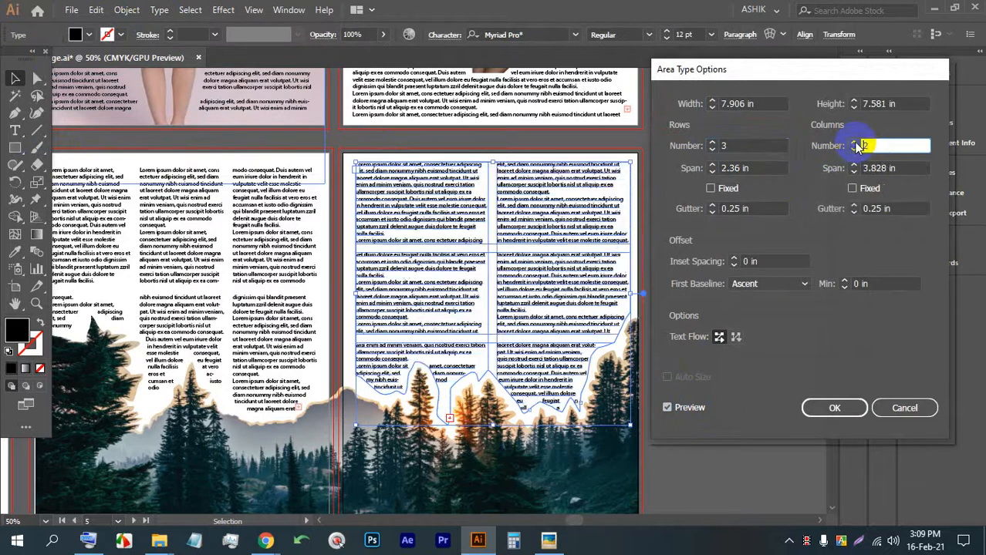
left_click(832, 409)
left_click(724, 207)
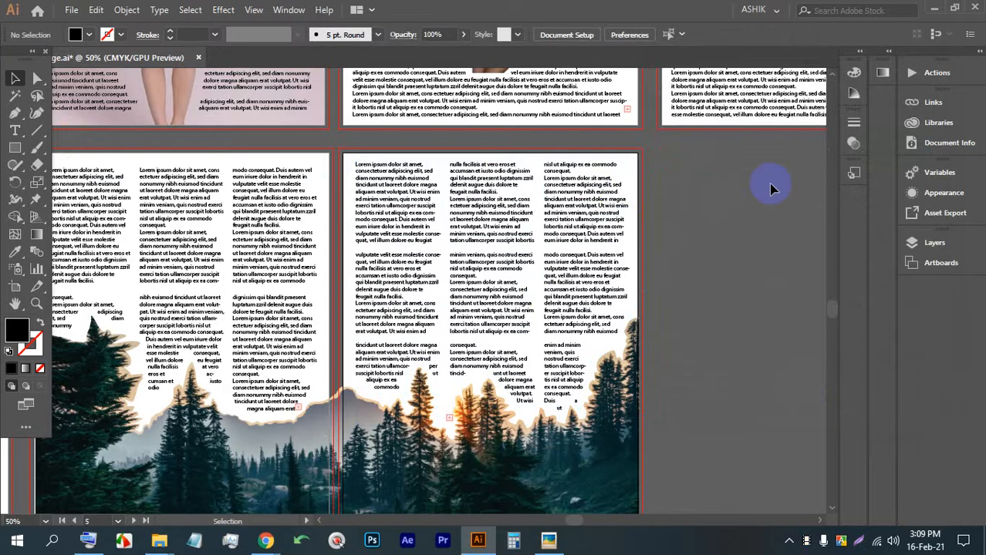
Step: Enlarge the opening words "Lorem ipsum dolor sit amet," on the first page of the forest spread to 25 pt
scroll(669, 217, "down", 3)
scroll(490, 196, "up", 4)
scroll(341, 194, "up", 2)
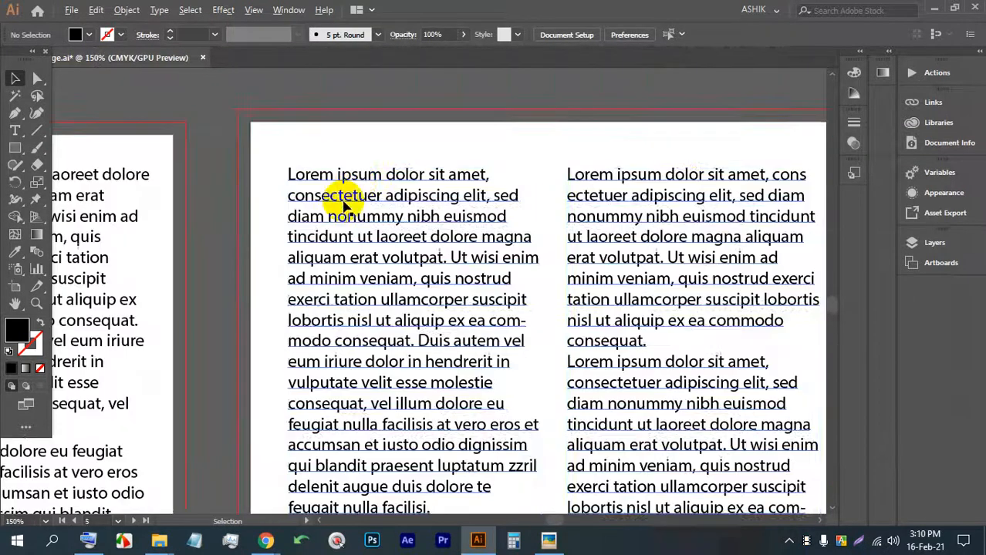
triple_click(356, 179)
double_click(356, 176)
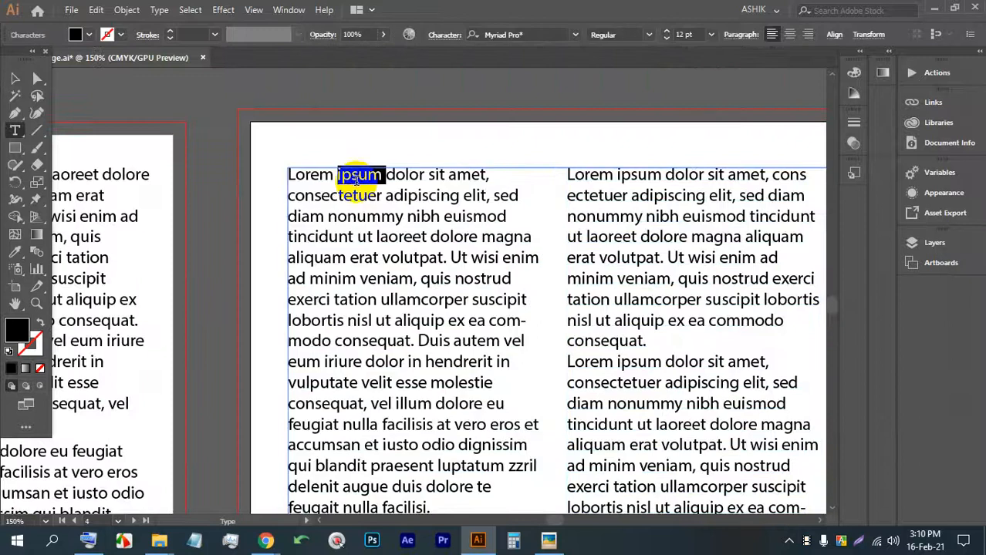
triple_click(420, 176)
left_click(480, 177)
left_click_drag(483, 176, 270, 175)
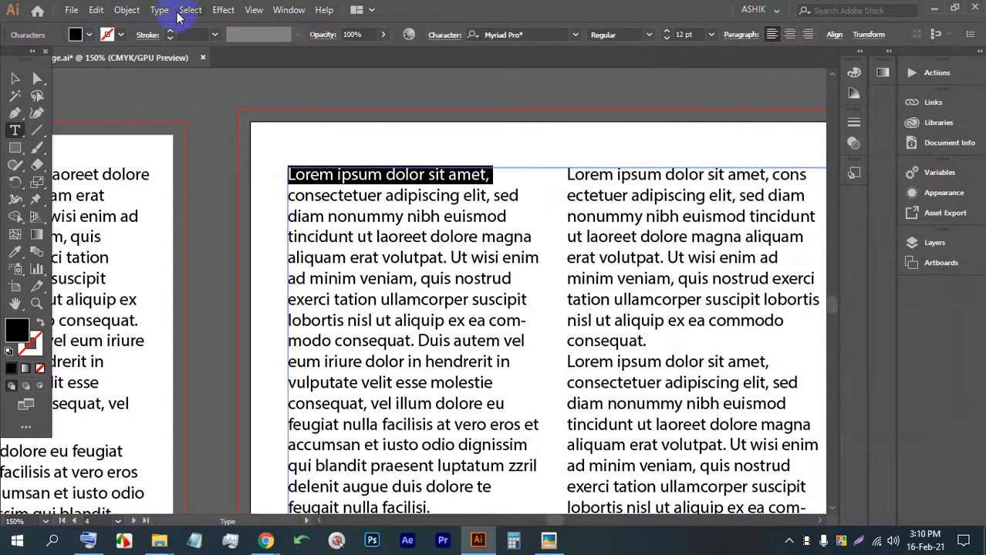
left_click(666, 30)
left_click(666, 31)
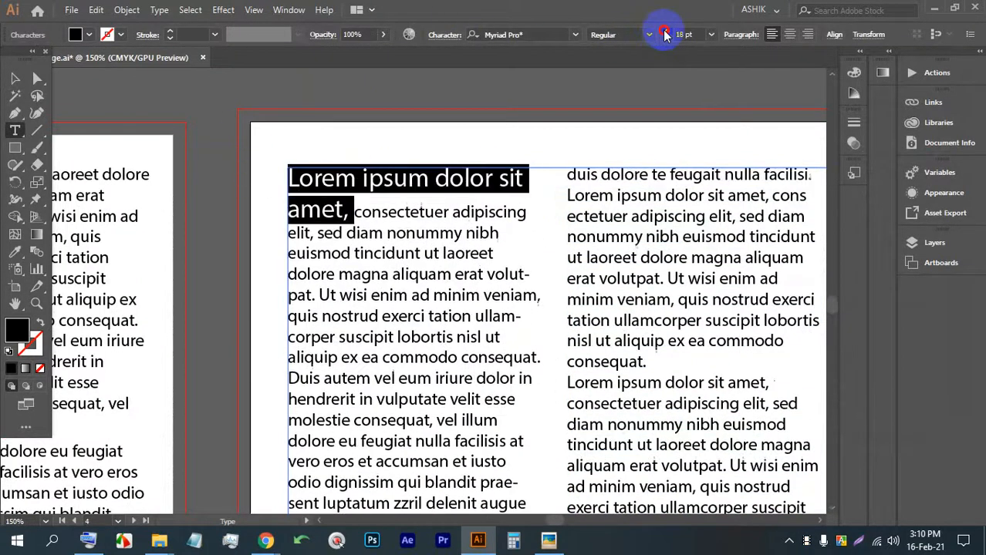
left_click(667, 31)
left_click(667, 30)
left_click(666, 35)
left_click(666, 35)
left_click(666, 35)
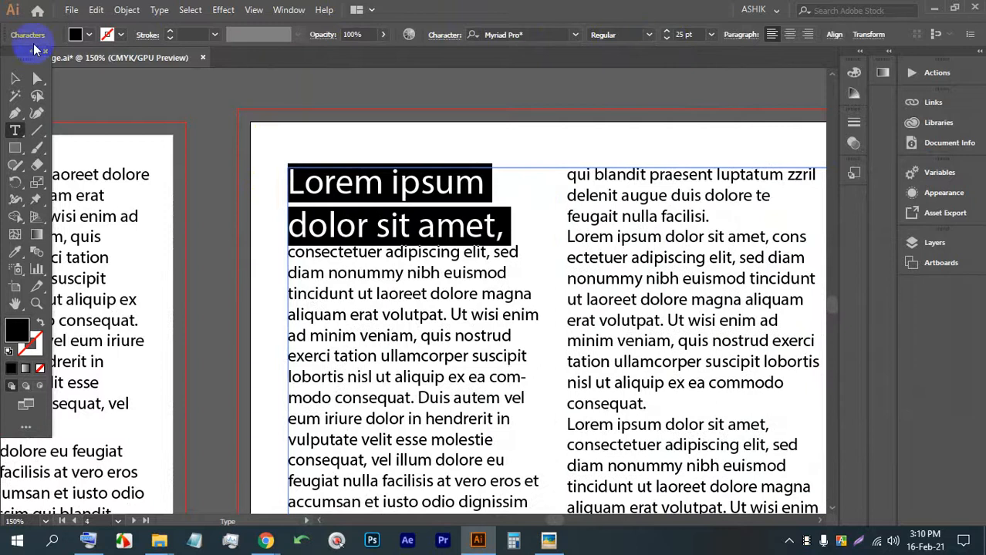
Step: Fill the enlarged opening words with green C=75 M=0 Y=75 K=0, set them in Poster Bodoni BT, and deselect the text
left_click(87, 35)
left_click(79, 71)
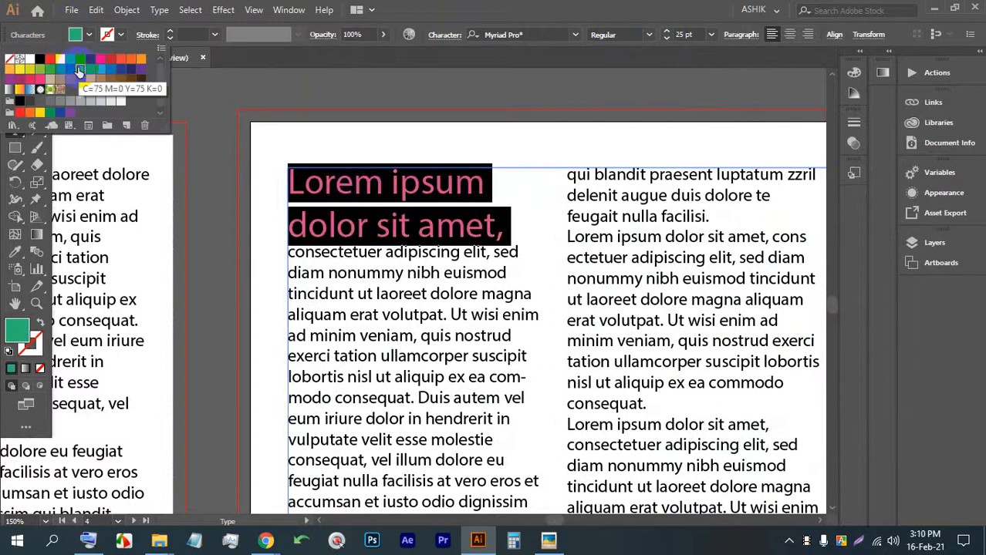
left_click(649, 37)
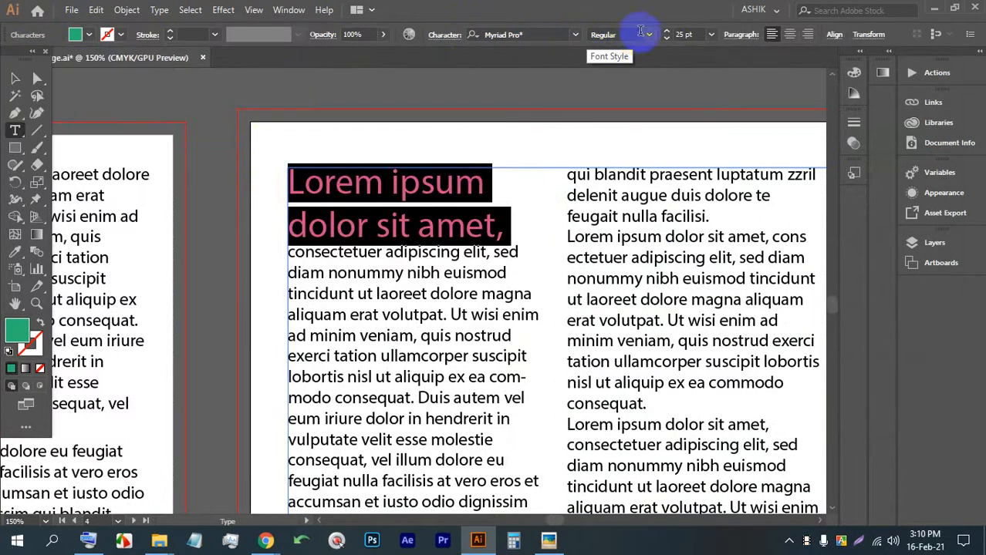
left_click(574, 36)
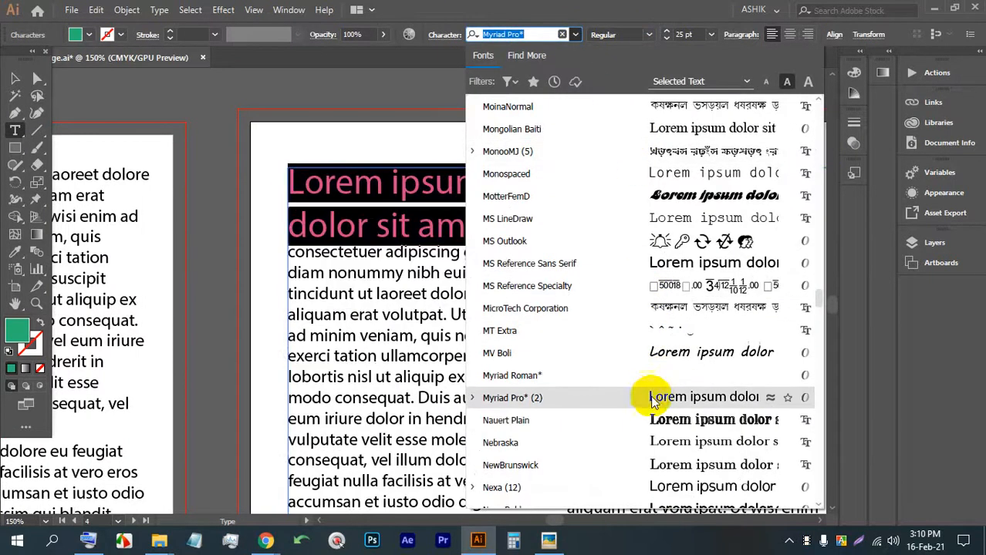
scroll(654, 390, "down", 6)
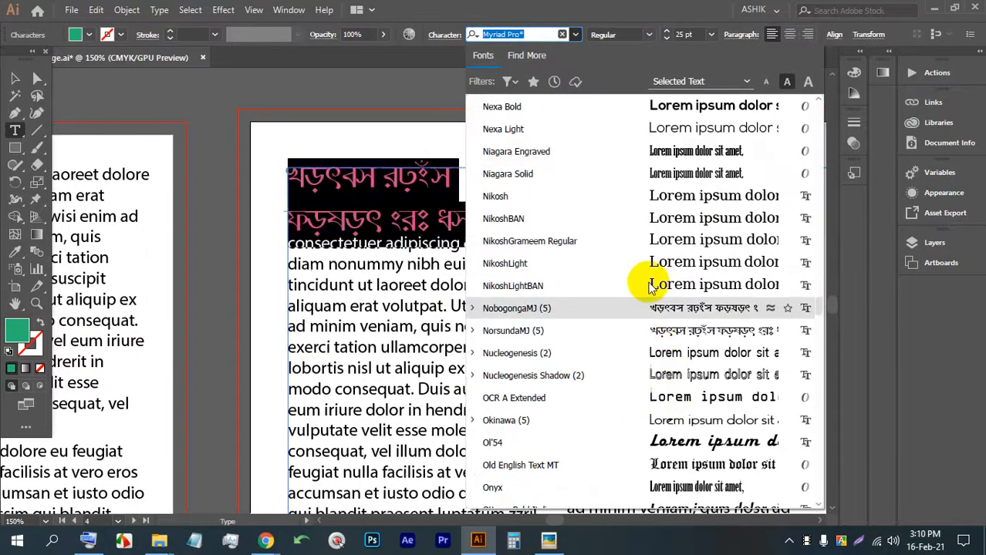
scroll(678, 425, "down", 2)
scroll(670, 376, "down", 12)
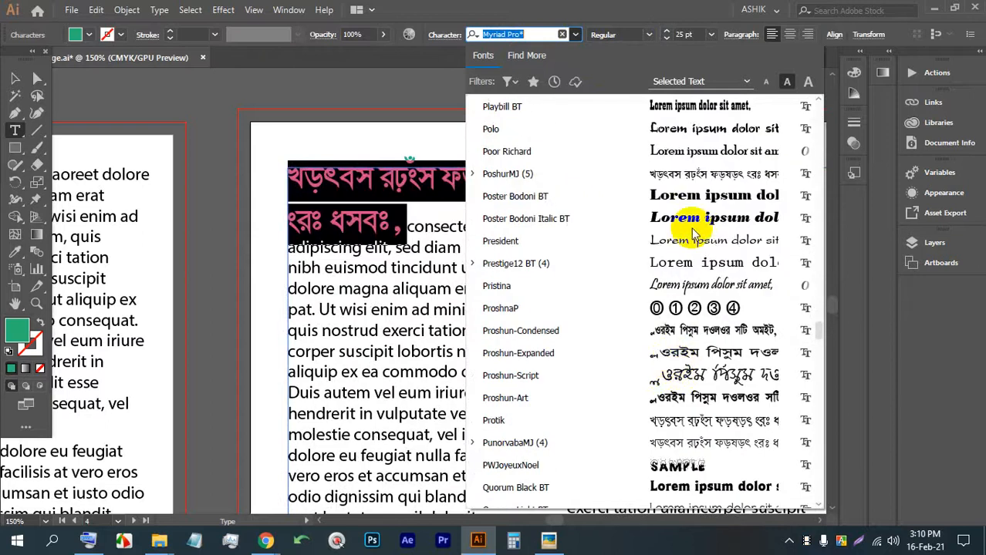
left_click(691, 197)
left_click(15, 78)
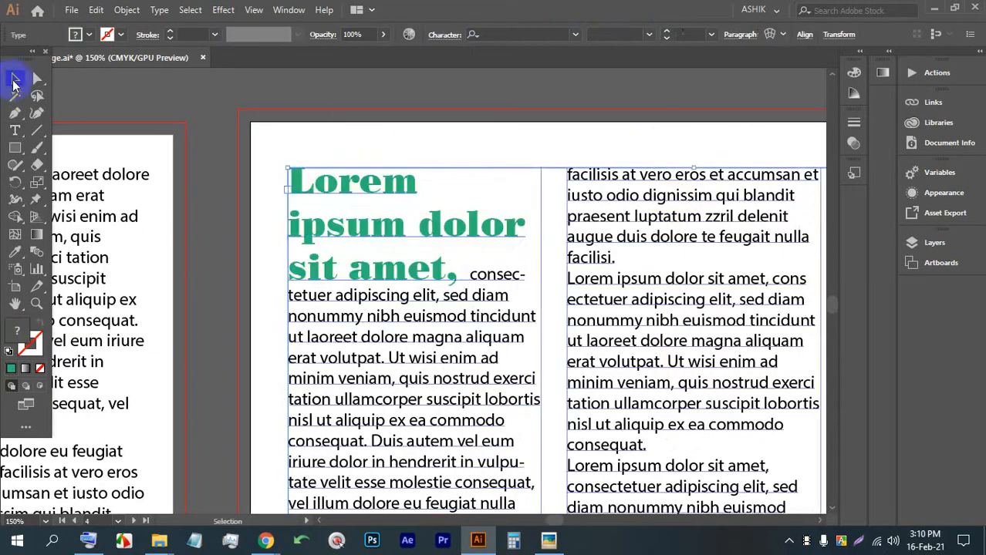
left_click(326, 109)
Step: Save the document and look over all the magazine pages
scroll(302, 146, "down", 3)
scroll(494, 270, "up", 3)
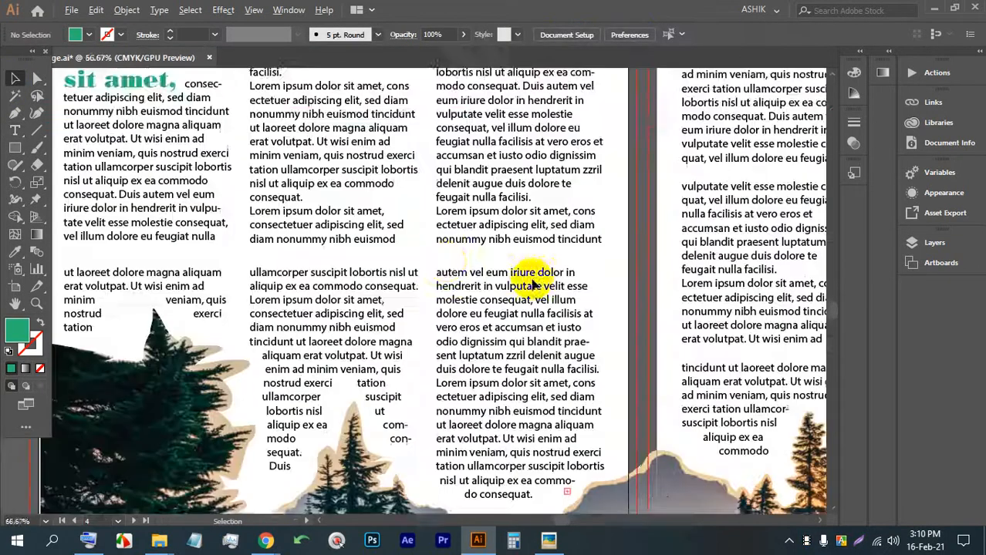
scroll(470, 216, "down", 3)
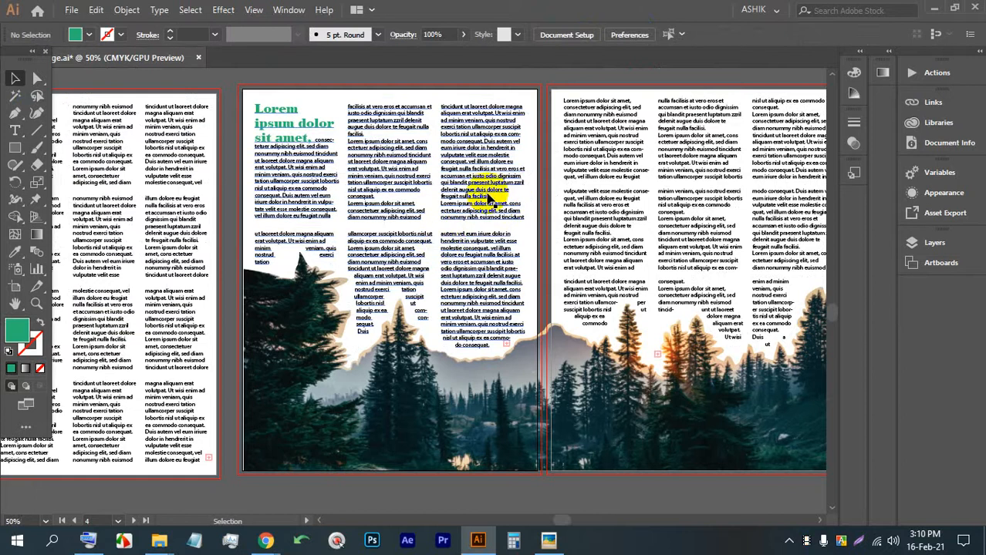
key("ctrl+s")
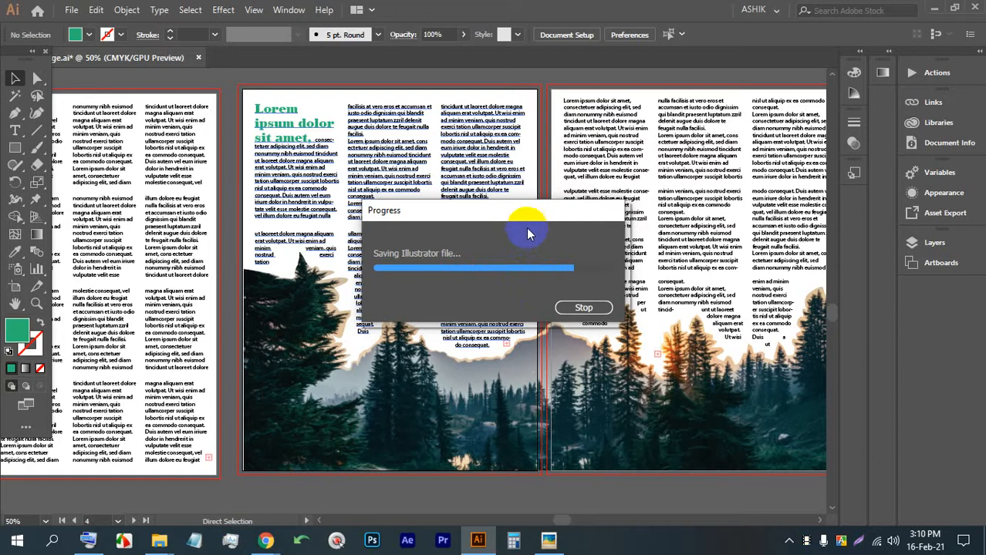
key("ctrl+minus")
scroll(447, 358, "down", 1)
scroll(590, 252, "up", 2)
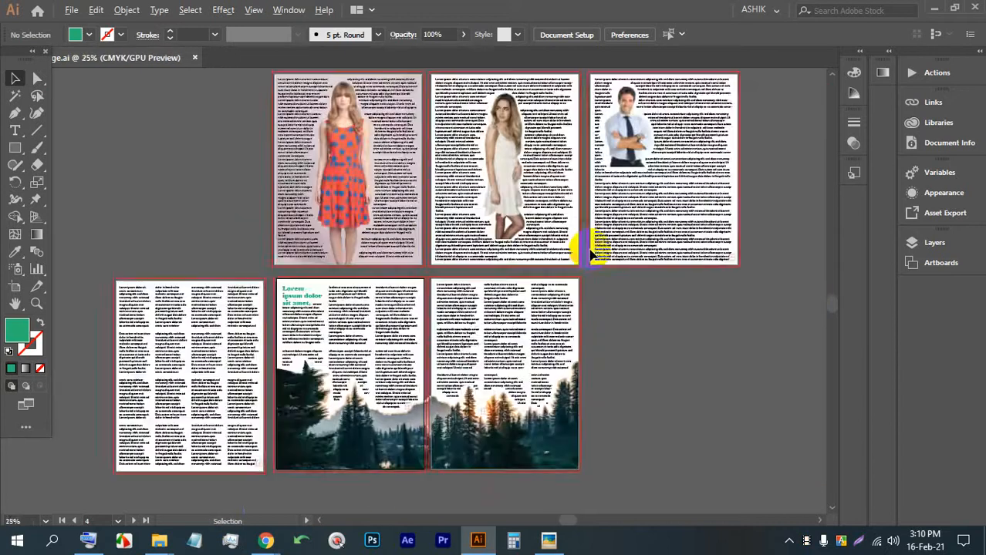
scroll(629, 318, "up", 2)
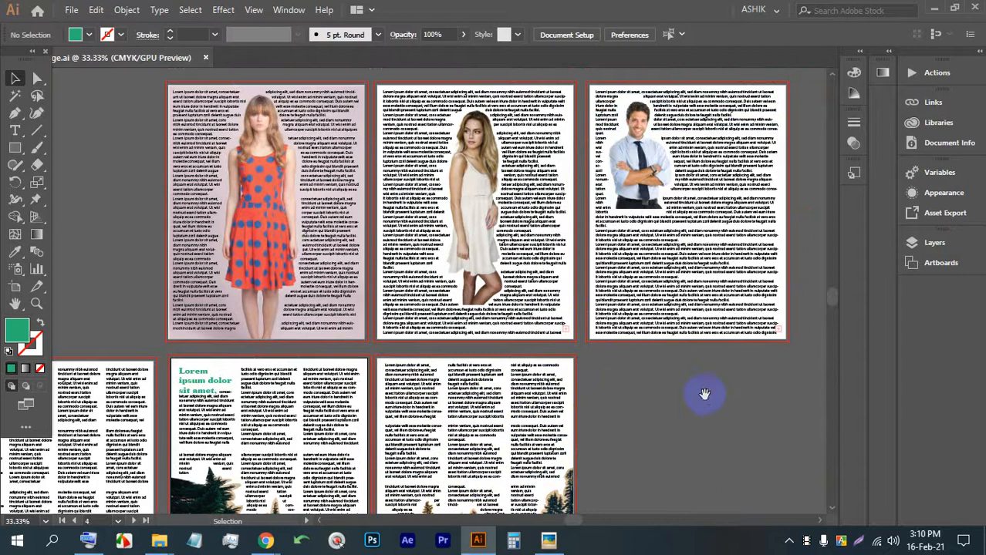
left_click_drag(704, 394, 661, 349)
Step: Switch to Chrome and search Google Images for "magazine page" in a new tab
mouse_move(262, 544)
left_click(204, 475)
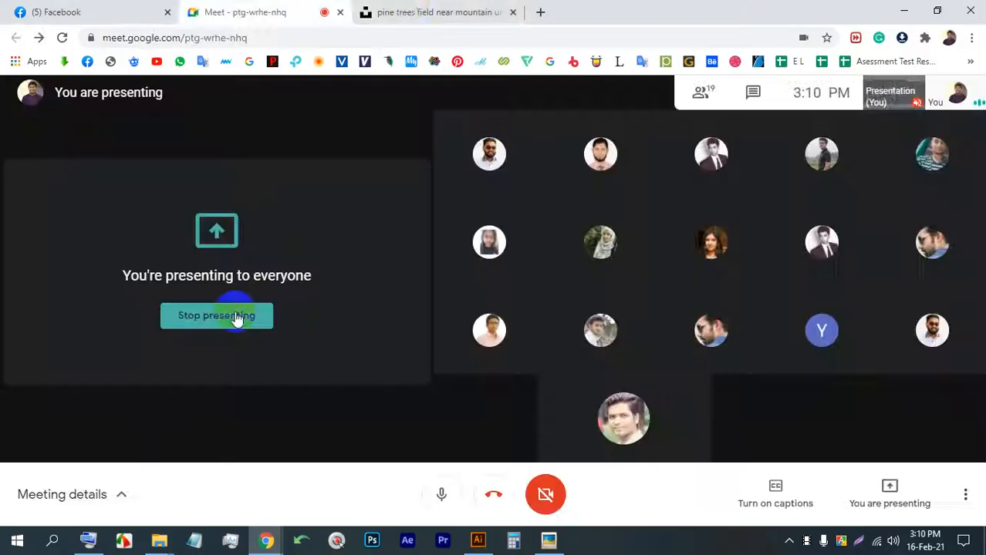
left_click(408, 11)
left_click(541, 13)
left_click(501, 38)
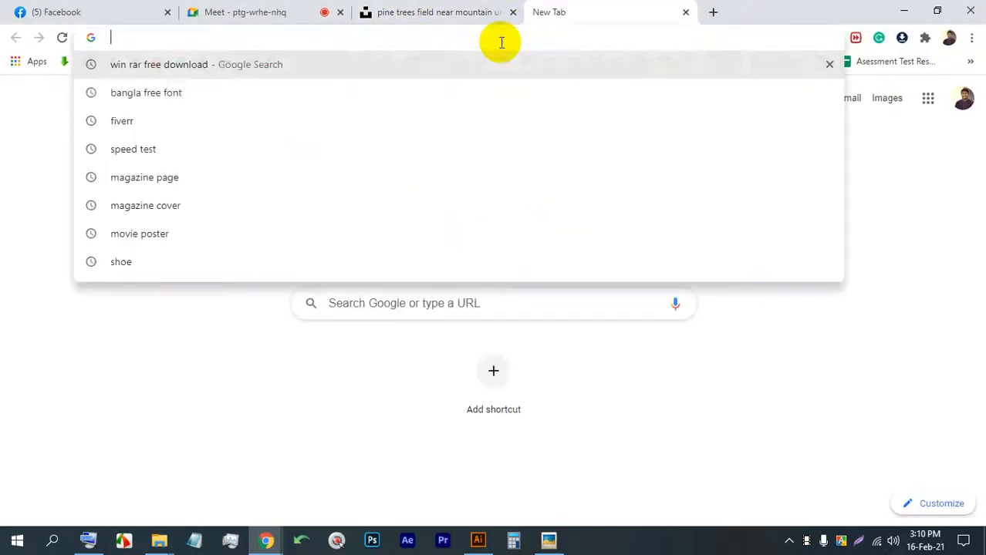
left_click(293, 180)
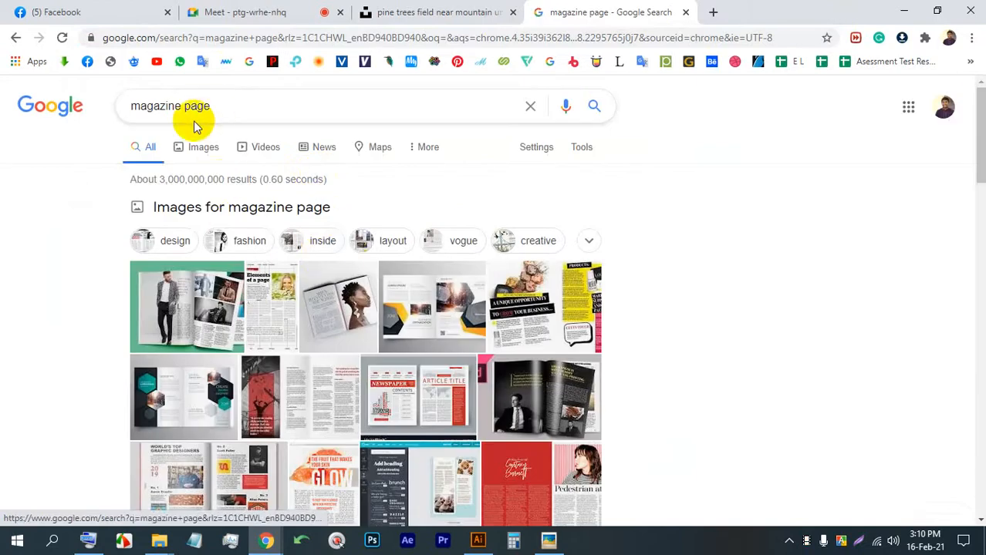
left_click(199, 147)
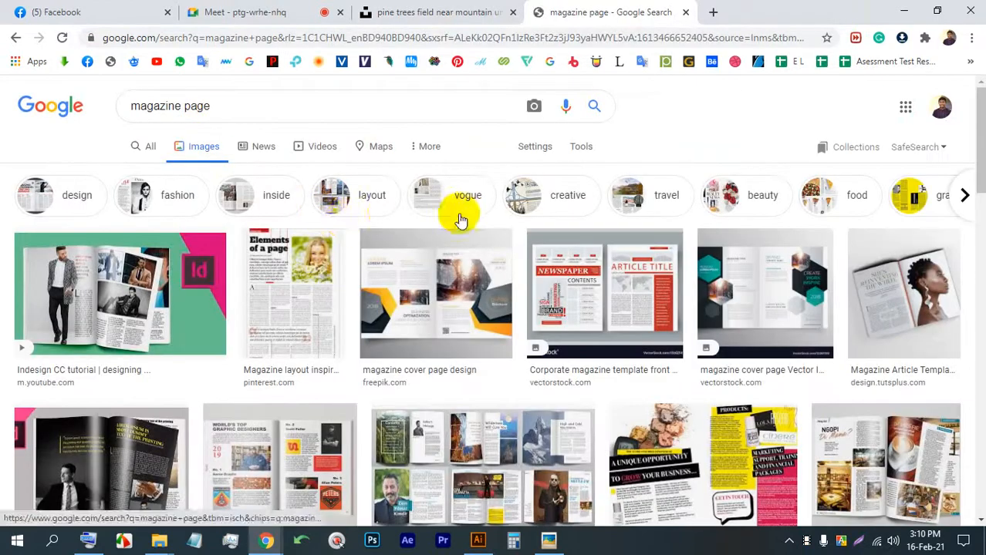
Step: Browse the magazine page image results and preview sample layouts, including the Snowshoe Stories pages and the yellow-and-white multi-column spread
scroll(463, 216, "down", 8)
scroll(509, 264, "down", 2)
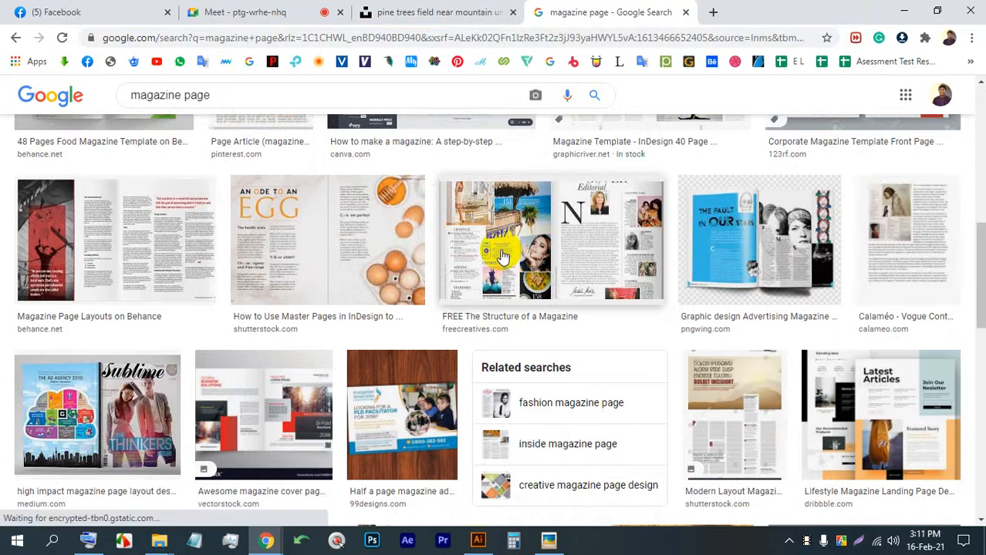
scroll(497, 257, "down", 2)
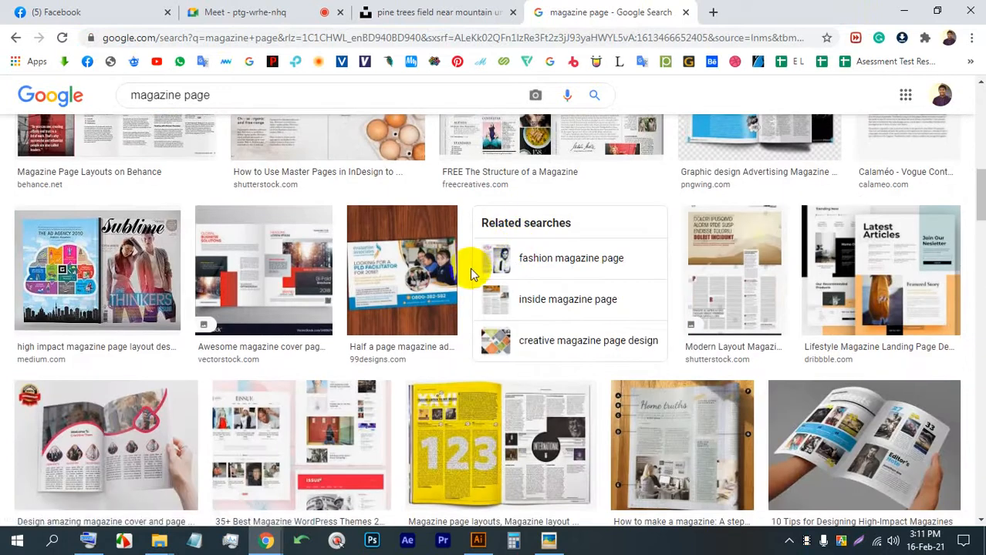
scroll(470, 261, "down", 2)
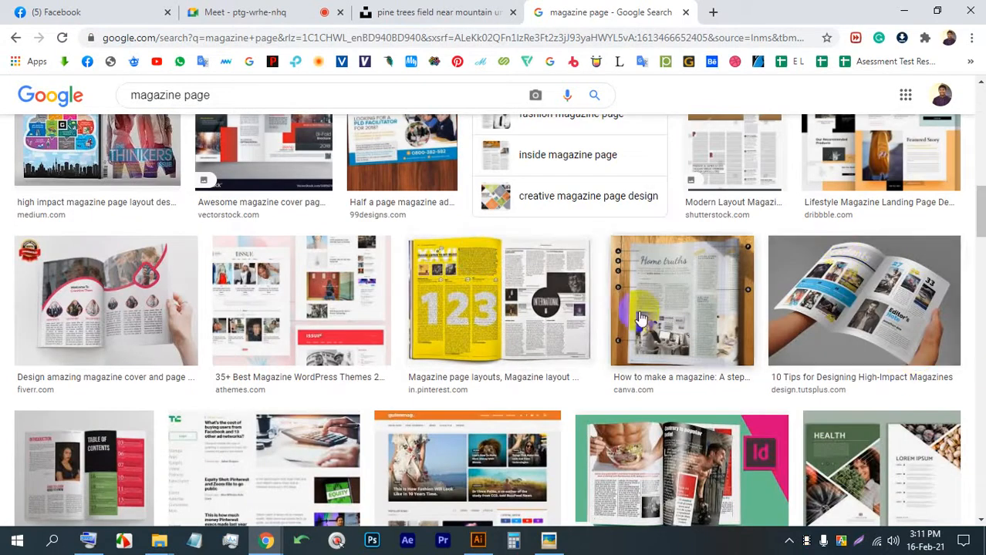
left_click(867, 297)
scroll(755, 386, "down", 5)
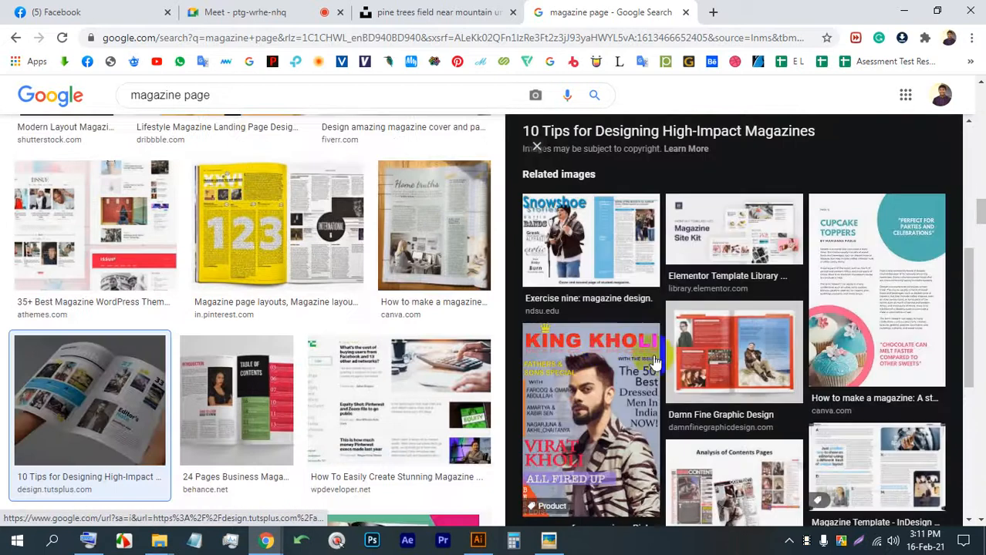
left_click(573, 233)
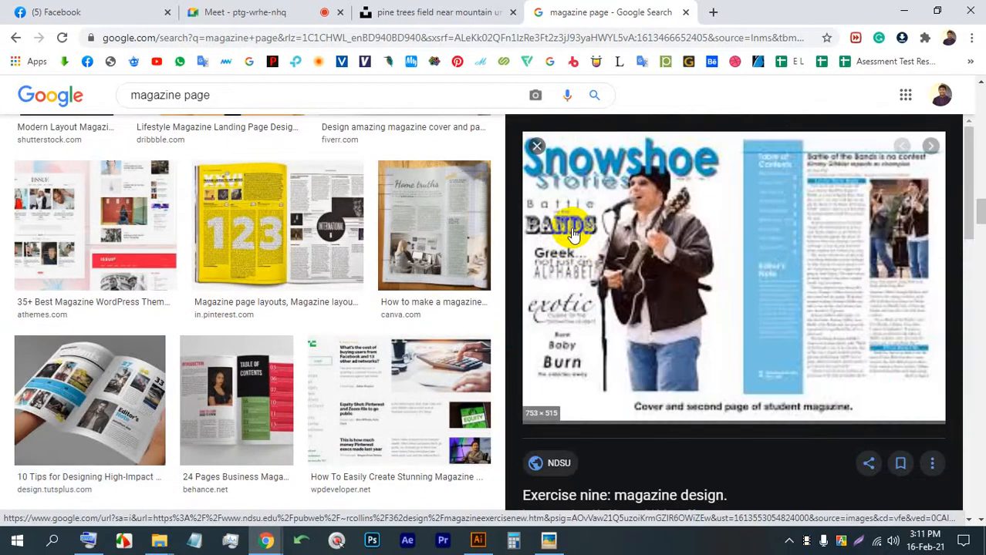
scroll(54, 127, "down", 1)
left_click(198, 167)
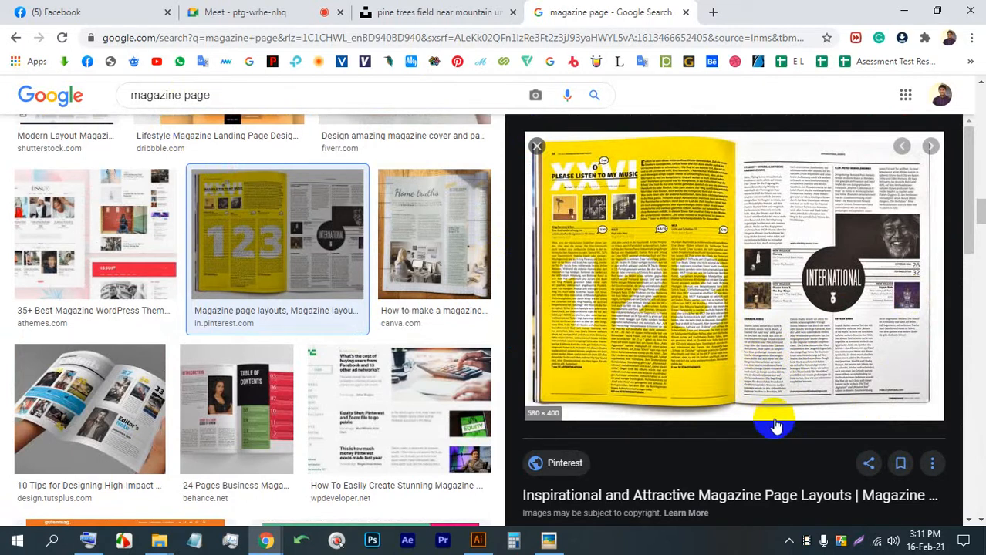
Step: Return to Illustrator and duplicate the four-column text artboard with its contents beside the original, at about X -13.85 in, Y 17.42 in
left_click(316, 12)
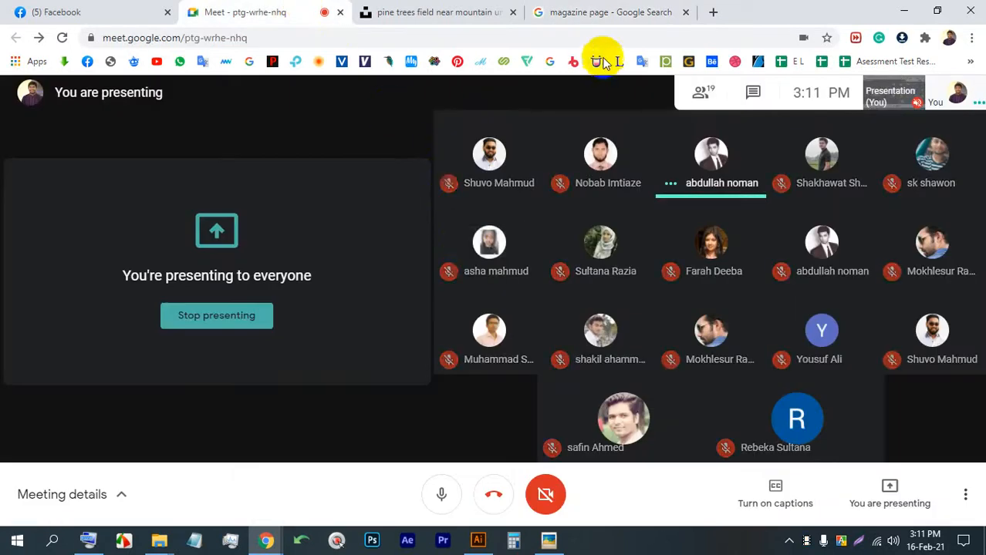
left_click(478, 540)
scroll(490, 316, "down", 3)
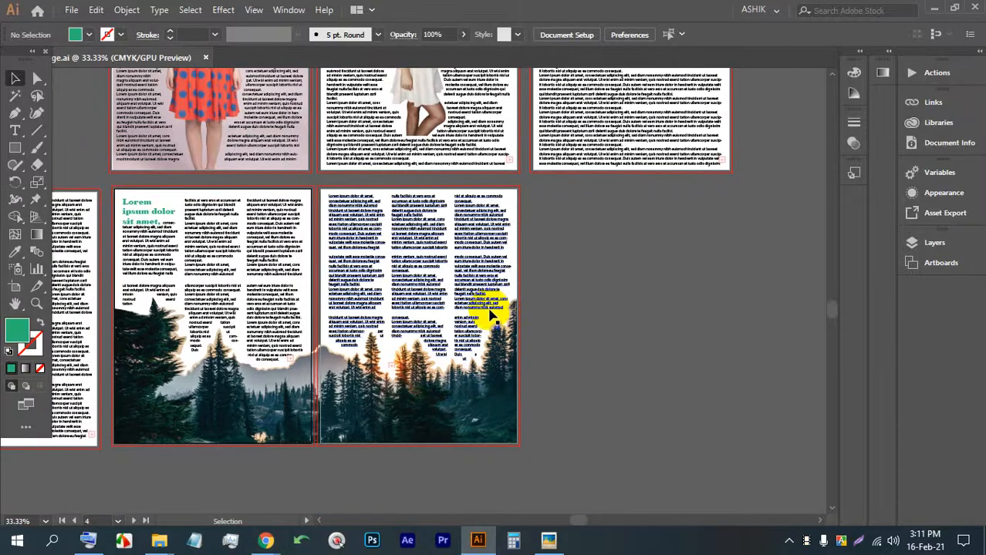
scroll(286, 314, "down", 2)
scroll(319, 334, "up", 4)
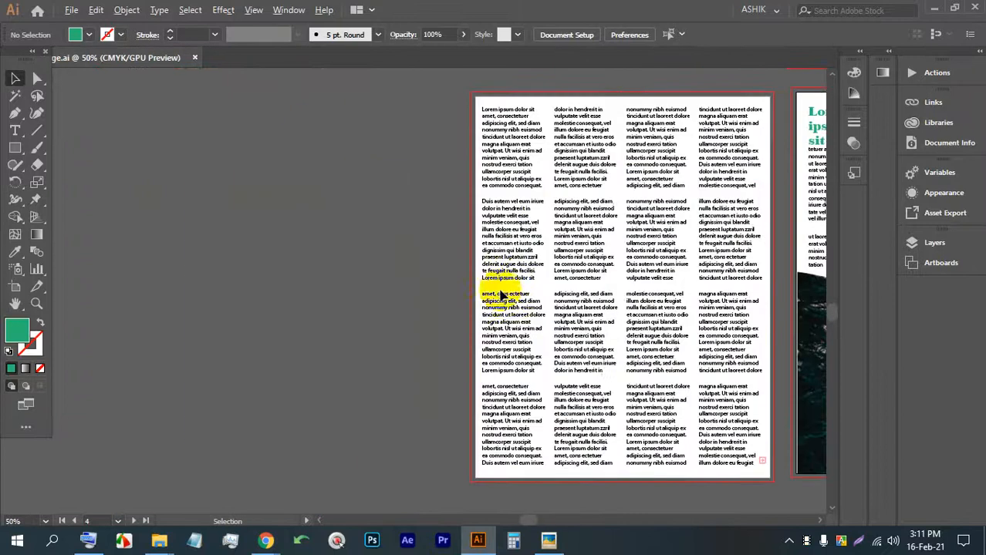
left_click(15, 288)
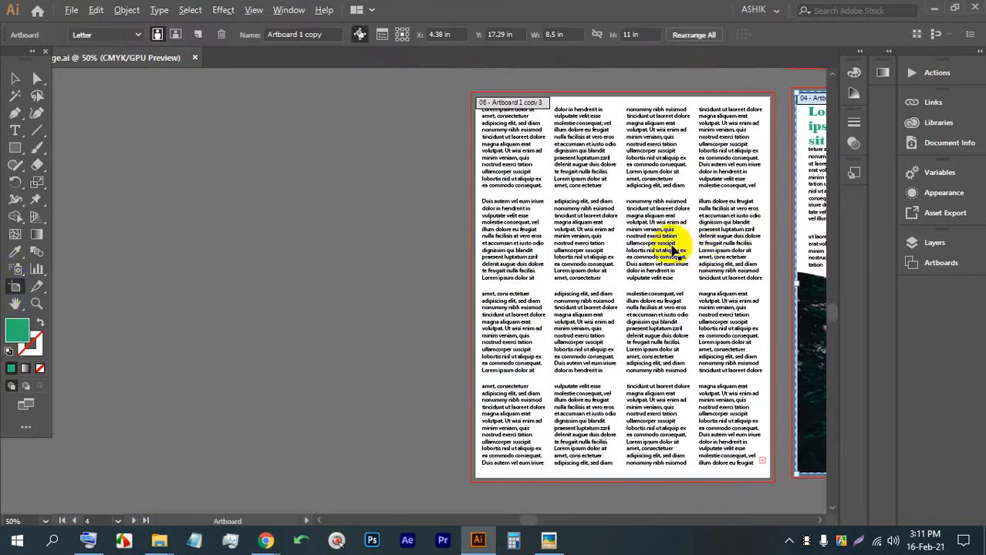
left_click(651, 243)
left_click_drag(644, 244, 459, 236)
key("ctrl+z")
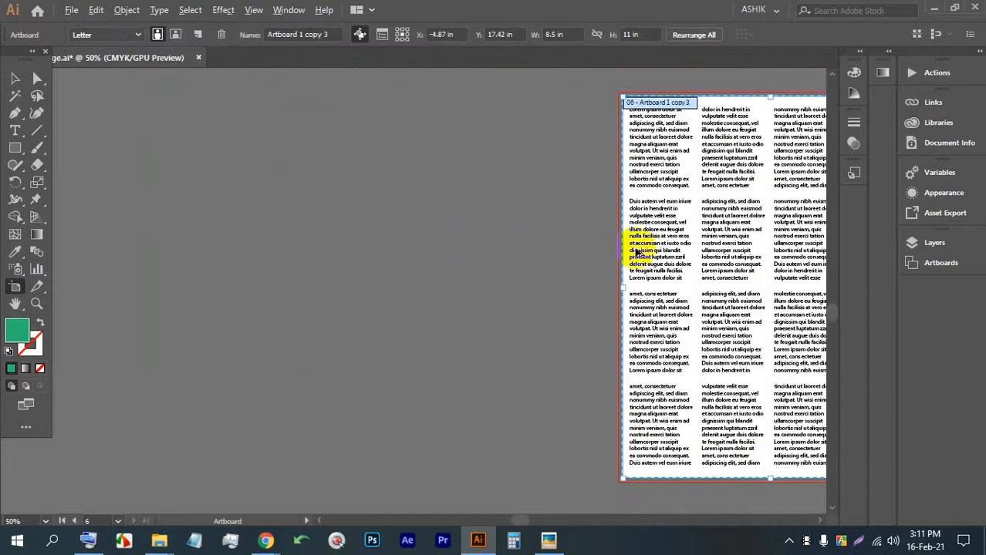
left_click_drag(660, 257, 357, 252)
left_click_drag(516, 268, 445, 251)
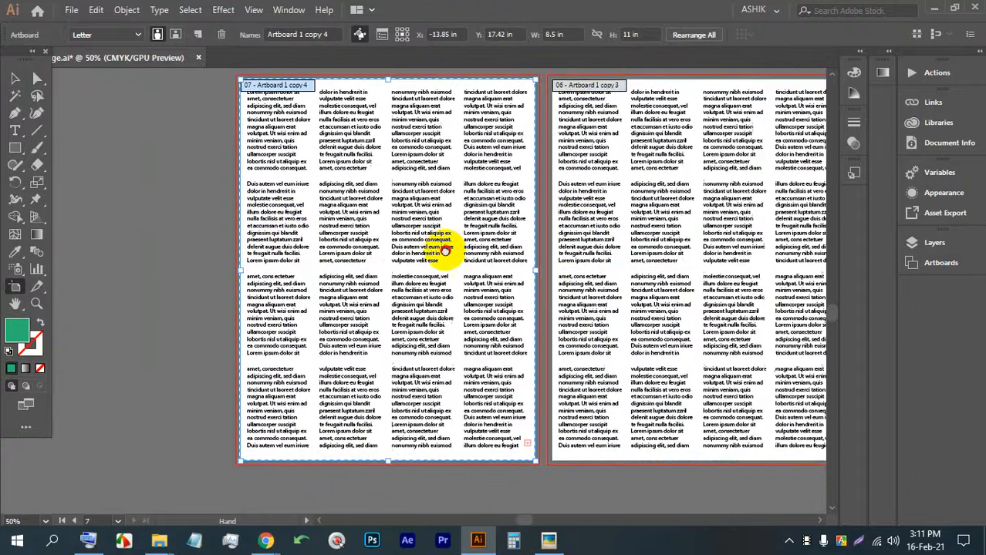
scroll(496, 340, "up", 2)
Step: Delete the four-column text frame from the duplicated artboard
left_click(15, 78)
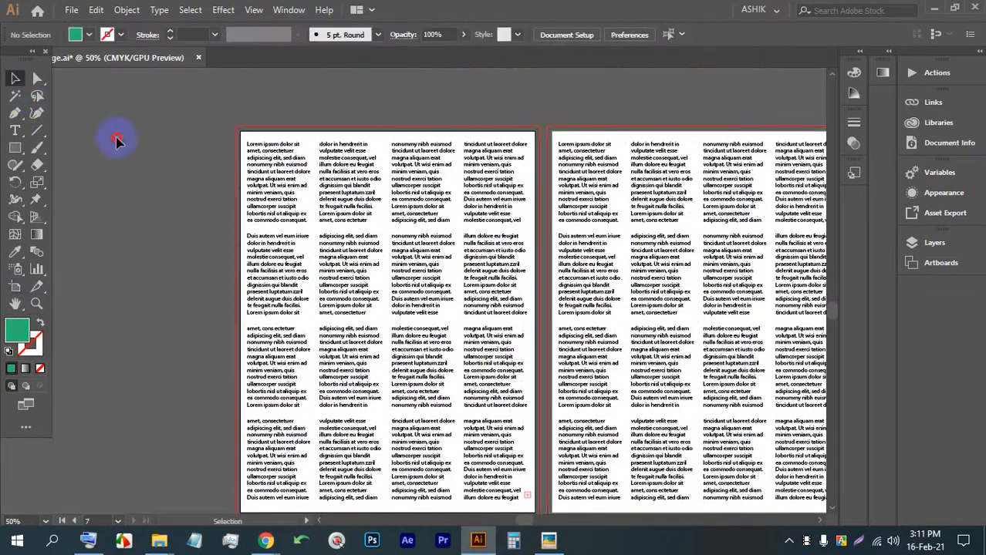
left_click(419, 202)
key("Delete")
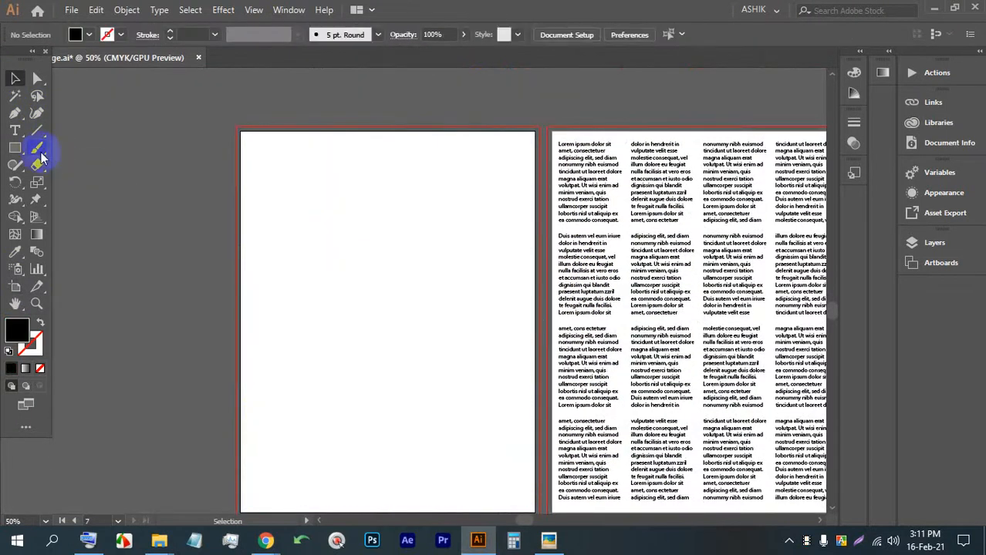
Step: Draw a black square about 3.75 in wide in the middle of the blank artboard
left_click(15, 130)
scroll(264, 188, "down", 3)
scroll(353, 284, "up", 1)
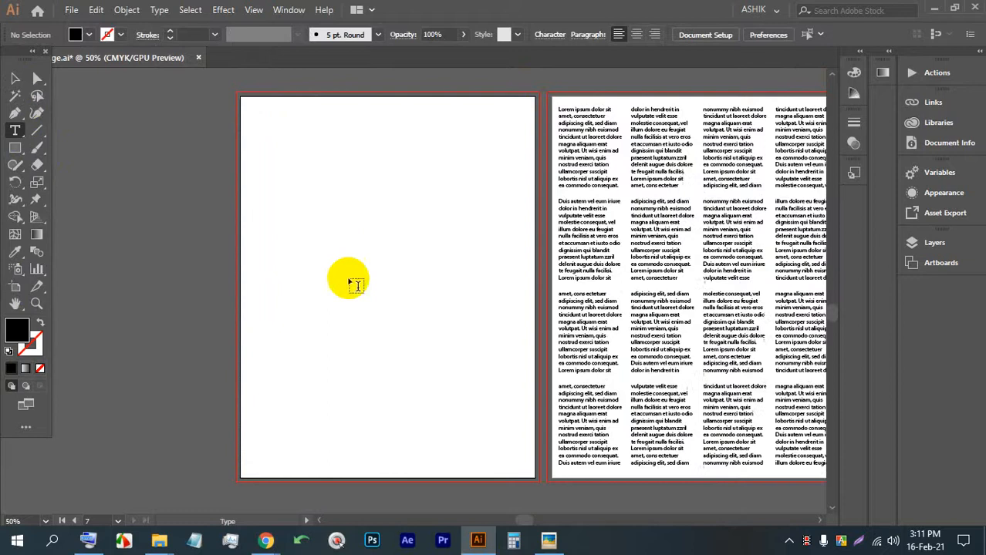
left_click(15, 147)
left_click_drag(327, 220, 455, 315)
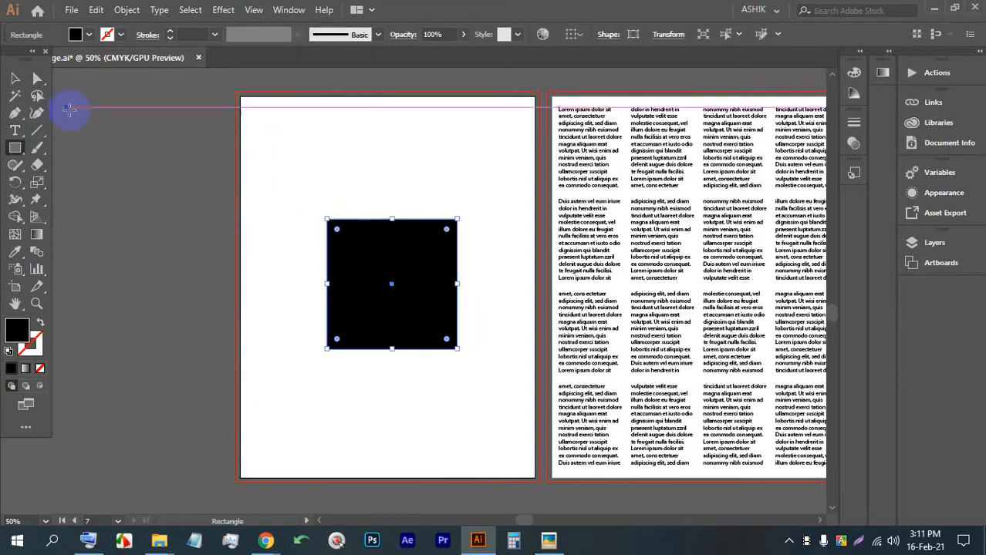
Step: Place a Lorem ipsum text frame inside the black square and fill its text with red
left_click(18, 133)
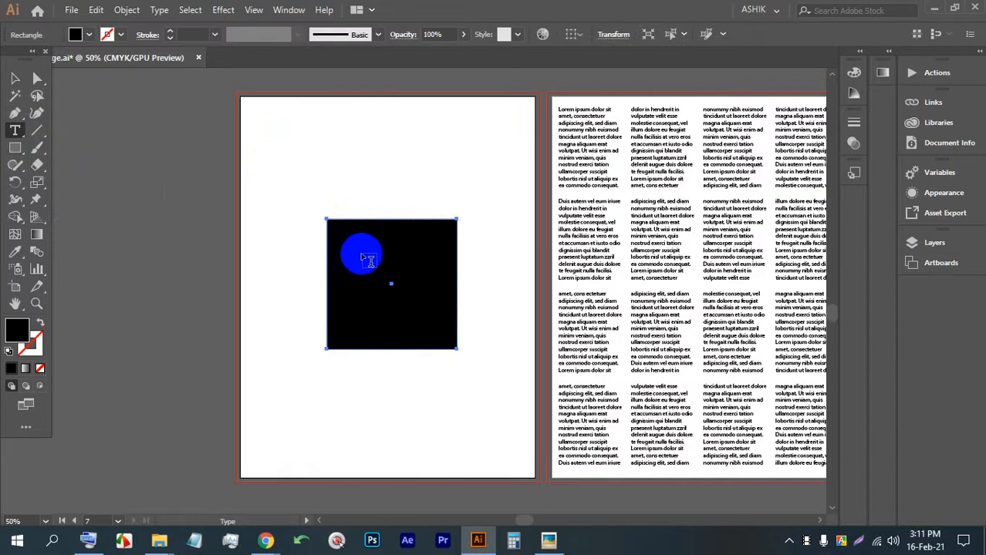
left_click_drag(342, 233, 445, 333)
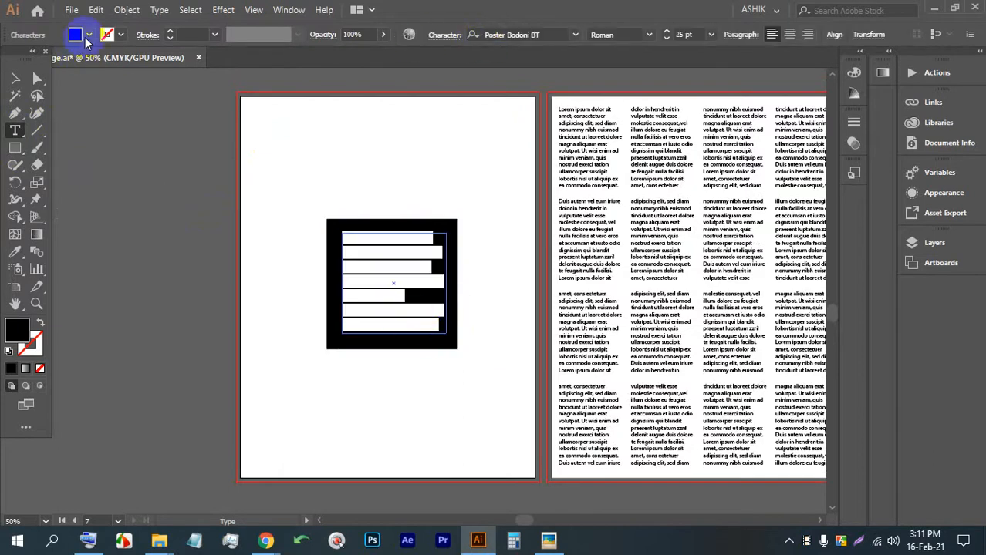
left_click(88, 36)
left_click(24, 66)
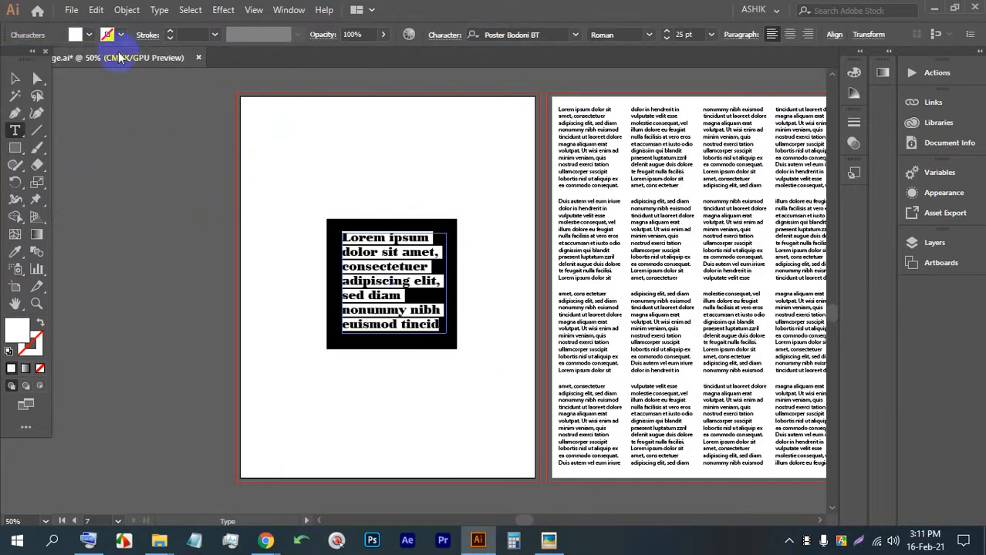
left_click(90, 35)
left_click(49, 61)
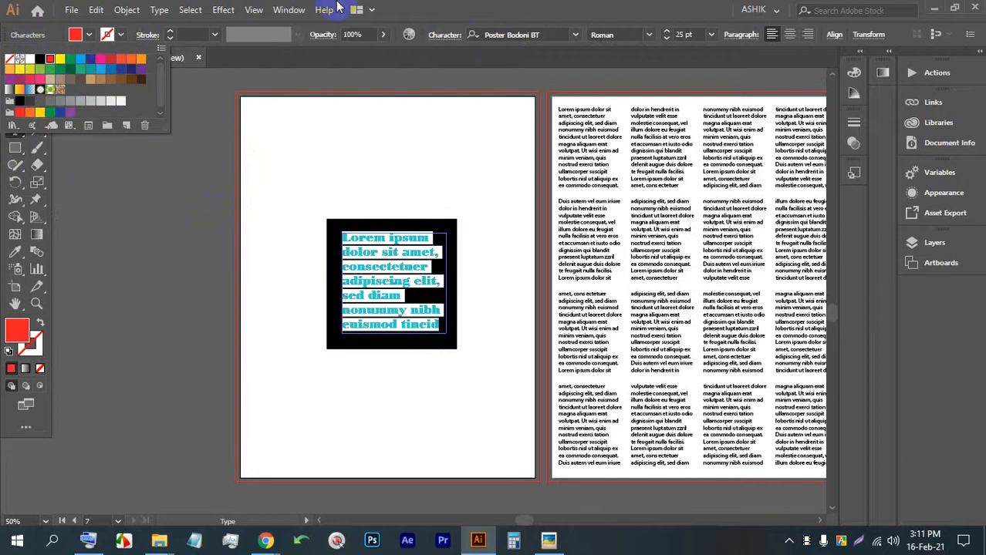
left_click(14, 78)
left_click(430, 327)
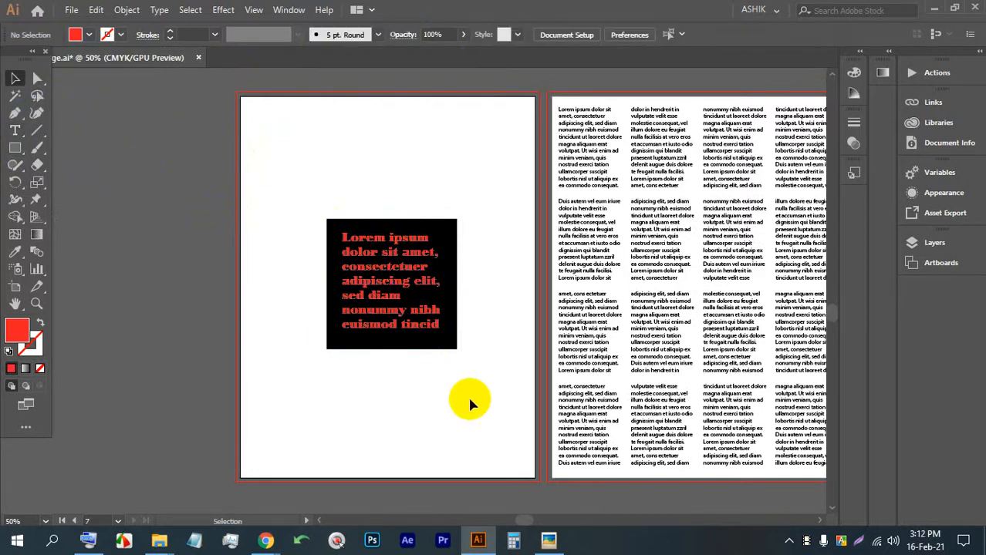
Step: Apply Text Wrap to the black square behind the red text
scroll(379, 268, "up", 4)
scroll(418, 304, "down", 4)
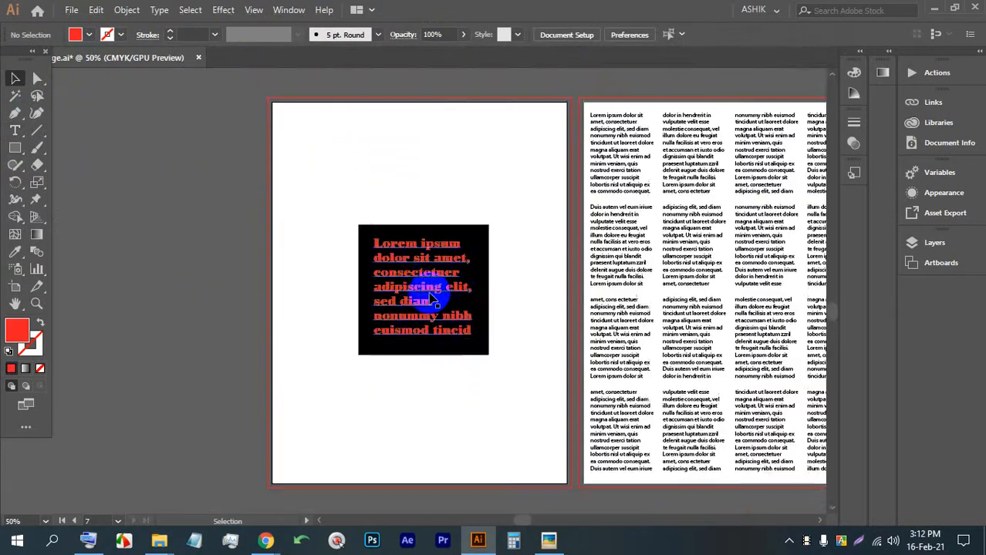
scroll(434, 301, "down", 1)
left_click(486, 266)
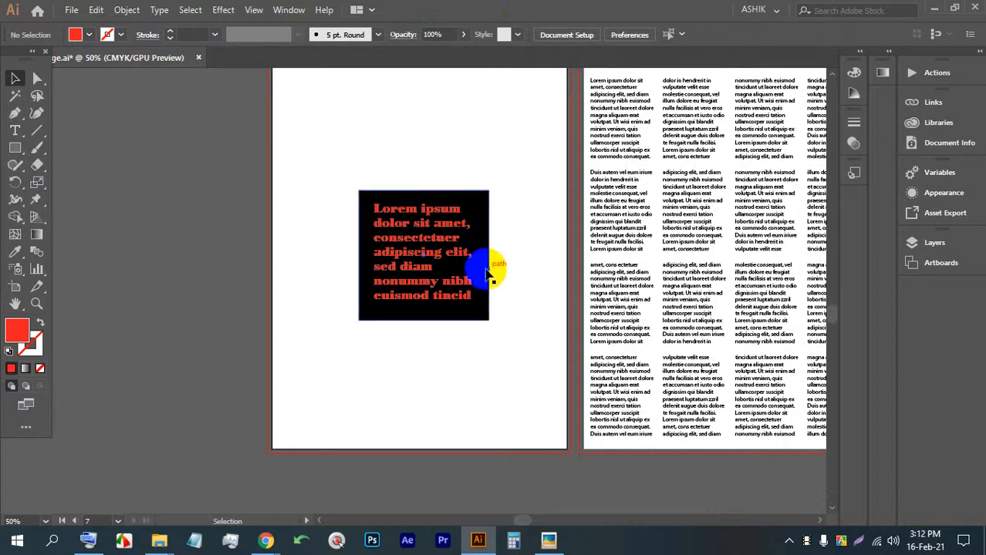
left_click(127, 9)
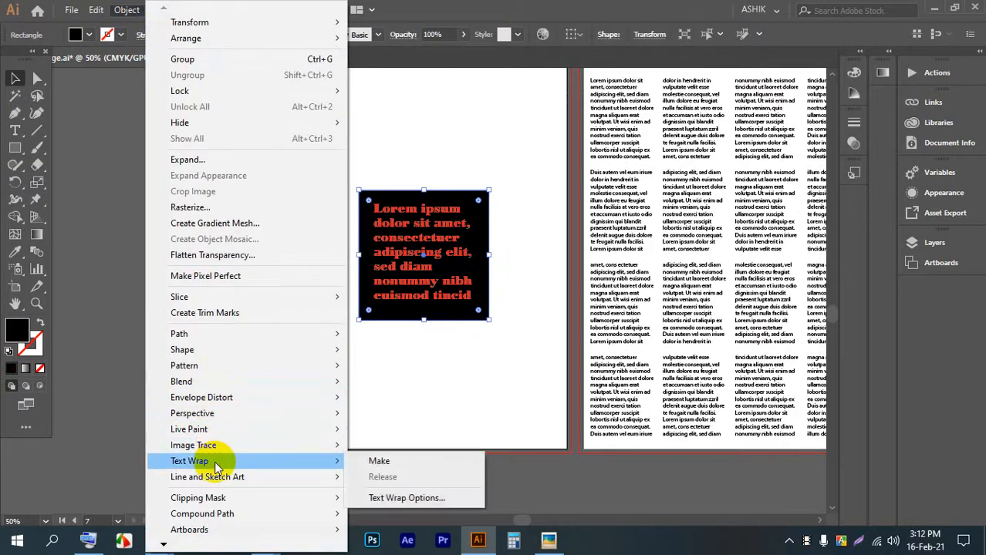
left_click(378, 462)
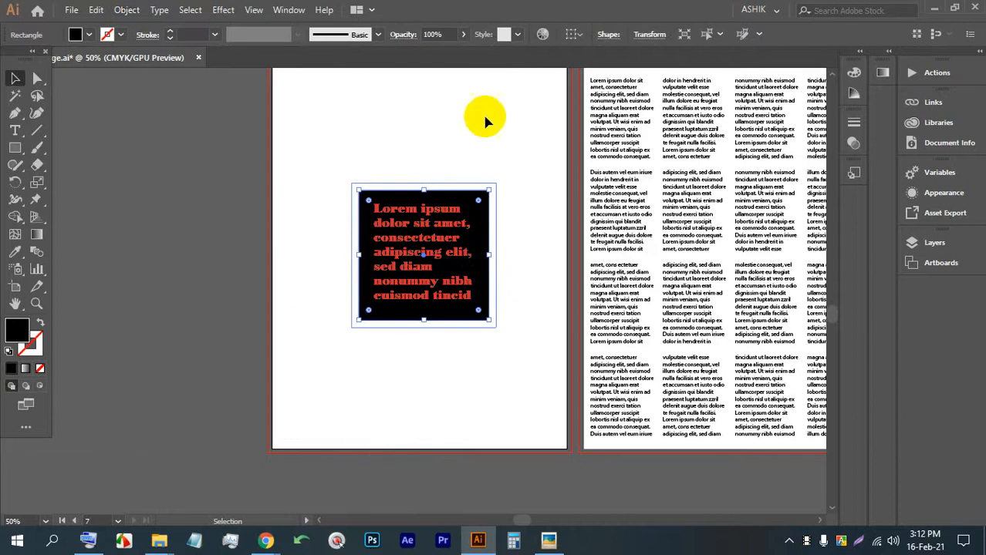
Step: Create a placeholder text frame covering nearly the whole artboard, over the black square
scroll(128, 200, "down", 1)
left_click(15, 130)
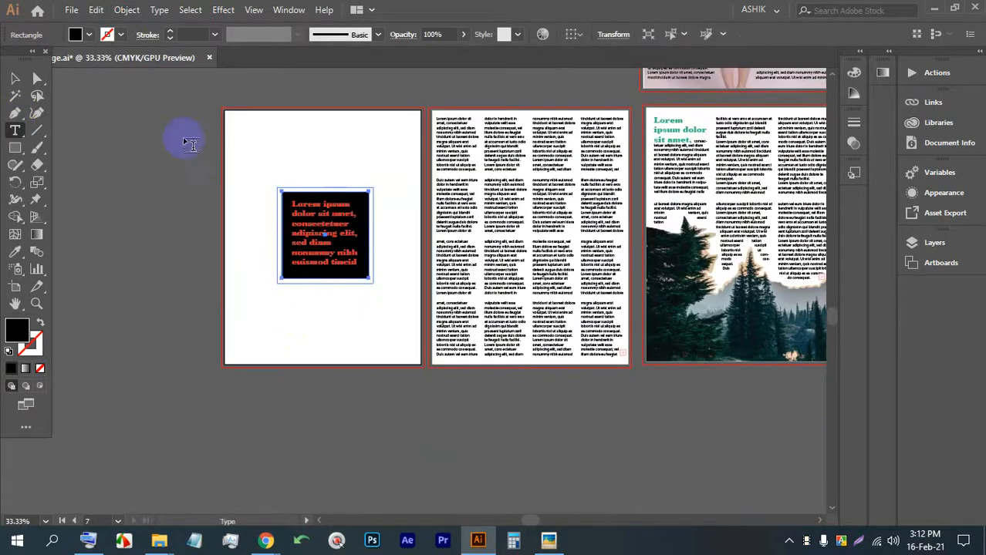
left_click_drag(237, 122, 414, 360)
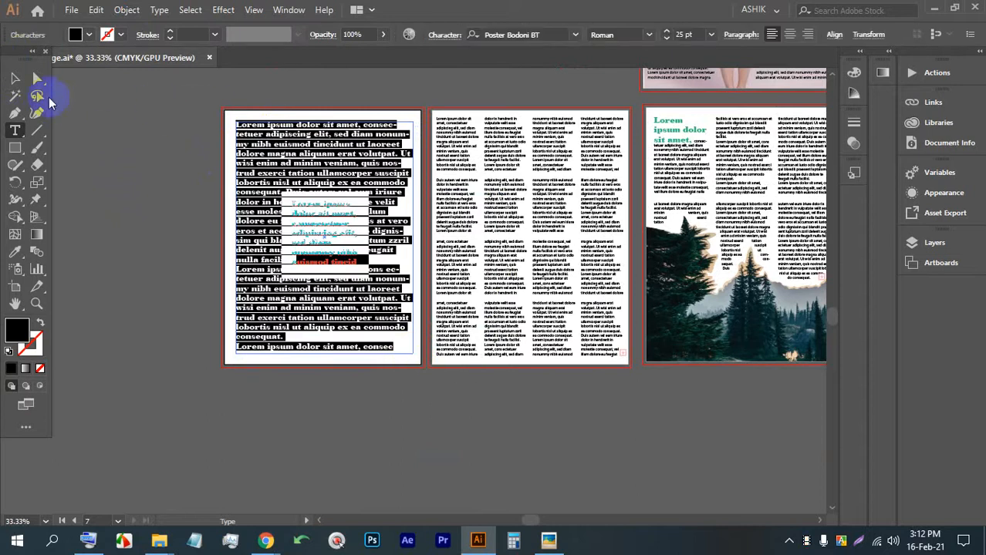
left_click(15, 78)
left_click(162, 157)
Step: Send the page text frame behind the black square so its text wraps around it
left_click(247, 153)
scroll(229, 117, "up", 2)
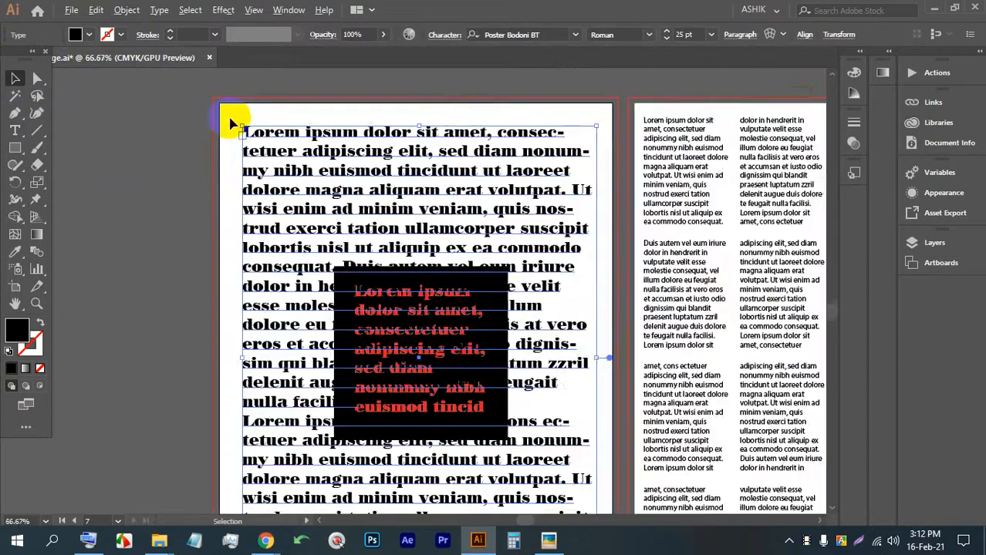
scroll(229, 117, "up", 1)
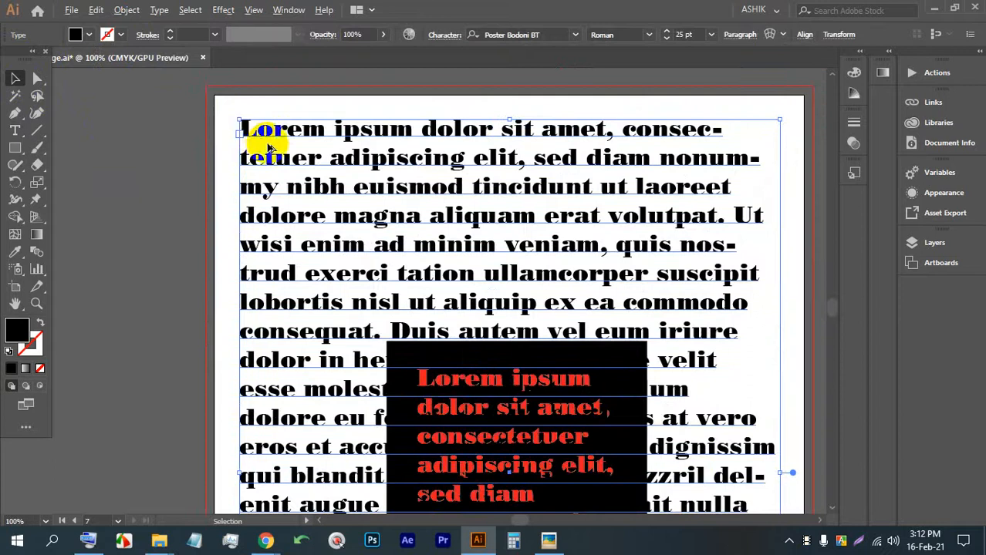
scroll(268, 147, "down", 1)
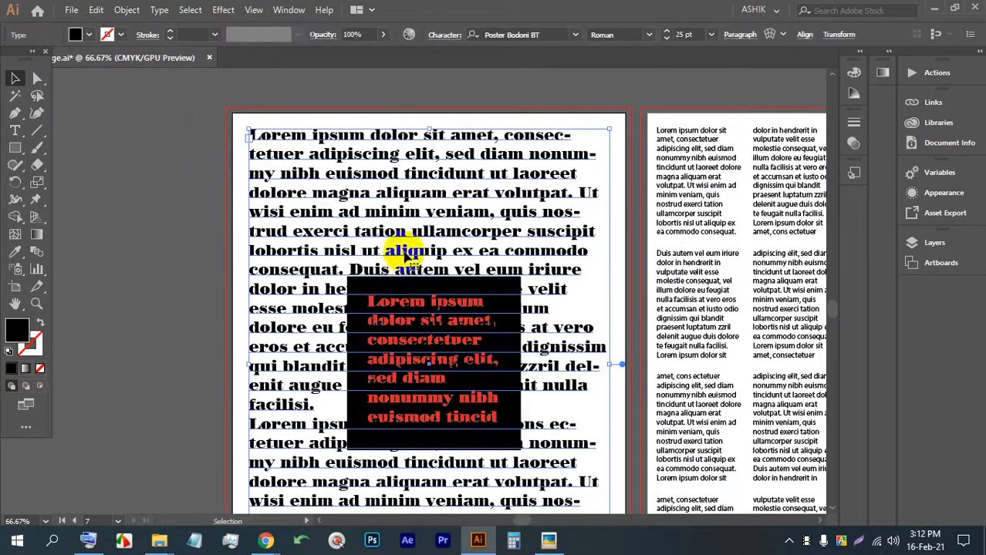
left_click_drag(469, 195, 329, 201)
scroll(256, 183, "down", 2)
scroll(329, 200, "up", 2)
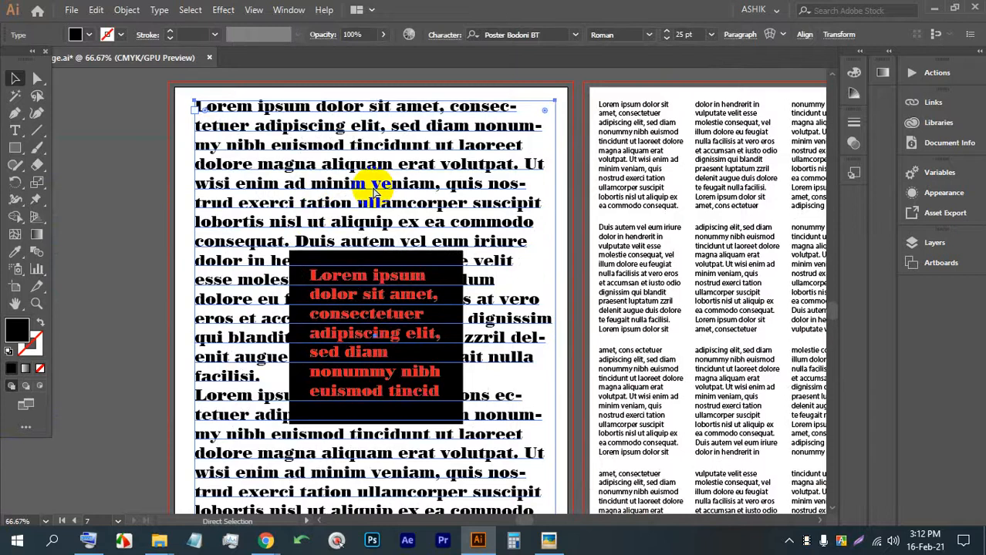
scroll(286, 226, "down", 1)
left_click(162, 232)
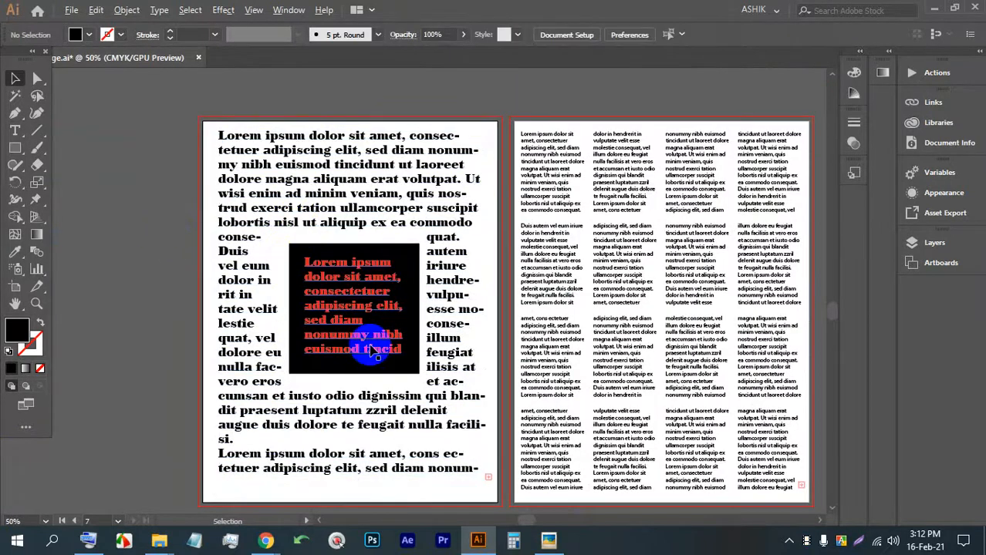
Step: Bring the wrapped page text forward one level, send it backward again, and undo the last arrangement change
scroll(294, 247, "down", 2)
scroll(290, 270, "up", 3)
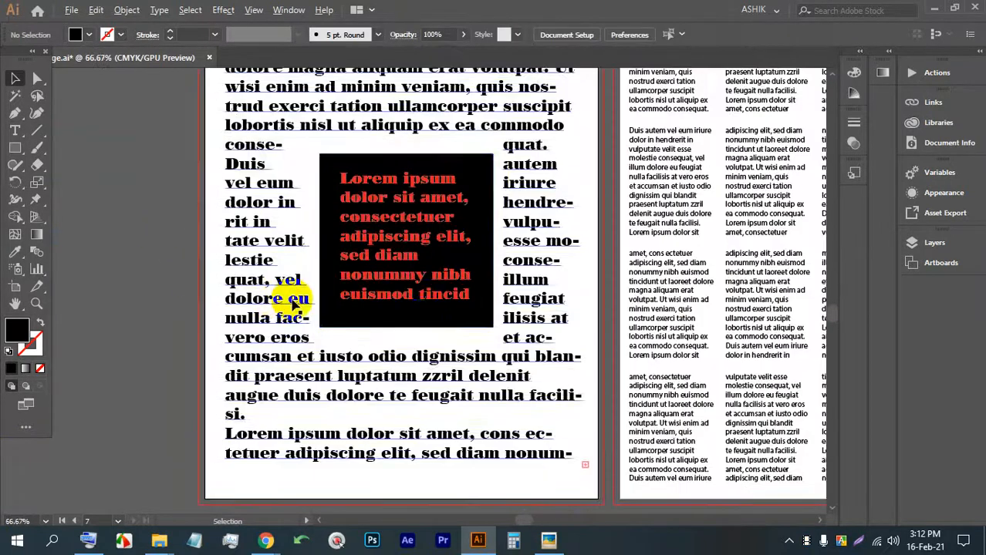
scroll(429, 308, "down", 1)
scroll(457, 435, "down", 1)
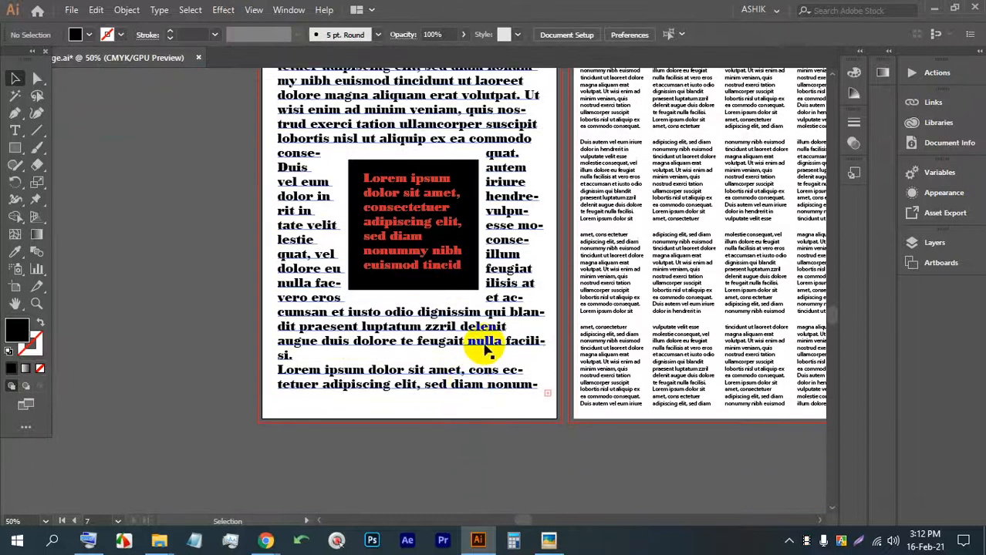
left_click(486, 351)
key("ctrl+bracketright")
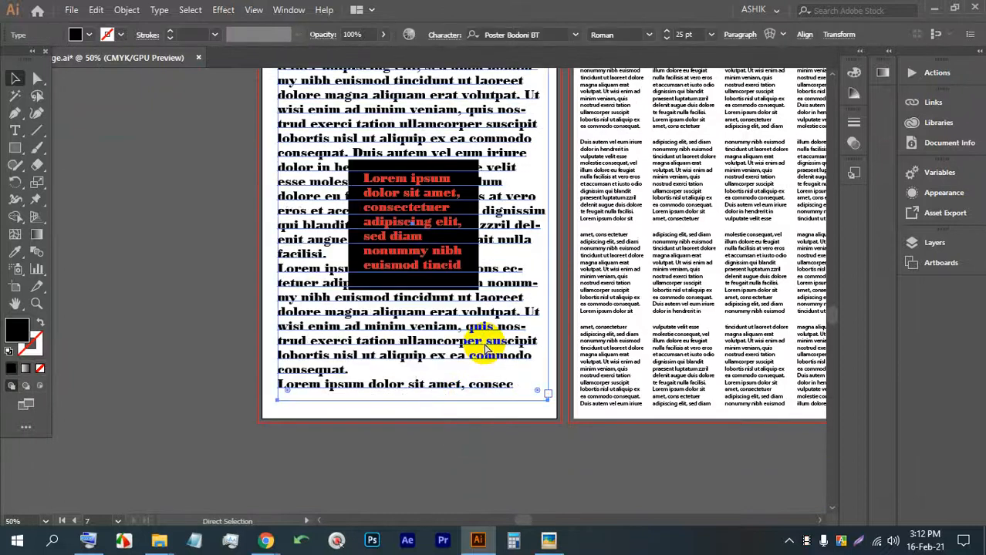
key("ctrl+bracketleft")
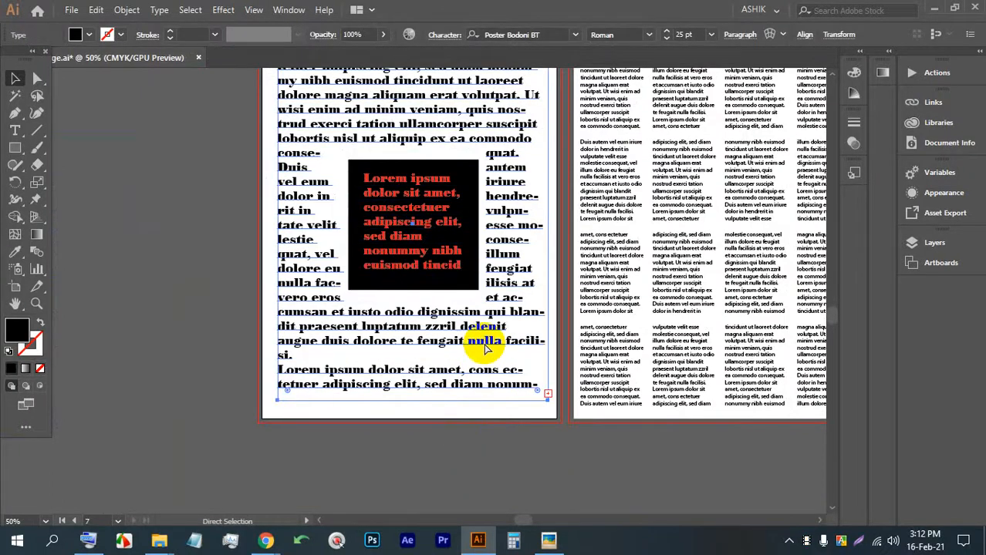
key("ctrl+z")
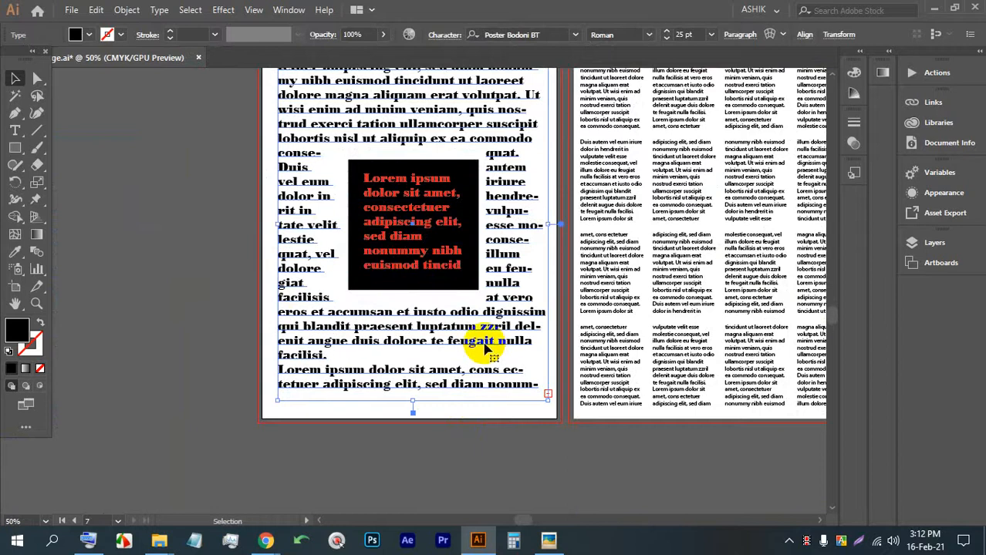
Step: Try shifting the red text frame inside the black square and undo the move
left_click(215, 303)
scroll(235, 328, "down", 2)
left_click_drag(272, 363, 346, 377)
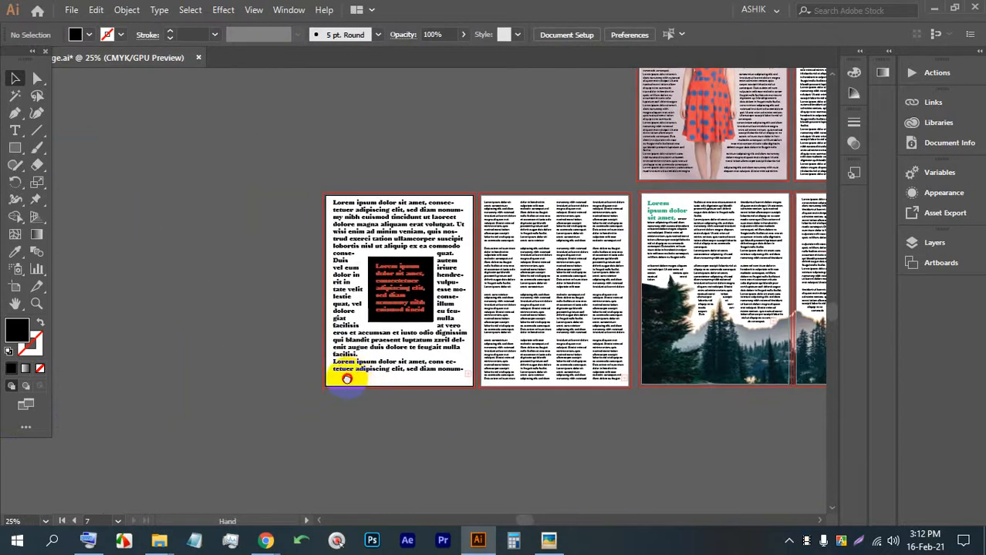
scroll(365, 343, "up", 5)
scroll(370, 342, "down", 1)
left_click(396, 277)
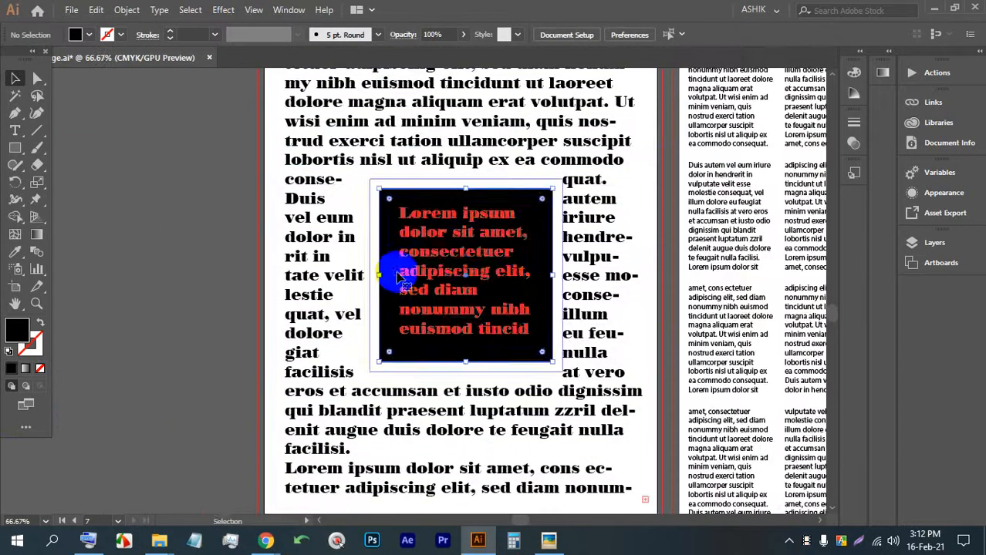
left_click_drag(399, 280, 414, 266)
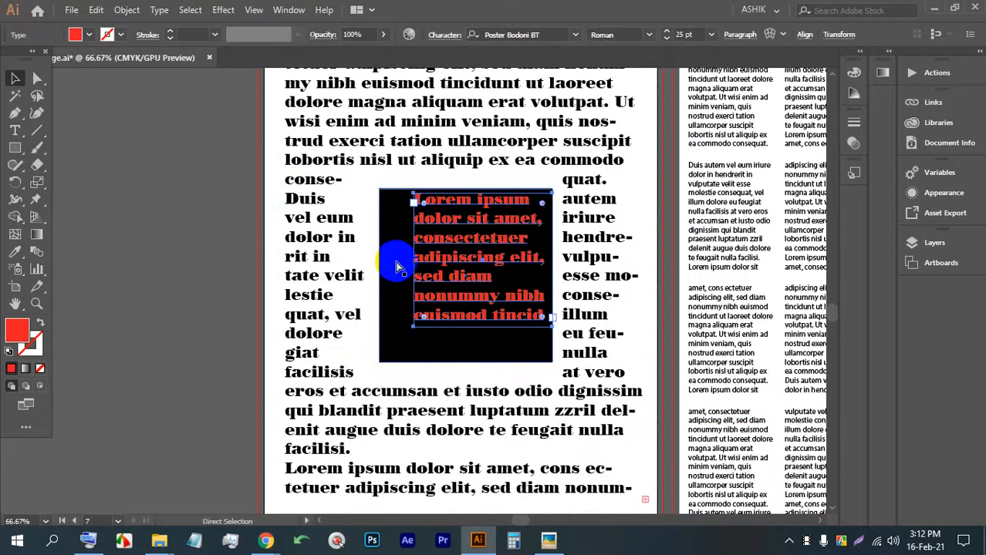
key("ctrl+z")
Step: Move the page text off to the side of the artboard and group the black square with its red text
left_click_drag(366, 195, 340, 200)
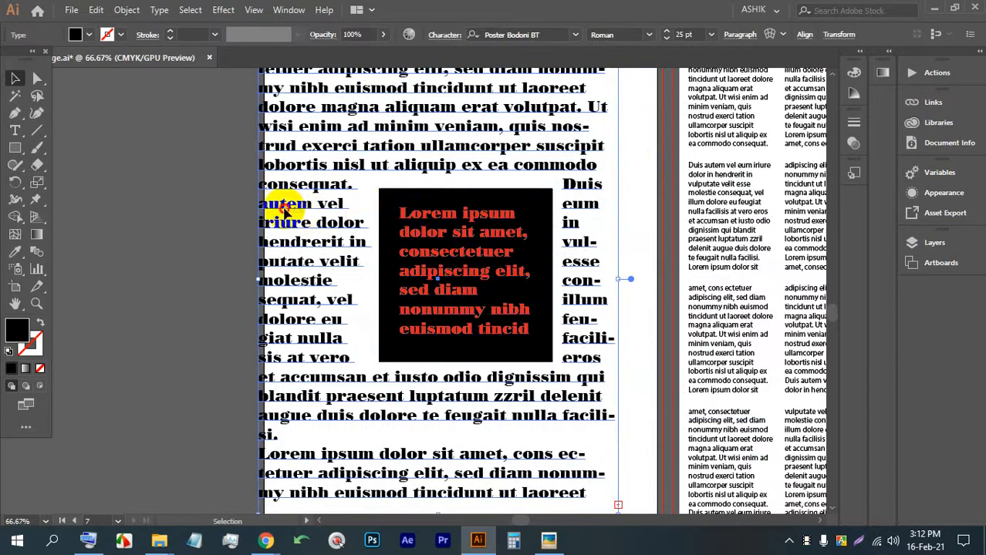
scroll(283, 209, "left", 1)
left_click_drag(415, 178, 136, 210)
left_click(574, 315)
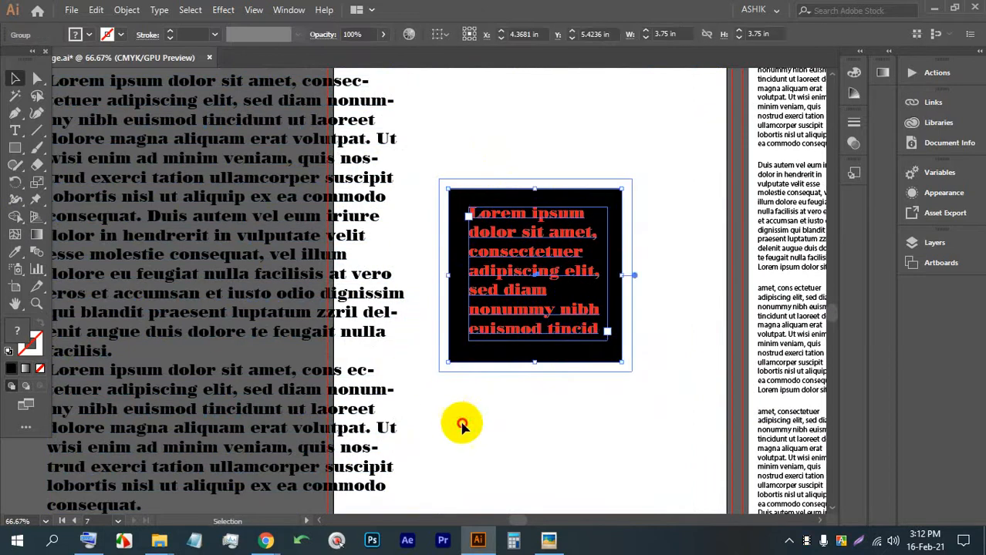
Step: Move the page text back onto the artboard and reposition the square-and-text group at about X 4.04 in
left_click_drag(235, 330, 507, 316)
left_click_drag(428, 401, 457, 403)
left_click_drag(470, 263, 519, 282)
Step: Ungroup the black square and its red text so the page text wraps around the square
right_click(517, 278)
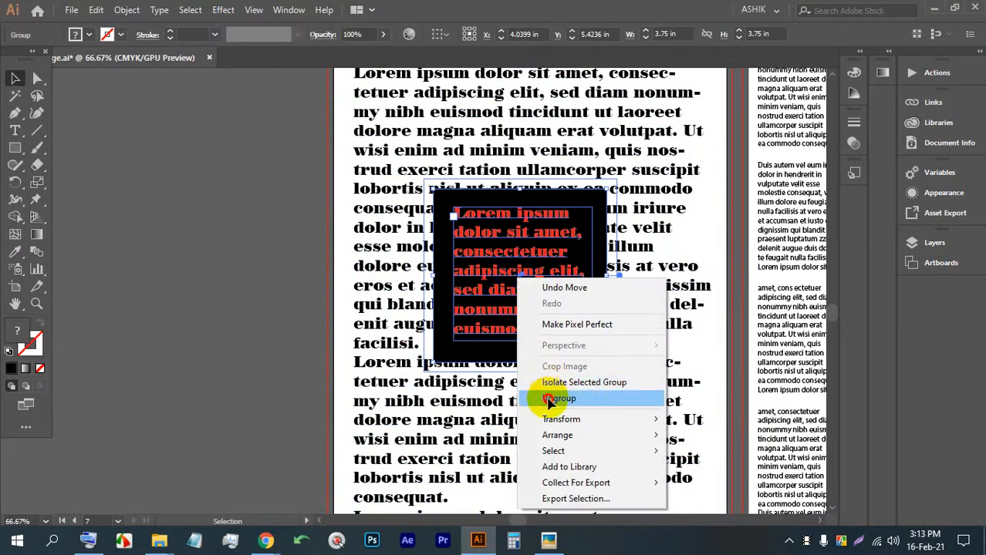
left_click(550, 400)
left_click(186, 273)
Step: Change the page text's font to Nexa Regular and move its frame slightly up on the artboard
scroll(702, 286, "down", 2)
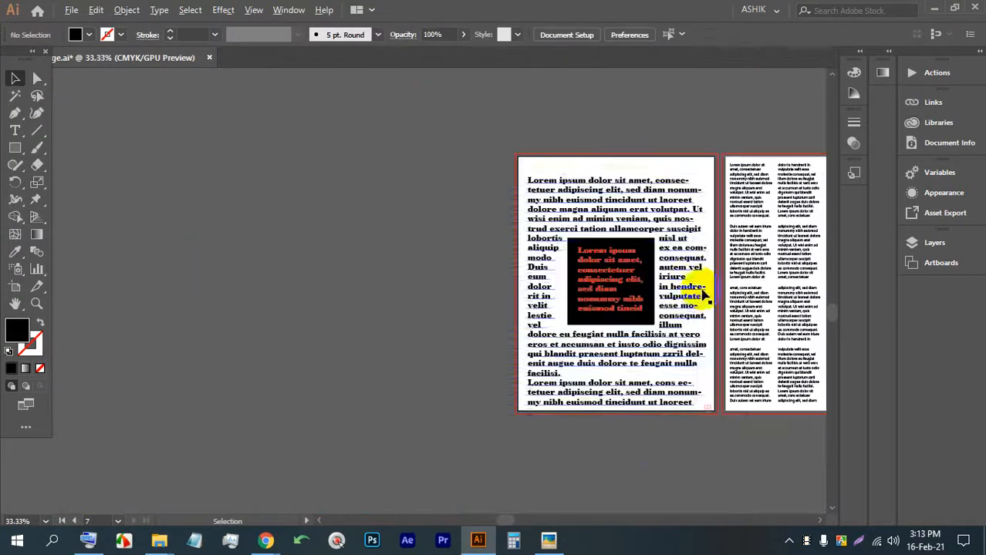
scroll(597, 328, "up", 4)
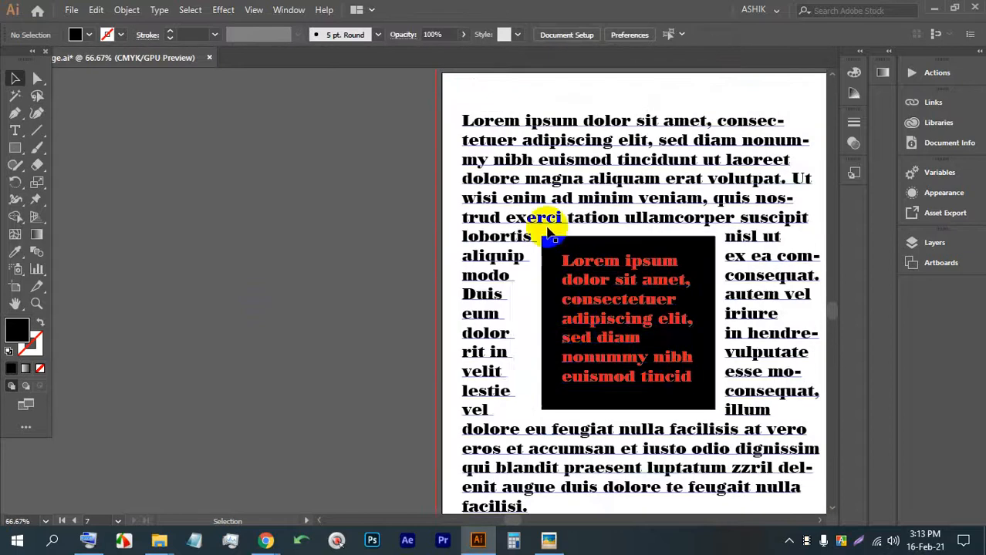
scroll(537, 223, "down", 1)
left_click(591, 162)
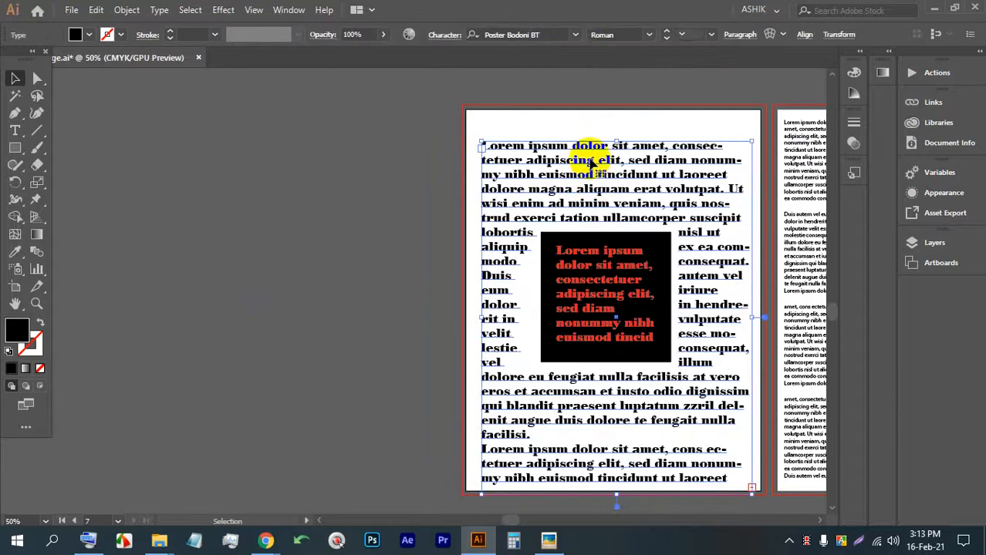
left_click(575, 34)
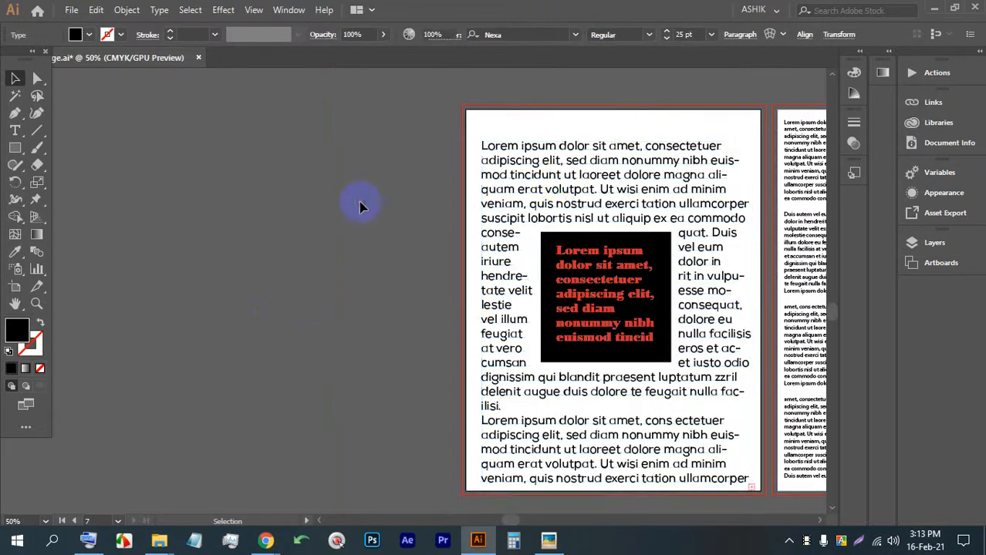
mouse_move(551, 190)
left_mouse_down()
mouse_move(540, 167)
mouse_move(558, 176)
left_mouse_up()
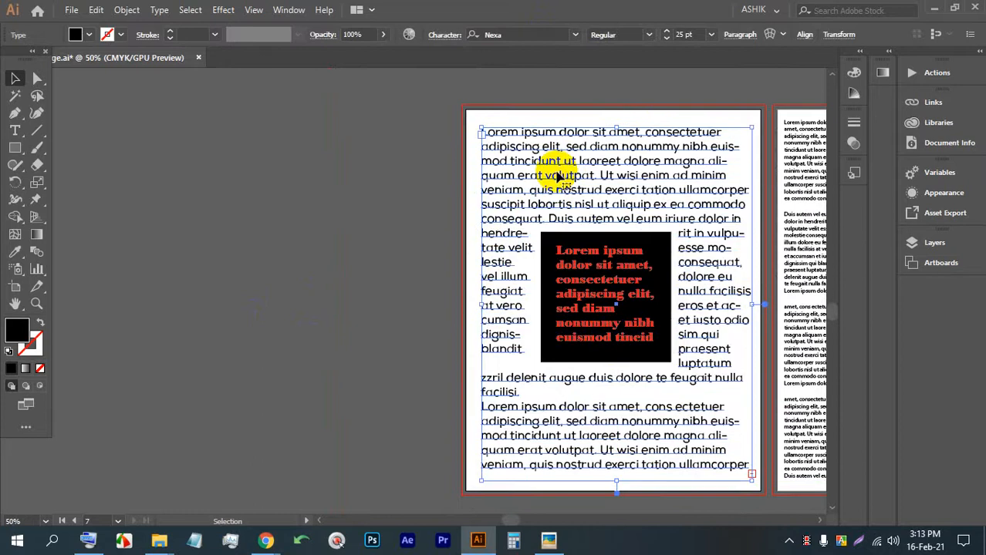
left_click(361, 203)
Step: Switch to the Google Meet tab in Chrome
mouse_move(264, 540)
left_click(210, 466)
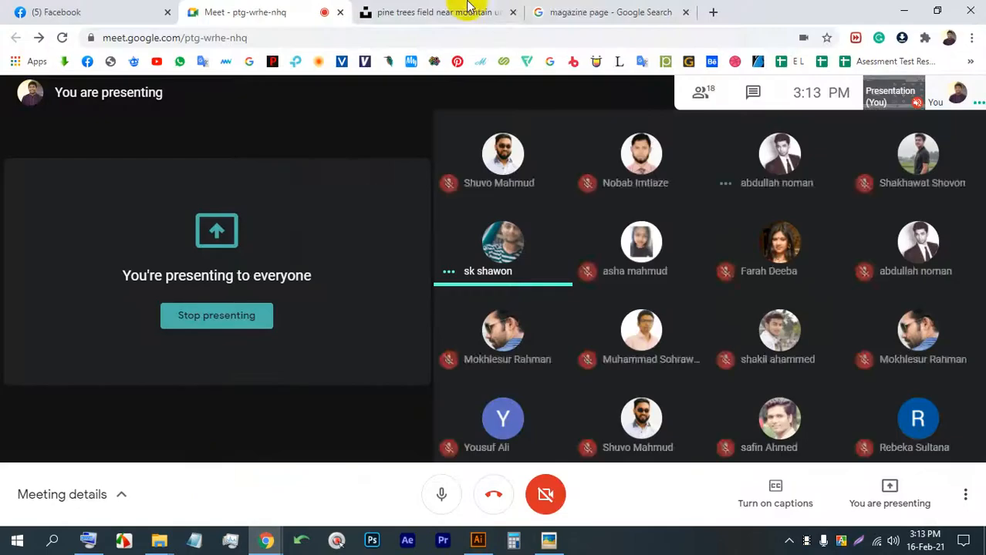
Step: Examine the magazine page image results on Google, previewing the Time Magazine spread and the VectorStock bi-fold layout
left_click(567, 12)
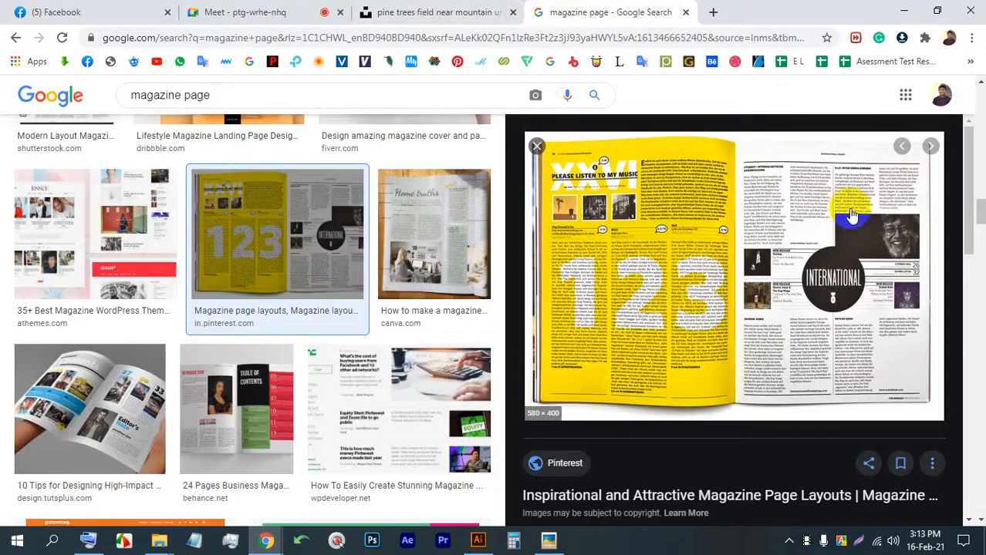
scroll(869, 430, "down", 5)
scroll(300, 371, "down", 4)
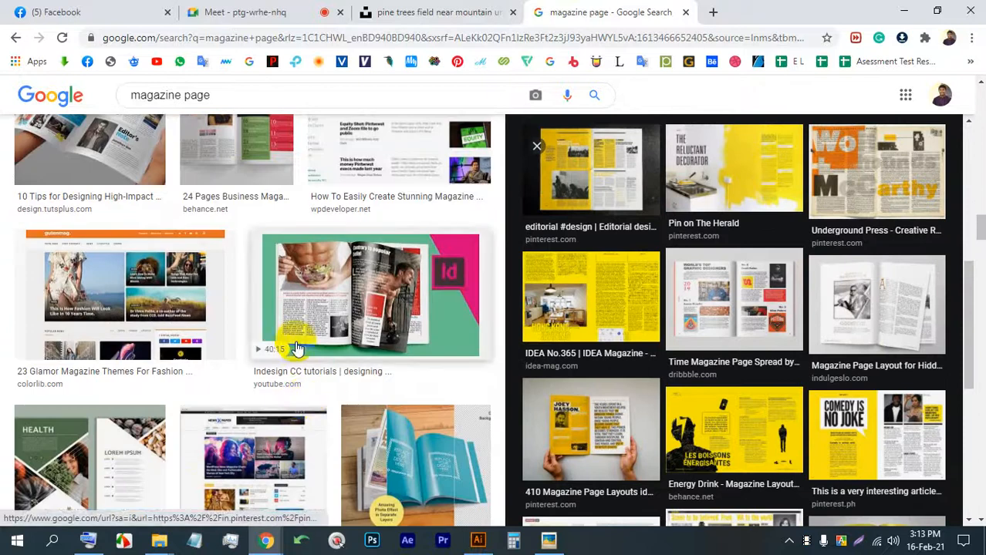
scroll(286, 317, "up", 3)
left_click(706, 305)
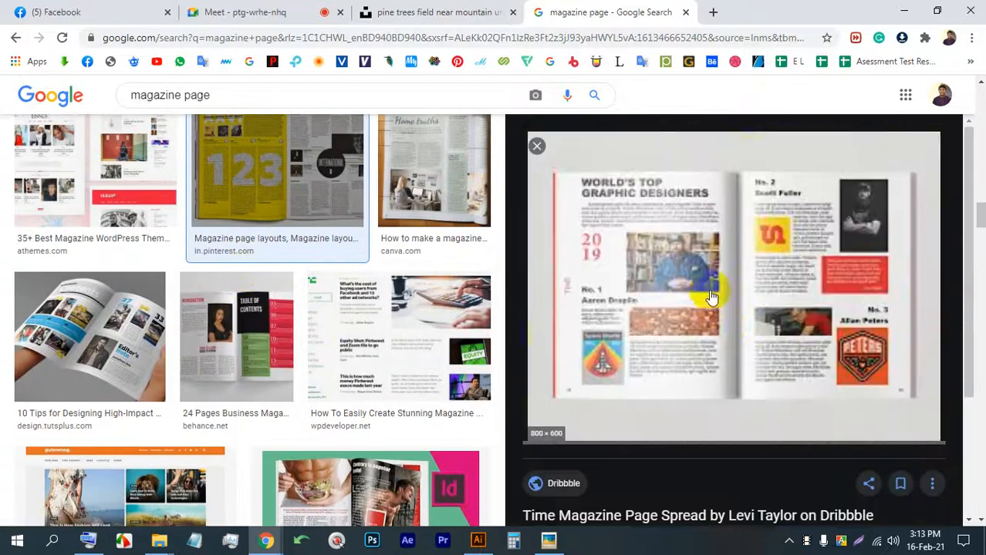
scroll(732, 412, "down", 4)
scroll(663, 386, "down", 8)
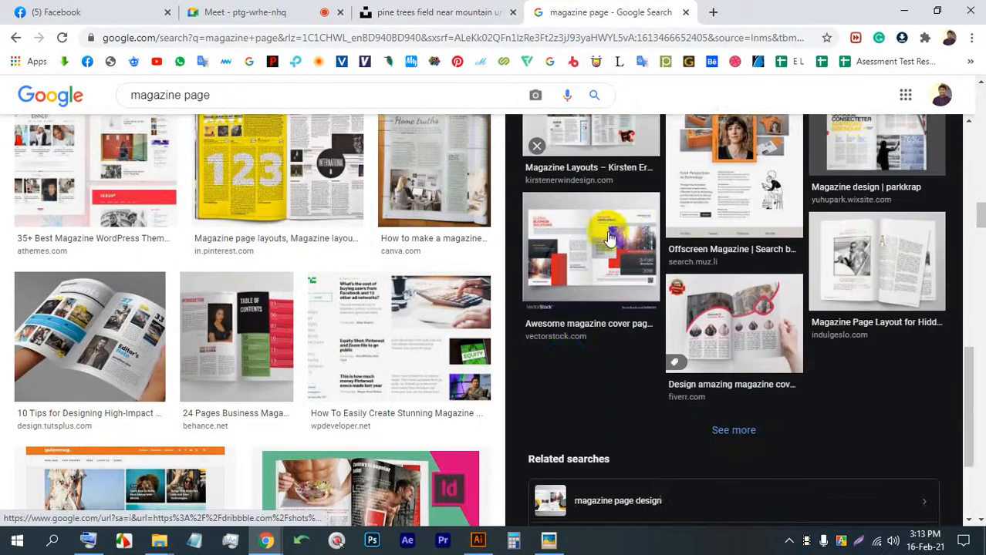
left_click(595, 239)
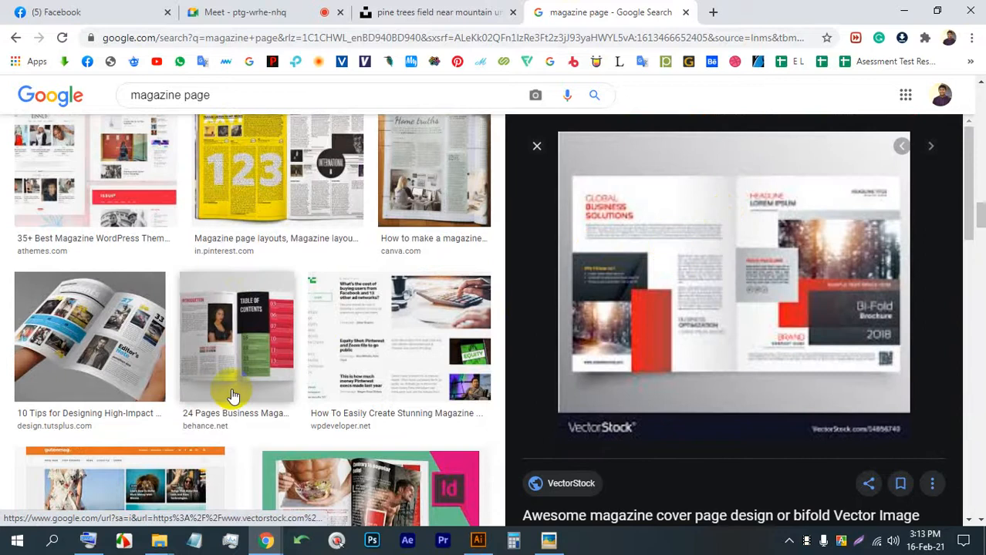
Step: Browse further magazine page results and preview the Free Inner Page Magazine Mockup with its related images
scroll(262, 324, "down", 8)
scroll(274, 312, "down", 1)
scroll(275, 308, "up", 2)
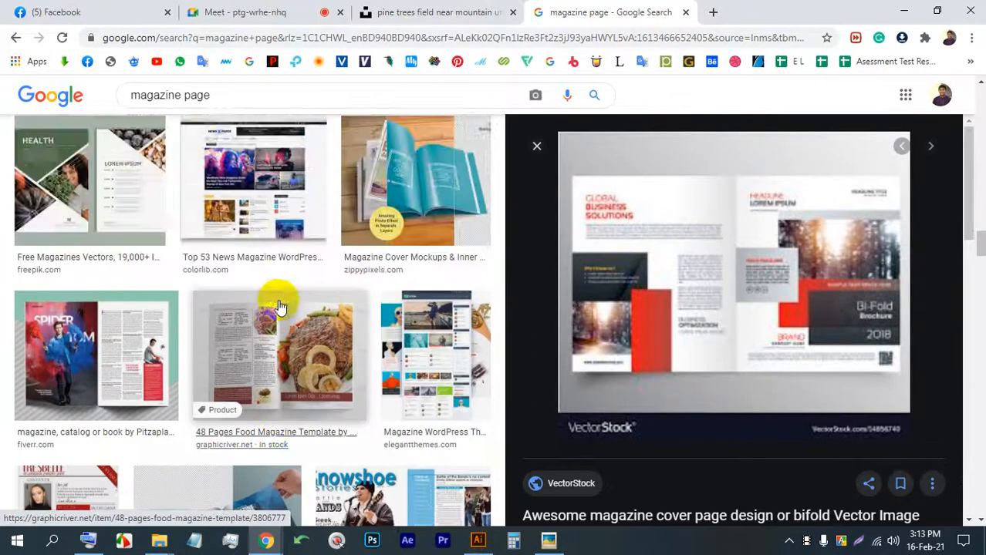
scroll(276, 301, "down", 8)
scroll(324, 278, "down", 6)
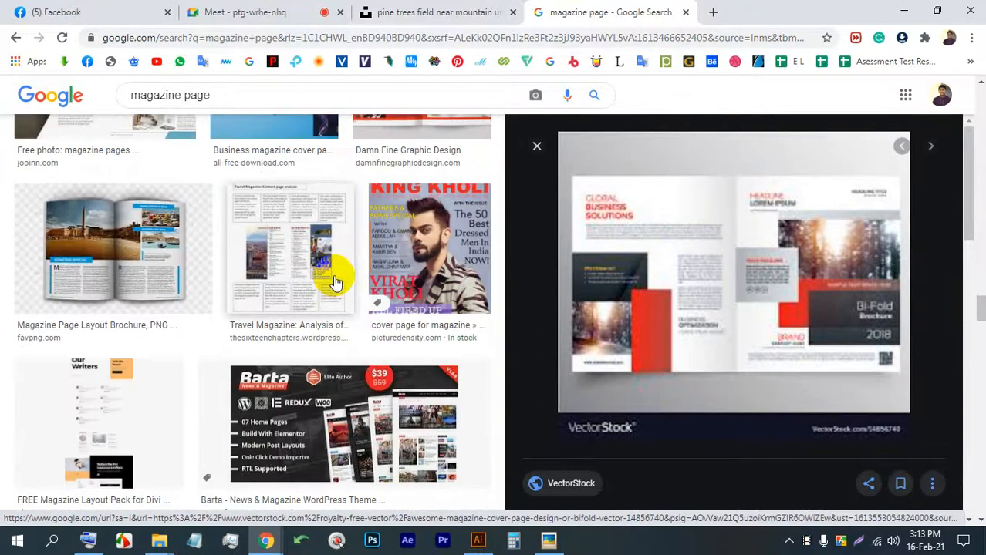
scroll(349, 266, "down", 3)
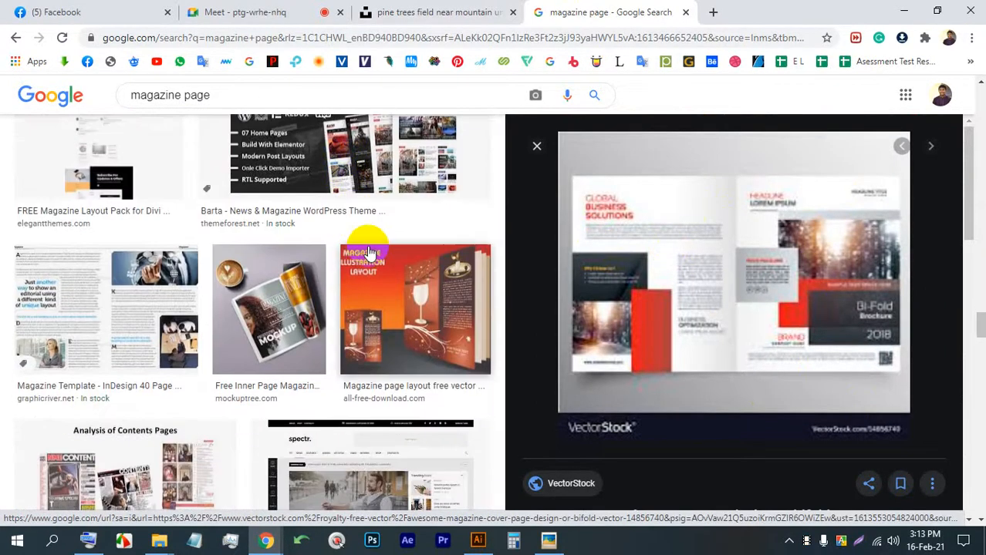
left_click(268, 231)
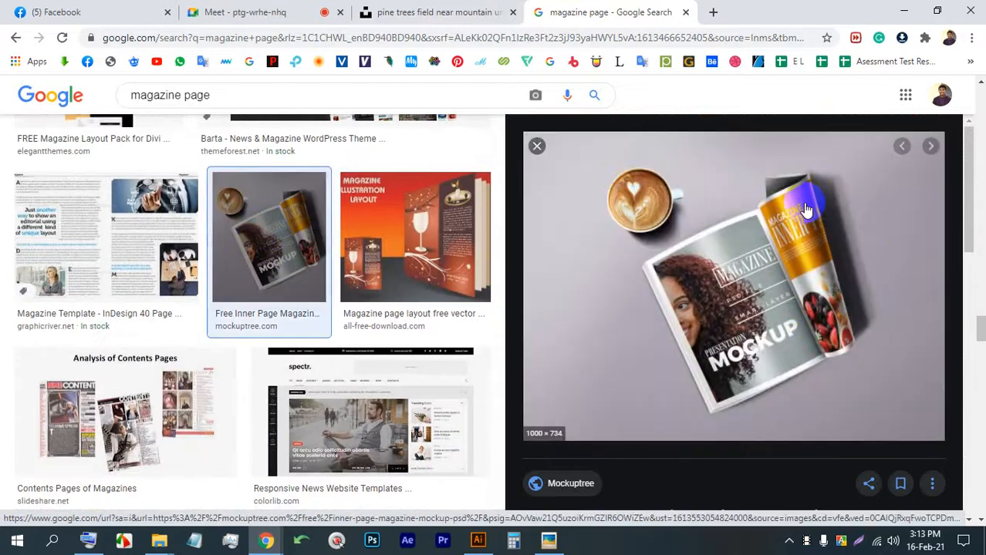
scroll(825, 220, "down", 3)
scroll(786, 237, "up", 3)
scroll(785, 228, "down", 3)
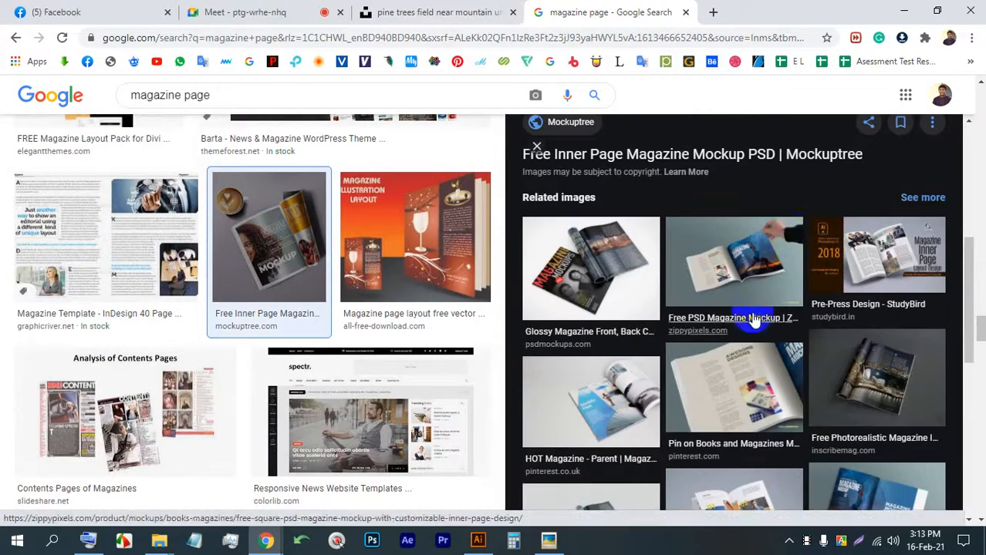
scroll(754, 318, "down", 5)
Step: Close the Vogue photo on Facebook, look through the class group's magazine posts, and return to the Google Meet tab
left_click(255, 11)
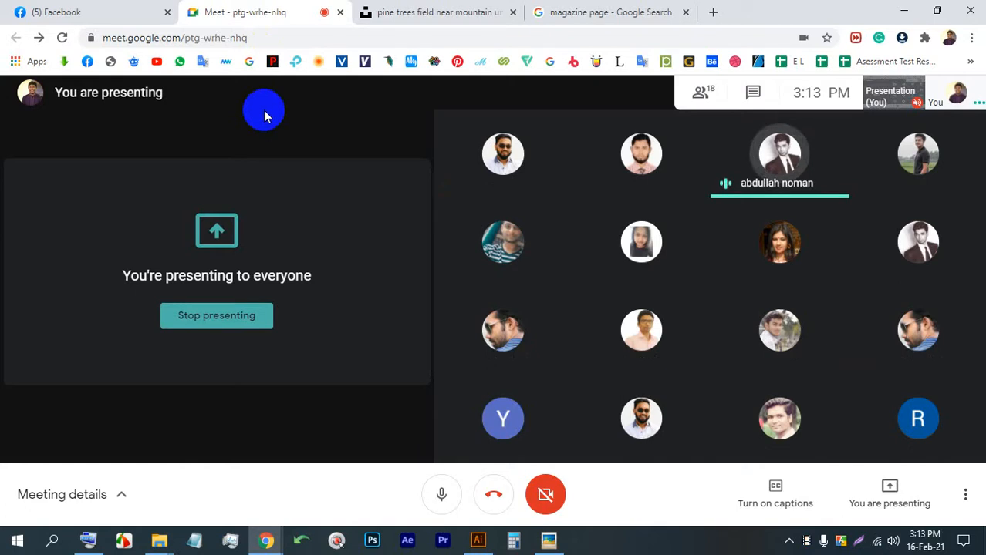
left_click(110, 9)
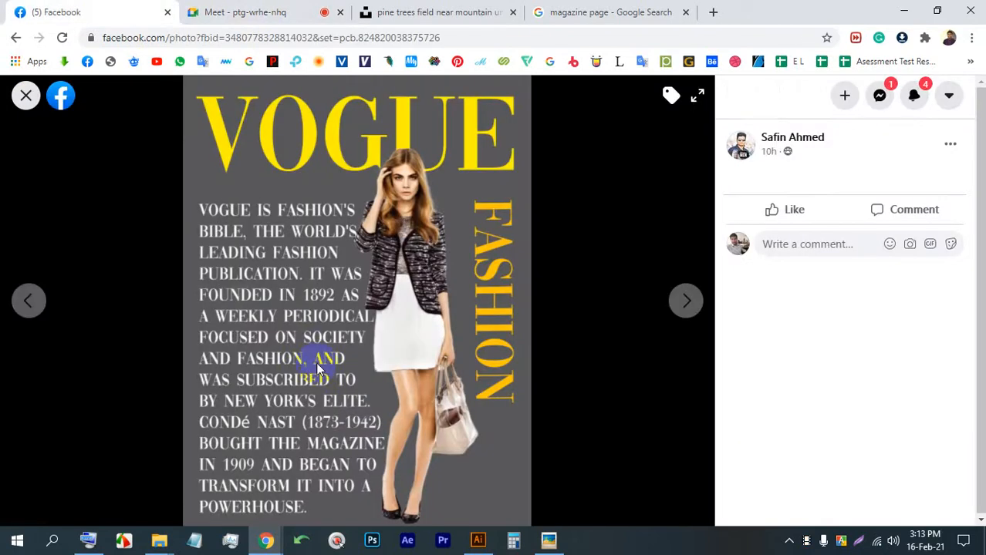
left_click(26, 96)
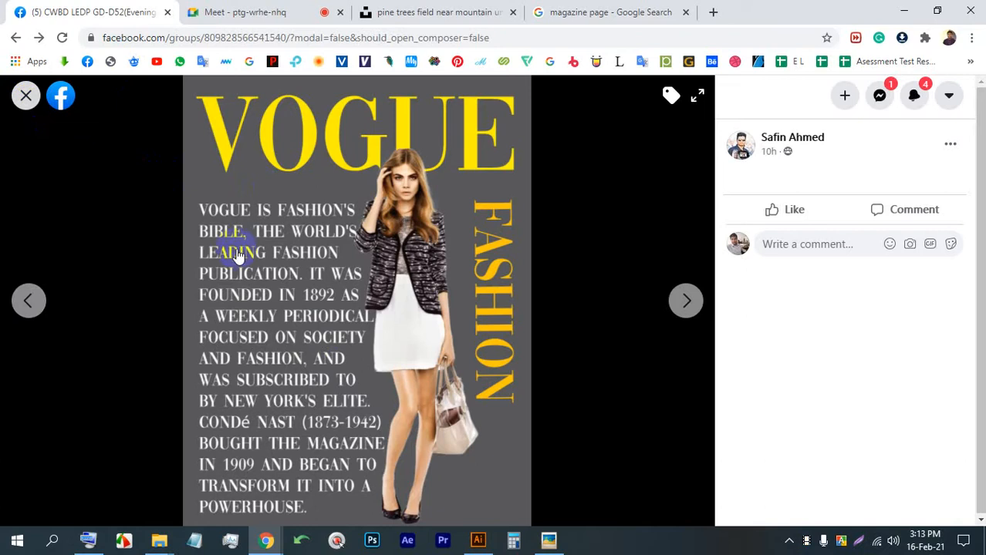
scroll(595, 322, "up", 10)
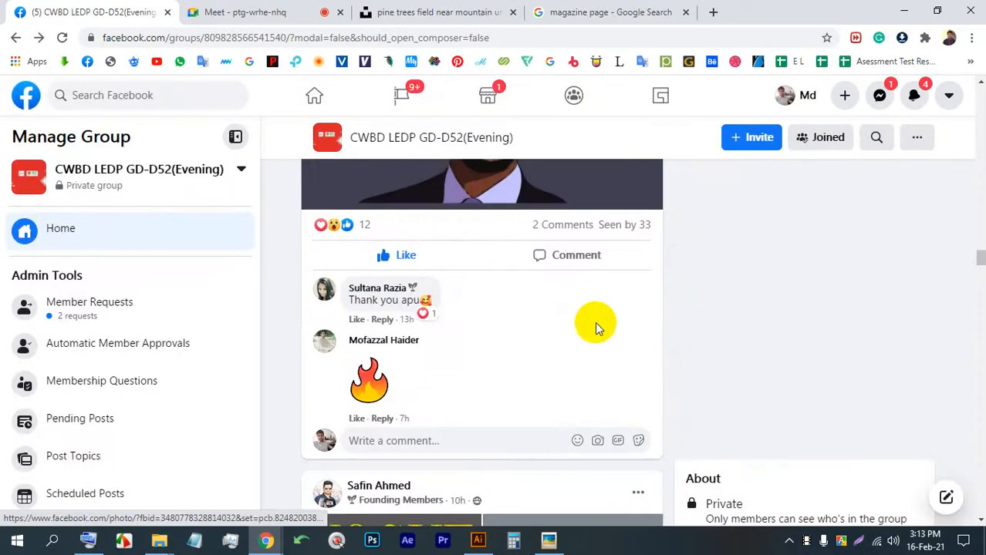
scroll(599, 309, "up", 15)
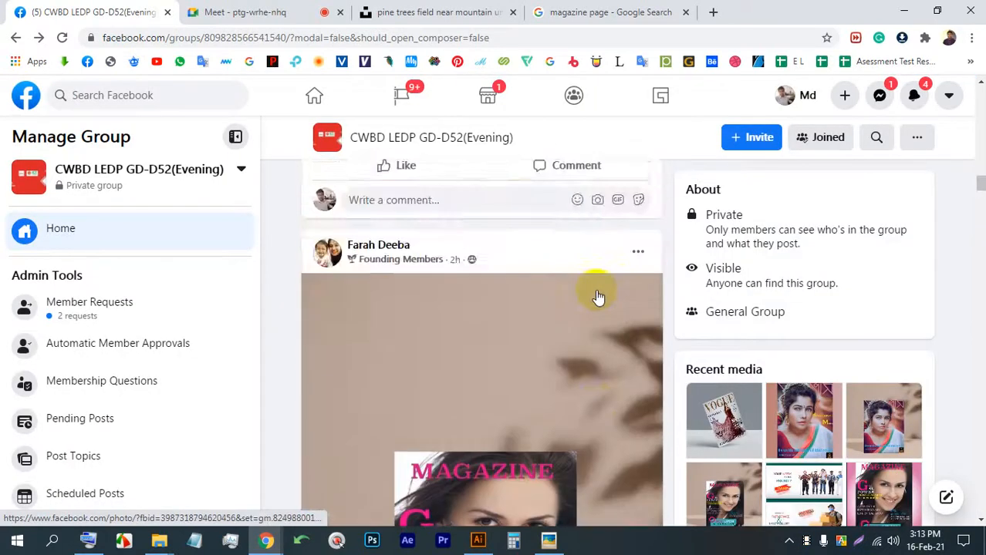
scroll(594, 285, "up", 5)
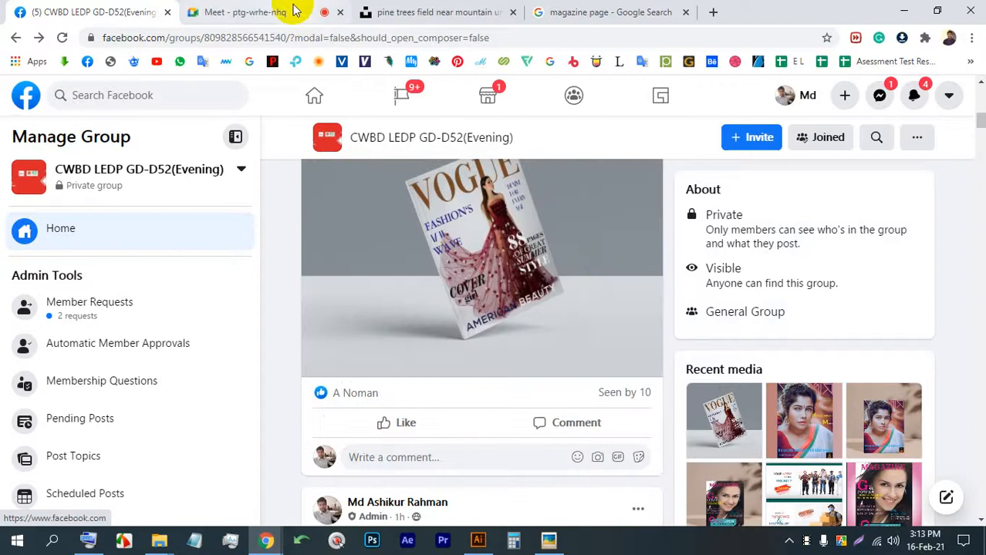
left_click(291, 11)
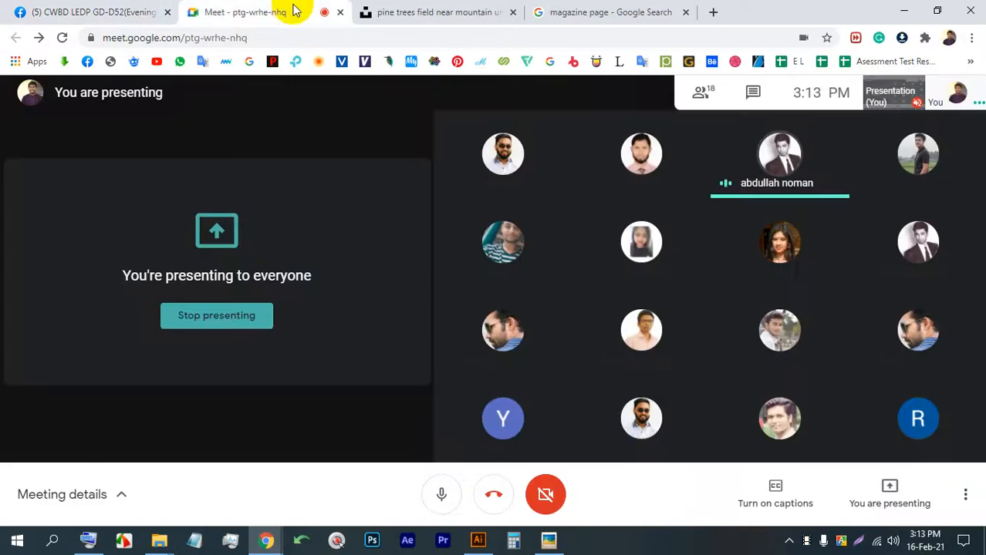
Step: Close the Movie Poster.jpg image window and switch to Illustrator, showing the forest photo spread
left_click(548, 541)
right_click(548, 541)
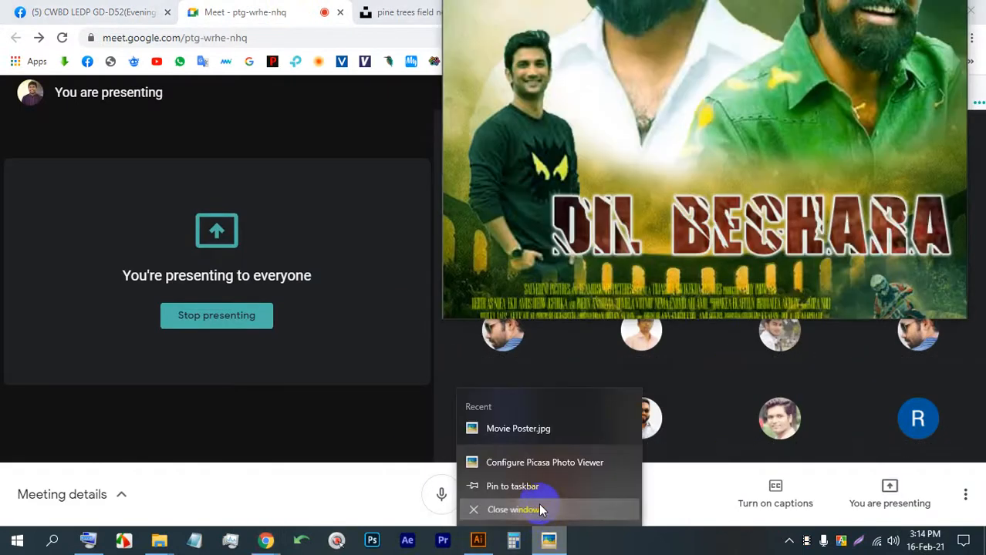
left_click(539, 508)
left_click(479, 542)
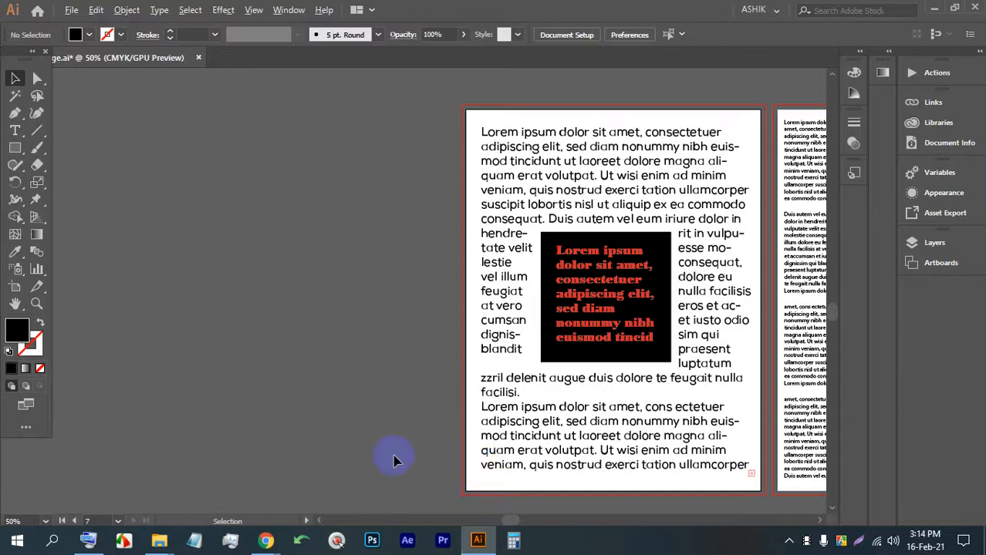
scroll(393, 459, "down", 2)
left_click_drag(645, 433, 227, 416)
scroll(442, 417, "up", 1)
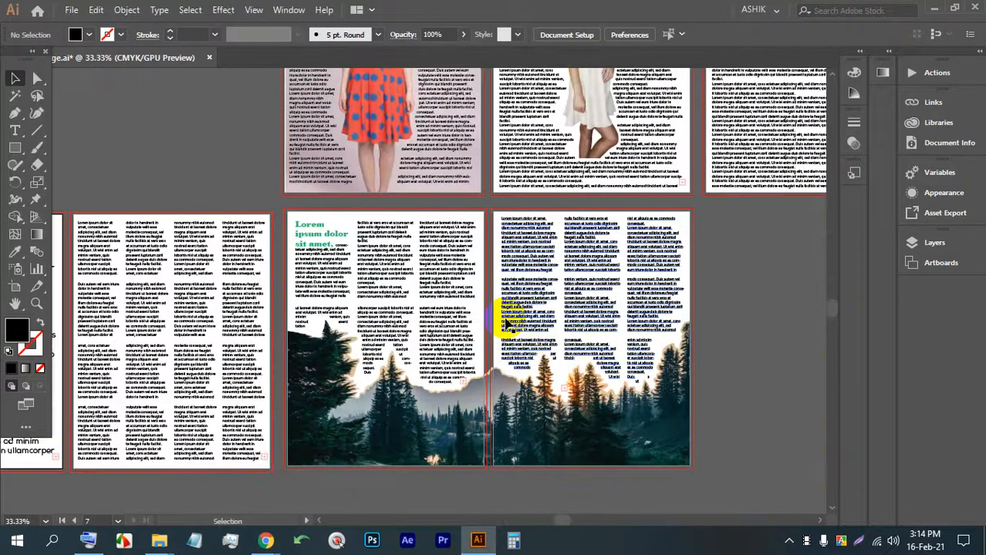
Step: Launch Photoshop and browse File Explorer to the My work (F:) drive
left_click(365, 531)
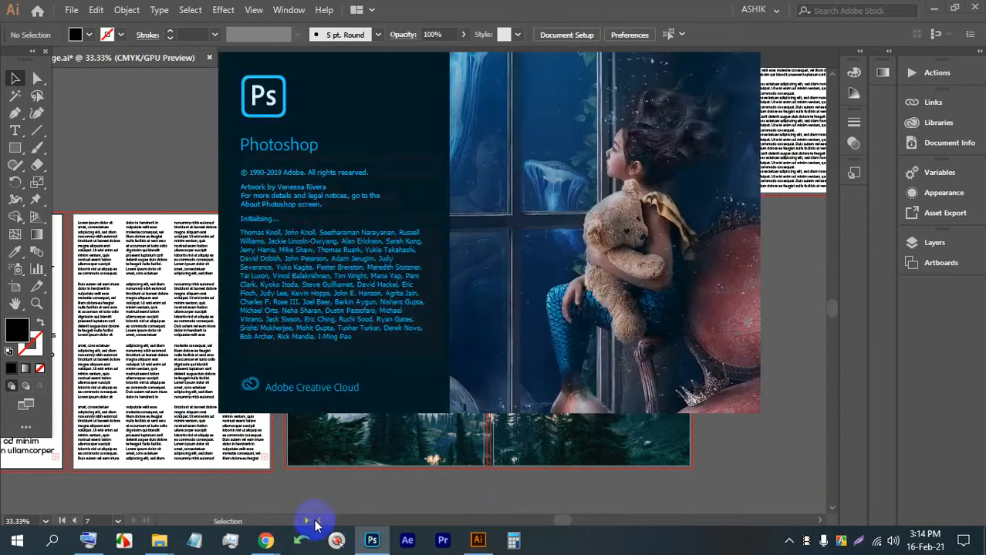
mouse_move(159, 540)
left_click(132, 474)
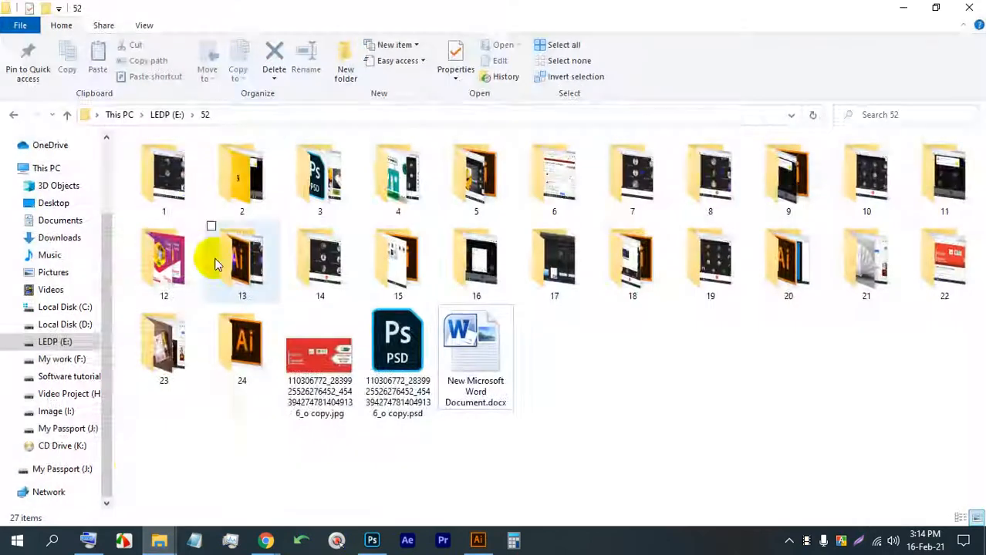
left_click(166, 114)
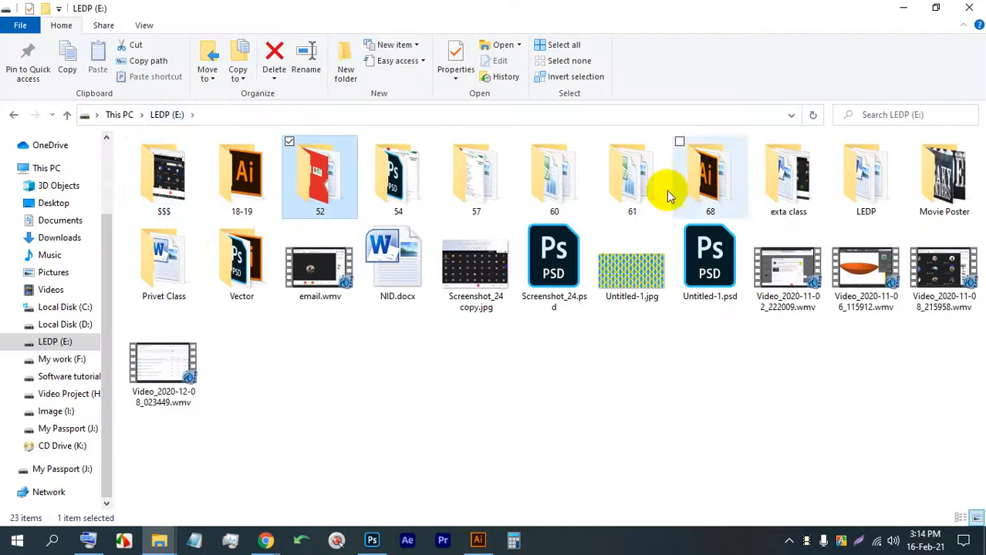
left_click(62, 359)
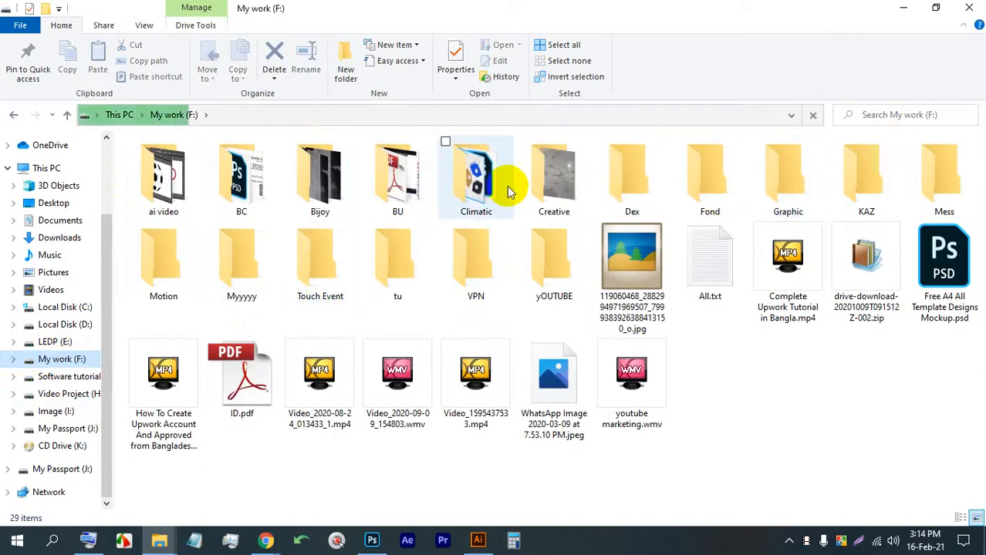
Step: Open MagazineMockupV3.psd from the Creative > magzin > Magazine page folder in Photoshop
double_click(538, 165)
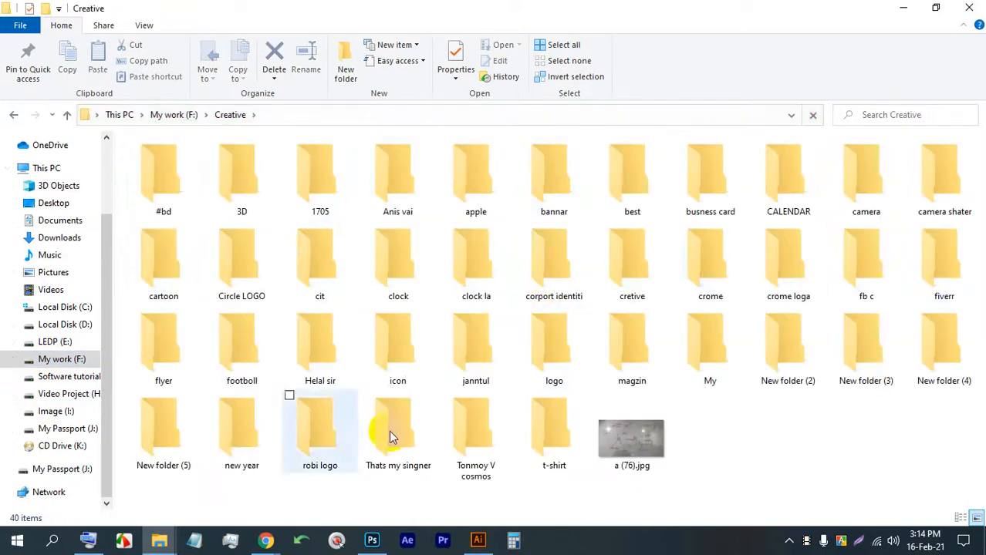
double_click(636, 369)
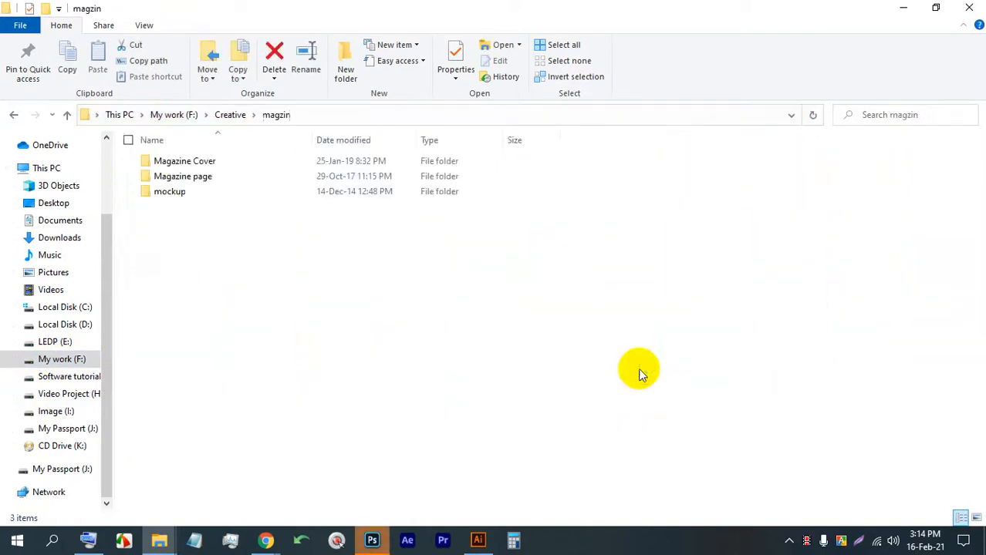
double_click(192, 177)
double_click(195, 177)
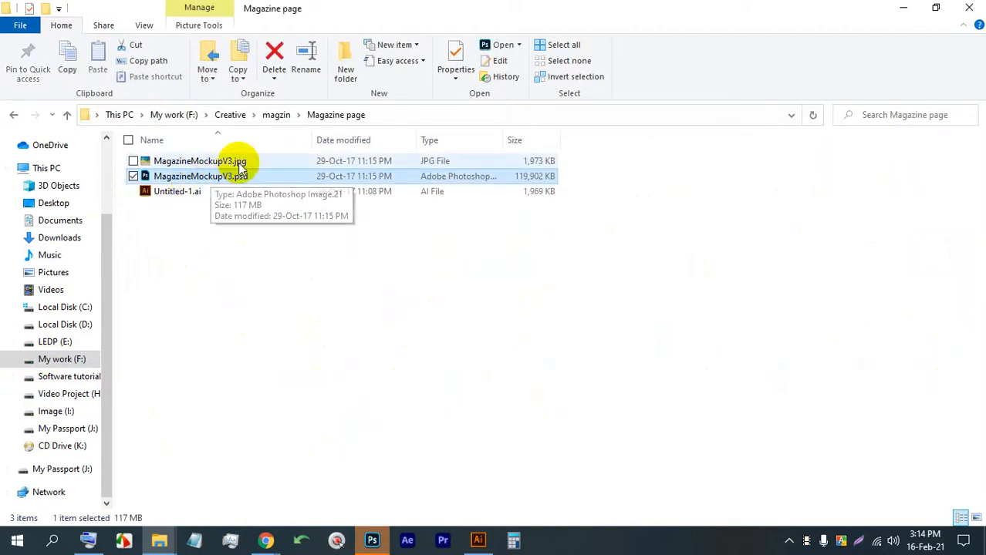
left_click(372, 540)
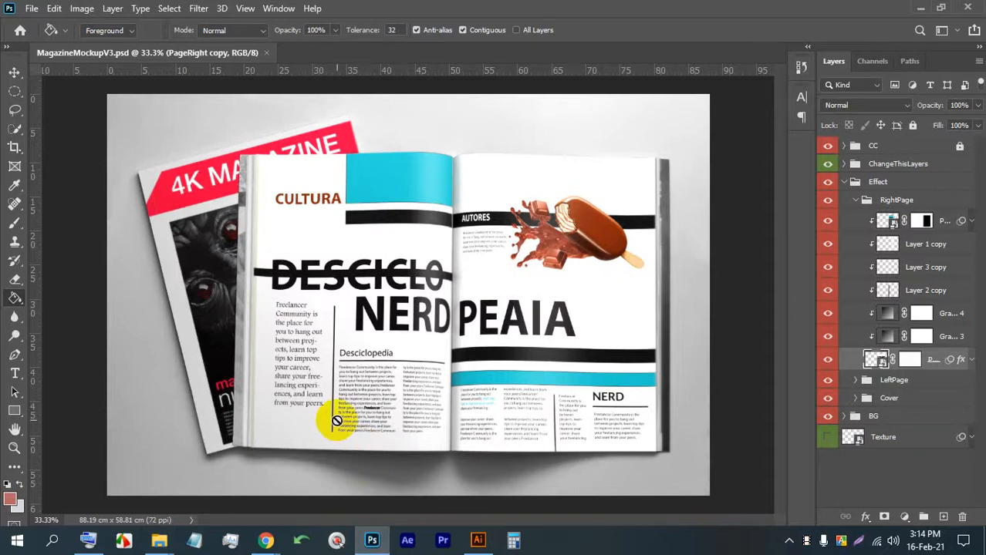
Step: Compare the mockup with the Illustrator spread, check its page layers' visibility, and open the PageLeft smart object at the top of the RightPage group
left_click(478, 541)
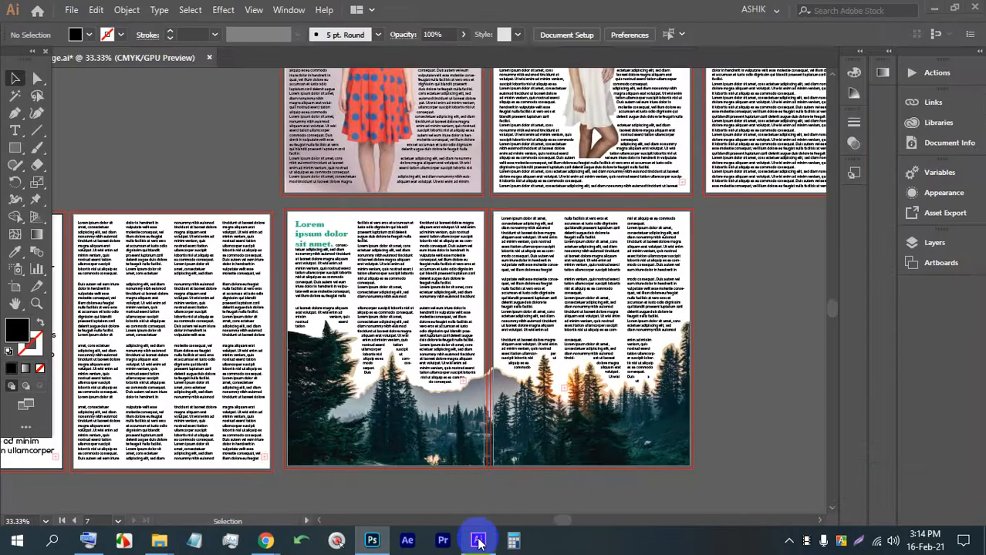
left_click(371, 541)
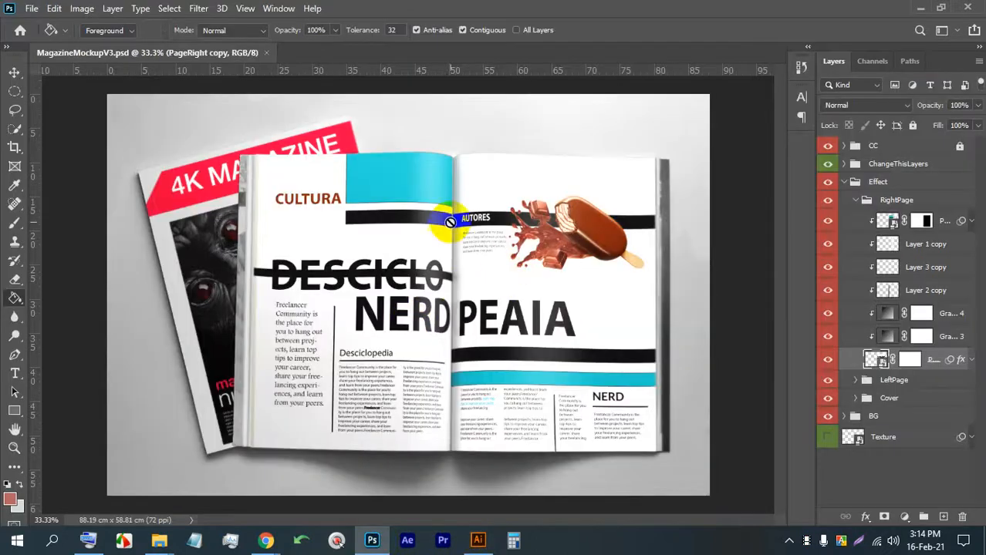
left_click(828, 363)
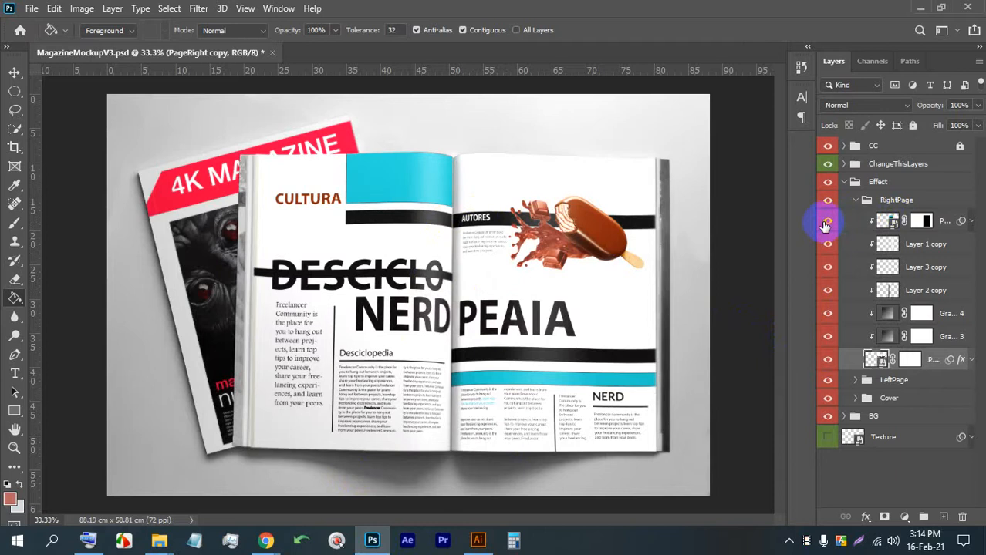
left_click(826, 223)
double_click(885, 222)
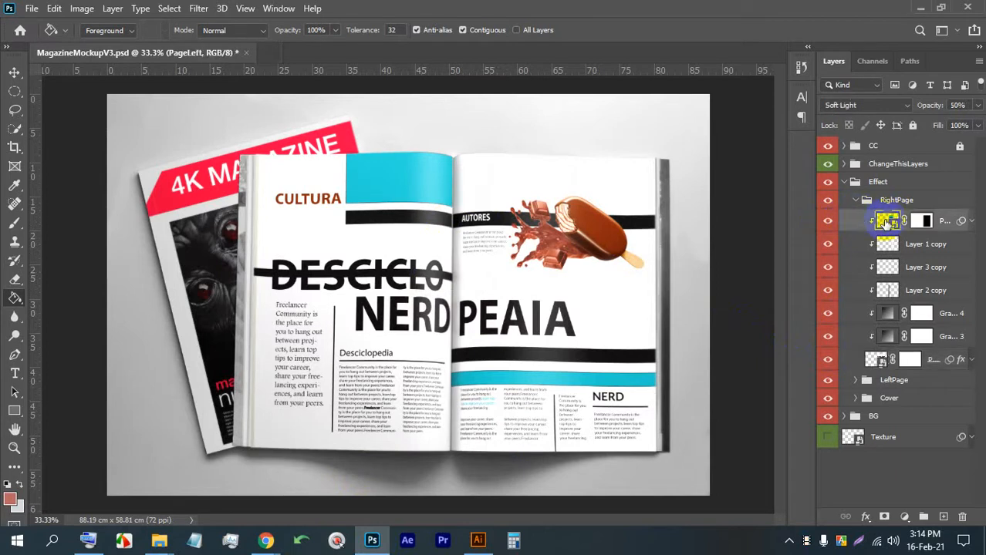
Step: Switch to Illustrator and draw a black rectangle over the left page of the forest spread
left_click(477, 540)
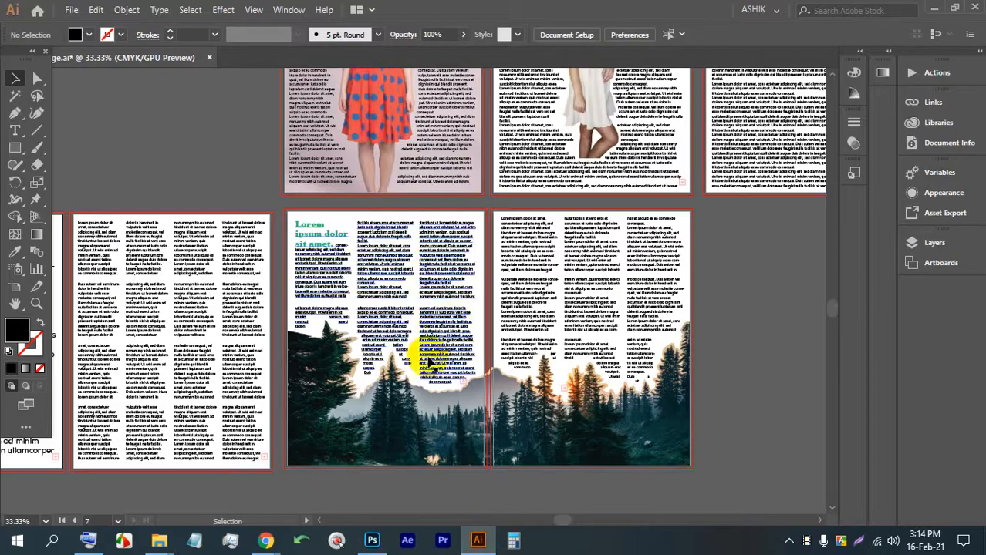
left_click_drag(454, 425, 482, 363)
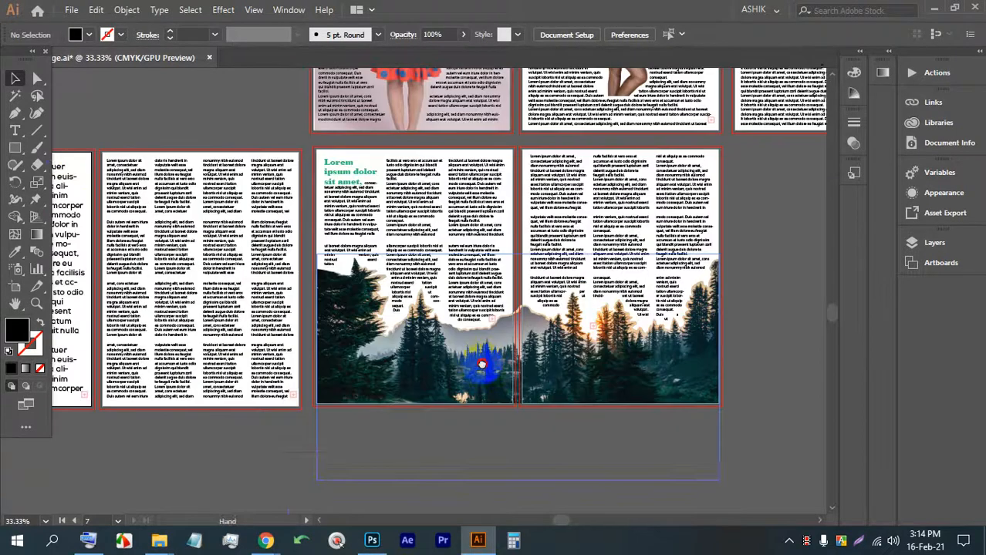
left_click(20, 148)
left_click(48, 148)
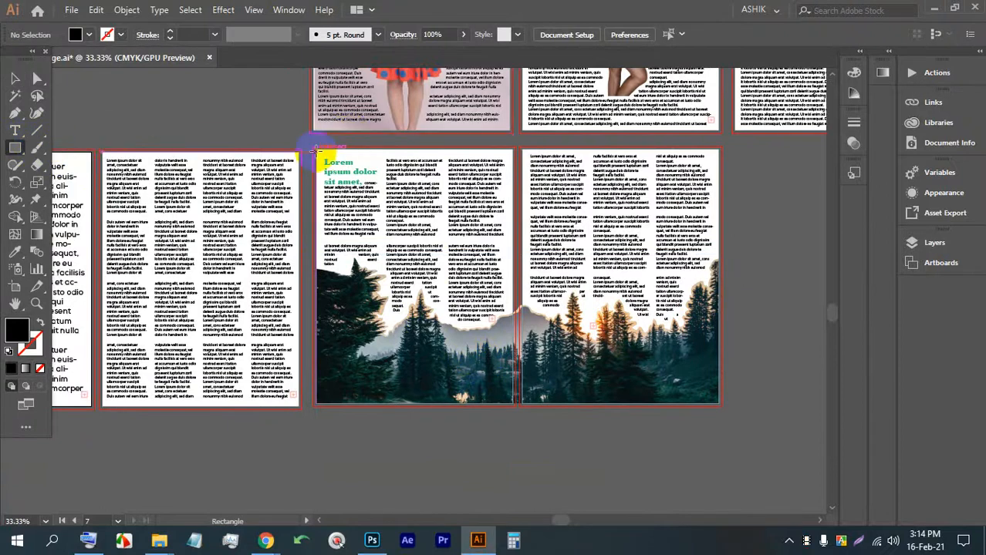
left_click_drag(317, 147, 514, 402)
Step: Extend the black rectangle to the artboard's left edge so it covers the full 8.5 x 11 in page
scroll(353, 234, "up", 4)
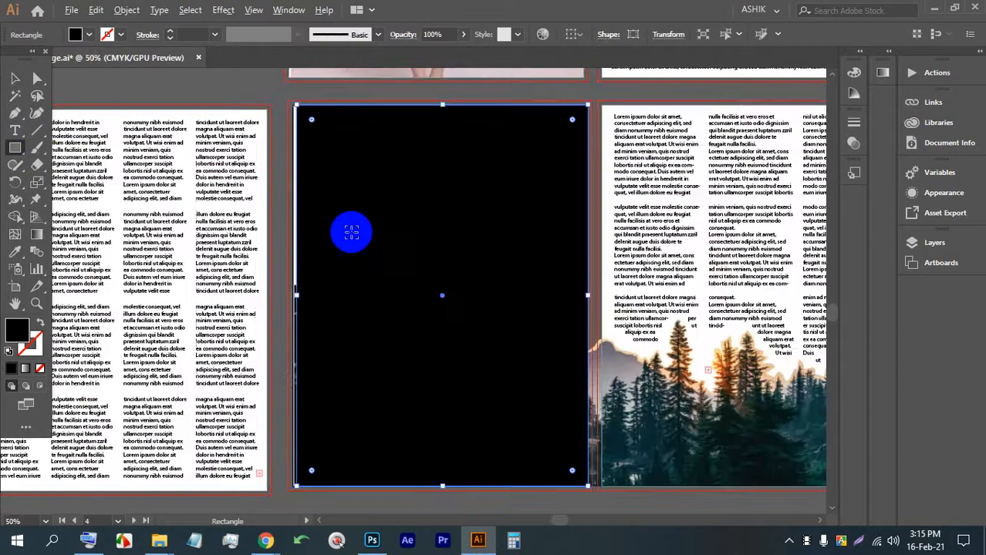
left_click_drag(298, 152, 447, 363)
scroll(390, 115, "up", 1)
scroll(392, 115, "up", 1)
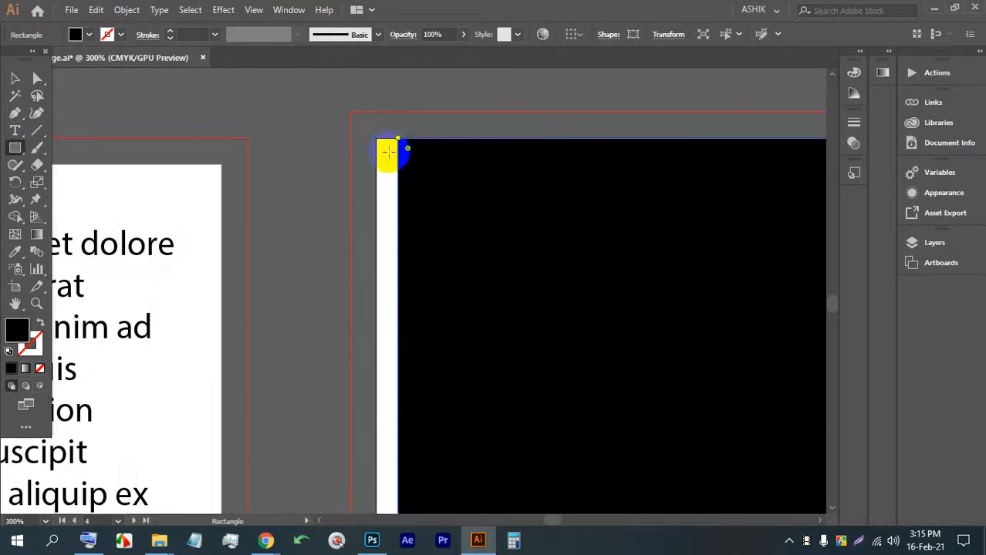
left_click_drag(396, 143, 377, 141)
scroll(377, 140, "down", 6)
left_click(14, 78)
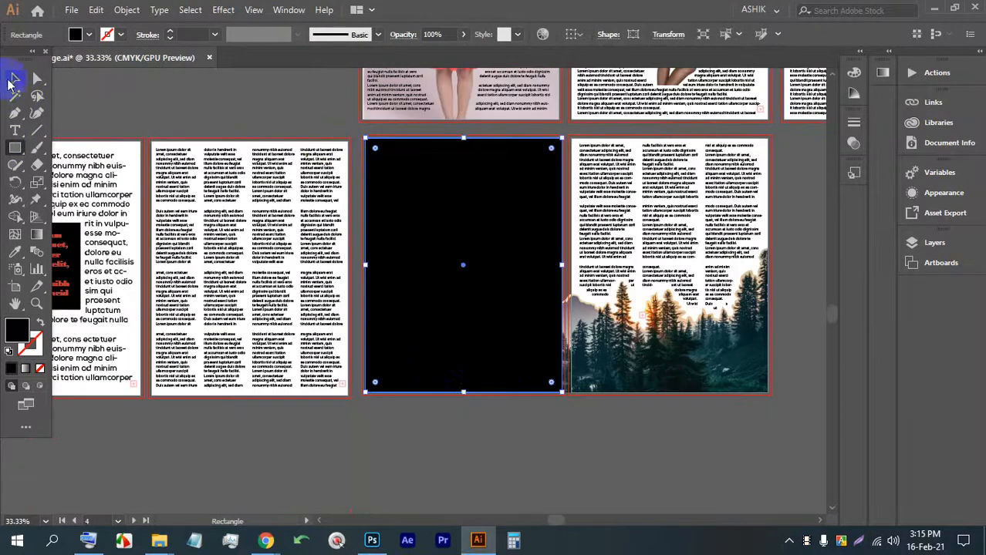
Step: Try clipping the left page's text and forest photo with the black rectangle, and undo the clipping mask
left_click(515, 421)
left_click_drag(539, 416, 369, 154)
key("a")
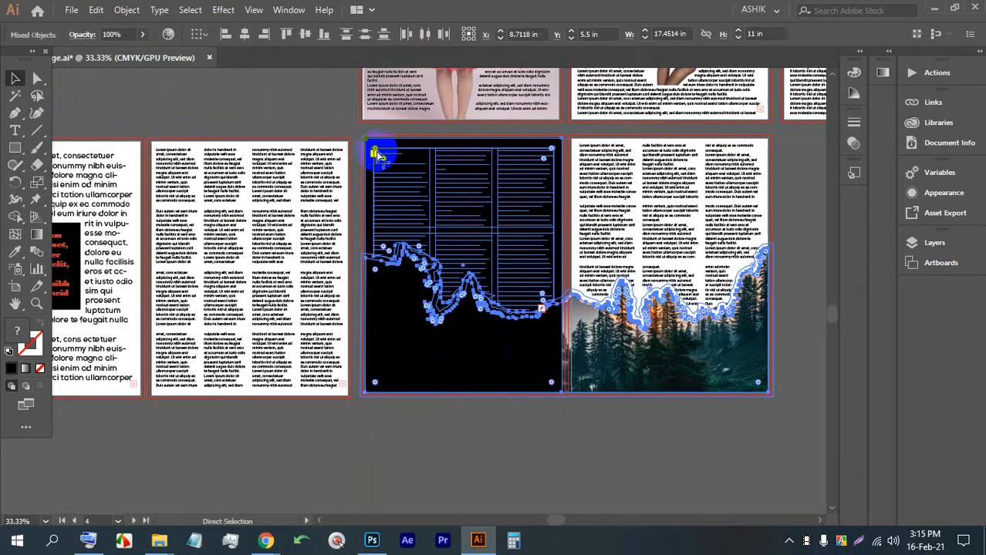
key("ctrl+7")
key("v")
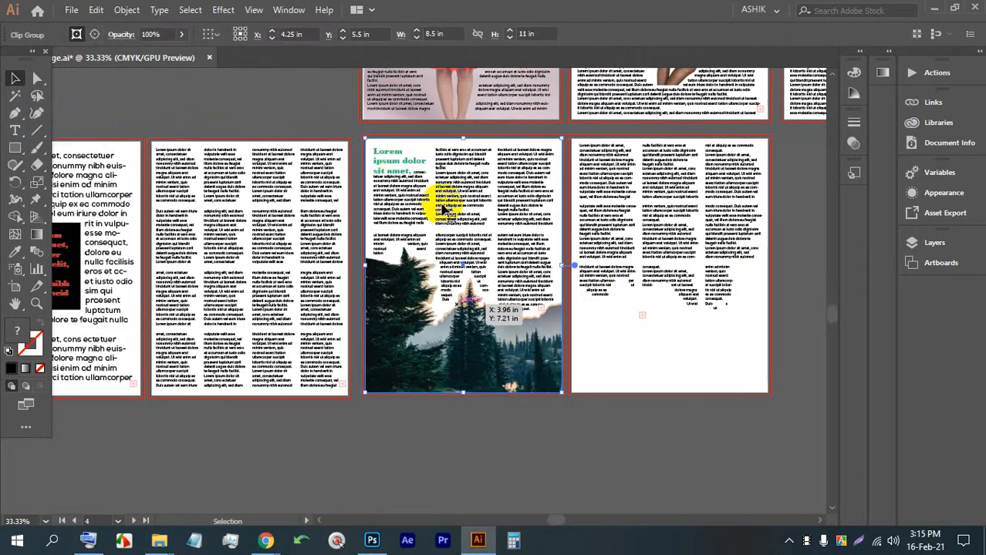
left_click(439, 373)
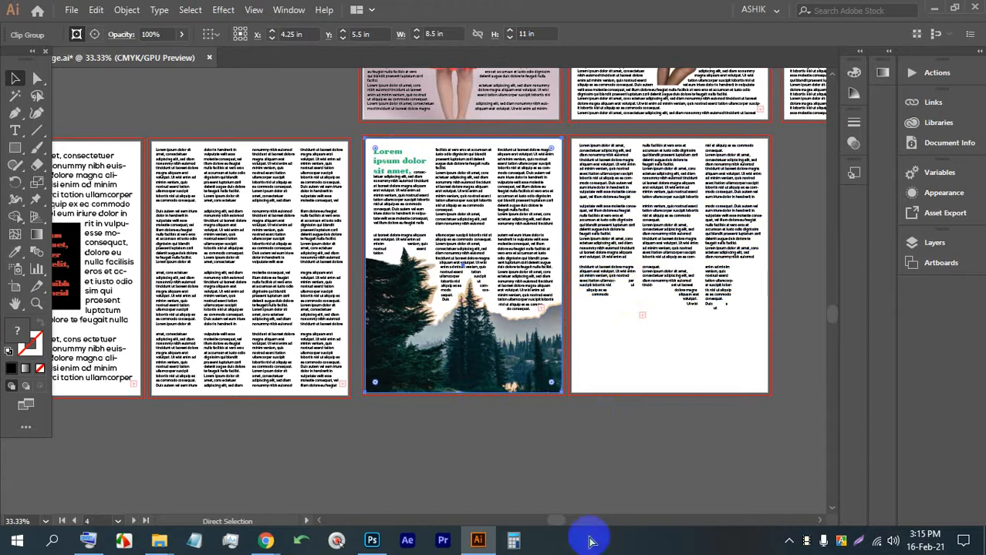
scroll(618, 320, "up", 2)
key("a")
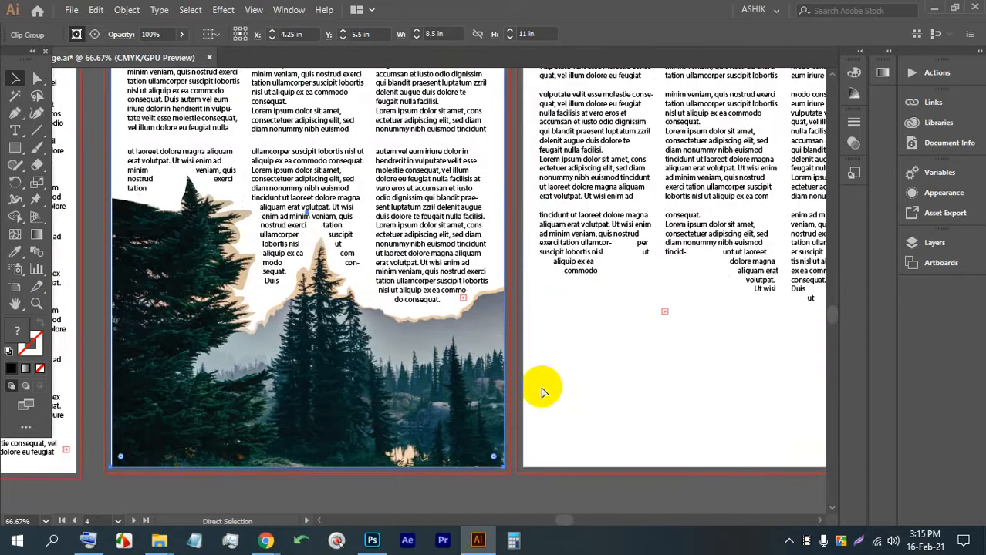
key("ctrl+z")
Step: Copy the forest photo and paste the duplicate in place on the spread
scroll(479, 397, "down", 1)
left_click(653, 523)
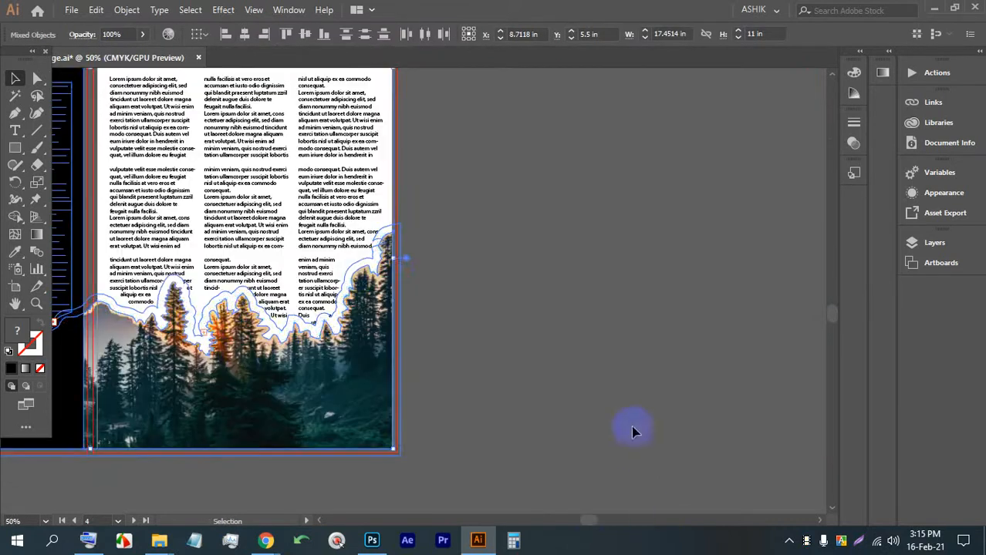
left_click_drag(458, 408, 663, 371)
left_click(662, 370)
left_click(577, 347)
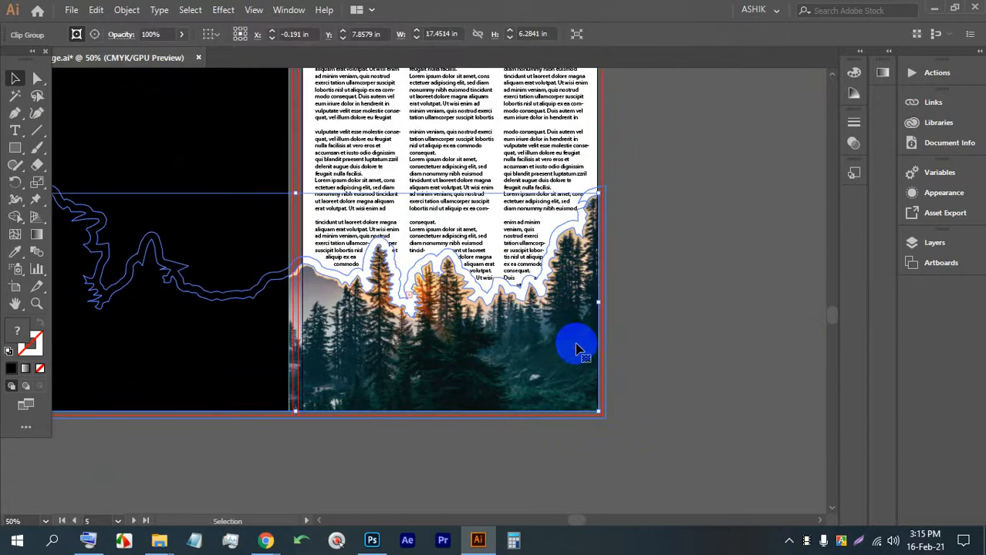
key("a")
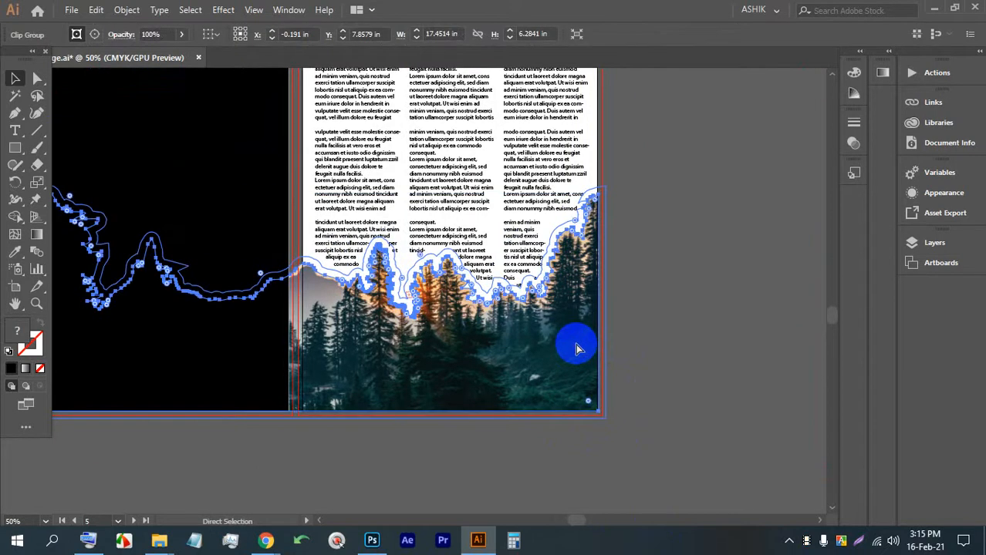
left_click(680, 345)
left_click_drag(675, 286, 793, 314)
scroll(786, 315, "down", 2)
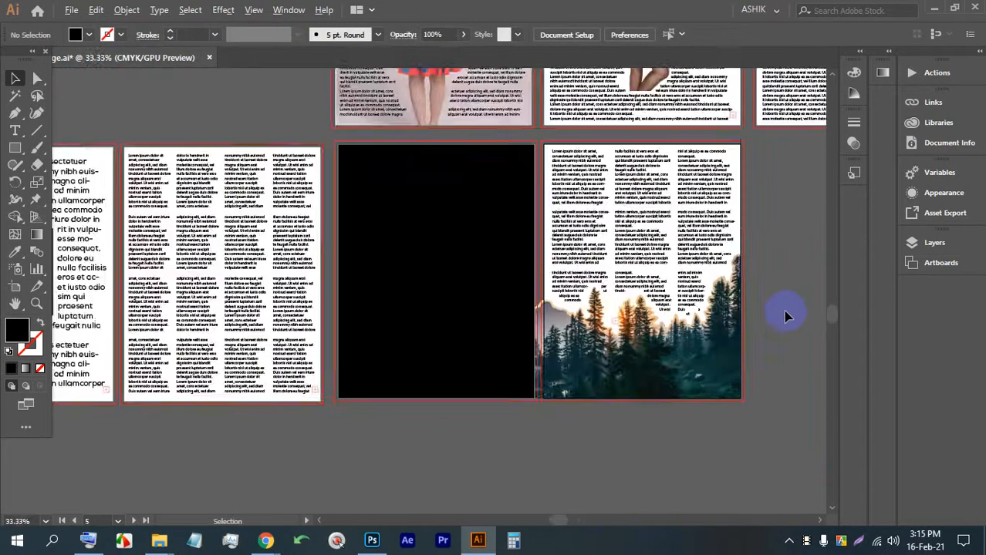
Step: Make a clipping mask from the black rectangle, the left page's text and one forest photo, leaving the duplicate photo out
left_click(686, 353)
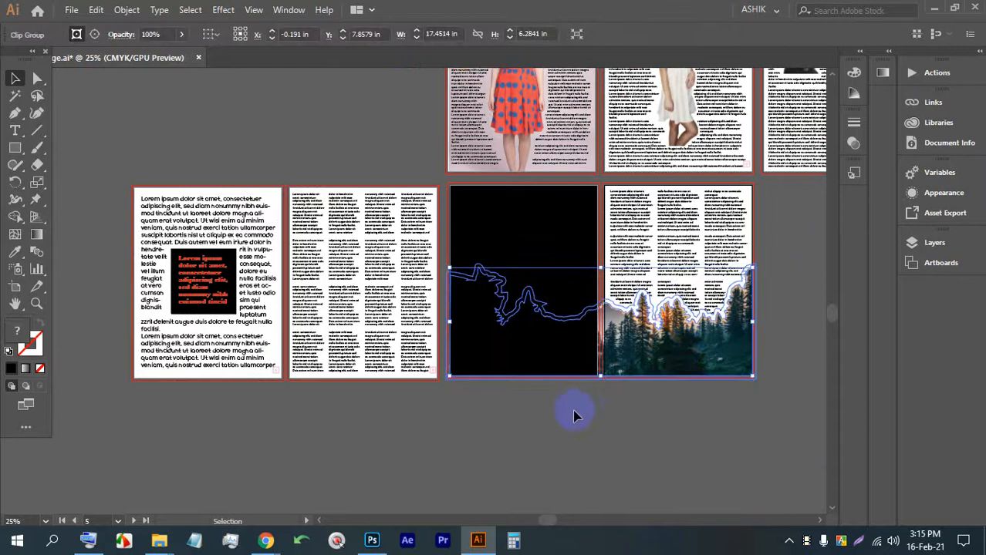
left_click(555, 422)
left_click_drag(550, 373, 457, 197)
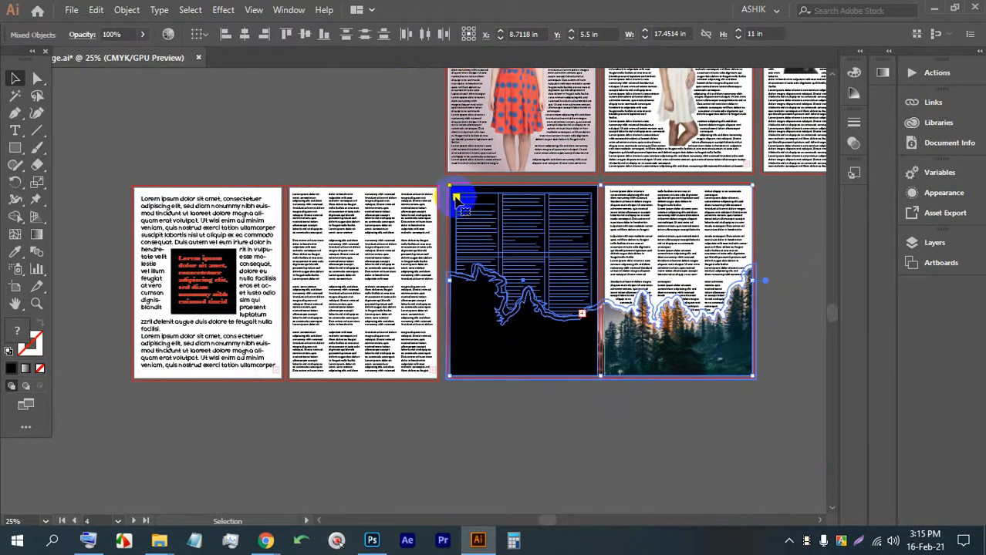
left_click(703, 352, "shift")
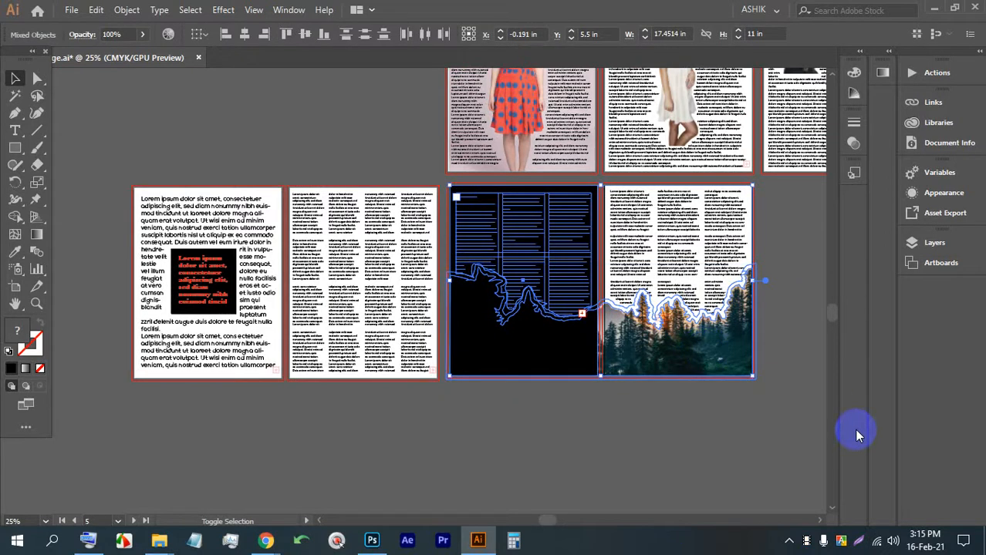
key("ctrl+7")
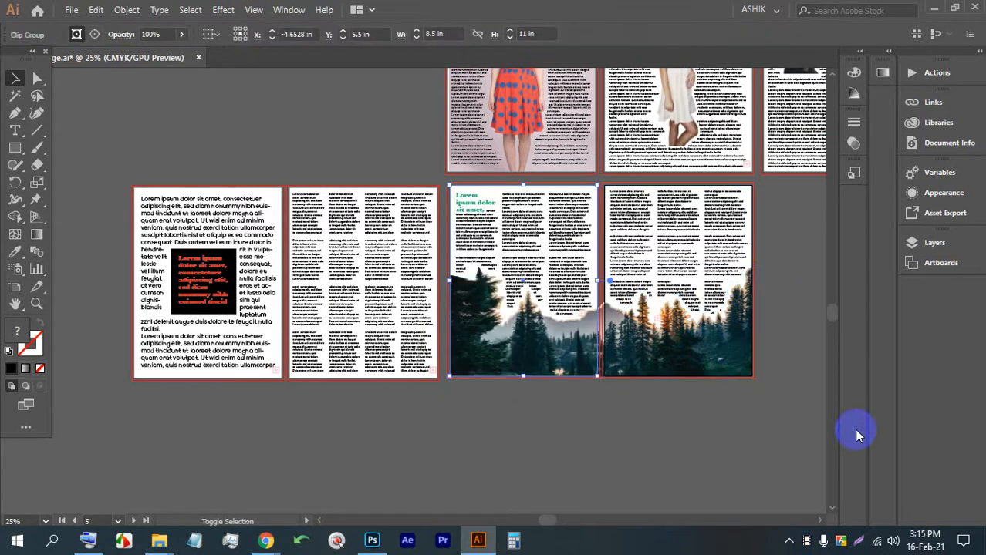
scroll(600, 287, "up", 2)
scroll(467, 296, "up", 2)
scroll(469, 291, "down", 3)
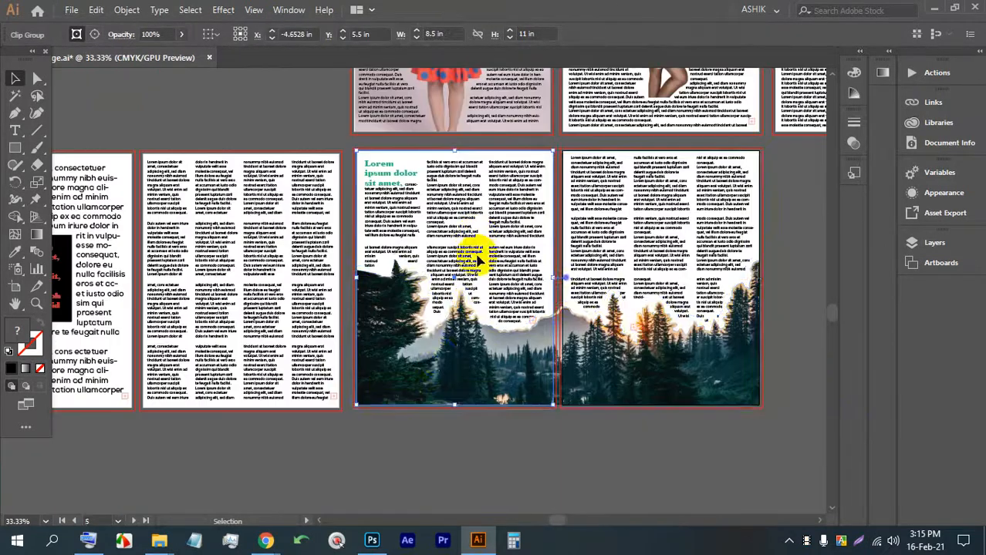
Step: Try moving the masked left page below its artboard, undoing each move
left_click(436, 345, "shift")
scroll(441, 354, "down", 2)
left_click(502, 353)
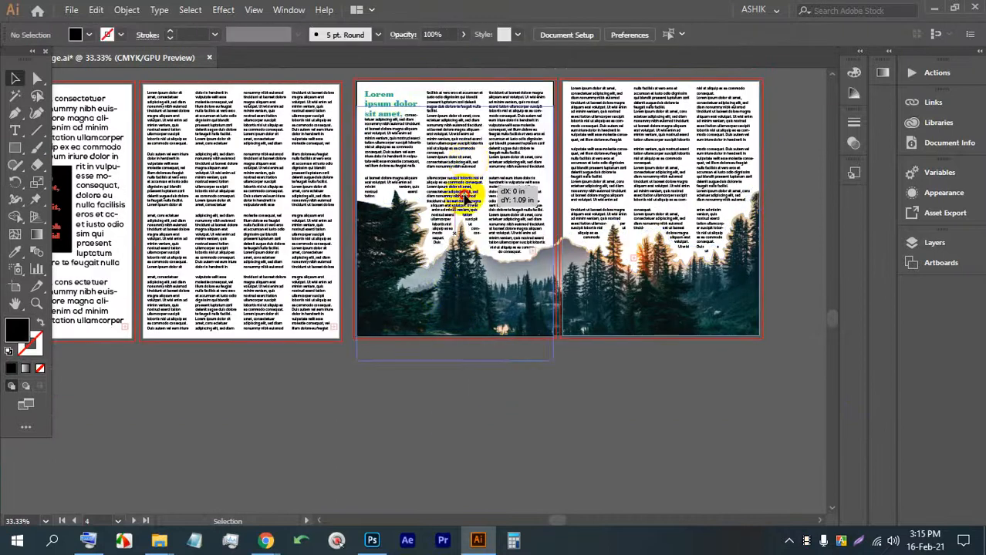
left_click_drag(466, 238, 463, 340)
scroll(463, 341, "down", 2)
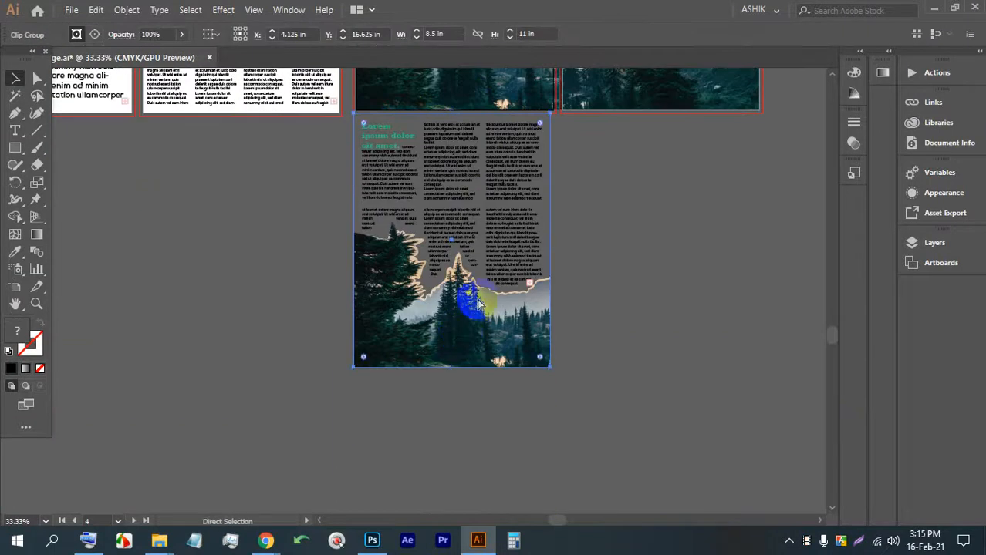
key("ctrl+z")
scroll(493, 342, "up", 6)
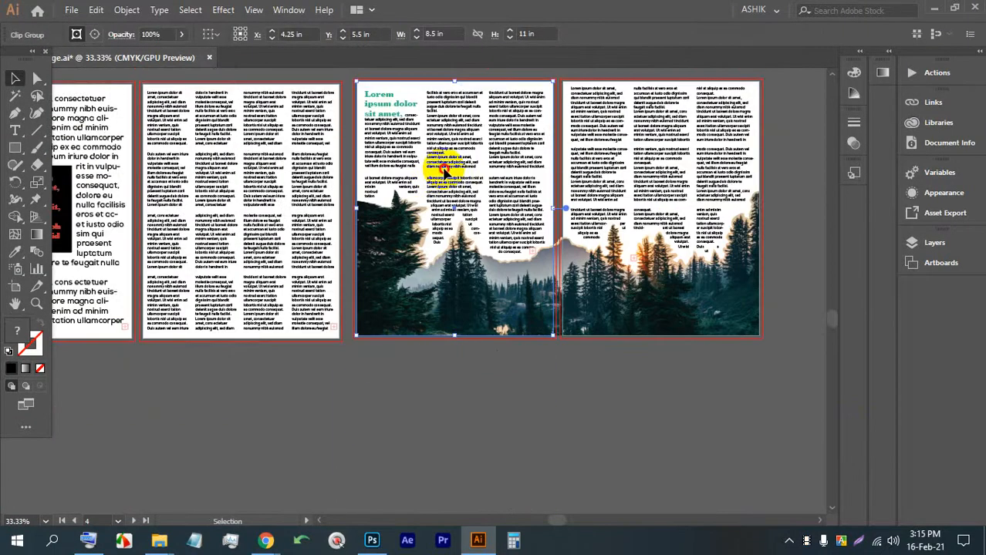
left_click_drag(443, 169, 447, 290)
key("ctrl+z")
scroll(408, 308, "up", 1)
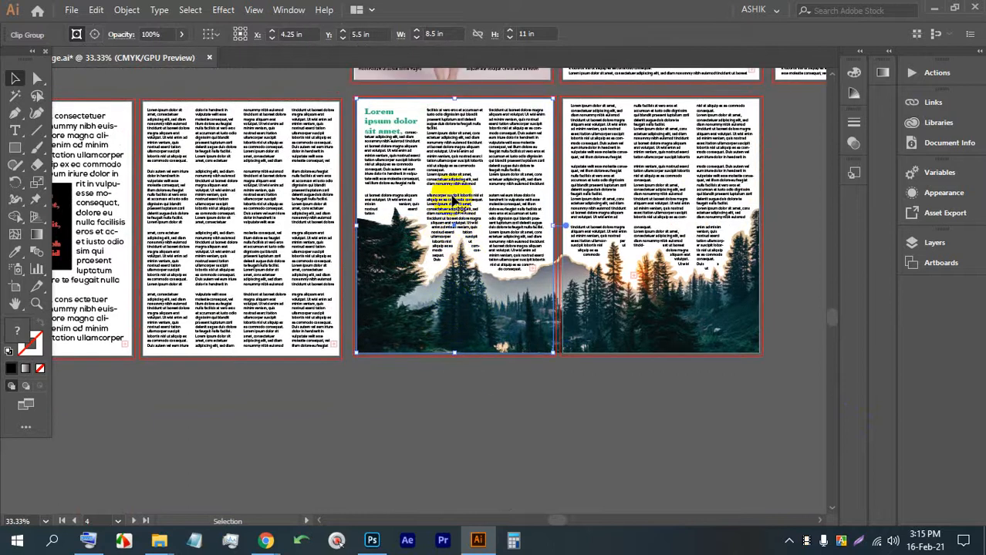
Step: Place the masked left page from Illustrator into Photoshop's PageLeft1.psb document and rasterize its layer
left_click_drag(457, 206, 410, 274)
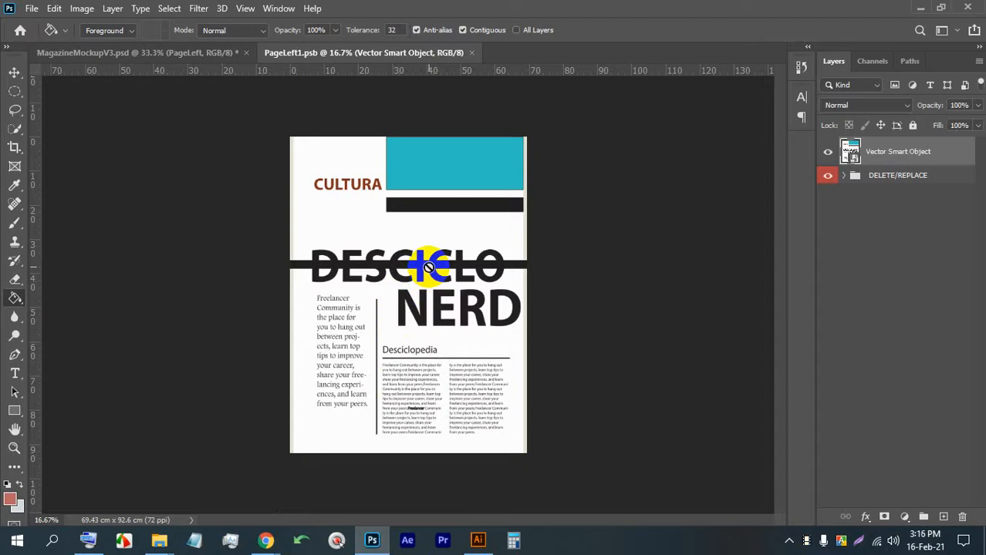
left_click(478, 540)
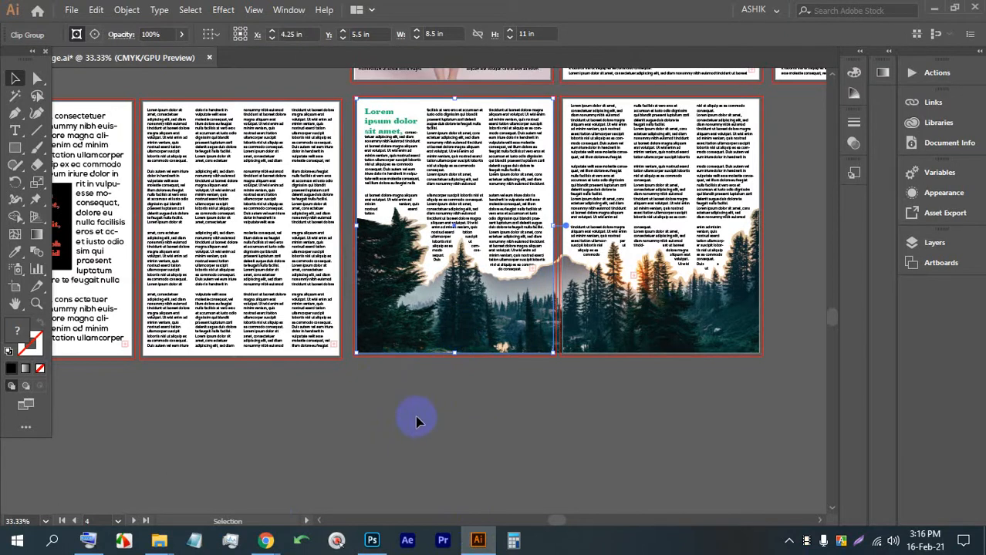
left_click(372, 541)
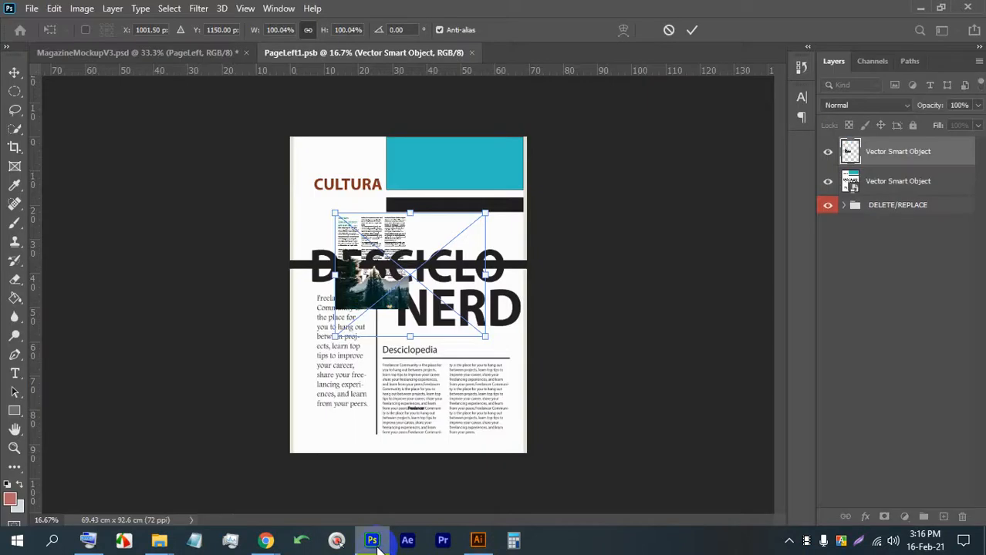
left_click(378, 320)
left_click(690, 32)
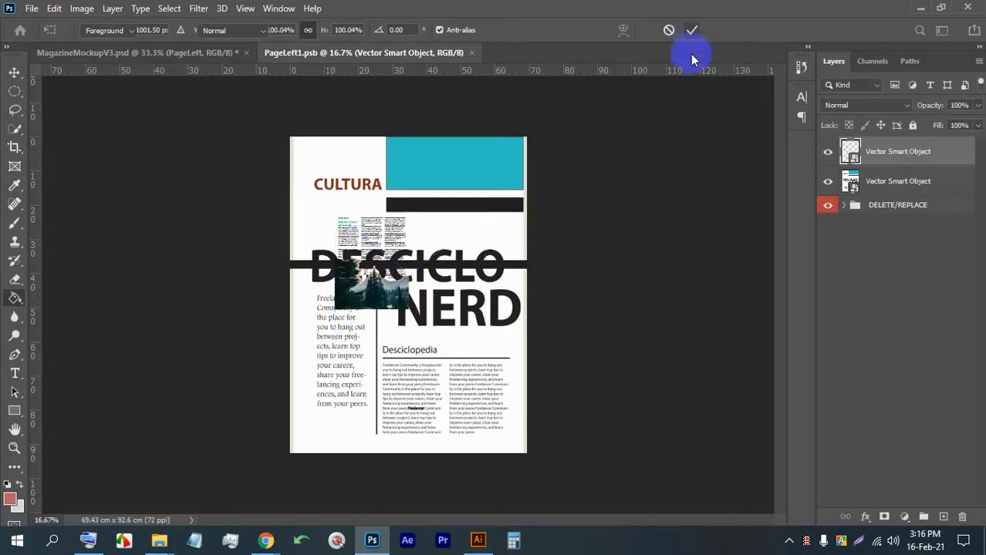
right_click(874, 149)
left_click(736, 272)
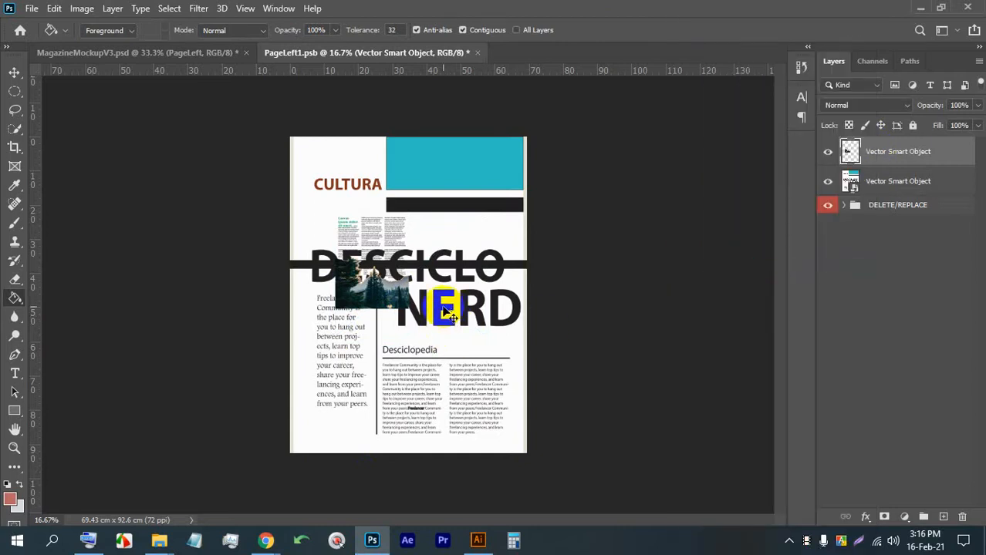
Step: Scale and position the placed forest page so it fills the whole PageLeft1.psb canvas
key("ctrl+t")
left_click_drag(370, 308, 373, 466)
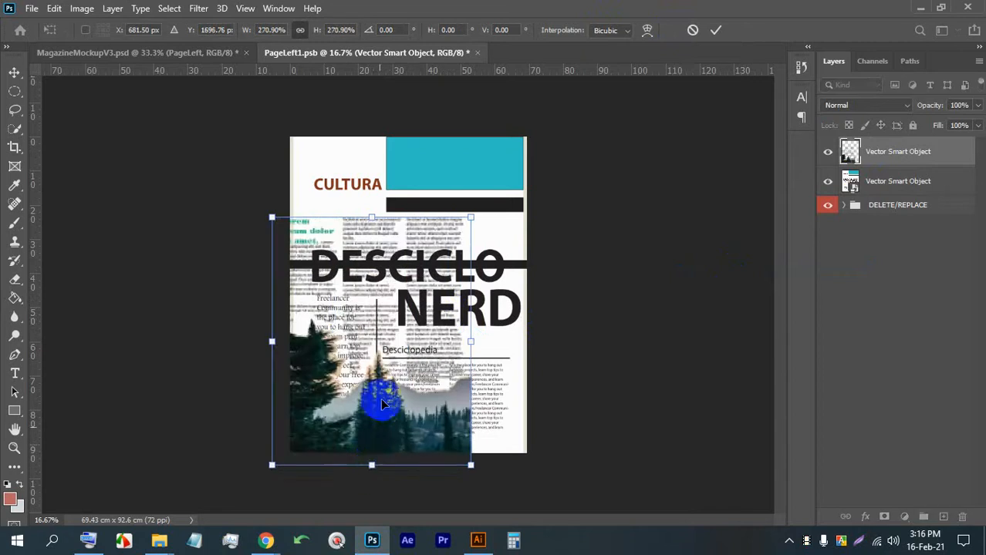
left_click_drag(383, 396, 401, 316)
left_click_drag(479, 392, 523, 455)
left_click(711, 31)
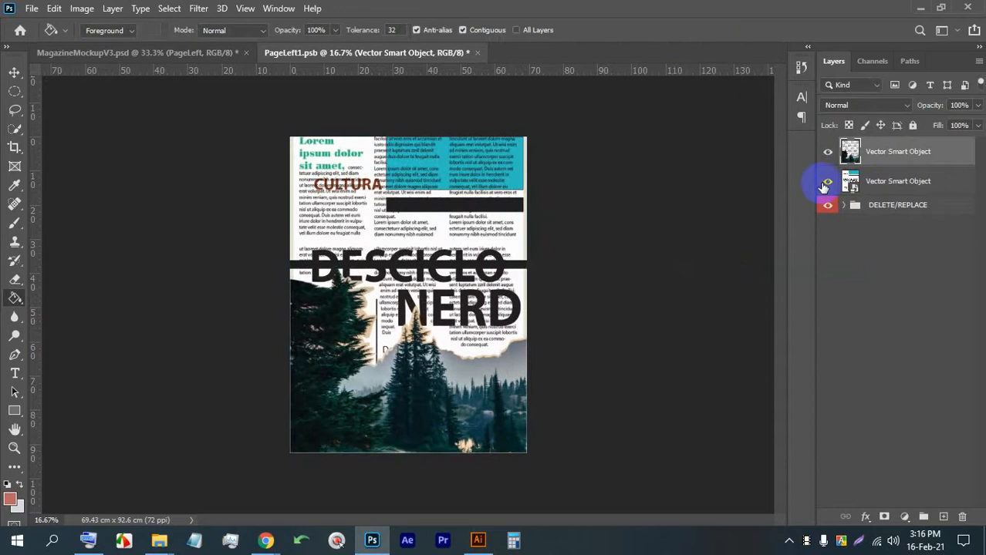
Step: Hide the old page design layer and the DELETE/REPLACE group, and add an empty layer directly above that group
left_click(826, 183)
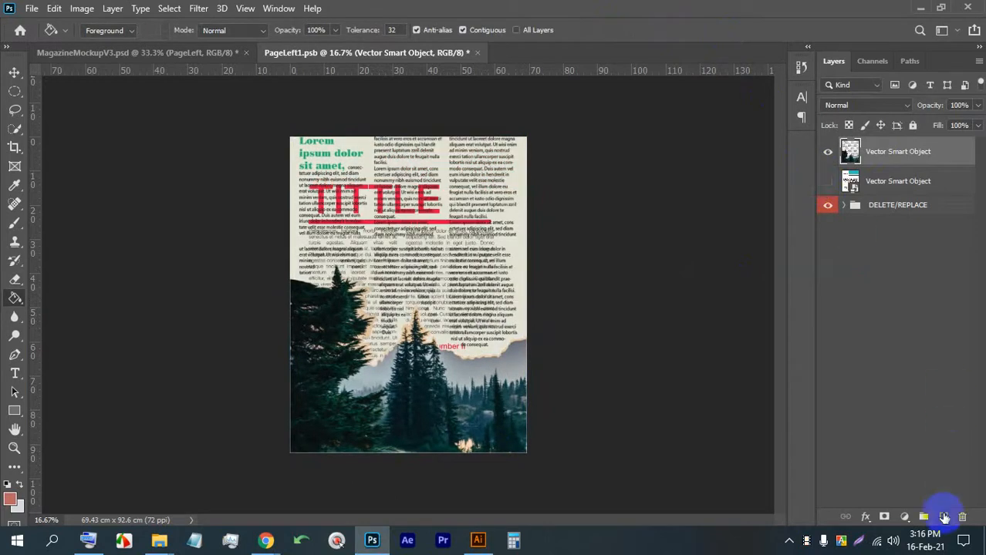
left_click(826, 207)
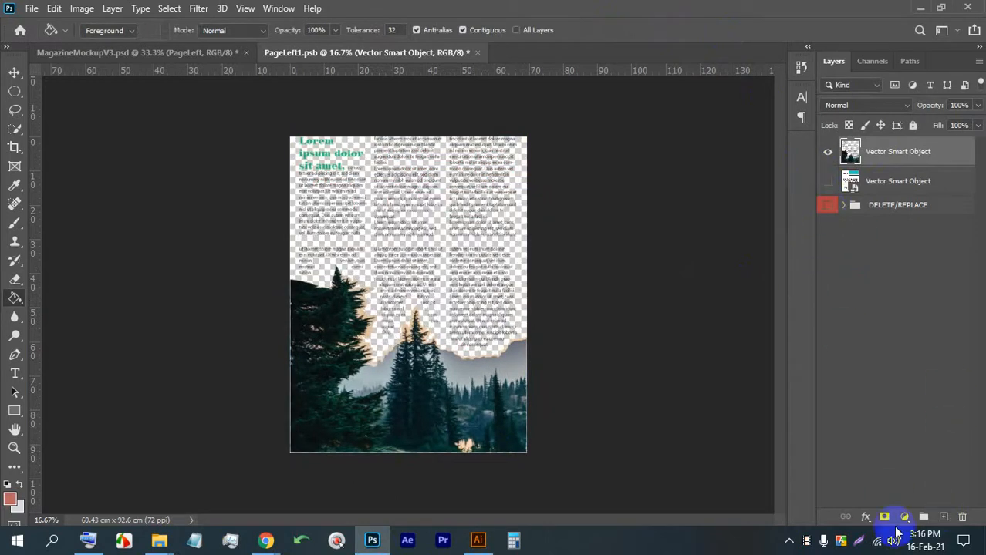
left_click(946, 517)
left_click_drag(892, 155, 876, 221)
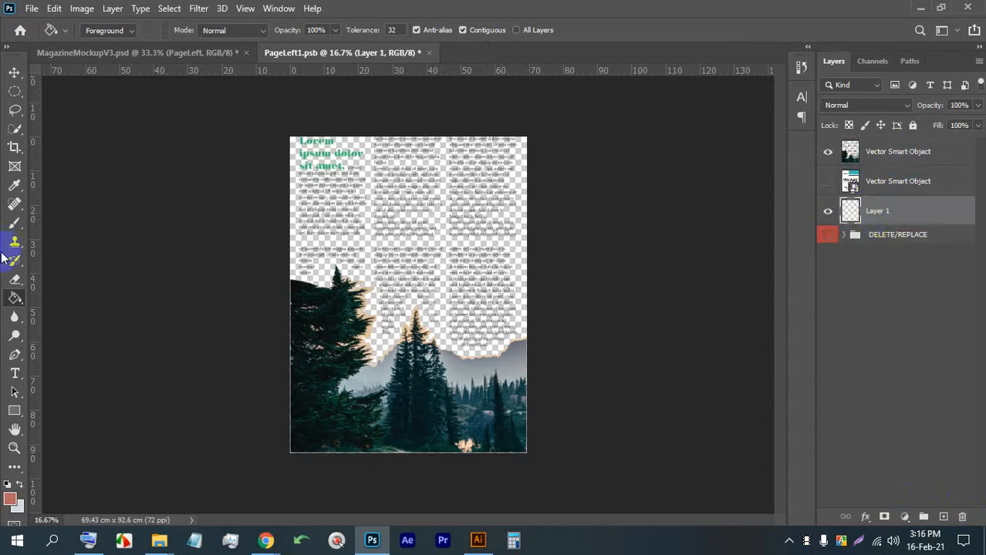
Step: Set the foreground colour to white and fill the empty layer below the page artwork with it
left_click(8, 503)
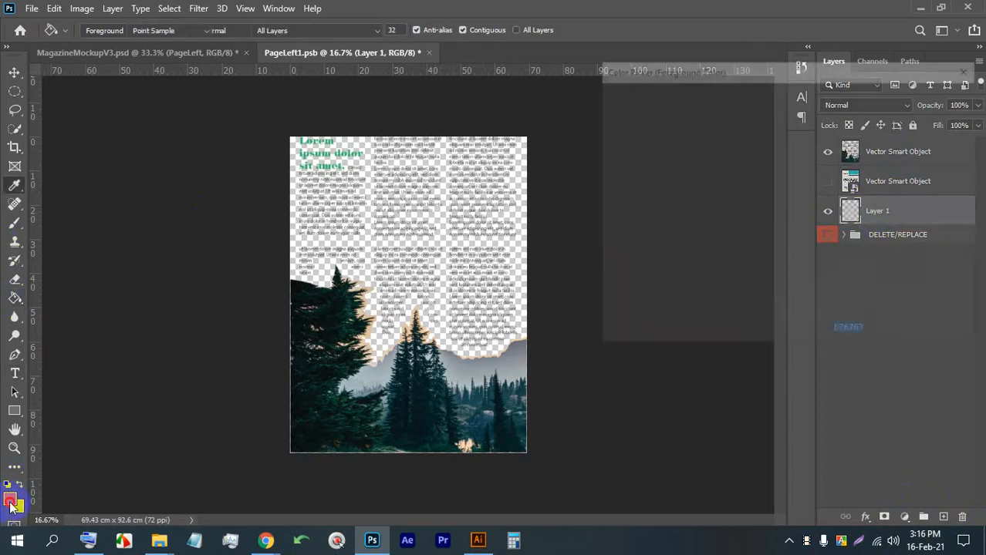
left_click_drag(654, 177, 581, 90)
left_click(903, 97)
key("g")
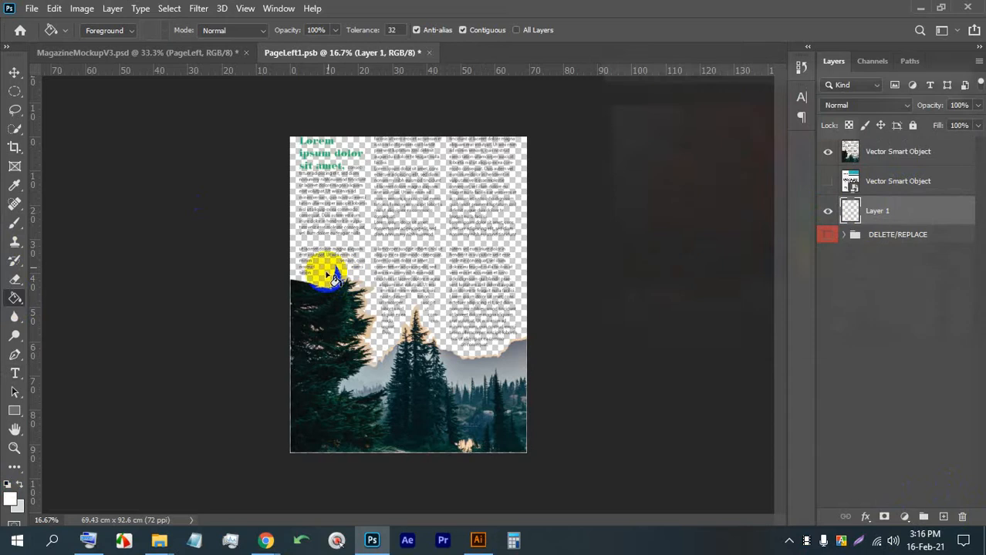
left_click(388, 249)
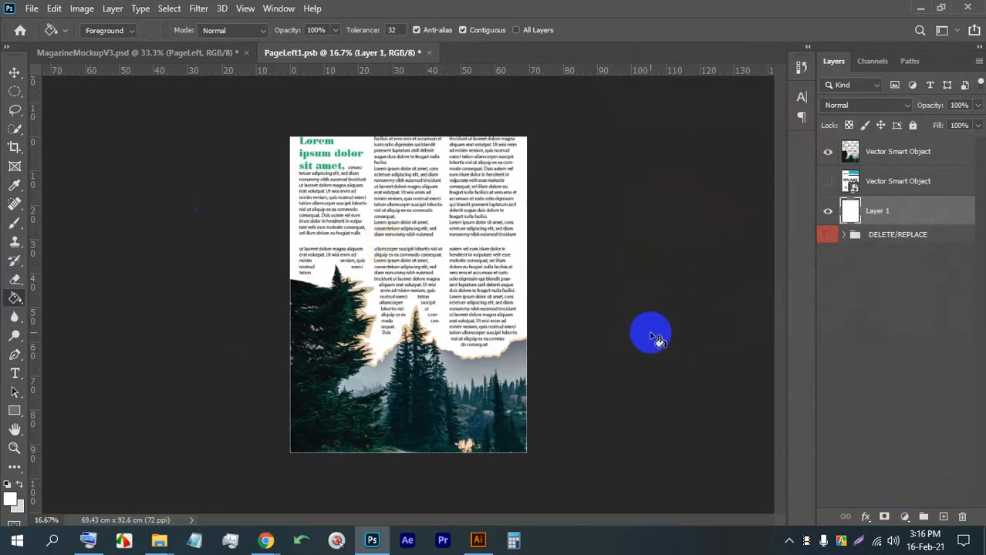
Step: Delete the white-filled layer, the hidden old page design and the DELETE/REPLACE group from PageLeft1.psb
key("Delete")
key("Delete")
key("Delete")
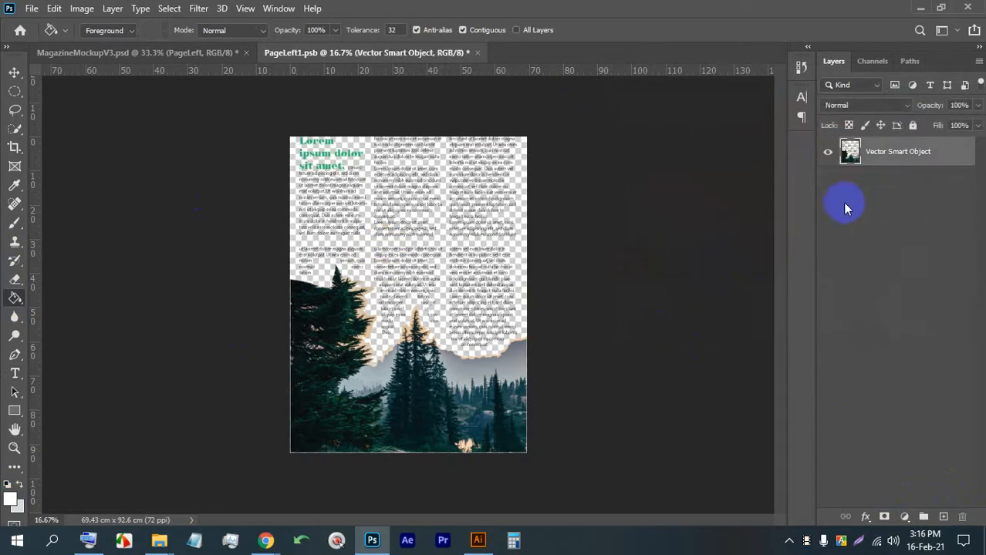
Step: Switch to Illustrator, undo the left forest page's clipping mask, and delete the black rectangle covering the page
left_click(479, 540)
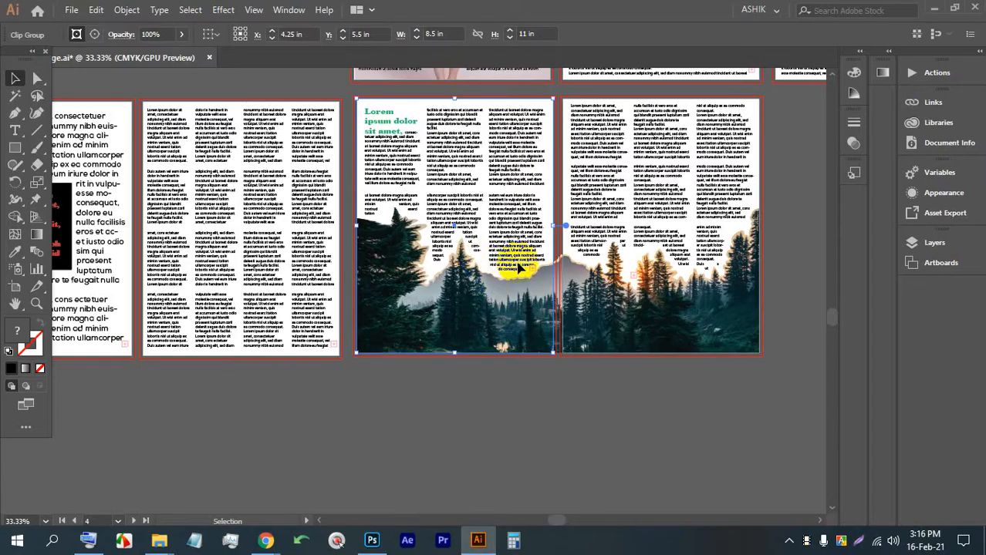
key("ctrl+z")
key("ctrl+z")
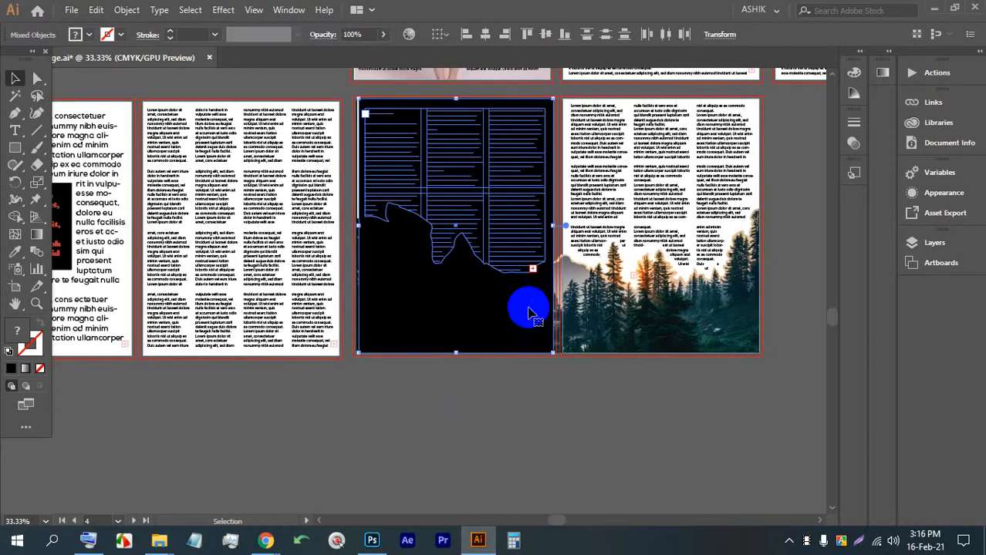
left_click(473, 380)
left_click(478, 292)
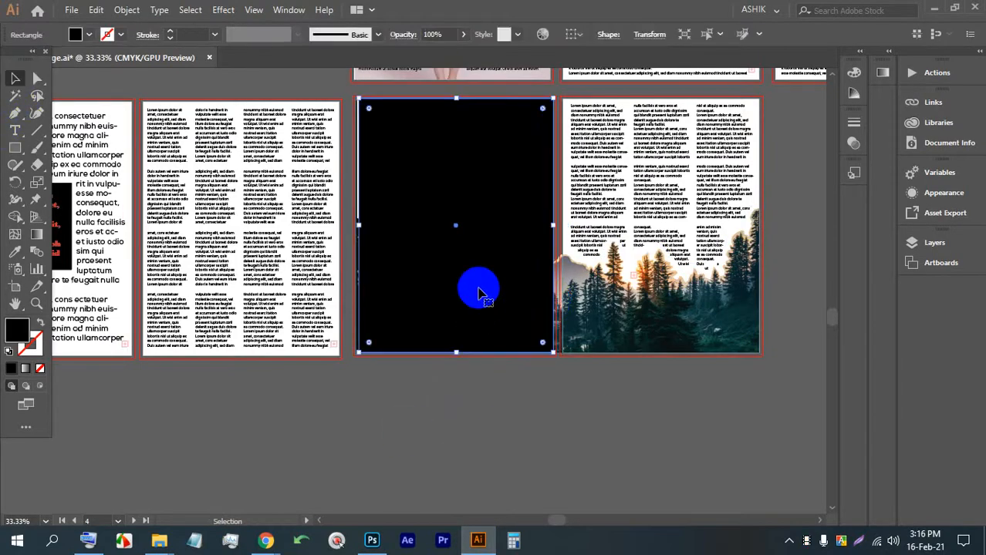
key("Delete")
Step: Show the transparency grid and check the forest spread for missing page backgrounds
left_click_drag(559, 429, 546, 489)
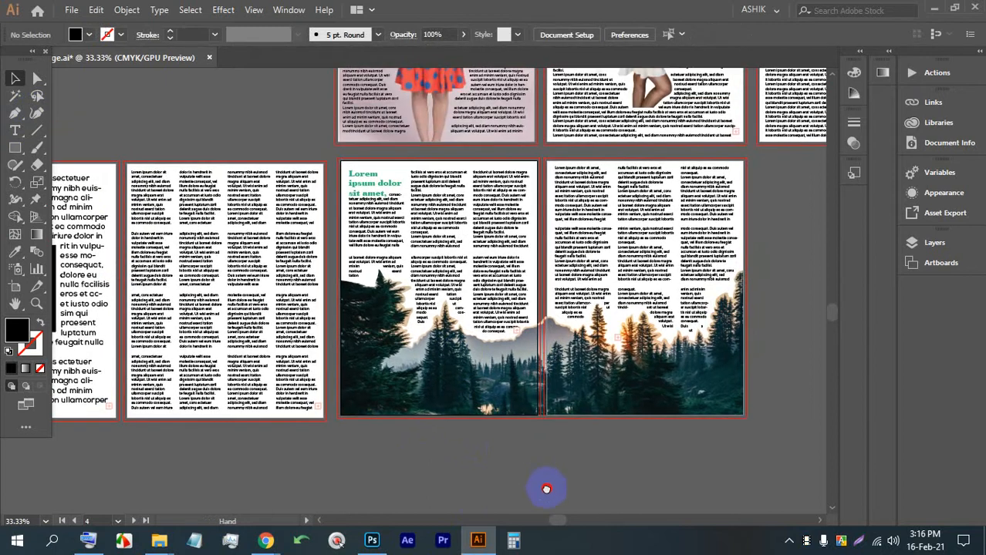
key("ctrl+shift+d")
scroll(425, 204, "up", 3)
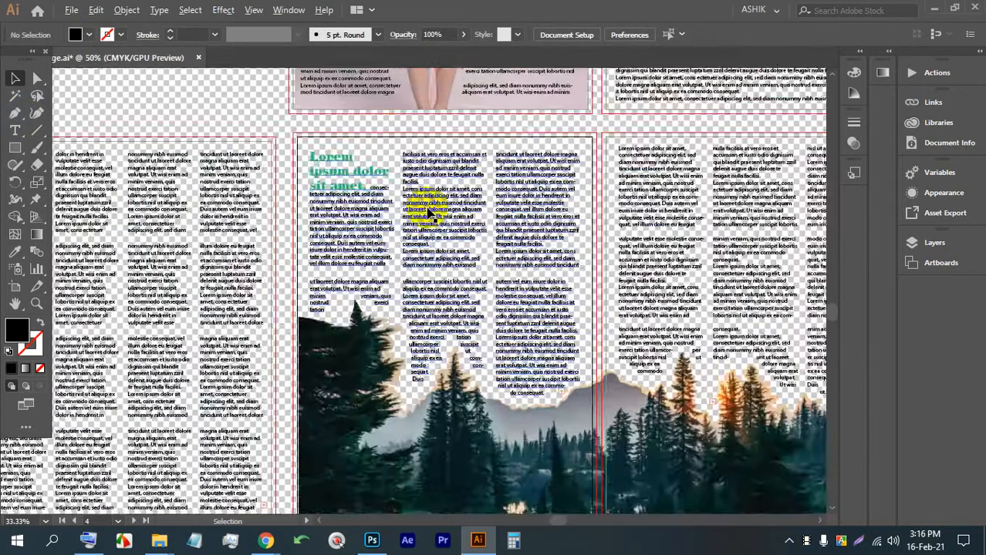
scroll(384, 233, "down", 2)
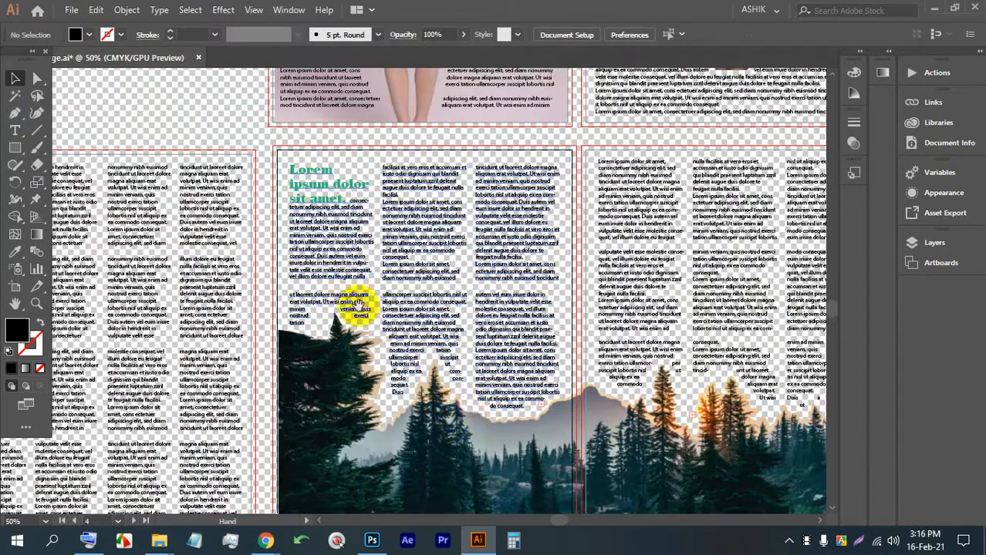
left_click_drag(468, 402, 465, 378)
scroll(90, 223, "down", 1)
Step: Draw a black rectangle of about 8.5 by 11 in over the left forest page, snapping its corner to the artboard
key("m")
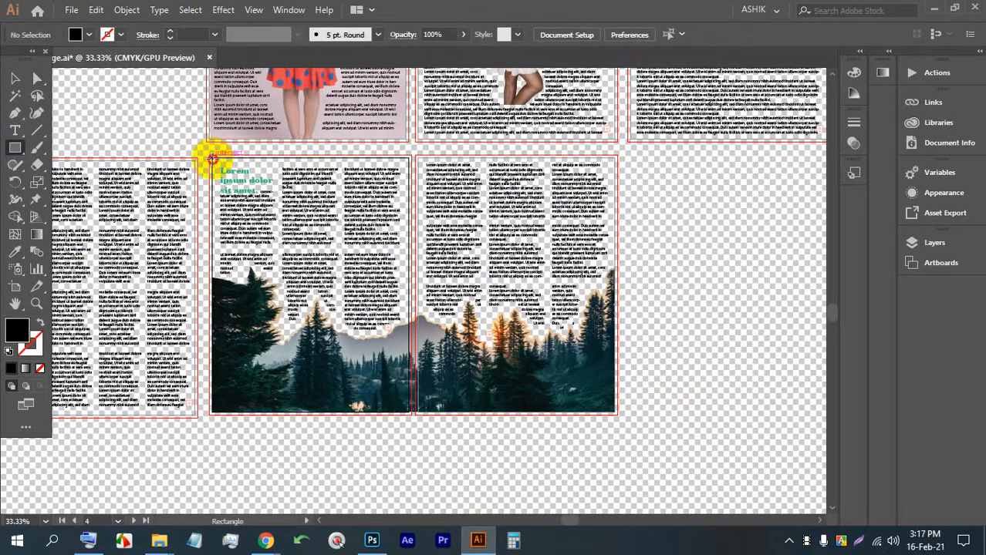
mouse_move(212, 158)
left_mouse_down()
mouse_move(387, 404)
mouse_move(405, 415)
mouse_move(405, 399)
mouse_move(407, 413)
left_mouse_up()
scroll(407, 413, "up", 6)
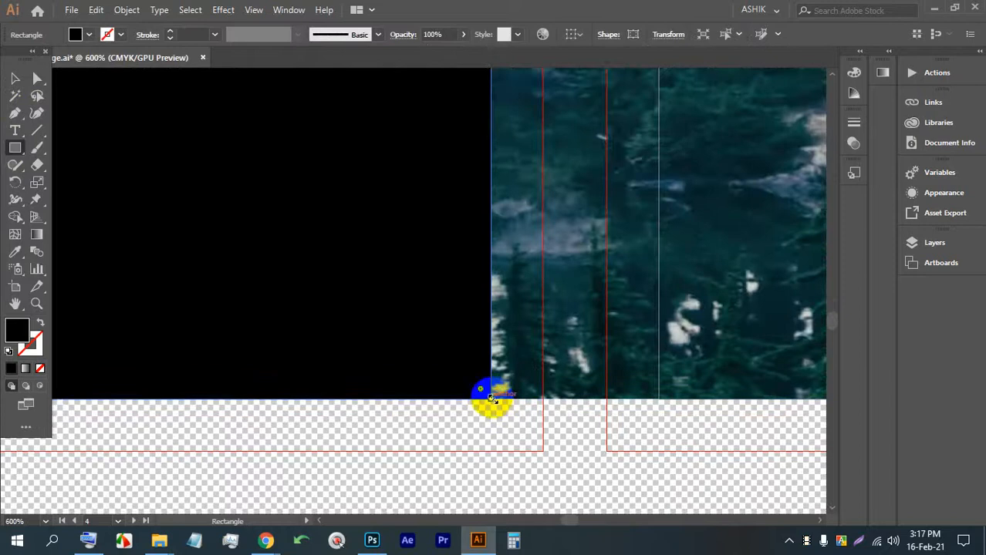
mouse_move(491, 397)
left_mouse_down()
mouse_move(476, 396)
mouse_move(485, 397)
left_mouse_up()
scroll(487, 396, "down", 8)
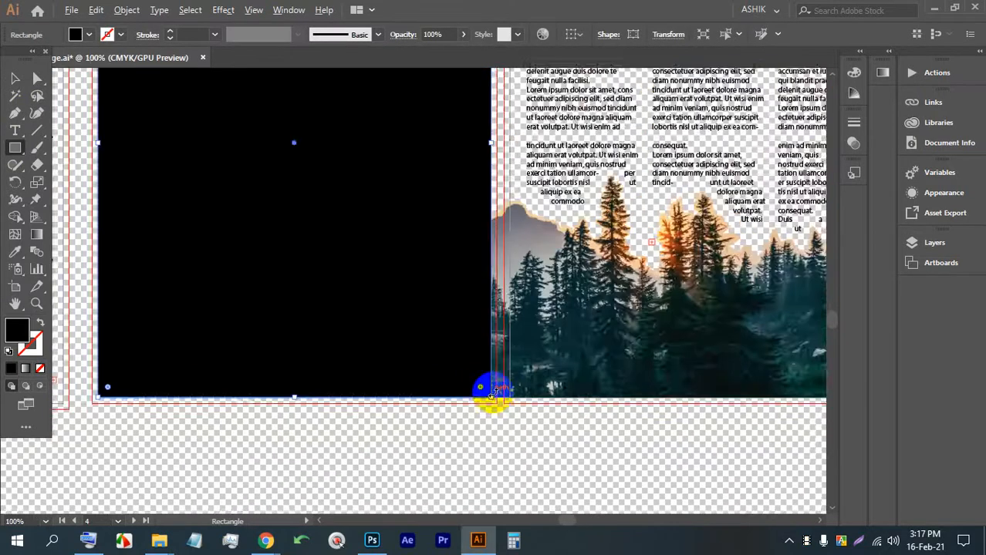
scroll(428, 290, "up", 2)
Step: Fill the rectangle covering the left forest page with white
left_click(89, 34)
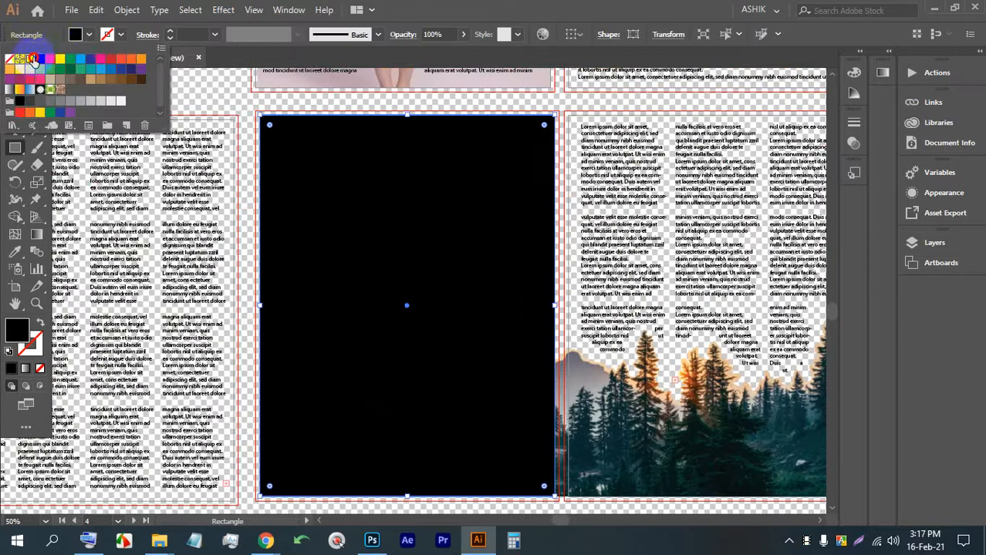
left_click(29, 58)
left_click(269, 93)
left_click(304, 150)
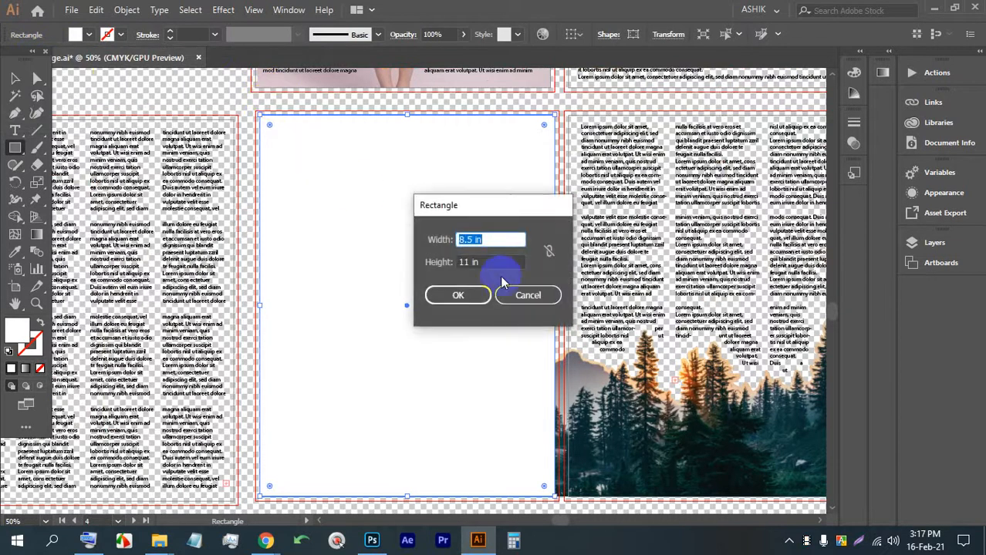
left_click(525, 292)
left_click(17, 77)
left_click(187, 98)
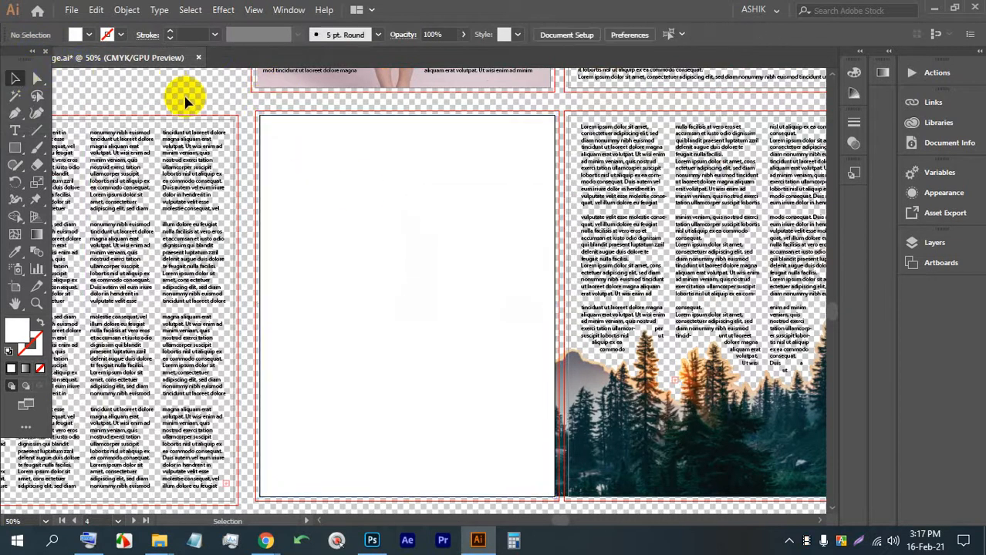
Step: Send the white rectangle to the back, behind the left forest page's text and image
left_click(315, 170)
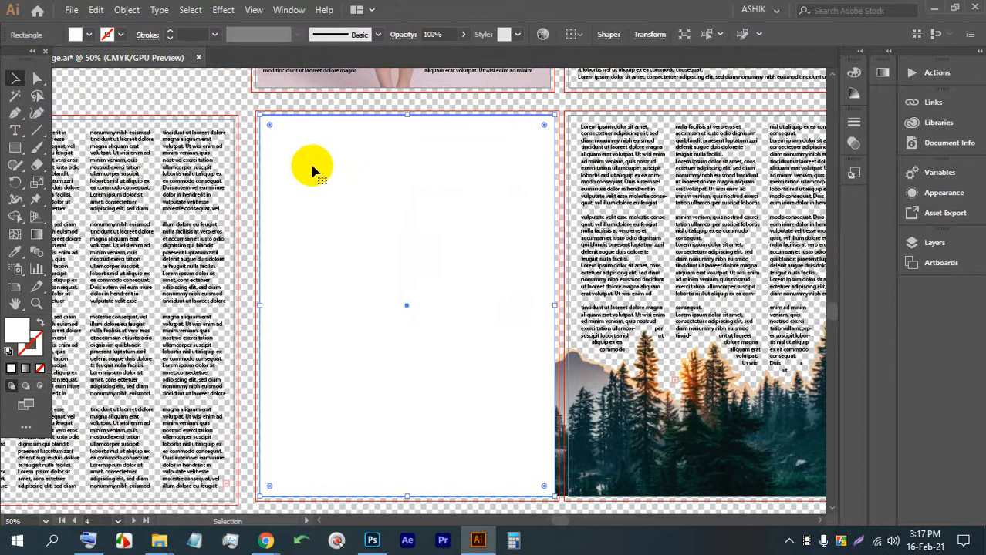
right_click(315, 169)
mouse_move(386, 392)
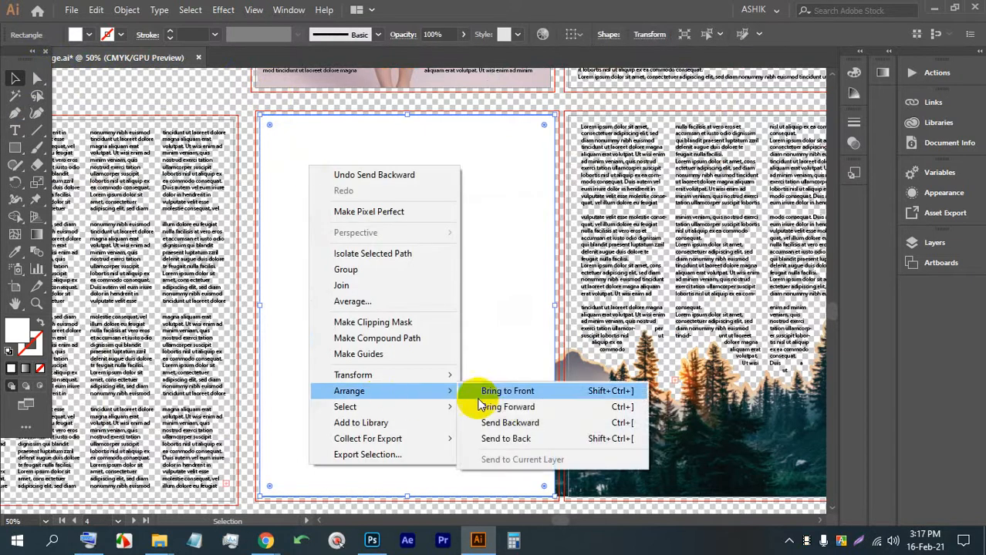
left_click(515, 438)
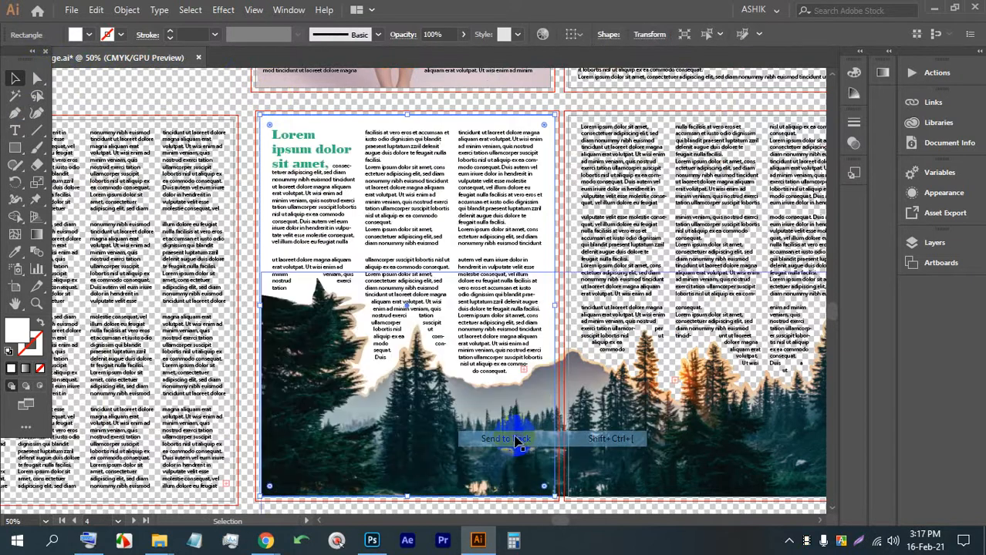
Step: Duplicate the white background rectangle onto the right forest page, aligned with its artboard
left_click(336, 143)
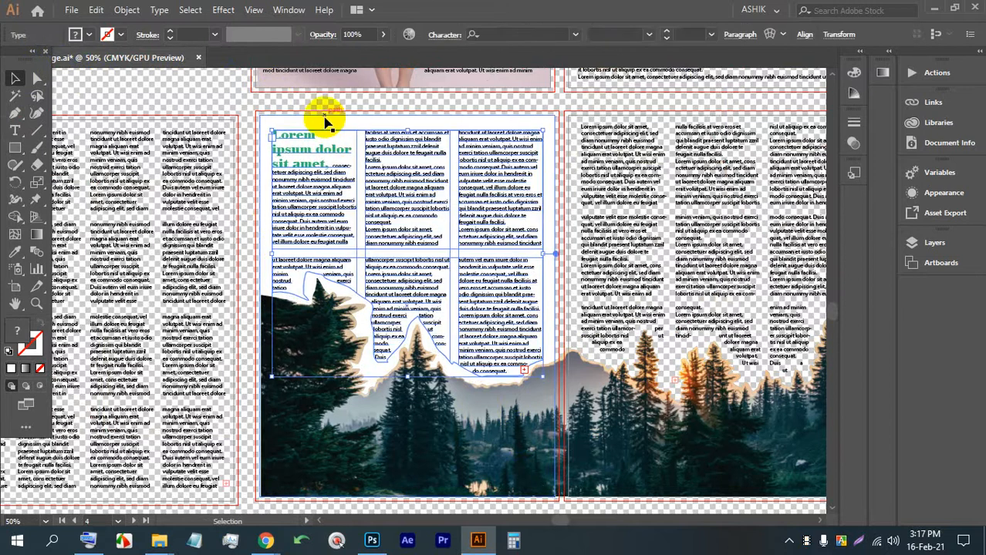
left_click(329, 112)
left_click_drag(337, 134, 645, 122)
left_click_drag(634, 158, 436, 137)
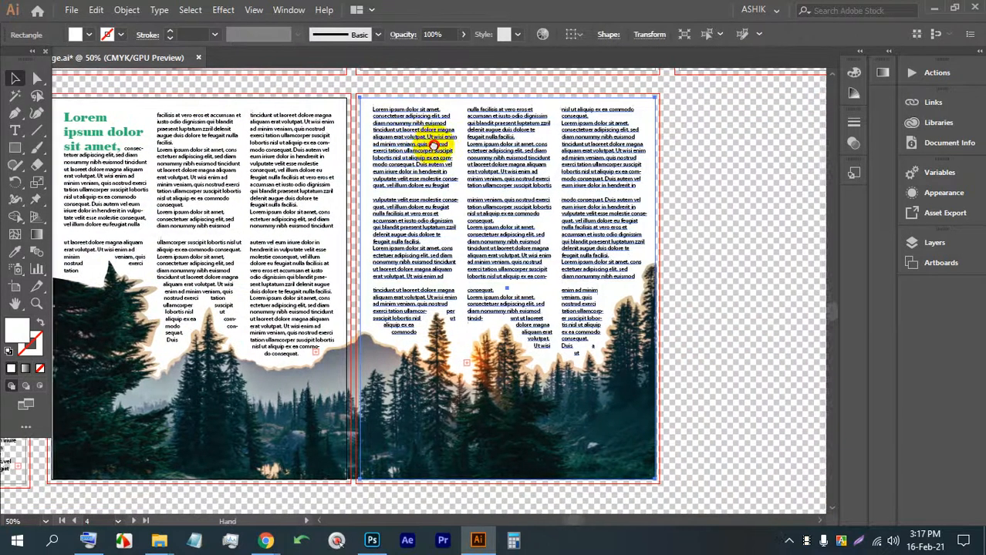
left_click(736, 271)
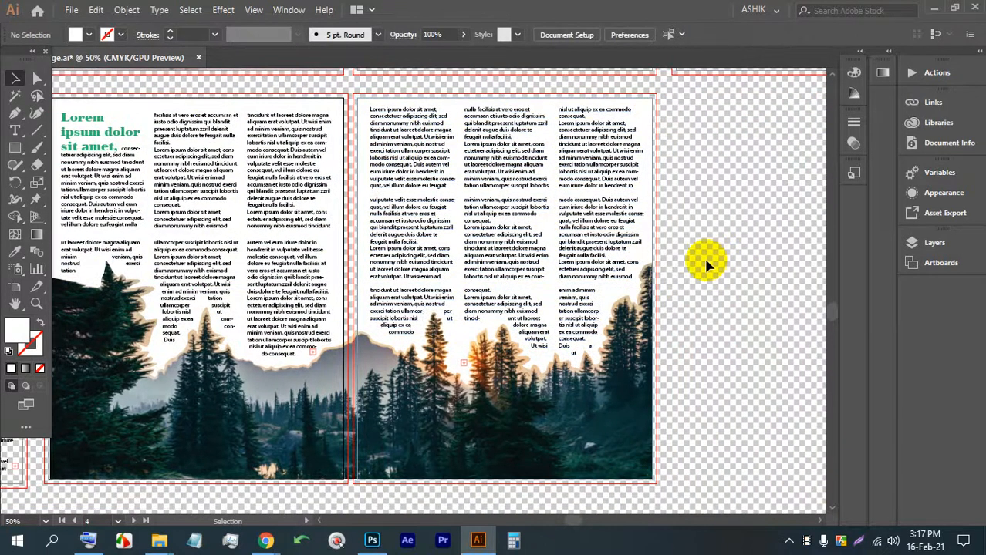
Step: Try moving the clipped forest image away from the spread, undo the move, and deselect the image
left_click_drag(447, 361, 473, 327)
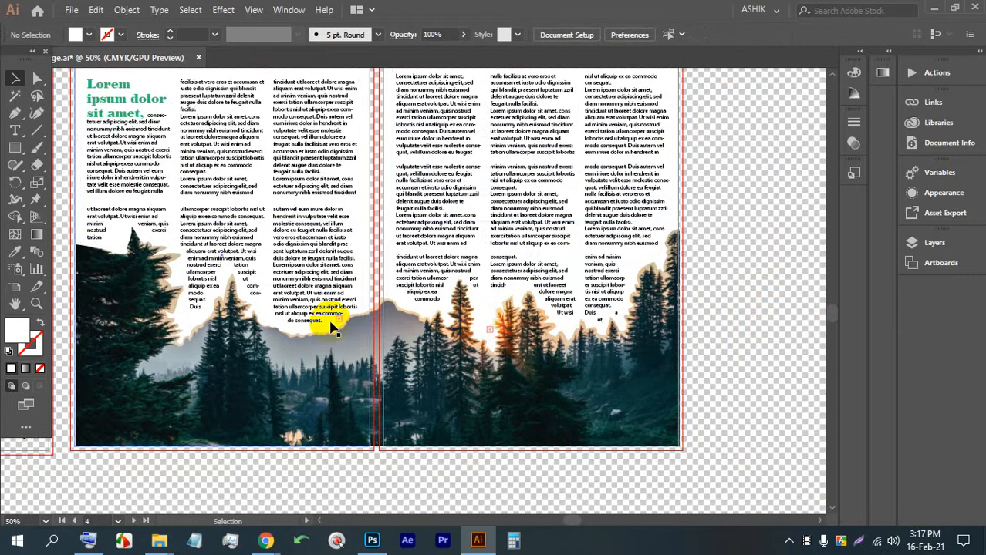
left_click(492, 361)
scroll(368, 361, "down", 2)
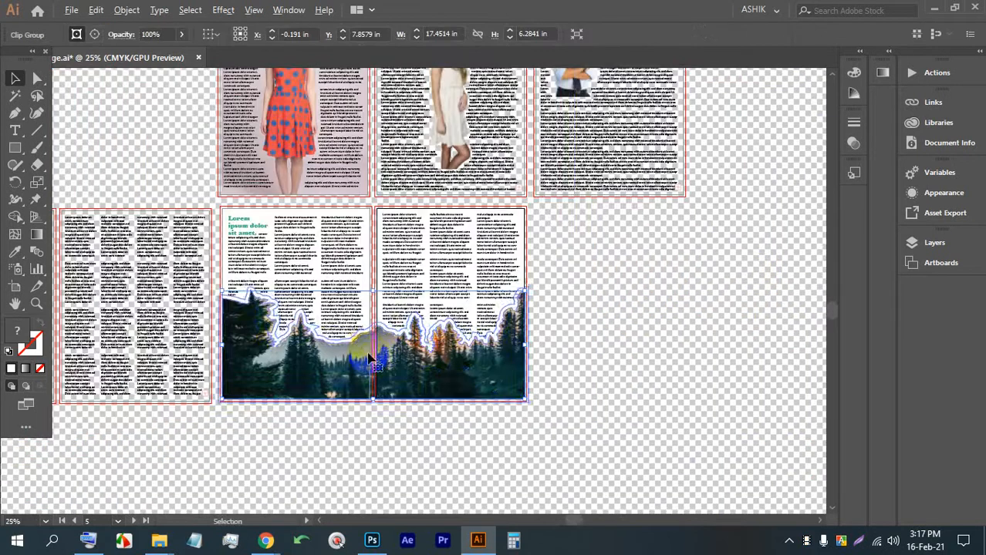
left_click_drag(401, 366, 576, 415)
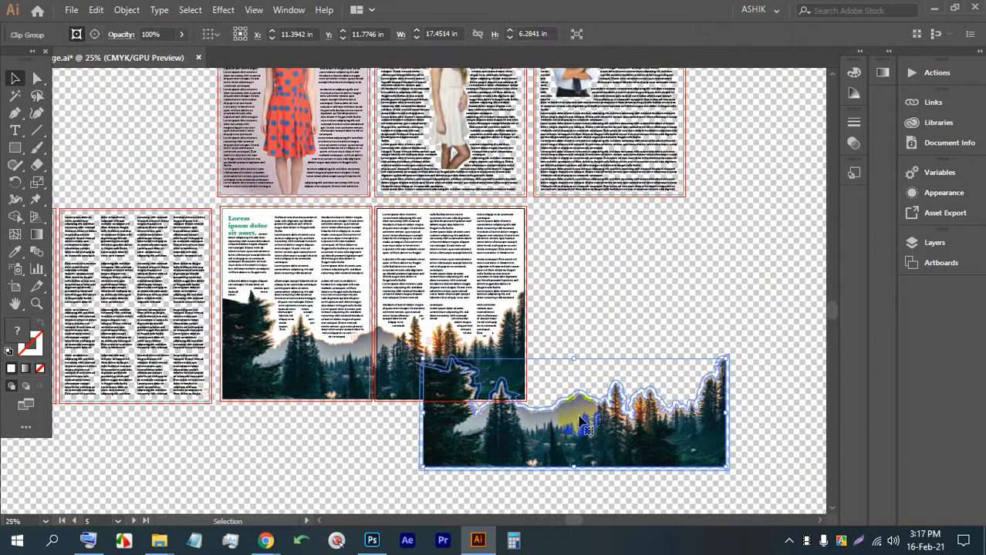
key("ctrl+z")
scroll(506, 353, "up", 2)
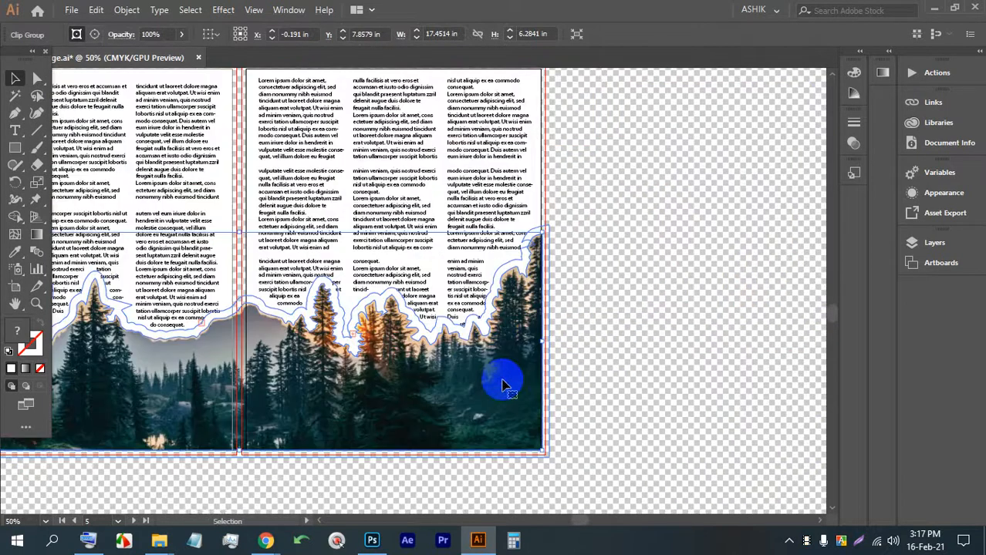
key("a")
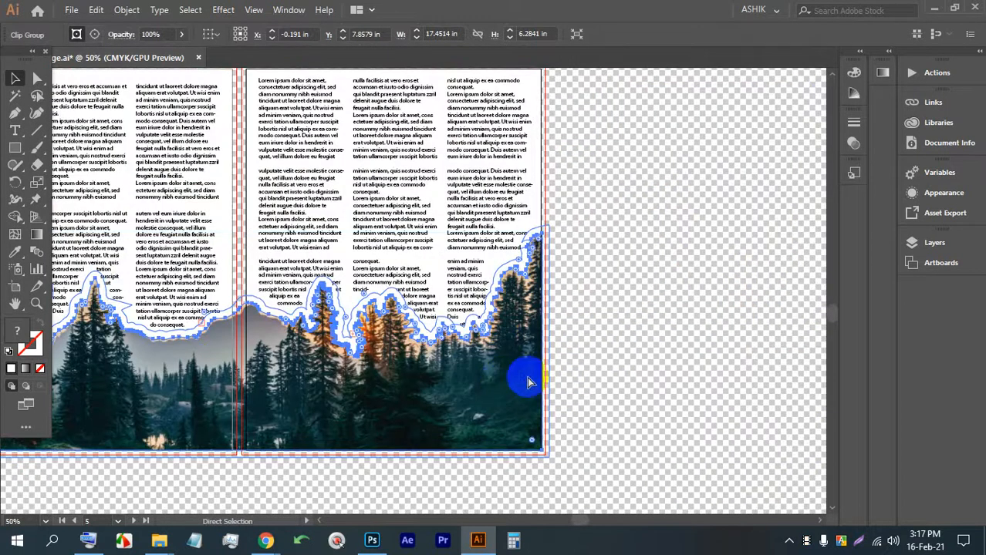
key("v")
left_click(634, 365)
left_click_drag(464, 371, 618, 395)
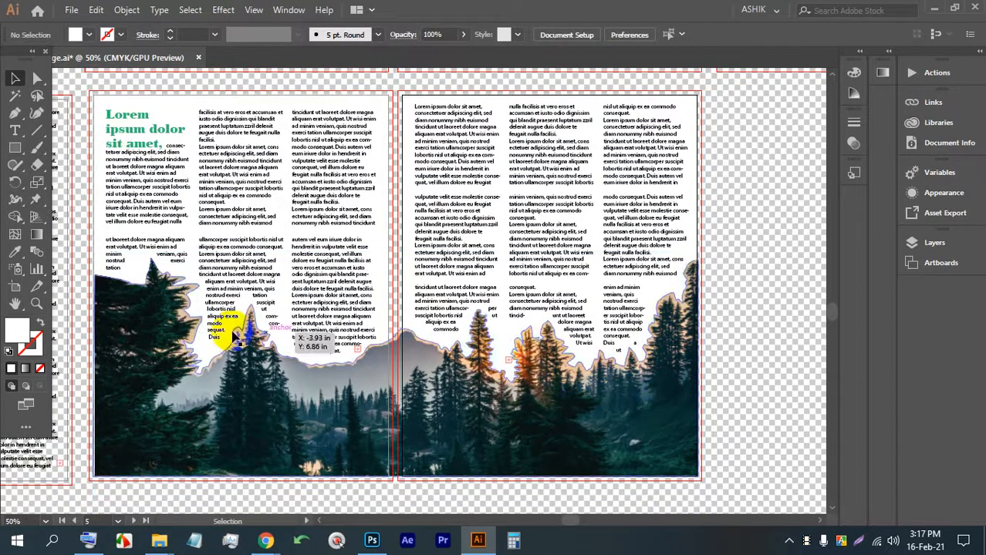
Step: Draw a white rectangle covering the left forest page's whole artboard as a mask shape
left_click(16, 145)
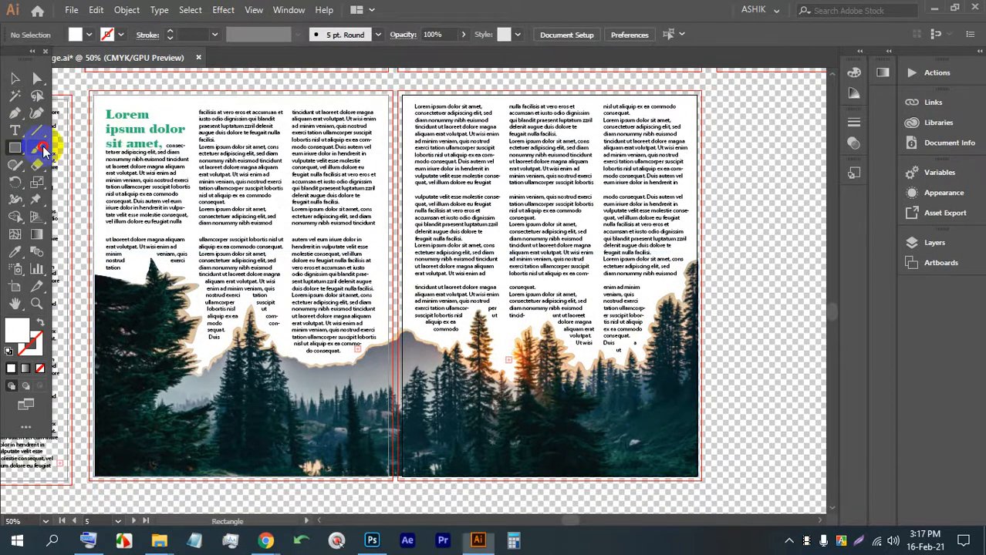
left_click_drag(92, 98, 385, 474)
left_click(10, 77)
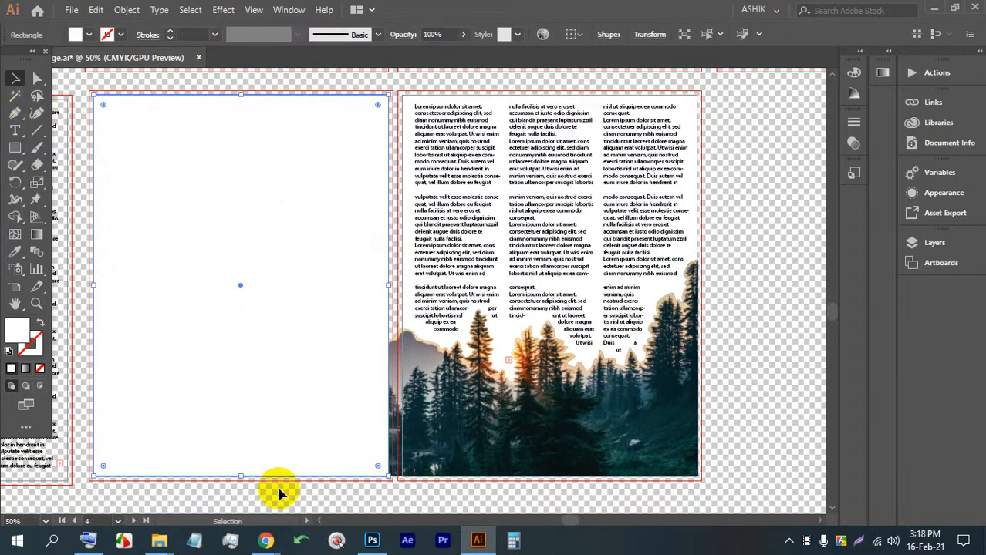
Step: Try clipping the left page's text, background and forest image with the covering rectangle, and undo the mask
left_click_drag(351, 501, 74, 85)
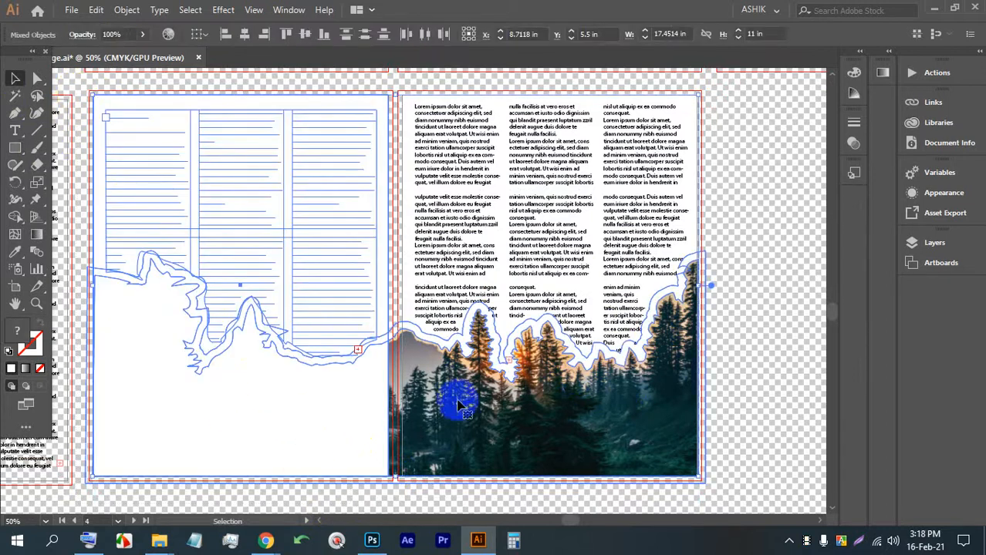
key("a")
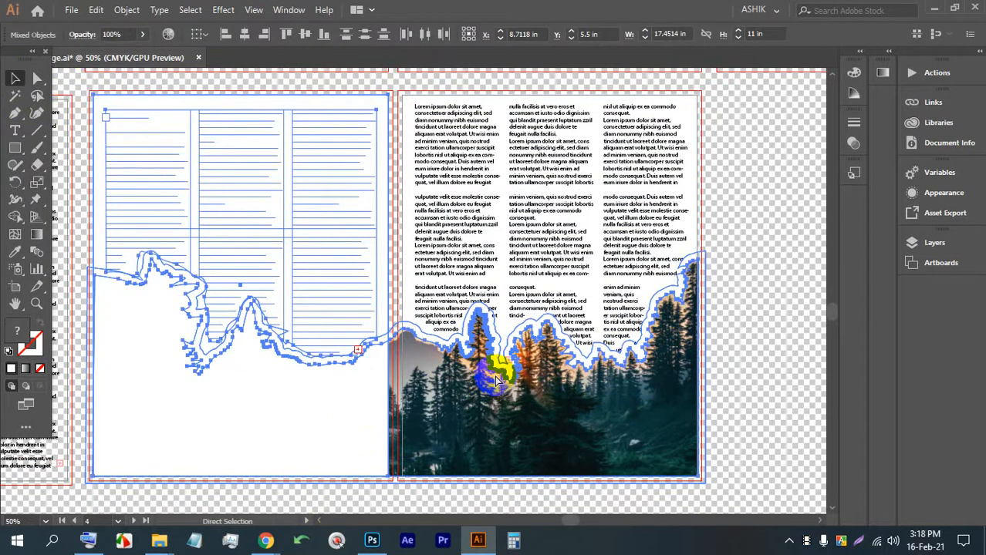
key("ctrl+7")
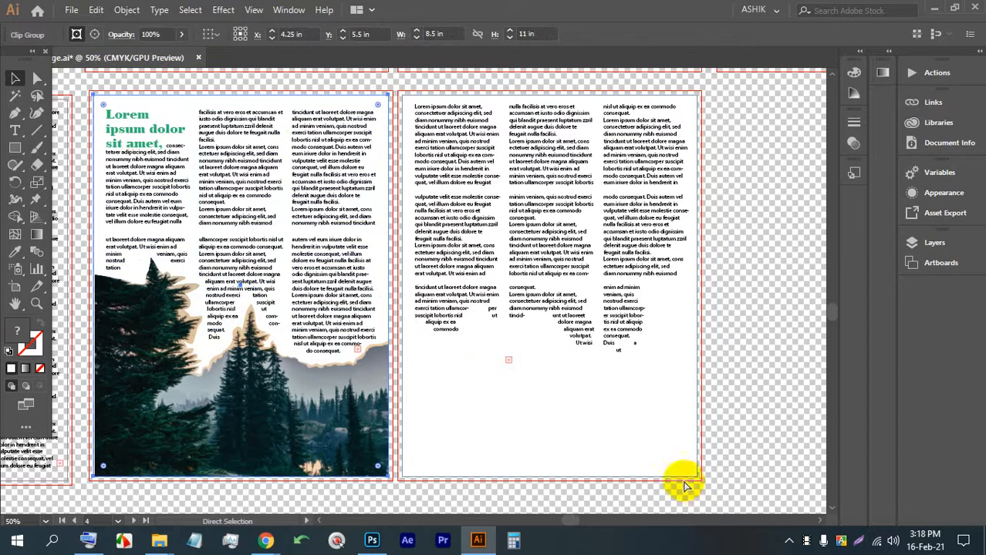
key("ctrl+z")
Step: Clip the left page's text, white background and forest image with the covering rectangle, leaving the right page's forest image out of the selection
scroll(502, 462, "down", 2)
left_click(354, 462)
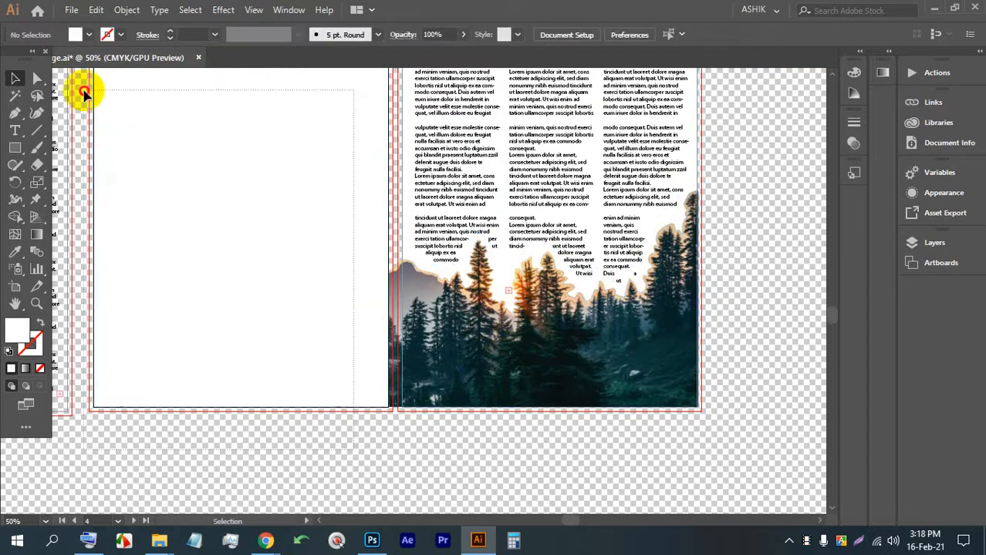
left_click_drag(81, 88, 209, 232)
scroll(508, 385, "up", 1)
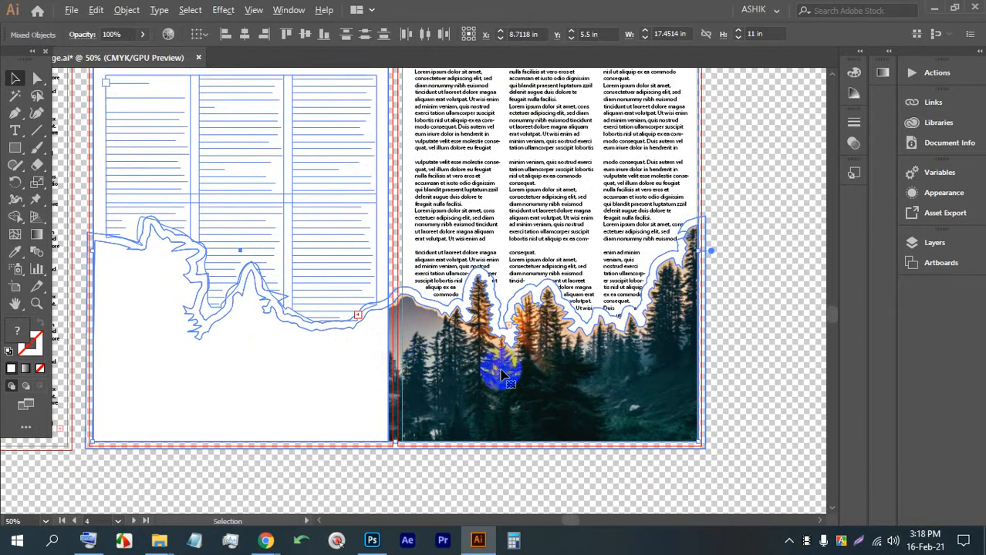
left_click(549, 356, "shift")
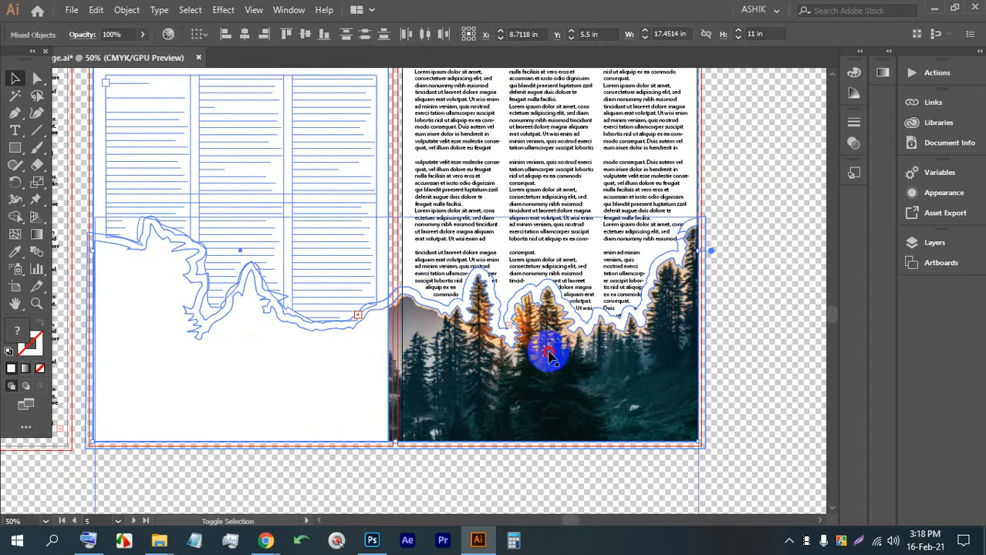
scroll(728, 456, "up", 2)
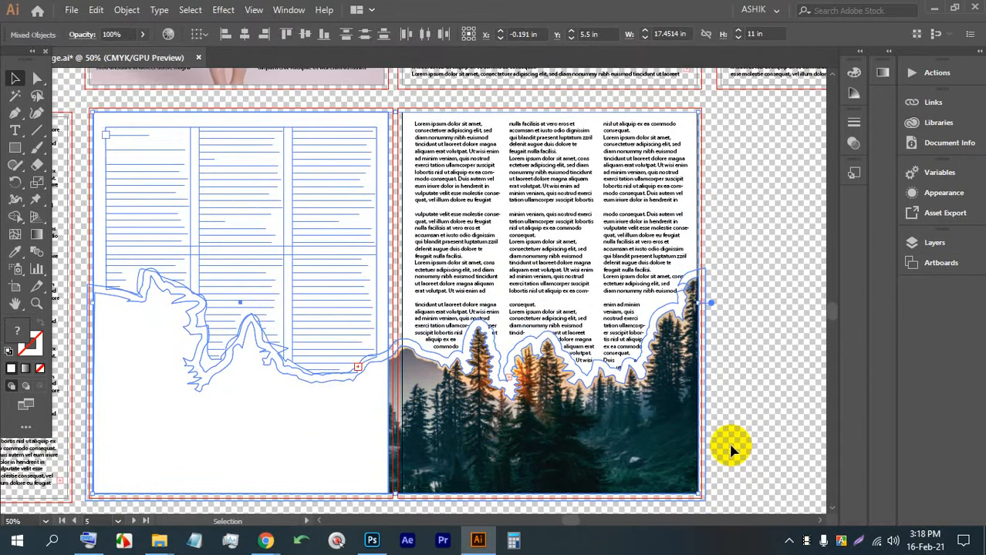
key("a")
key("ctrl+7")
key("v")
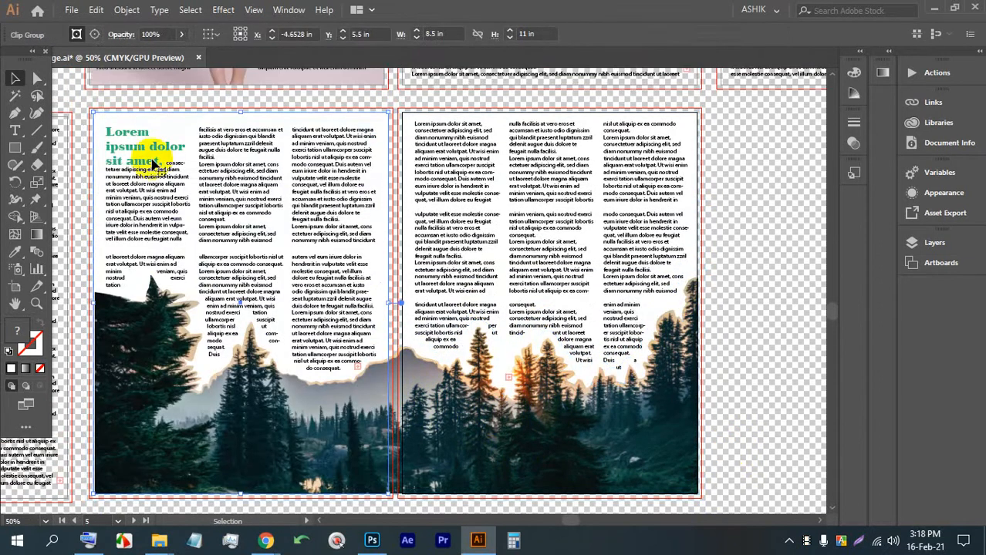
Step: Draw a white rectangle covering the right forest page's whole artboard as a mask shape, and deselect it
left_click_drag(510, 374, 383, 355)
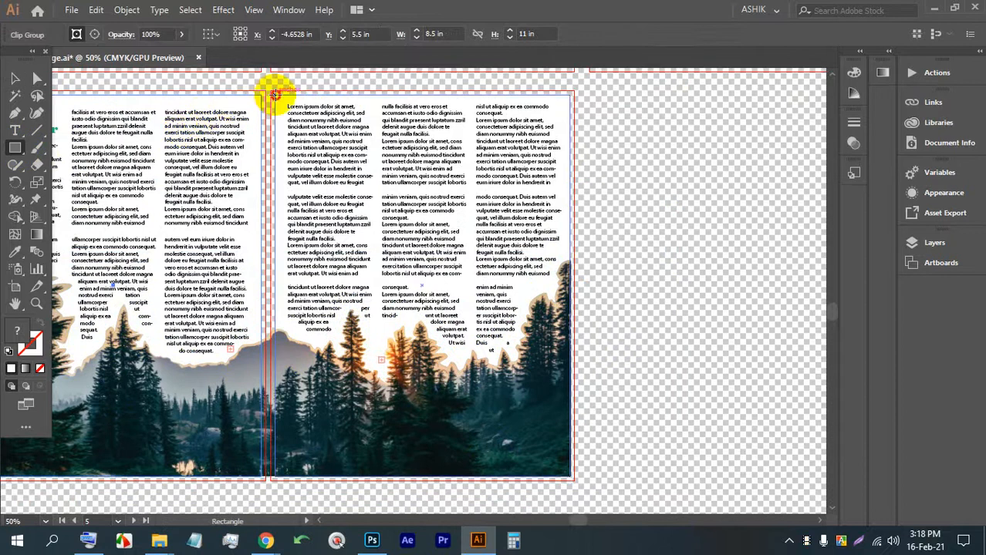
left_click_drag(274, 94, 571, 478)
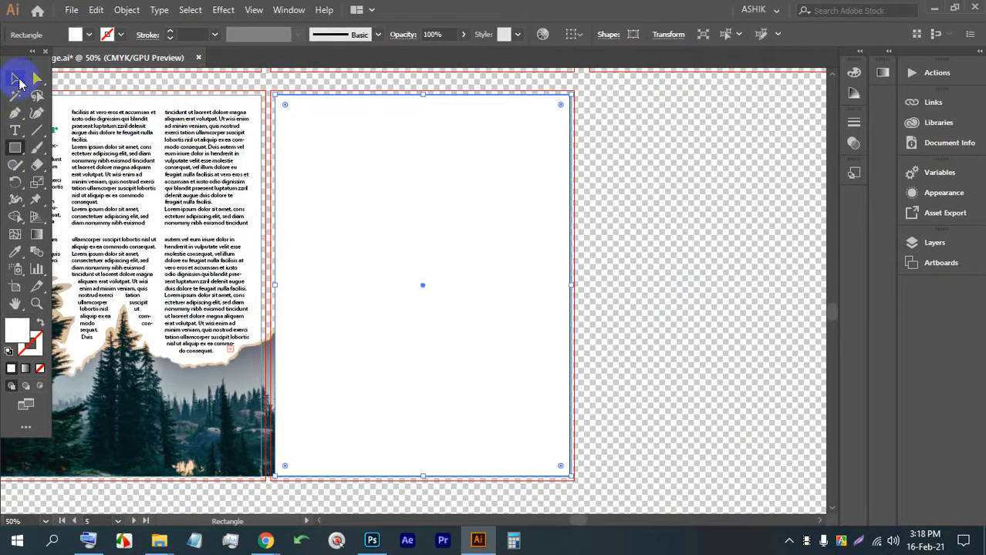
left_click(15, 78)
left_click(625, 300)
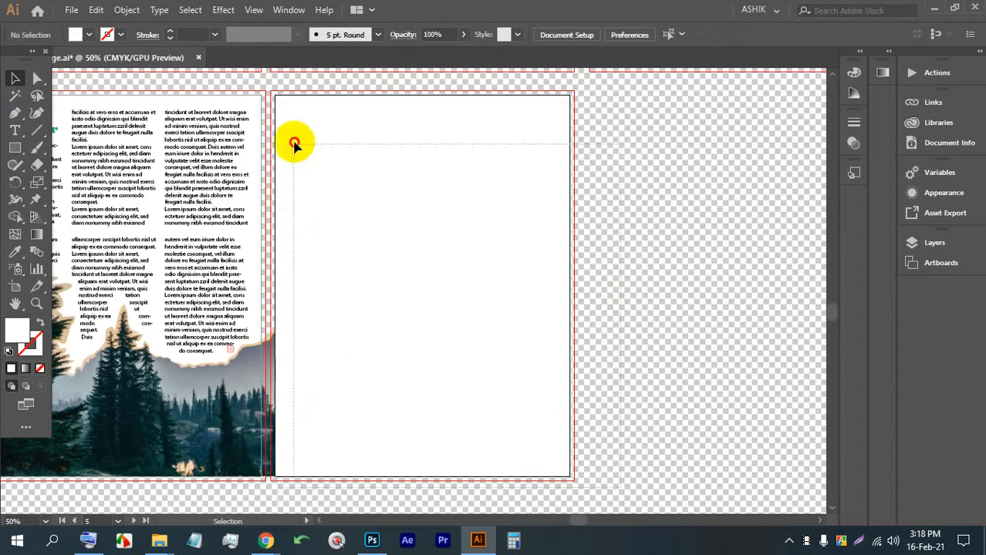
Step: Make a clipping mask from the right page's text, background and forest image with the covering rectangle
key("ctrl+a")
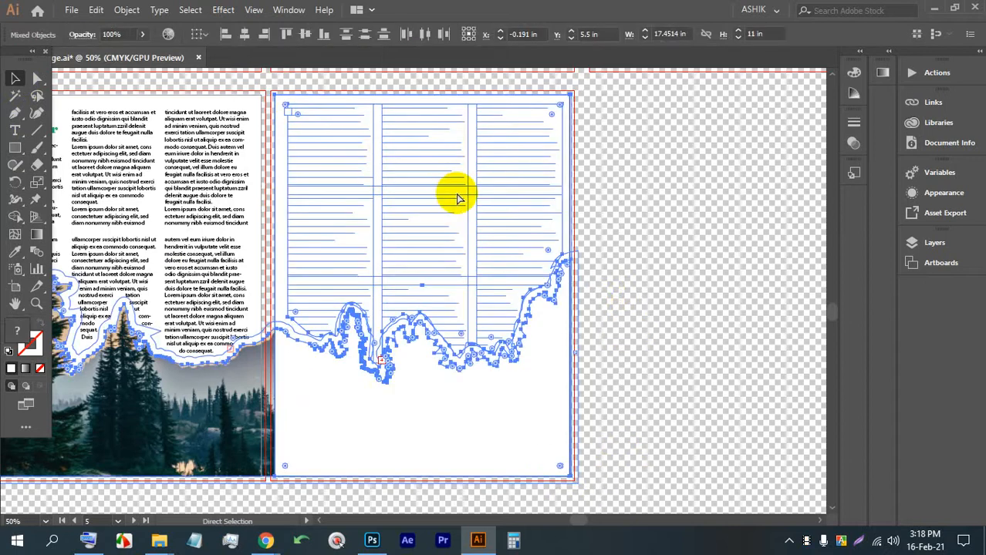
key("ctrl+7")
left_click_drag(458, 192, 554, 202)
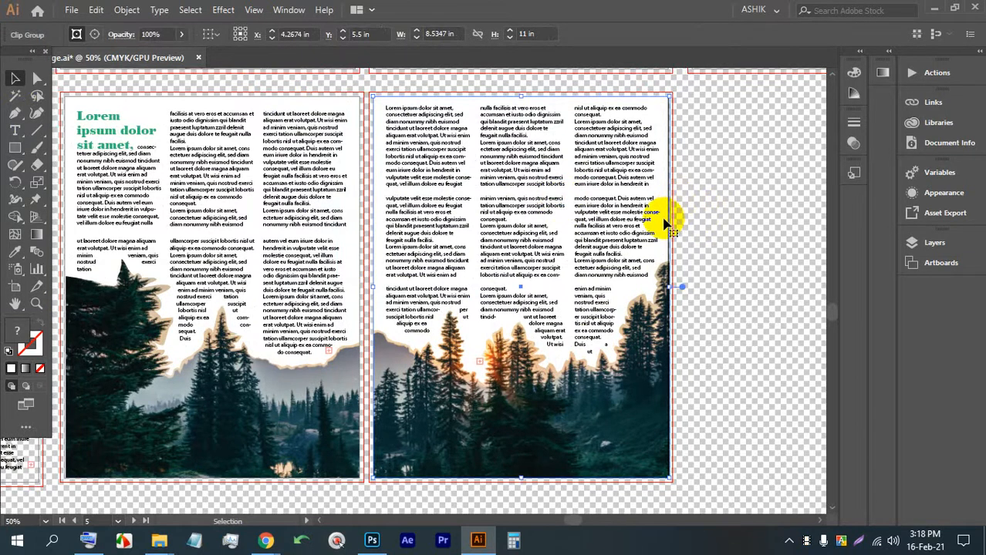
Step: Switch to Photoshop, placing the clipped left forest page into PageLeft1.psb, and hide the older page layer without a white background
left_click_drag(431, 379, 484, 346)
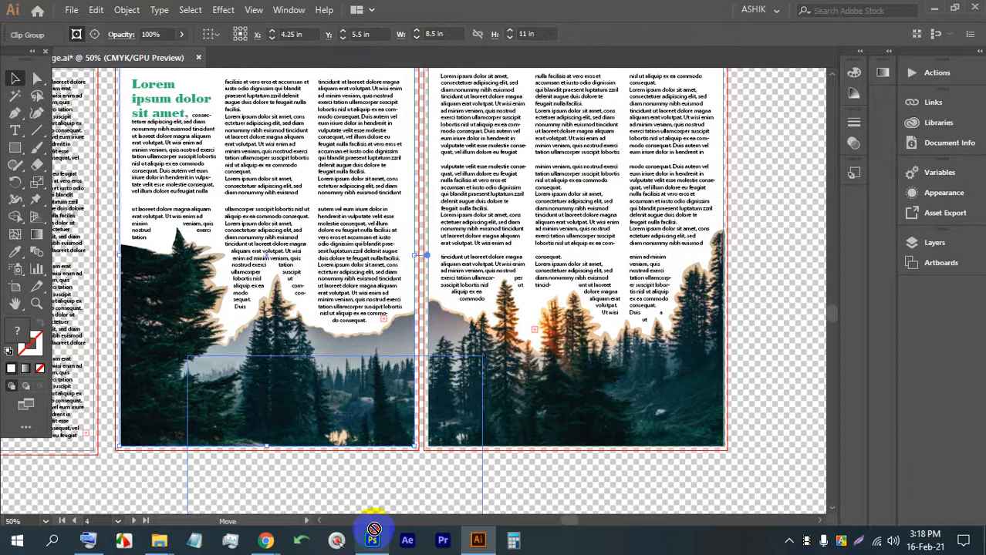
left_click(374, 532)
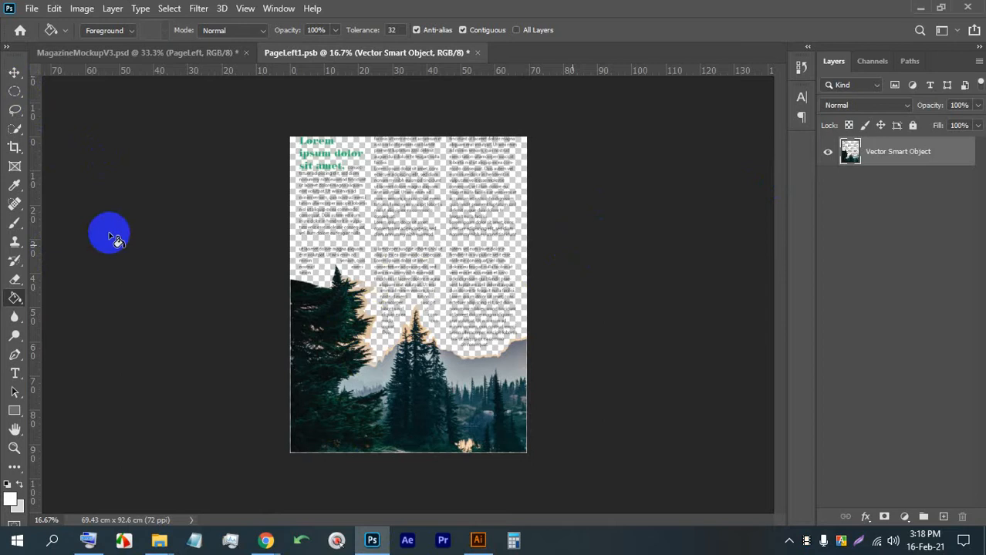
key("ctrl+v")
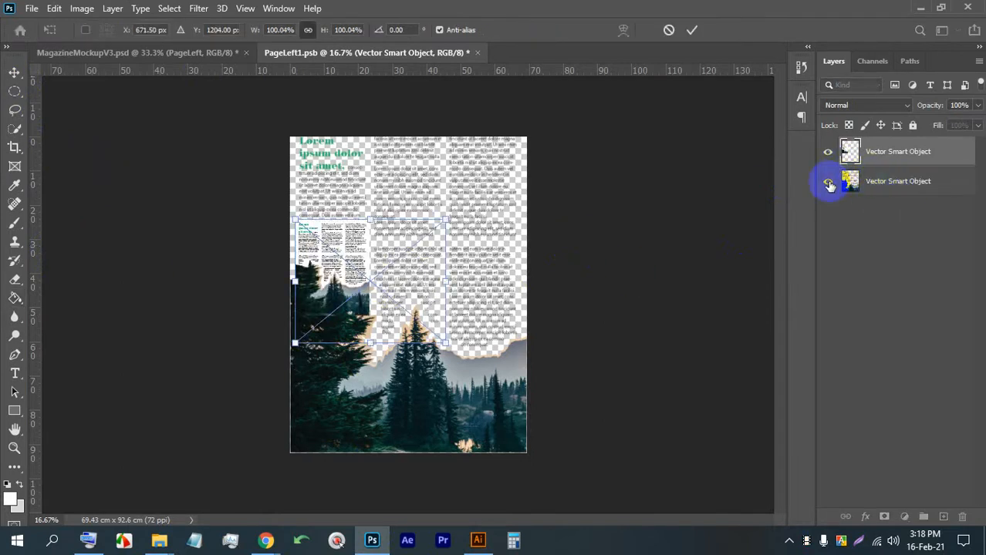
key("Return")
left_click(828, 182)
Step: Rasterize the newly placed left page layer and enlarge it to fill the whole PageLeft1.psb canvas
right_click(877, 168)
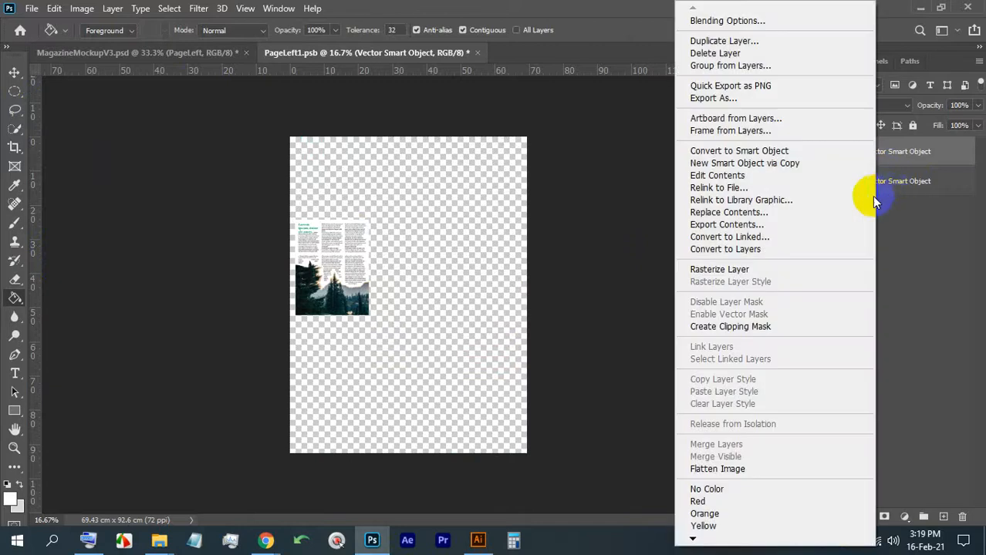
left_click(721, 268)
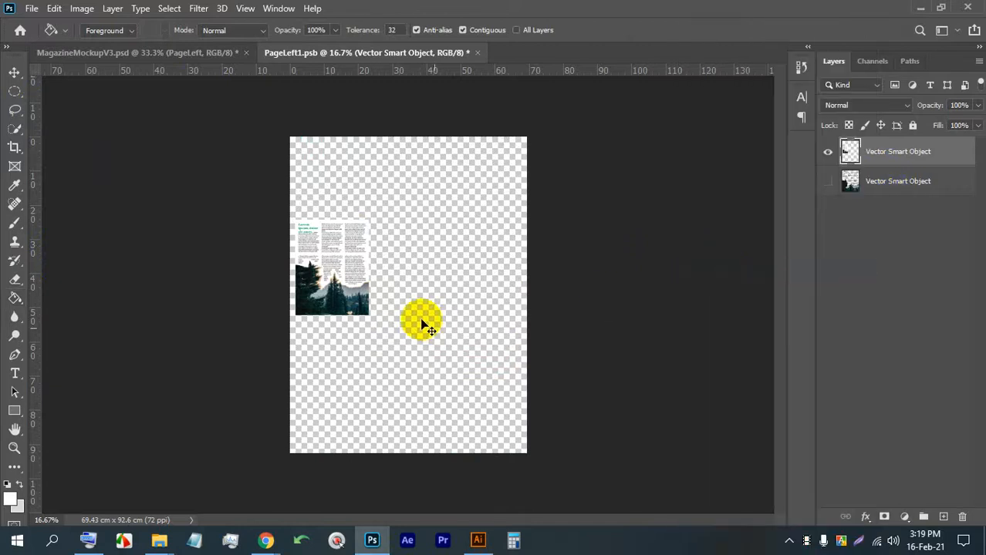
key("ctrl+t")
left_click_drag(319, 275, 318, 197)
left_click_drag(364, 231, 526, 454)
left_click(713, 31)
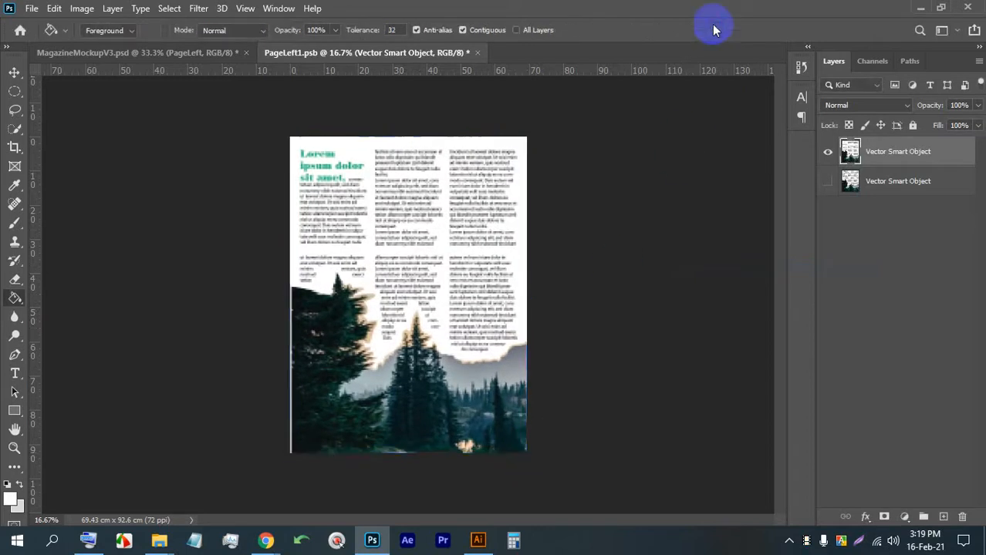
Step: Save PageLeft1.psb and return to MagazineMockupV3.psd to check the updated left page
key("ctrl+s")
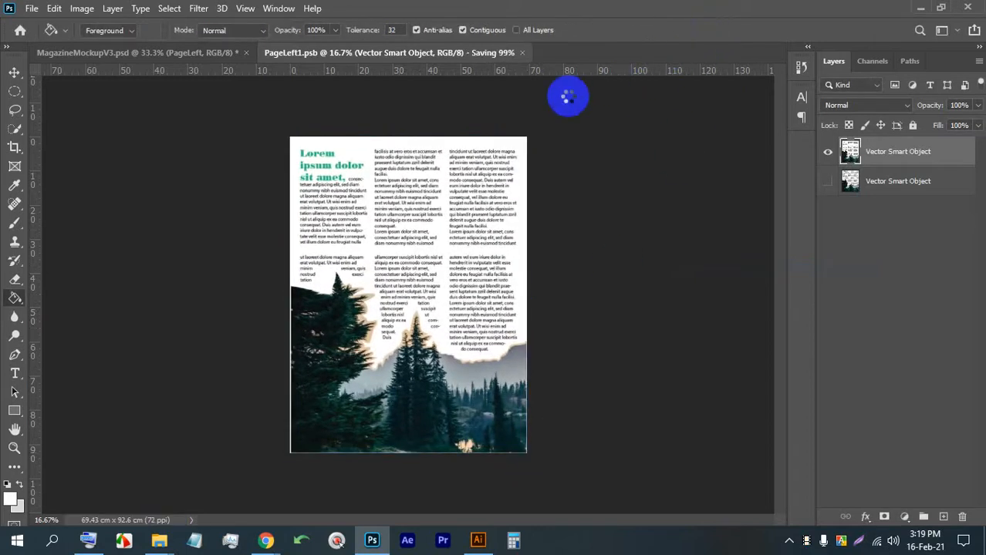
left_click(216, 54)
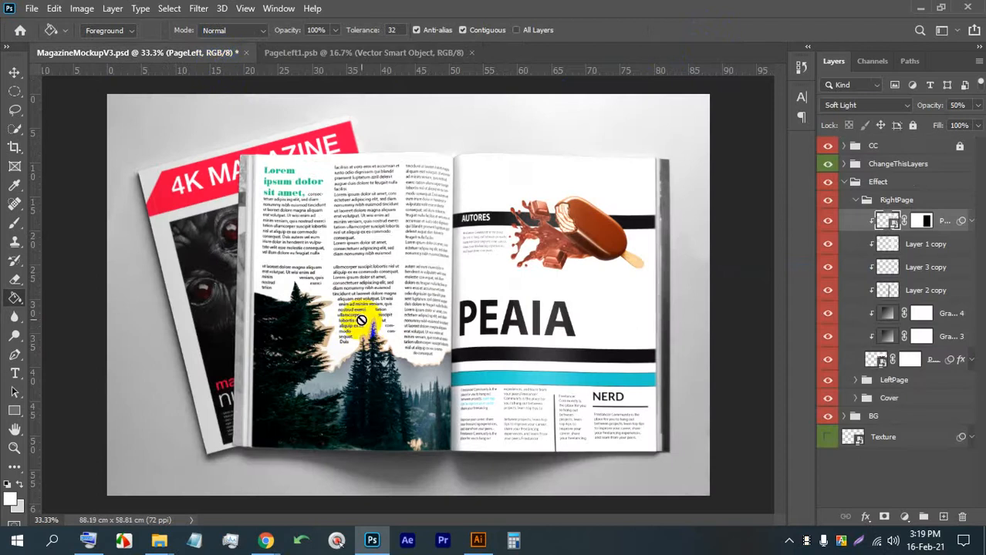
scroll(359, 318, "up", 4)
scroll(355, 272, "down", 3)
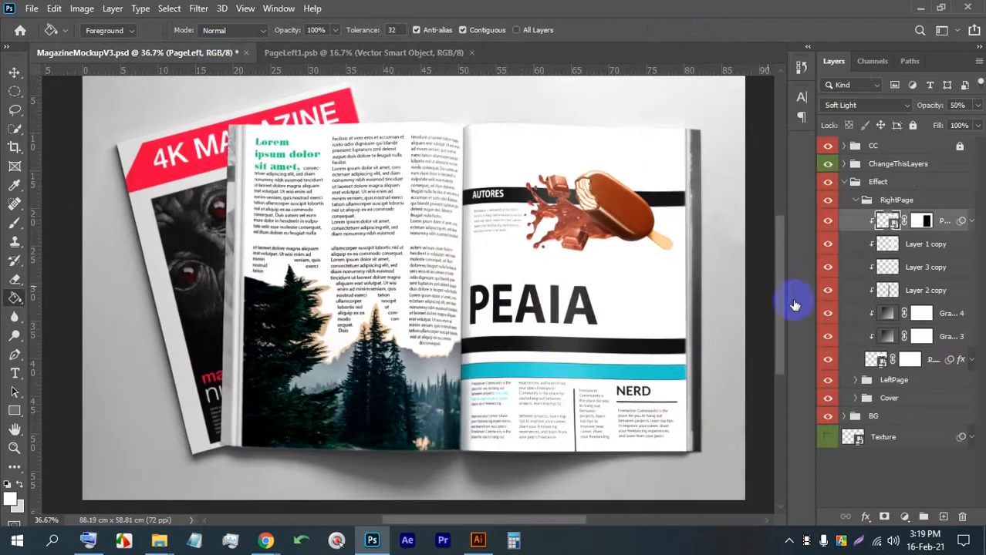
Step: Open the mockup's right page smart object and place the clipped right forest page from Illustrator in the canvas's upper-left area
double_click(876, 361)
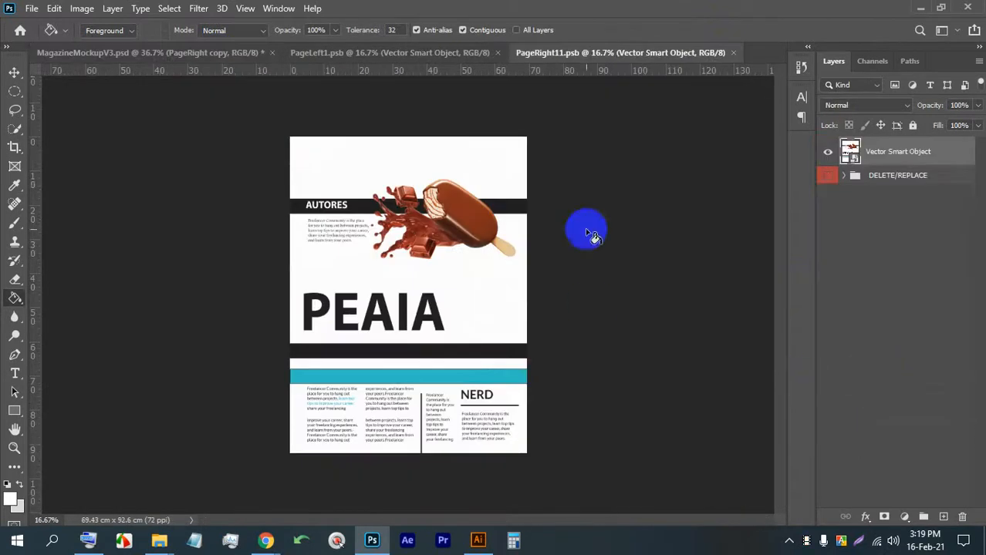
left_click(478, 540)
left_click(604, 278)
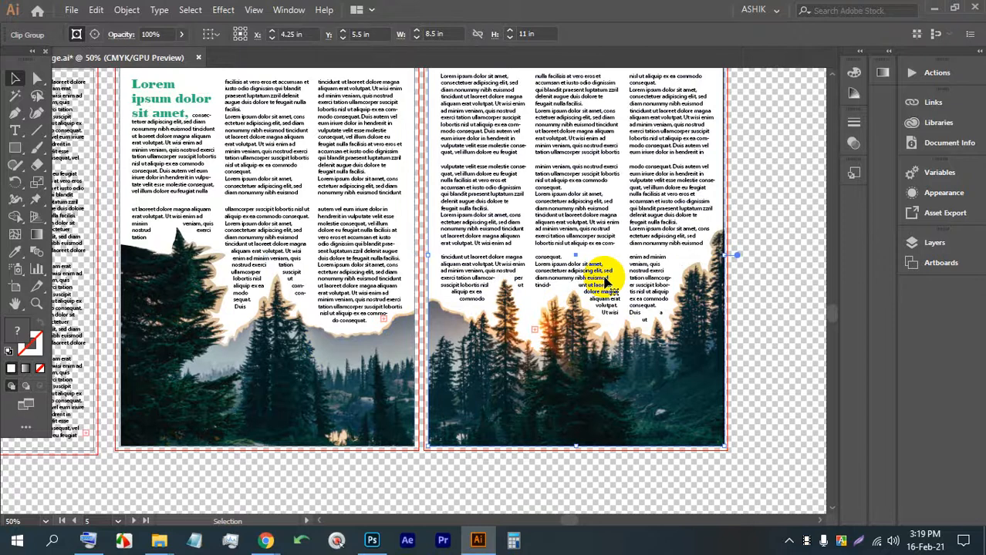
left_click(373, 540)
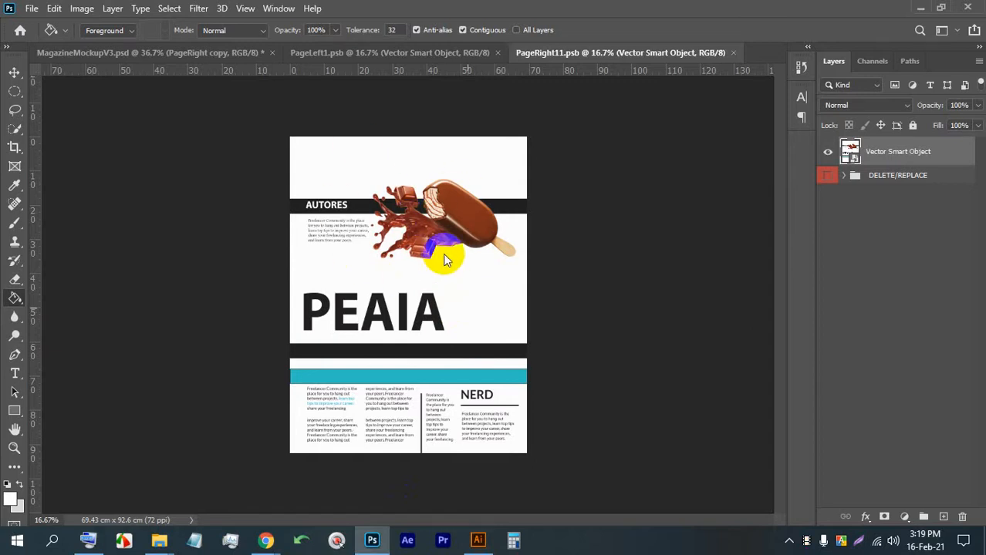
left_click_drag(443, 258, 443, 258)
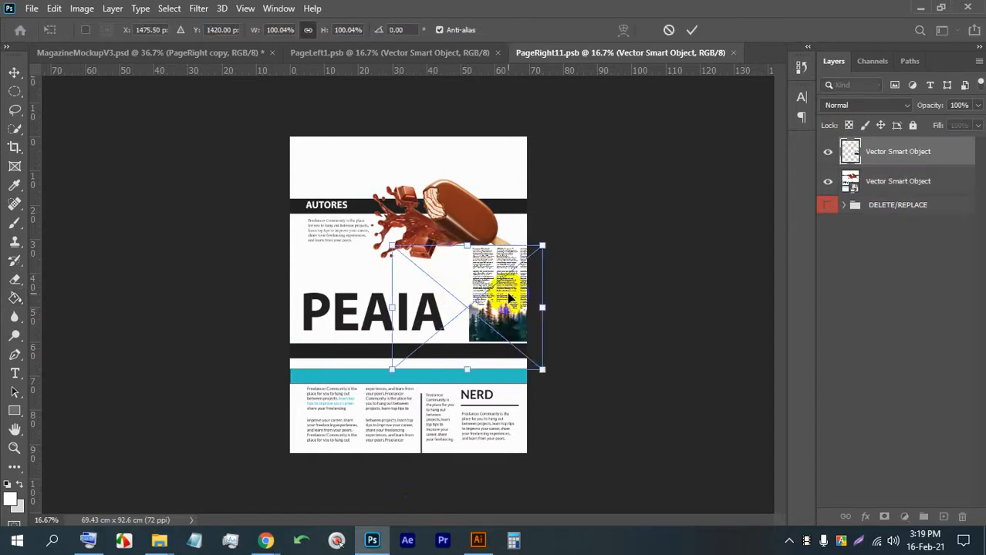
left_click_drag(507, 287, 337, 194)
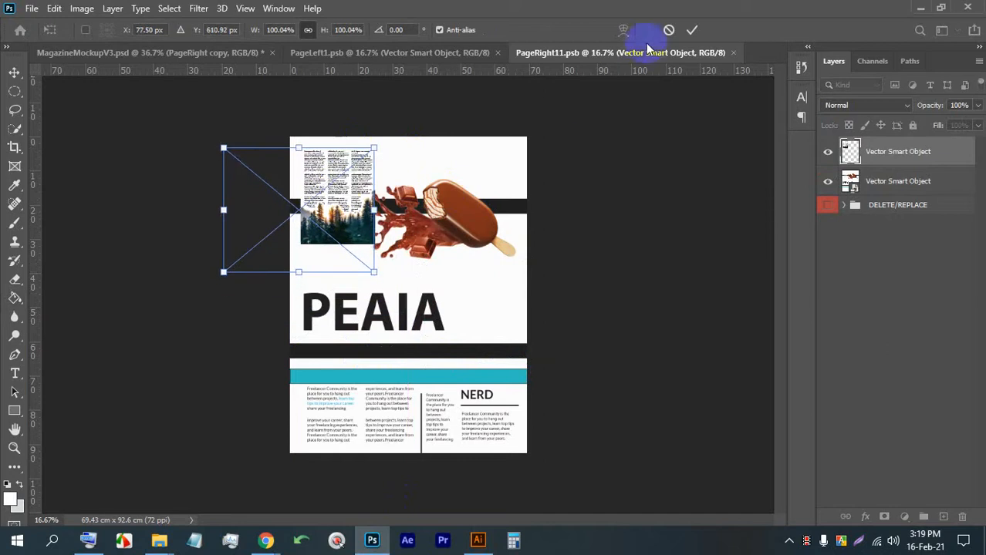
left_click(692, 29)
Step: Rasterize the placed right page layer and stretch it to fill the whole PageRight11.psb canvas
right_click(891, 153)
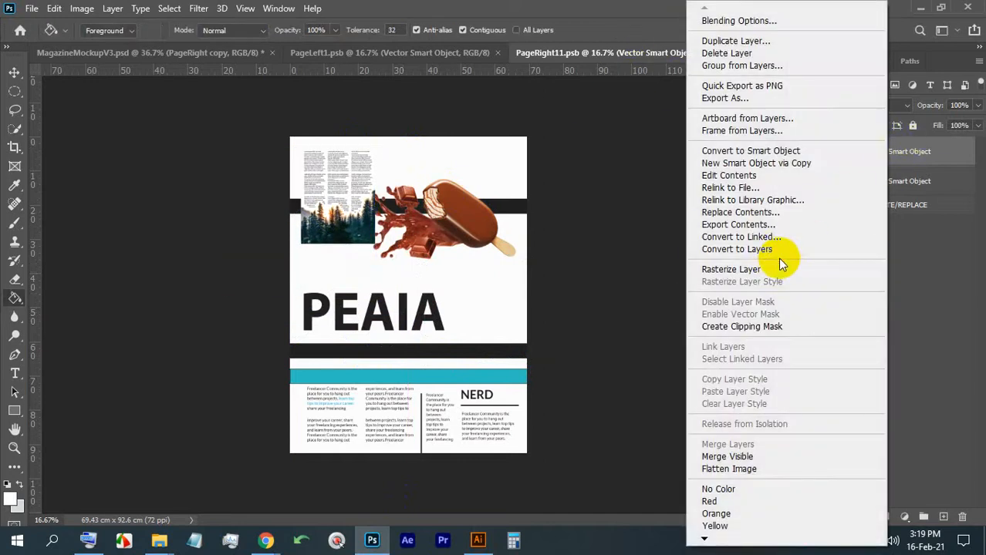
left_click(774, 267)
key("ctrl+t")
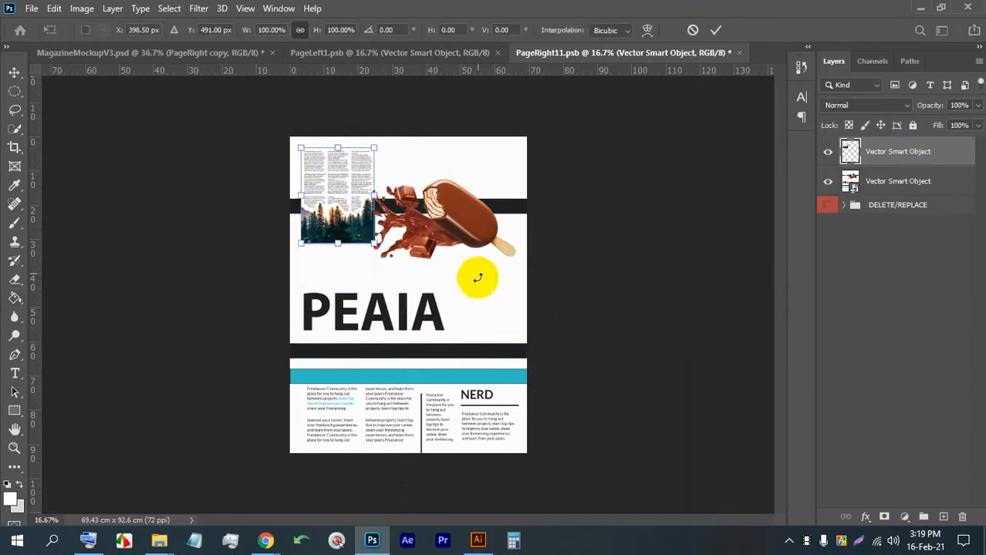
left_click_drag(336, 244, 341, 452)
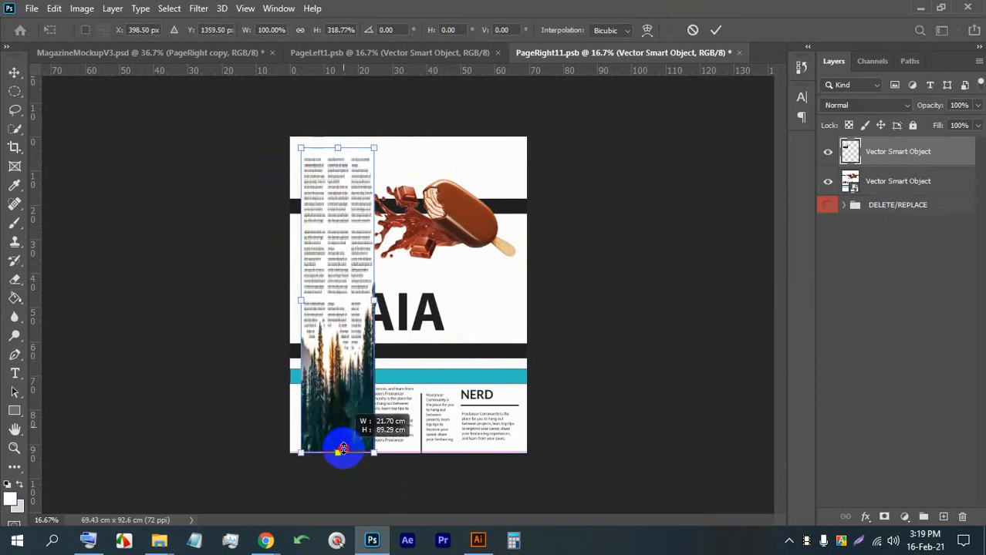
left_click_drag(375, 150, 525, 139)
left_click_drag(302, 138, 291, 139)
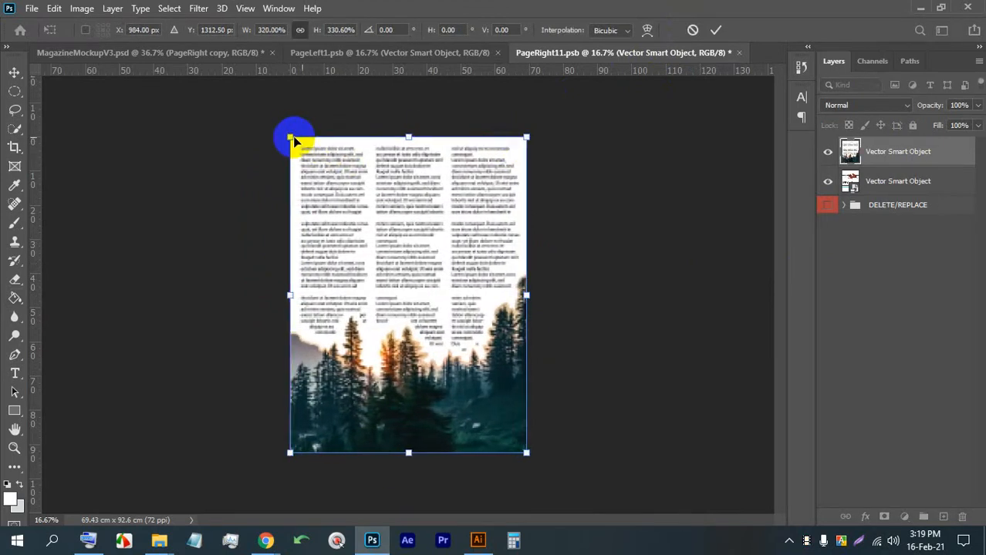
left_click(711, 29)
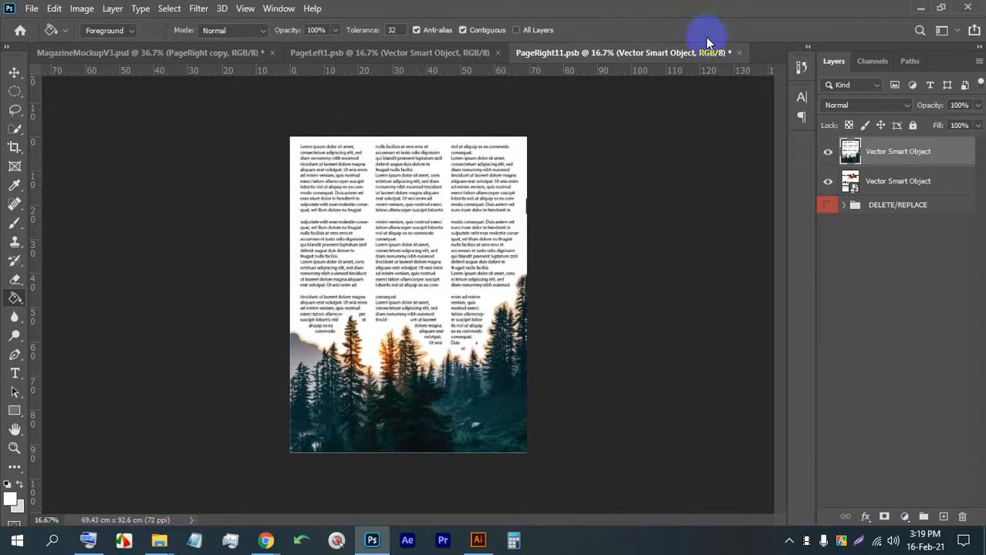
Step: Save PageRight11.psb and return to MagazineMockupV3.psd to inspect the full forest spread up close
key("ctrl+s")
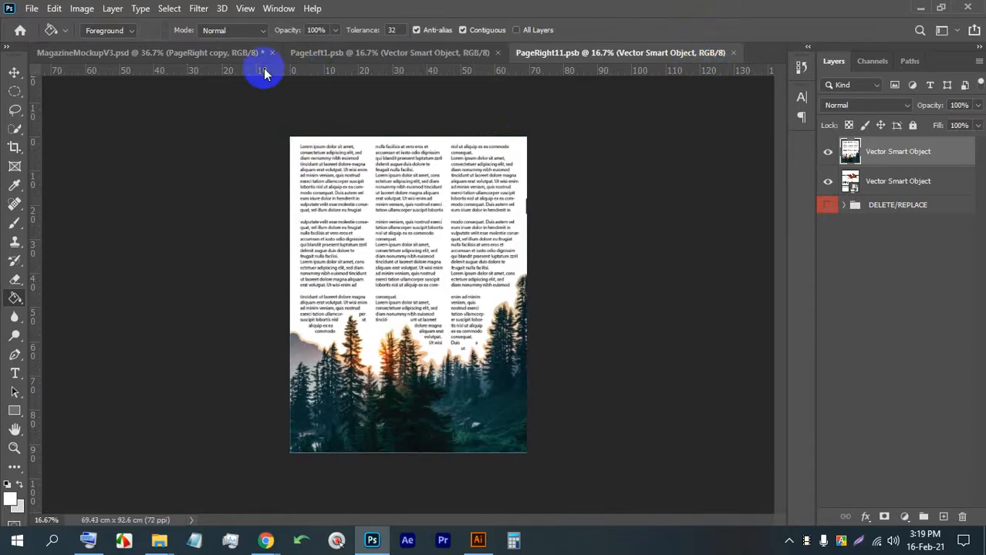
left_click(216, 54)
scroll(463, 176, "down", 3)
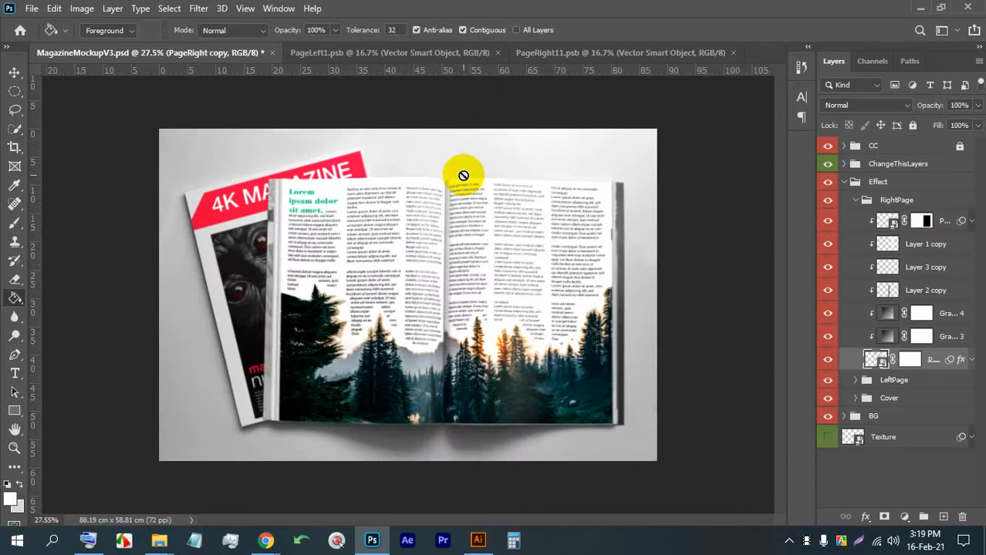
scroll(481, 176, "up", 2)
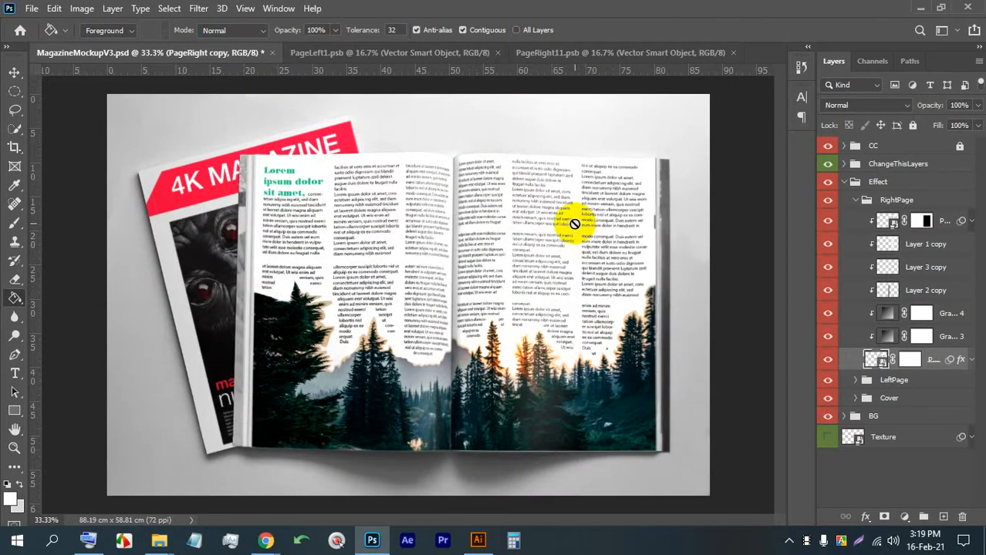
scroll(513, 315, "up", 3)
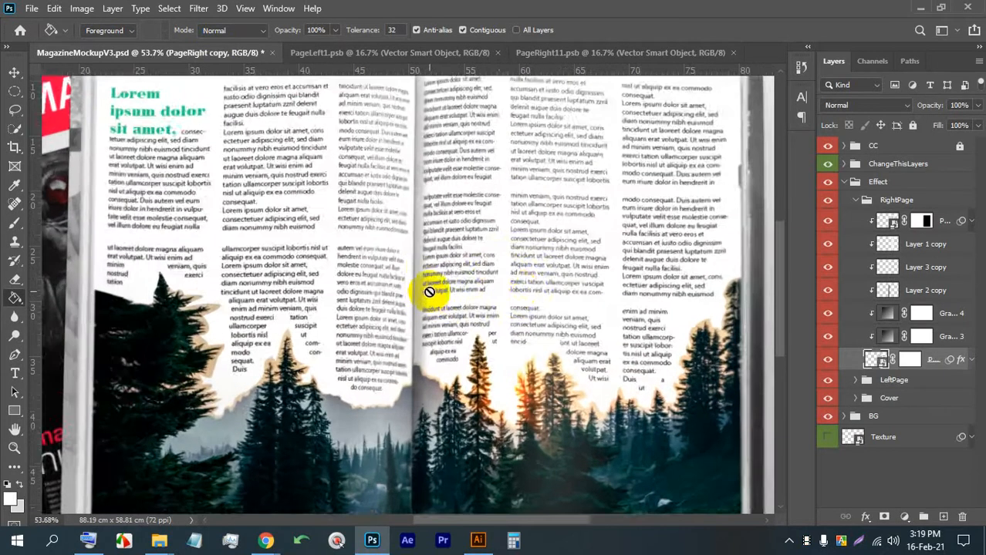
scroll(435, 282, "down", 3)
scroll(433, 276, "up", 2)
scroll(435, 270, "down", 2)
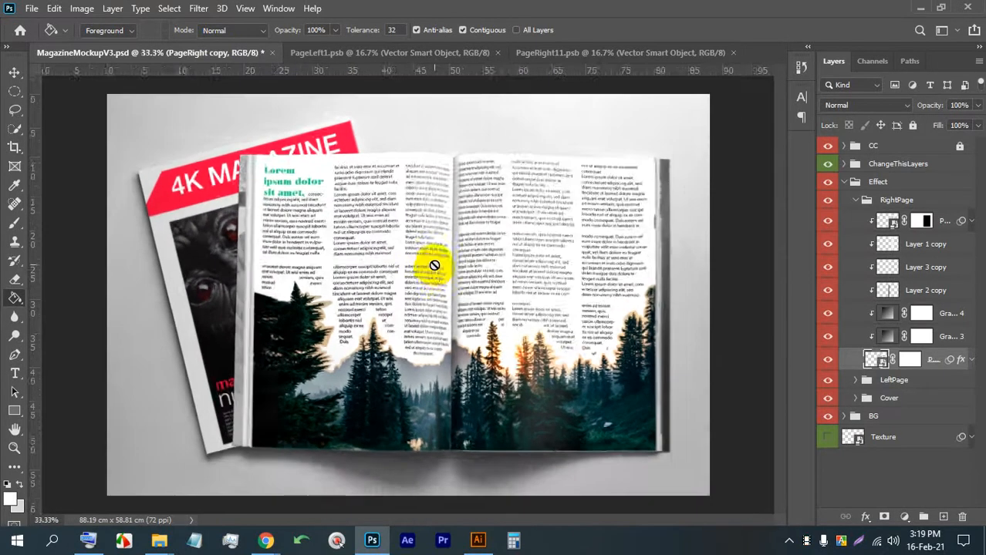
scroll(488, 330, "up", 2)
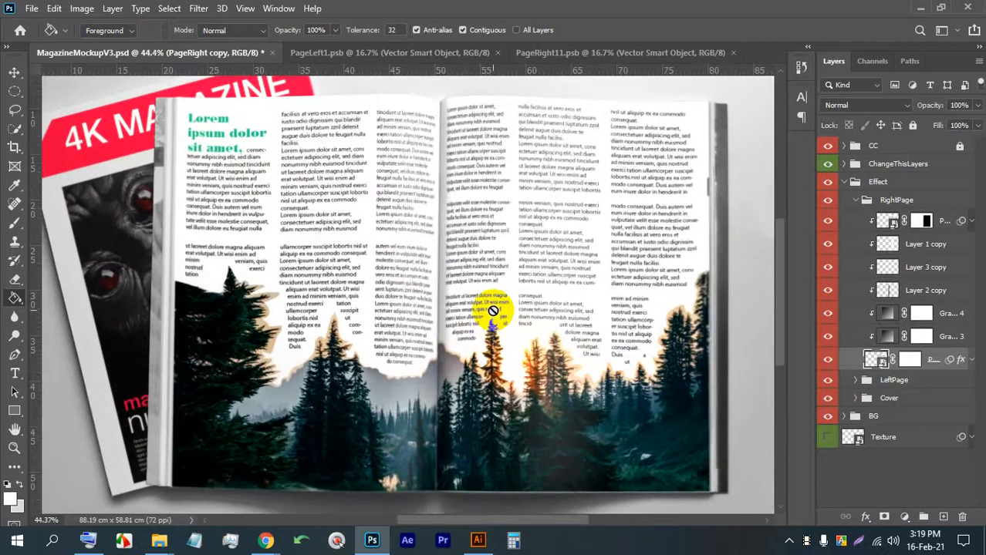
Step: Start saving a copy of the finished mockup on the computer and choose folder 24 inside folder 52 on the LEDP (E:) drive
scroll(490, 300, "down", 1)
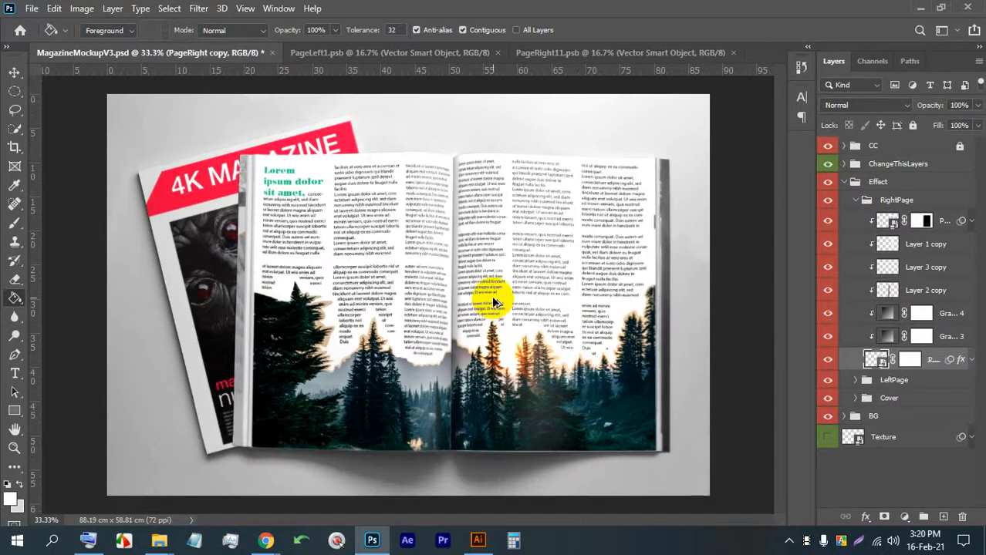
key("ctrl+s")
left_click(743, 414)
left_click(175, 36)
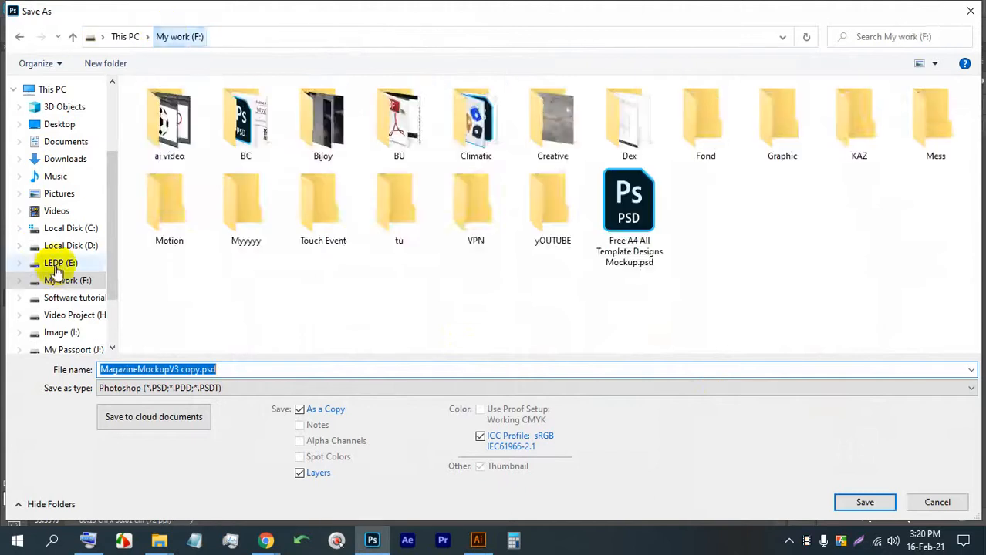
left_click(56, 266)
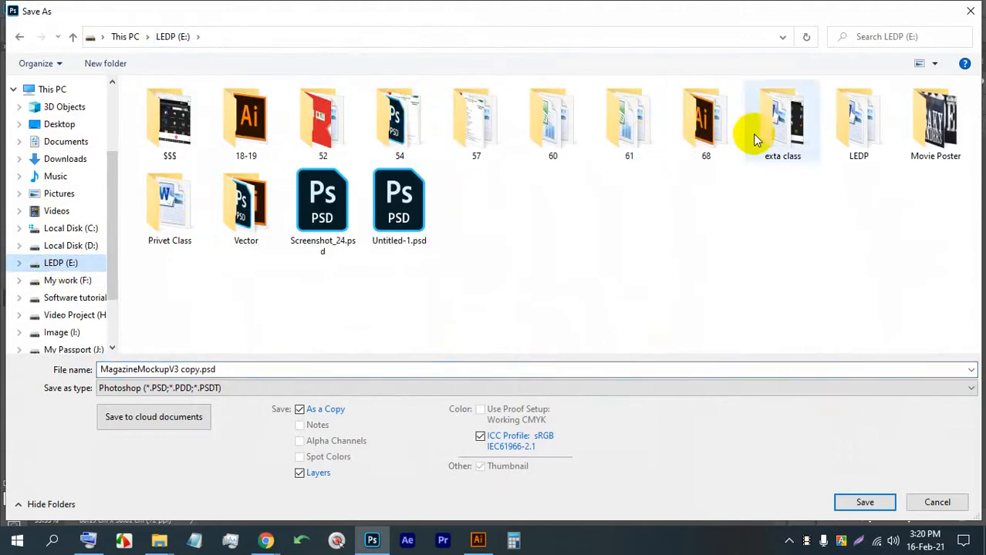
double_click(303, 134)
scroll(209, 282, "down", 3)
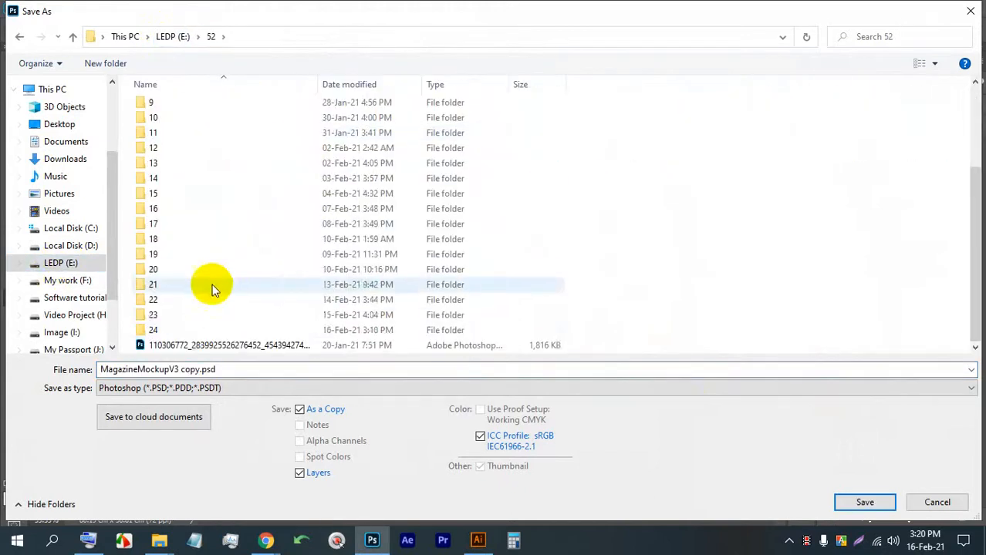
left_click(190, 345)
double_click(186, 330)
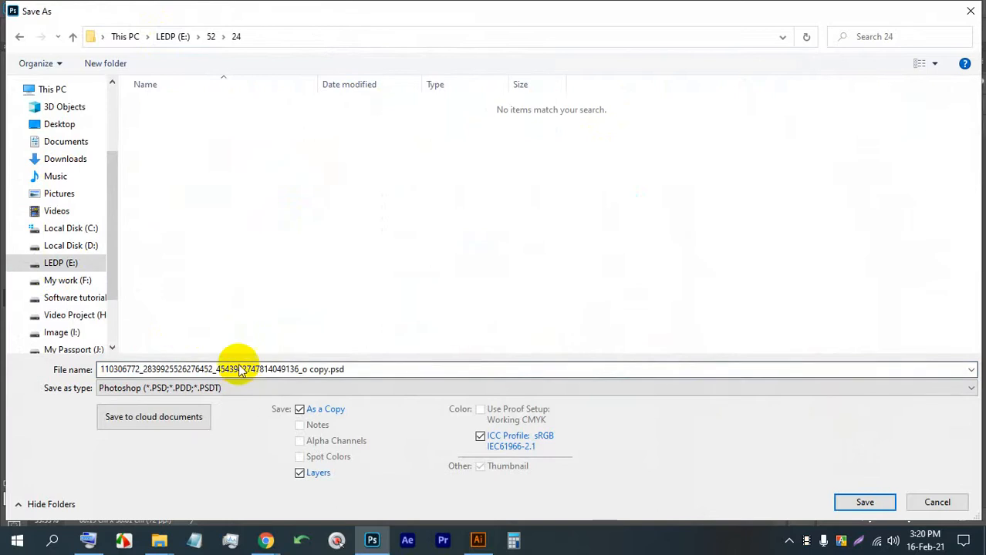
Step: Save the mockup copy as a JPEG with quality 7 (Medium) and the Baseline Optimized format option
left_click(233, 388)
left_click(198, 235)
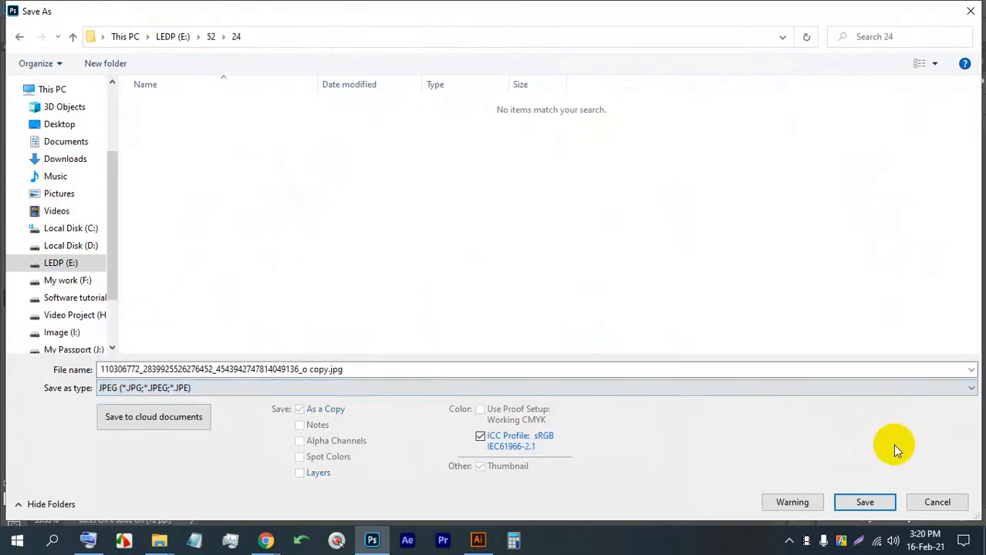
left_click(869, 500)
left_click(578, 116)
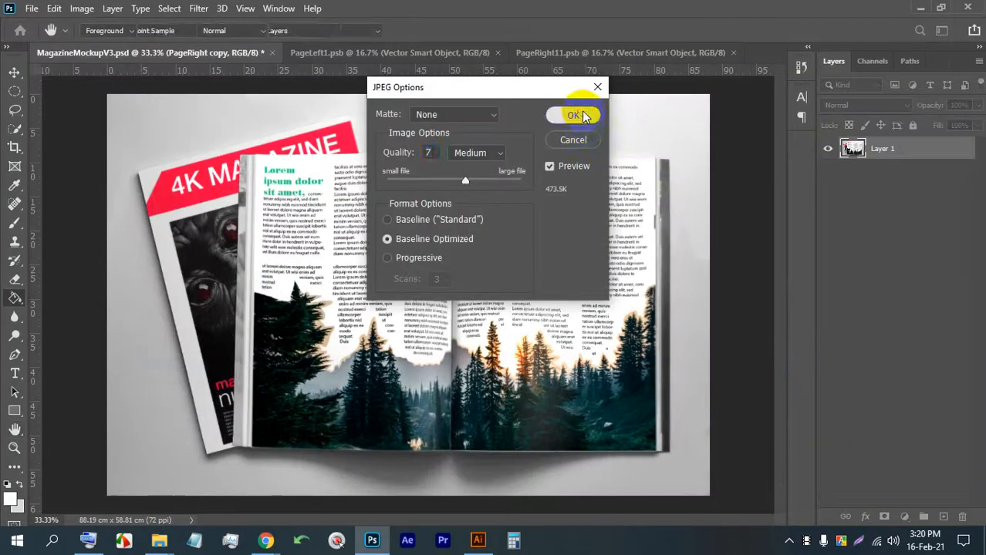
Step: Switch to Chrome and bring up the ongoing Google Meet call with its participants
key("alt+Tab")
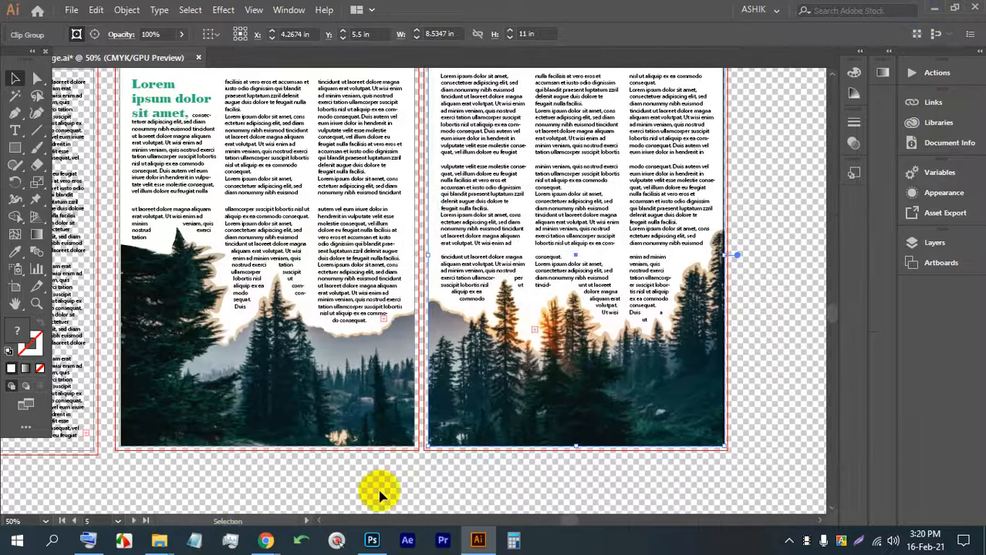
left_click(266, 542)
left_click(187, 473)
mouse_move(764, 149)
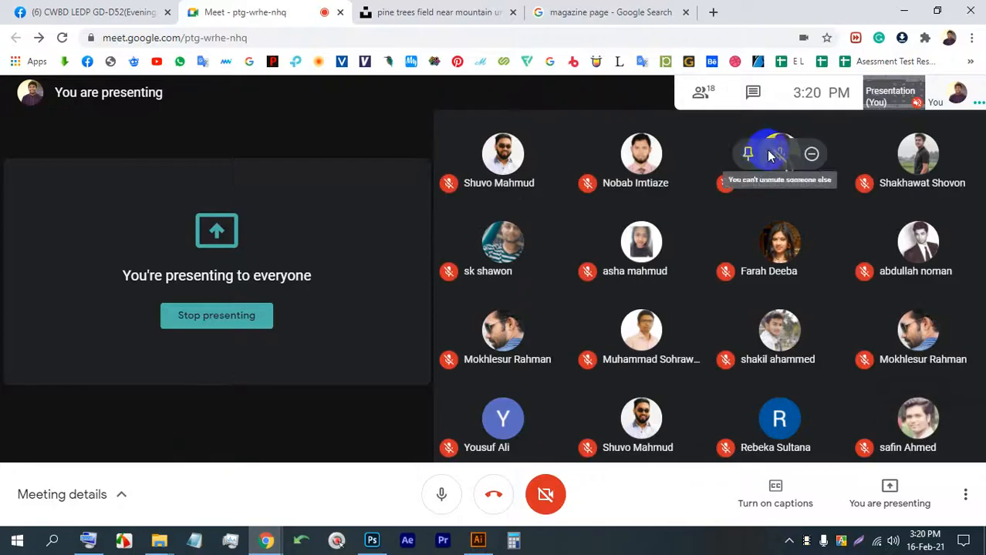
Step: Examine the Nature magazine cover in the Facebook photo viewer, switching back to the Meet call in between
left_click(81, 12)
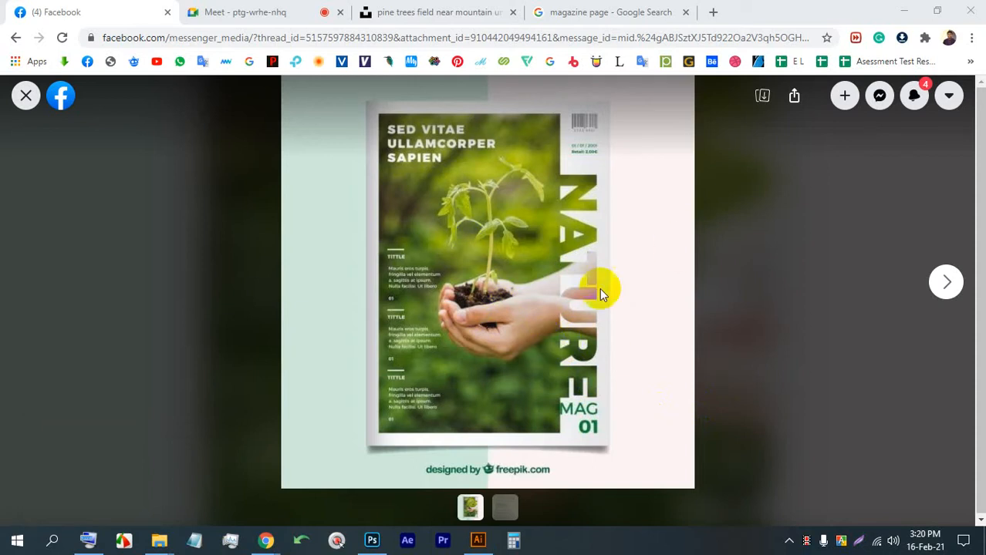
left_click(533, 188)
left_click(525, 341)
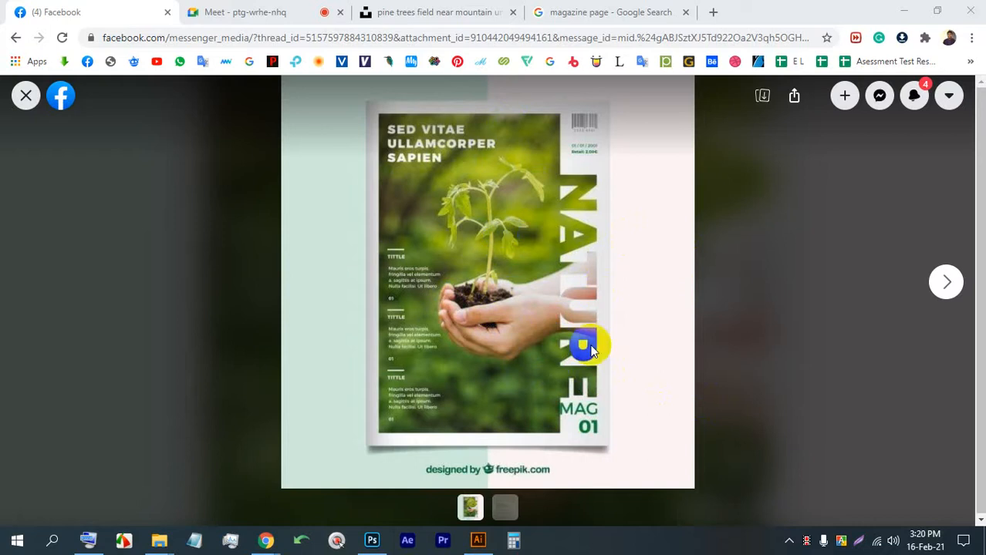
left_click(497, 371)
left_click(401, 244)
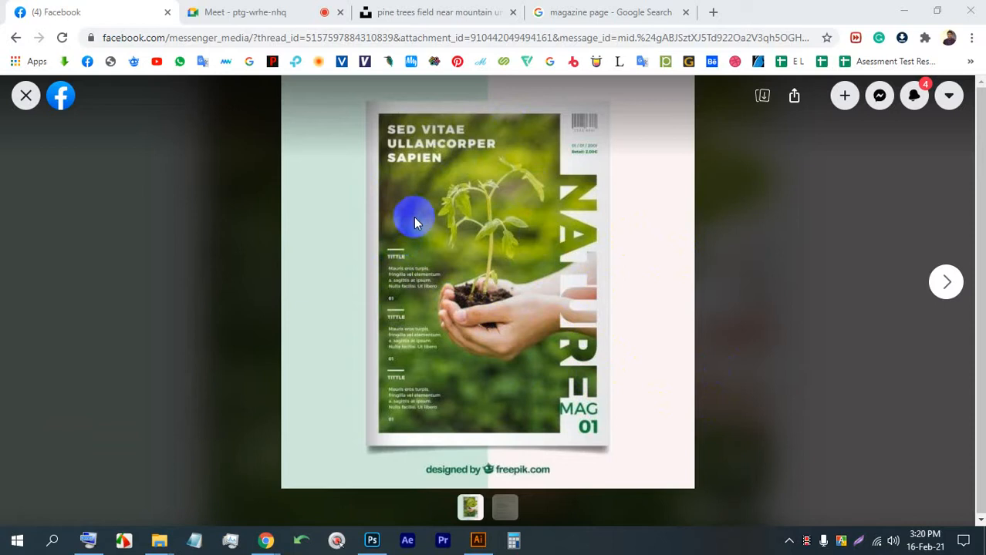
left_click(229, 11)
left_click(199, 301)
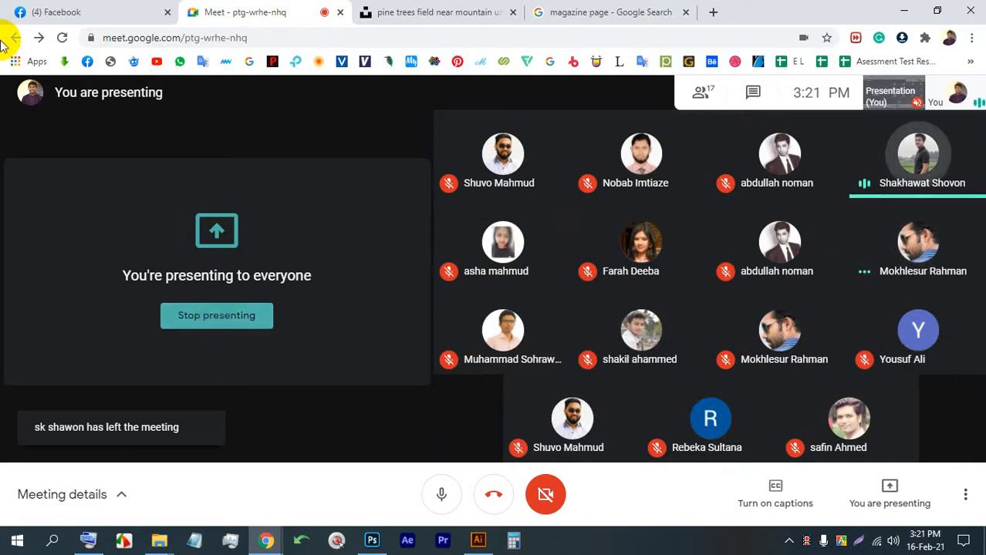
left_click(38, 15)
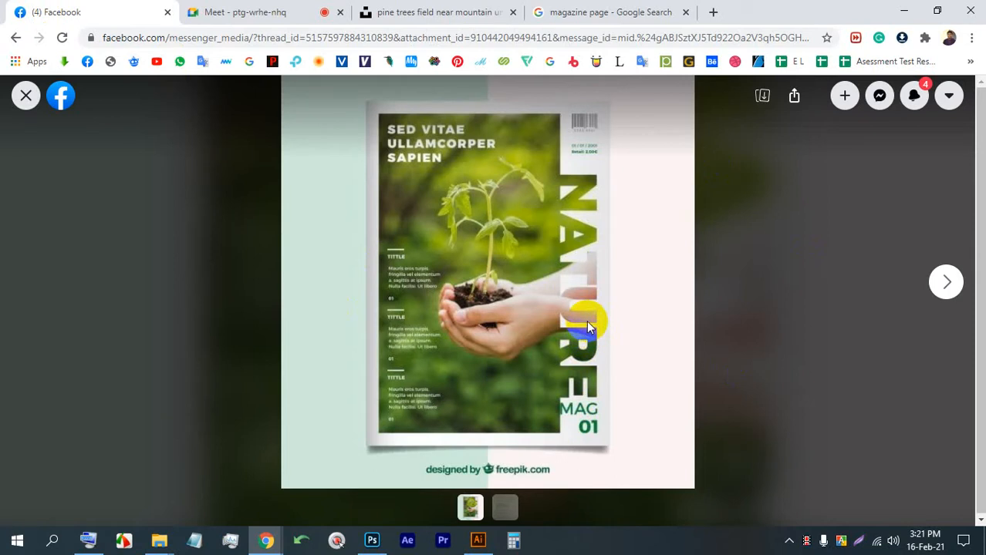
left_click(232, 11)
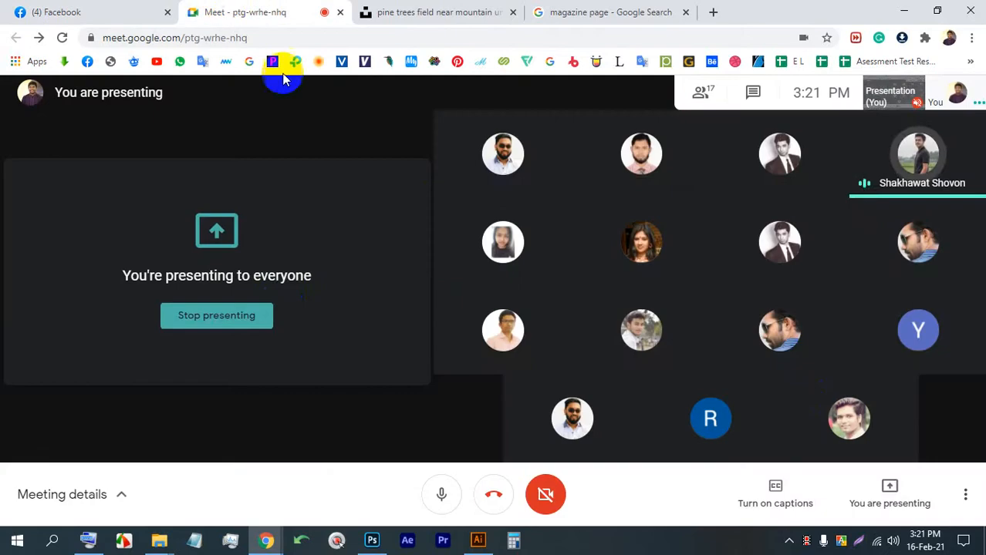
Step: Stop the current Meet presentation and start presenting the entire screen again
left_click(264, 315)
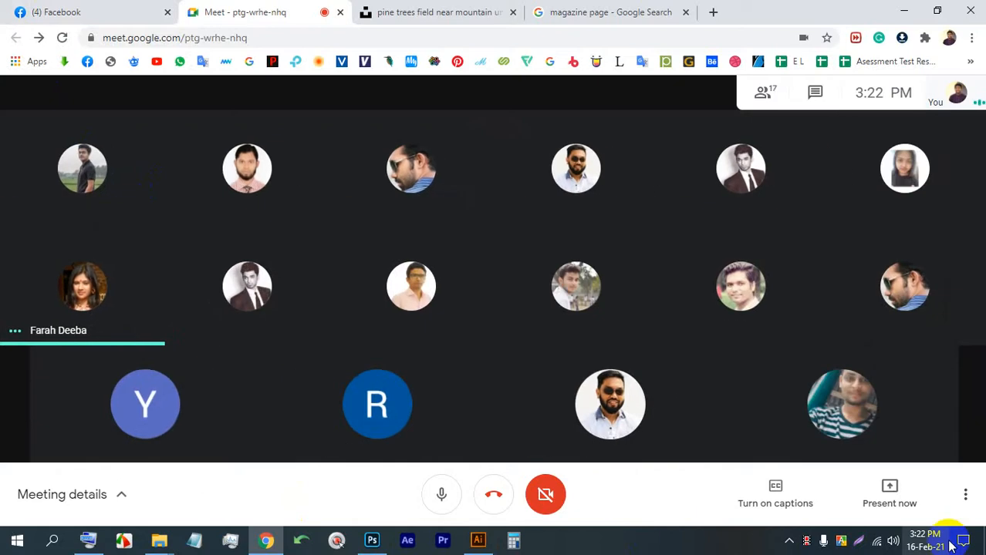
left_click(894, 500)
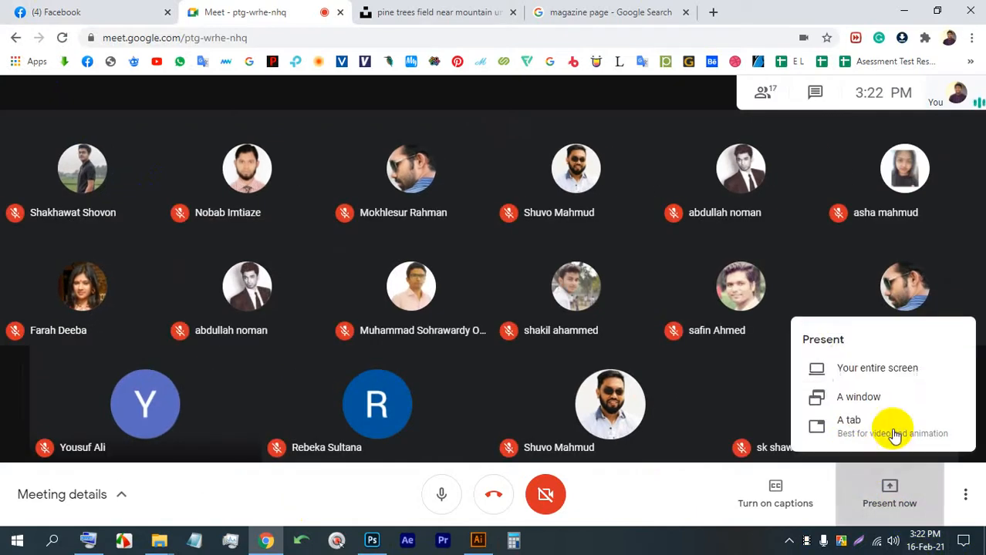
left_click(845, 369)
left_click(622, 336)
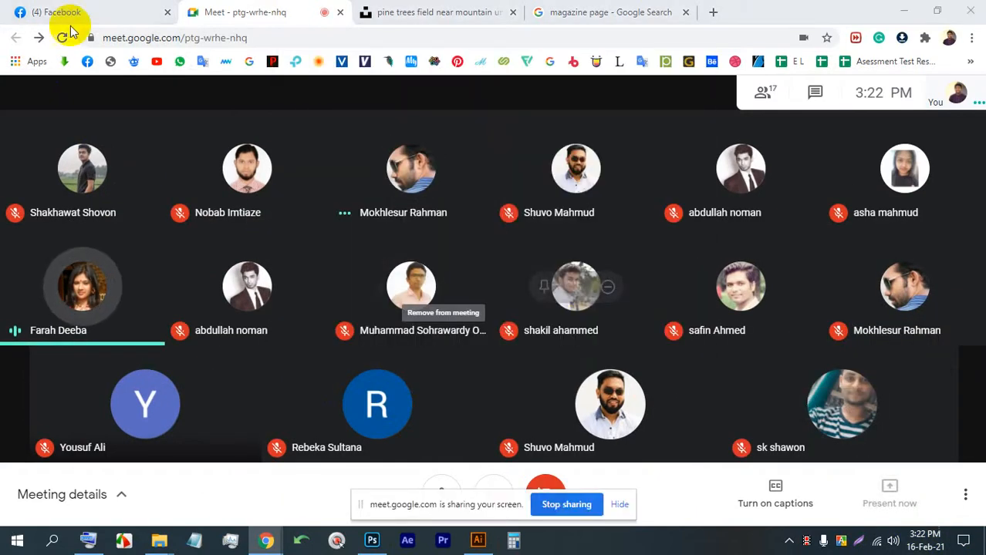
Step: Capture the screen area around the Nature magazine cover, scribble over it with a red pencil, and discard the capture
left_click(73, 11)
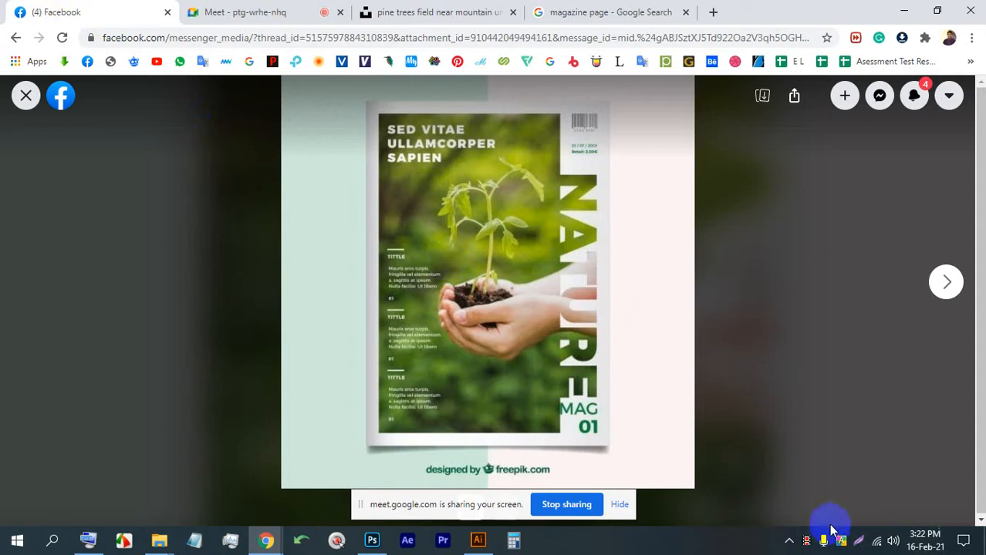
left_click(859, 542)
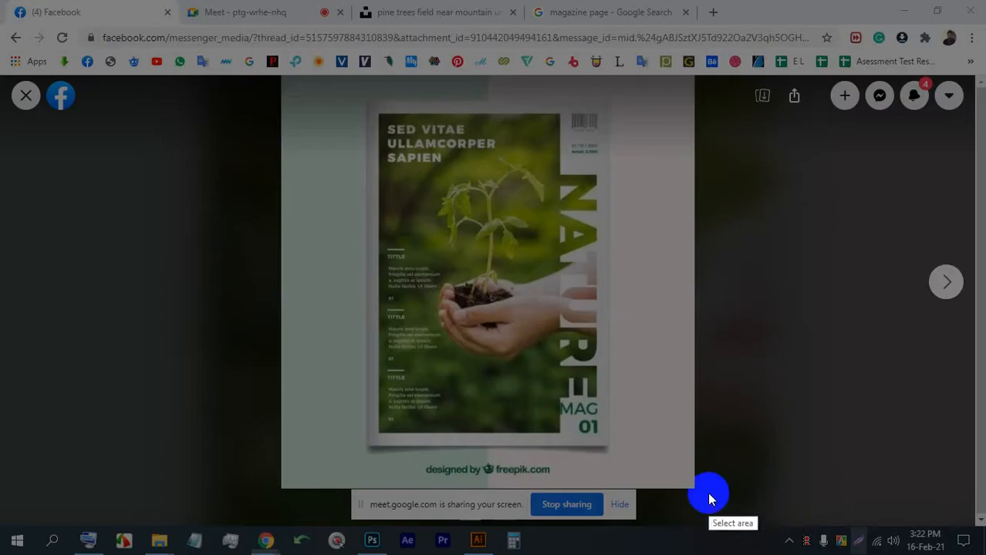
mouse_move(705, 491)
left_mouse_down()
mouse_move(403, 227)
mouse_move(280, 55)
left_mouse_up()
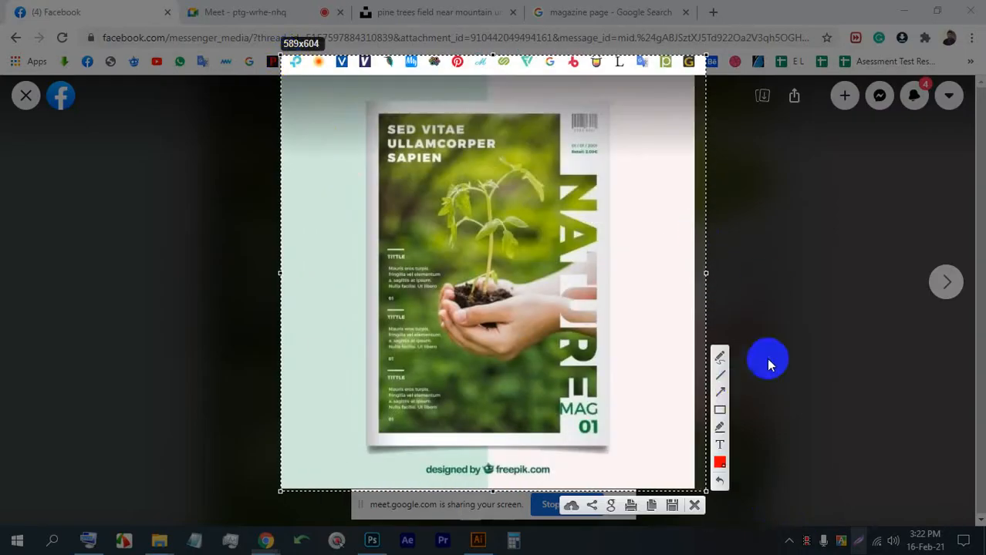
left_click(721, 357)
mouse_move(77, 335)
left_mouse_down()
mouse_move(976, 199)
mouse_move(2, 401)
left_mouse_up()
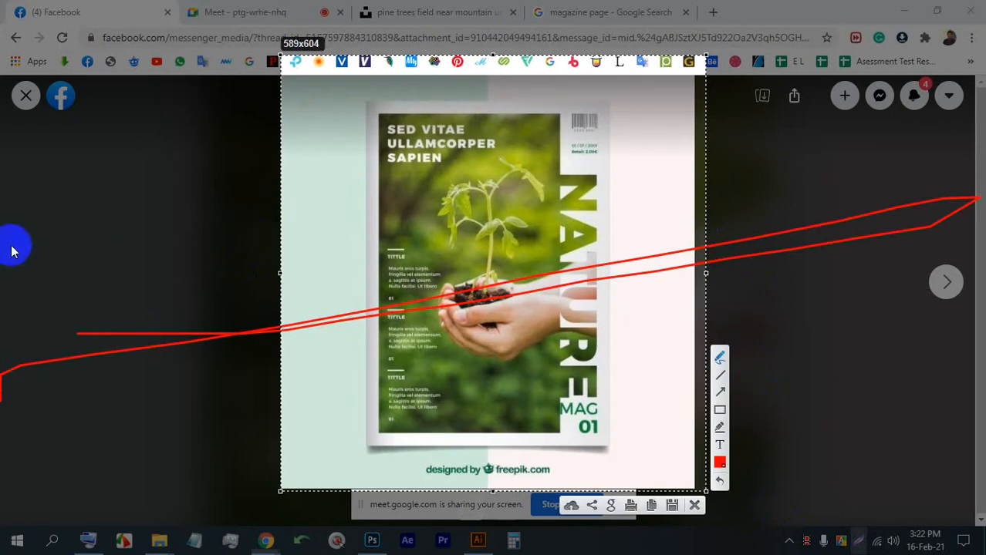
mouse_move(12, 251)
left_mouse_down()
mouse_move(7, 286)
mouse_move(2, 208)
mouse_move(7, 258)
mouse_move(841, 322)
mouse_move(656, 382)
mouse_move(7, 418)
mouse_move(10, 446)
mouse_move(6, 299)
mouse_move(813, 11)
mouse_move(220, 534)
mouse_move(709, 99)
mouse_move(80, 388)
mouse_move(629, 114)
mouse_move(305, 138)
mouse_move(250, 490)
mouse_move(633, 6)
mouse_move(728, 537)
mouse_move(6, 374)
mouse_move(576, 451)
mouse_move(956, 539)
mouse_move(54, 78)
mouse_move(824, 6)
mouse_move(981, 553)
mouse_move(442, 293)
mouse_move(547, 29)
mouse_move(982, 47)
mouse_move(2, 250)
mouse_move(950, 297)
mouse_move(777, 487)
mouse_move(911, 247)
mouse_move(875, 6)
mouse_move(788, 61)
mouse_move(917, 119)
mouse_move(499, 267)
mouse_move(305, 454)
left_mouse_up()
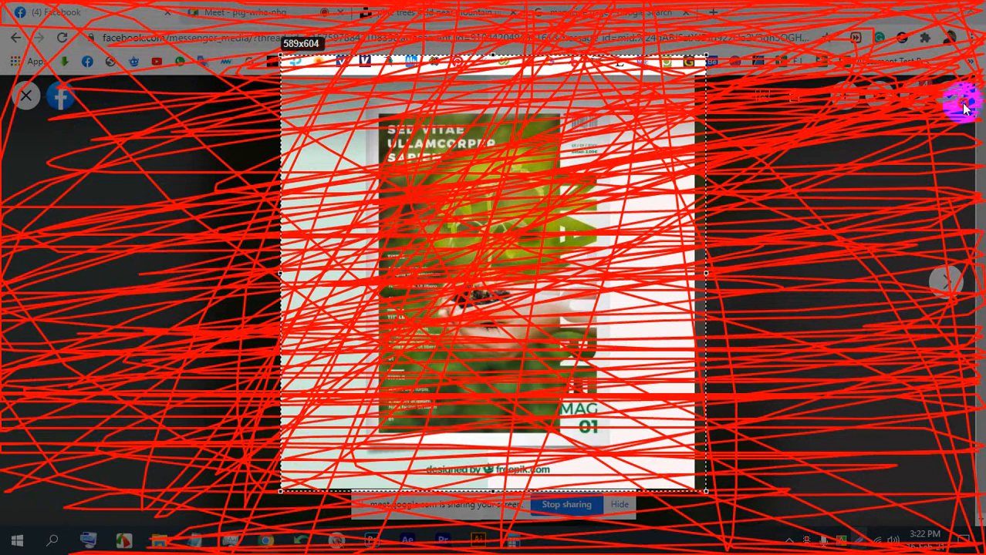
mouse_move(964, 108)
left_mouse_down()
mouse_move(178, 38)
mouse_move(642, 147)
mouse_move(925, 370)
mouse_move(841, 327)
left_mouse_up()
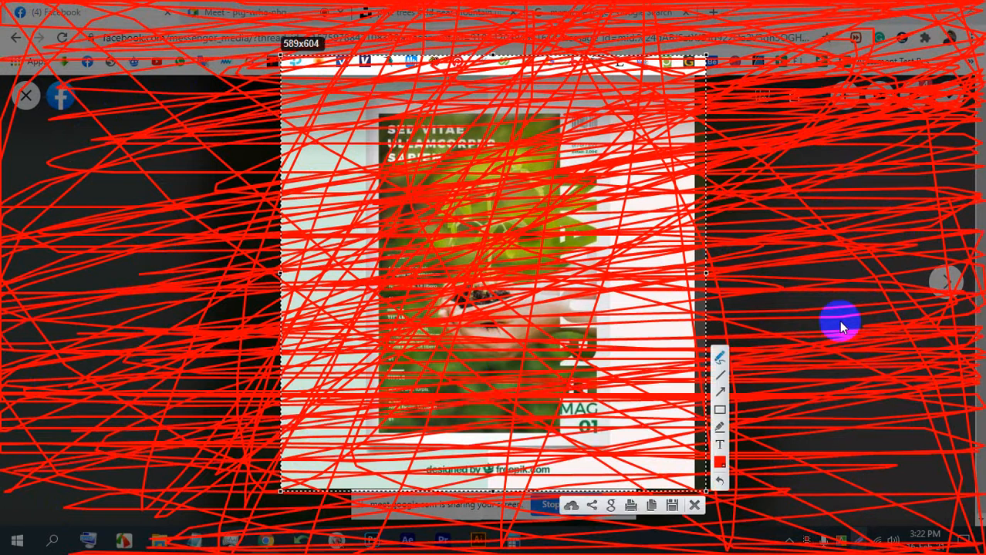
left_click(694, 505)
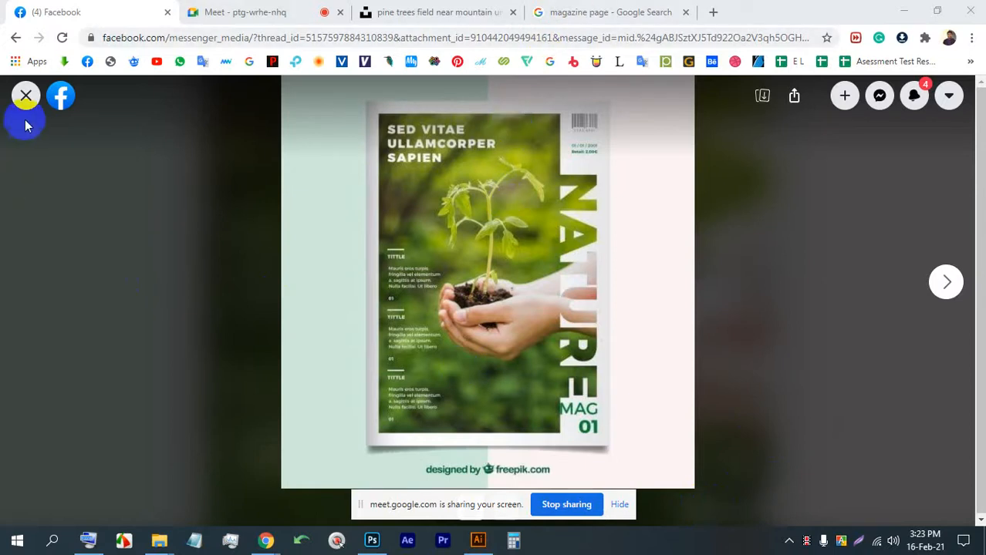
Step: Close the Facebook photo viewer and resume presenting the screen in the Meet call
left_click(25, 96)
left_click(263, 13)
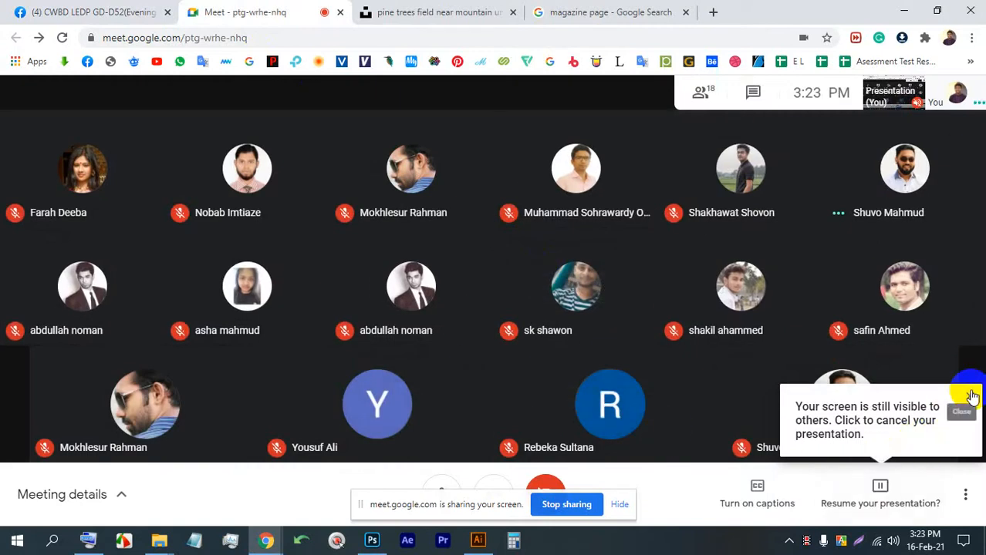
left_click(872, 493)
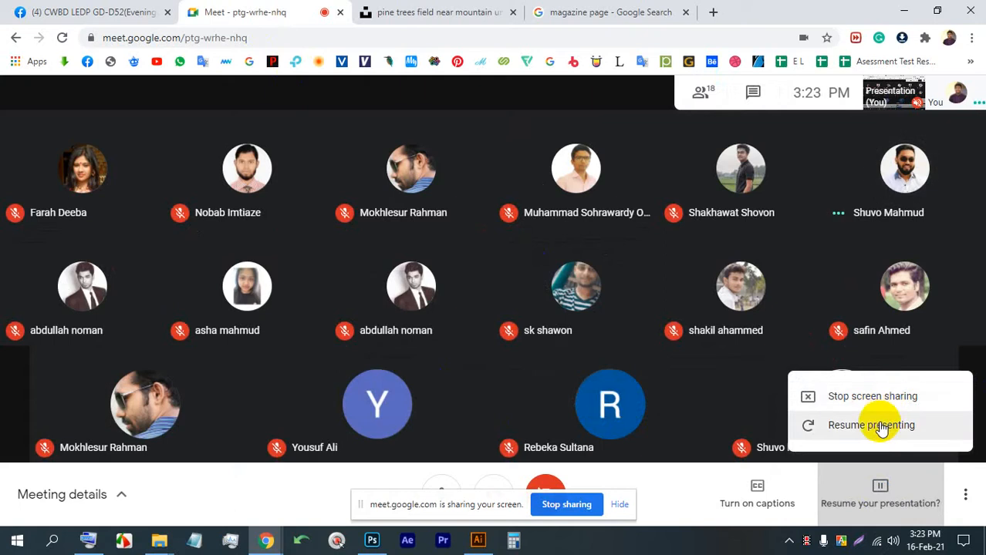
left_click(882, 428)
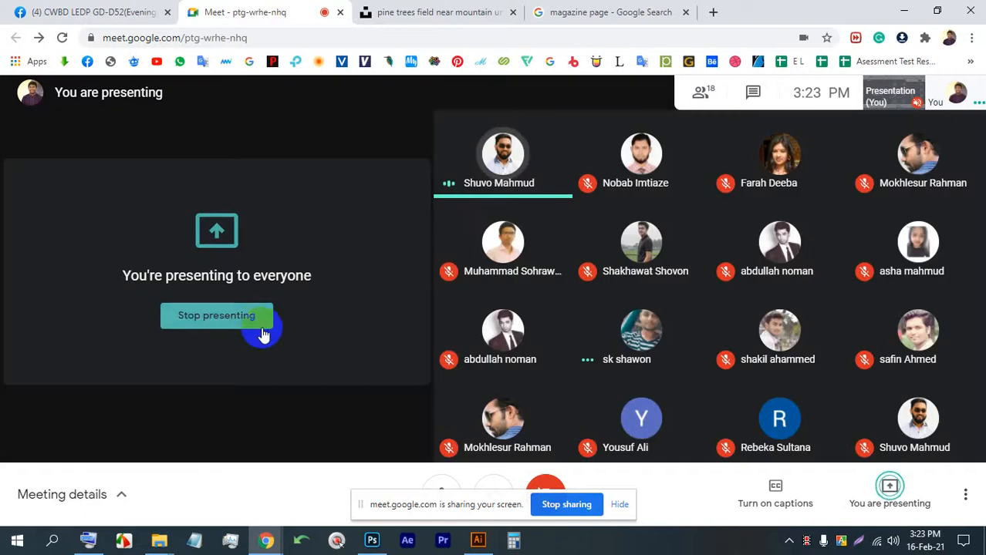
Step: Stop presenting in the Meet call and watch the participant's shared Illustrator screen in full screen
left_click(254, 322)
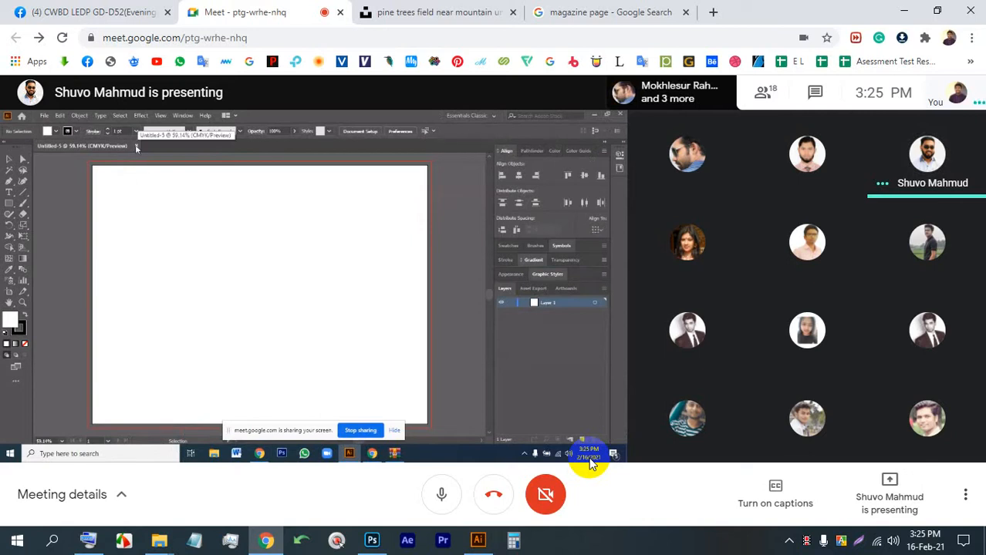
double_click(405, 189)
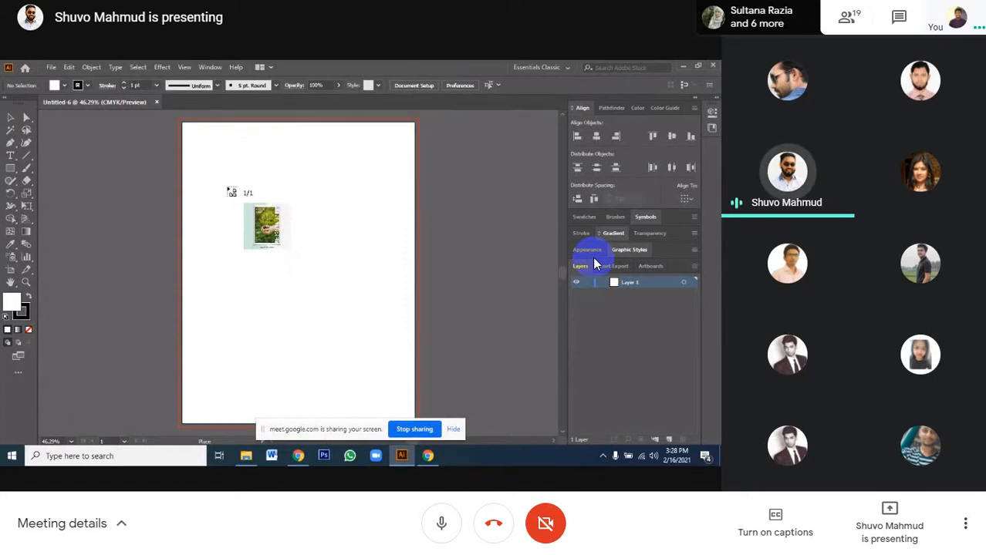
Step: Try placing the Nature cover image on the blank Untitled-6 artboard
left_click(229, 187)
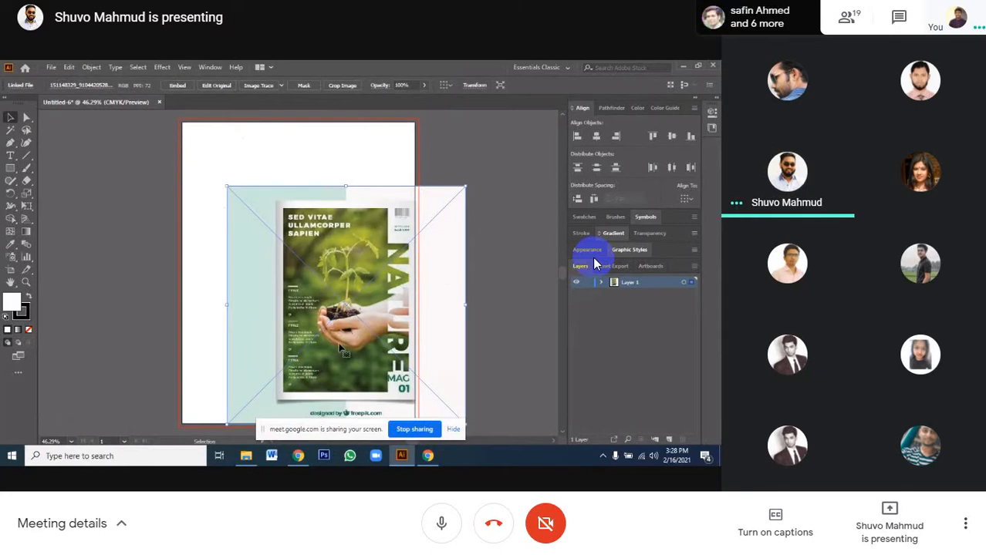
key("Delete")
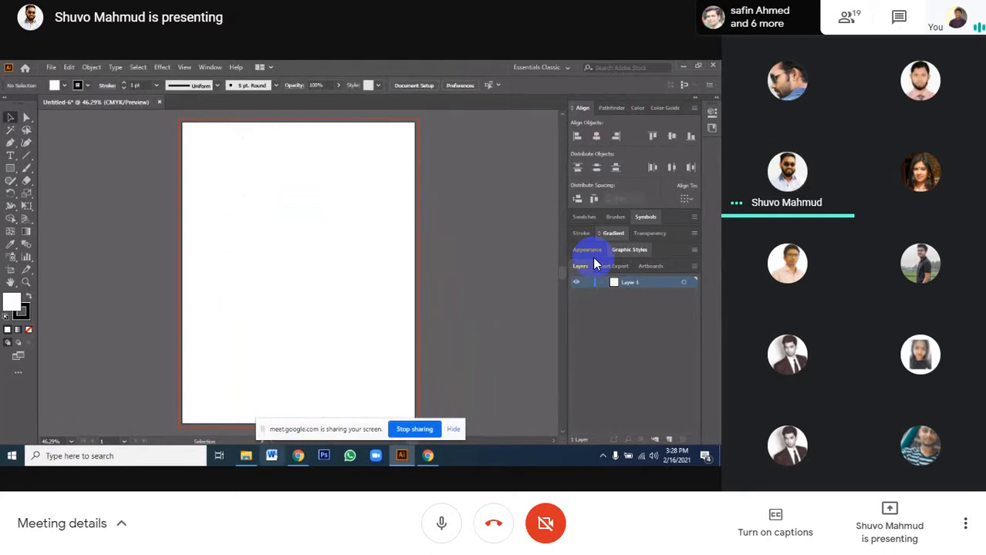
Step: Switch to Chrome, close both Google Drive tabs, and open a new browser tab
left_click(428, 455)
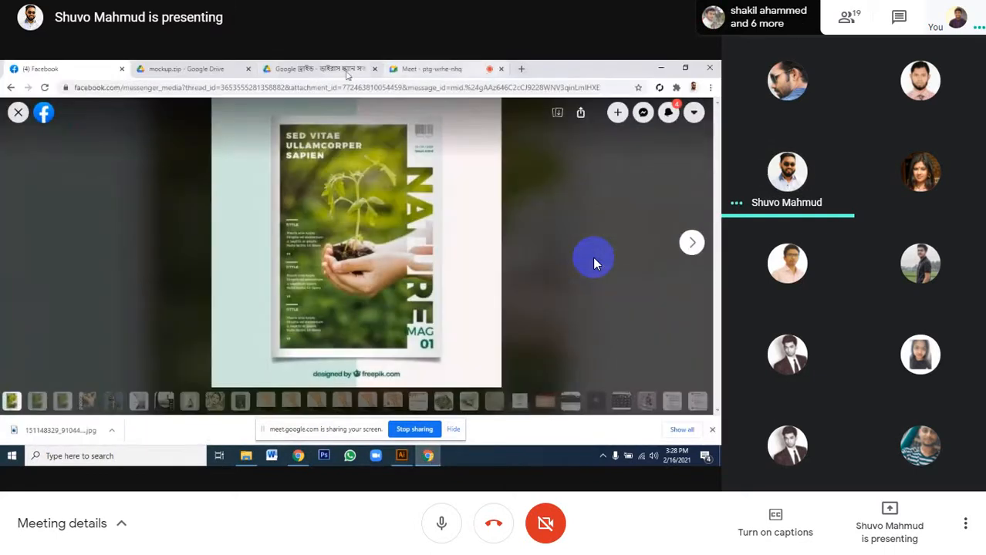
left_click(375, 68)
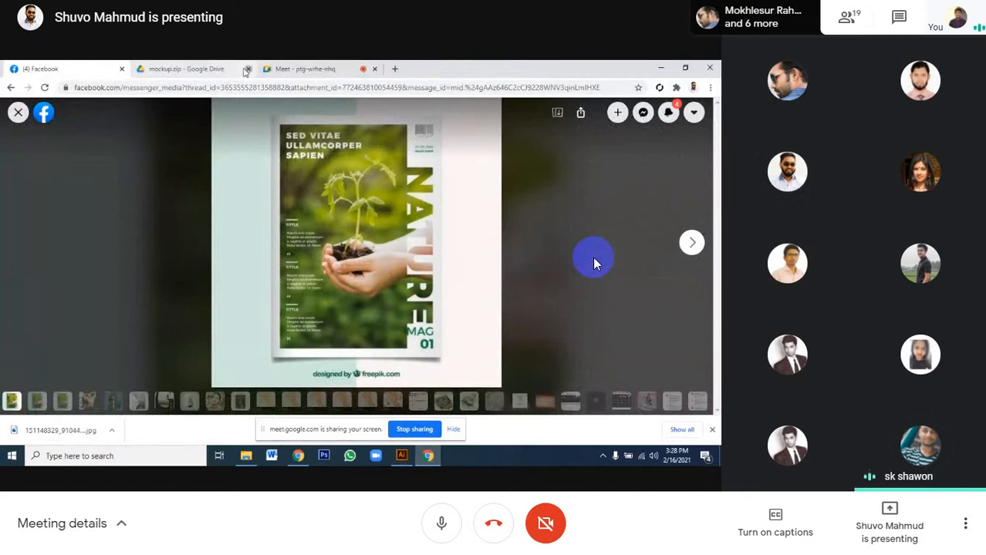
left_click(246, 69)
key("ctrl+t")
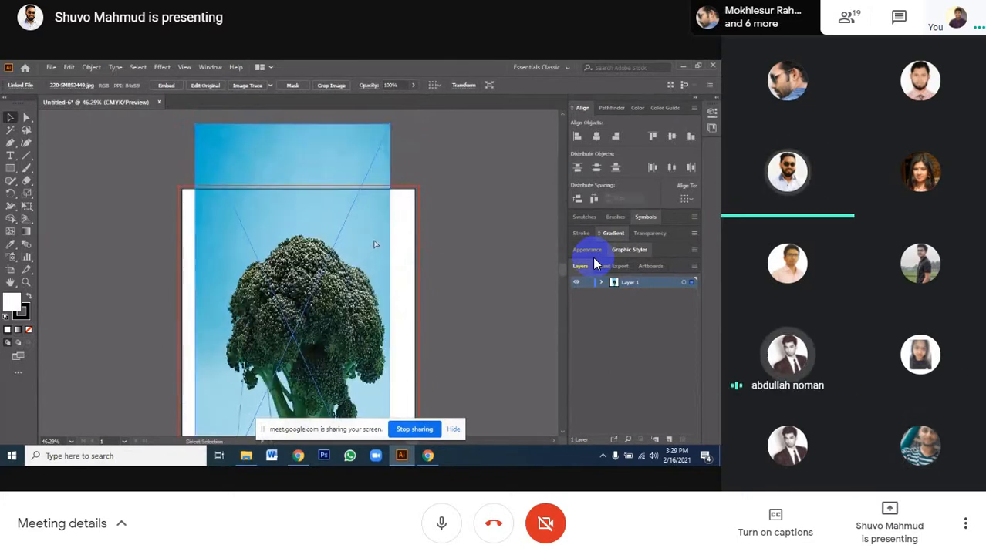
Step: Undo the enlargement of the broccoli photo and embed the linked image in the document
key("ctrl+z")
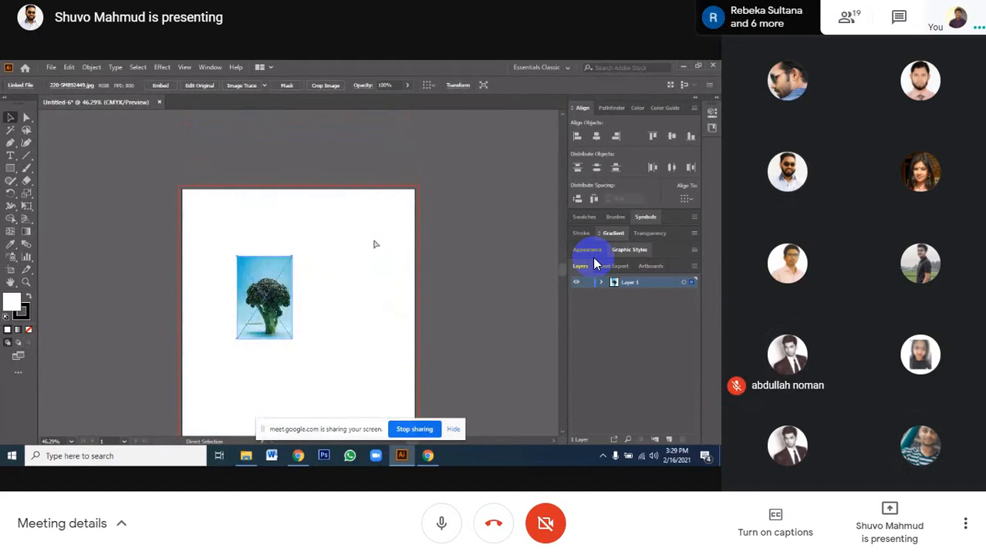
left_click(160, 85)
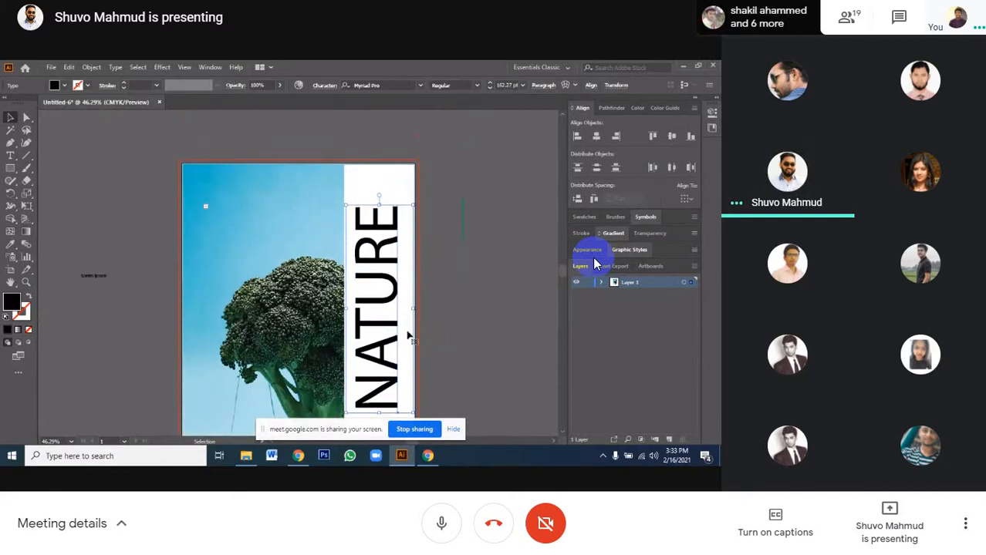
Step: Activate the Type tool and deselect the vertical NATURE title on the cover
scroll(409, 337, "down", 2)
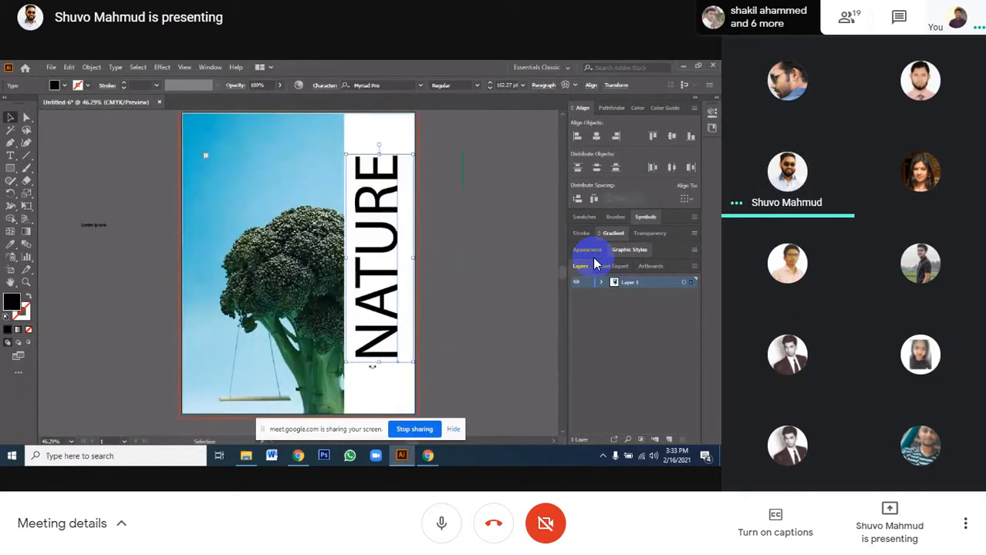
key("t")
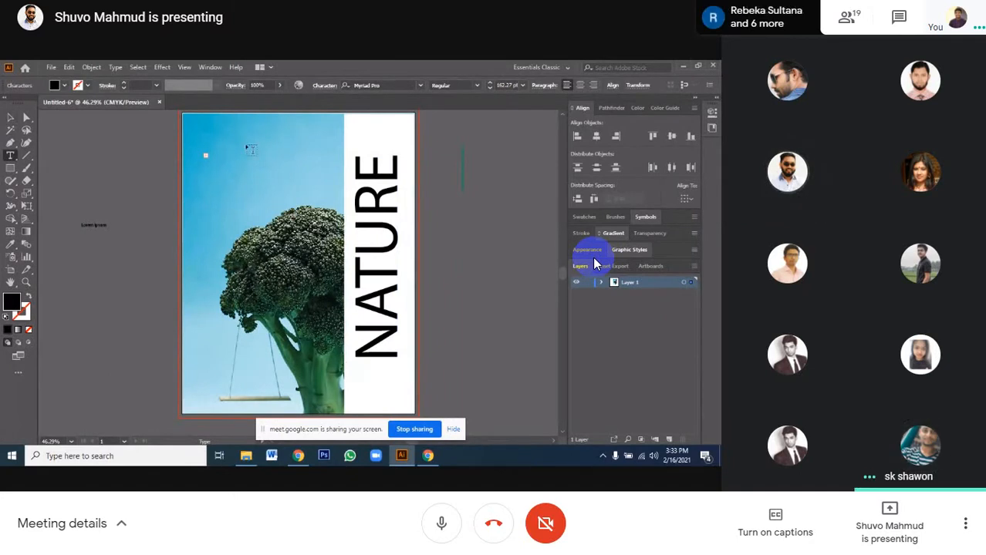
left_click(75, 331, "ctrl")
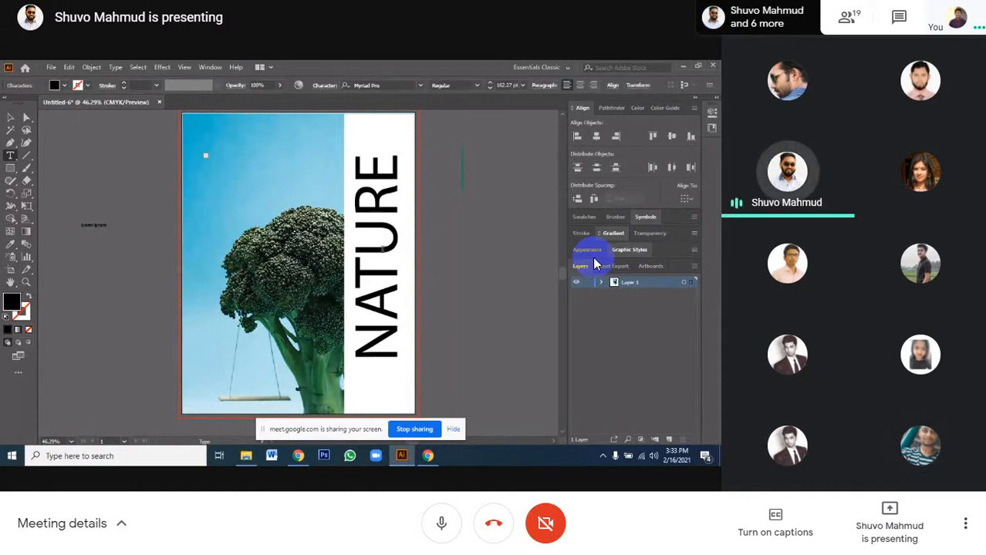
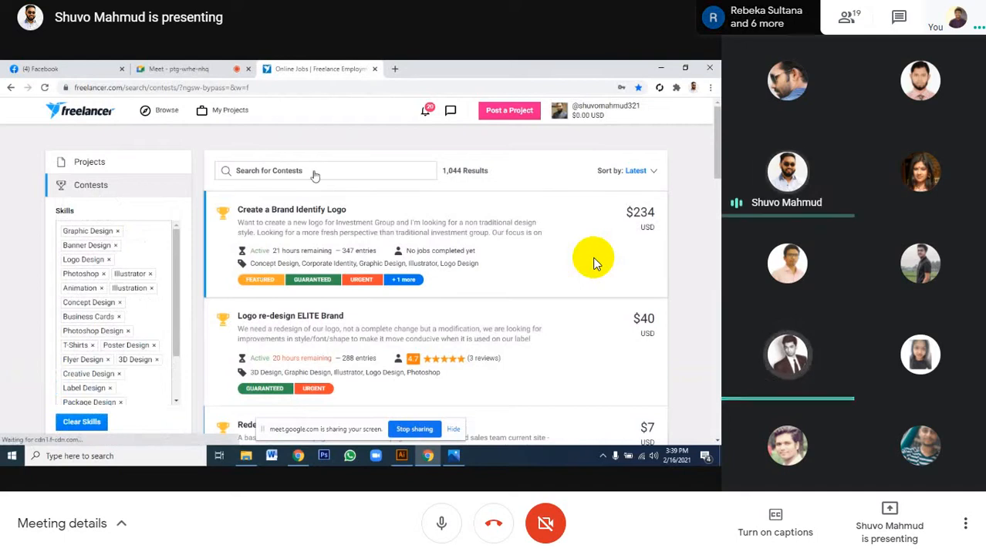
Step: Search the Freelancer contests for "magazine page"
left_click(321, 169)
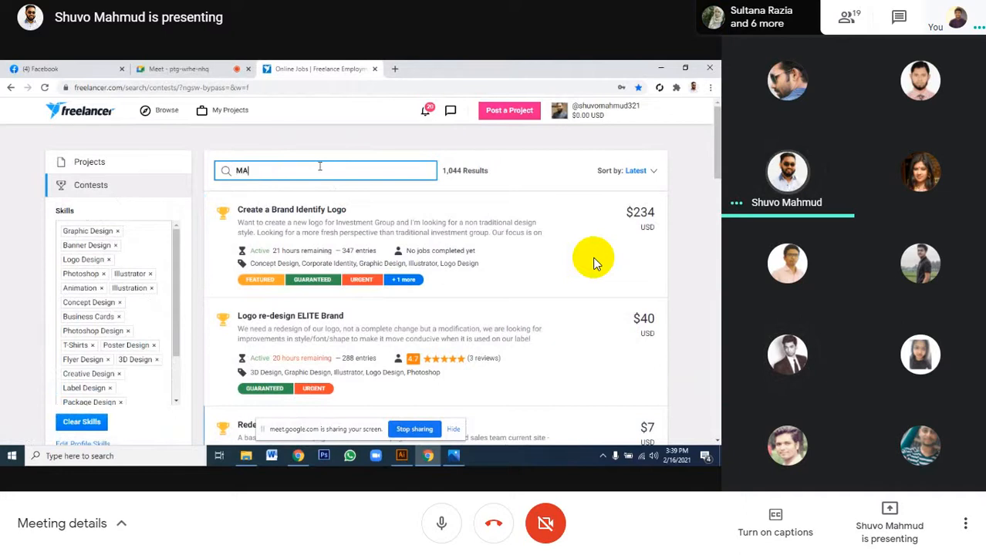
key("BackSpace")
key("BackSpace")
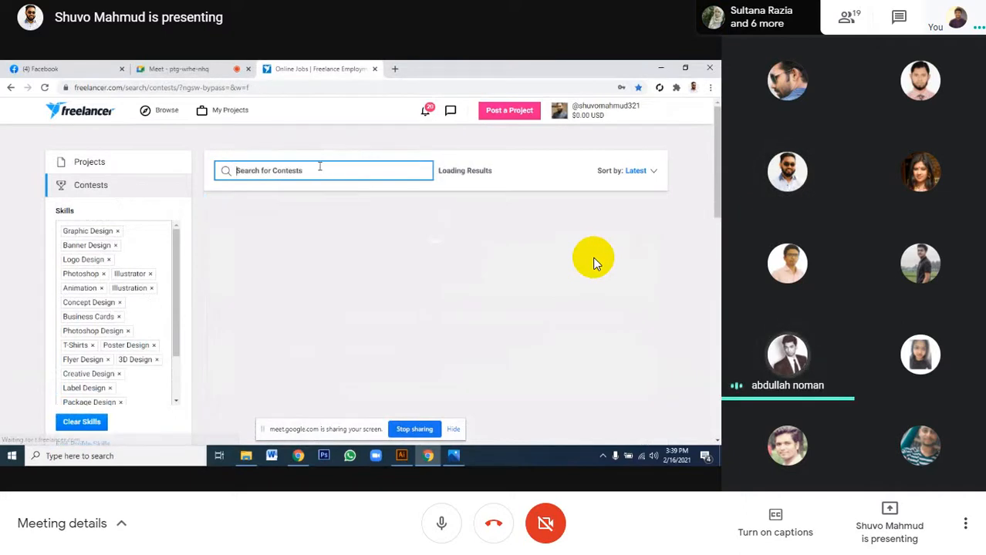
type("m")
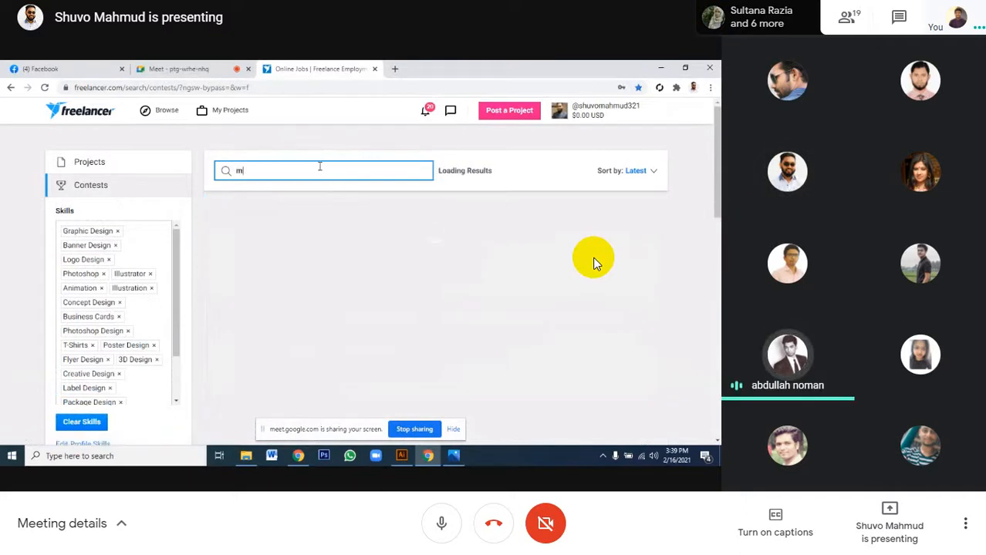
type("agazine page")
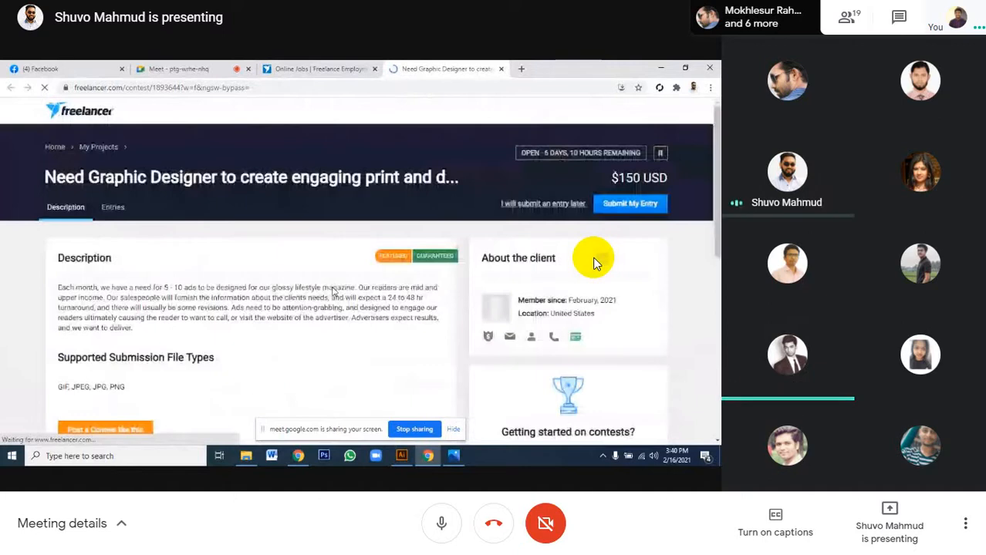
Step: Examine the magazine ad contest's description and the entries of the "Facebook profile image and cover images" contest
scroll(594, 264, "down", 1)
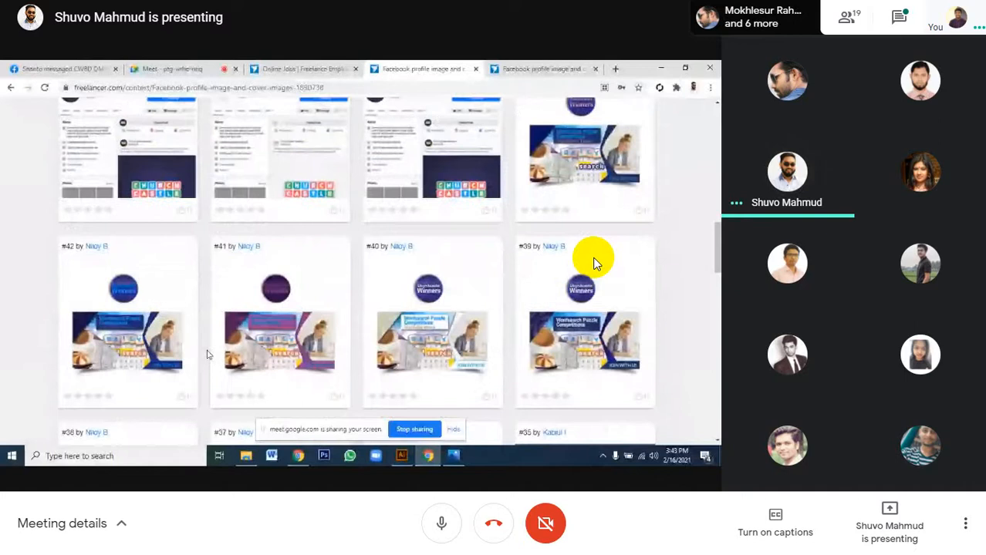
scroll(594, 263, "up", 10)
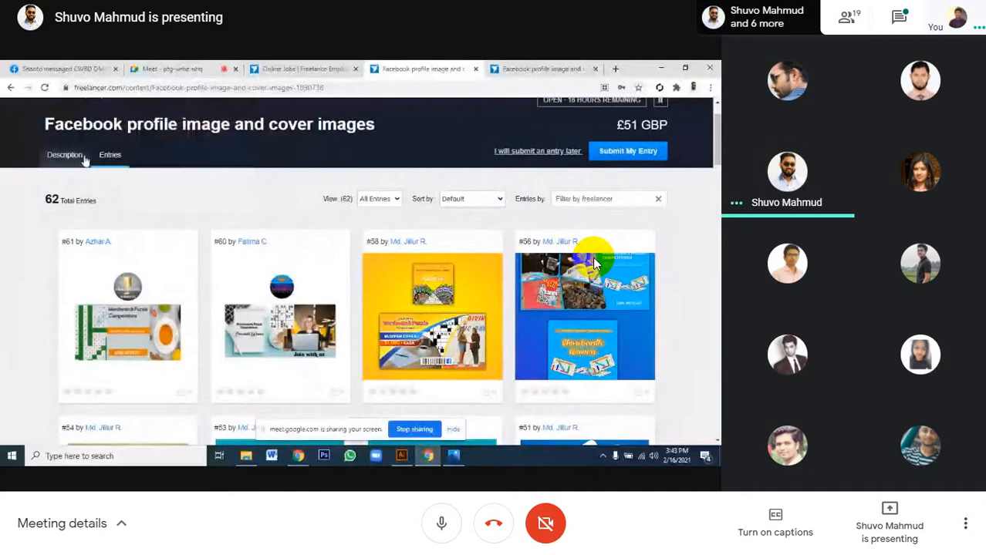
mouse_move(402, 461)
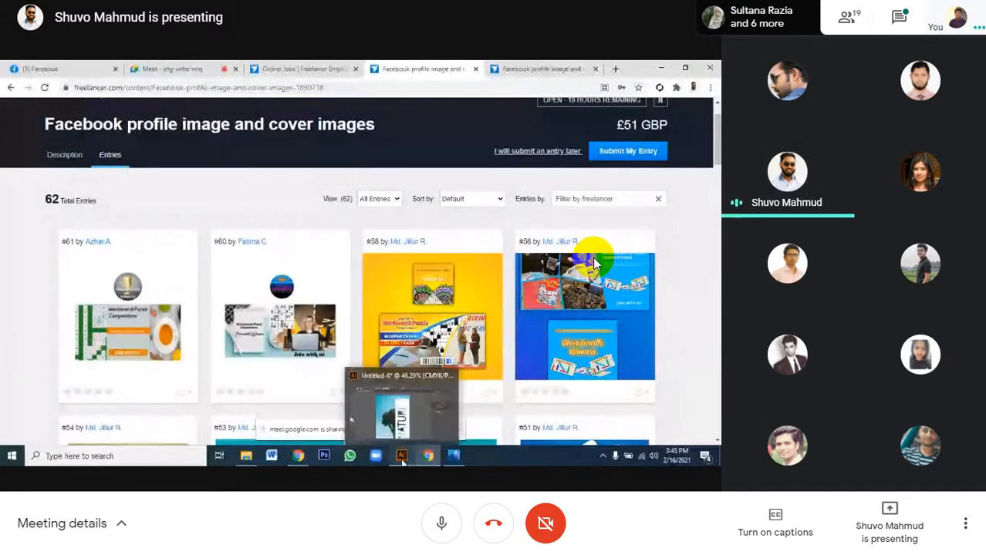
left_click(158, 71)
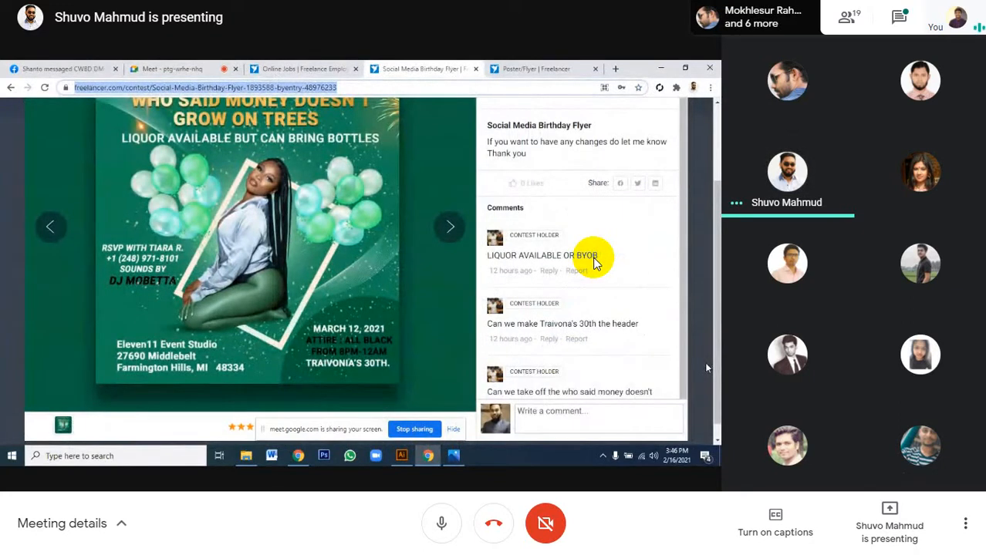
Step: Close the Poster/Flyer and Social Media Birthday Flyer tabs and leave the full-screen view of the Meet call
left_click(594, 69)
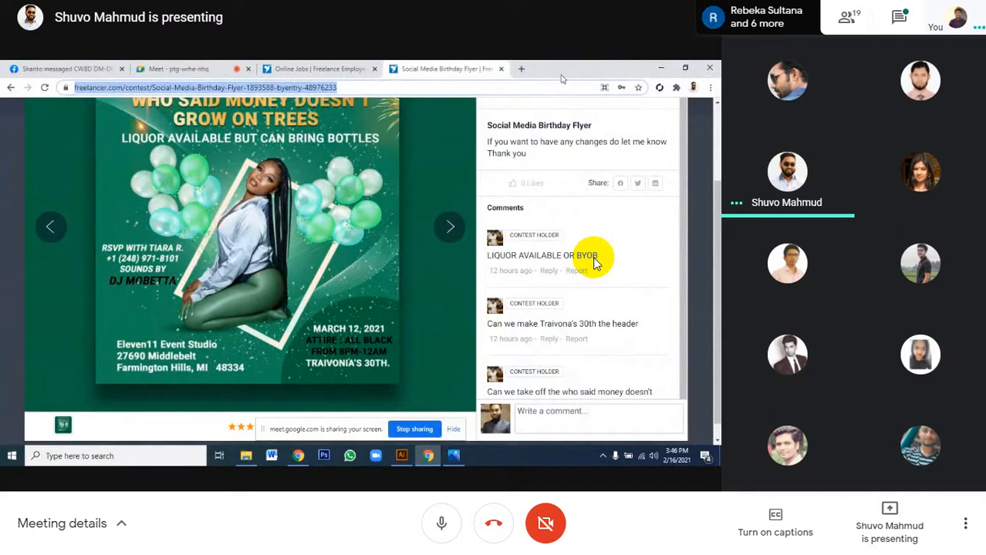
left_click(501, 69)
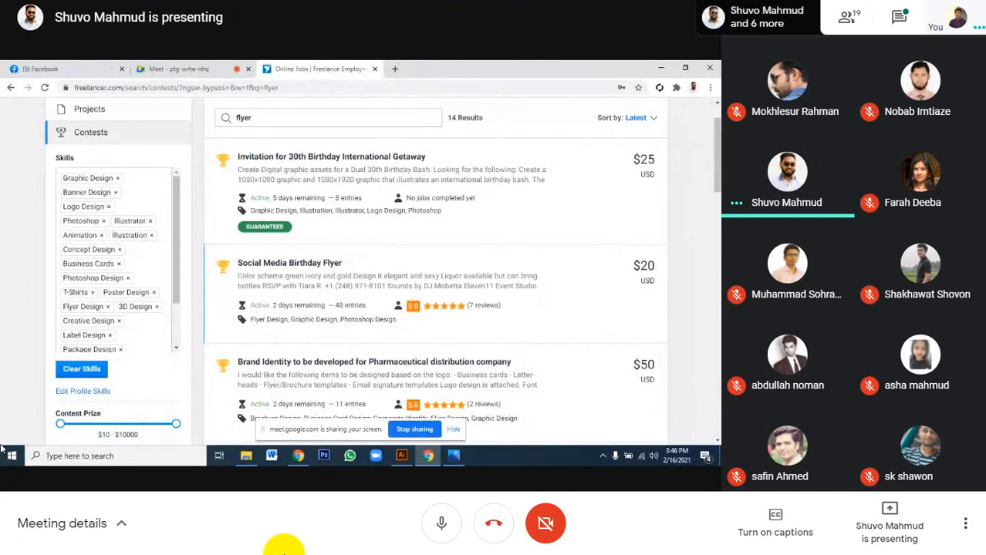
left_click(493, 50)
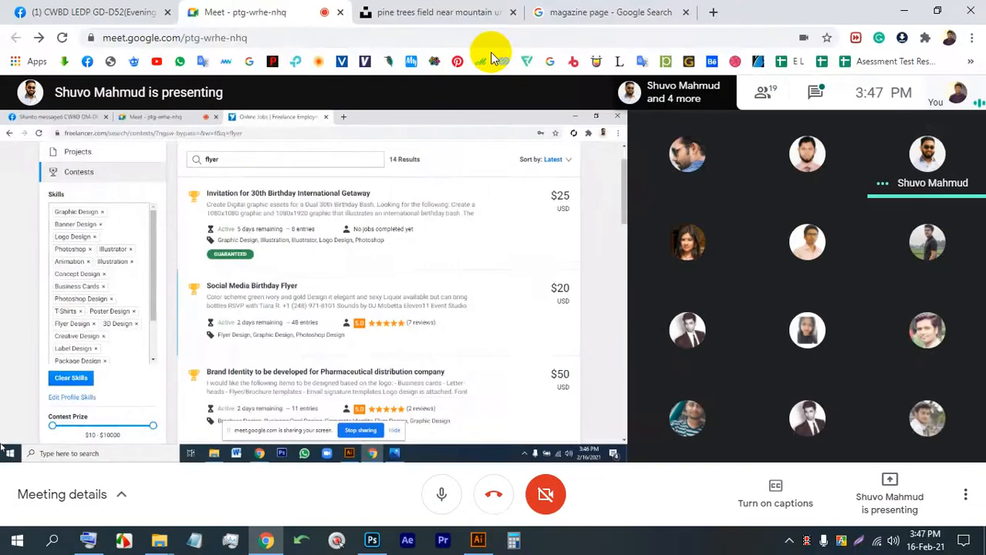